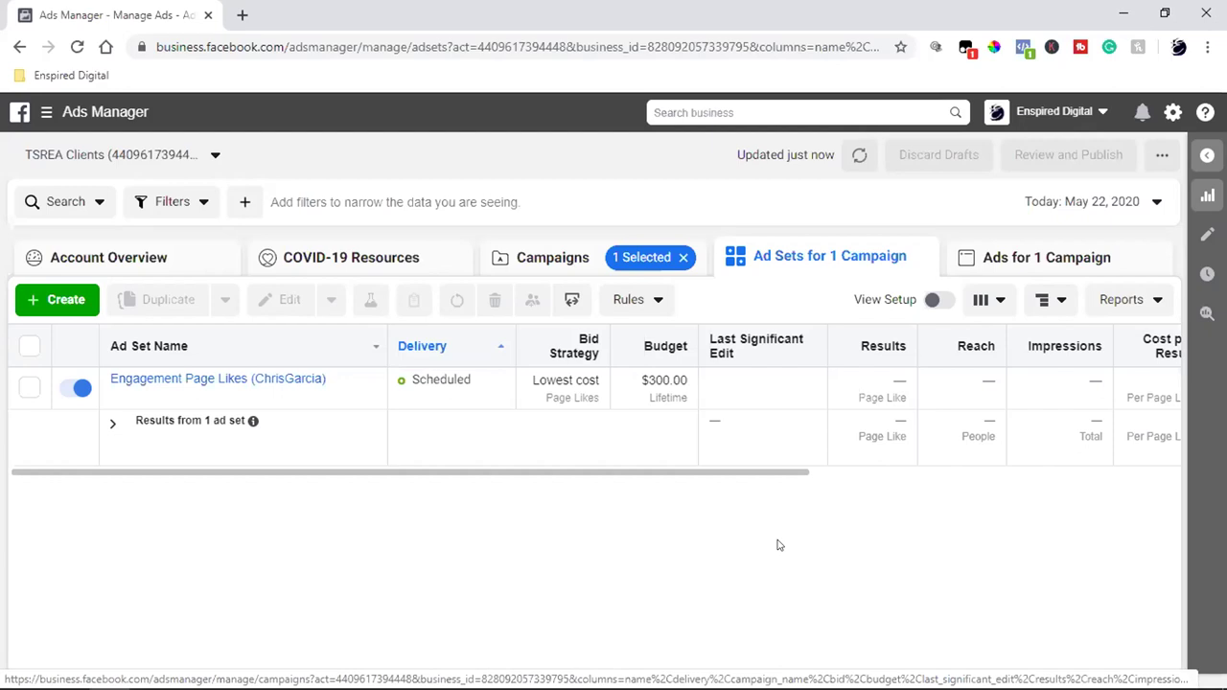
# Step: Start a new ad set from the page-likes engagement campaign's Ad Sets list
pyautogui.click(67, 303)
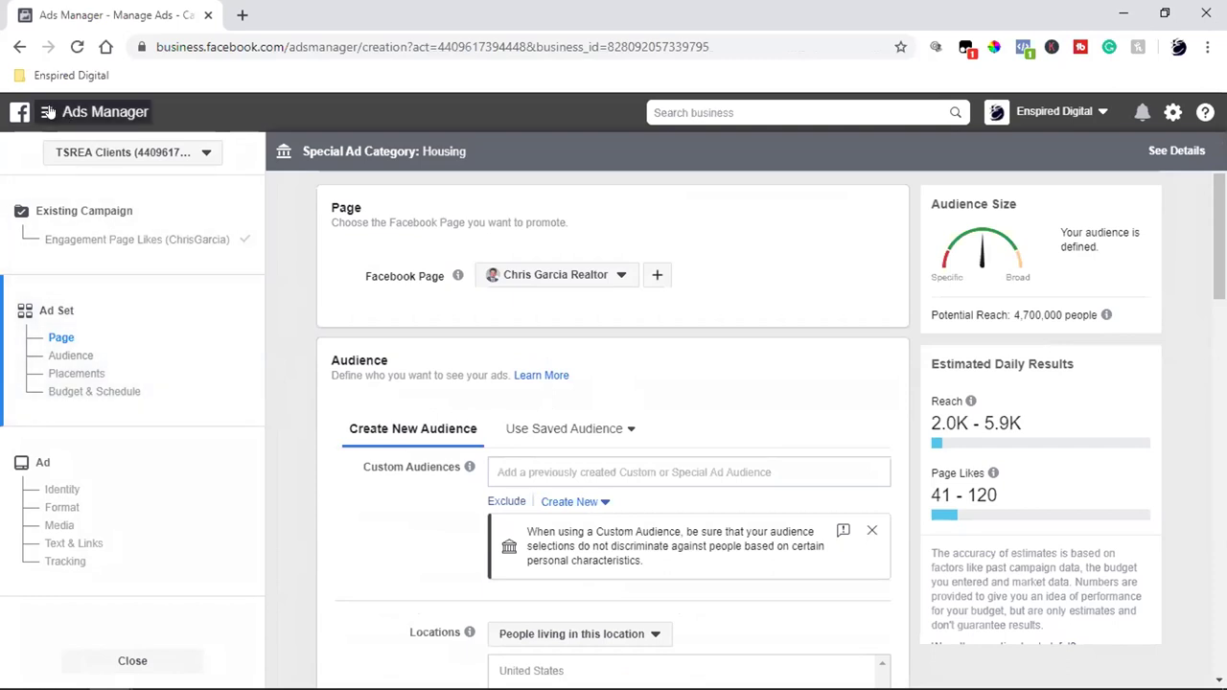
# Step: Go from the existing campaign to Create New Campaign and show the marketing objective choices
pyautogui.click(77, 215)
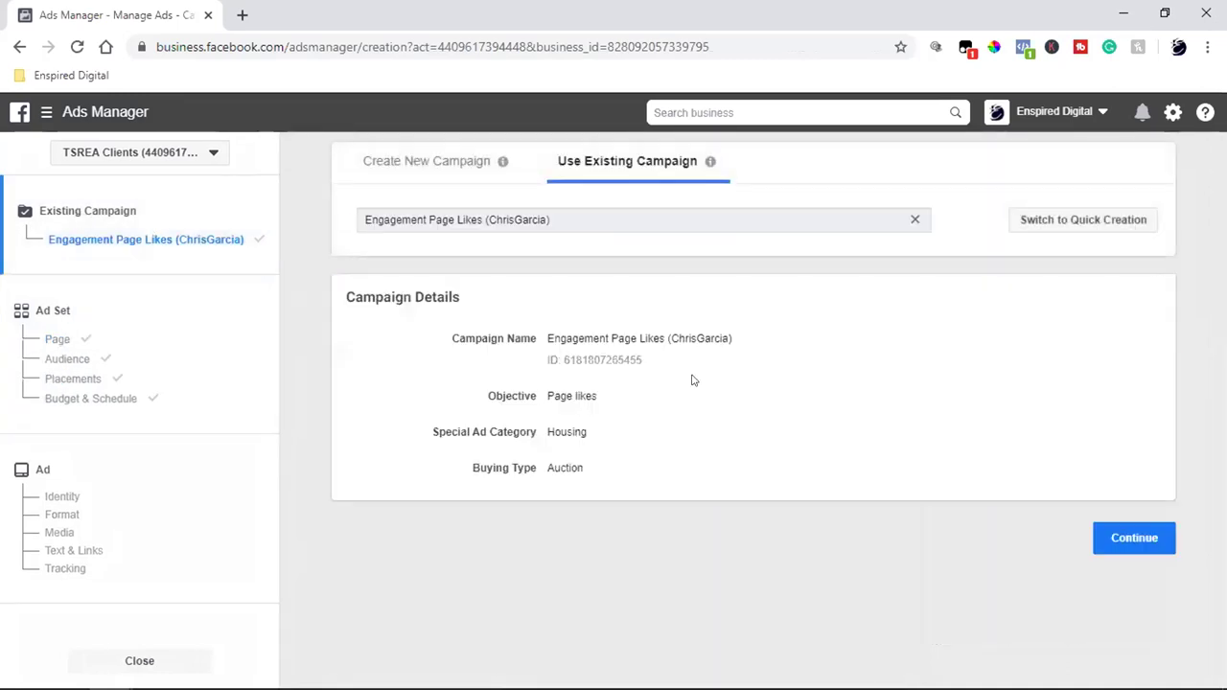
pyautogui.click(36, 112)
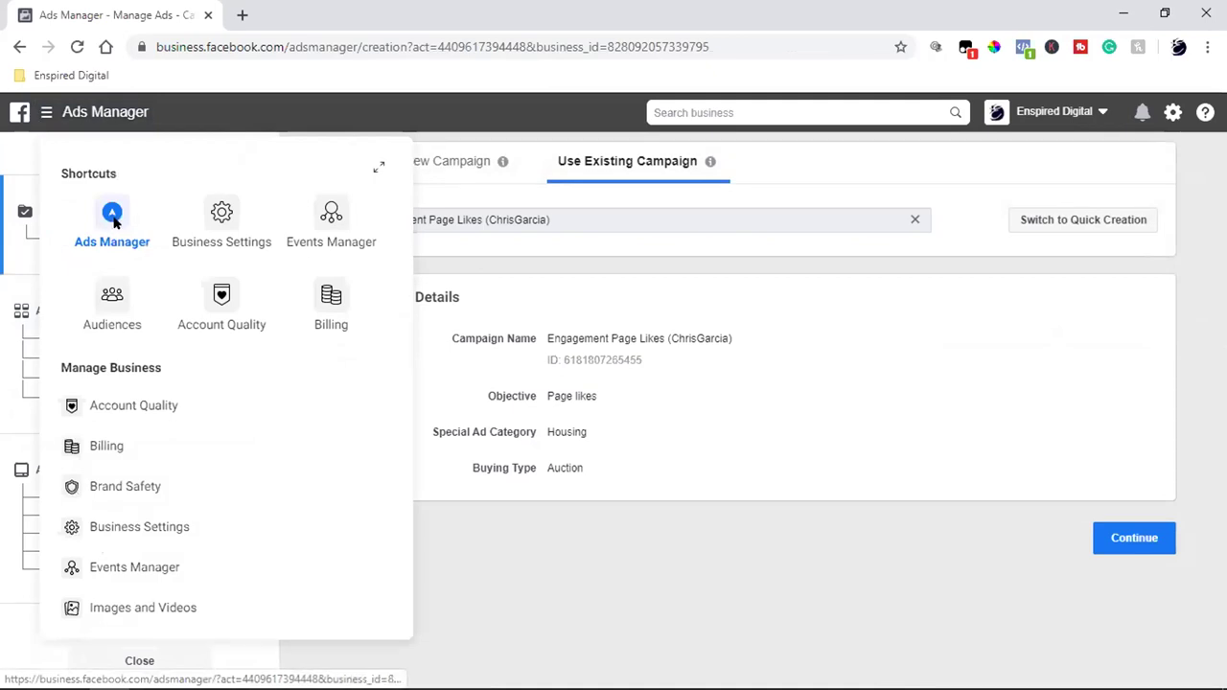
pyautogui.click(115, 212)
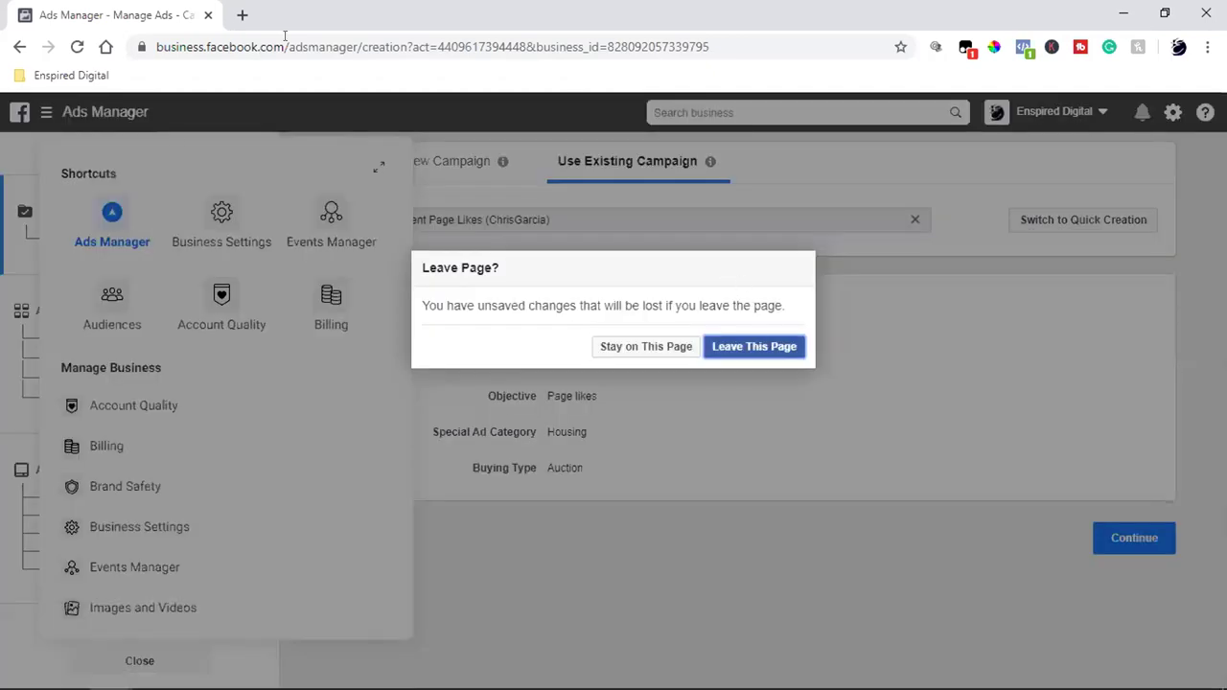
pyautogui.click(619, 348)
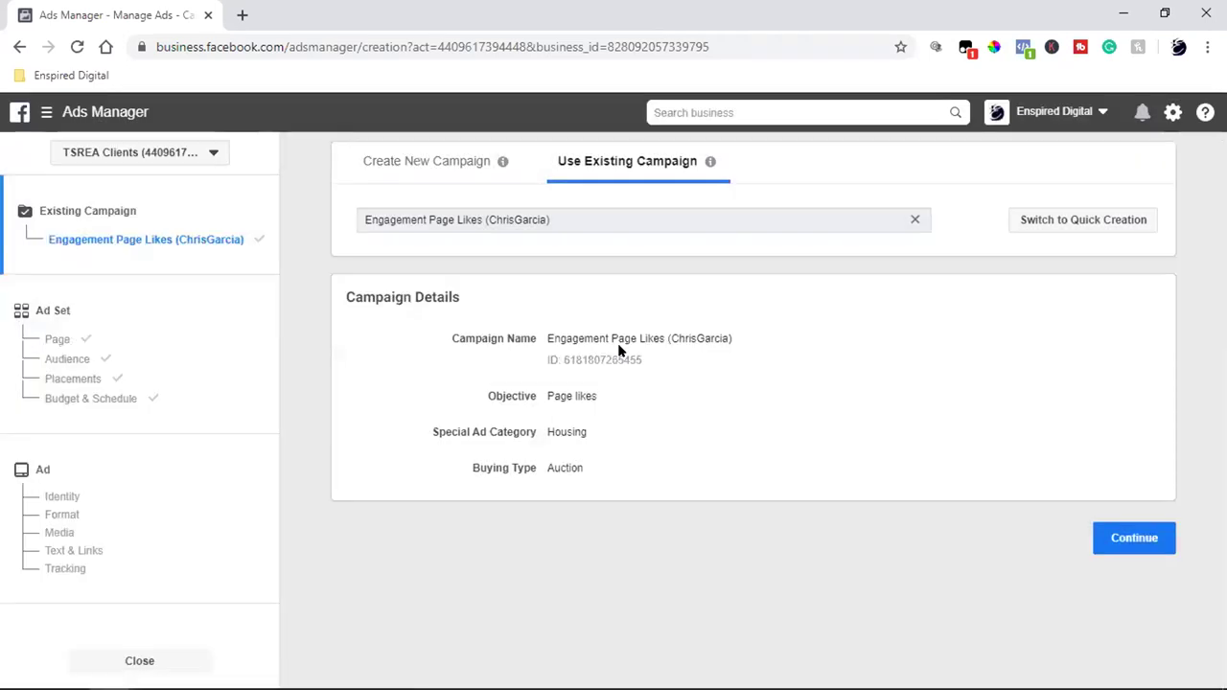
pyautogui.click(425, 165)
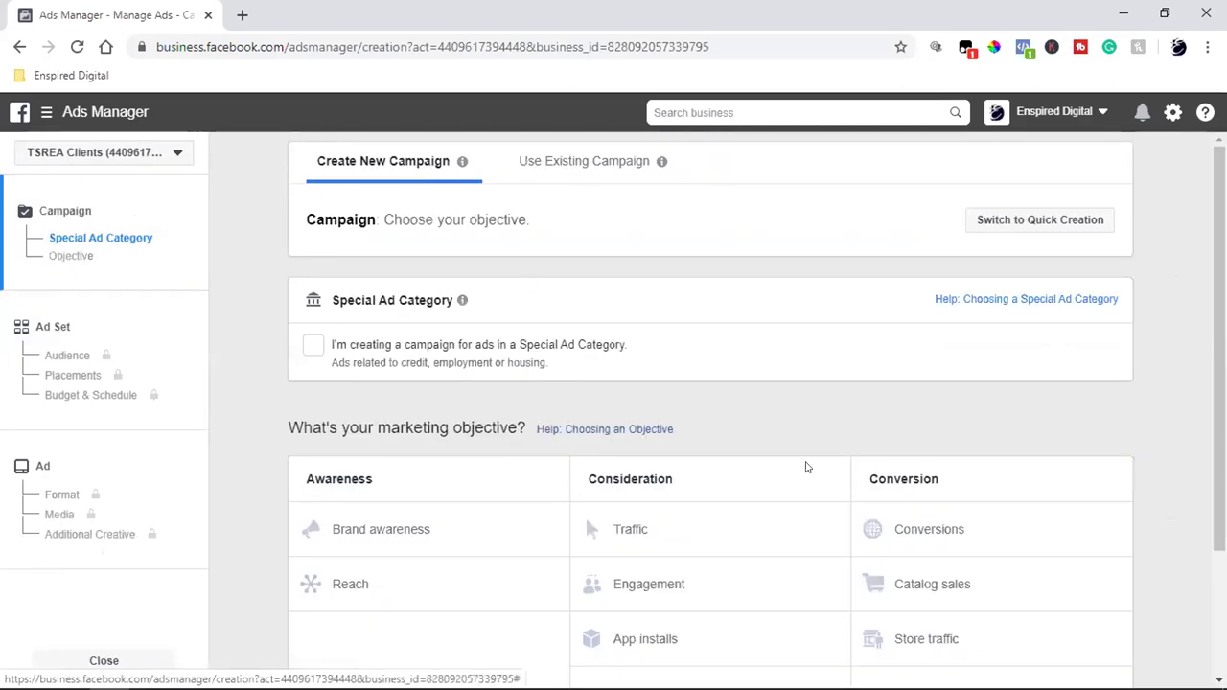
pyautogui.scroll(-1, 808, 467)
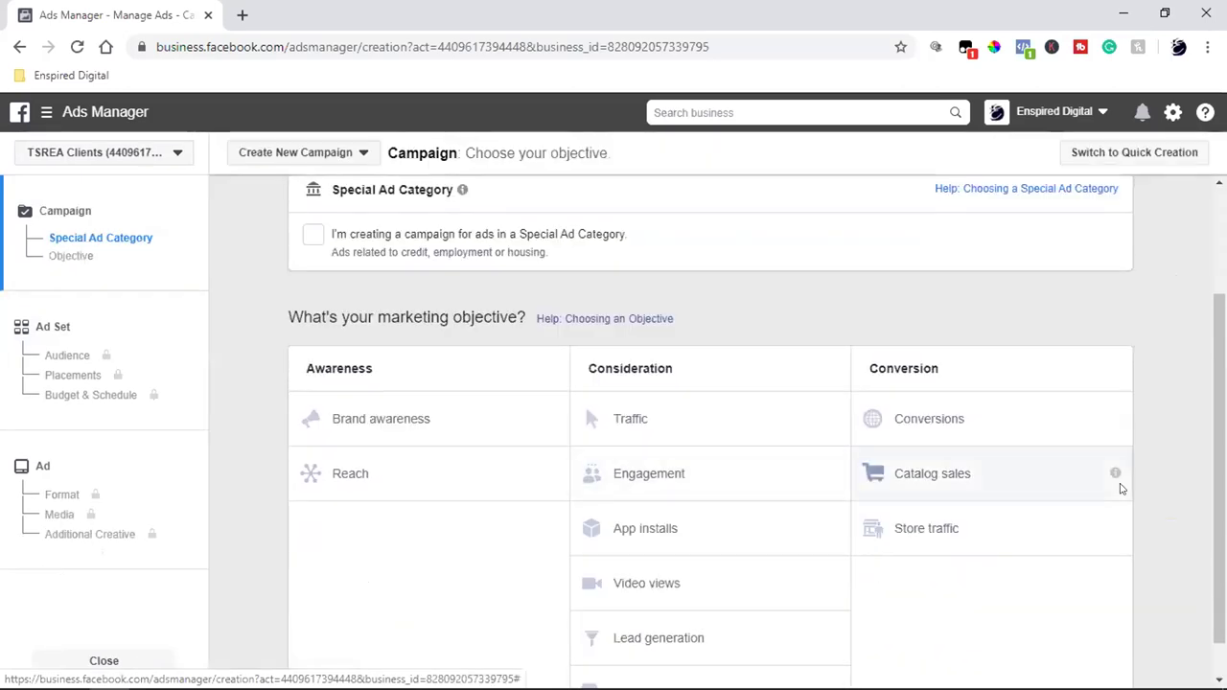
pyautogui.scroll(-1, 1117, 488)
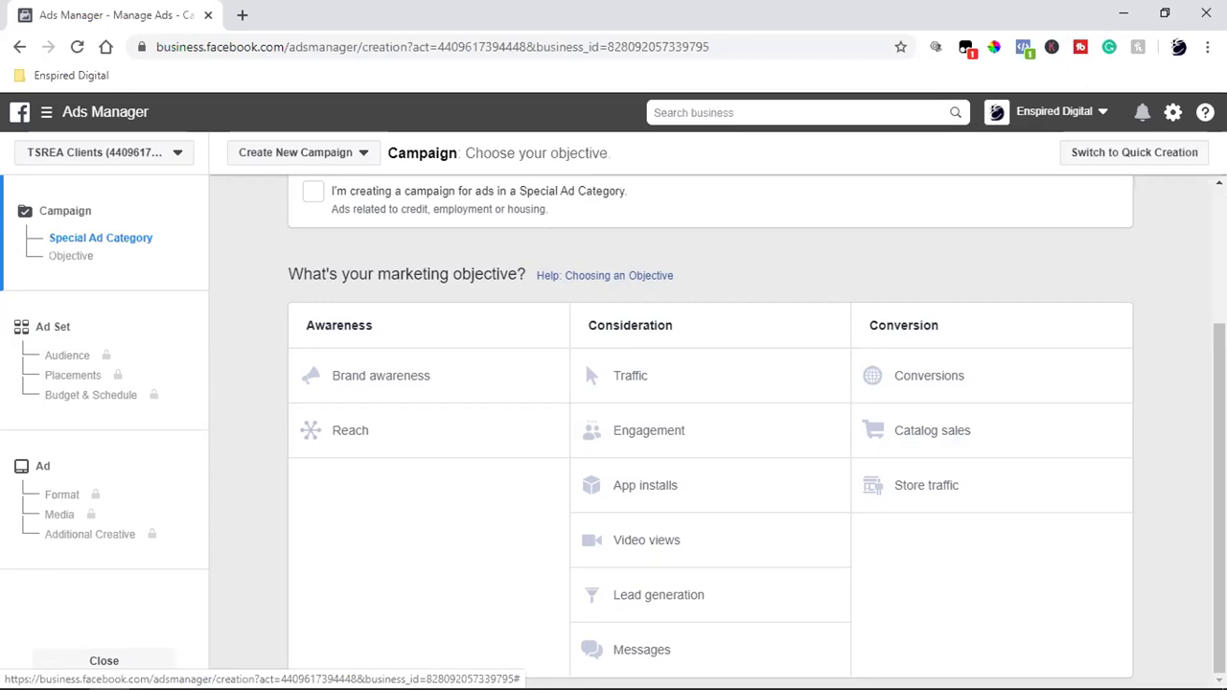
pyautogui.moveTo(513, 671)
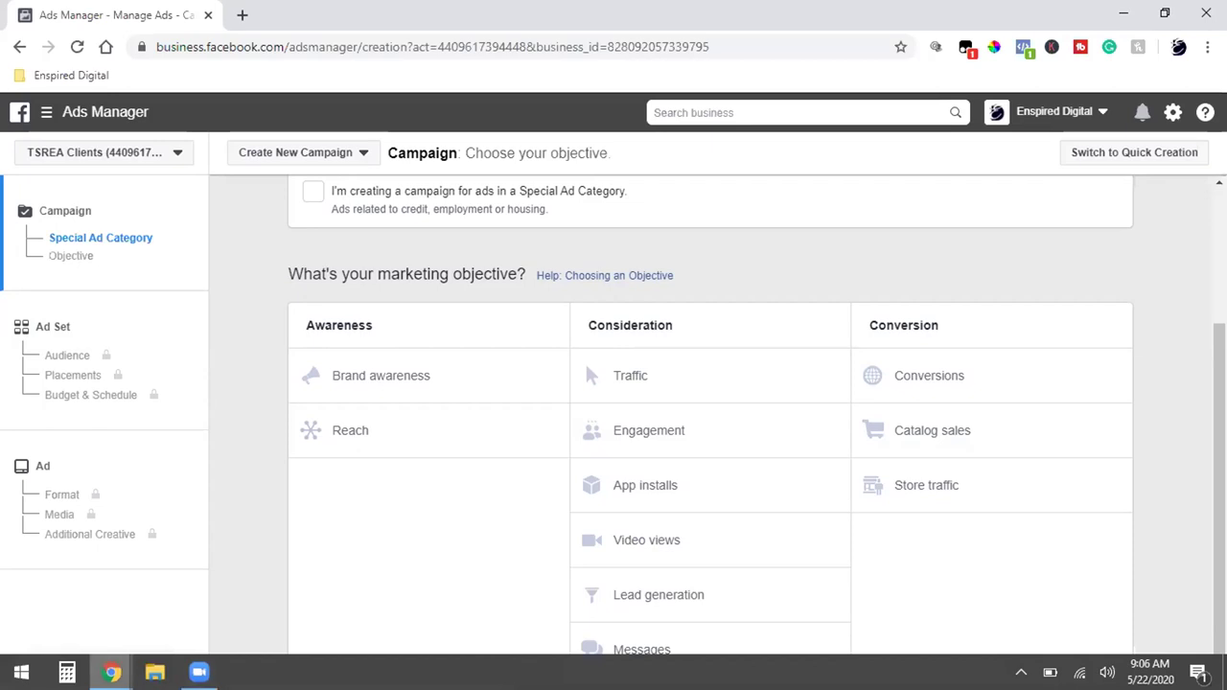
# Step: Switch Chrome windows from the taskbar preview, landing on the Ads Manager campaign objective screen
pyautogui.moveTo(112, 671)
pyautogui.moveTo(324, 560)
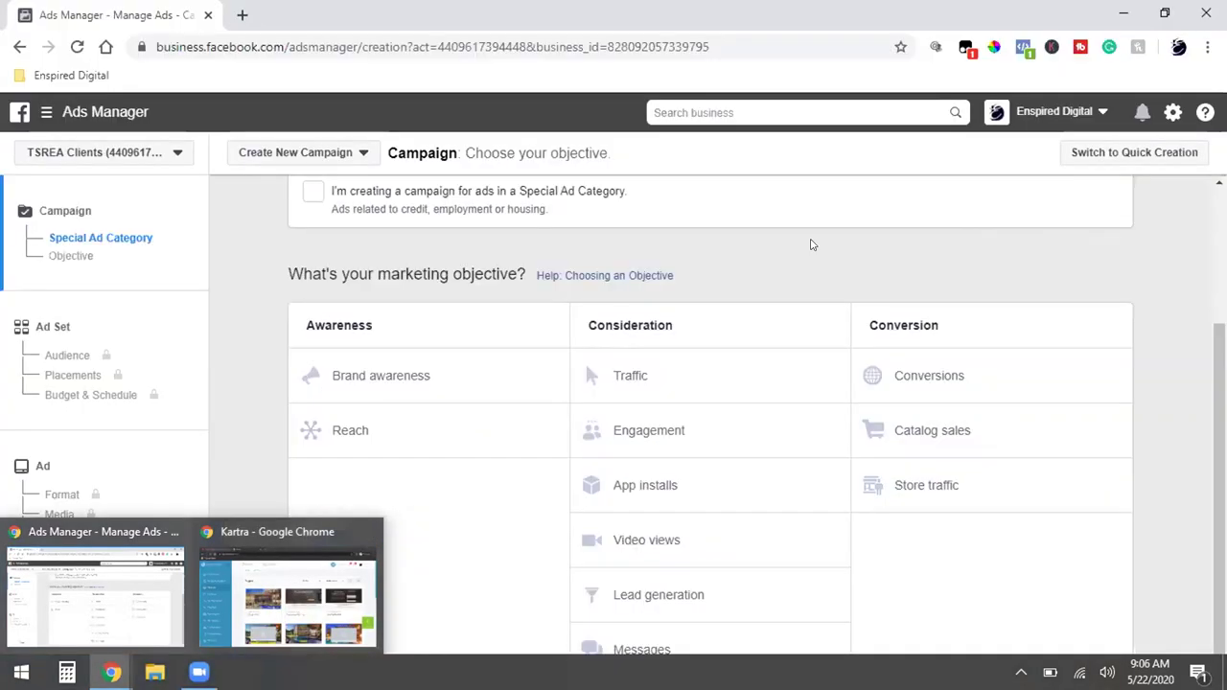
pyautogui.click(115, 594)
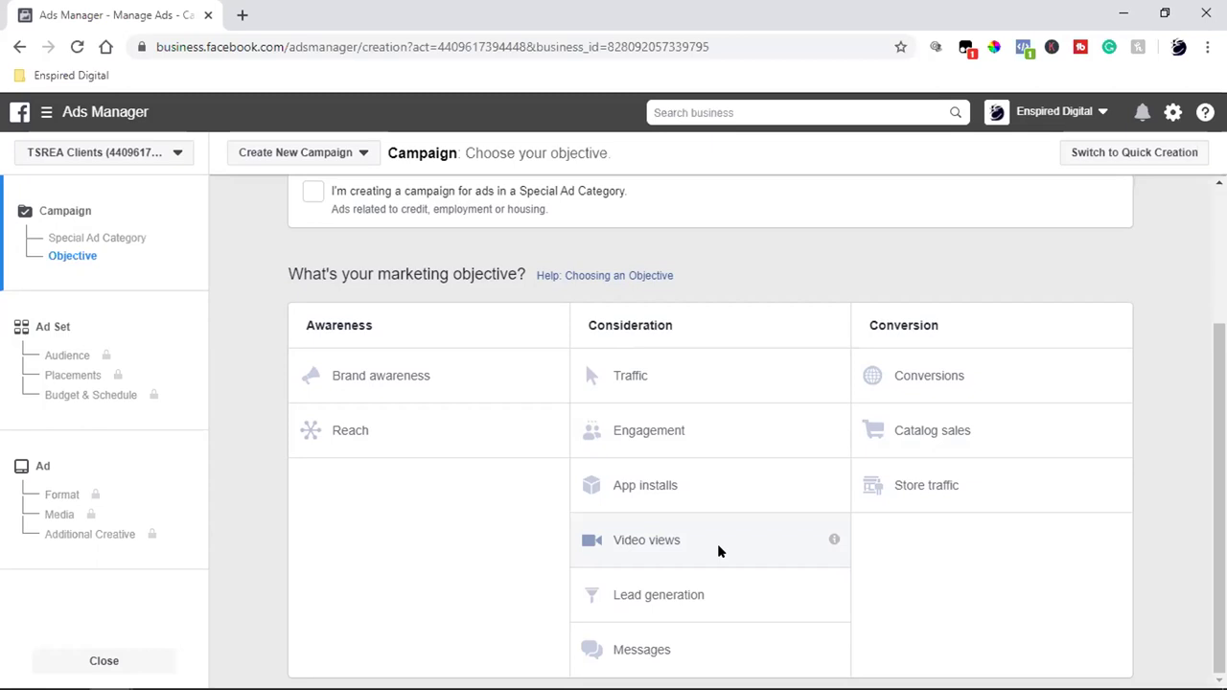
pyautogui.moveTo(111, 682)
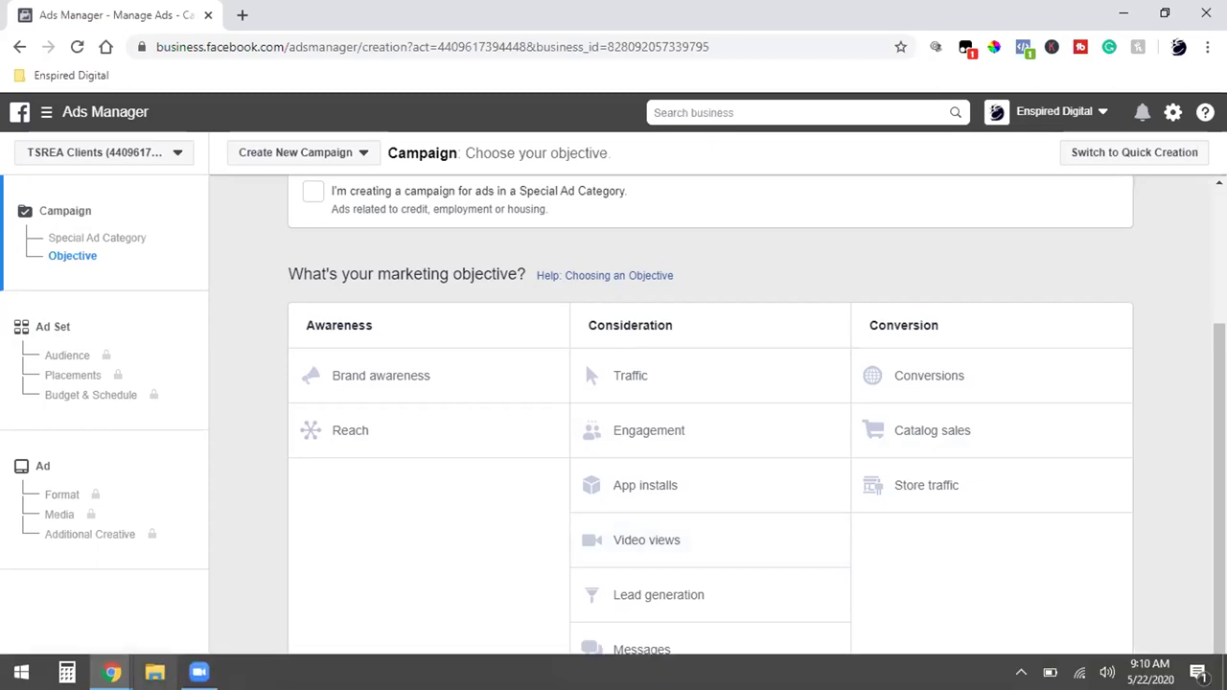
pyautogui.click(261, 587)
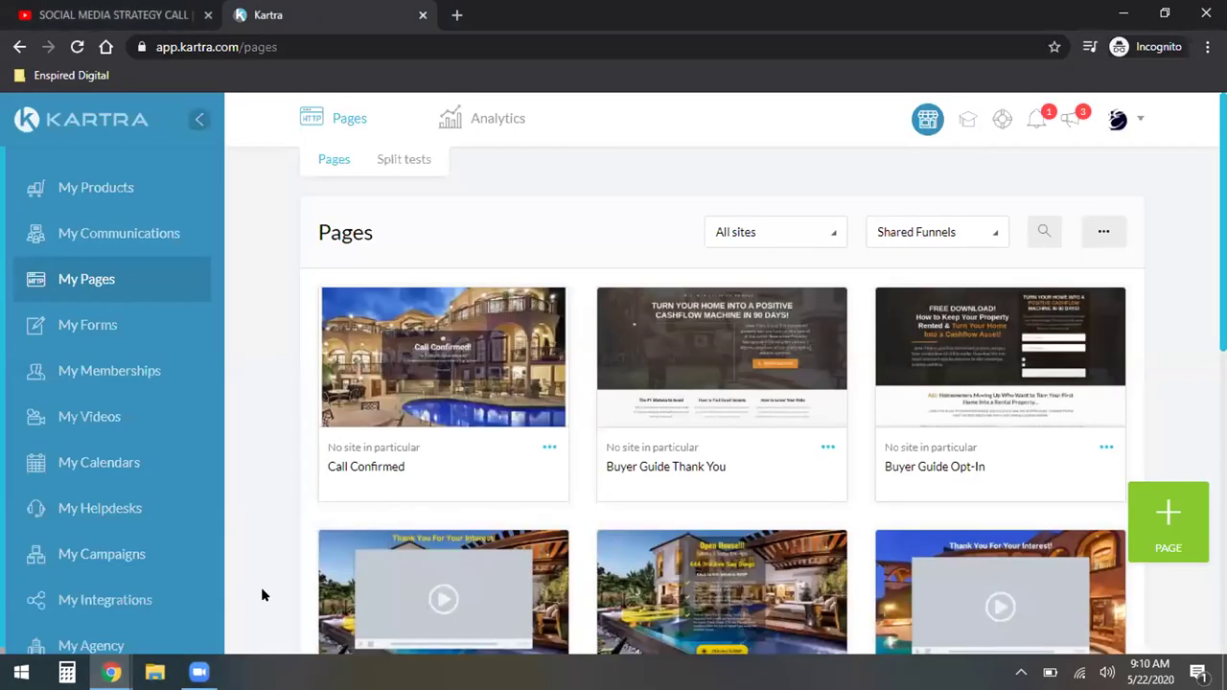
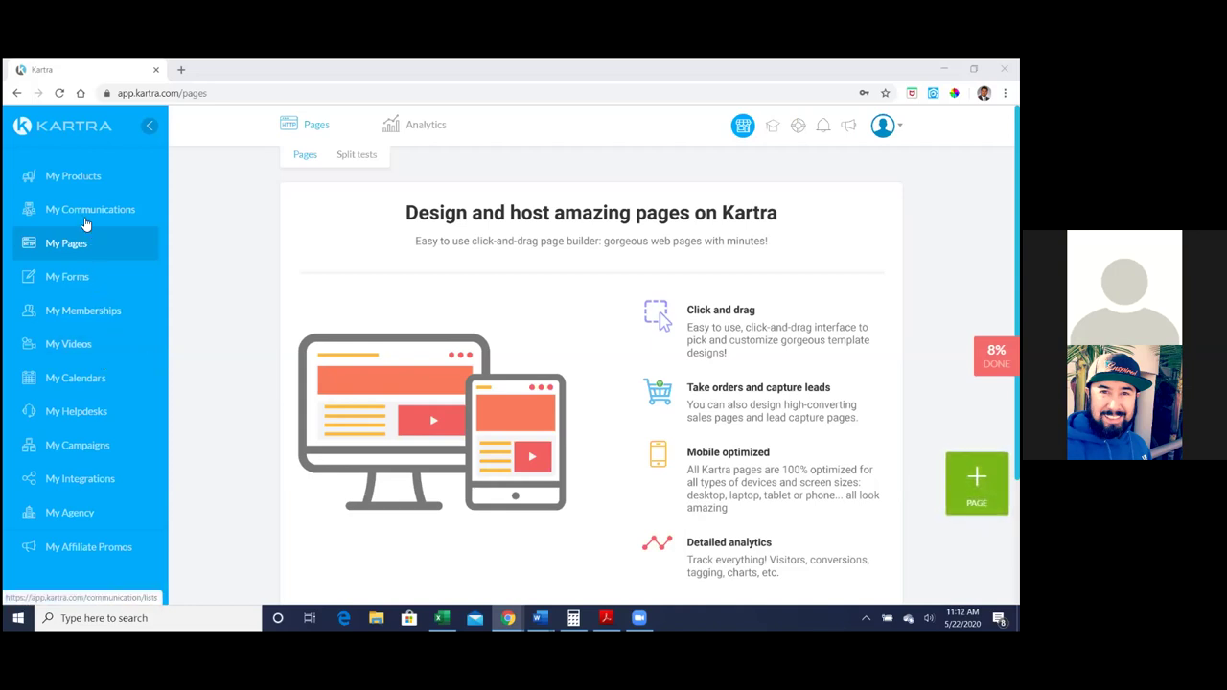
# Step: Open My Campaigns from the left sidebar
pyautogui.click(79, 448)
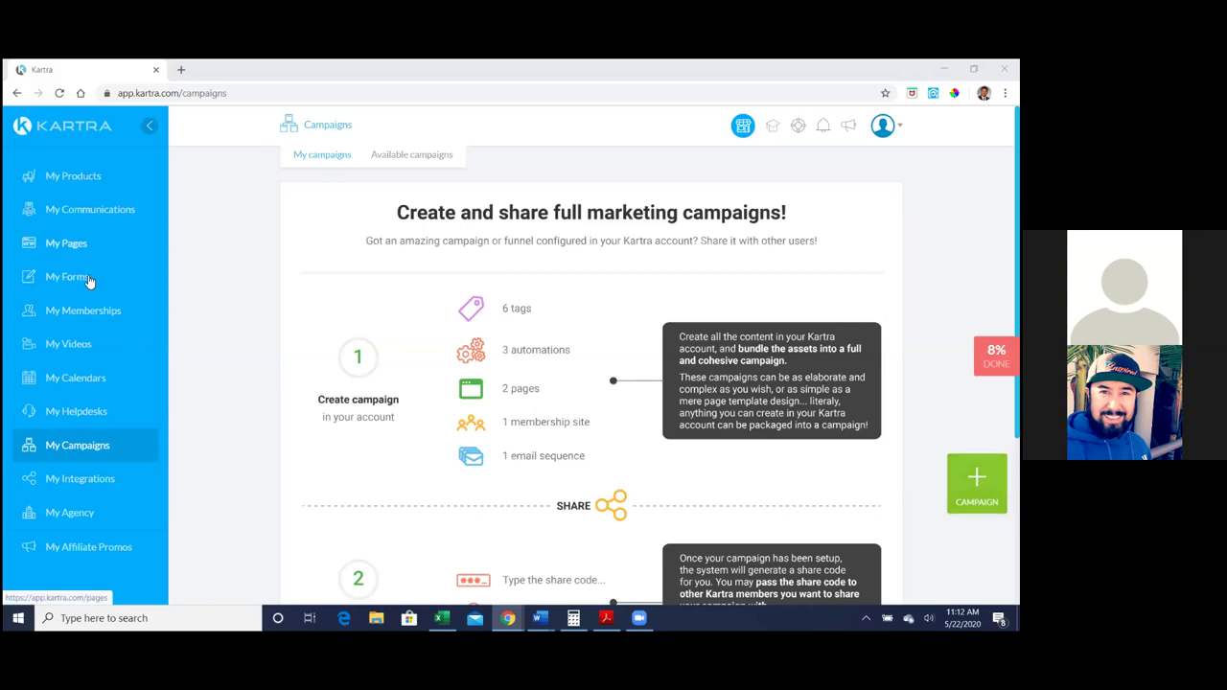
# Step: Switch to the Available campaigns library showing Simple List Builder and TripWire Campaign
pyautogui.click(411, 158)
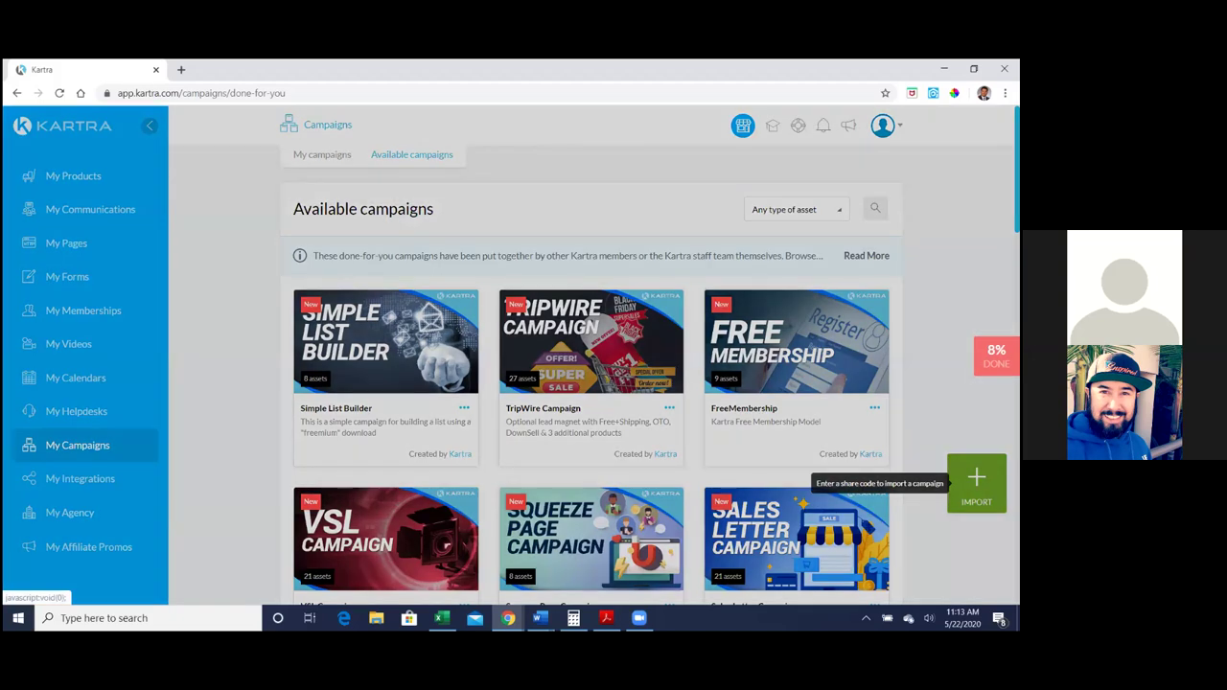
# Step: Open the Import a campaign dialog with the + IMPORT button
pyautogui.click(976, 480)
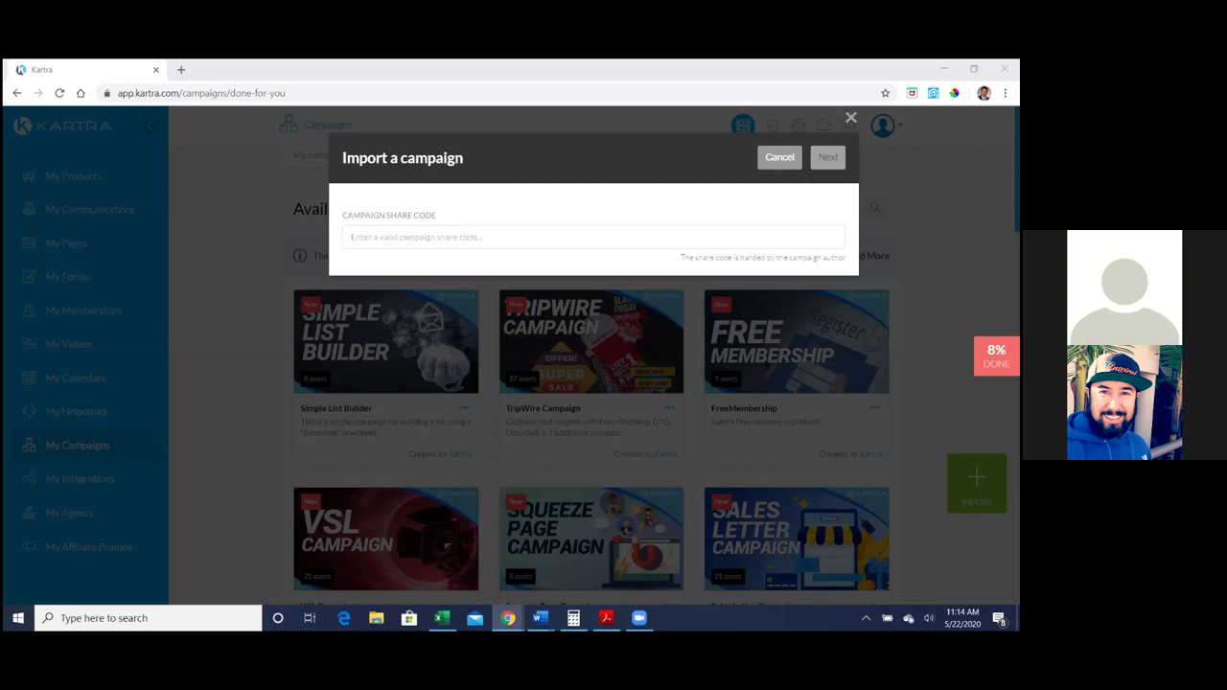
# Step: Paste the campaign share code and continue to the Listing Funnel import summary
pyautogui.click(428, 243)
pyautogui.rightClick(429, 243)
pyautogui.click(462, 345)
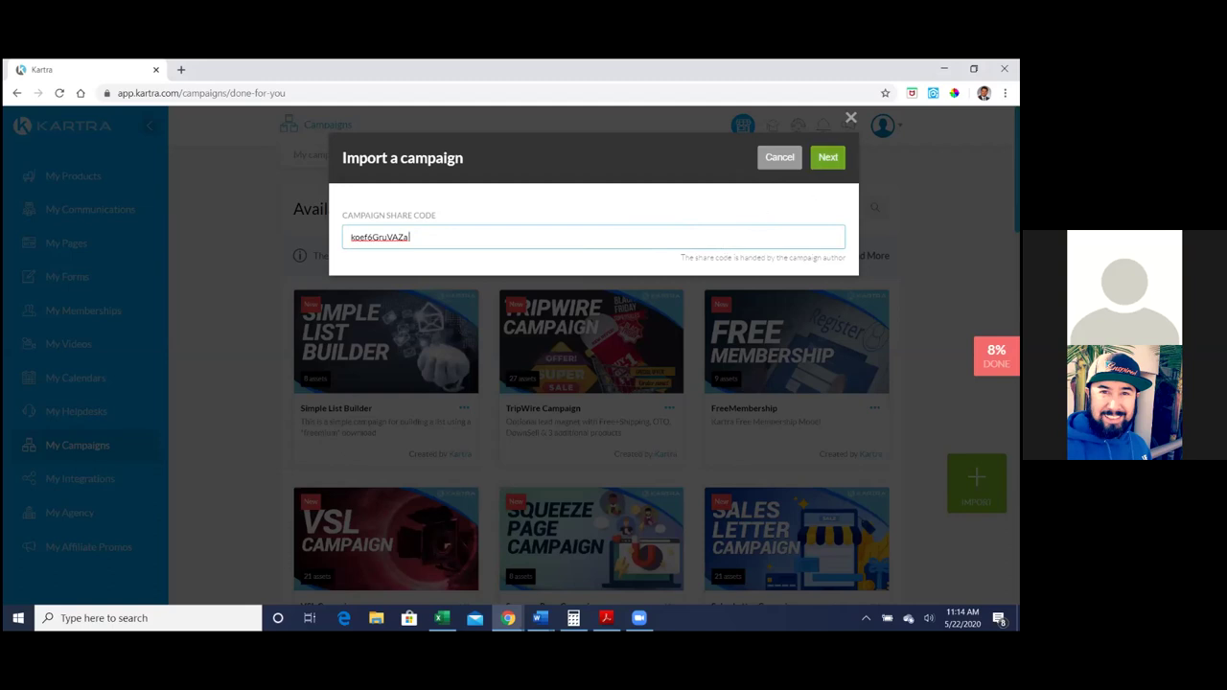
pyautogui.click(827, 157)
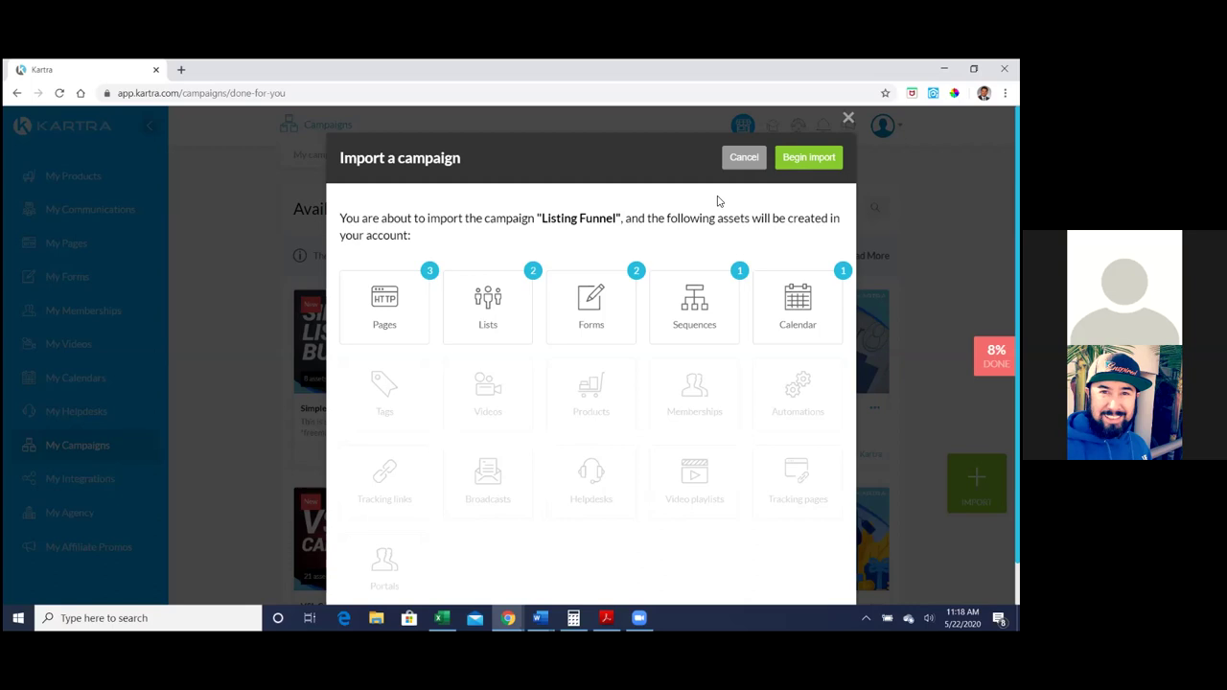
# Step: Begin importing Listing Funnel's 3 pages, 2 lists, 2 forms, 1 sequence and 1 calendar
pyautogui.click(808, 157)
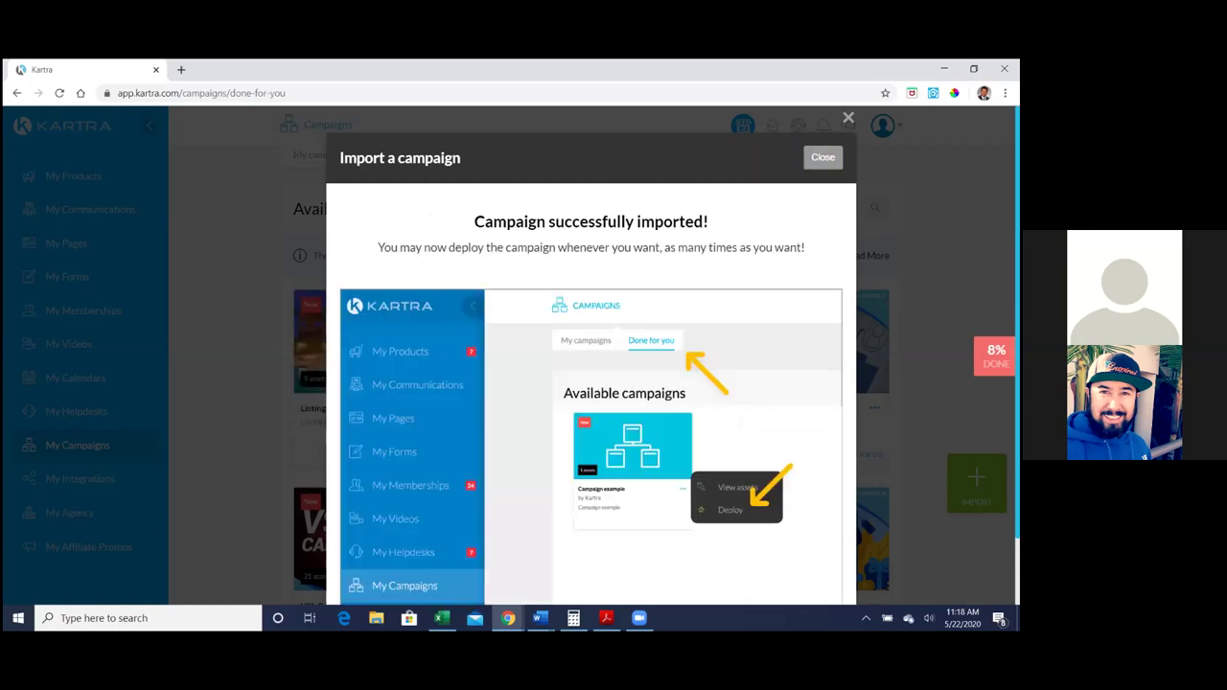
# Step: Review the import success message and close the Import a campaign dialog
pyautogui.scroll(-1, 789, 195)
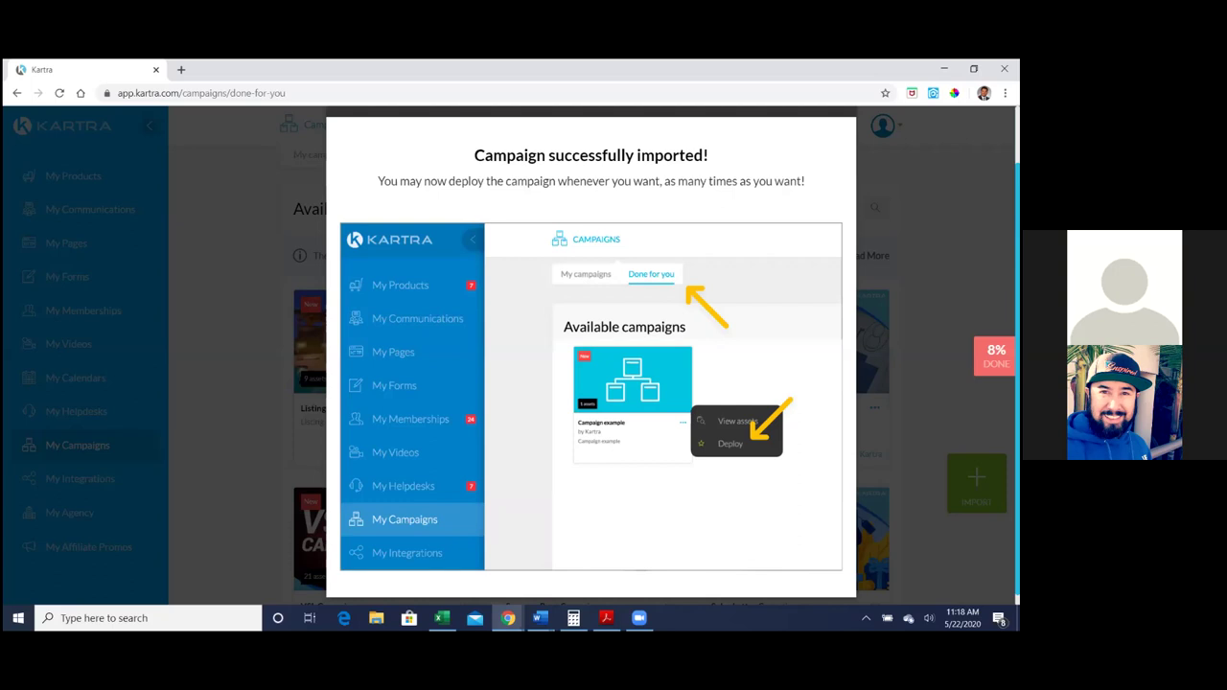
pyautogui.scroll(1, 591, 365)
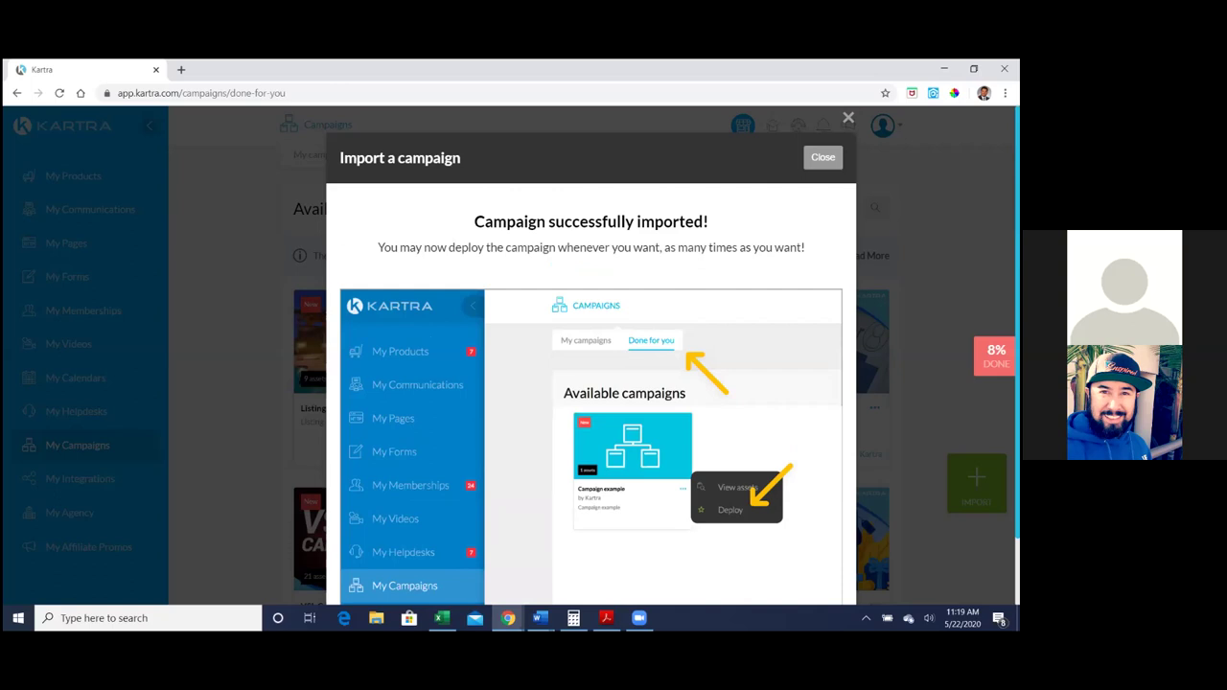
pyautogui.click(822, 158)
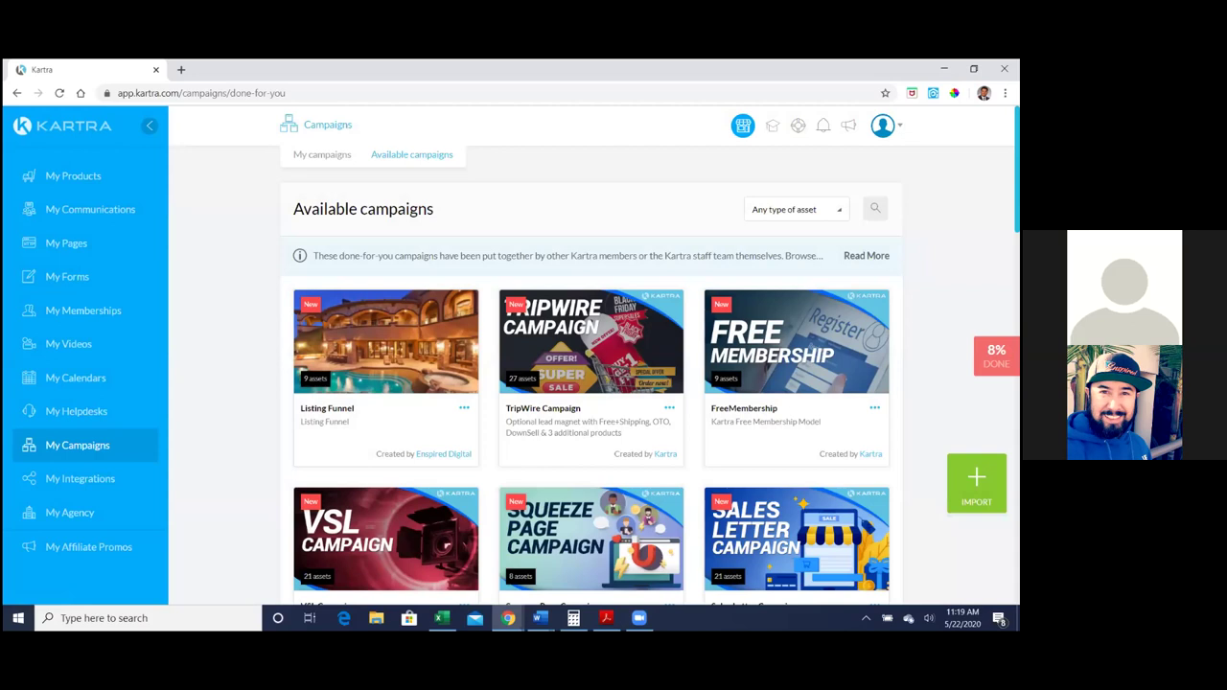
# Step: Choose Deploy from the Listing Funnel card's options menu
pyautogui.click(465, 408)
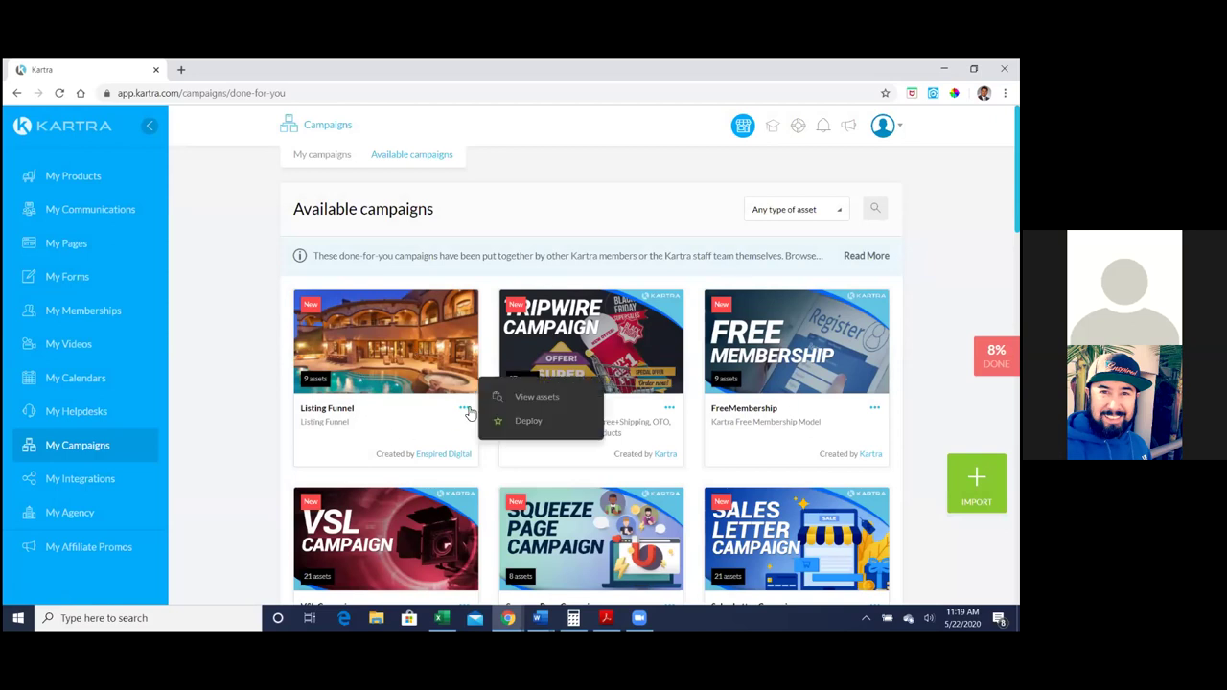
pyautogui.click(514, 421)
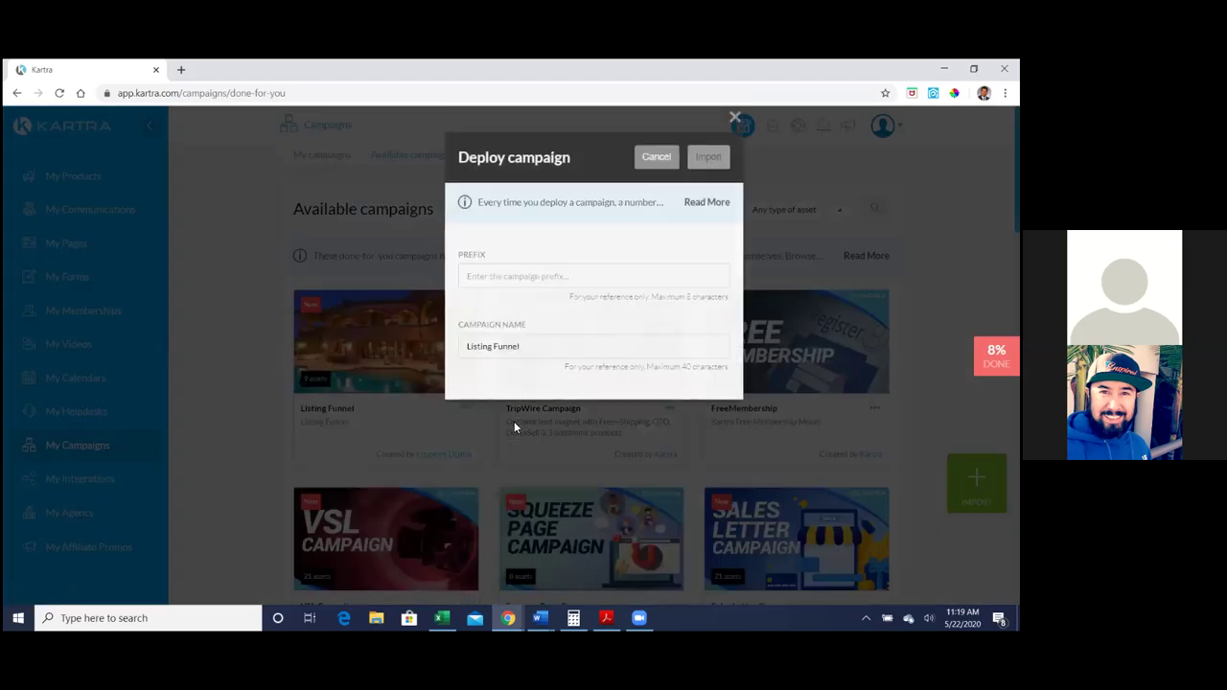
# Step: Enter 'Excurs' as the Listing Funnel deployment prefix
pyautogui.click(545, 278)
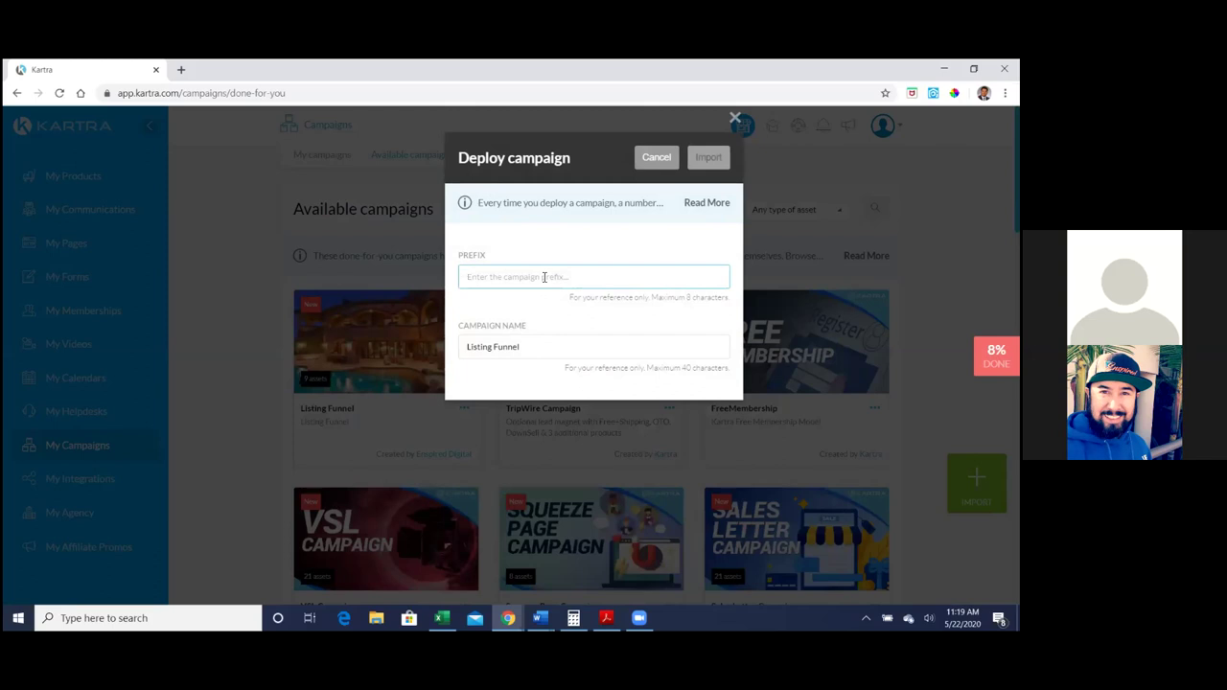
pyautogui.write('Excursio')
pyautogui.press('BackSpace')
pyautogui.write('s')
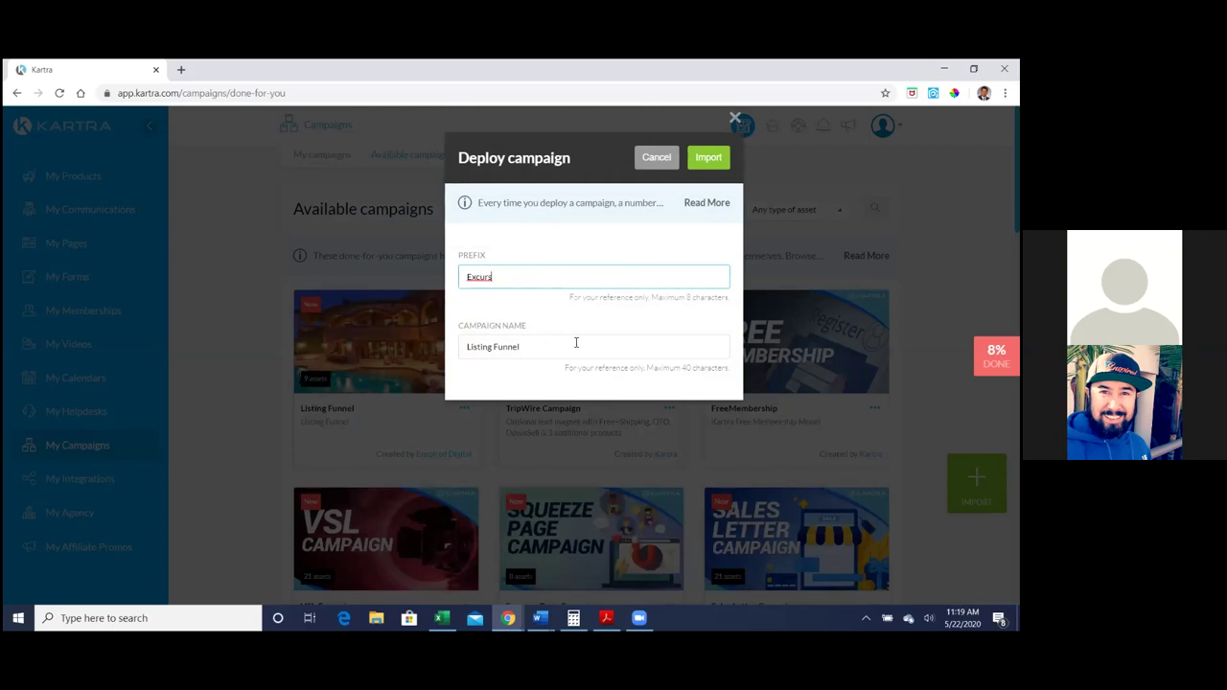
# Step: Deploy Listing Funnel with the Excurs prefix and close the progress video
pyautogui.click(721, 165)
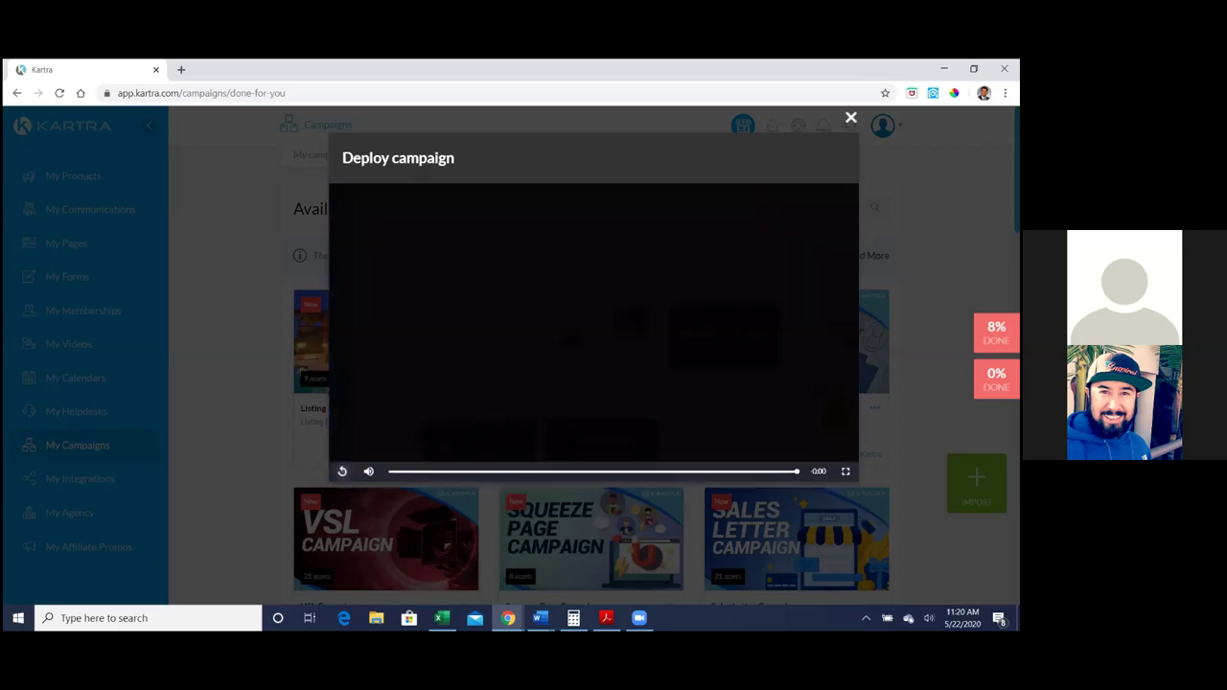
pyautogui.click(850, 117)
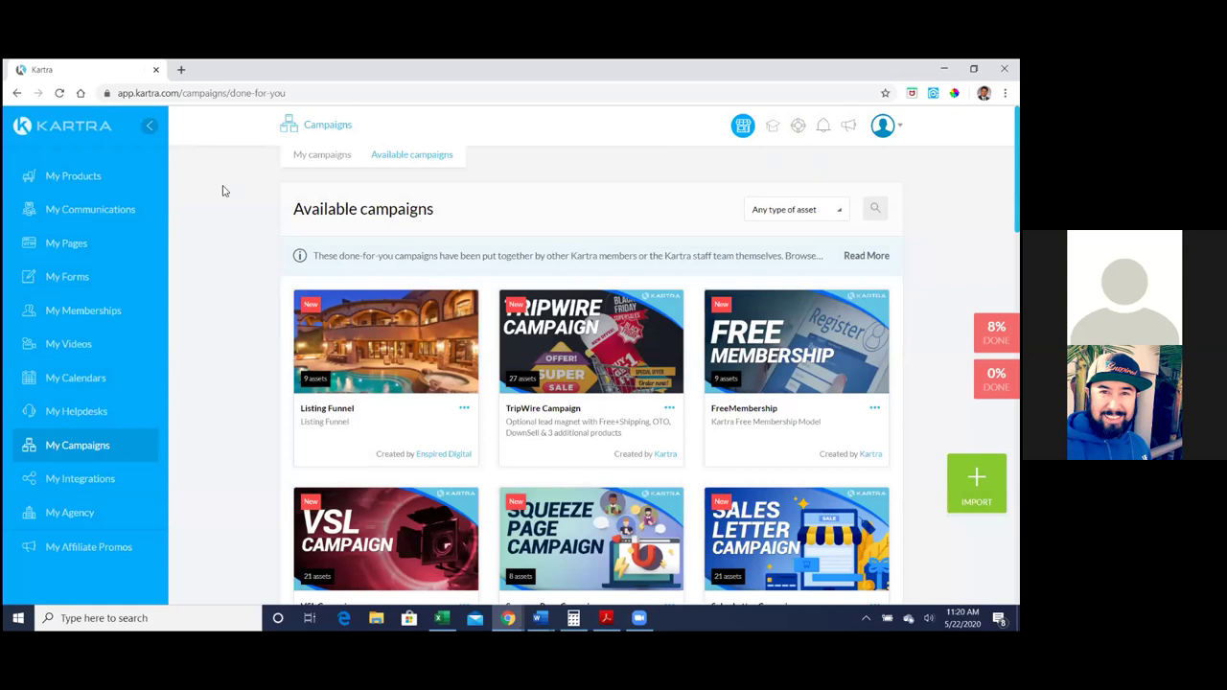
# Step: Open Lists under My Communications to see the deployed Excurs lists
pyautogui.click(106, 214)
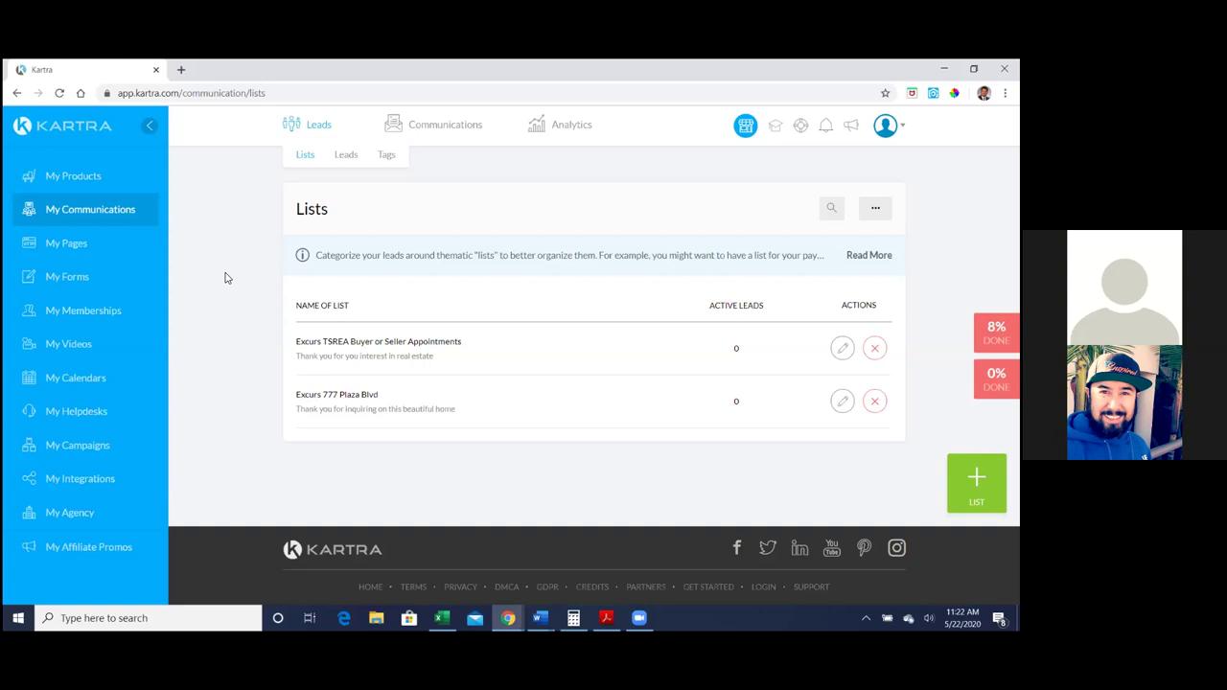
# Step: Reveal the Communications sub-tabs for Broadcasts, Sequences and Automations in the top navigation
pyautogui.moveTo(460, 129)
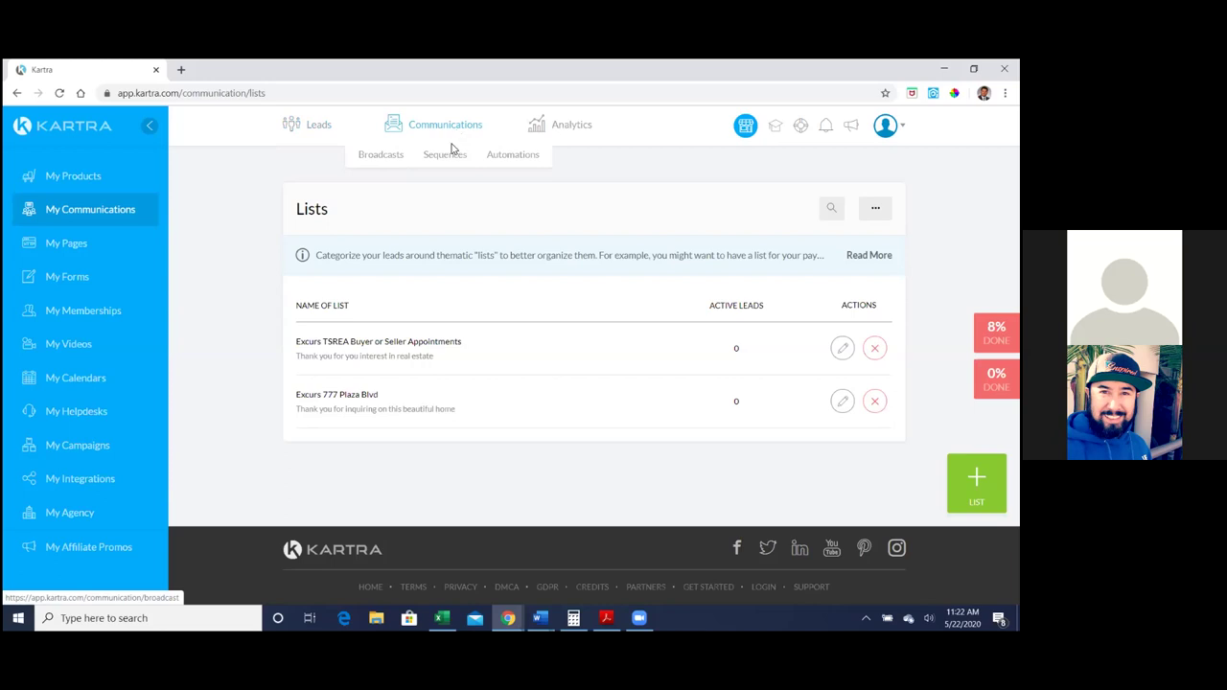
pyautogui.click(455, 157)
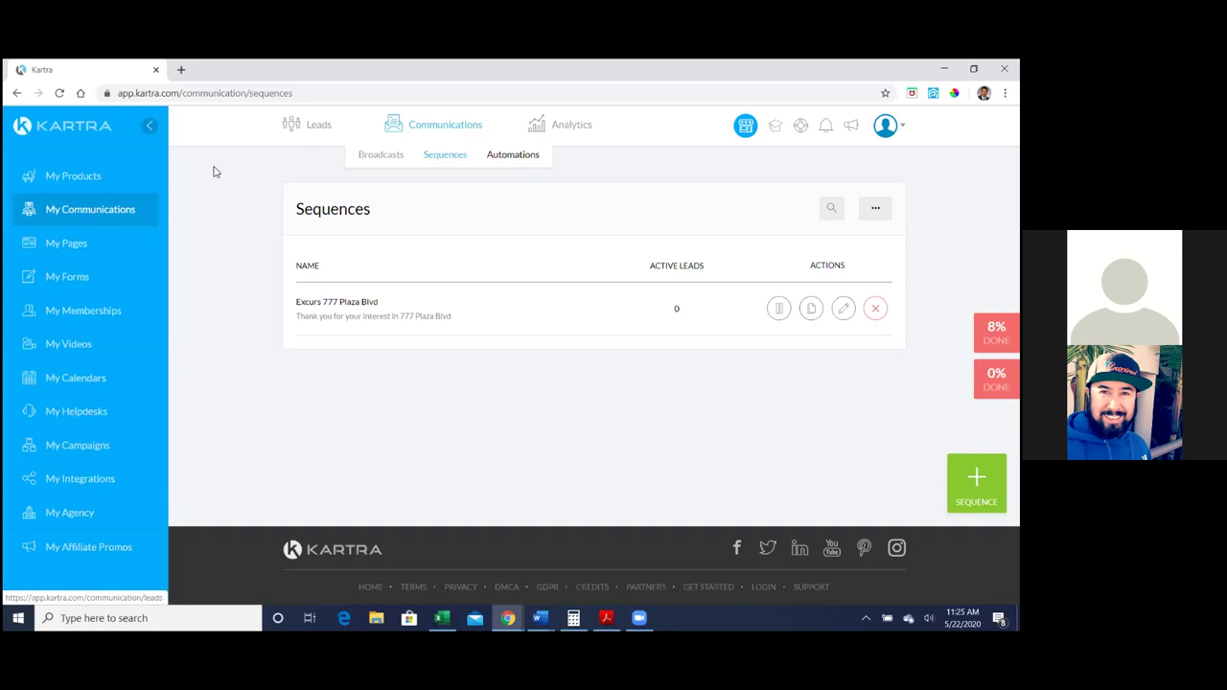
# Step: Review the three Excurs pages in My Pages, then start a new page with + PAGE
pyautogui.click(70, 246)
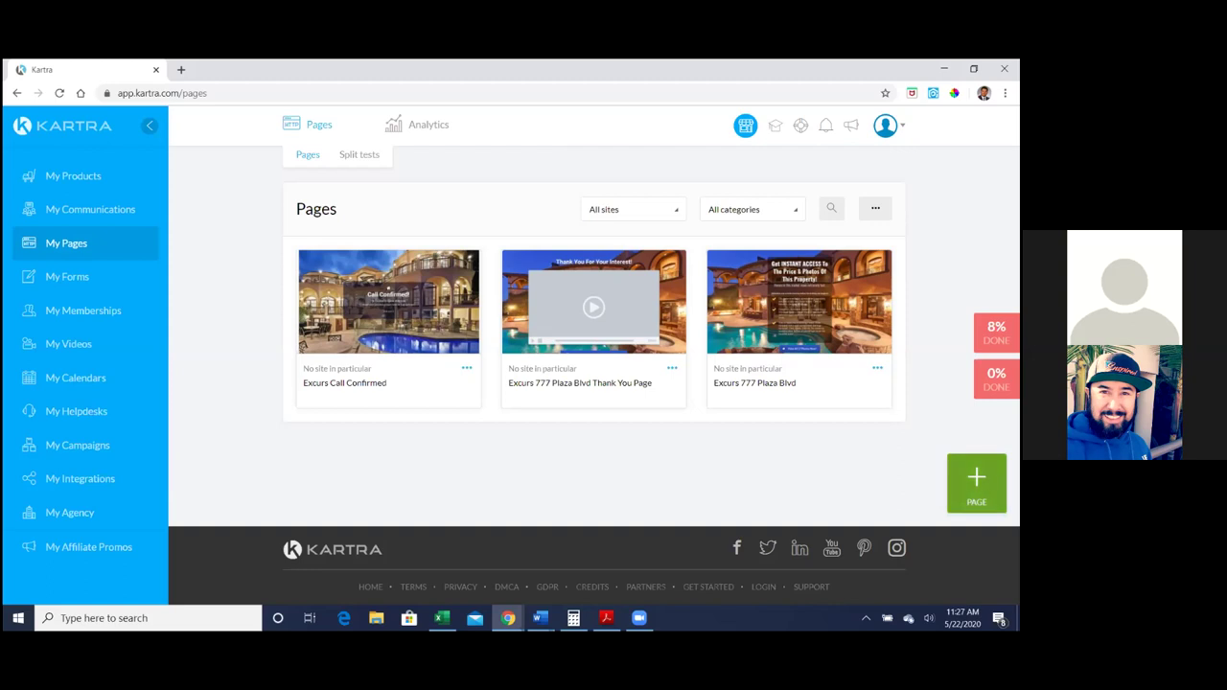
pyautogui.click(976, 482)
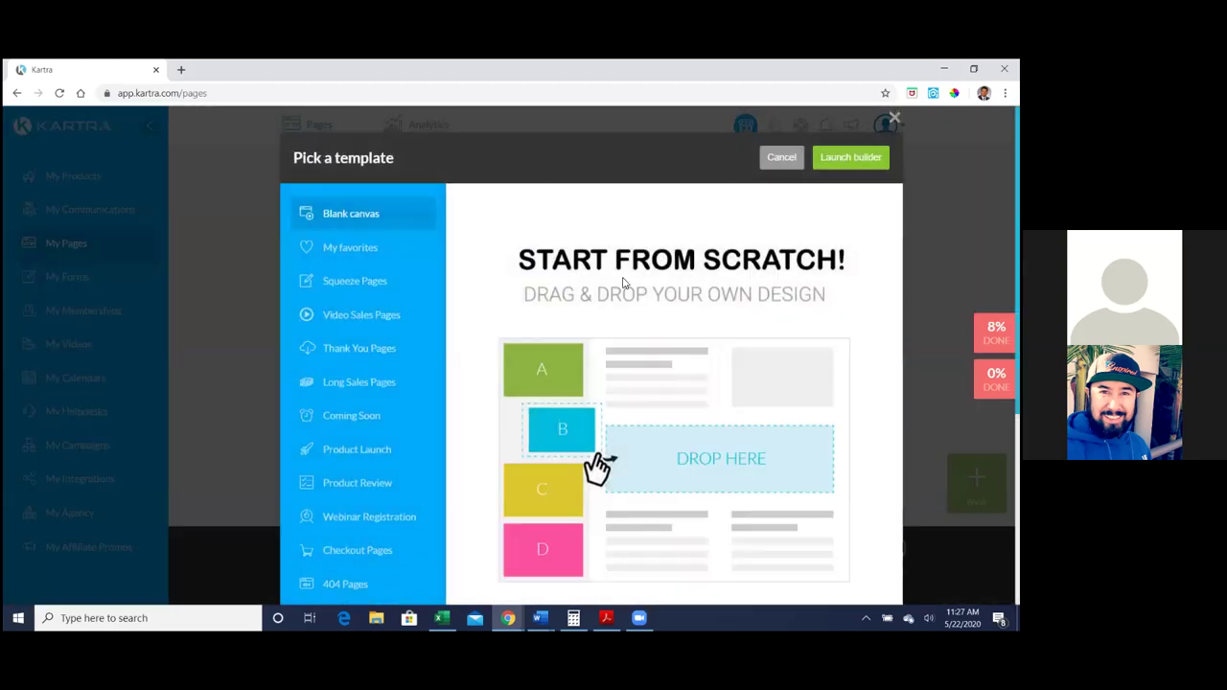
# Step: Browse all Squeeze Pages templates in the Pick a template dialog, returning to the top
pyautogui.scroll(-1, 467, 253)
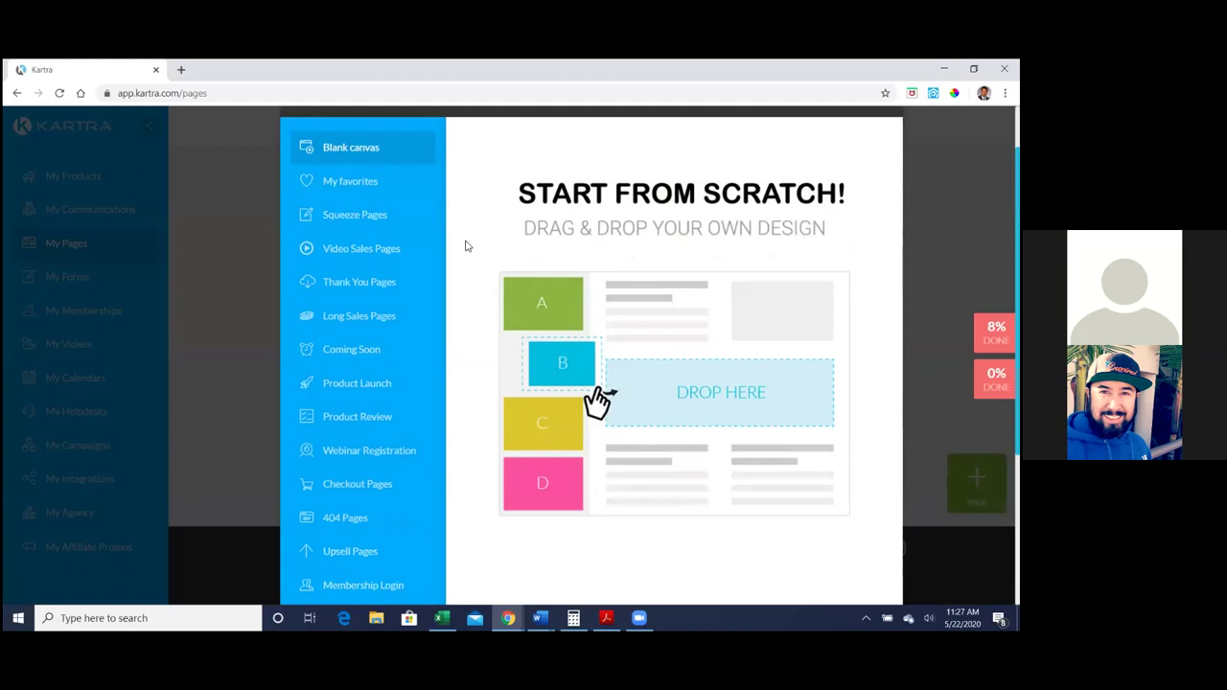
pyautogui.click(387, 213)
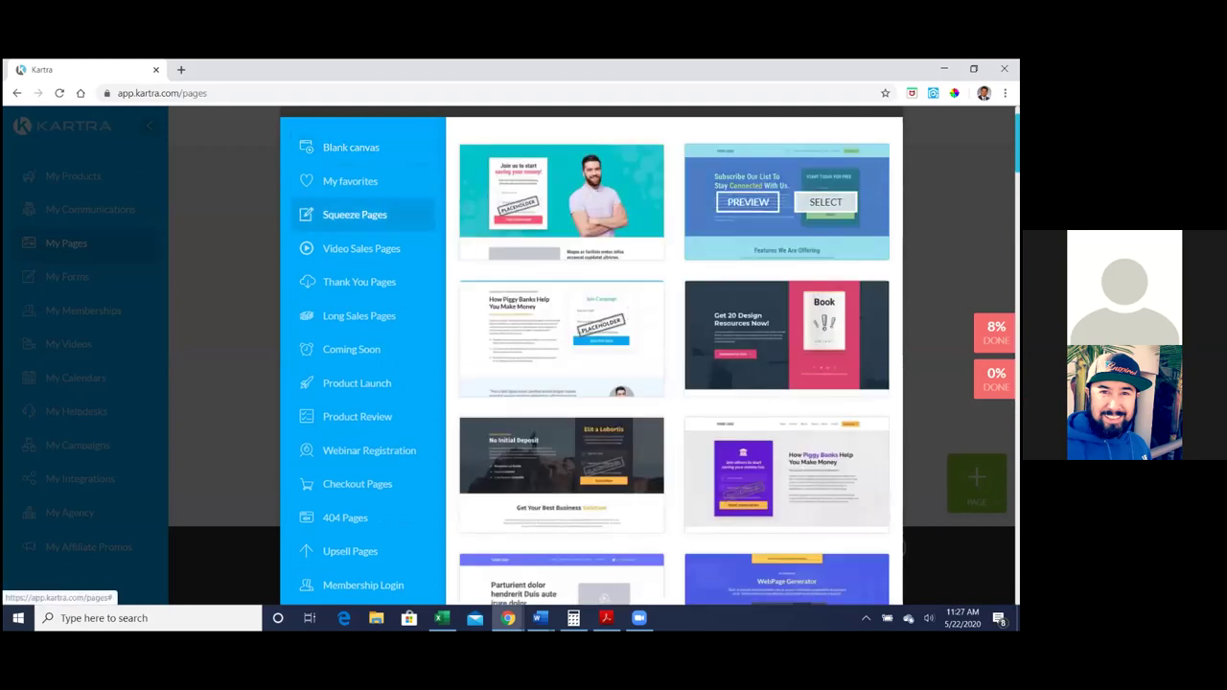
pyautogui.scroll(-5, 671, 355)
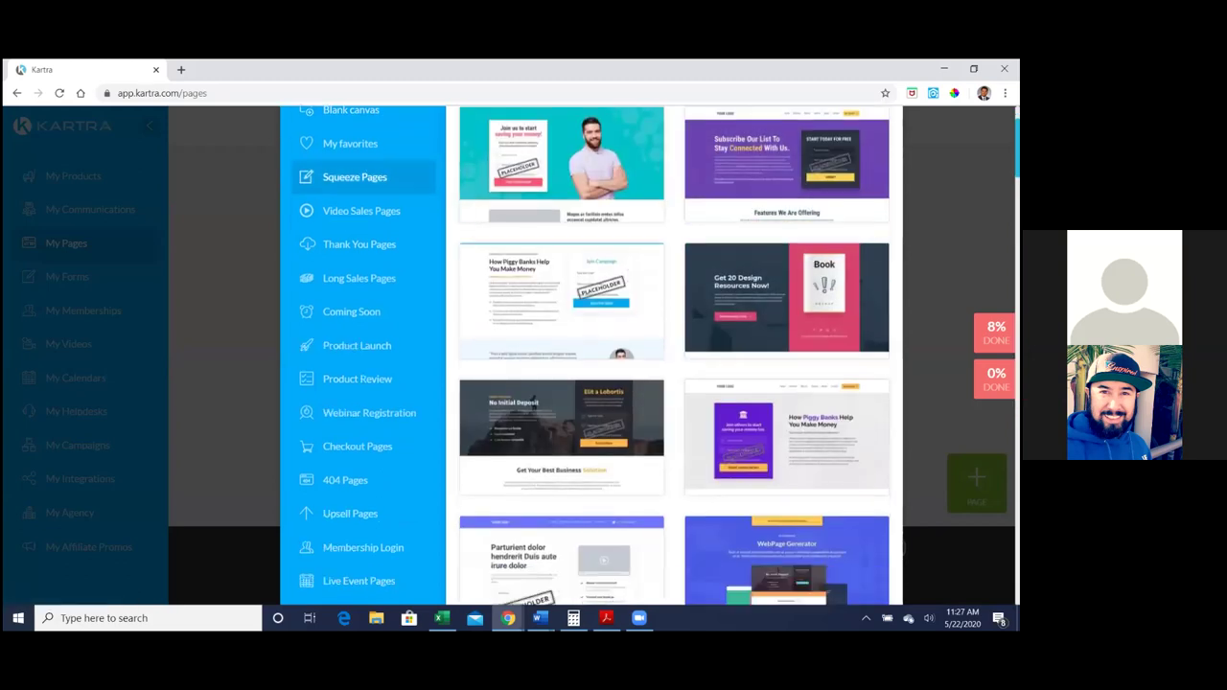
pyautogui.scroll(-2, 671, 355)
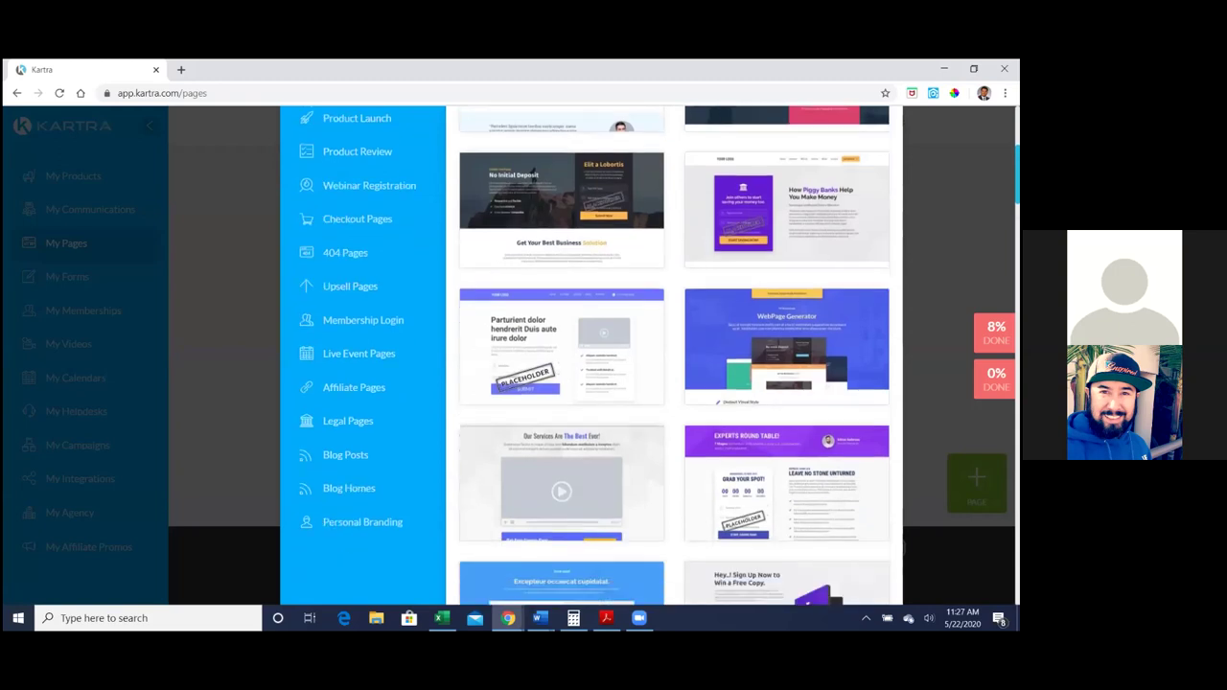
pyautogui.scroll(-3, 671, 354)
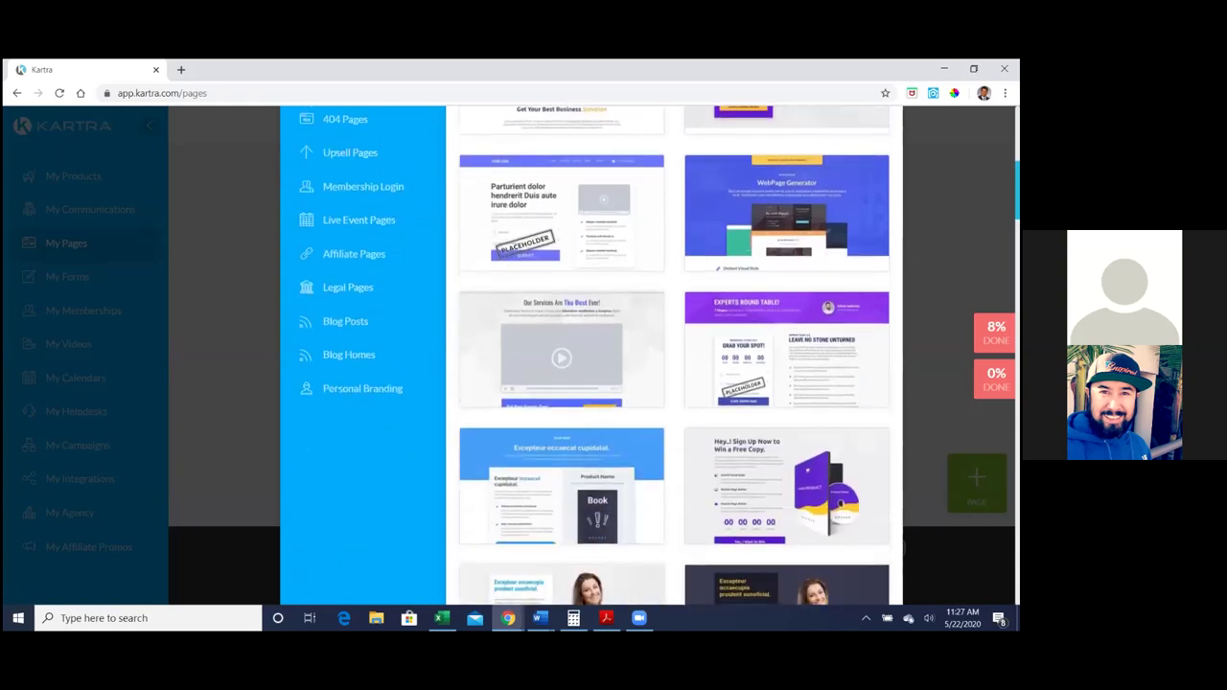
pyautogui.scroll(-8, 671, 354)
pyautogui.scroll(-6, 671, 355)
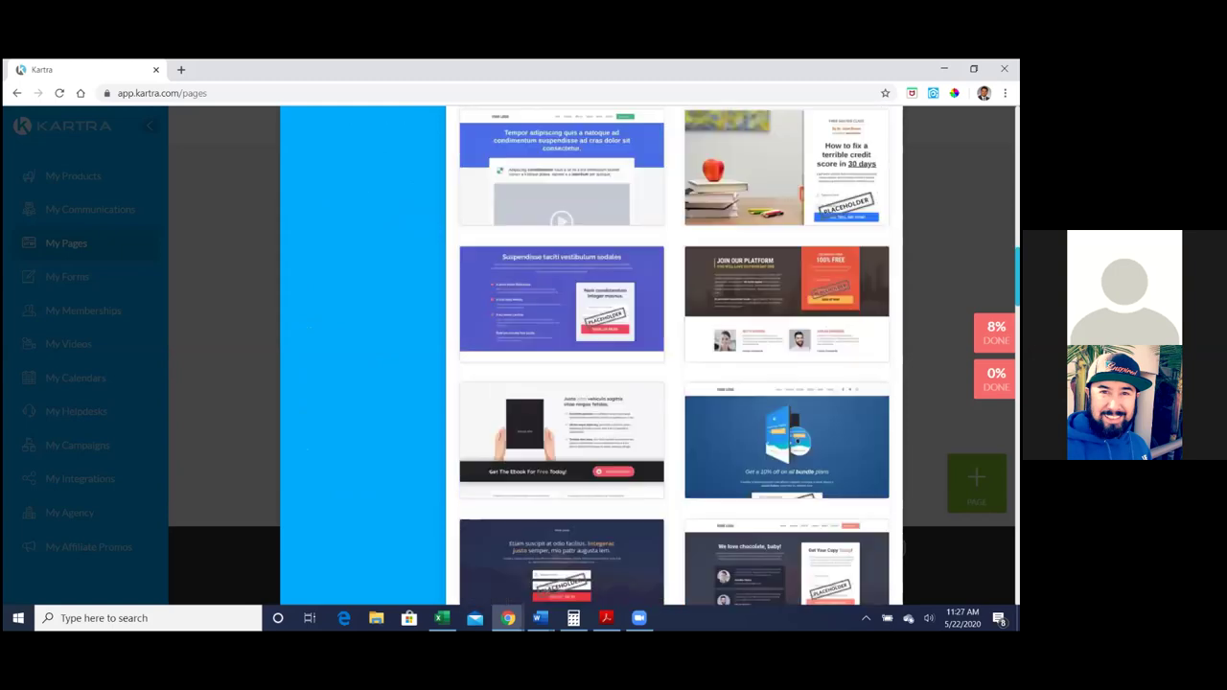
pyautogui.scroll(-3, 671, 355)
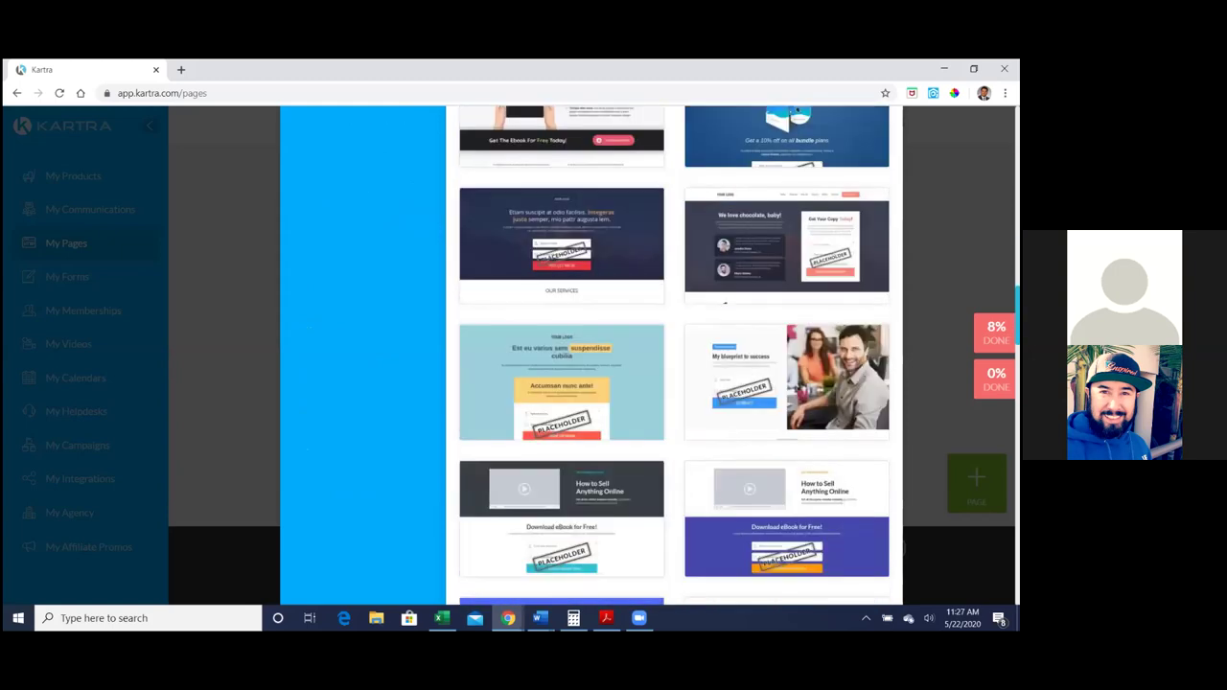
pyautogui.scroll(-15, 671, 355)
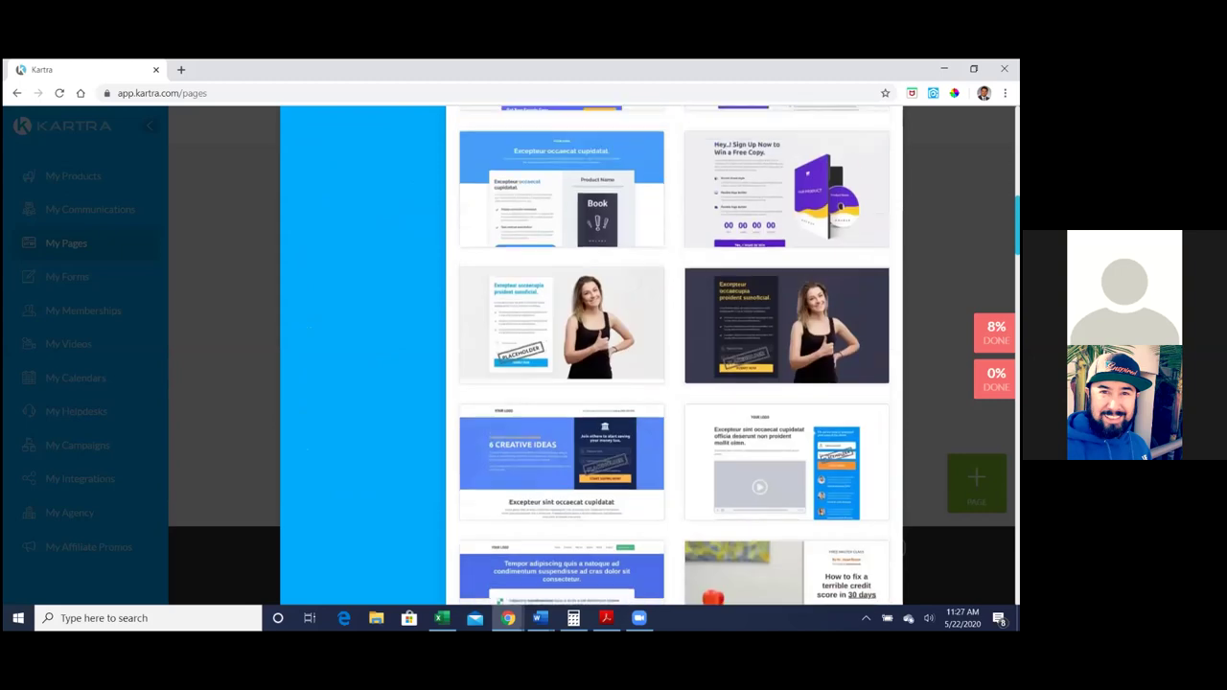
pyautogui.scroll(4, 671, 354)
pyautogui.scroll(2, 671, 354)
pyautogui.scroll(3, 671, 355)
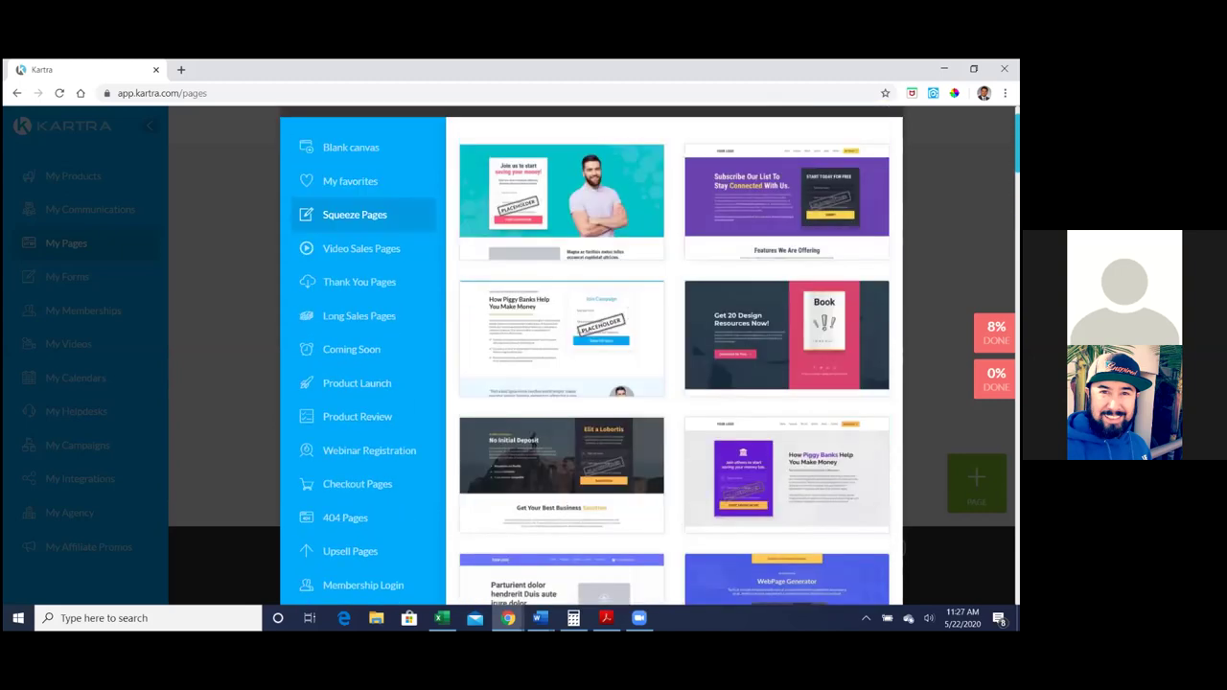
pyautogui.scroll(1, 671, 355)
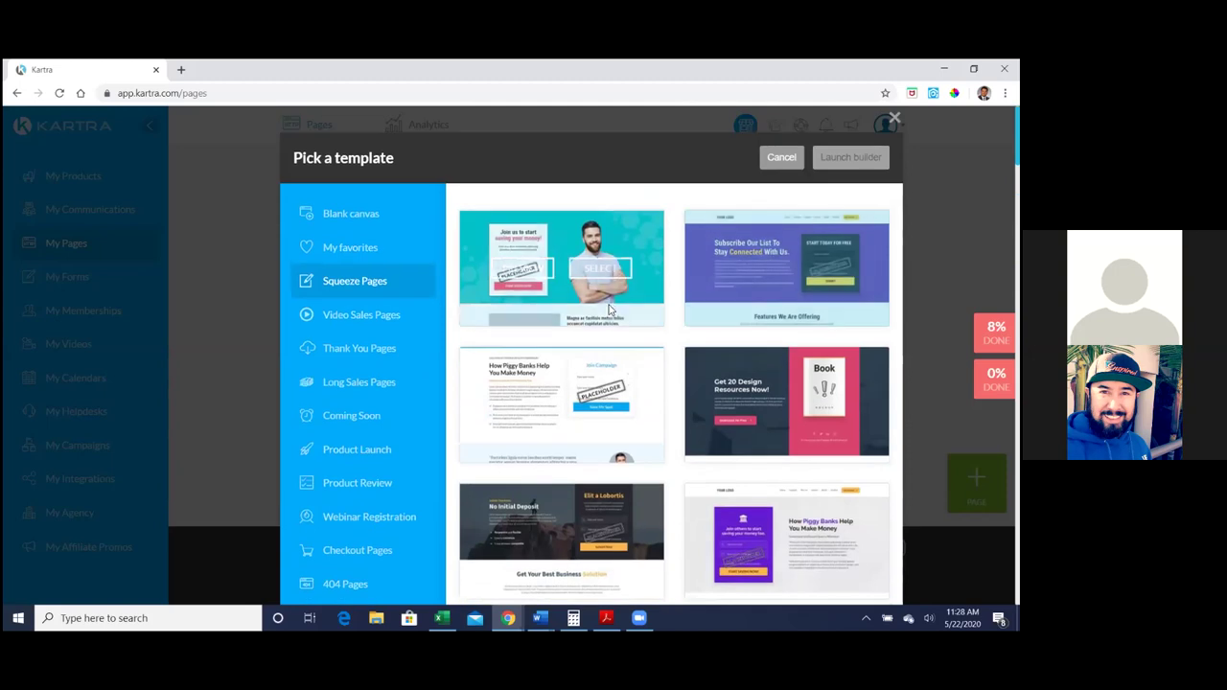
# Step: Switch the template picker to the Video Sales Pages category and browse its templates
pyautogui.click(361, 315)
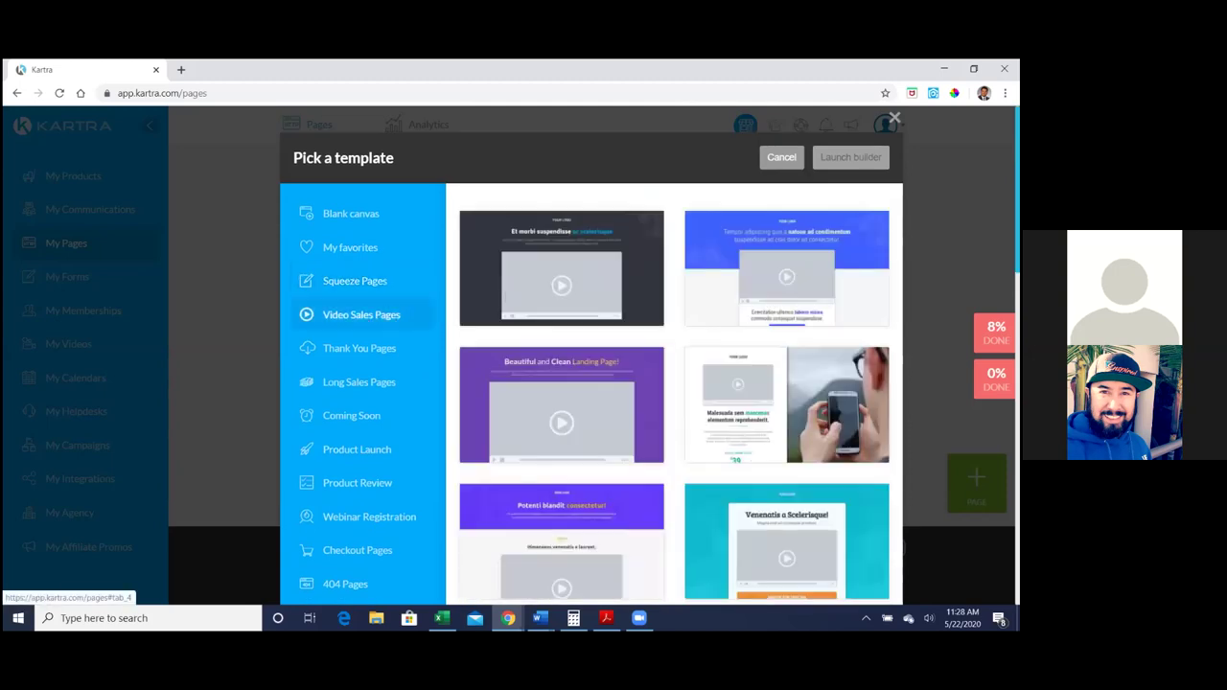
pyautogui.scroll(-1, 591, 383)
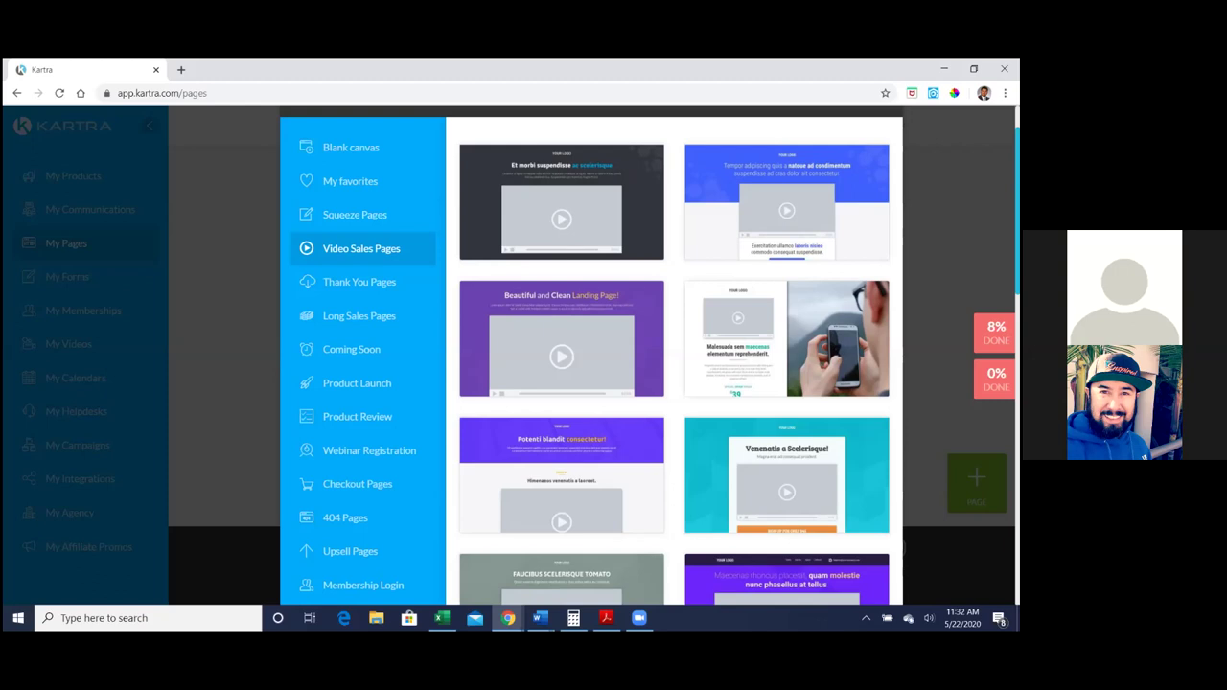
# Step: Browse the Thank You Pages templates, then cancel the picker without creating a page
pyautogui.click(379, 279)
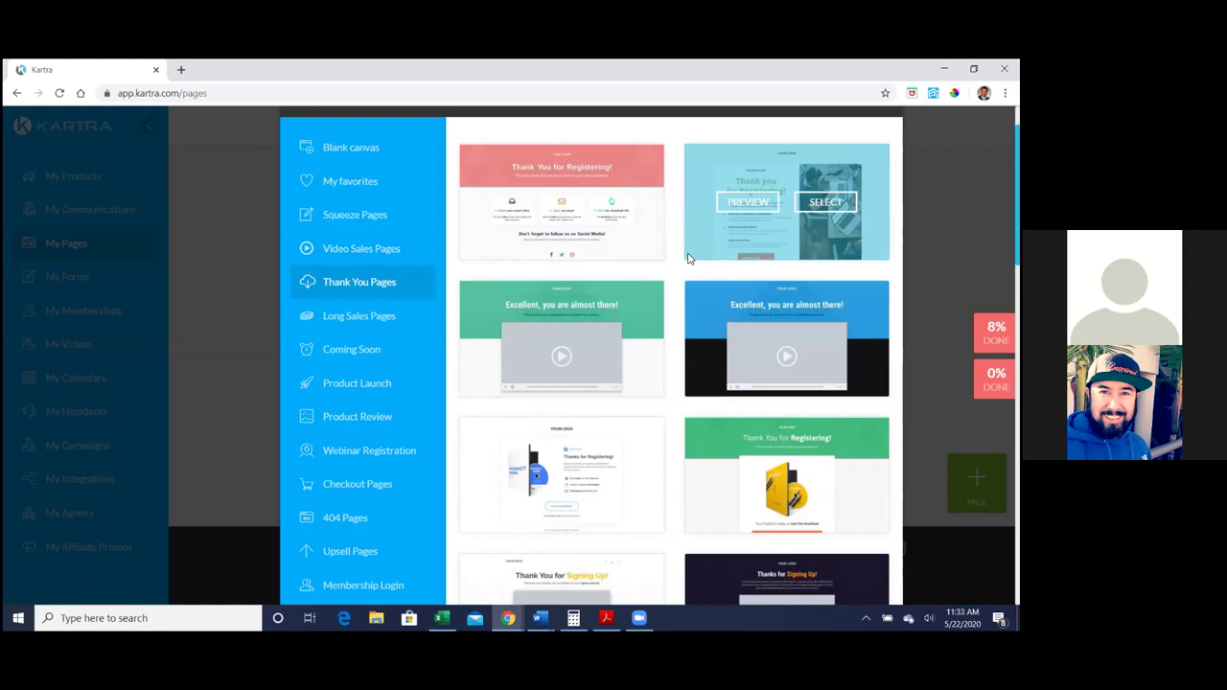
pyautogui.scroll(2, 700, 240)
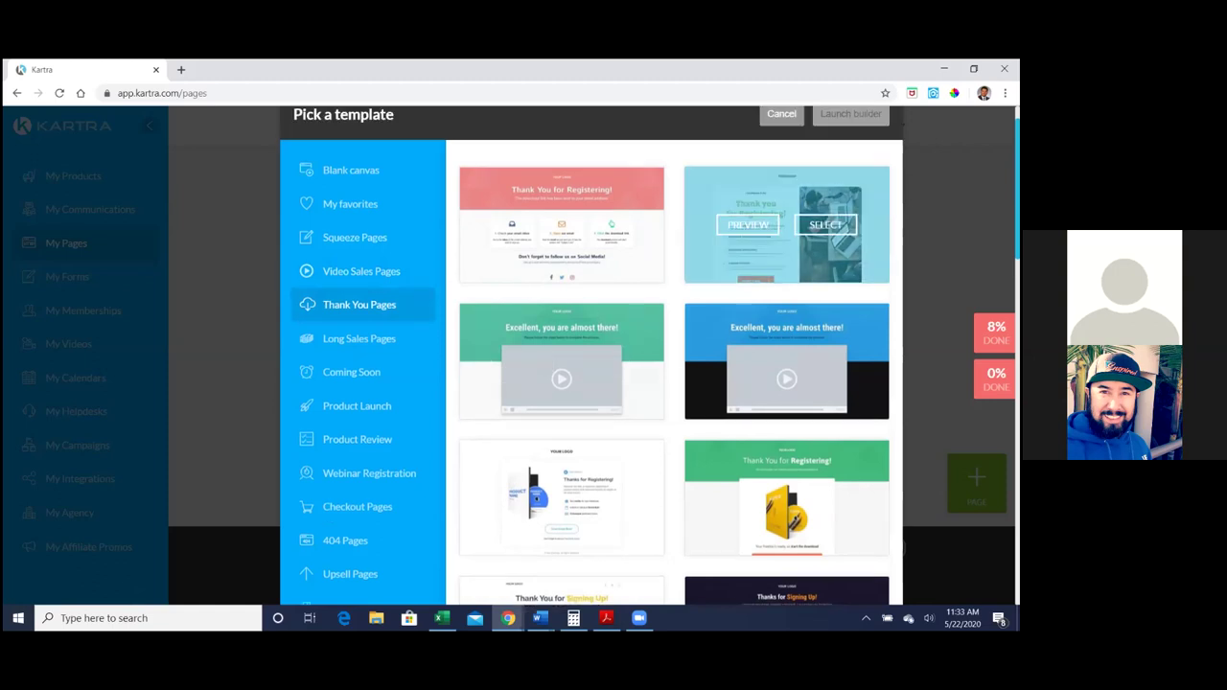
pyautogui.click(779, 159)
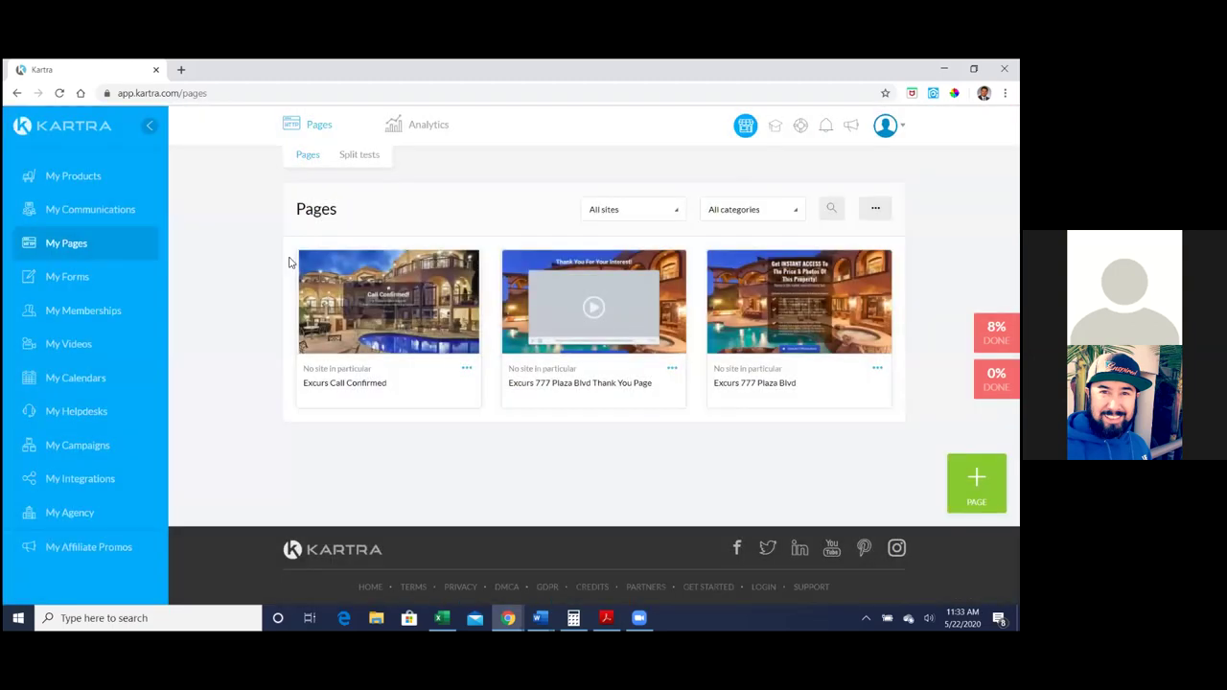
# Step: Look through My Forms and My Videos, ending on My Calendars with the course calendar listed
pyautogui.click(76, 277)
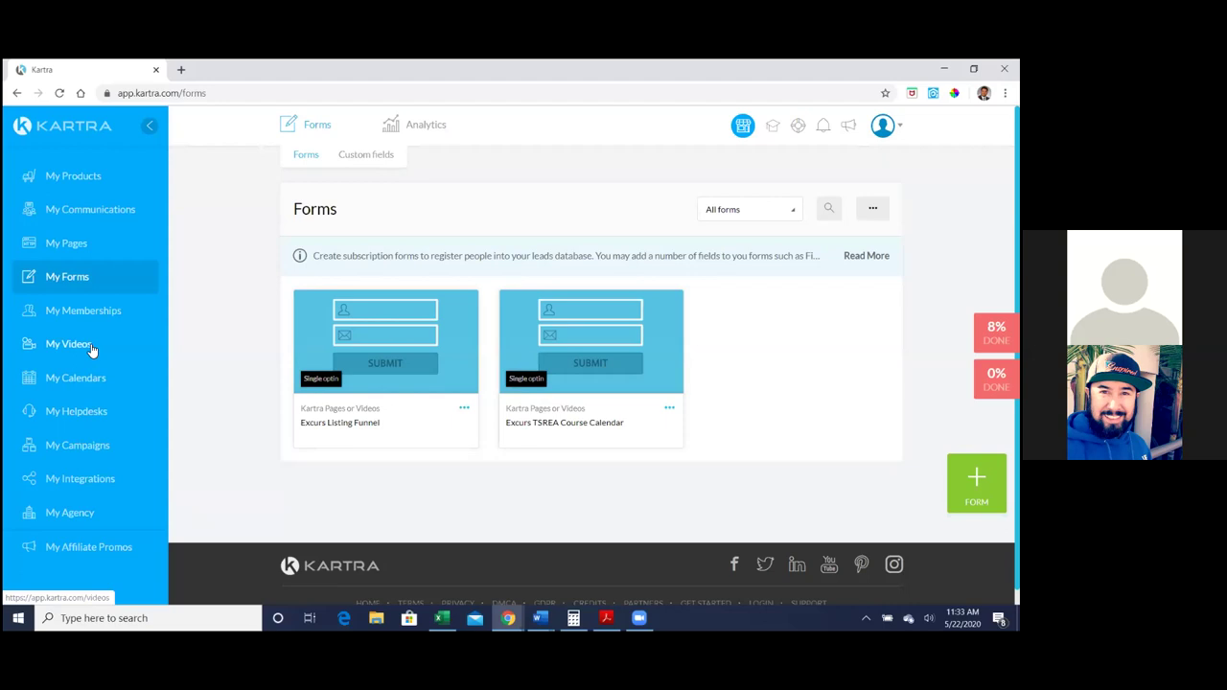
pyautogui.click(89, 350)
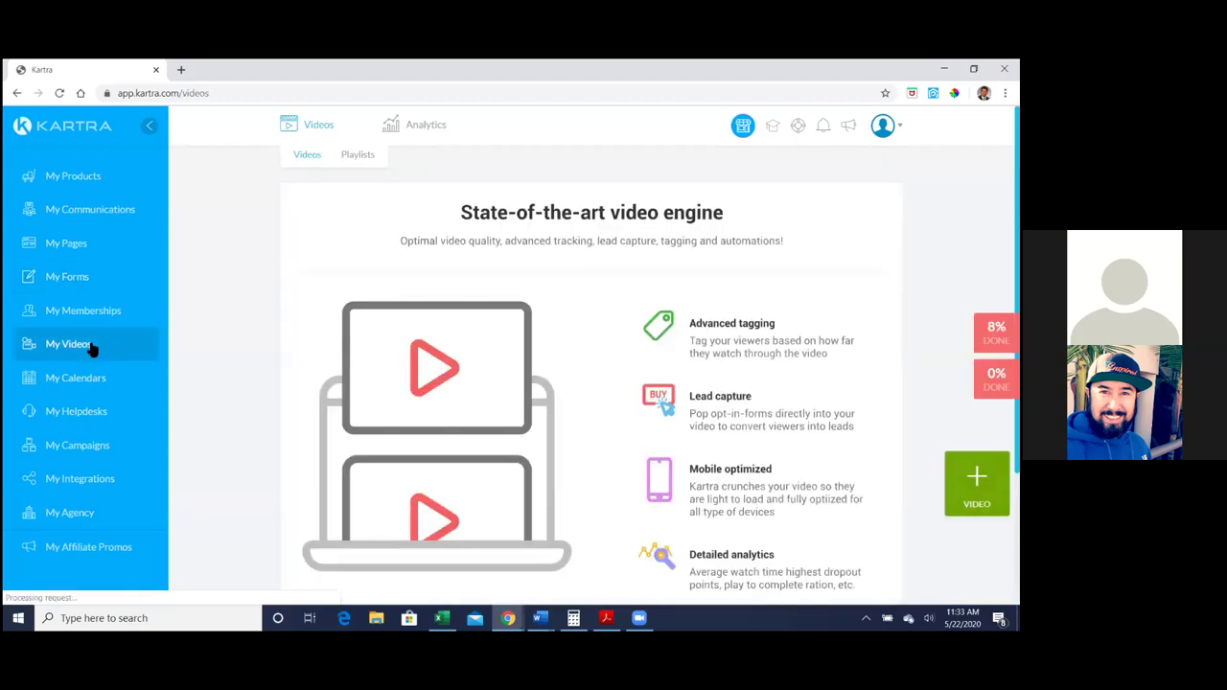
pyautogui.scroll(-1, 255, 309)
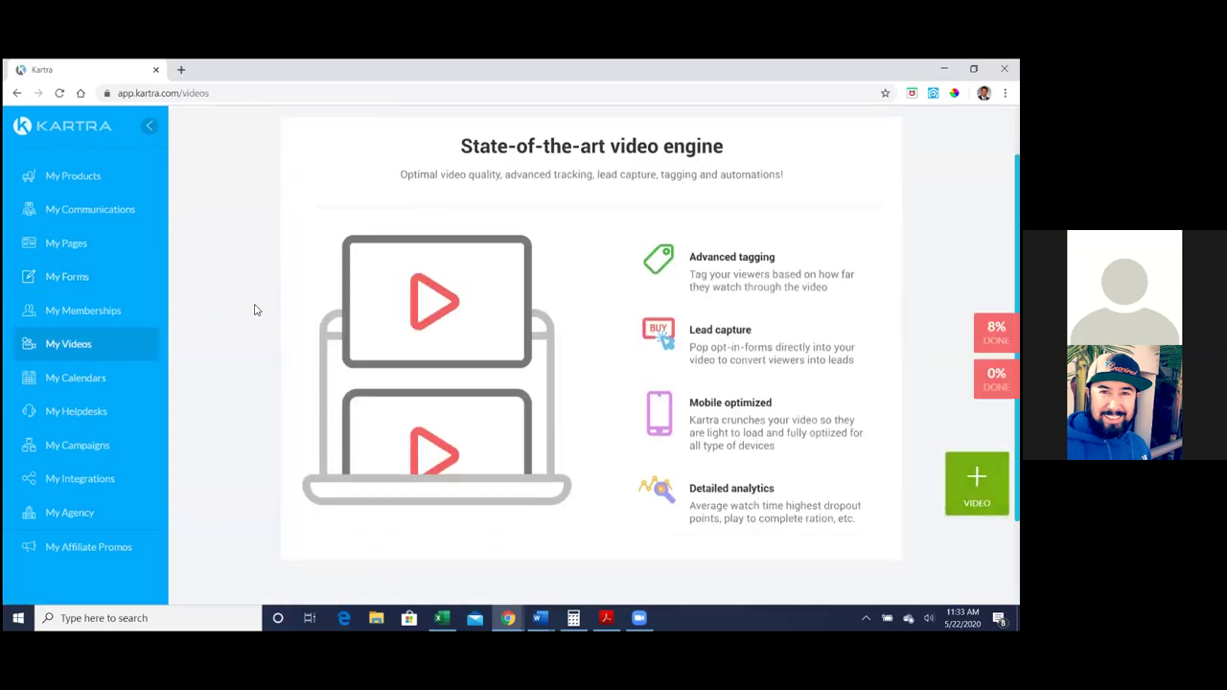
pyautogui.scroll(-1, 255, 309)
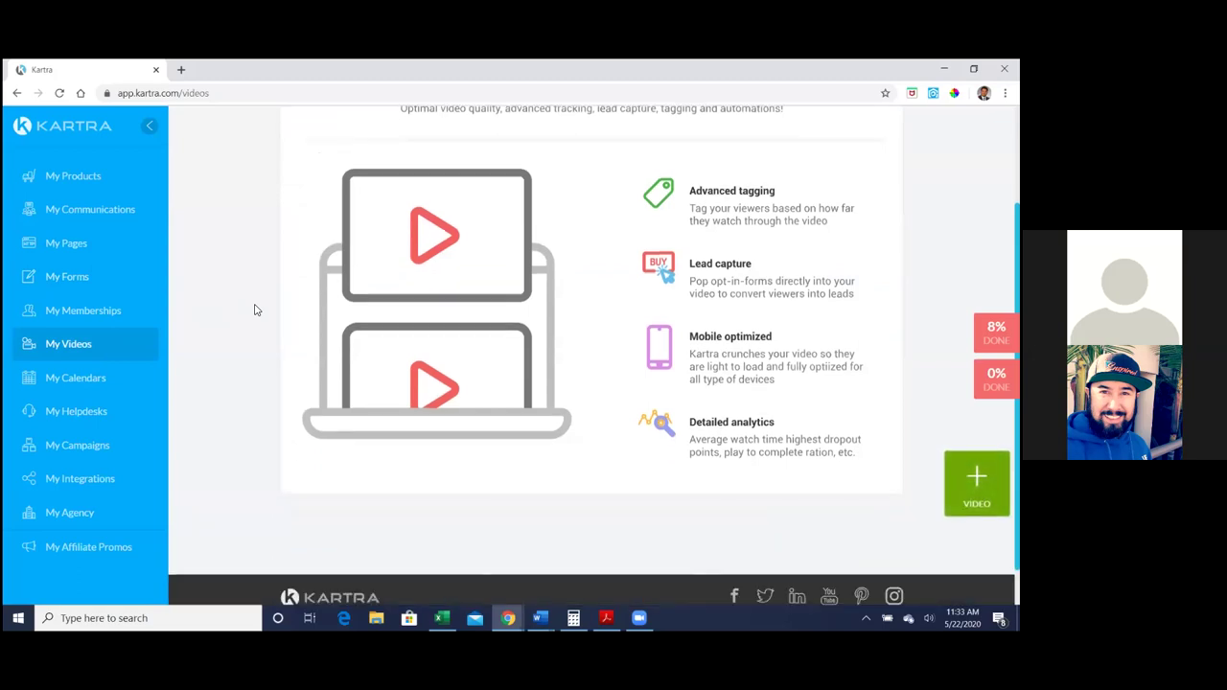
pyautogui.scroll(1, 255, 309)
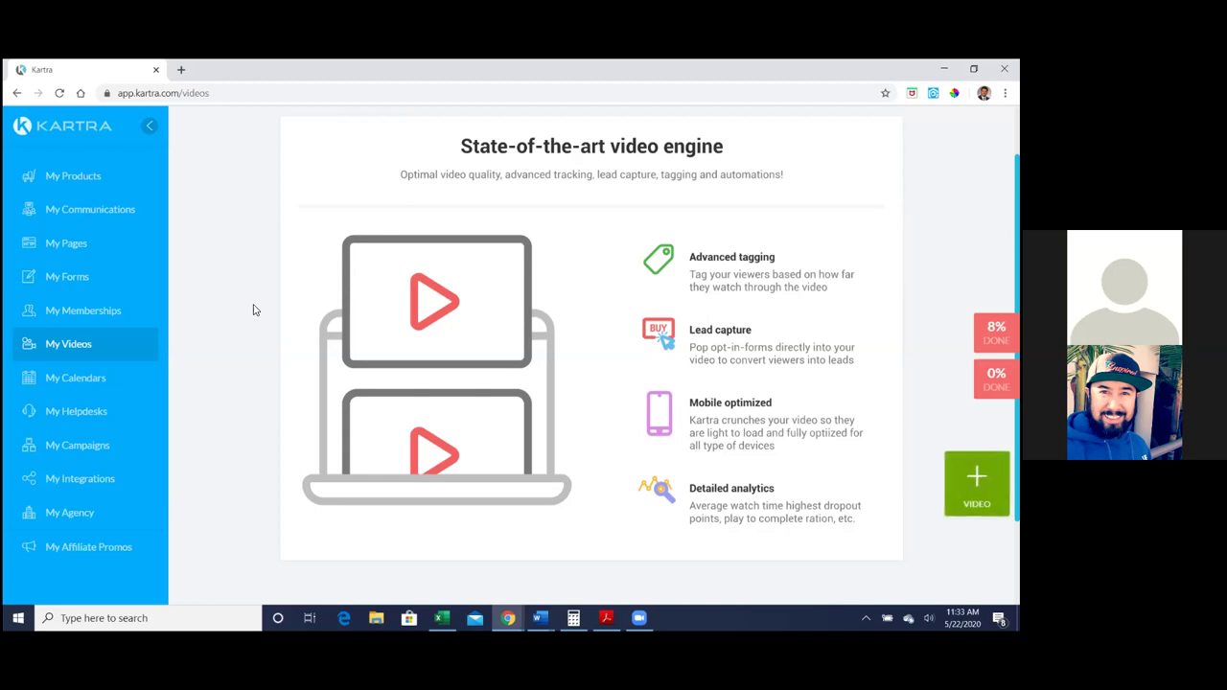
pyautogui.click(99, 381)
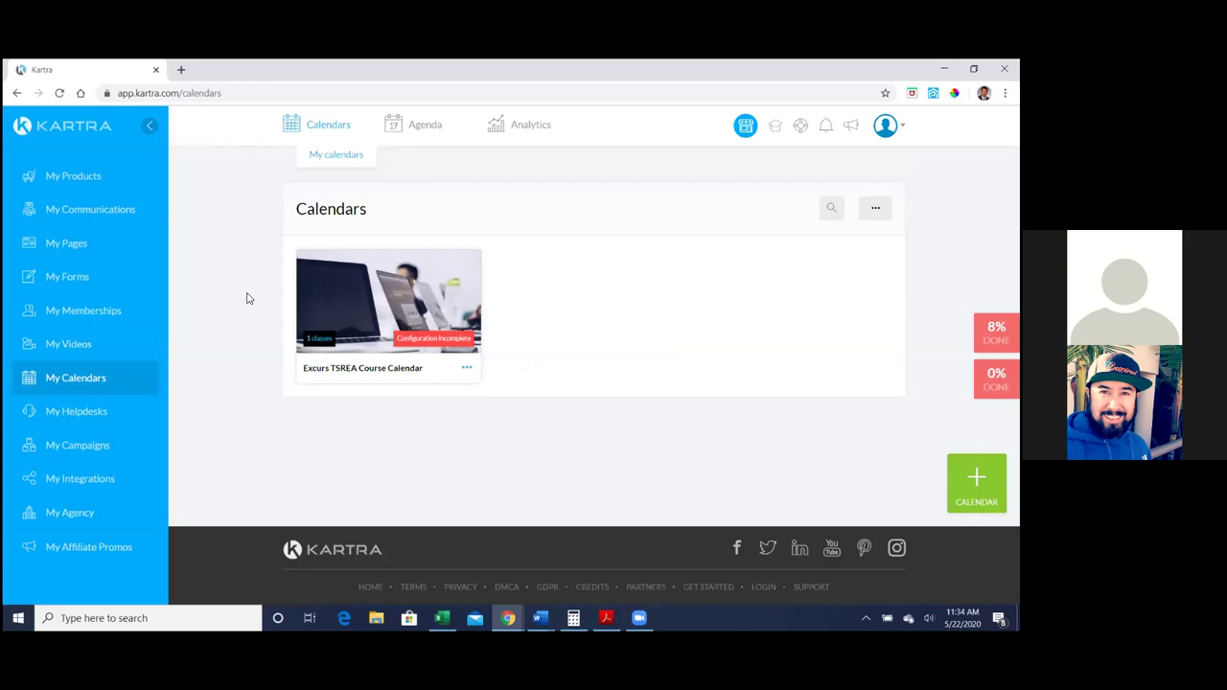
# Step: Open the KartraMail gateway's Edit settings from My Integrations
pyautogui.click(85, 481)
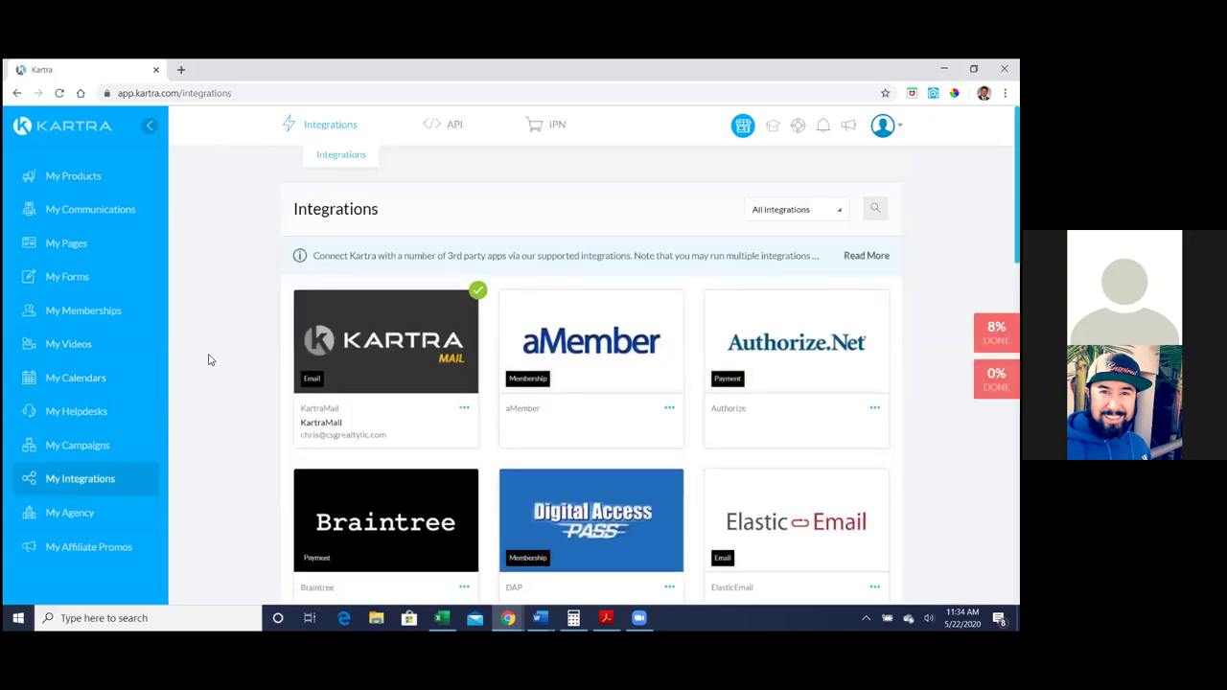
pyautogui.click(467, 409)
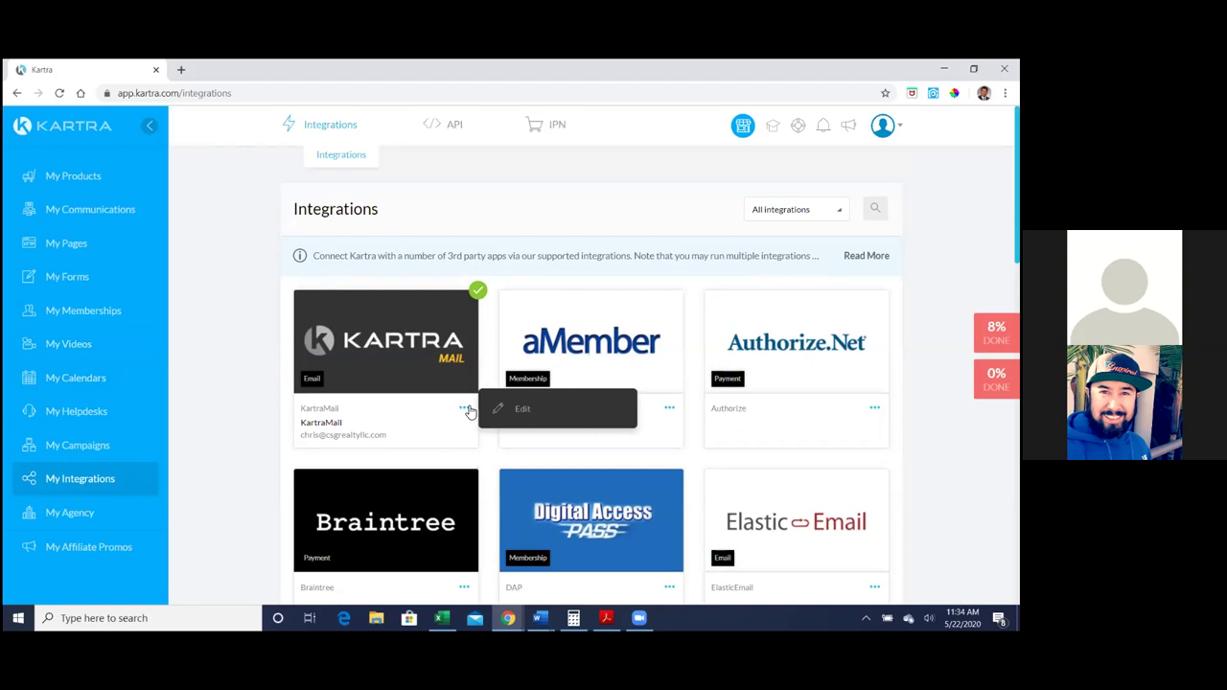
pyautogui.click(521, 409)
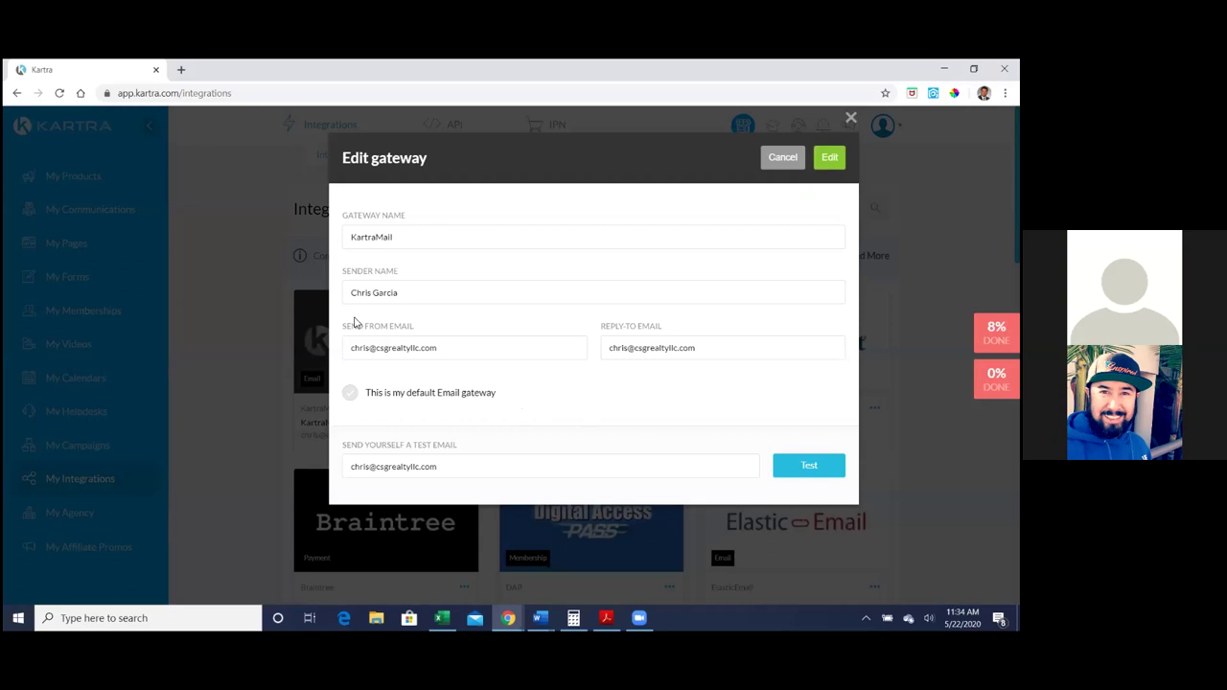
# Step: Replace the KartraMail Send From and Reply-To emails with the new address and save
pyautogui.moveTo(498, 348); pyautogui.dragTo(343, 351)
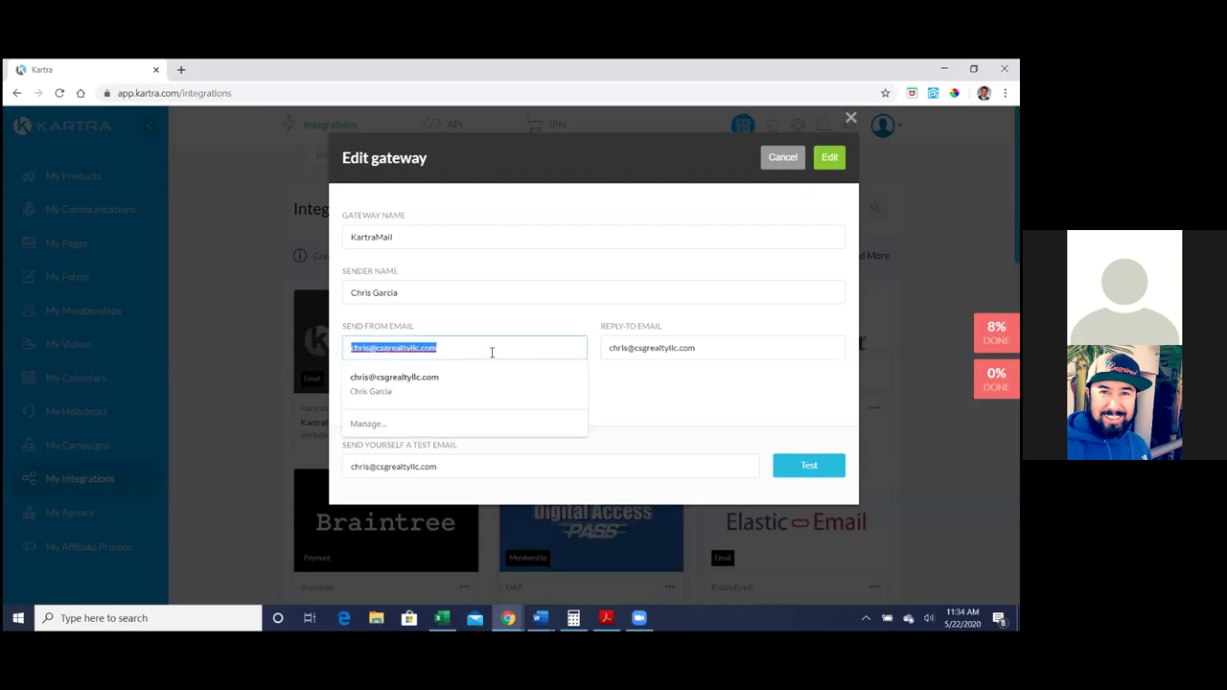
pyautogui.press('Tab')
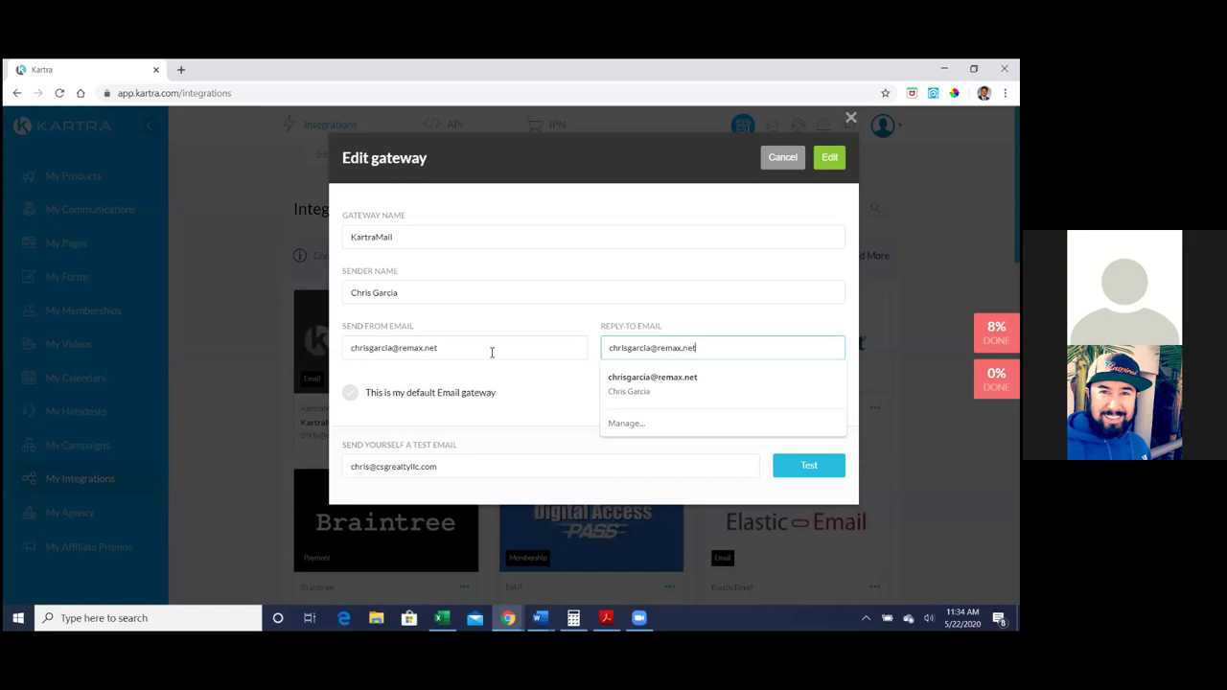
pyautogui.click(527, 405)
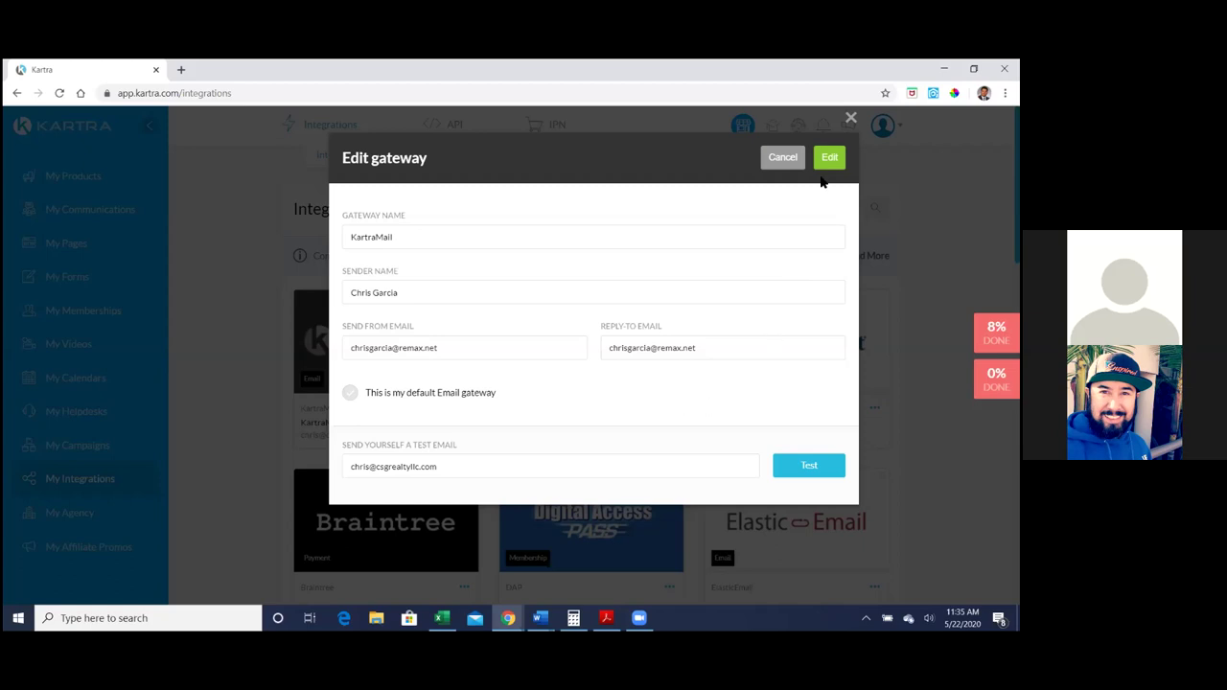
pyautogui.click(828, 157)
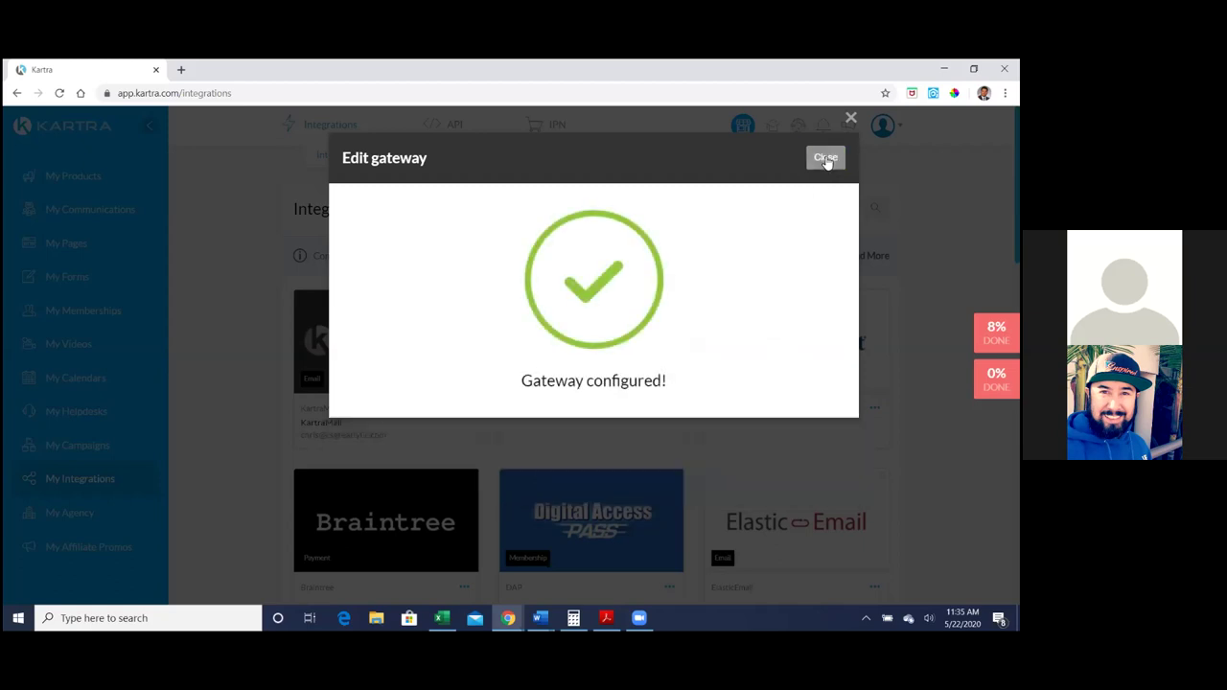
pyautogui.click(823, 157)
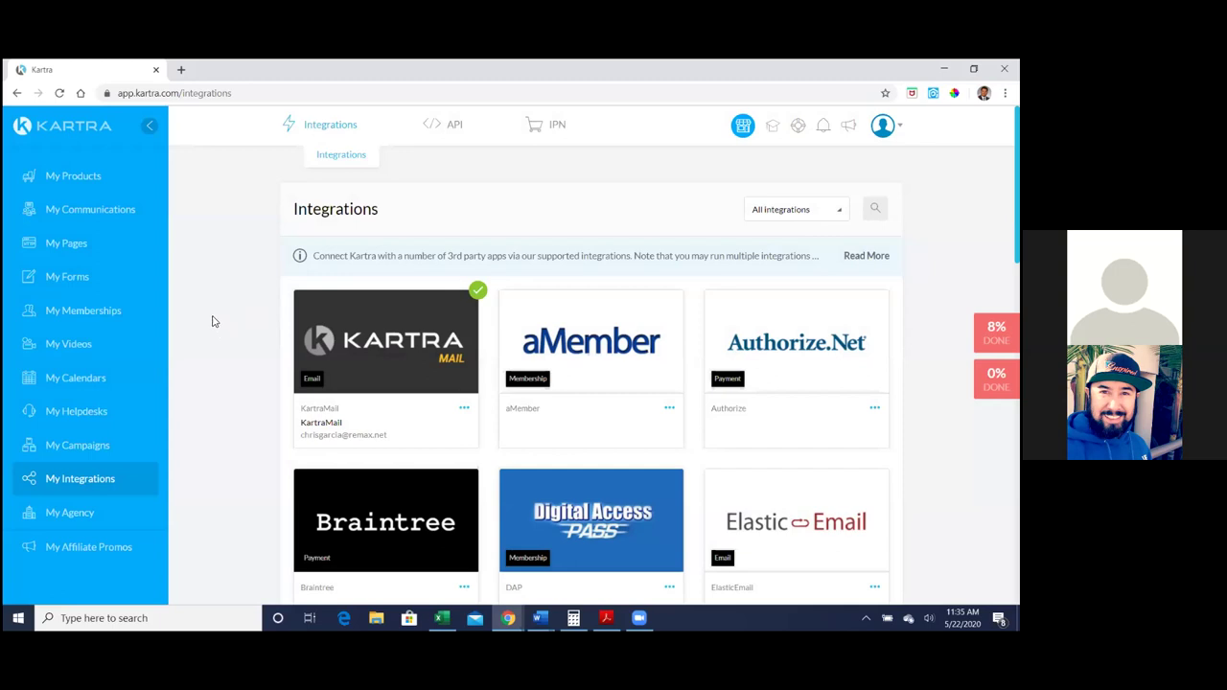
# Step: Preview the third page in My Pages, then open its Edit page details
pyautogui.click(76, 245)
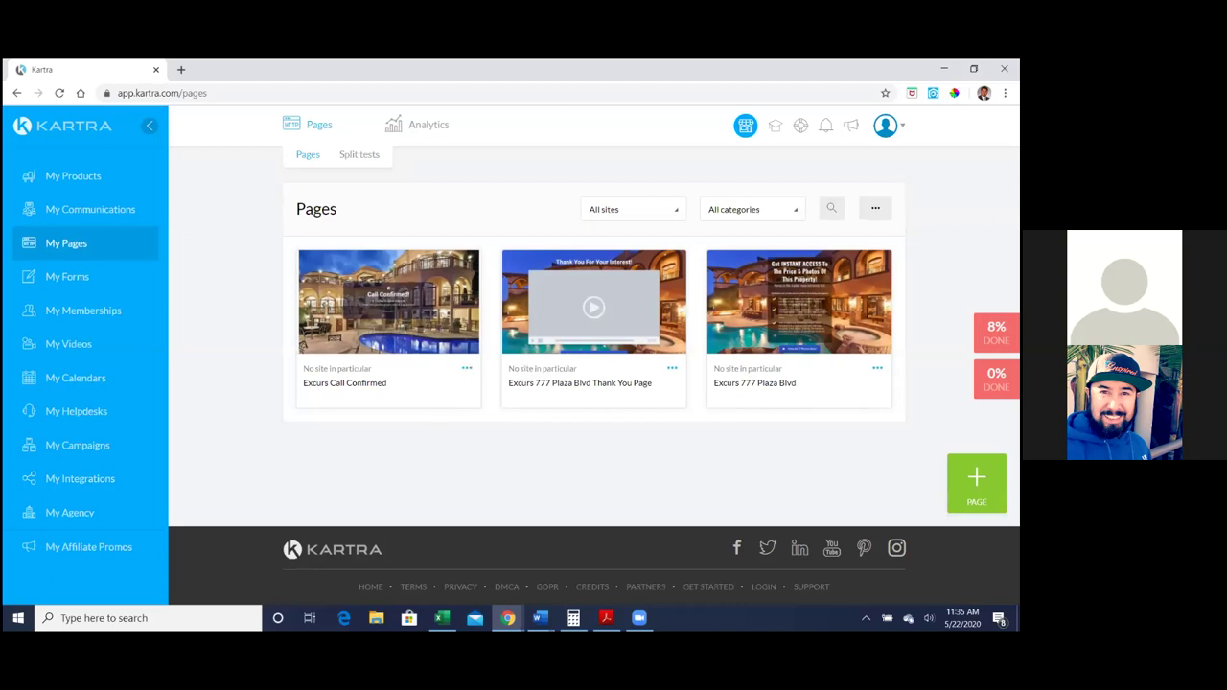
pyautogui.click(798, 302)
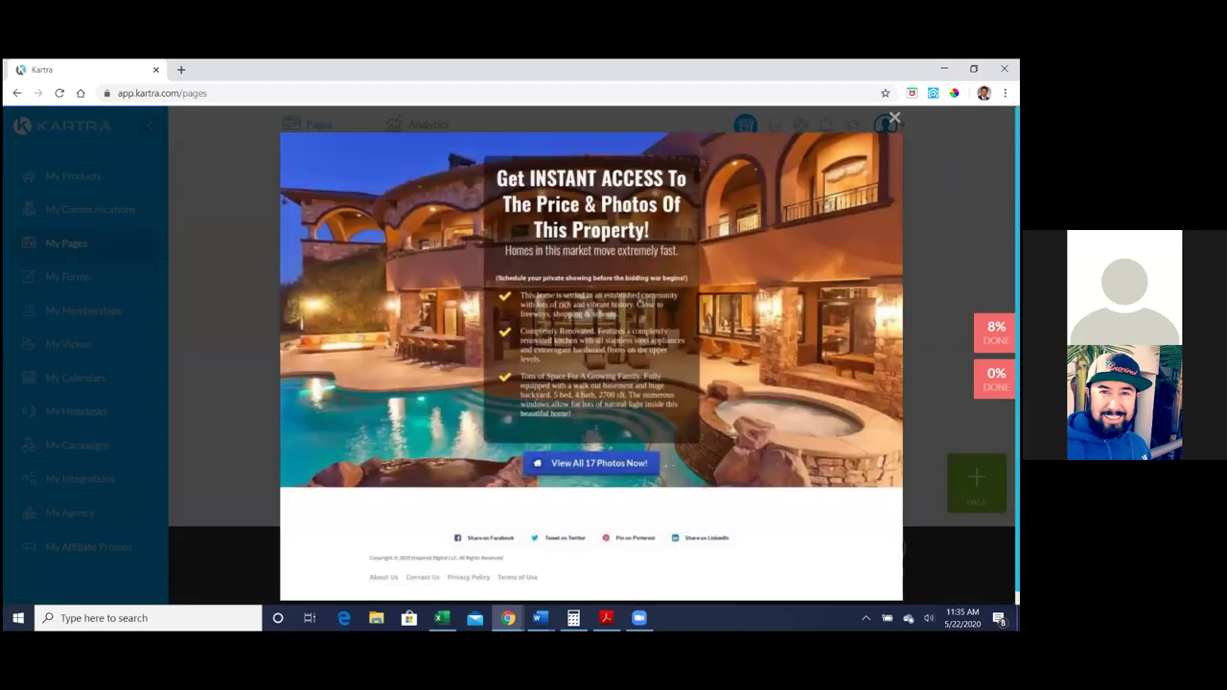
pyautogui.click(894, 117)
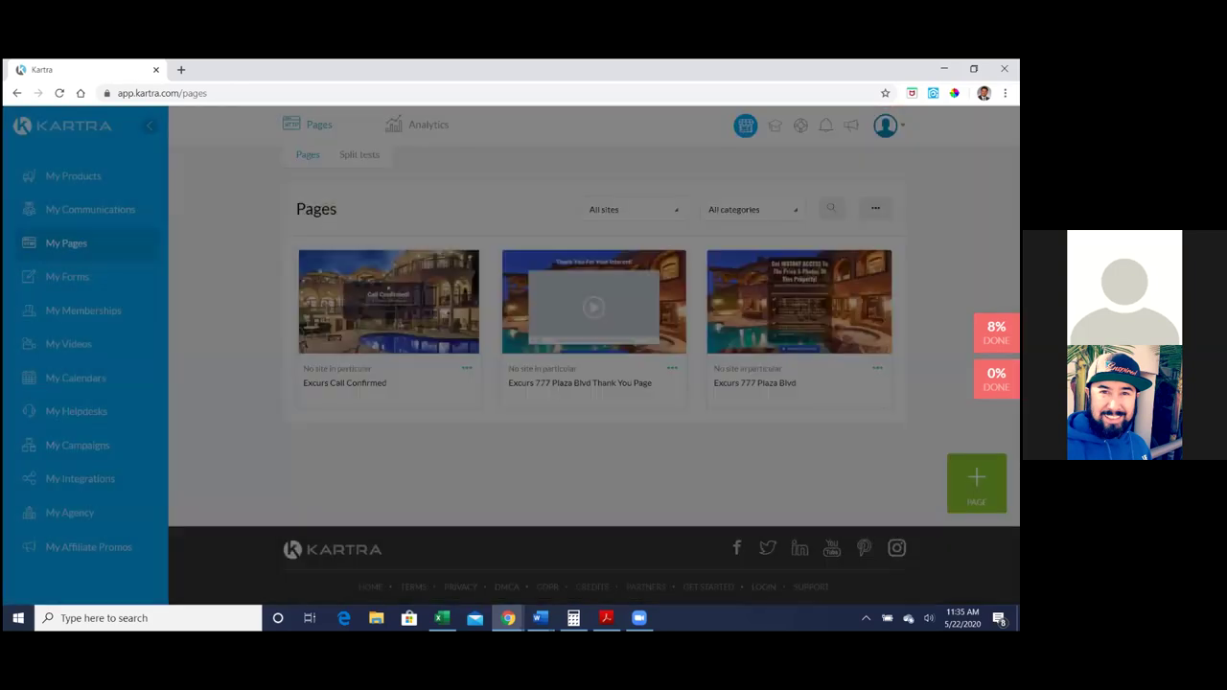
pyautogui.click(877, 368)
pyautogui.click(925, 356)
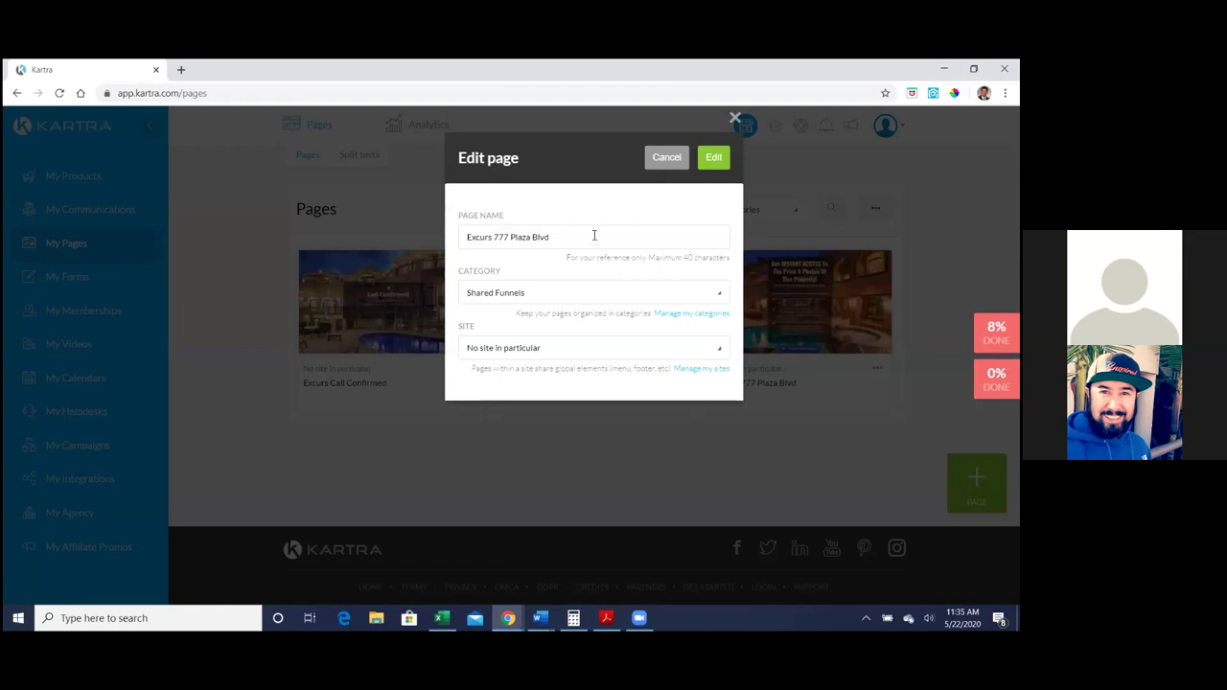
# Step: Rename the page to the property's street address using the autofill suggestion
pyautogui.moveTo(595, 234); pyautogui.dragTo(426, 229)
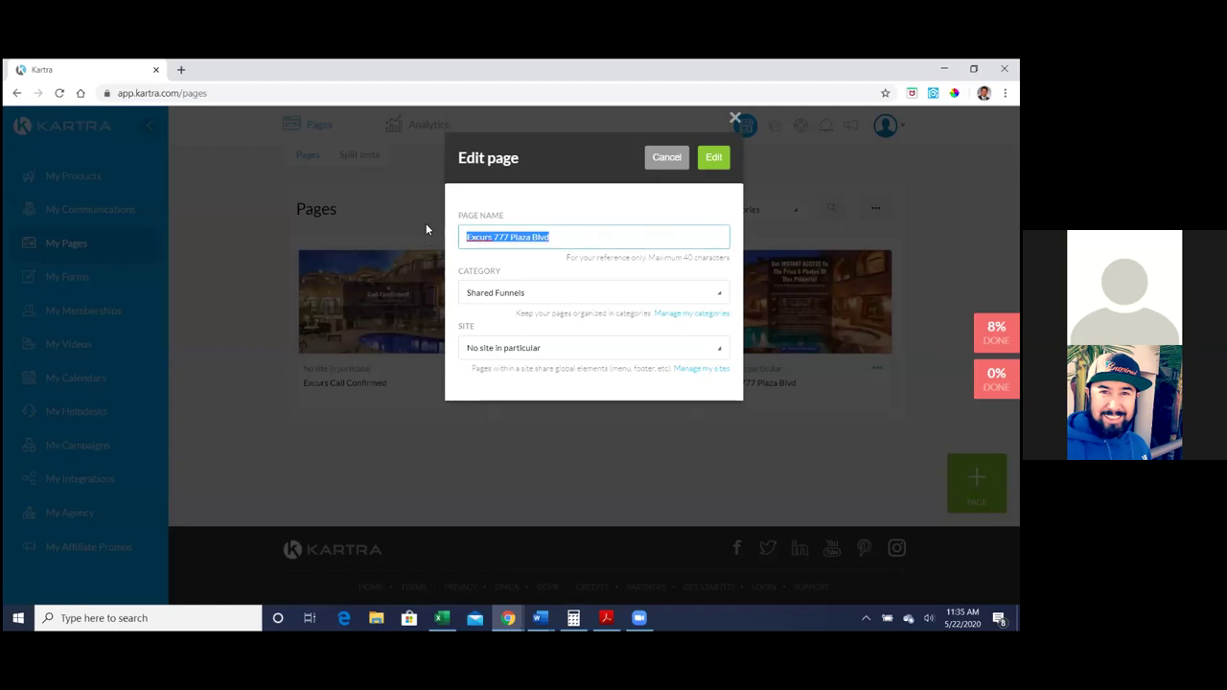
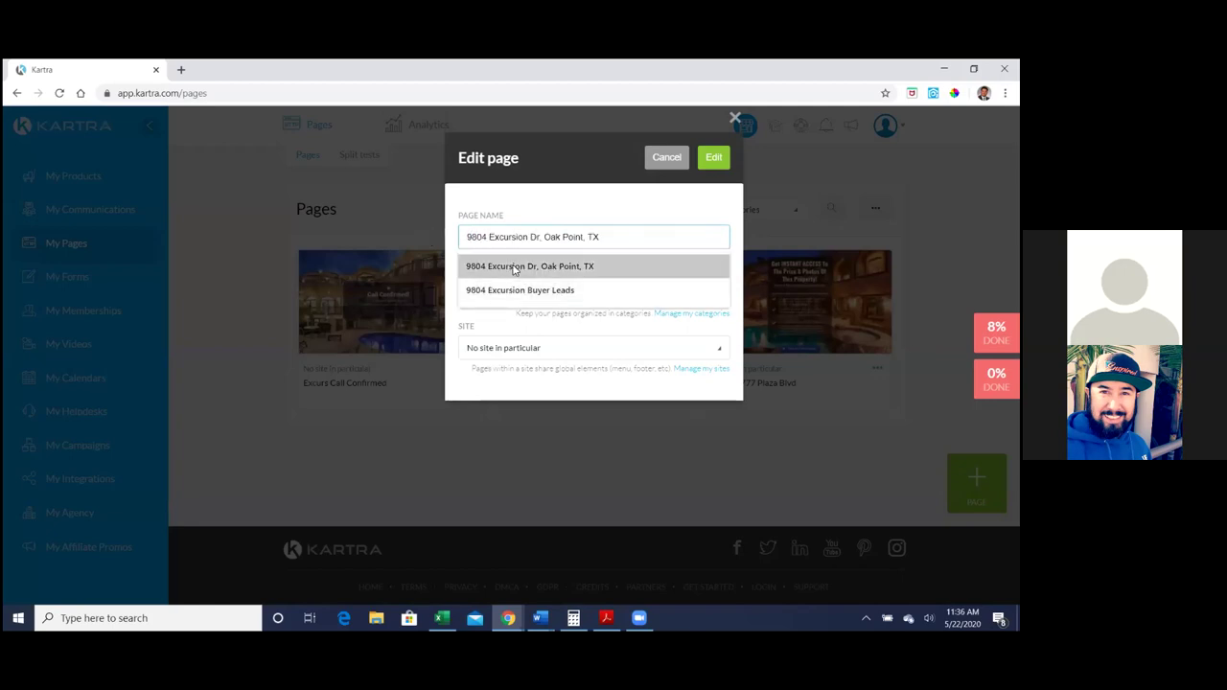
pyautogui.click(528, 266)
pyautogui.click(625, 204)
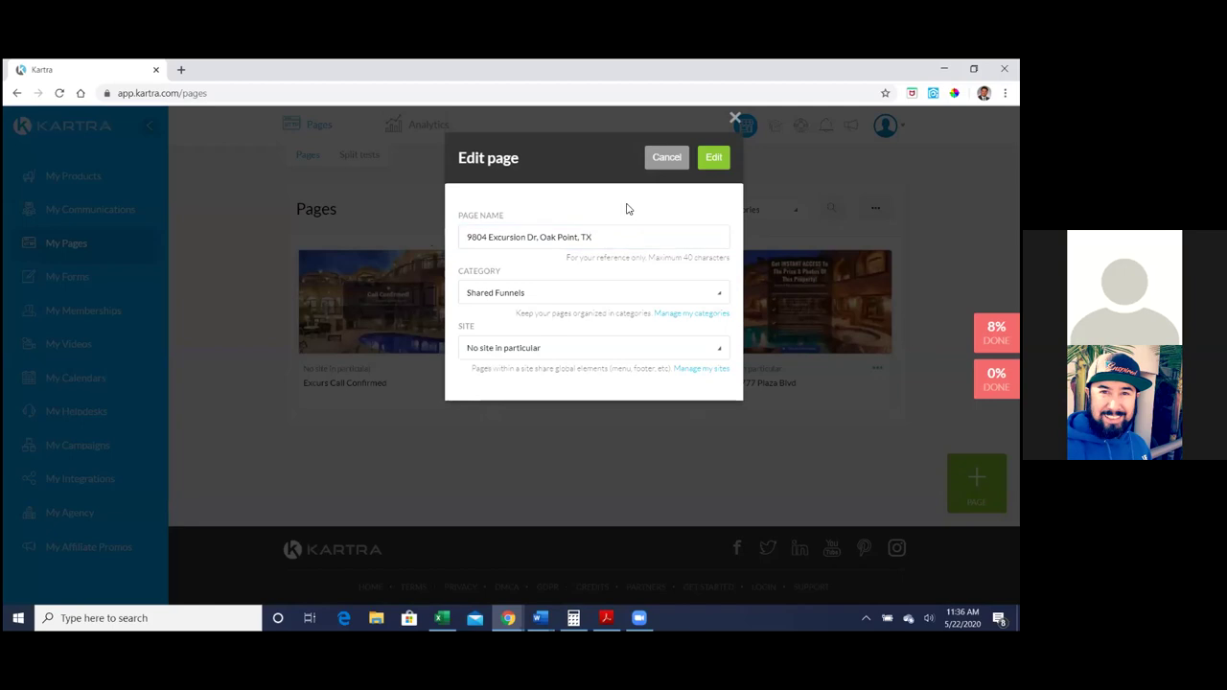
# Step: Open Manage my categories from the page's Category field
pyautogui.click(629, 303)
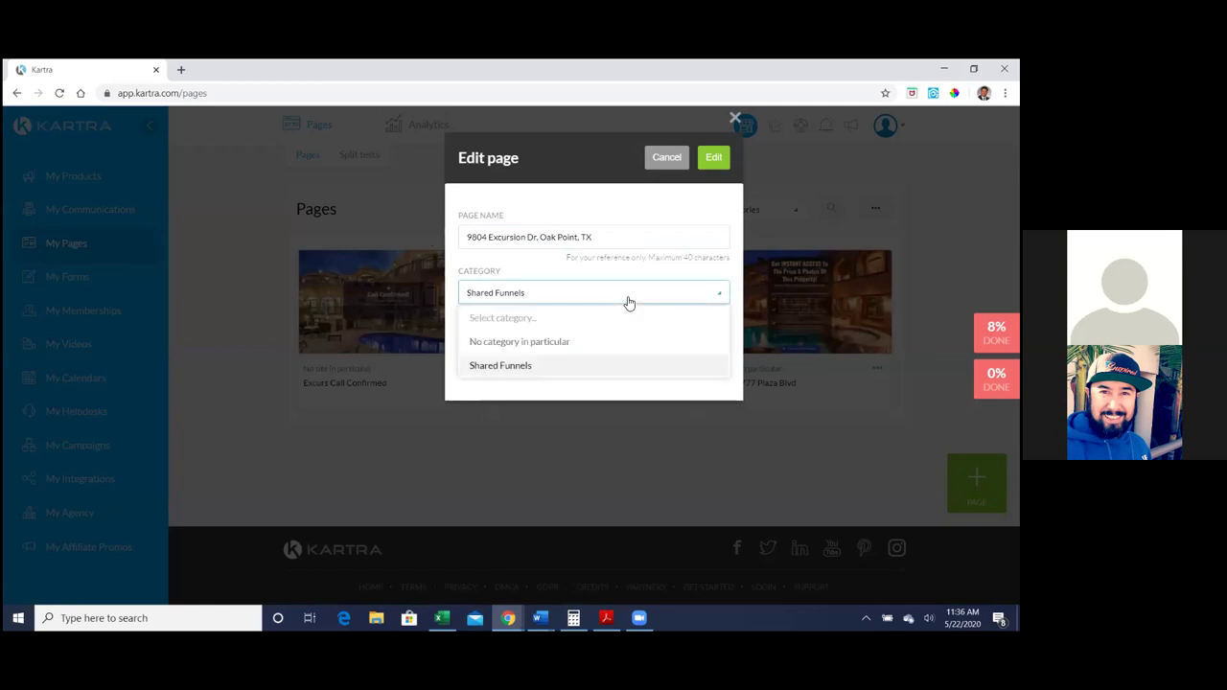
pyautogui.click(629, 303)
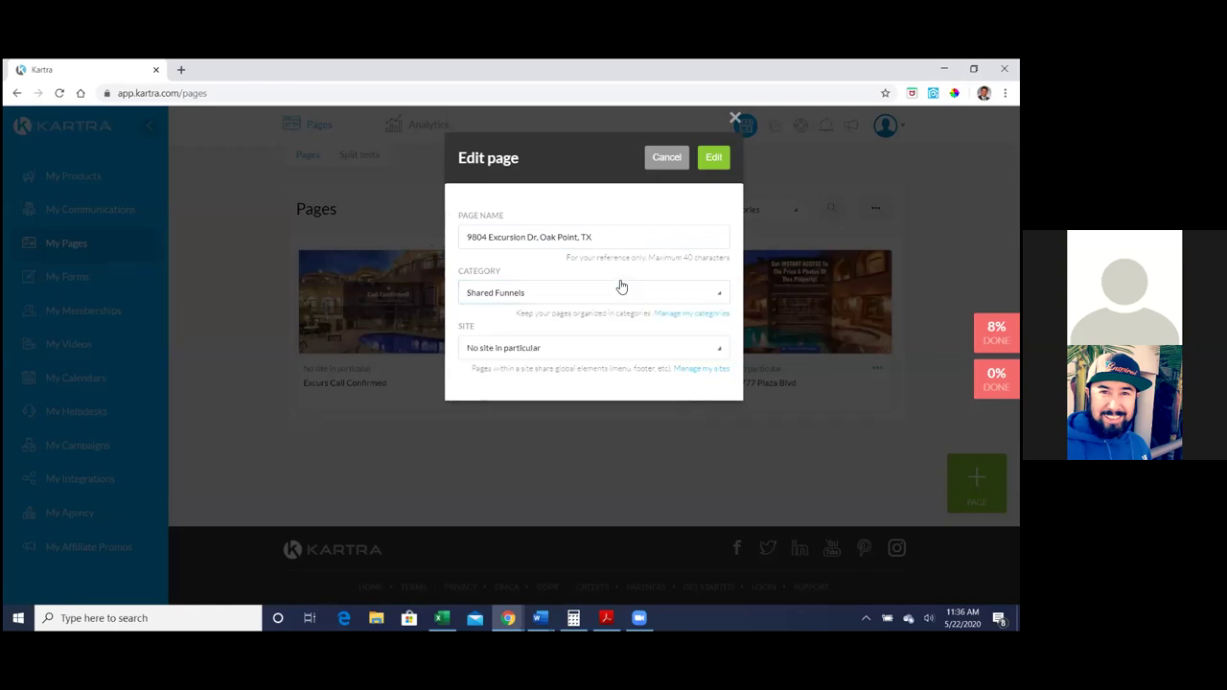
pyautogui.click(682, 315)
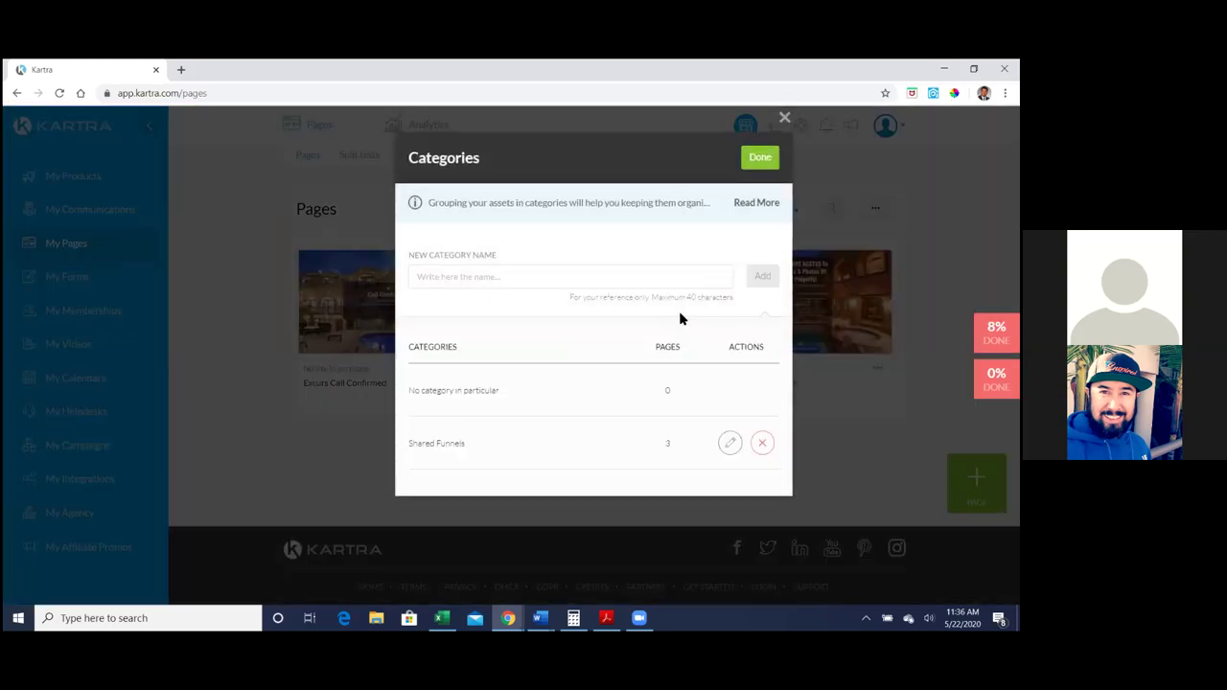
# Step: Add a new page category named Listings
pyautogui.click(594, 276)
pyautogui.write('Listings')
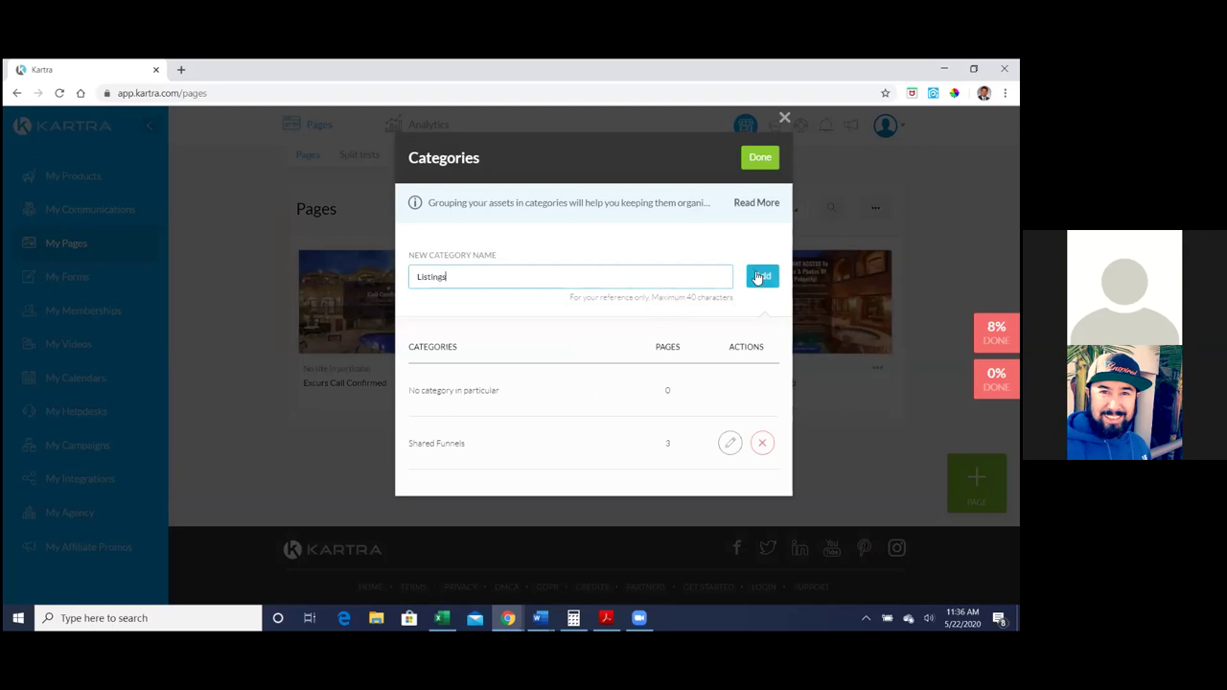
pyautogui.click(761, 276)
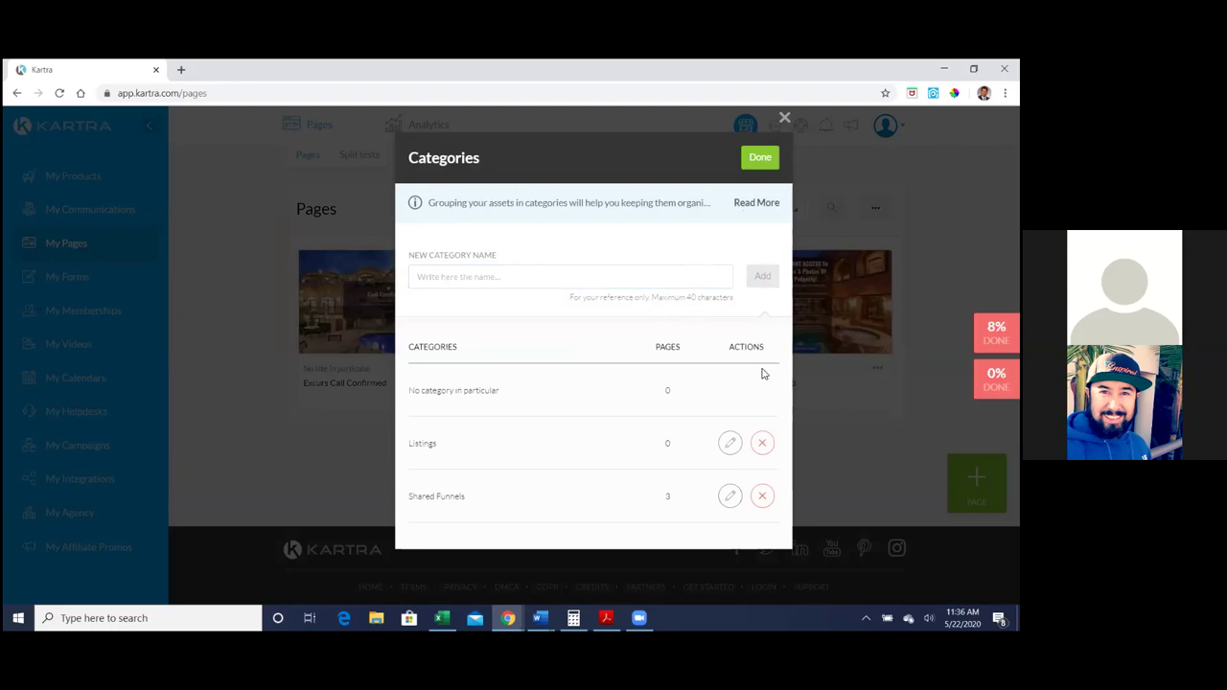
# Step: Delete the Shared Funnels category and close the categories manager
pyautogui.click(762, 498)
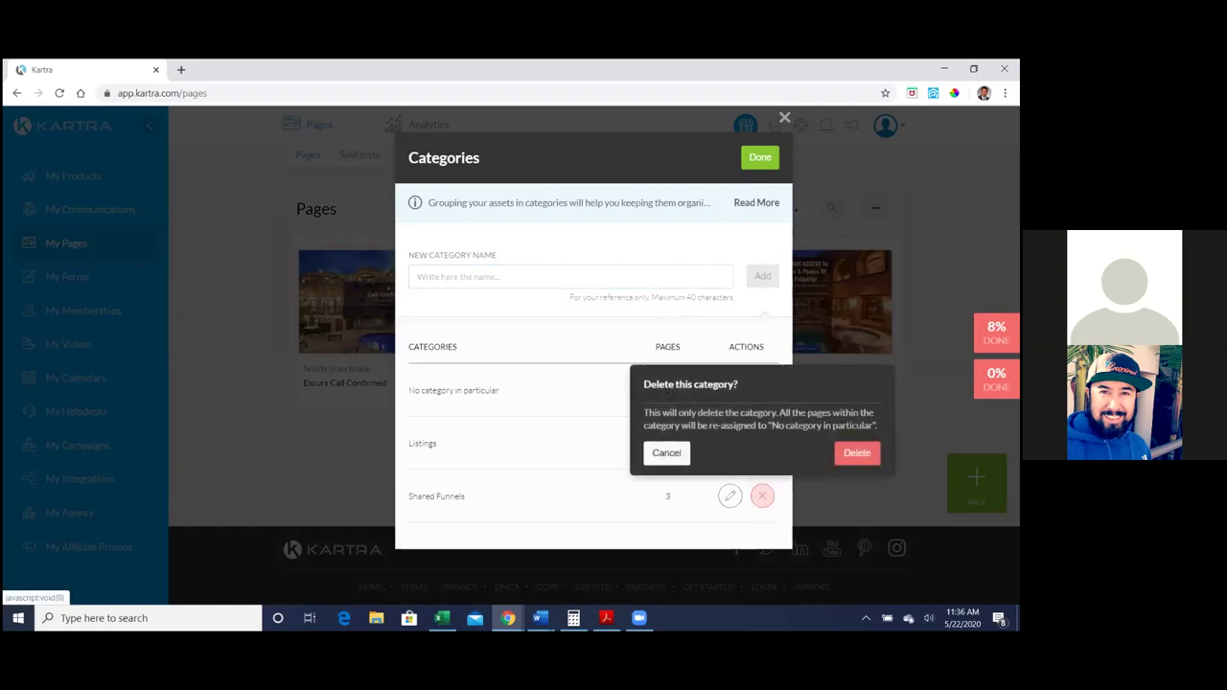
pyautogui.click(857, 452)
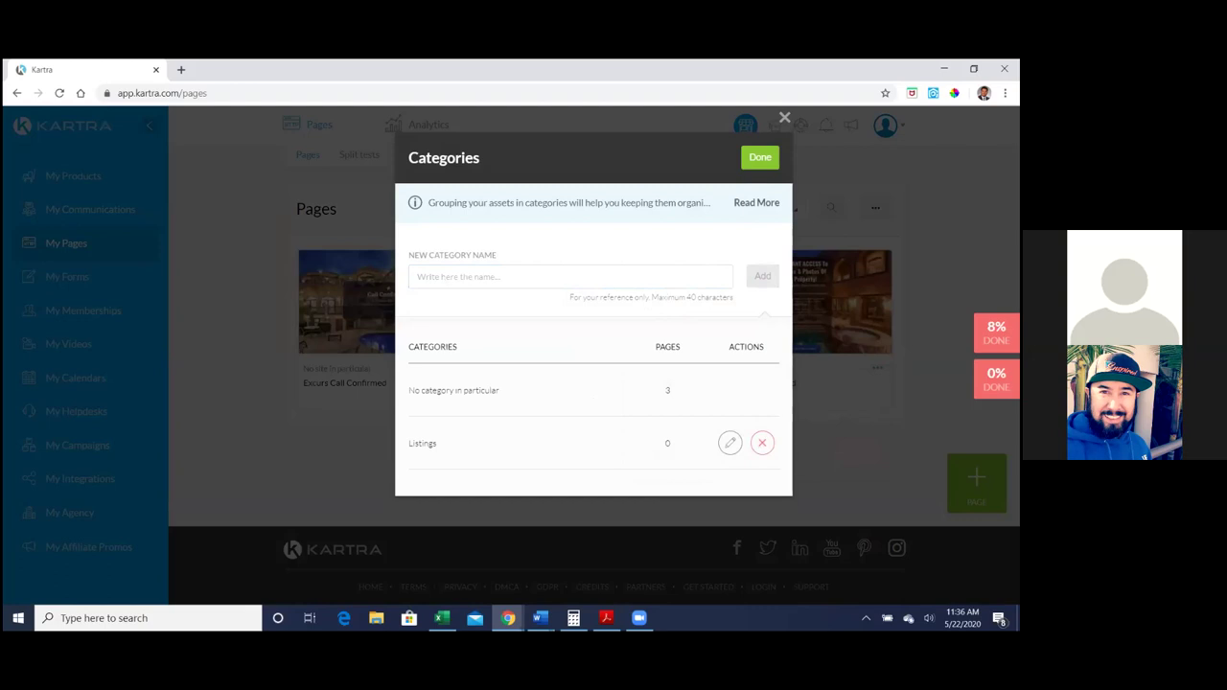
pyautogui.click(760, 160)
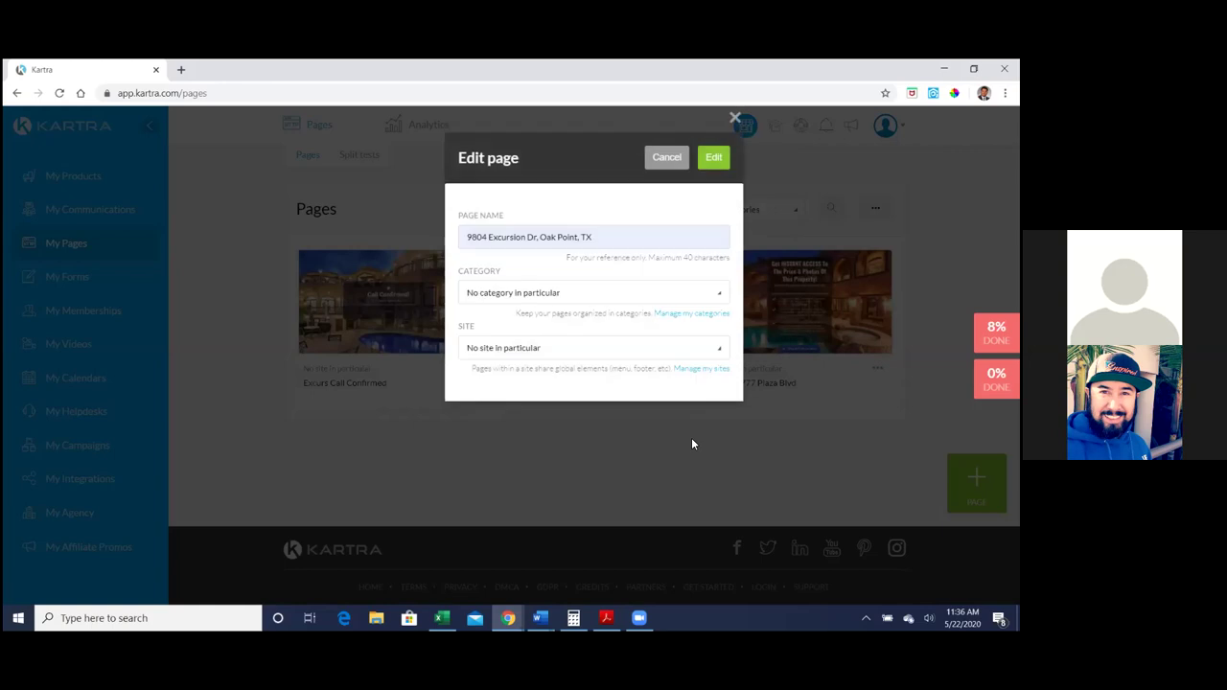
# Step: Set the page's category to Listings and open it in the page builder
pyautogui.click(624, 293)
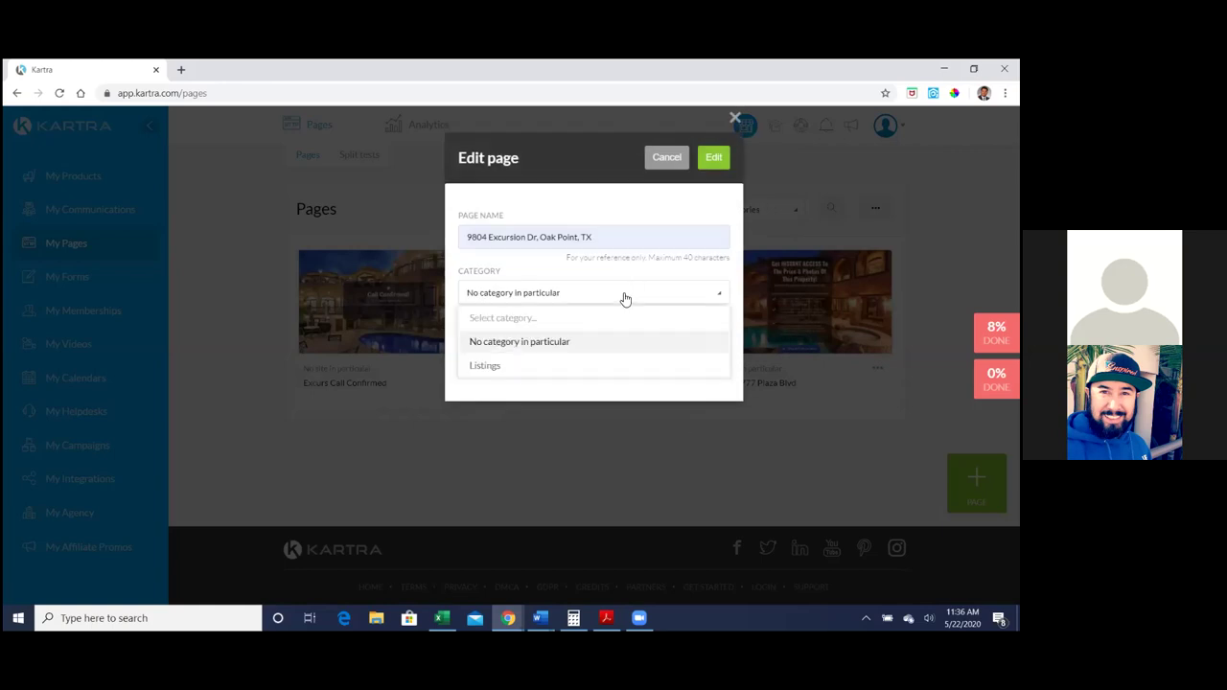
pyautogui.click(597, 363)
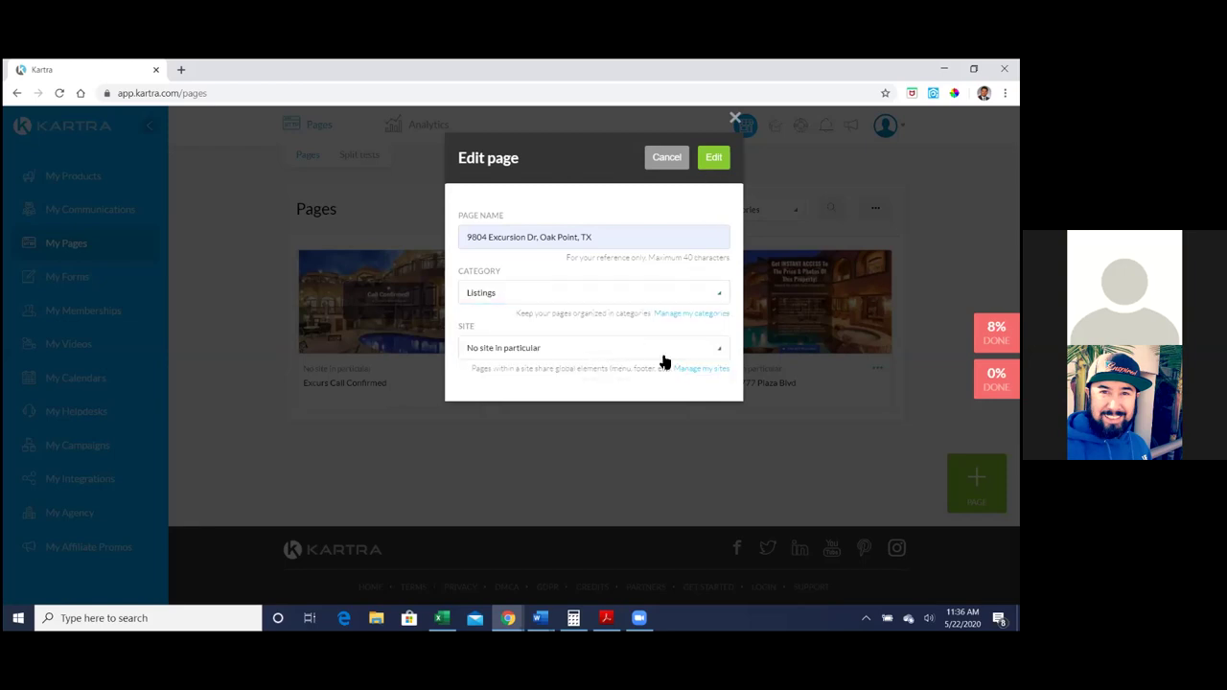
pyautogui.click(712, 158)
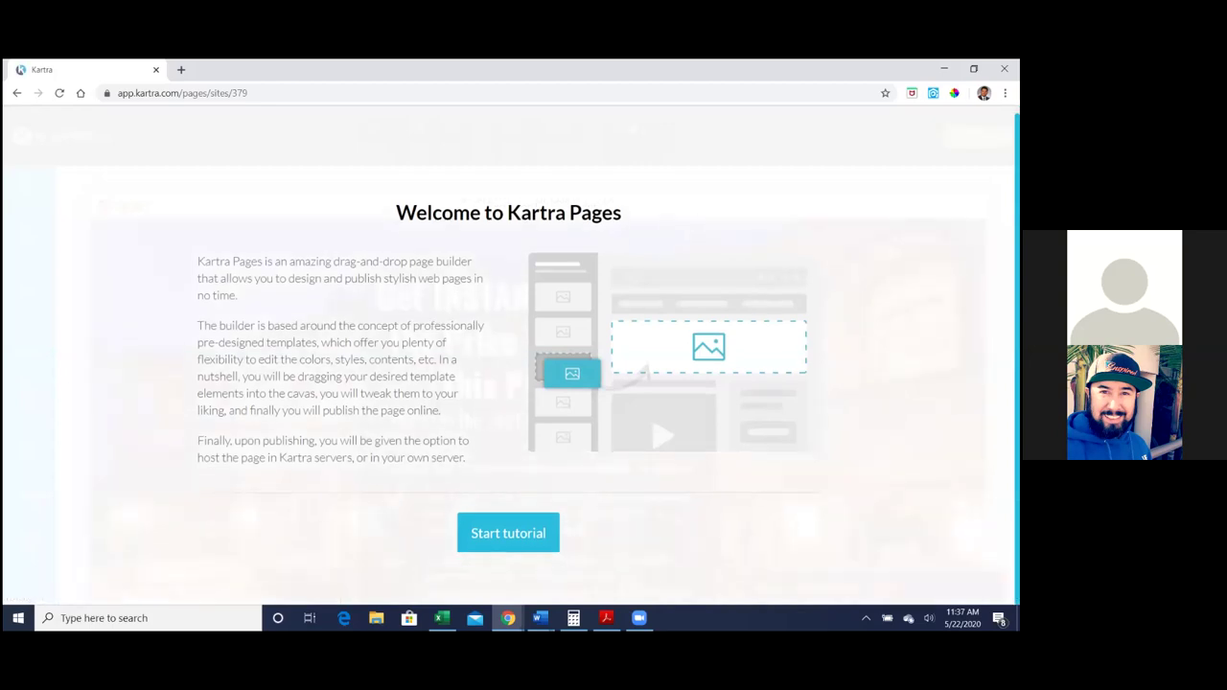
# Step: Start the page builder tutorial and advance through every slide to Tutorial complete!
pyautogui.click(524, 535)
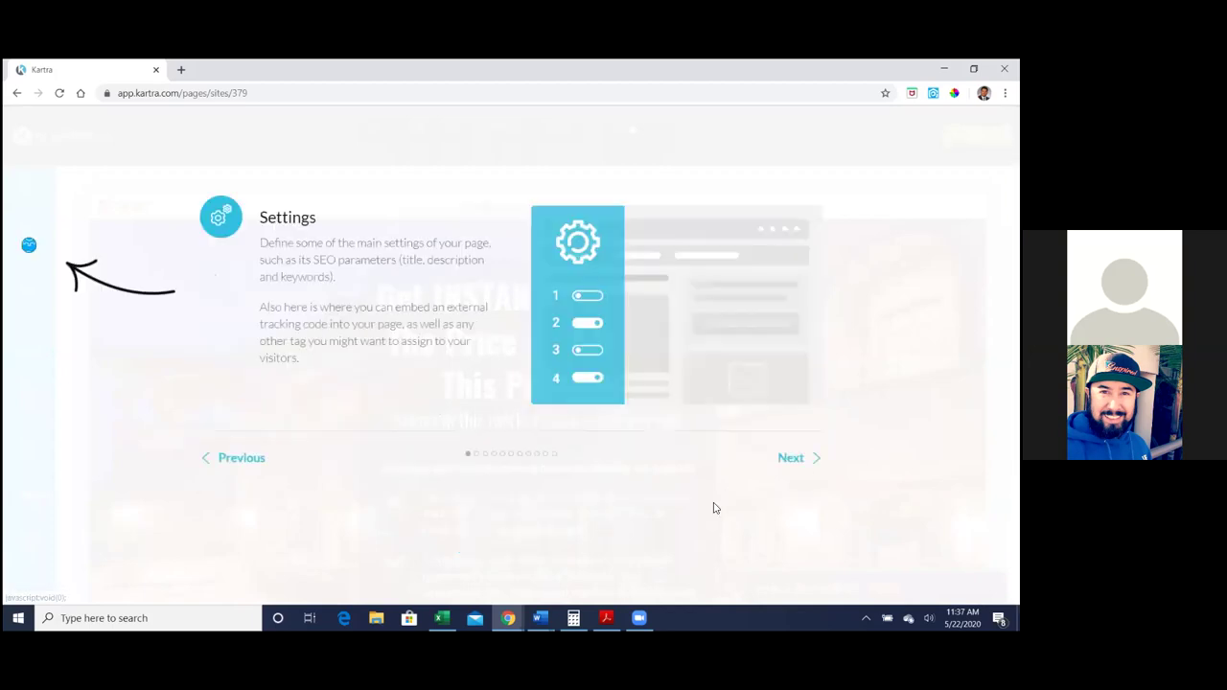
pyautogui.click(788, 460)
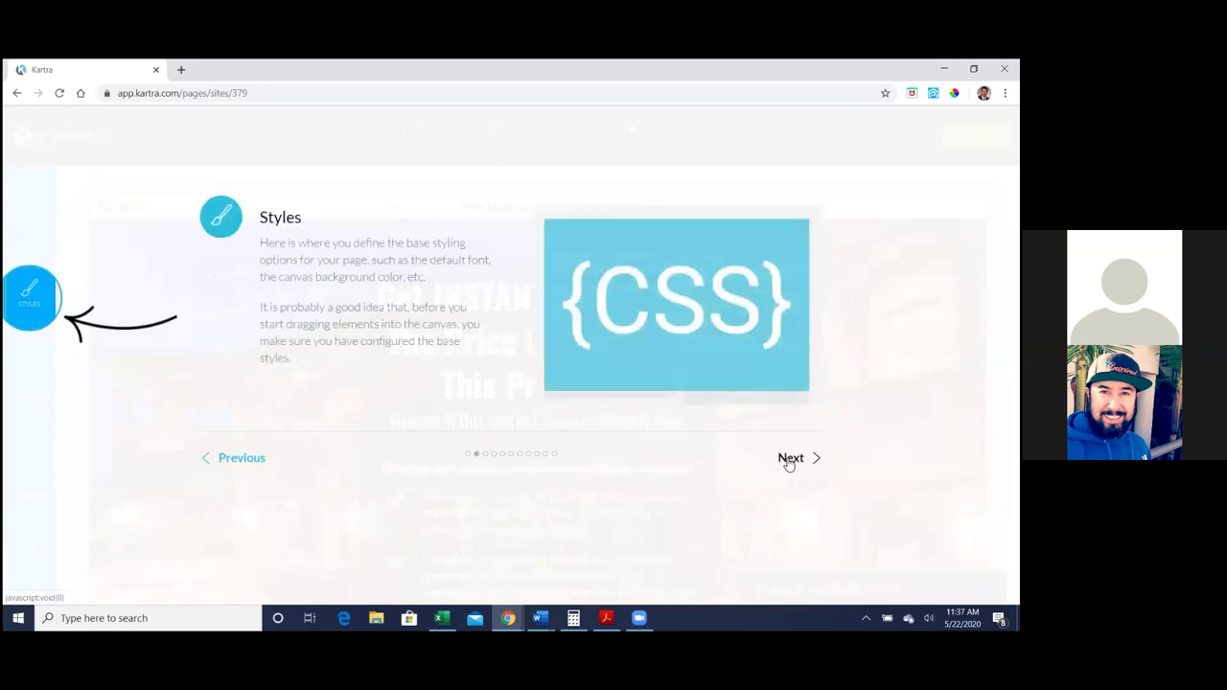
pyautogui.click(788, 460)
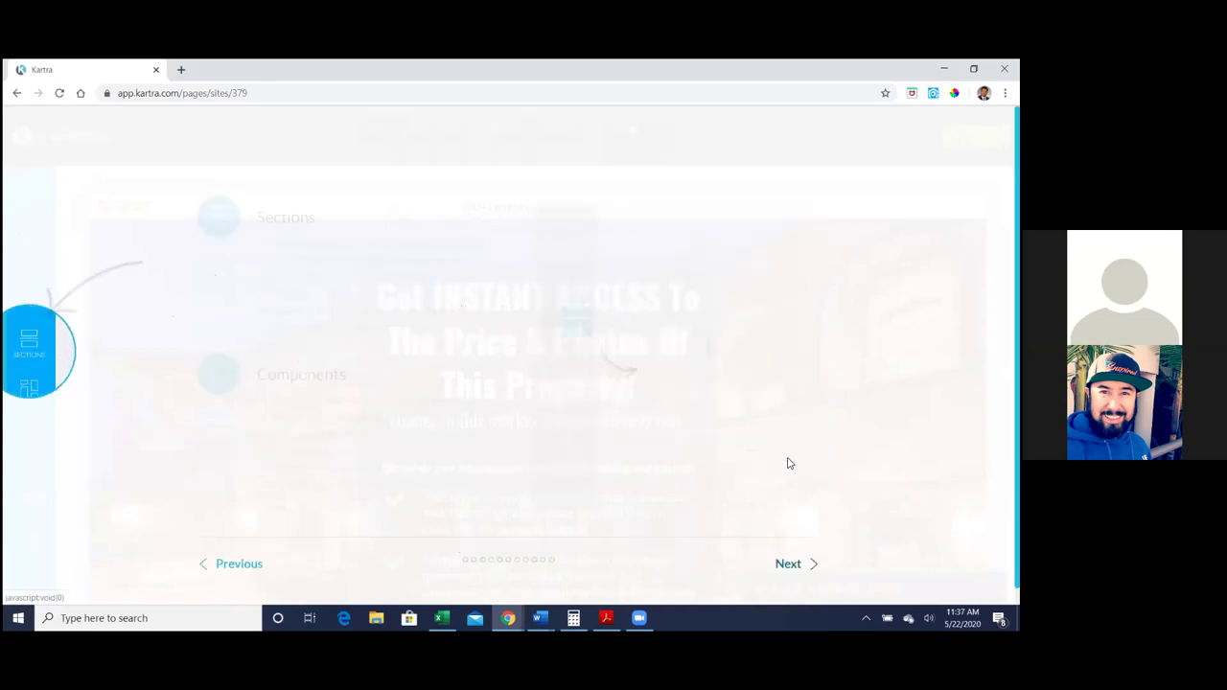
pyautogui.click(788, 566)
pyautogui.click(789, 559)
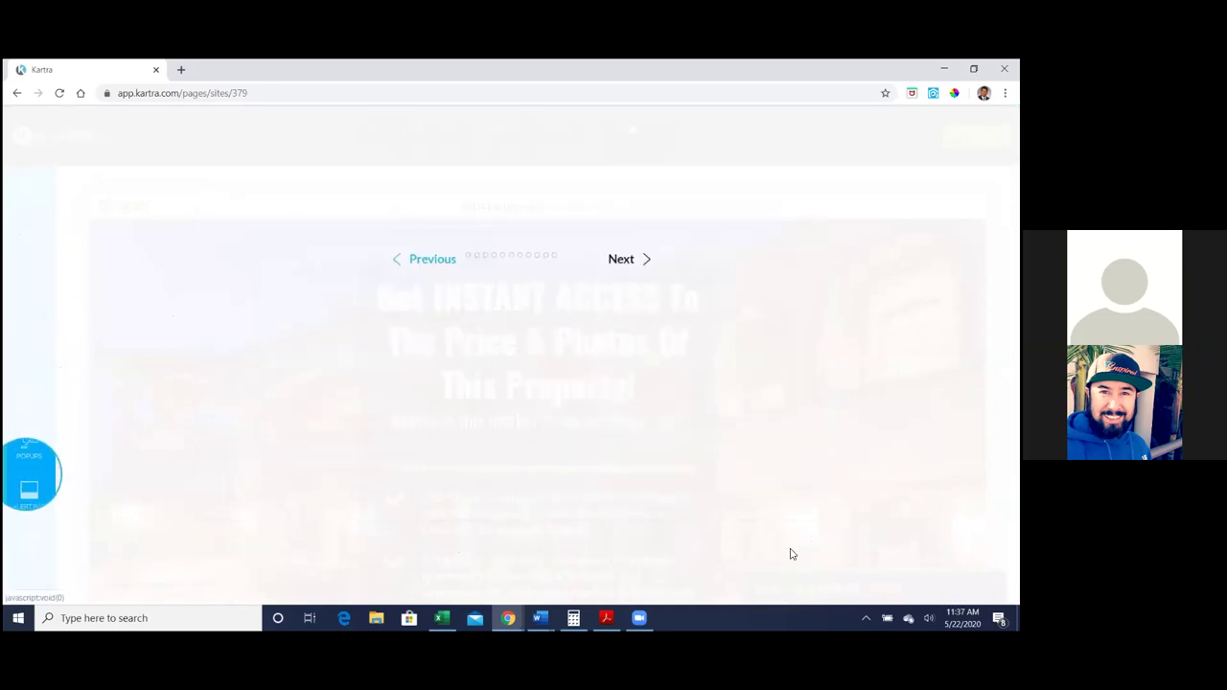
pyautogui.click(793, 460)
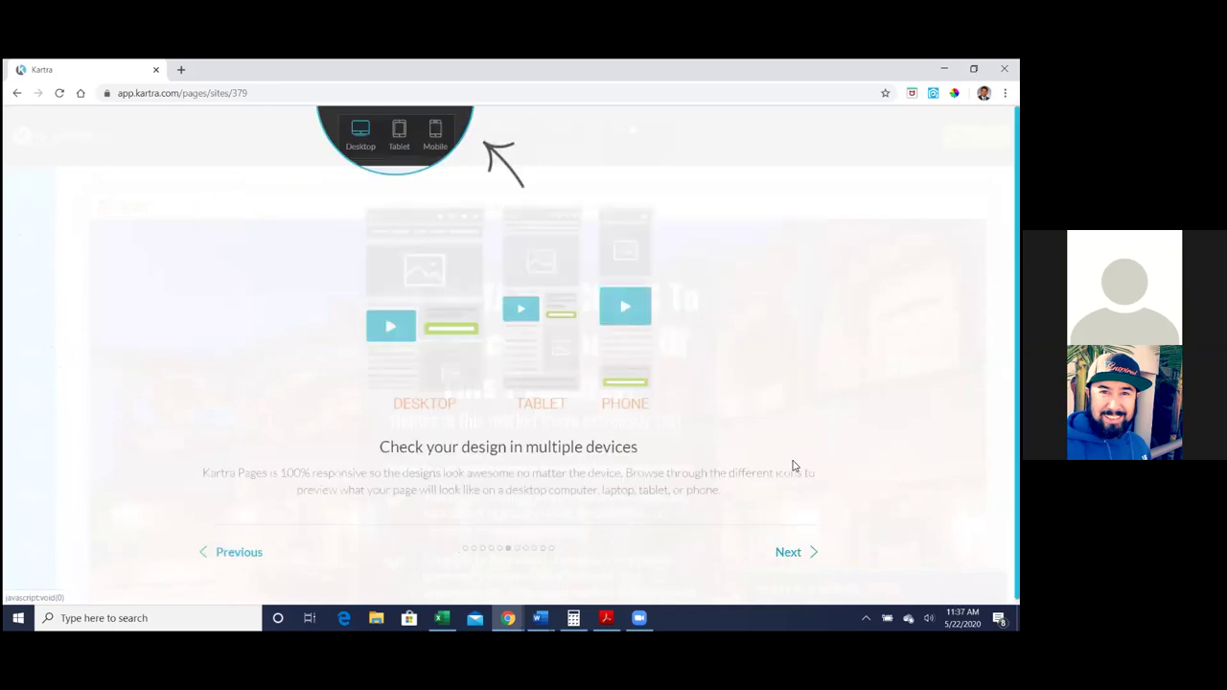
pyautogui.click(789, 557)
pyautogui.click(789, 581)
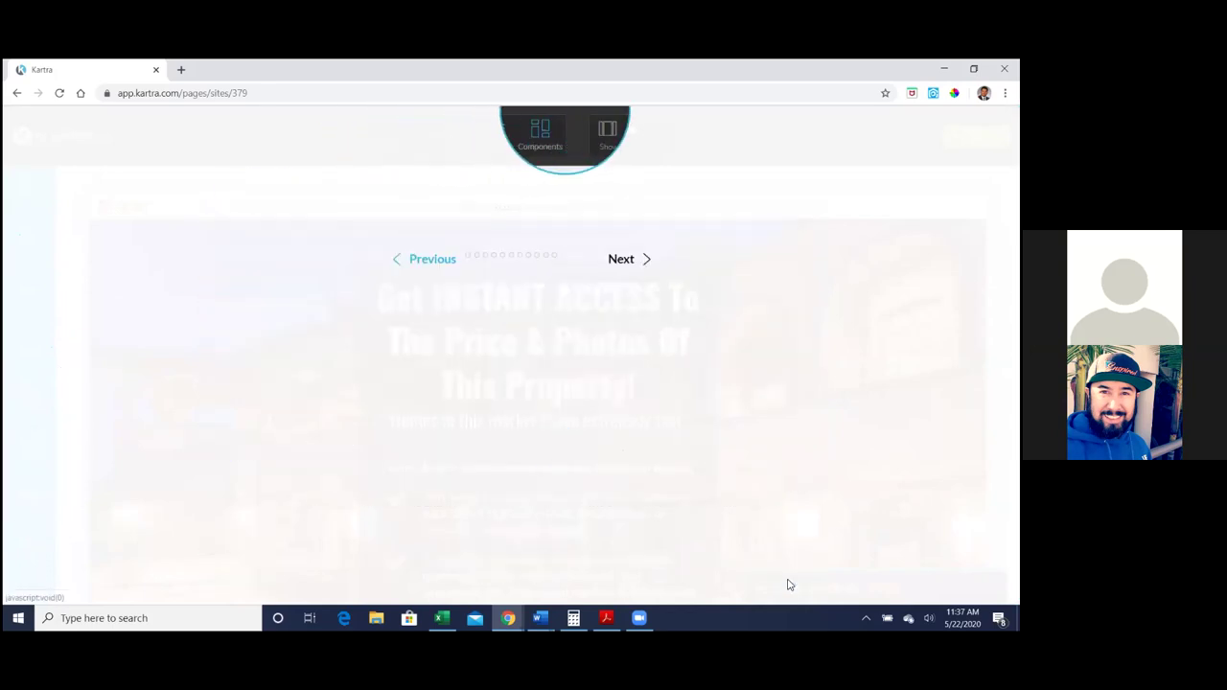
pyautogui.click(788, 567)
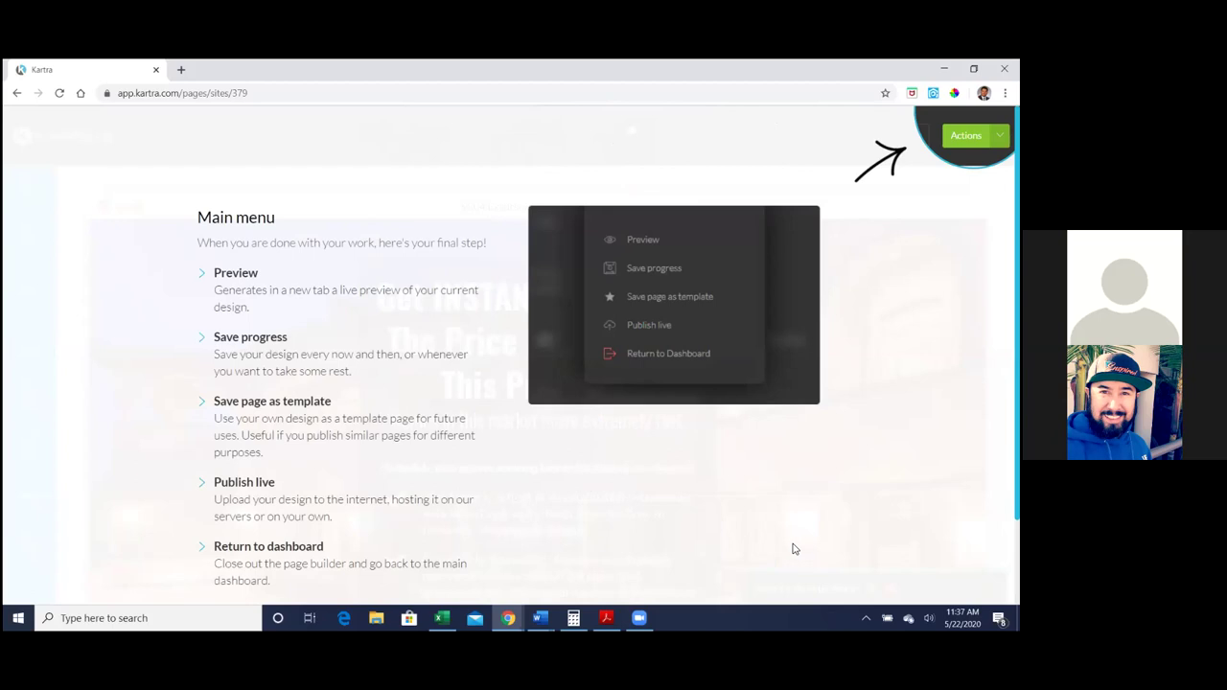
pyautogui.click(788, 546)
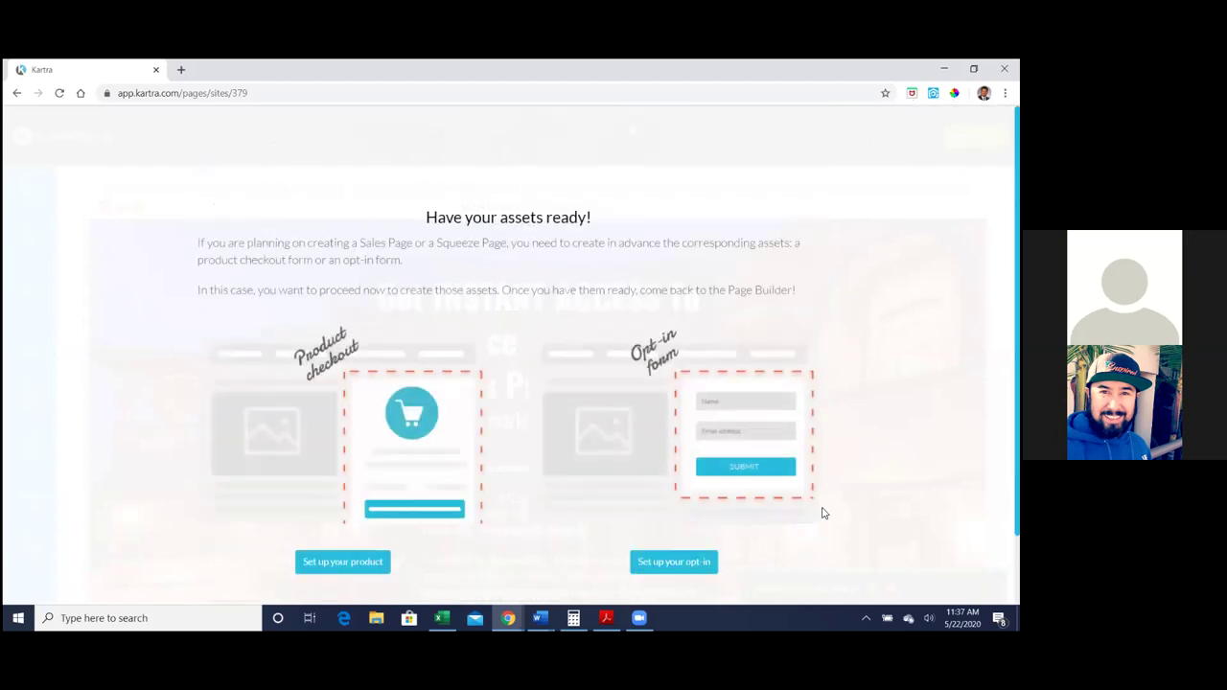
pyautogui.scroll(-2, 821, 512)
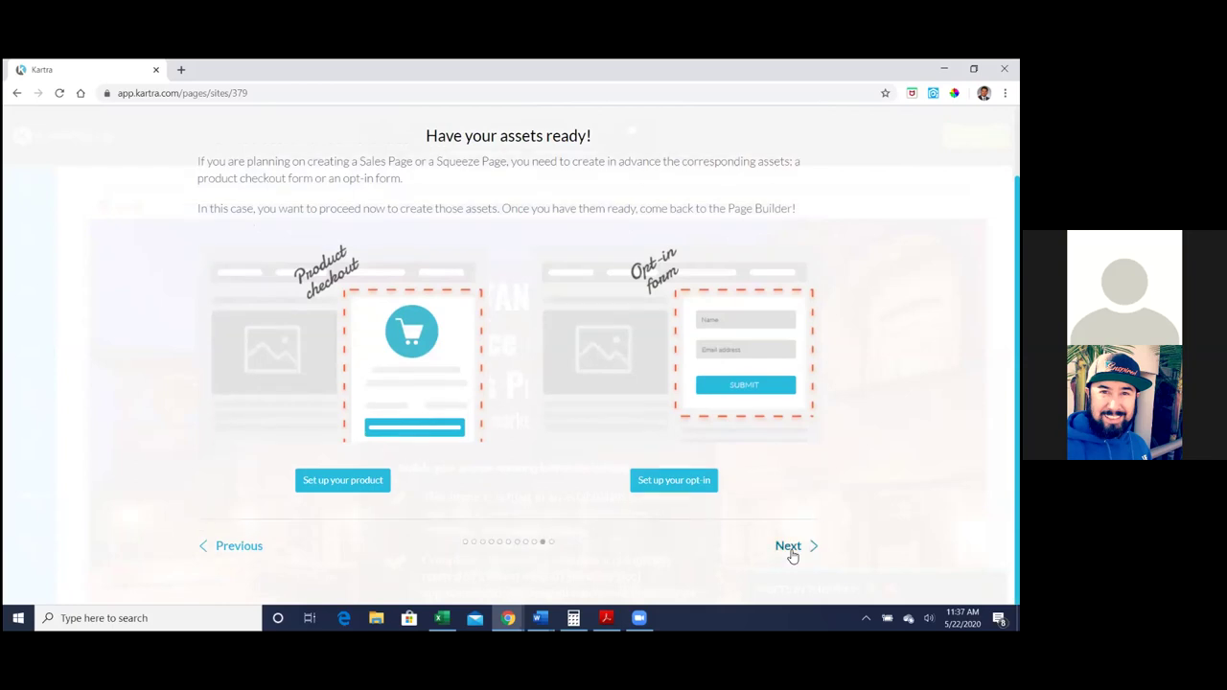
pyautogui.click(790, 554)
pyautogui.scroll(-3, 808, 512)
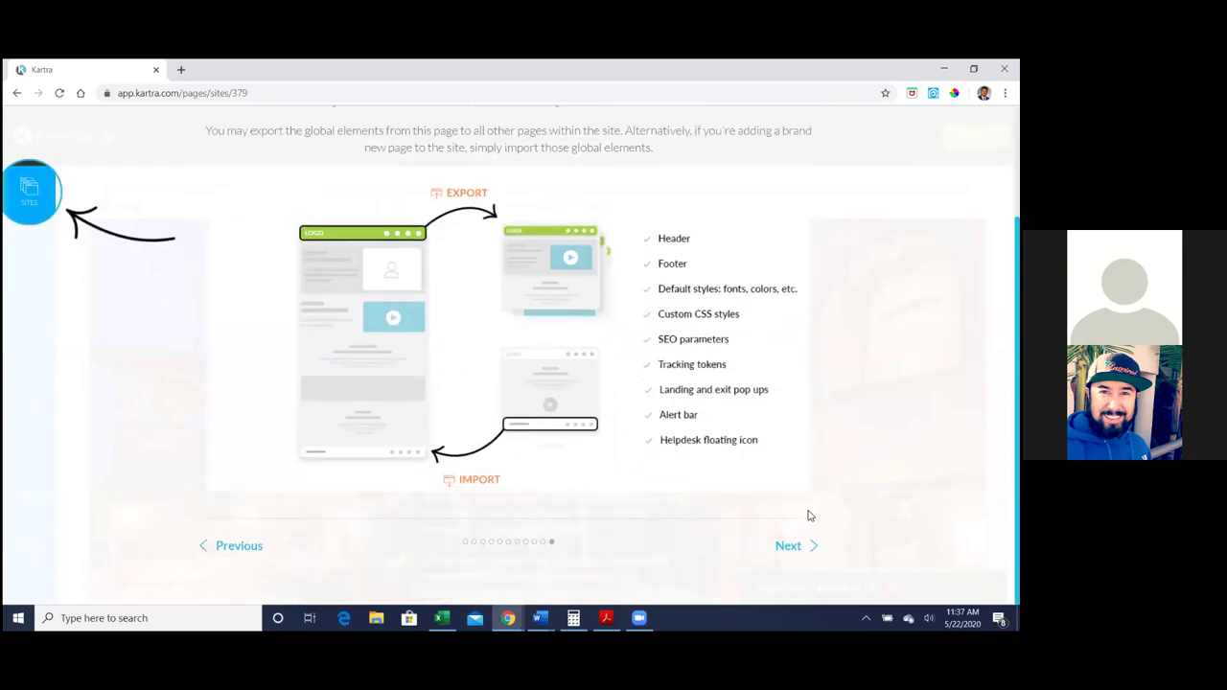
pyautogui.click(802, 546)
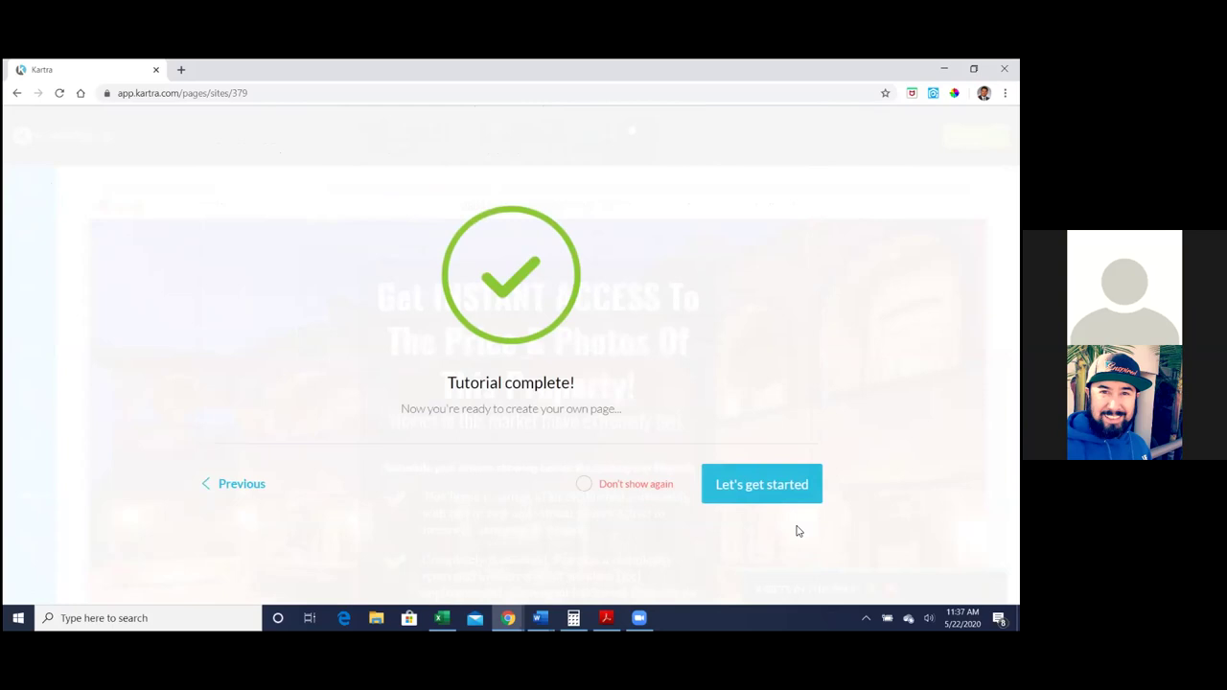
# Step: Close the tutorial with Let's get started to reveal the property page in the builder
pyautogui.click(787, 486)
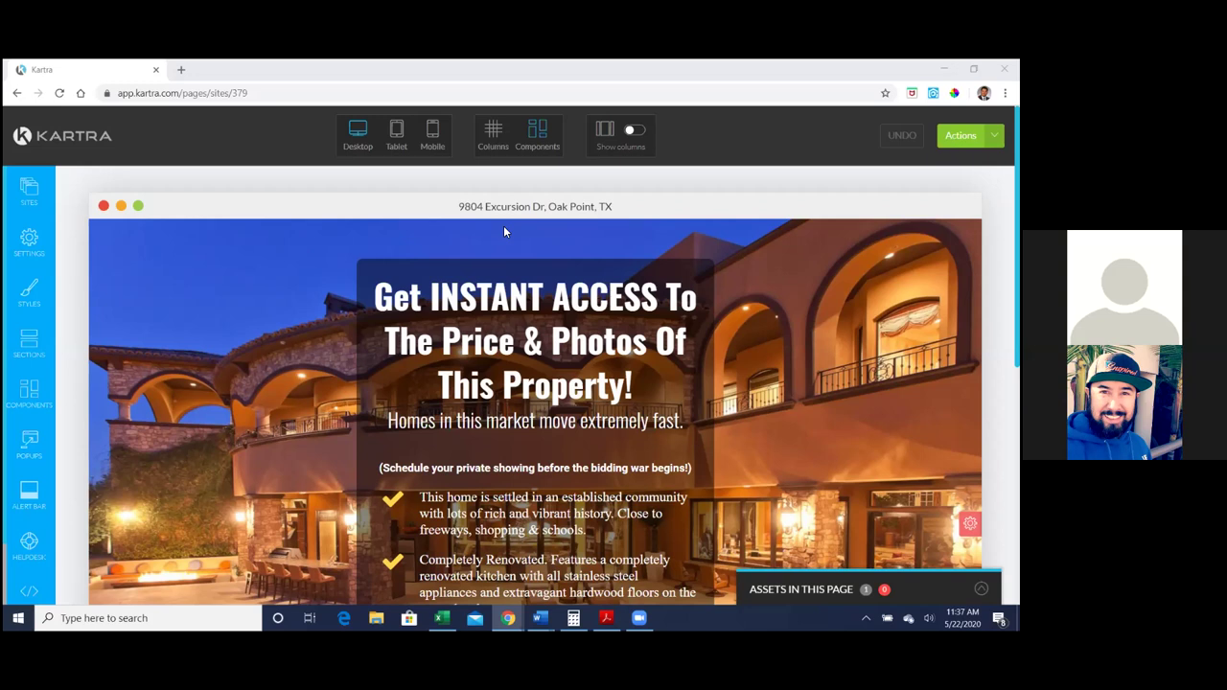
pyautogui.click(180, 69)
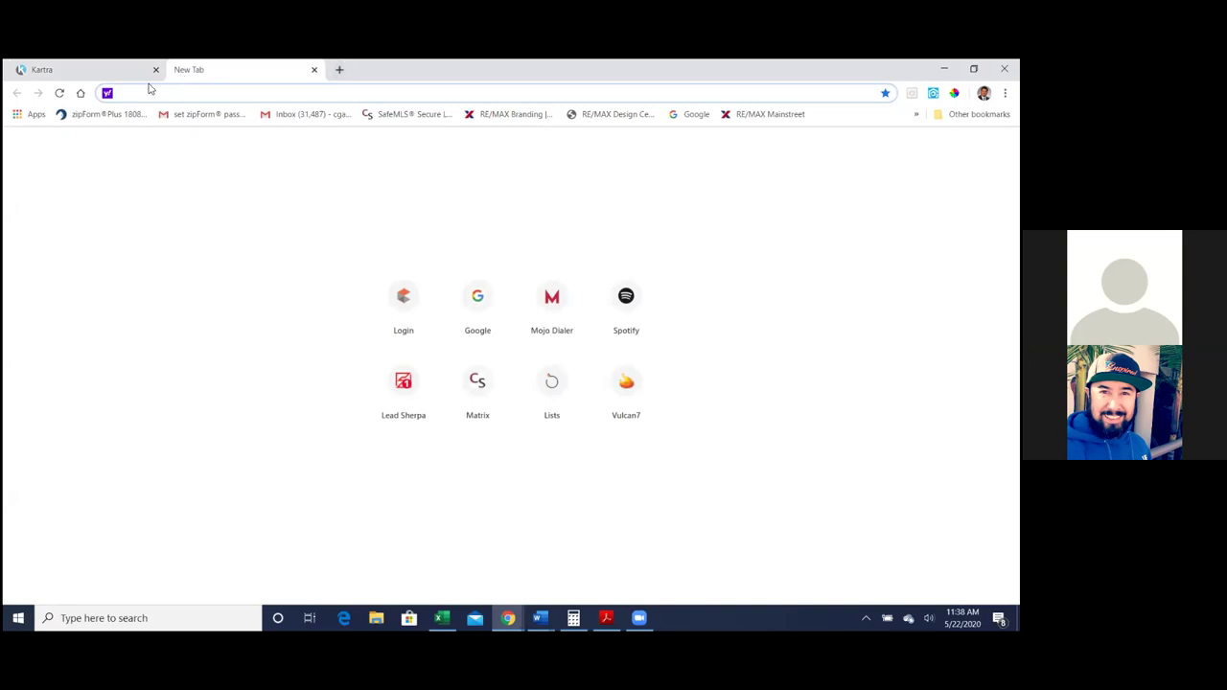
pyautogui.write('yah')
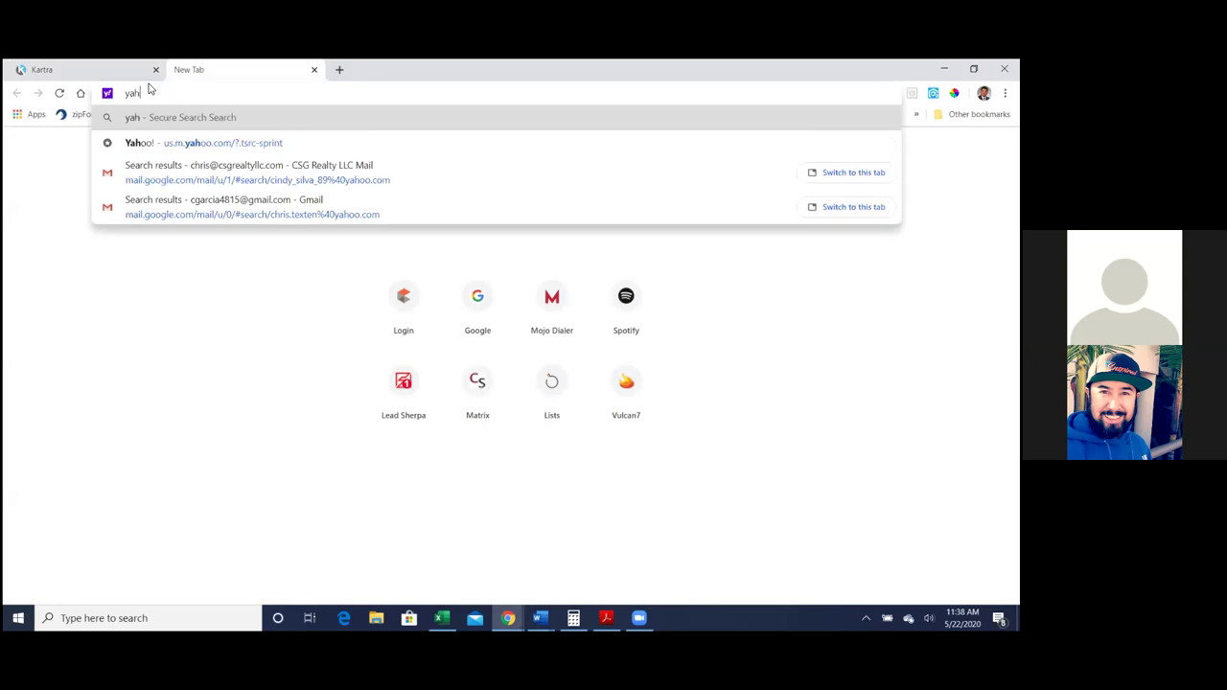
pyautogui.write('oo.com')
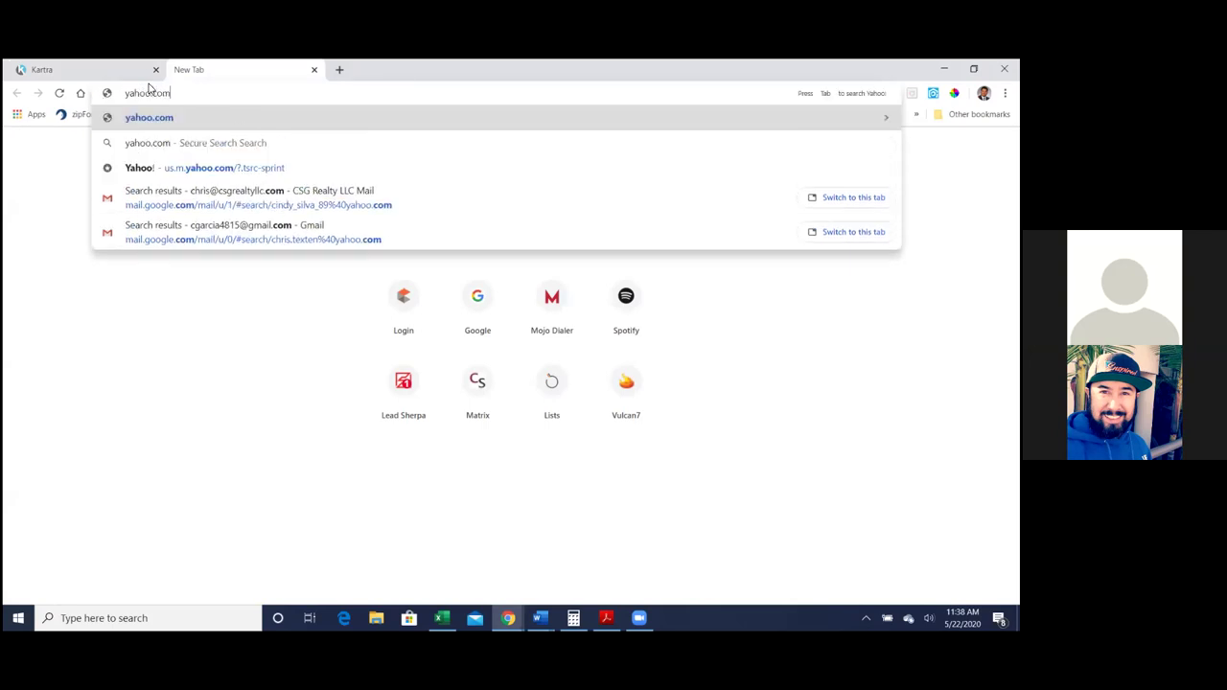
pyautogui.press('Return')
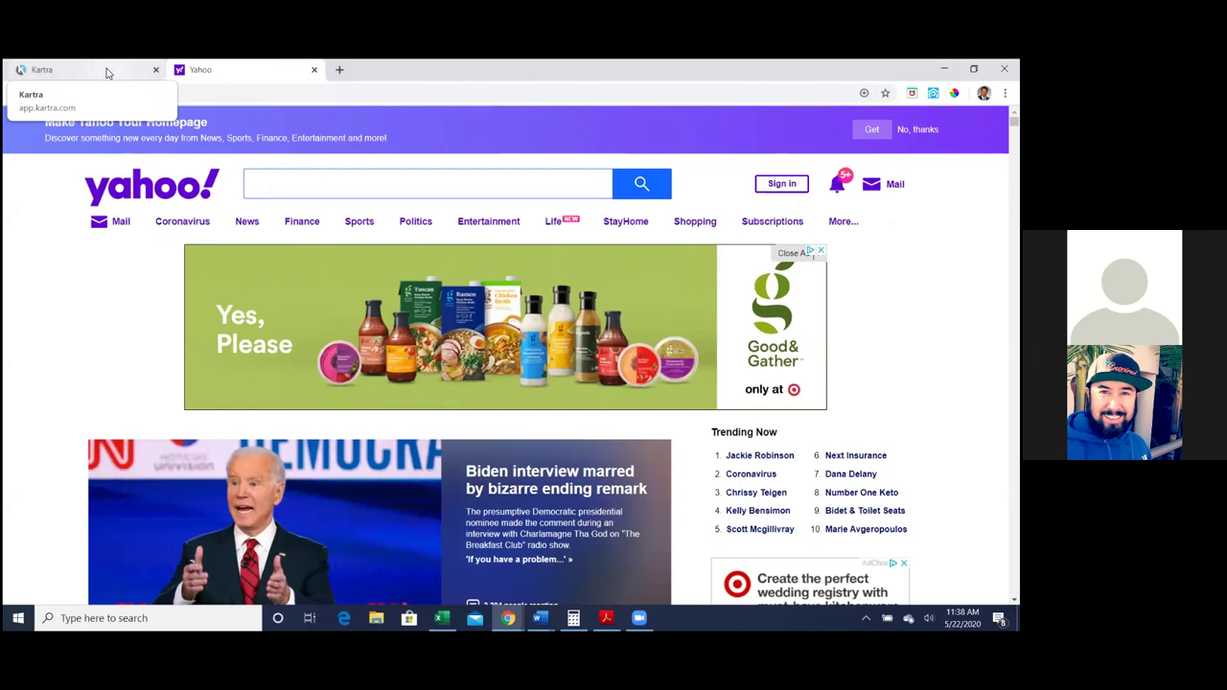
pyautogui.click(115, 71)
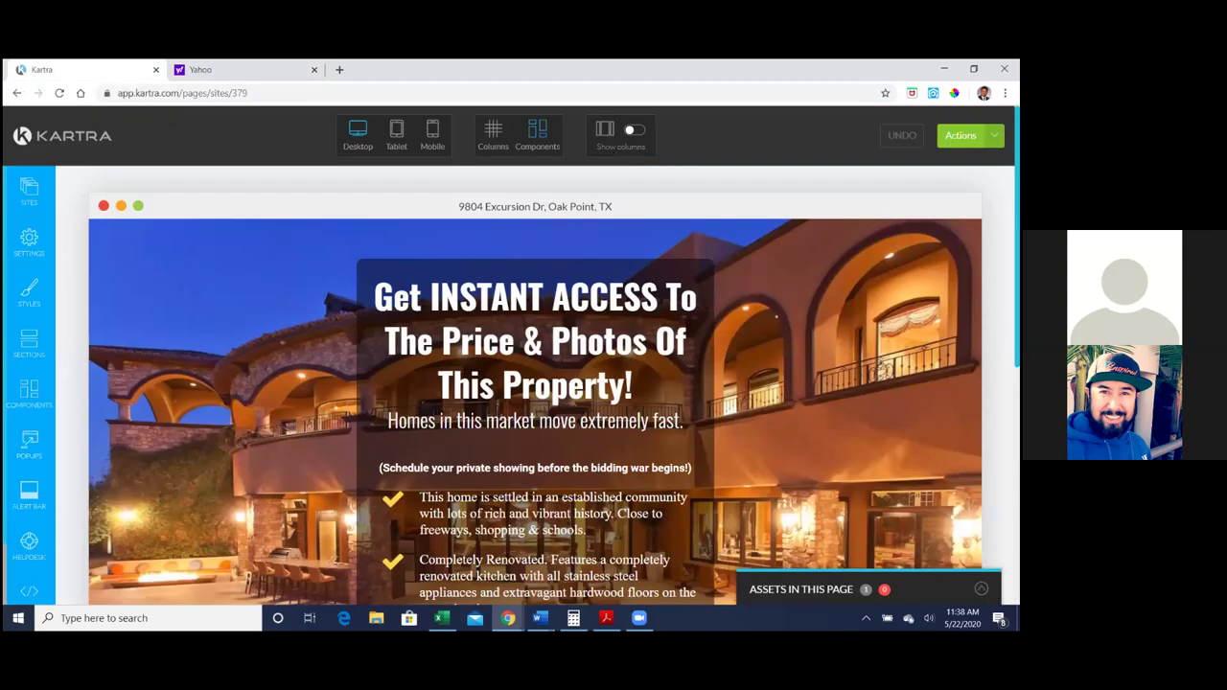
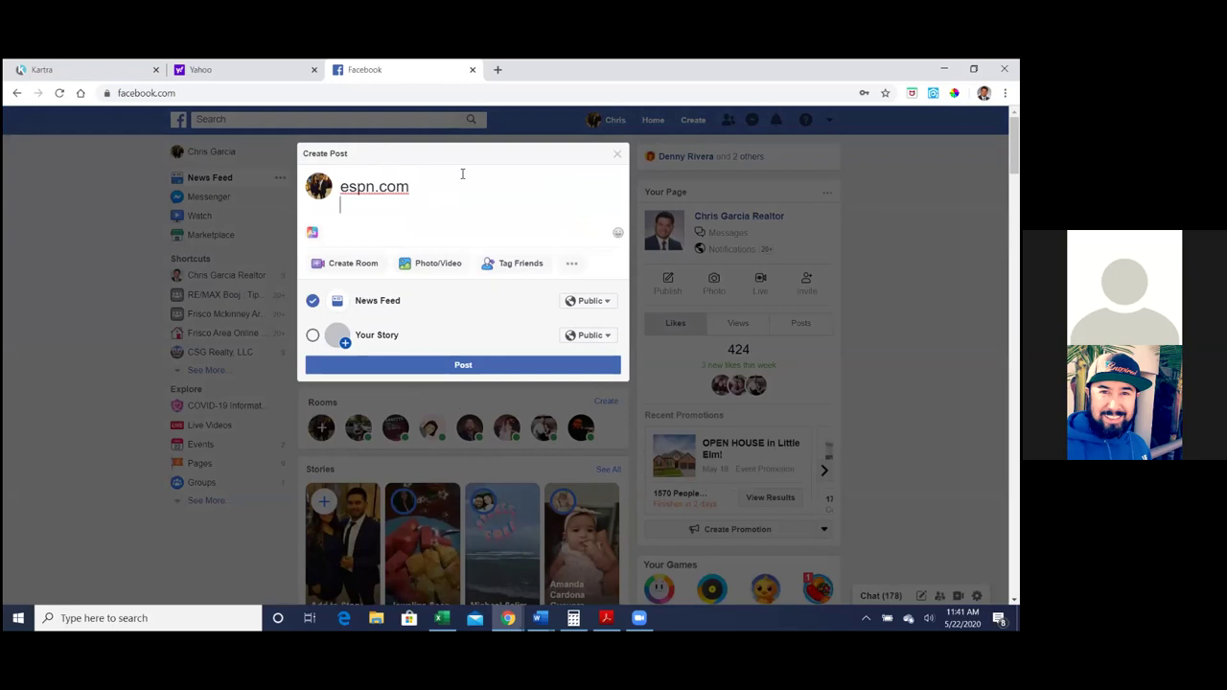
pyautogui.press('BackSpace')
pyautogui.press('BackSpace')
pyautogui.press('BackSpace')
pyautogui.press('BackSpace')
pyautogui.press('BackSpace')
pyautogui.press('BackSpace')
pyautogui.press('BackSpace')
pyautogui.press('BackSpace')
pyautogui.press('BackSpace')
pyautogui.write('https://www.')
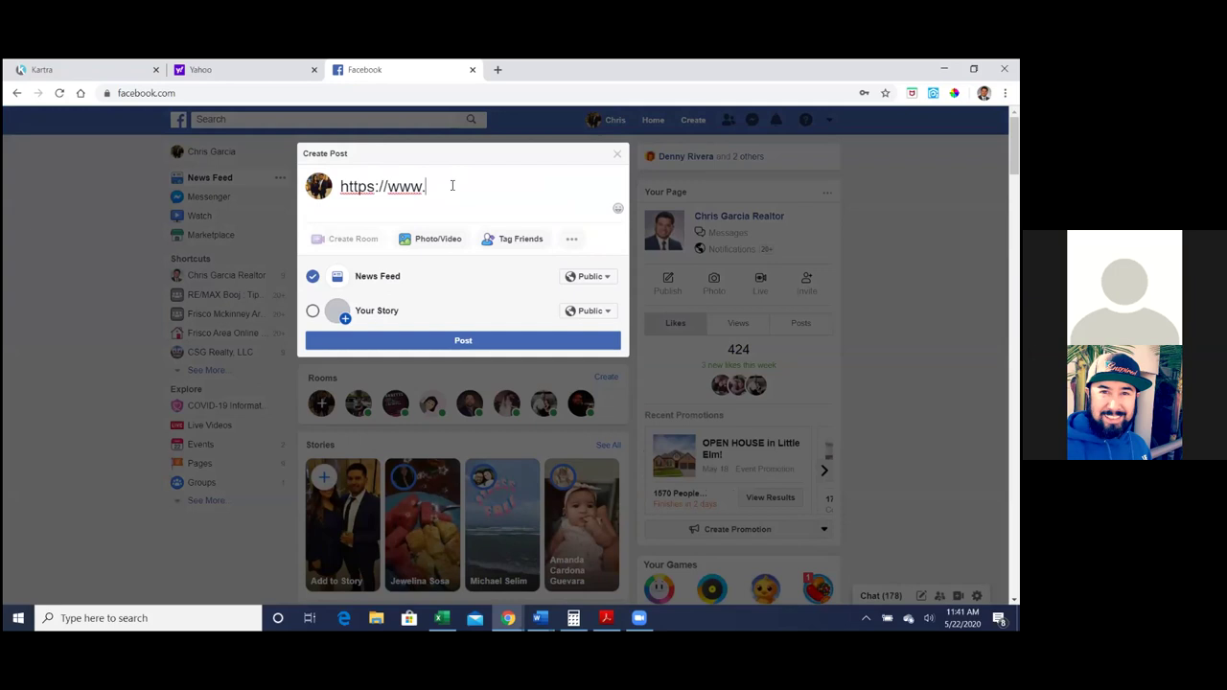
pyautogui.write('espn.com')
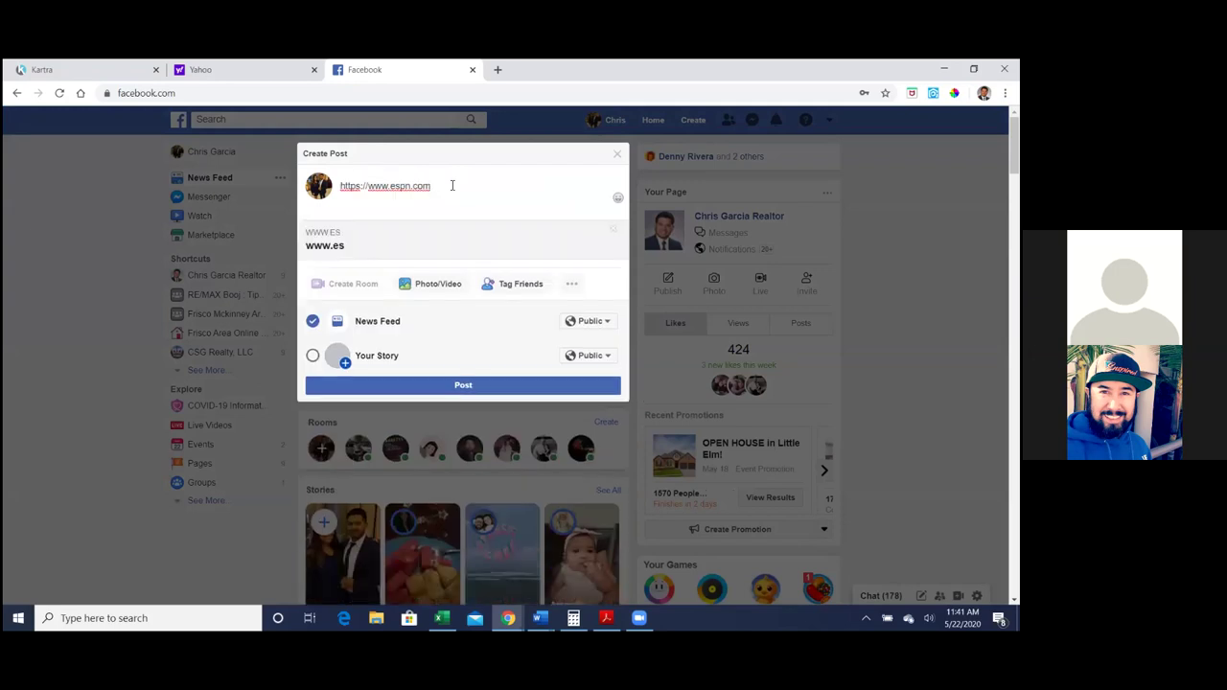
pyautogui.press('Return')
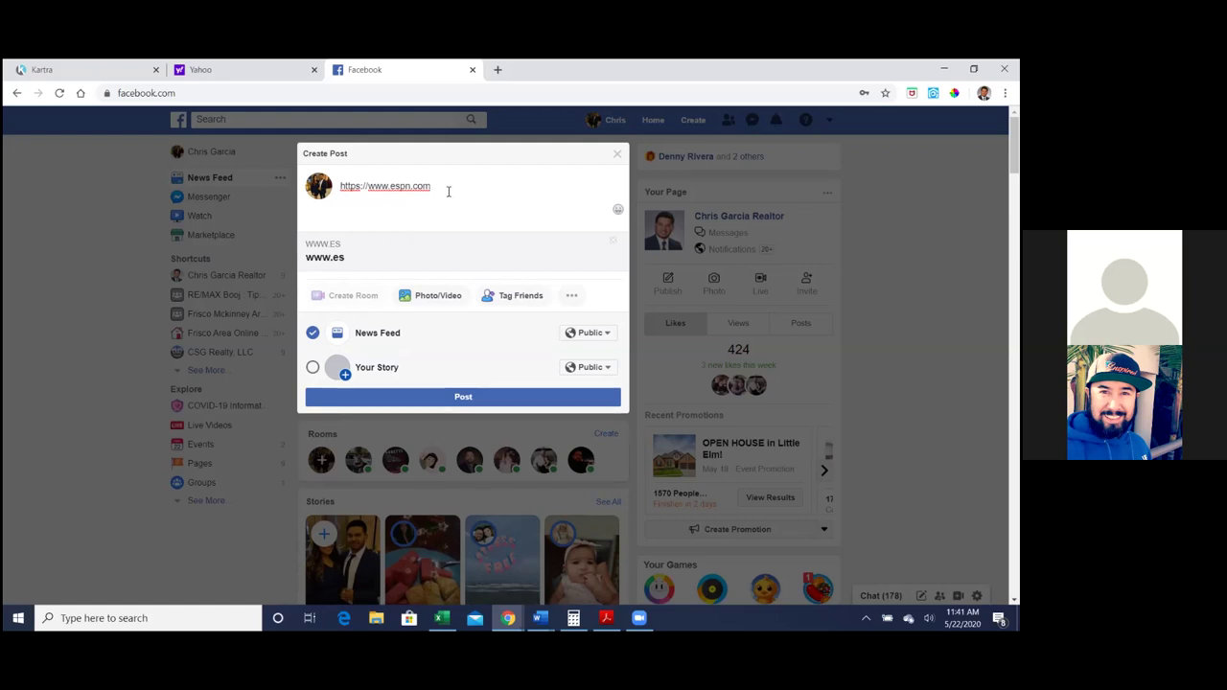
pyautogui.click(490, 186)
# Step: Load espn.com in a new Chrome tab
pyautogui.click(498, 69)
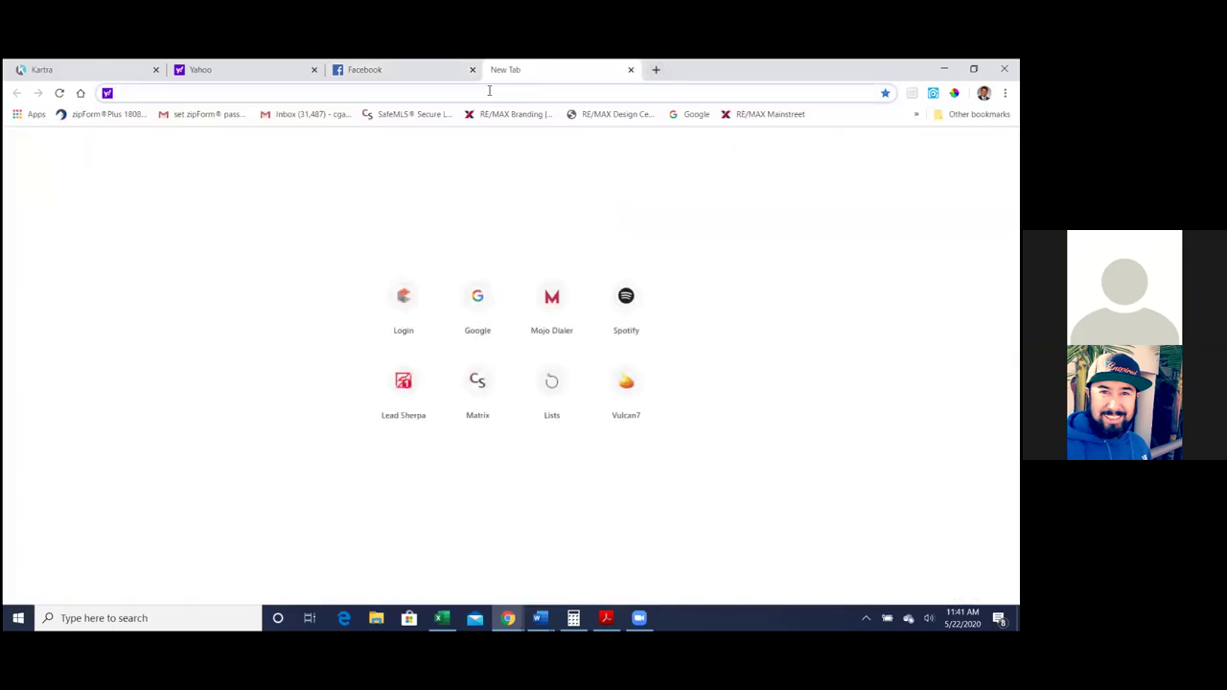
pyautogui.write('espn.com')
pyautogui.press('Return')
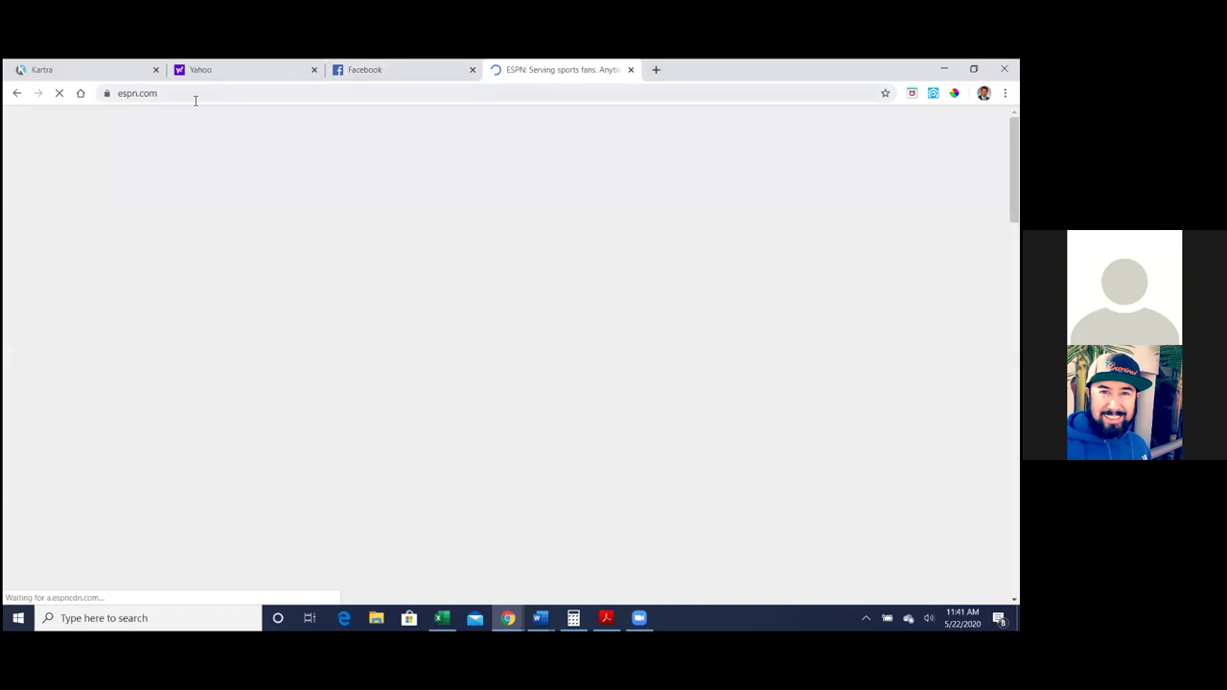
pyautogui.click(186, 93)
pyautogui.rightClick(185, 93)
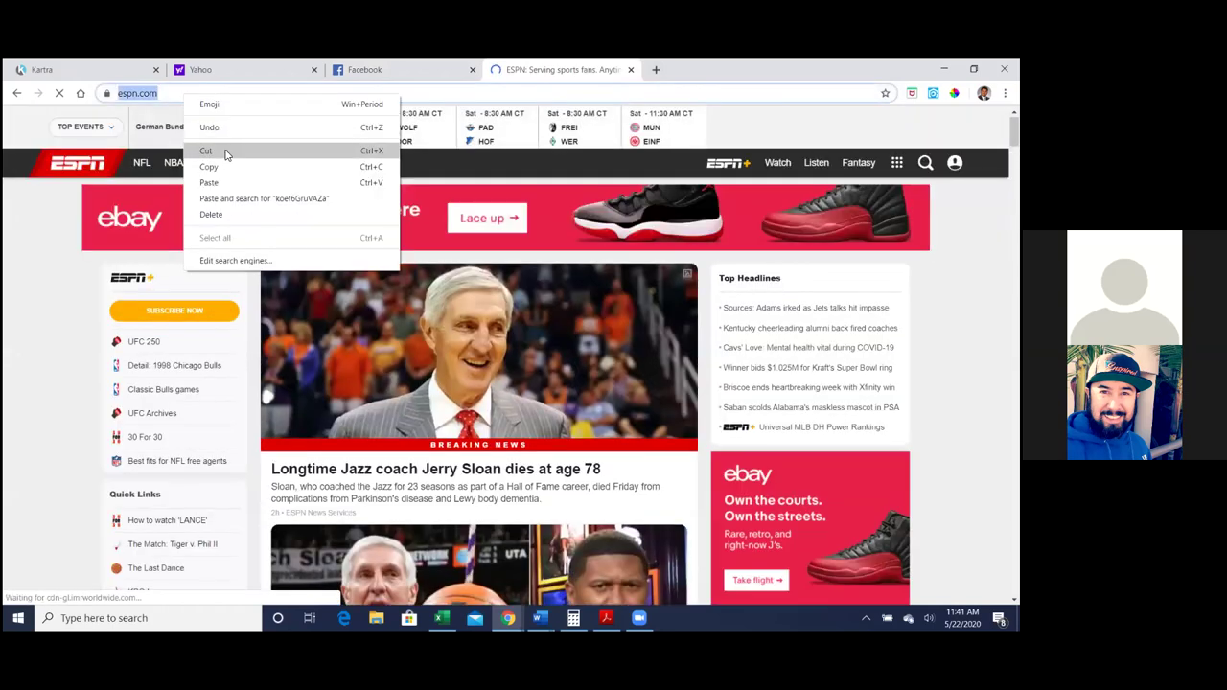
pyautogui.click(150, 97)
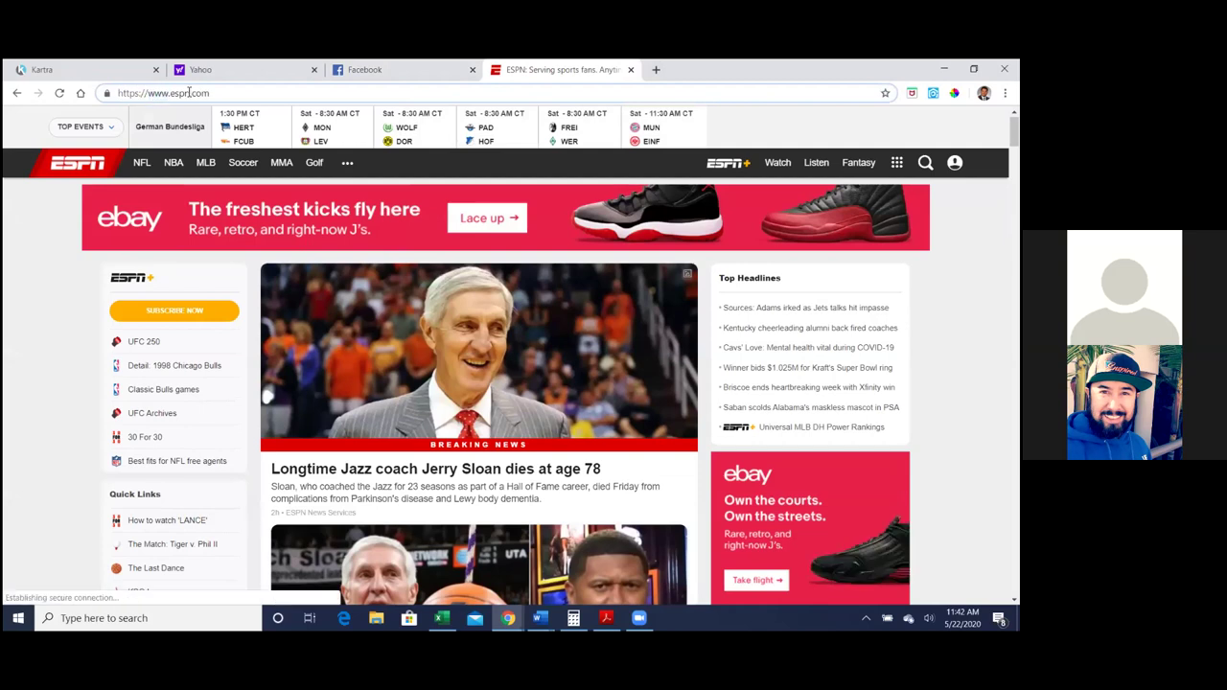
pyautogui.click(189, 96)
pyautogui.rightClick(189, 95)
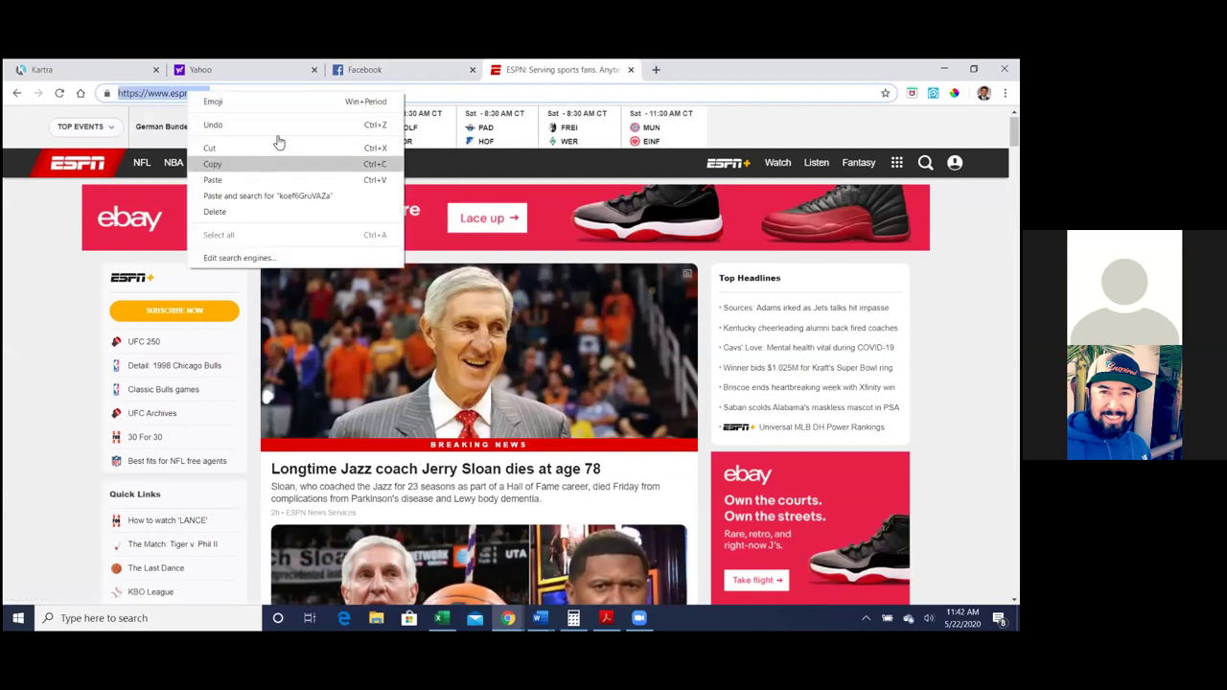
pyautogui.click(278, 141)
pyautogui.click(355, 72)
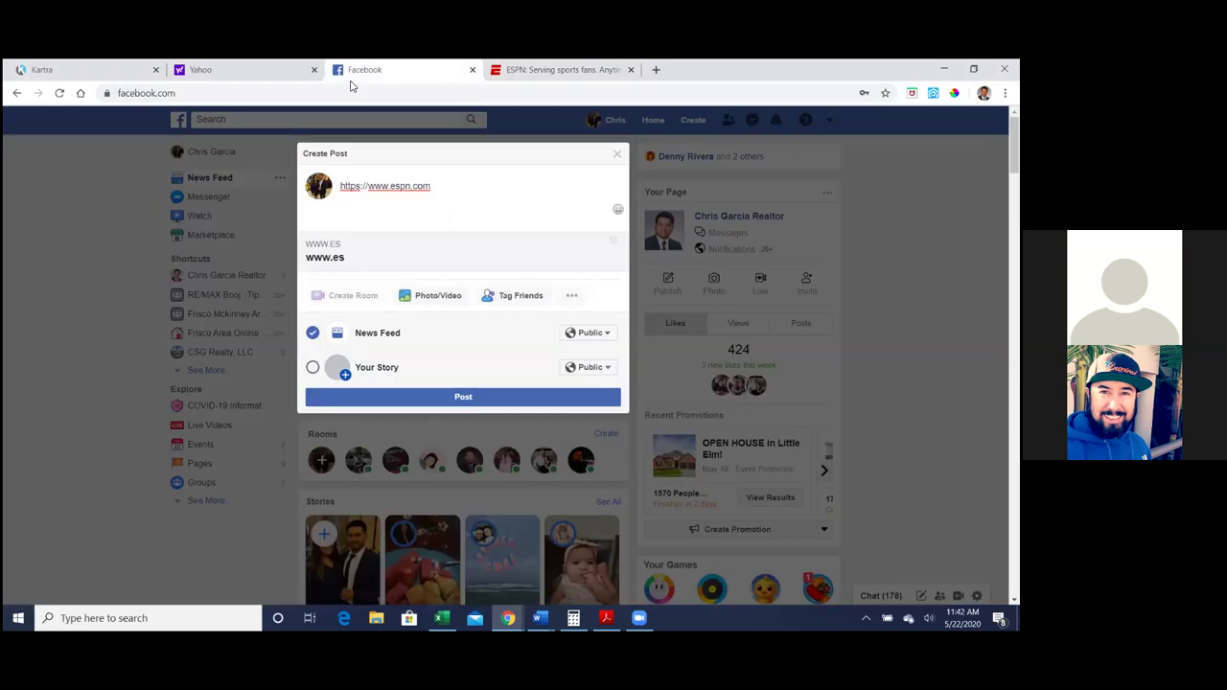
# Step: Replace the draft's link with the pasted ESPN address, then close and reopen the composer
pyautogui.hotkey('ctrl', 'a')
pyautogui.hotkey('ctrl', 'c')
pyautogui.press('BackSpace')
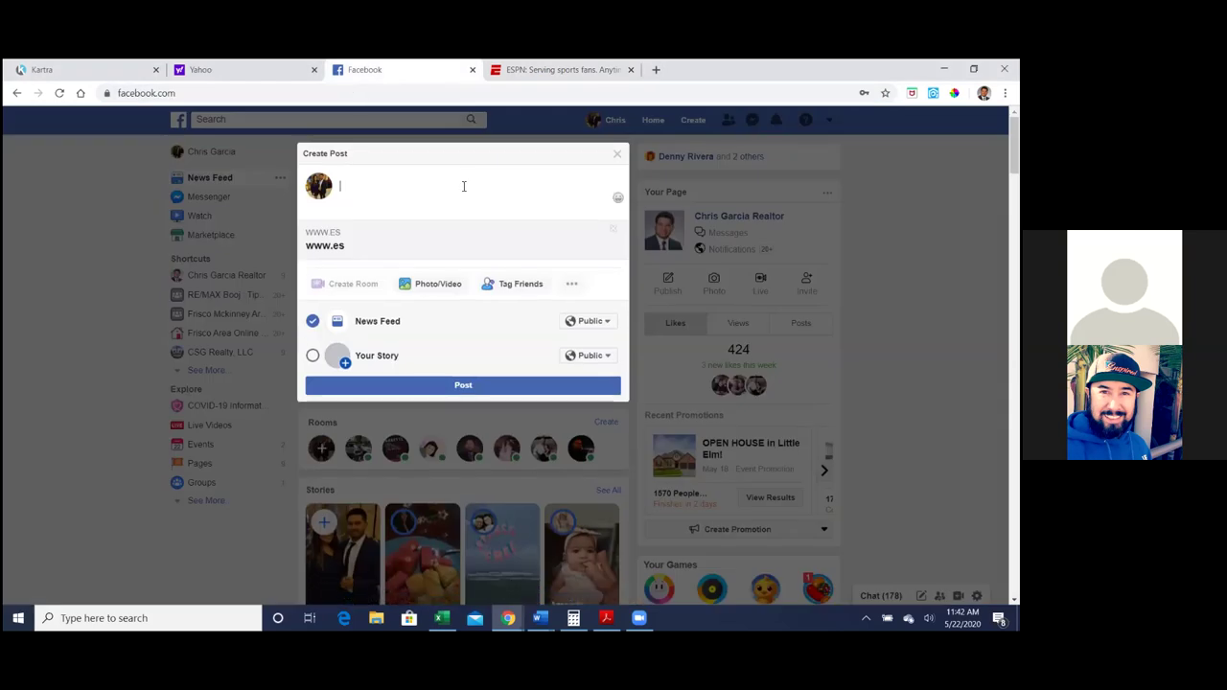
pyautogui.hotkey('ctrl', 'v')
pyautogui.press('Return')
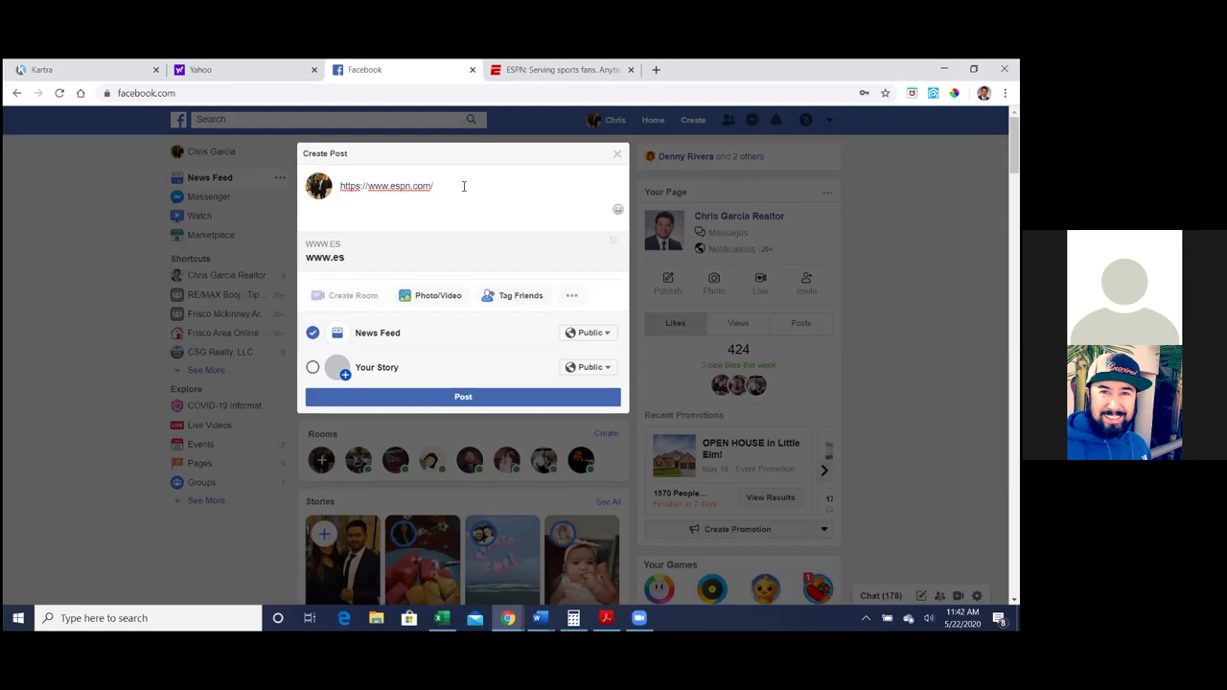
pyautogui.click(617, 154)
pyautogui.click(329, 196)
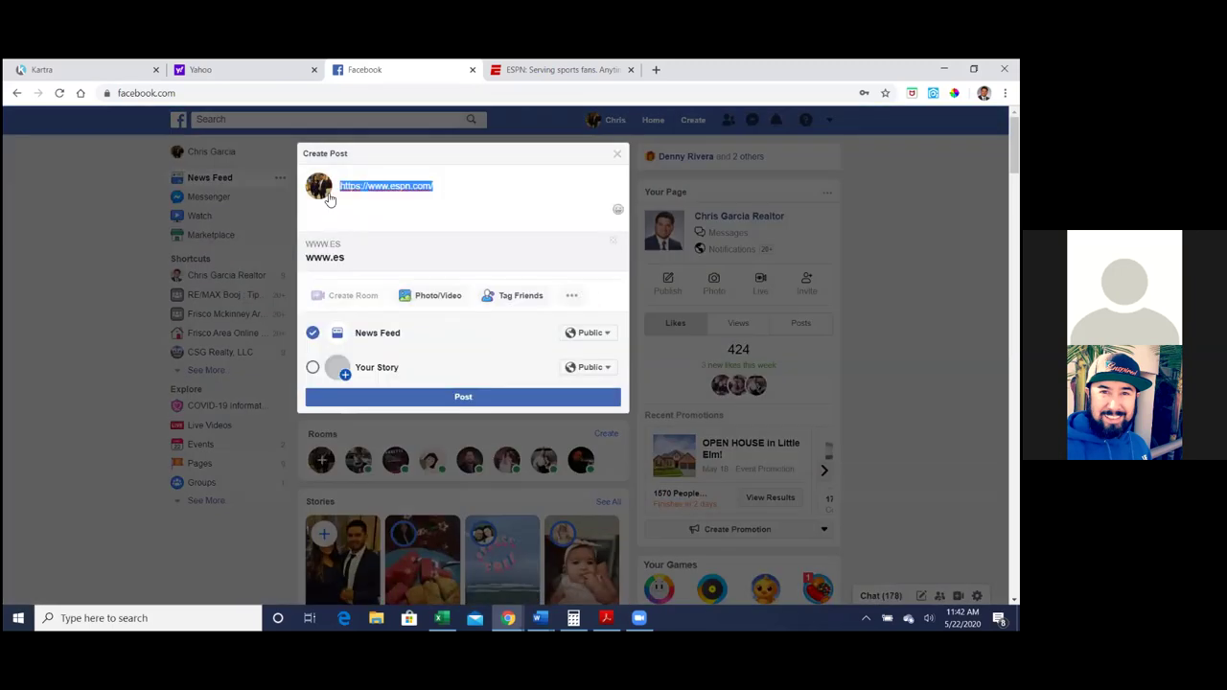
pyautogui.hotkey('ctrl', 'a')
pyautogui.hotkey('ctrl', 'c')
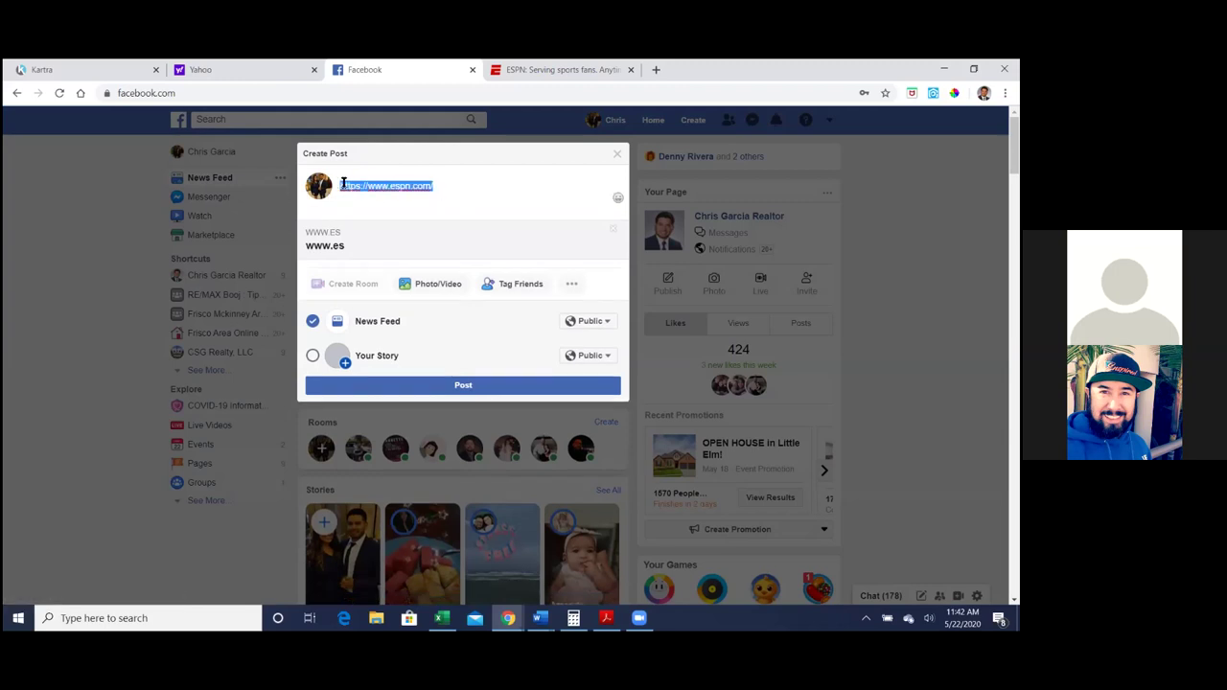
pyautogui.press('BackSpace')
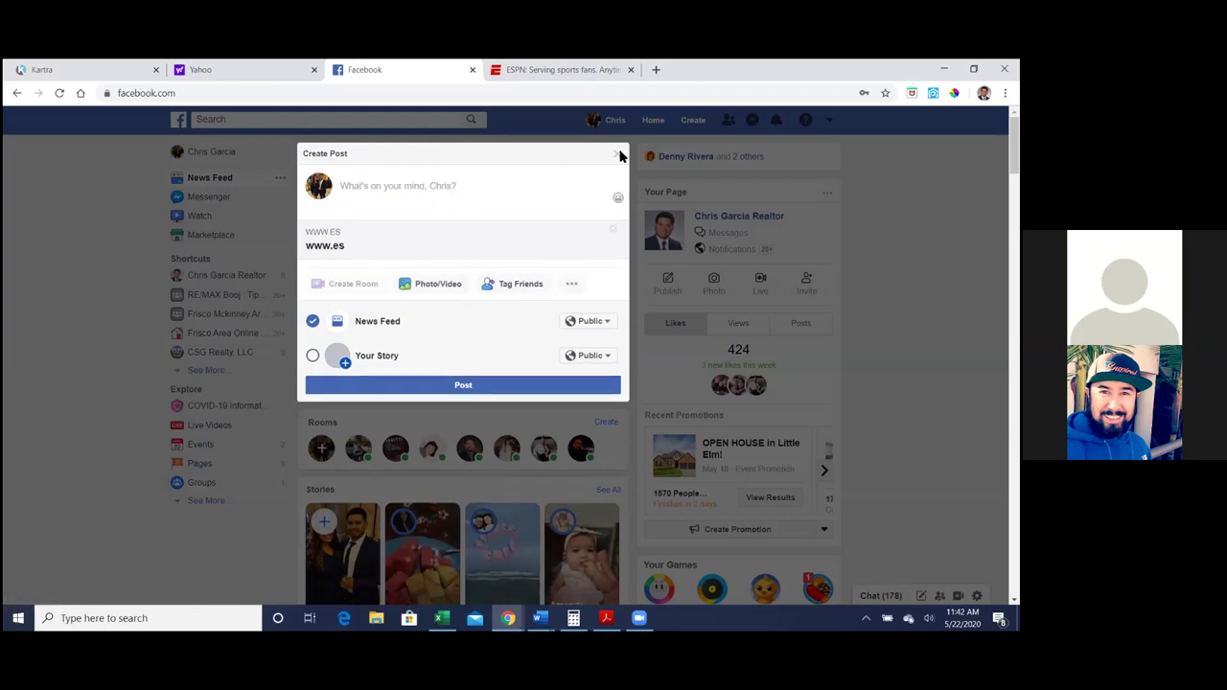
pyautogui.click(618, 154)
pyautogui.click(426, 185)
pyautogui.click(613, 230)
pyautogui.click(420, 182)
pyautogui.hotkey('ctrl', 'v')
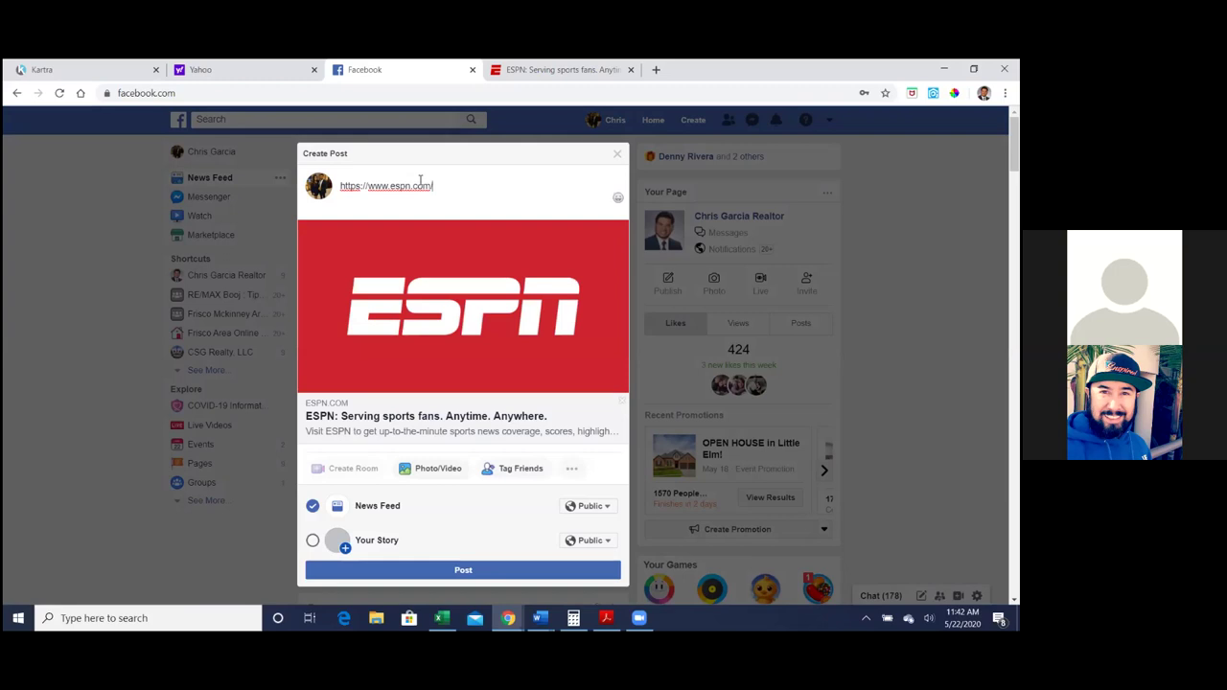
pyautogui.click(93, 65)
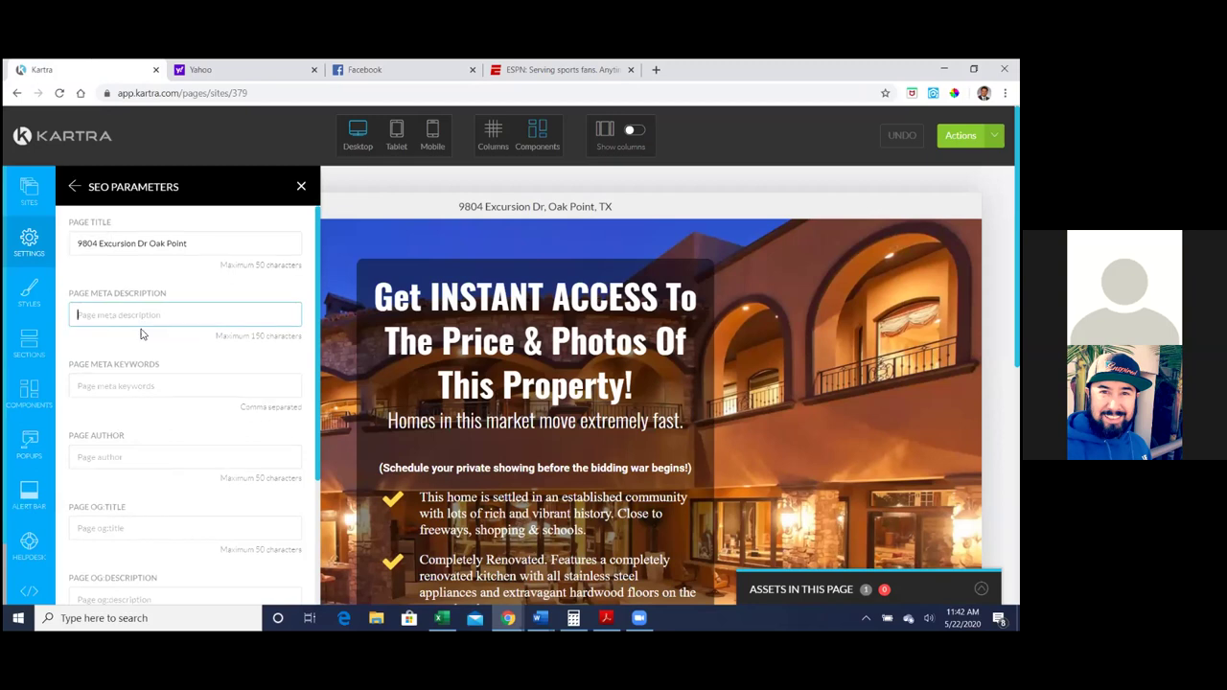
pyautogui.scroll(-3, 144, 331)
pyautogui.scroll(-1, 142, 329)
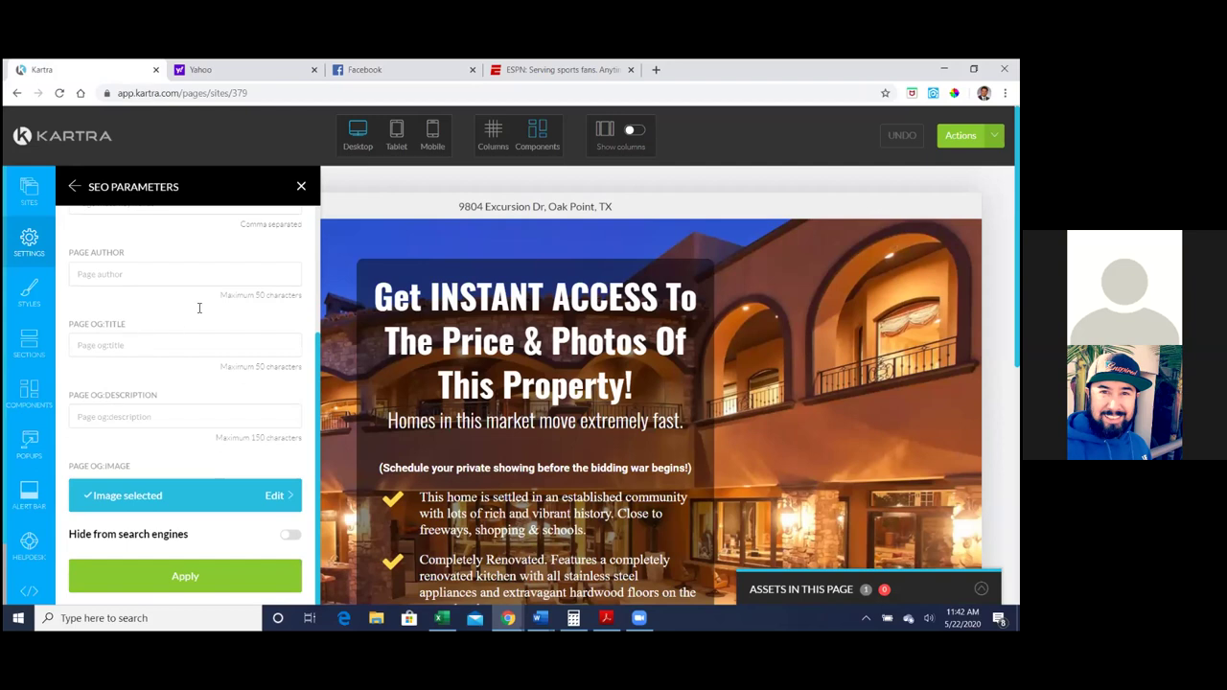
pyautogui.click(367, 69)
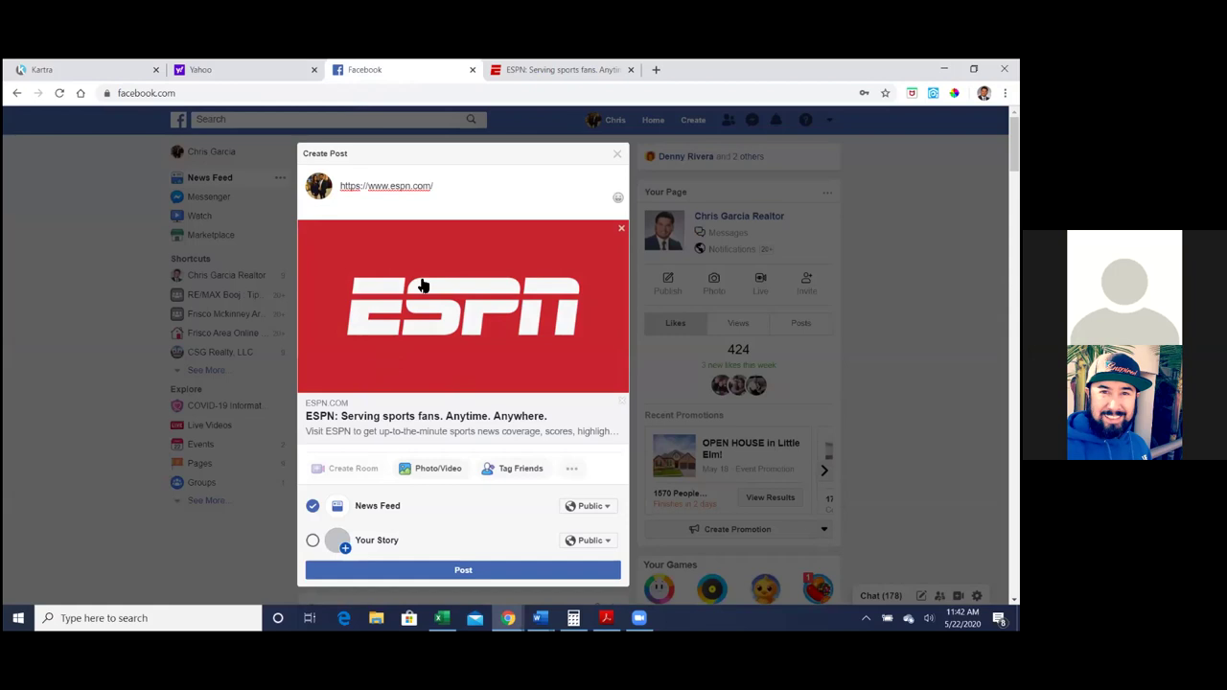
pyautogui.click(53, 71)
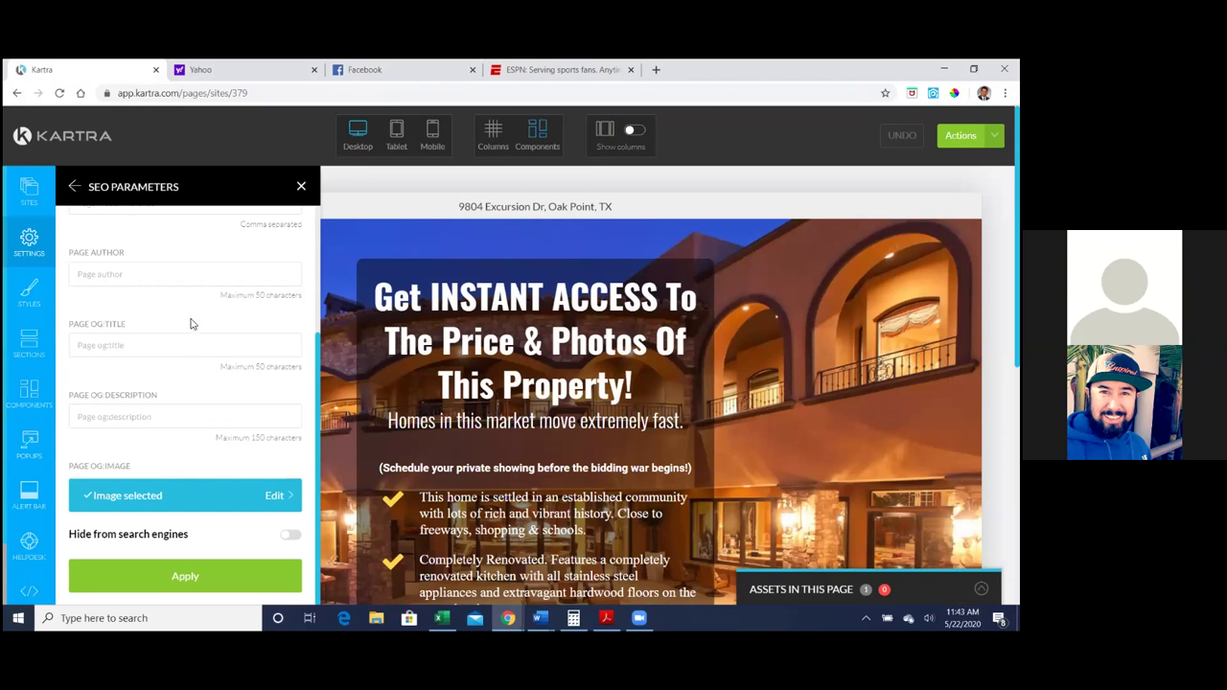
pyautogui.scroll(2, 190, 324)
pyautogui.scroll(-3, 177, 460)
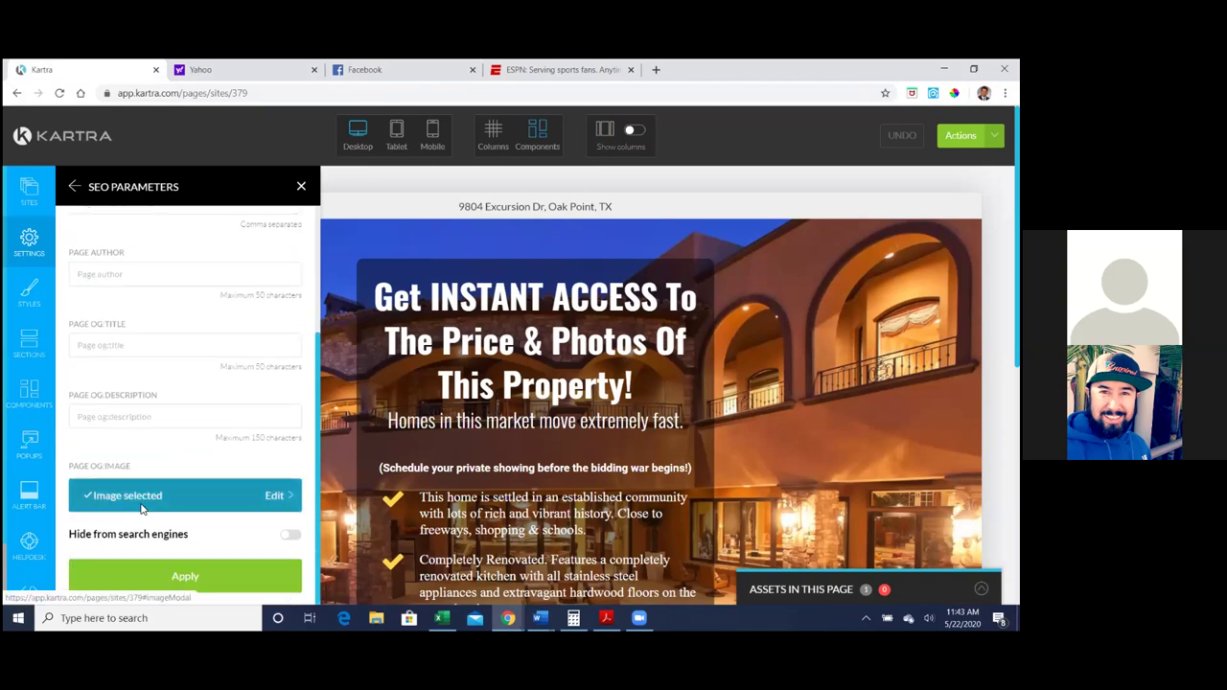
pyautogui.click(144, 508)
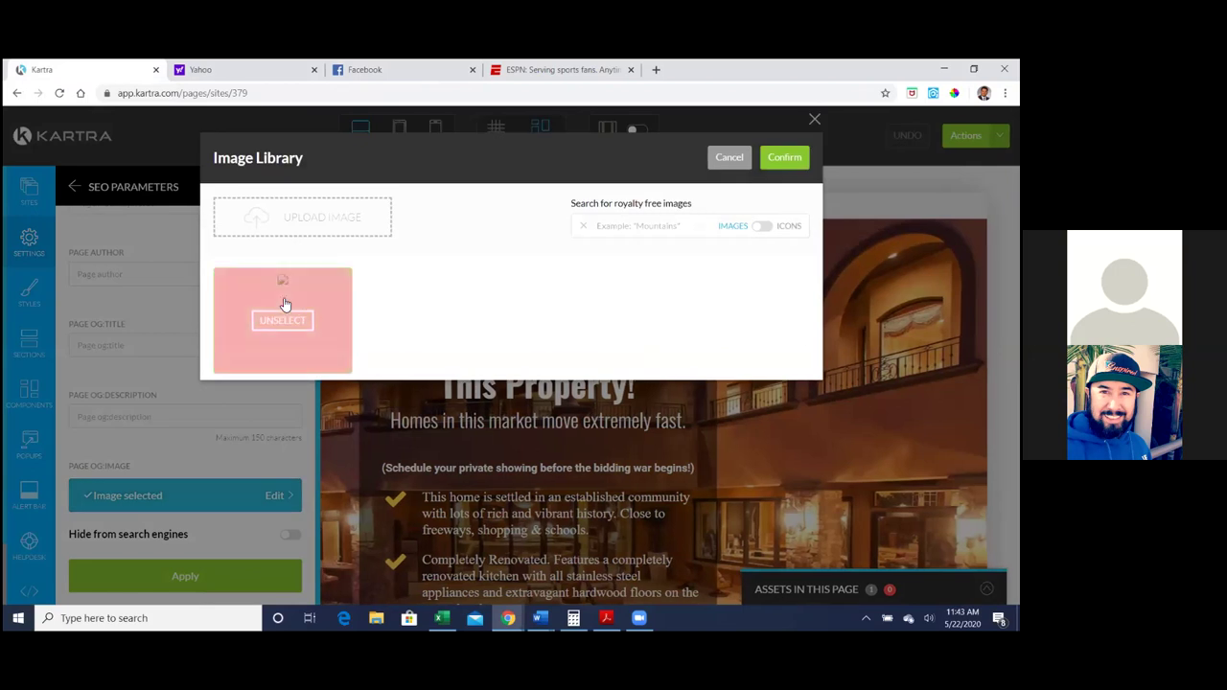
pyautogui.click(284, 304)
pyautogui.click(301, 217)
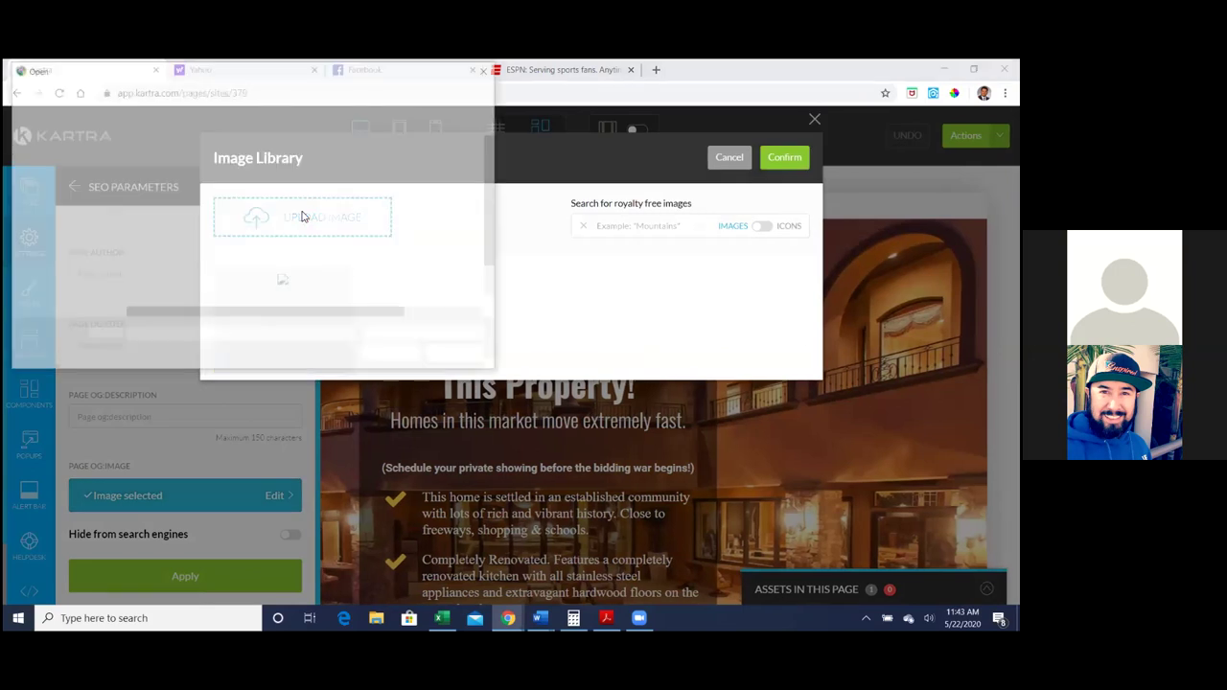
pyautogui.click(58, 232)
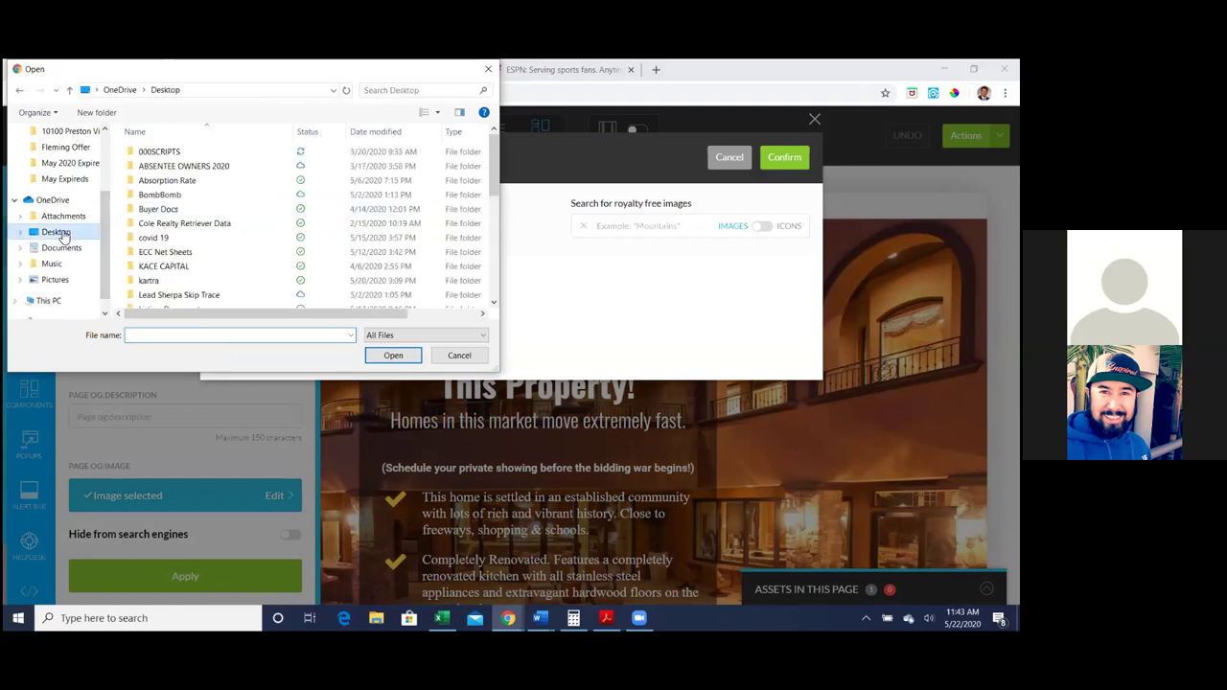
pyautogui.scroll(-2, 200, 239)
pyautogui.doubleClick(200, 240)
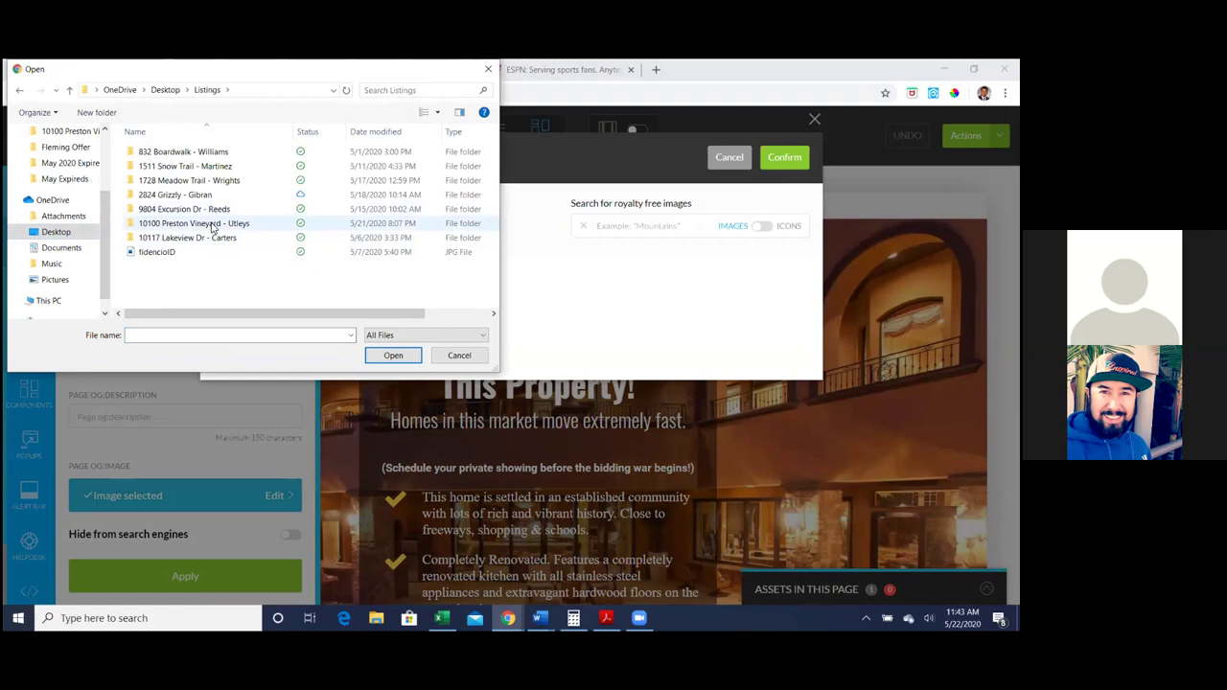
pyautogui.doubleClick(211, 209)
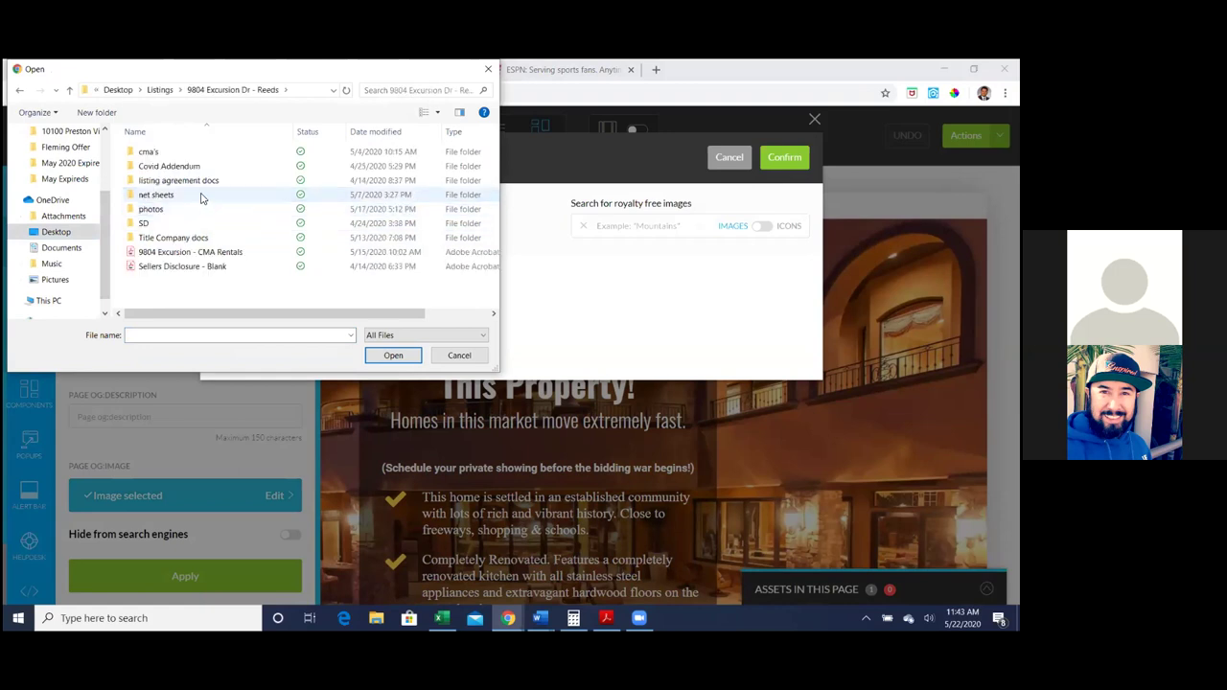
pyautogui.doubleClick(194, 209)
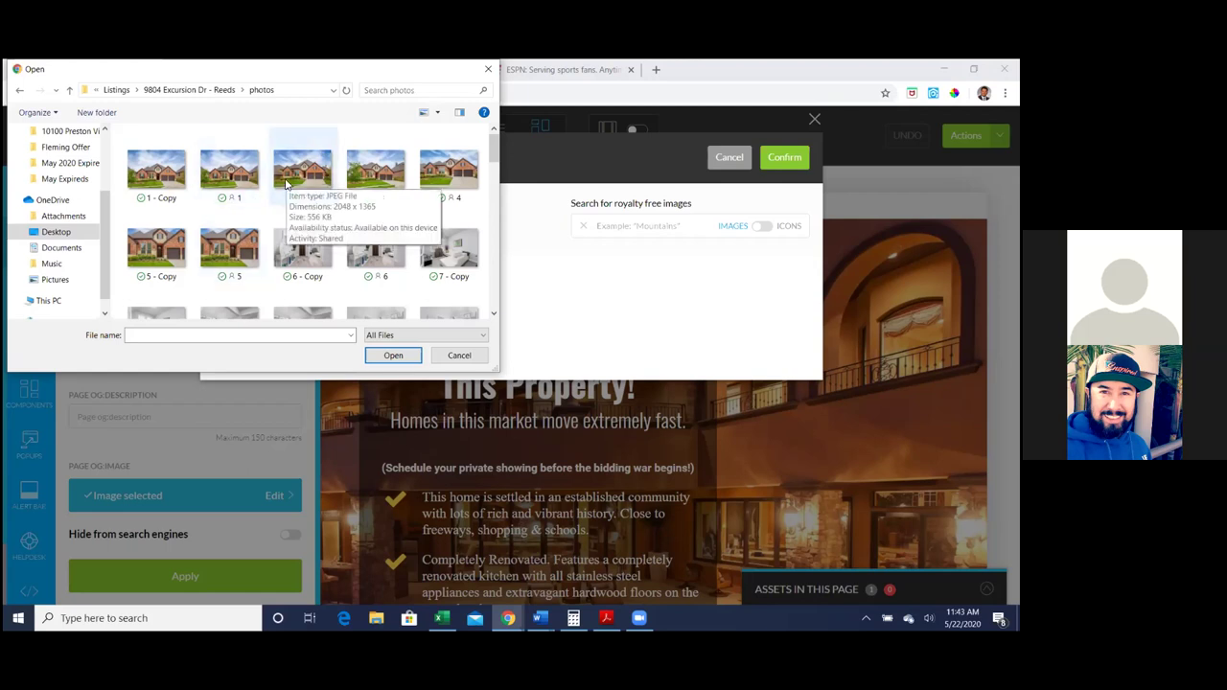
pyautogui.click(252, 184)
pyautogui.doubleClick(251, 184)
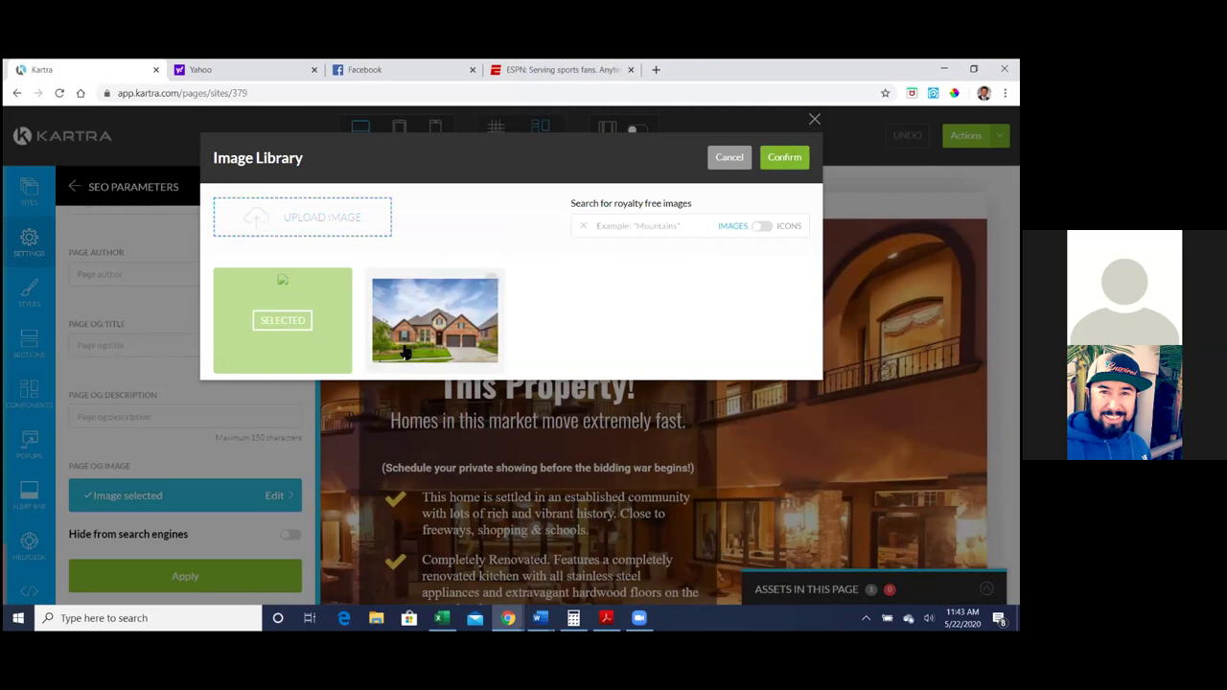
pyautogui.click(433, 322)
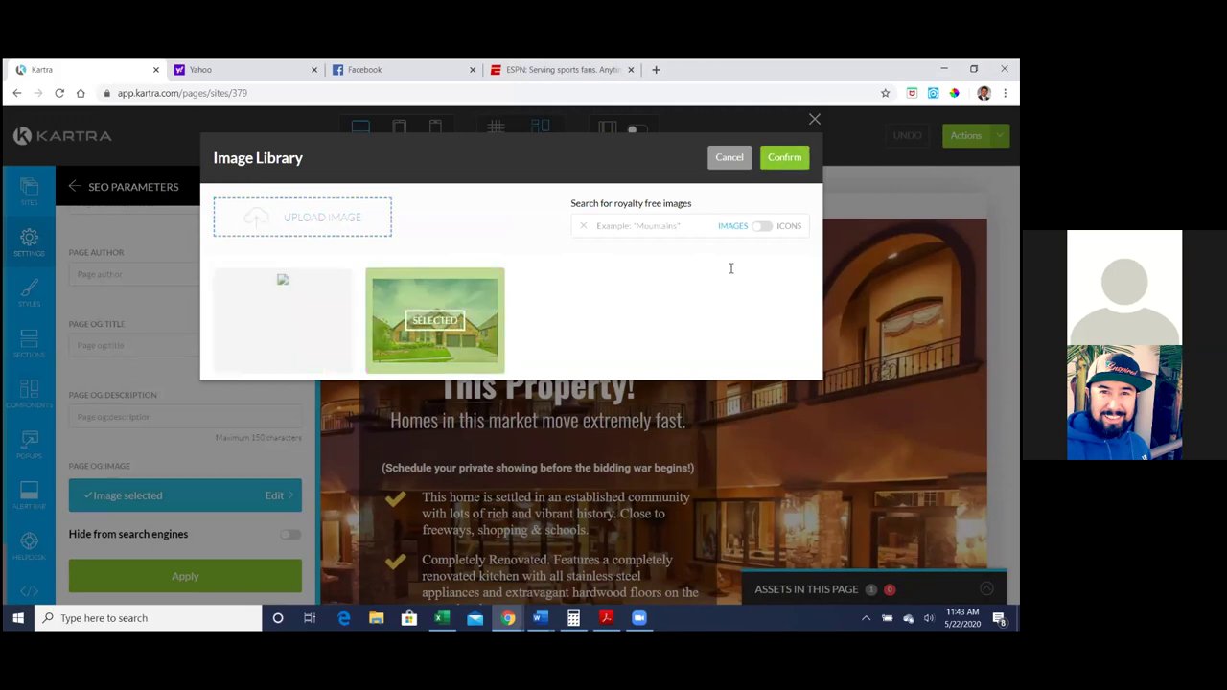
pyautogui.click(792, 156)
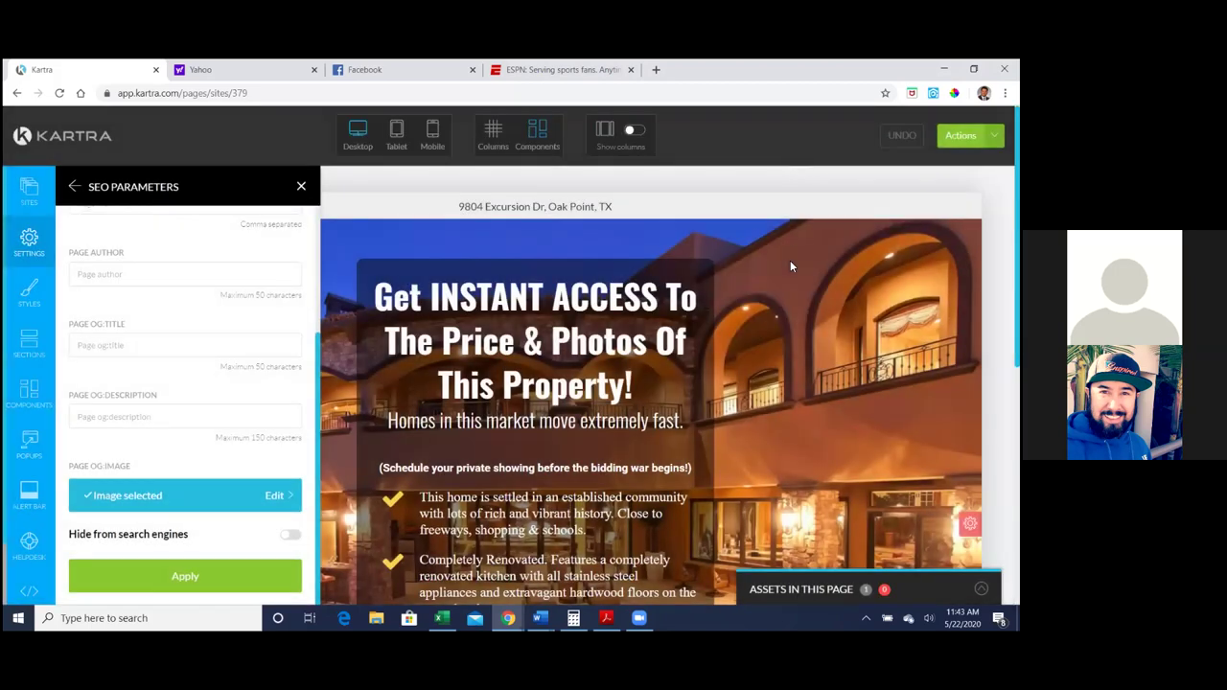
# Step: Enter the author's name as the Page Author in SEO Parameters and apply it
pyautogui.click(175, 576)
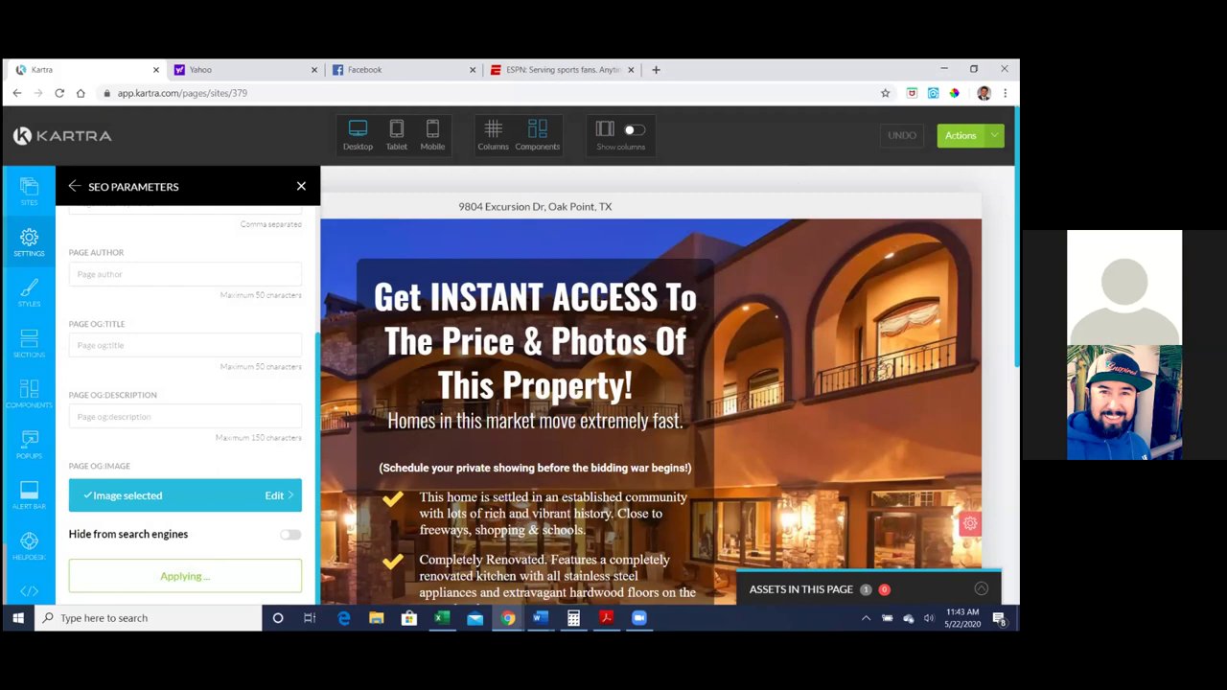
pyautogui.click(143, 272)
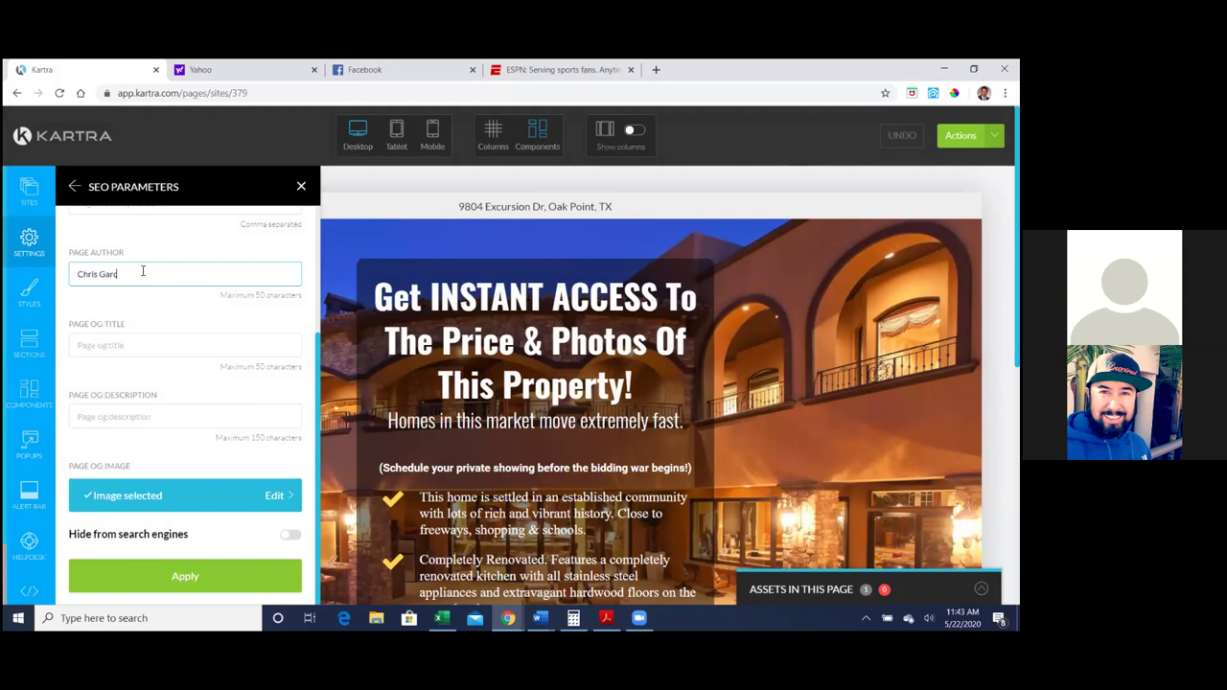
pyautogui.click(185, 577)
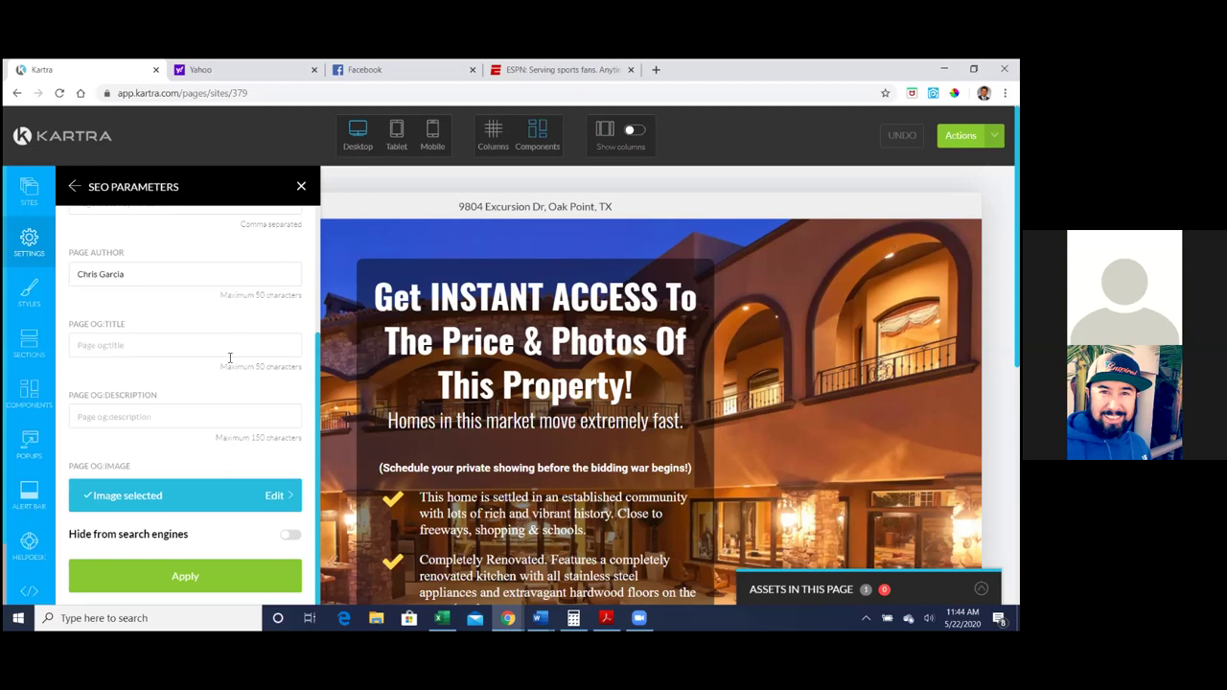
pyautogui.scroll(3, 231, 361)
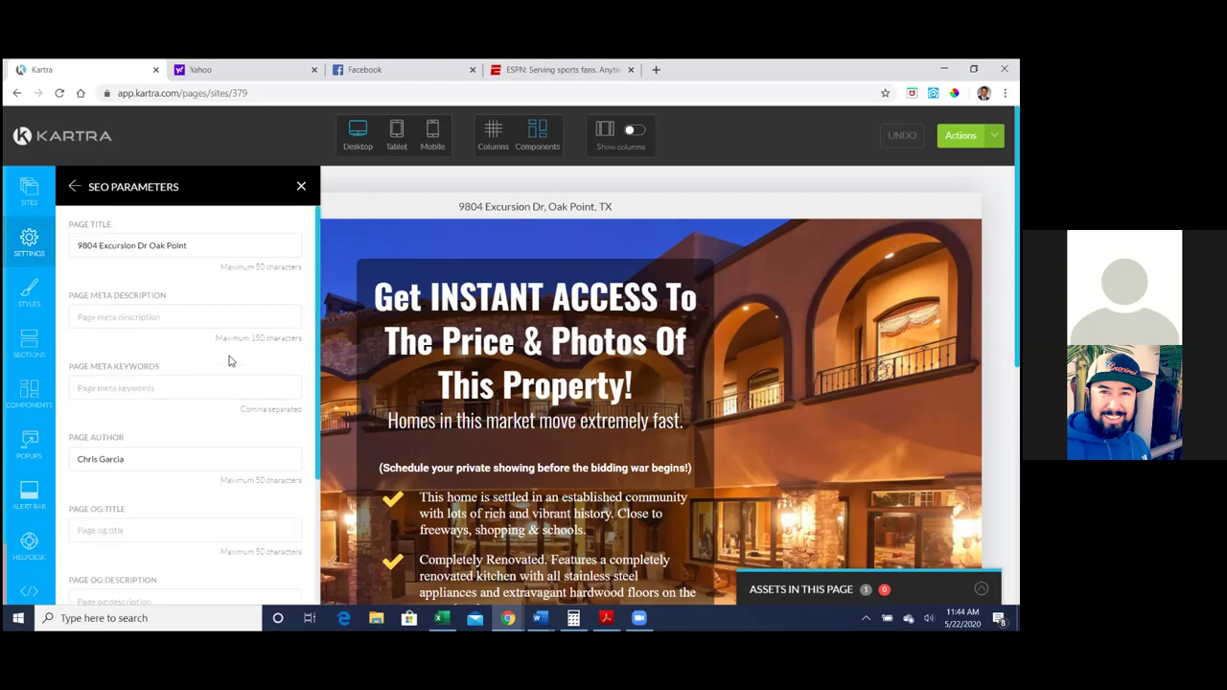
pyautogui.click(168, 318)
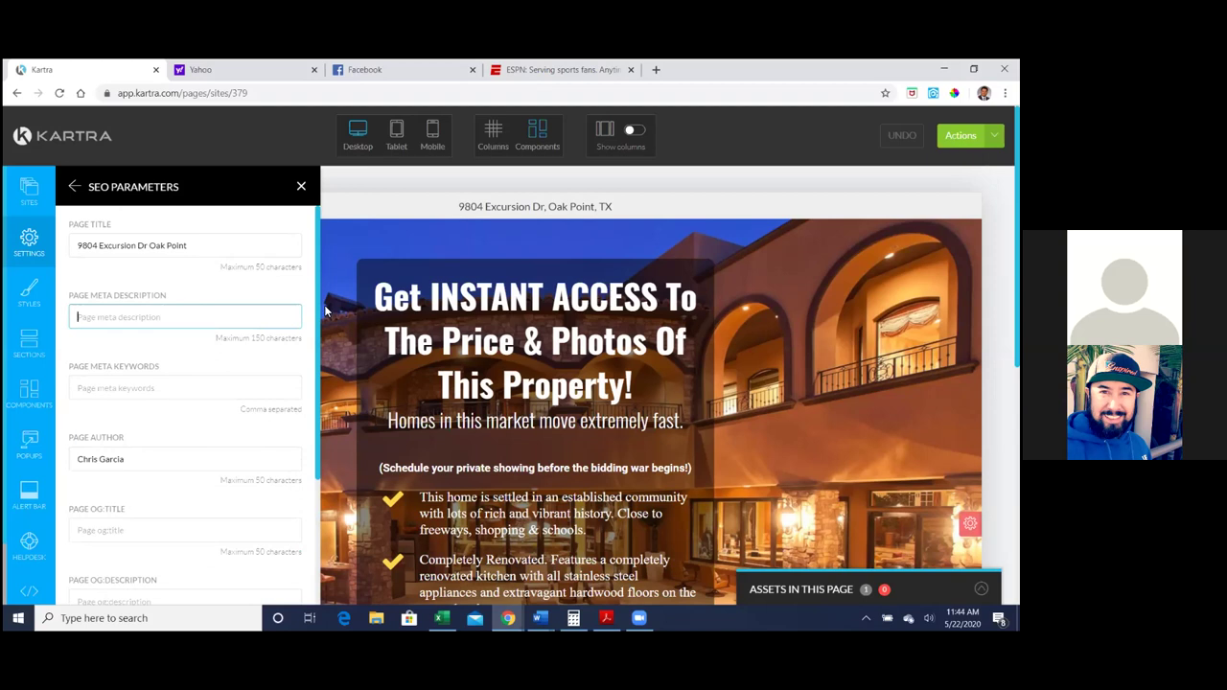
# Step: Swap the hero section's villa background for the front-exterior brick house photo and apply it
pyautogui.click(301, 187)
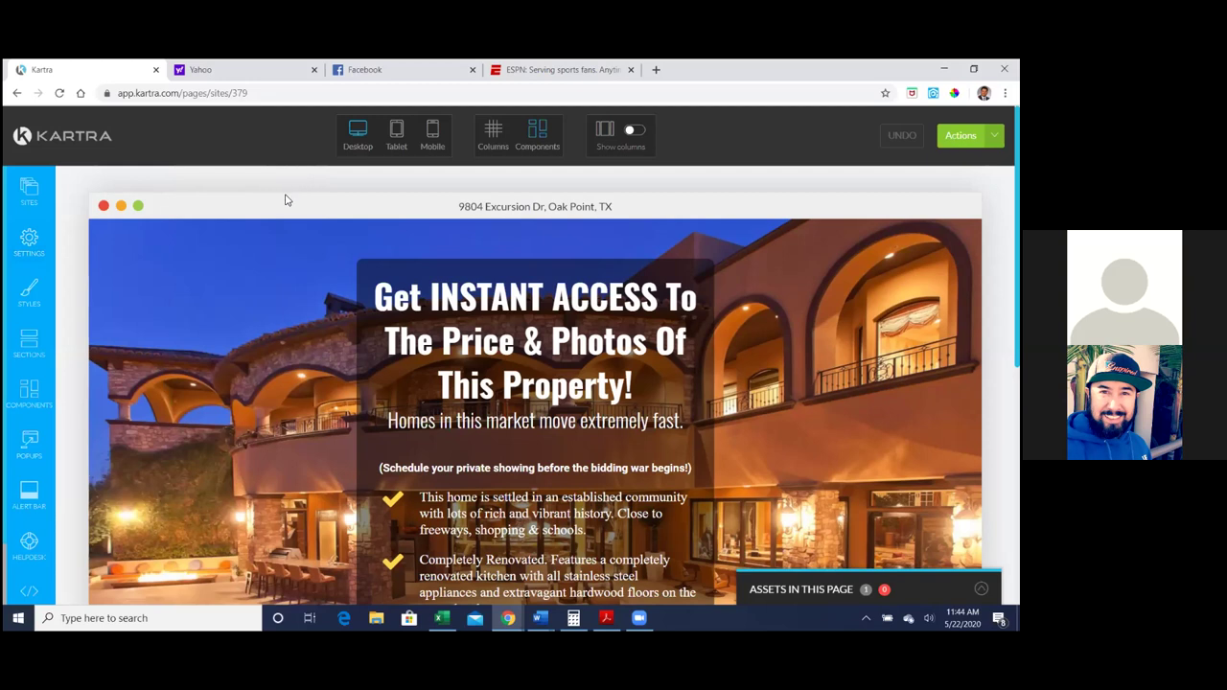
pyautogui.scroll(-1, 258, 260)
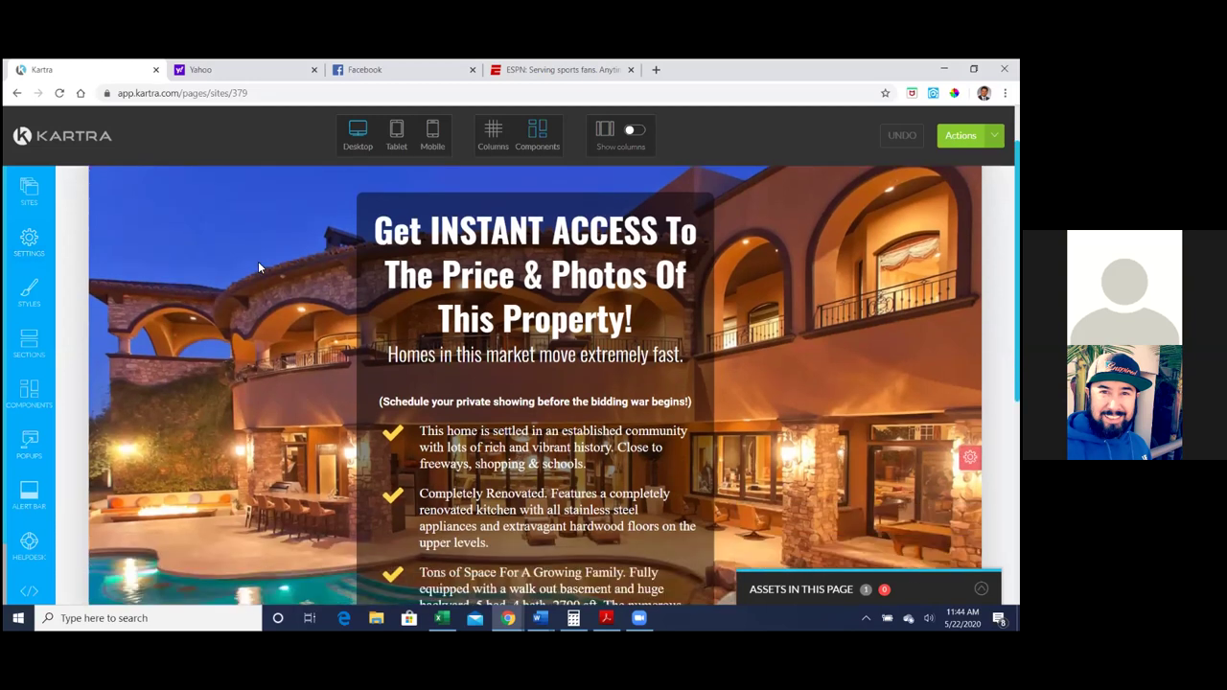
pyautogui.scroll(1, 257, 260)
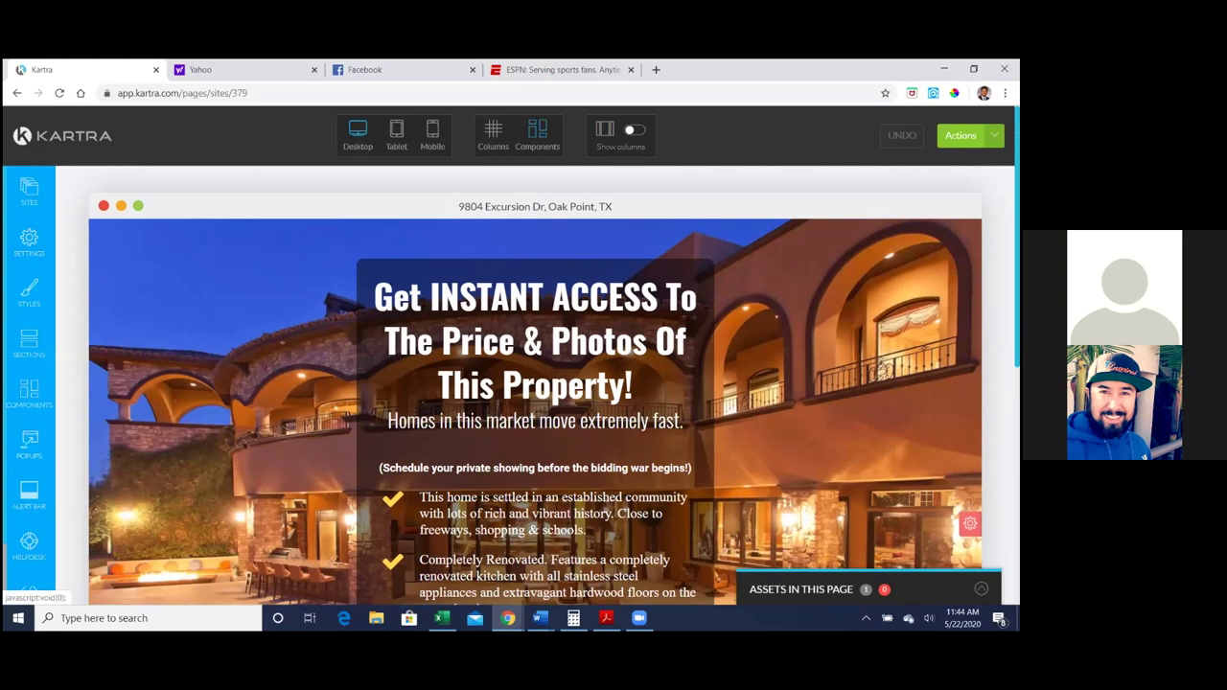
pyautogui.moveTo(967, 526)
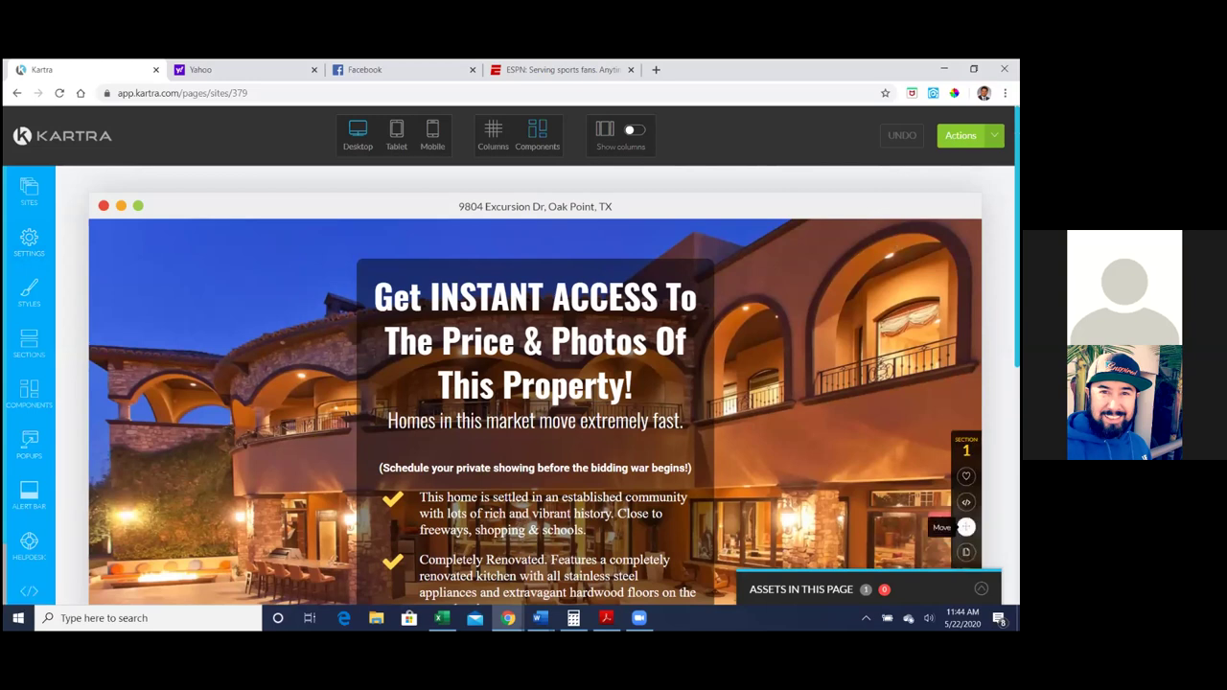
pyautogui.scroll(-1, 967, 527)
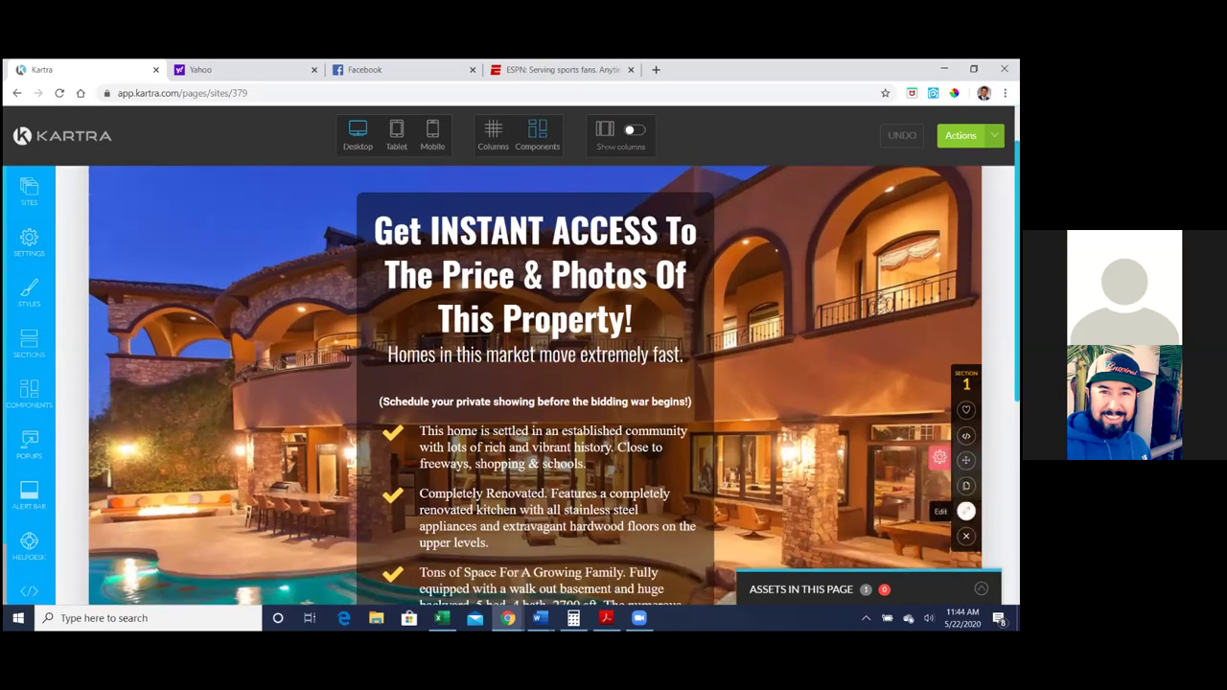
pyautogui.click(967, 511)
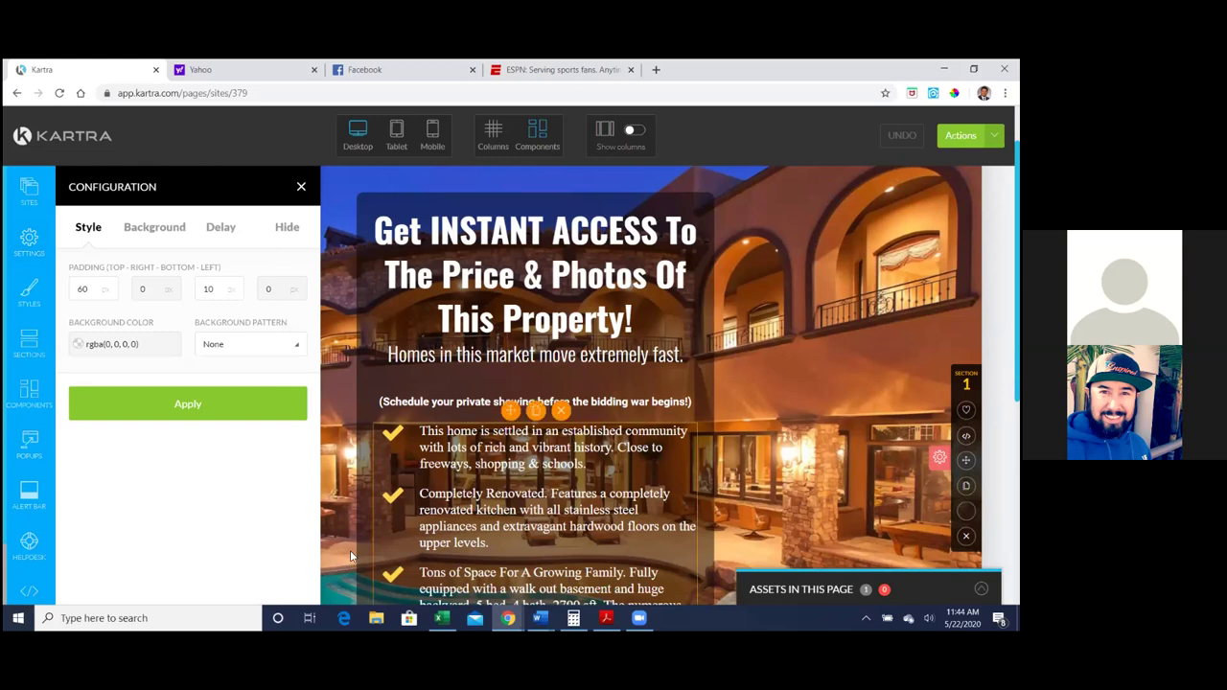
pyautogui.click(147, 230)
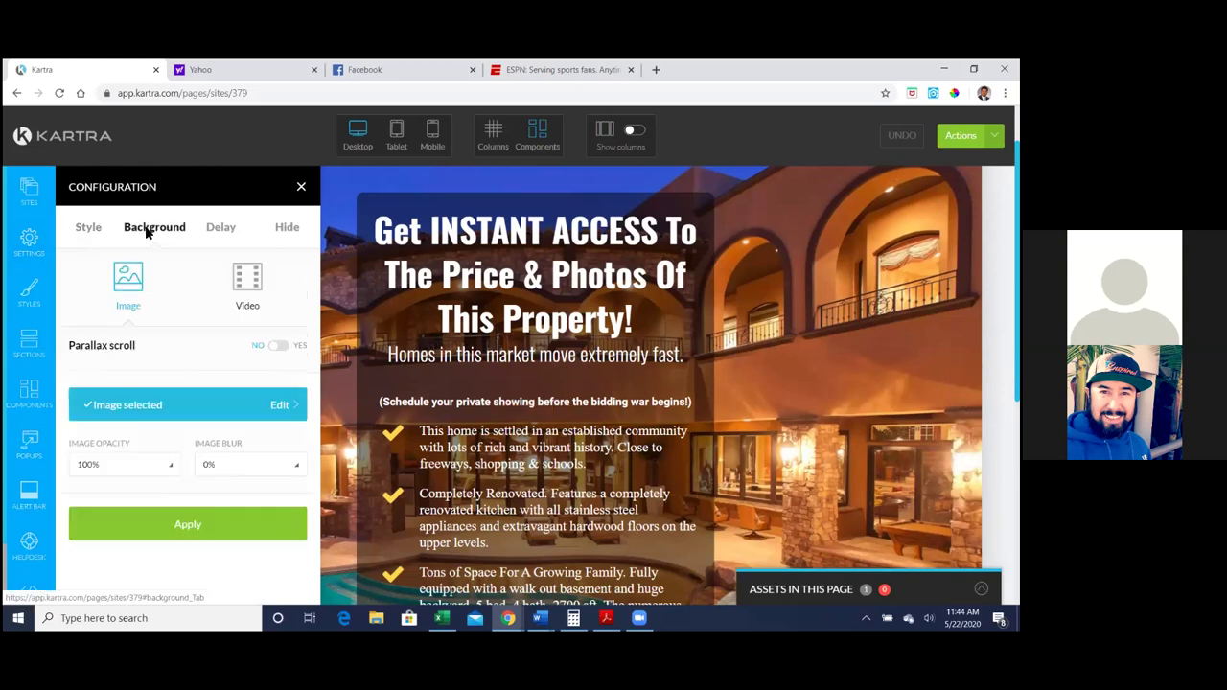
pyautogui.click(184, 403)
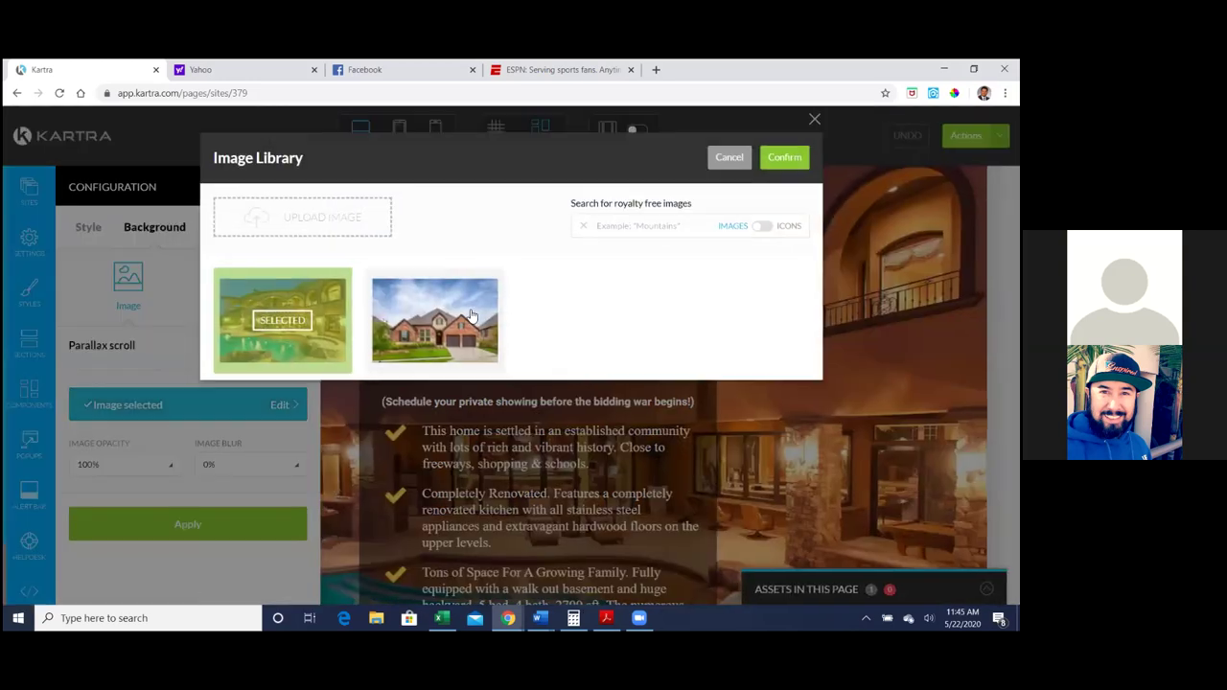
pyautogui.click(785, 160)
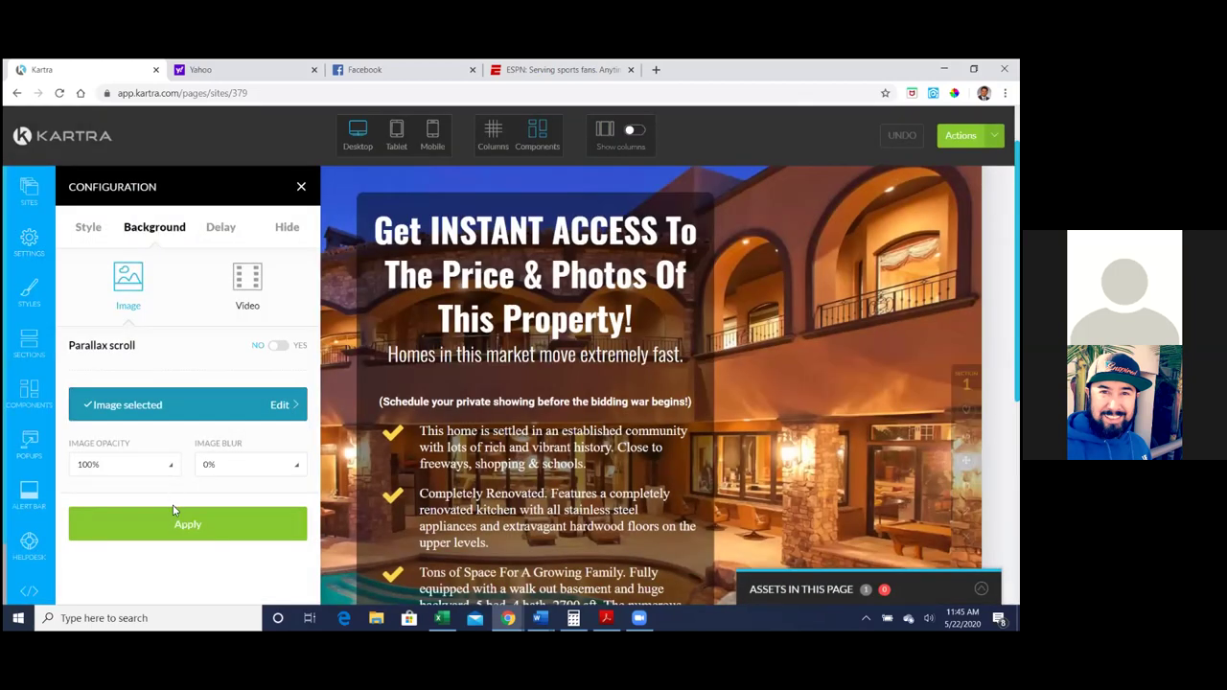
pyautogui.click(177, 520)
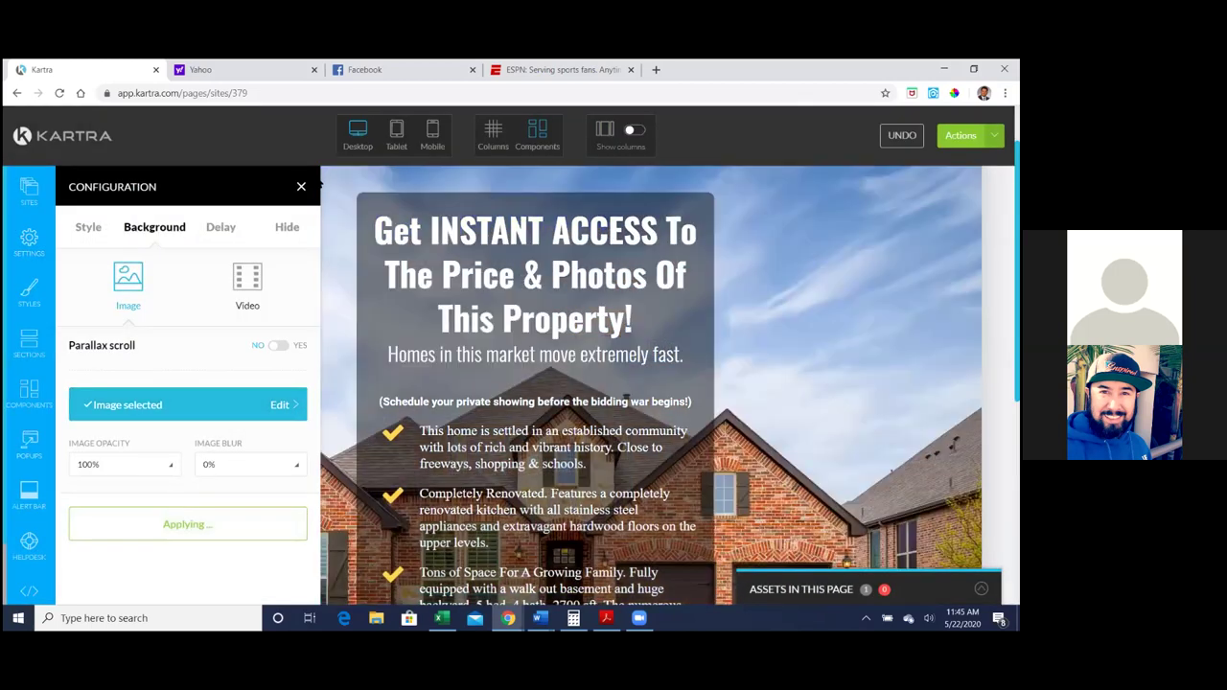
pyautogui.click(302, 186)
pyautogui.scroll(-2, 307, 187)
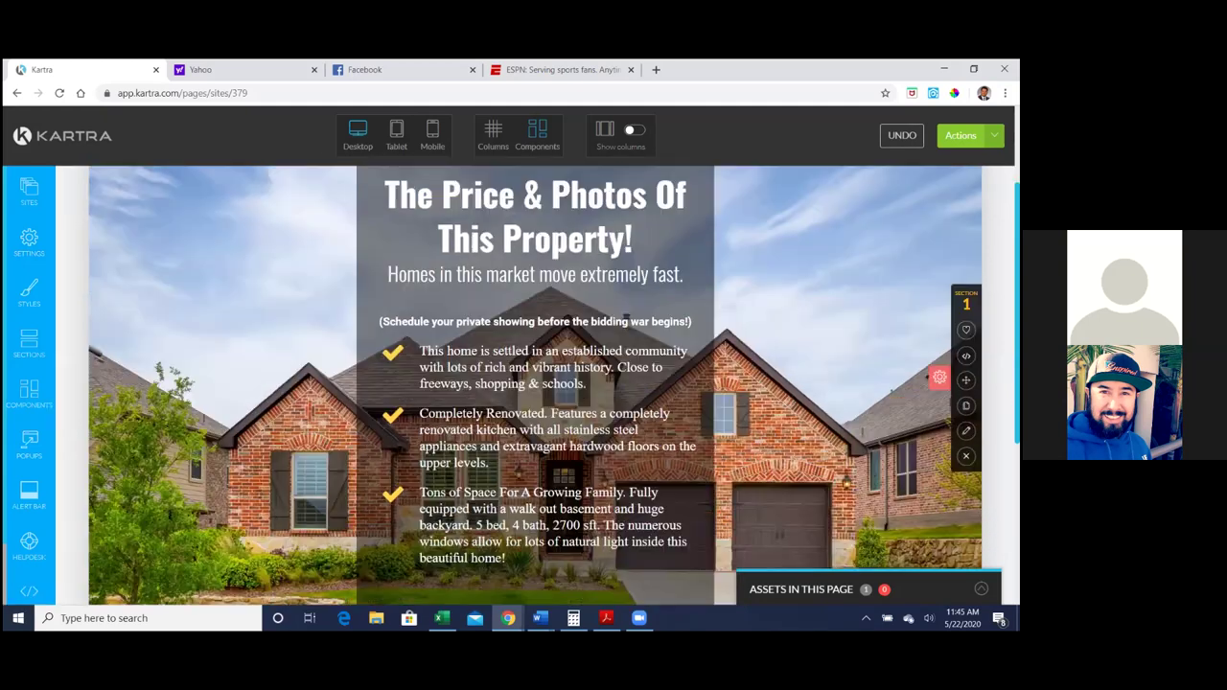
pyautogui.scroll(-2, 535, 383)
pyautogui.scroll(1, 535, 383)
pyautogui.scroll(1, 535, 383)
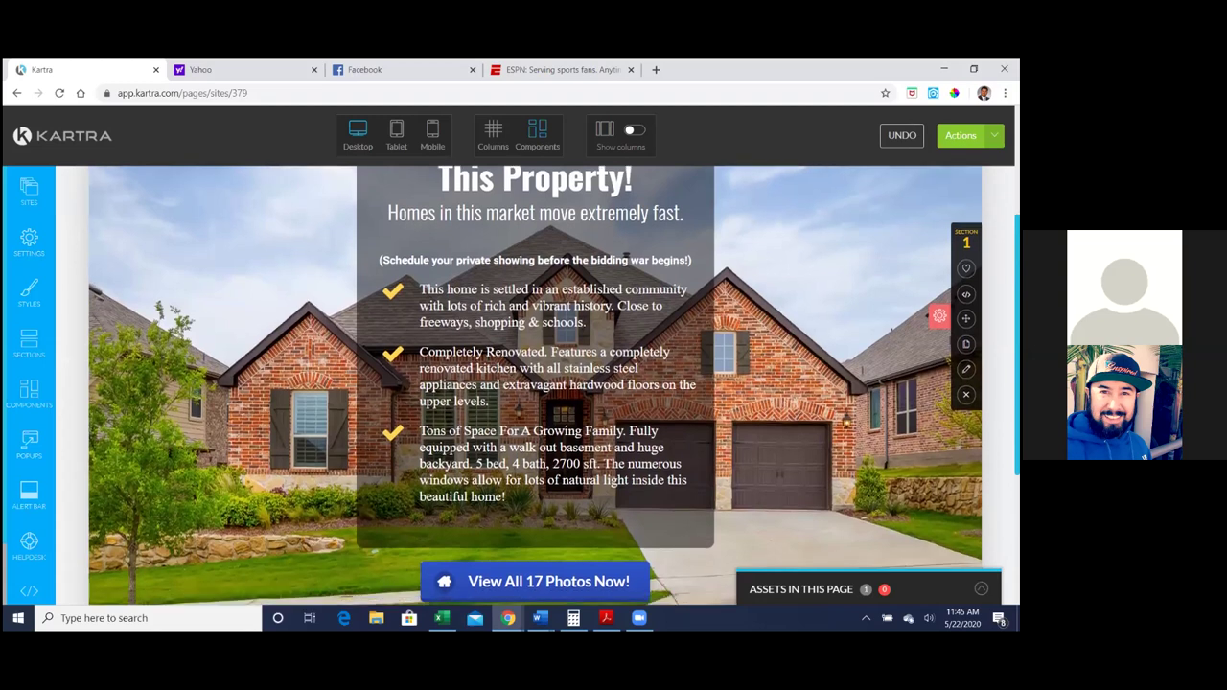
pyautogui.scroll(-1, 534, 383)
# Step: Preview the hero section in the phone layout
pyautogui.scroll(2, 535, 384)
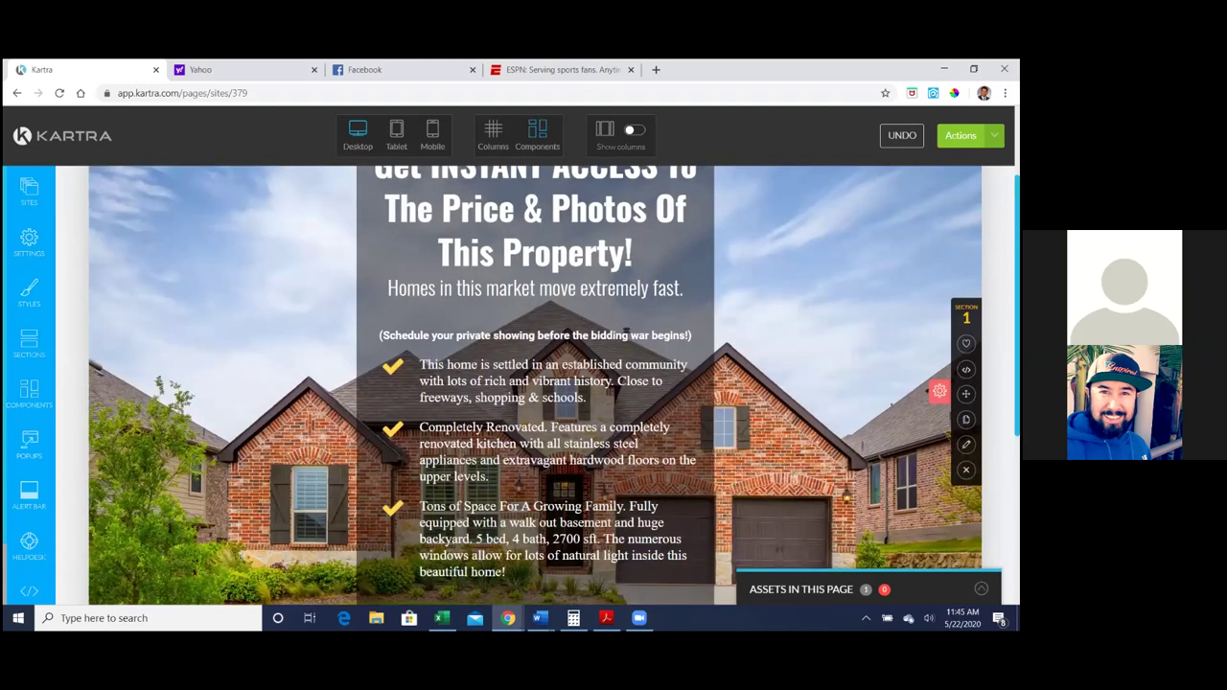
pyautogui.scroll(2, 535, 384)
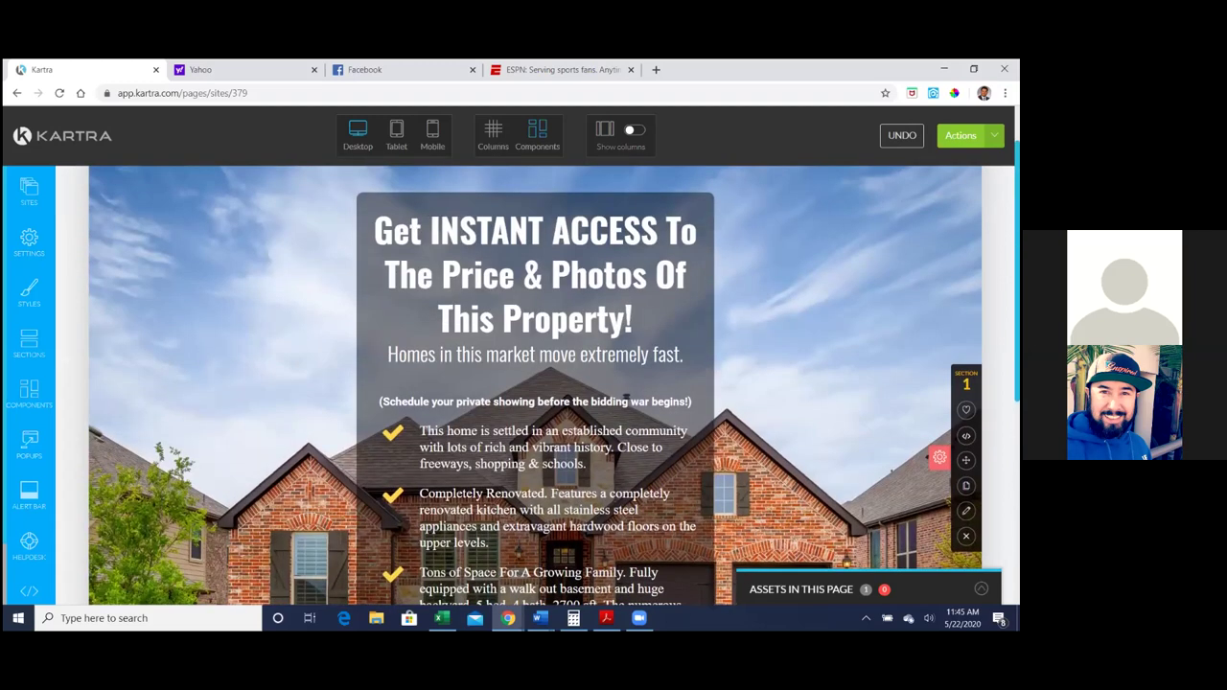
pyautogui.scroll(-1, 535, 384)
pyautogui.scroll(1, 535, 384)
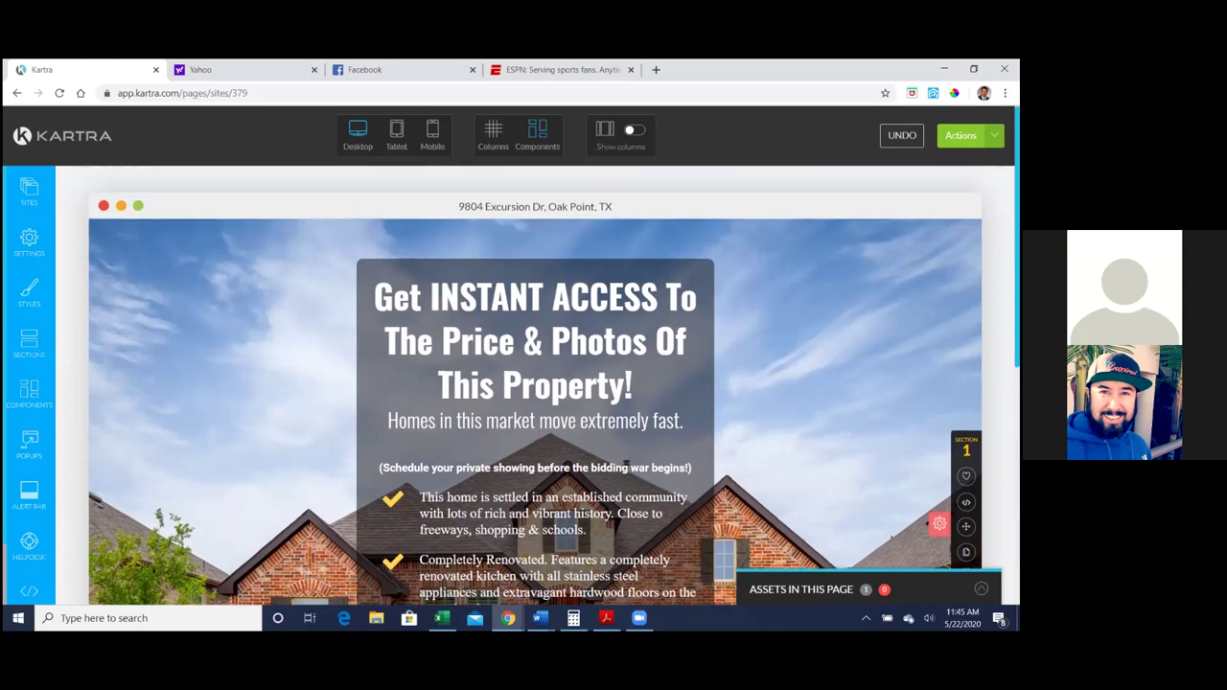
pyautogui.scroll(-1, 535, 384)
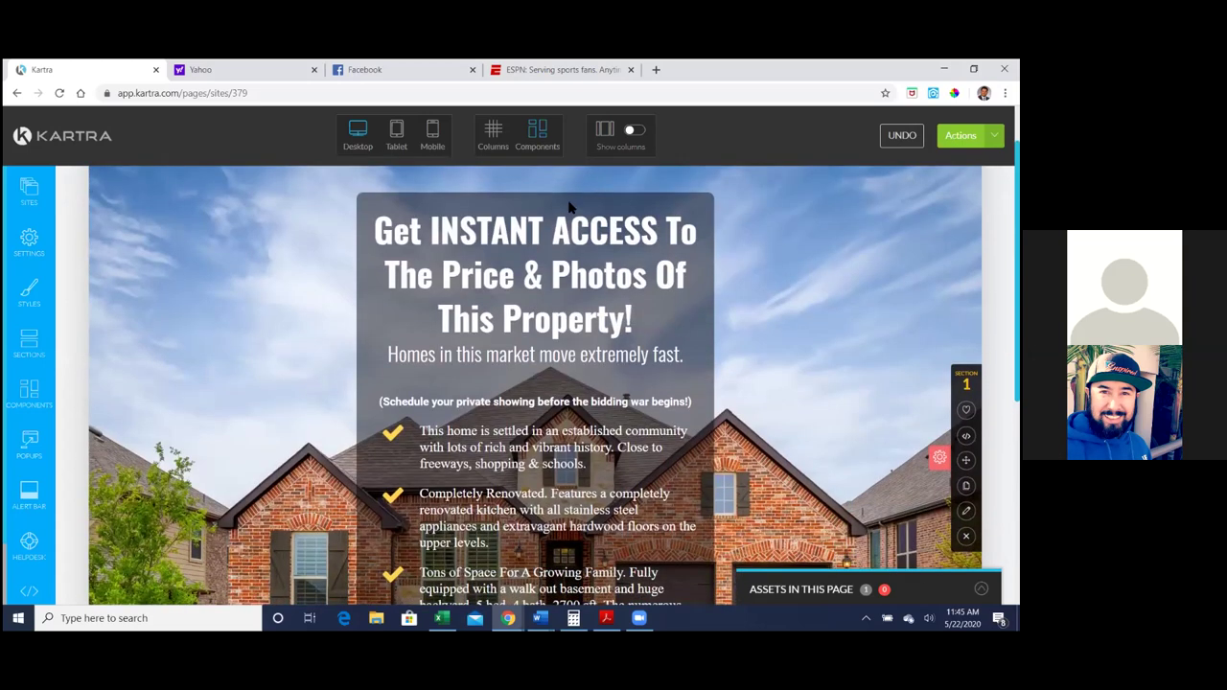
pyautogui.click(432, 139)
pyautogui.scroll(-2, 801, 278)
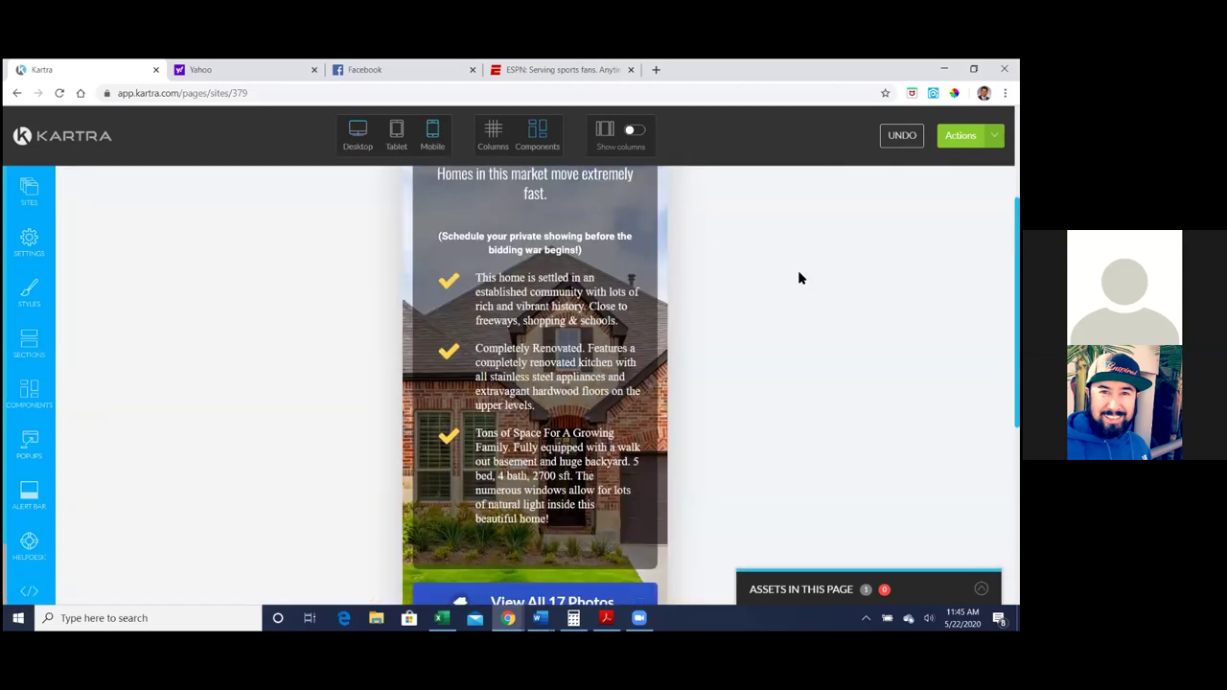
pyautogui.scroll(3, 800, 278)
# Step: Preview it in the tablet layout, then open the first section's configuration in desktop view
pyautogui.click(396, 134)
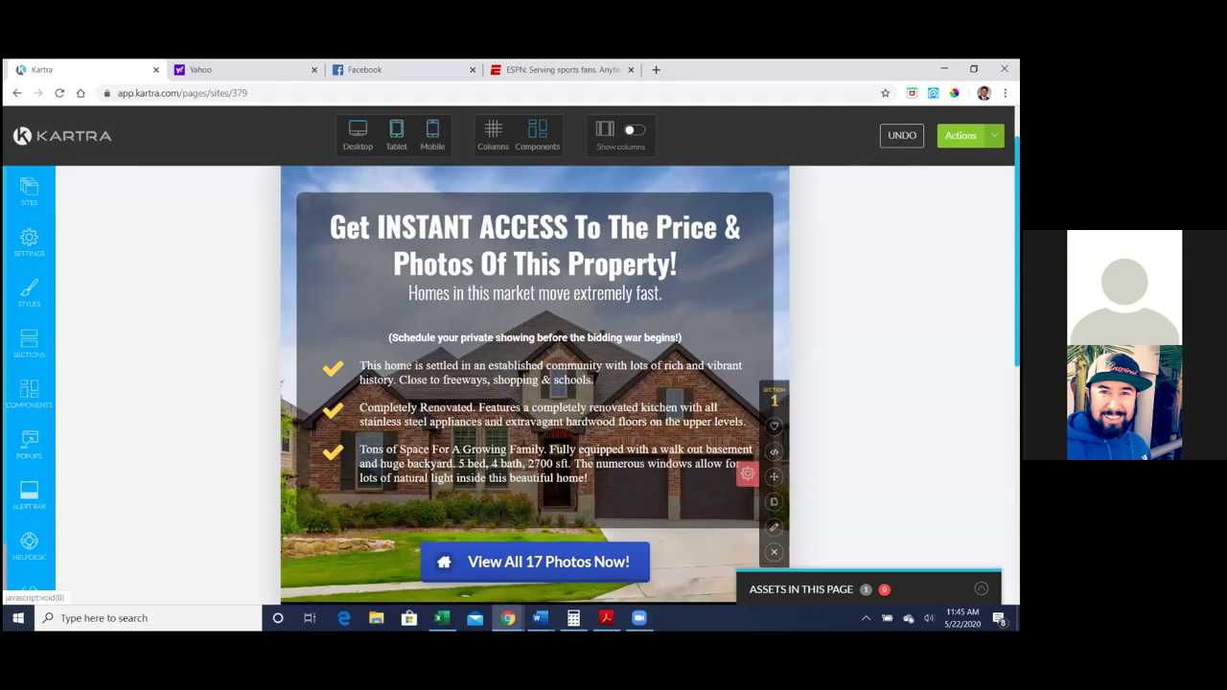
pyautogui.scroll(-1, 535, 383)
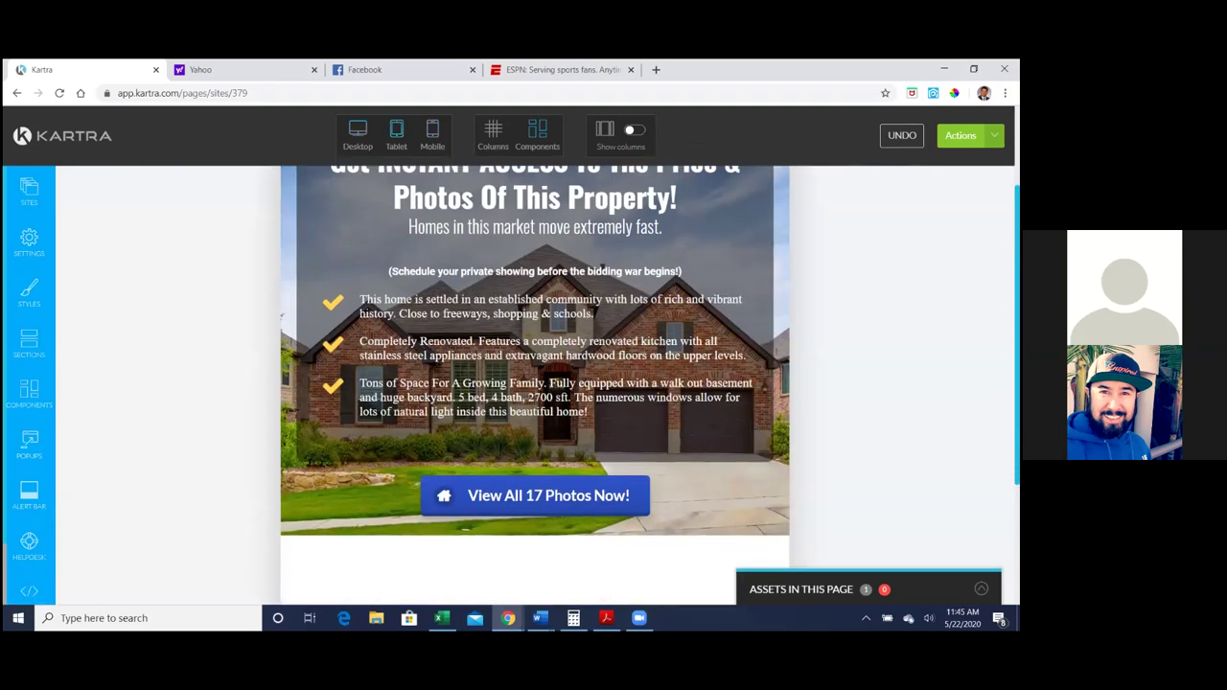
pyautogui.scroll(1, 767, 383)
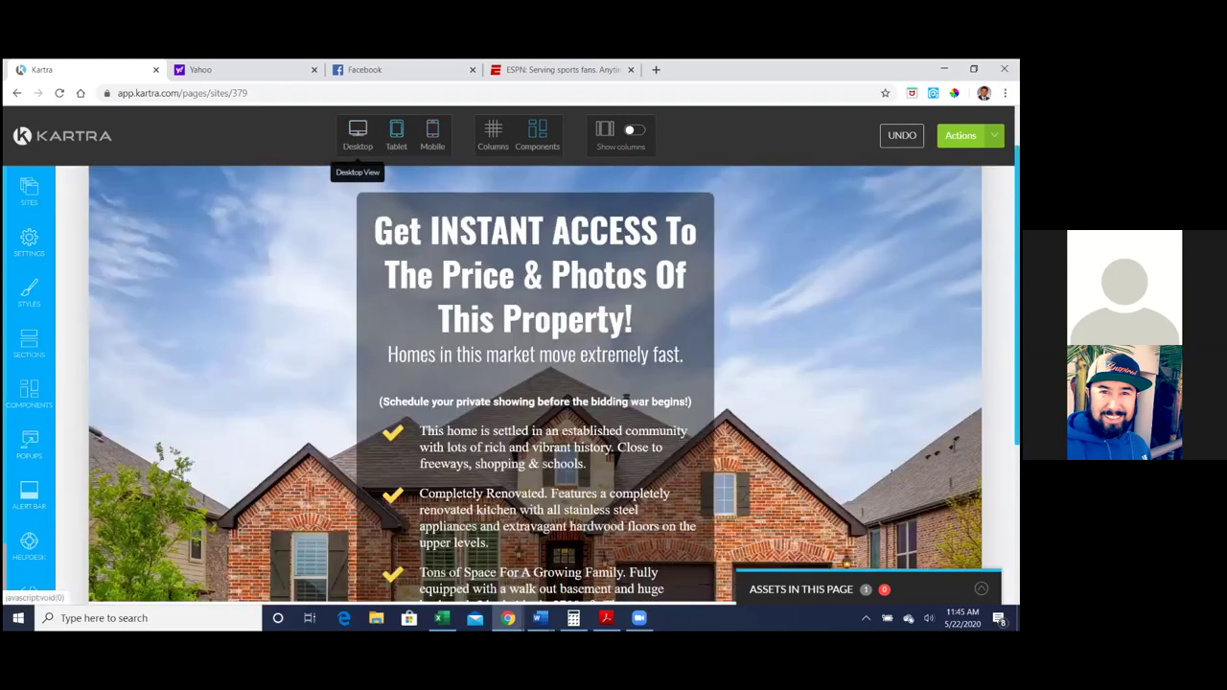
pyautogui.scroll(-1, 796, 287)
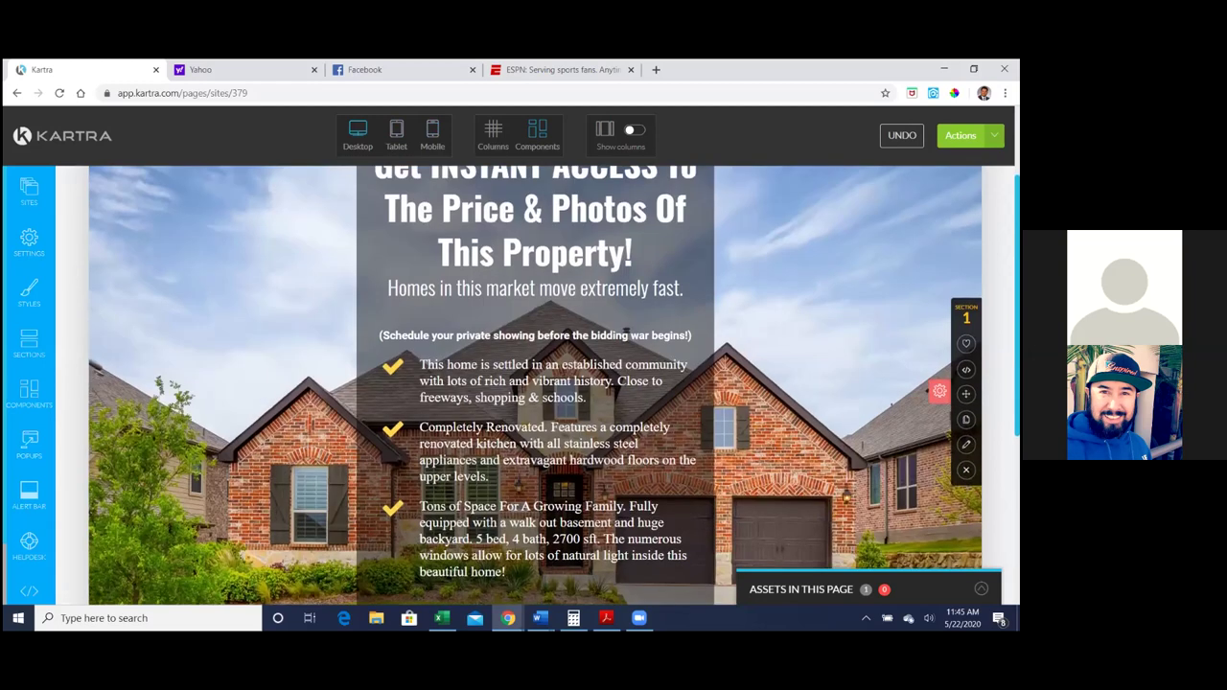
pyautogui.click(966, 444)
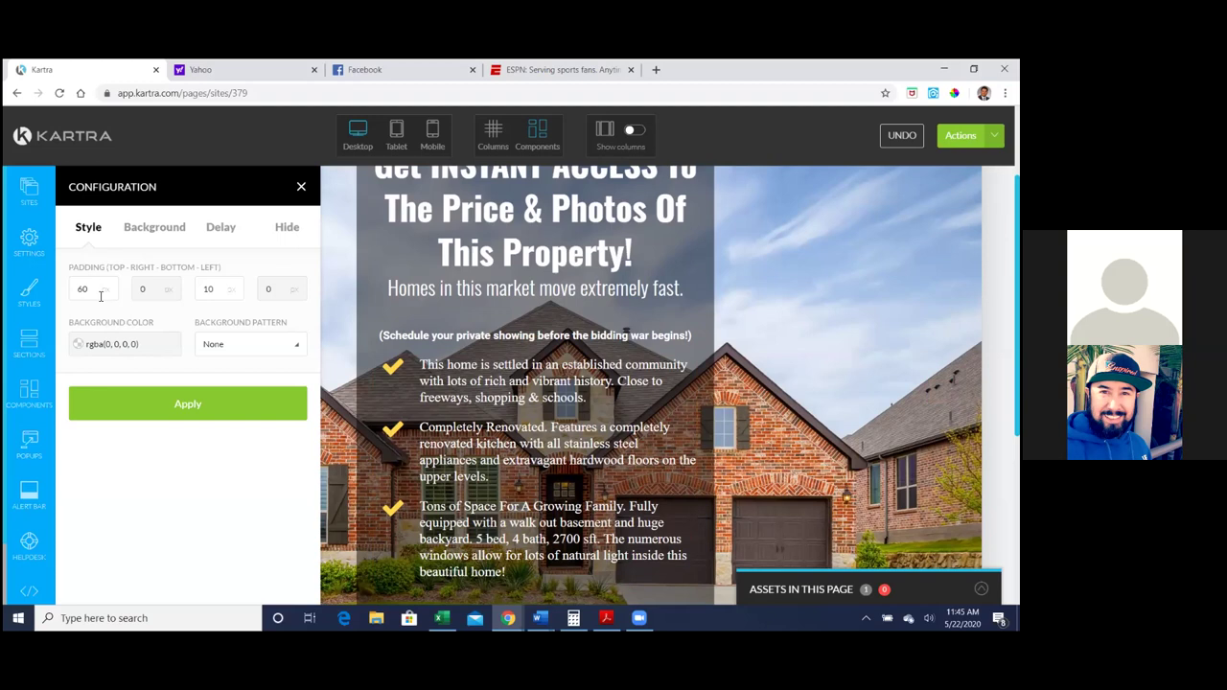
# Step: Change the hero section's top padding from 60 to 0, apply it, and close the settings
pyautogui.moveTo(94, 289); pyautogui.dragTo(75, 288)
pyautogui.write('0')
pyautogui.click(180, 500)
pyautogui.click(186, 410)
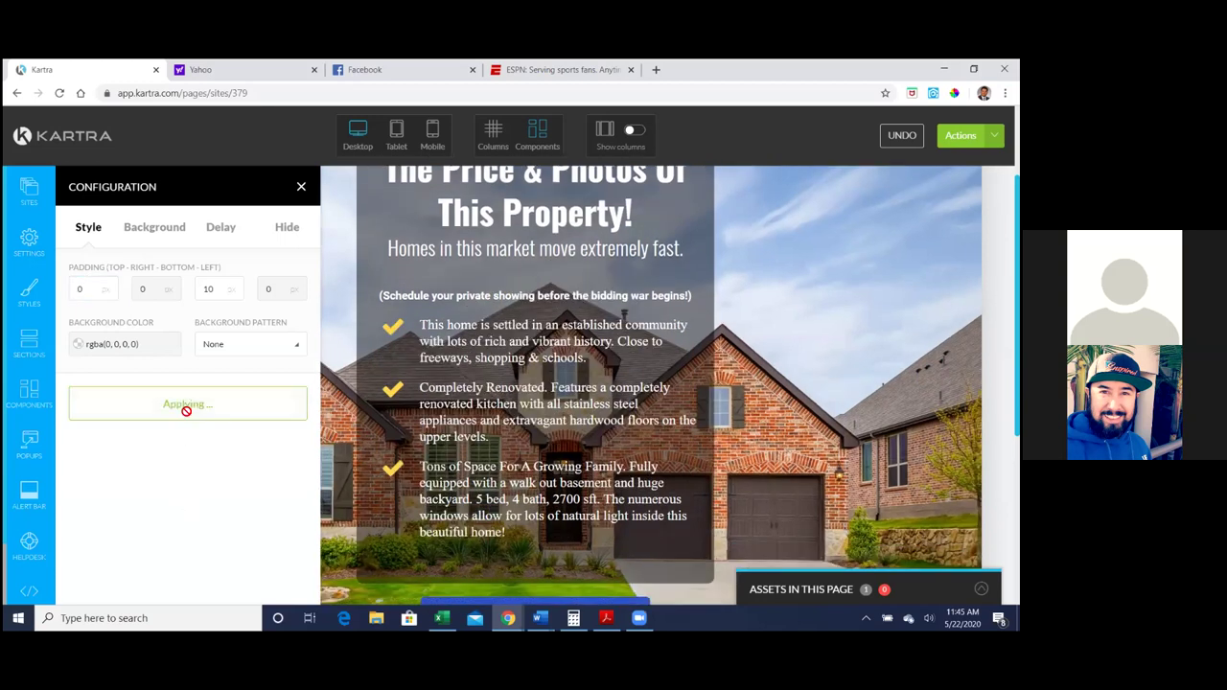
pyautogui.click(302, 188)
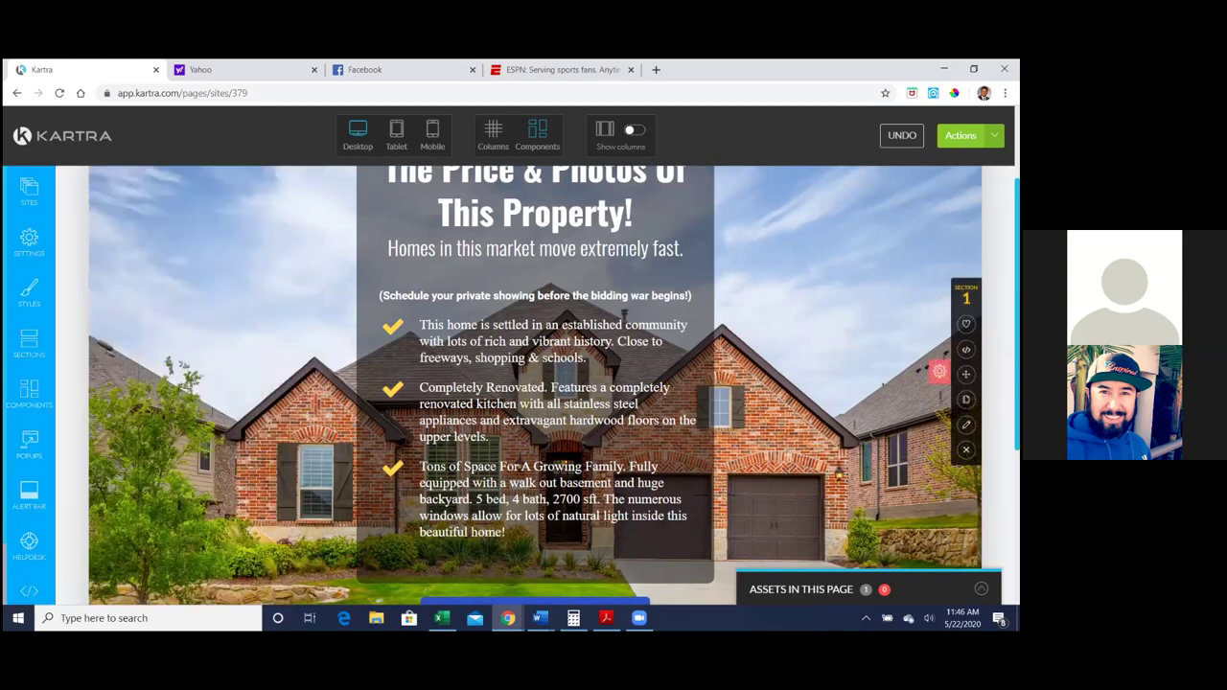
pyautogui.scroll(-1, 535, 386)
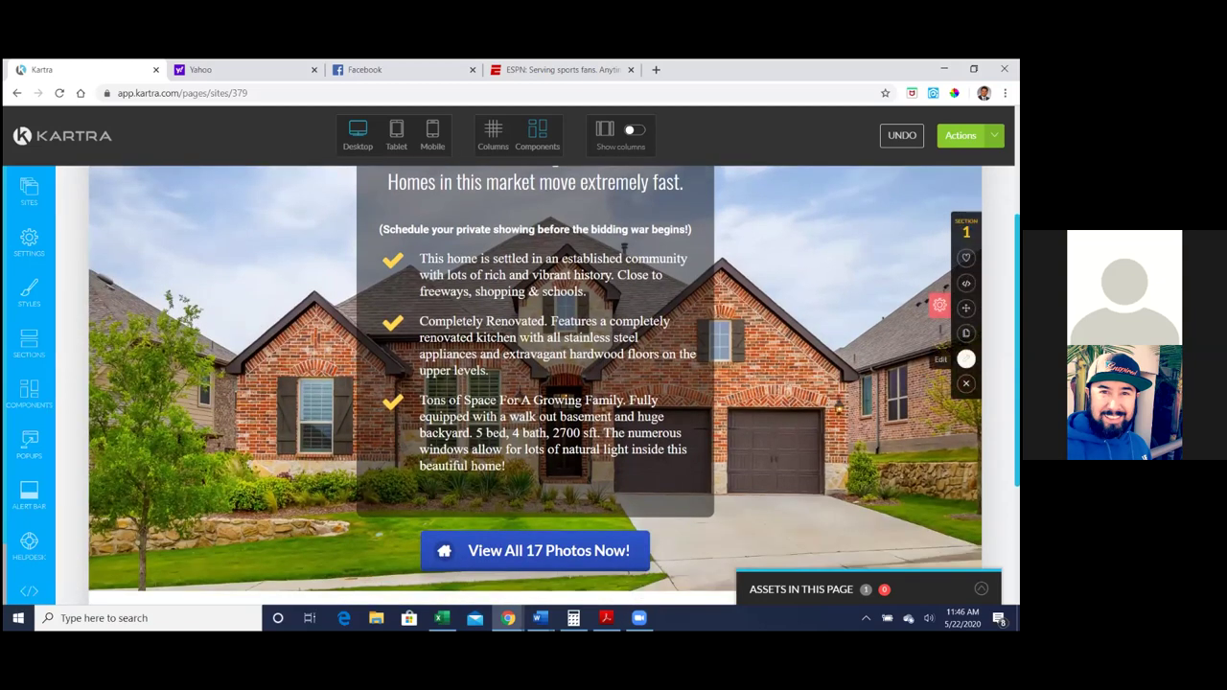
# Step: Reopen the section configuration, re-enter a top padding of 0, and apply it again
pyautogui.click(965, 357)
pyautogui.click(86, 289)
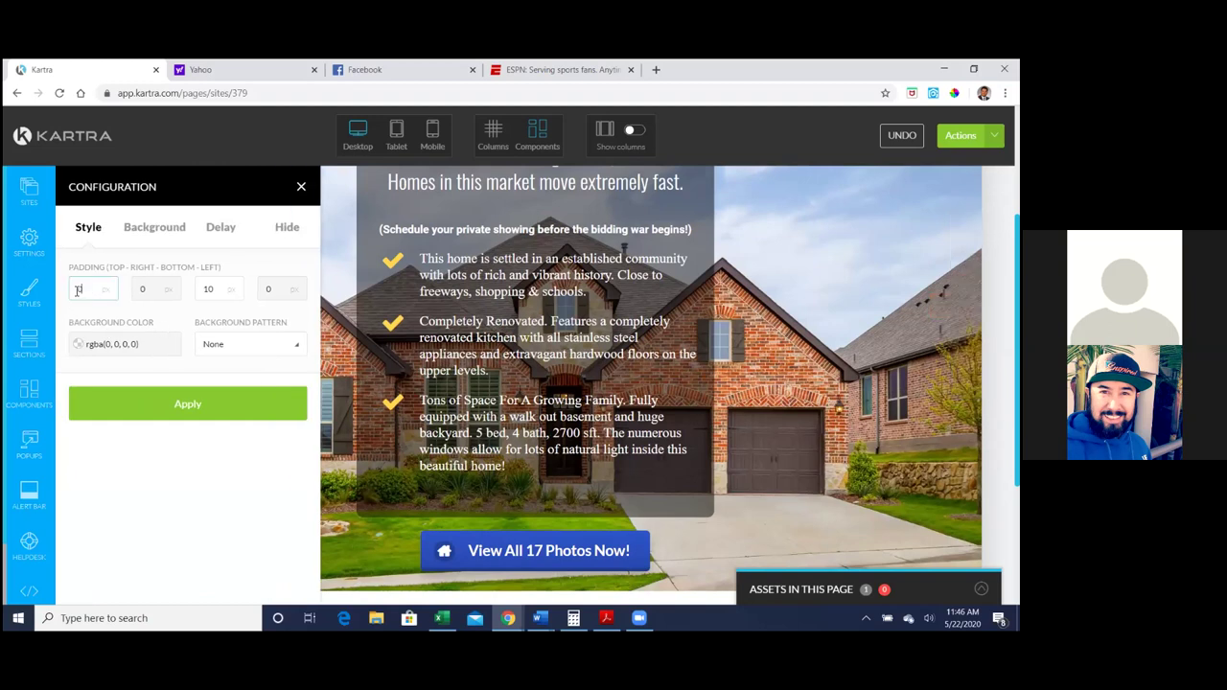
pyautogui.press('BackSpace')
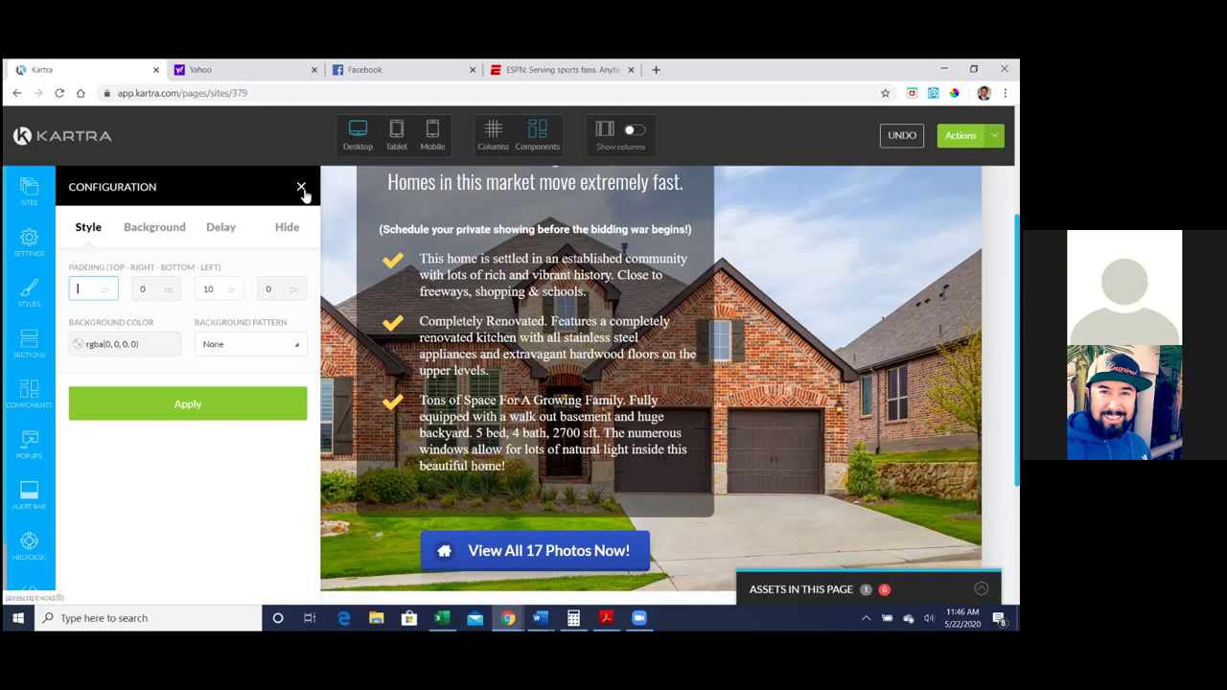
pyautogui.write('0')
pyautogui.click(184, 409)
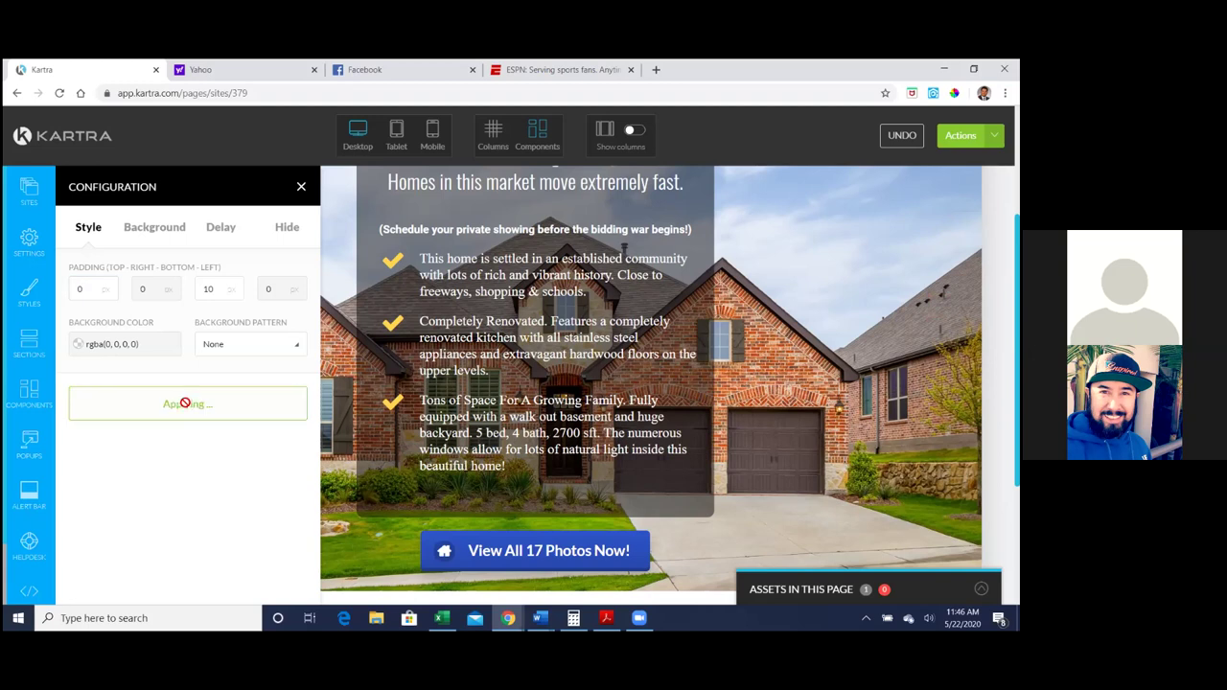
pyautogui.click(301, 187)
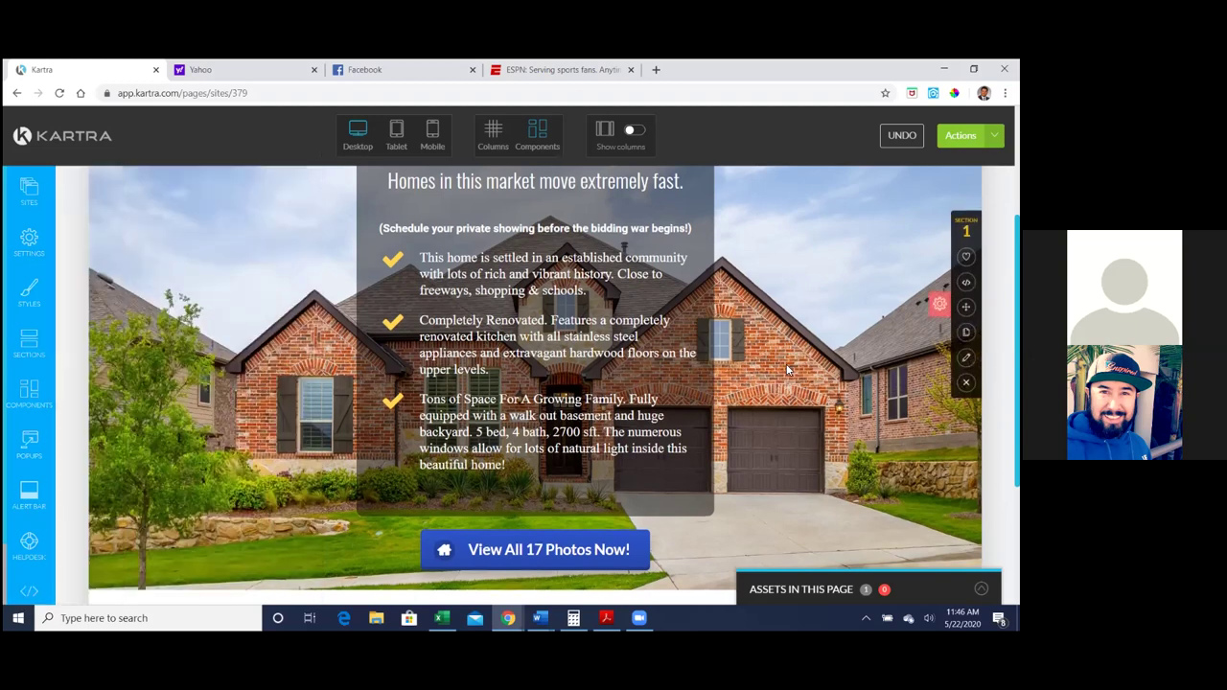
pyautogui.scroll(-1, 787, 364)
pyautogui.scroll(3, 786, 364)
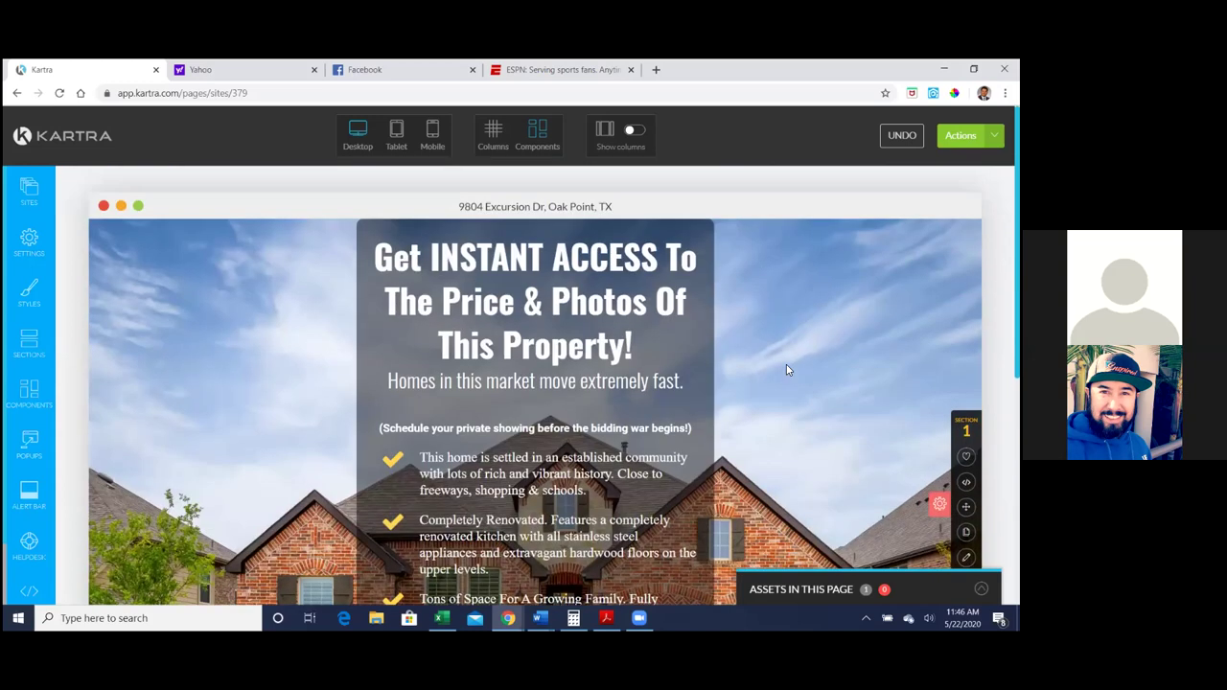
pyautogui.scroll(-2, 786, 369)
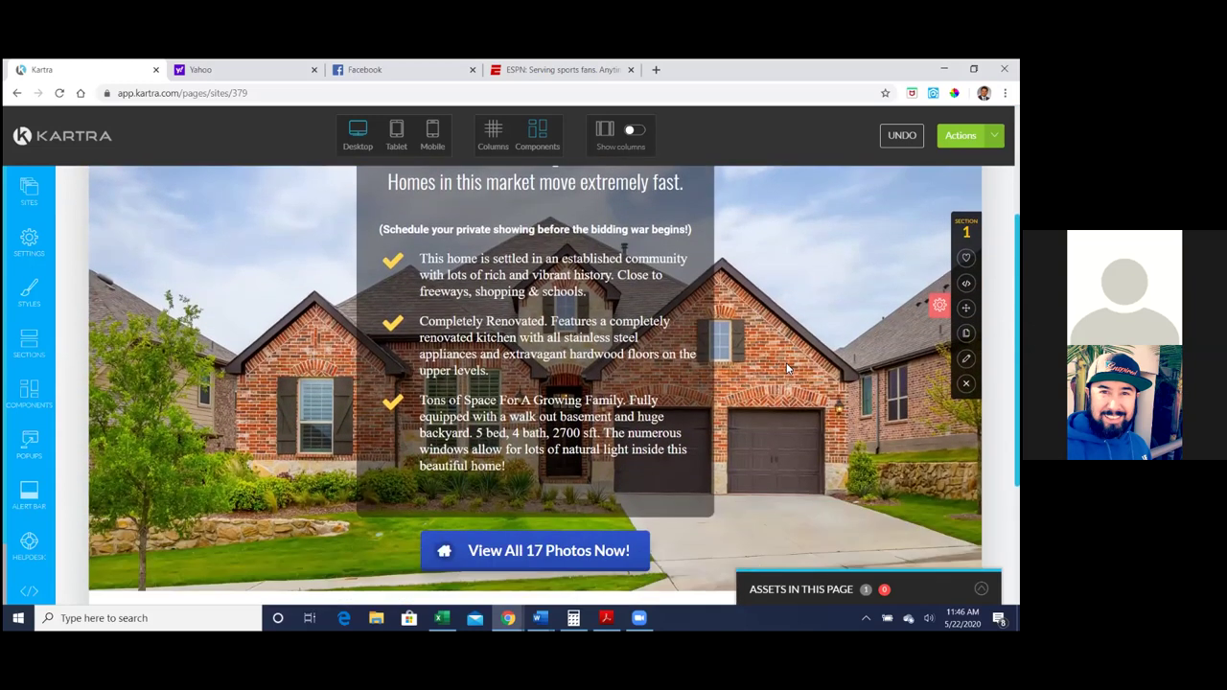
pyautogui.scroll(1, 787, 369)
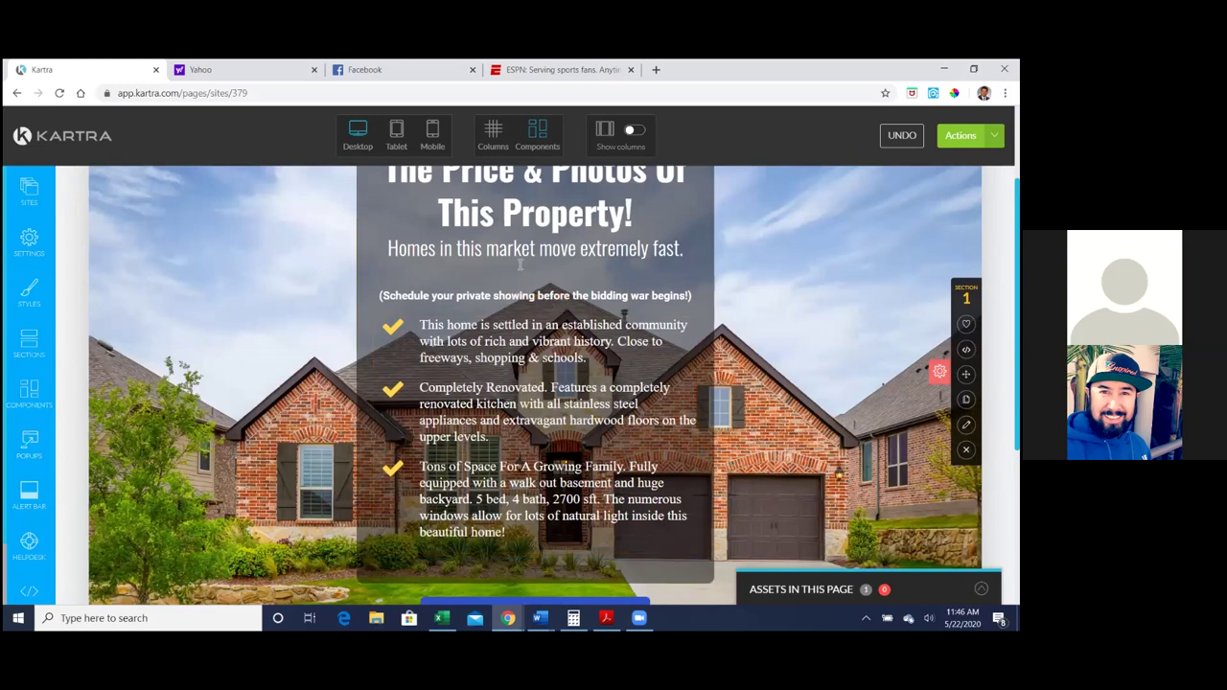
pyautogui.scroll(1, 529, 245)
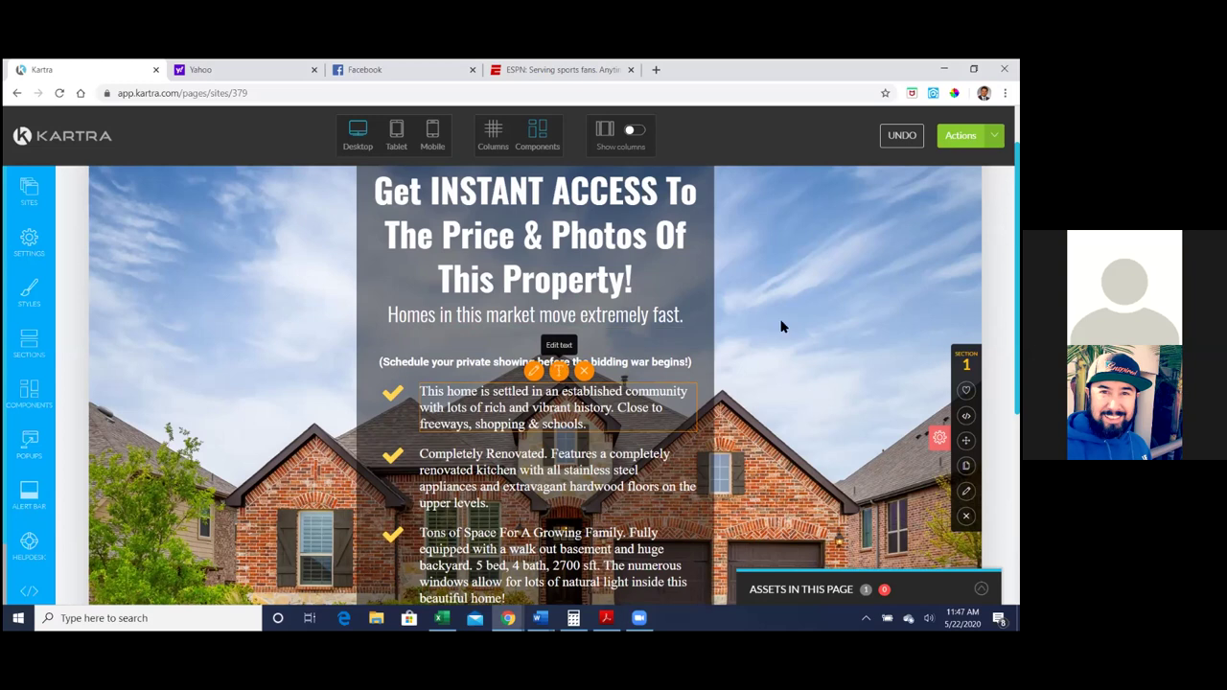
pyautogui.scroll(-2, 791, 336)
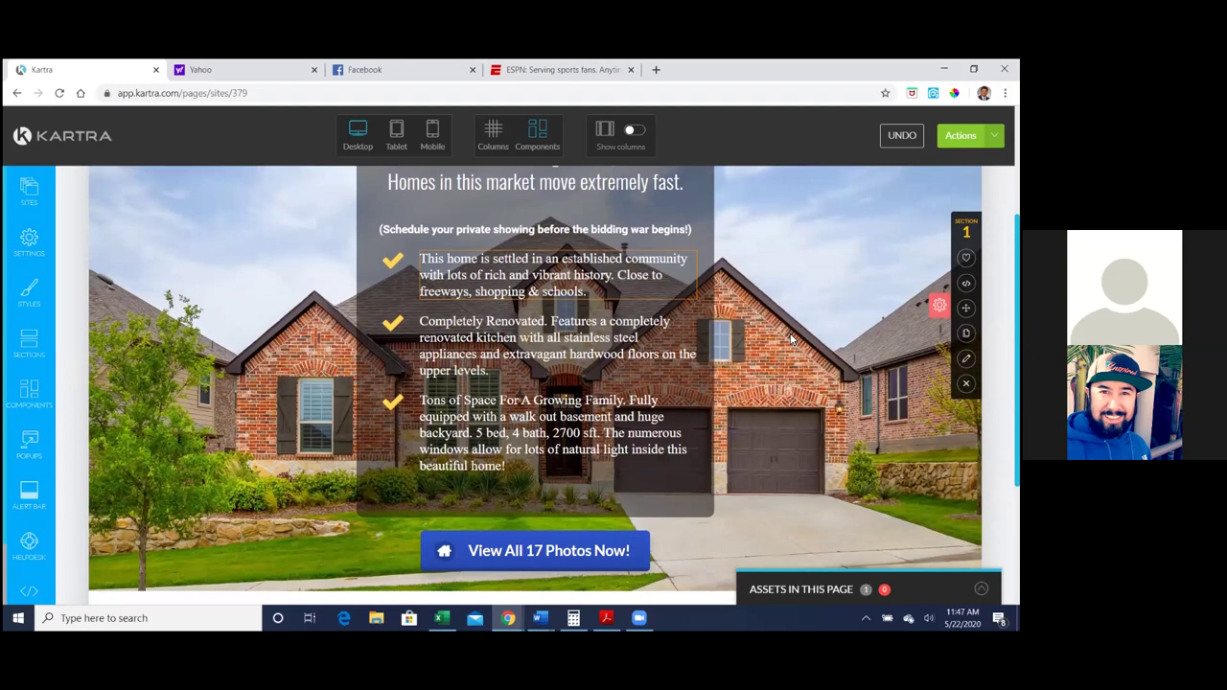
pyautogui.scroll(-1, 792, 336)
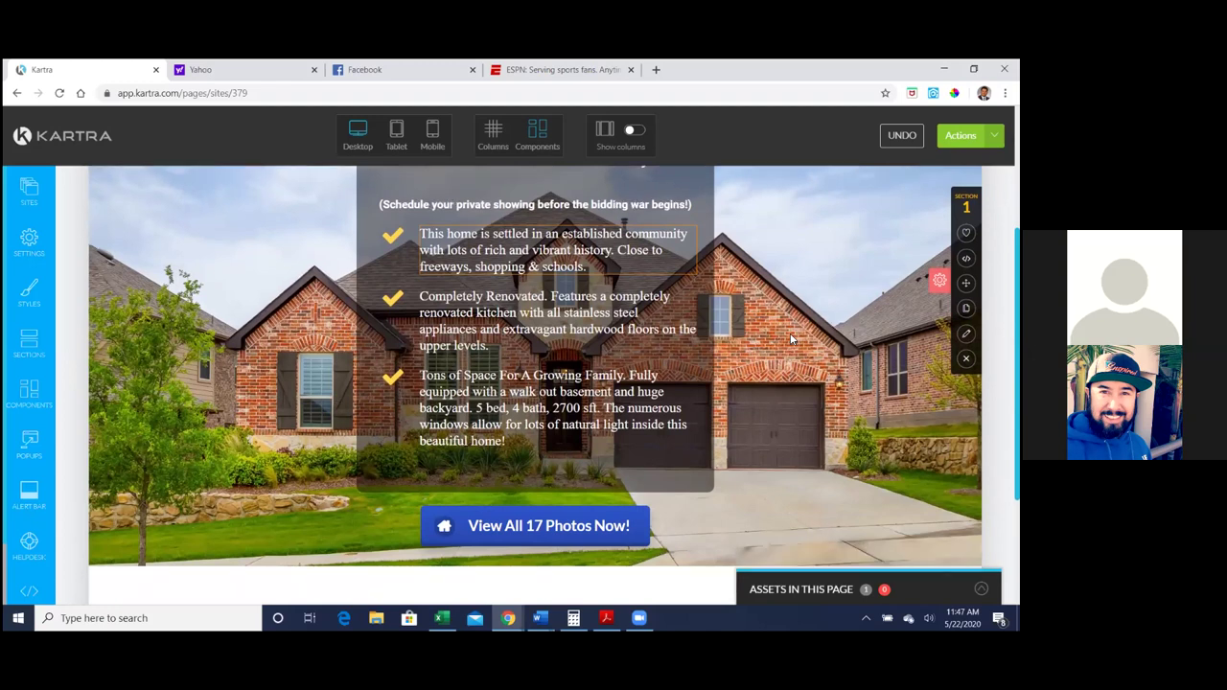
pyautogui.scroll(1, 792, 337)
pyautogui.scroll(-1, 792, 338)
pyautogui.scroll(1, 799, 368)
pyautogui.scroll(2, 798, 368)
pyautogui.scroll(-1, 801, 374)
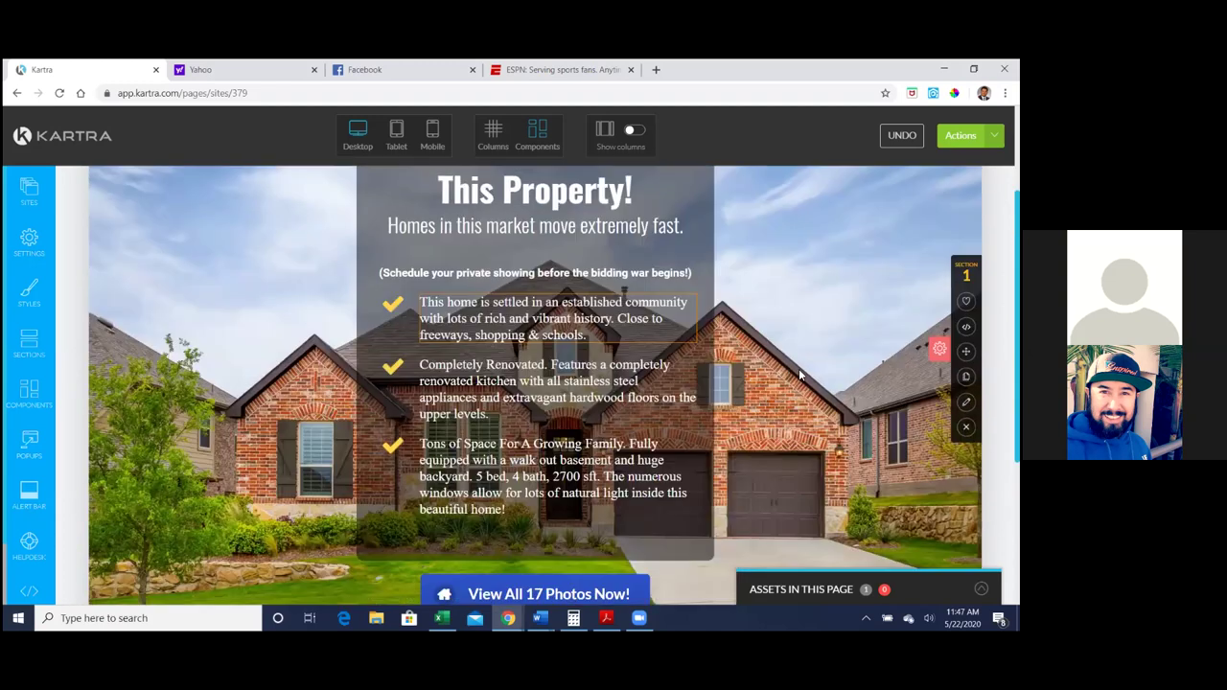
pyautogui.scroll(2, 801, 374)
pyautogui.scroll(-1, 801, 375)
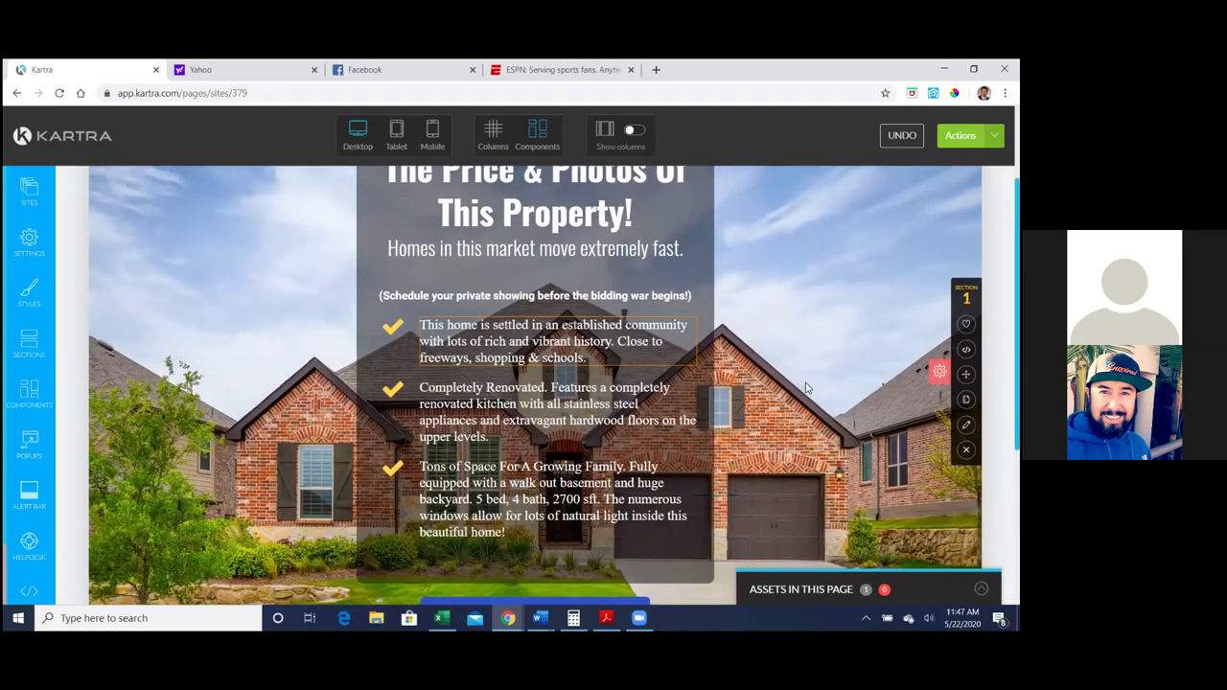
pyautogui.scroll(-1, 805, 387)
pyautogui.scroll(1, 784, 393)
pyautogui.scroll(-3, 782, 388)
pyautogui.scroll(1, 782, 388)
pyautogui.scroll(3, 782, 389)
pyautogui.scroll(-2, 782, 388)
pyautogui.scroll(-1, 782, 393)
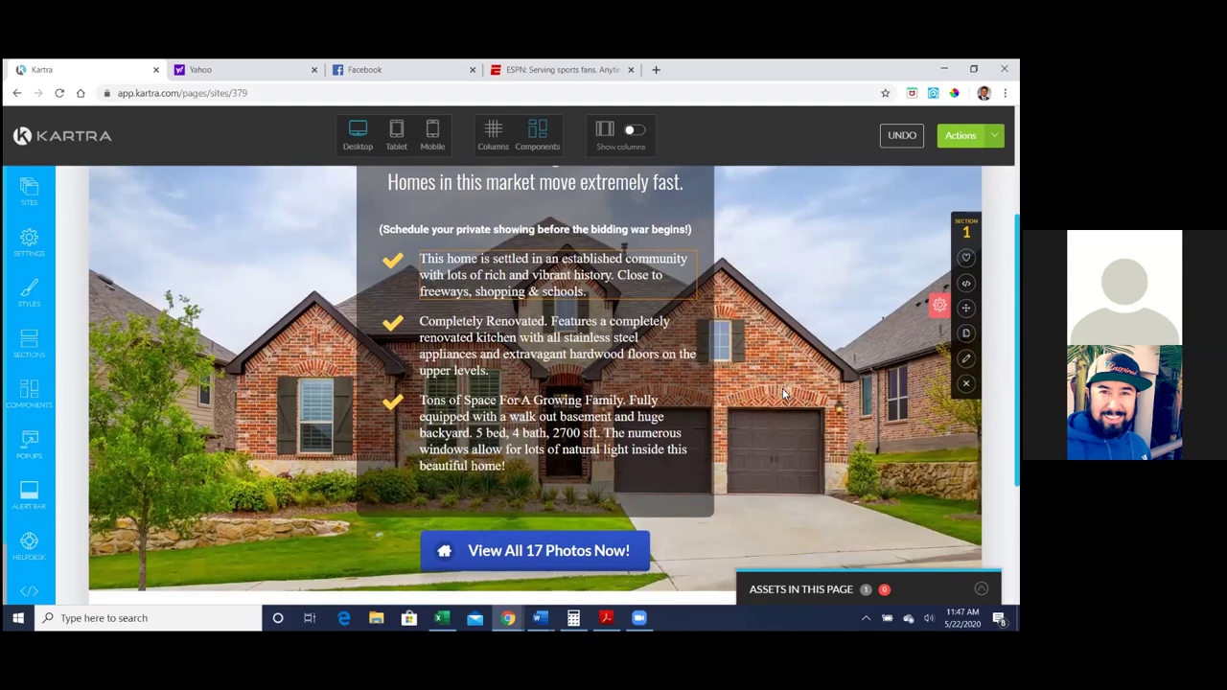
pyautogui.scroll(3, 782, 393)
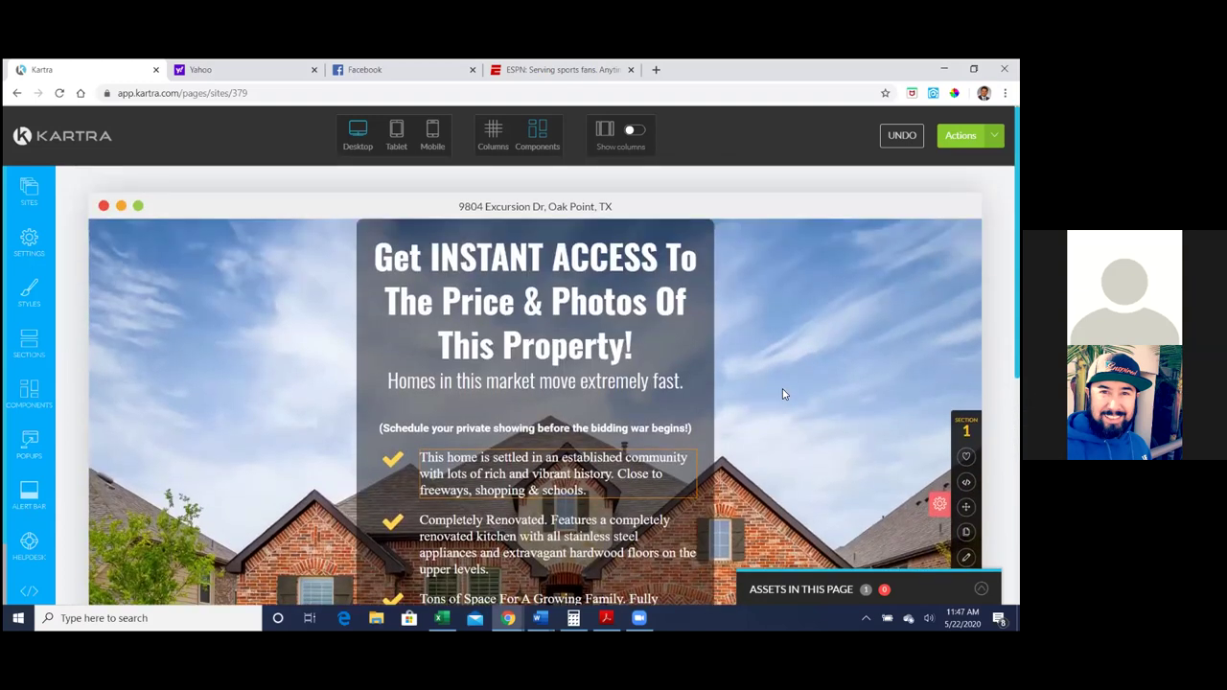
pyautogui.scroll(-1, 782, 393)
pyautogui.scroll(-1, 782, 393)
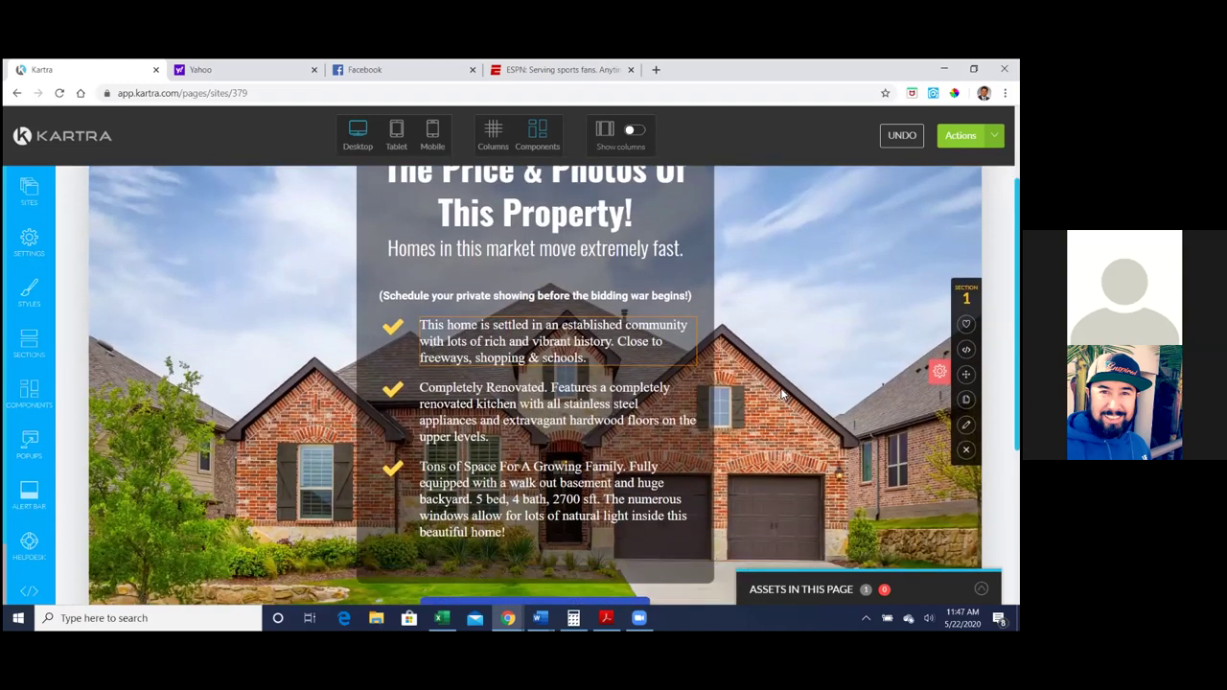
pyautogui.scroll(-1, 782, 393)
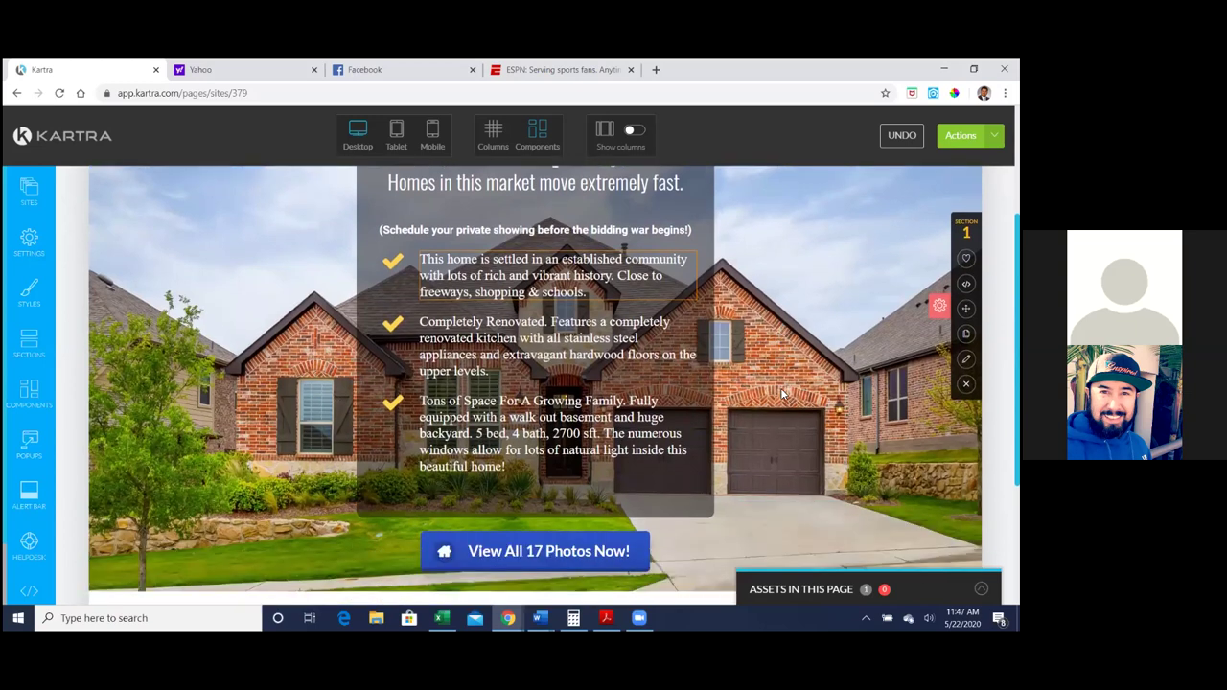
pyautogui.scroll(-1, 781, 393)
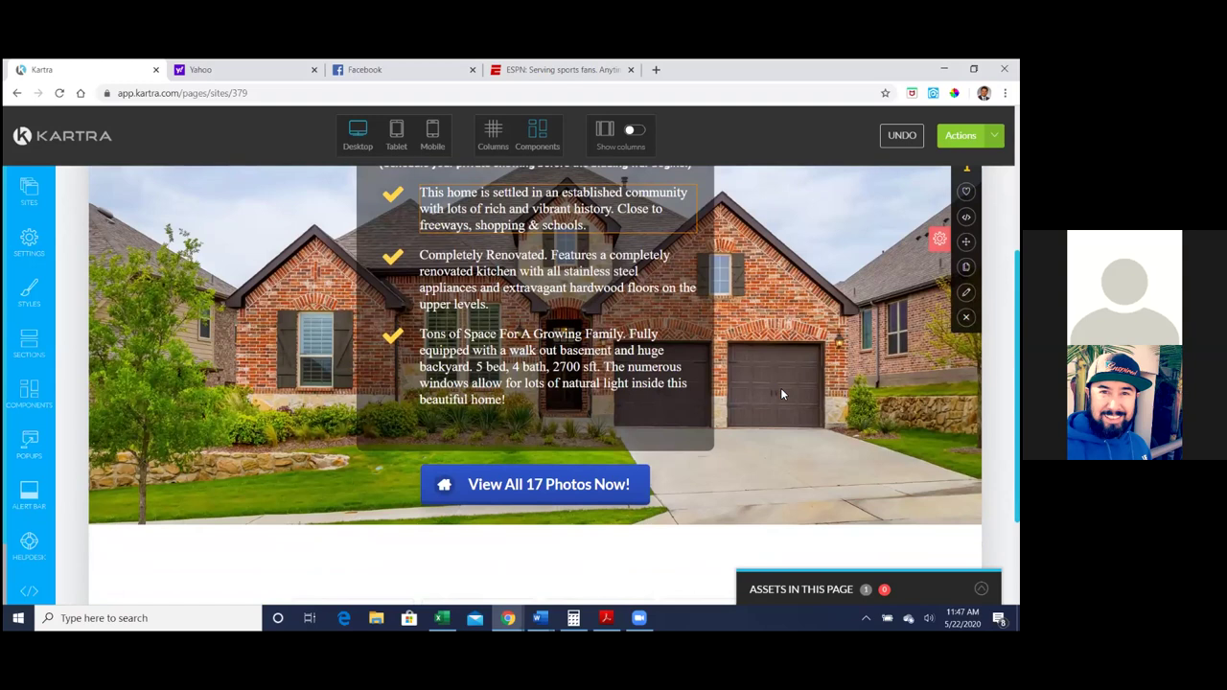
pyautogui.scroll(1, 780, 393)
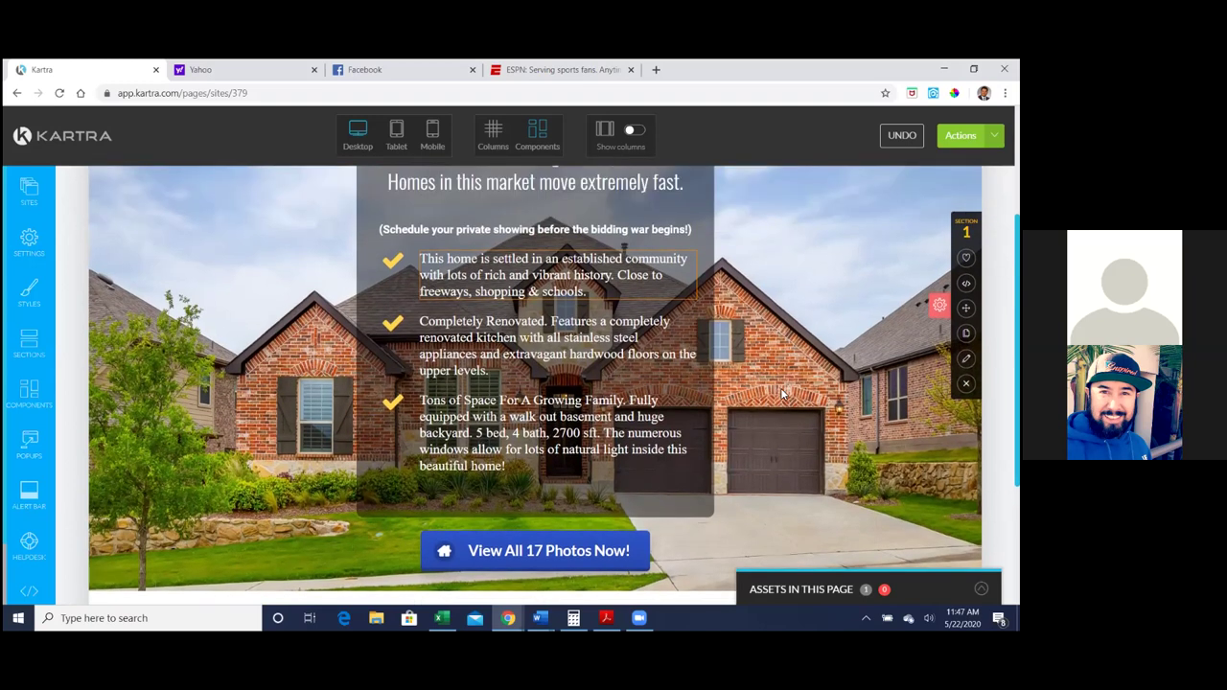
pyautogui.scroll(3, 781, 393)
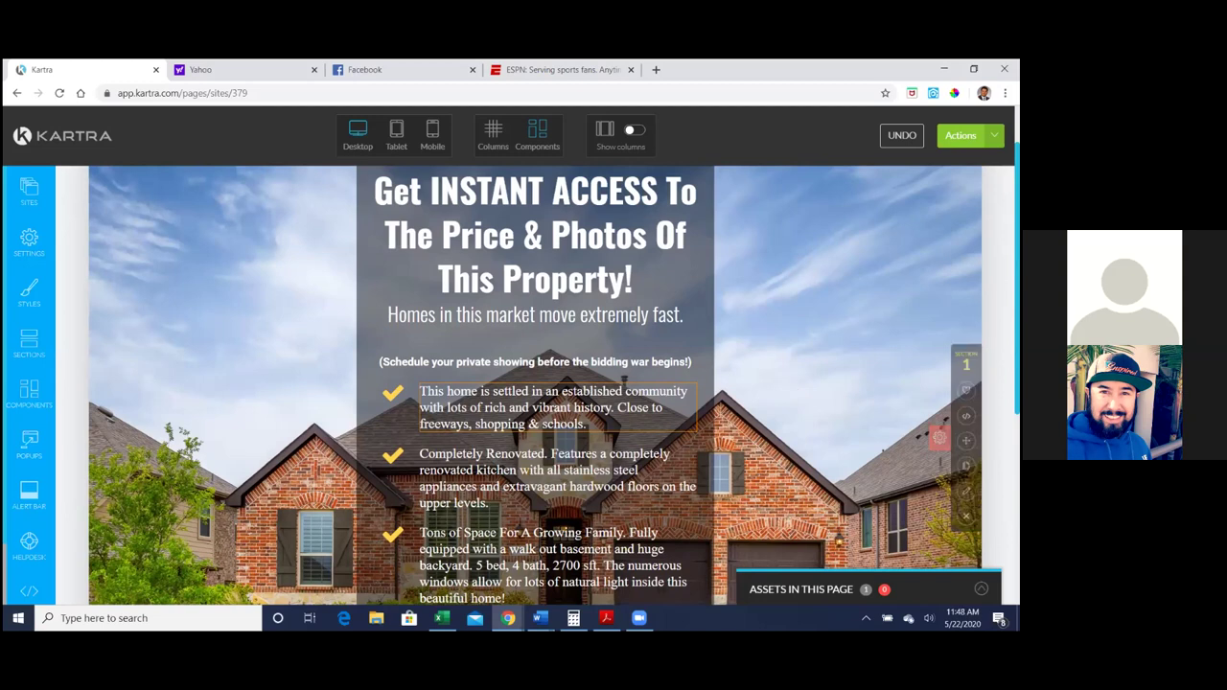
# Step: Save the landing page's progress from the Actions menu and dismiss the confirmation
pyautogui.click(960, 135)
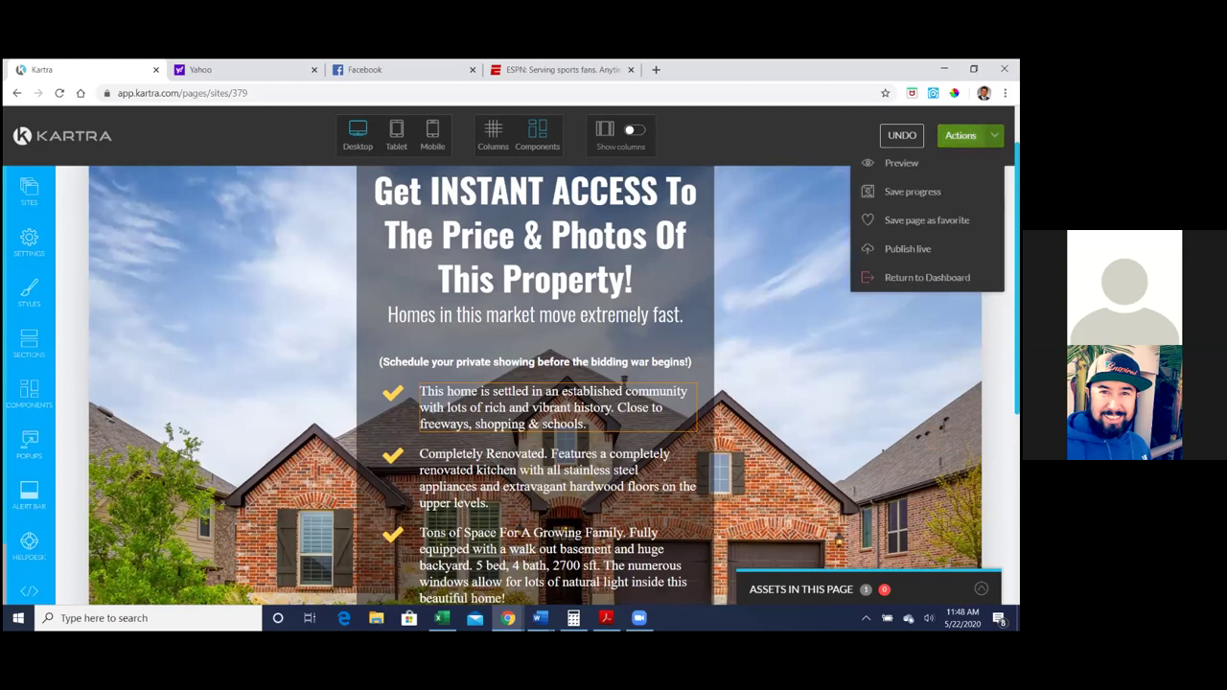
pyautogui.click(913, 191)
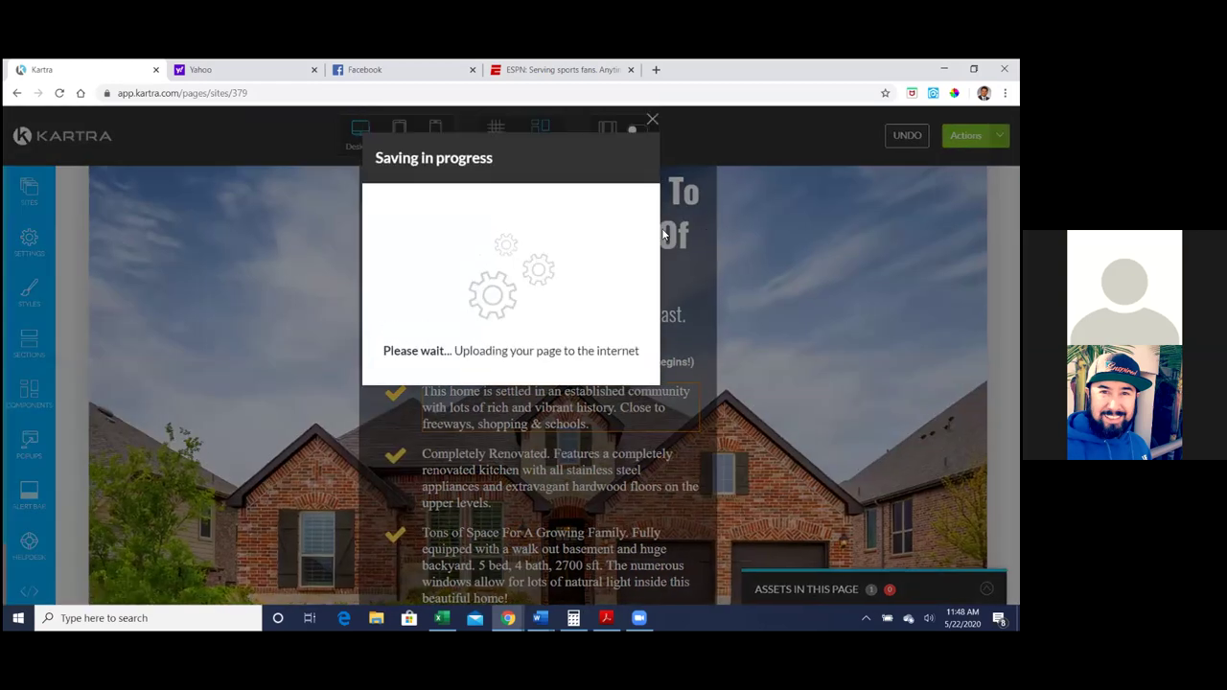
pyautogui.click(651, 122)
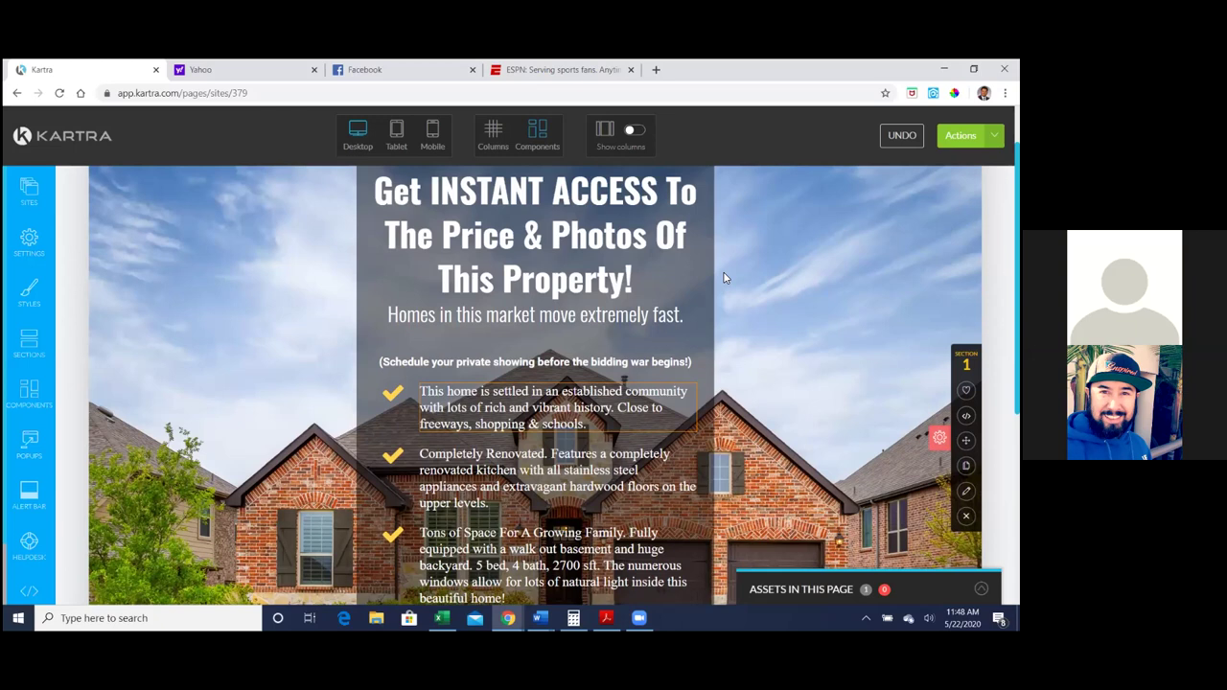
pyautogui.scroll(1, 725, 278)
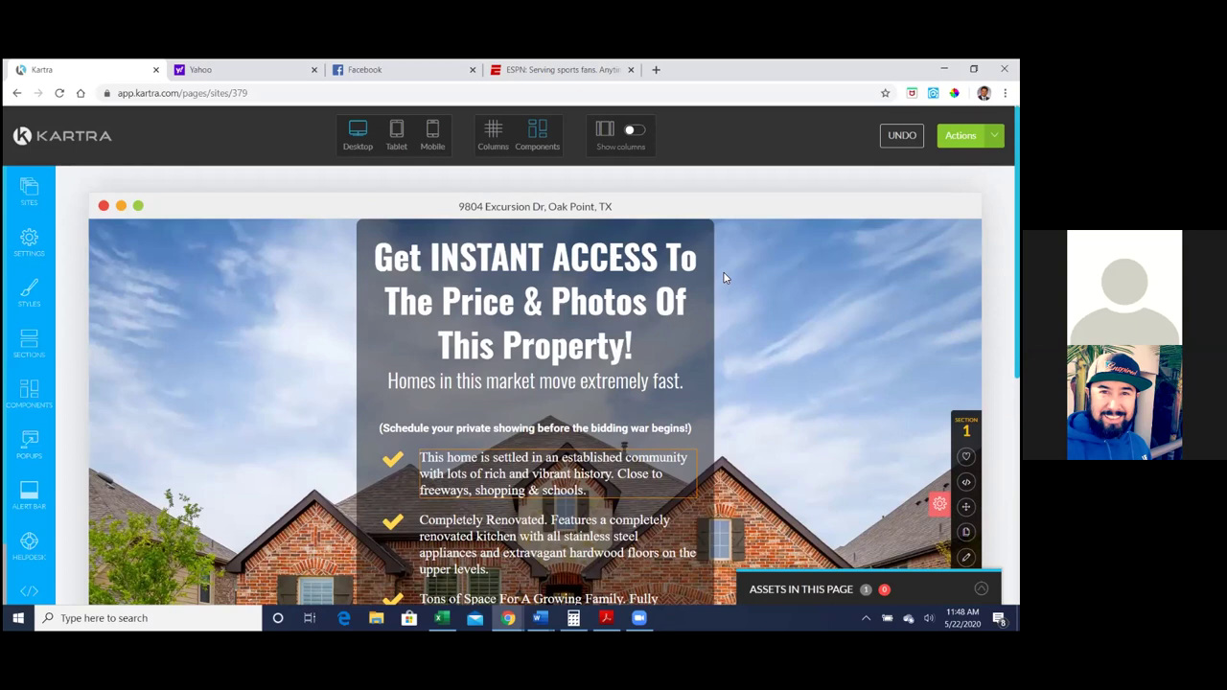
# Step: Check the Facebook Ads pixel code under Settings > Tracking Code, then return to Facebook
pyautogui.click(27, 252)
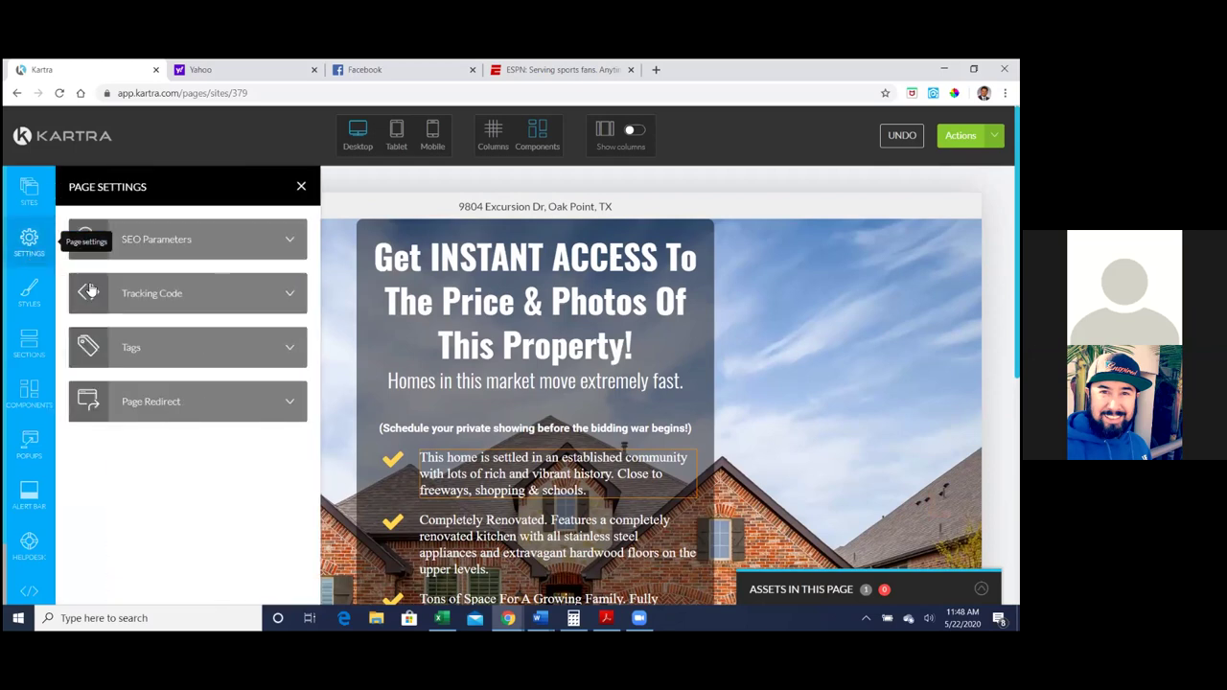
pyautogui.click(180, 302)
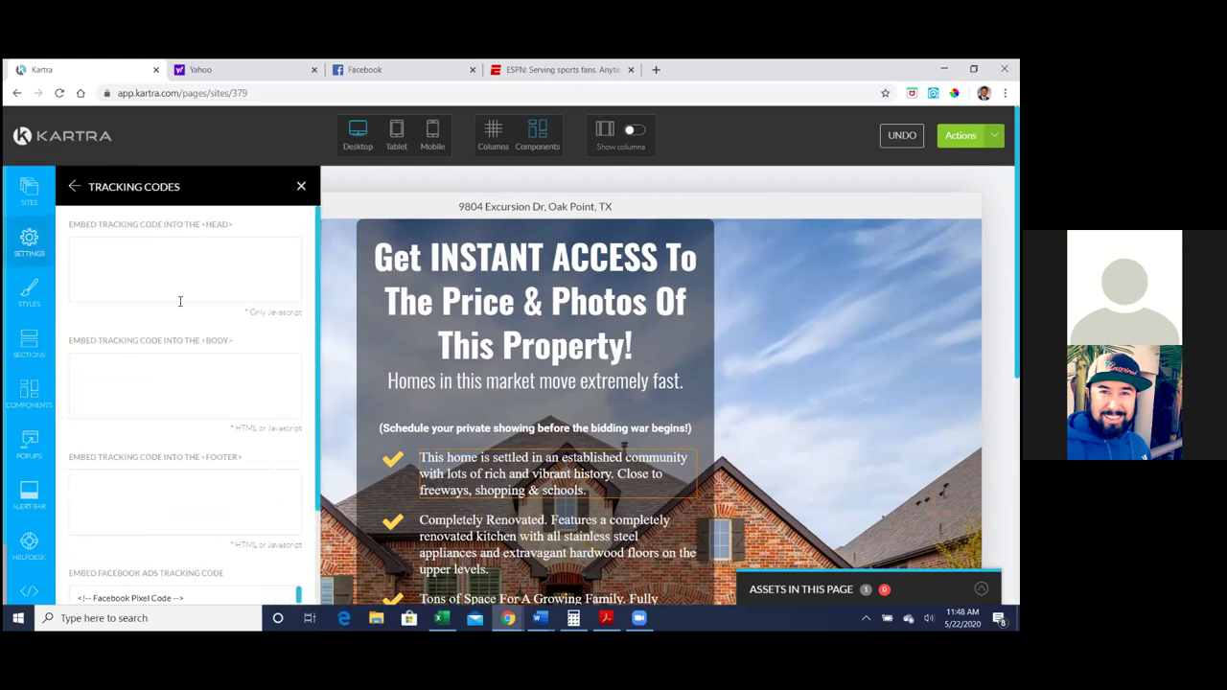
pyautogui.scroll(-5, 177, 301)
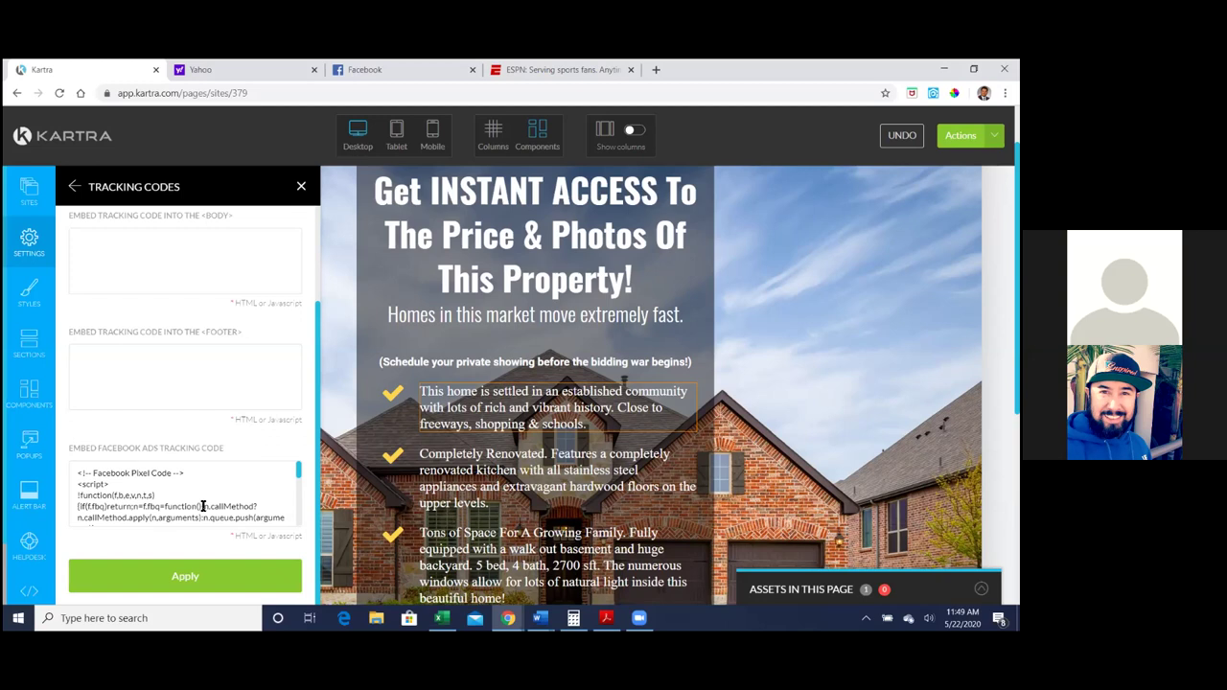
pyautogui.click(397, 70)
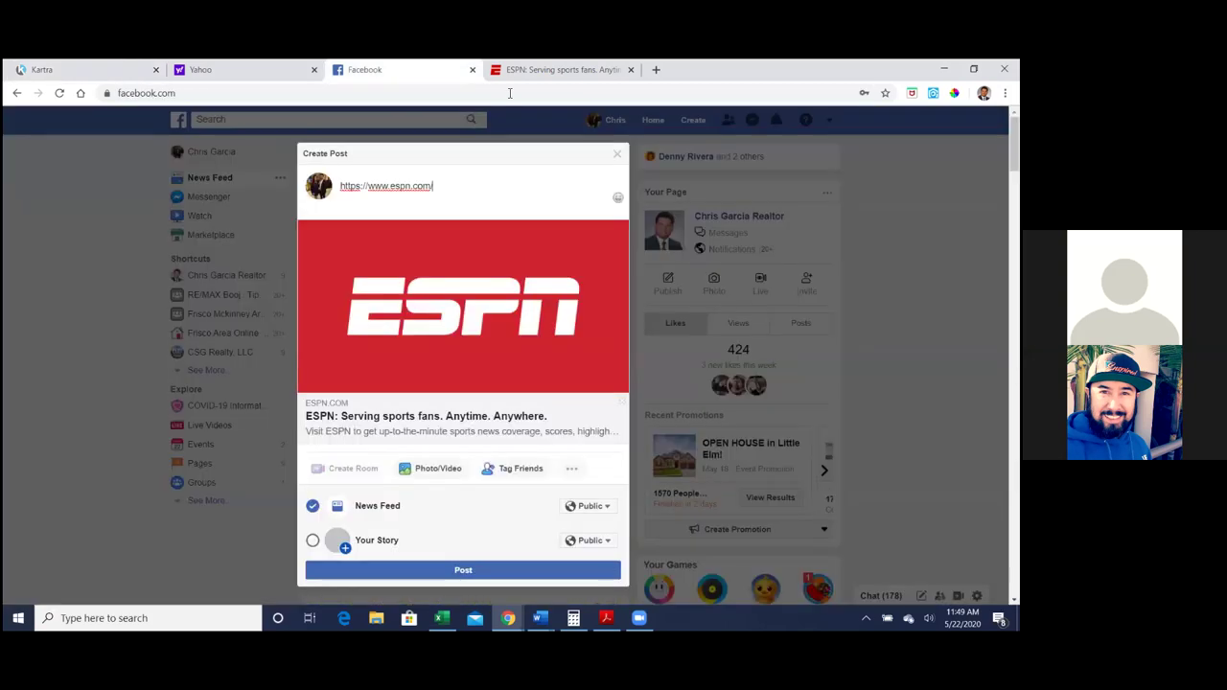
# Step: Discard the post draft, start a new Facebook ad, and go to Events Manager's Data Sources
pyautogui.click(614, 154)
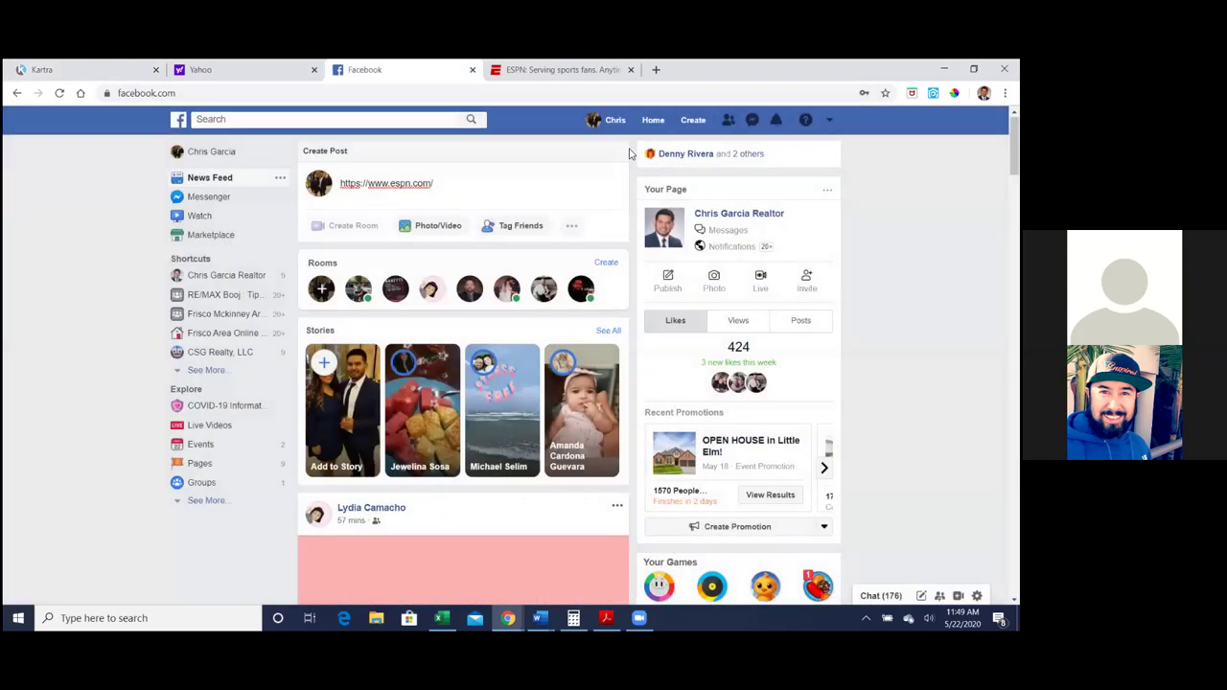
pyautogui.click(692, 120)
pyautogui.click(670, 216)
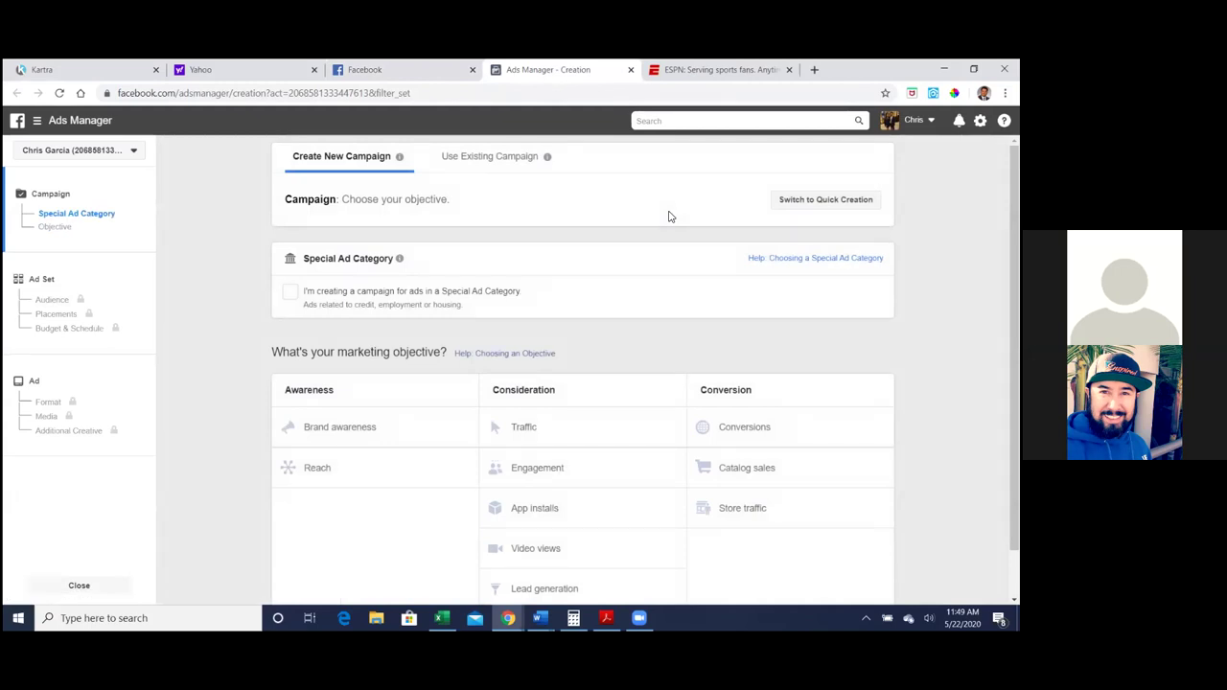
pyautogui.click(37, 122)
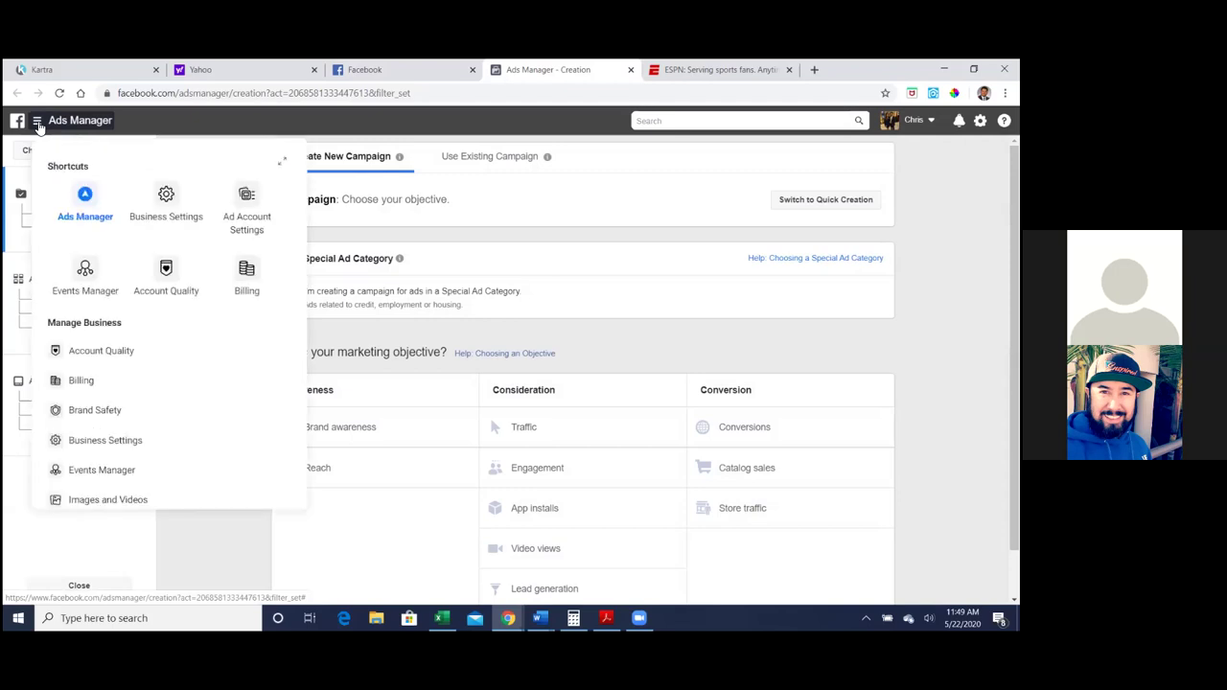
pyautogui.click(99, 301)
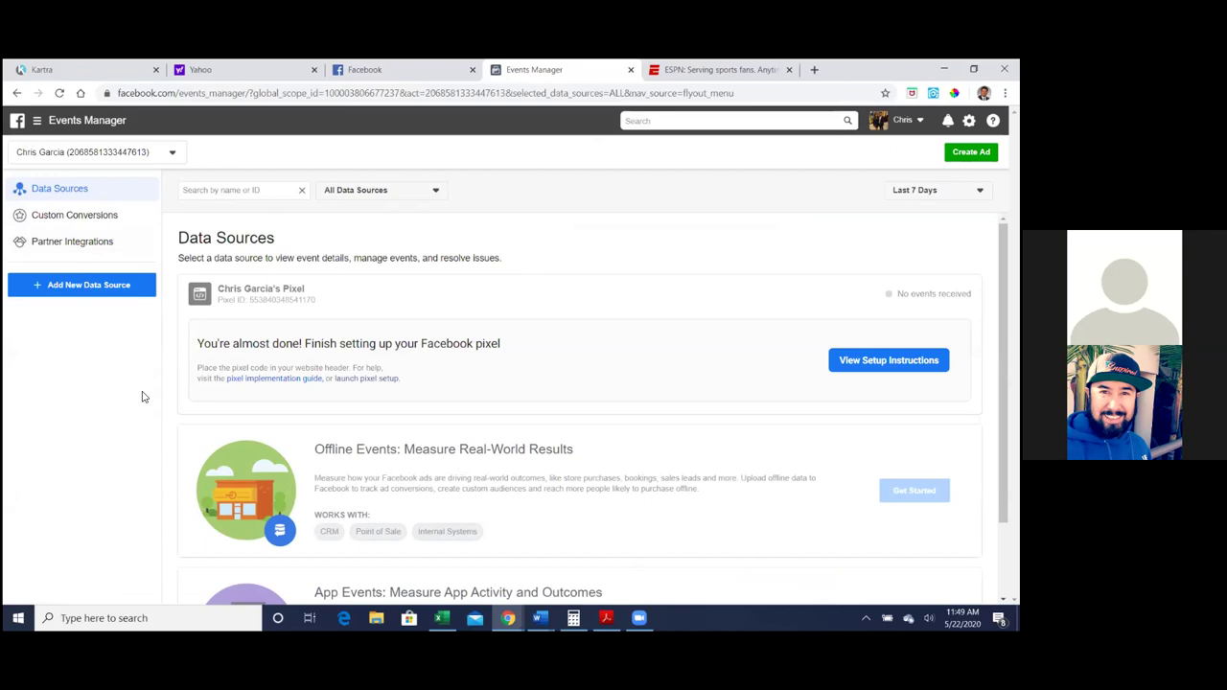
# Step: Switch Events Manager to the realtor business account and open its pixel's details
pyautogui.click(111, 157)
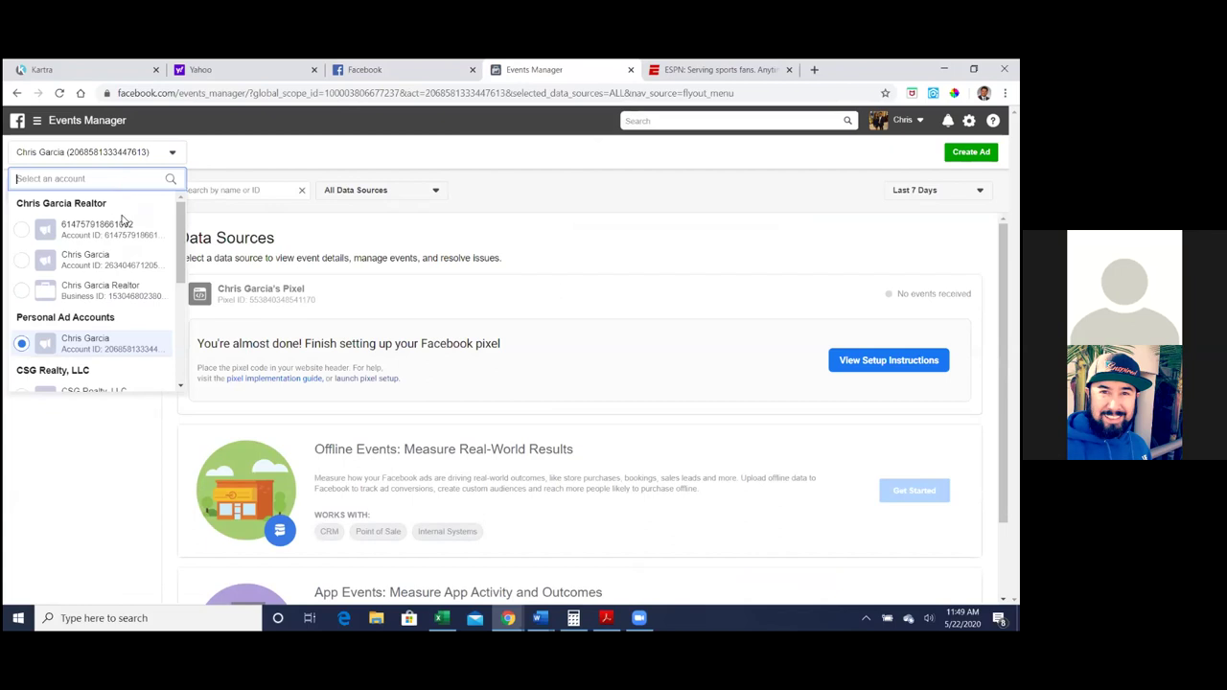
pyautogui.scroll(-1, 180, 251)
pyautogui.moveTo(181, 252); pyautogui.dragTo(180, 260)
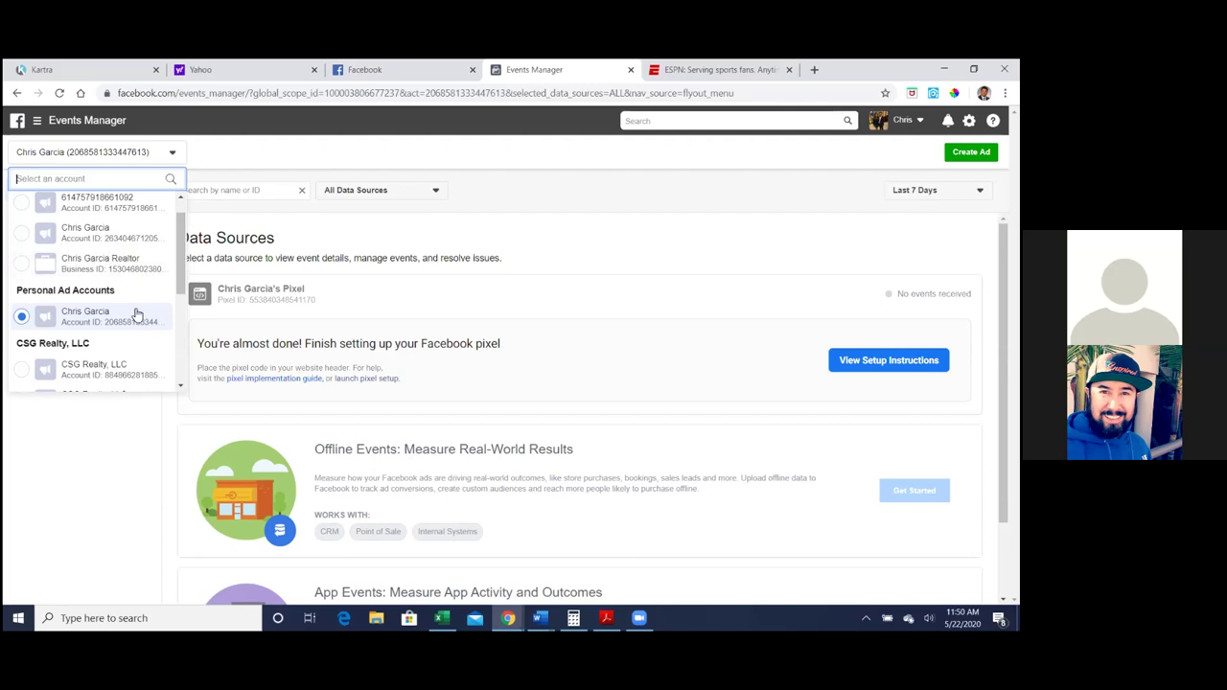
pyautogui.click(27, 265)
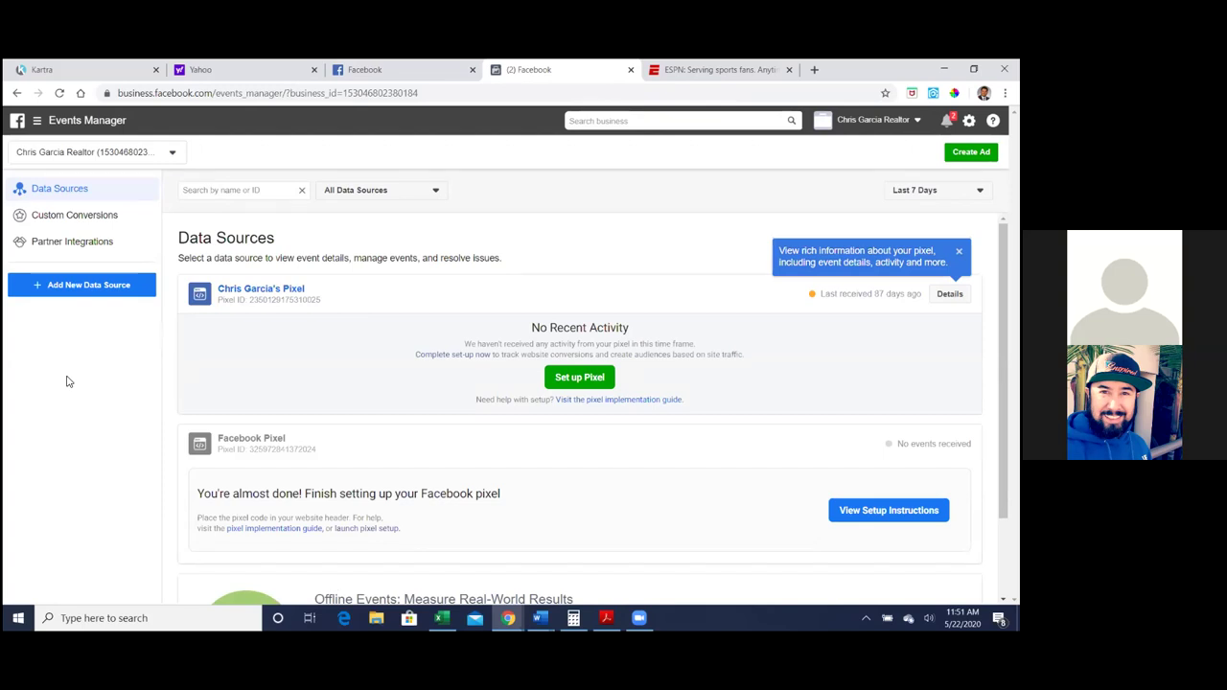
pyautogui.click(280, 292)
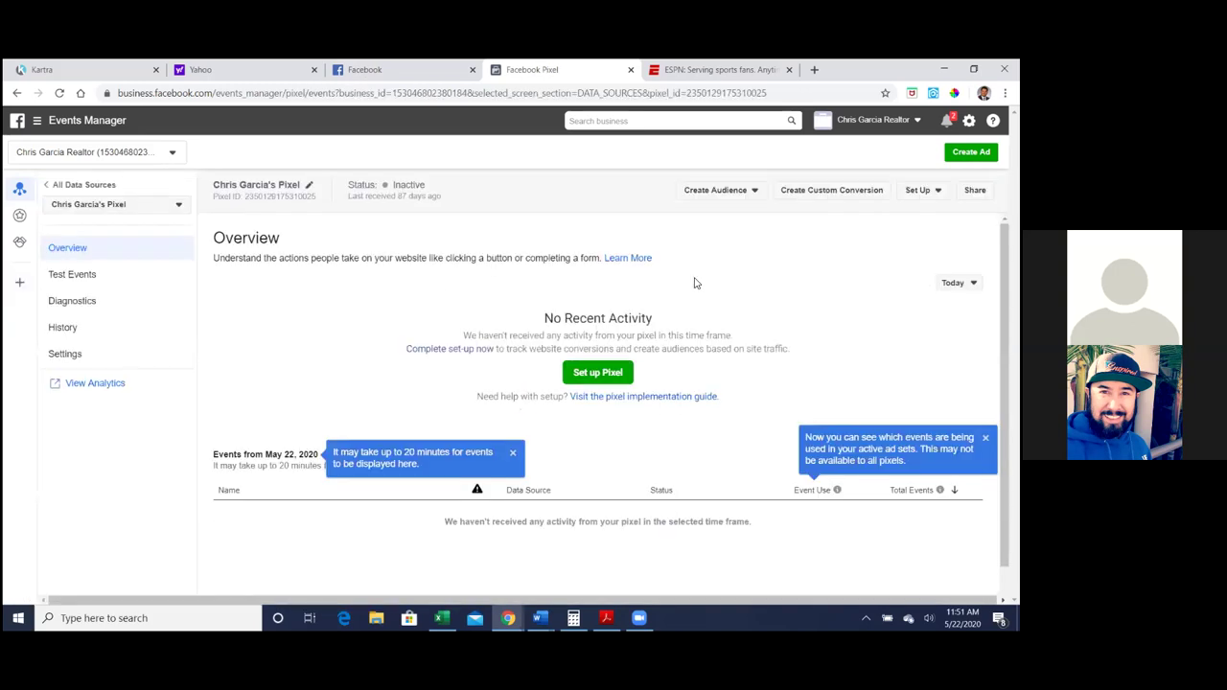
# Step: Copy the business pixel's base code using Install Pixel with manual code installation
pyautogui.click(920, 190)
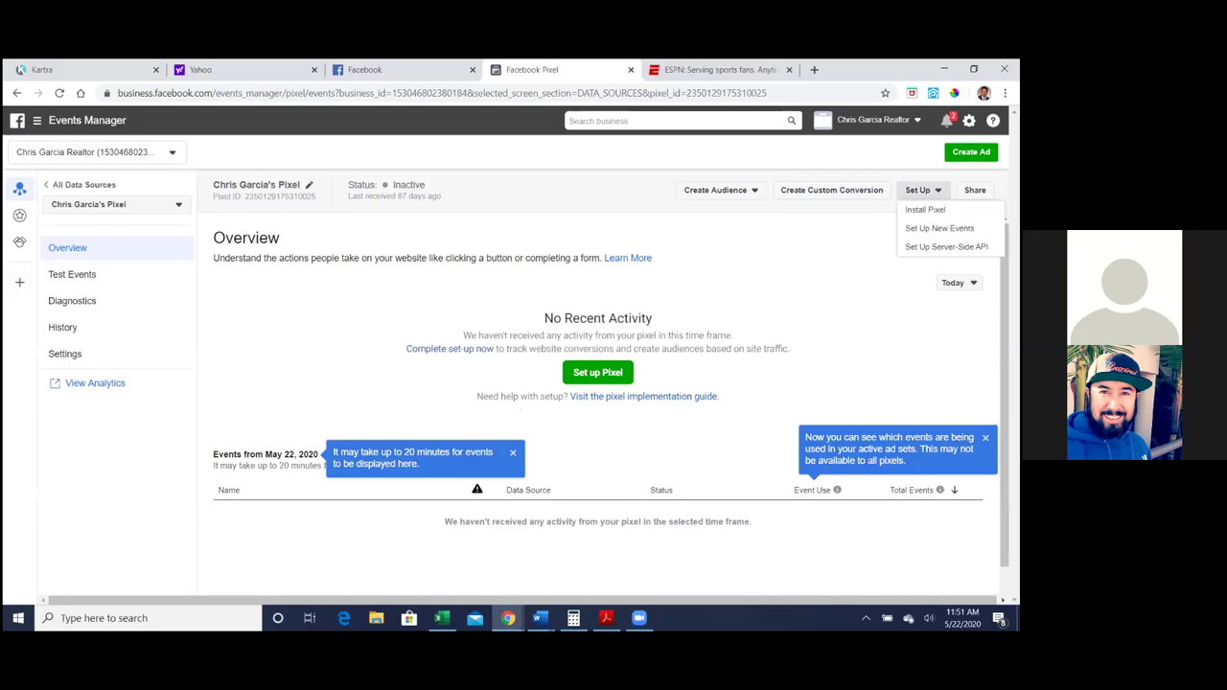
pyautogui.click(926, 209)
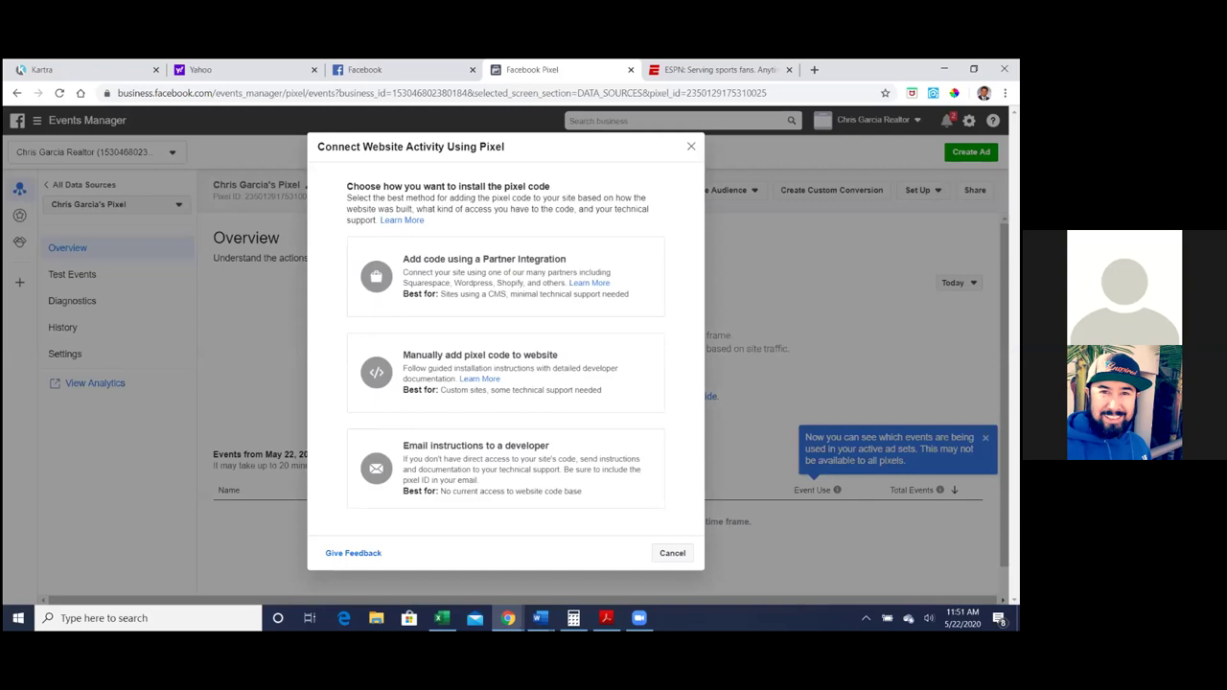
pyautogui.click(498, 367)
pyautogui.moveTo(499, 370)
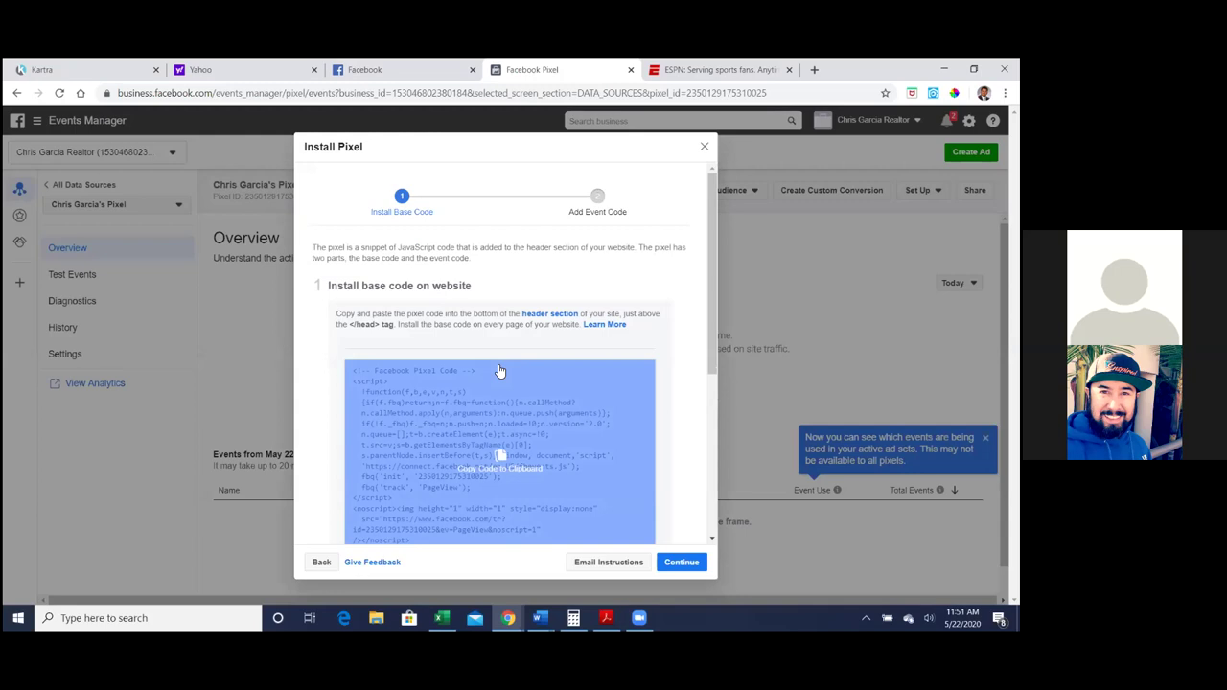
pyautogui.click(496, 390)
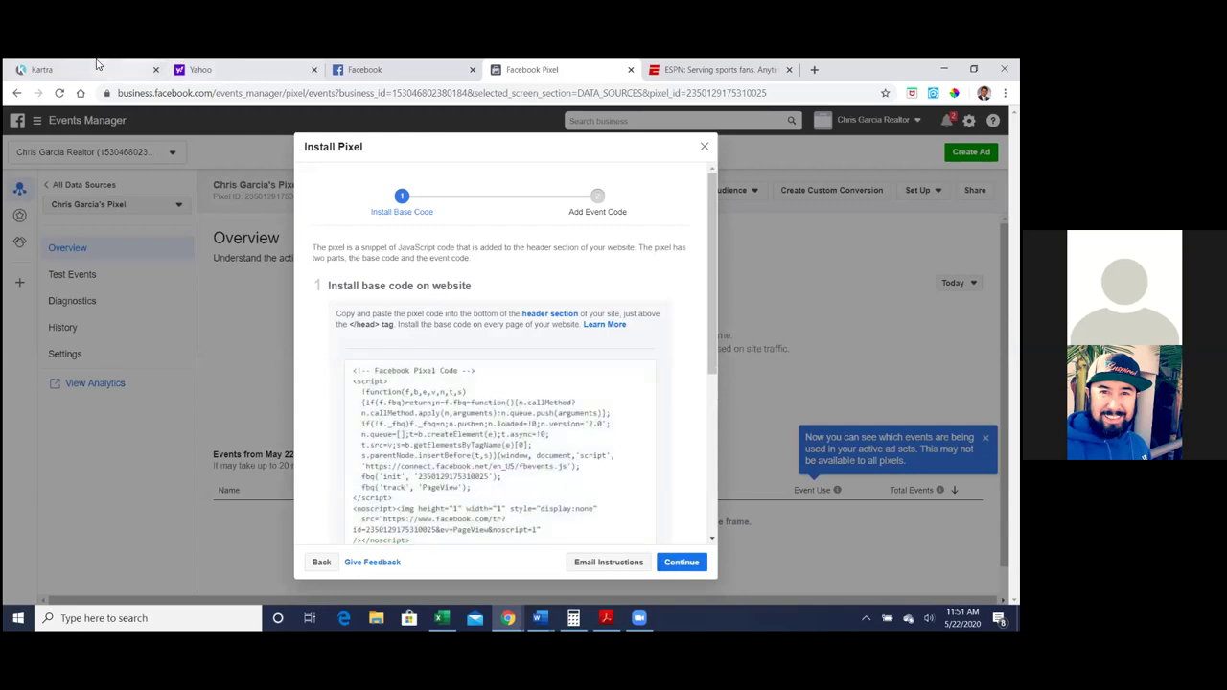
pyautogui.click(58, 69)
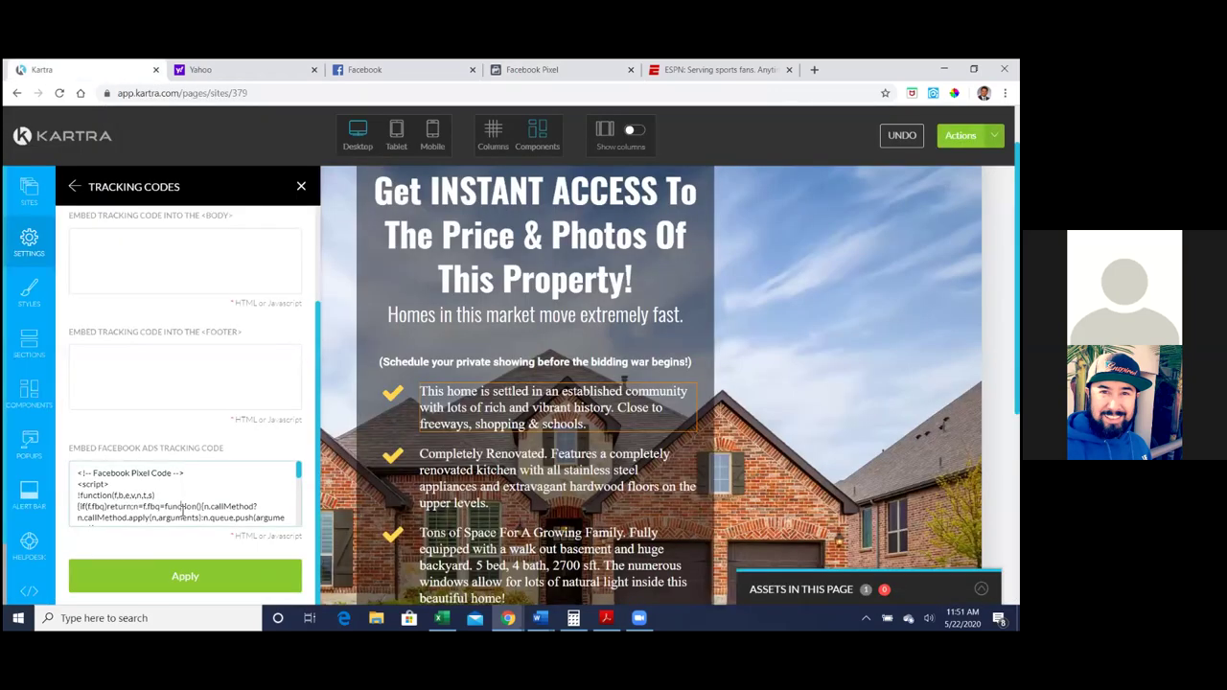
# Step: Replace Kartra's Facebook Ads tracking code with the copied pixel base code, leaving a new line after it
pyautogui.tripleClick(183, 508)
pyautogui.hotkey('ctrl', 'a')
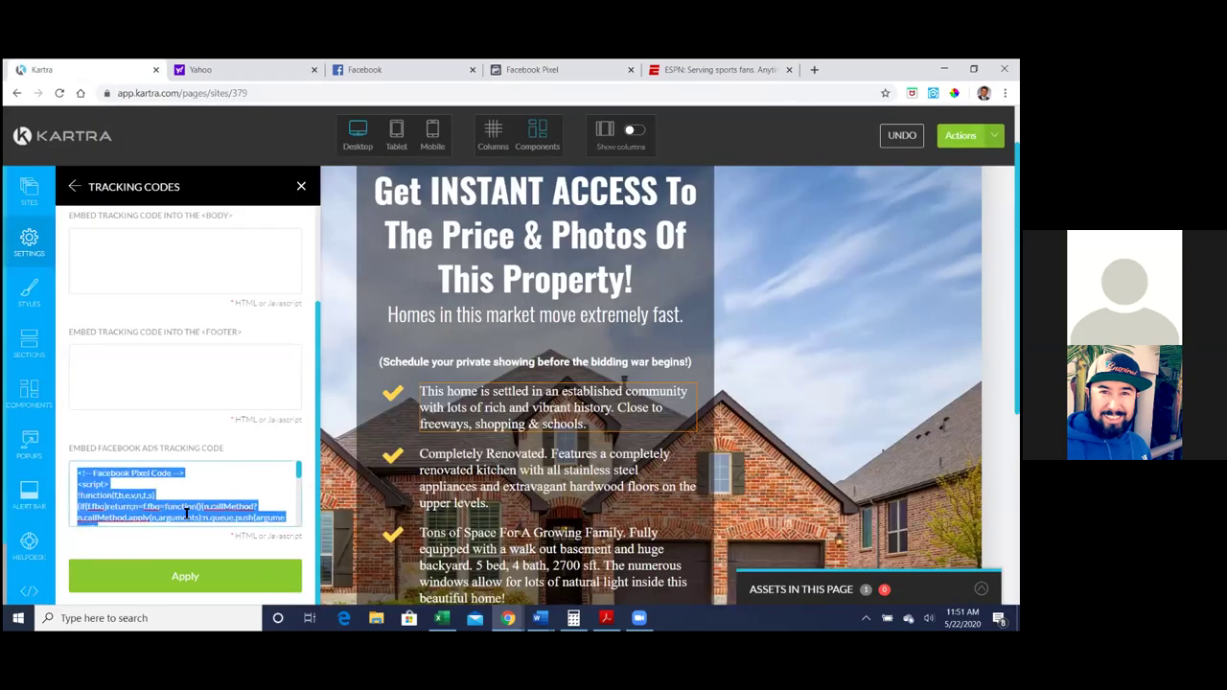
pyautogui.press('BackSpace')
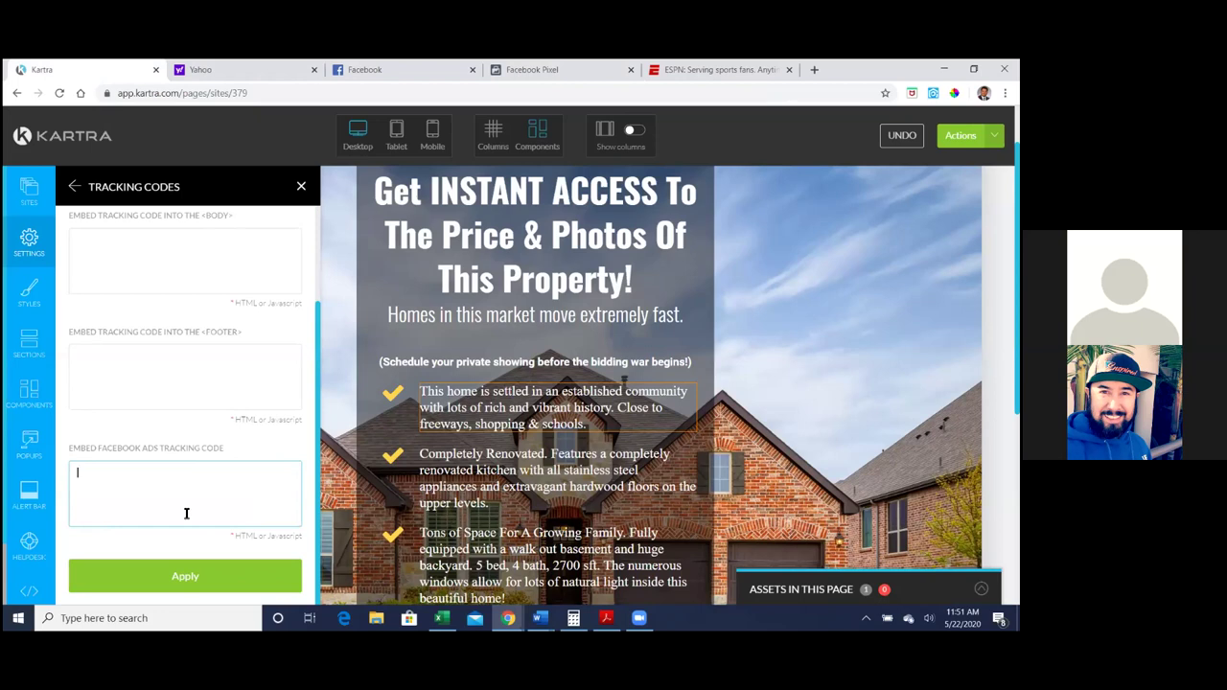
pyautogui.hotkey('ctrl', 'v')
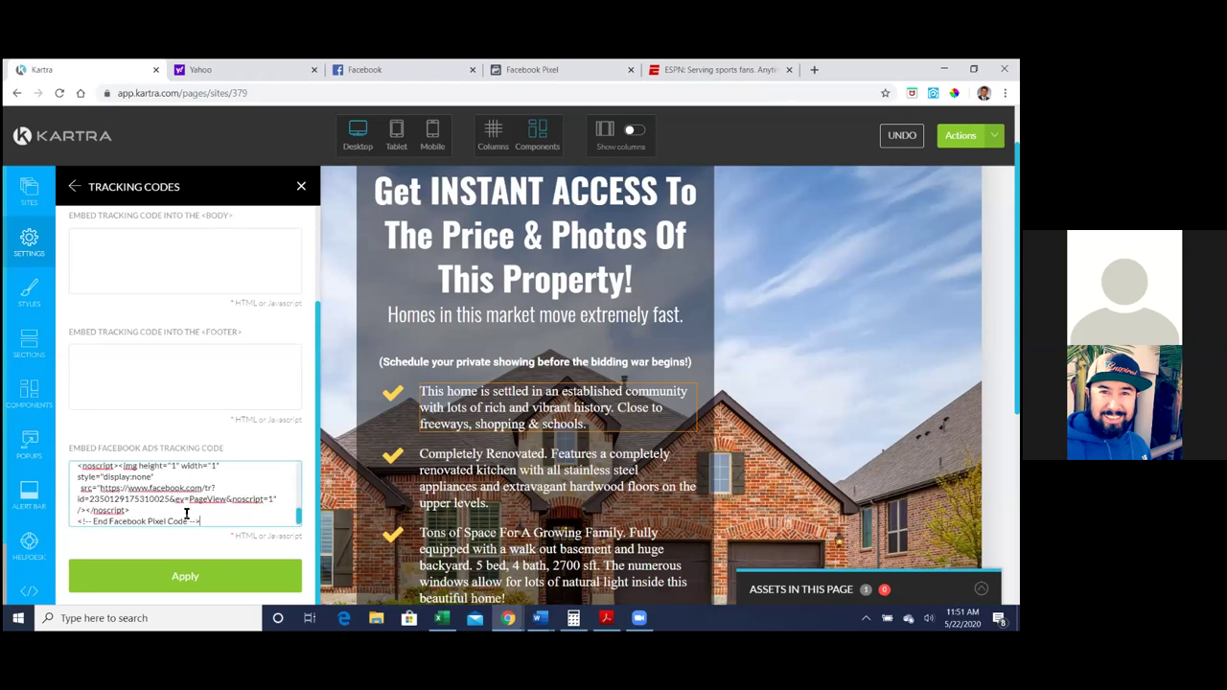
pyautogui.press('Return')
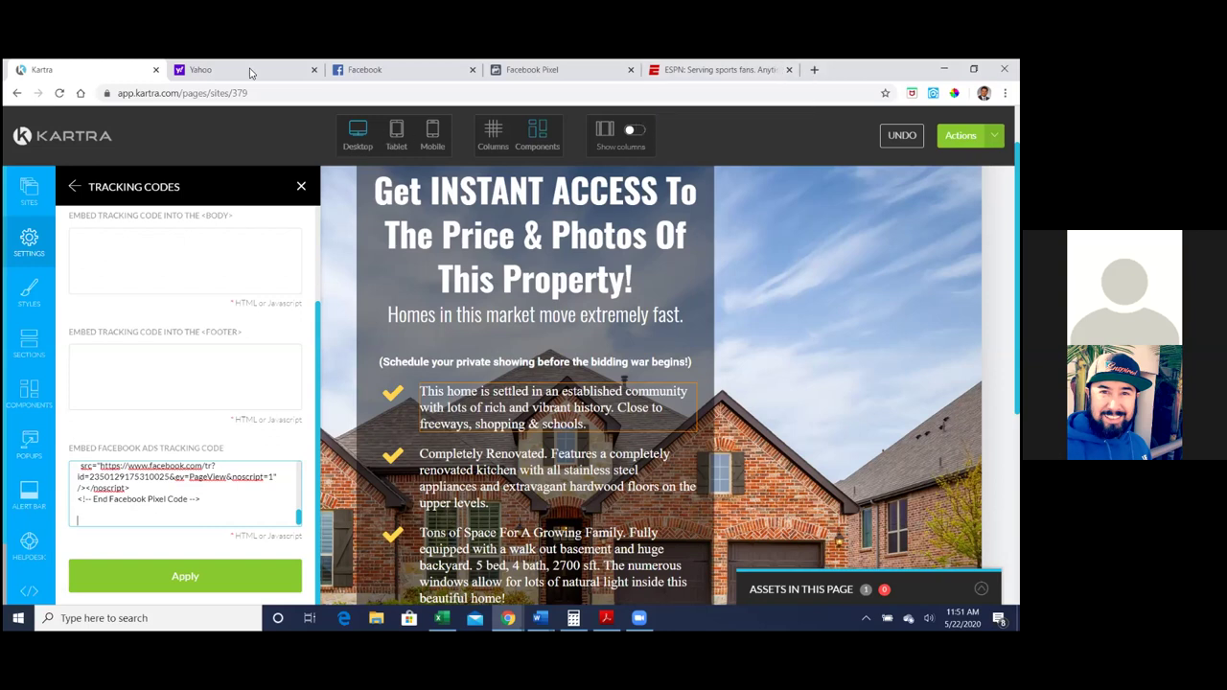
pyautogui.click(384, 69)
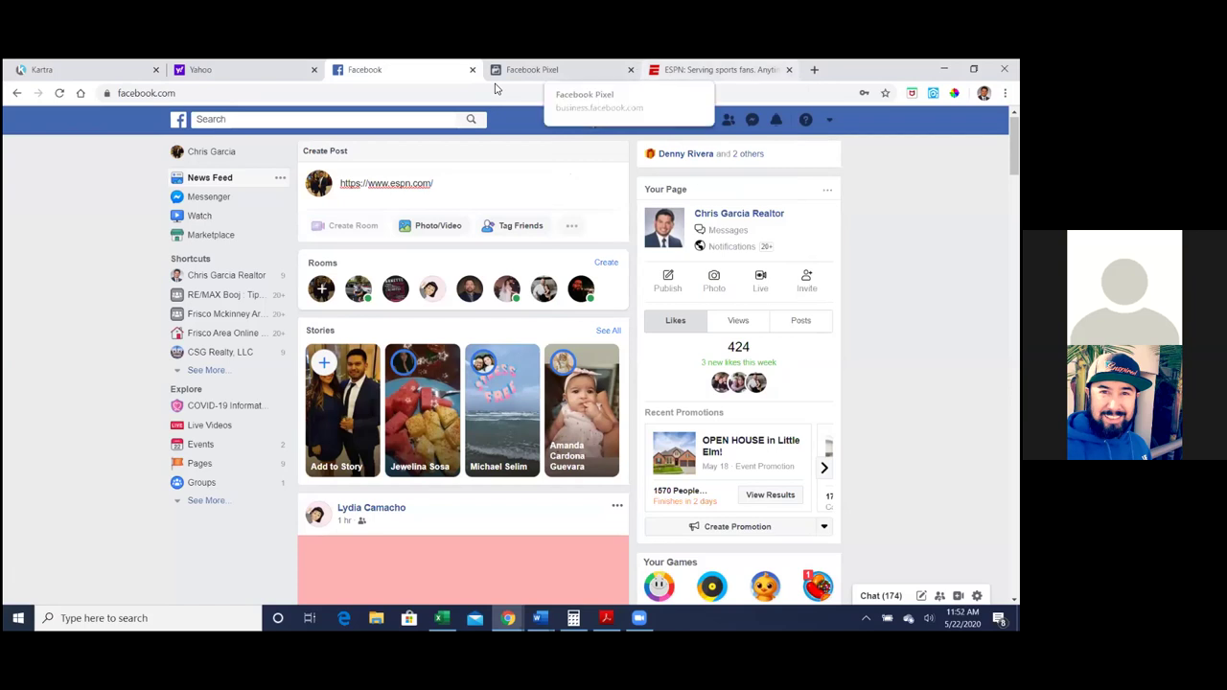
# Step: Copy the pixel base code again and continue to manually adding event code
pyautogui.click(494, 82)
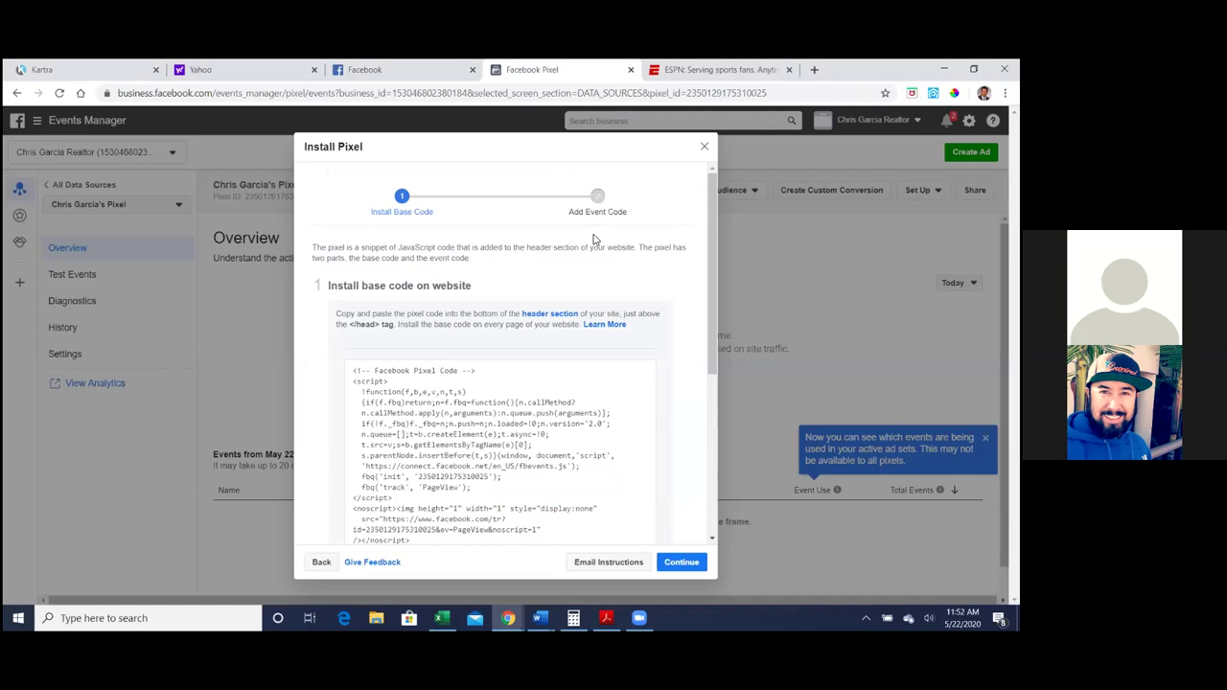
pyautogui.click(649, 509)
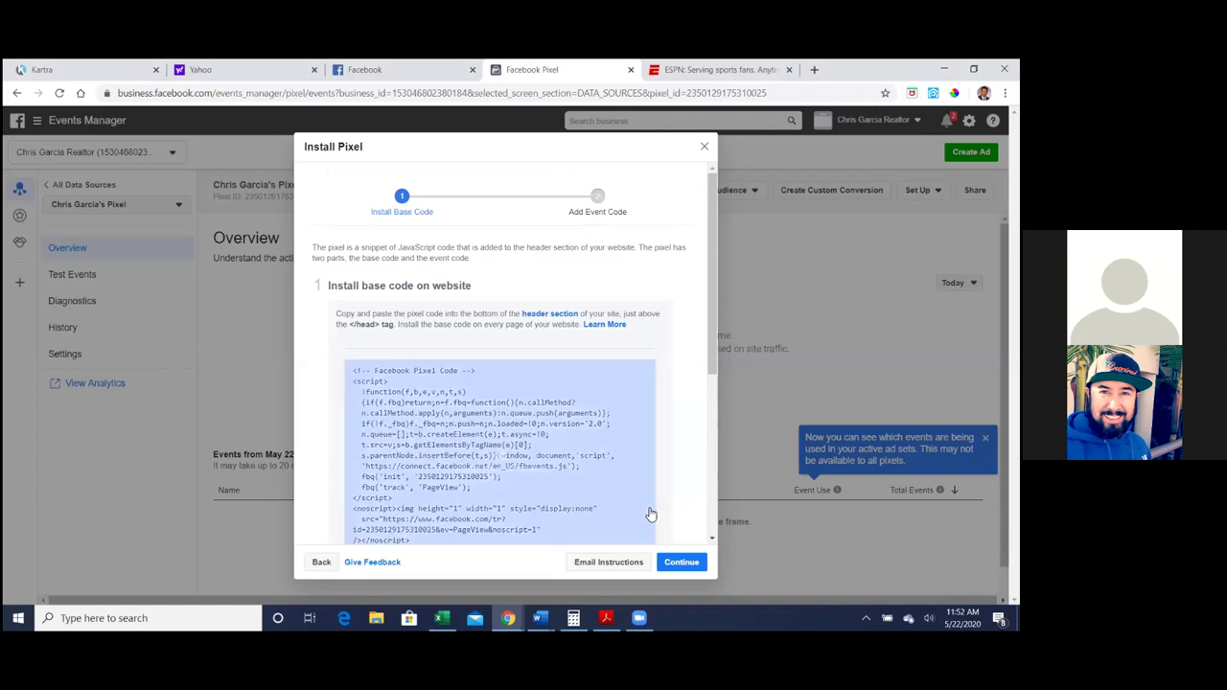
pyautogui.click(679, 563)
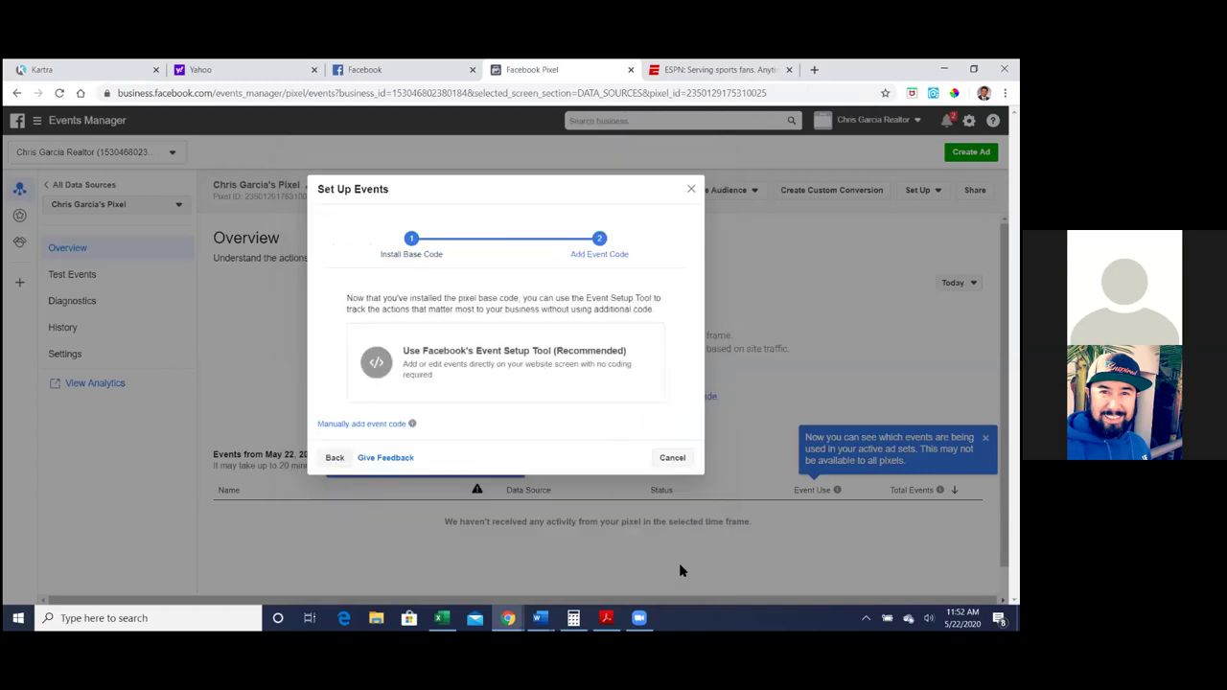
pyautogui.click(363, 424)
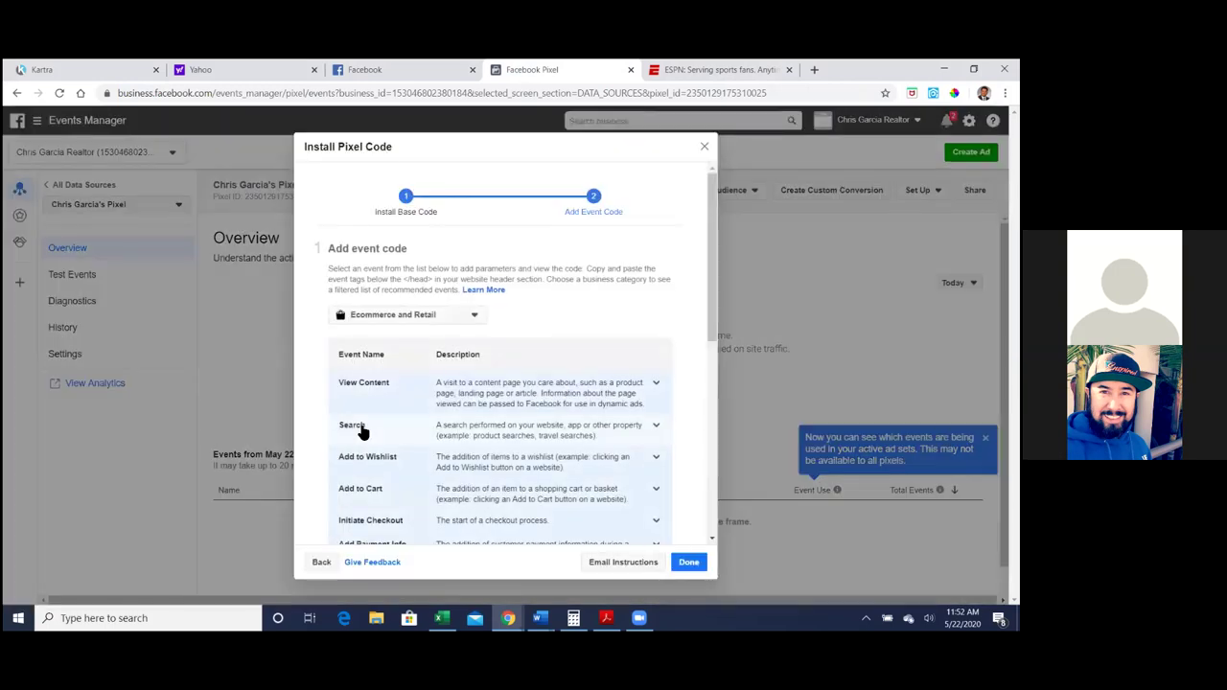
# Step: Copy the Real Estate View Content event code with Send Event Parameters turned off
pyautogui.click(474, 317)
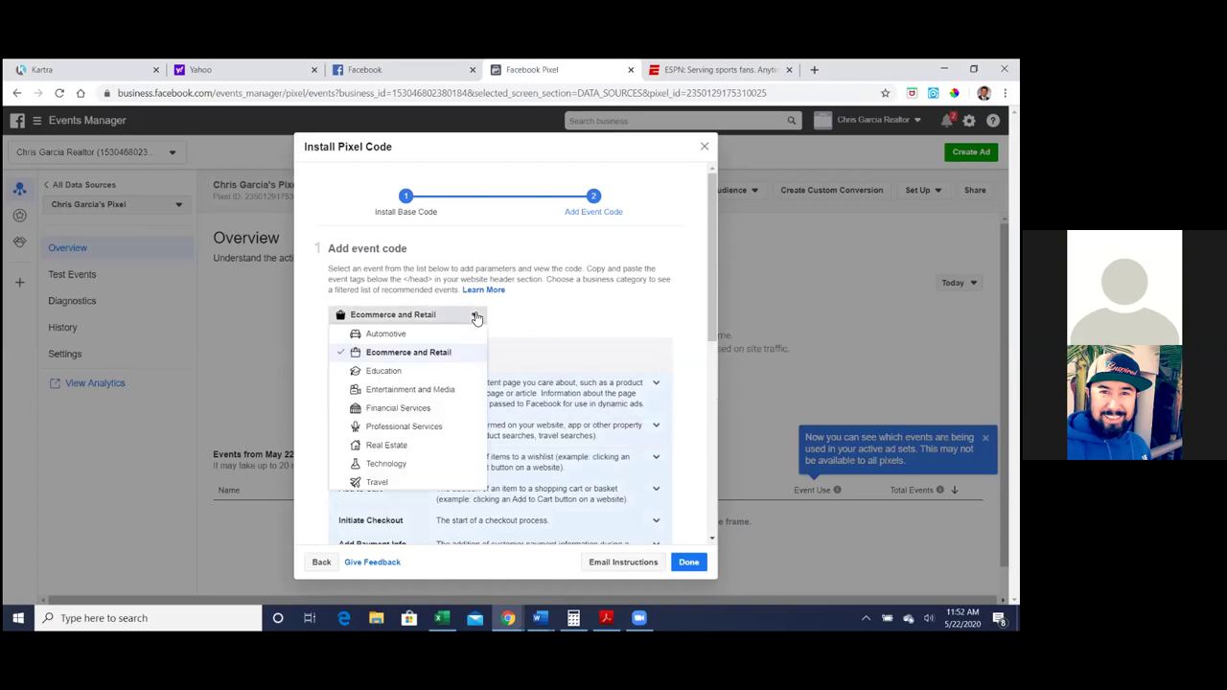
pyautogui.click(391, 446)
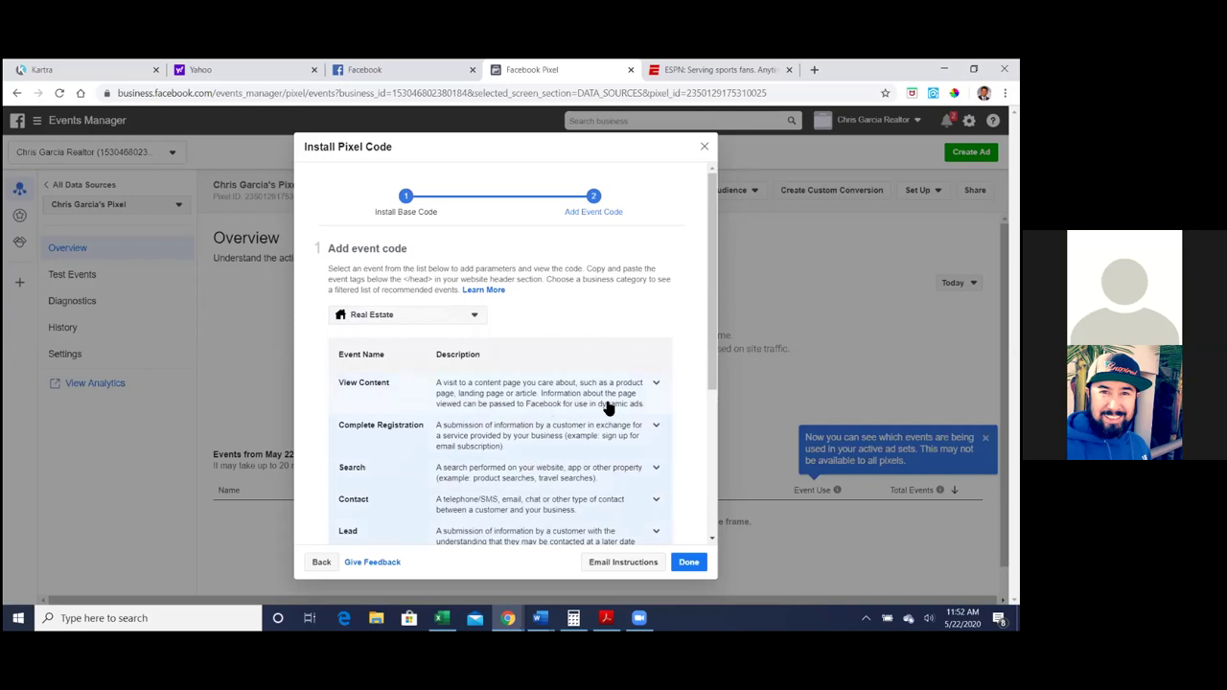
pyautogui.click(657, 385)
pyautogui.scroll(-1, 658, 389)
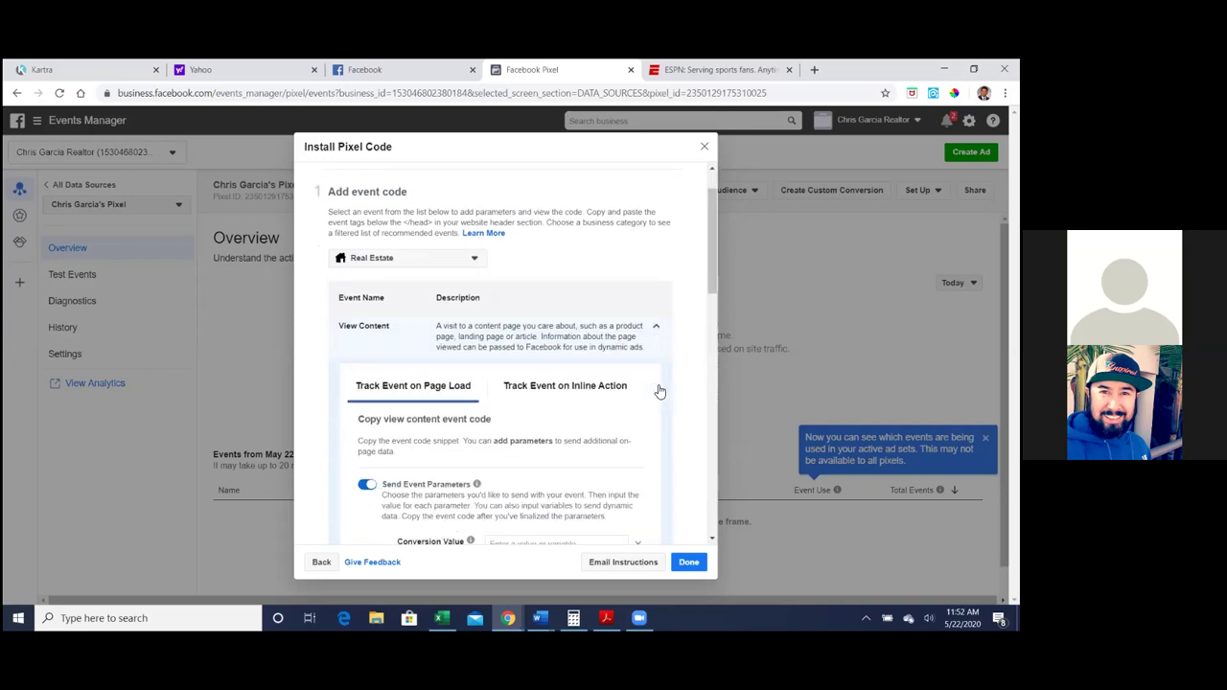
pyautogui.scroll(-1, 633, 393)
pyautogui.scroll(-1, 631, 395)
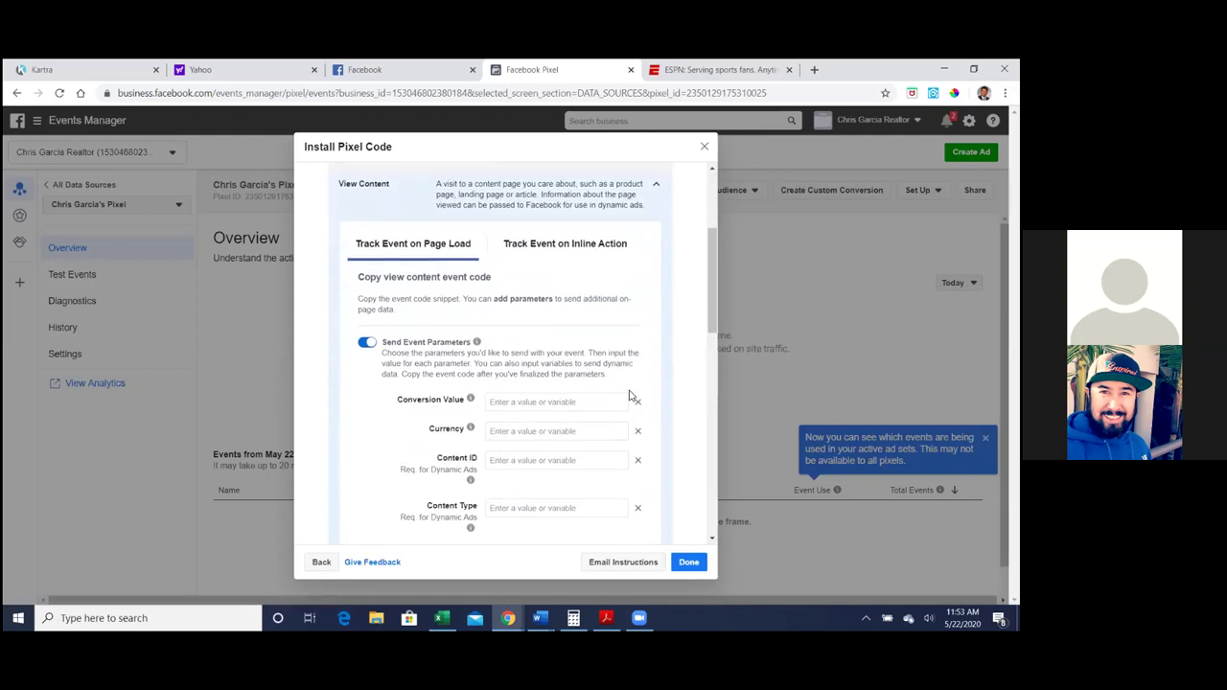
pyautogui.click(366, 344)
pyautogui.click(377, 373)
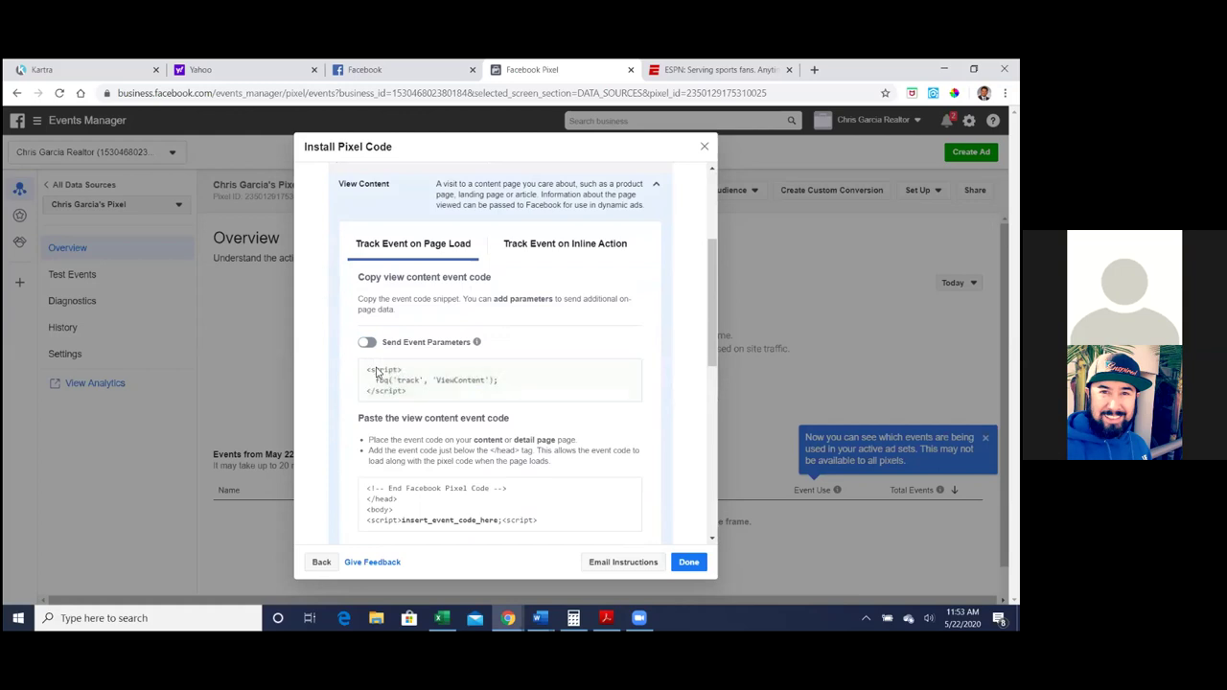
pyautogui.click(96, 73)
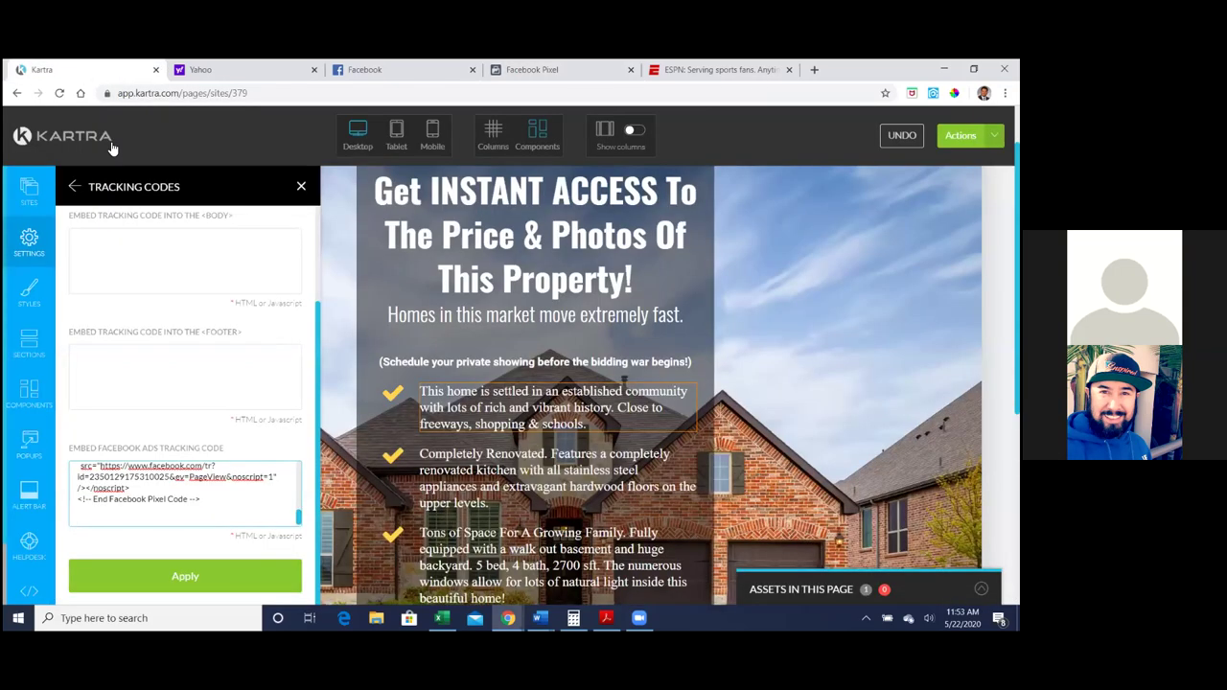
# Step: Paste the fbq('track', 'ViewContent') snippet below the pixel code and apply it
pyautogui.hotkey('ctrl', 'v')
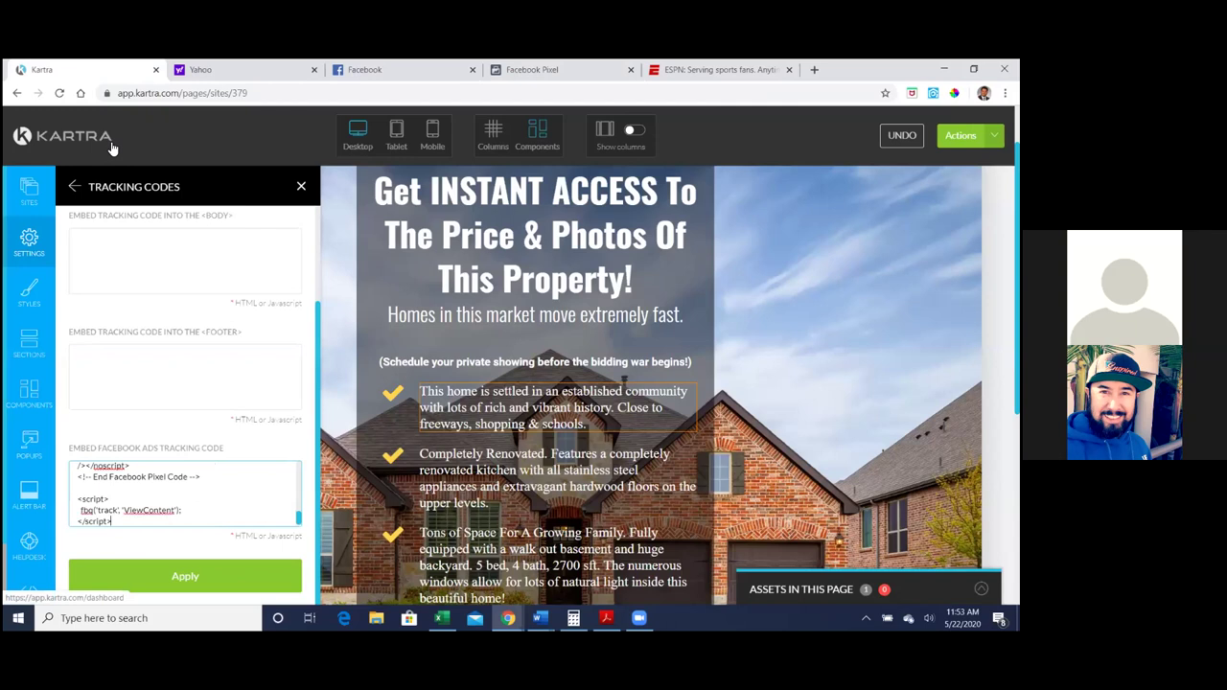
pyautogui.click(201, 574)
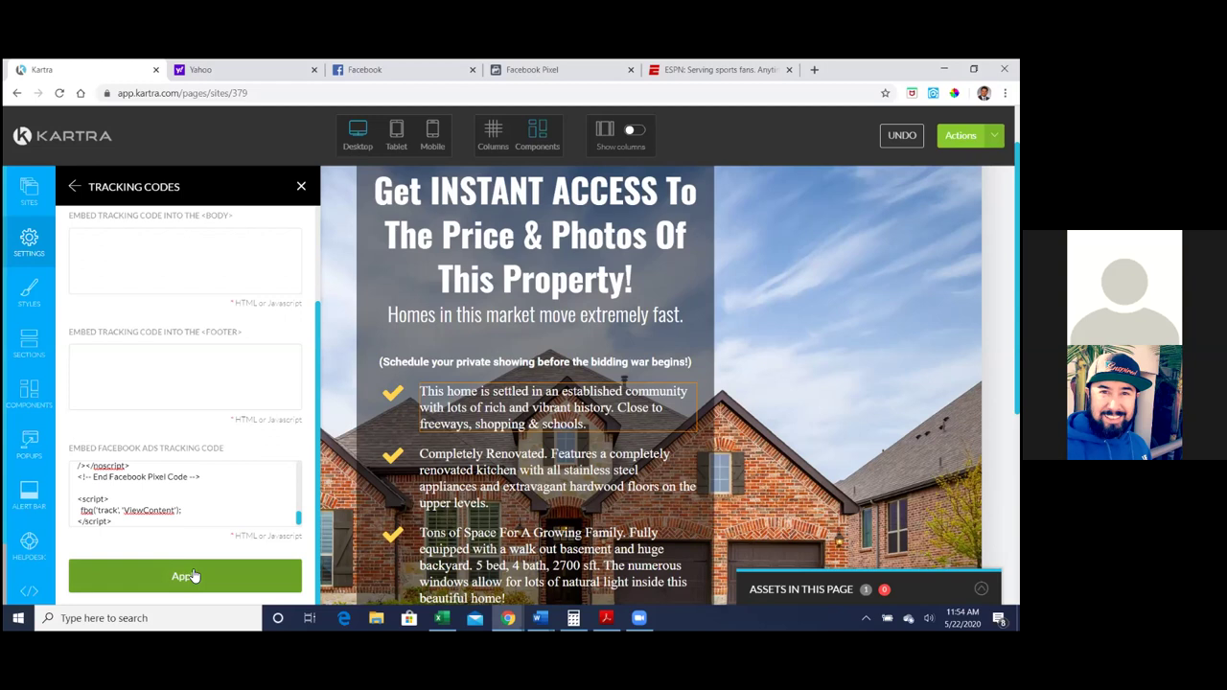
# Step: Select the Facebook tracking code and apply the tracking code settings again
pyautogui.click(193, 575)
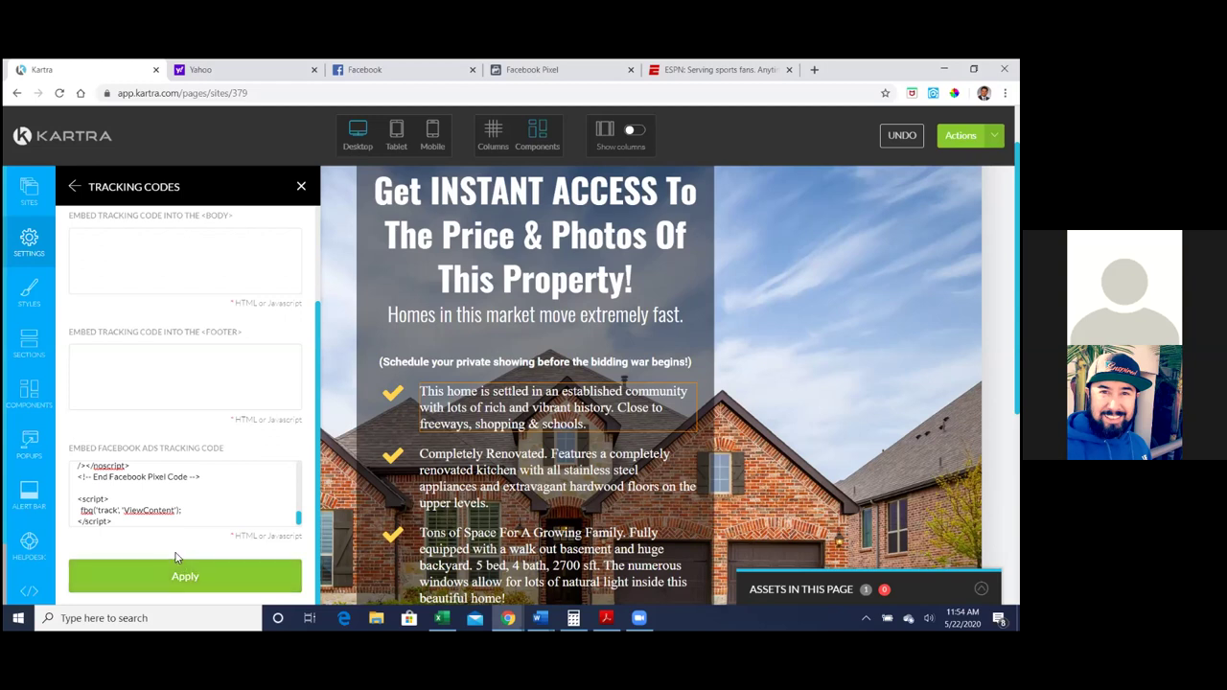
pyautogui.moveTo(206, 480); pyautogui.dragTo(40, 439)
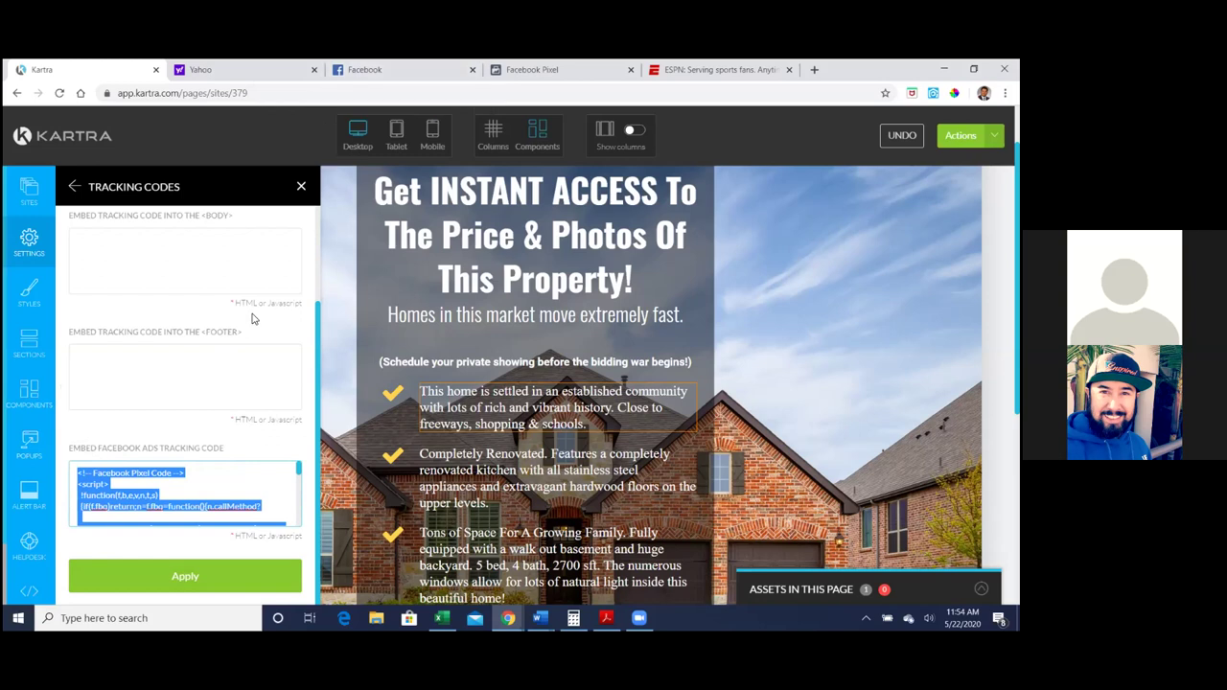
pyautogui.click(203, 578)
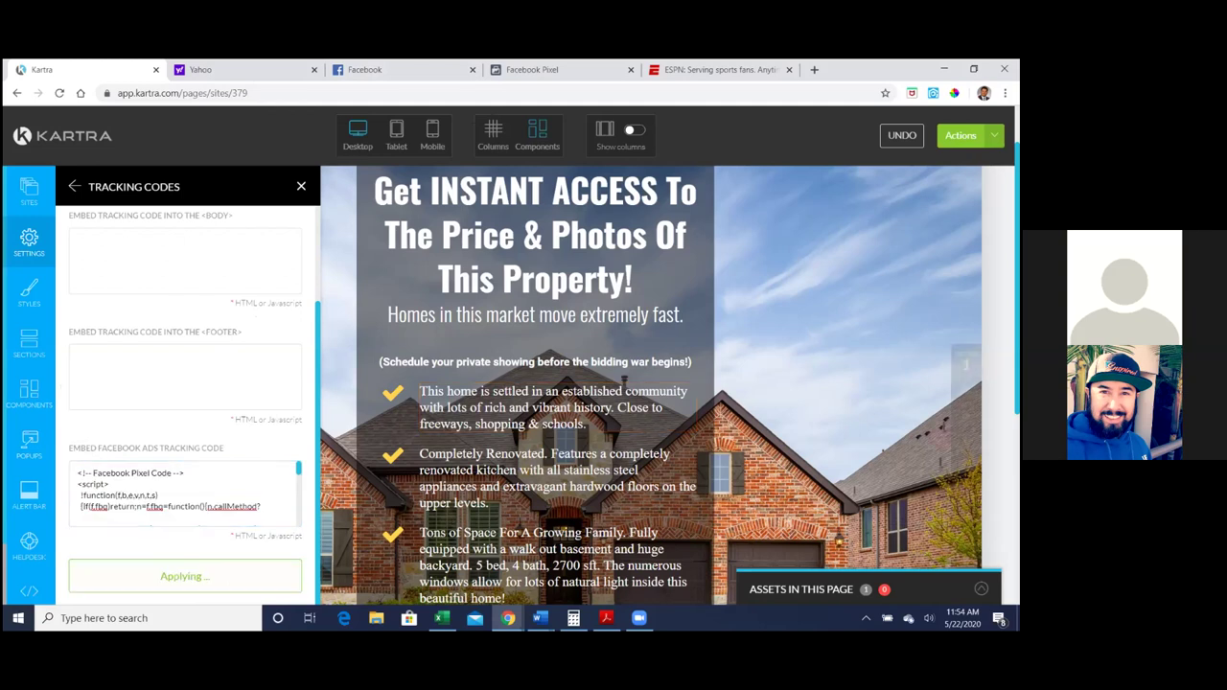
# Step: Save the page's progress from the Actions menu and dismiss the confirmation
pyautogui.click(961, 135)
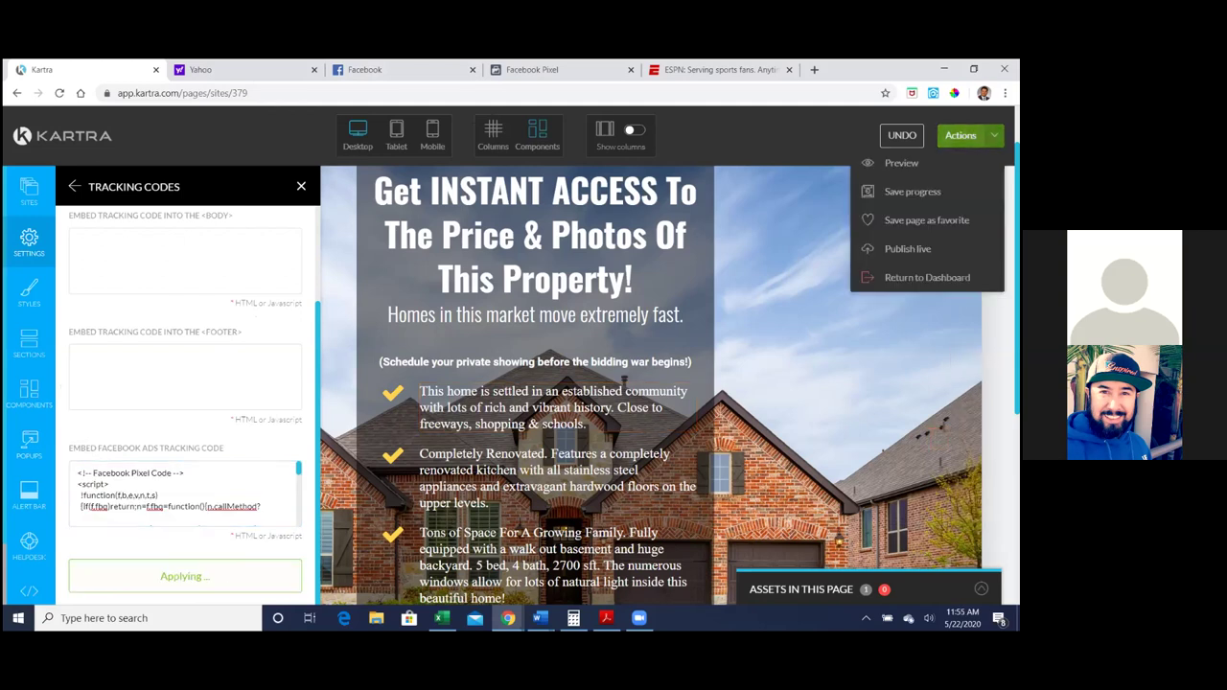
pyautogui.click(913, 191)
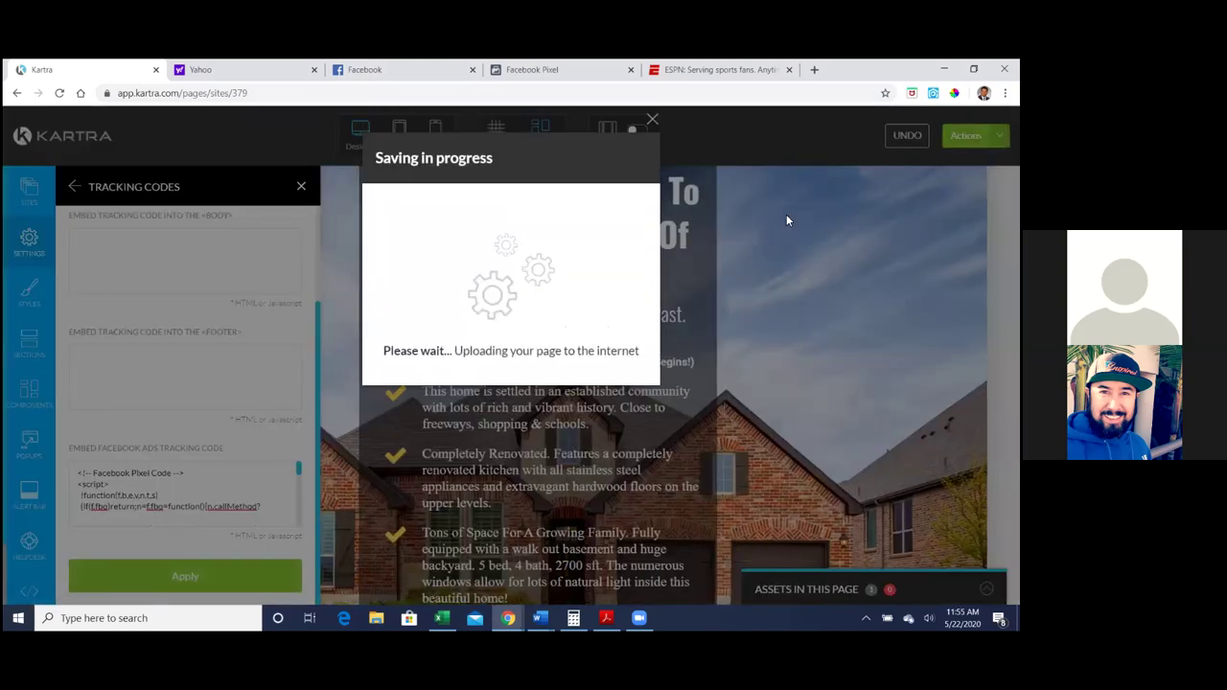
pyautogui.click(652, 121)
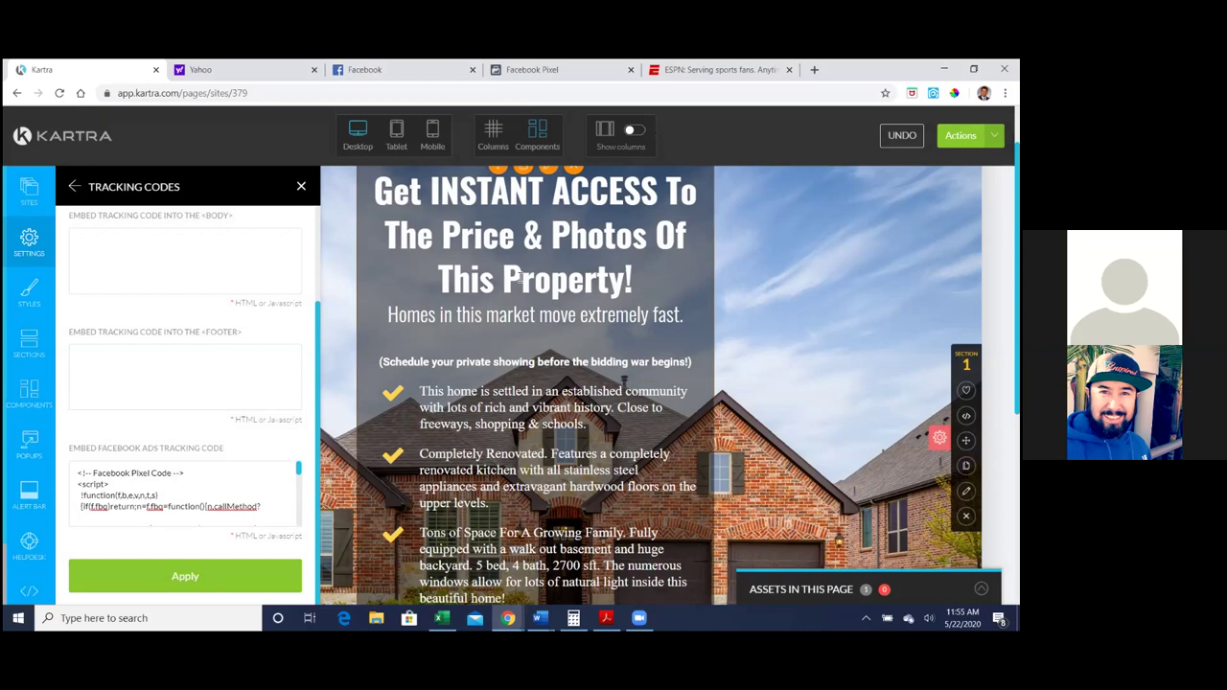
# Step: Confirm the View All 17 Photos Now! button links to 'Pop an opt-in form', then close its settings
pyautogui.scroll(-1, 536, 278)
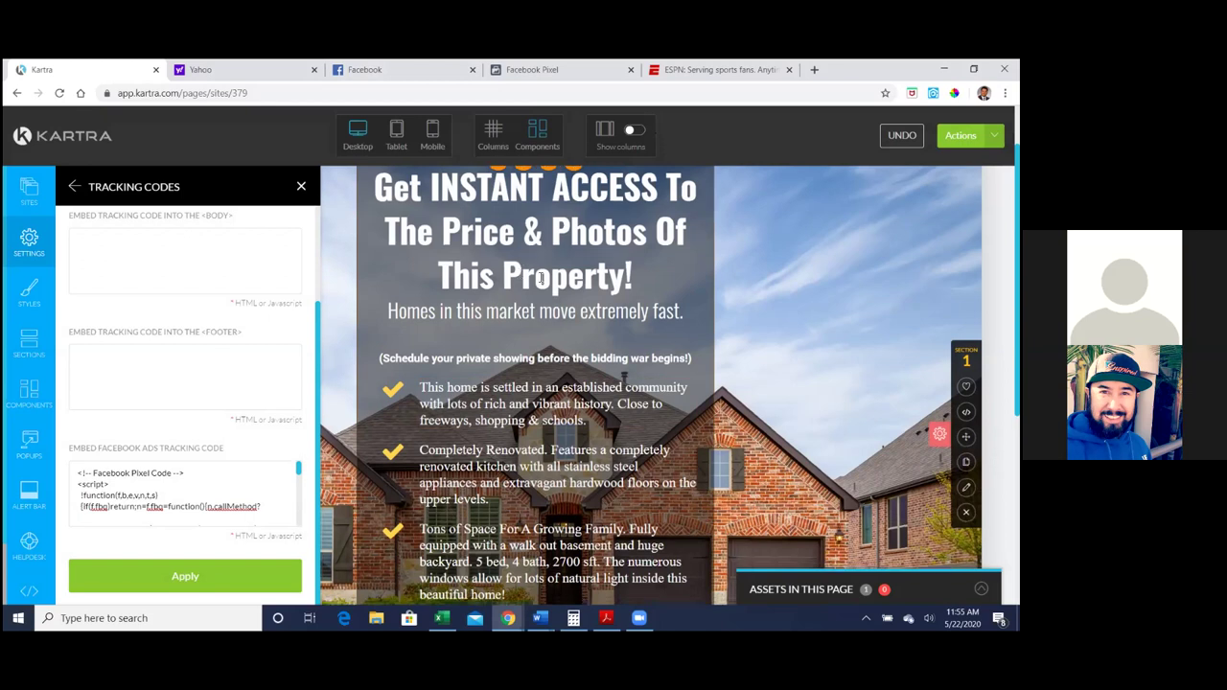
pyautogui.scroll(-5, 540, 278)
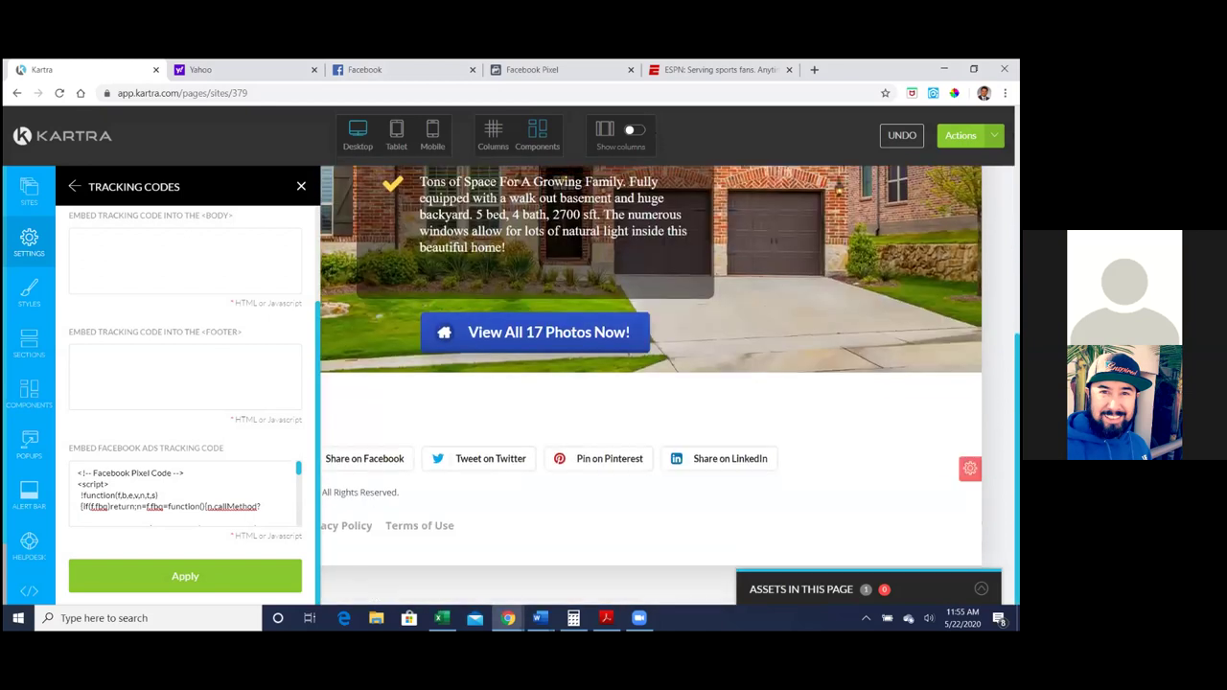
pyautogui.moveTo(580, 345)
pyautogui.click(550, 302)
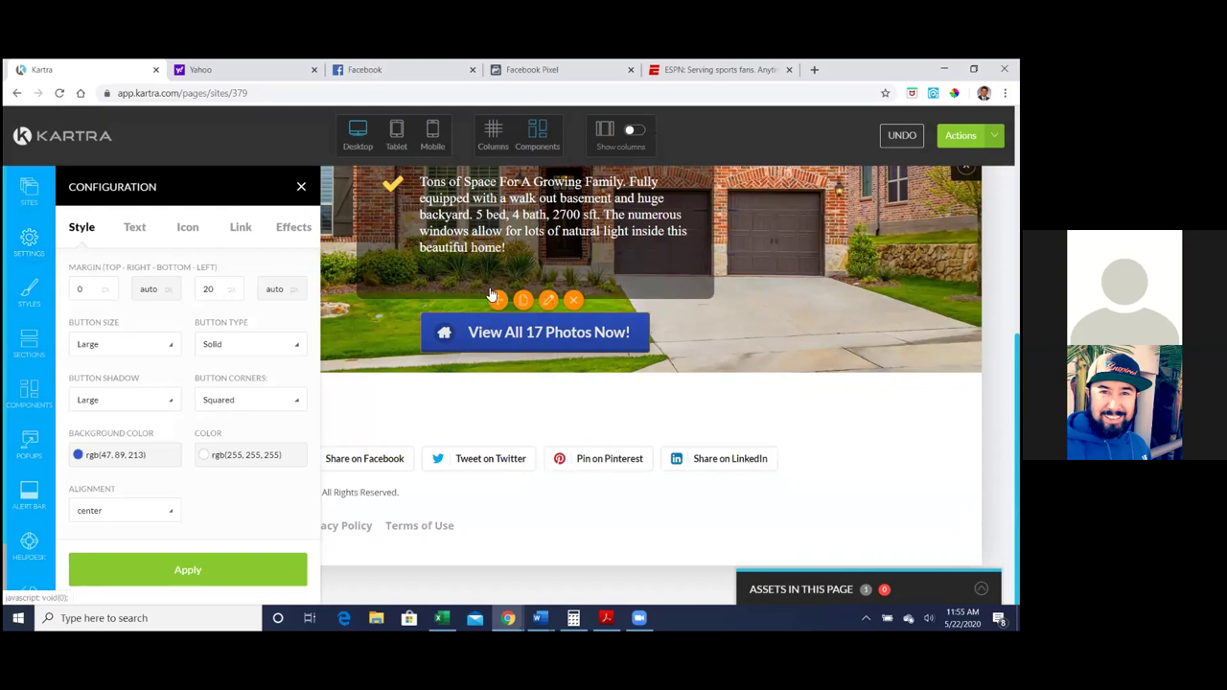
pyautogui.click(240, 230)
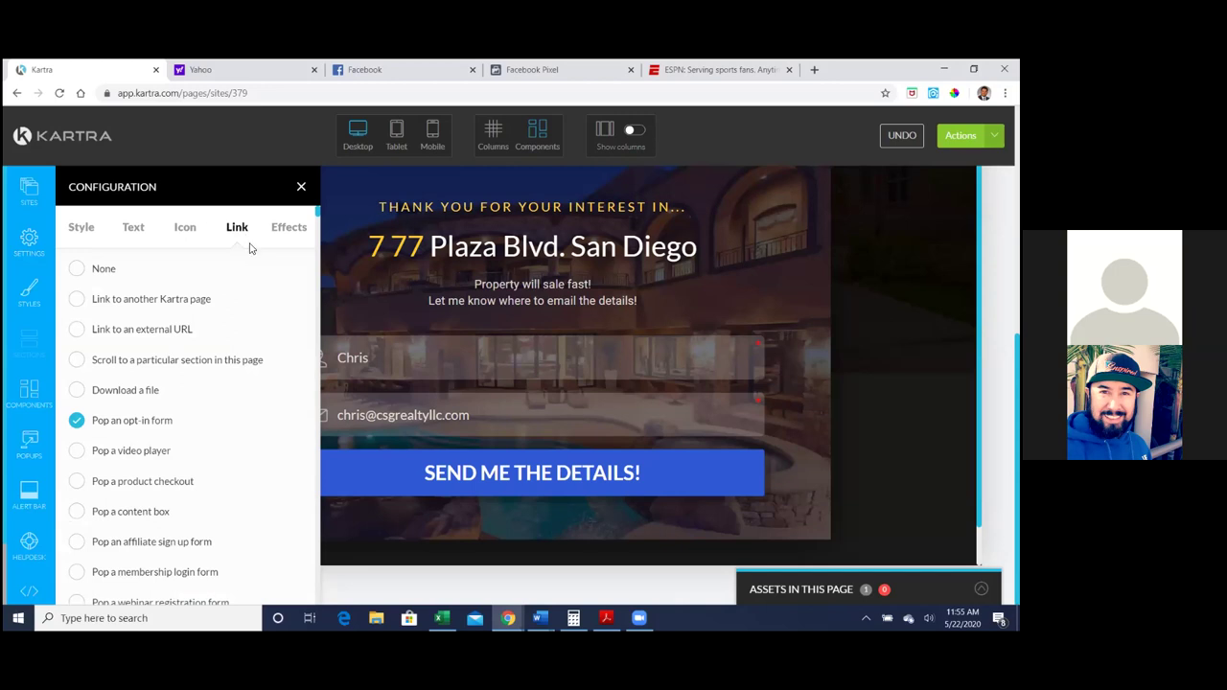
pyautogui.click(300, 187)
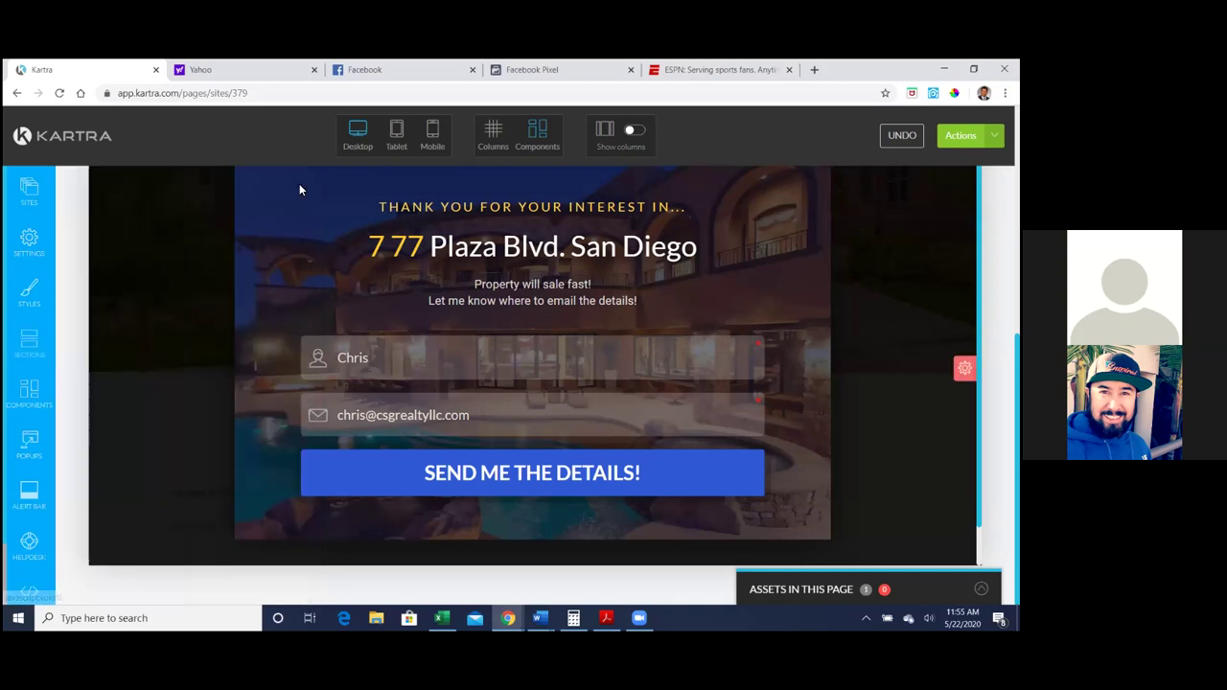
# Step: Swap the opt-in popup's pool villa background image for the front-exterior house photo
pyautogui.click(284, 251)
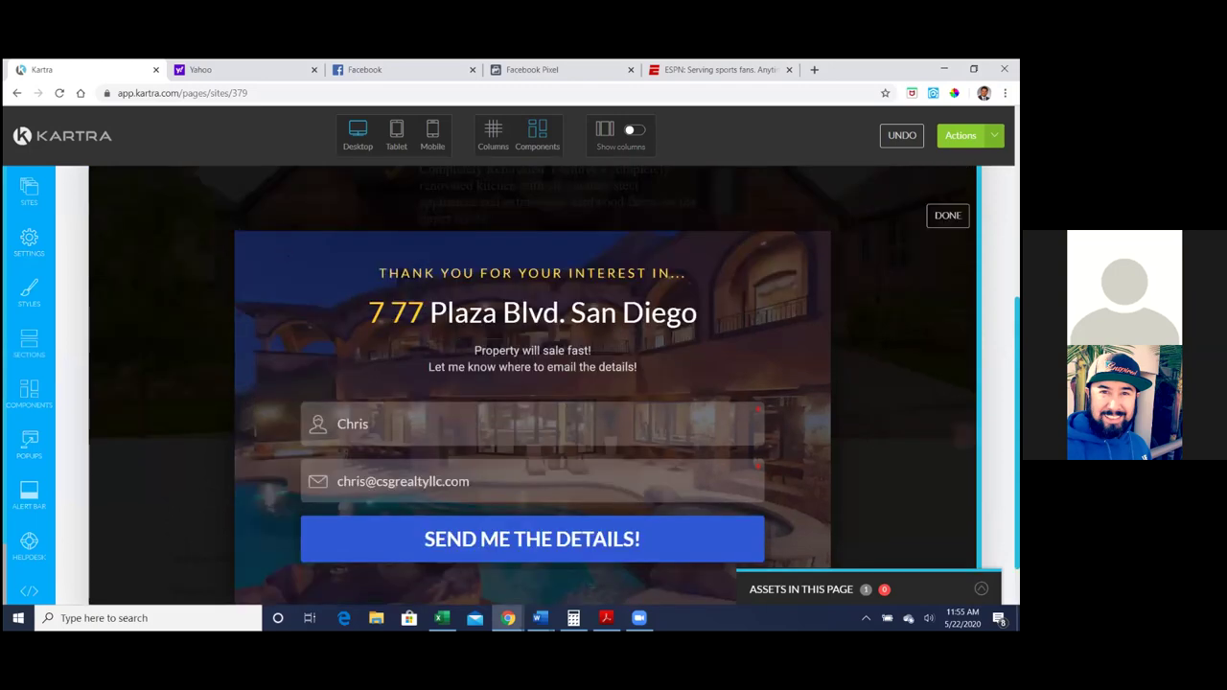
pyautogui.moveTo(961, 446)
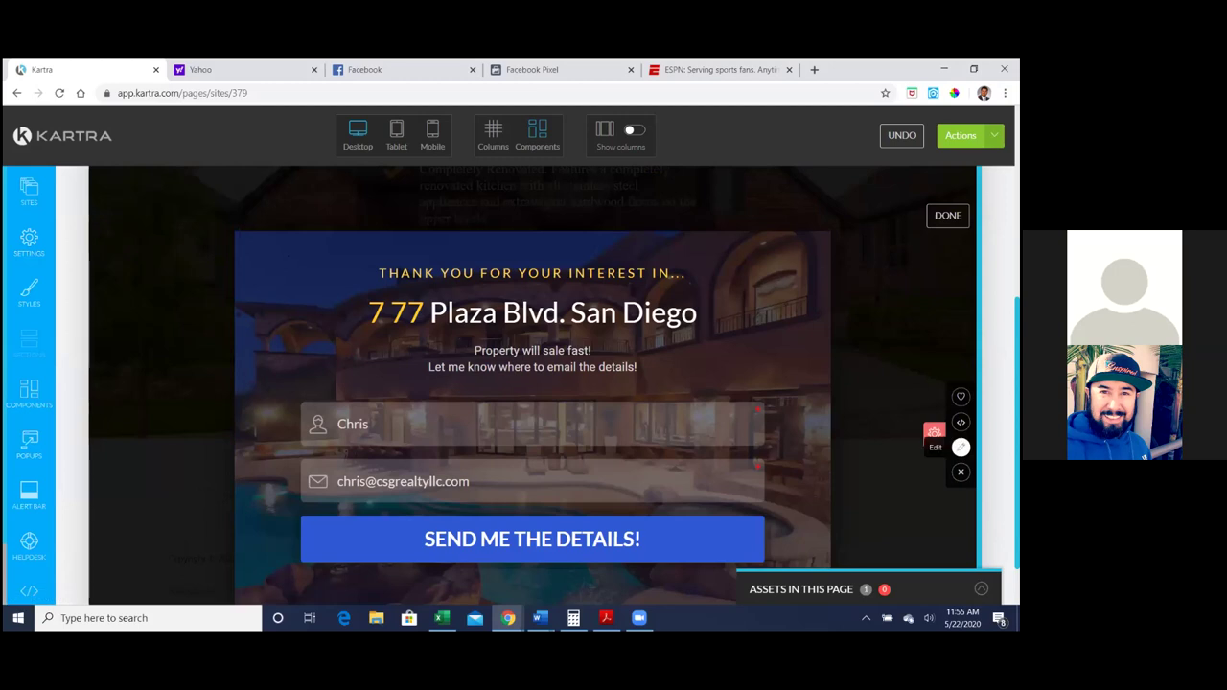
pyautogui.click(960, 447)
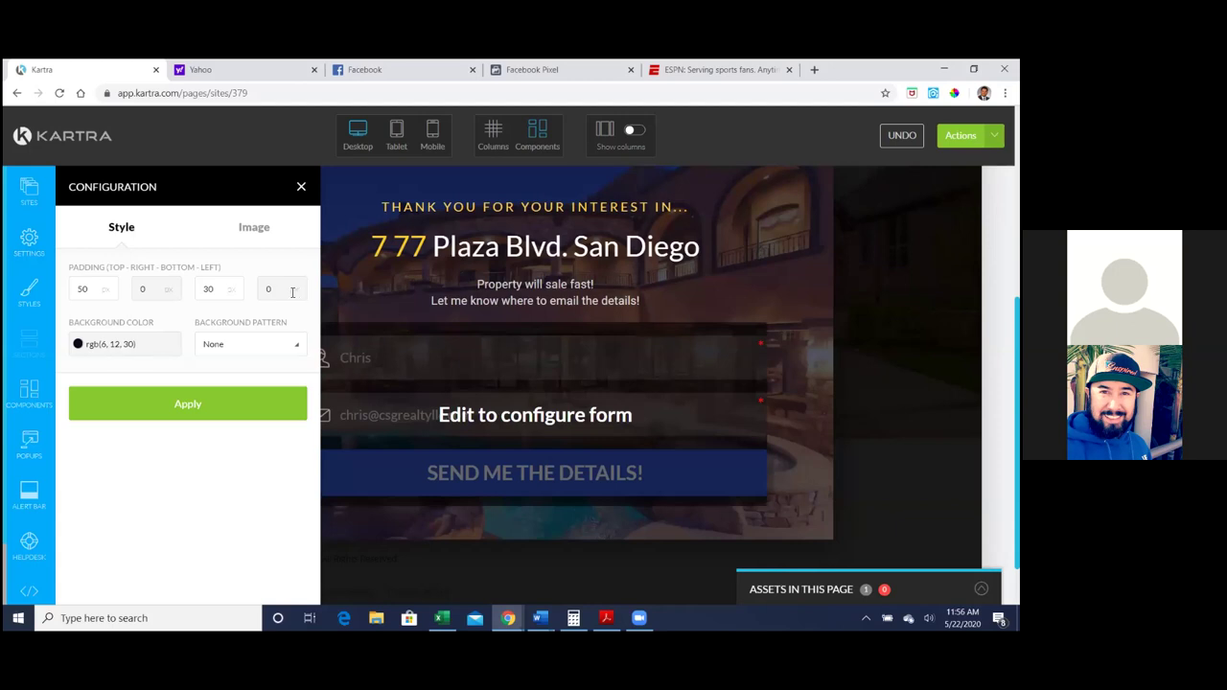
pyautogui.click(255, 230)
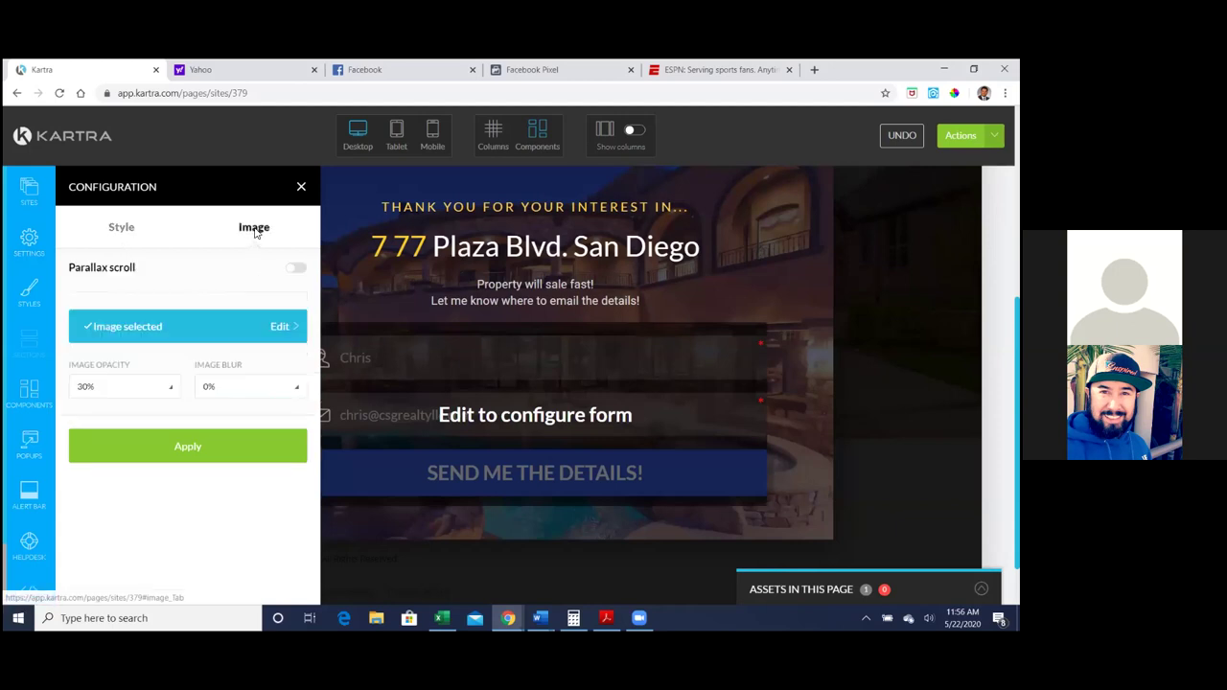
pyautogui.click(201, 332)
pyautogui.click(447, 321)
pyautogui.click(784, 158)
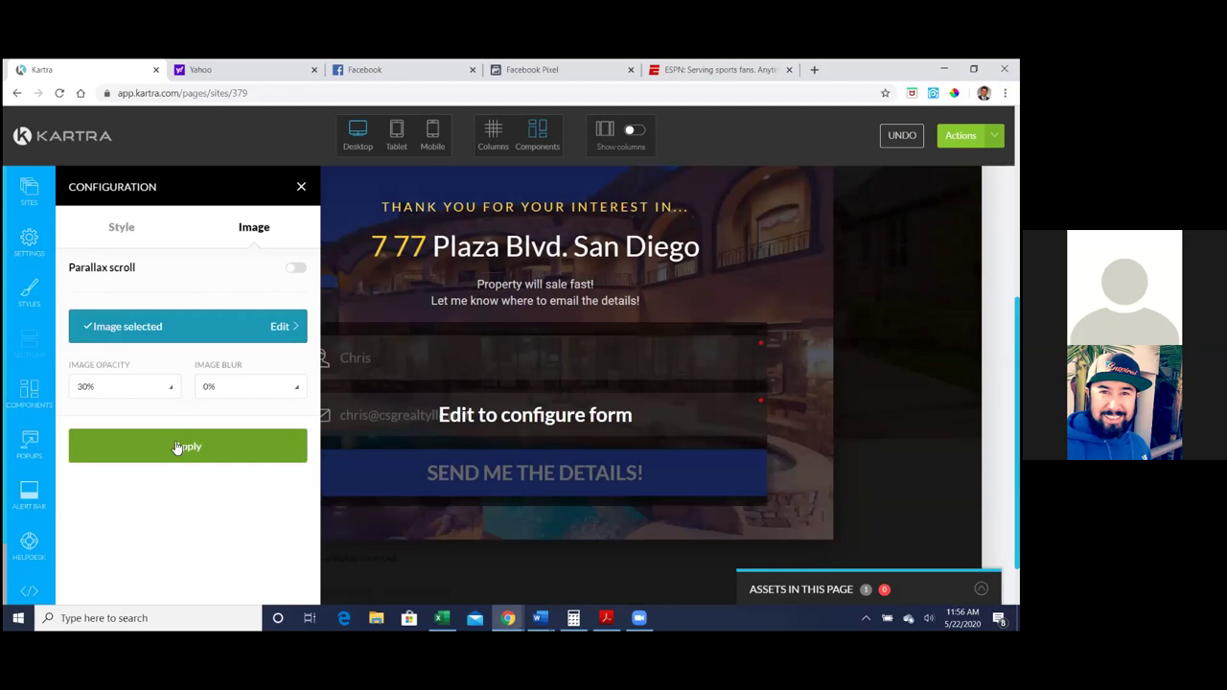
pyautogui.click(177, 447)
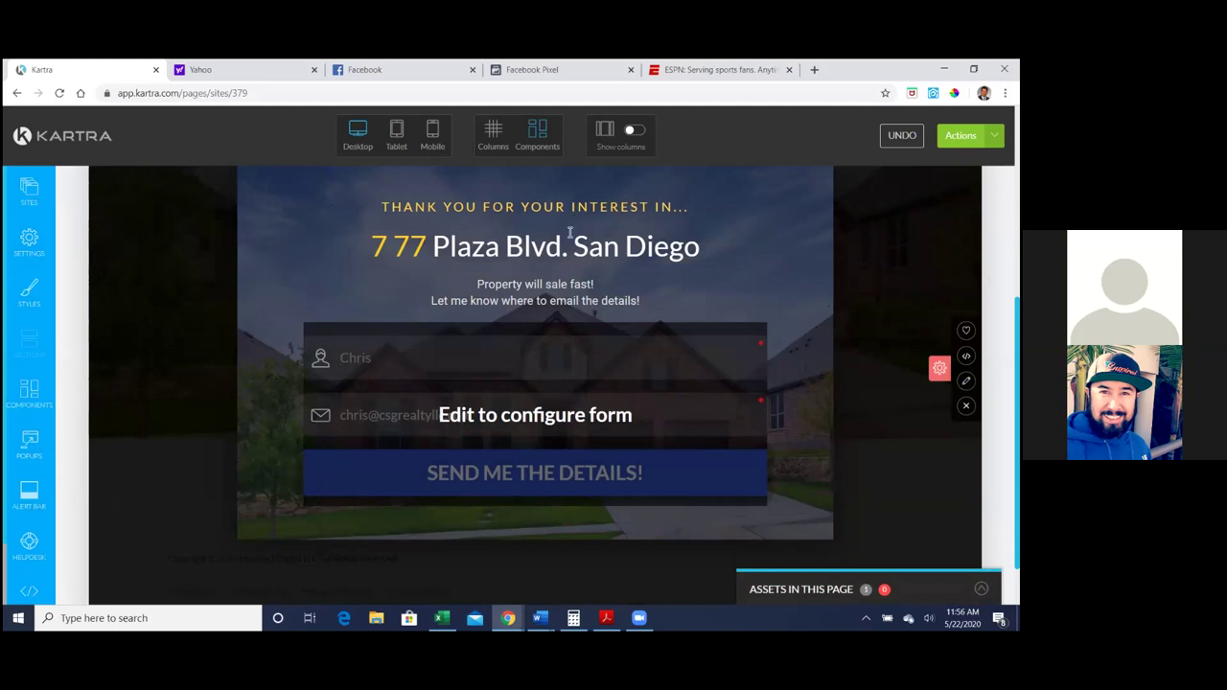
# Step: Replace the headline's old San Diego address with the new property's street address, state in capitals
pyautogui.click(561, 218)
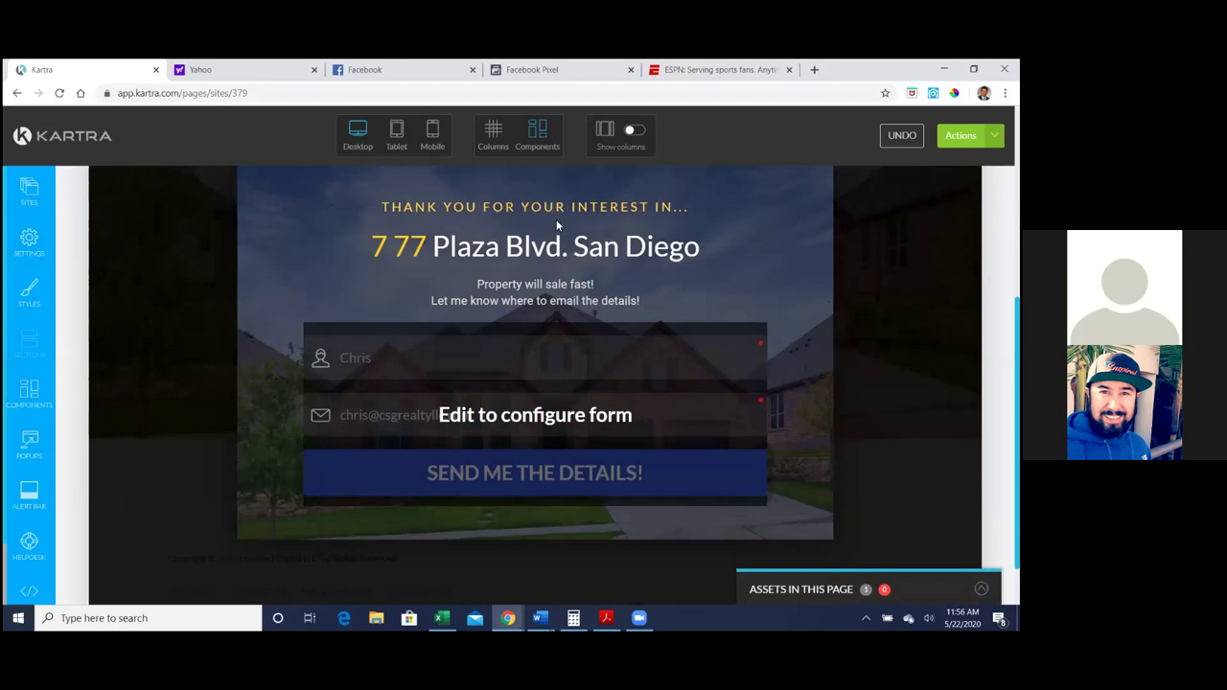
pyautogui.press('Delete')
pyautogui.press('Delete')
pyautogui.press('Delete')
pyautogui.press('Delete')
pyautogui.press('Delete')
pyautogui.press('Delete')
pyautogui.press('Delete')
pyautogui.press('Delete')
pyautogui.press('Delete')
pyautogui.press('Delete')
pyautogui.press('Delete')
pyautogui.press('Delete')
pyautogui.press('Delete')
pyautogui.press('Delete')
pyautogui.press('Delete')
pyautogui.press('Delete')
pyautogui.press('Delete')
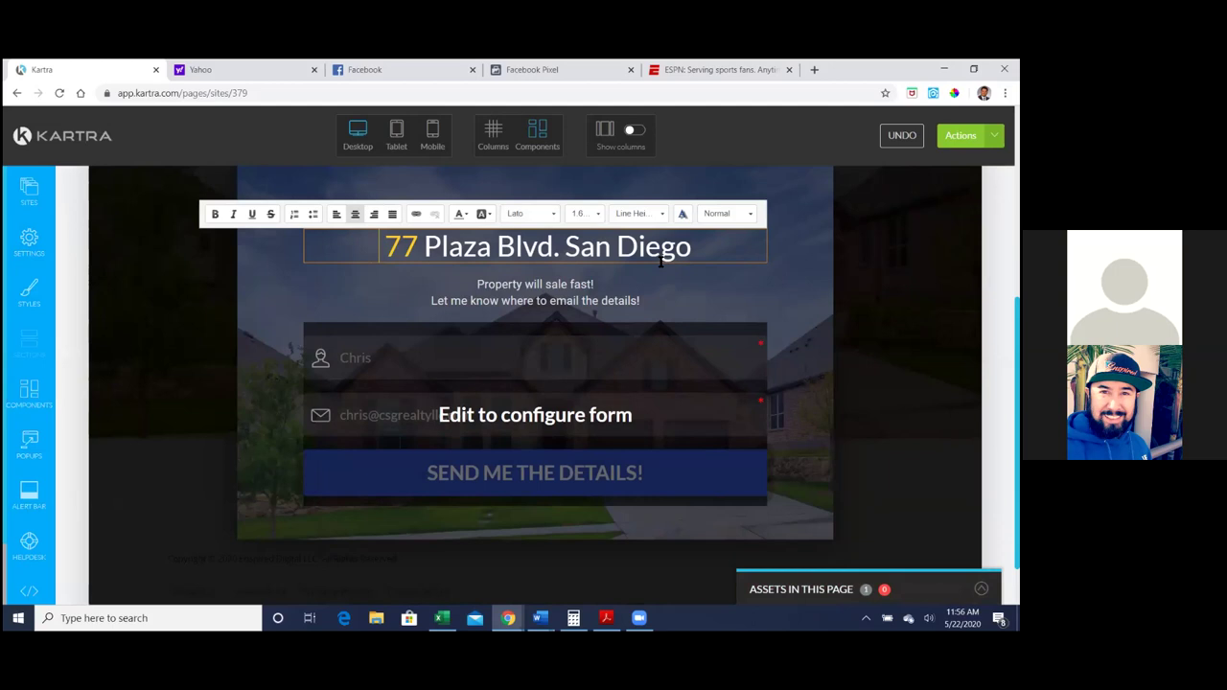
pyautogui.press('Delete')
pyautogui.press('Delete')
pyautogui.press('Delete')
pyautogui.press('Delete')
pyautogui.press('Delete')
pyautogui.press('Delete')
pyautogui.press('Delete')
pyautogui.press('Delete')
pyautogui.press('Delete')
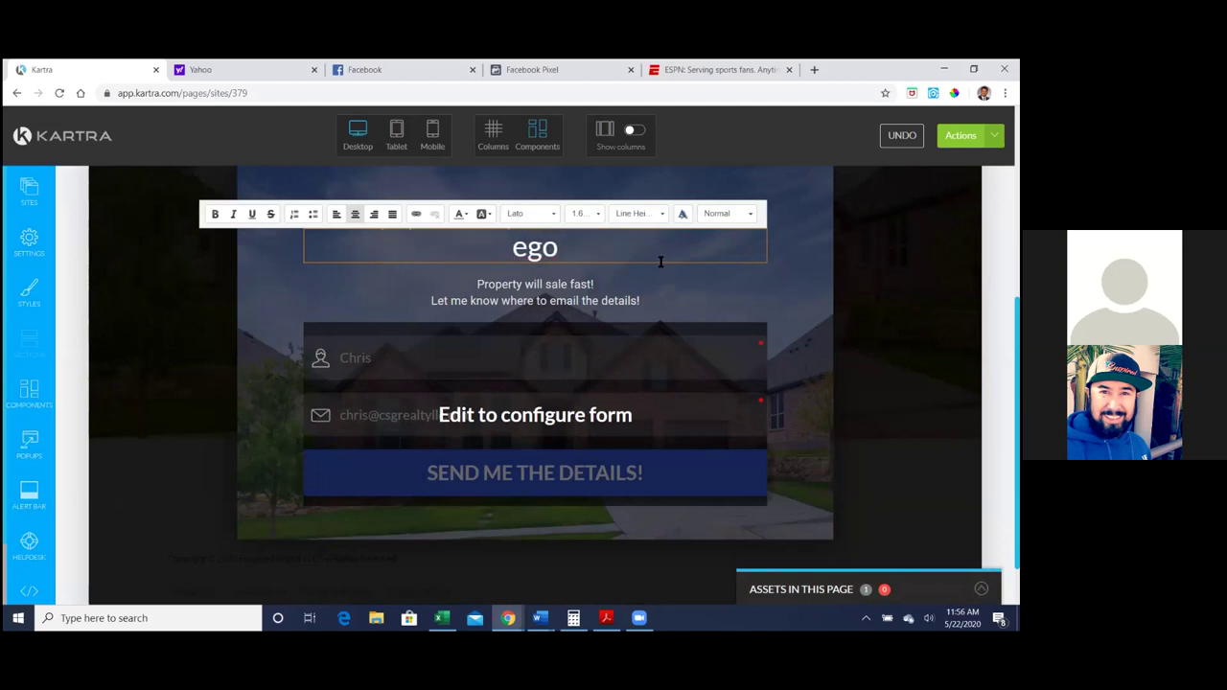
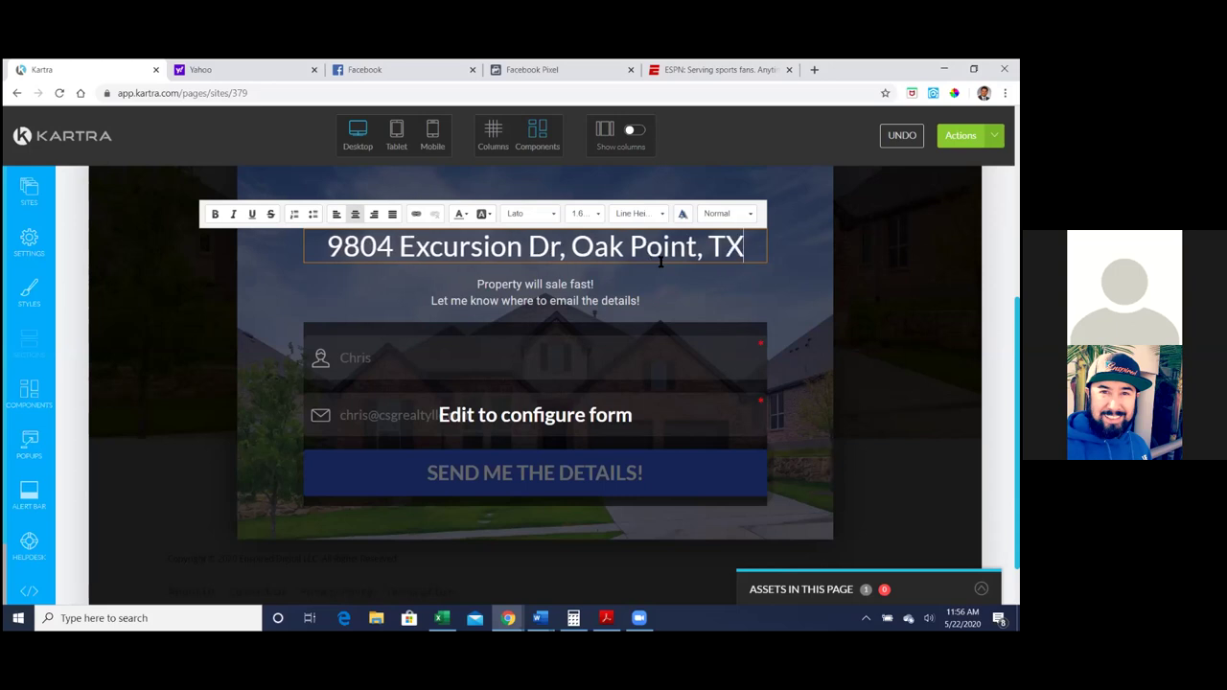
pyautogui.click(798, 251)
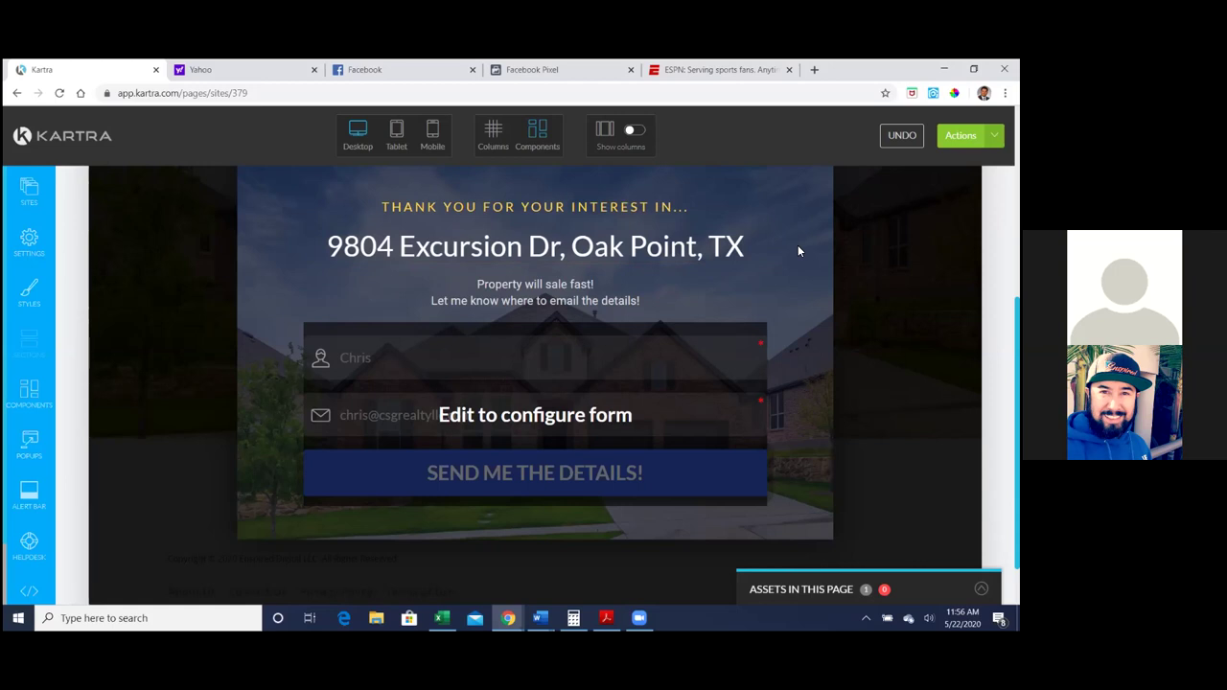
# Step: Review the opt-in form's field and submit button settings, then close them
pyautogui.moveTo(559, 417)
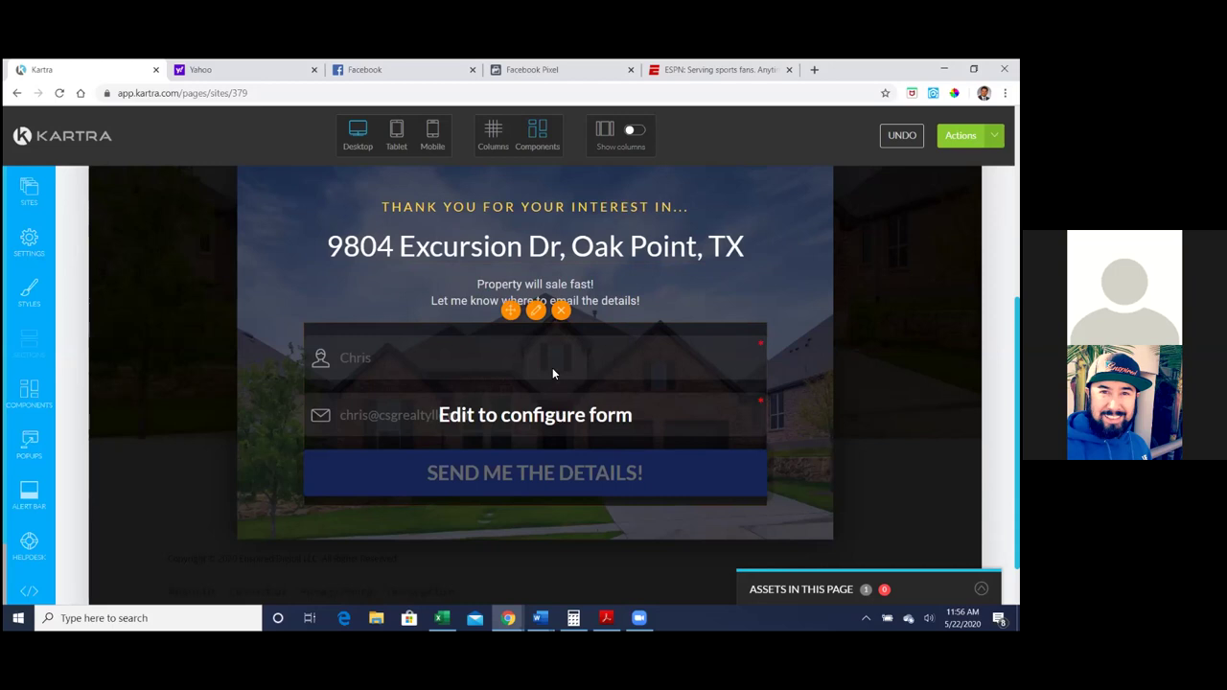
pyautogui.click(537, 313)
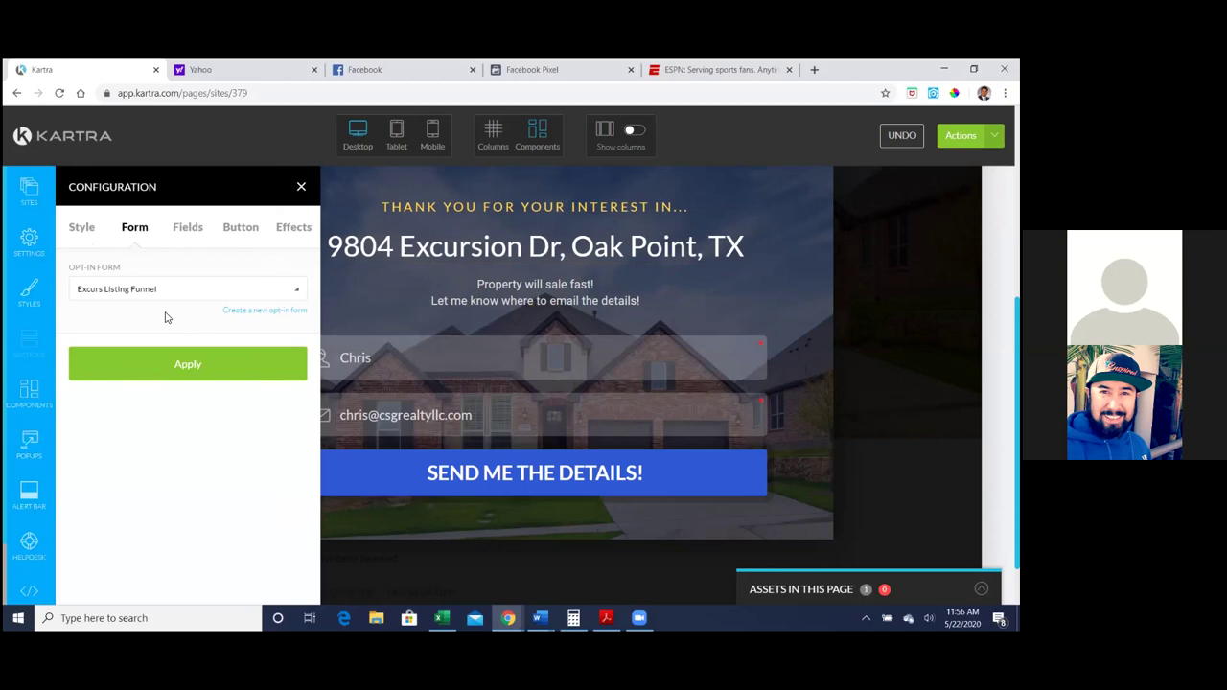
pyautogui.click(188, 231)
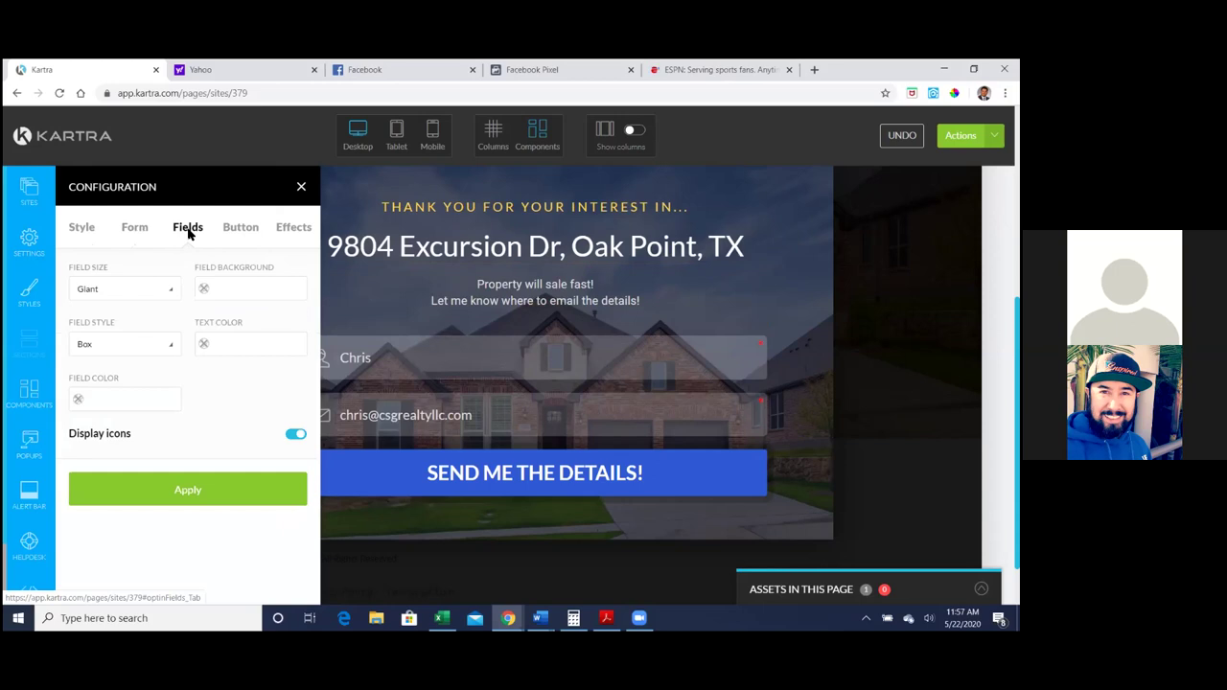
pyautogui.click(242, 233)
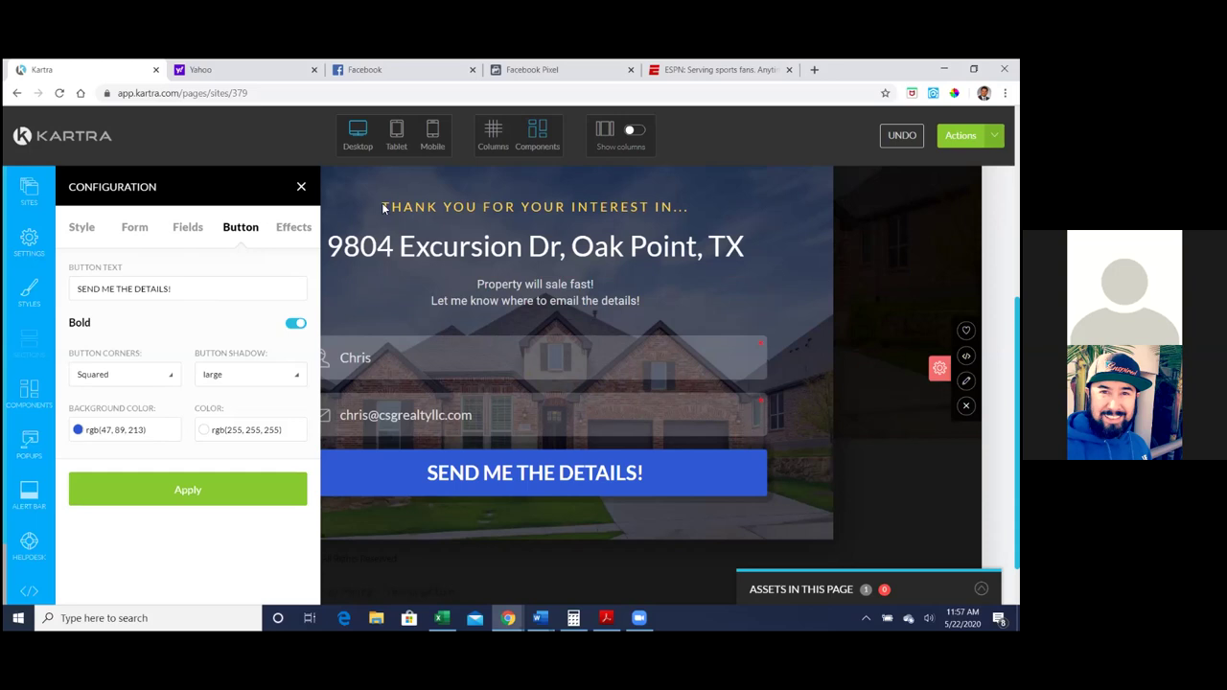
pyautogui.click(301, 188)
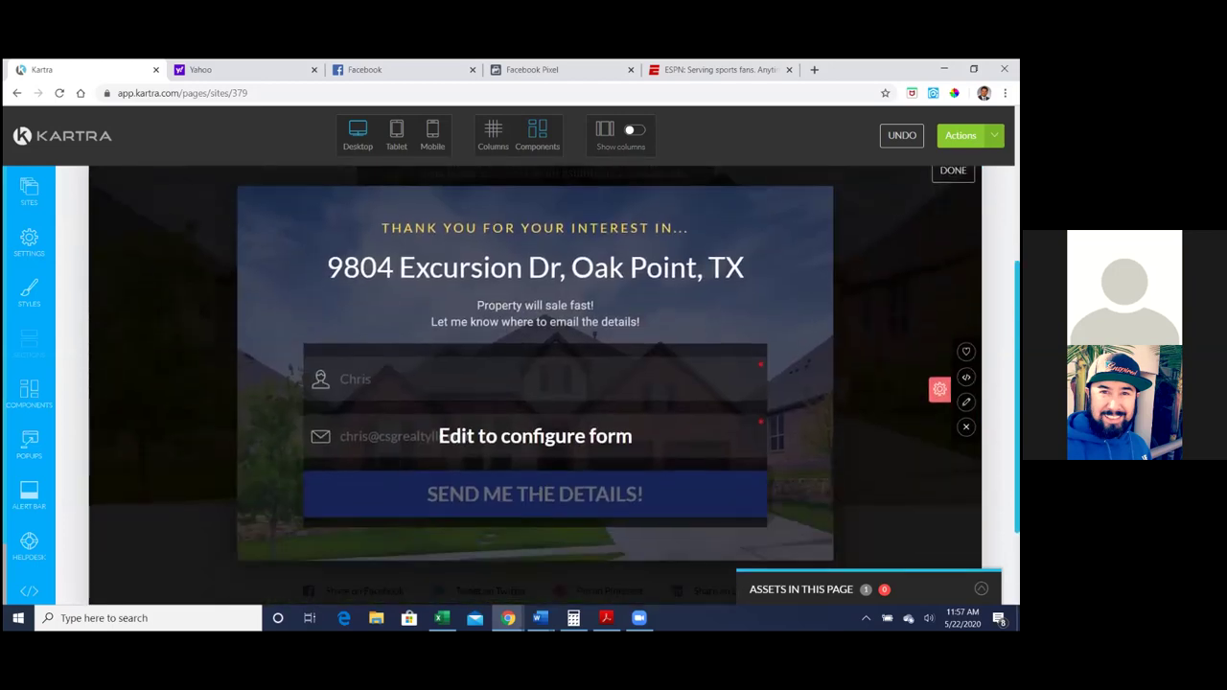
# Step: Leave popup editing, save the page's progress, and open a new browser tab
pyautogui.click(953, 170)
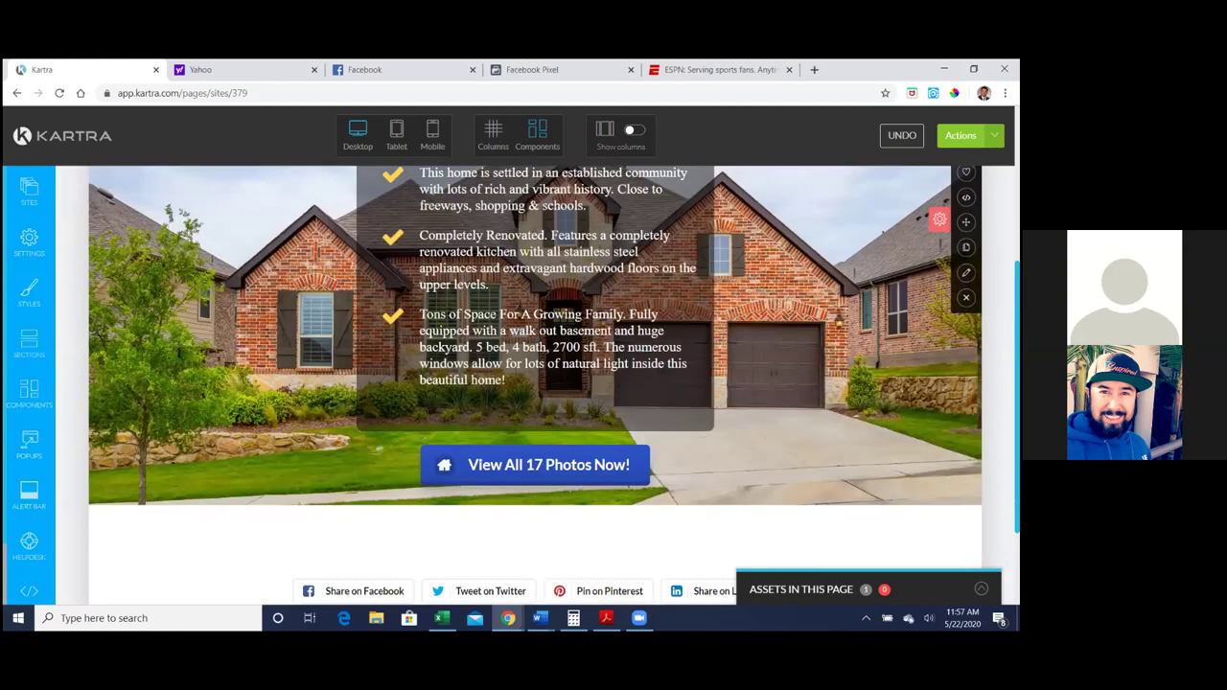
pyautogui.scroll(1, 535, 383)
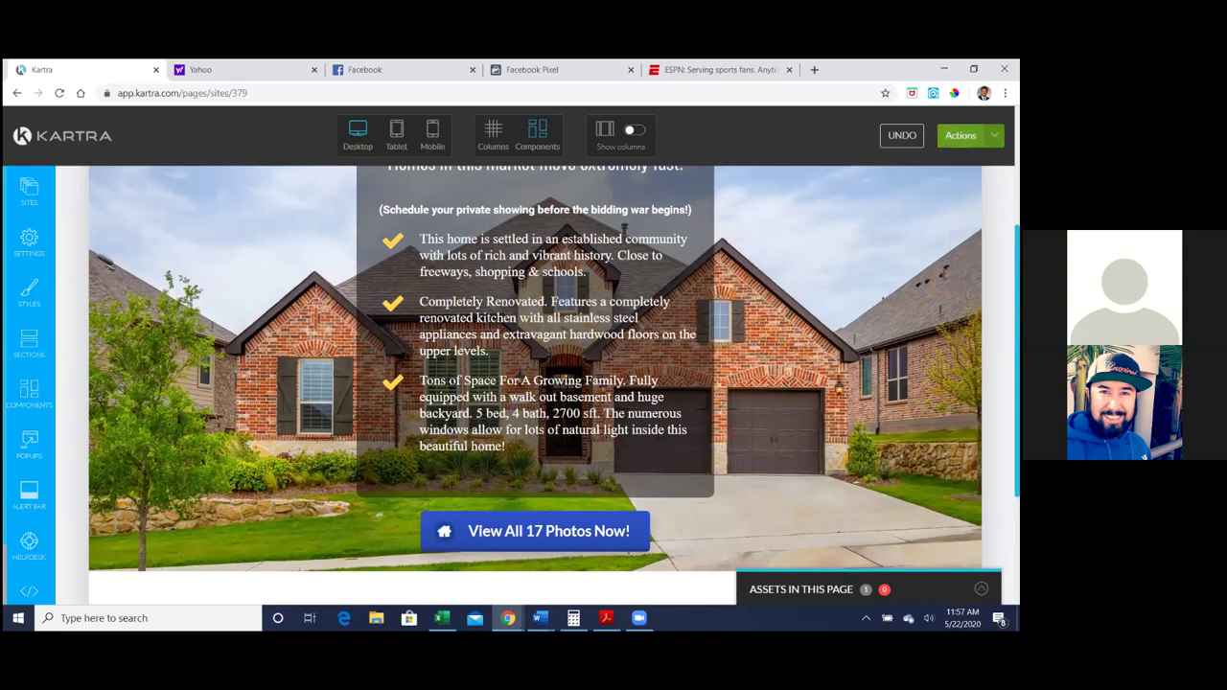
pyautogui.click(963, 135)
pyautogui.click(913, 190)
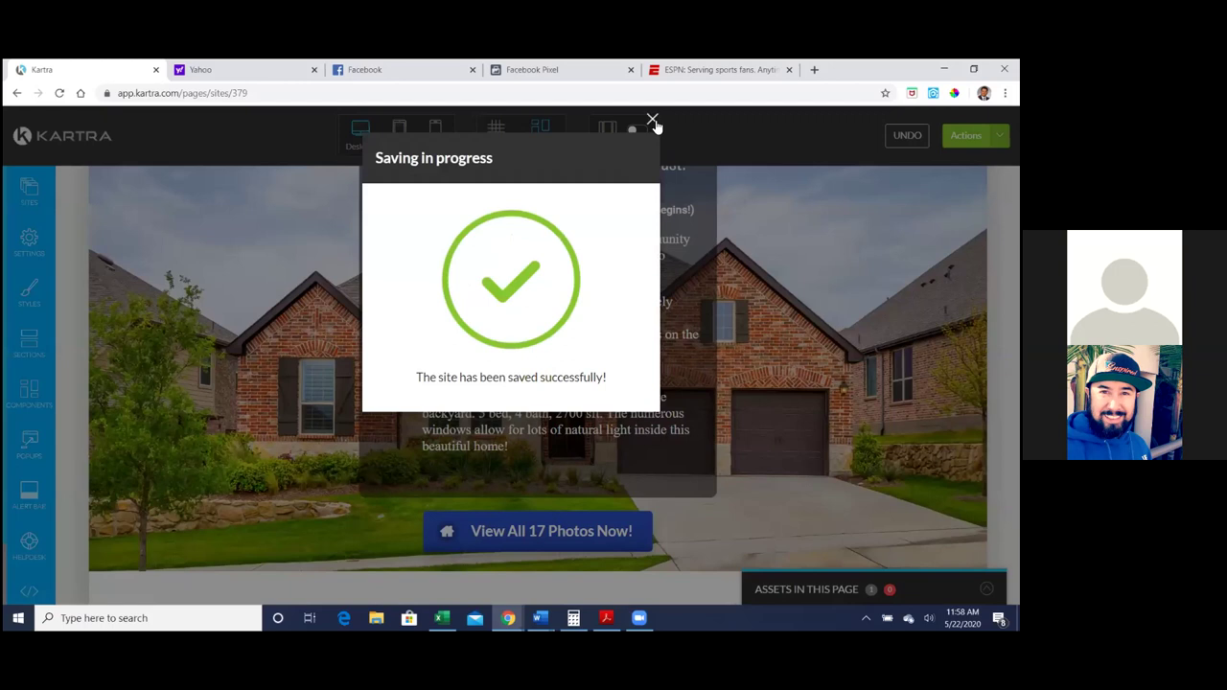
pyautogui.click(653, 121)
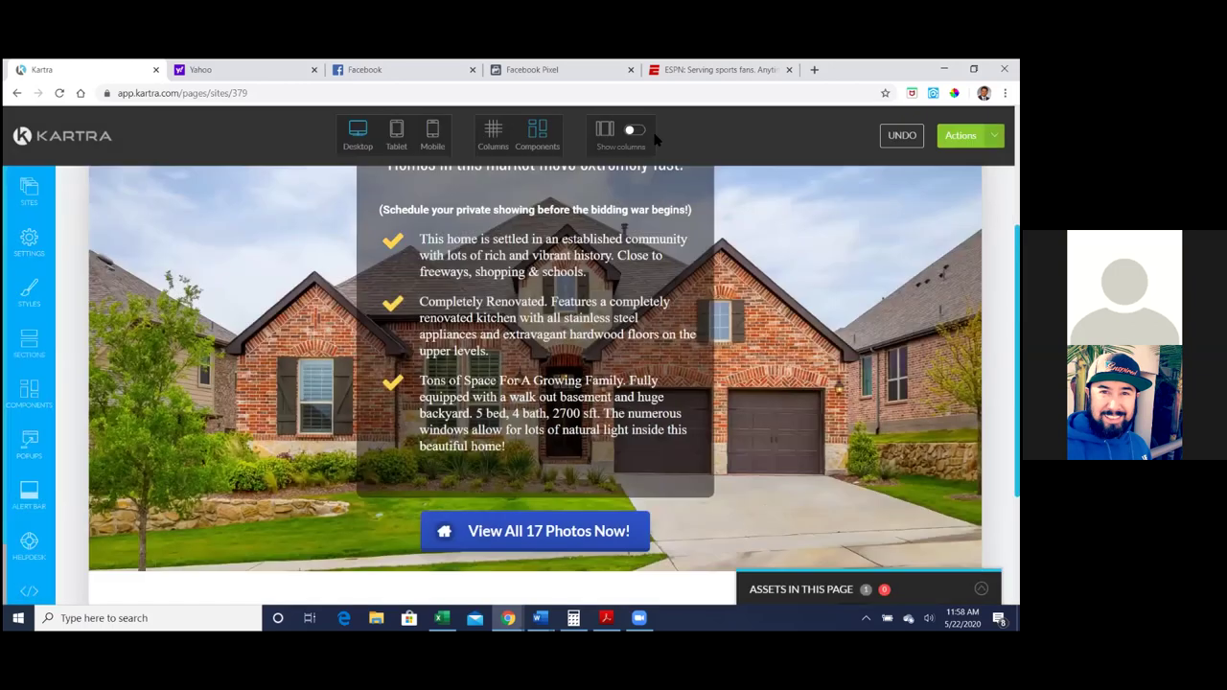
pyautogui.click(811, 69)
# Step: Load the RE/MAX agent website with 'cga' and open its footer's Privacy Notice page
pyautogui.write('cga')
pyautogui.press('Return')
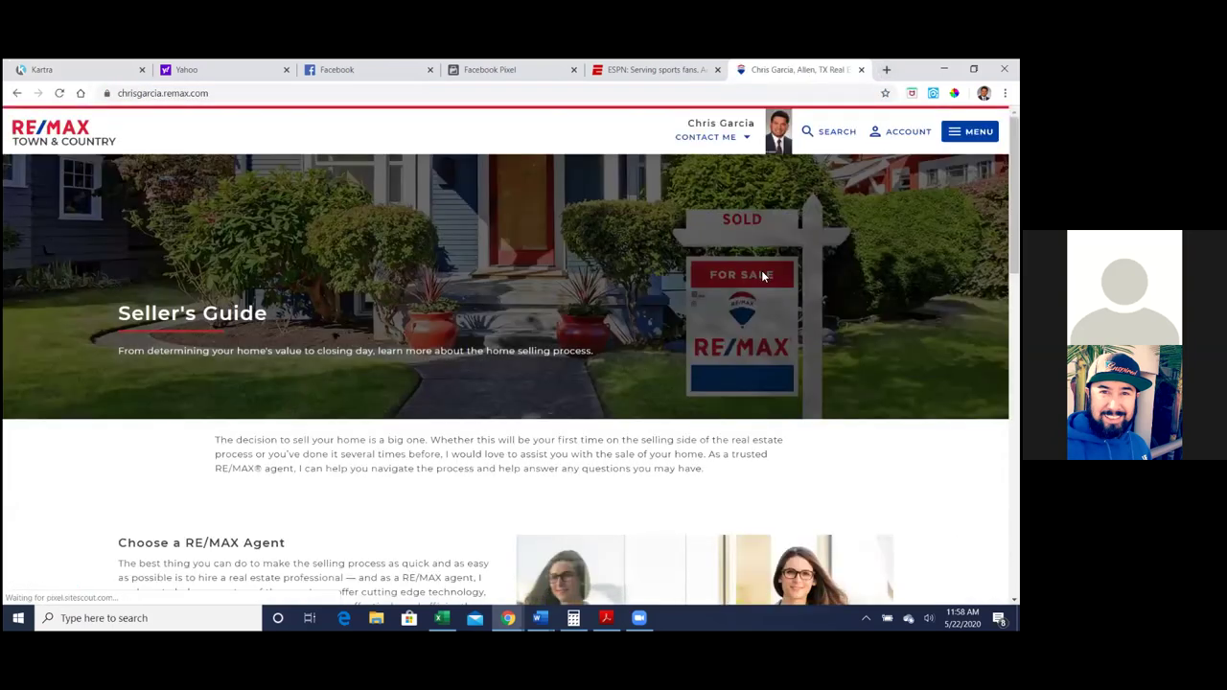
pyautogui.scroll(-15, 776, 258)
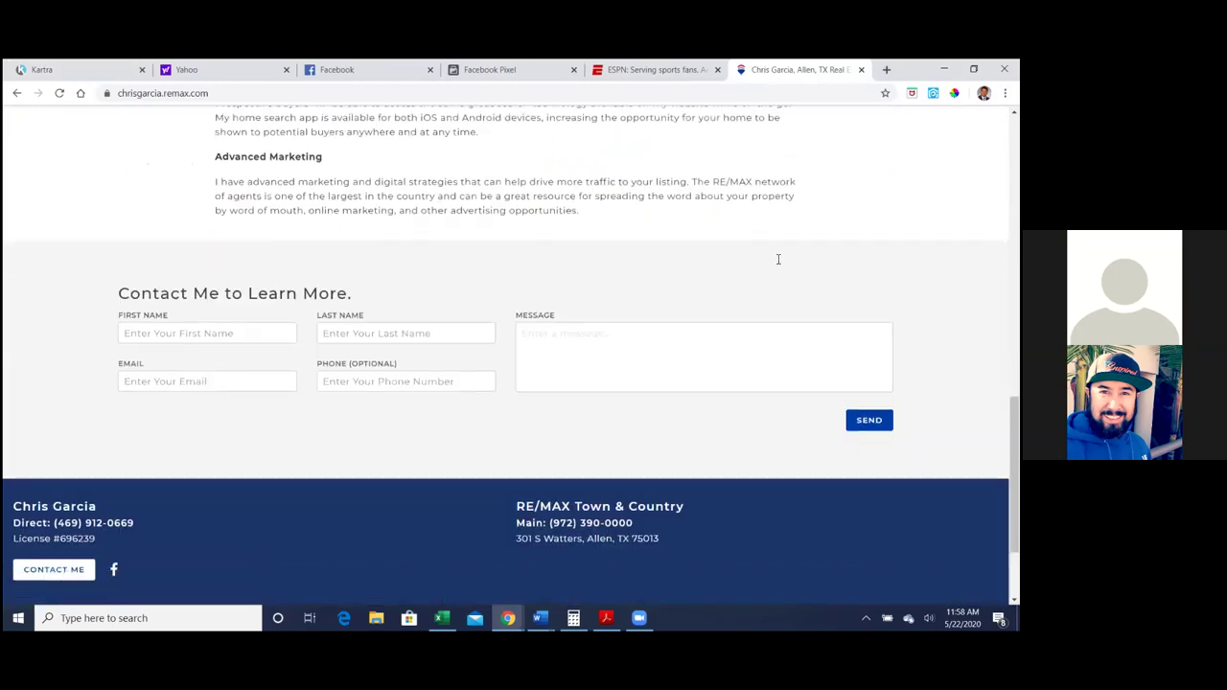
pyautogui.scroll(-2, 778, 259)
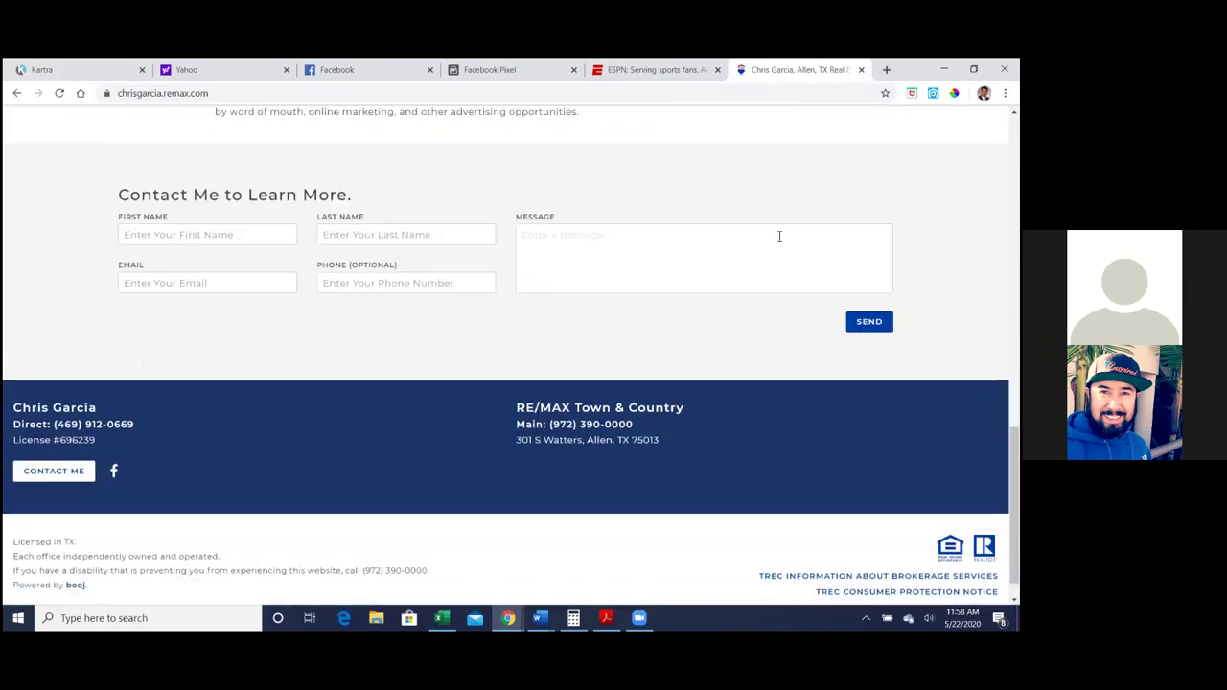
pyautogui.scroll(-1, 780, 236)
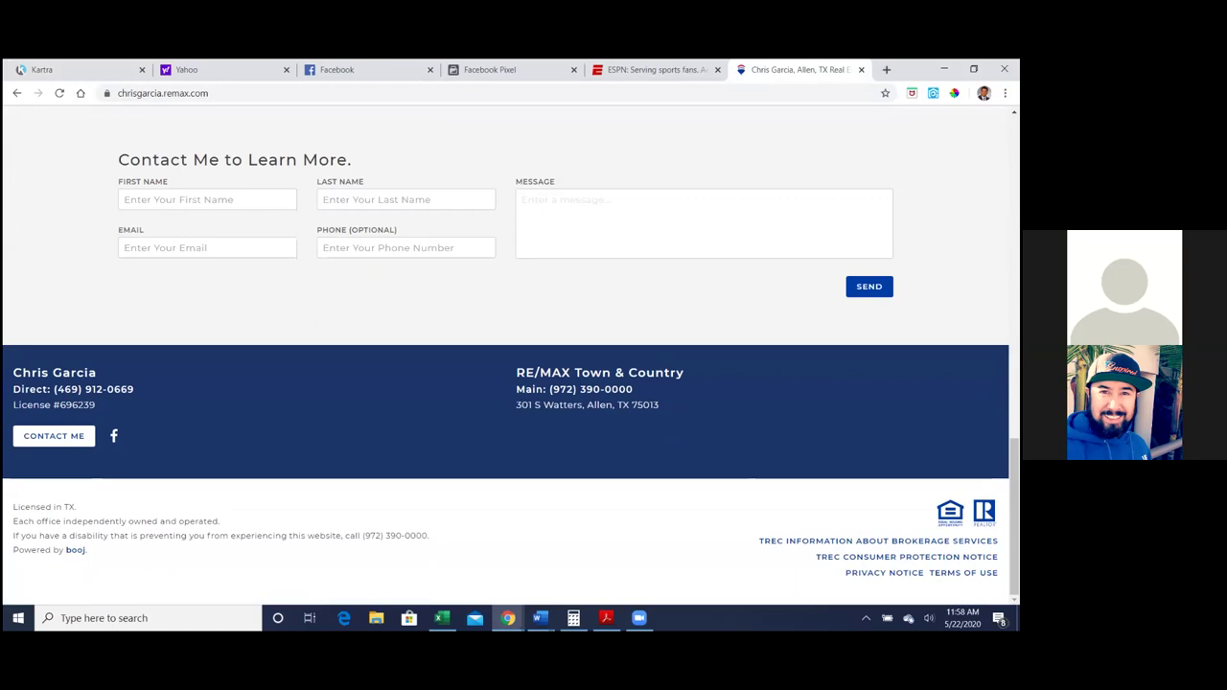
pyautogui.click(884, 572)
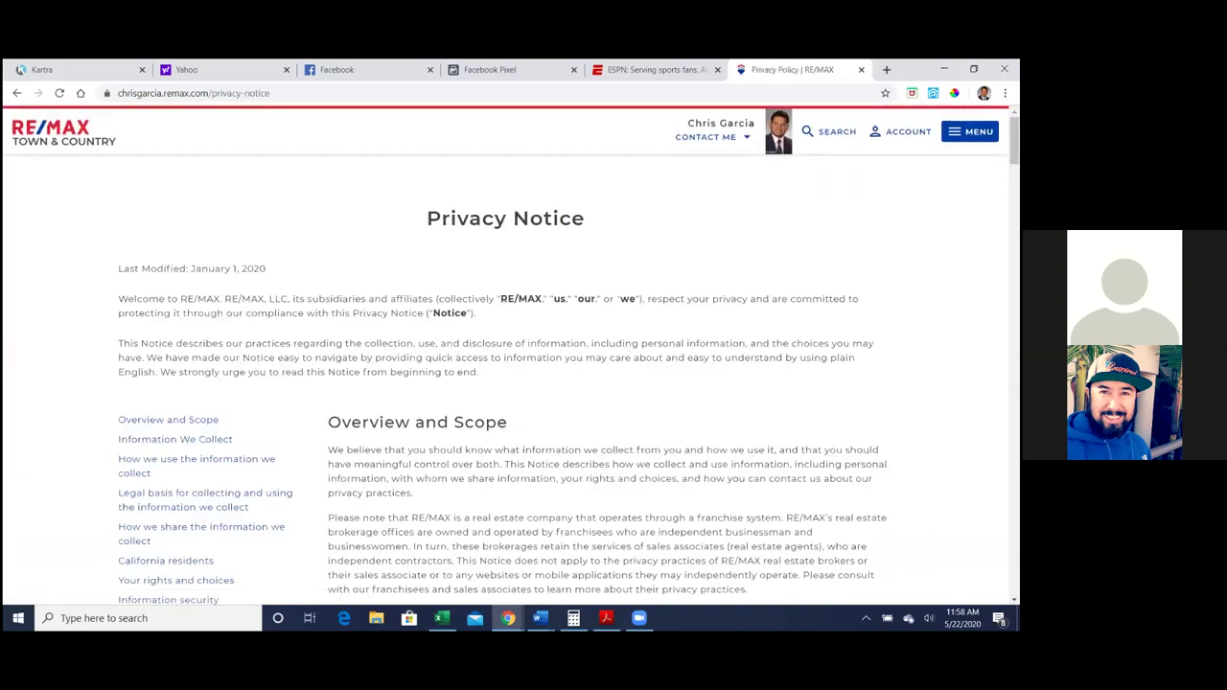
# Step: Select and copy the Privacy Notice's full https address, then go back to Kartra
pyautogui.scroll(-1, 784, 411)
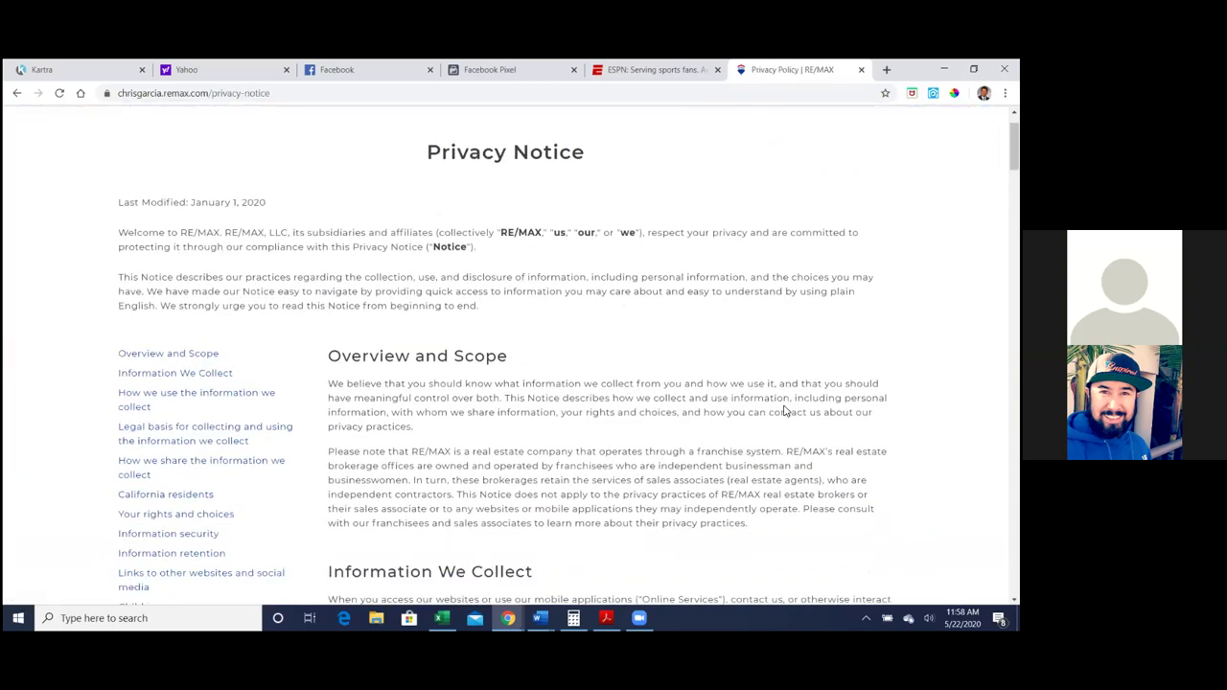
pyautogui.click(217, 98)
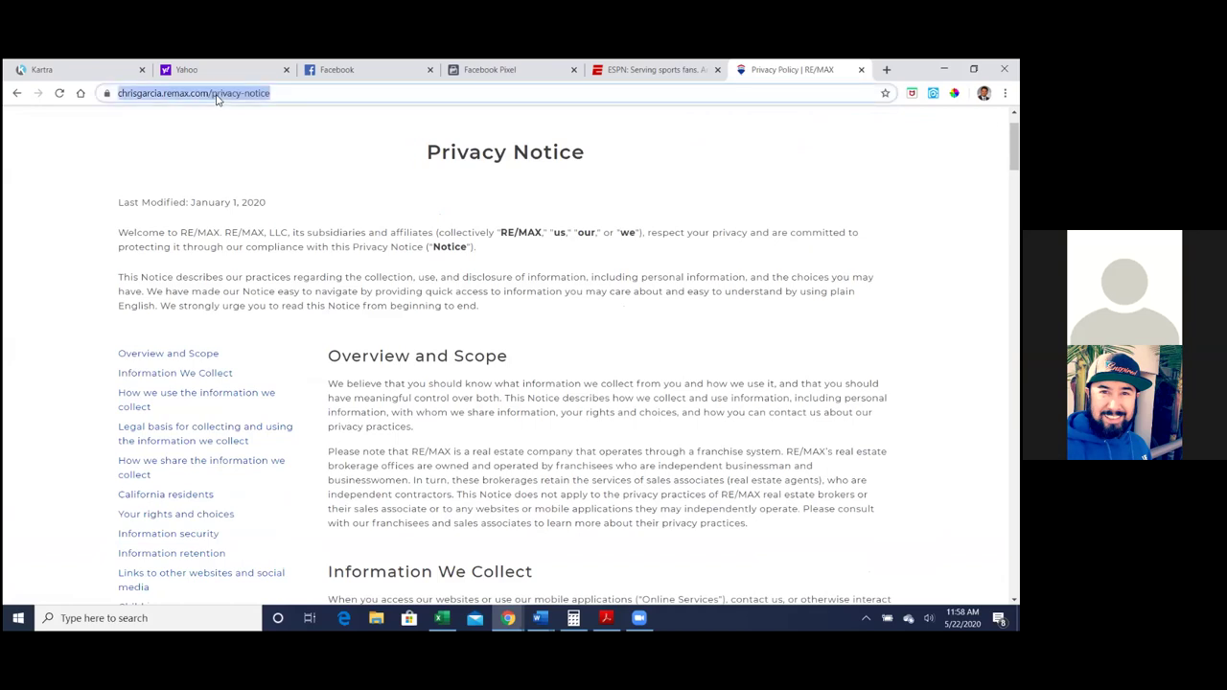
pyautogui.click(216, 98)
pyautogui.hotkey('ctrl', 'c')
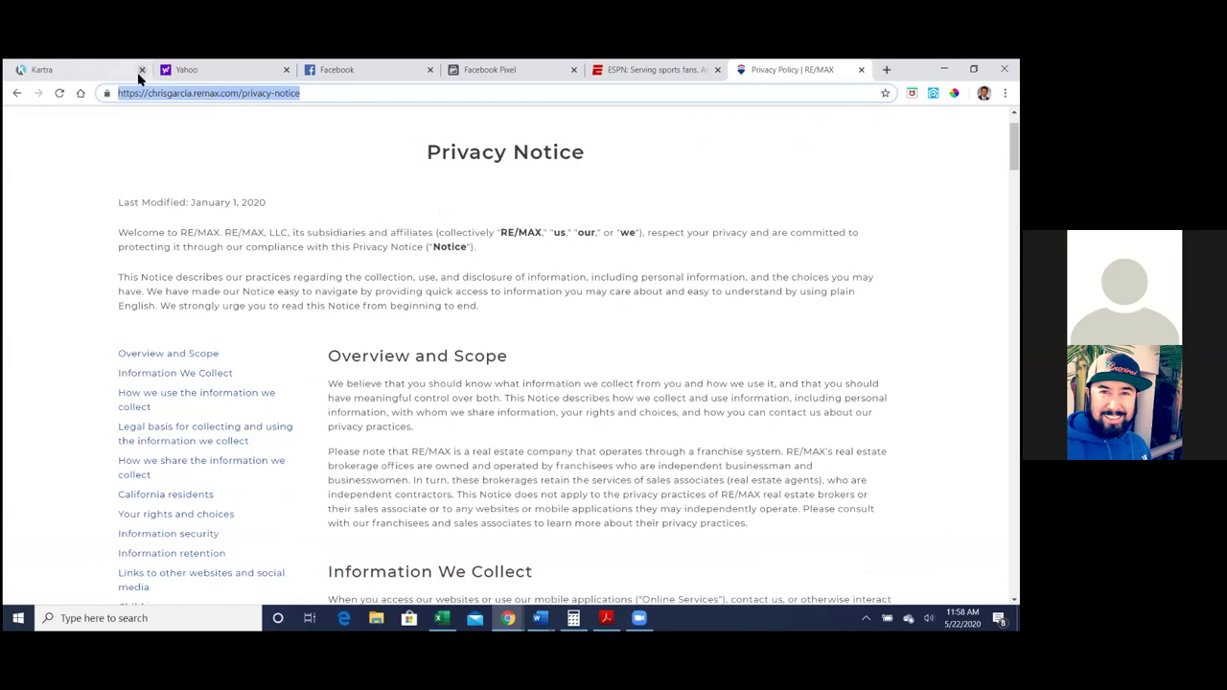
pyautogui.click(89, 67)
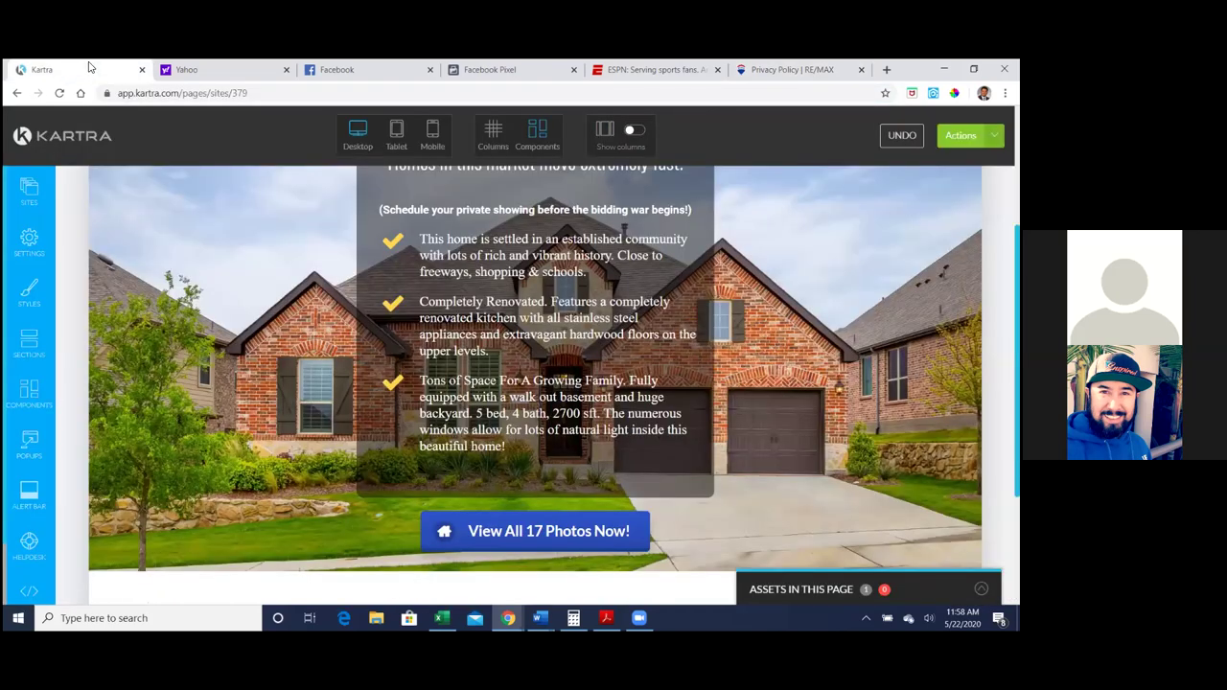
# Step: Point the footer Privacy Policy link to the pasted RE/MAX privacy URL, opening in a new tab
pyautogui.scroll(-3, 197, 257)
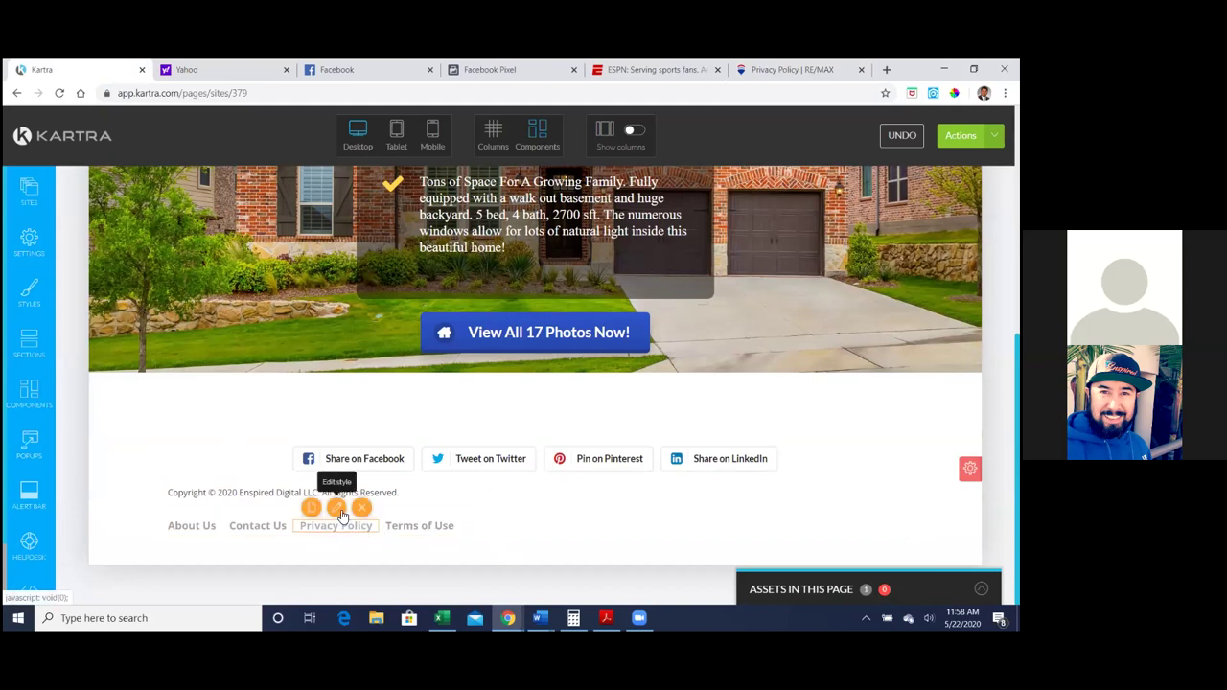
pyautogui.click(337, 510)
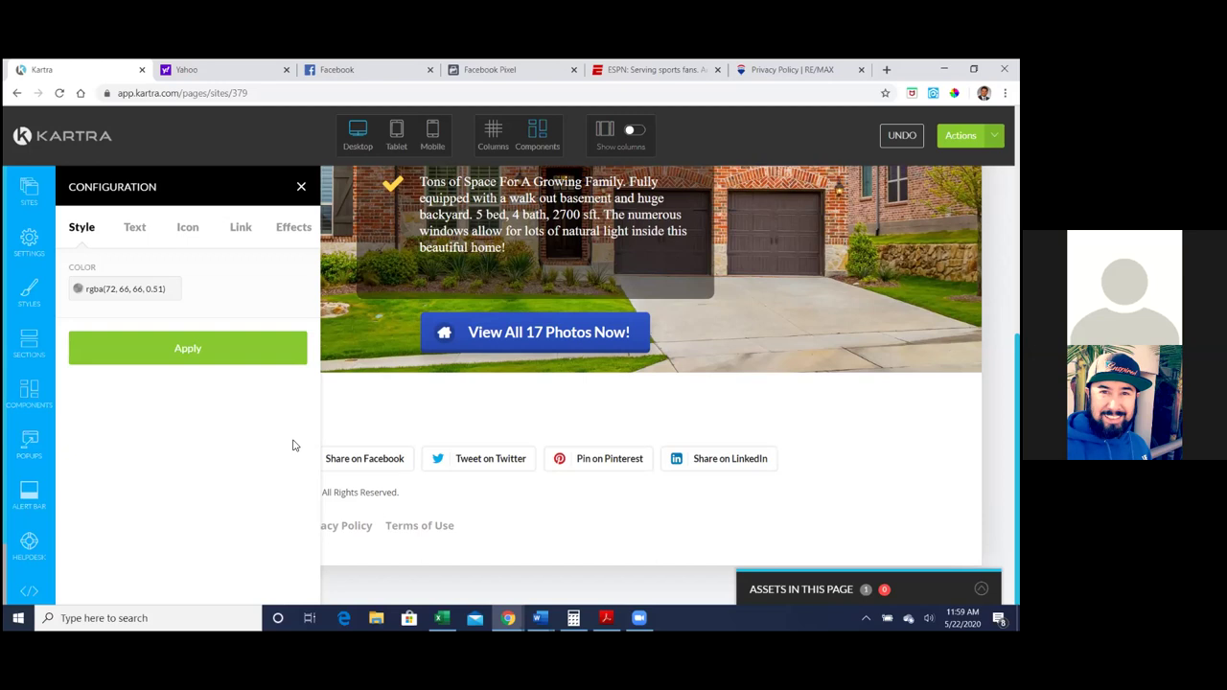
pyautogui.click(242, 228)
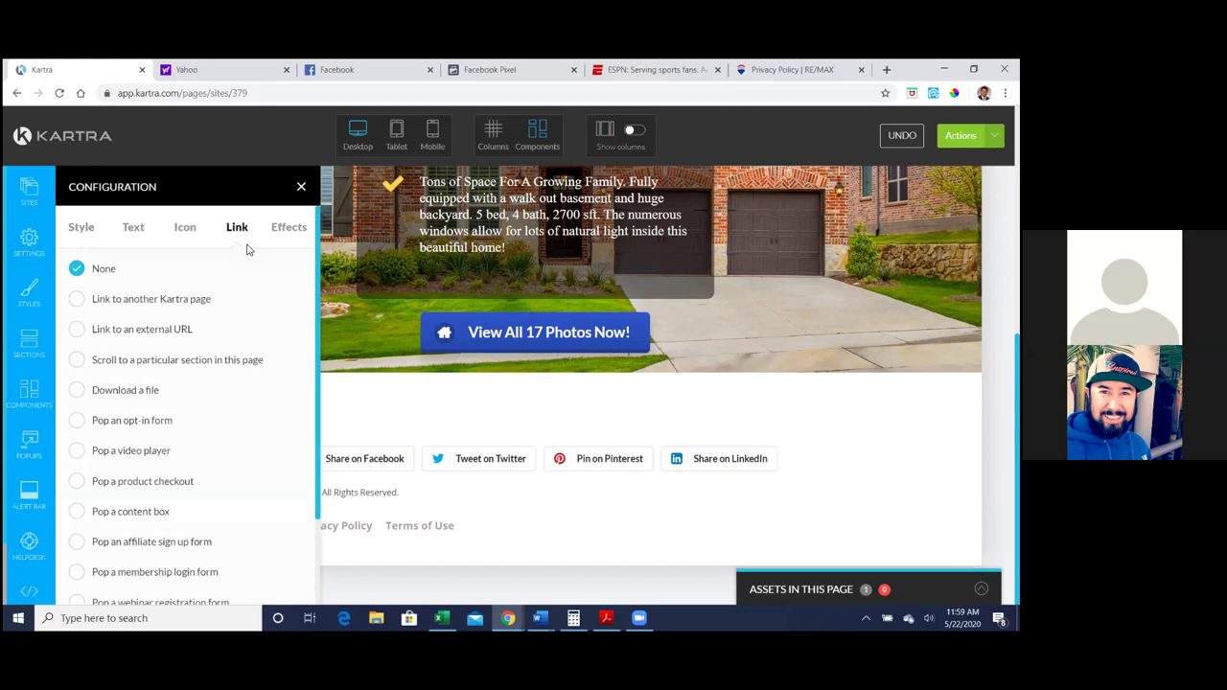
pyautogui.click(79, 331)
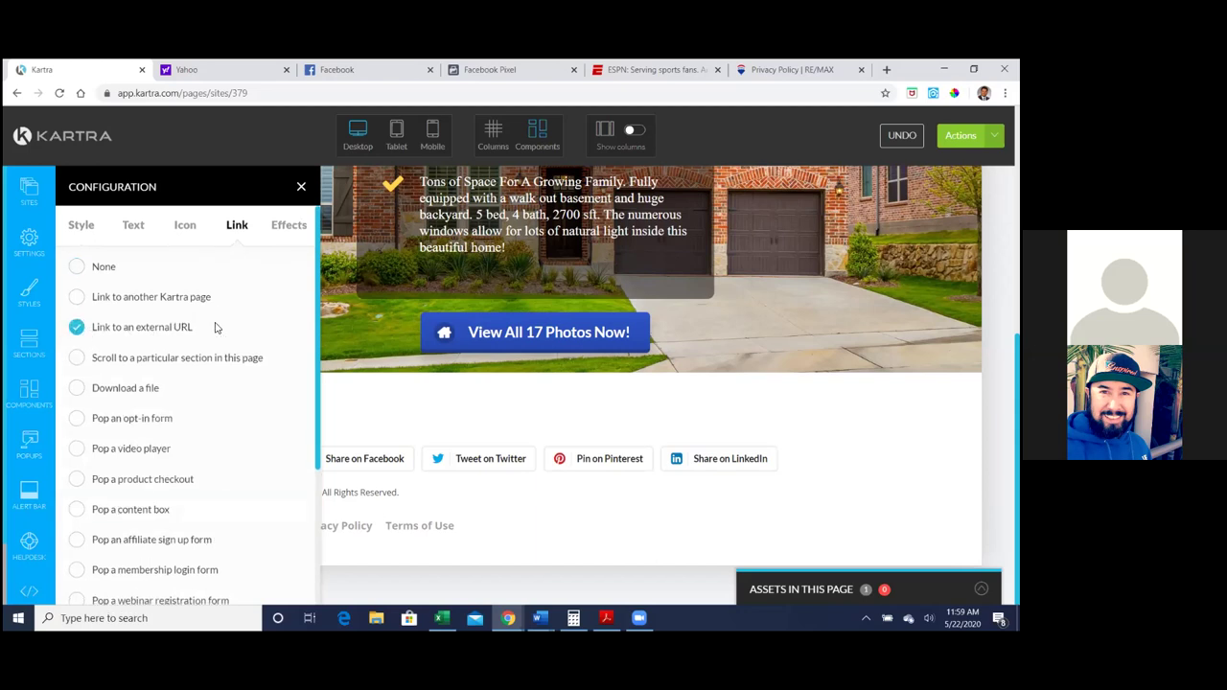
pyautogui.scroll(-3, 214, 323)
pyautogui.click(220, 490)
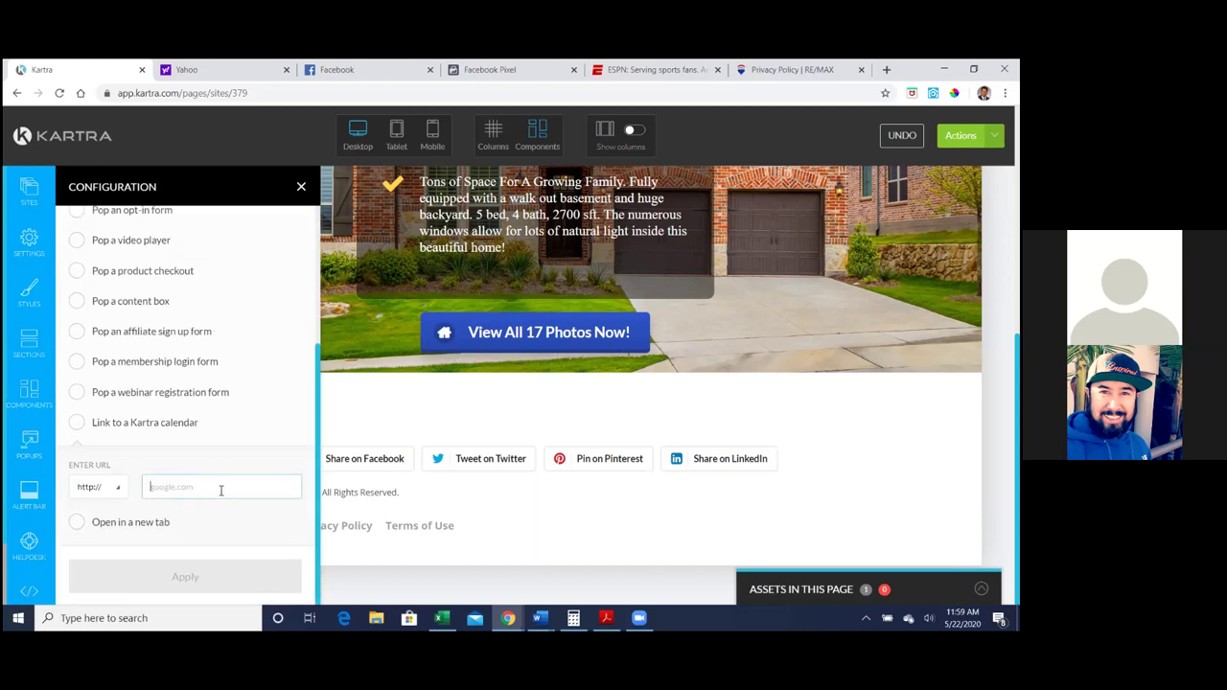
pyautogui.hotkey('ctrl', 'v')
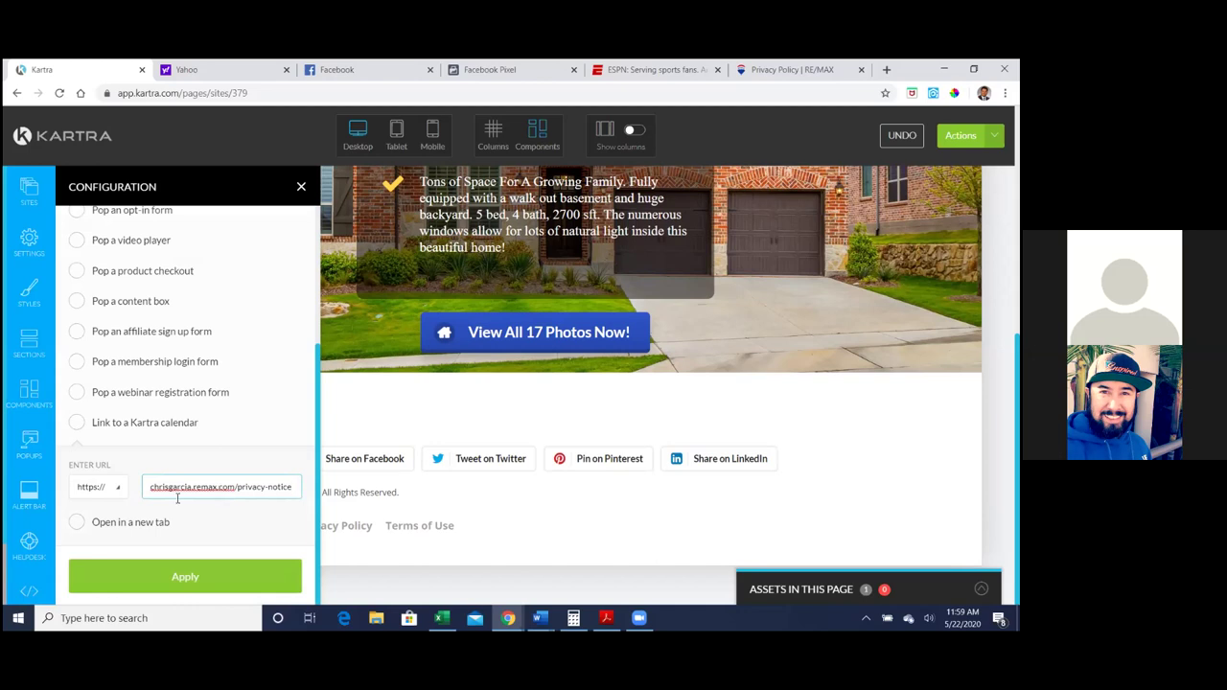
pyautogui.click(76, 522)
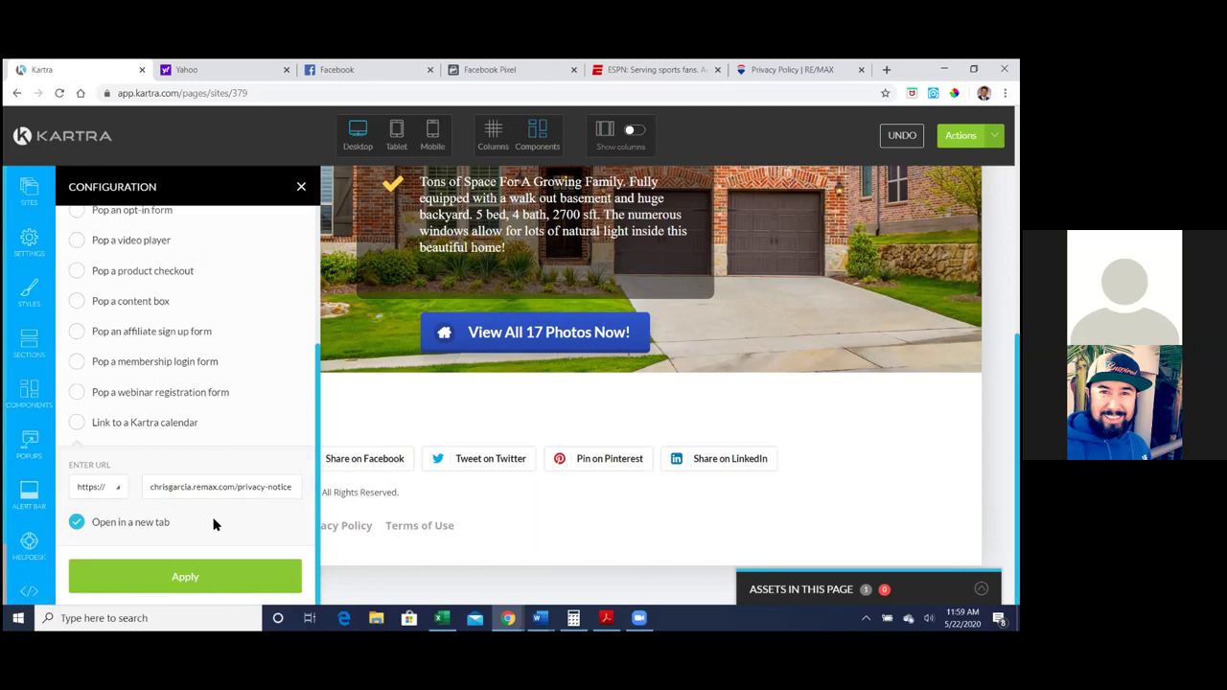
pyautogui.click(213, 567)
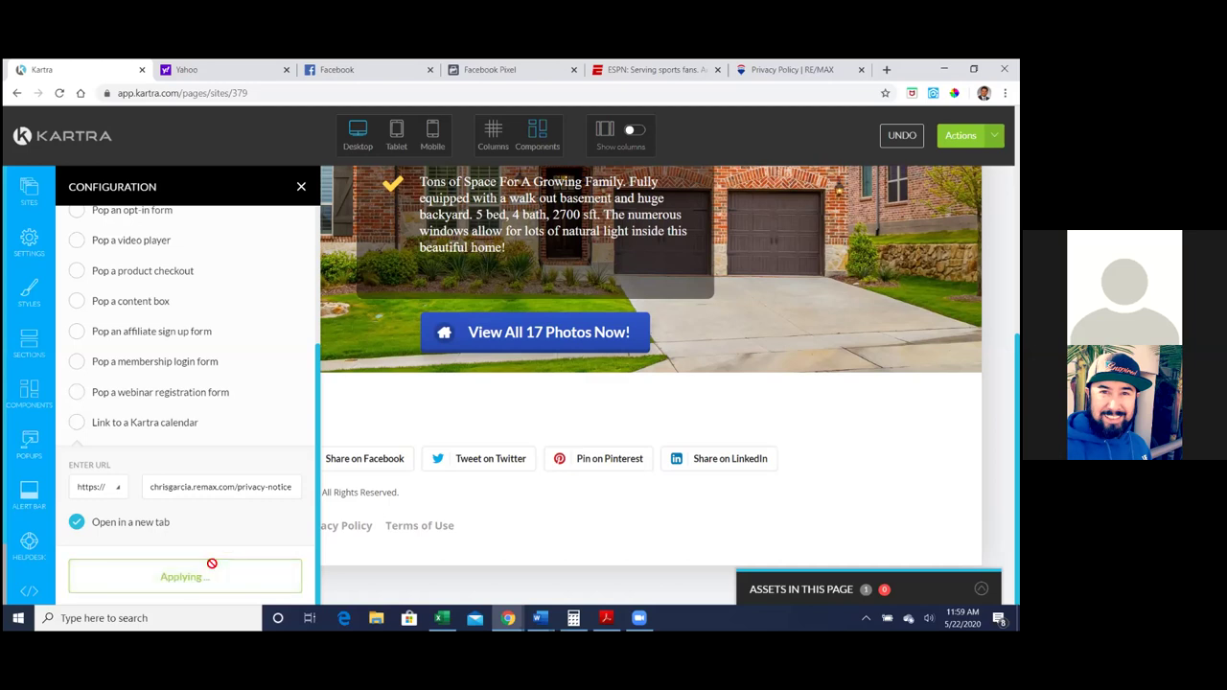
pyautogui.click(781, 69)
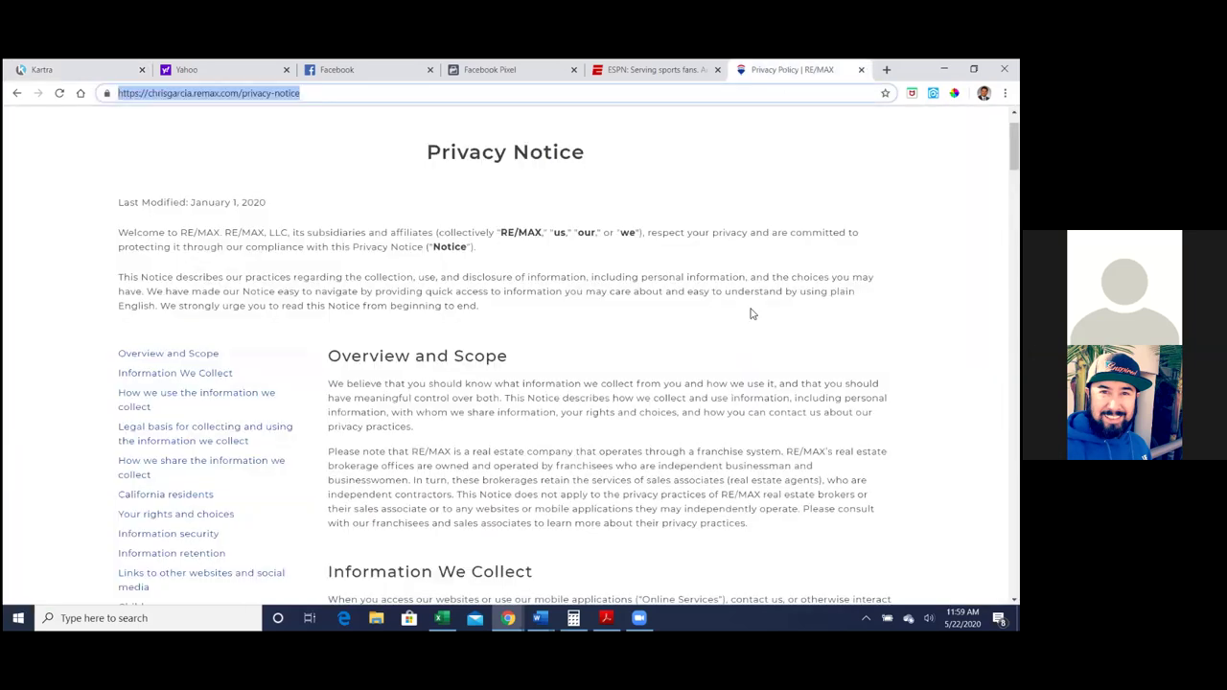
# Step: Open the RE/MAX Terms of Use page, select its full address, and return to Kartra
pyautogui.scroll(-15, 751, 335)
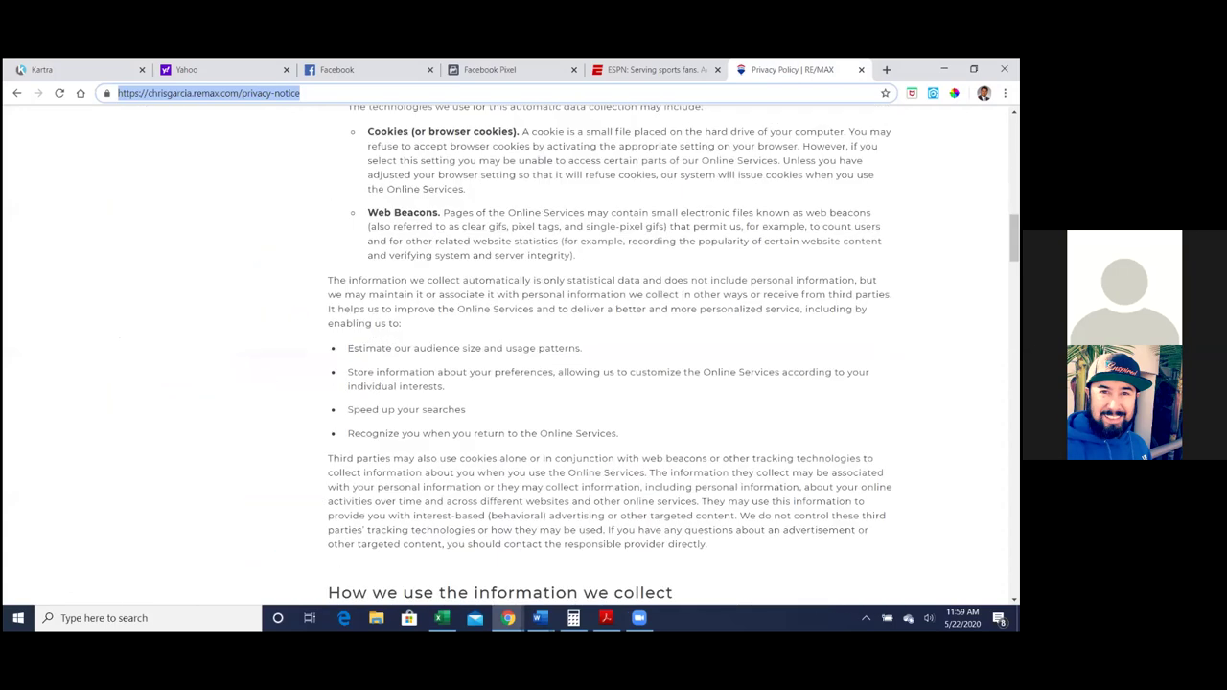
pyautogui.click(16, 93)
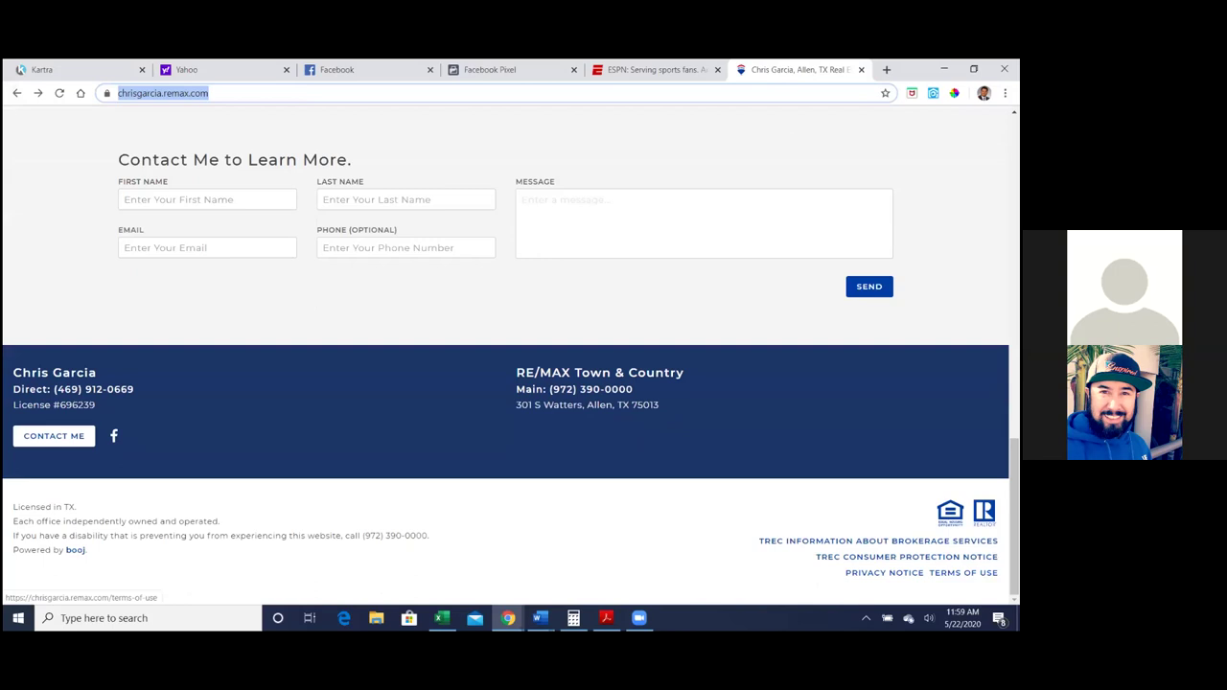
pyautogui.click(16, 93)
pyautogui.click(212, 93)
pyautogui.click(212, 93)
pyautogui.doubleClick(210, 94)
pyautogui.click(212, 96)
pyautogui.hotkey('ctrl', 'c')
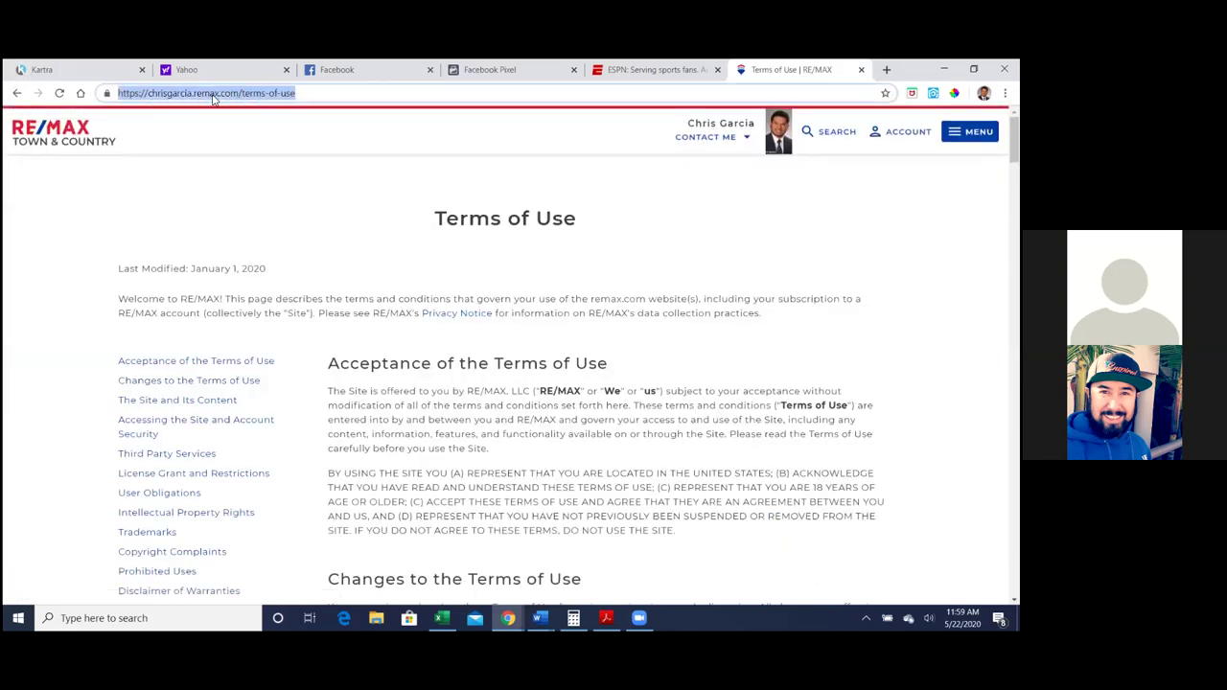
pyautogui.click(96, 71)
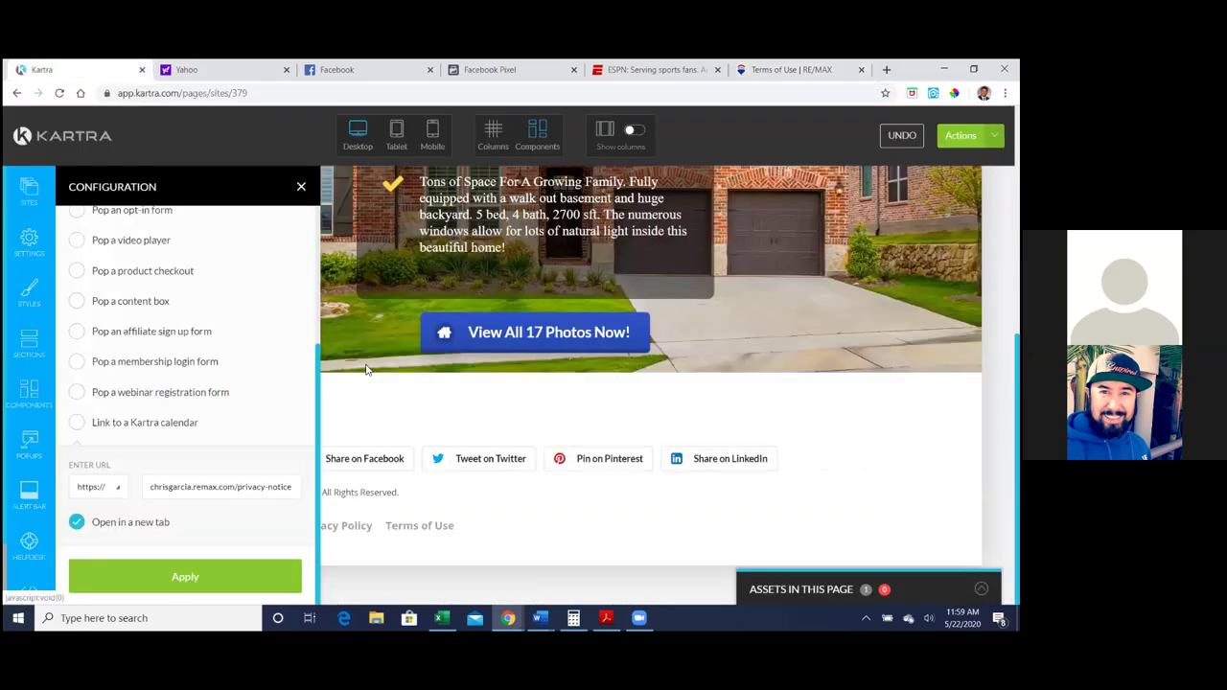
# Step: Point the footer Terms of Use link to the pasted RE/MAX address, opening in a new tab
pyautogui.click(301, 186)
pyautogui.moveTo(426, 531)
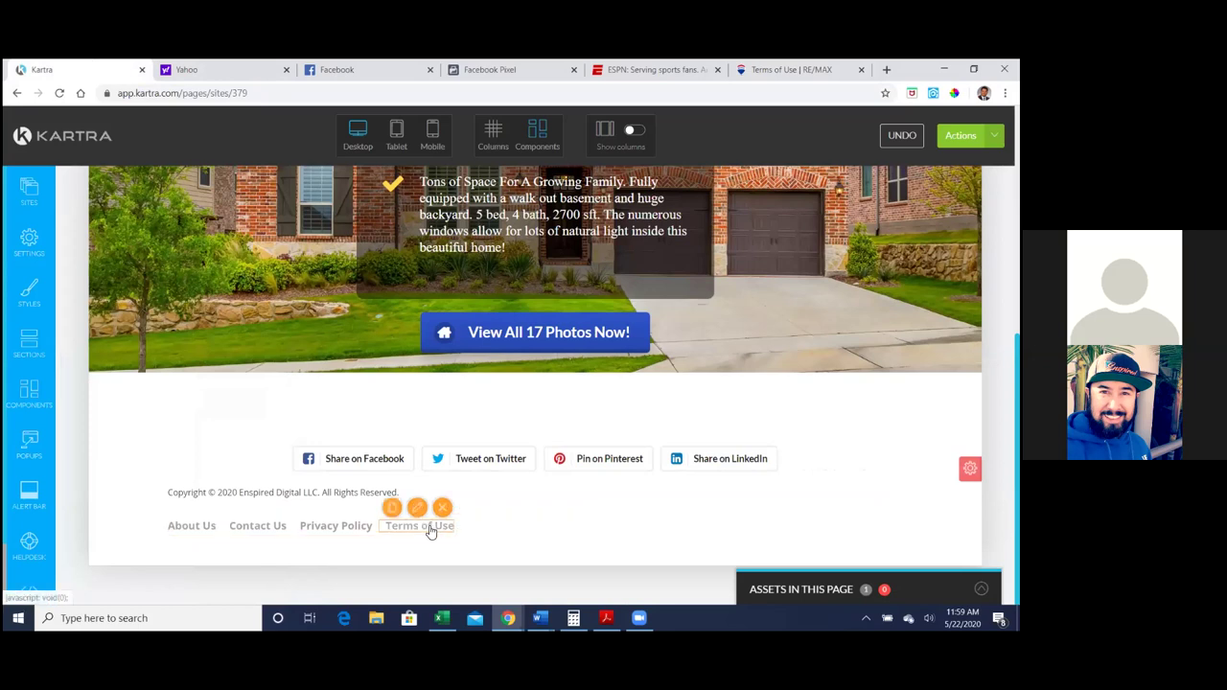
pyautogui.click(419, 518)
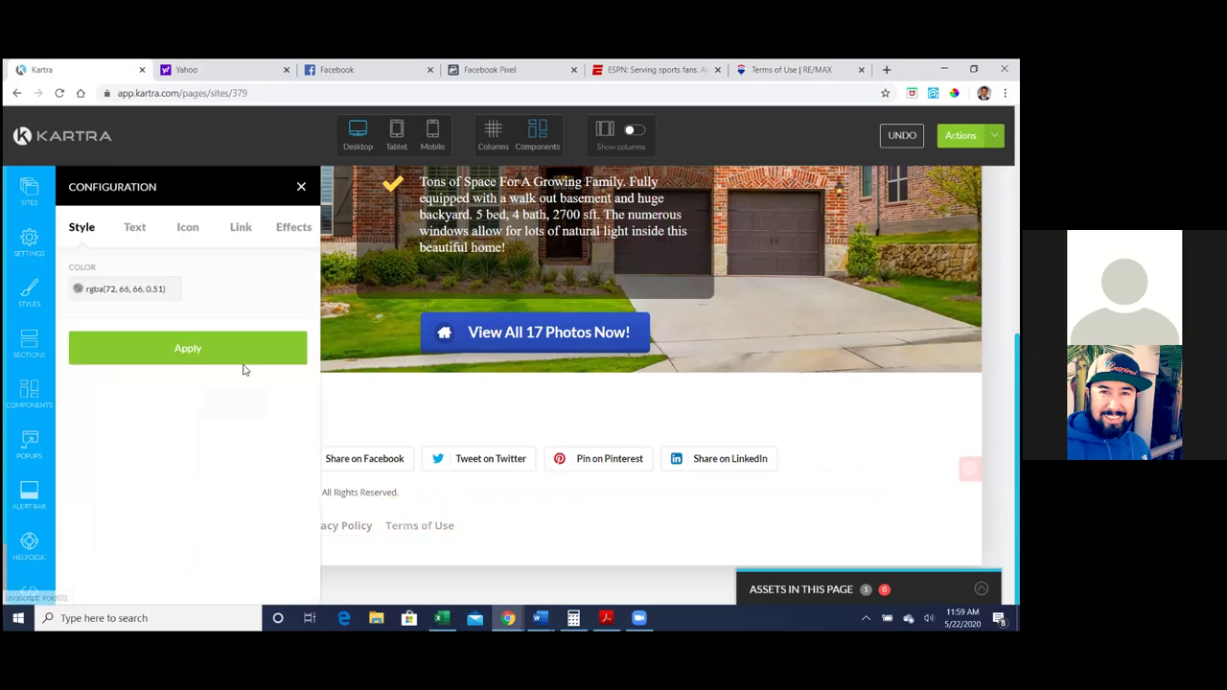
pyautogui.click(241, 234)
pyautogui.click(79, 330)
pyautogui.scroll(-4, 209, 360)
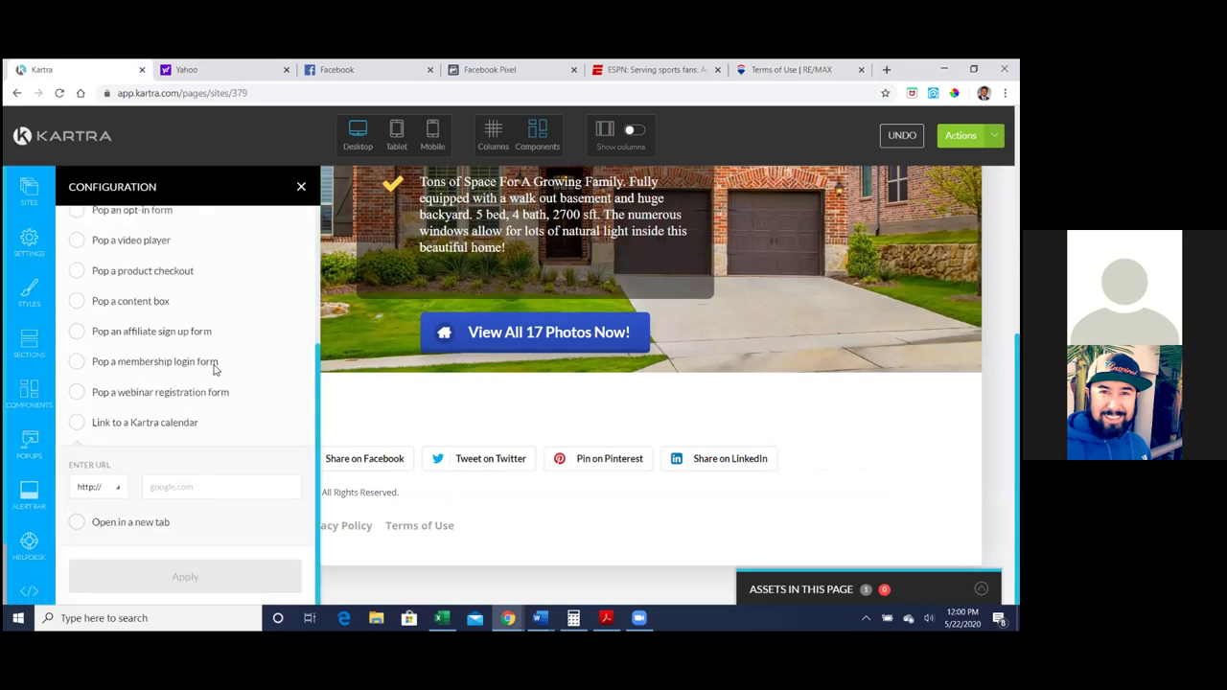
pyautogui.click(199, 484)
pyautogui.hotkey('ctrl', 'v')
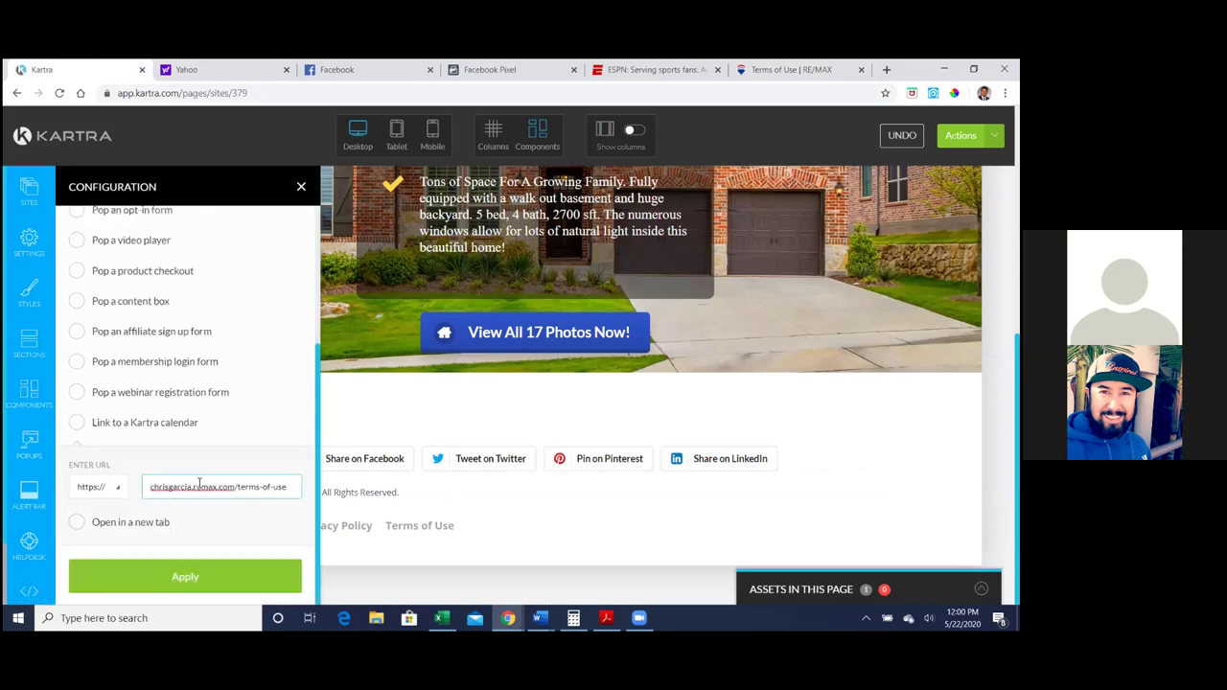
pyautogui.click(78, 524)
pyautogui.click(193, 577)
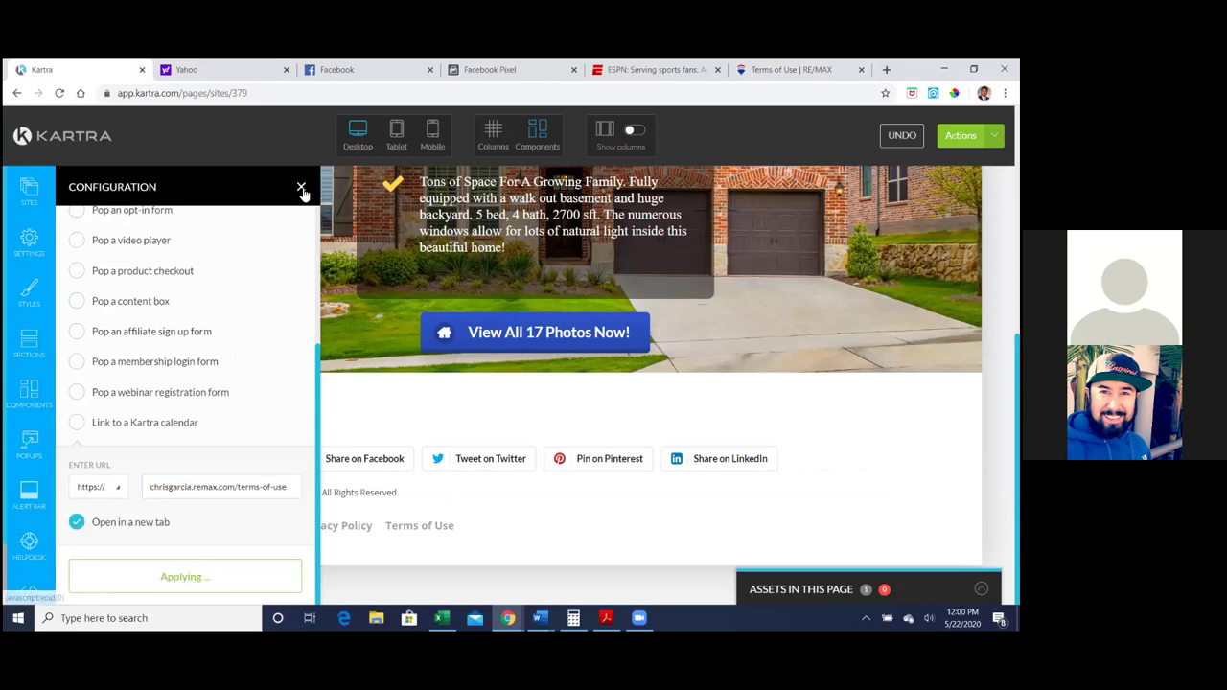
pyautogui.click(301, 186)
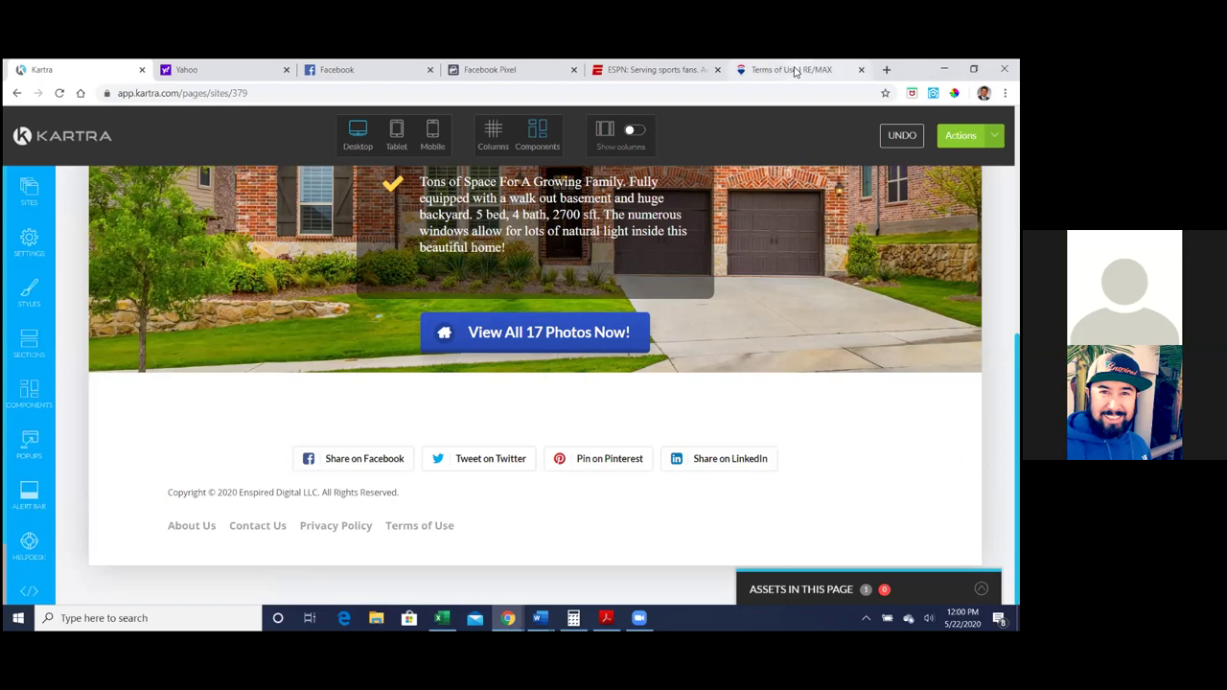
# Step: Return the RE/MAX tab to the home page, then delete the footer's About Us and Contact Us links
pyautogui.click(796, 69)
pyautogui.click(16, 93)
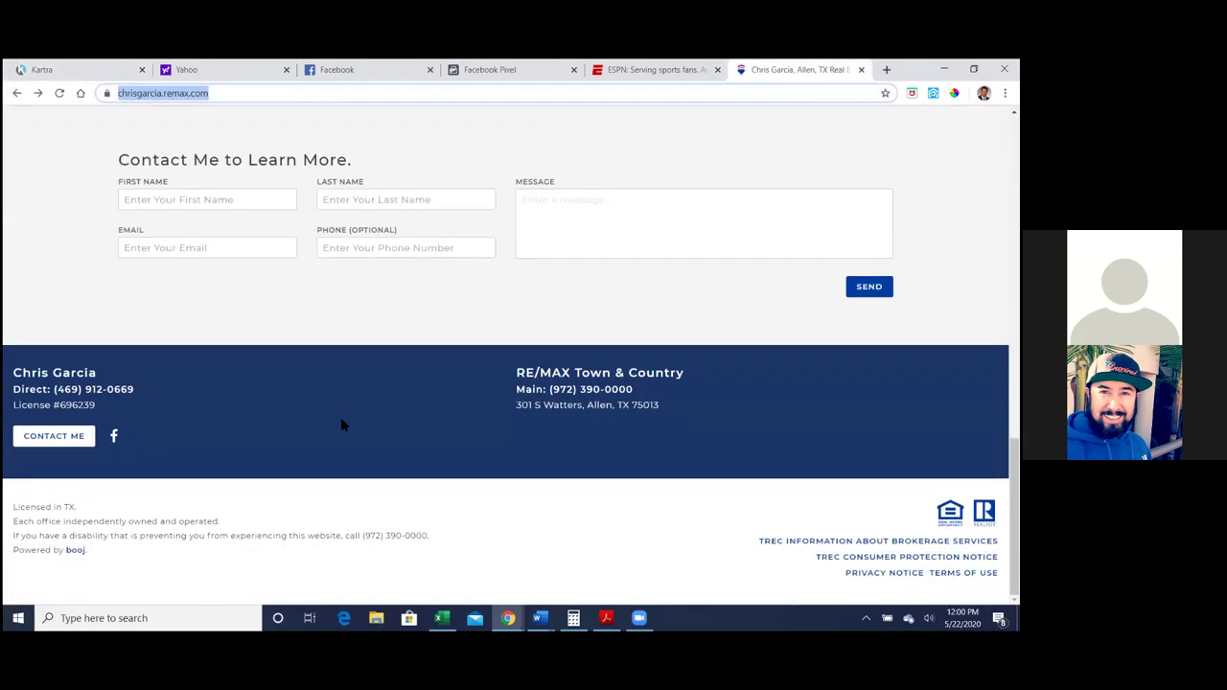
pyautogui.hotkey('ctrl', '1')
pyautogui.moveTo(207, 539)
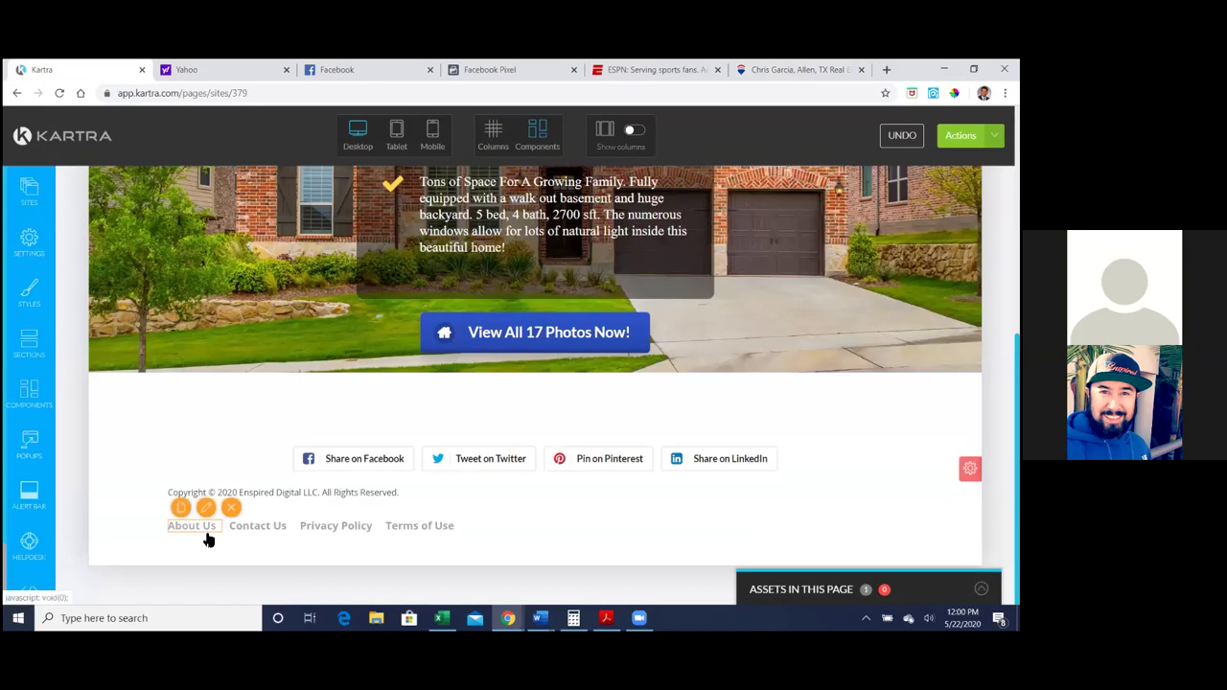
pyautogui.click(231, 507)
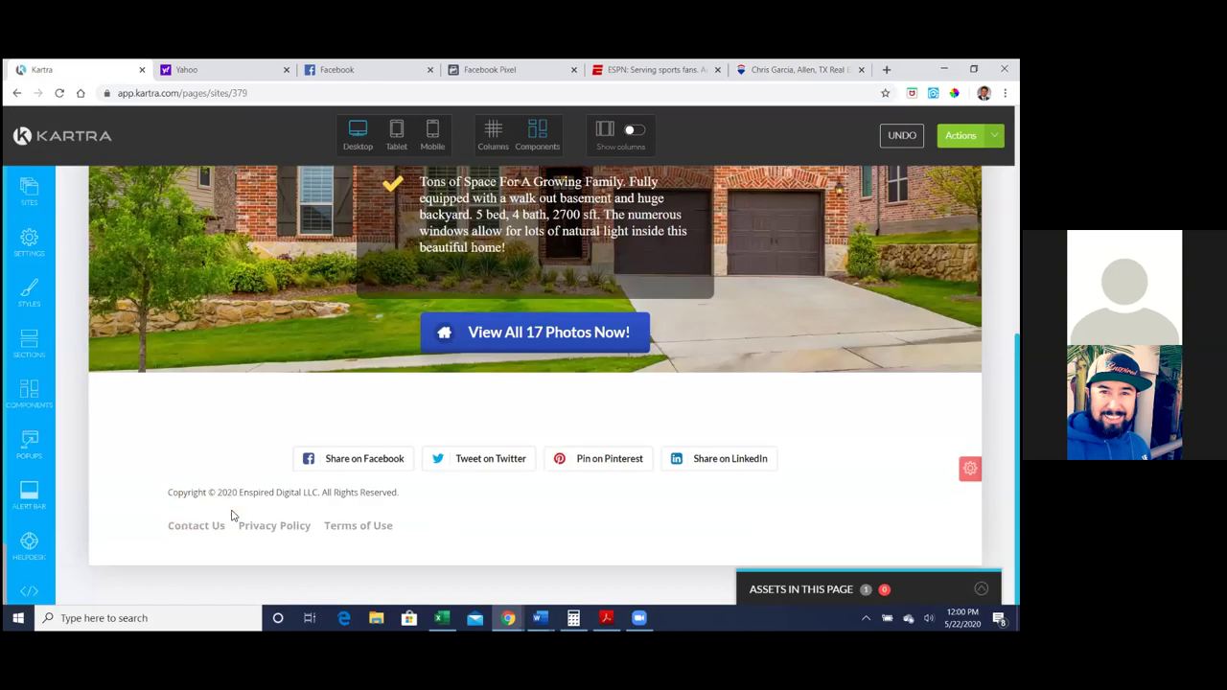
pyautogui.click(231, 513)
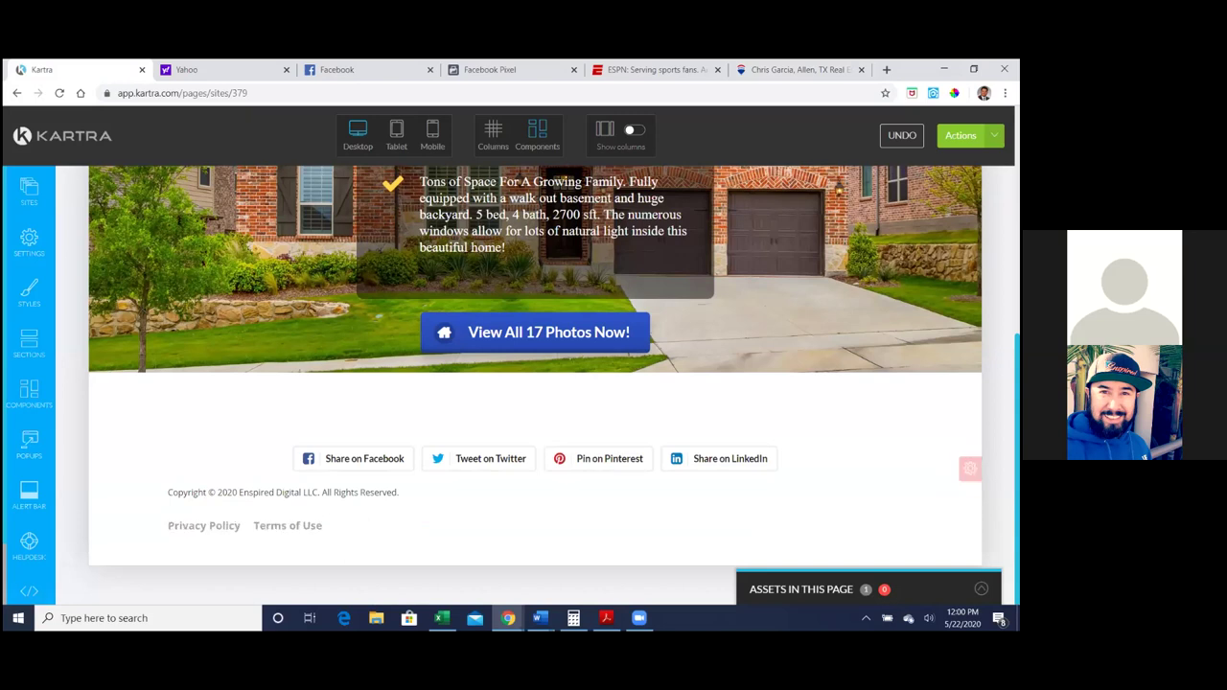
# Step: Save the page's progress and switch to the RE/MAX website
pyautogui.click(961, 135)
pyautogui.click(913, 191)
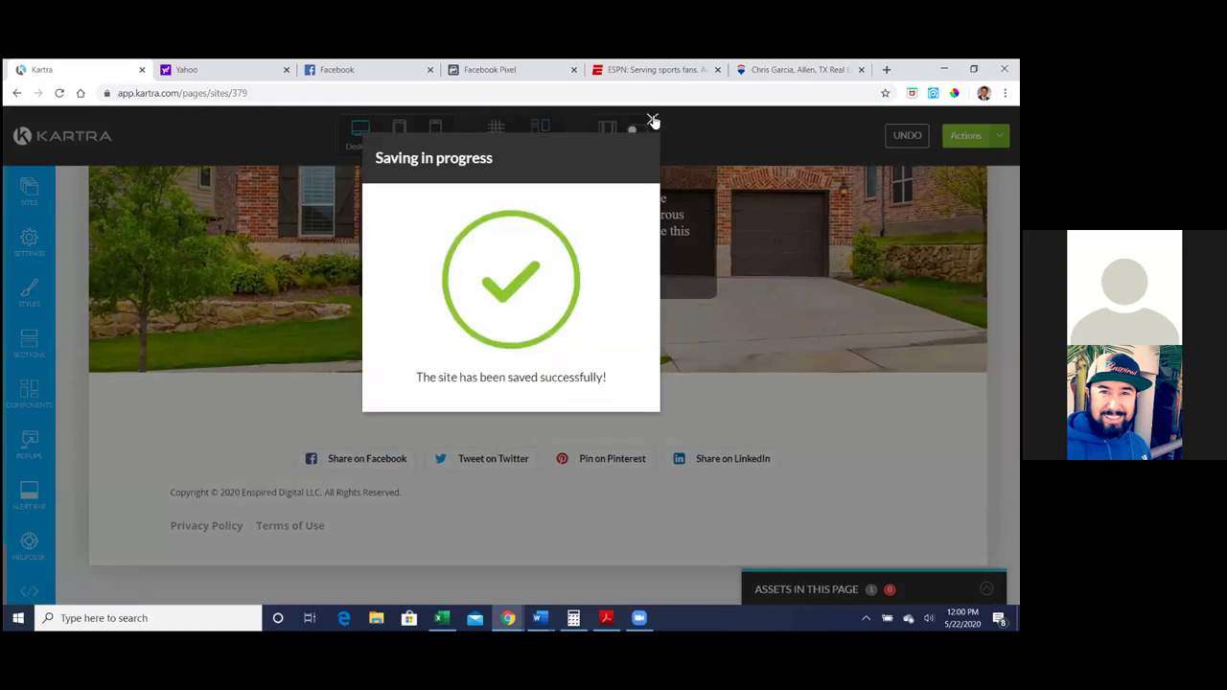
pyautogui.click(653, 122)
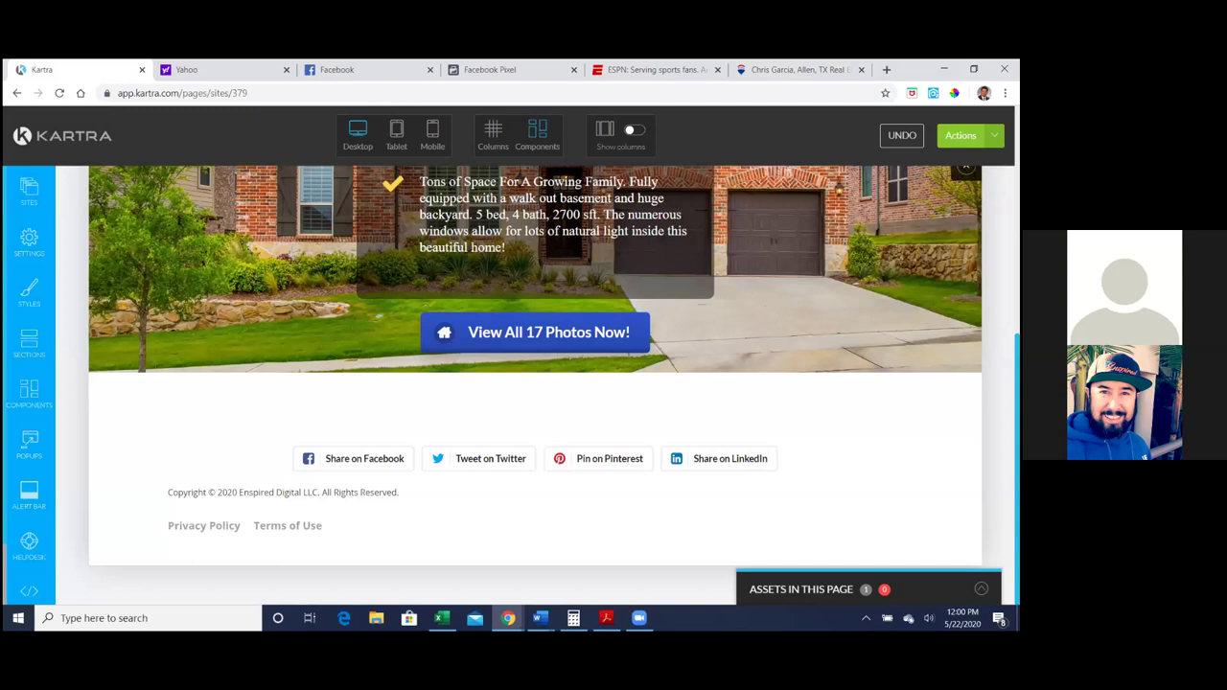
pyautogui.click(796, 69)
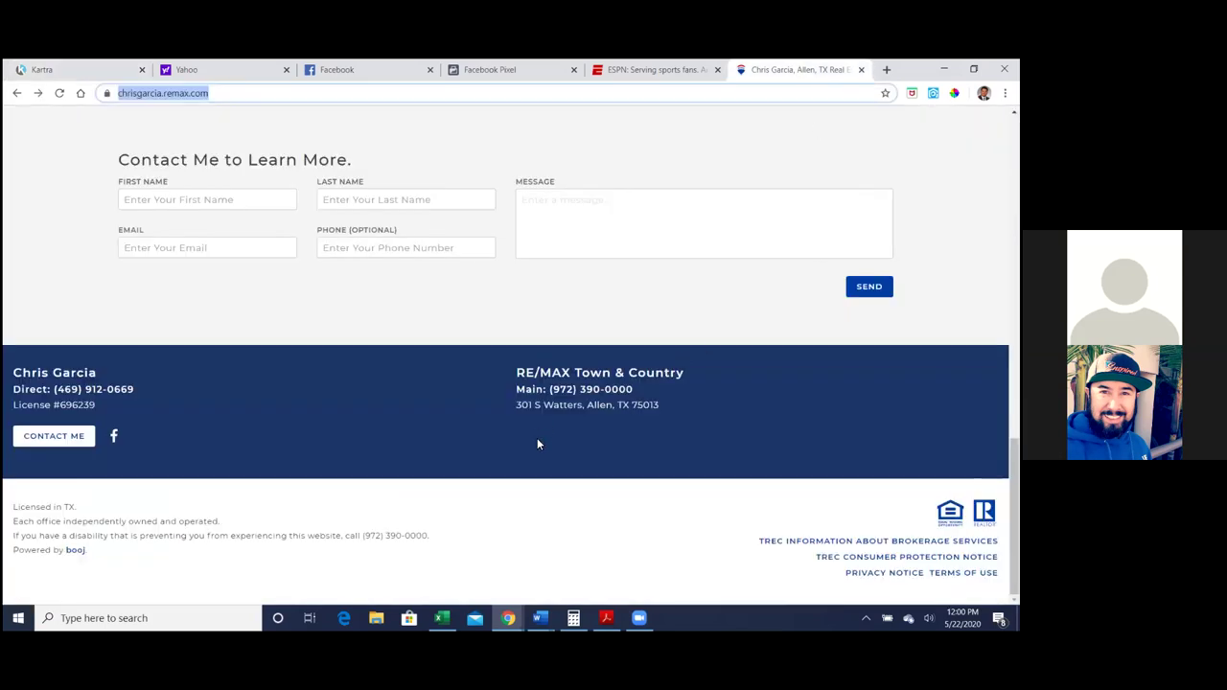
# Step: Scroll through the RE/MAX agent homepage to check the agent's details and footer
pyautogui.scroll(2, 538, 444)
pyautogui.scroll(-3, 538, 444)
pyautogui.scroll(3, 537, 444)
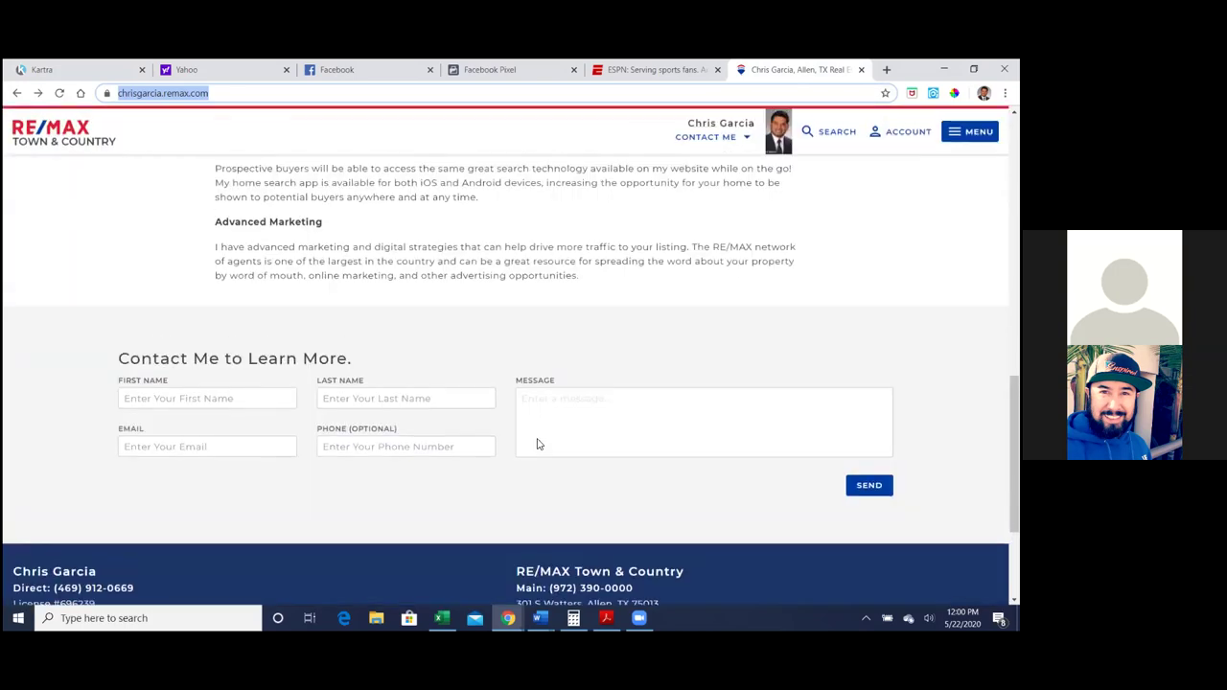
pyautogui.scroll(1, 538, 444)
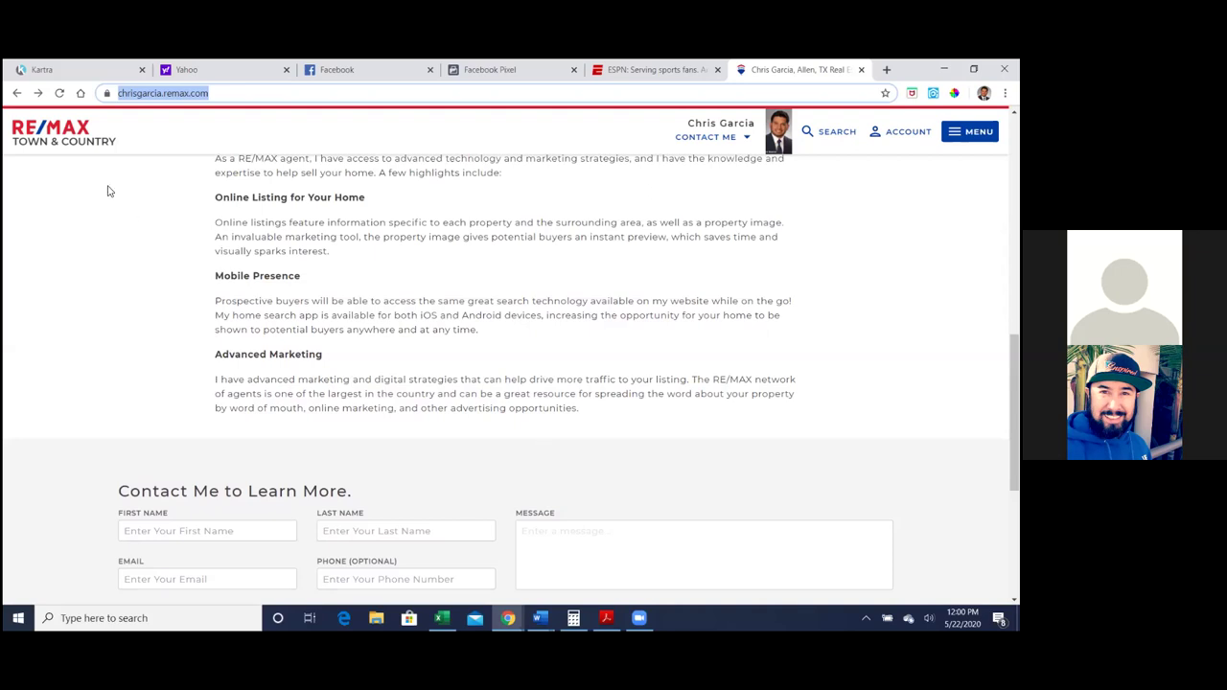
pyautogui.click(63, 142)
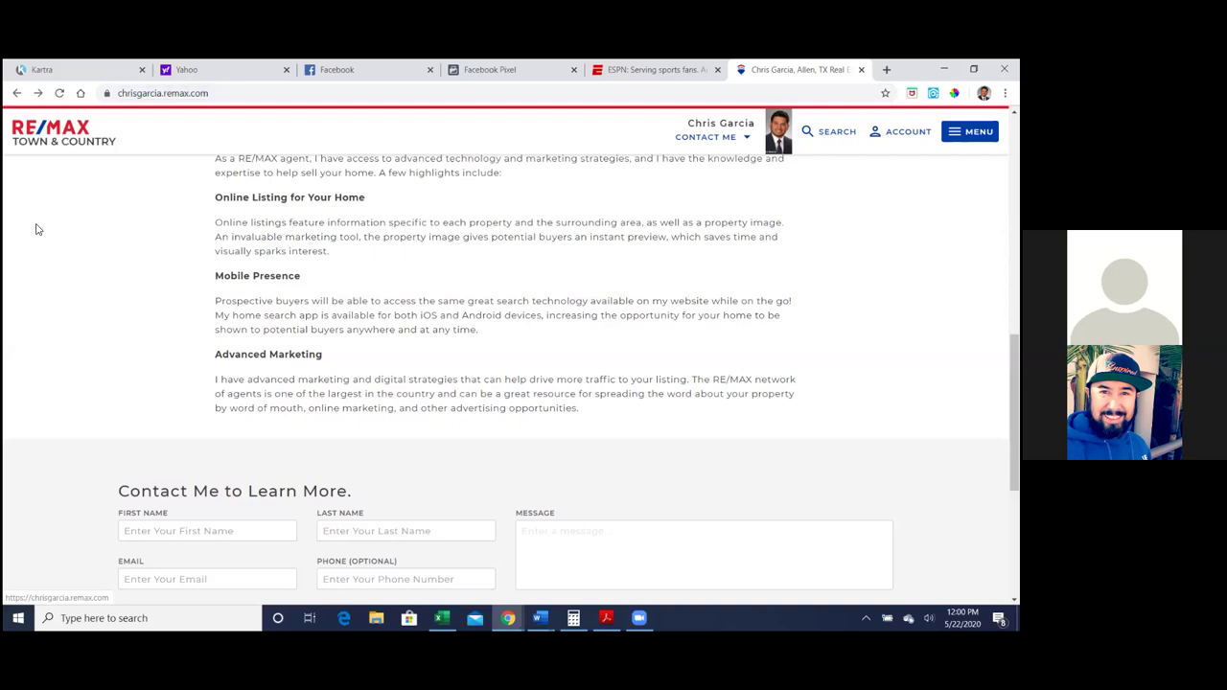
pyautogui.scroll(-5, 36, 230)
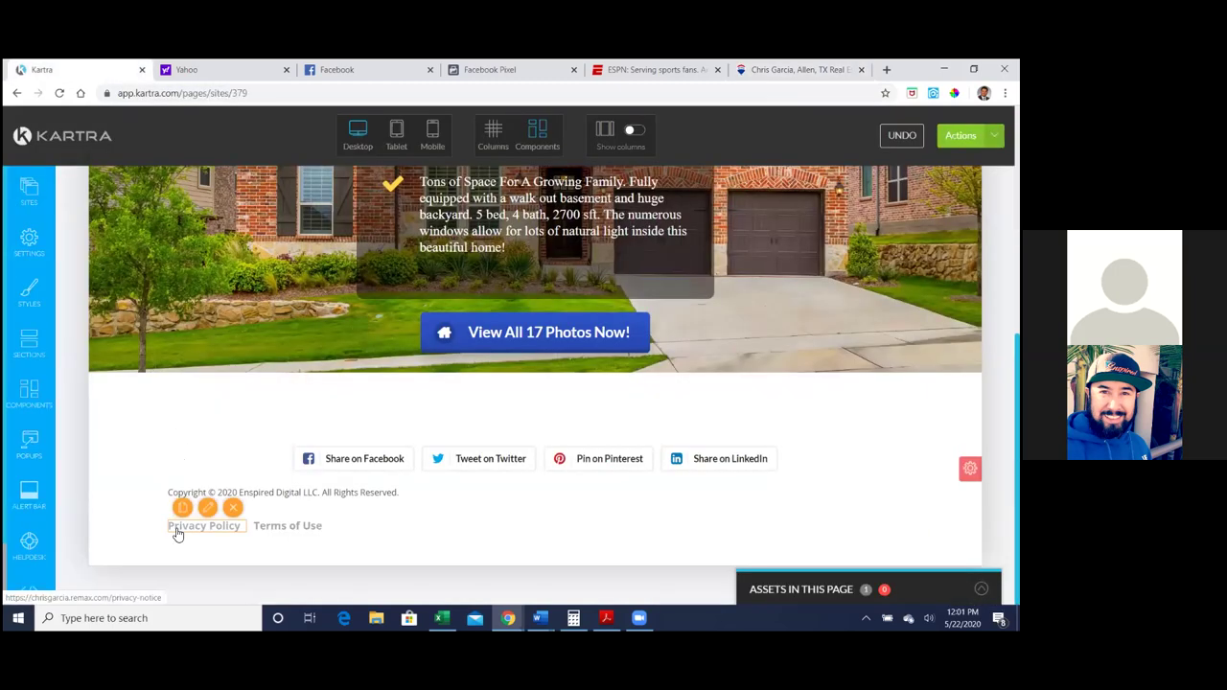
# Step: Replace the copyright line's company name with the agent's name, license number and 'RE/MAX T&C'
pyautogui.moveTo(266, 493)
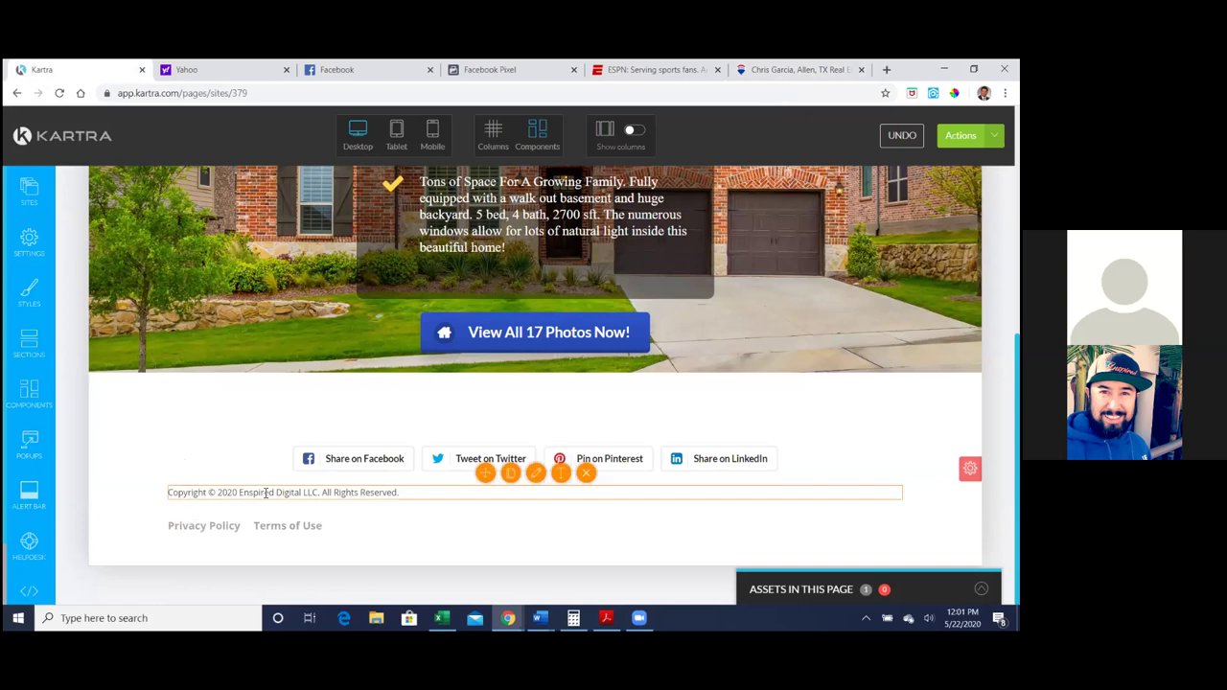
pyautogui.click(563, 489)
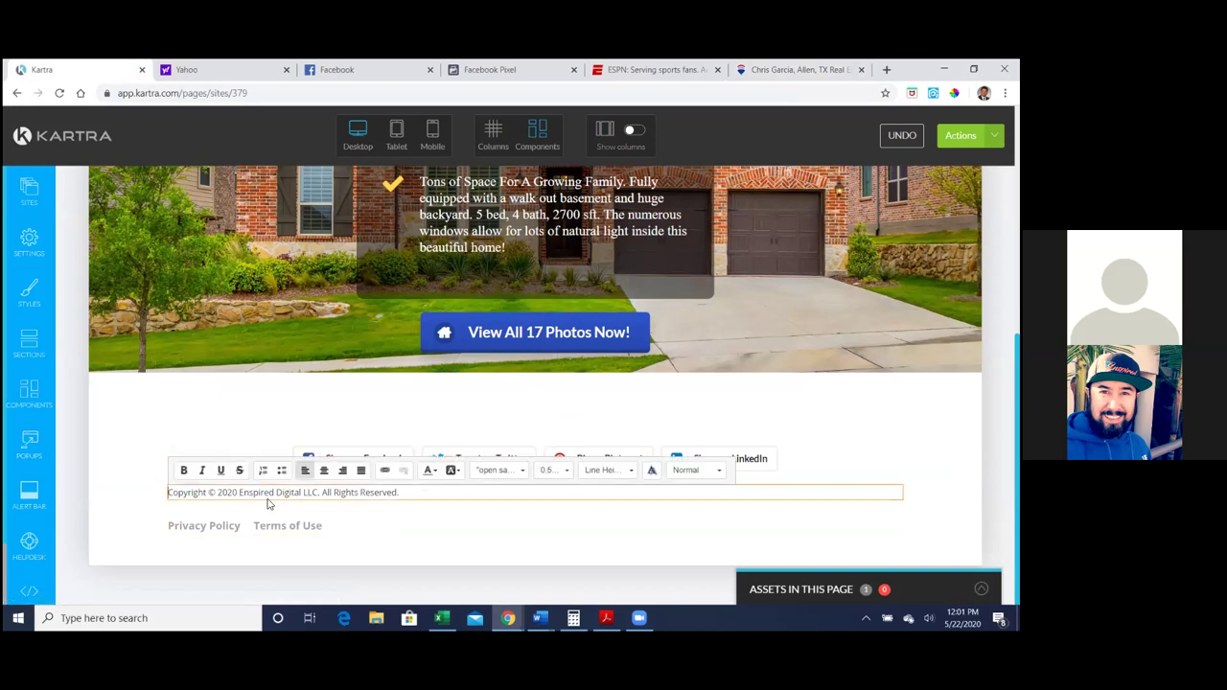
pyautogui.click(319, 495)
pyautogui.write('.')
pyautogui.press('BackSpace')
pyautogui.press('BackSpace')
pyautogui.press('BackSpace')
pyautogui.press('BackSpace')
pyautogui.press('BackSpace')
pyautogui.press('BackSpace')
pyautogui.press('BackSpace')
pyautogui.press('BackSpace')
pyautogui.press('BackSpace')
pyautogui.press('BackSpace')
pyautogui.press('BackSpace')
pyautogui.press('BackSpace')
pyautogui.press('BackSpace')
pyautogui.press('BackSpace')
pyautogui.press('BackSpace')
pyautogui.press('BackSpace')
pyautogui.press('BackSpace')
pyautogui.press('BackSpace')
pyautogui.press('BackSpace')
pyautogui.press('BackSpace')
pyautogui.press('BackSpace')
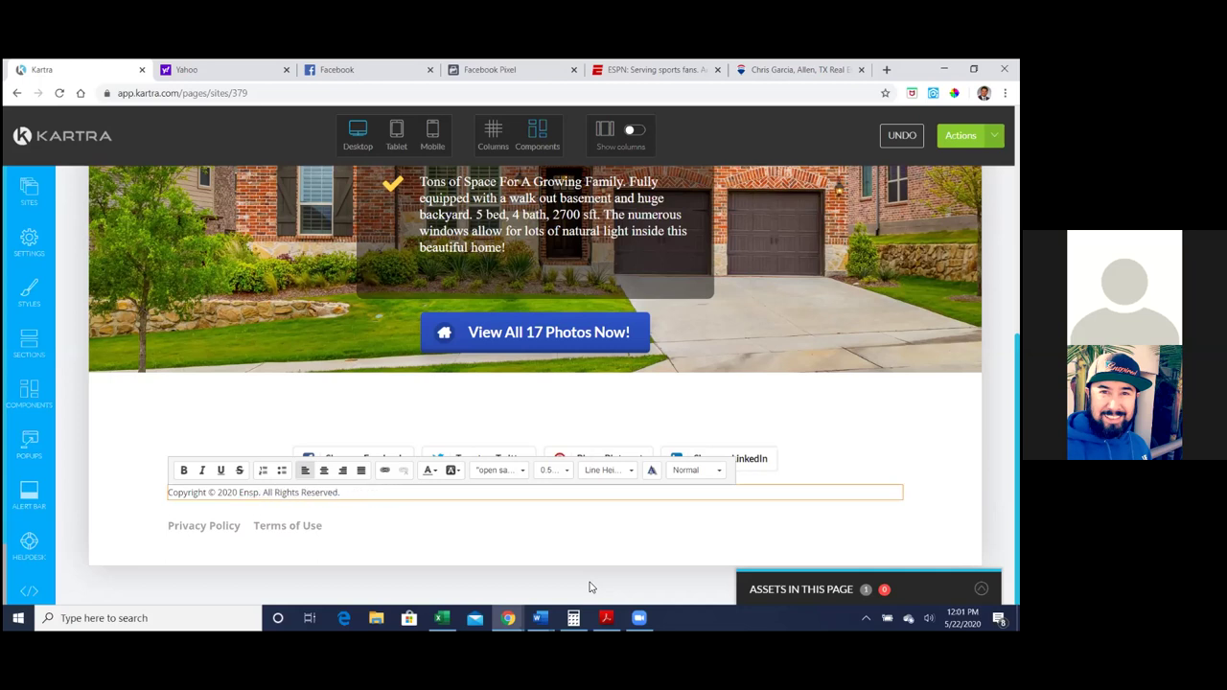
pyautogui.write('nse #')
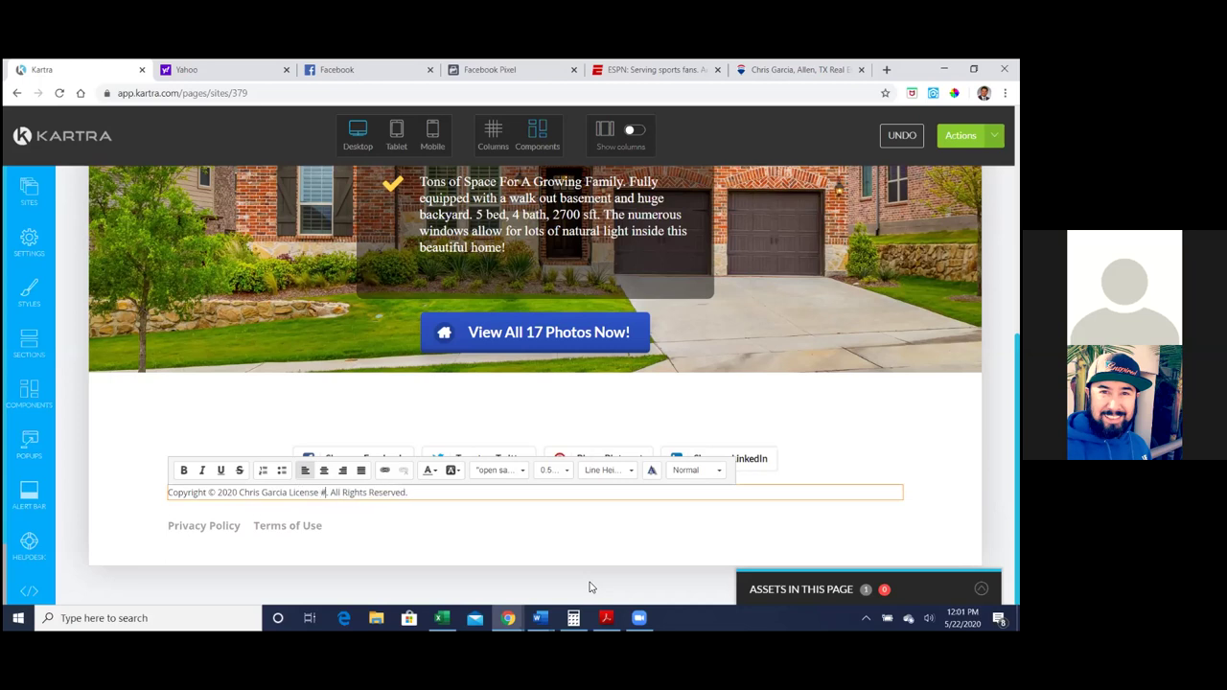
pyautogui.write('0696239 RE/MAX')
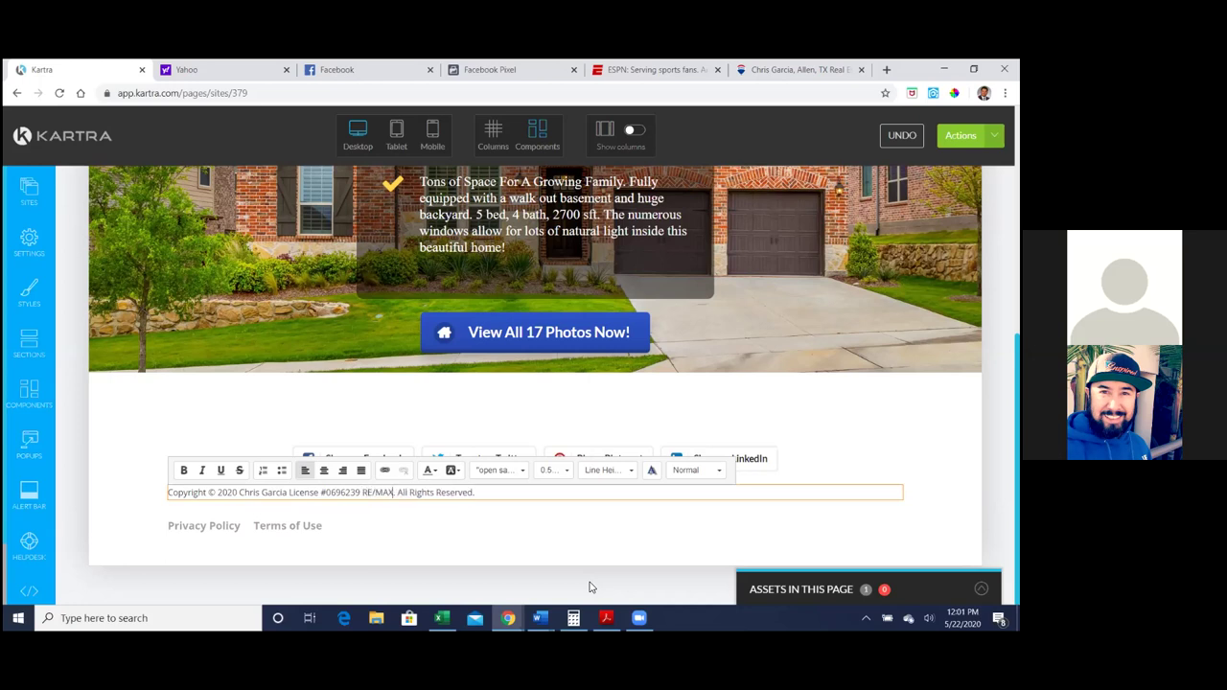
pyautogui.write(' T&C')
pyautogui.click(452, 535)
pyautogui.press('Escape')
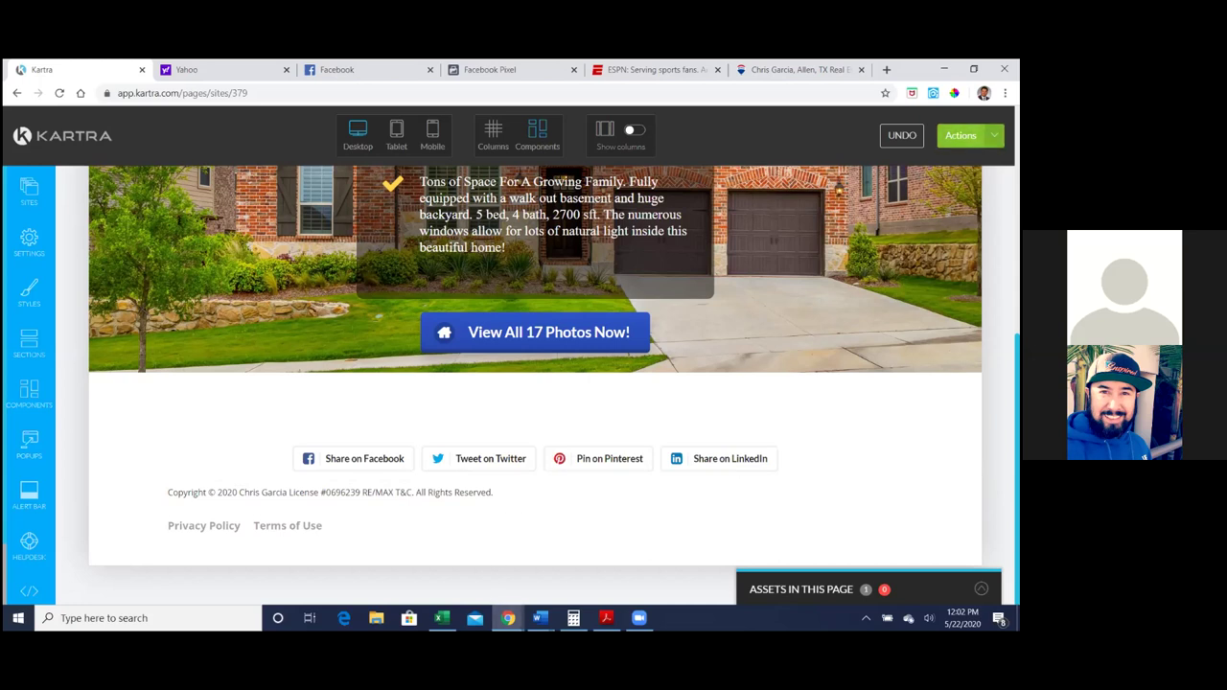
# Step: Save the page's progress, then add the footer section to the favorite blocks
pyautogui.click(961, 135)
pyautogui.click(913, 192)
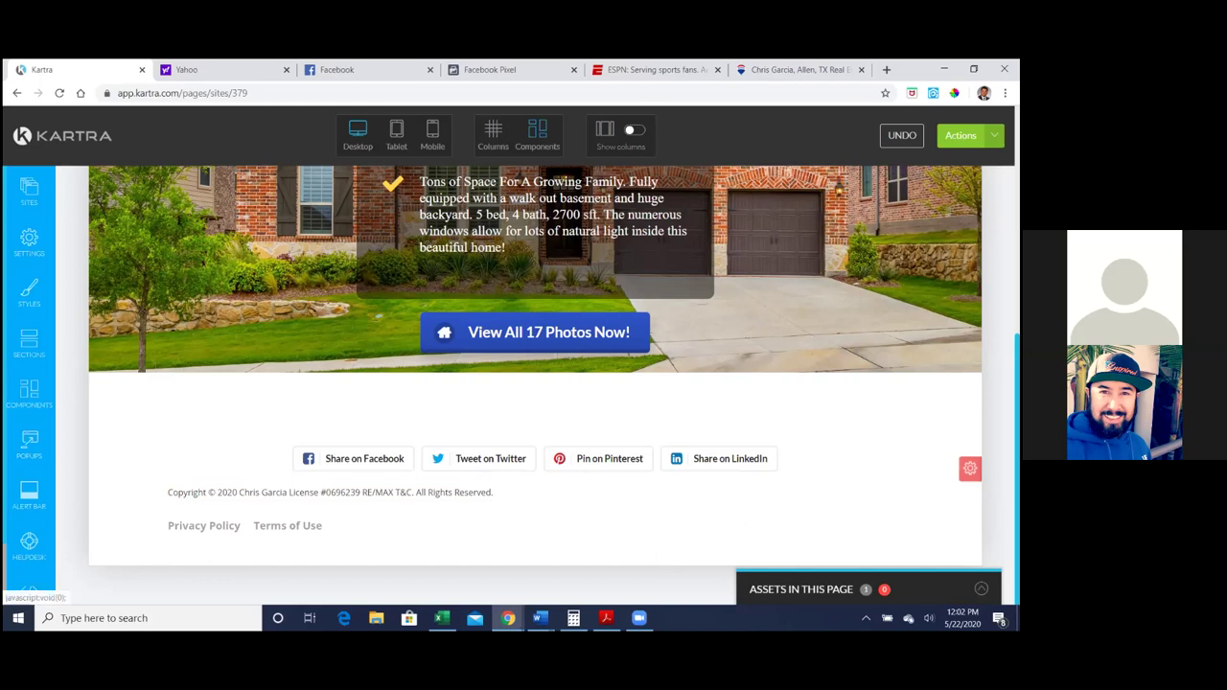
pyautogui.moveTo(970, 468)
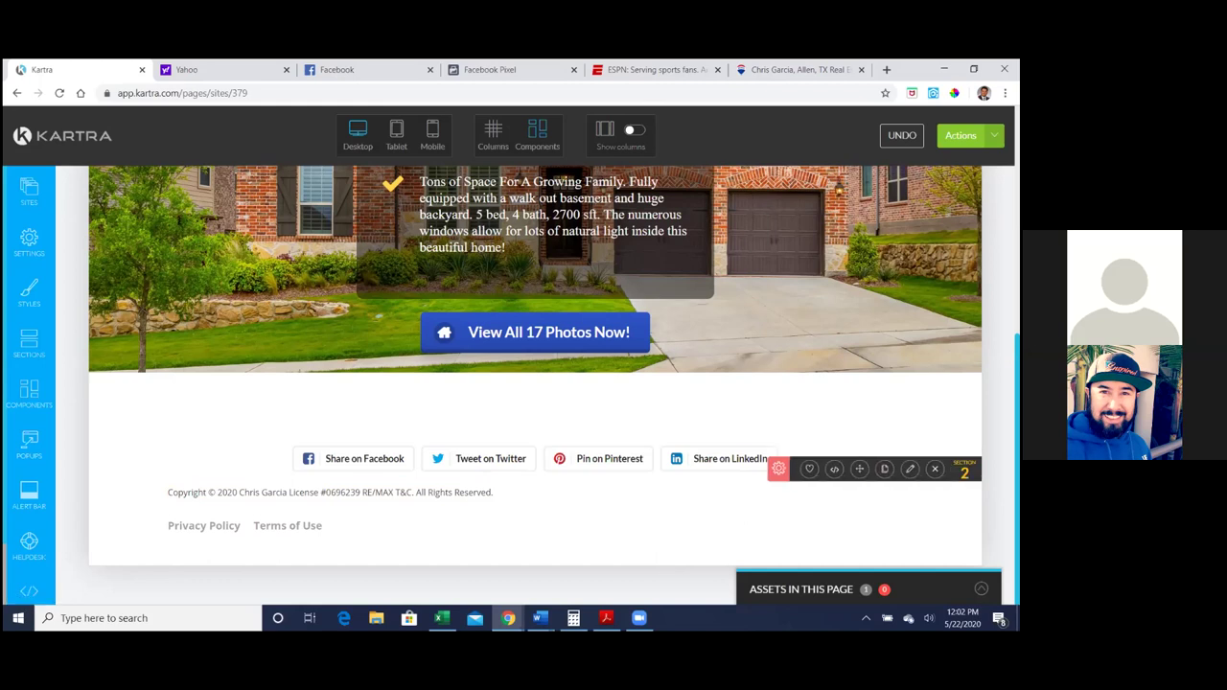
pyautogui.click(808, 467)
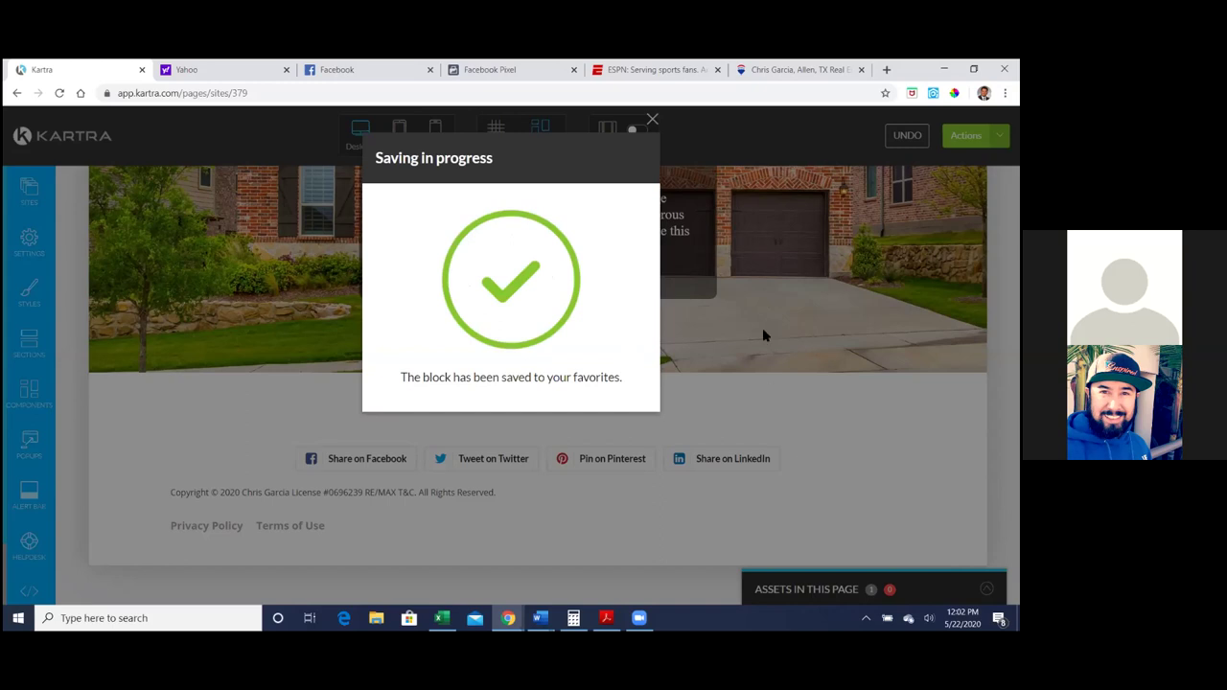
pyautogui.click(650, 120)
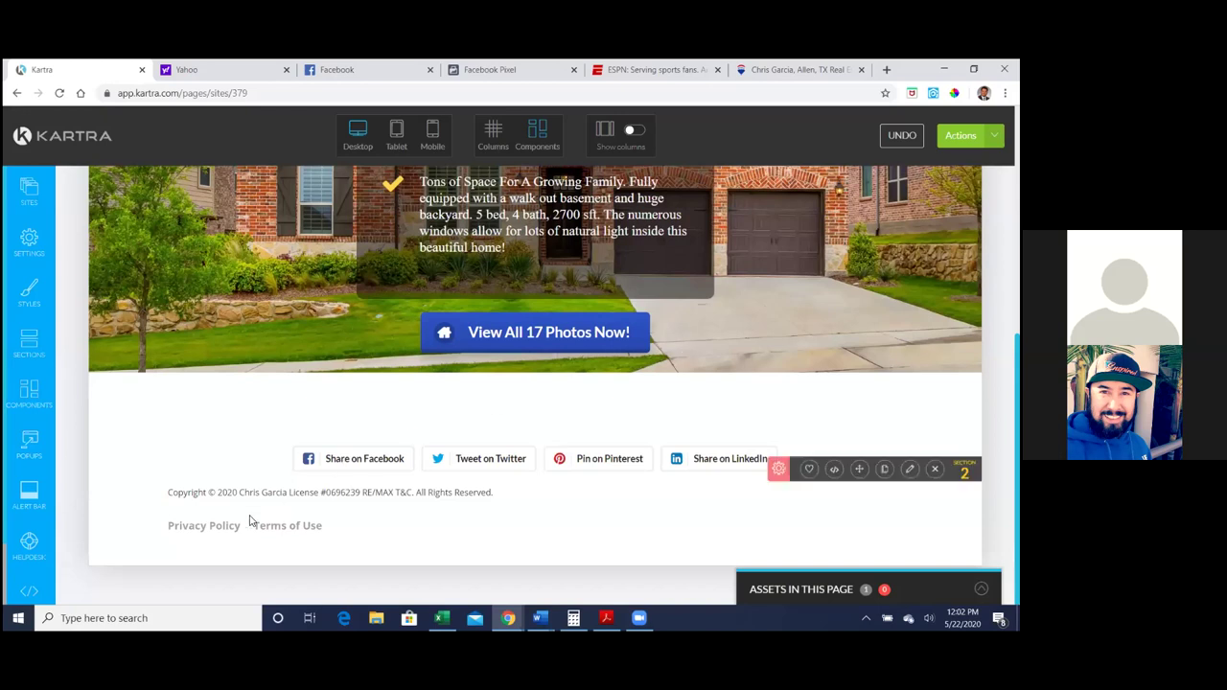
pyautogui.click(27, 345)
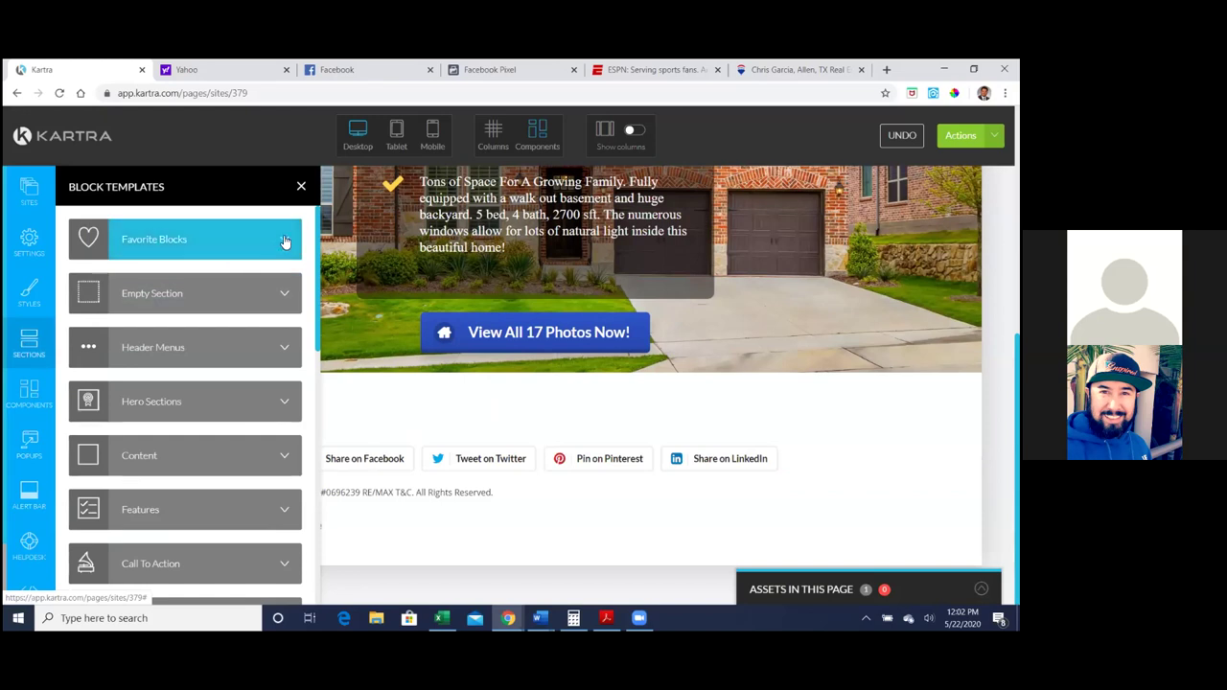
pyautogui.click(186, 234)
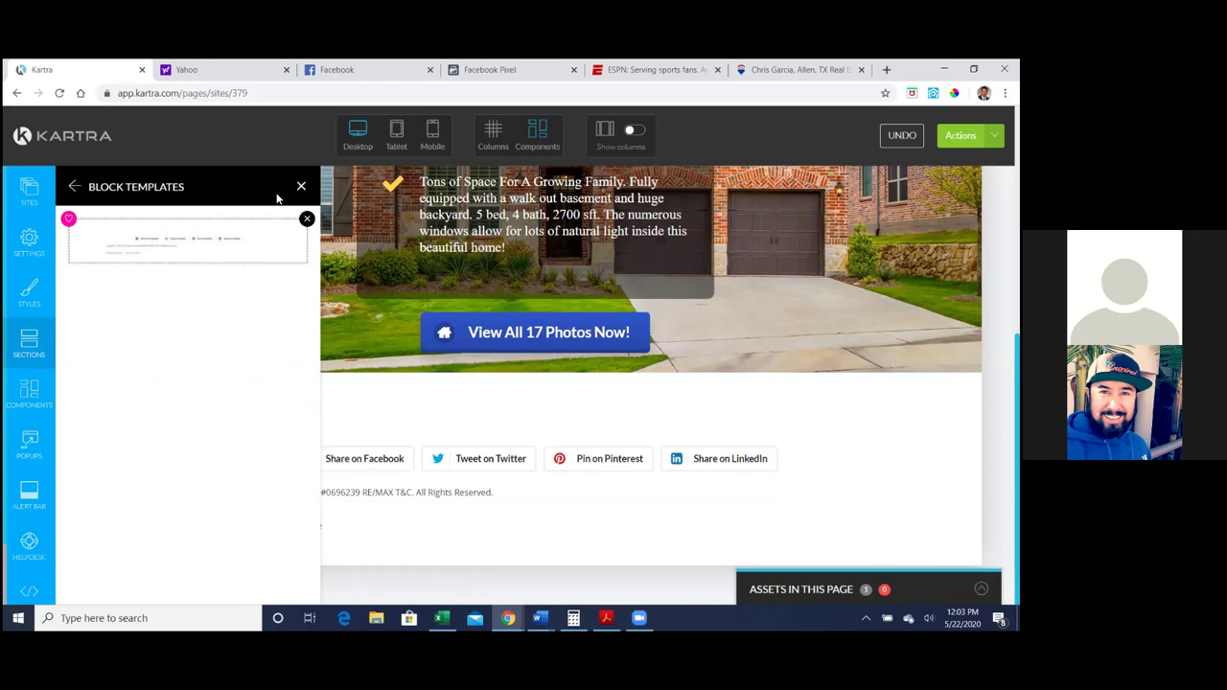
pyautogui.click(301, 186)
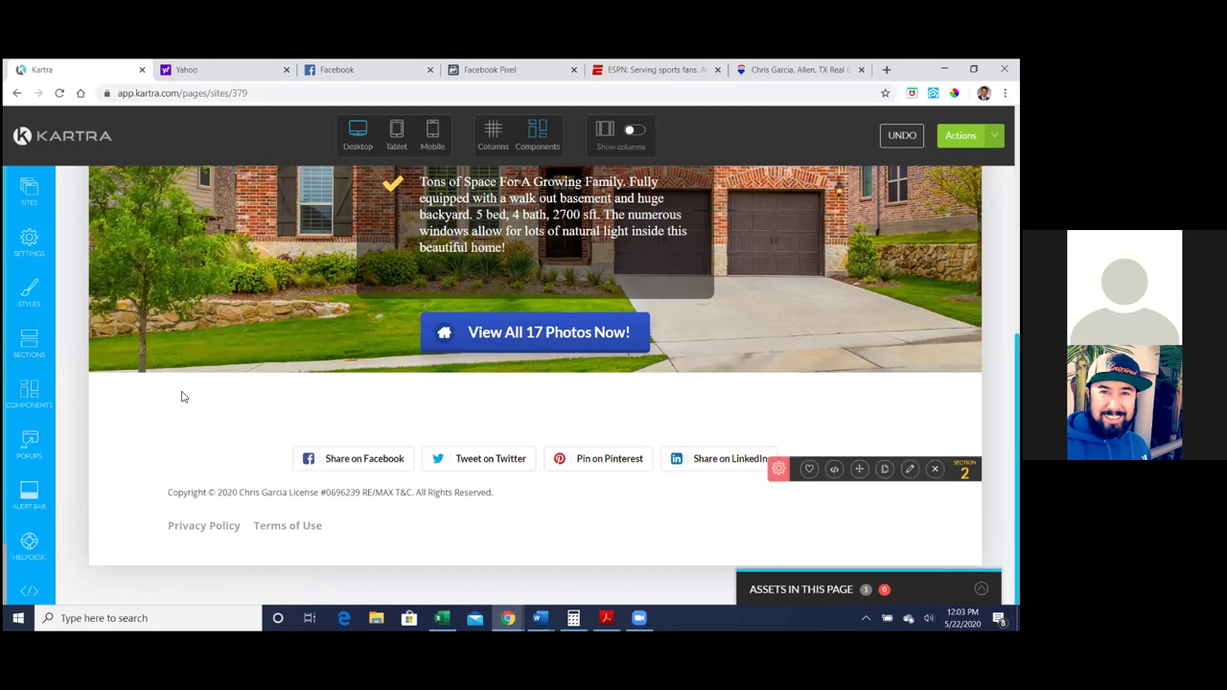
pyautogui.scroll(2, 201, 297)
pyautogui.scroll(1, 201, 302)
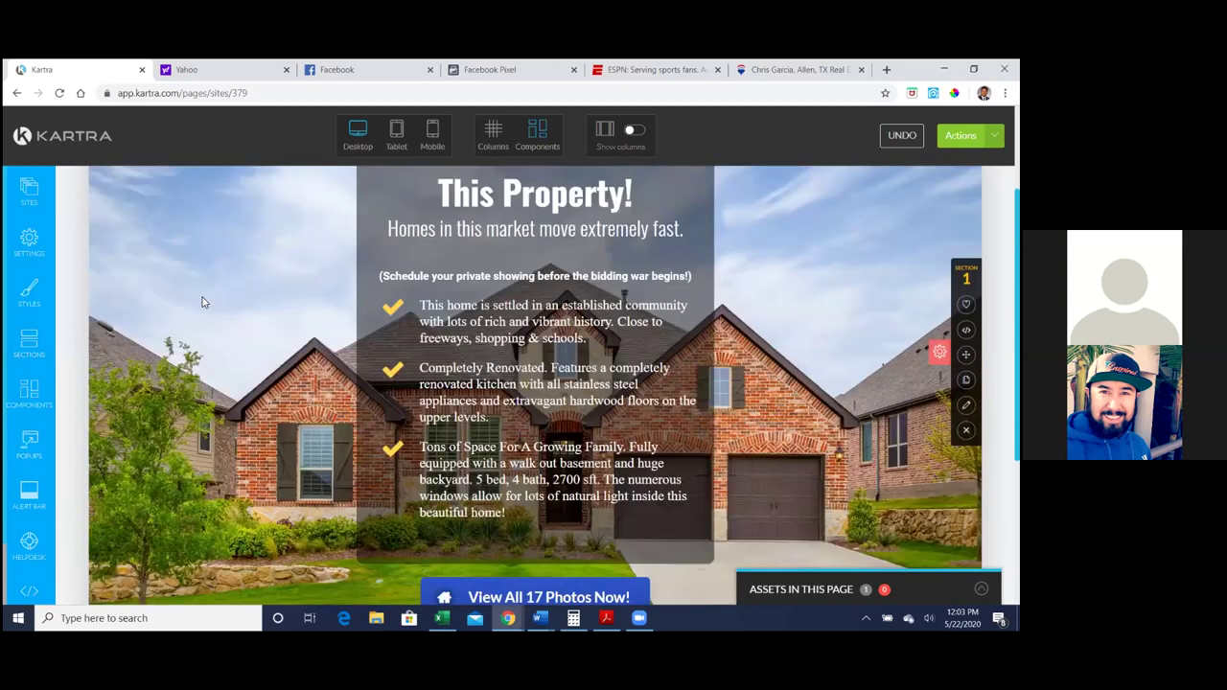
pyautogui.scroll(2, 201, 302)
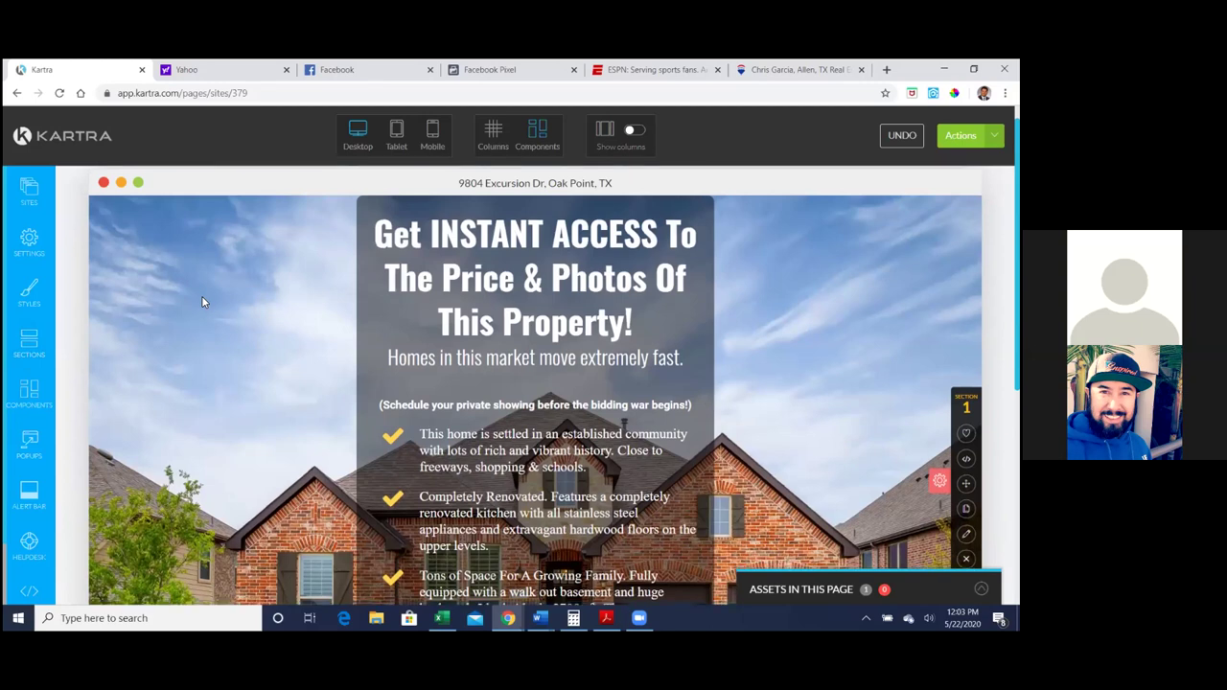
pyautogui.scroll(-1, 201, 302)
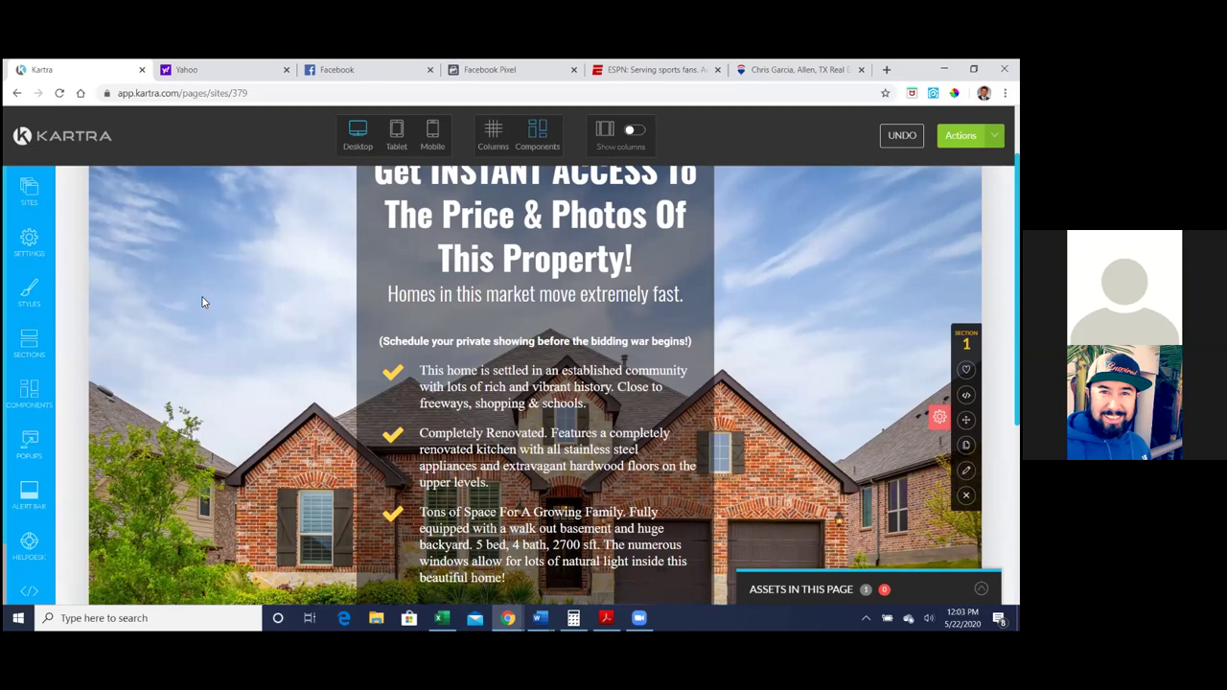
pyautogui.scroll(-2, 201, 302)
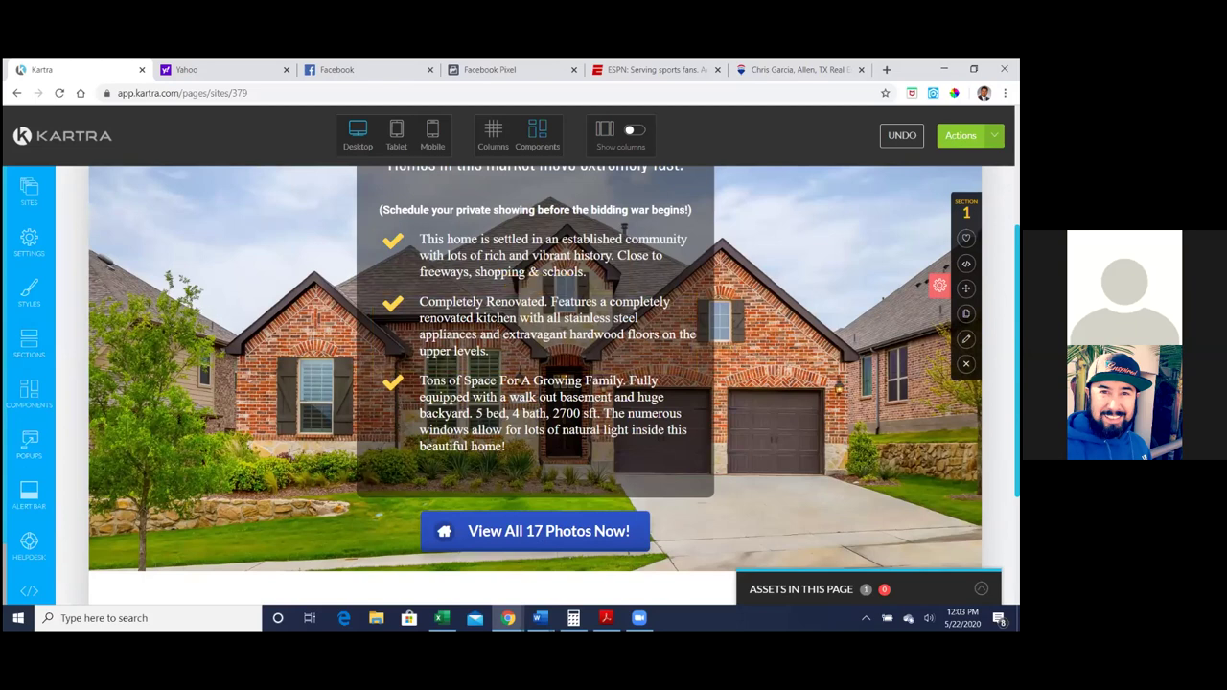
pyautogui.click(964, 135)
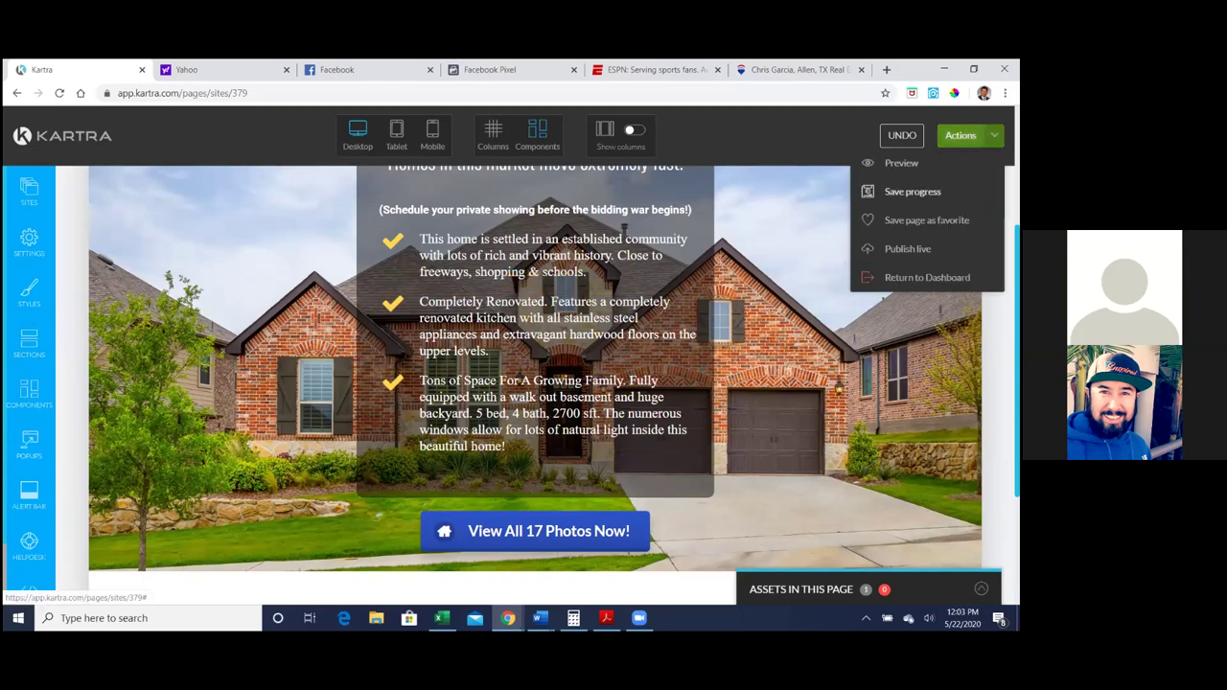
pyautogui.click(911, 190)
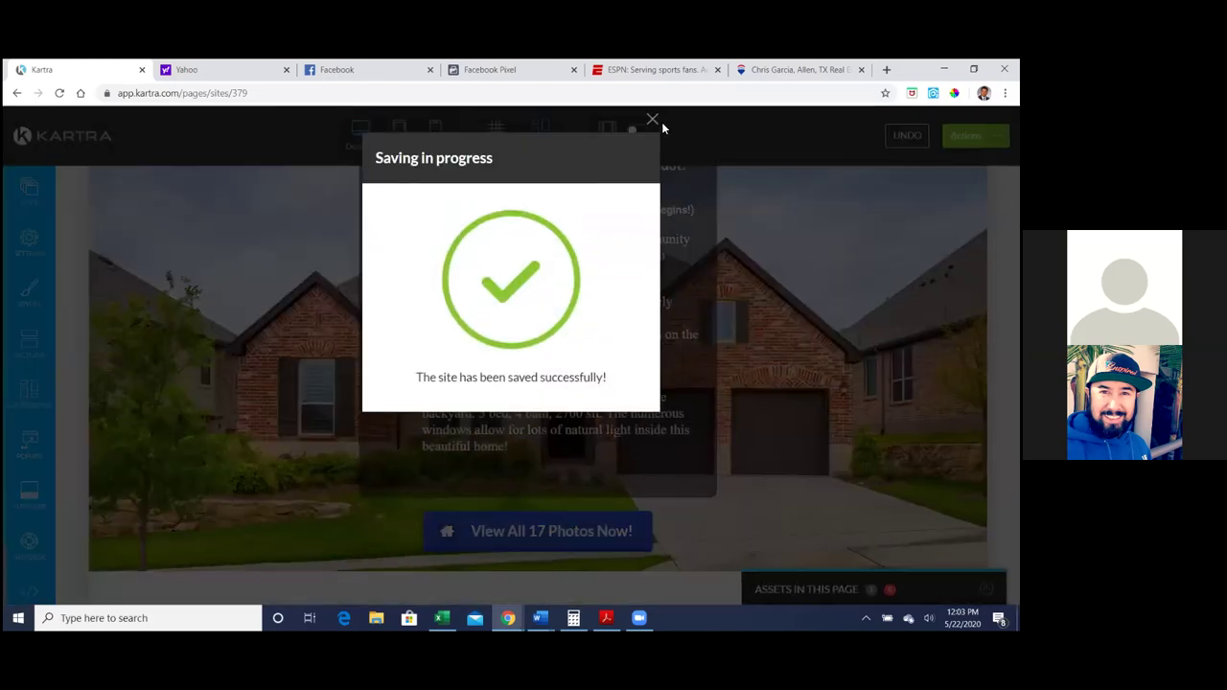
pyautogui.click(652, 121)
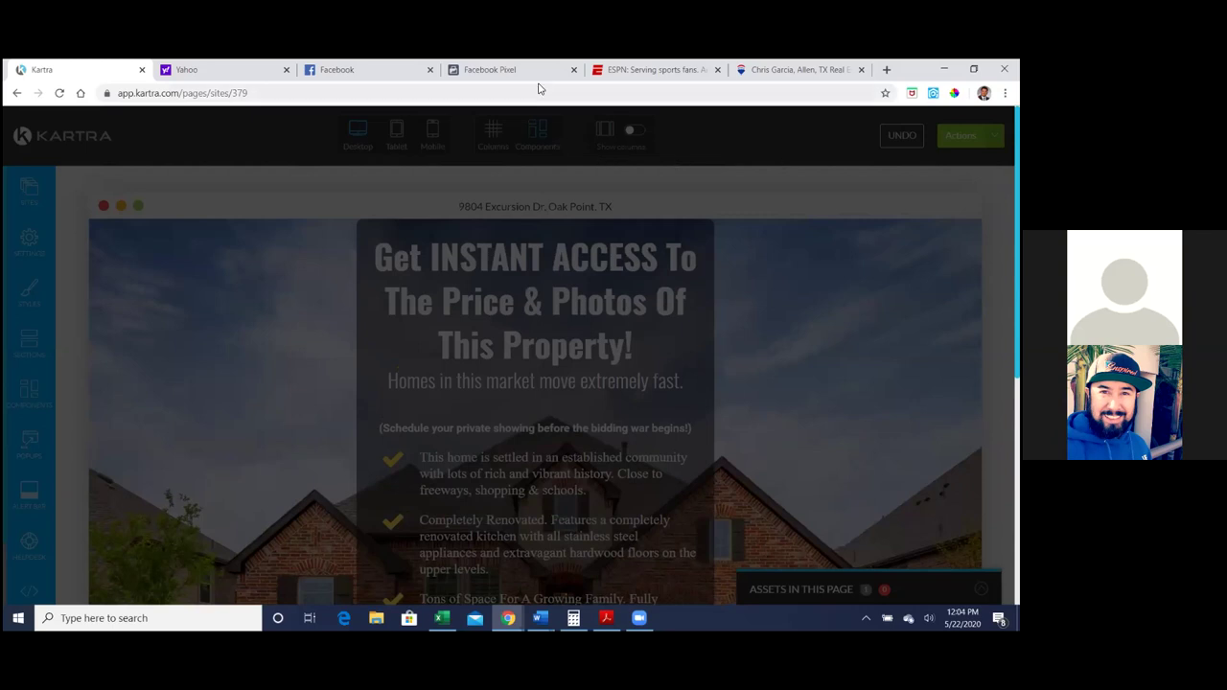
# Step: Close the ESPN, RE/MAX and Yahoo tabs, dismiss the Install Pixel Code dialog, and return to Kartra
pyautogui.hotkey('ctrl', '5')
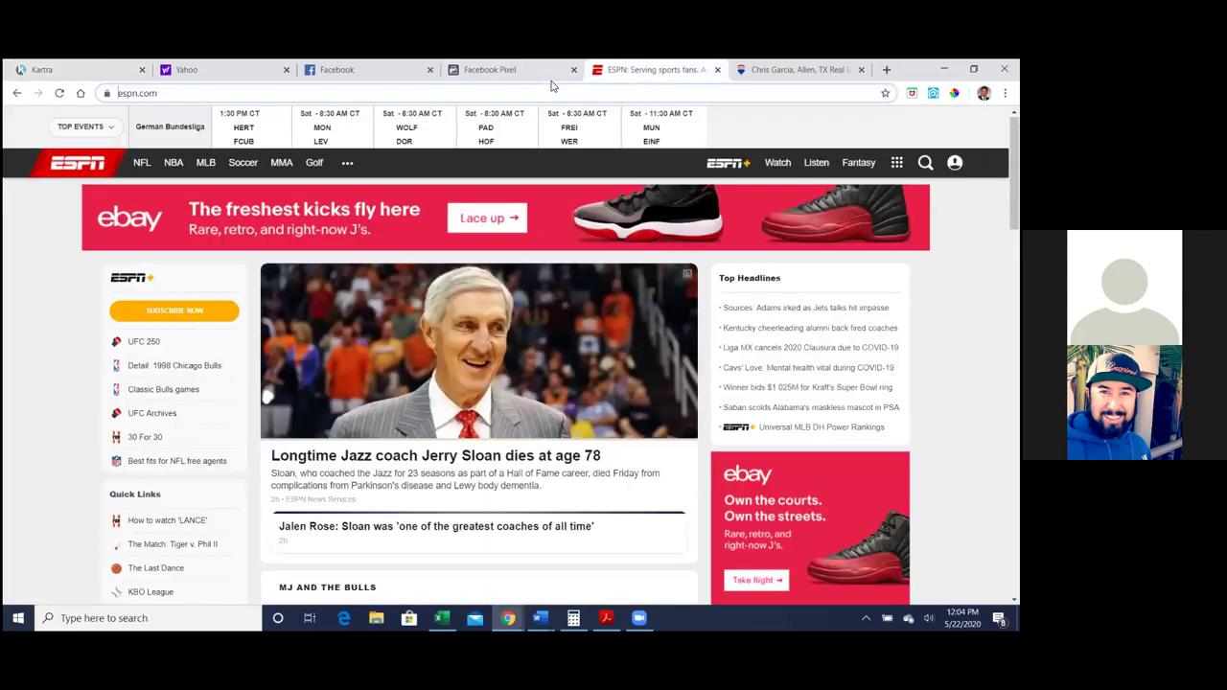
pyautogui.hotkey('ctrl', 'w')
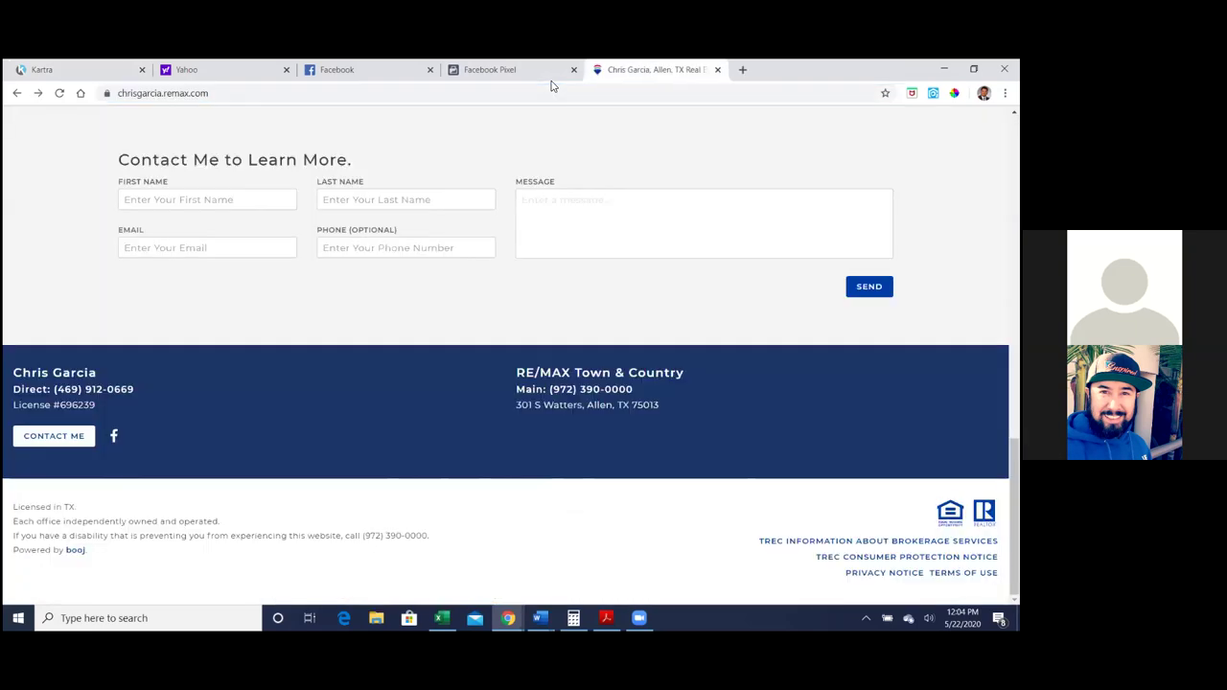
pyautogui.click(791, 71)
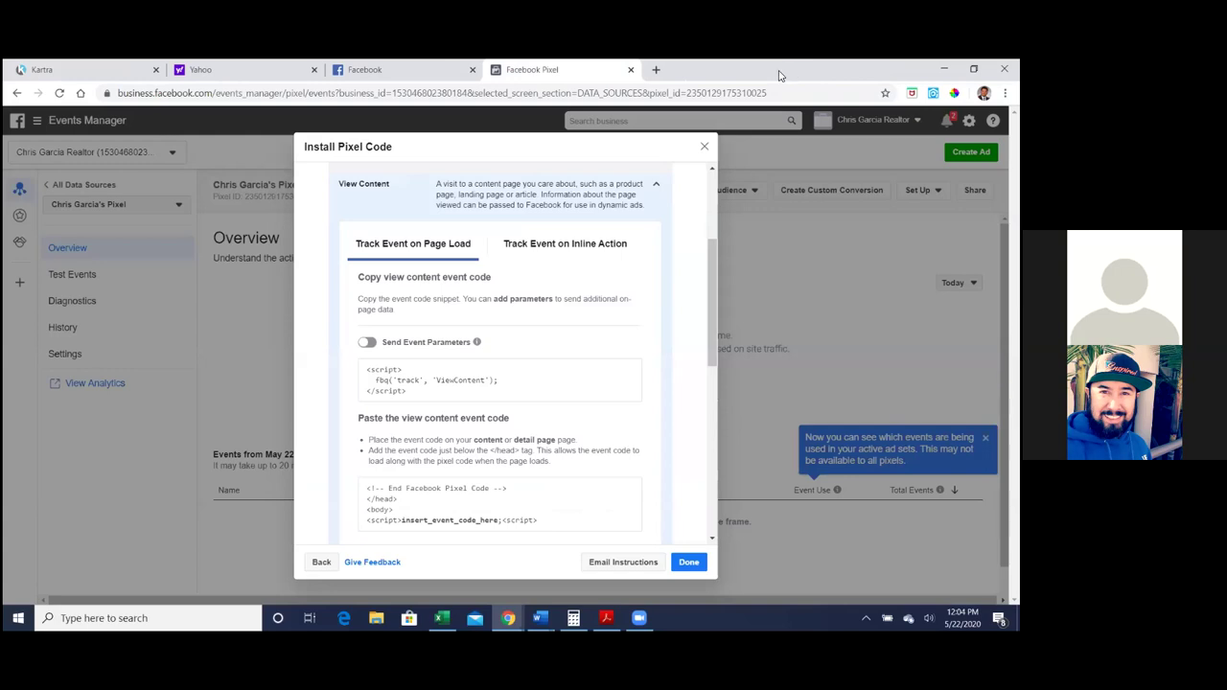
pyautogui.hotkey('ctrl', '1')
pyautogui.click(606, 77)
pyautogui.click(689, 562)
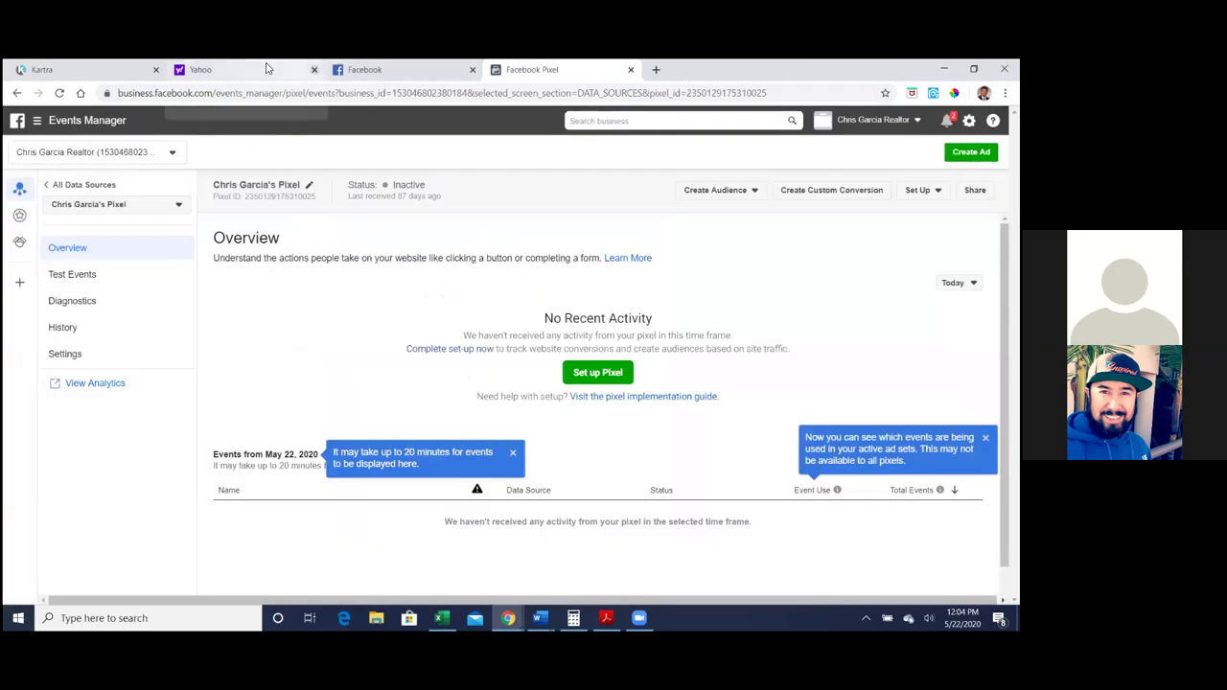
pyautogui.click(314, 69)
pyautogui.click(83, 66)
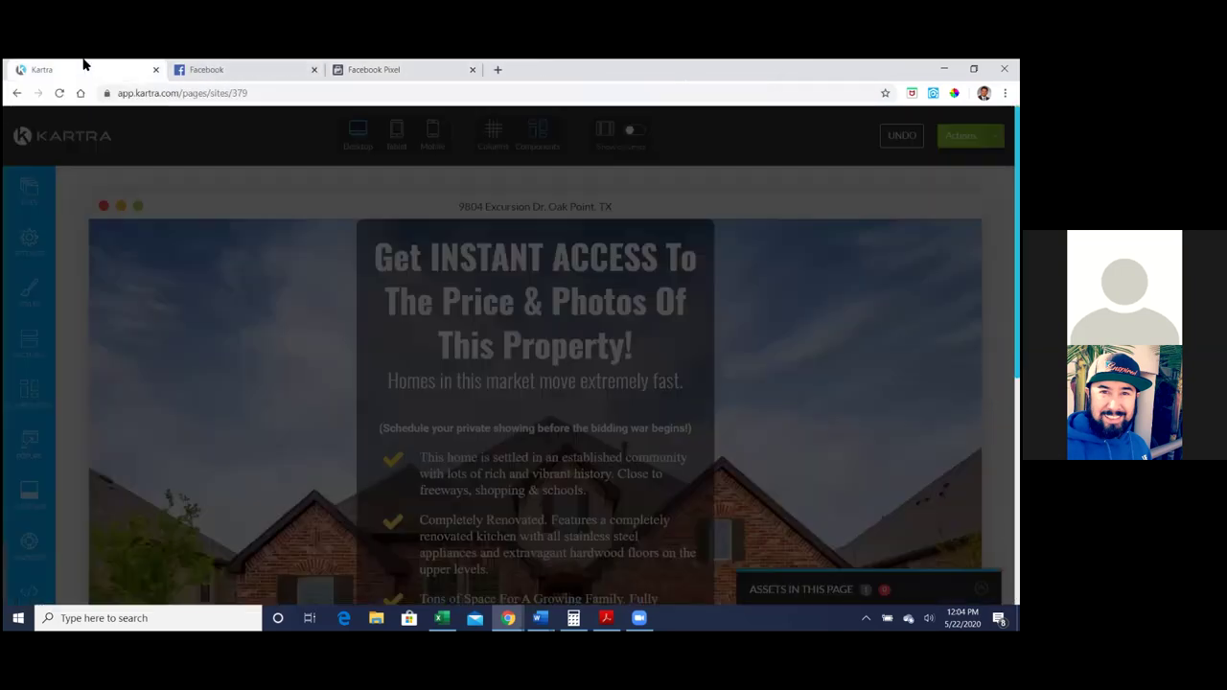
# Step: Reload the page editor and launch the Kartra Pages welcome tutorial
pyautogui.scroll(-5, 535, 383)
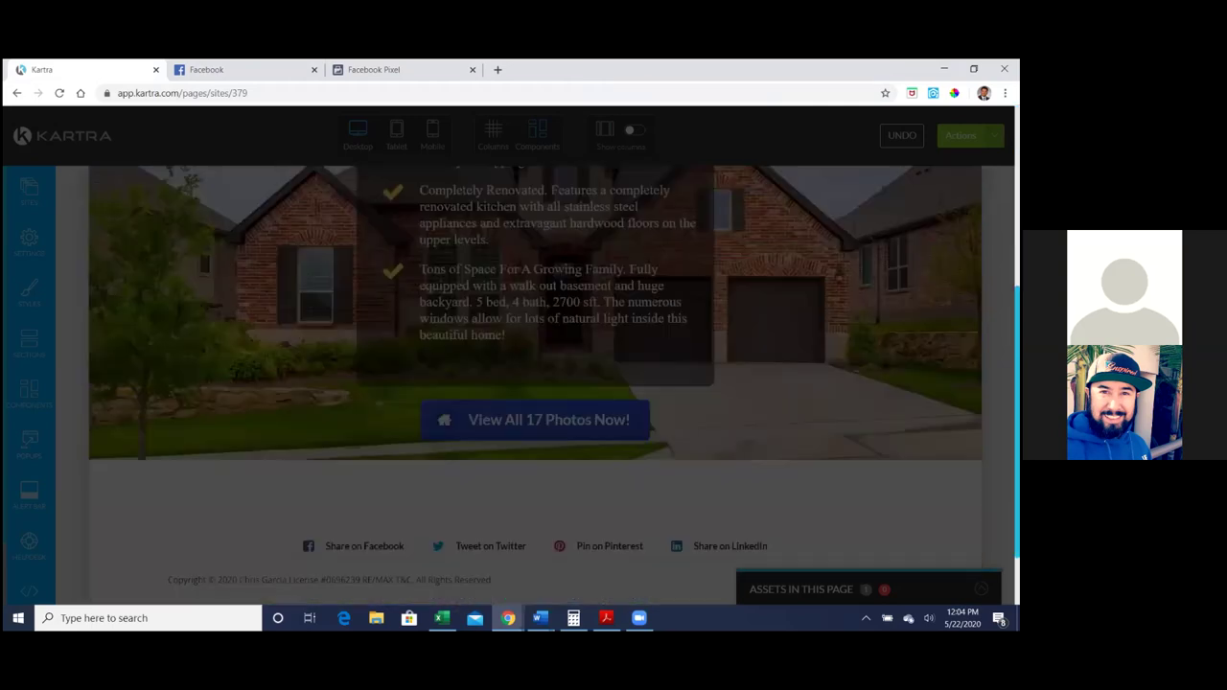
pyautogui.scroll(5, 535, 383)
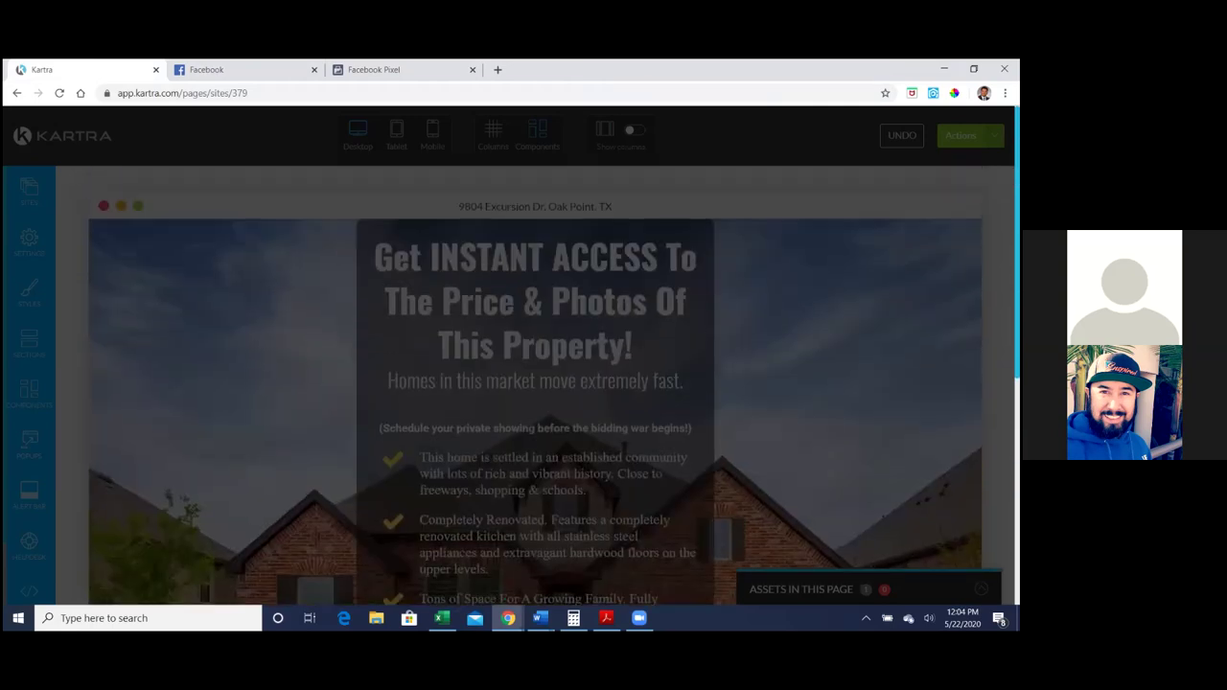
pyautogui.click(60, 93)
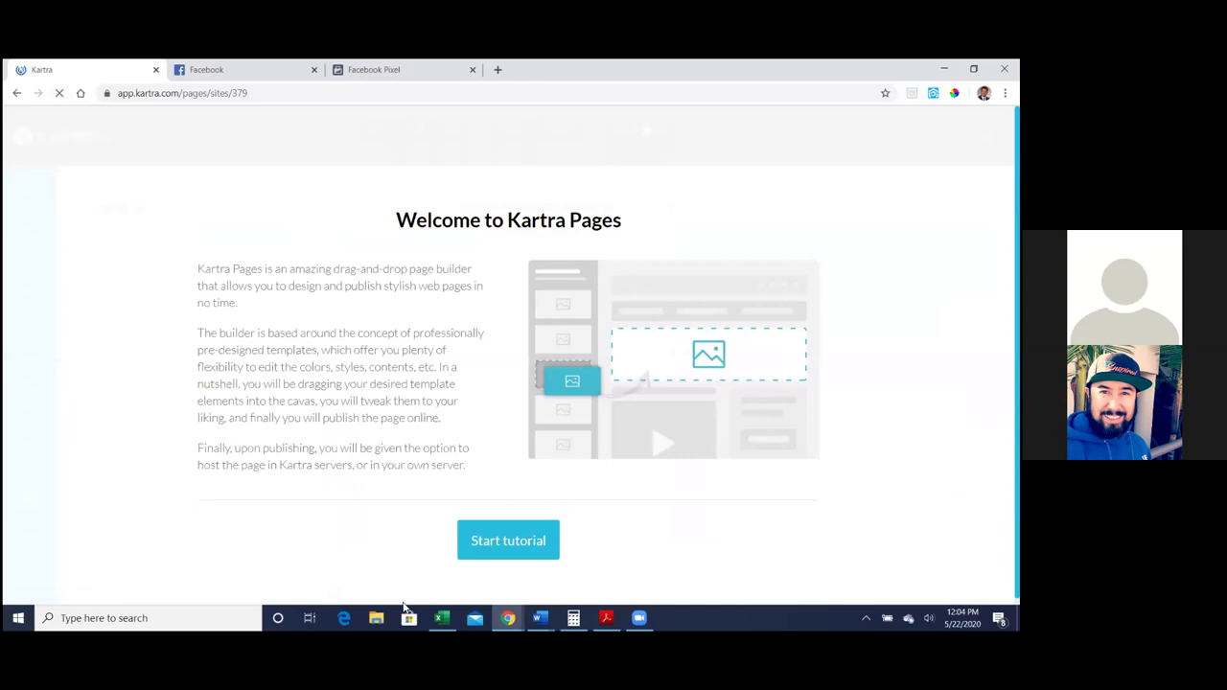
pyautogui.click(522, 546)
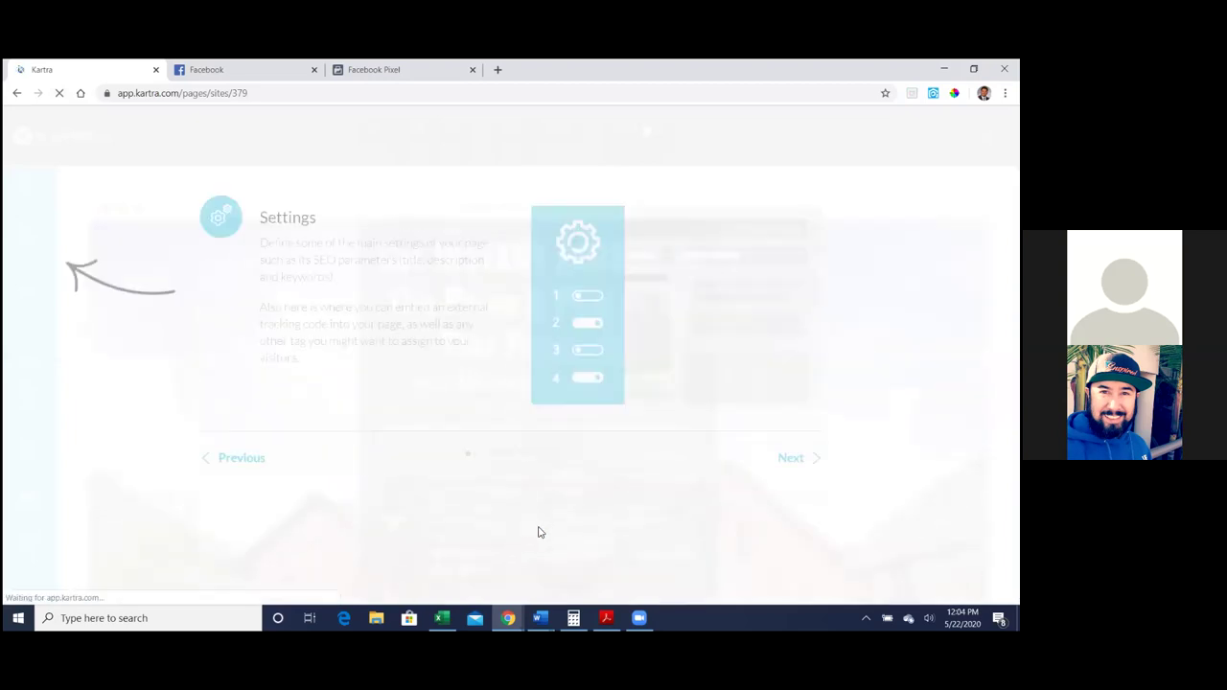
# Step: Step through the tutorial from Styles to the full site step, then close it
pyautogui.click(786, 460)
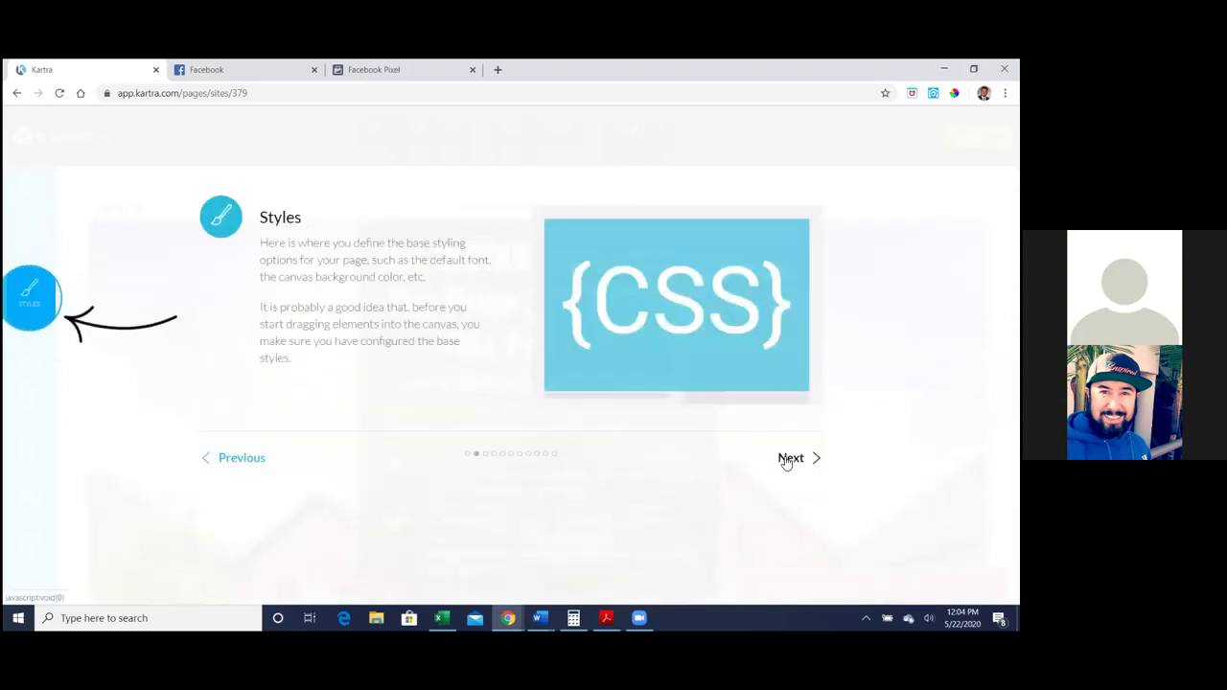
pyautogui.click(786, 460)
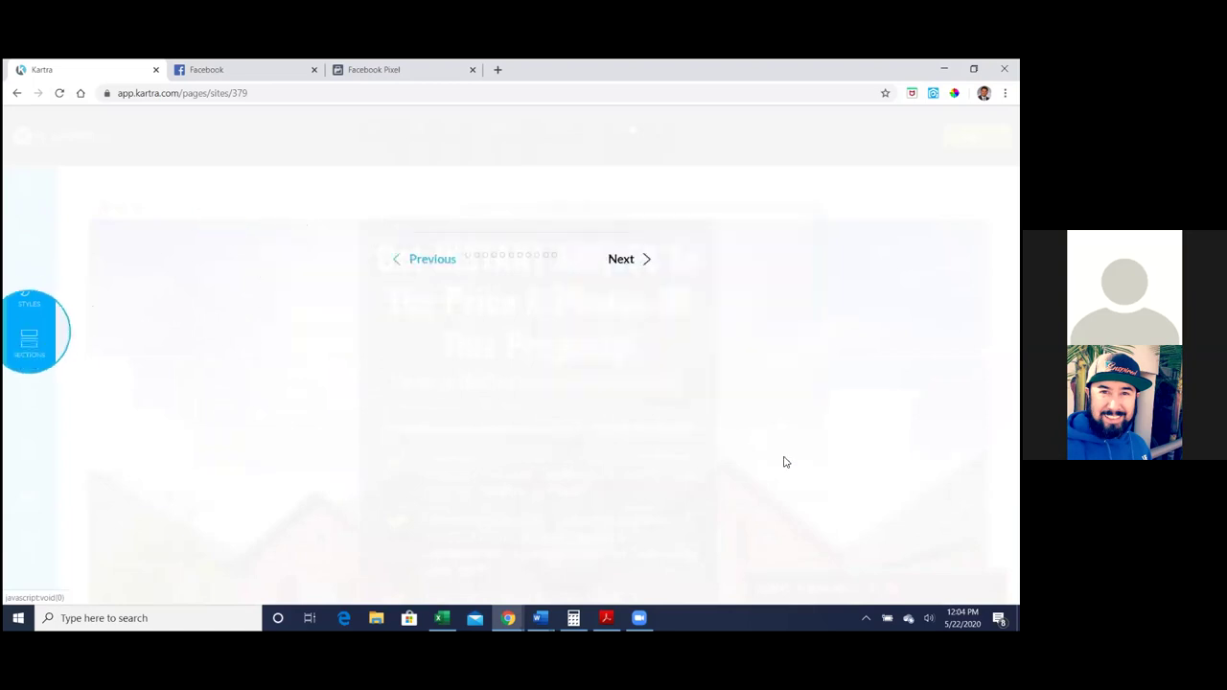
pyautogui.click(787, 566)
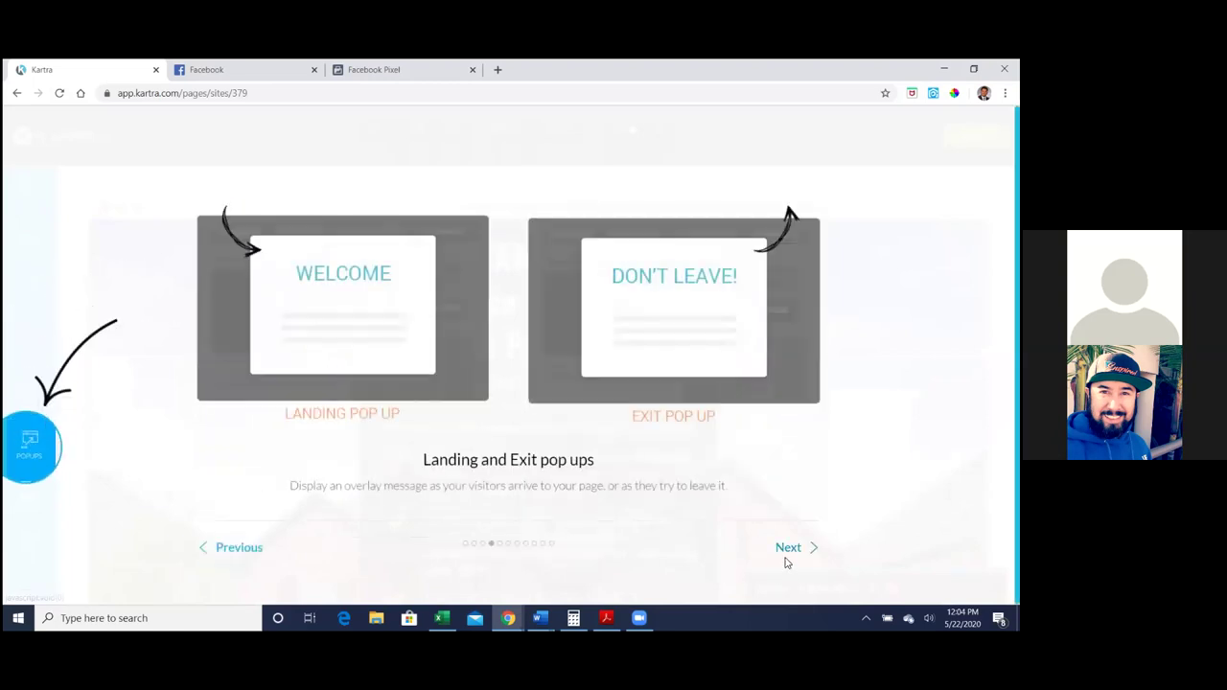
pyautogui.click(786, 547)
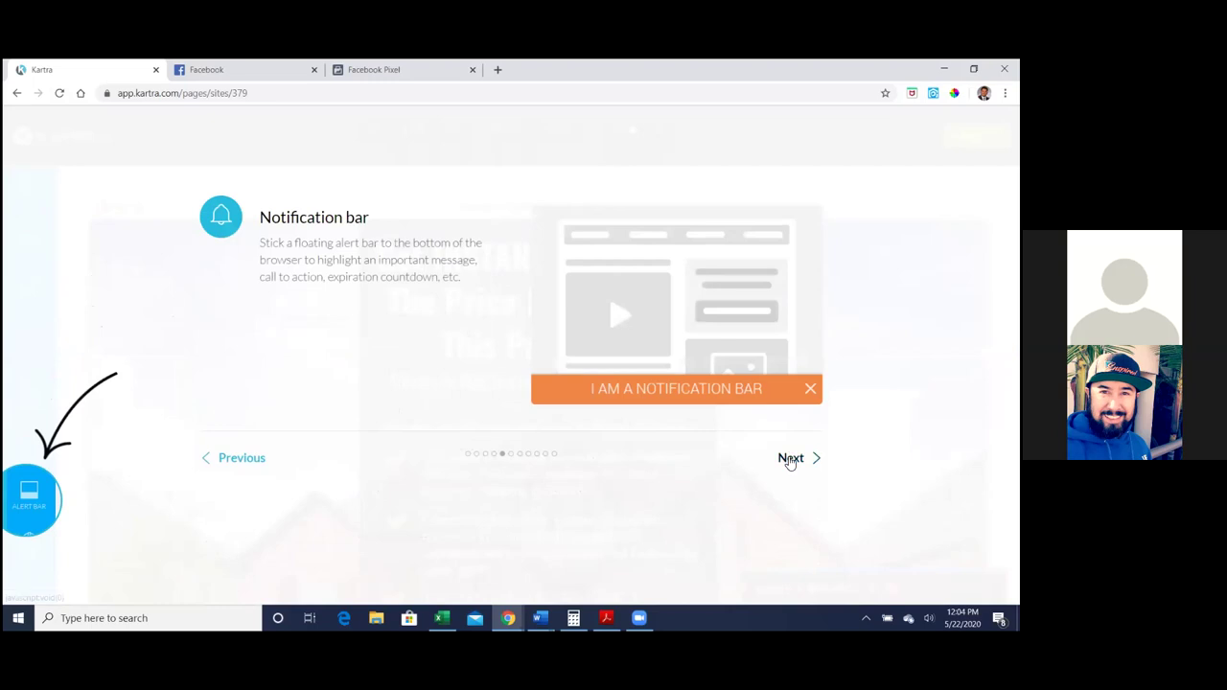
pyautogui.click(790, 459)
pyautogui.click(793, 562)
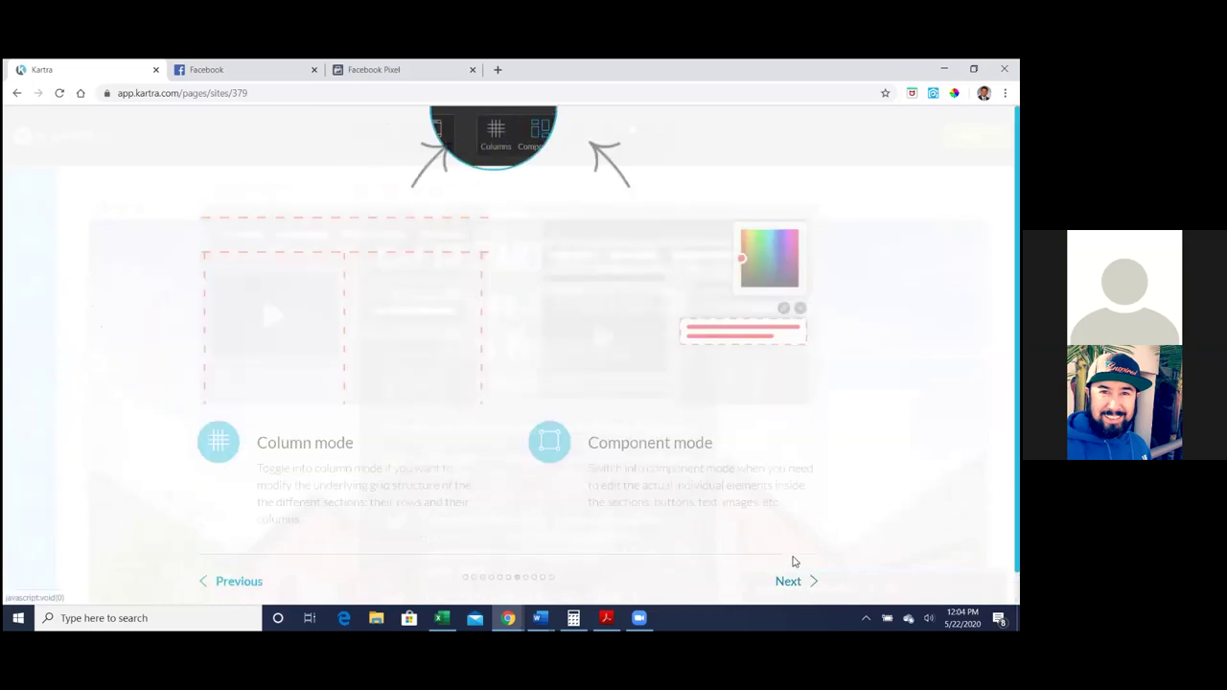
pyautogui.click(792, 581)
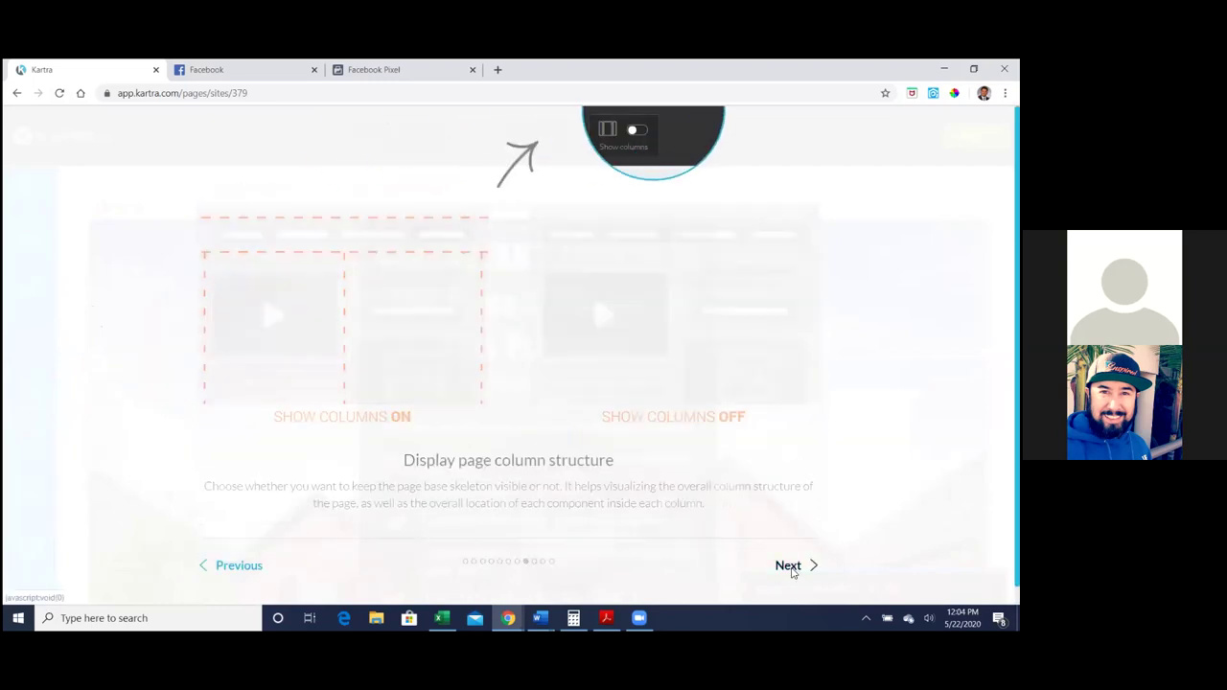
pyautogui.click(792, 569)
pyautogui.click(791, 549)
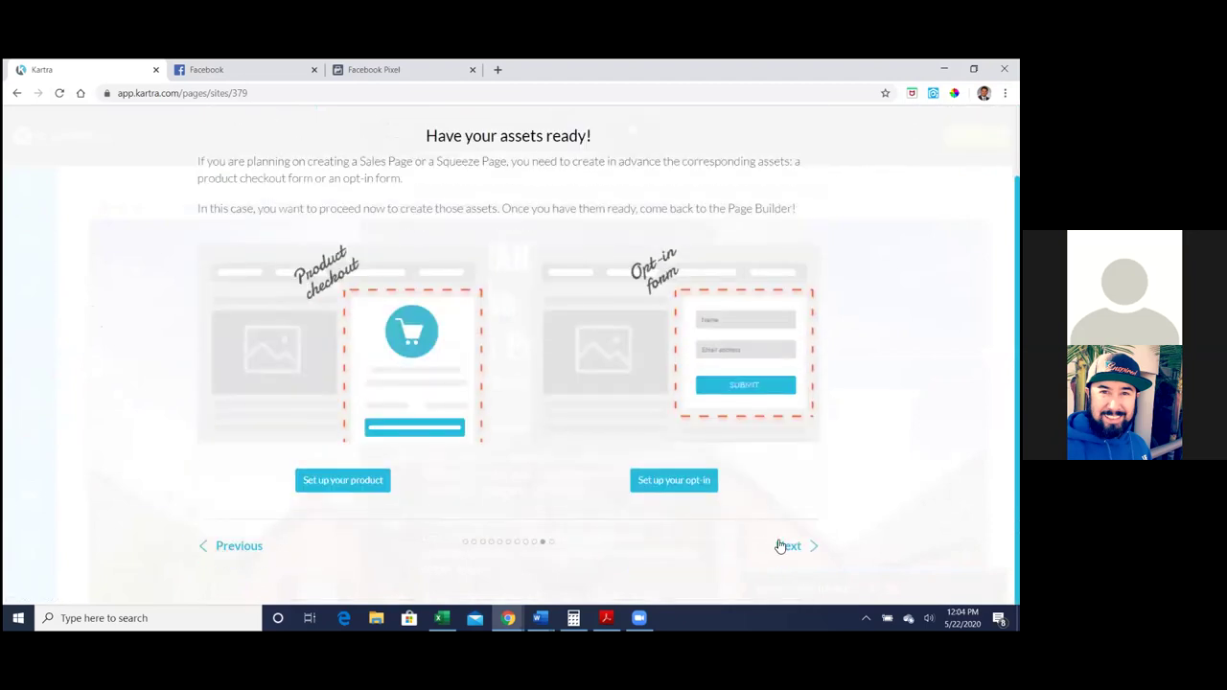
pyautogui.click(787, 546)
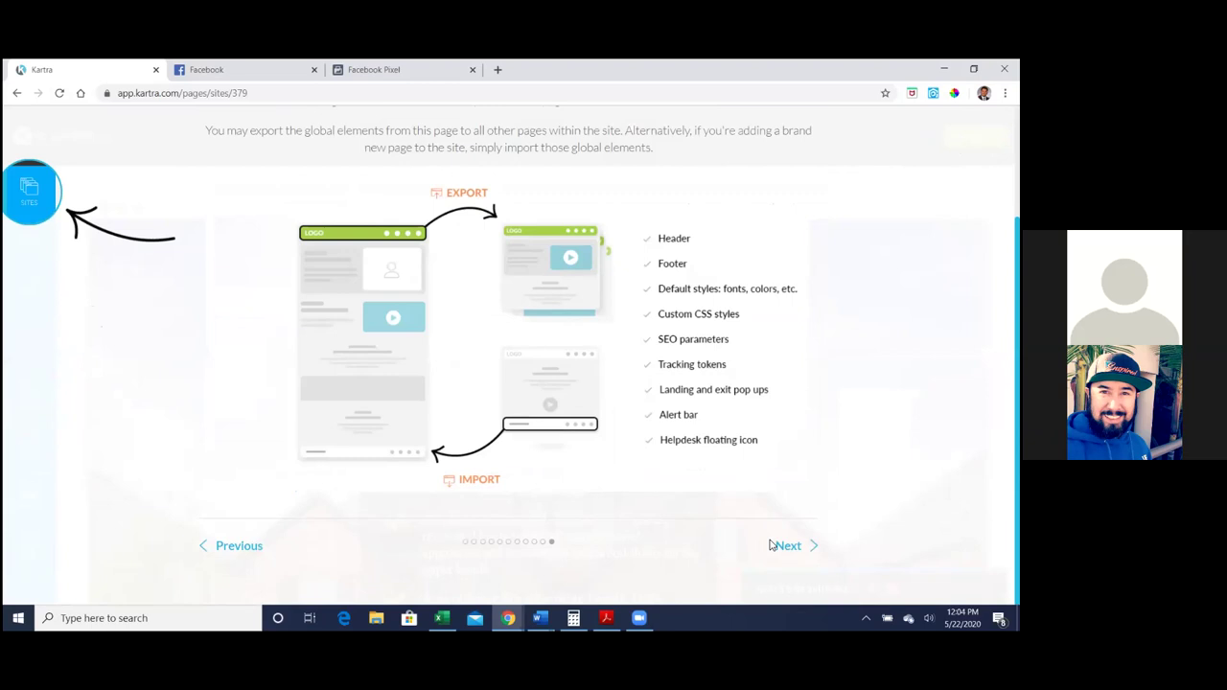
pyautogui.click(779, 551)
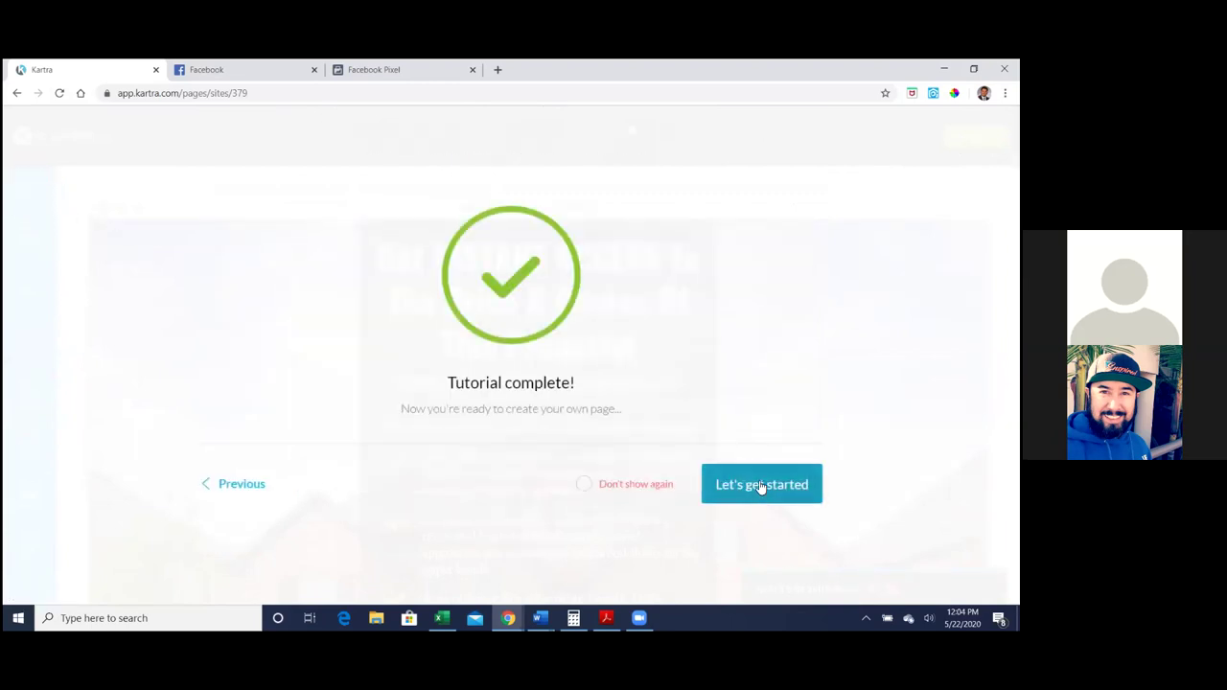
pyautogui.click(759, 487)
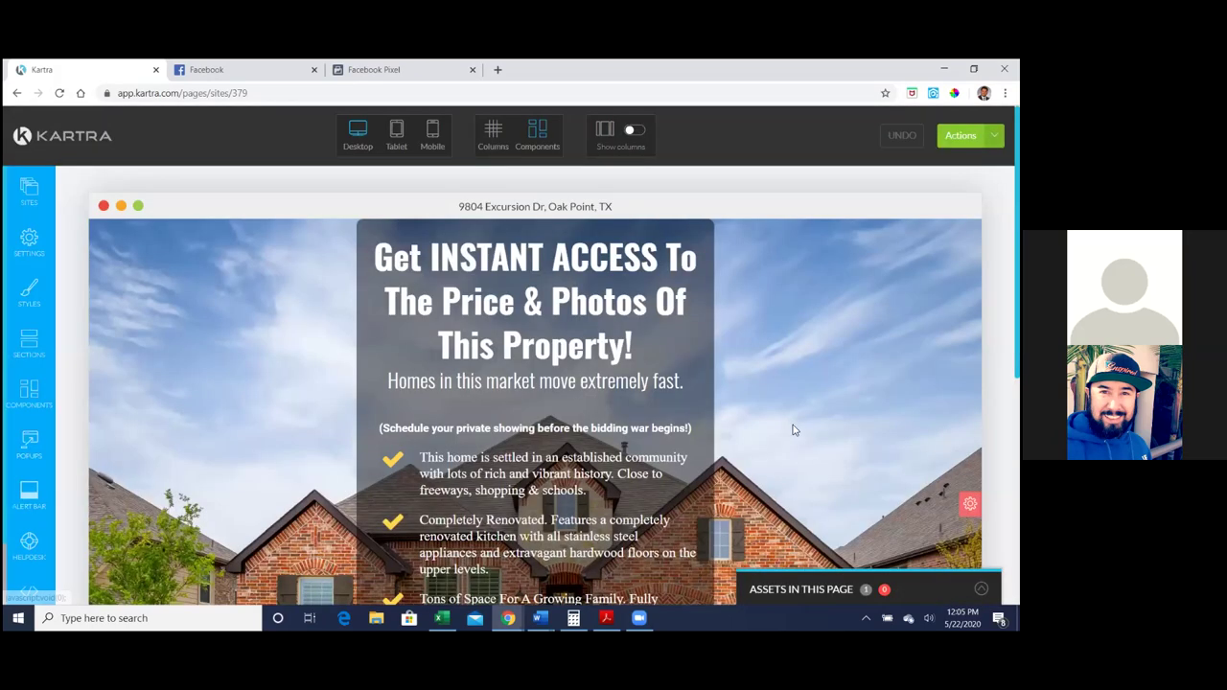
# Step: Review the copyright footer, then choose Publish live from the page's Actions list
pyautogui.scroll(-2, 806, 364)
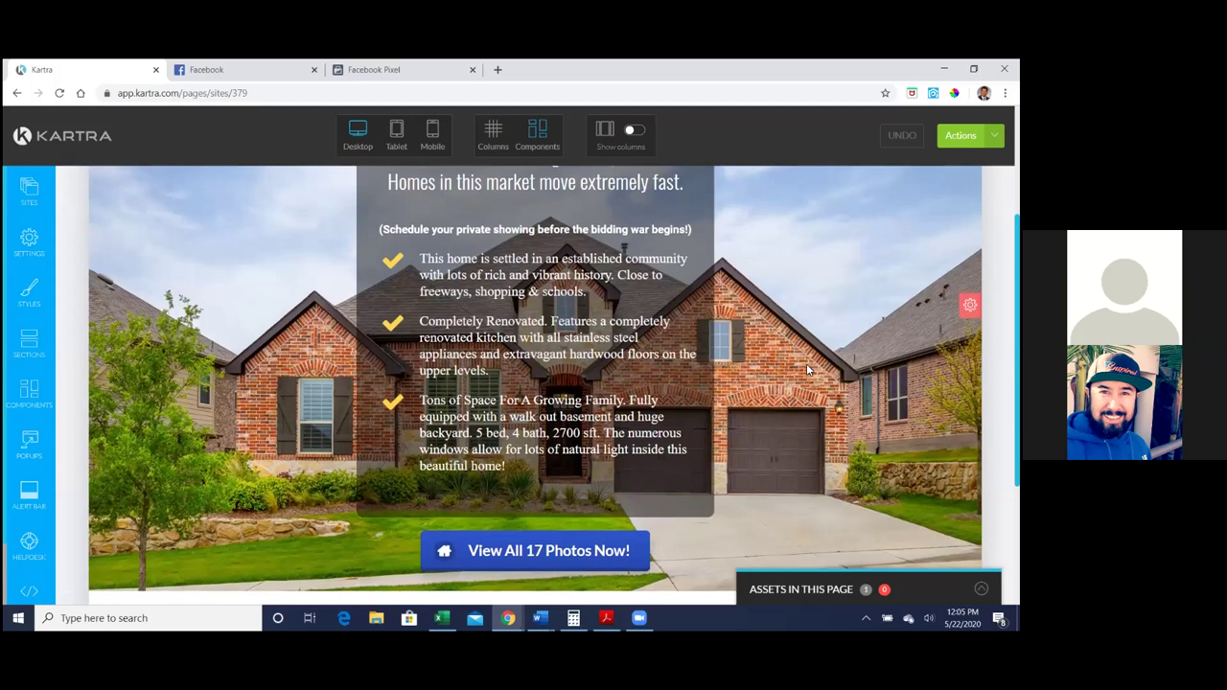
pyautogui.scroll(-3, 807, 369)
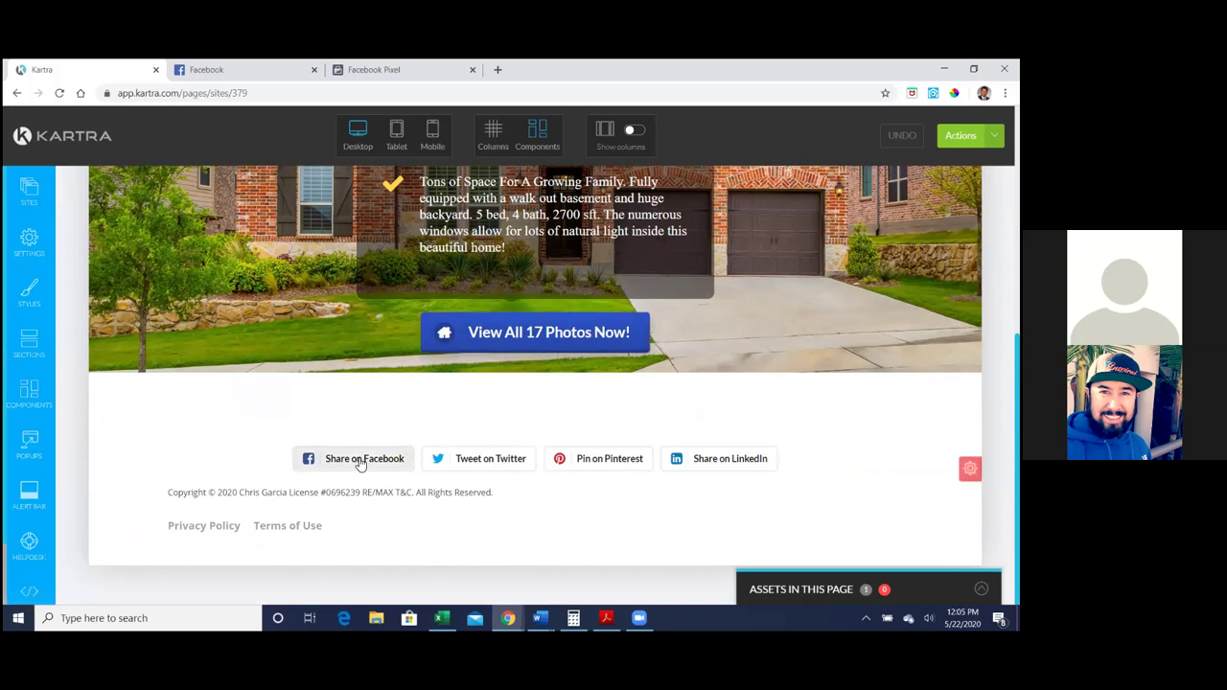
pyautogui.moveTo(359, 463)
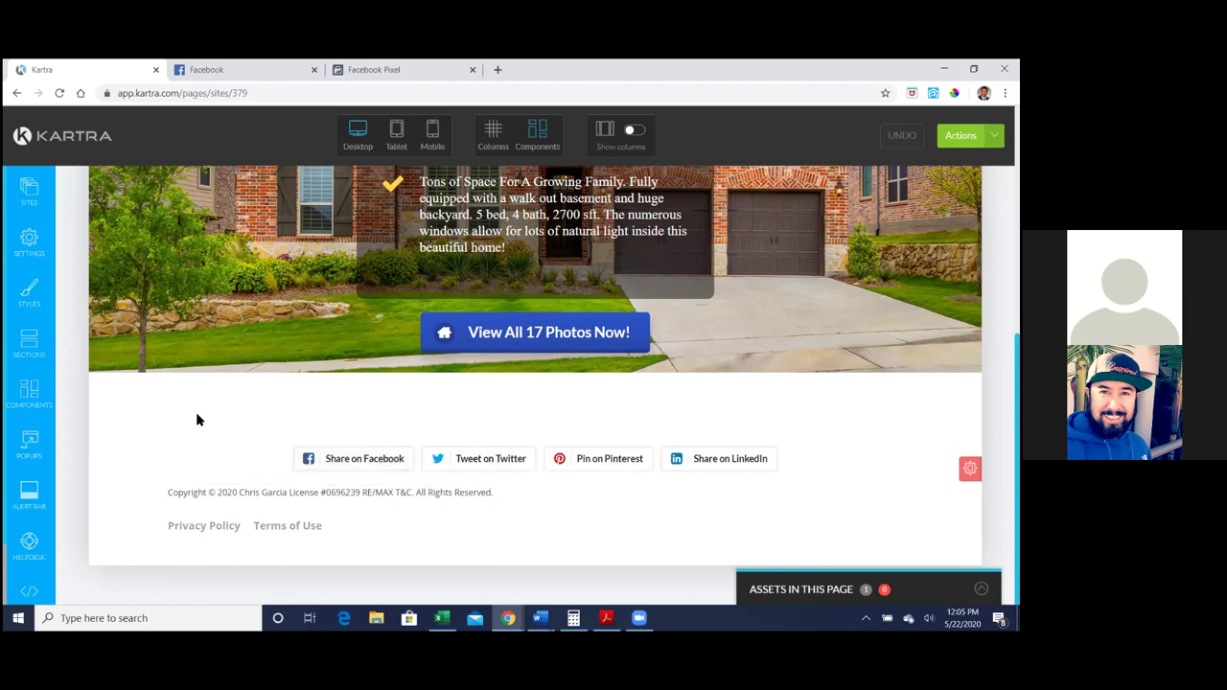
pyautogui.scroll(2, 196, 422)
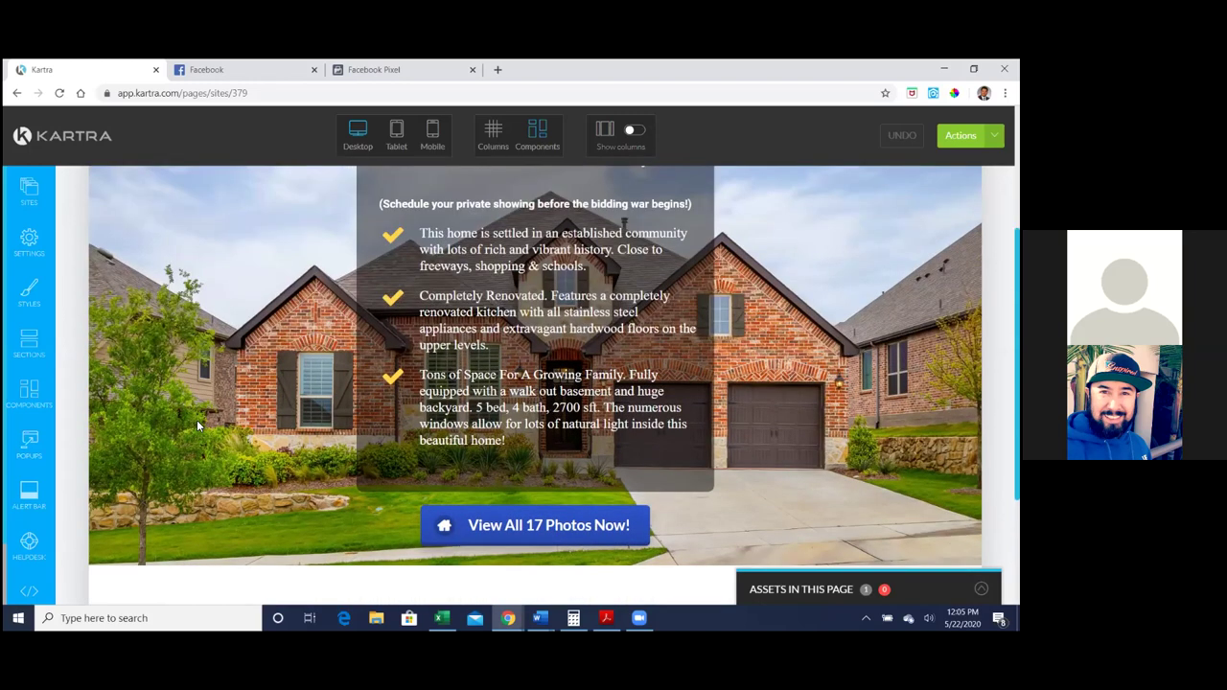
pyautogui.click(960, 135)
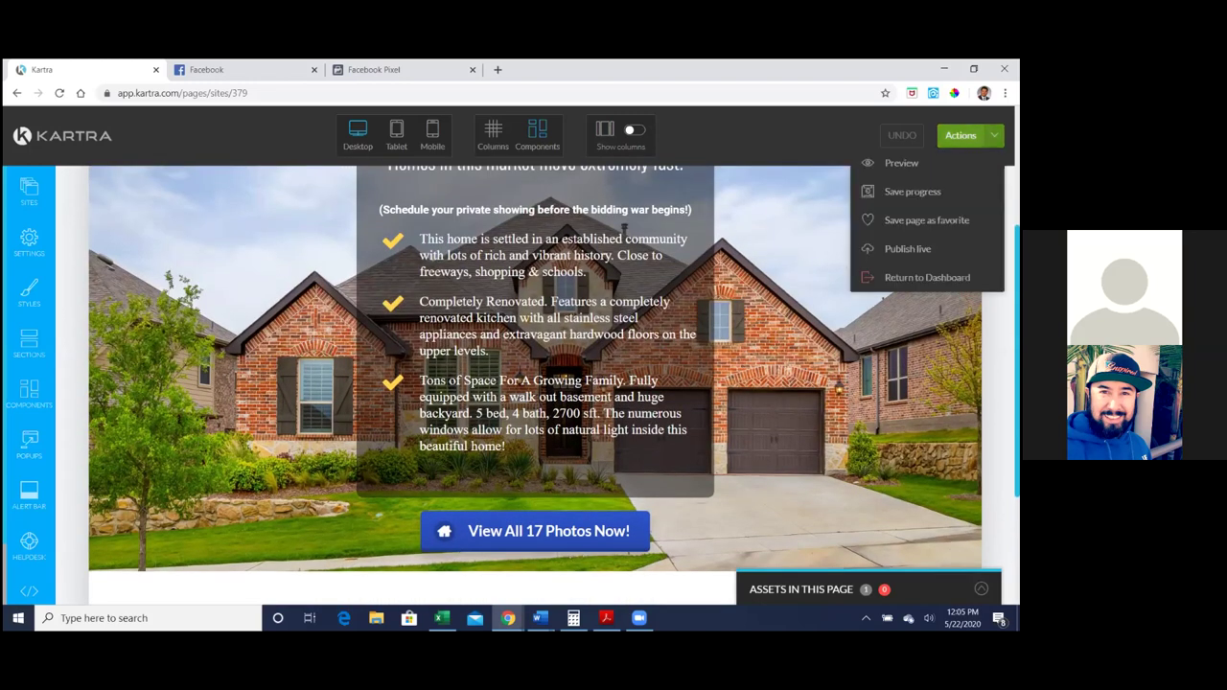
pyautogui.click(907, 248)
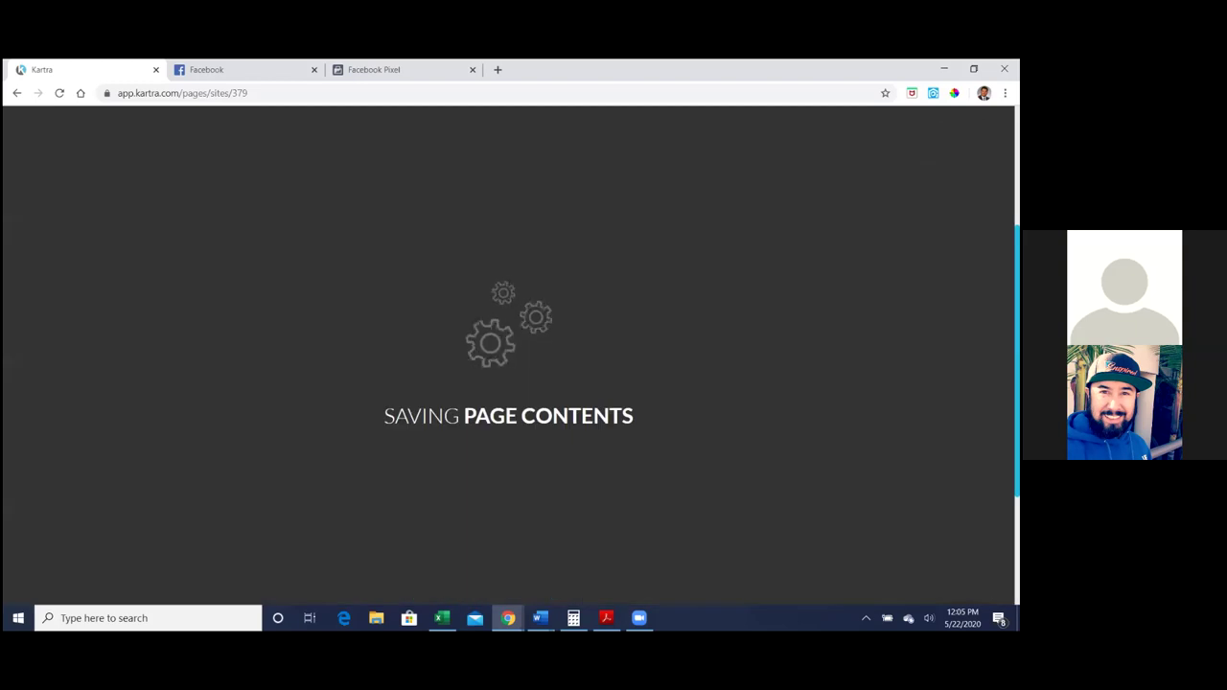
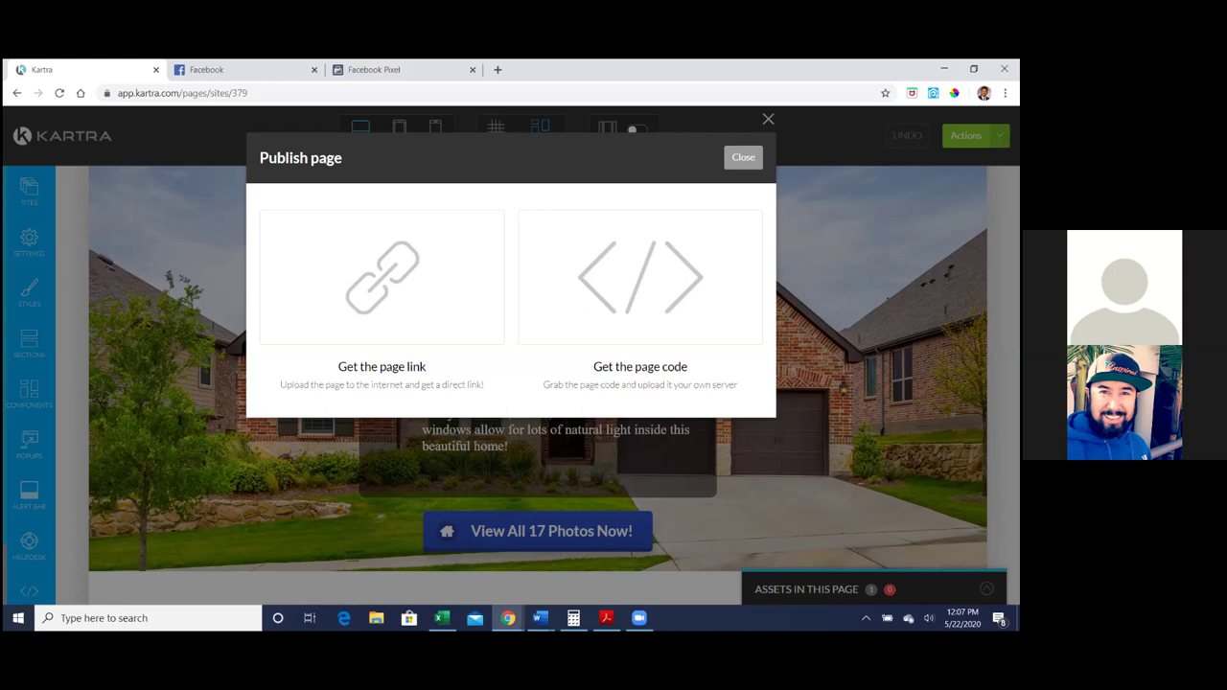
# Step: Show the page's direct link on gpremierrealty.kartra.com, keep the BOF379 ending, and select the whole URL
pyautogui.click(411, 298)
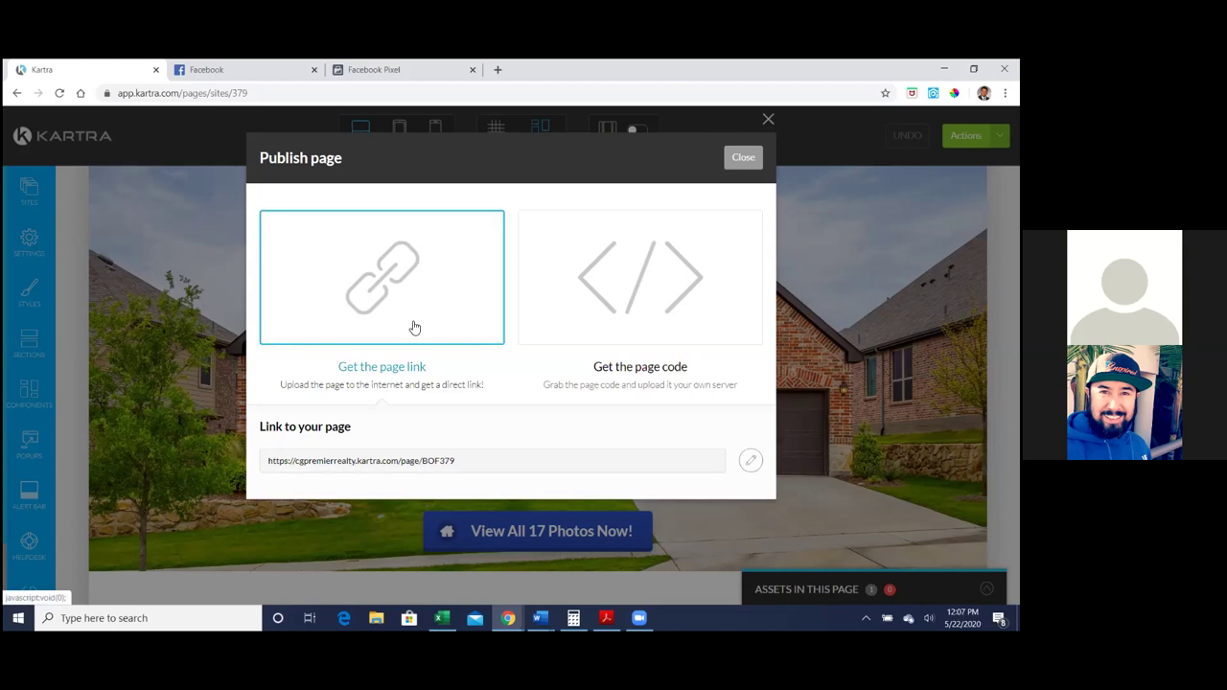
pyautogui.click(751, 462)
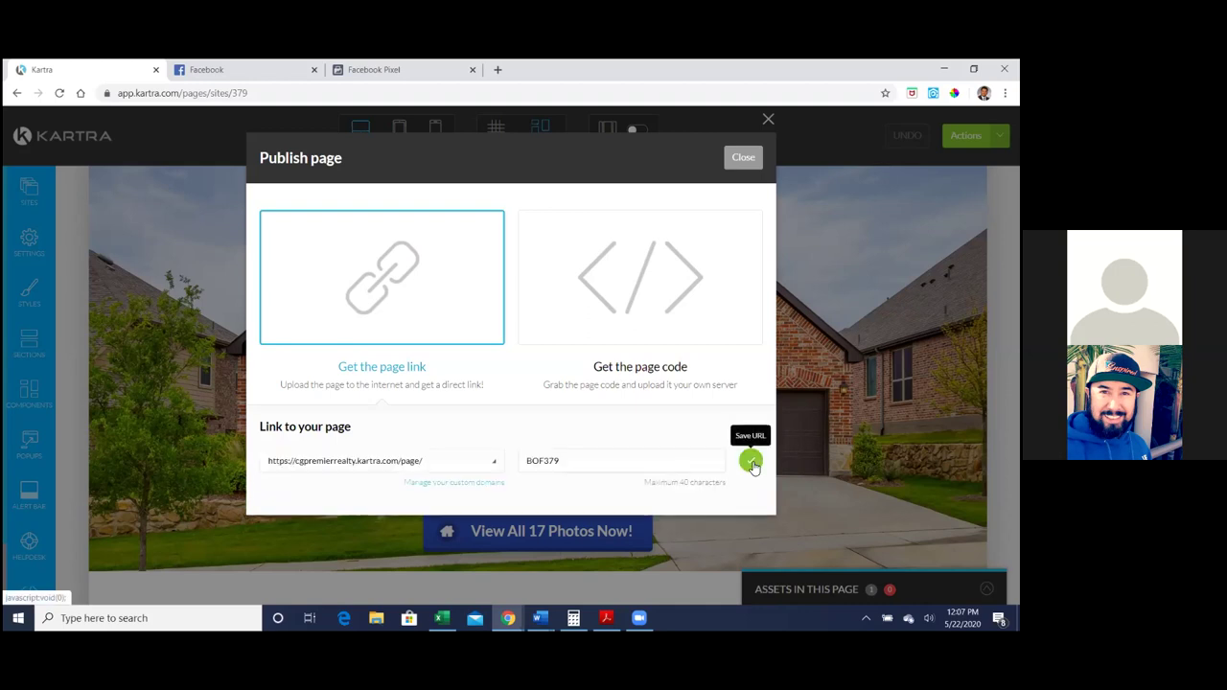
pyautogui.click(497, 466)
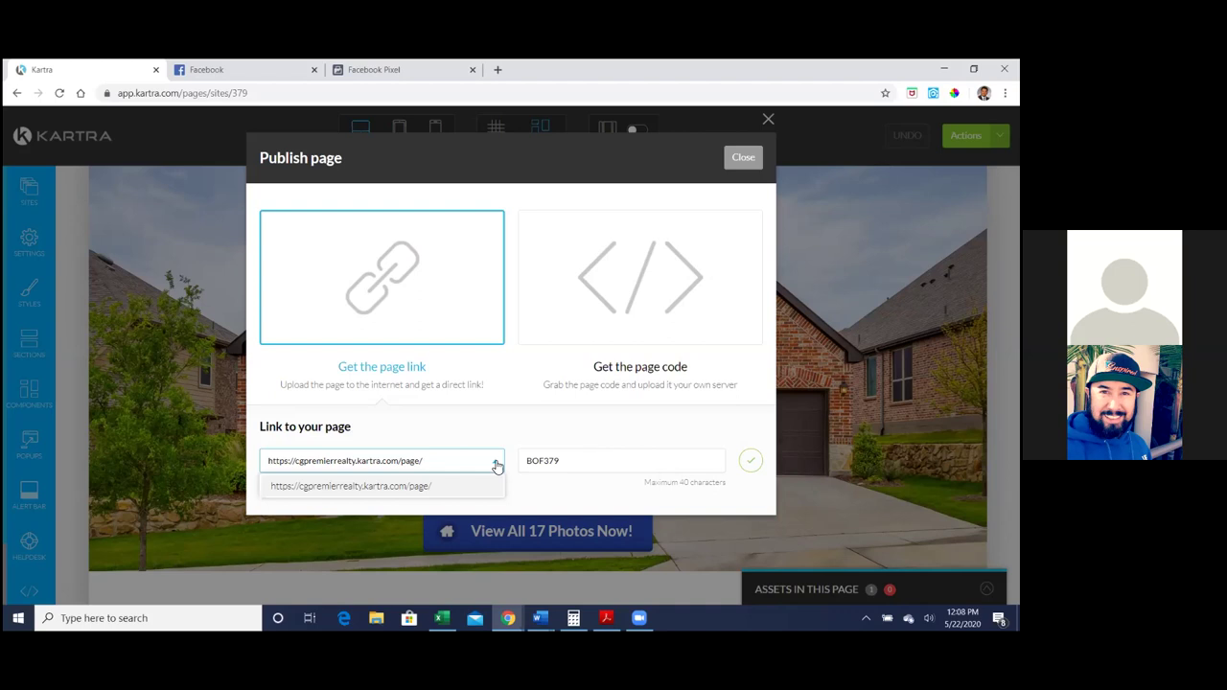
pyautogui.click(497, 466)
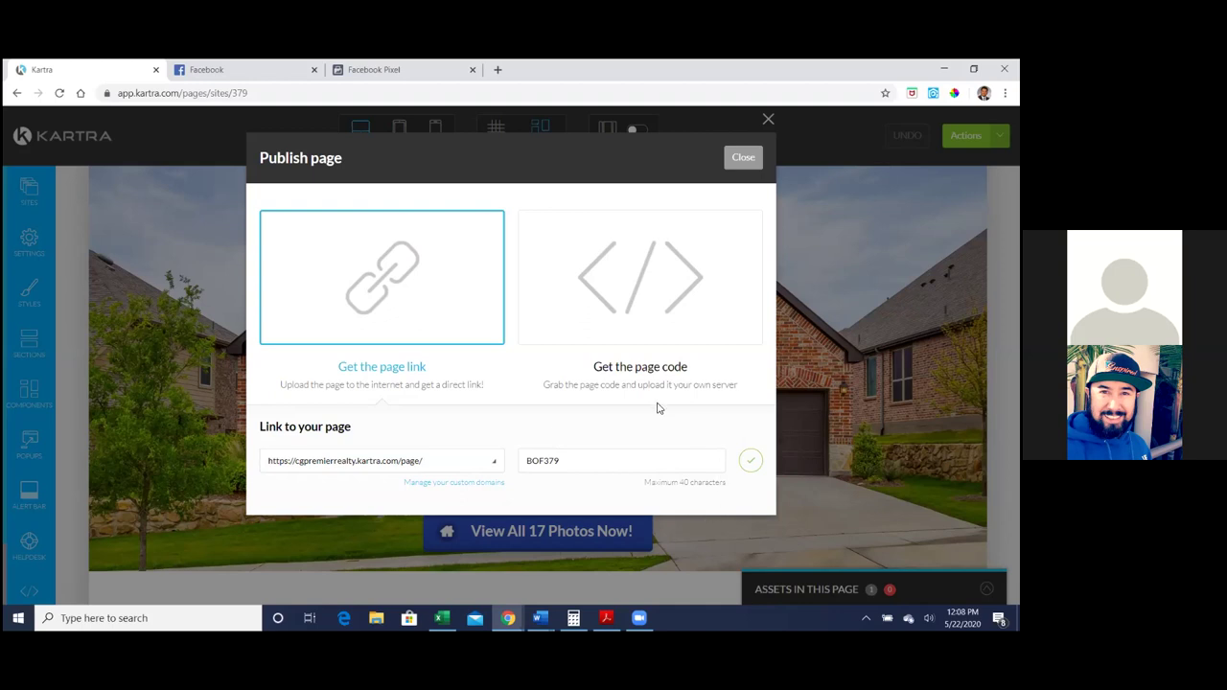
pyautogui.click(750, 461)
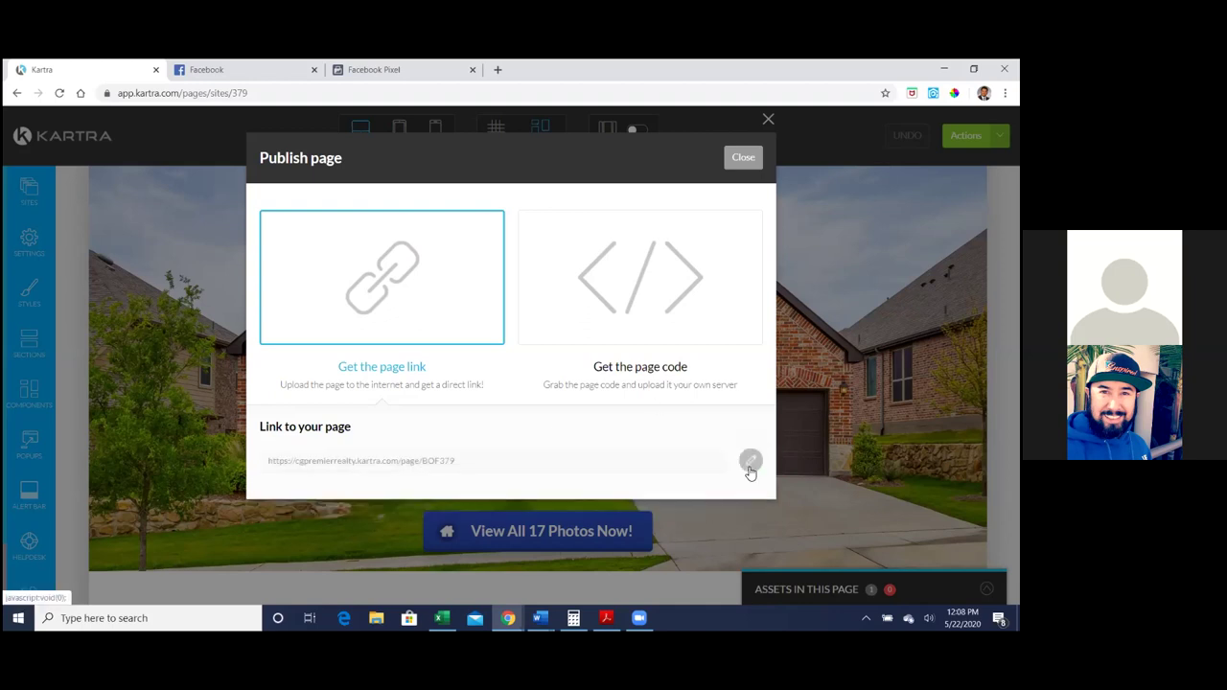
pyautogui.tripleClick(431, 461)
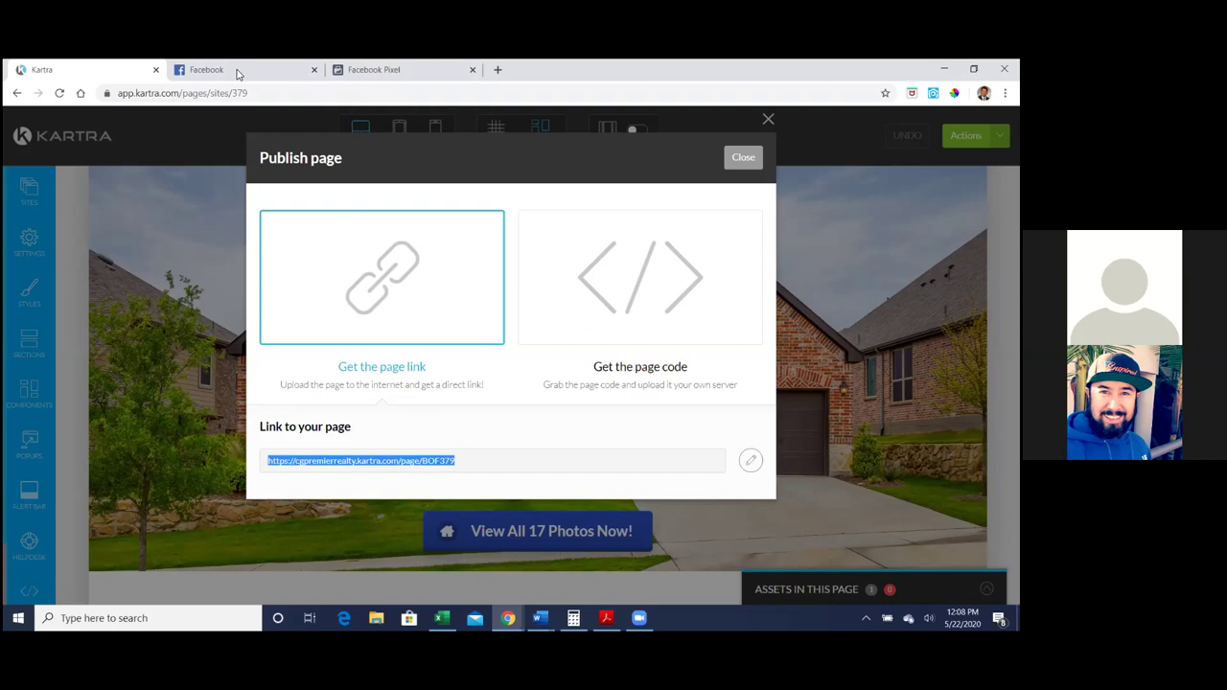
# Step: Paste the copied BOF379 page link into a new Chrome tab and load it
pyautogui.click(498, 69)
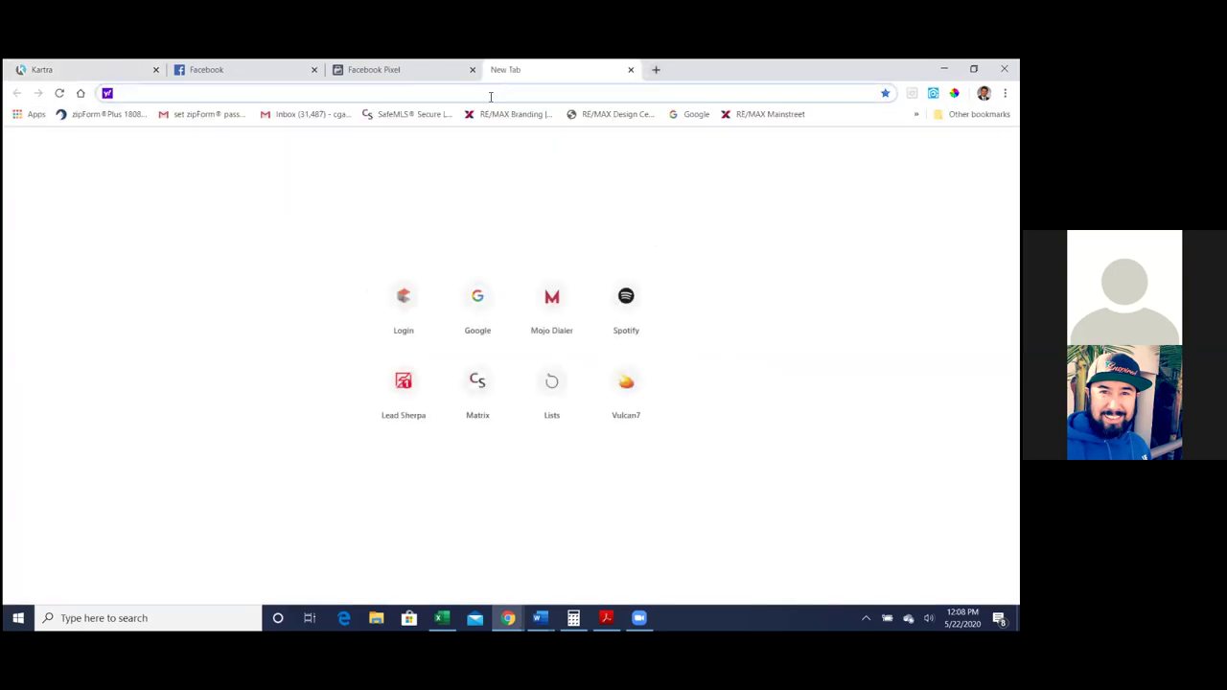
pyautogui.write('https://cgpremierrealty.kartra.com/page/BOF379')
pyautogui.press('Return')
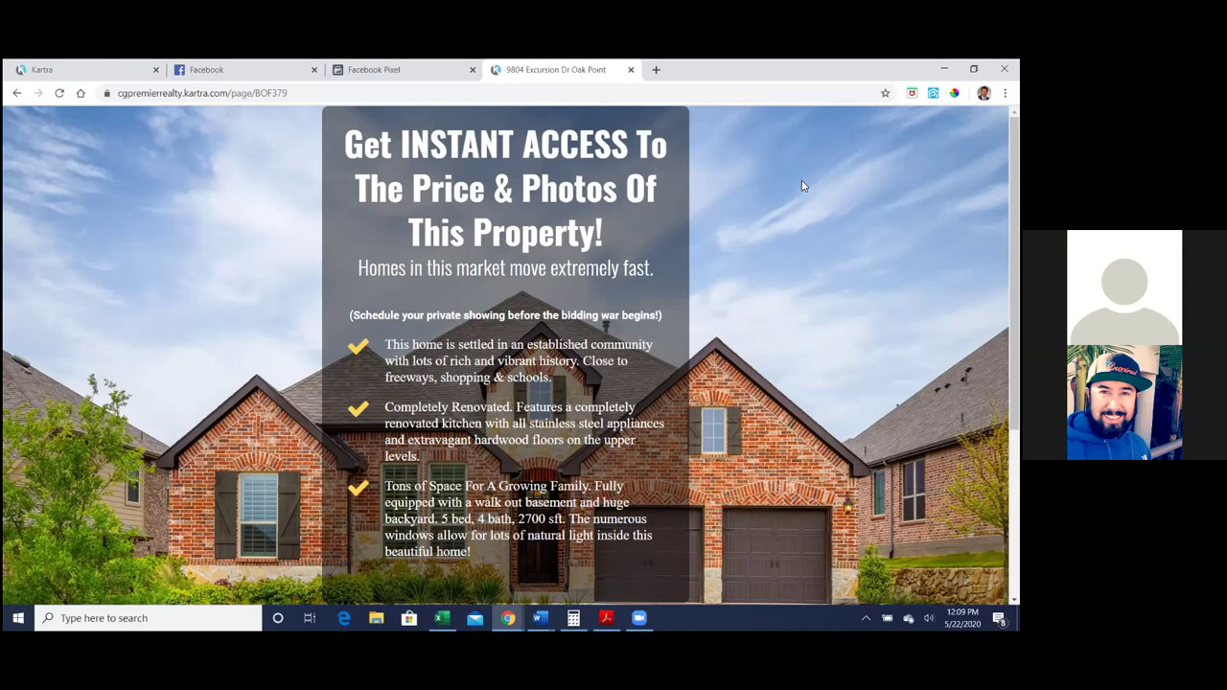
# Step: Open the View All 17 Photos opt-in form and submit it with the prefilled name
pyautogui.scroll(-1, 803, 186)
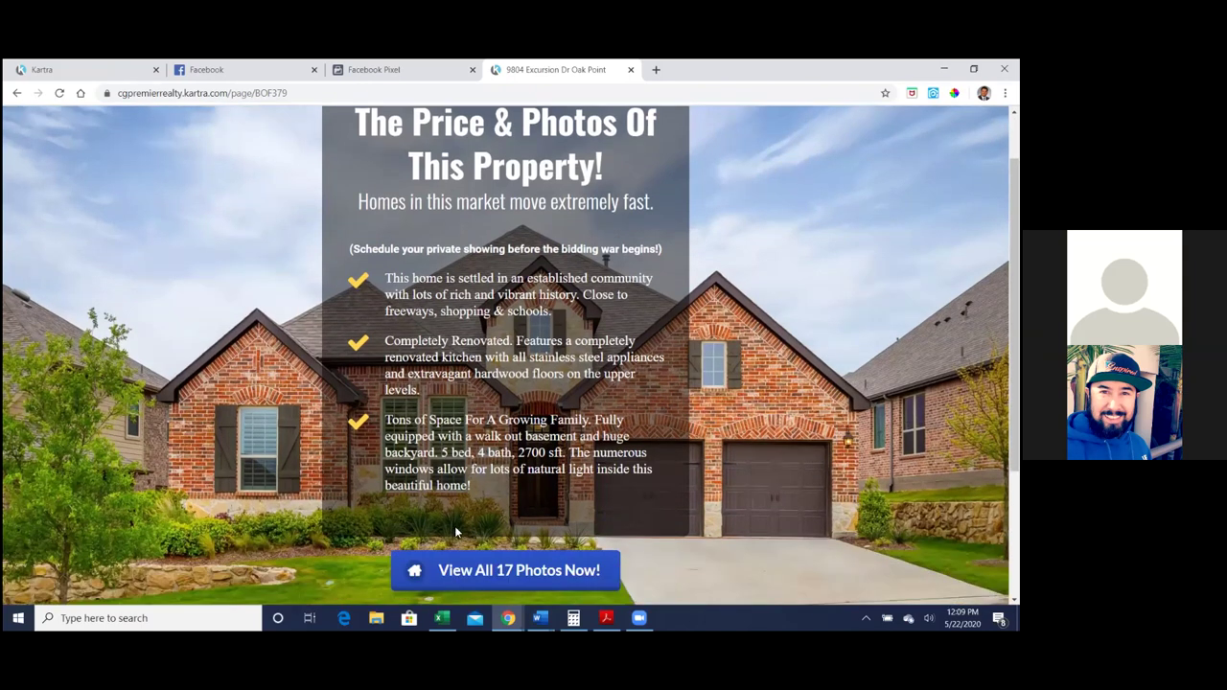
pyautogui.click(526, 572)
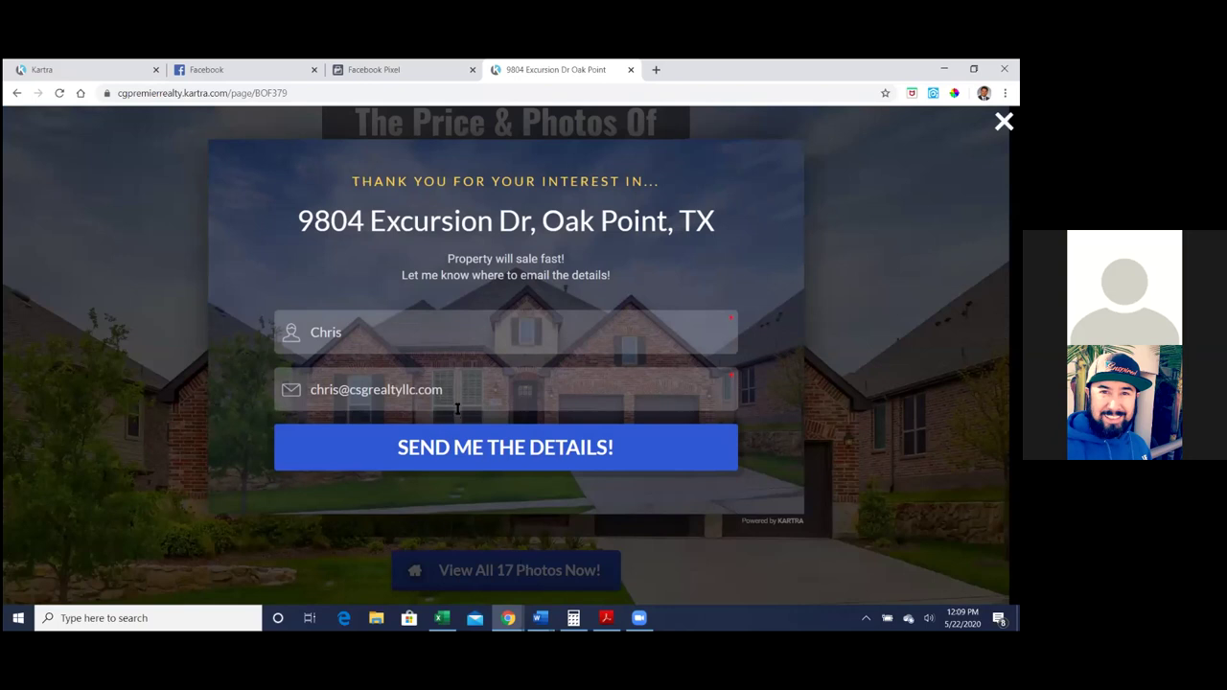
pyautogui.click(435, 336)
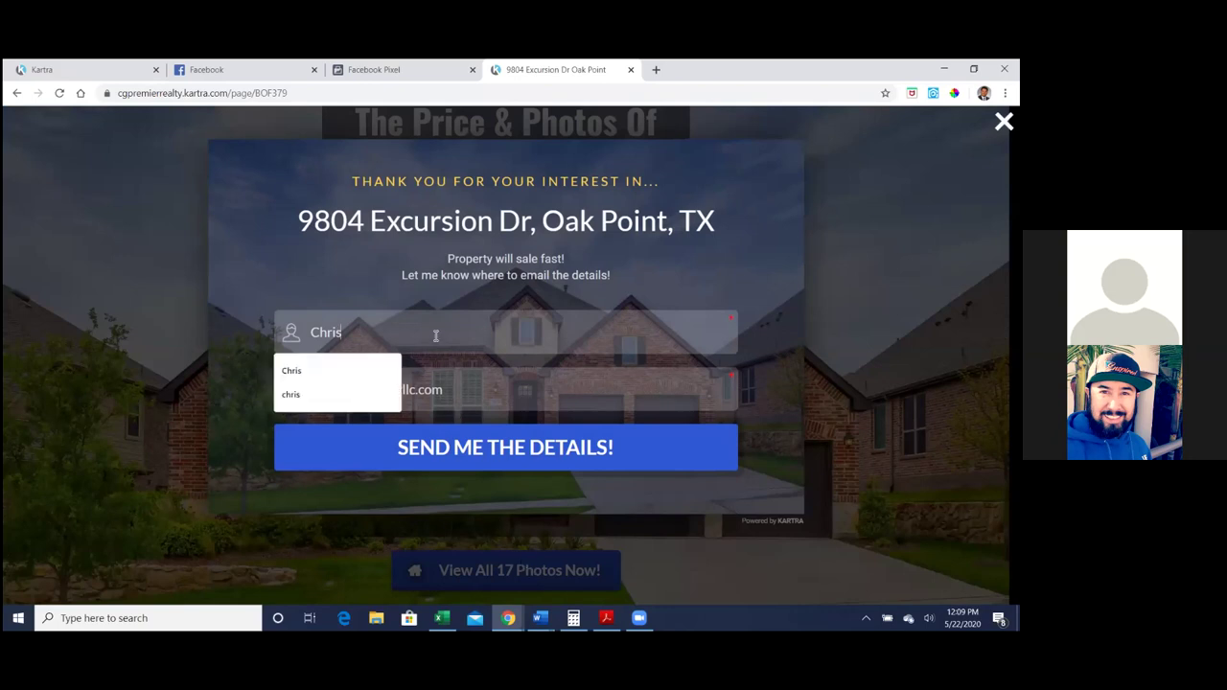
pyautogui.click(452, 451)
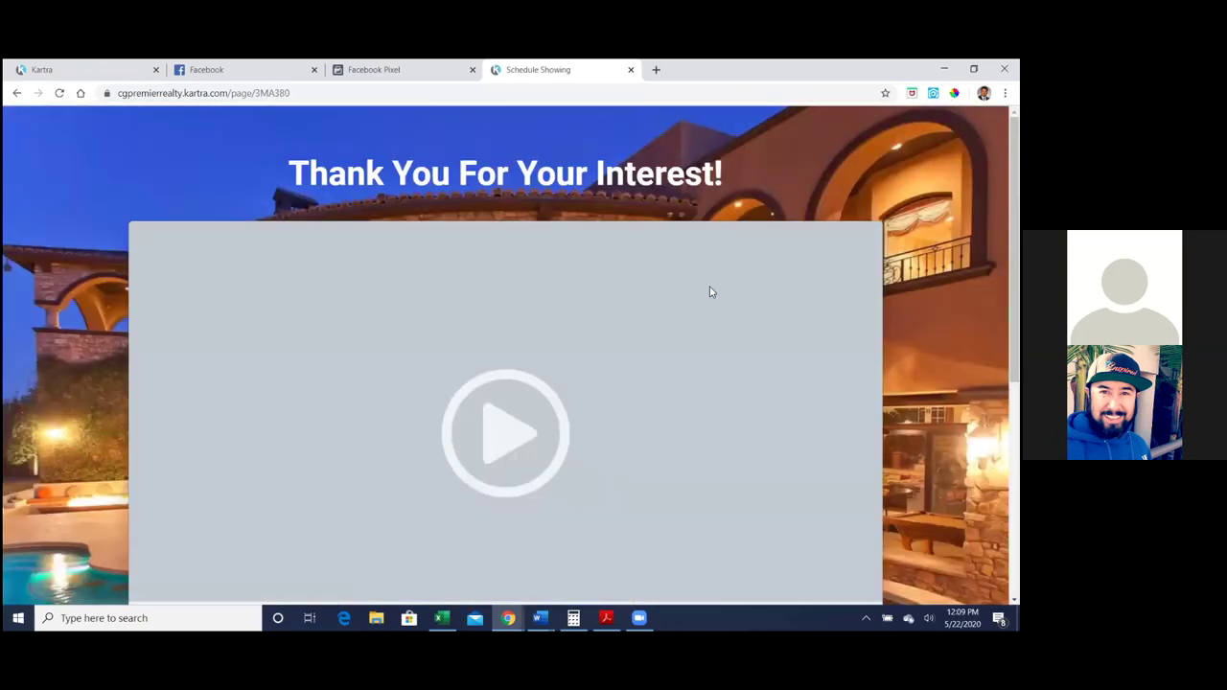
# Step: Test the 'Click here to schedule your showing!' button, which opens a 'Something went wrong!' page
pyautogui.scroll(-1, 711, 291)
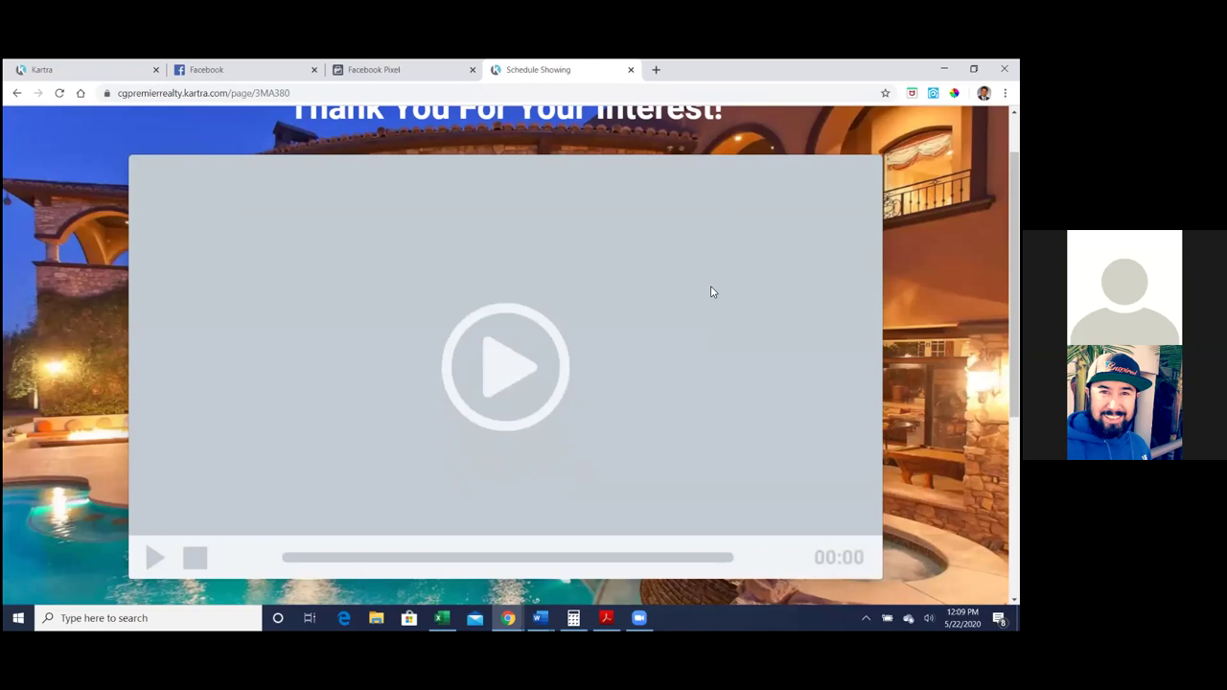
pyautogui.scroll(-3, 711, 291)
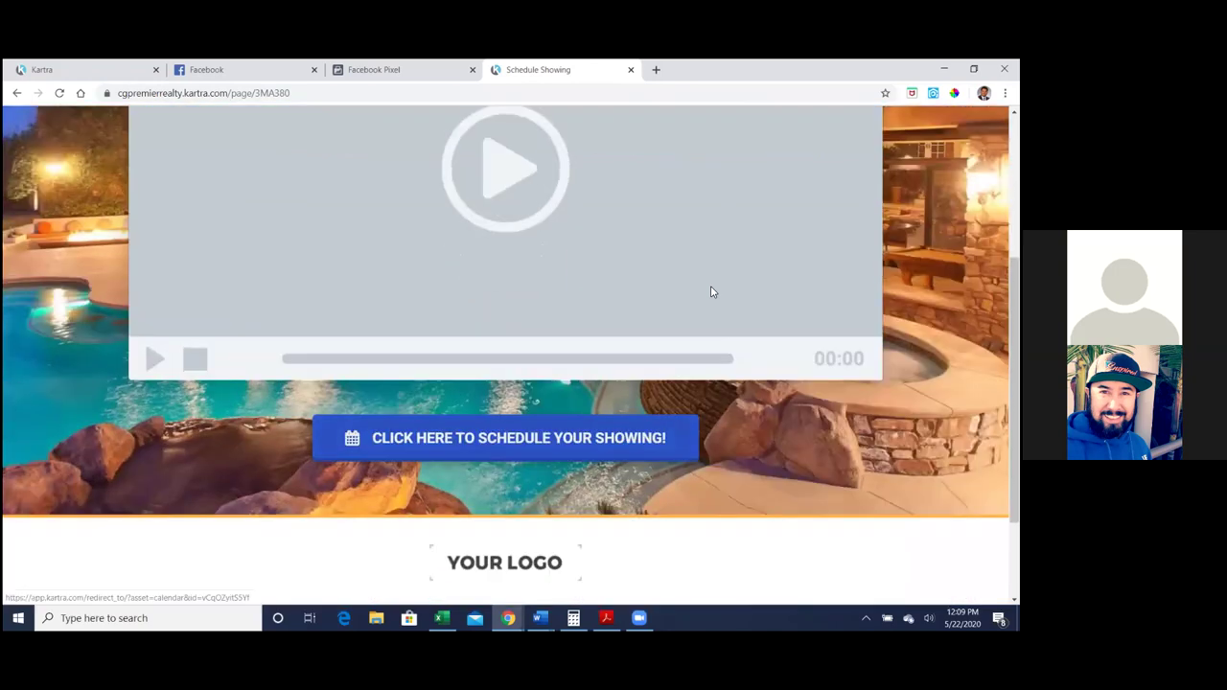
pyautogui.scroll(4, 712, 291)
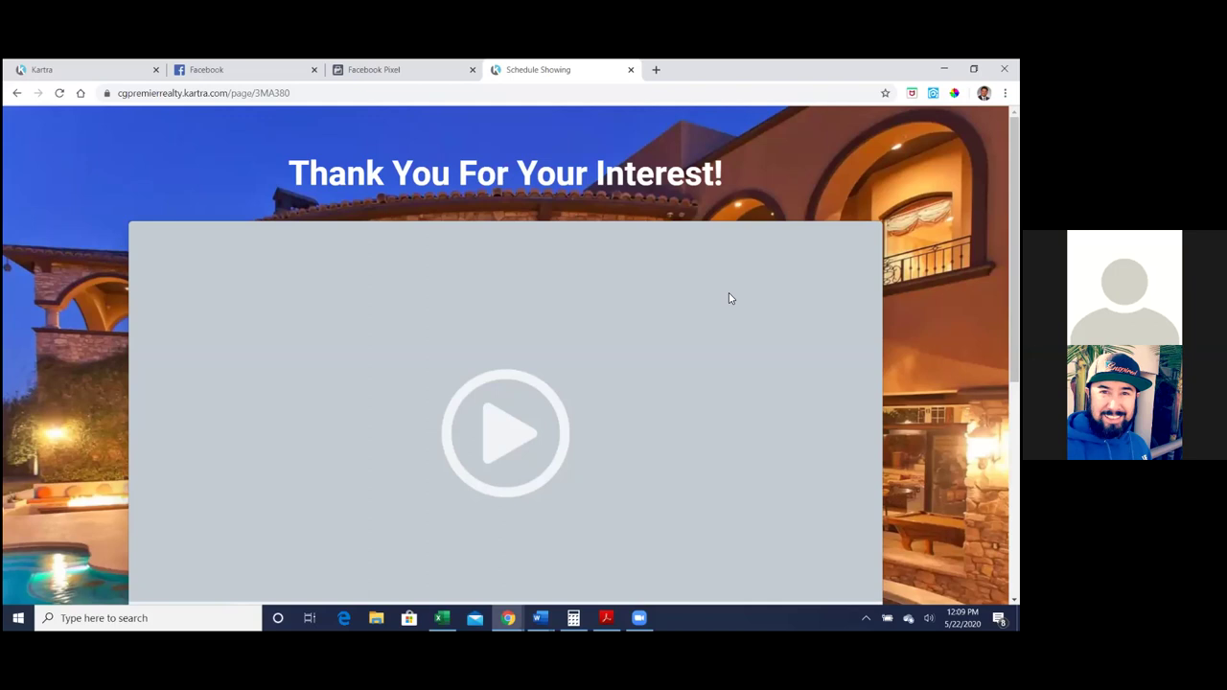
pyautogui.scroll(-3, 739, 301)
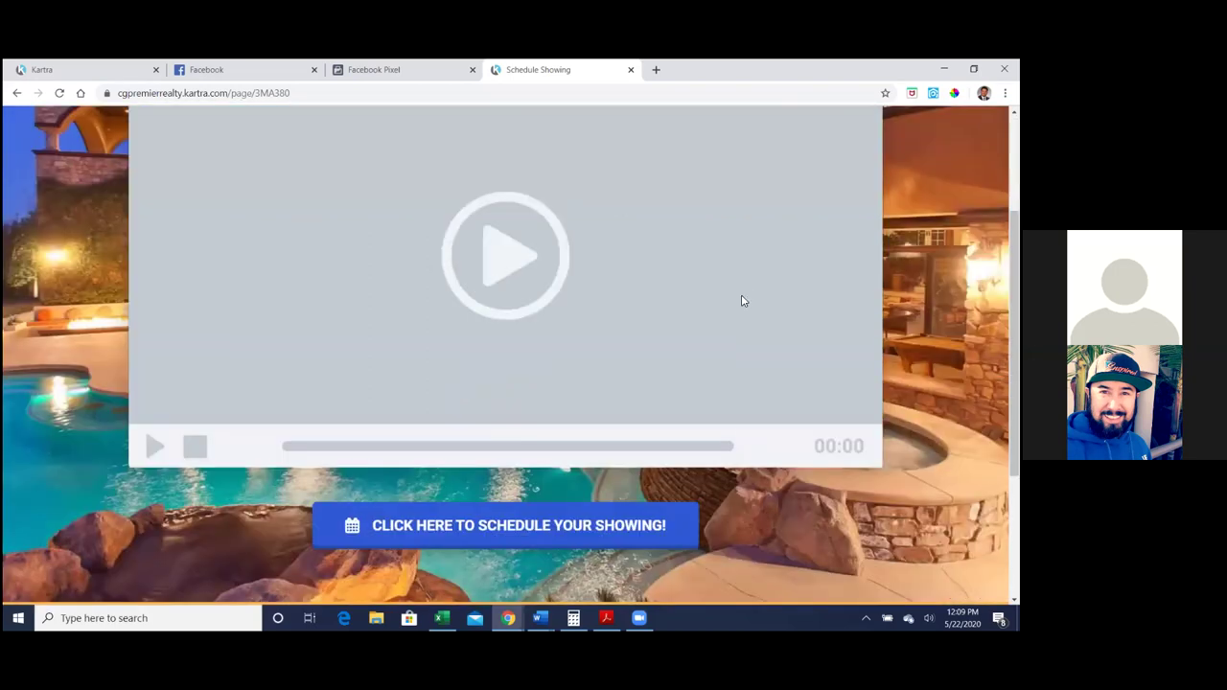
pyautogui.click(587, 441)
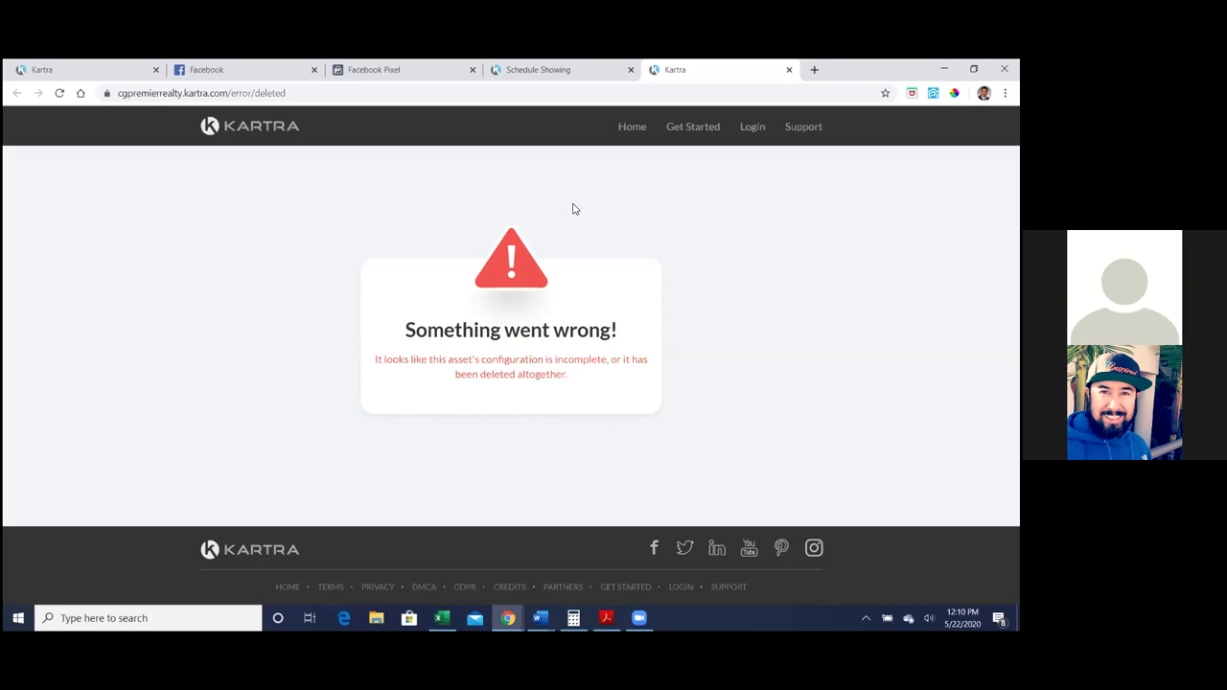
# Step: Return to the Schedule Showing thank-you page, then back to the Kartra page editor
pyautogui.click(595, 80)
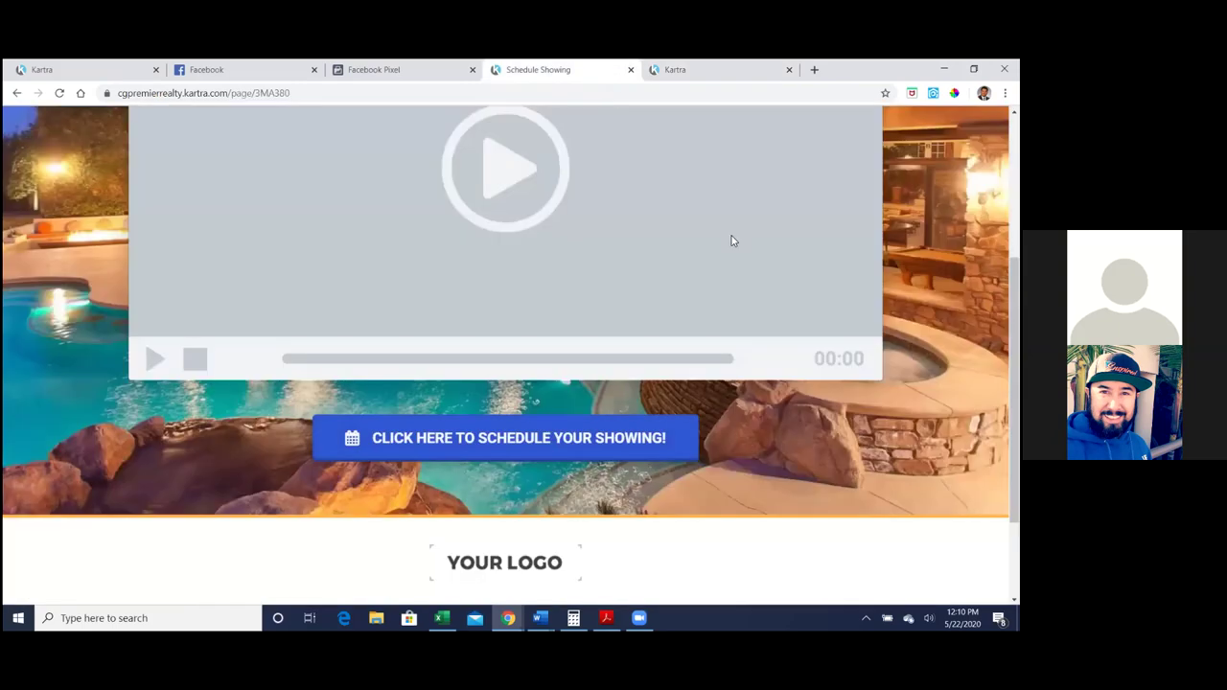
pyautogui.scroll(3, 734, 241)
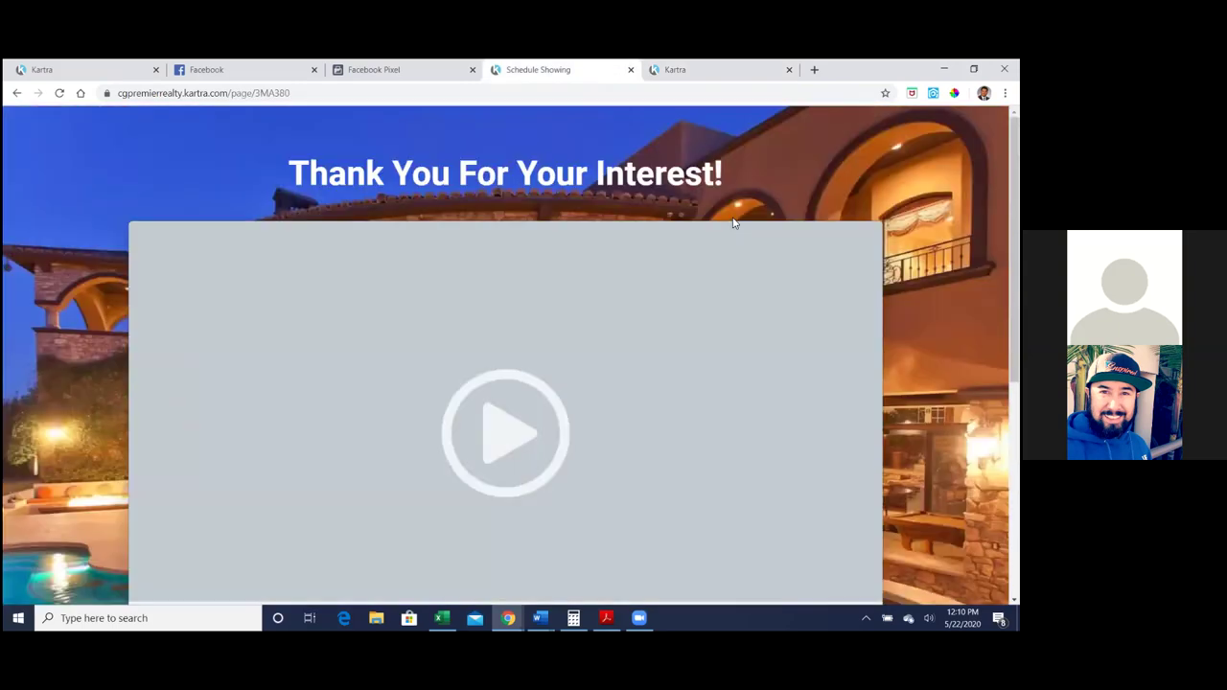
pyautogui.scroll(-2, 721, 300)
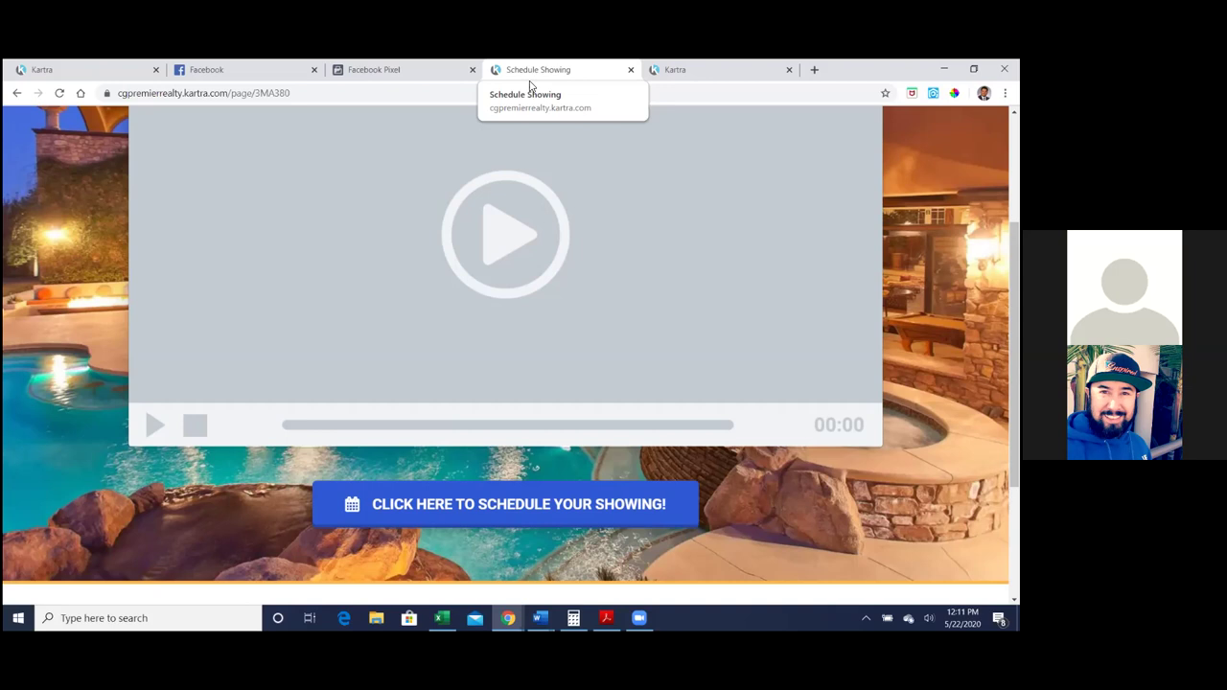
pyautogui.scroll(3, 251, 117)
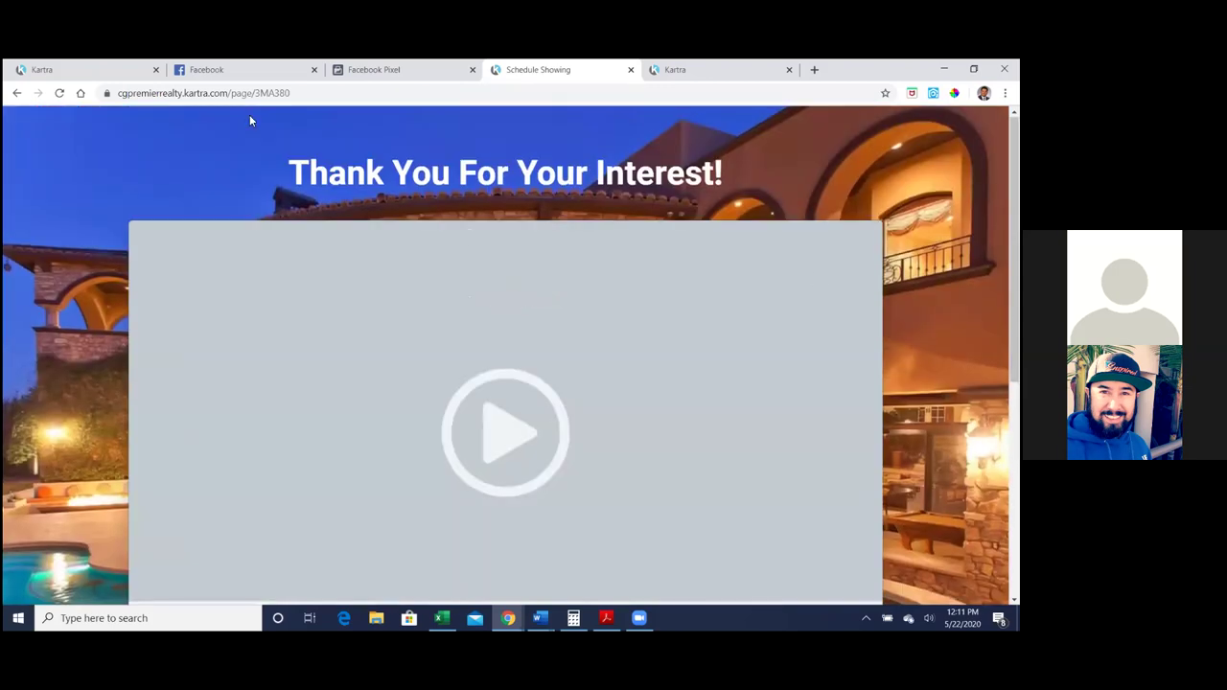
pyautogui.click(103, 65)
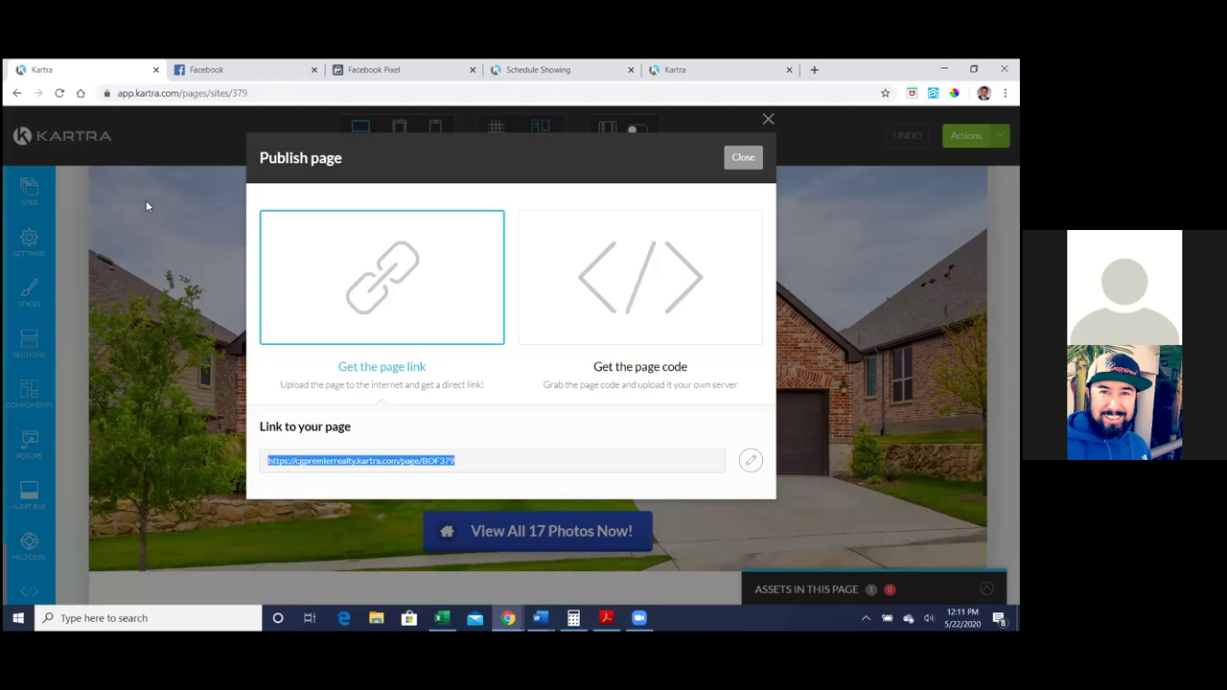
# Step: Close the Publish dialog and save progress on the landing page
pyautogui.click(751, 160)
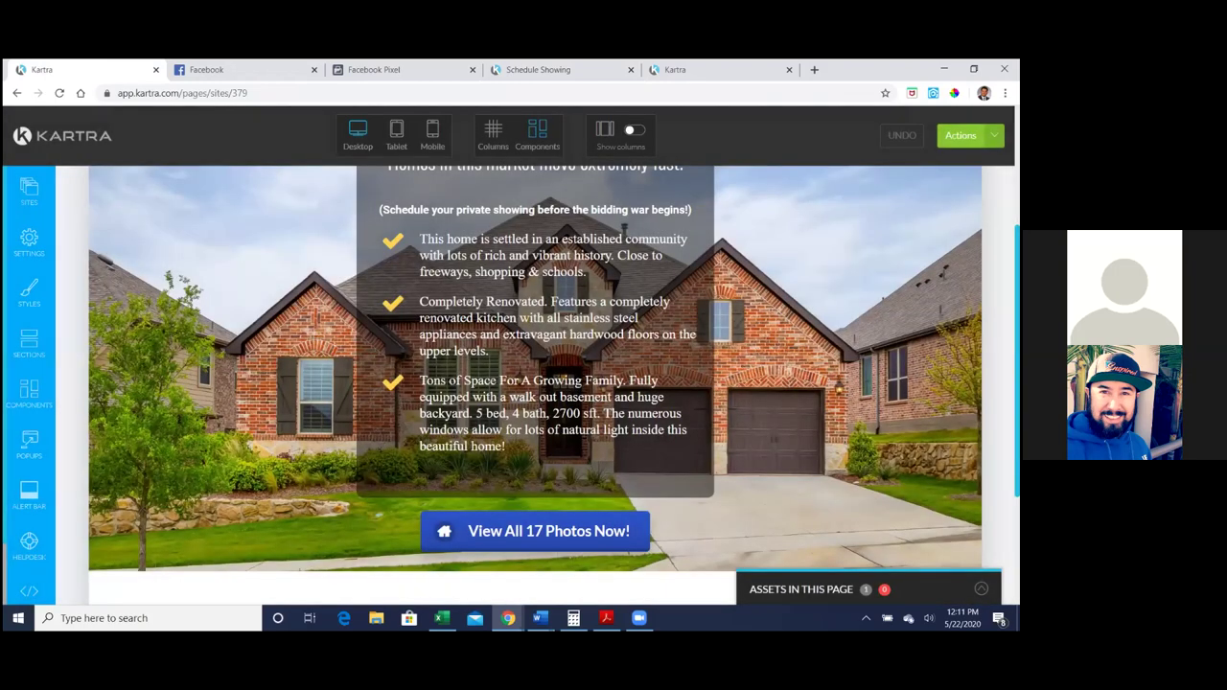
pyautogui.click(960, 135)
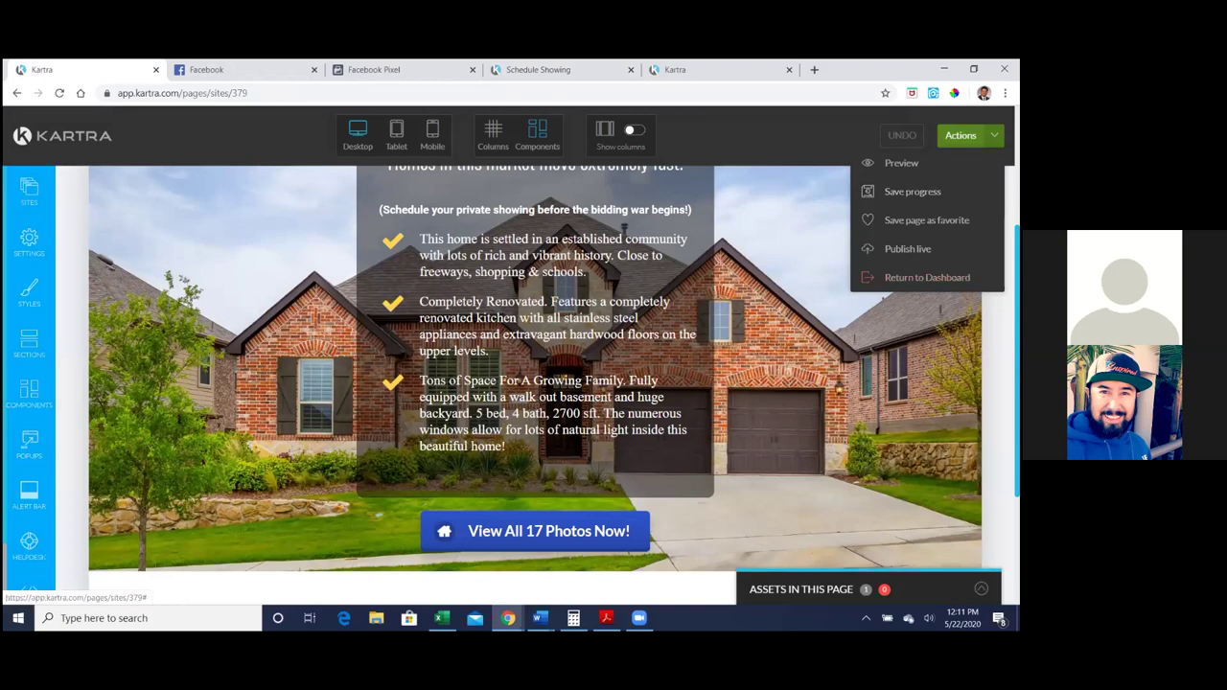
pyautogui.click(913, 191)
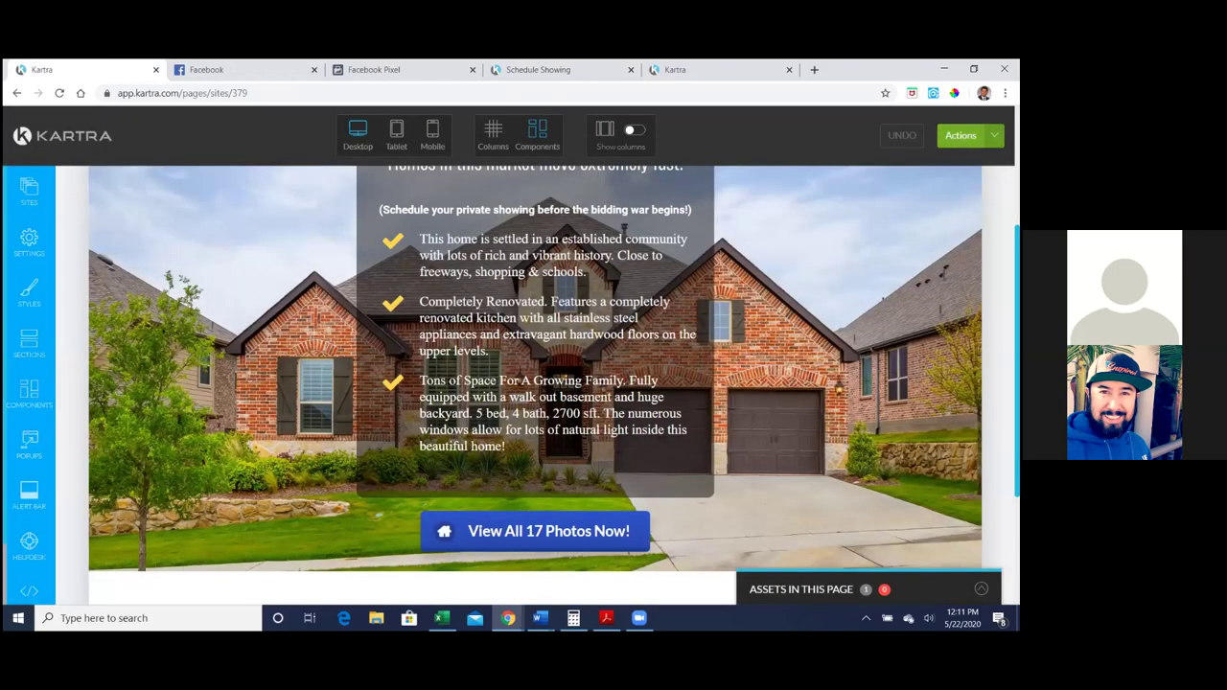
# Step: Return to the Pages dashboard and confirm exiting the editor
pyautogui.click(967, 135)
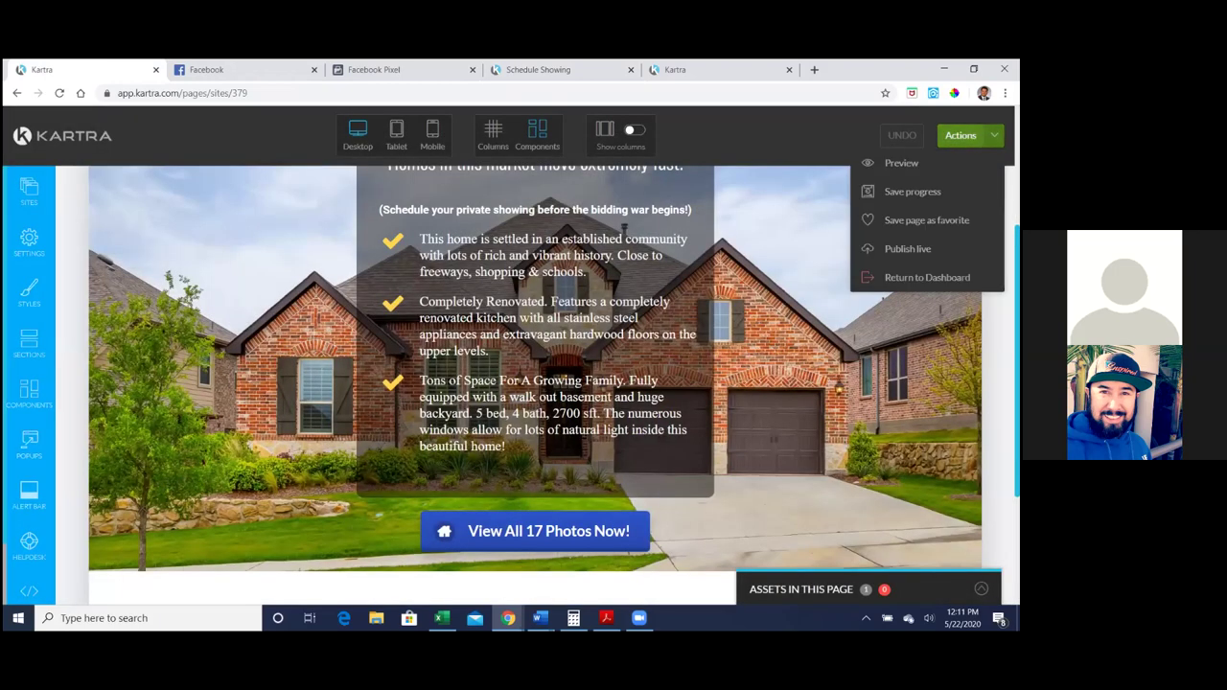
pyautogui.click(927, 277)
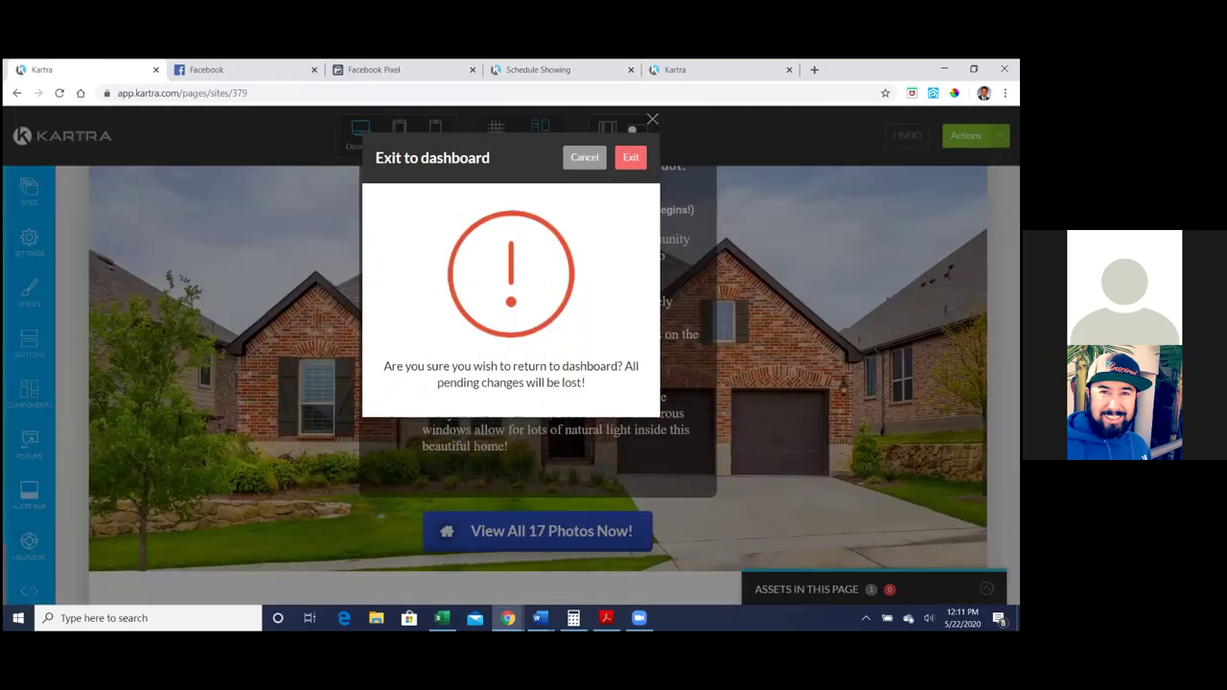
pyautogui.click(632, 161)
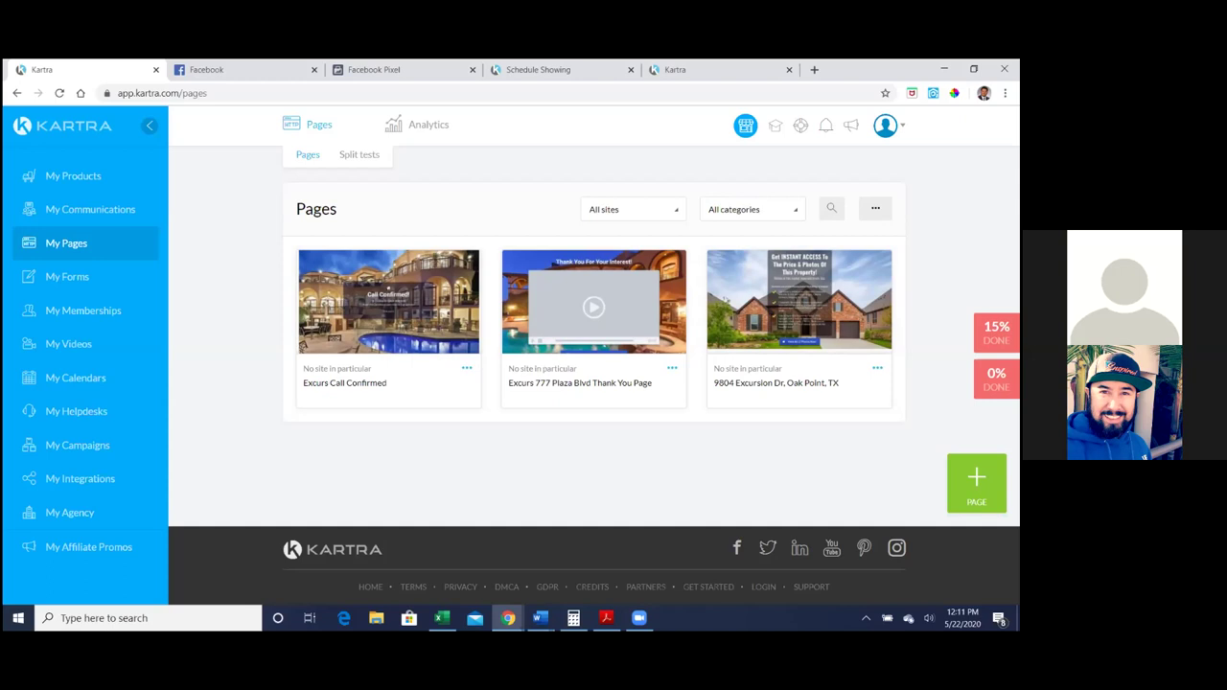
pyautogui.click(672, 368)
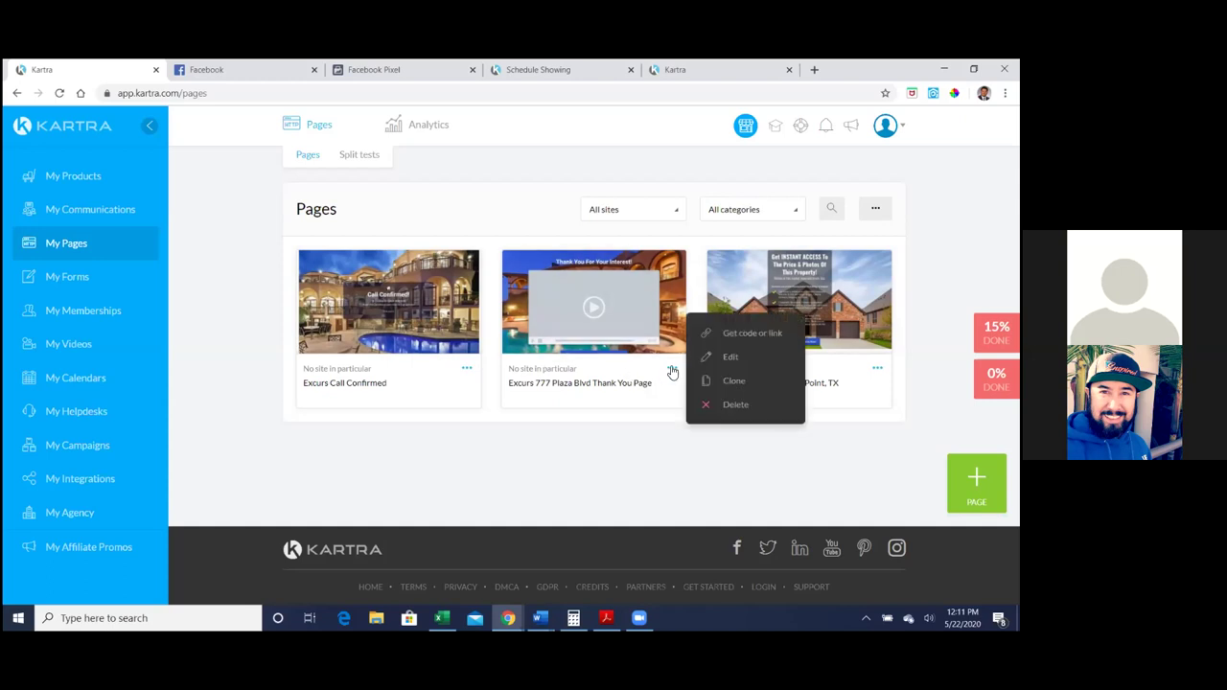
pyautogui.click(733, 358)
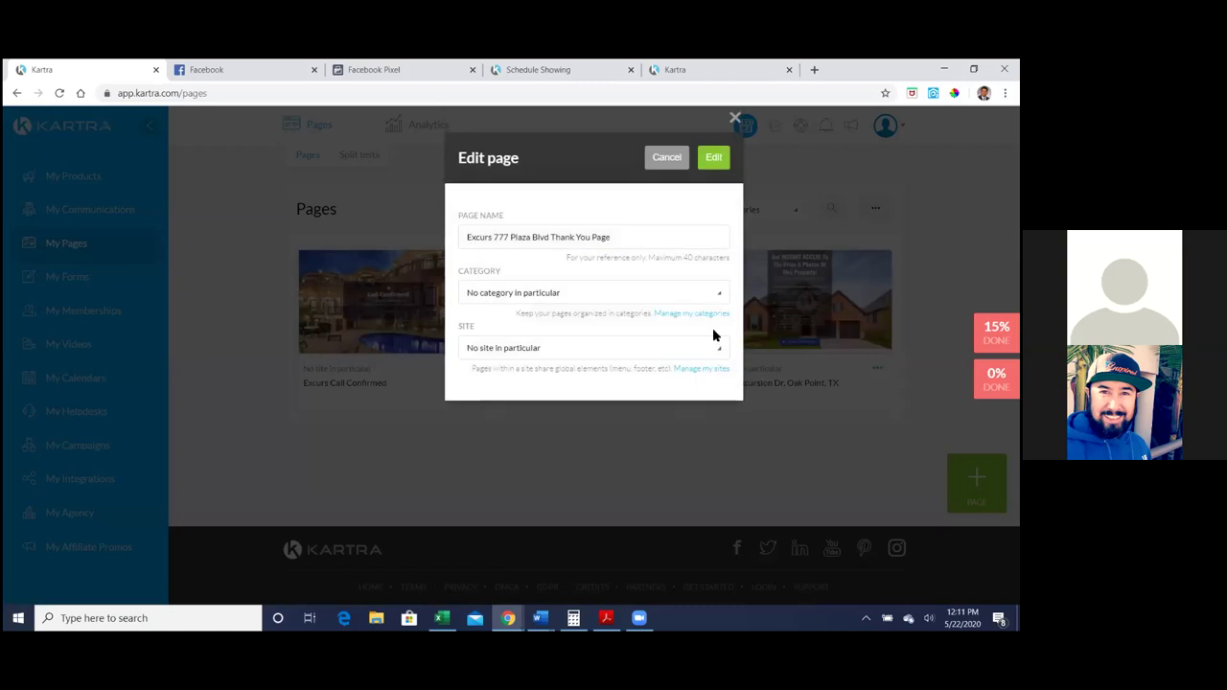
pyautogui.moveTo(646, 237); pyautogui.dragTo(387, 237)
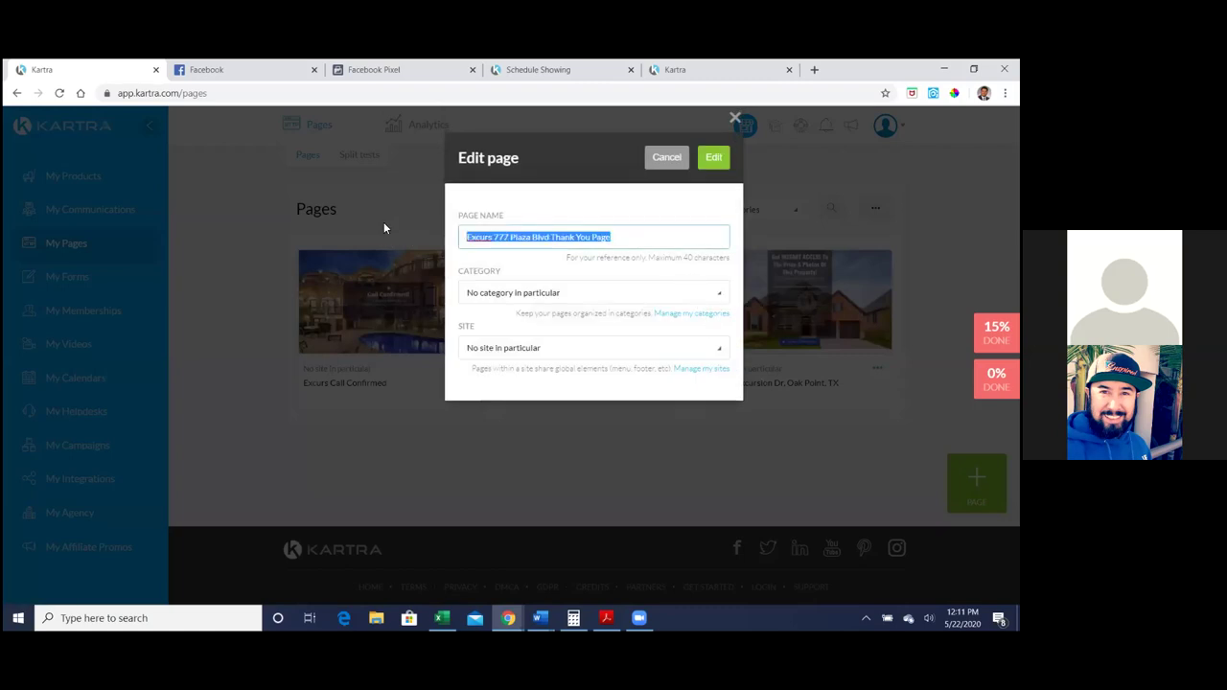
pyautogui.write('9804')
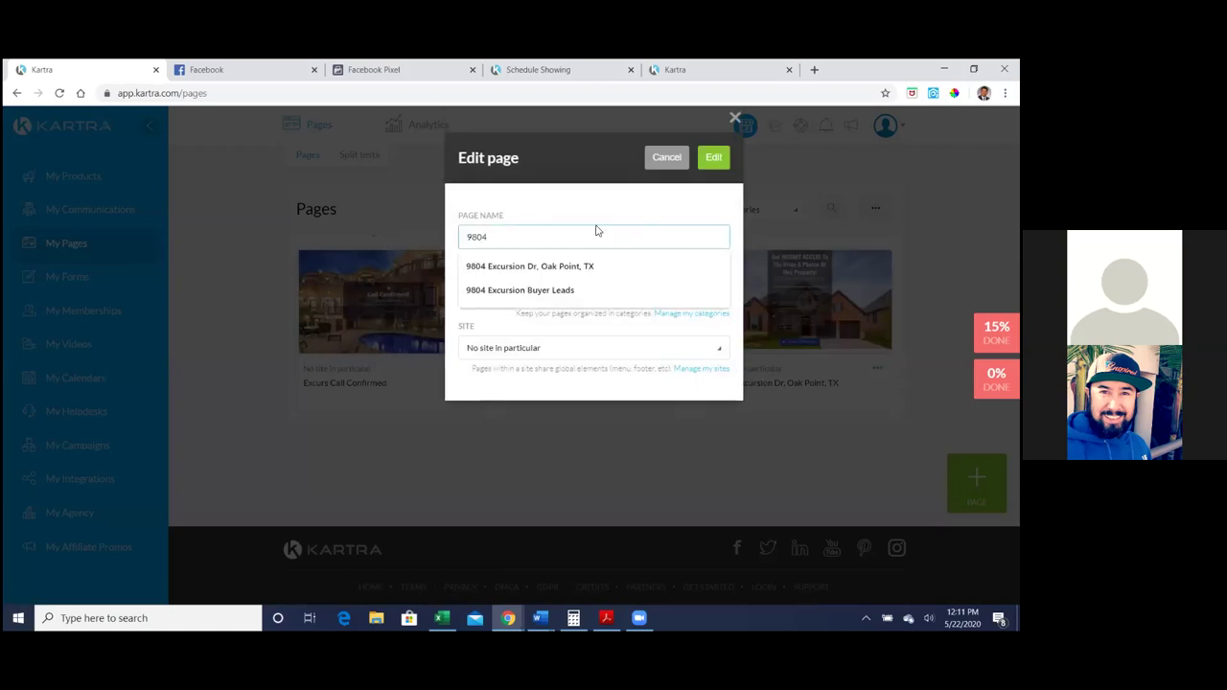
pyautogui.click(556, 289)
pyautogui.click(594, 245)
pyautogui.press('BackSpace')
pyautogui.press('BackSpace')
pyautogui.press('BackSpace')
pyautogui.press('BackSpace')
pyautogui.press('BackSpace')
pyautogui.press('BackSpace')
pyautogui.press('BackSpace')
pyautogui.press('BackSpace')
pyautogui.press('BackSpace')
pyautogui.press('BackSpace')
pyautogui.press('BackSpace')
pyautogui.press('BackSpace')
pyautogui.click(584, 274)
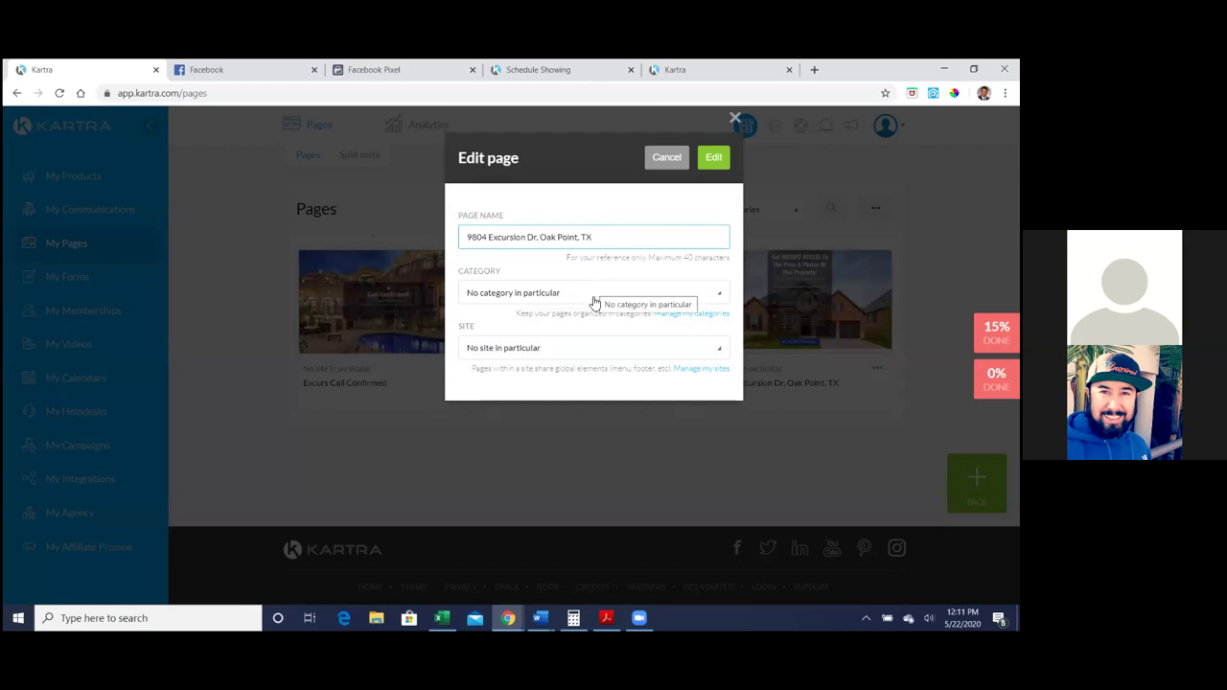
pyautogui.click(595, 299)
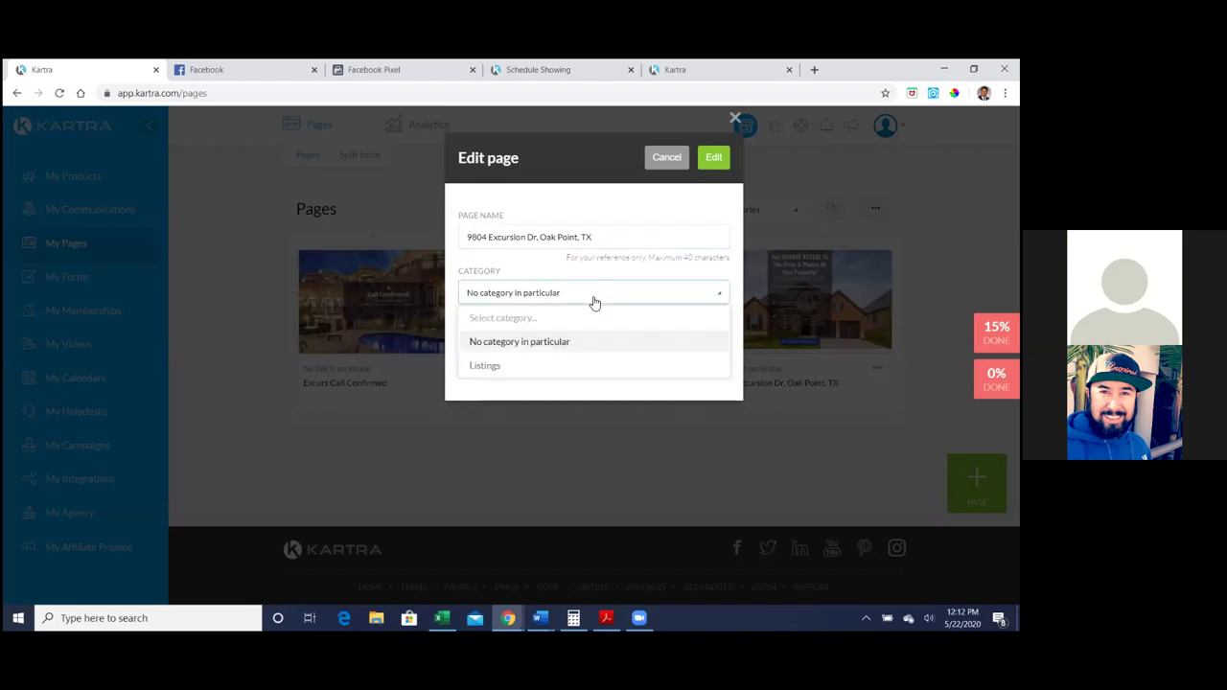
pyautogui.click(567, 366)
pyautogui.tripleClick(520, 241)
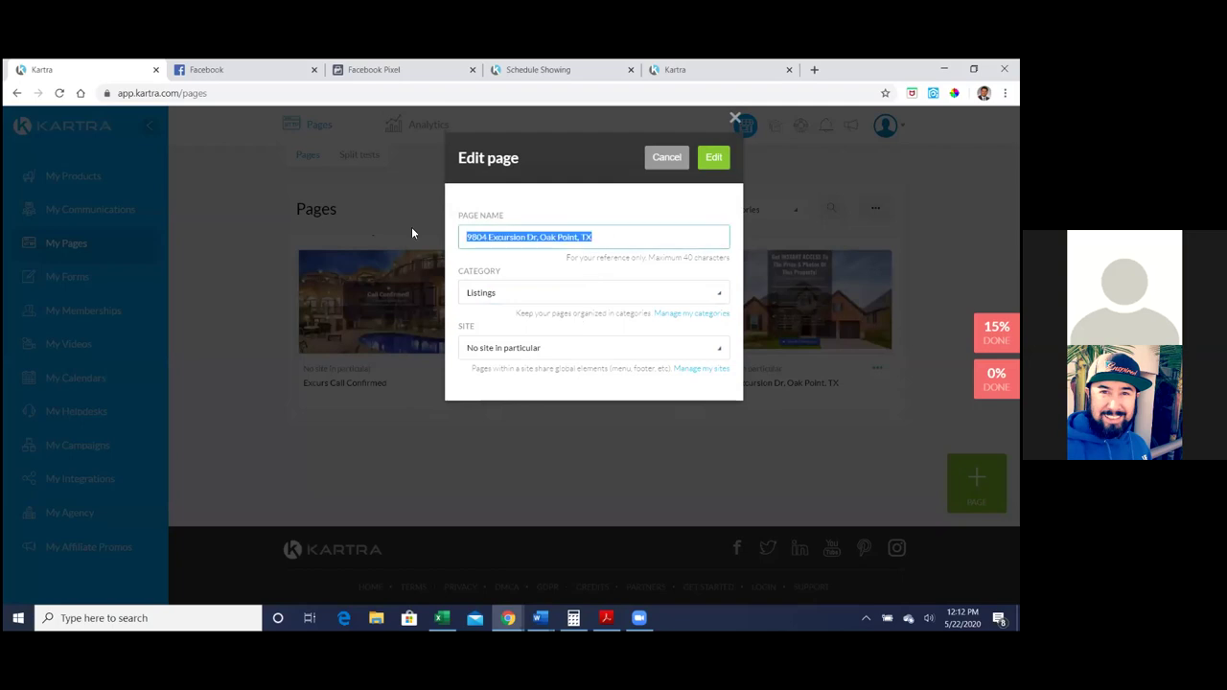
pyautogui.write('Tours')
pyautogui.press('BackSpace')
pyautogui.press('BackSpace')
pyautogui.press('BackSpace')
pyautogui.press('BackSpace')
pyautogui.press('BackSpace')
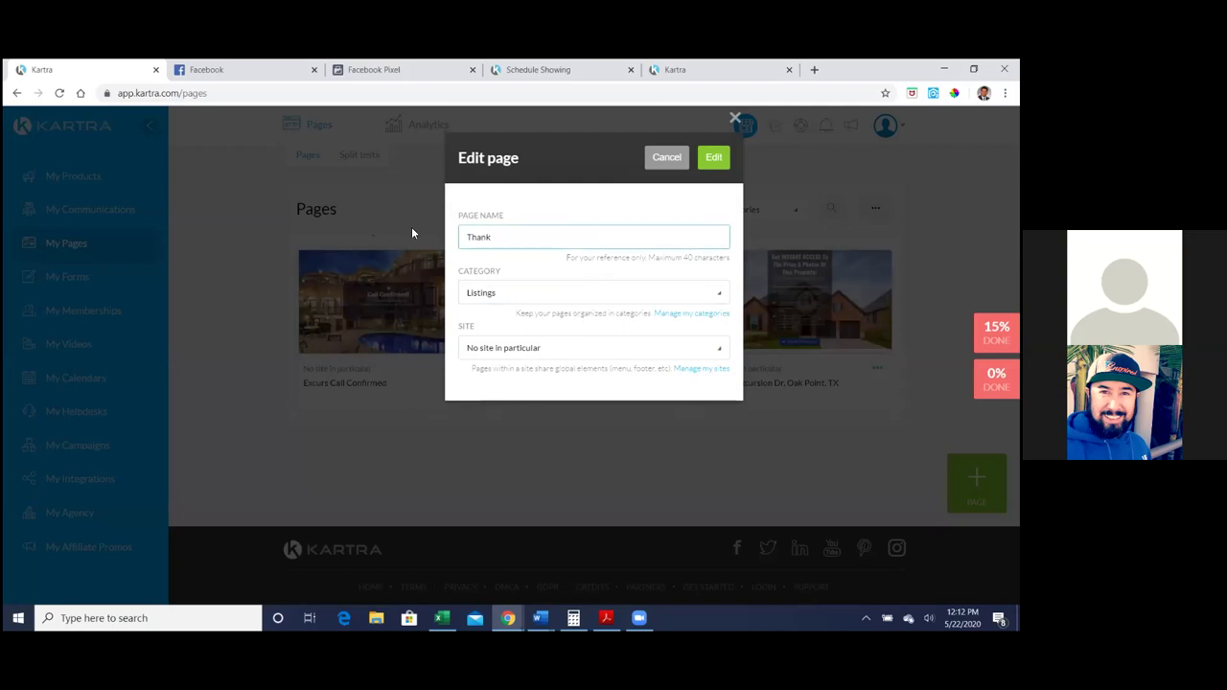
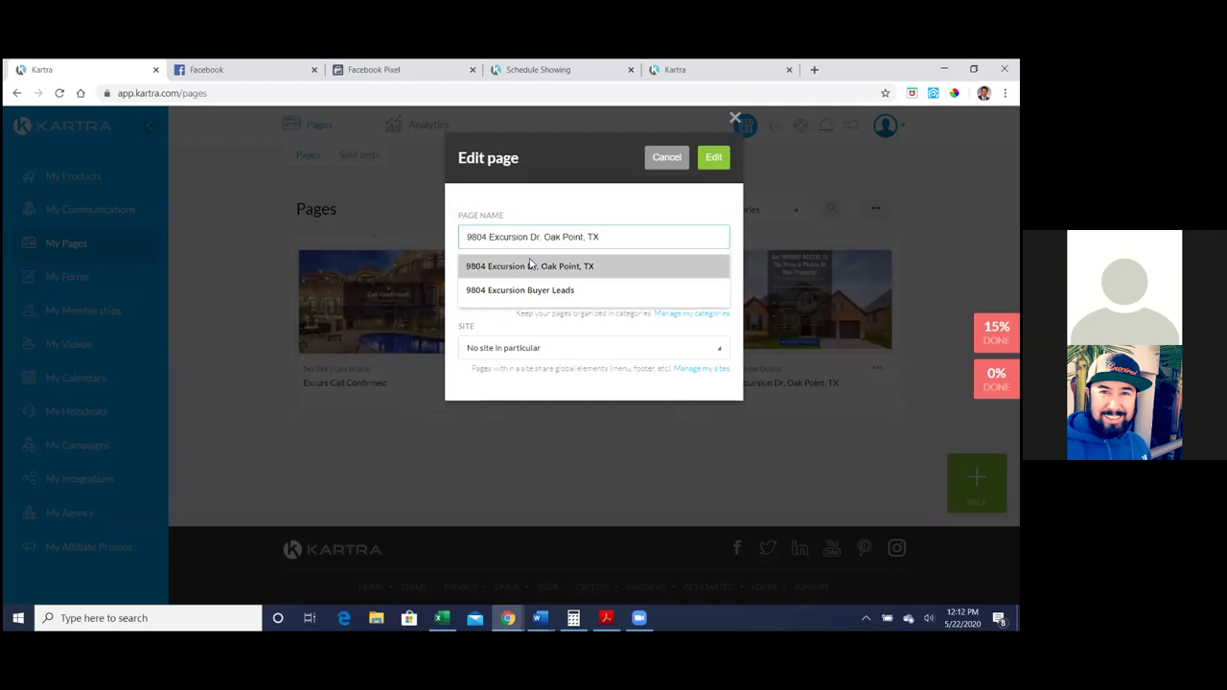
pyautogui.click(532, 265)
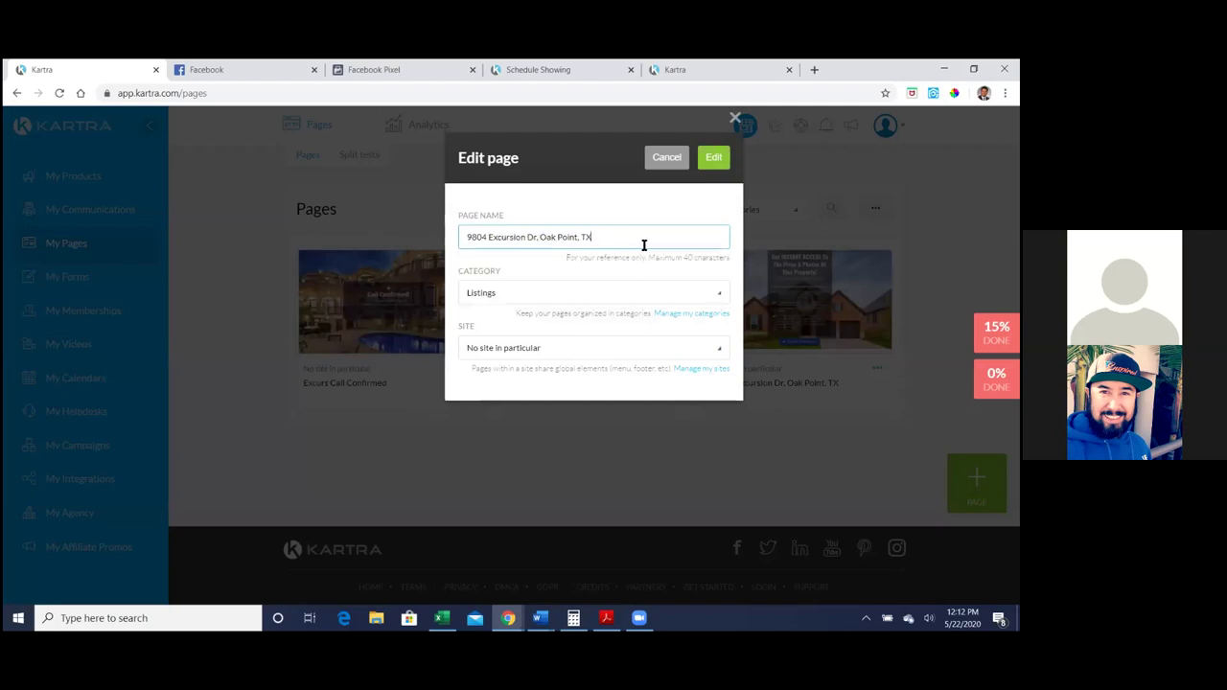
pyautogui.write('Thank')
pyautogui.click(593, 238)
pyautogui.press('BackSpace')
pyautogui.press('BackSpace')
pyautogui.press('BackSpace')
pyautogui.press('BackSpace')
pyautogui.press('BackSpace')
pyautogui.press('BackSpace')
pyautogui.press('BackSpace')
pyautogui.press('BackSpace')
pyautogui.press('BackSpace')
pyautogui.press('BackSpace')
pyautogui.press('BackSpace')
pyautogui.press('BackSpace')
pyautogui.press('BackSpace')
pyautogui.press('BackSpace')
pyautogui.press('BackSpace')
pyautogui.write('Thank You Pag')
pyautogui.click(709, 157)
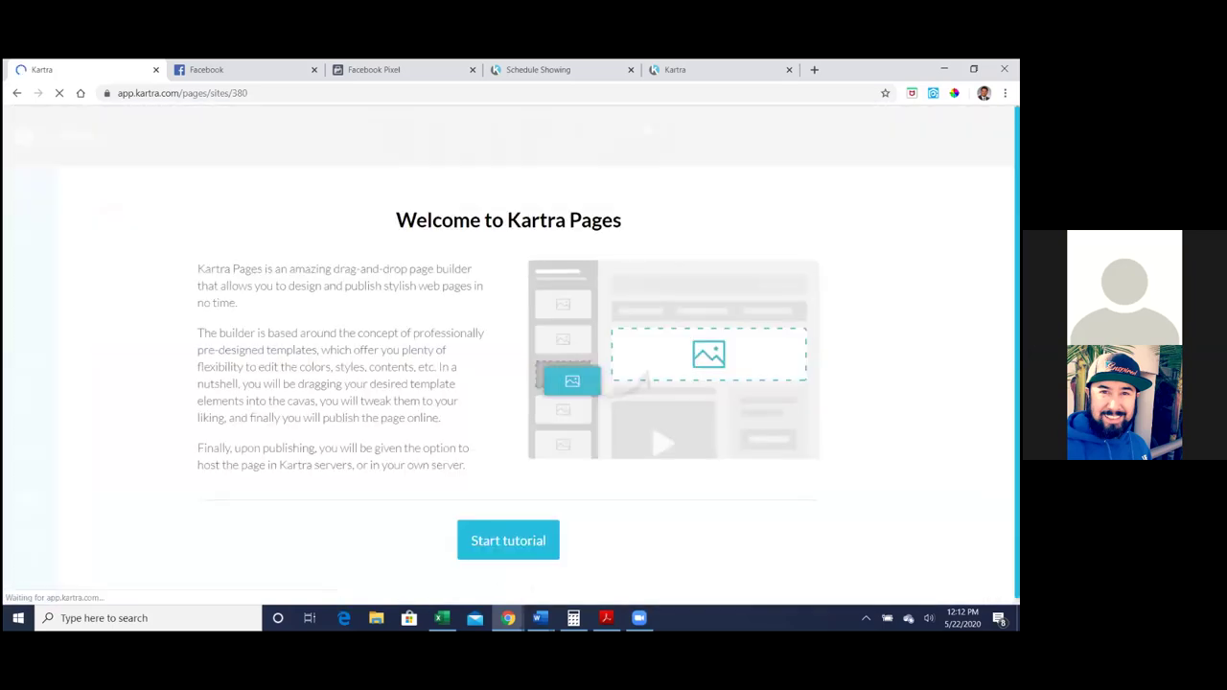
# Step: Start the page builder tutorial, step through every slide, and finish with Let's get started
pyautogui.click(525, 535)
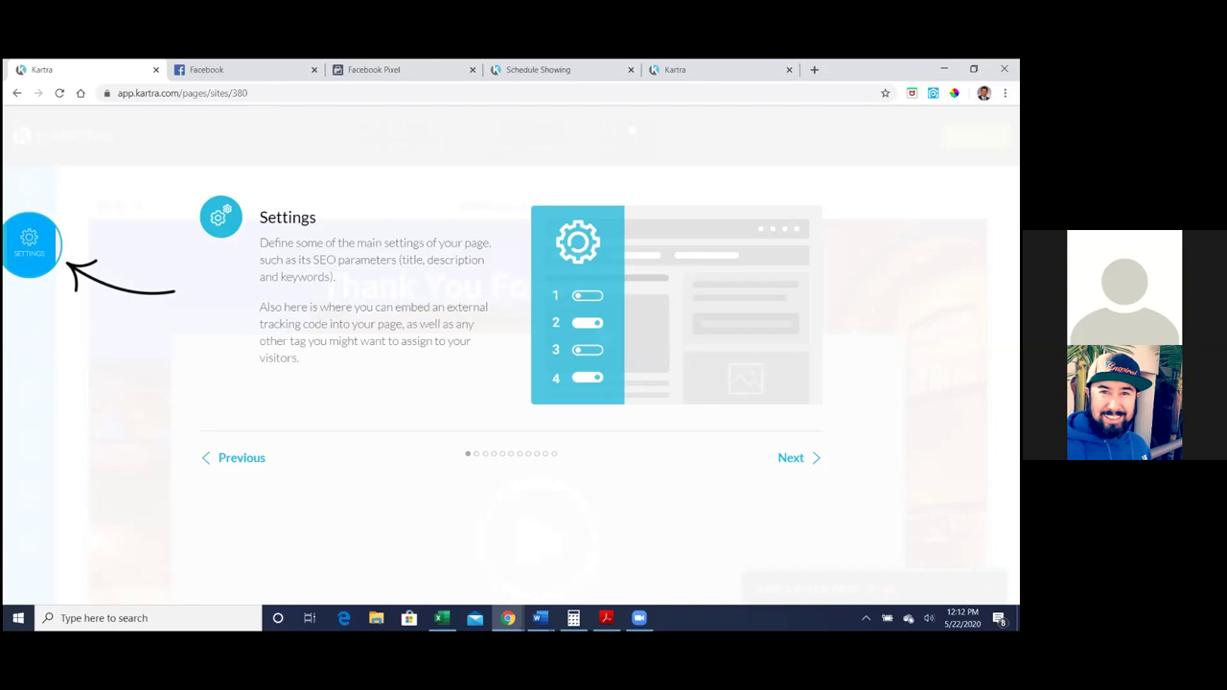
pyautogui.click(789, 460)
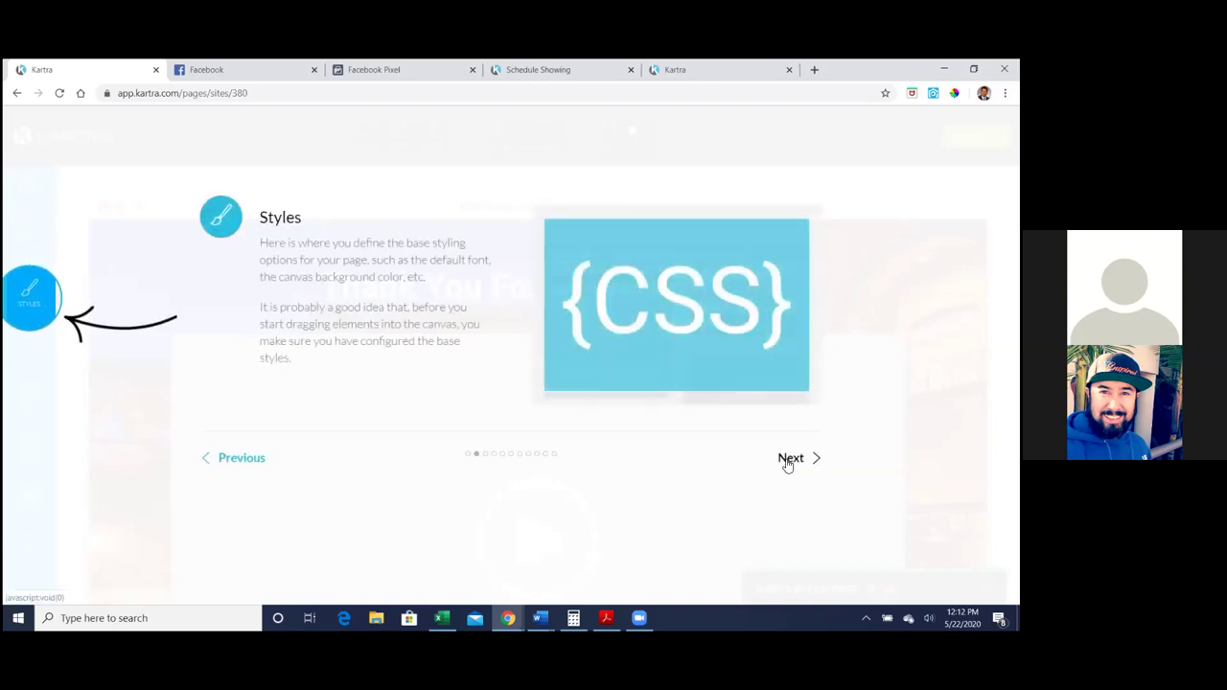
pyautogui.click(787, 462)
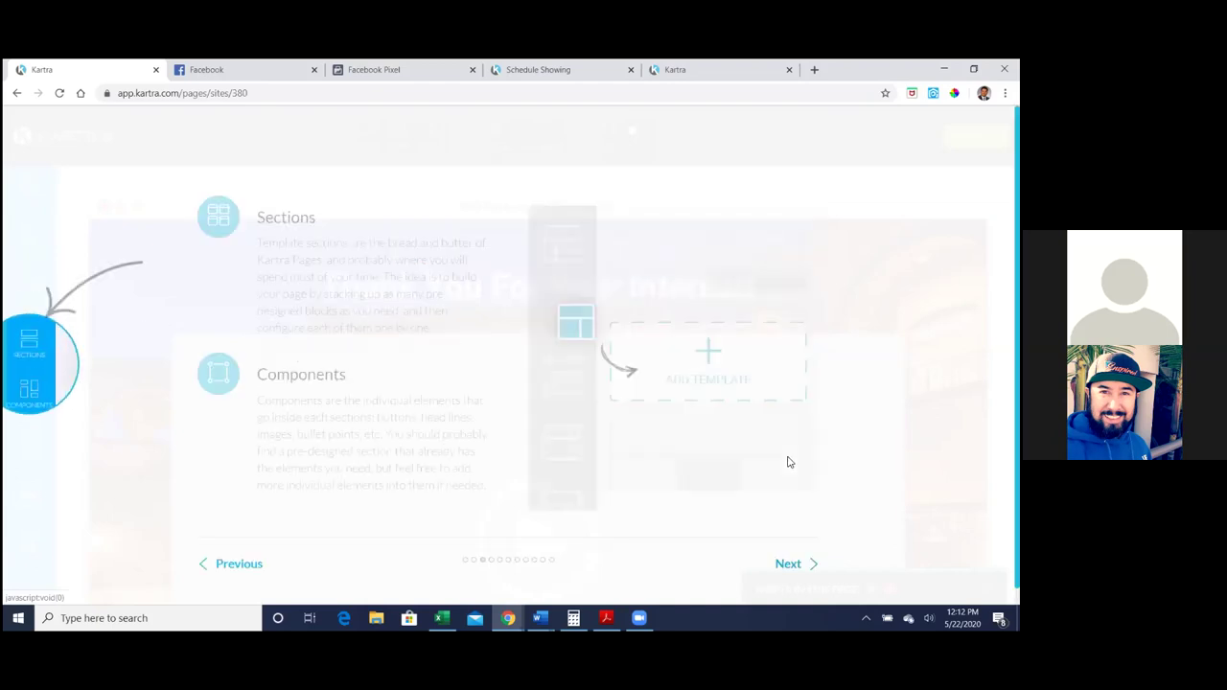
pyautogui.click(789, 567)
pyautogui.click(788, 549)
pyautogui.click(788, 462)
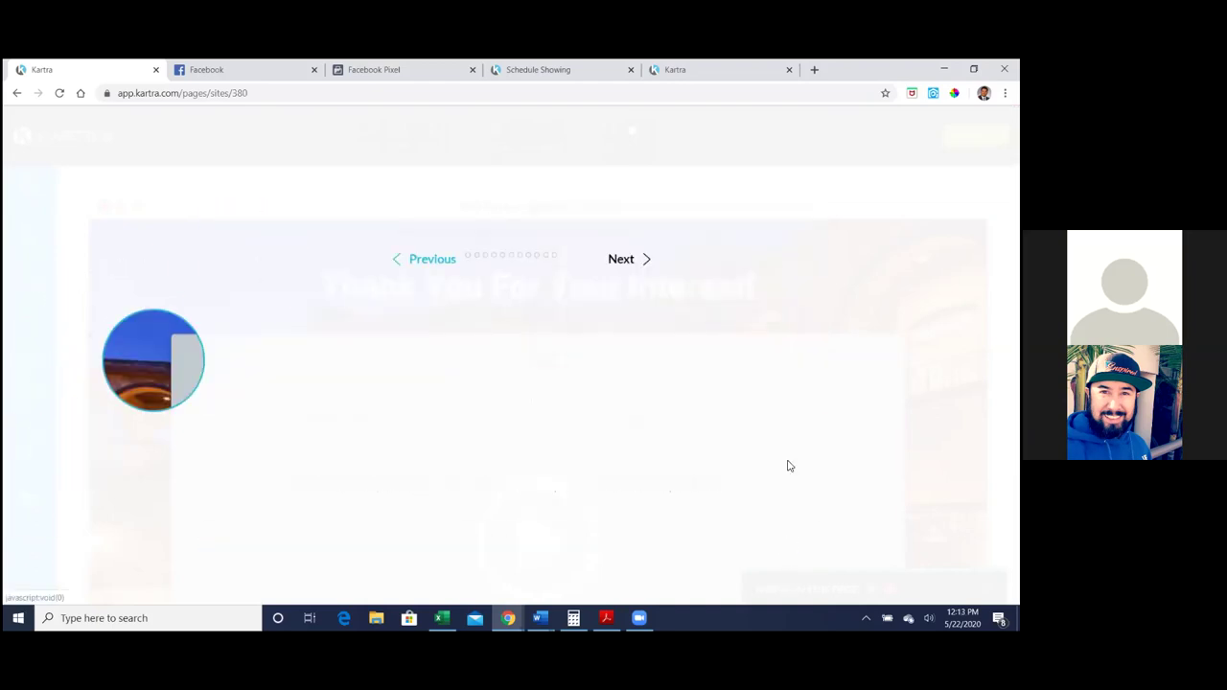
pyautogui.click(786, 555)
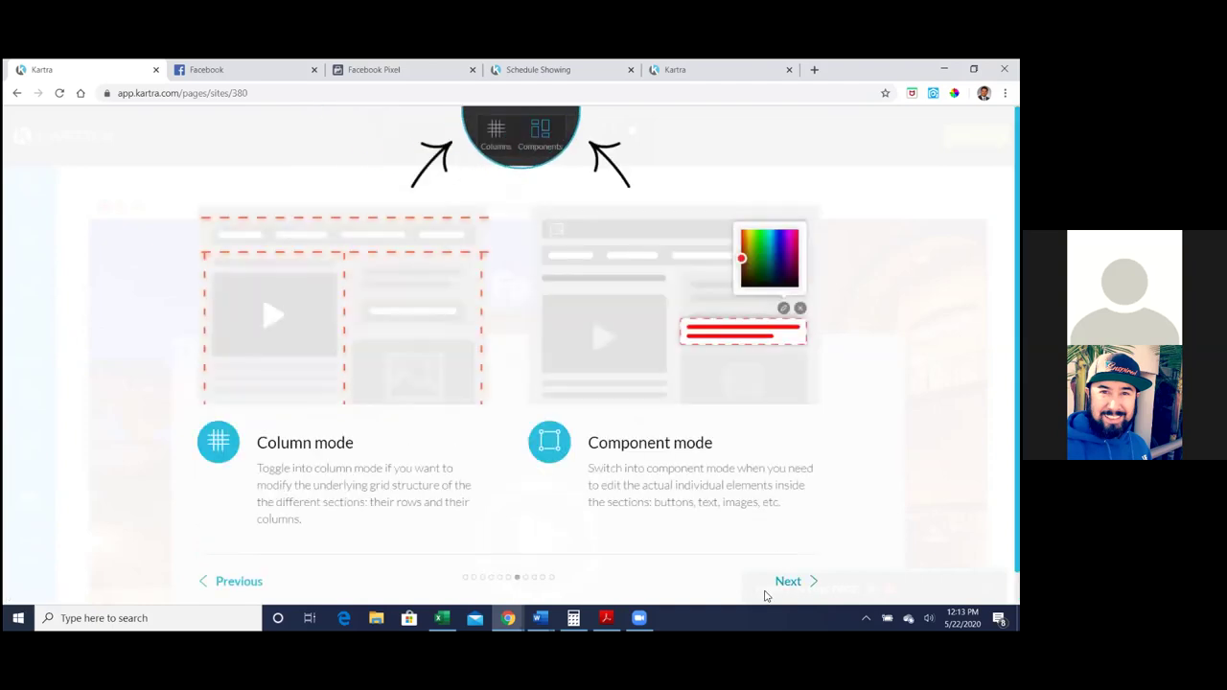
pyautogui.click(784, 581)
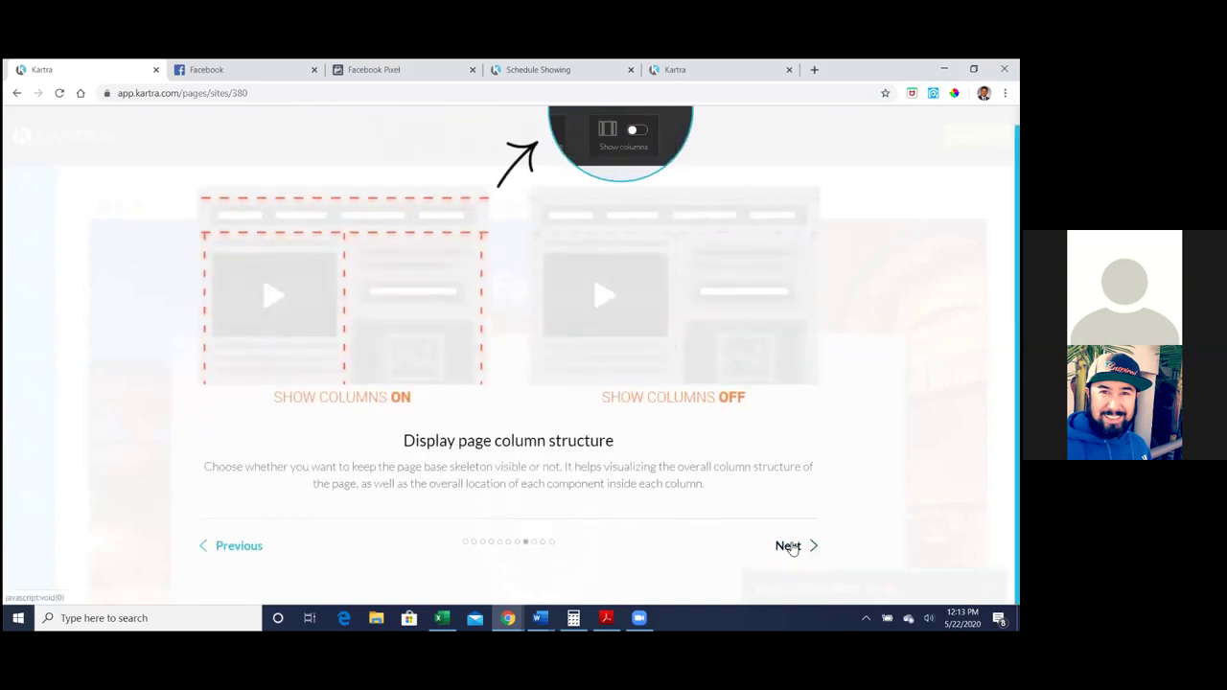
pyautogui.click(787, 546)
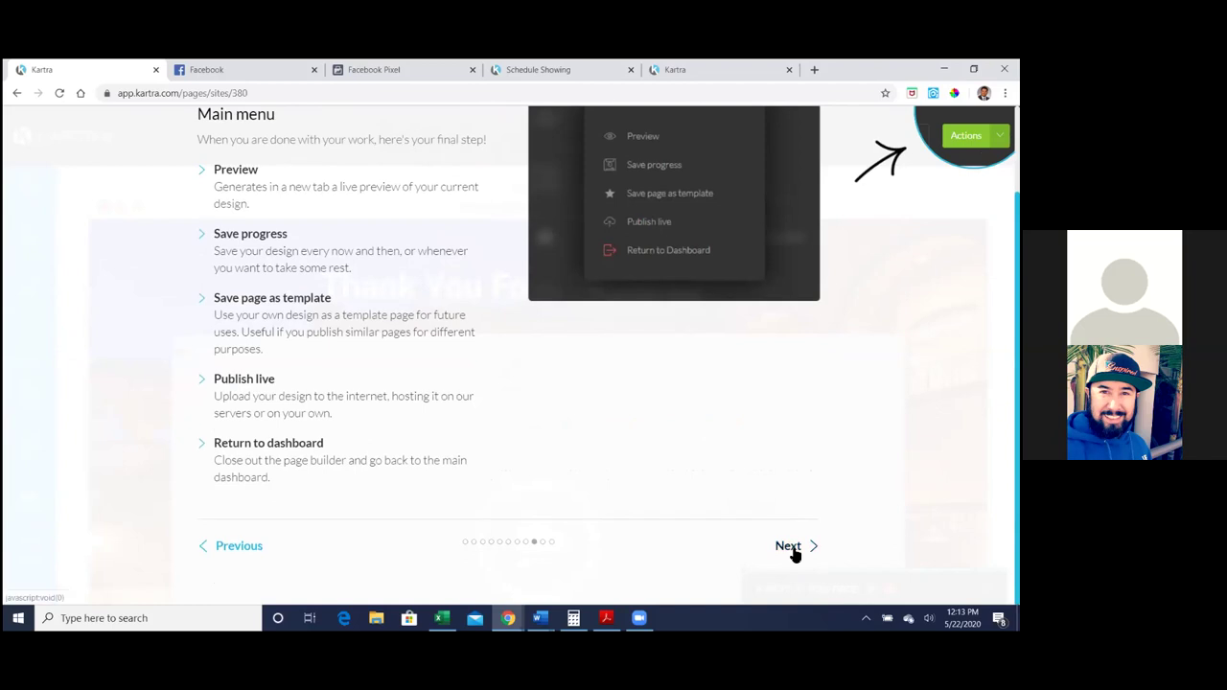
pyautogui.click(793, 548)
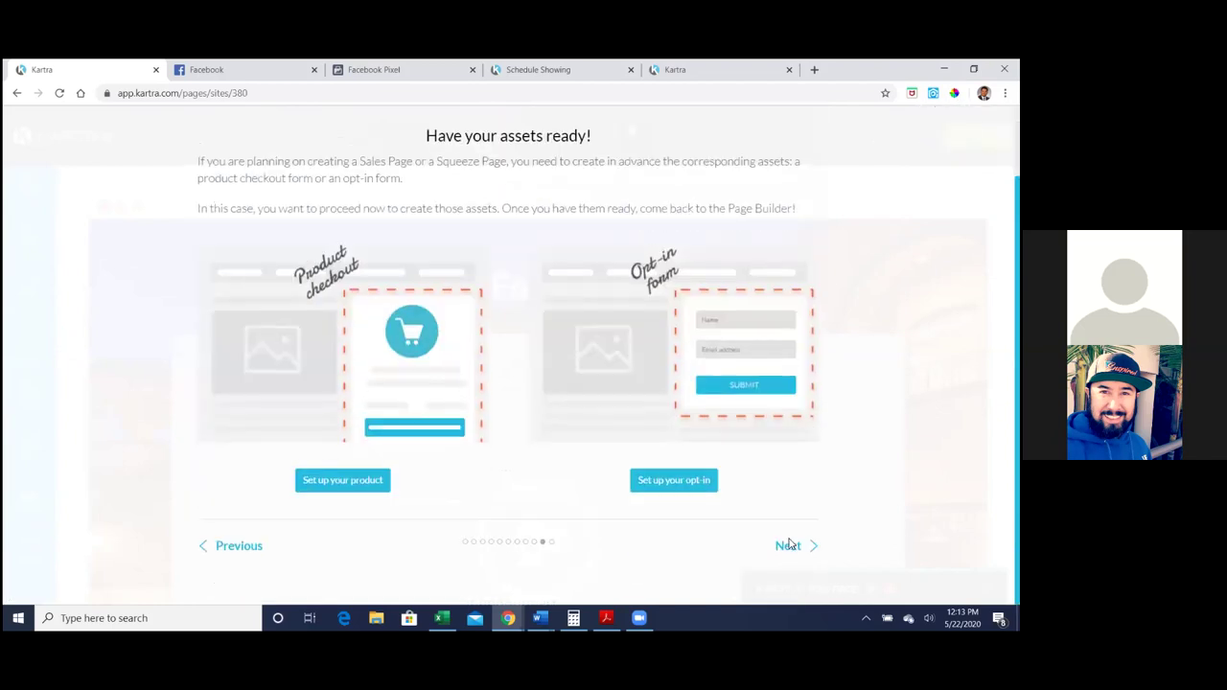
pyautogui.click(790, 548)
pyautogui.scroll(-3, 795, 553)
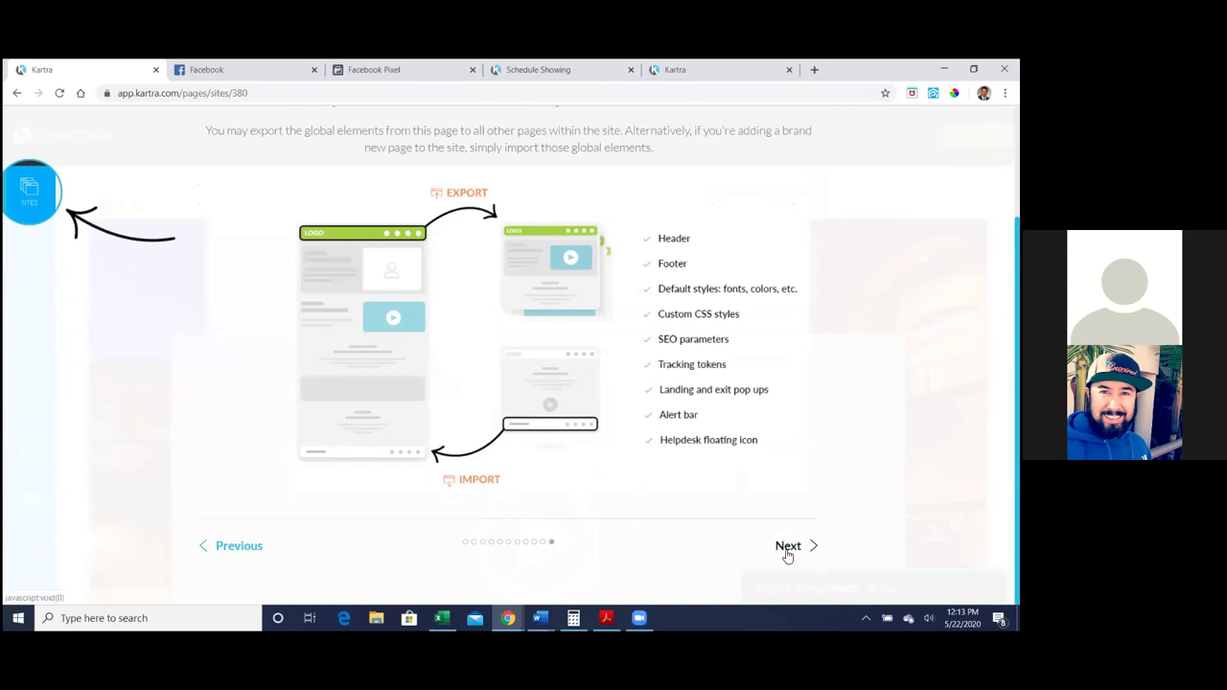
pyautogui.click(787, 547)
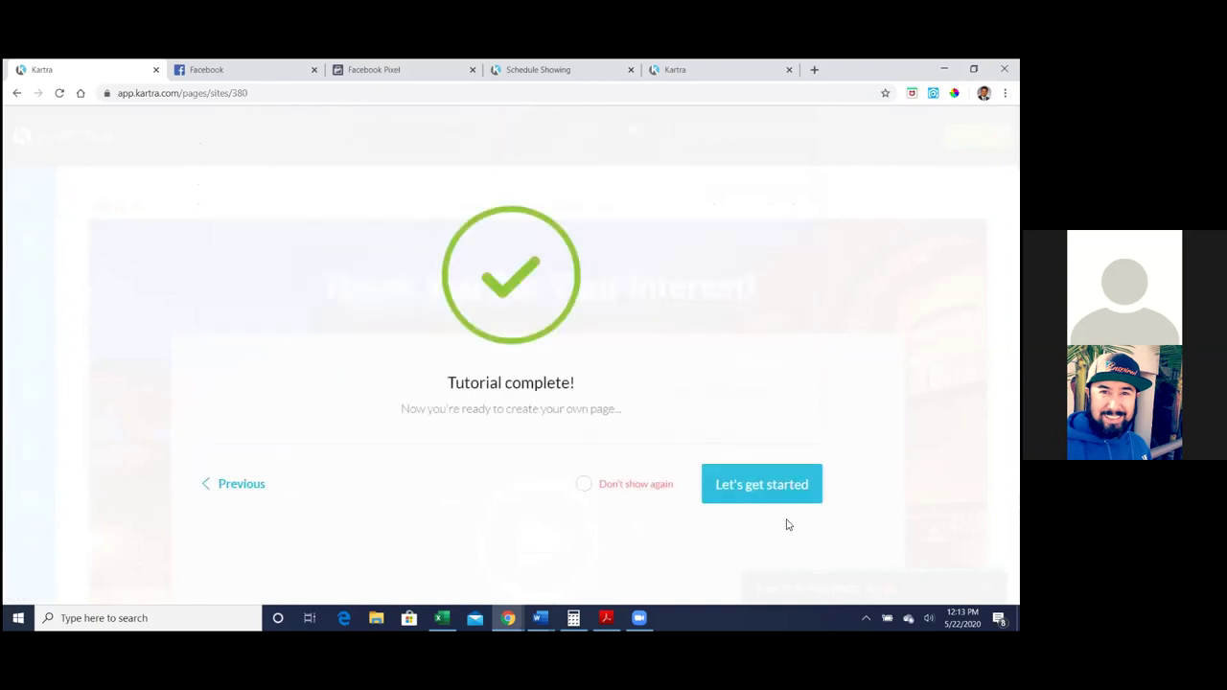
pyautogui.click(786, 493)
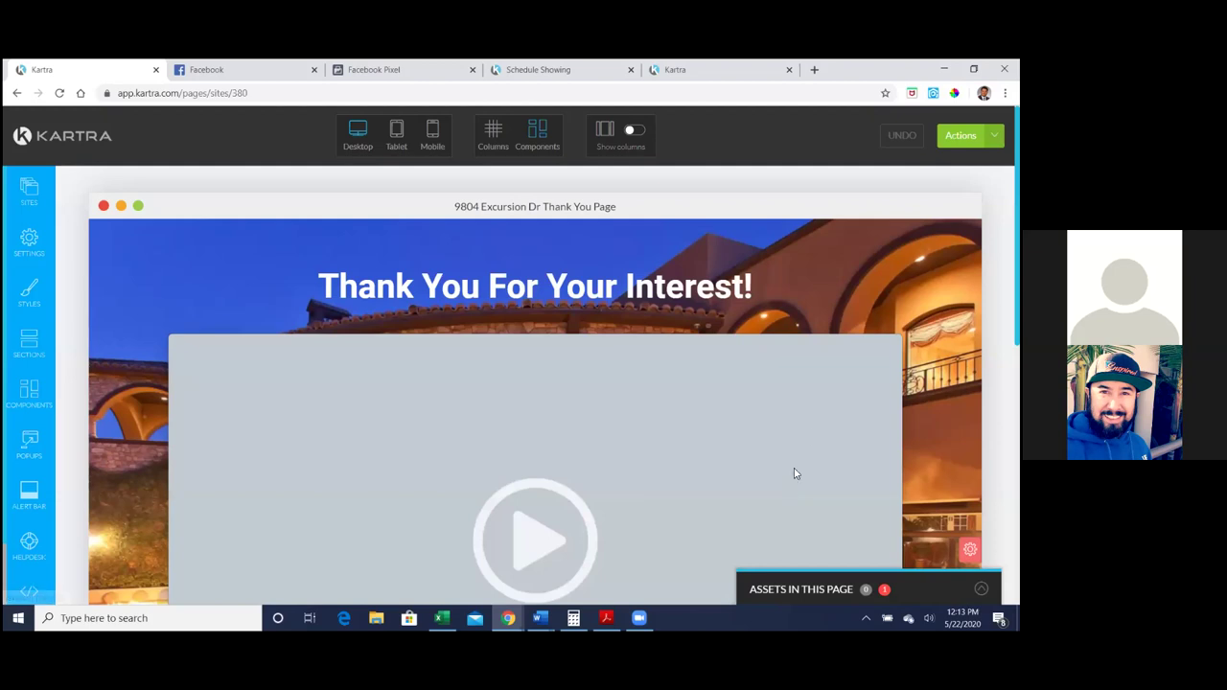
# Step: Open the video section's background settings and upload photo 13 to the image library
pyautogui.scroll(-3, 788, 489)
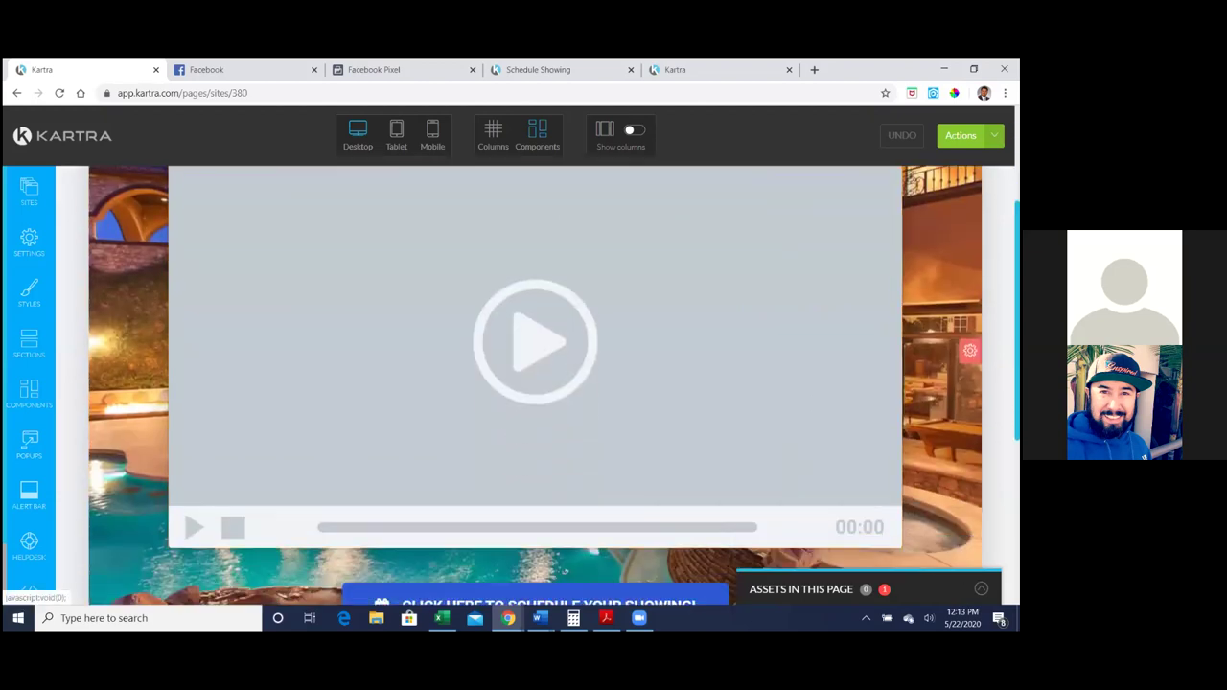
pyautogui.moveTo(967, 354)
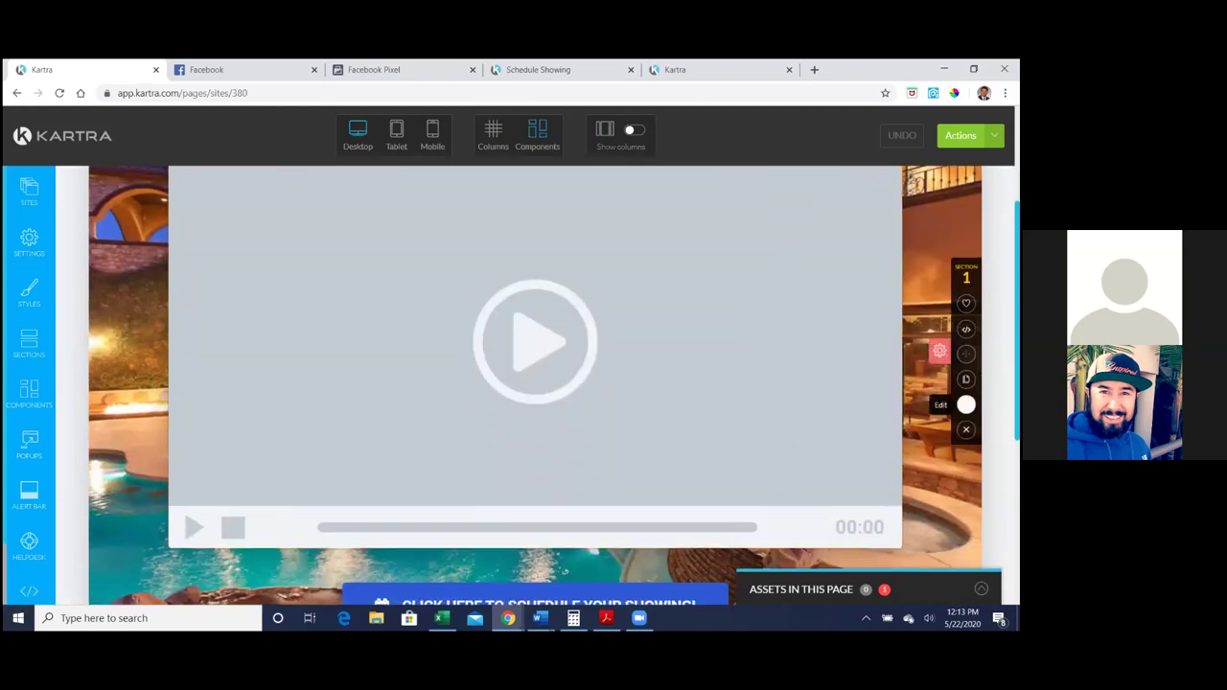
pyautogui.click(966, 404)
pyautogui.click(154, 228)
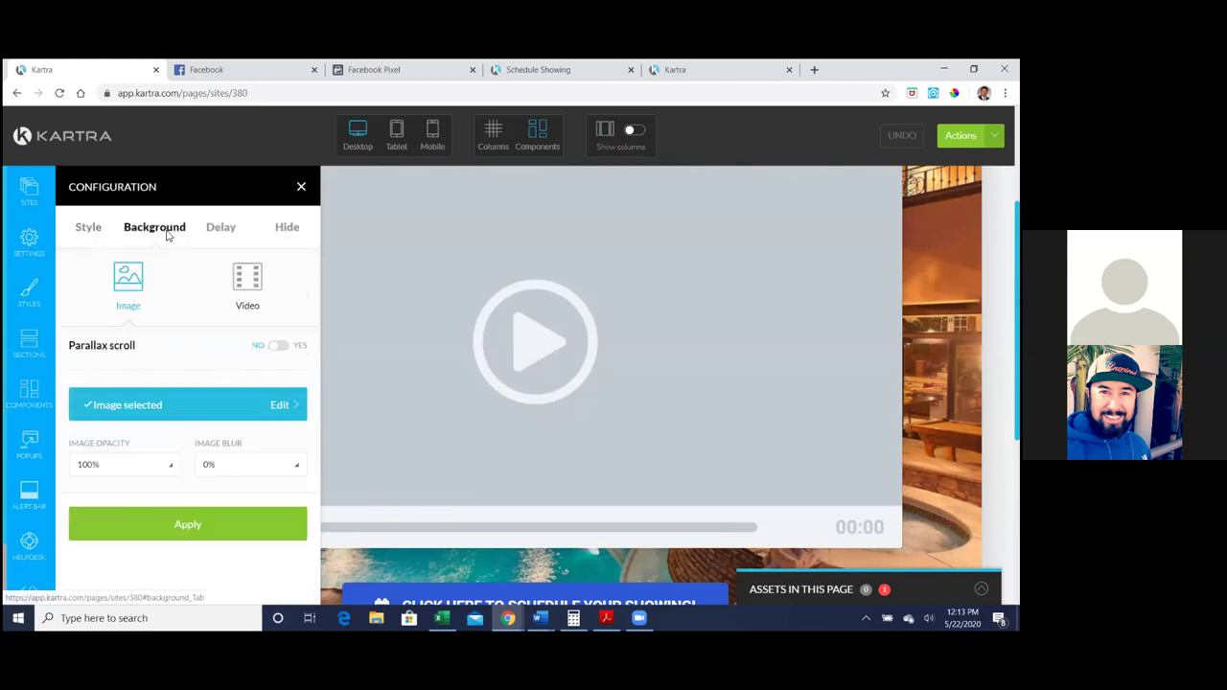
pyautogui.click(167, 403)
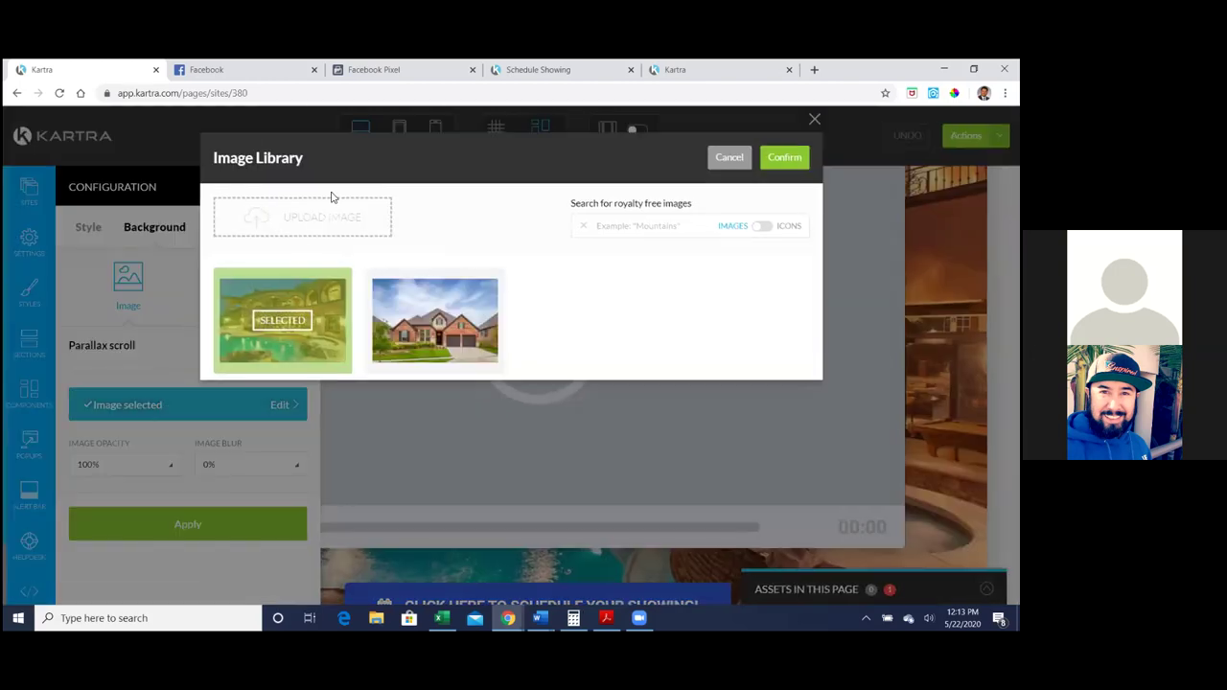
pyautogui.click(334, 219)
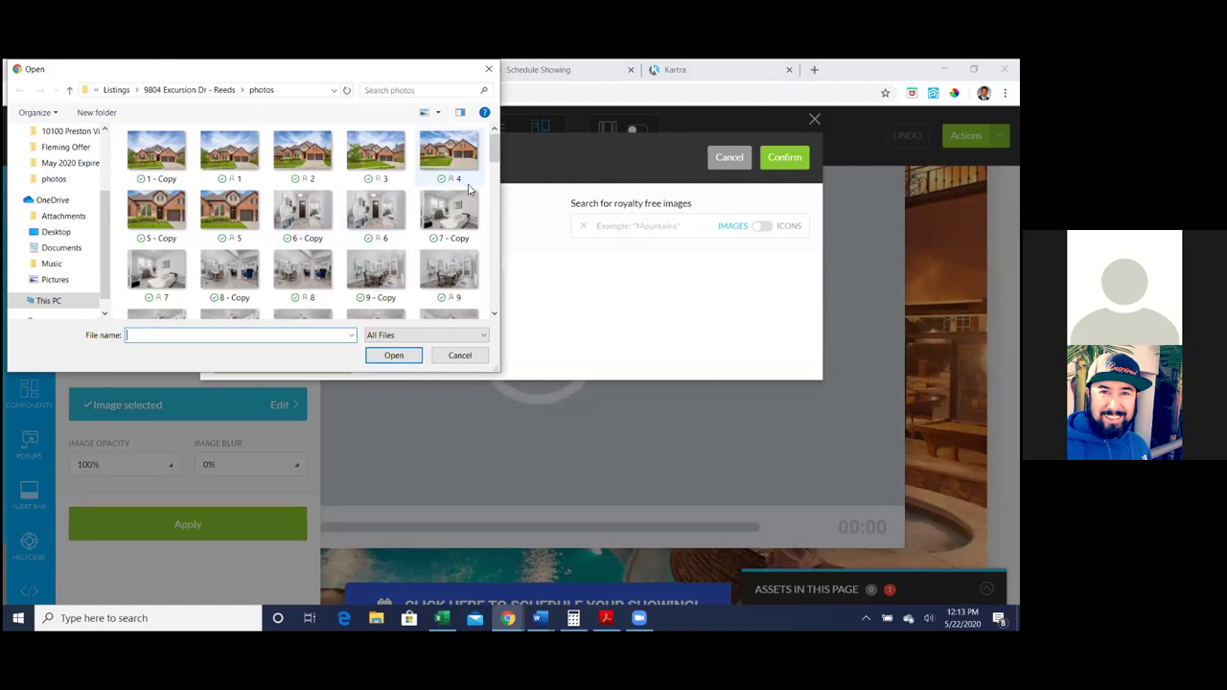
pyautogui.scroll(-2, 468, 190)
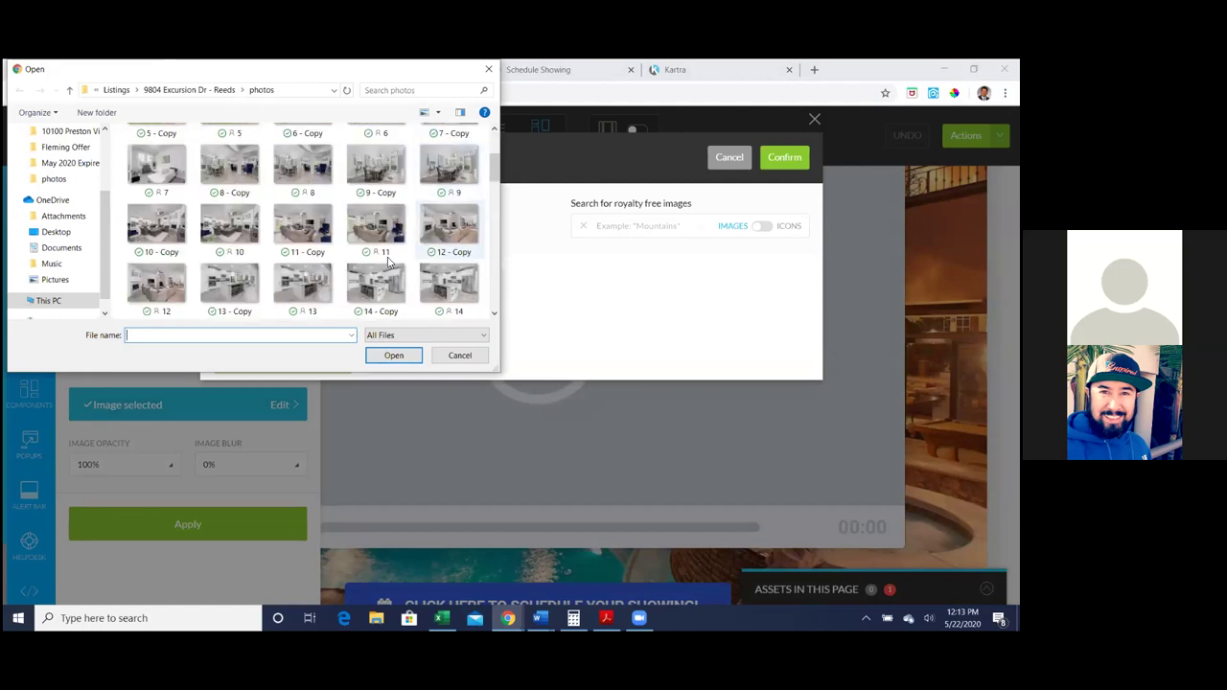
pyautogui.click(291, 284)
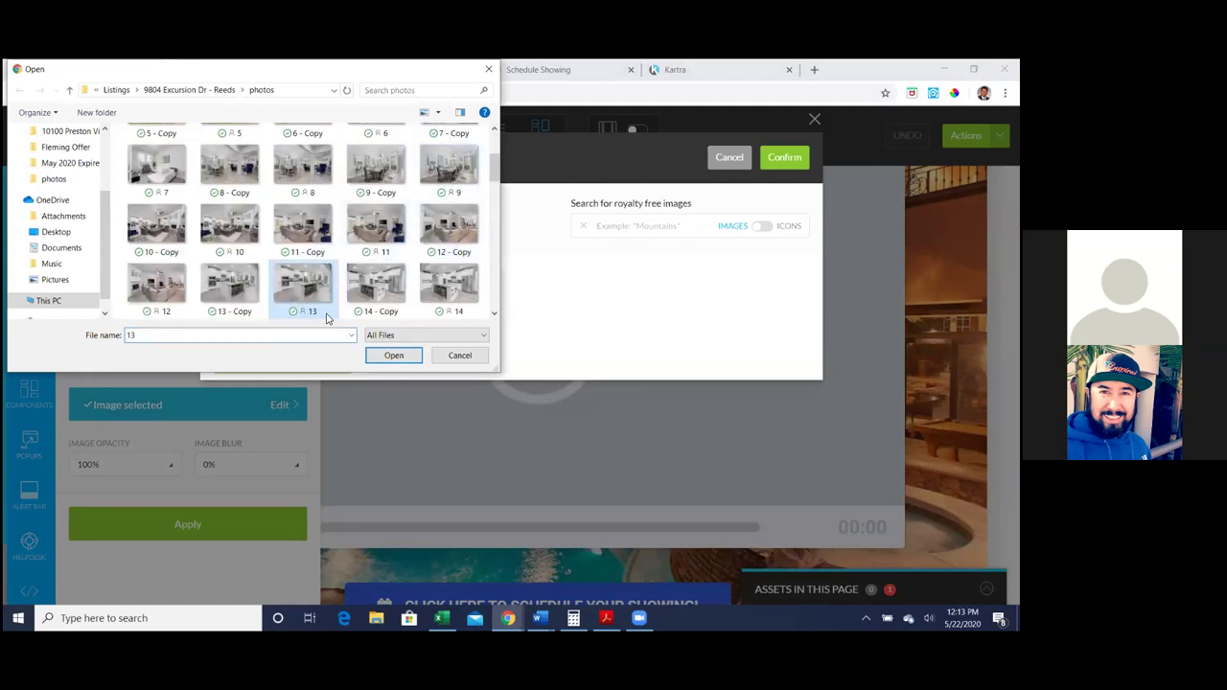
pyautogui.click(380, 356)
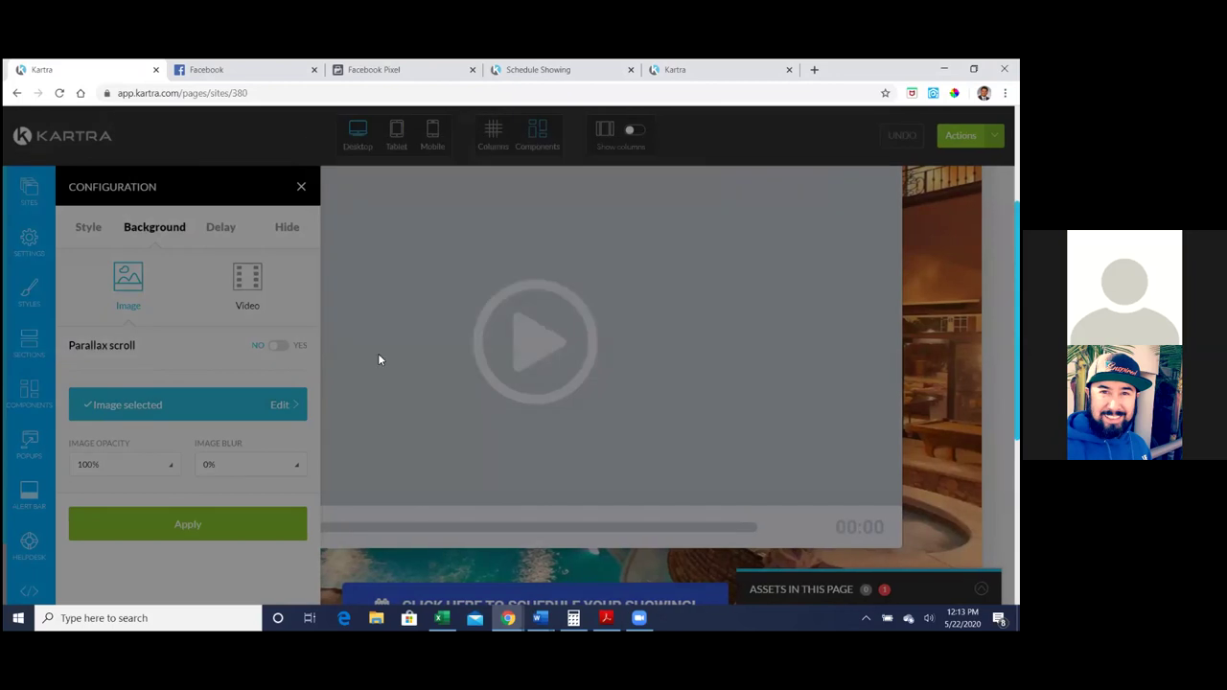
# Step: Apply the kitchen photo as the section background and close the configuration panel
pyautogui.click(414, 338)
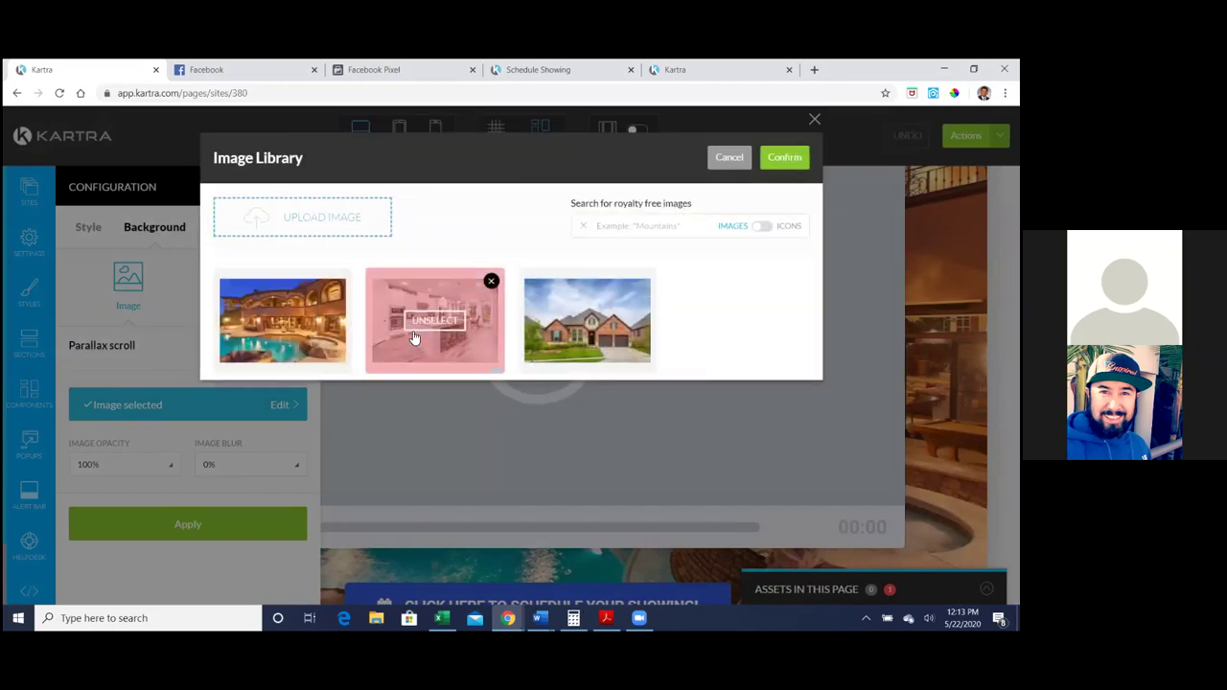
pyautogui.click(785, 159)
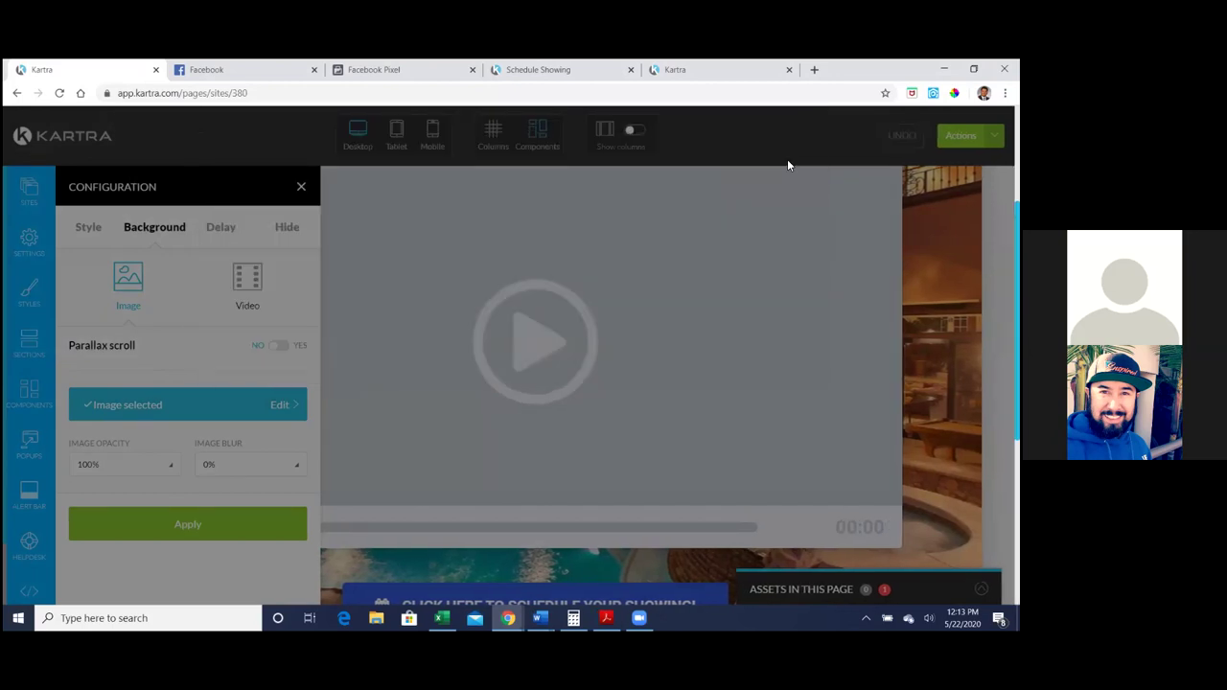
pyautogui.click(165, 540)
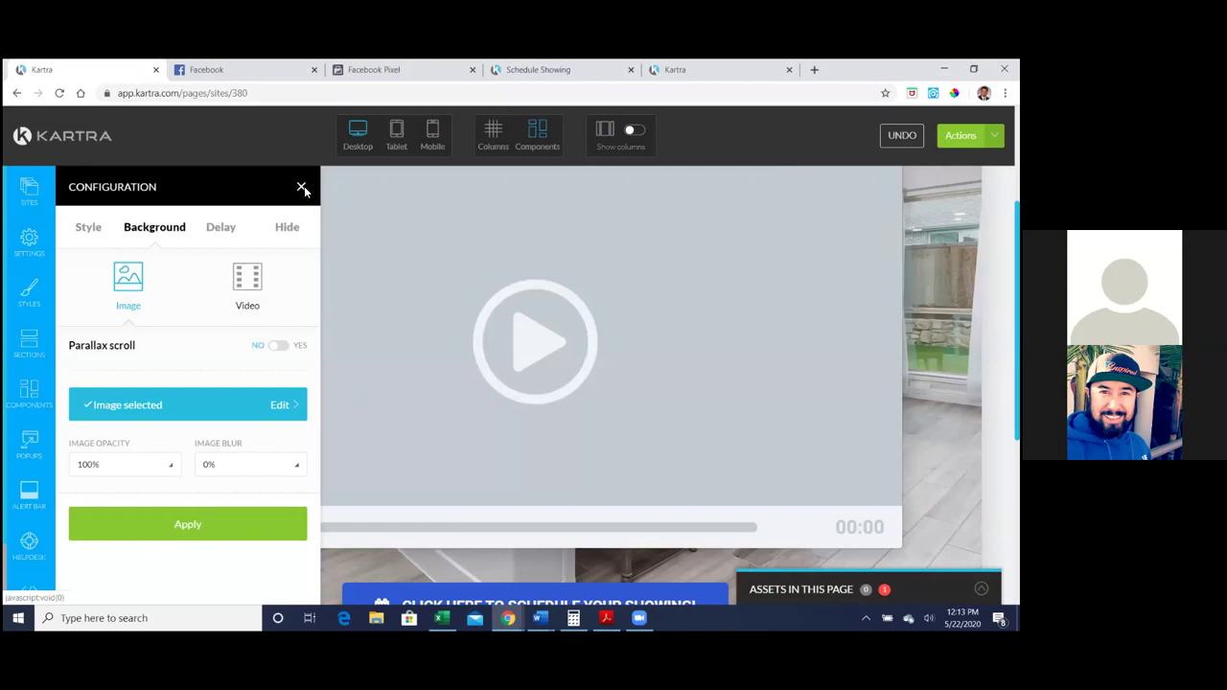
pyautogui.click(302, 188)
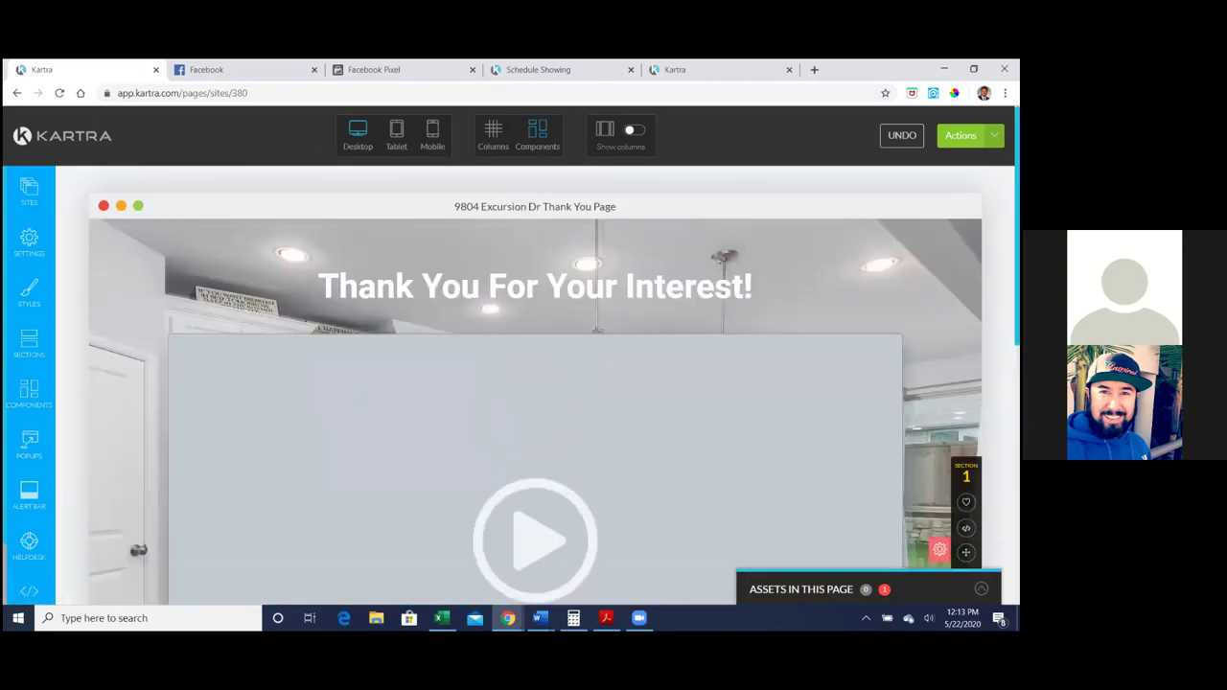
pyautogui.scroll(-3, 535, 384)
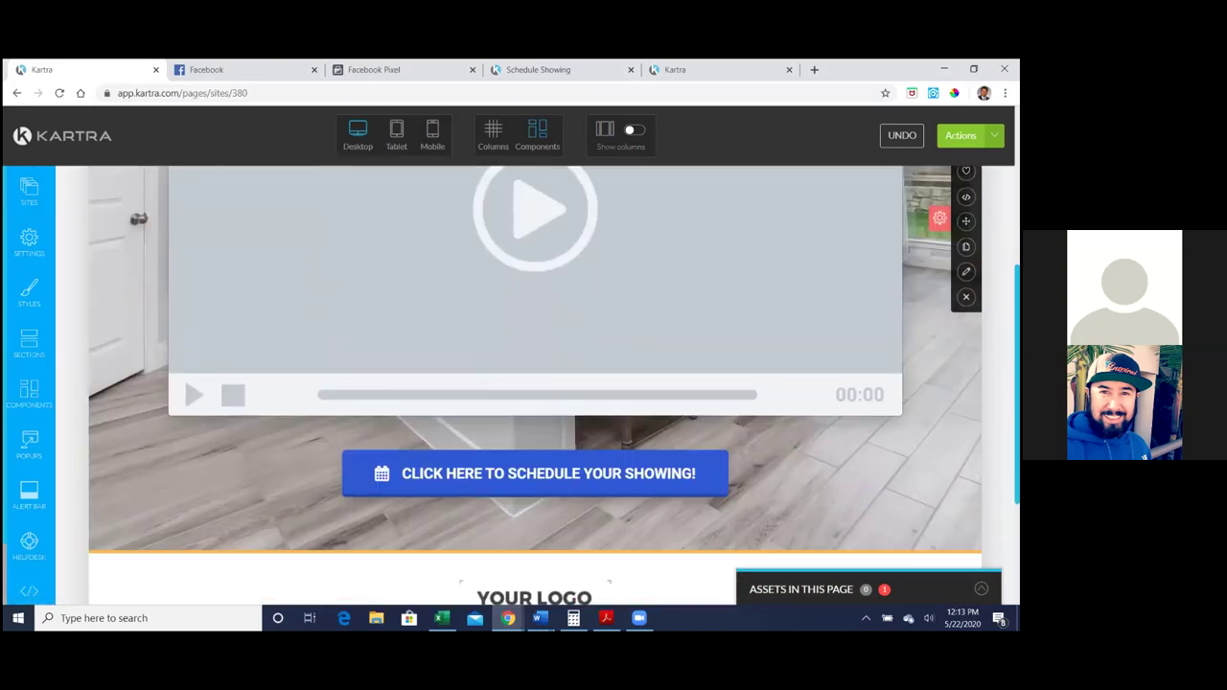
pyautogui.scroll(1, 535, 384)
pyautogui.scroll(2, 535, 383)
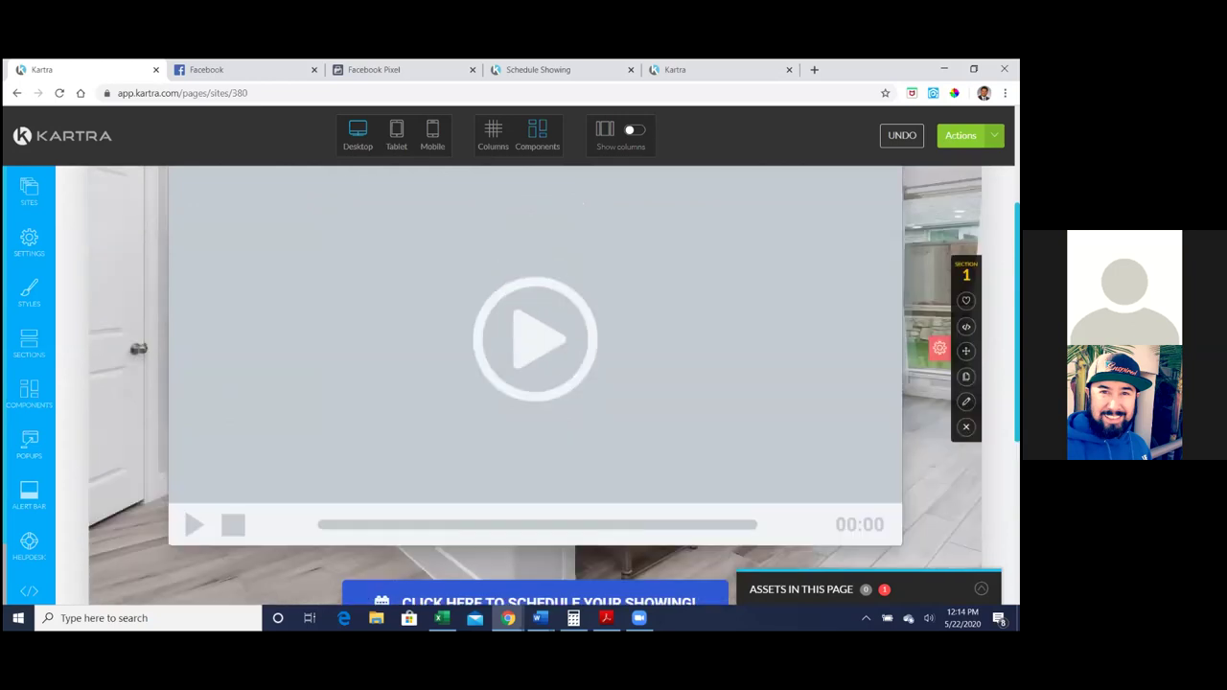
pyautogui.scroll(-1, 534, 383)
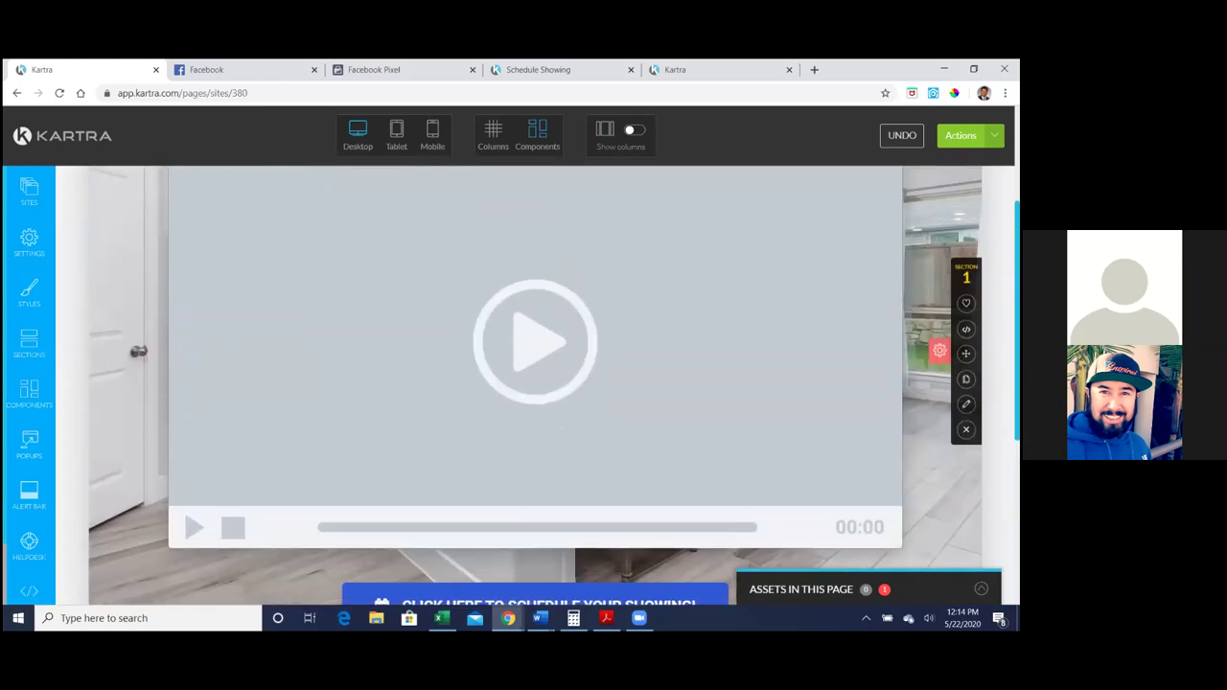
pyautogui.scroll(-2, 535, 384)
pyautogui.scroll(2, 535, 384)
# Step: Change the SEO page title to 'Schedule Tour Today', apply the SEO settings and close the panel
pyautogui.click(31, 240)
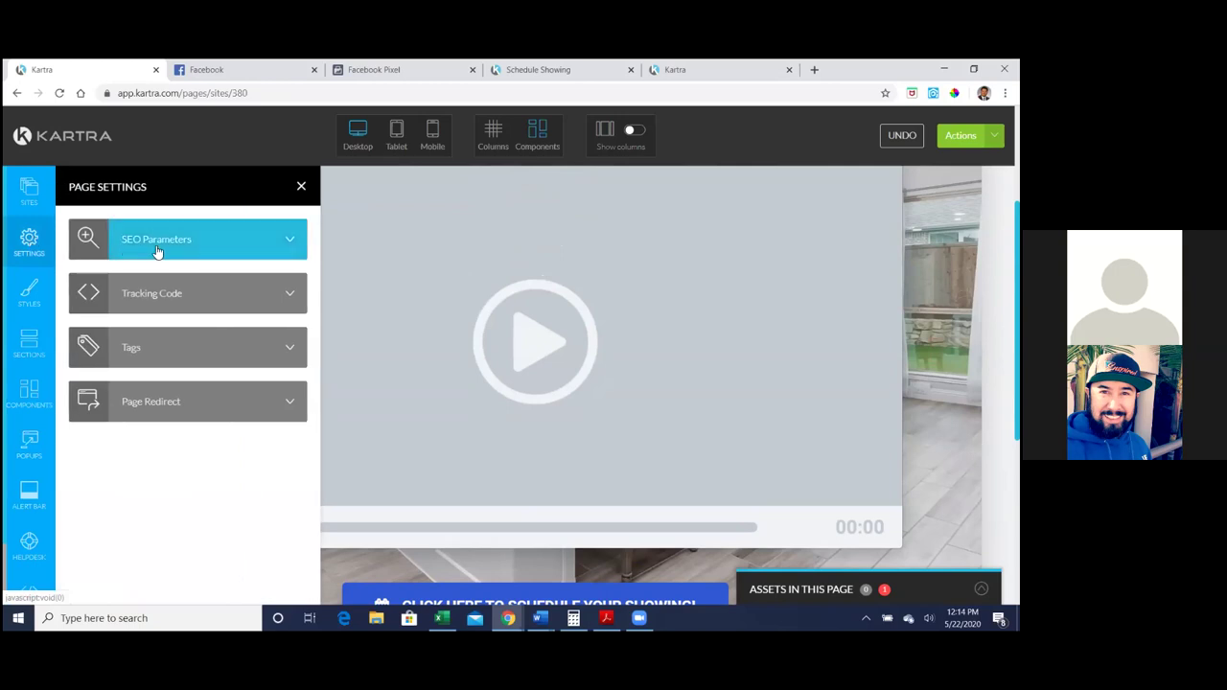
pyautogui.click(292, 241)
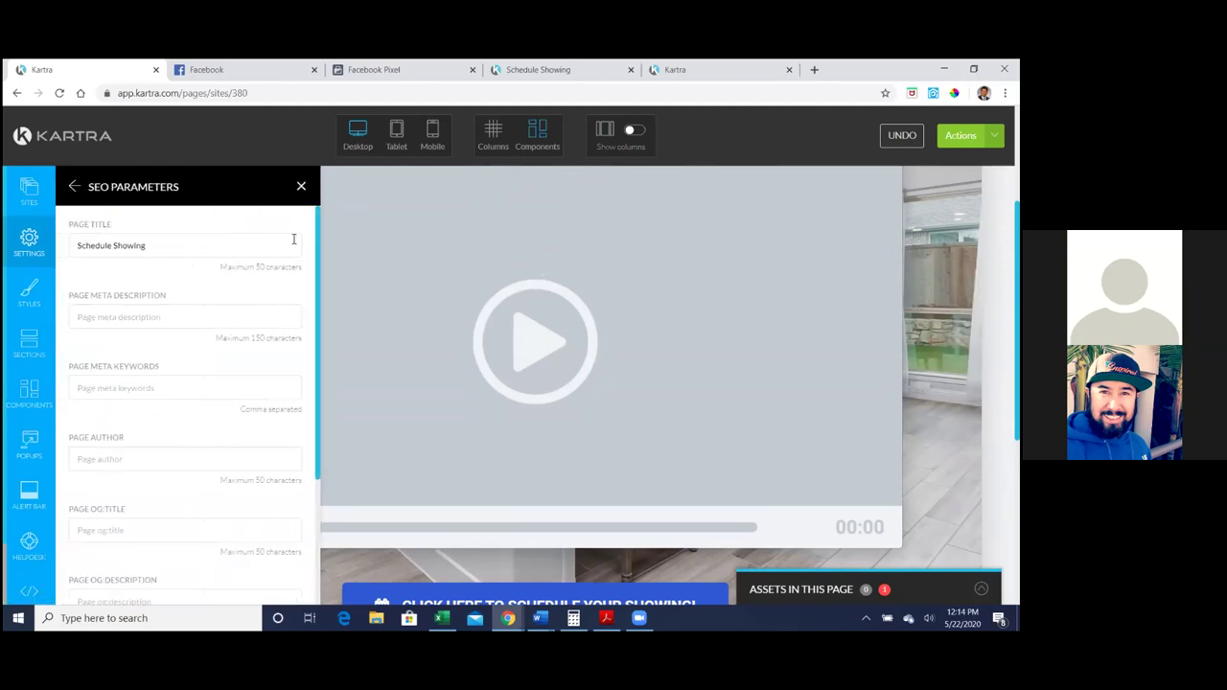
pyautogui.tripleClick(229, 251)
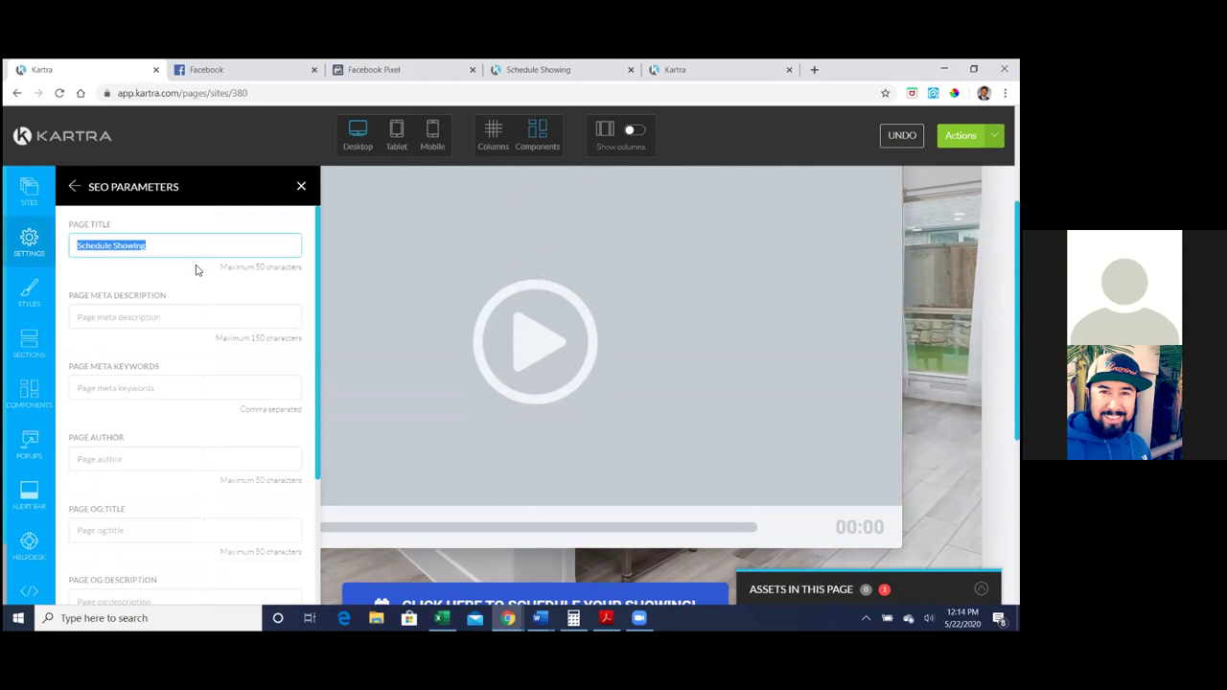
pyautogui.write('Schedule Tour')
pyautogui.click(213, 224)
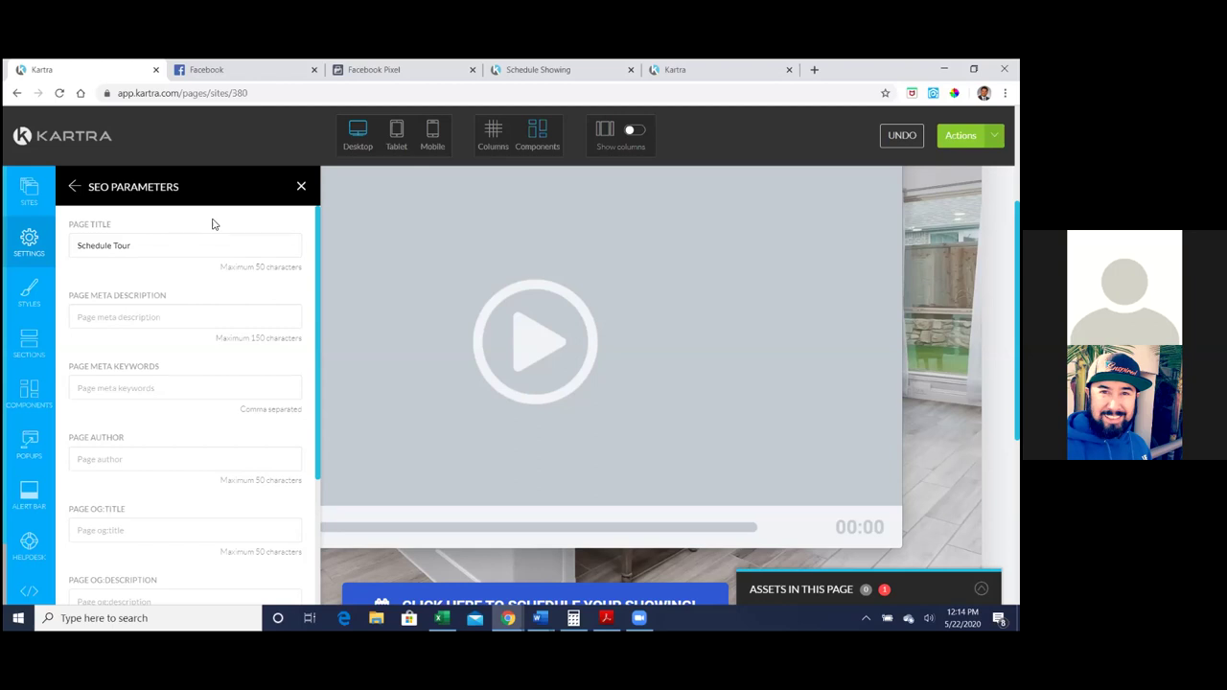
pyautogui.click(219, 246)
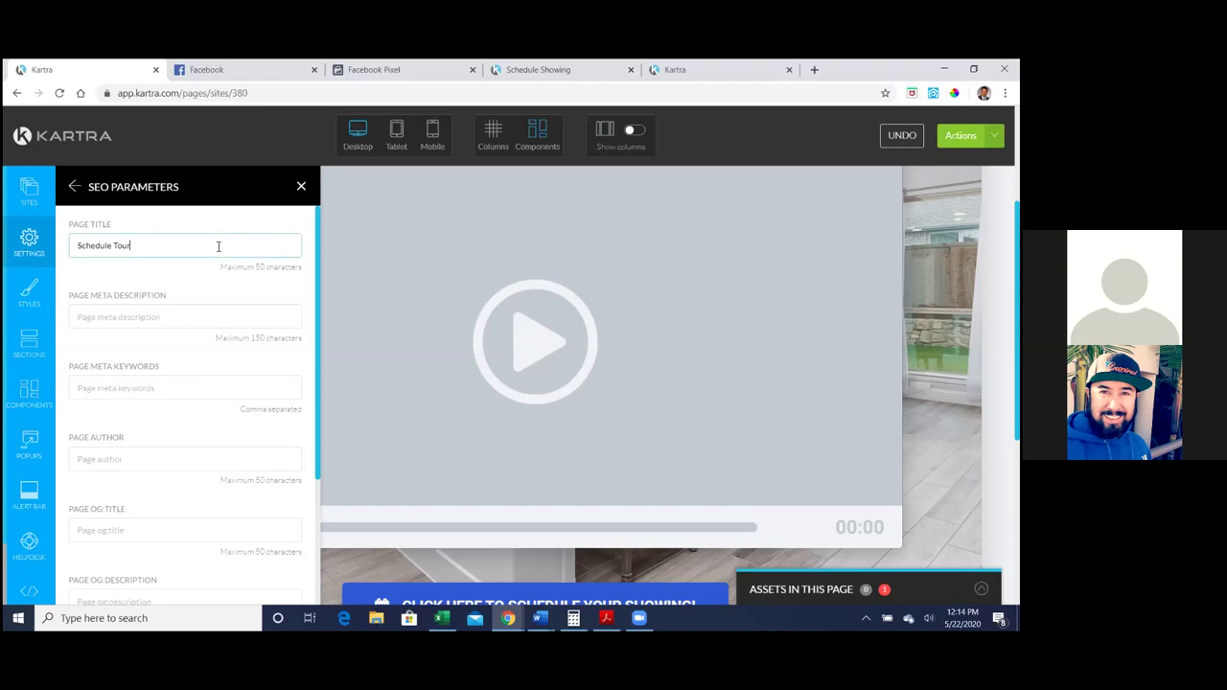
pyautogui.write('Today')
pyautogui.scroll(-5, 218, 247)
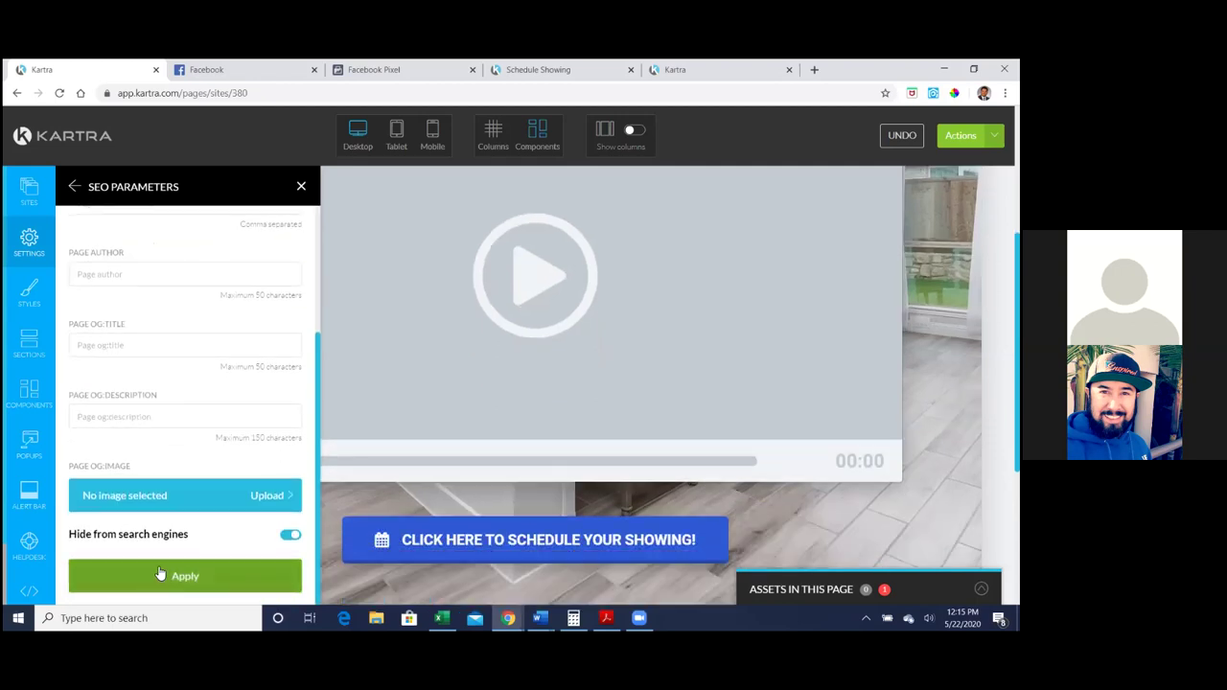
pyautogui.click(187, 573)
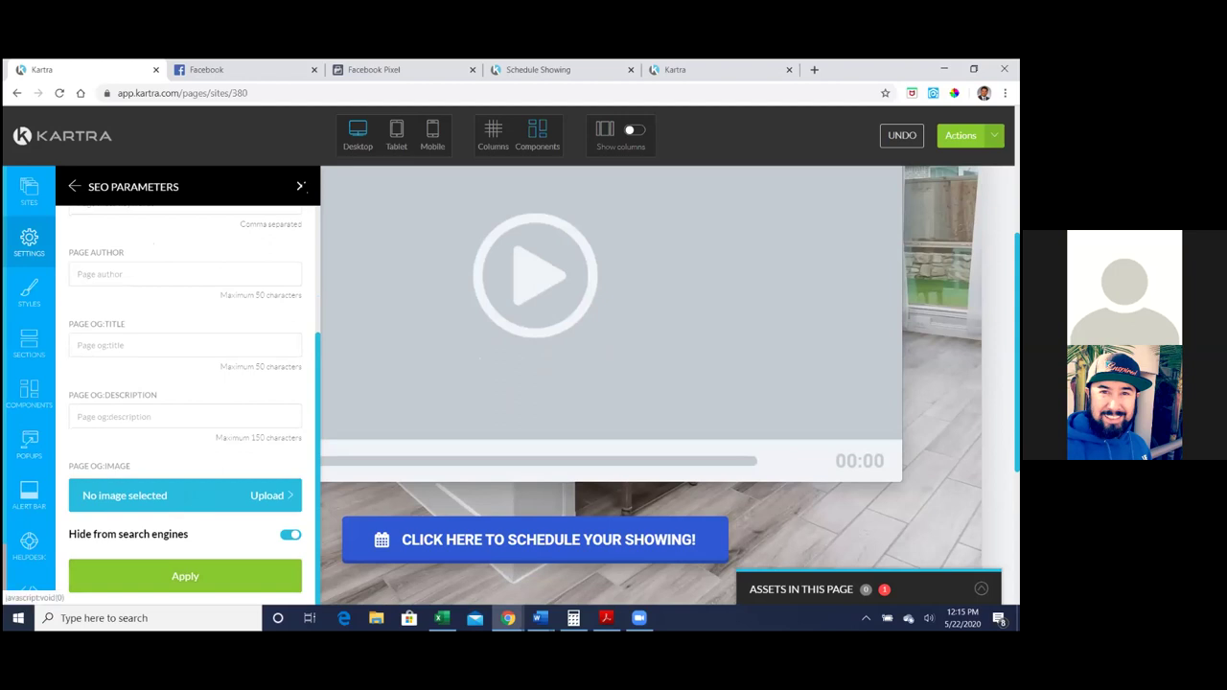
pyautogui.click(300, 186)
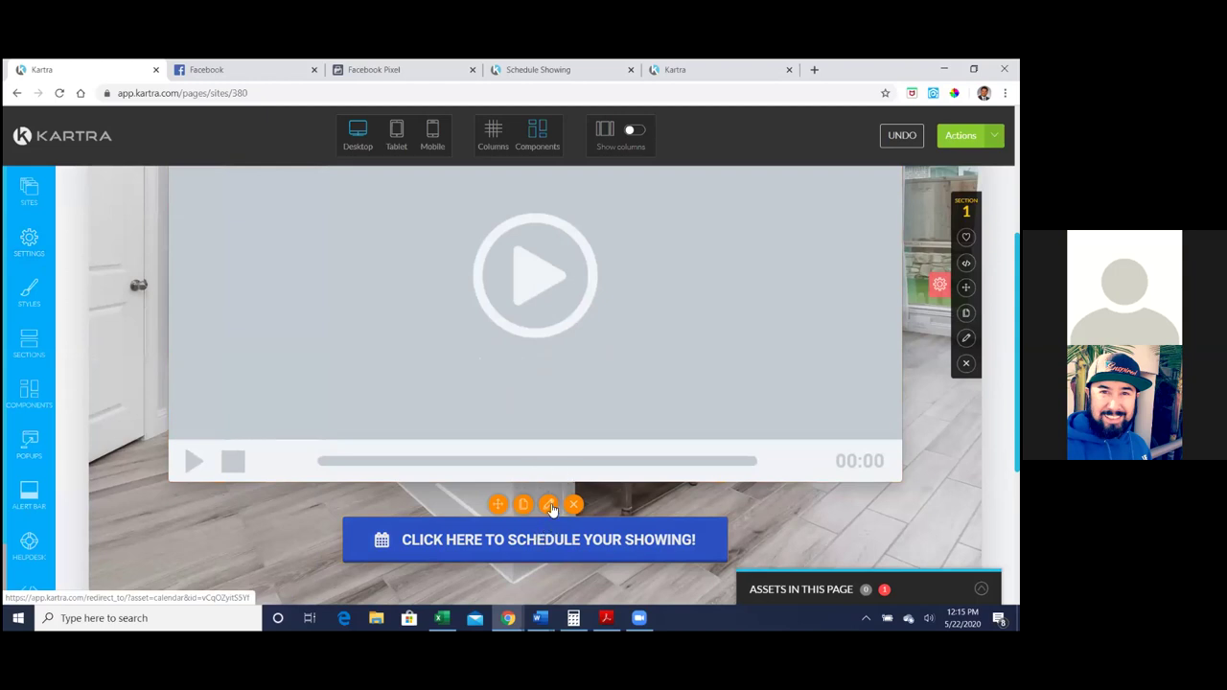
pyautogui.click(549, 506)
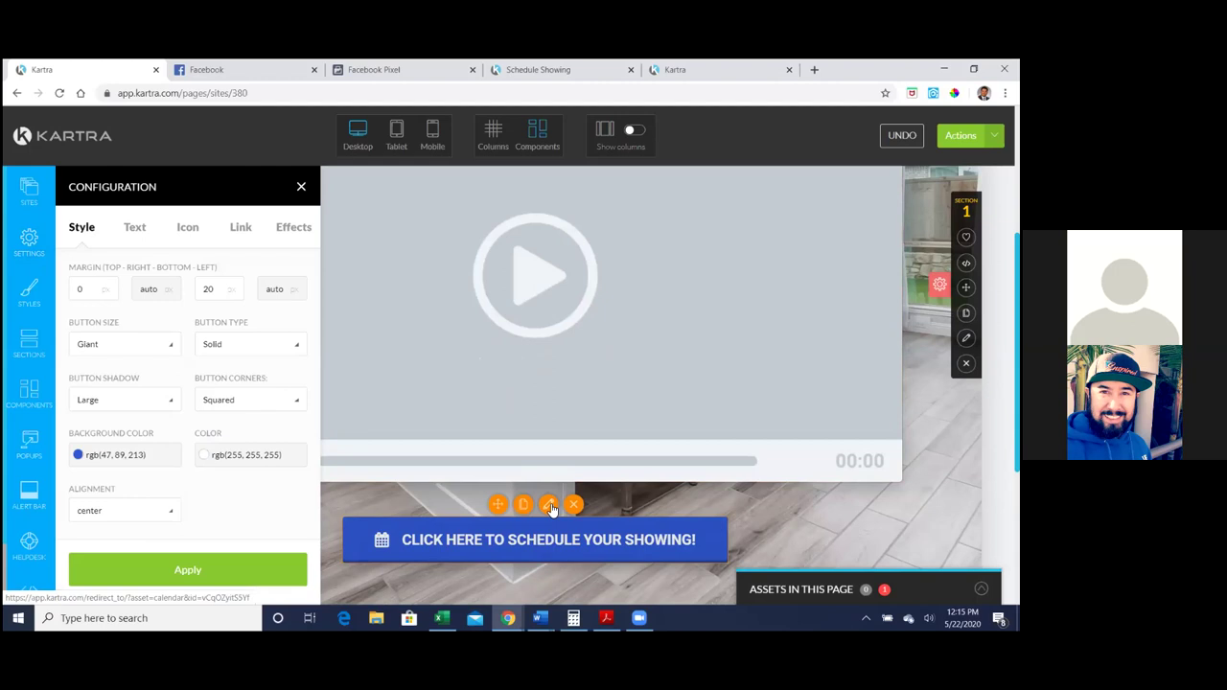
pyautogui.click(239, 228)
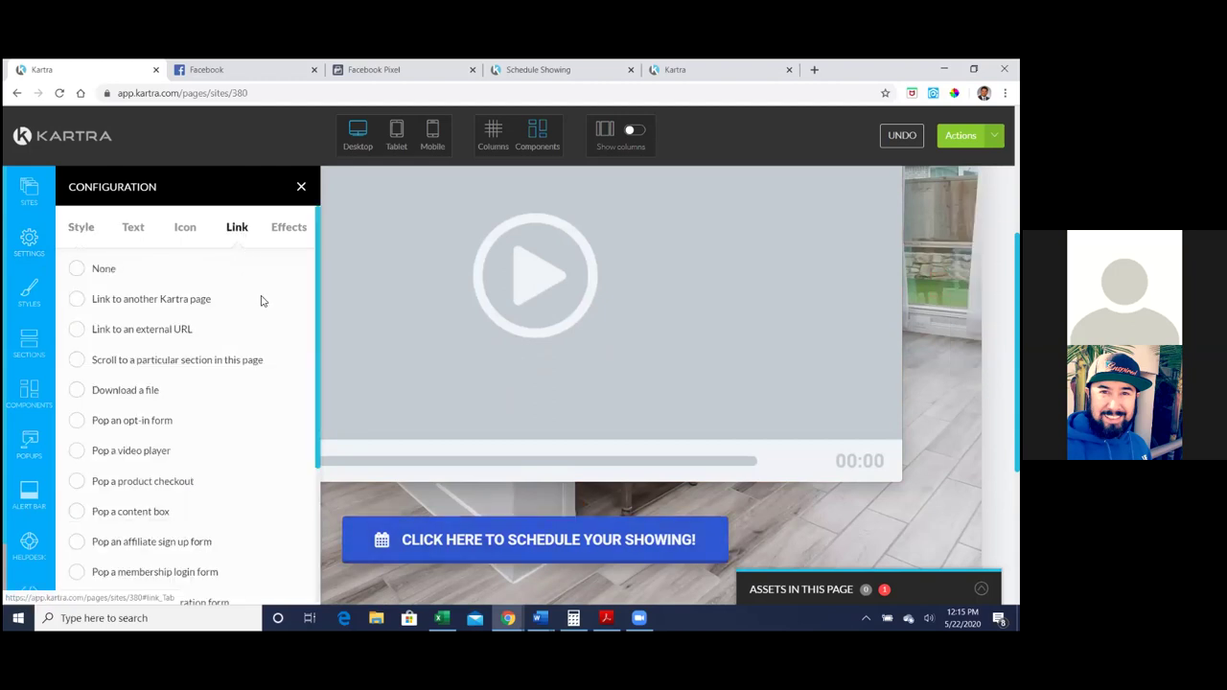
pyautogui.scroll(-2, 261, 301)
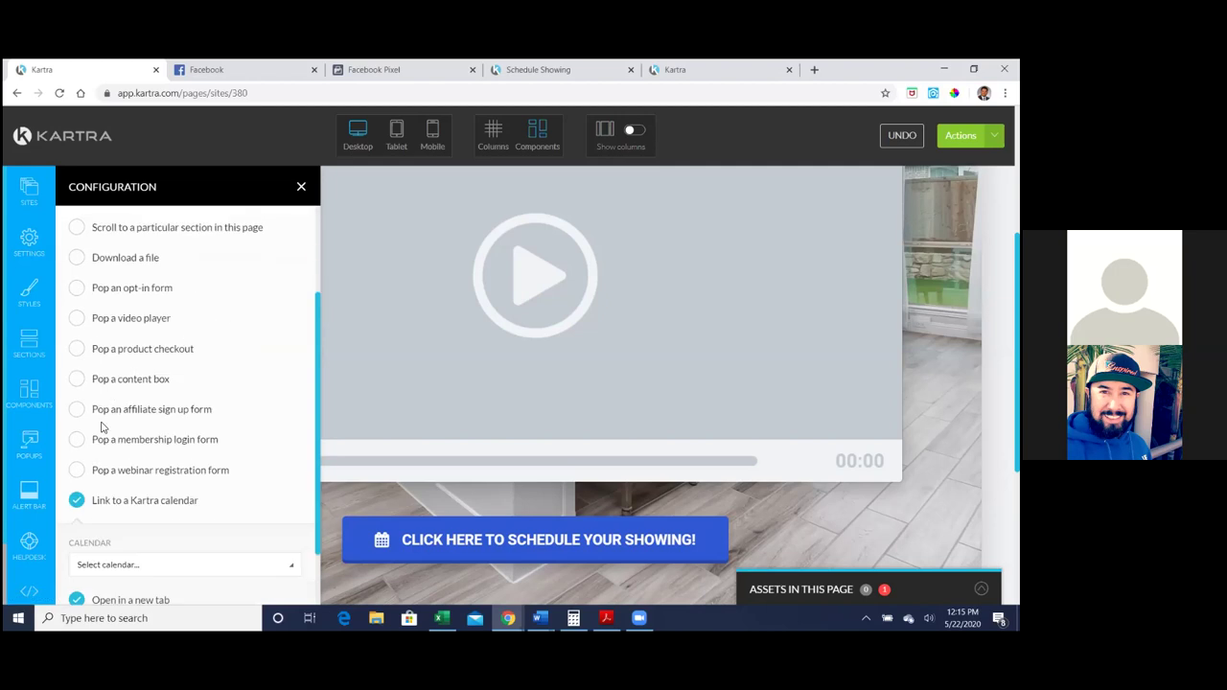
pyautogui.scroll(-1, 103, 427)
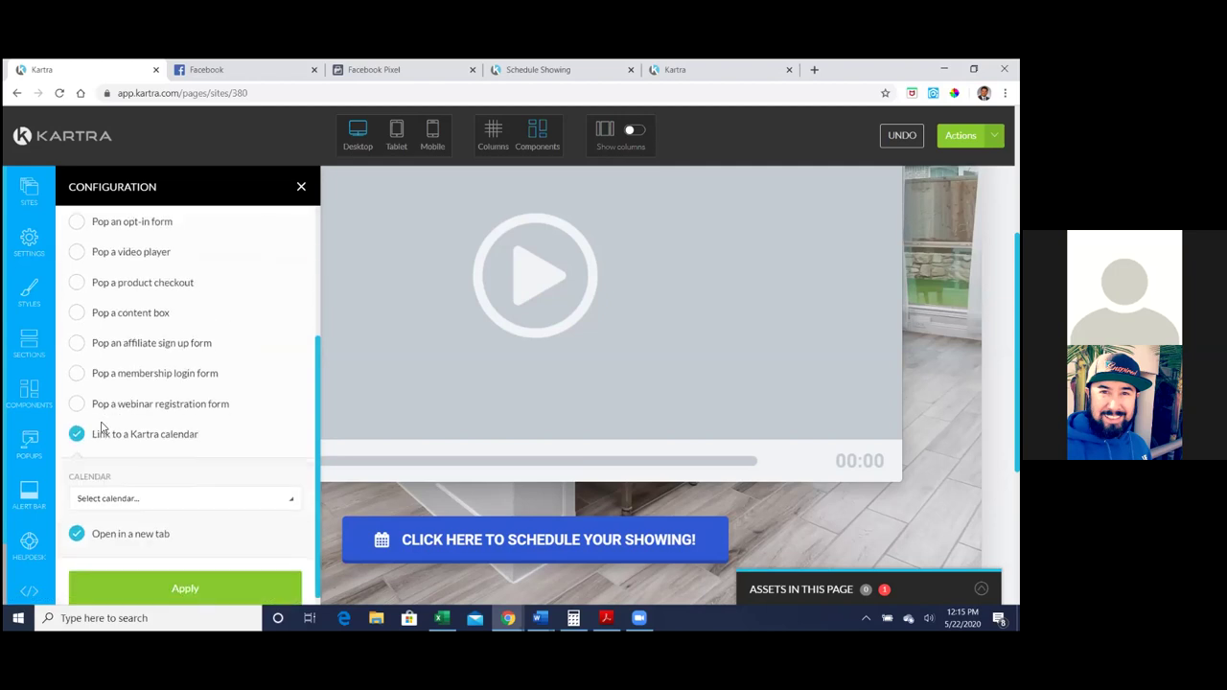
pyautogui.click(295, 506)
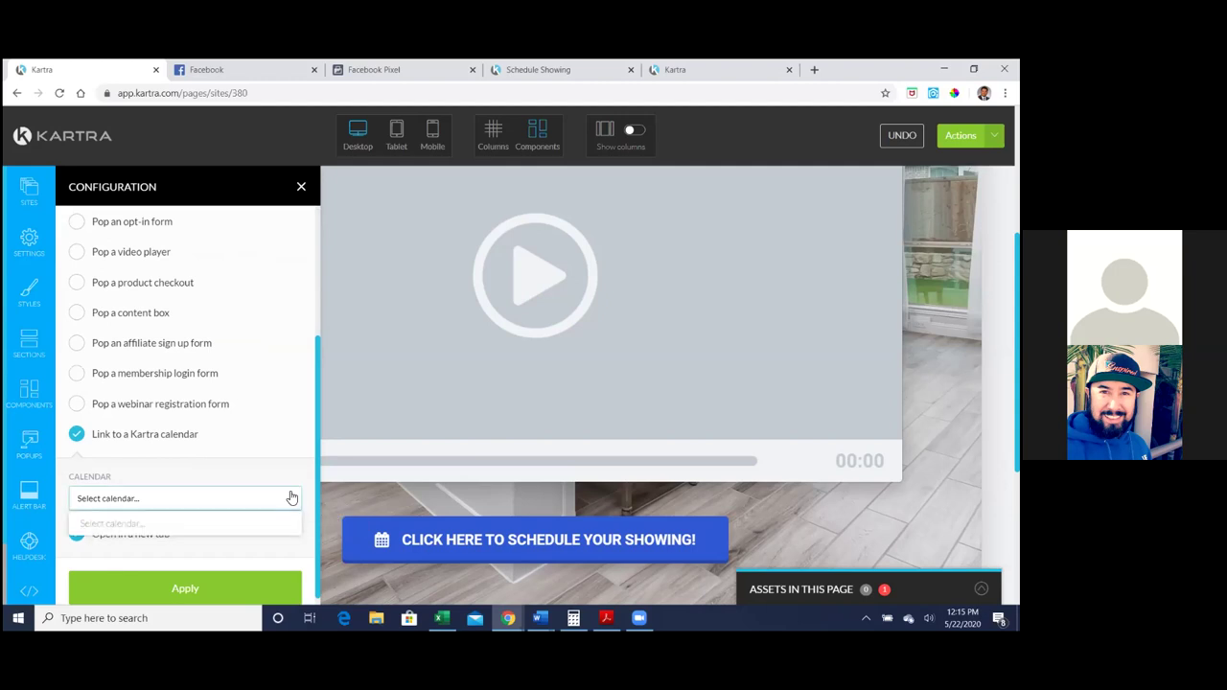
pyautogui.scroll(-1, 268, 443)
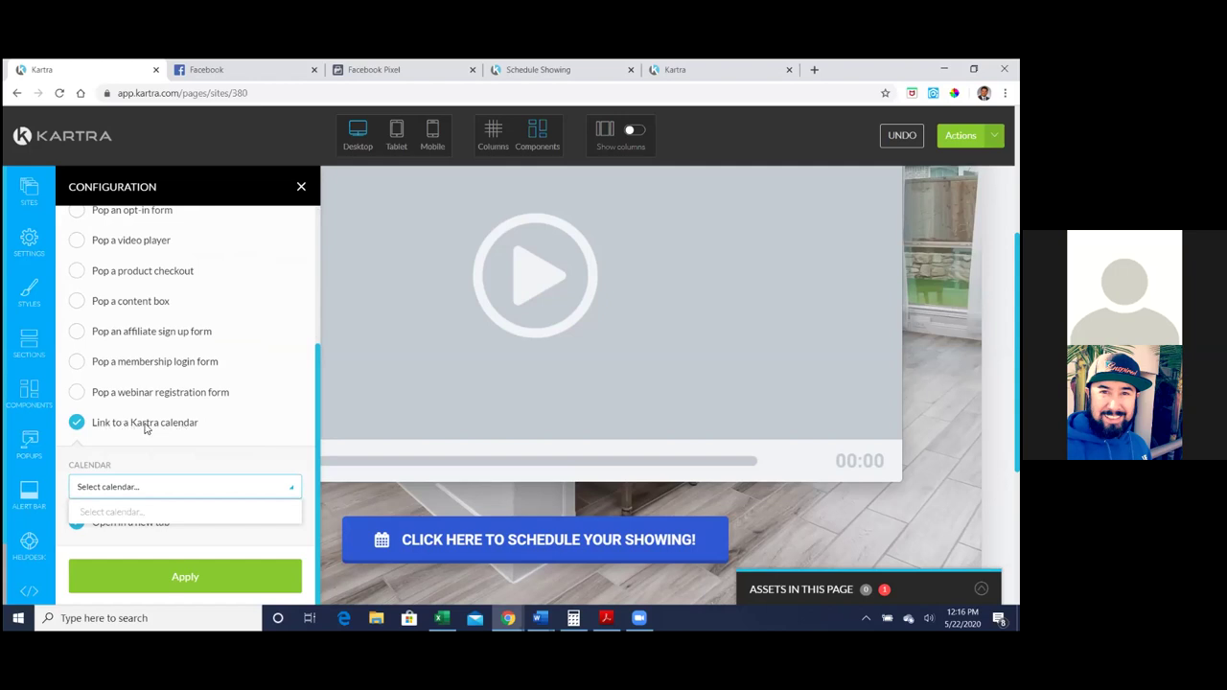
pyautogui.click(257, 470)
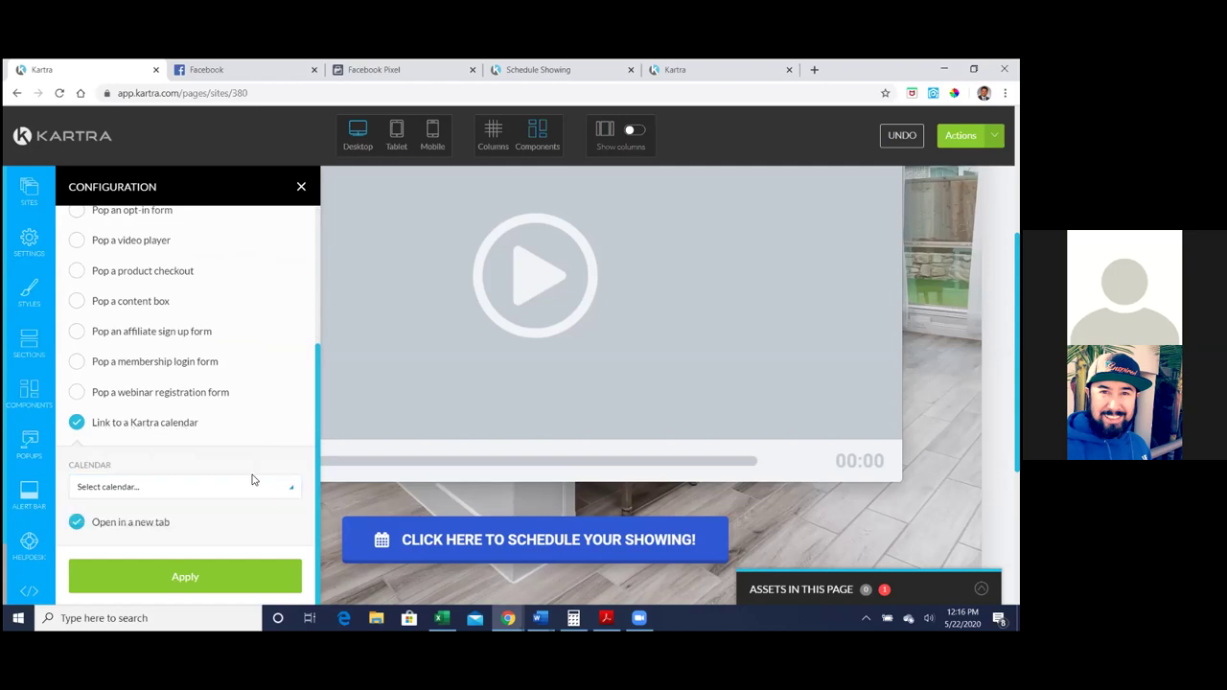
pyautogui.scroll(-1, 278, 405)
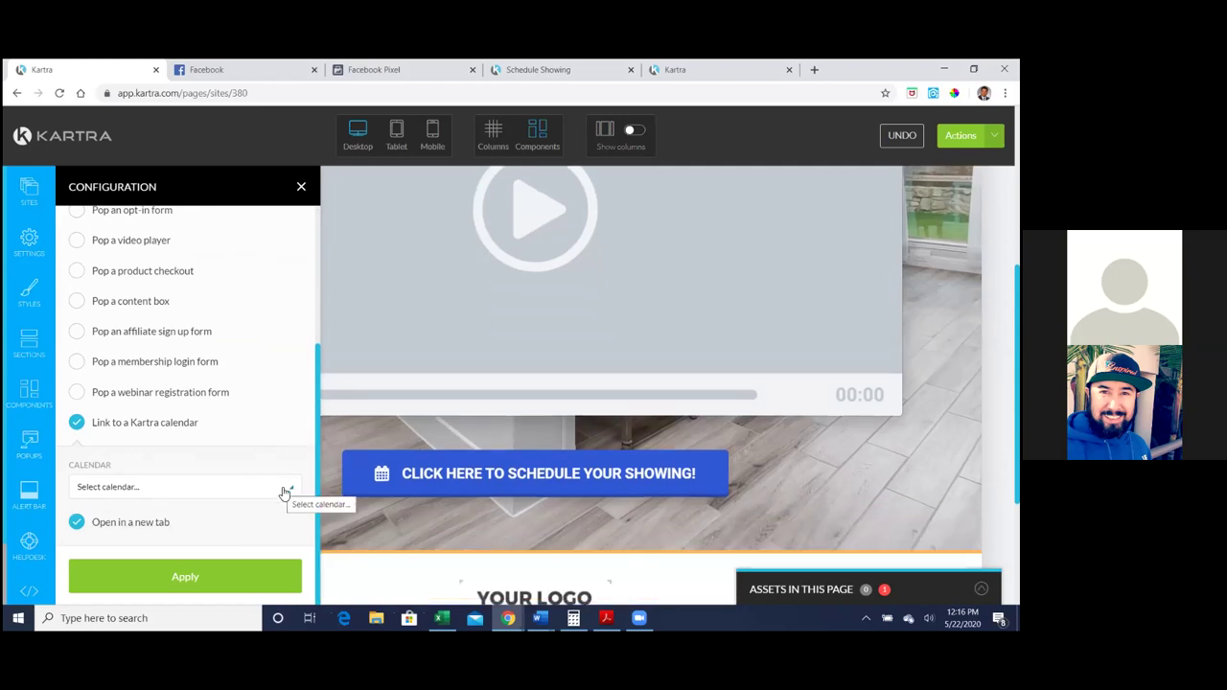
pyautogui.click(232, 578)
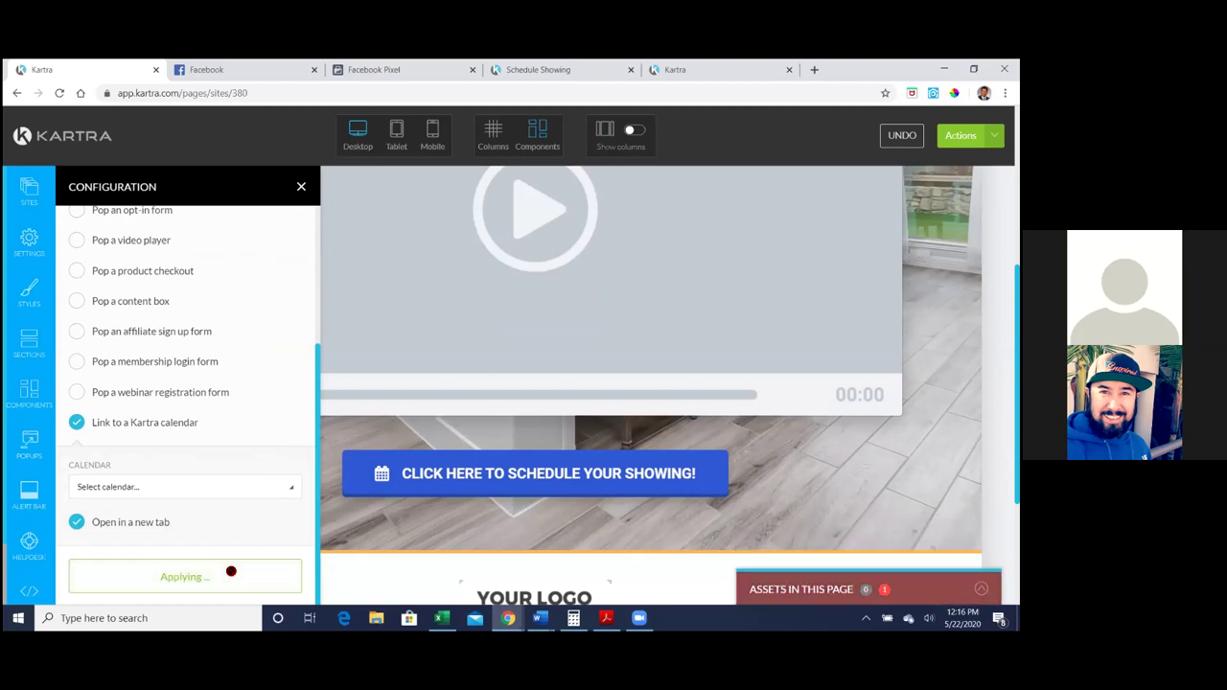
pyautogui.click(302, 188)
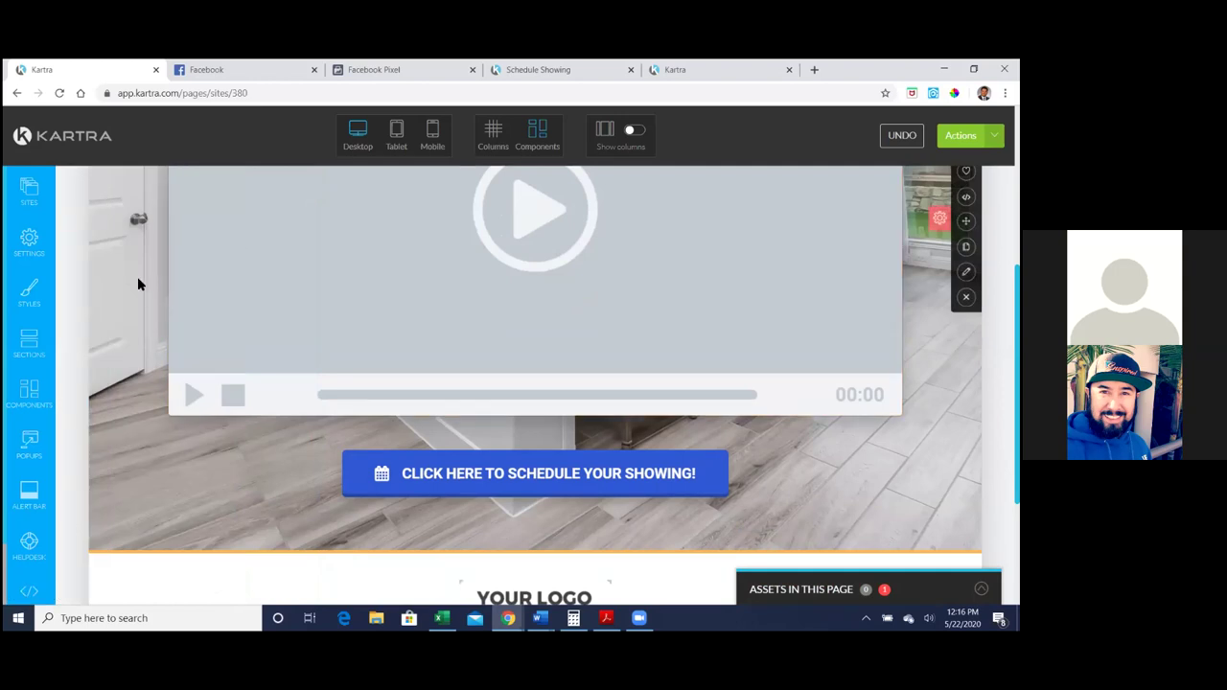
pyautogui.scroll(-3, 137, 283)
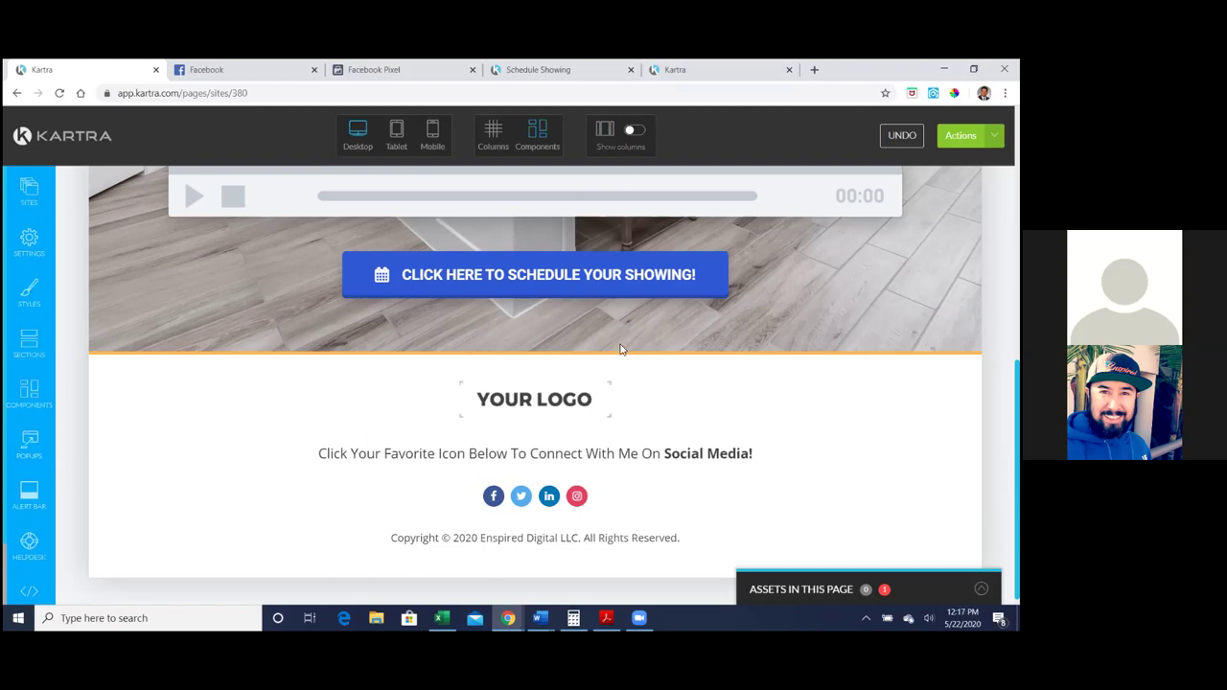
pyautogui.moveTo(523, 539)
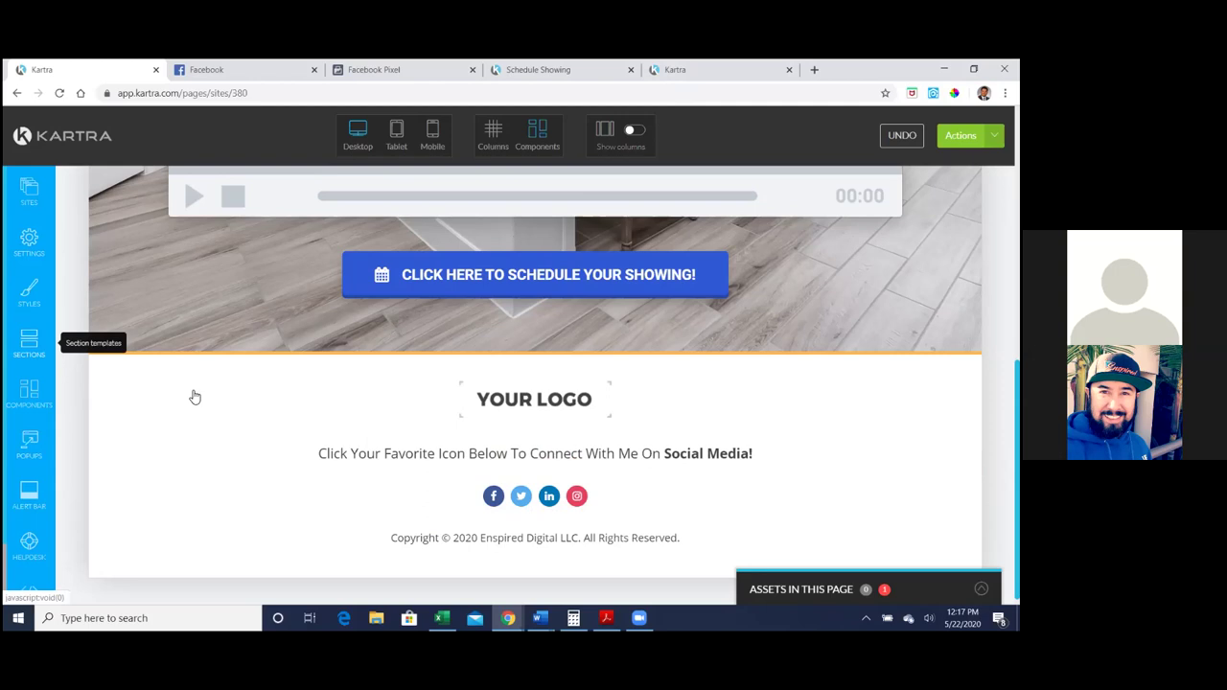
# Step: Browse the Block Templates library to the footer section templates
pyautogui.click(29, 342)
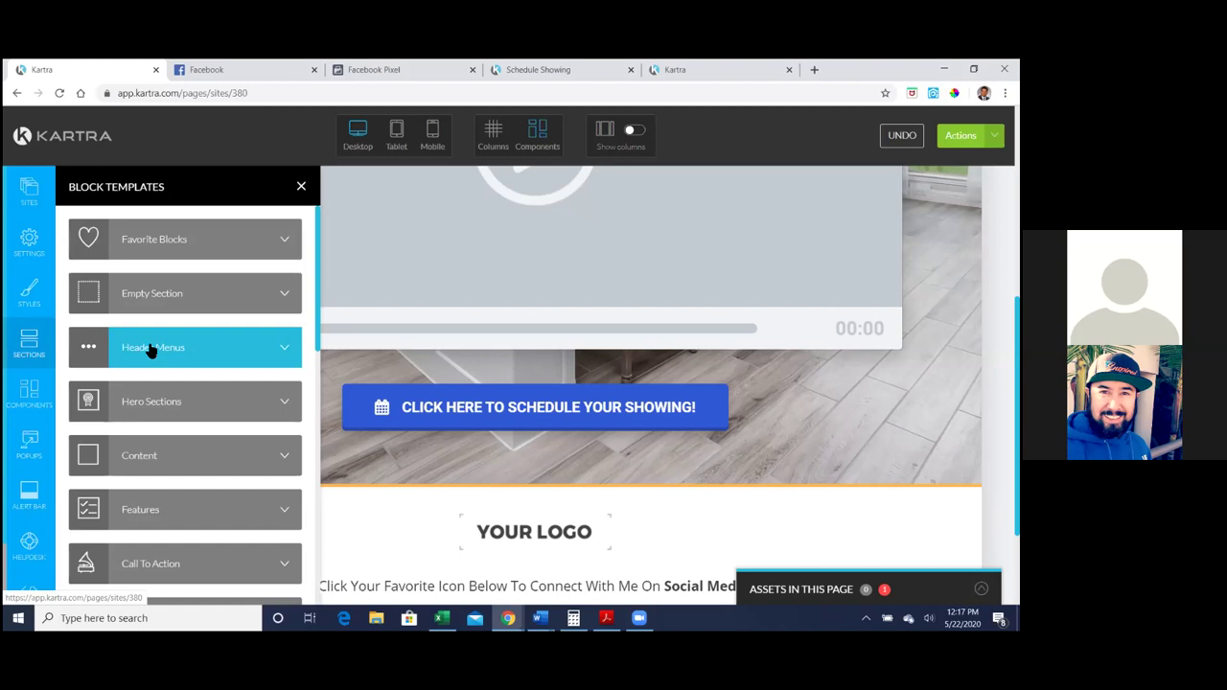
pyautogui.scroll(-4, 150, 351)
pyautogui.scroll(-6, 149, 351)
pyautogui.scroll(-3, 150, 351)
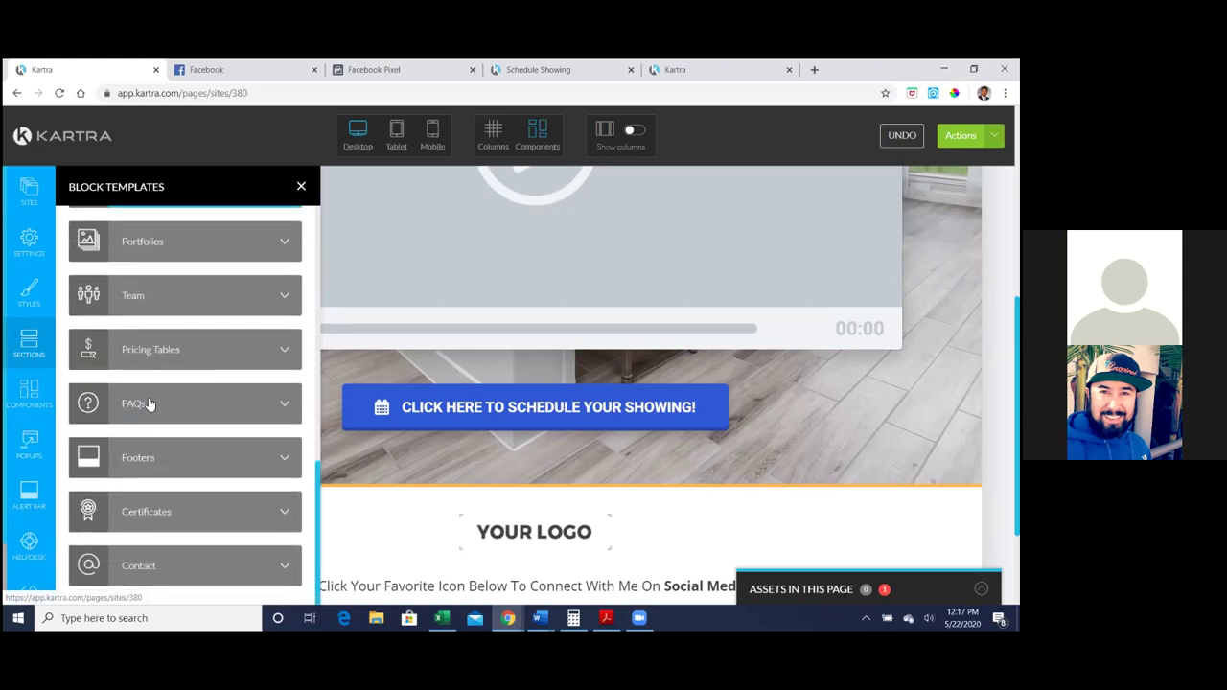
pyautogui.click(150, 458)
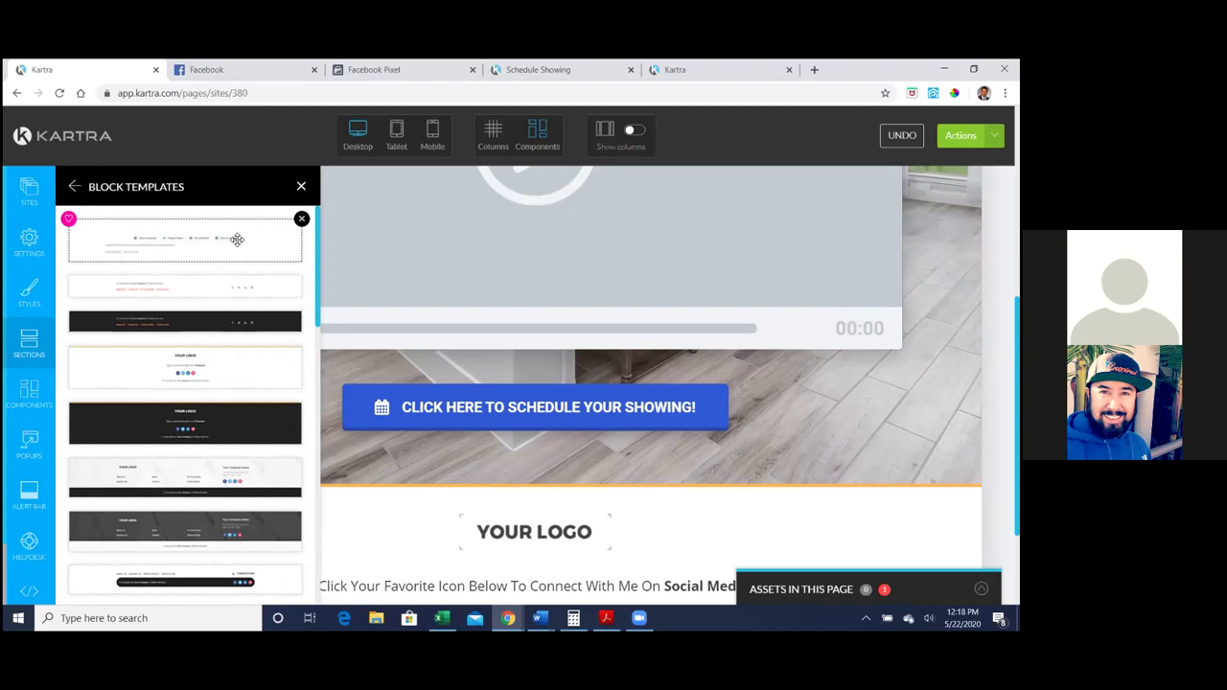
pyautogui.scroll(-3, 237, 239)
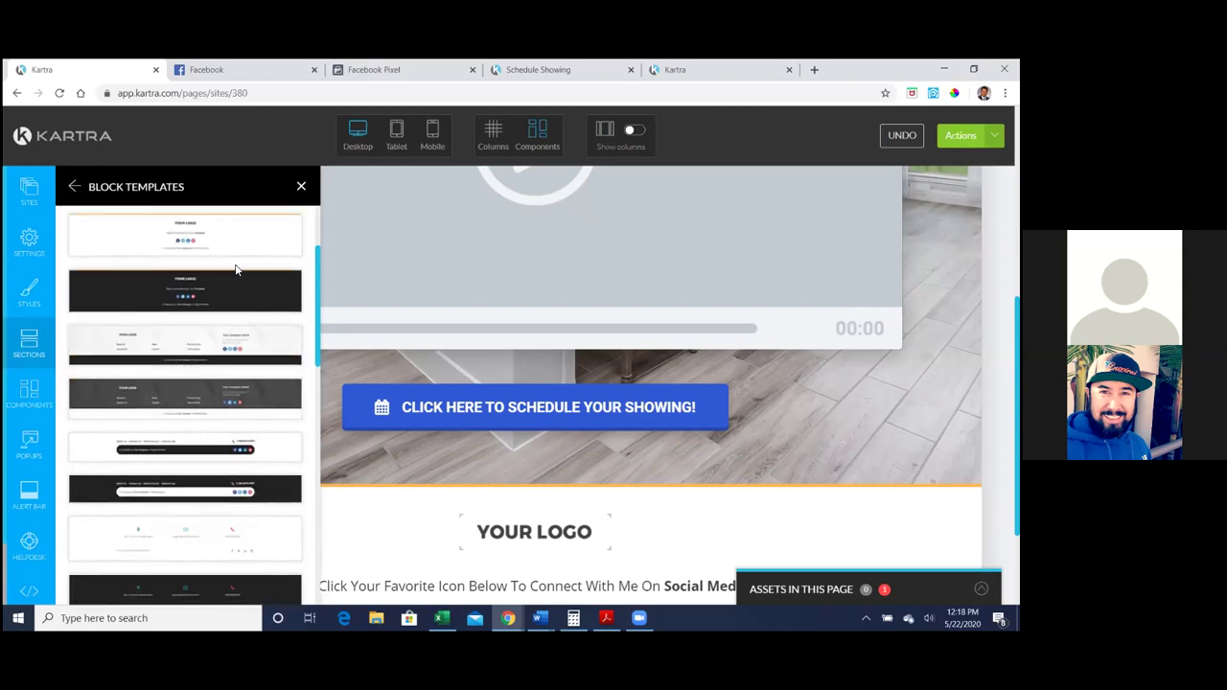
pyautogui.scroll(-3, 235, 265)
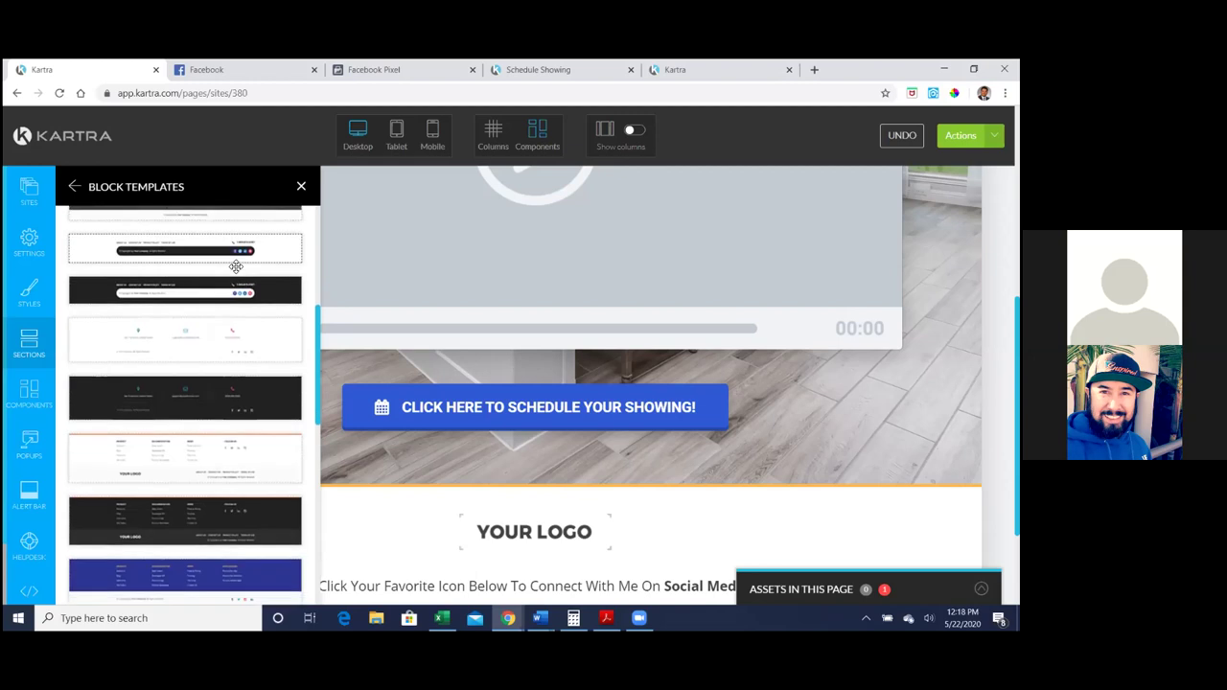
pyautogui.scroll(-1, 236, 266)
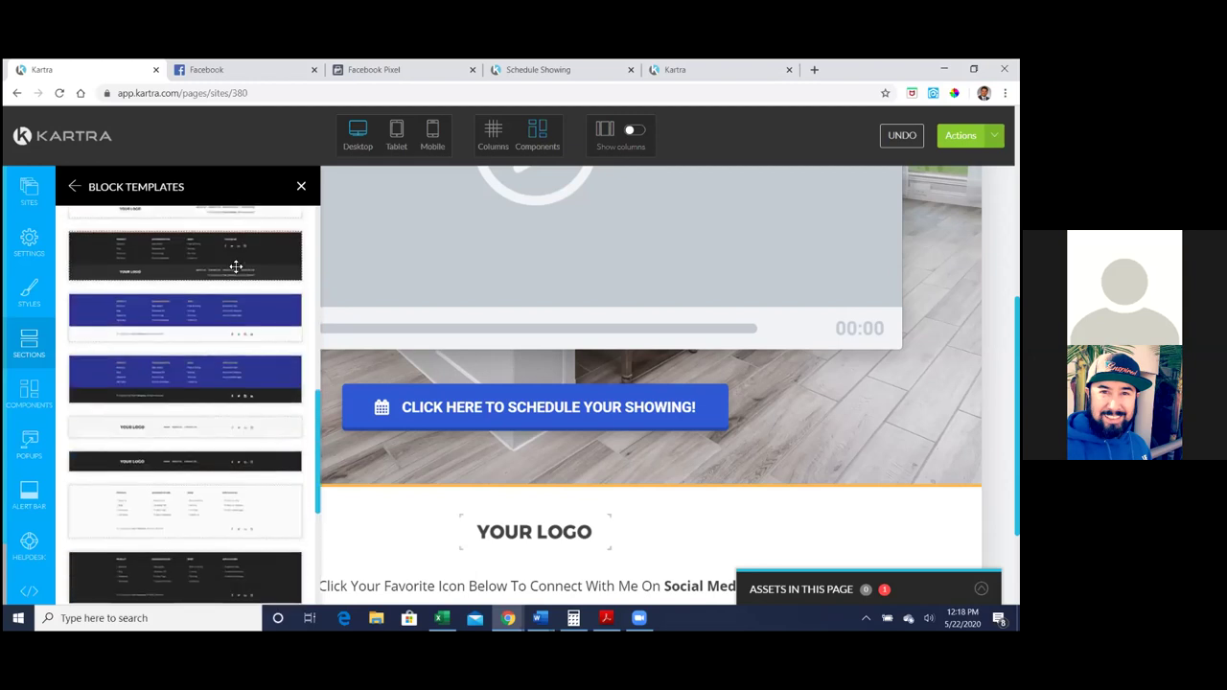
pyautogui.scroll(-2, 236, 265)
pyautogui.scroll(-1, 236, 266)
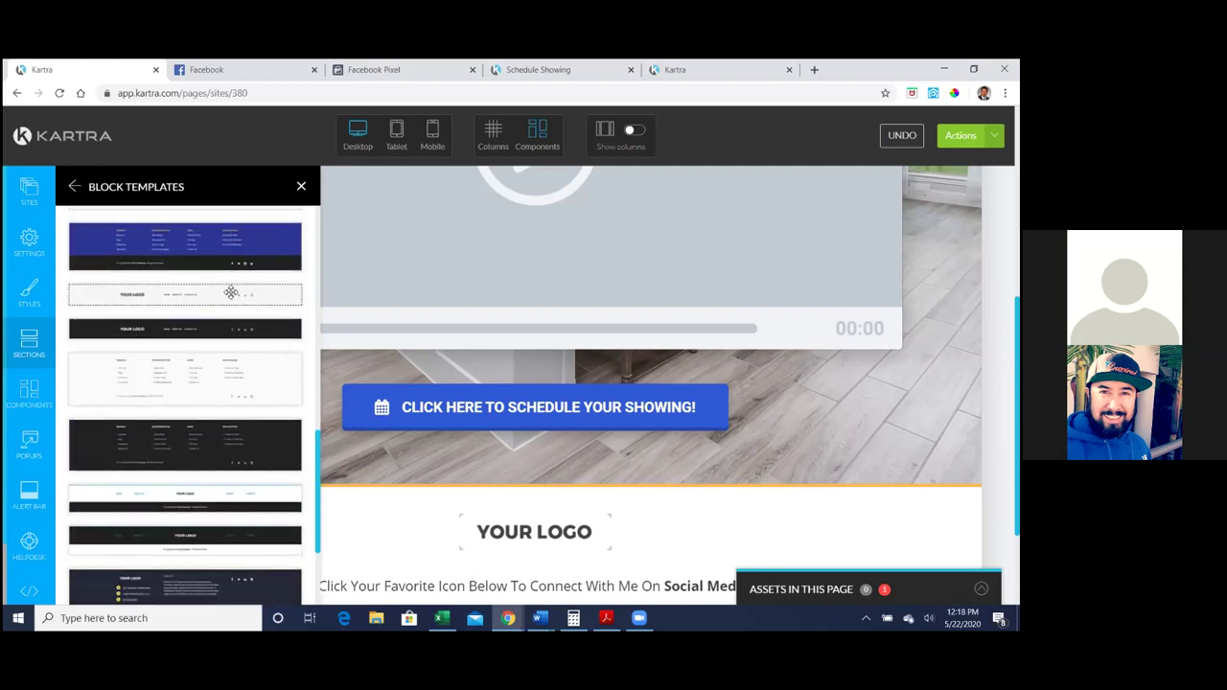
pyautogui.scroll(-1, 231, 291)
pyautogui.scroll(-1, 231, 291)
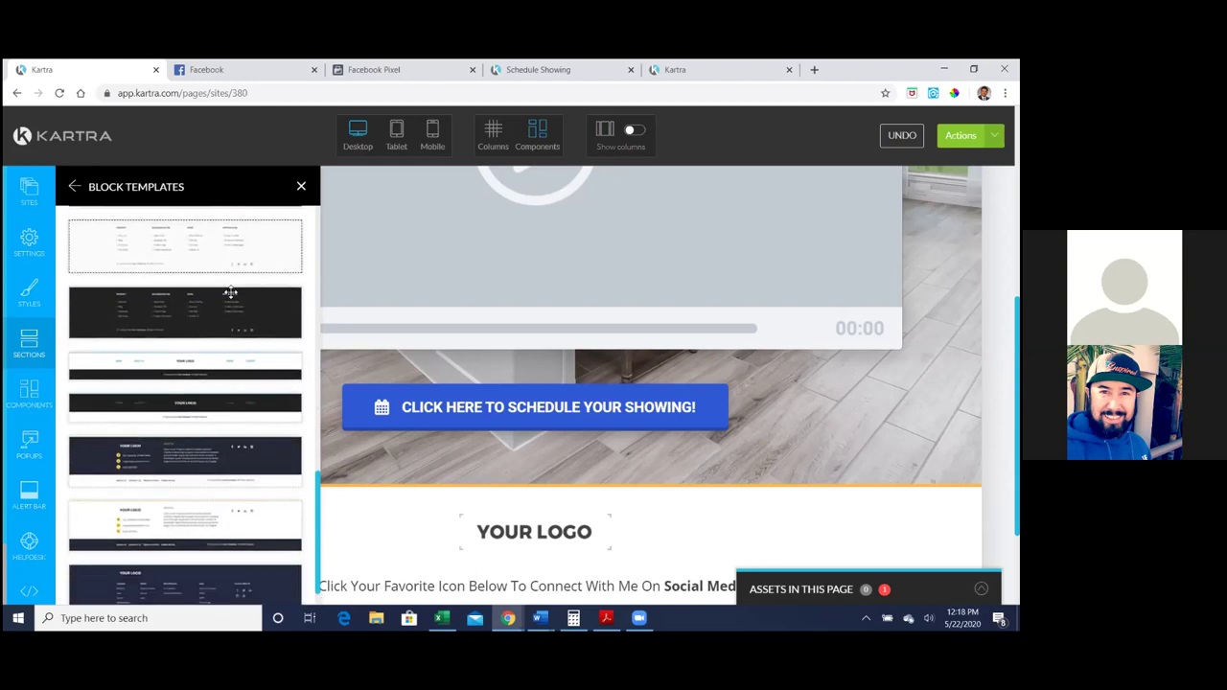
pyautogui.scroll(-1, 231, 292)
pyautogui.scroll(-1, 231, 292)
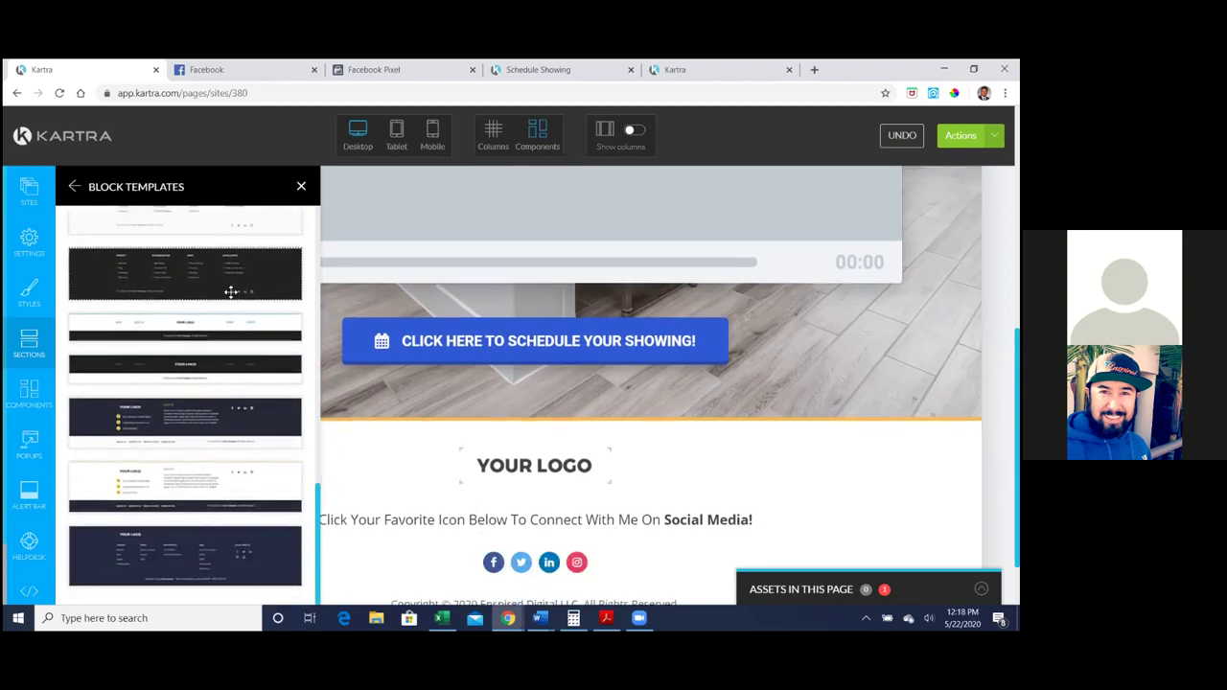
pyautogui.scroll(3, 231, 291)
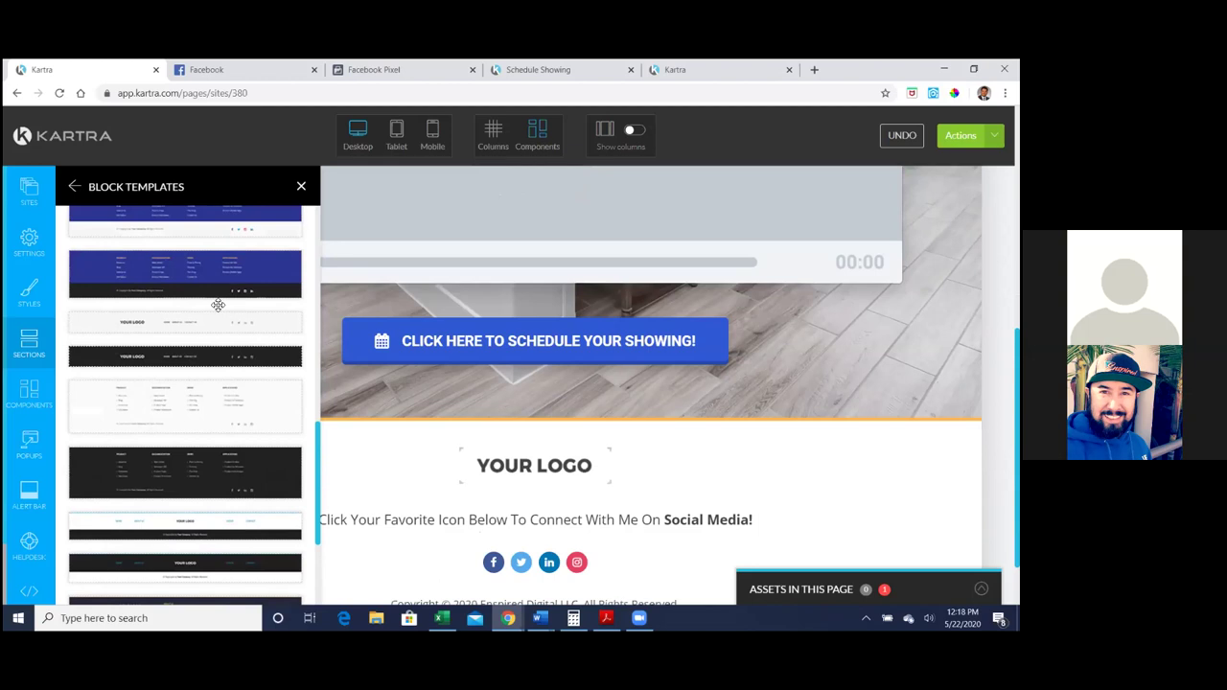
# Step: Drag the white YOUR LOGO footer template below the video section and close the templates
pyautogui.moveTo(159, 317); pyautogui.dragTo(534, 481)
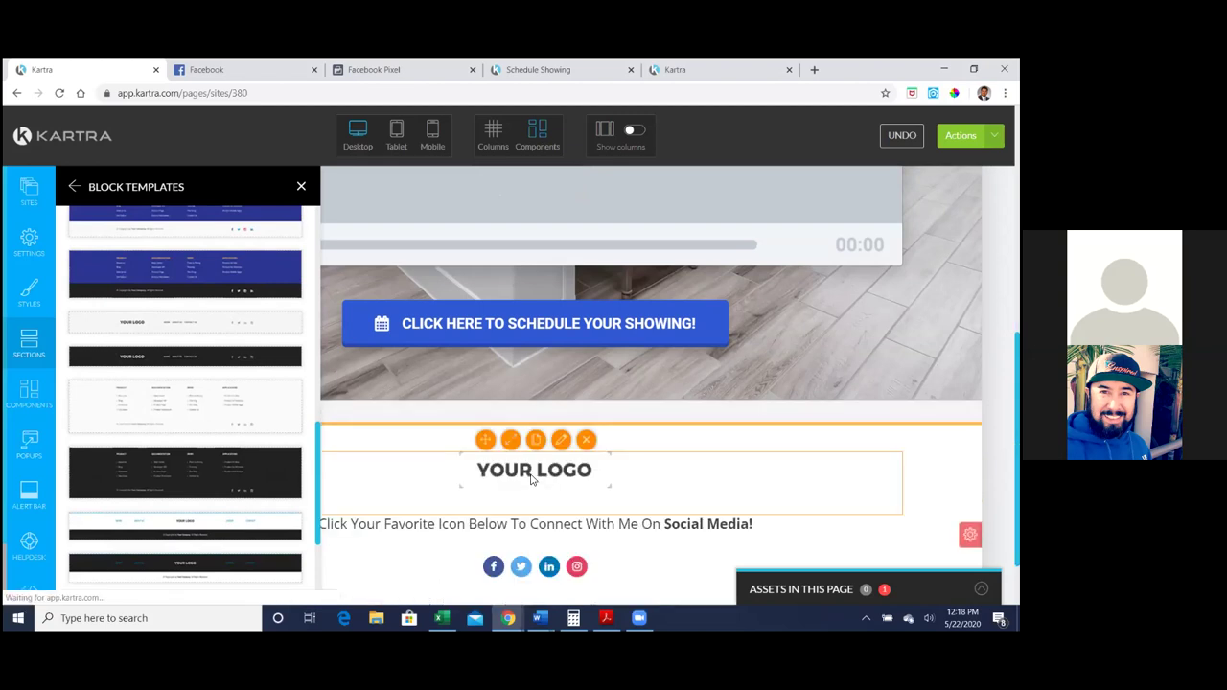
pyautogui.click(301, 186)
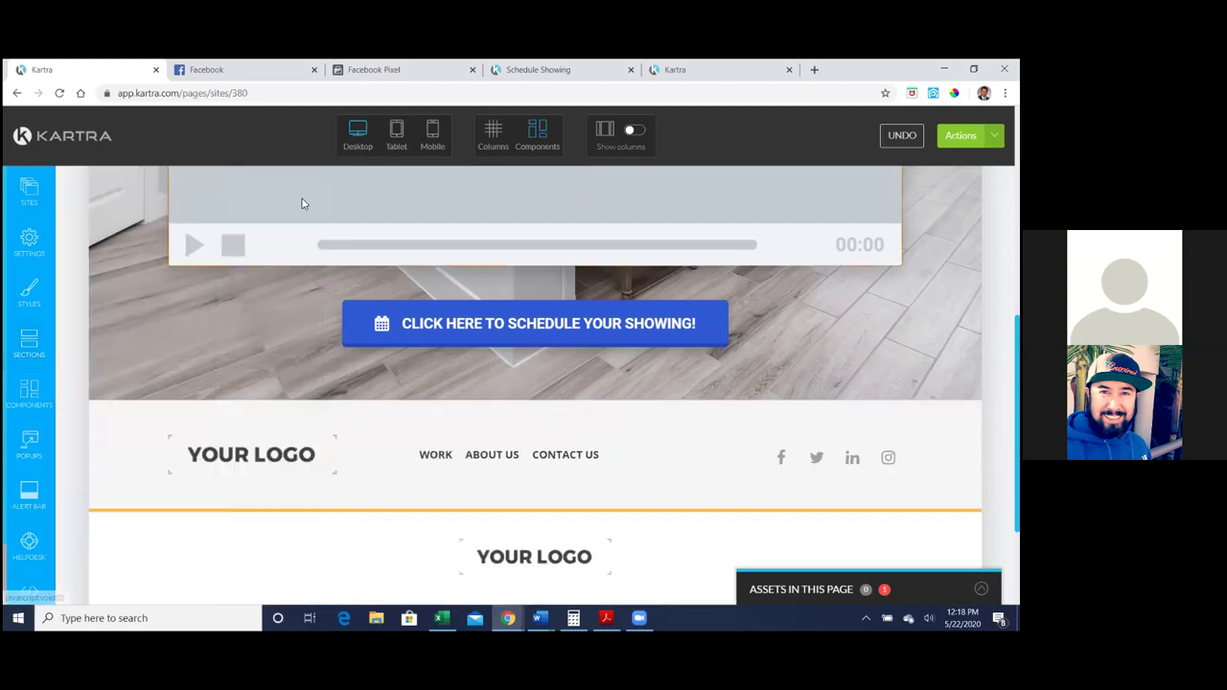
pyautogui.scroll(-1, 418, 478)
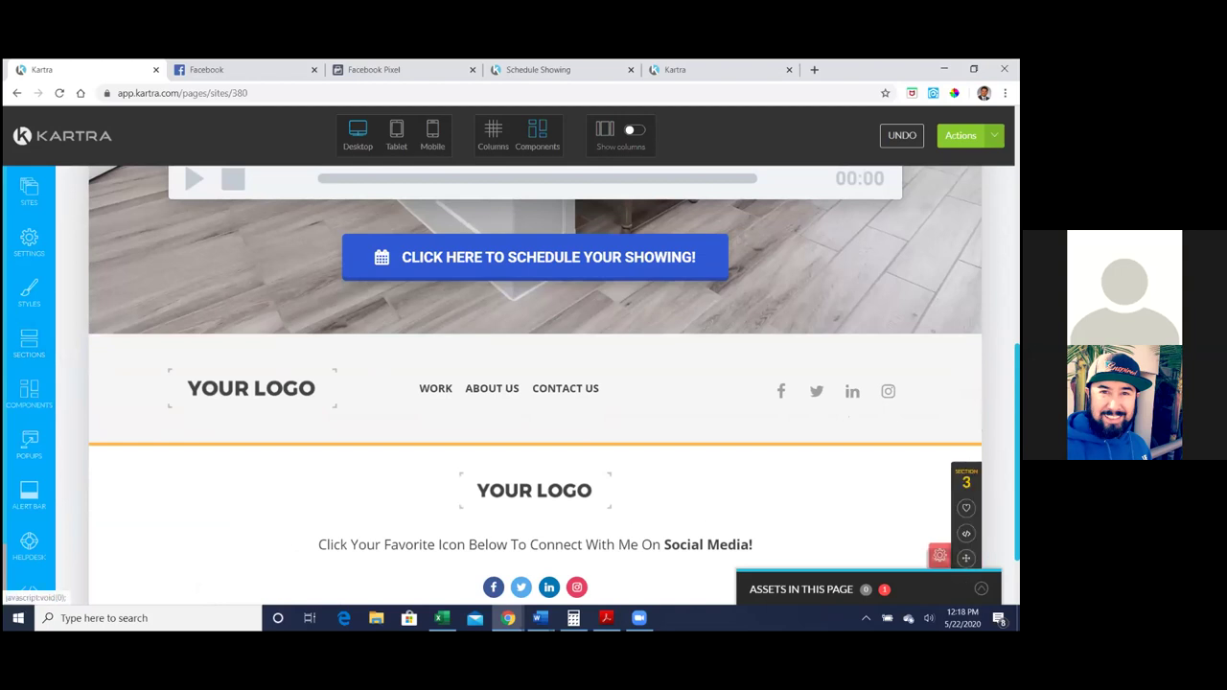
pyautogui.scroll(-2, 959, 527)
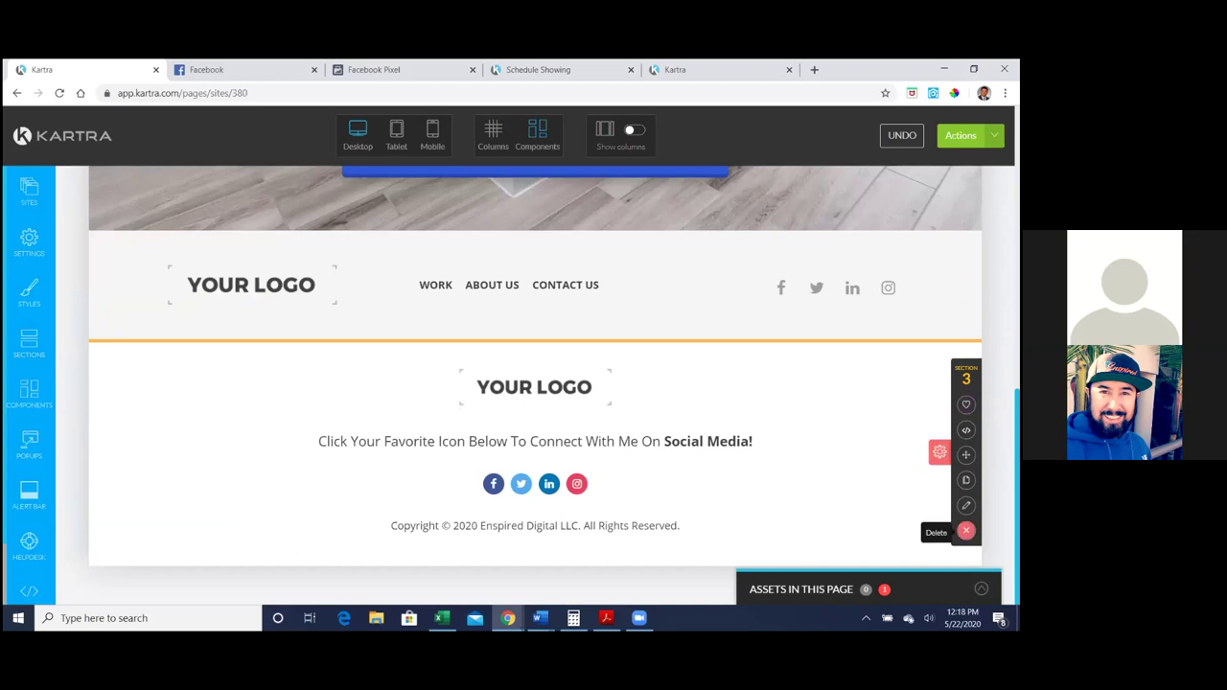
# Step: Delete the old social-media footer section and open the Components template library
pyautogui.click(965, 531)
pyautogui.click(619, 159)
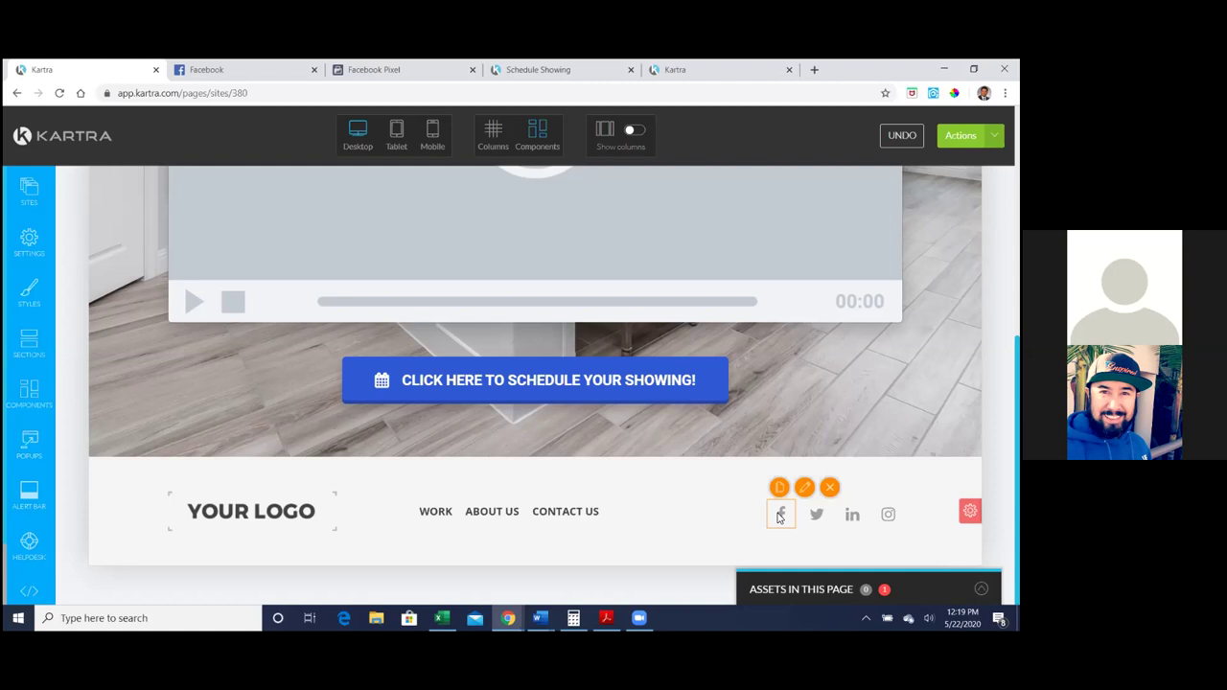
pyautogui.click(30, 395)
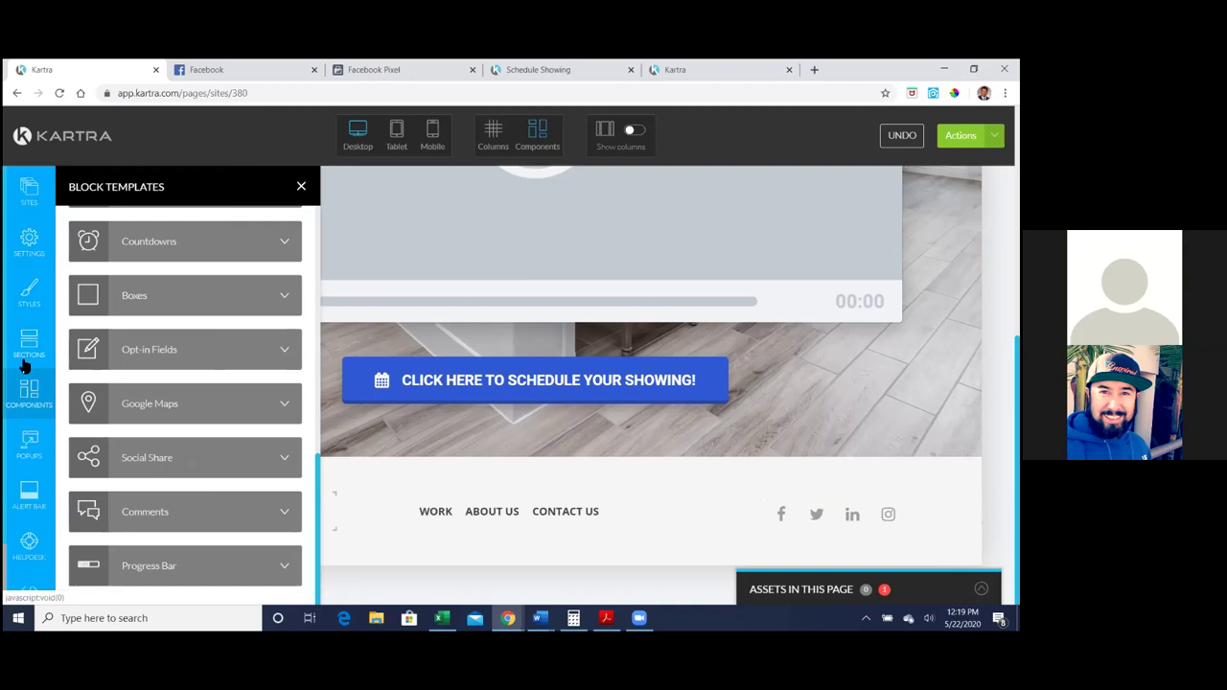
# Step: Browse the Countdowns and Boxes templates and drop an empty box above the schedule button
pyautogui.click(159, 247)
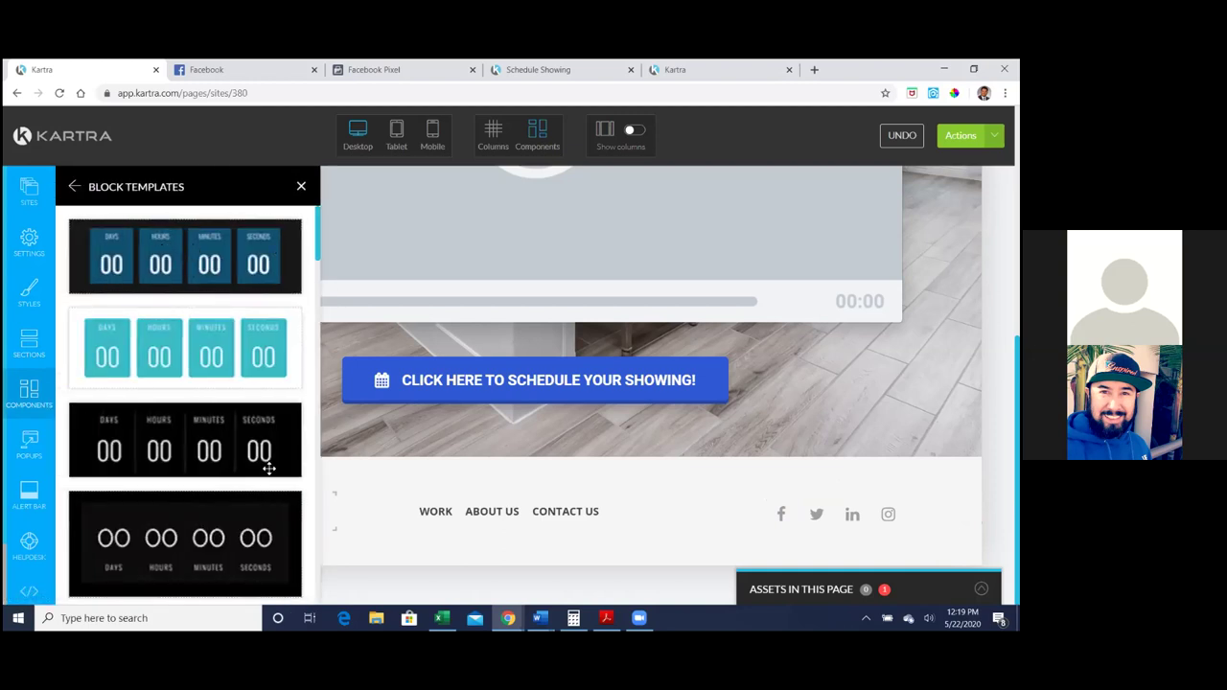
pyautogui.scroll(-5, 270, 441)
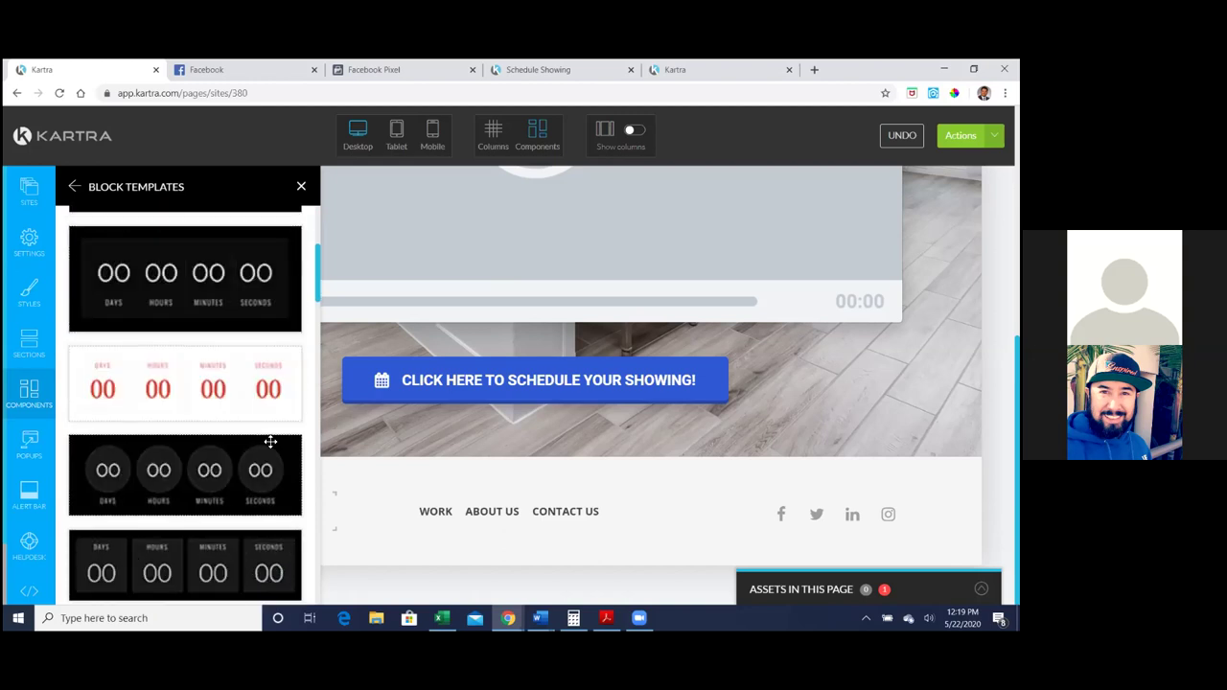
pyautogui.scroll(3, 113, 269)
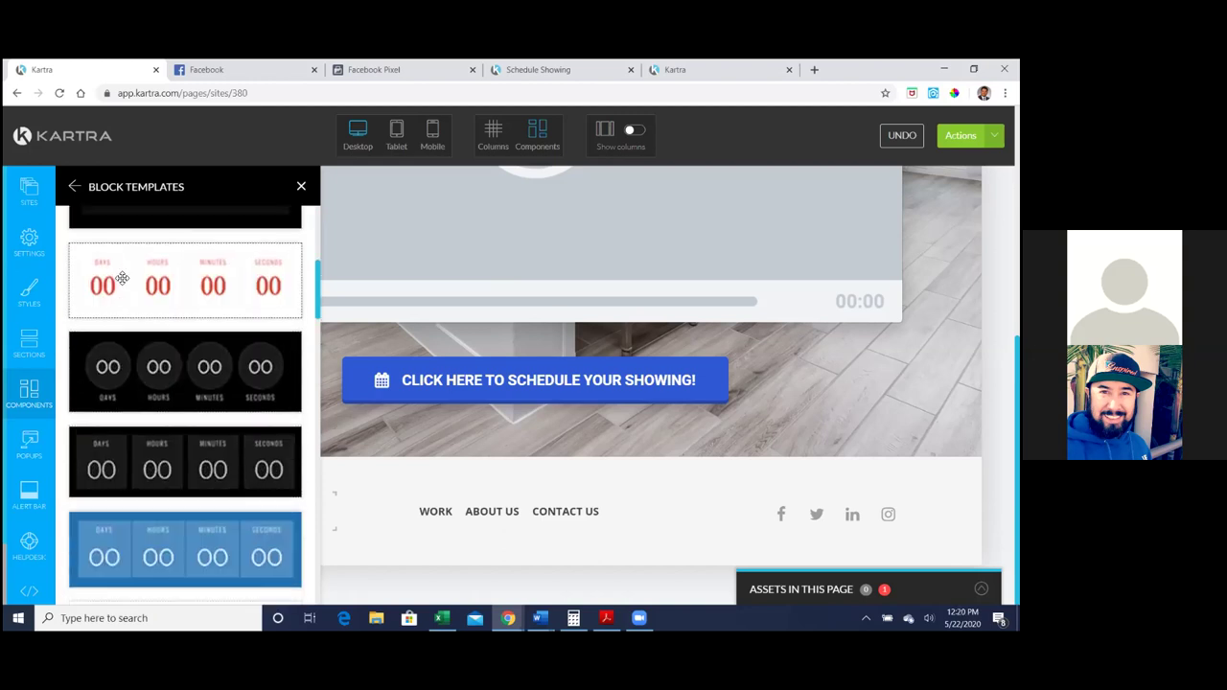
pyautogui.scroll(2, 122, 278)
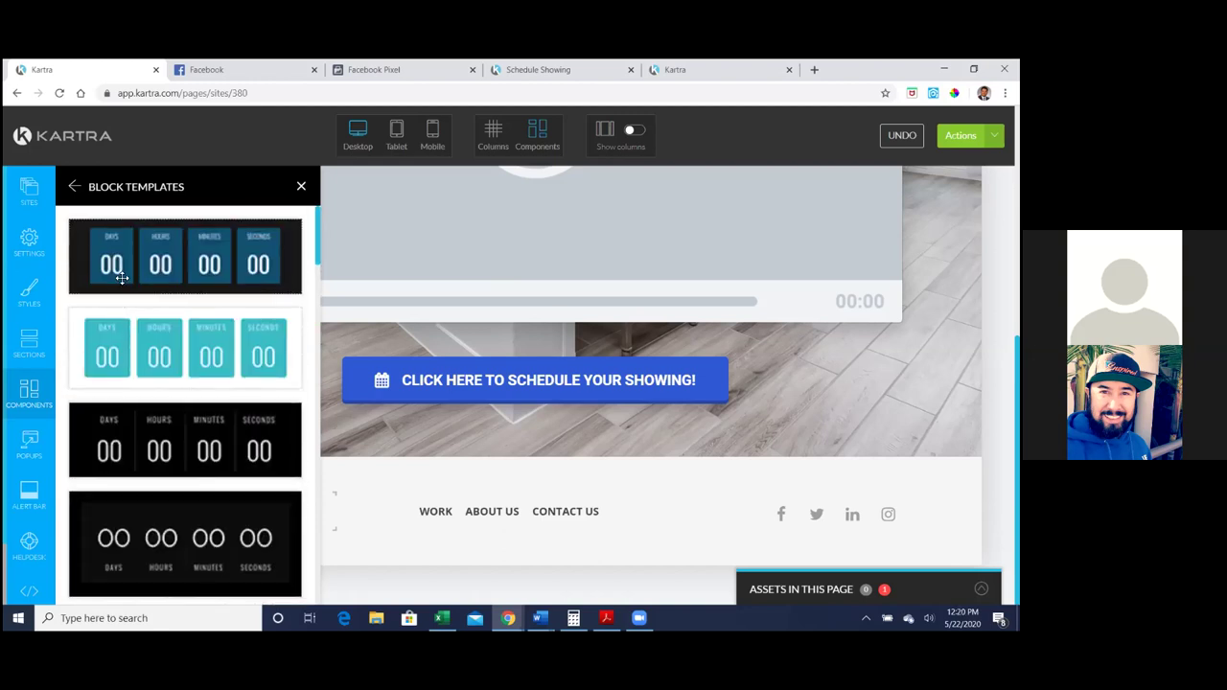
pyautogui.click(75, 186)
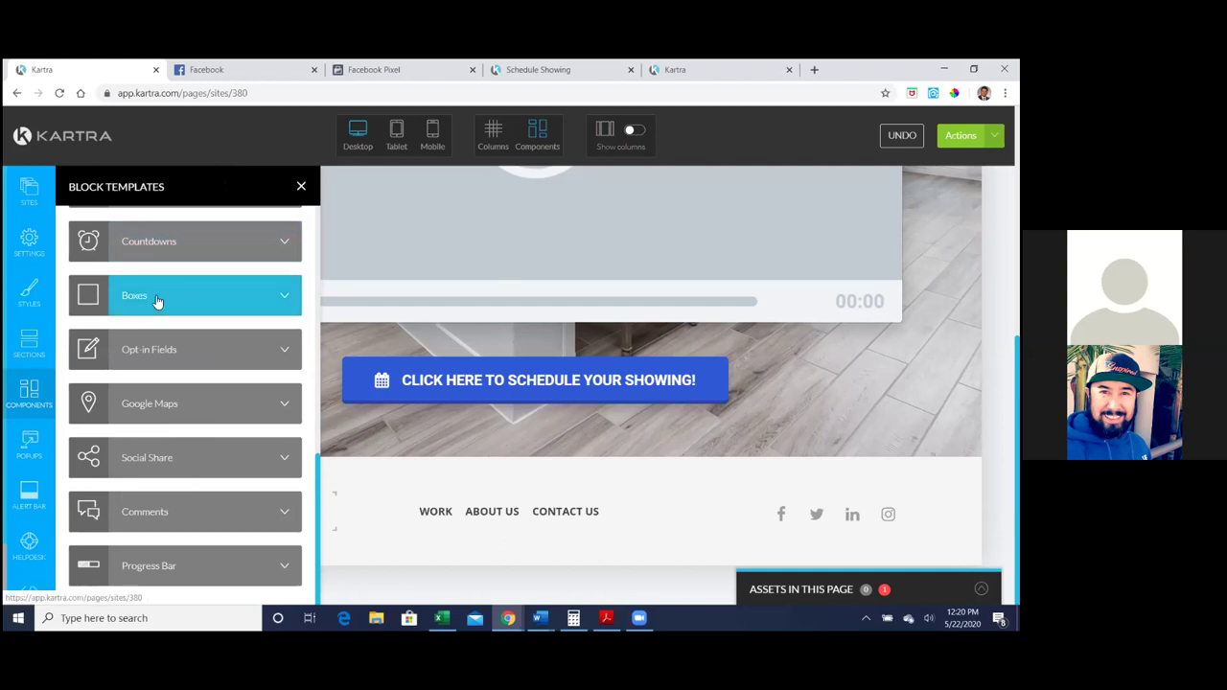
pyautogui.click(157, 297)
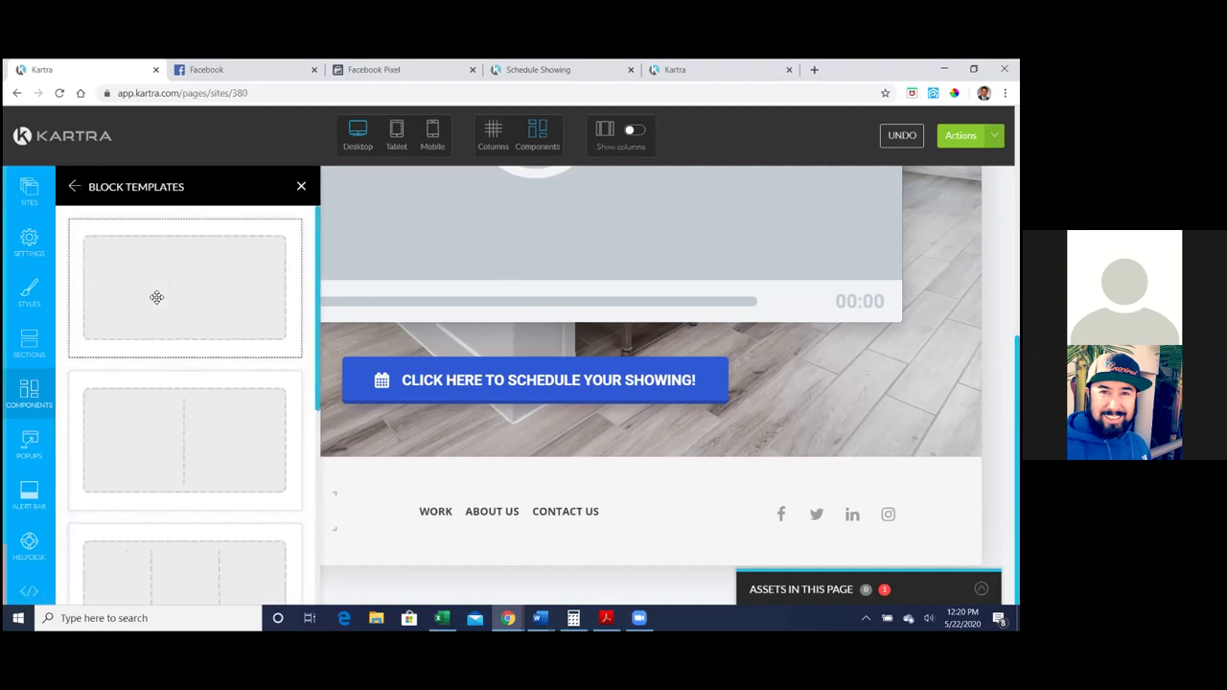
pyautogui.moveTo(156, 296); pyautogui.dragTo(389, 368)
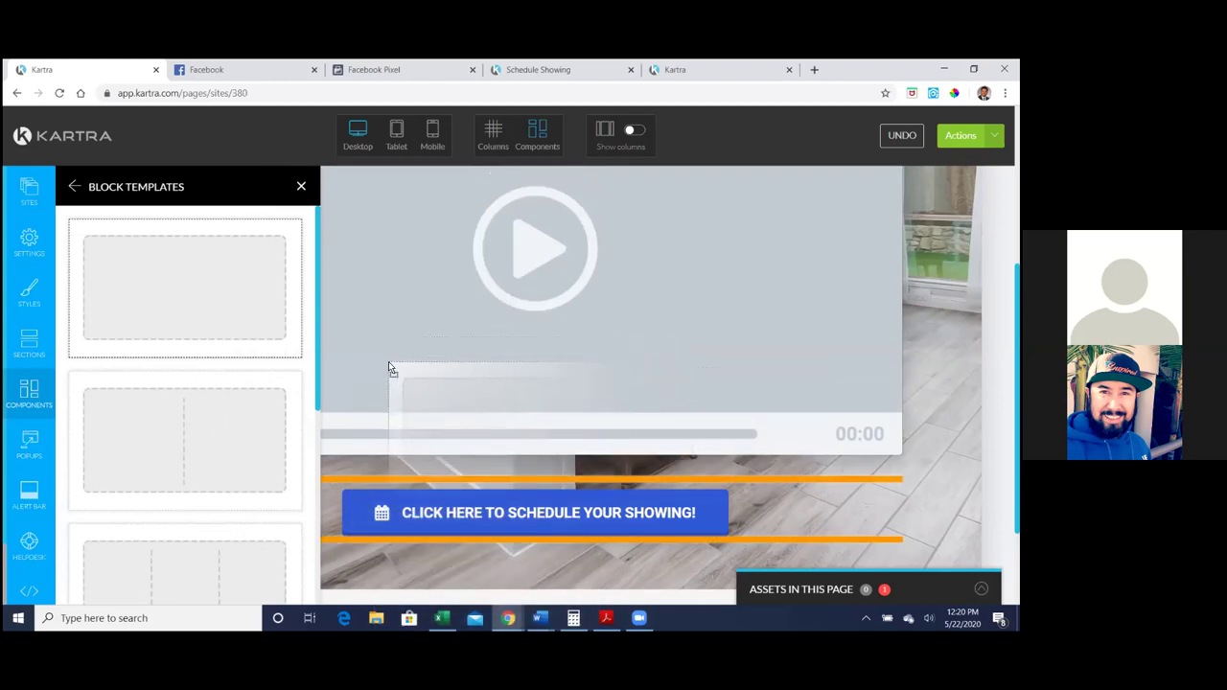
pyautogui.moveTo(390, 368); pyautogui.dragTo(401, 484)
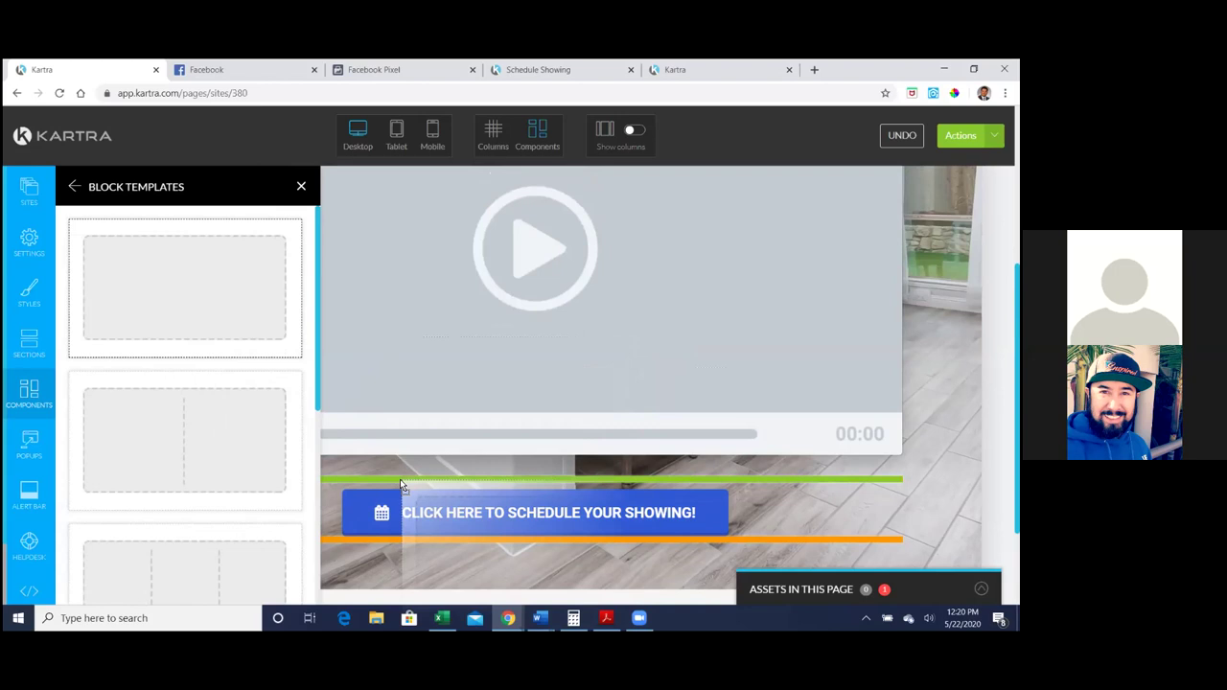
pyautogui.moveTo(401, 484); pyautogui.dragTo(401, 484)
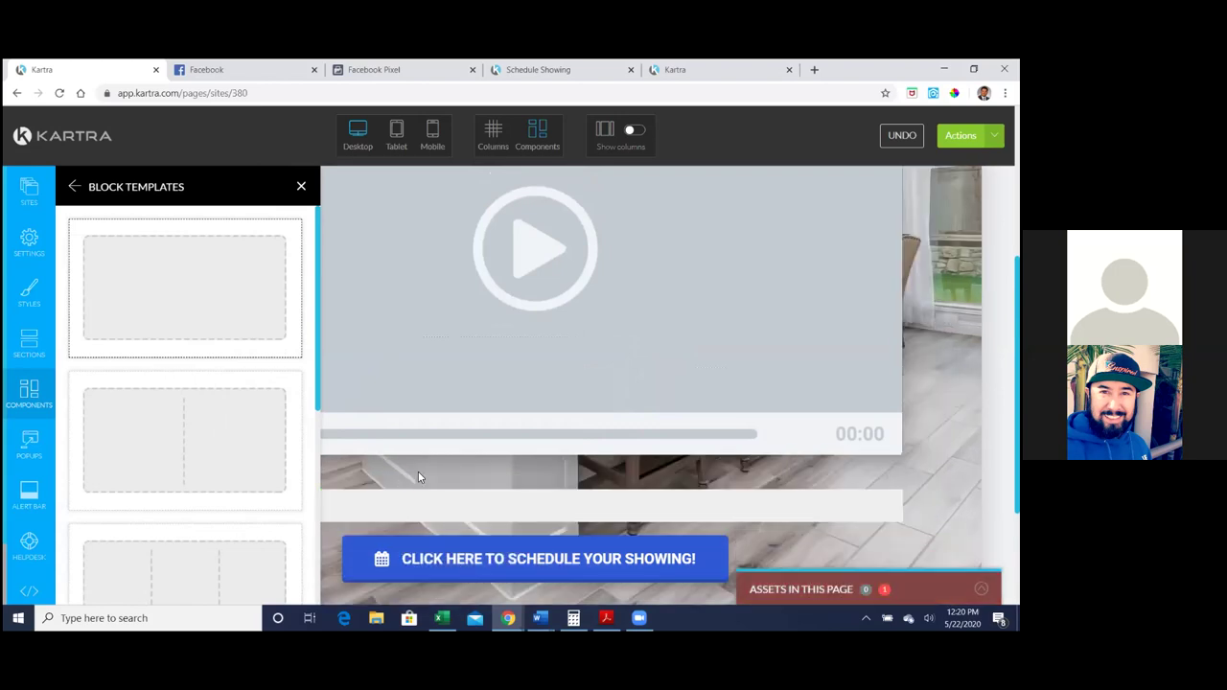
pyautogui.scroll(-1, 662, 373)
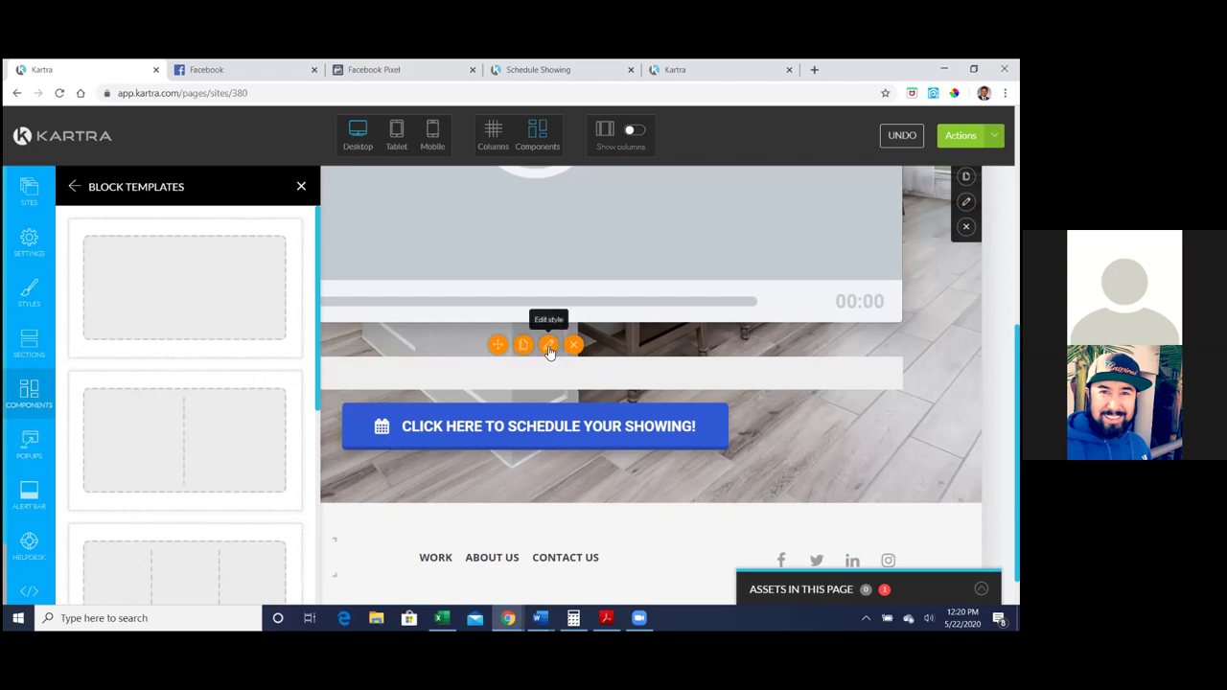
# Step: Close the templates panel and delete the trial empty box
pyautogui.click(301, 188)
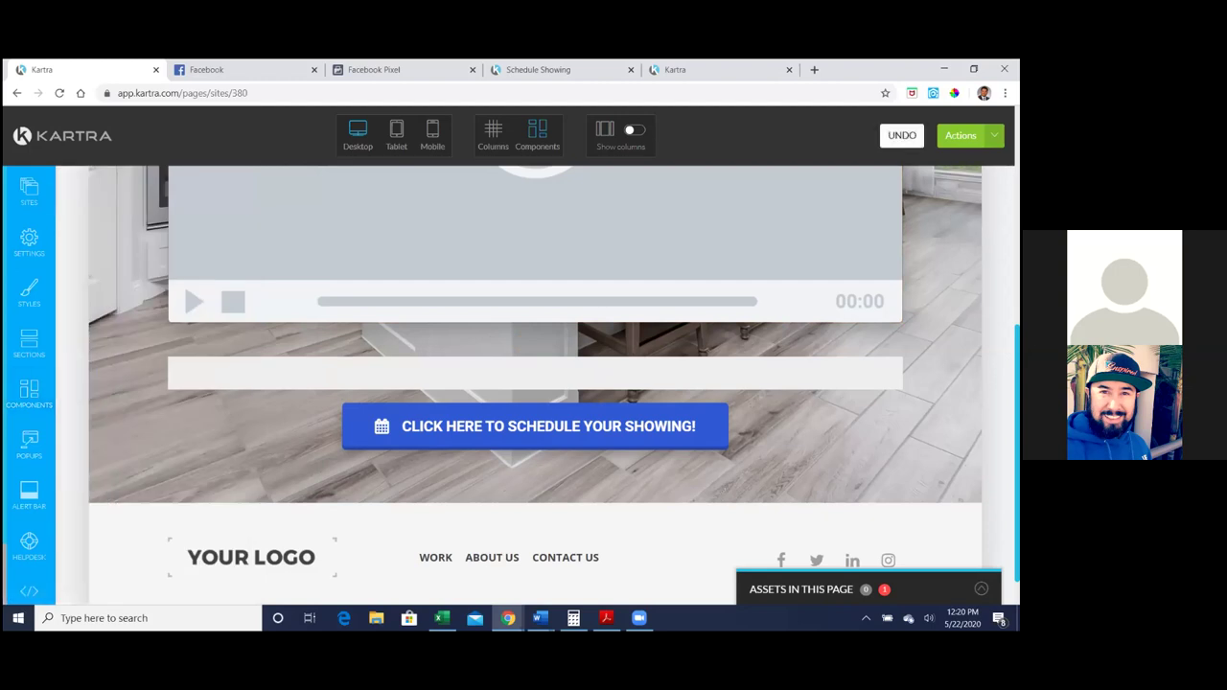
pyautogui.moveTo(573, 351)
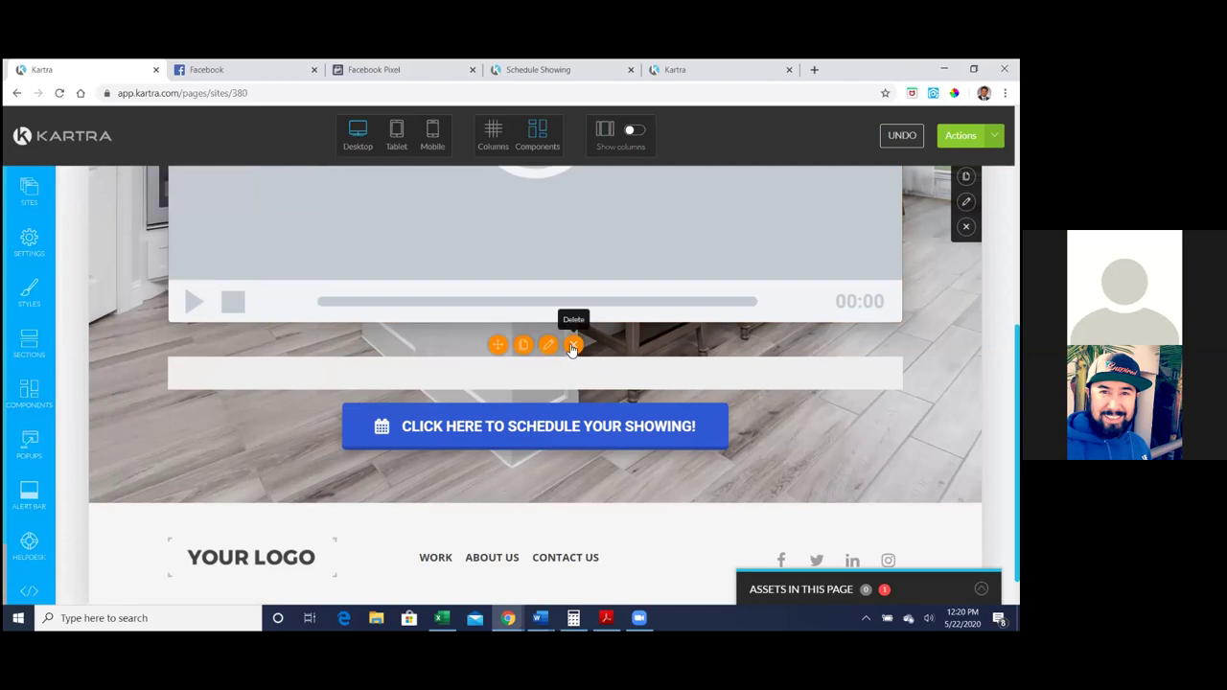
pyautogui.click(572, 347)
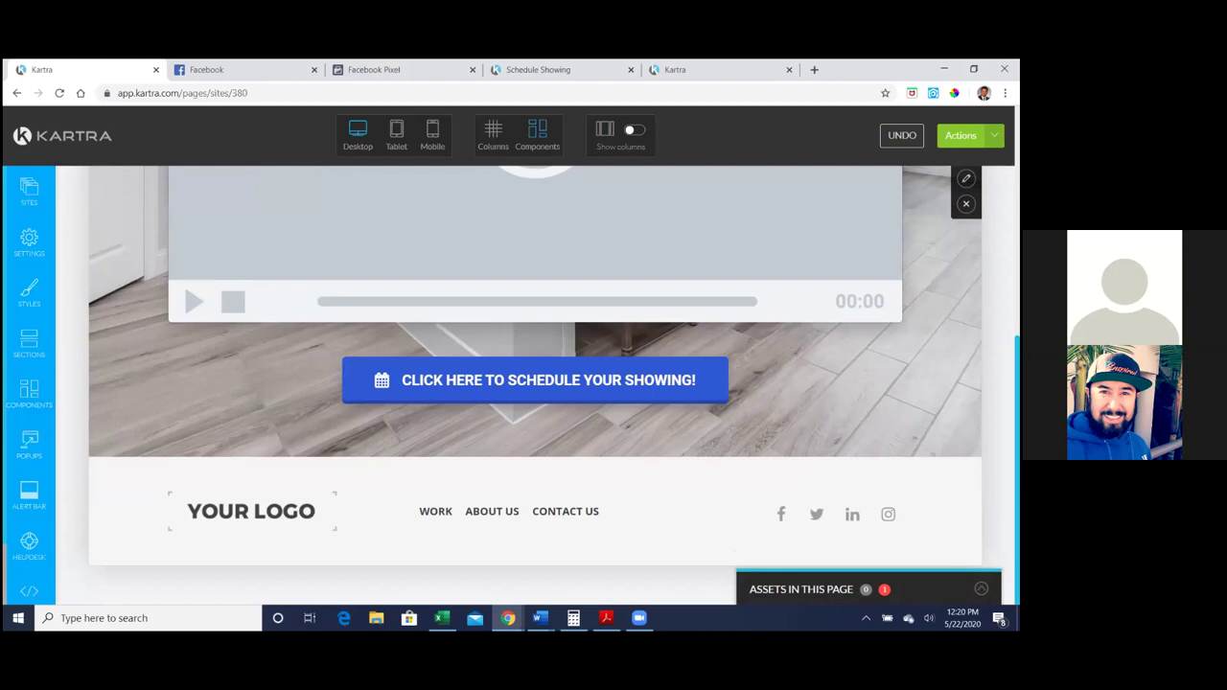
pyautogui.scroll(15, 572, 347)
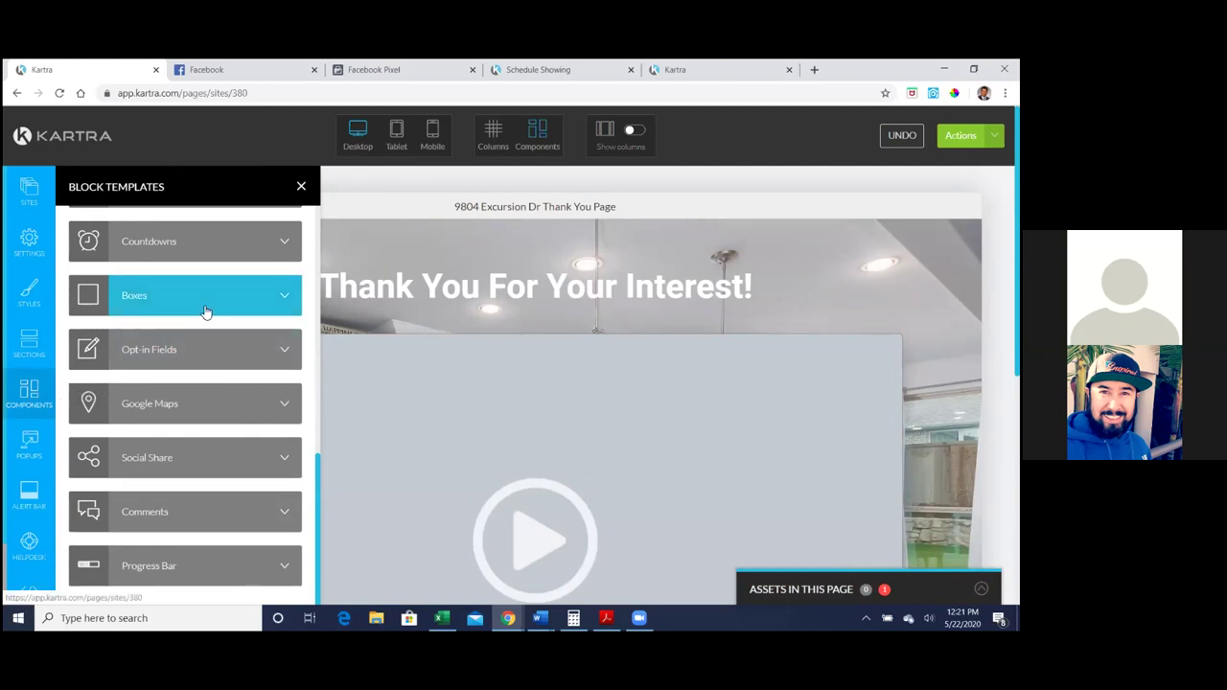
# Step: Add the 'Lorem Ipsum, Dolor Sit Amet' headline template to the top of the page
pyautogui.scroll(5, 204, 312)
pyautogui.scroll(2, 205, 312)
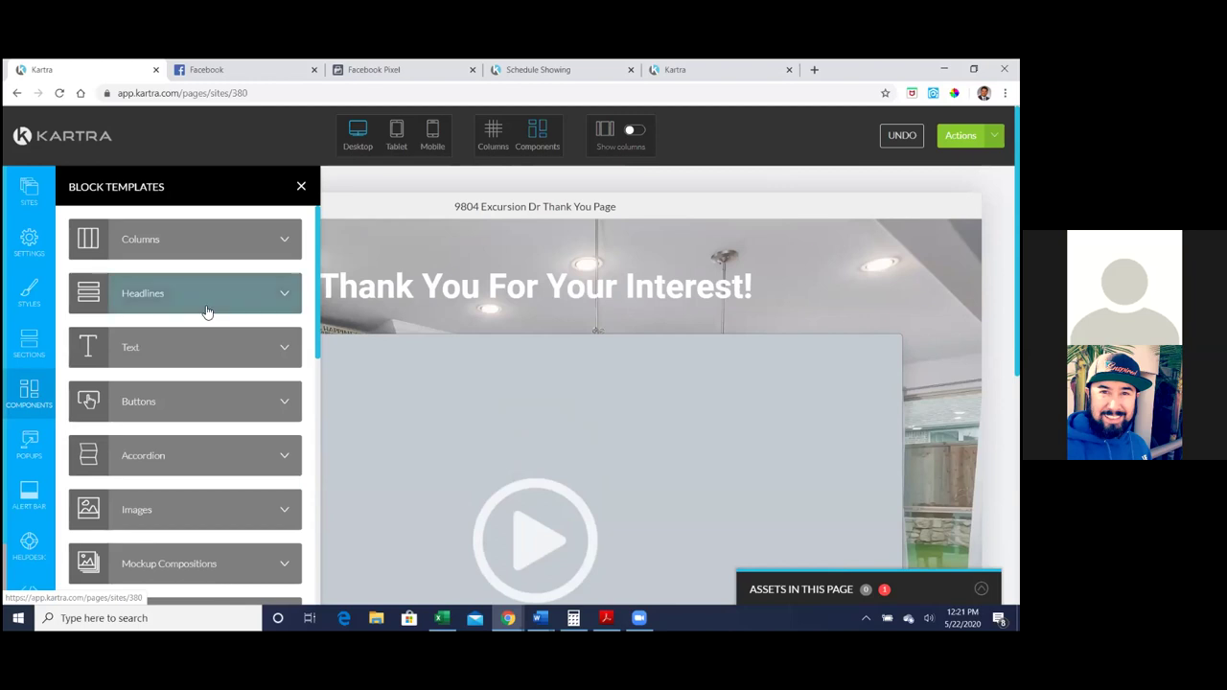
pyautogui.click(161, 295)
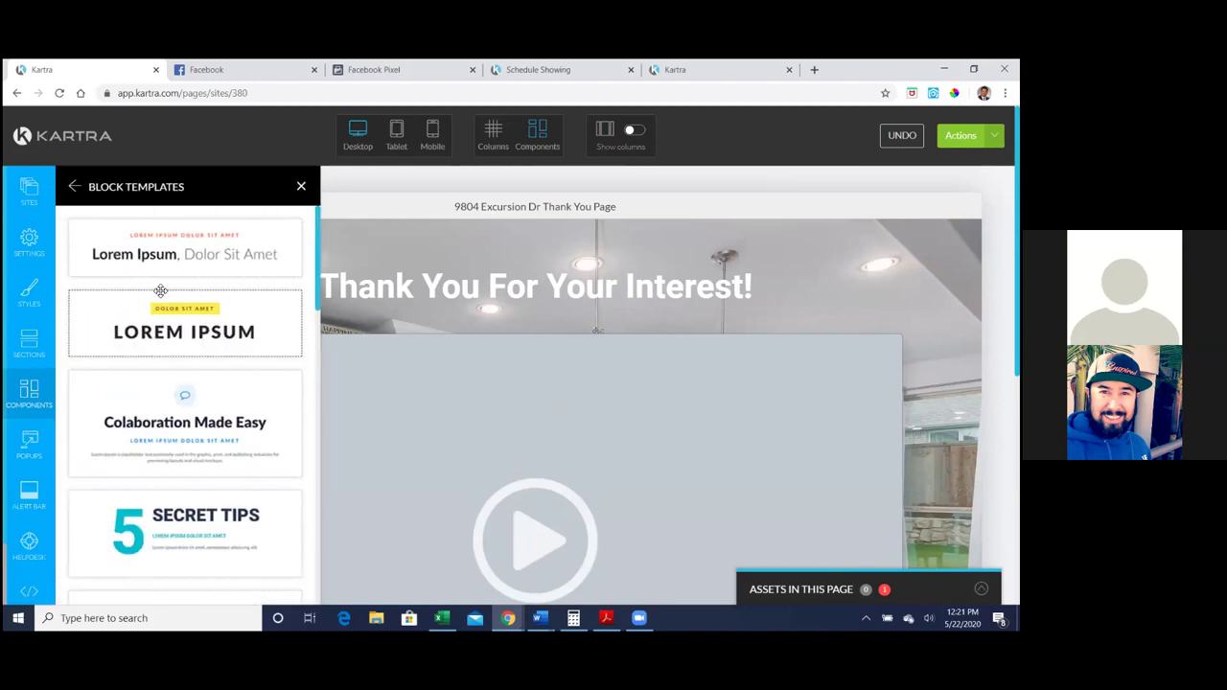
pyautogui.scroll(-5, 160, 293)
pyautogui.scroll(-4, 161, 295)
pyautogui.scroll(-4, 160, 292)
pyautogui.scroll(-5, 160, 290)
pyautogui.scroll(-3, 160, 291)
pyautogui.scroll(15, 160, 290)
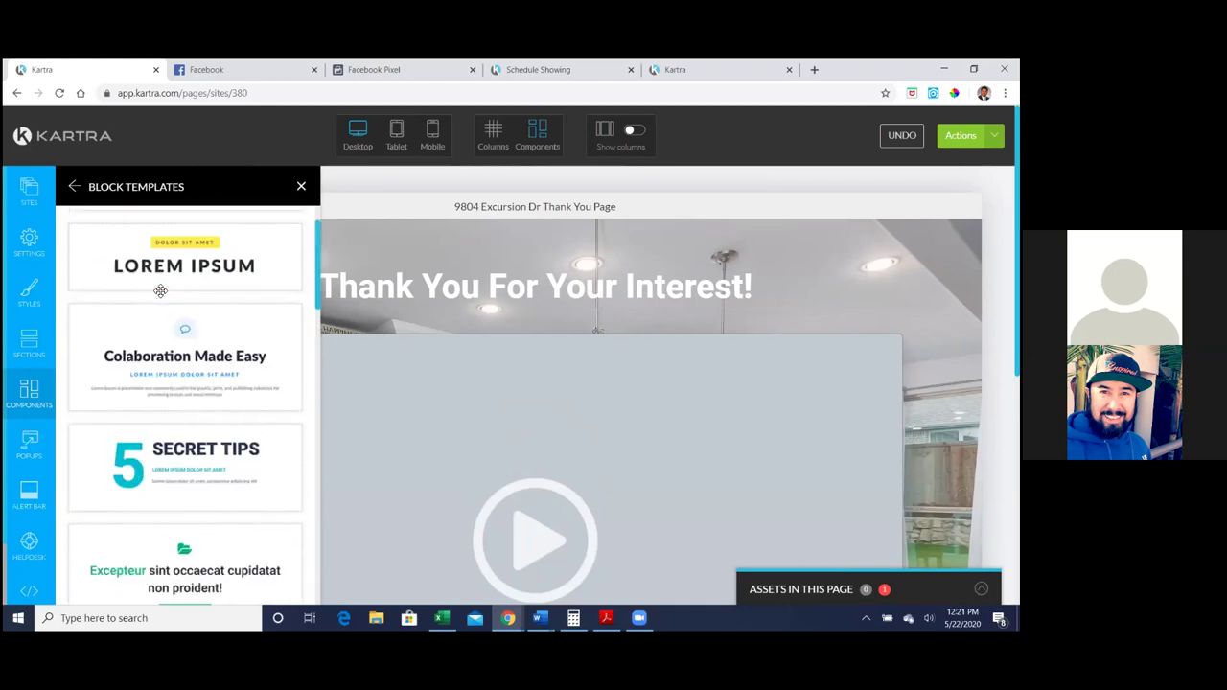
pyautogui.scroll(1, 160, 291)
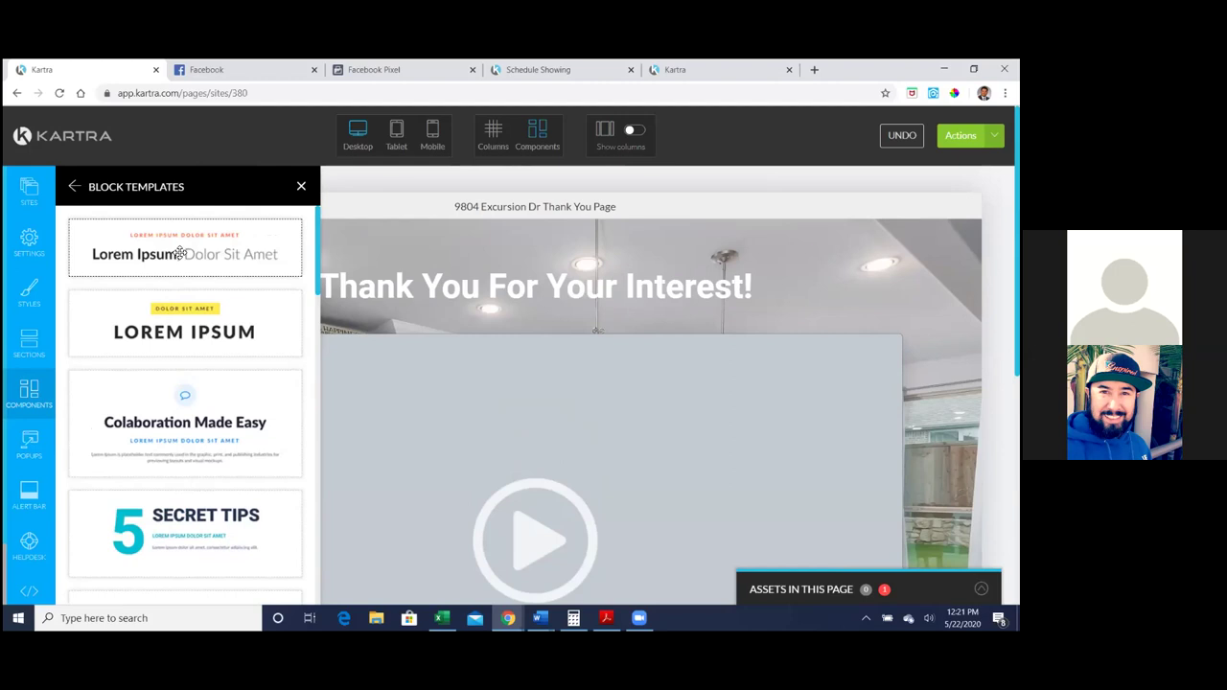
pyautogui.moveTo(179, 252); pyautogui.dragTo(420, 257)
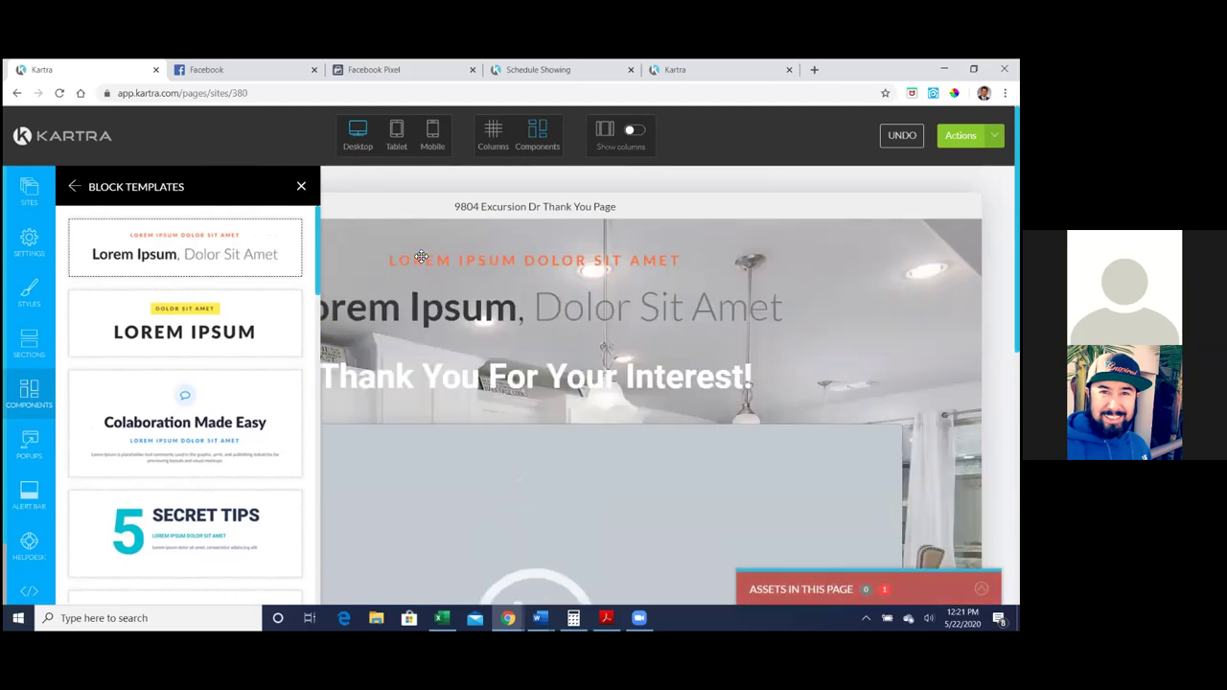
# Step: Close the templates panel and delete the 'Thank You For Your Interest!' heading
pyautogui.click(301, 186)
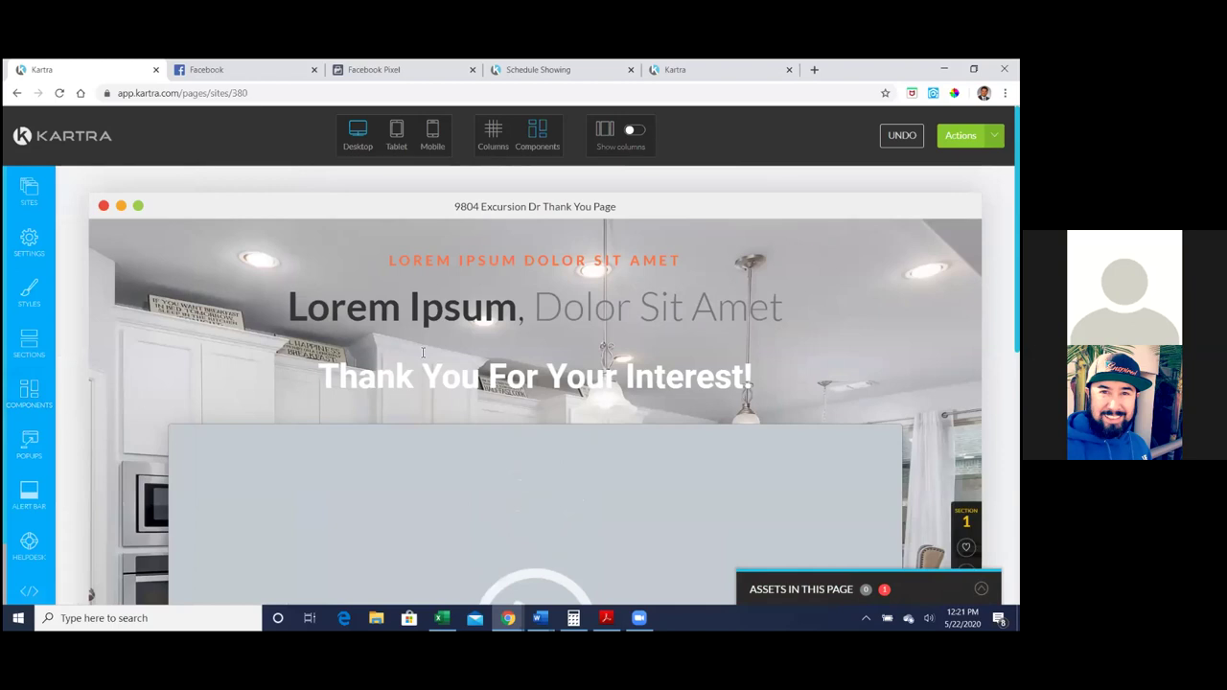
pyautogui.moveTo(380, 306)
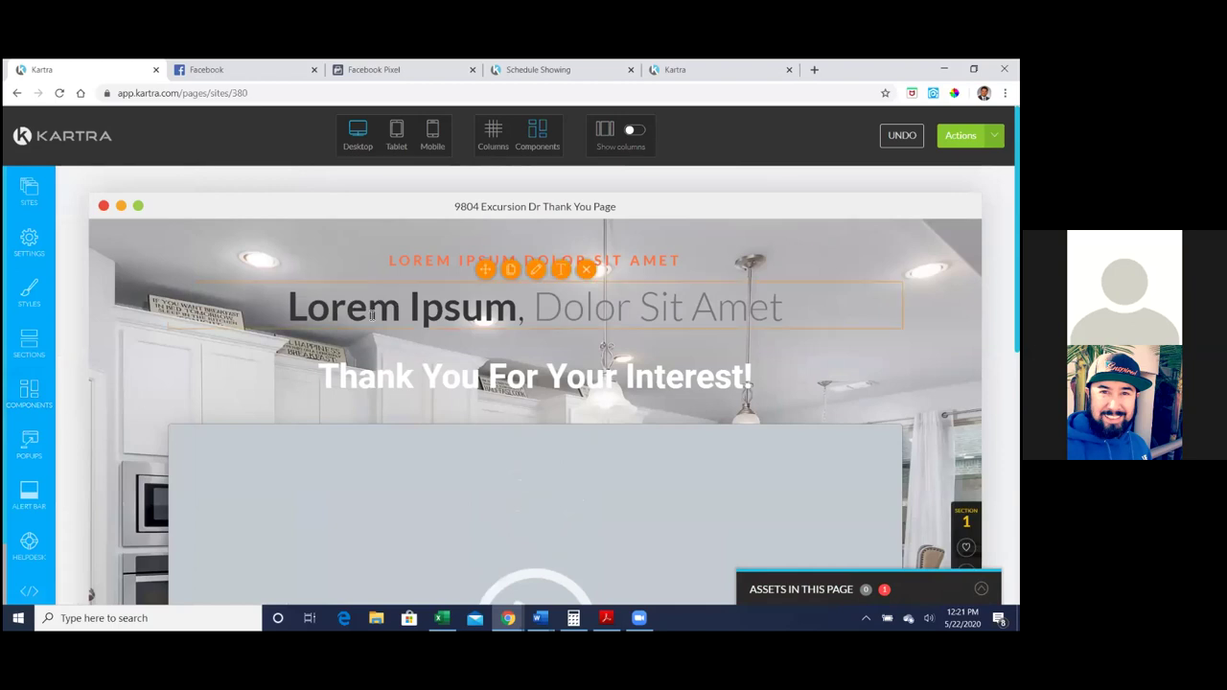
pyautogui.moveTo(387, 376)
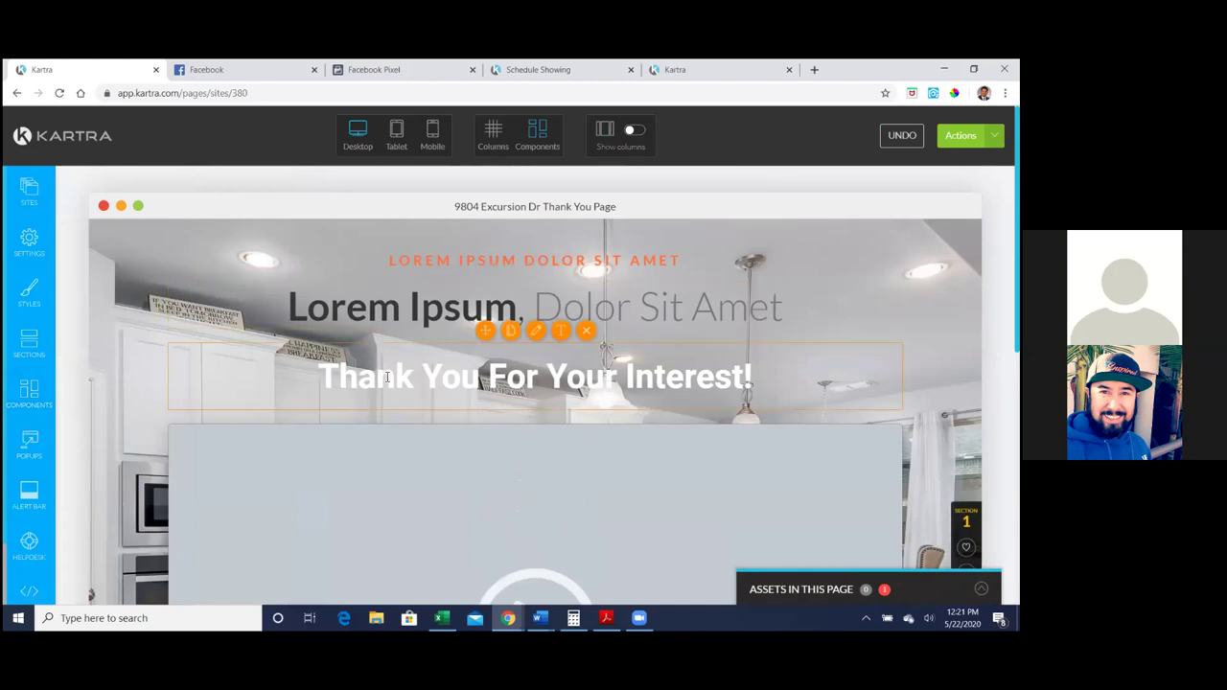
pyautogui.moveTo(720, 296)
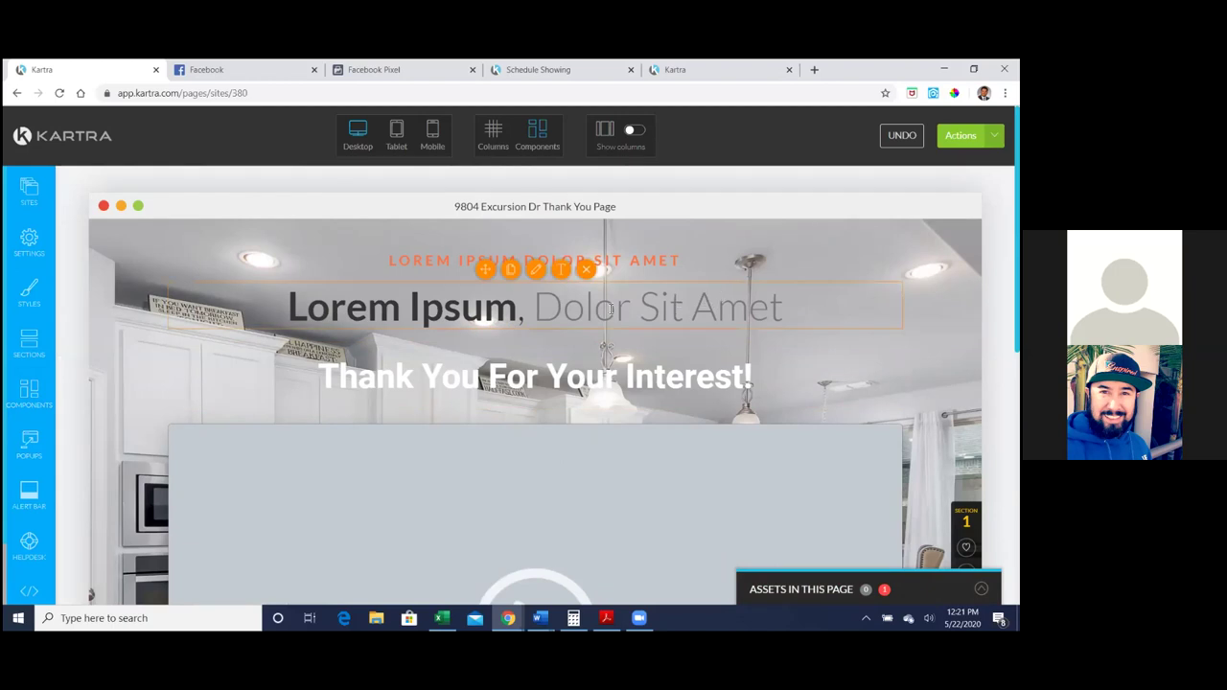
pyautogui.click(584, 334)
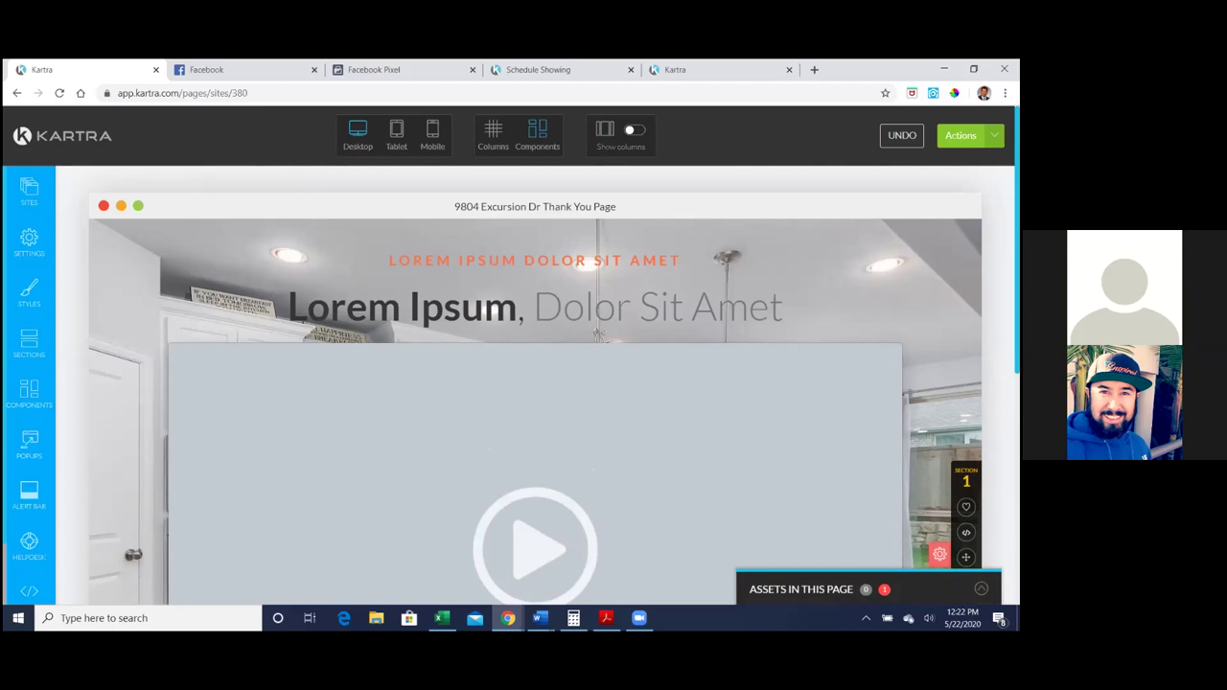
# Step: Scroll down to the schedule-your-showing button and YOUR LOGO footer
pyautogui.scroll(-5, 535, 384)
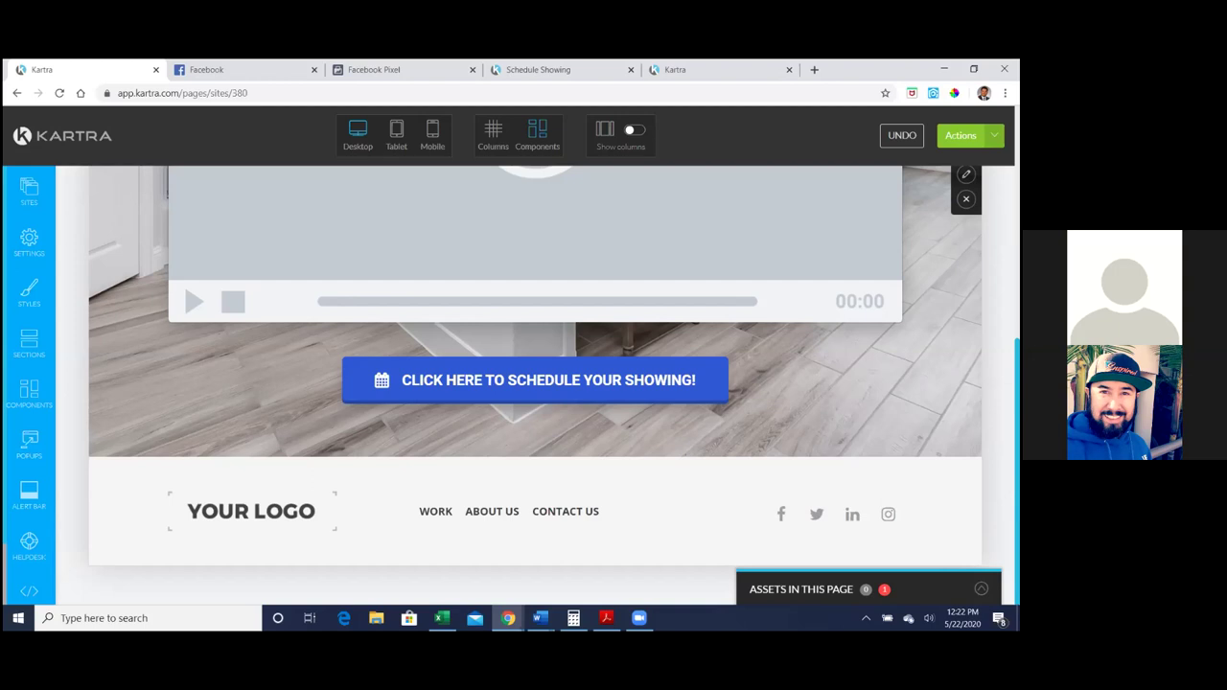
# Step: In a new tab, Google 'remax town & country' and show image results
pyautogui.click(814, 69)
pyautogui.click(476, 298)
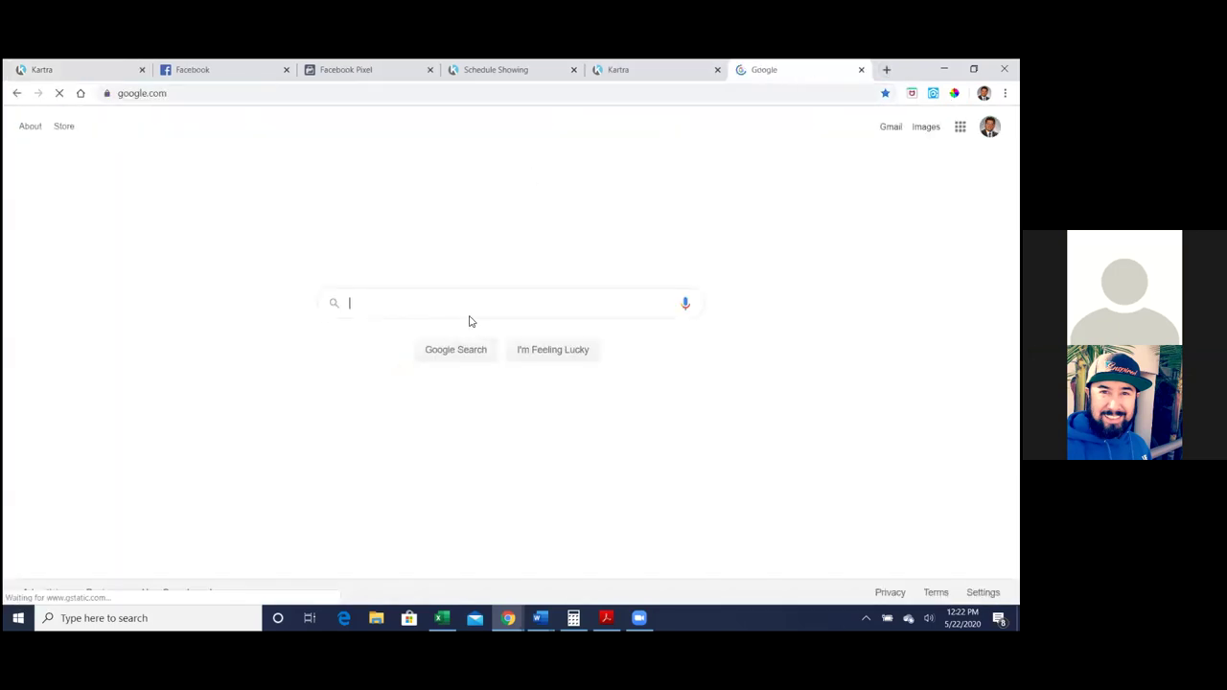
pyautogui.write('remax town ')
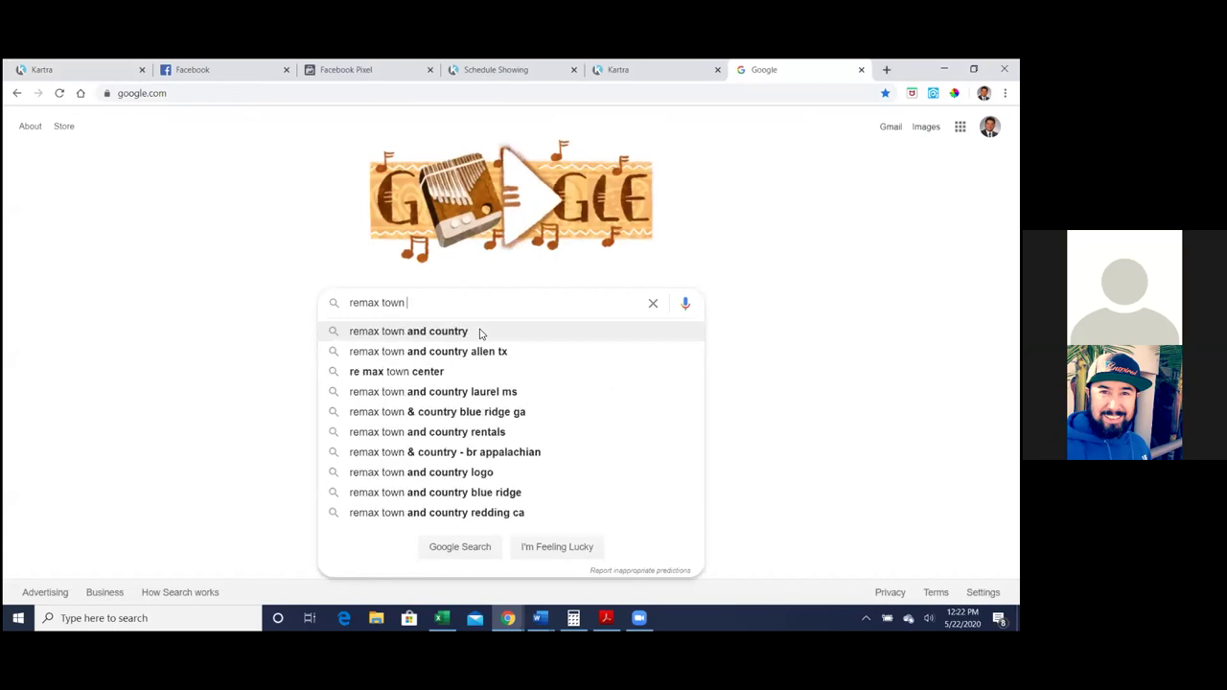
pyautogui.write('& country')
pyautogui.press('Return')
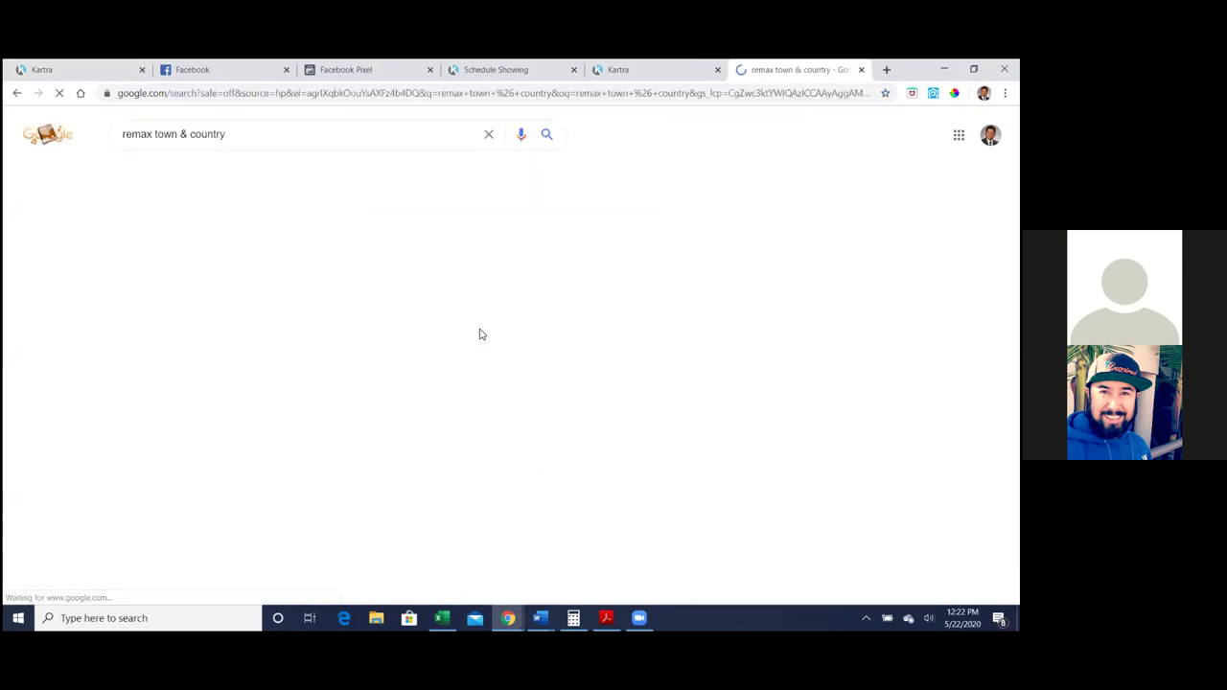
pyautogui.click(255, 173)
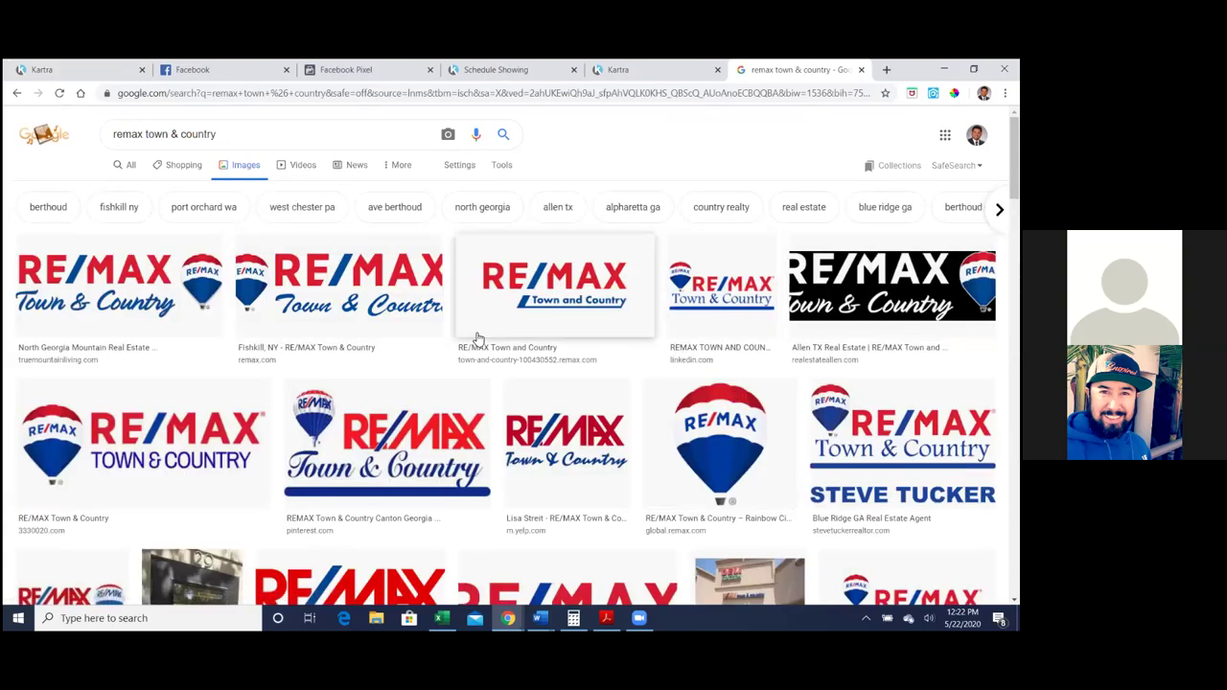
# Step: Preview the first RE/MAX Town & Country logo and choose Save image as
pyautogui.scroll(-1, 438, 324)
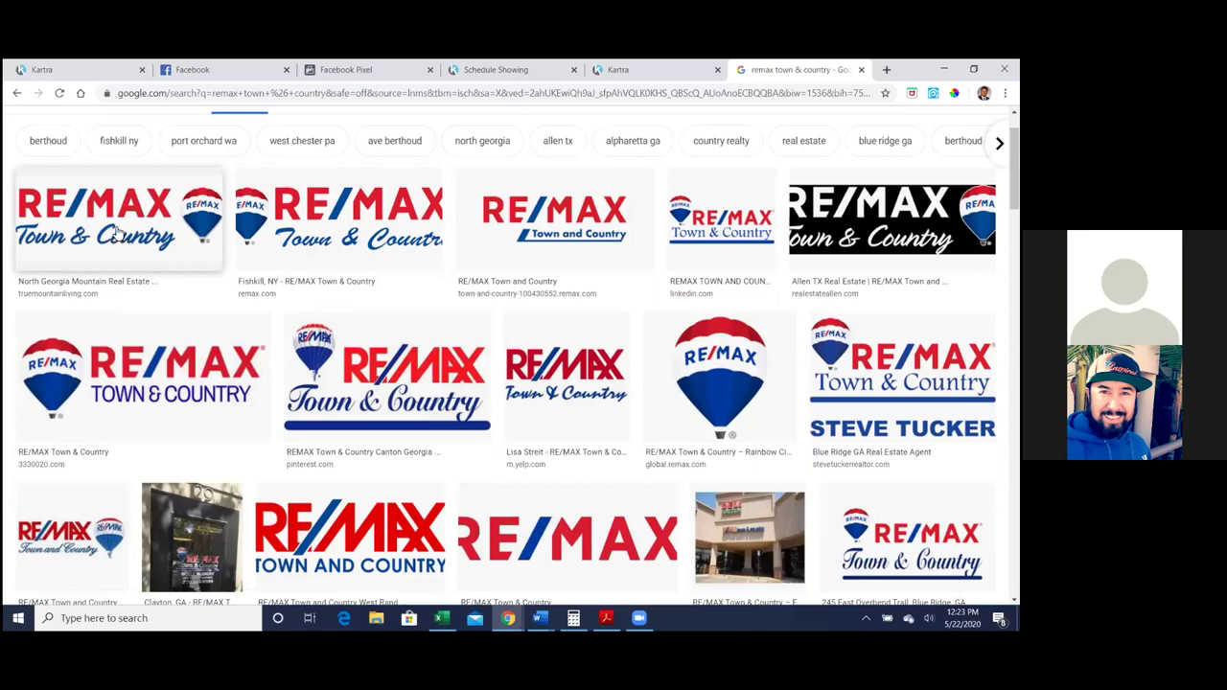
pyautogui.click(116, 233)
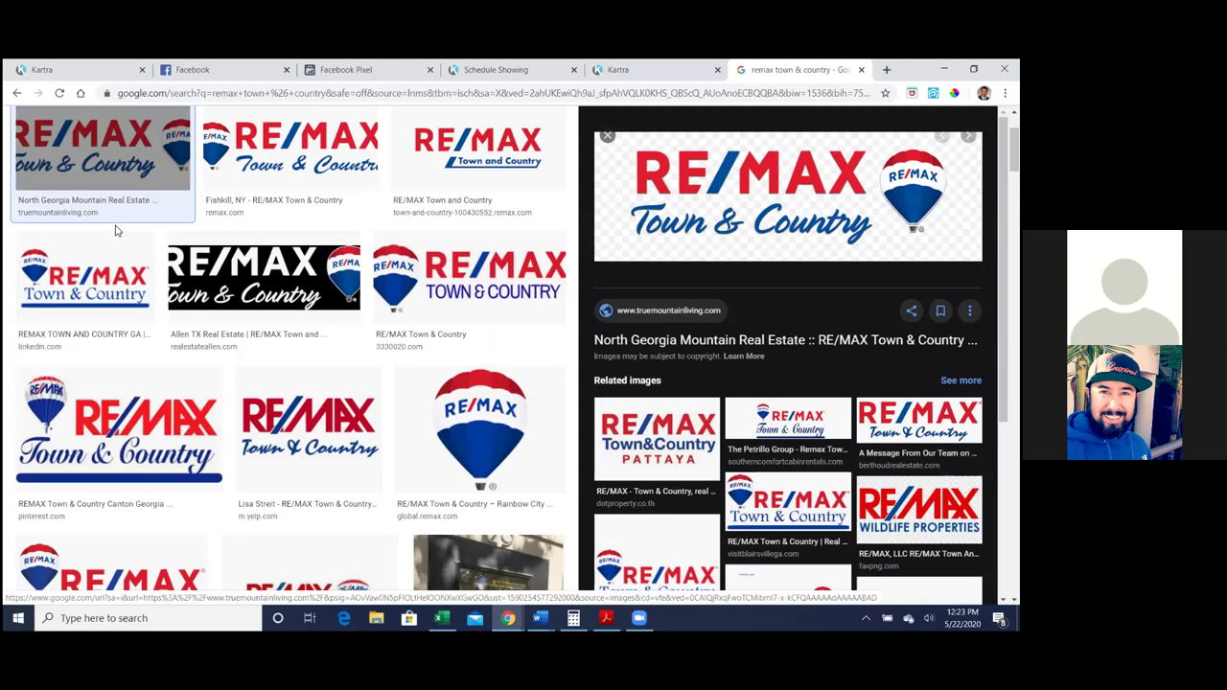
pyautogui.rightClick(722, 185)
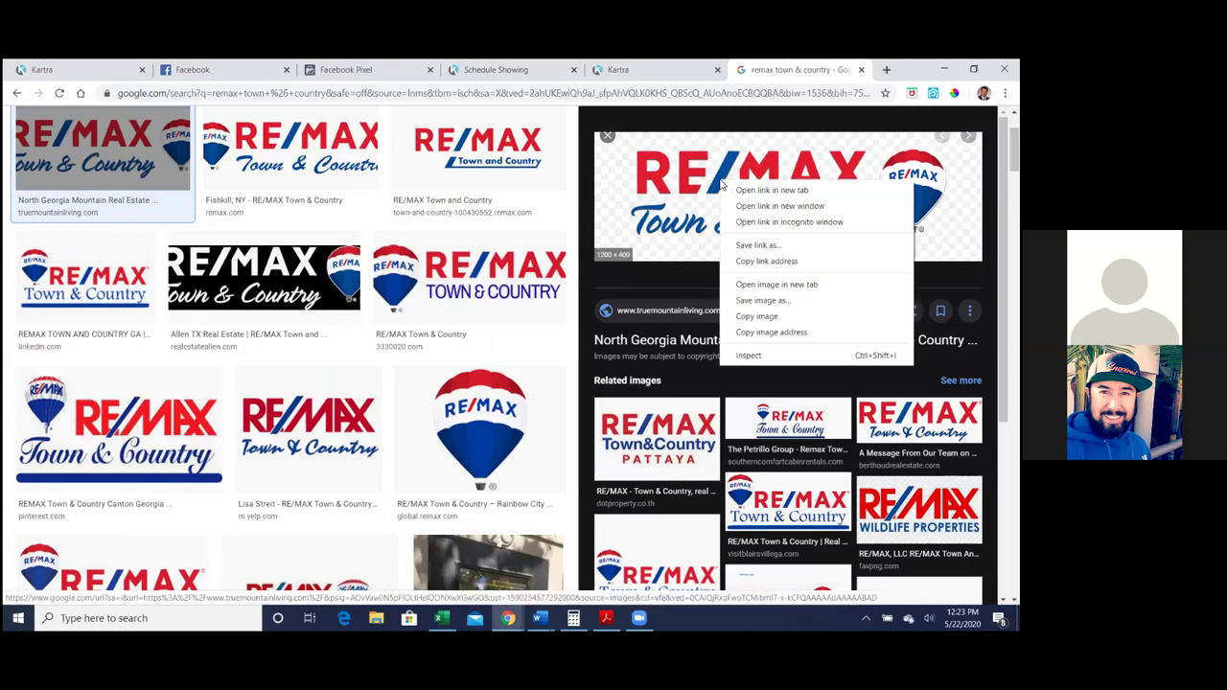
pyautogui.click(787, 306)
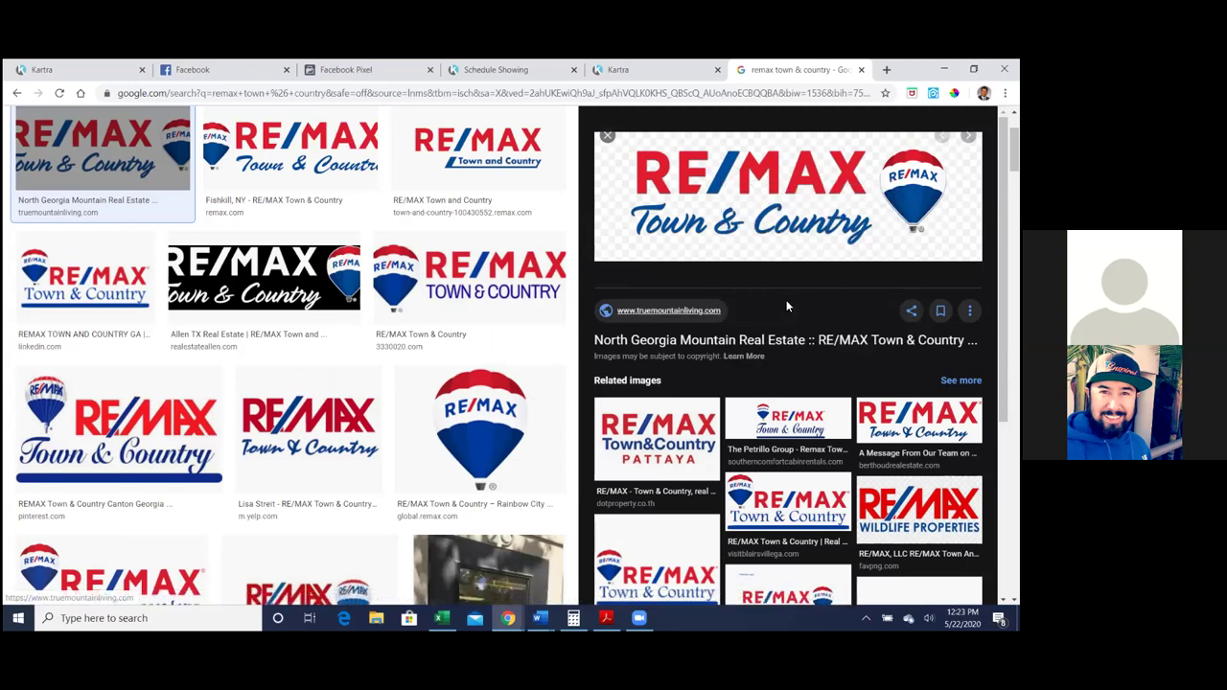
# Step: Save the logo to Pictures as 'remax logo' and return to the Kartra tab
pyautogui.click(61, 252)
pyautogui.click(155, 306)
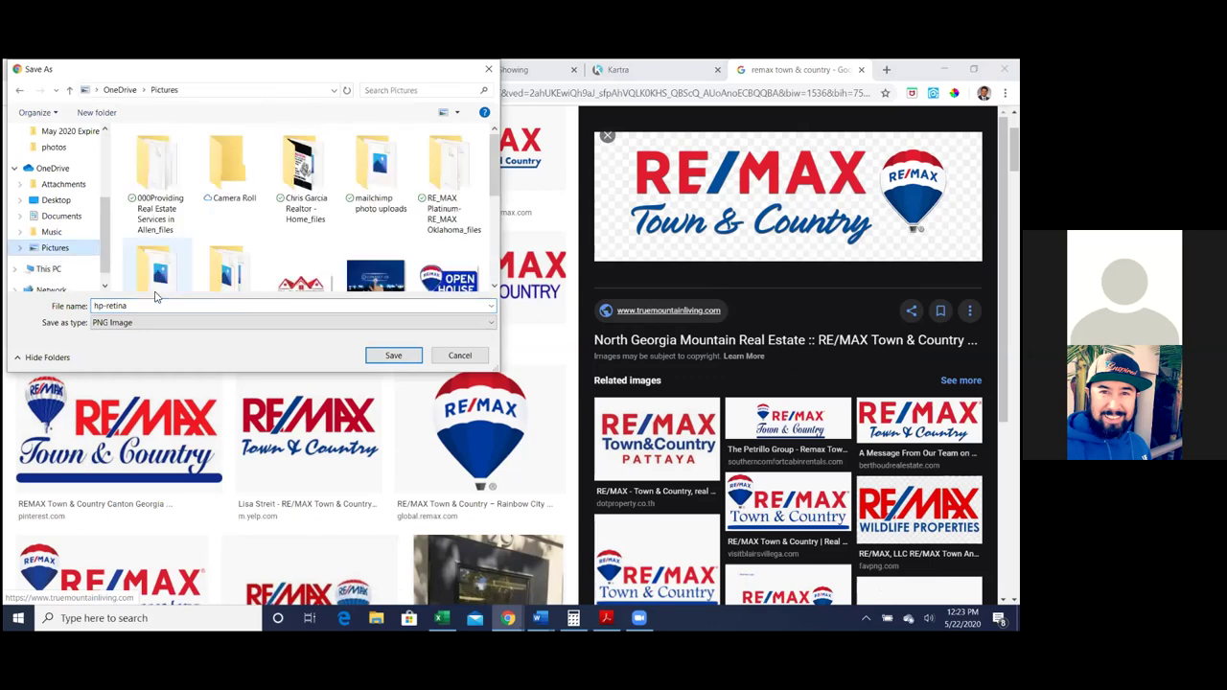
pyautogui.doubleClick(119, 306)
pyautogui.click(119, 305)
pyautogui.doubleClick(121, 306)
pyautogui.press('BackSpace')
pyautogui.press('BackSpace')
pyautogui.press('BackSpace')
pyautogui.press('BackSpace')
pyautogui.write('rema')
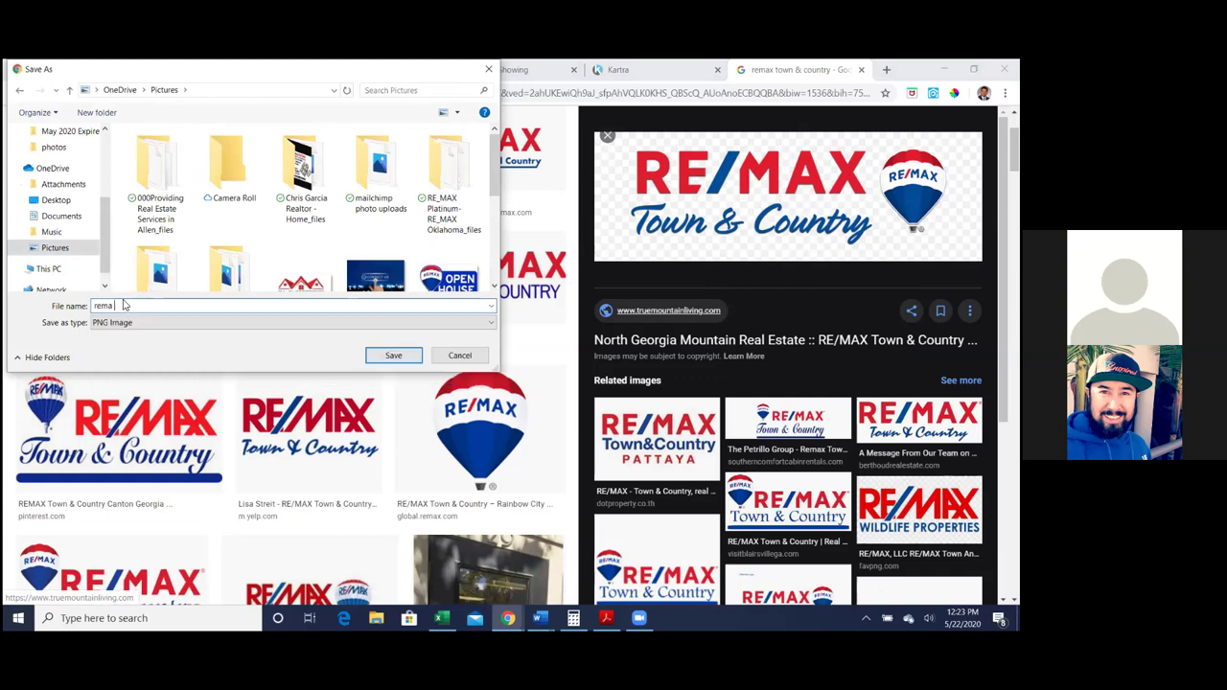
pyautogui.write('x logo')
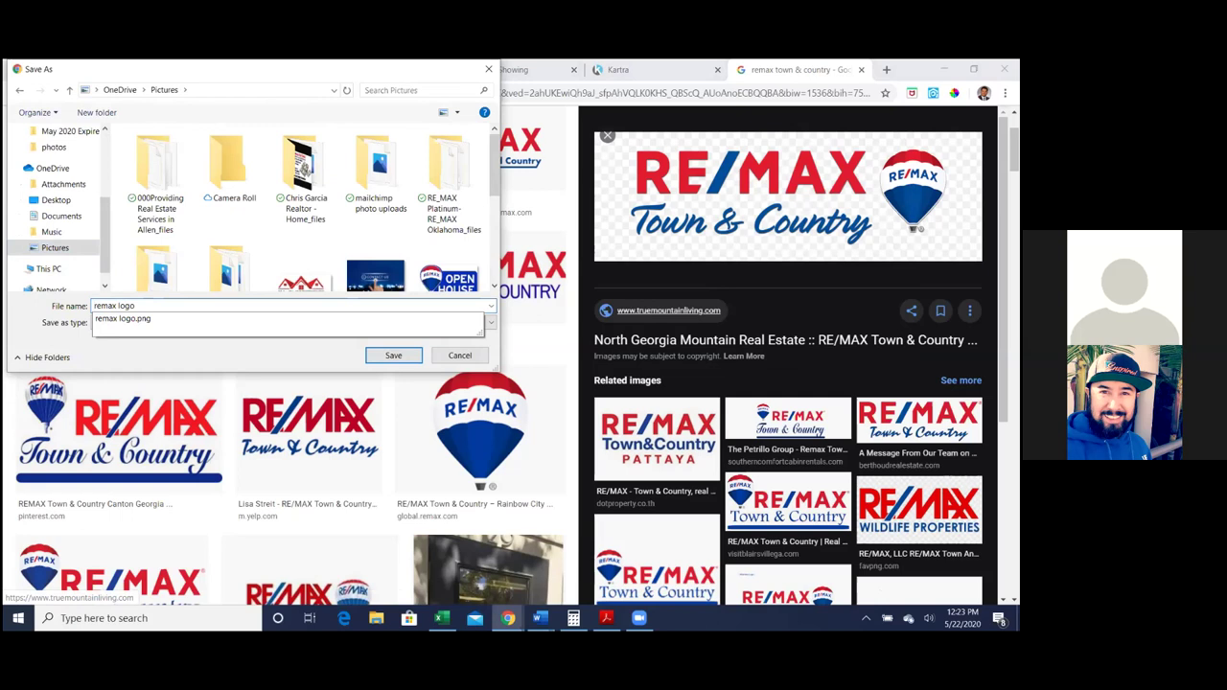
pyautogui.click(125, 305)
pyautogui.click(377, 355)
pyautogui.click(52, 70)
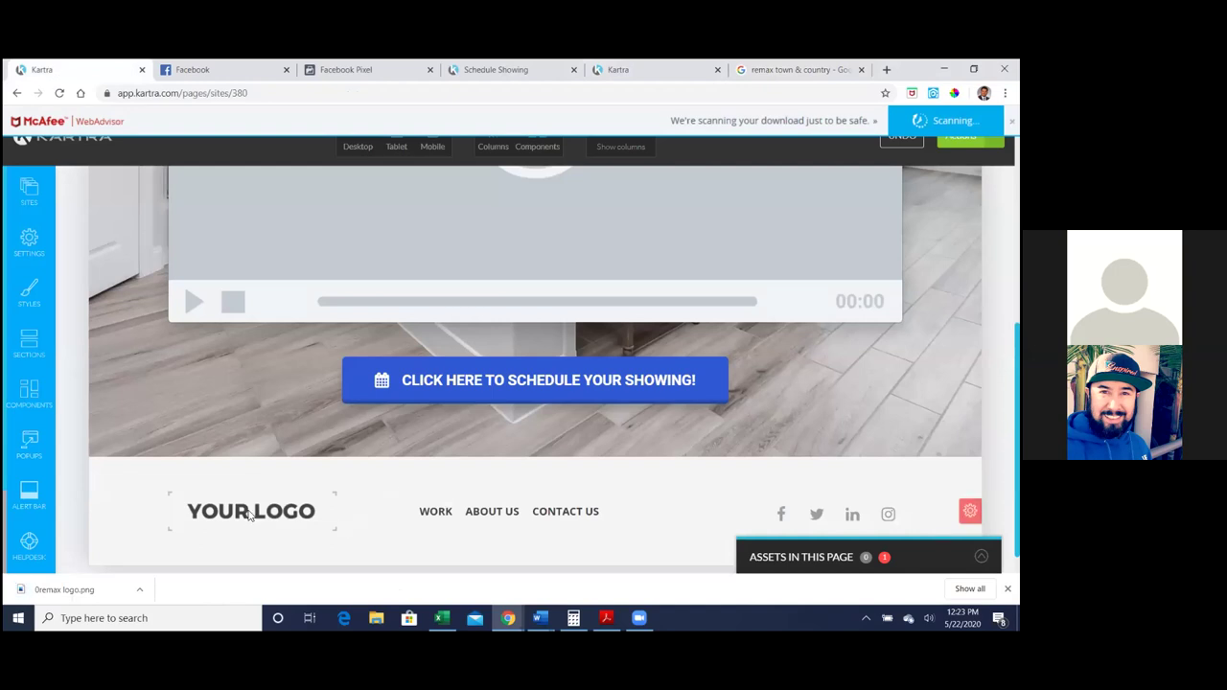
# Step: Upload the '000rmx t&c logo' file from Pictures into the YOUR LOGO image library
pyautogui.moveTo(259, 504)
pyautogui.click(275, 482)
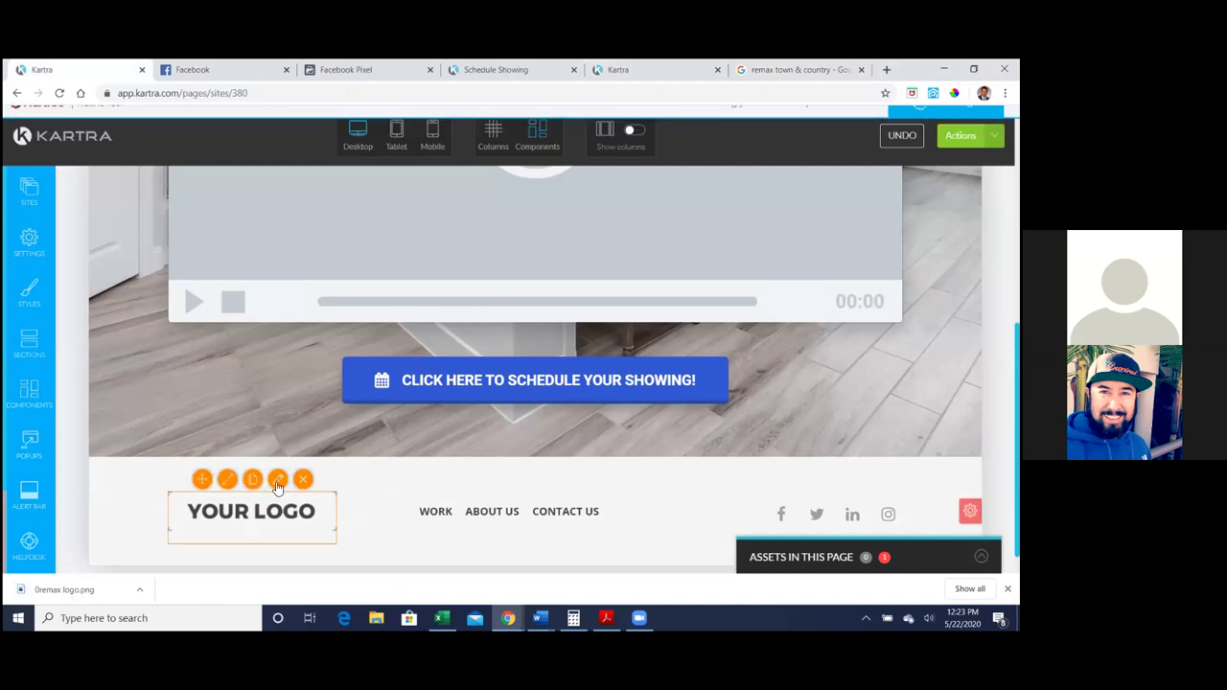
pyautogui.click(165, 278)
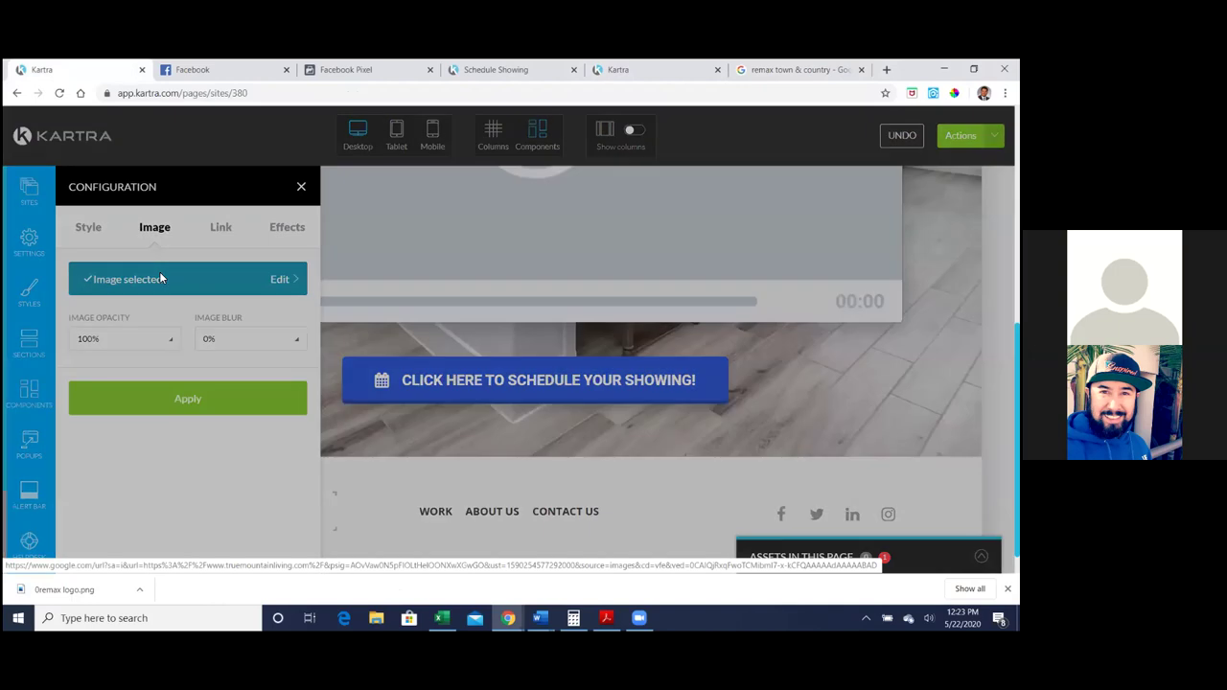
pyautogui.click(324, 224)
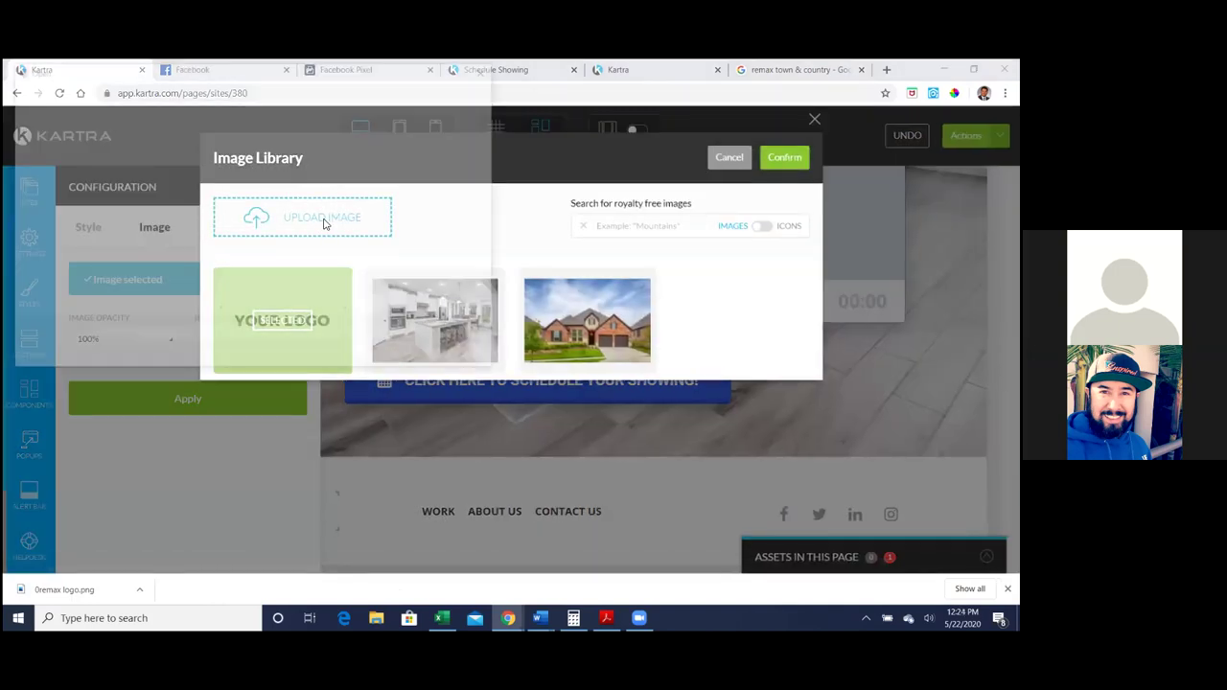
pyautogui.click(53, 281)
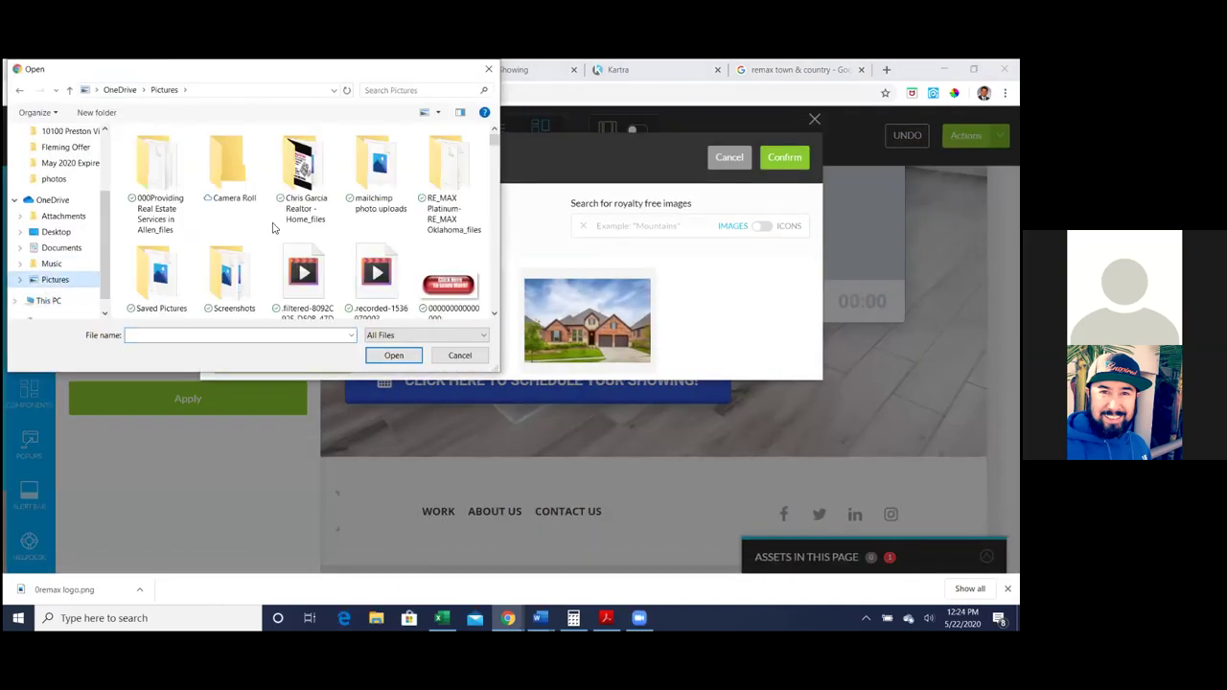
pyautogui.scroll(-1, 306, 219)
pyautogui.scroll(-2, 307, 219)
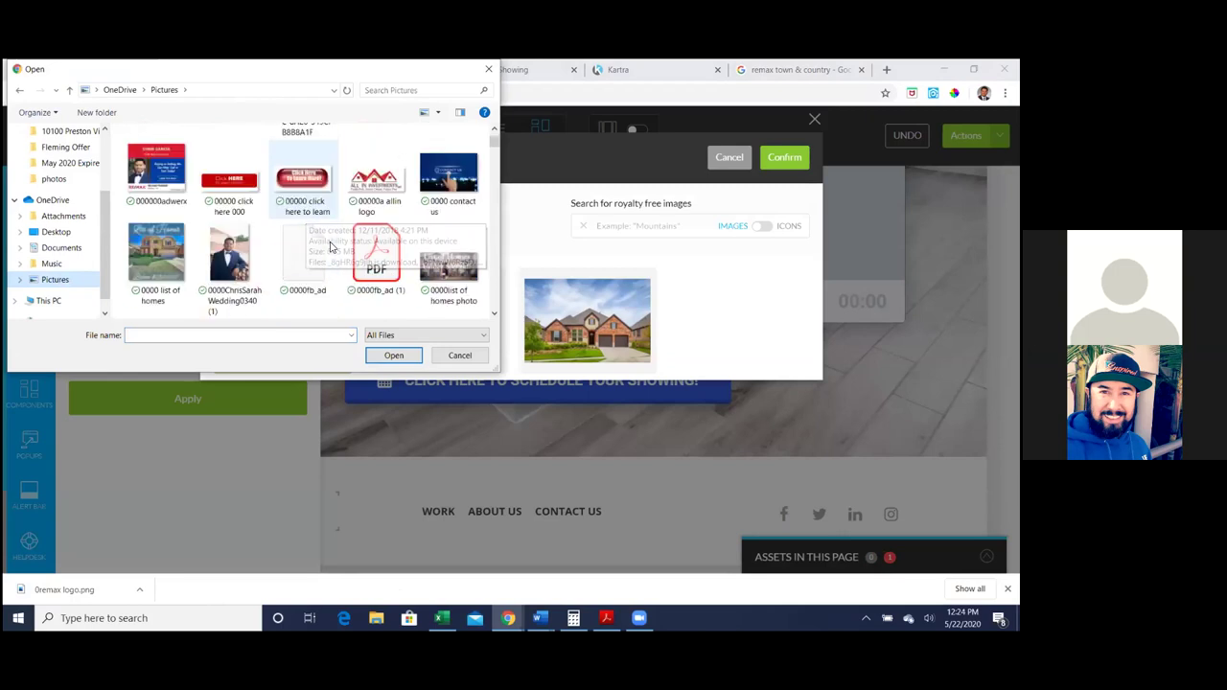
pyautogui.scroll(-1, 455, 254)
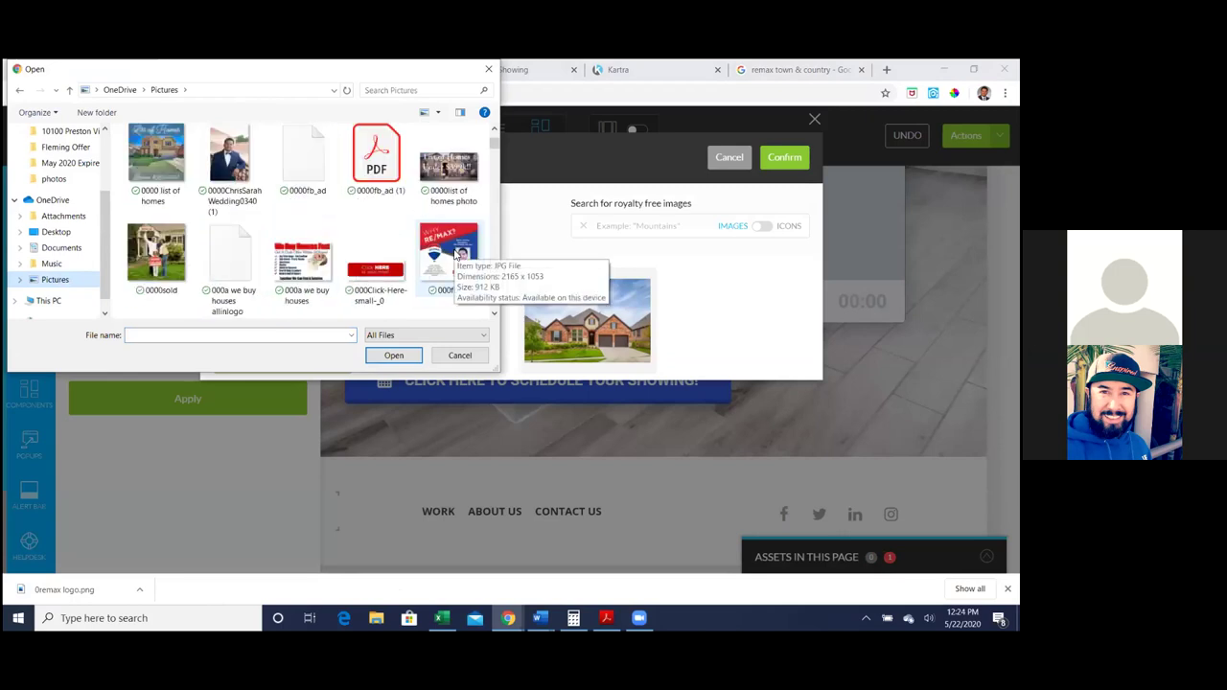
pyautogui.scroll(-2, 455, 257)
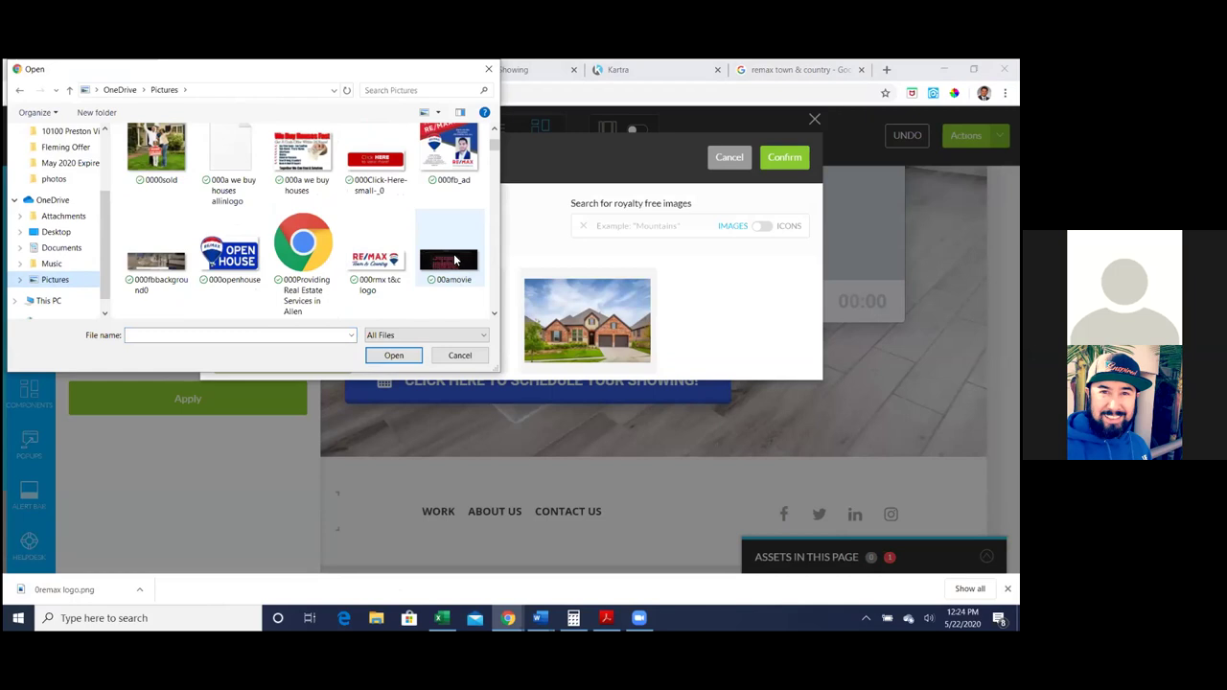
pyautogui.click(383, 268)
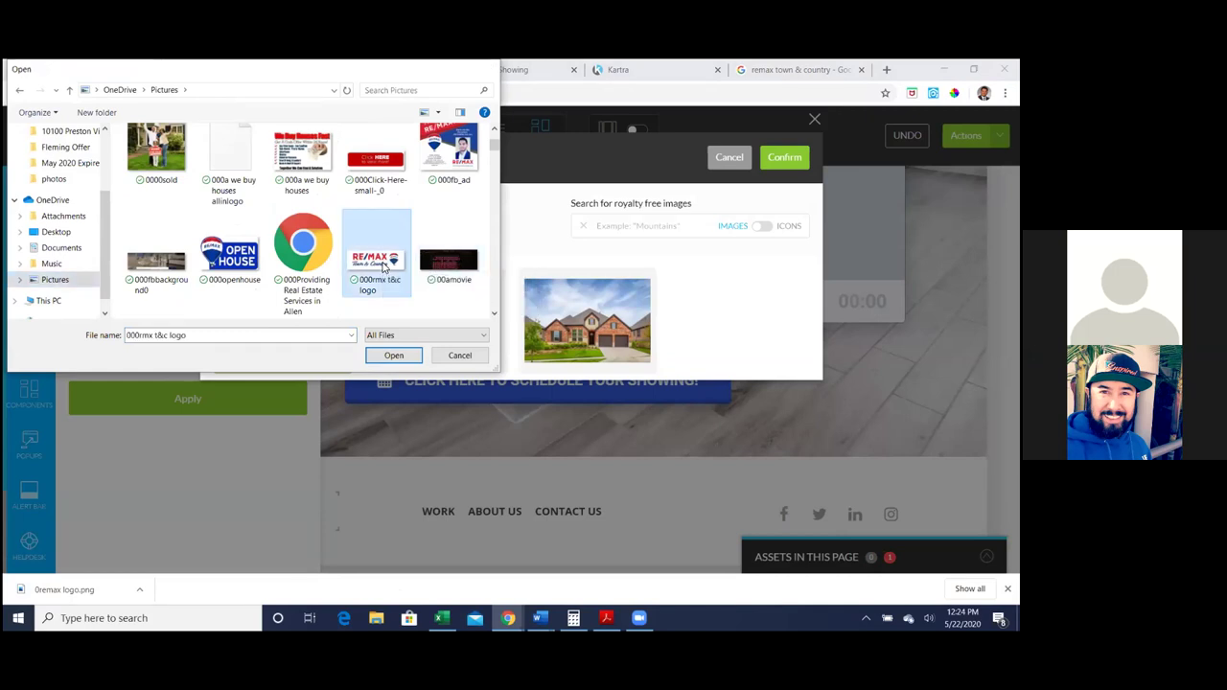
pyautogui.doubleClick(384, 268)
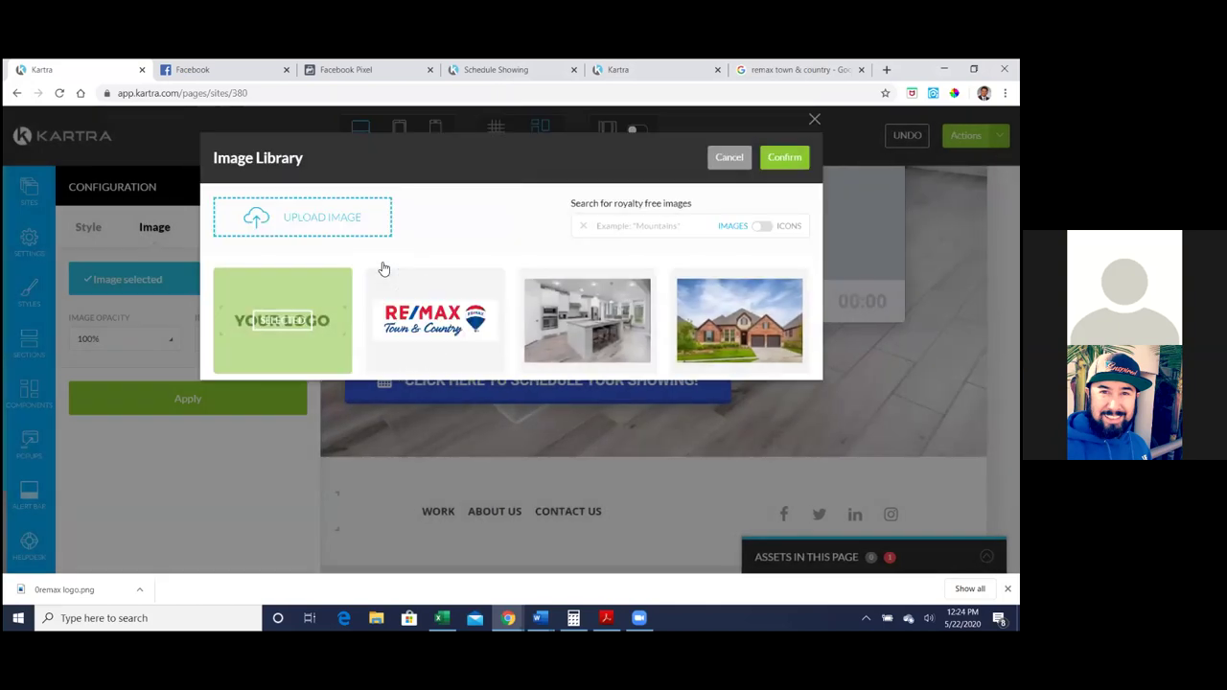
# Step: Select the RE/MAX logo as the footer image, confirm and apply it
pyautogui.click(447, 322)
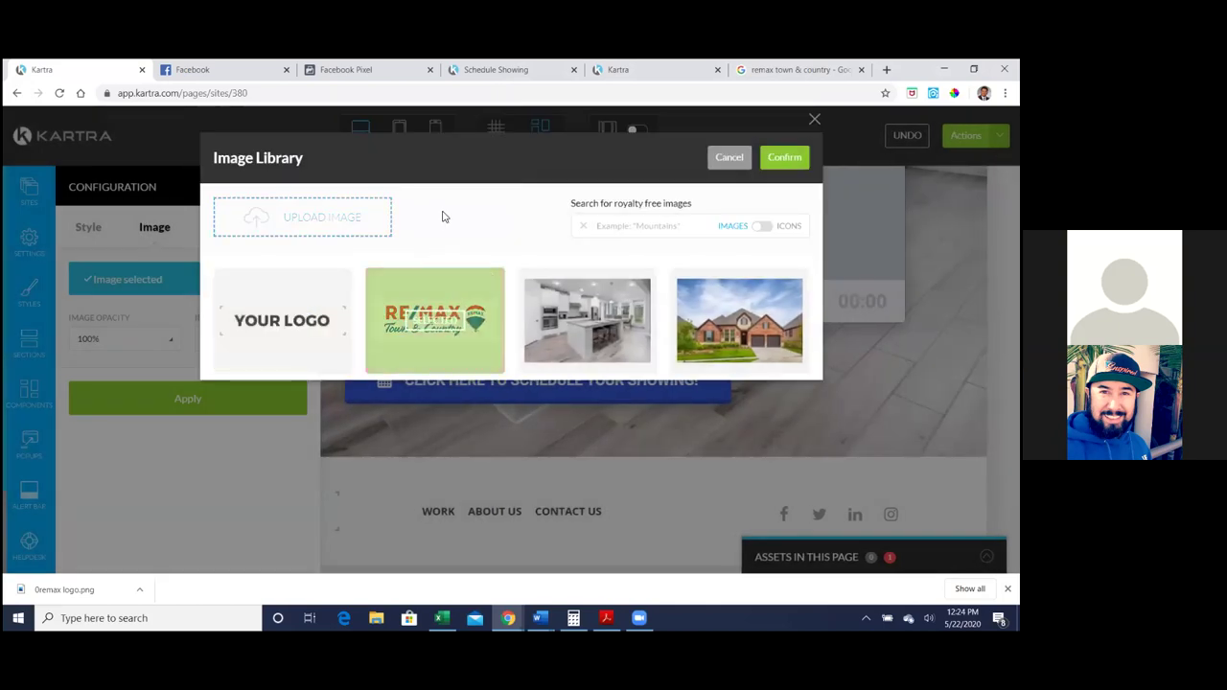
pyautogui.click(350, 316)
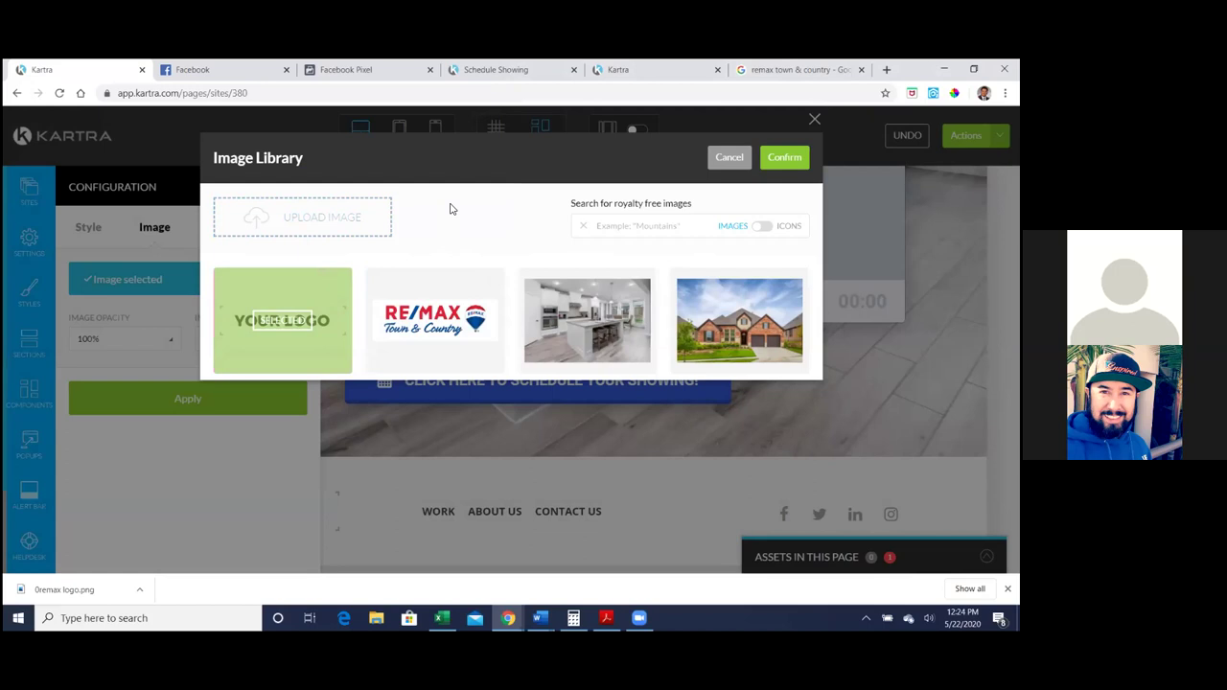
pyautogui.click(436, 326)
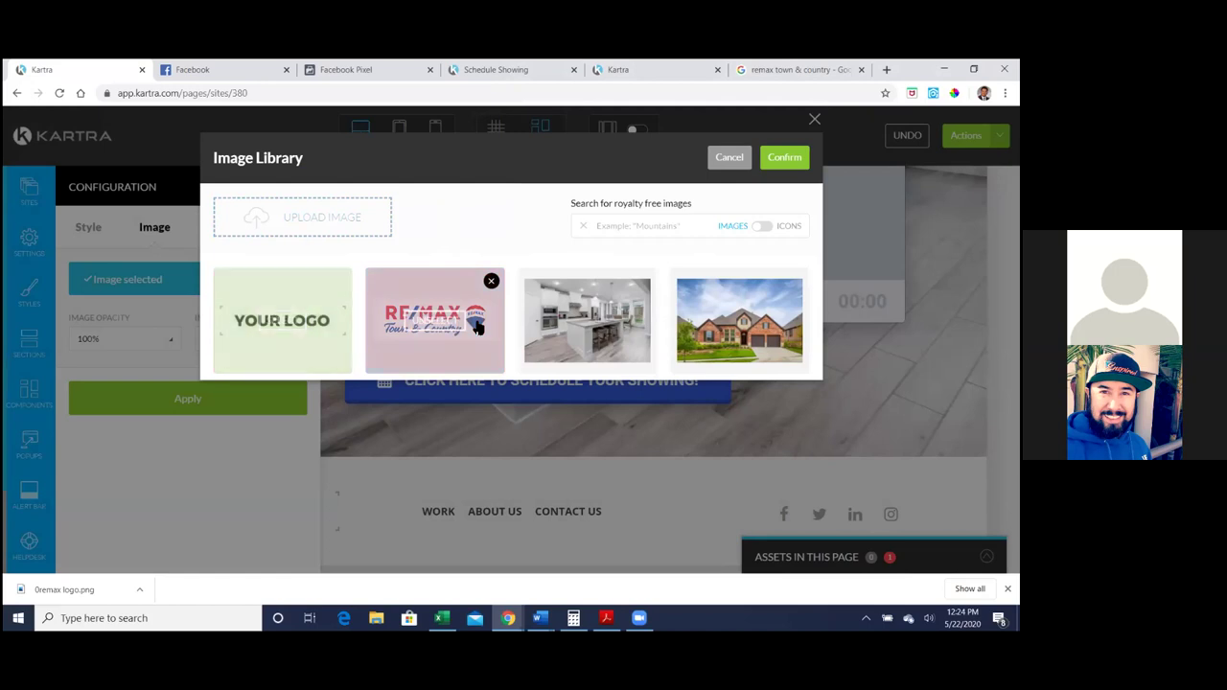
pyautogui.click(783, 158)
pyautogui.click(195, 397)
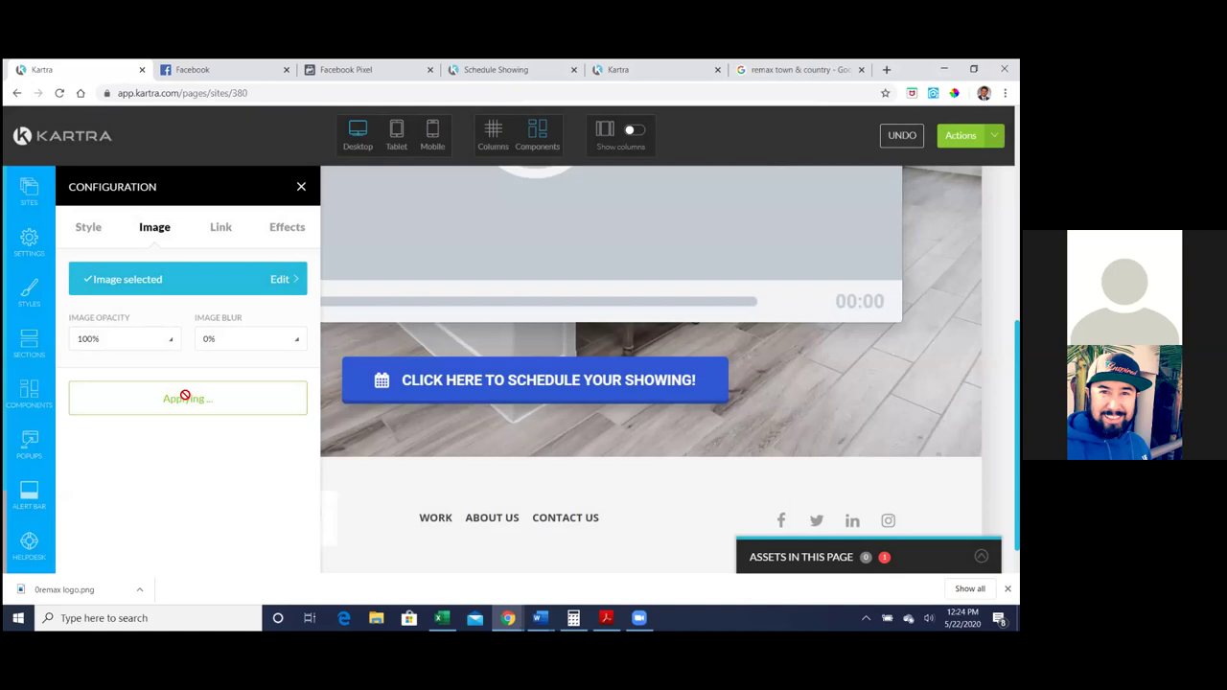
# Step: Close the logo settings and open the footer section's style settings
pyautogui.click(301, 186)
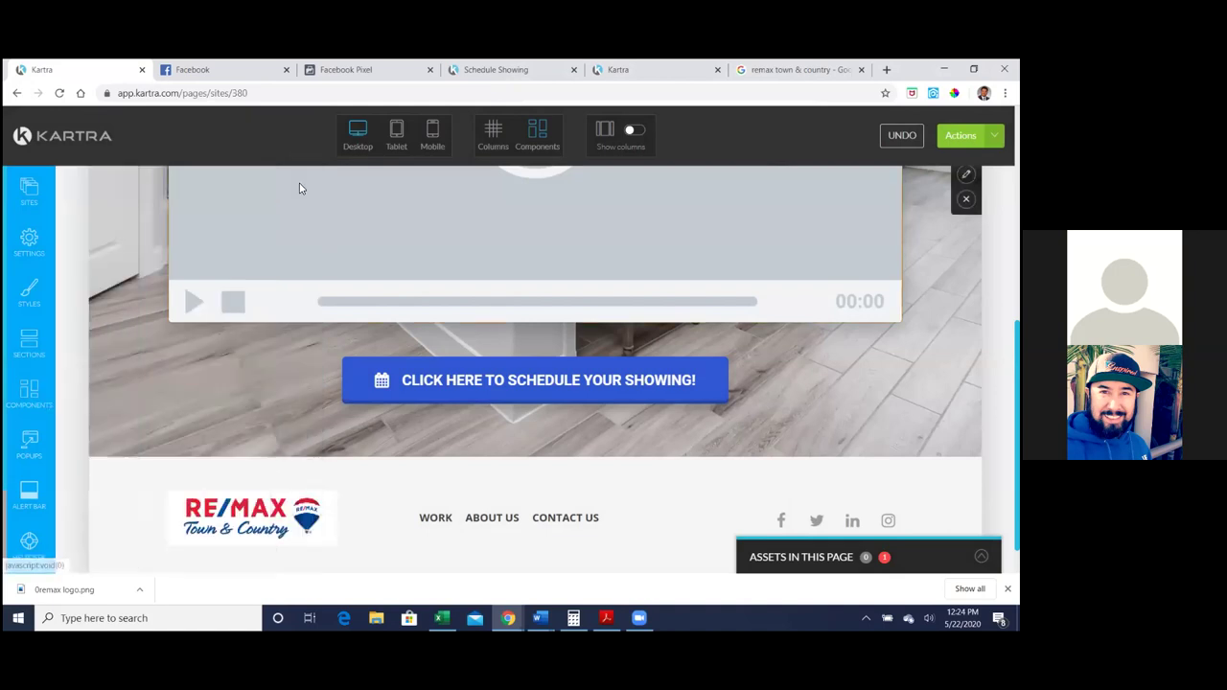
pyautogui.moveTo(639, 617)
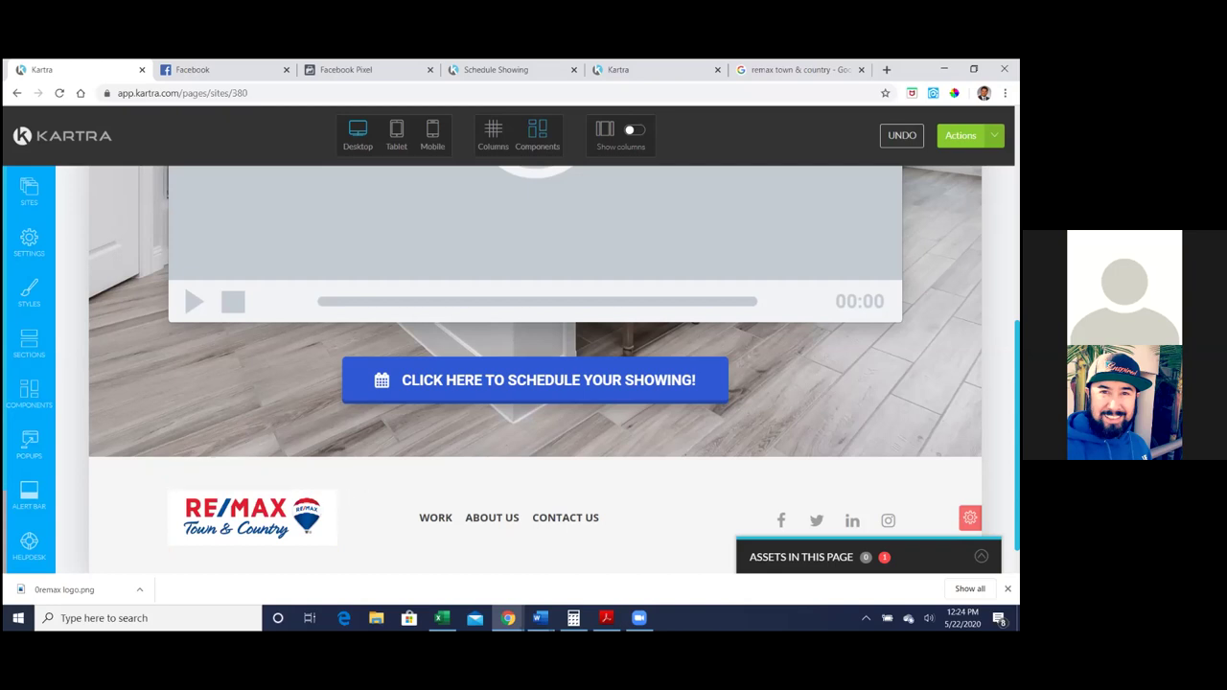
pyautogui.moveTo(971, 517)
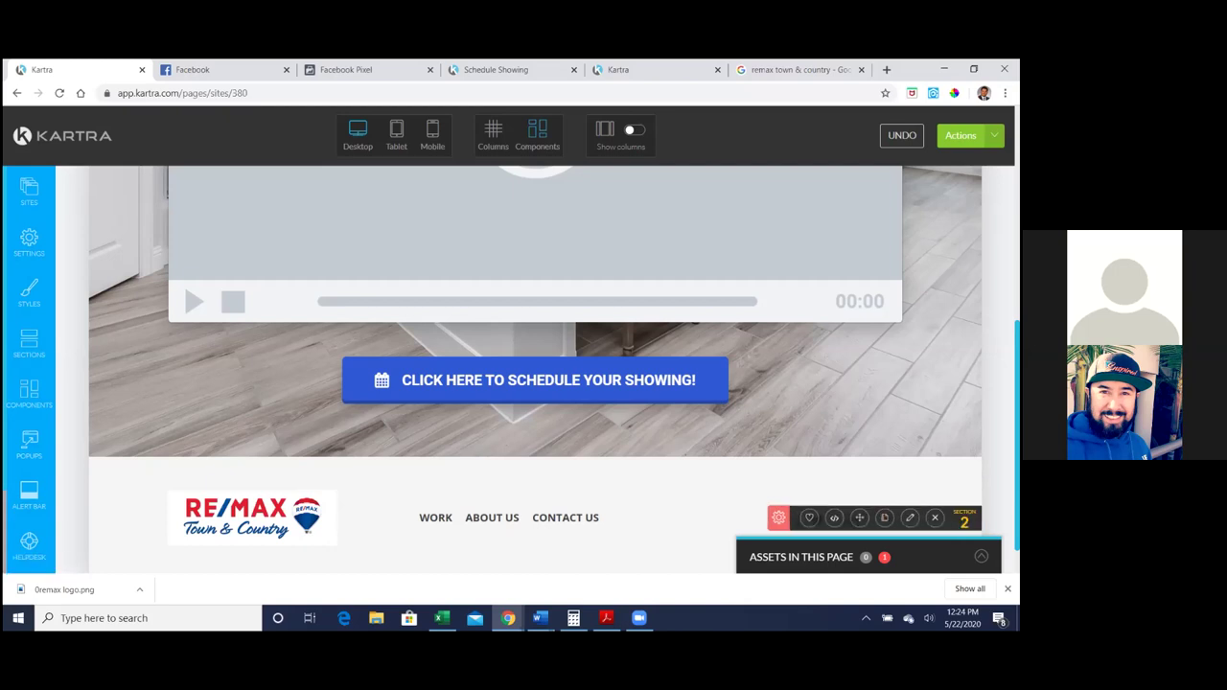
pyautogui.click(910, 518)
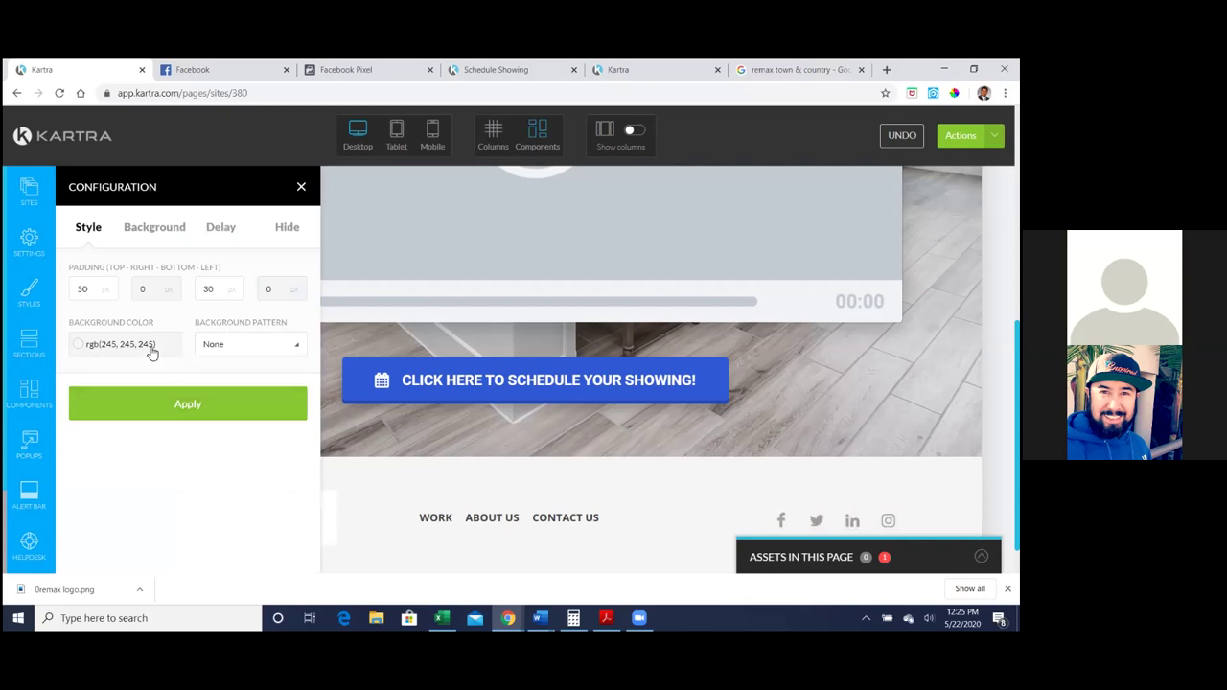
pyautogui.click(795, 69)
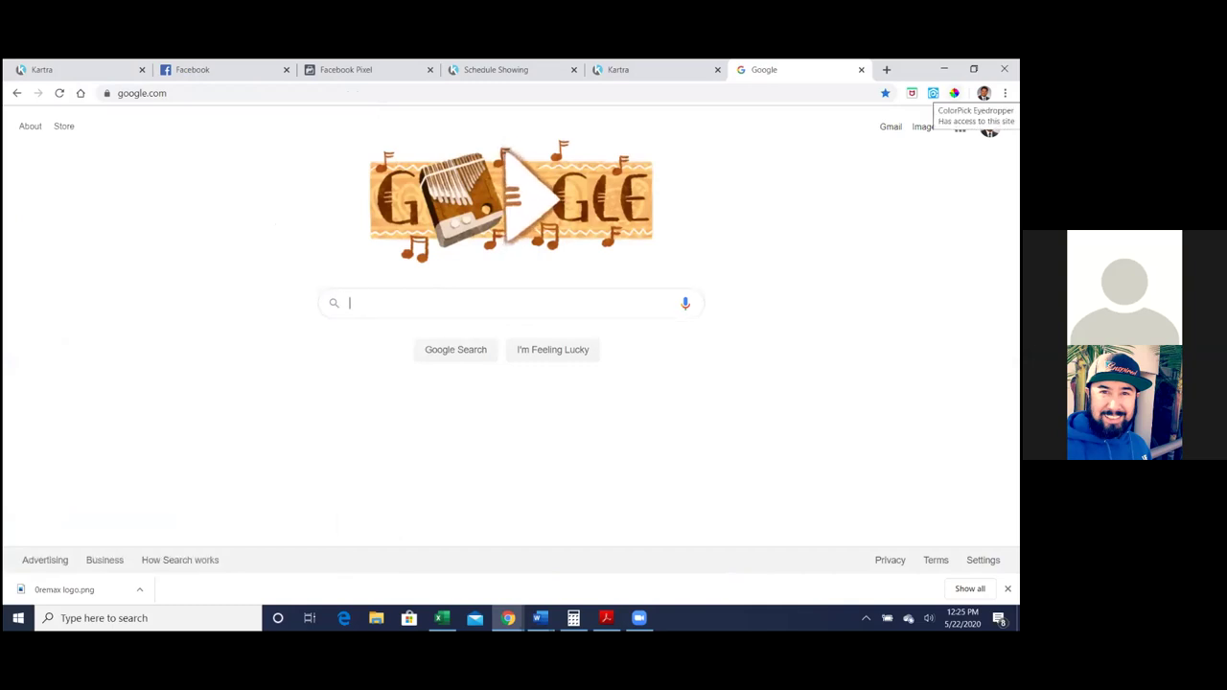
pyautogui.click(954, 93)
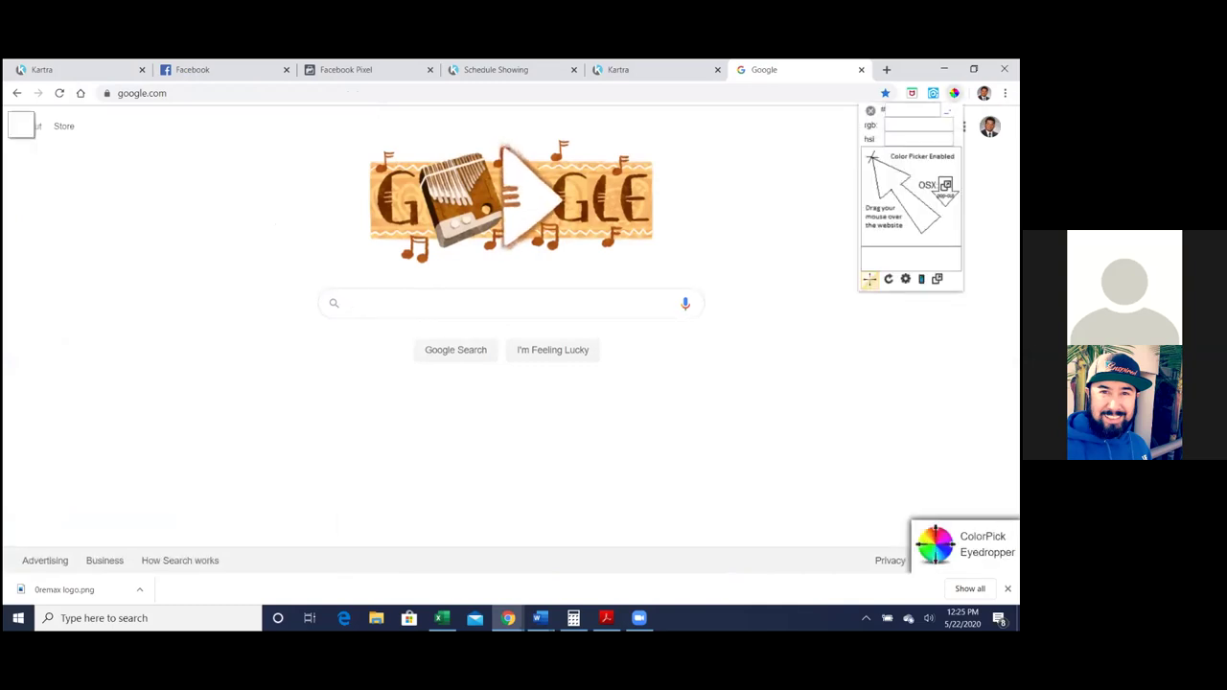
pyautogui.doubleClick(901, 110)
pyautogui.click(900, 110)
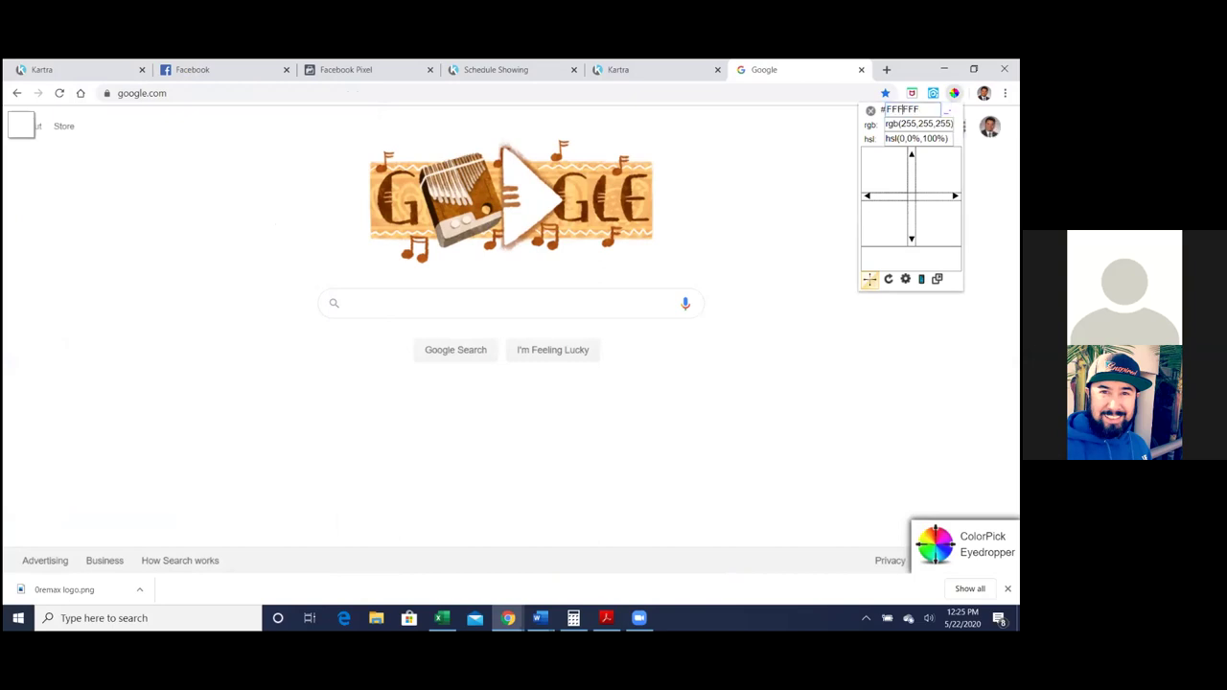
pyautogui.doubleClick(901, 110)
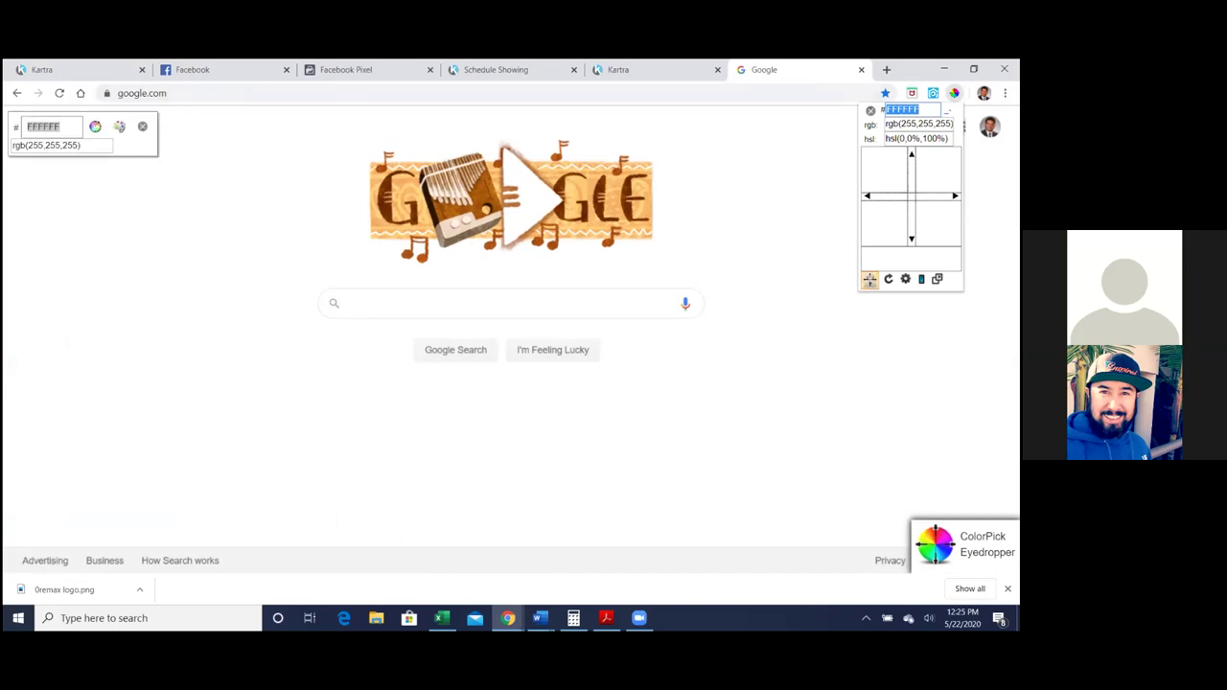
pyautogui.press('Tab')
pyautogui.press('Tab')
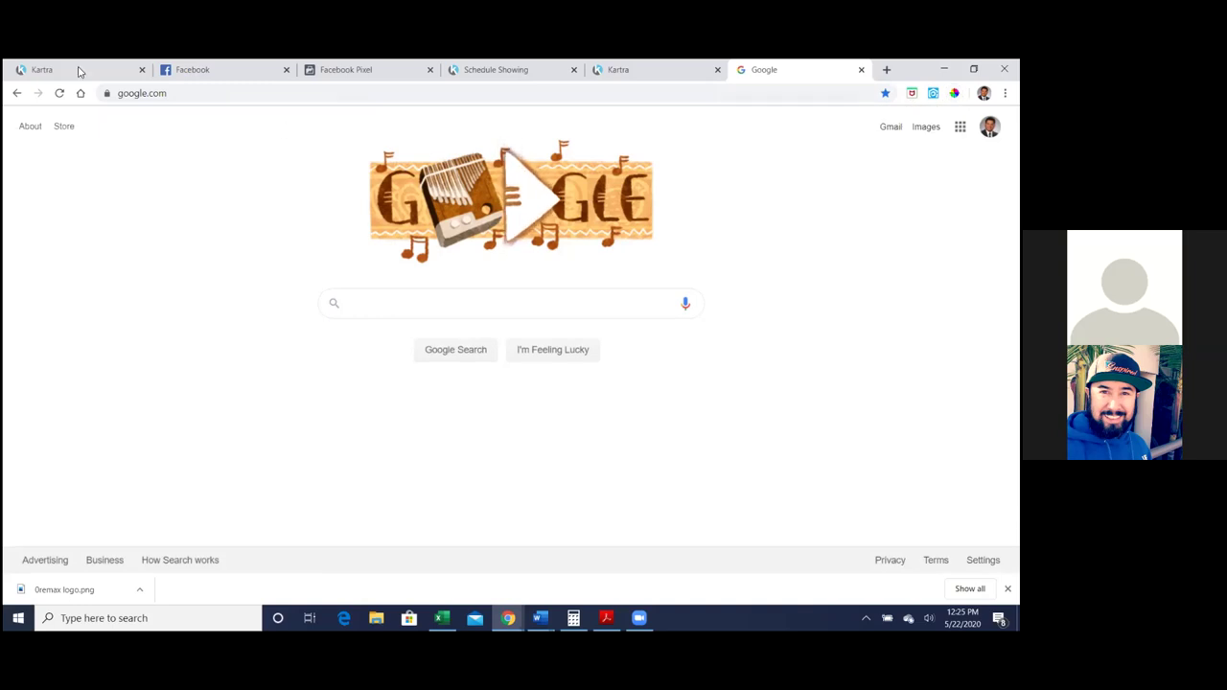
pyautogui.click(43, 69)
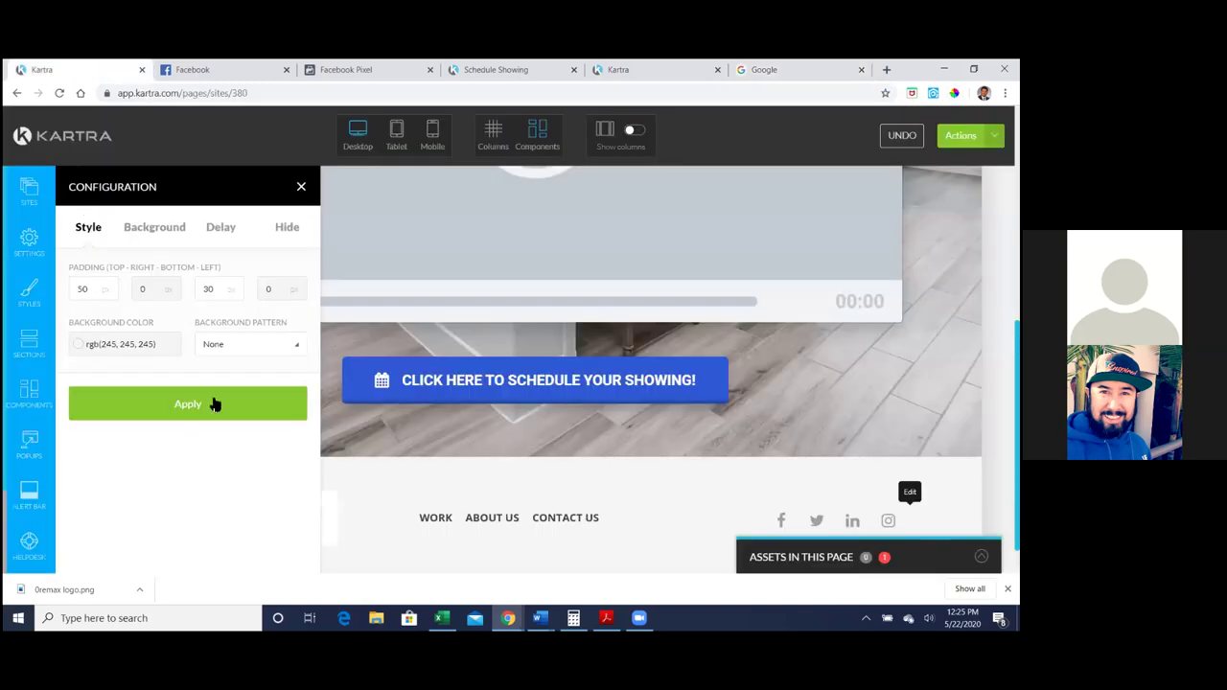
# Step: Set the footer background colour to white rgb(255, 255, 255), apply, and close settings
pyautogui.click(80, 347)
pyautogui.tripleClick(163, 482)
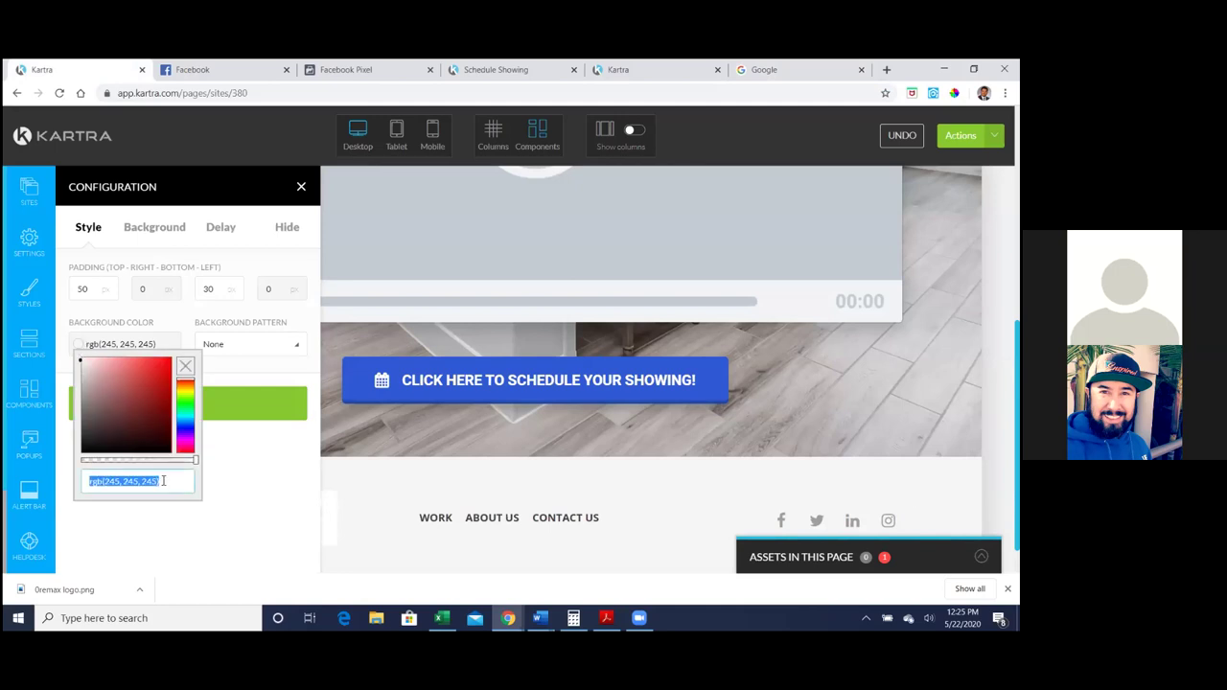
pyautogui.write('rgb(255, 255, 255)')
pyautogui.click(188, 370)
pyautogui.click(148, 481)
pyautogui.write('rgb(255, 255, 255)')
pyautogui.click(268, 399)
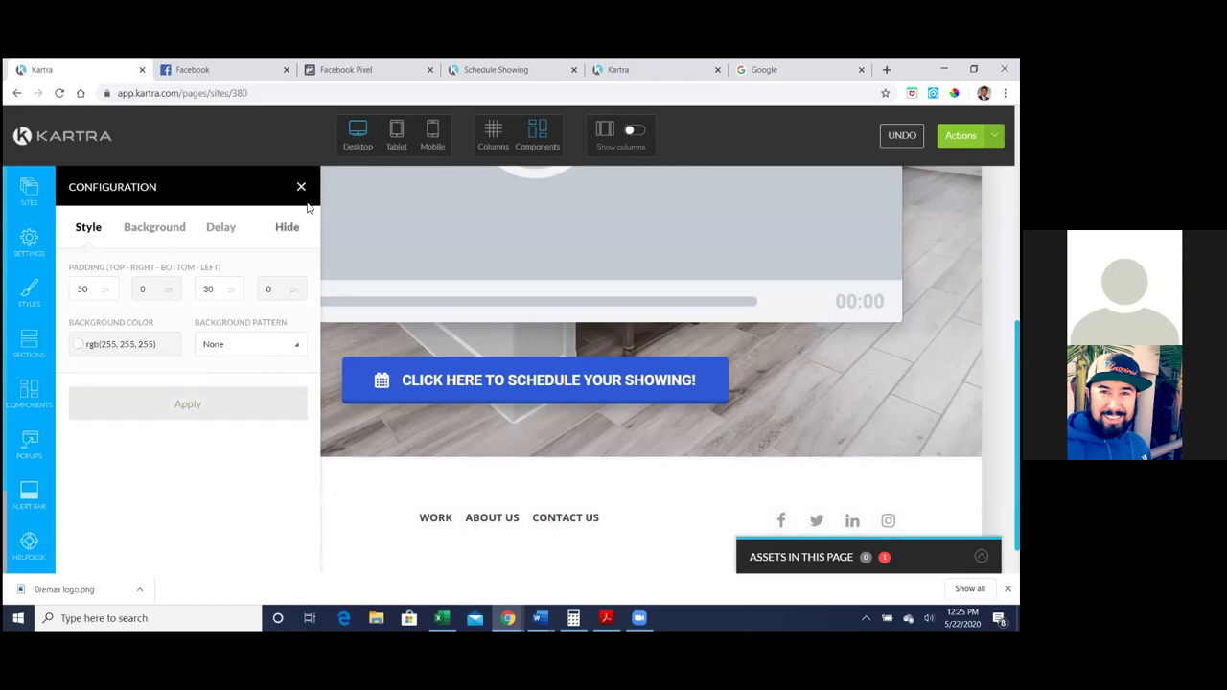
pyautogui.click(301, 186)
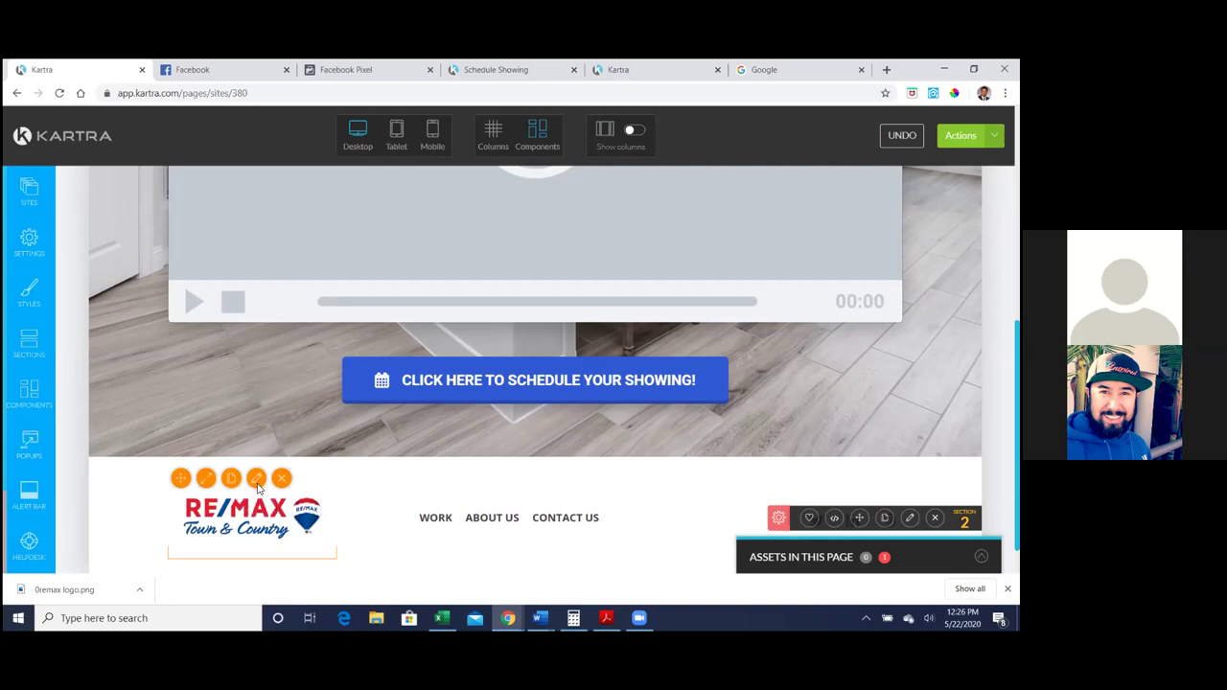
# Step: Open the footer logo's image library and start an upload from the computer
pyautogui.click(257, 479)
pyautogui.click(163, 277)
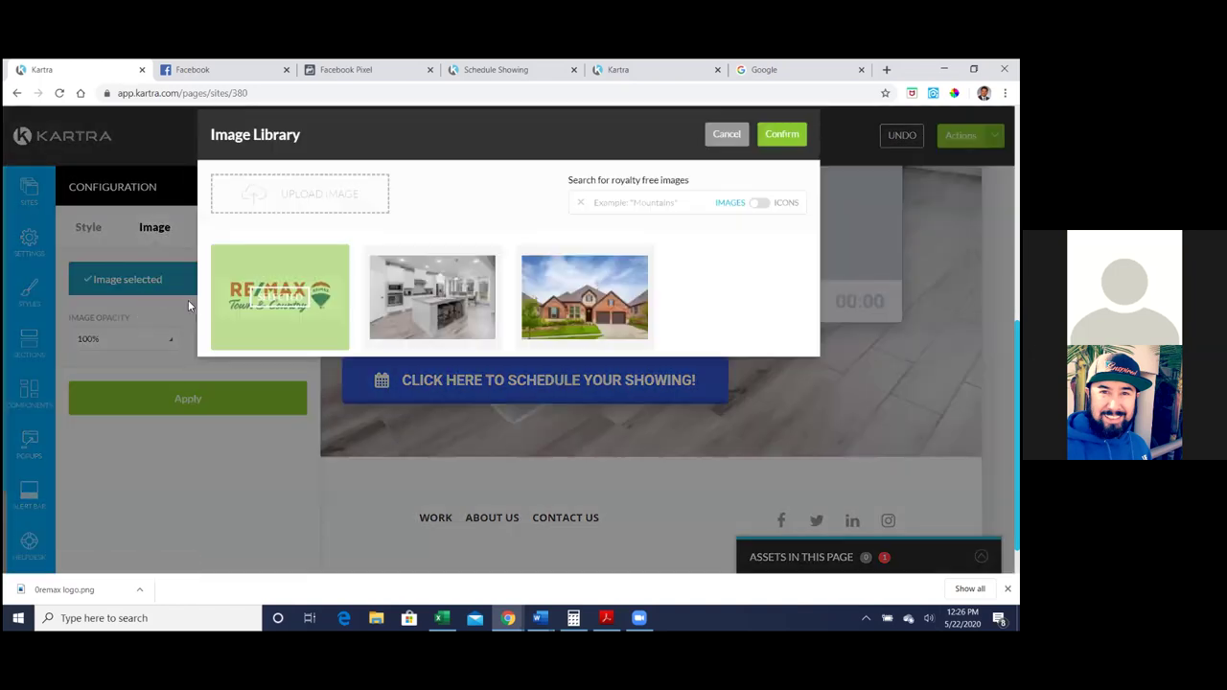
pyautogui.click(336, 221)
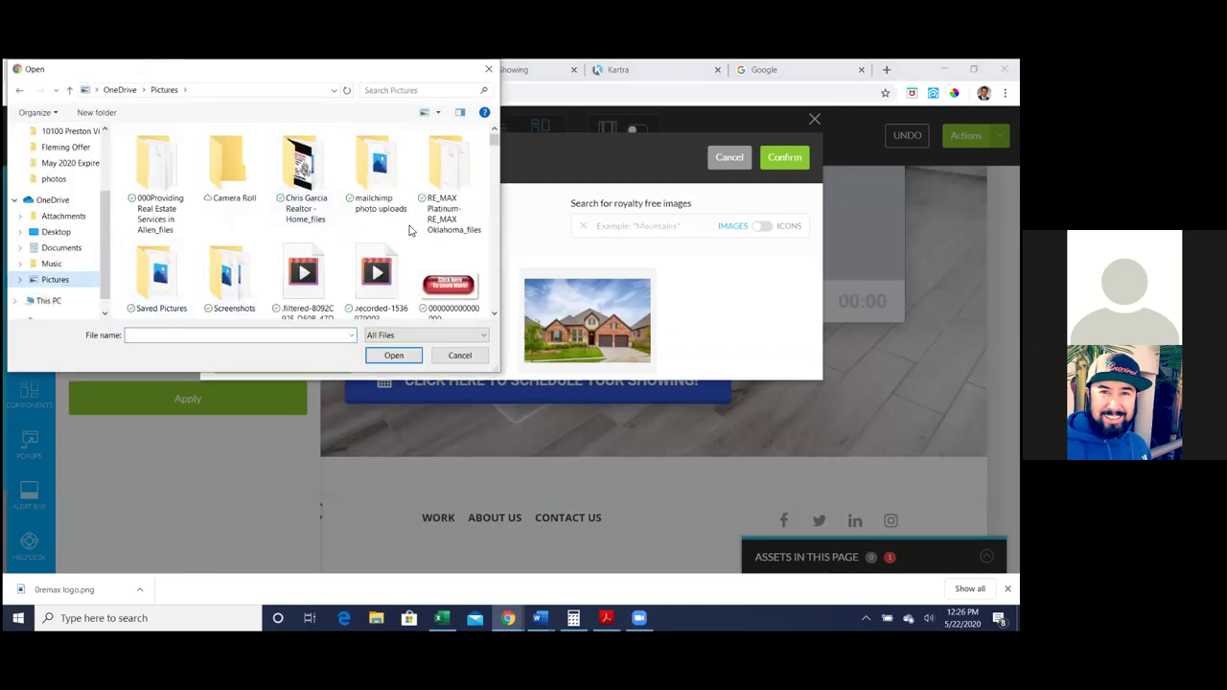
pyautogui.scroll(-5, 412, 230)
pyautogui.scroll(-2, 445, 254)
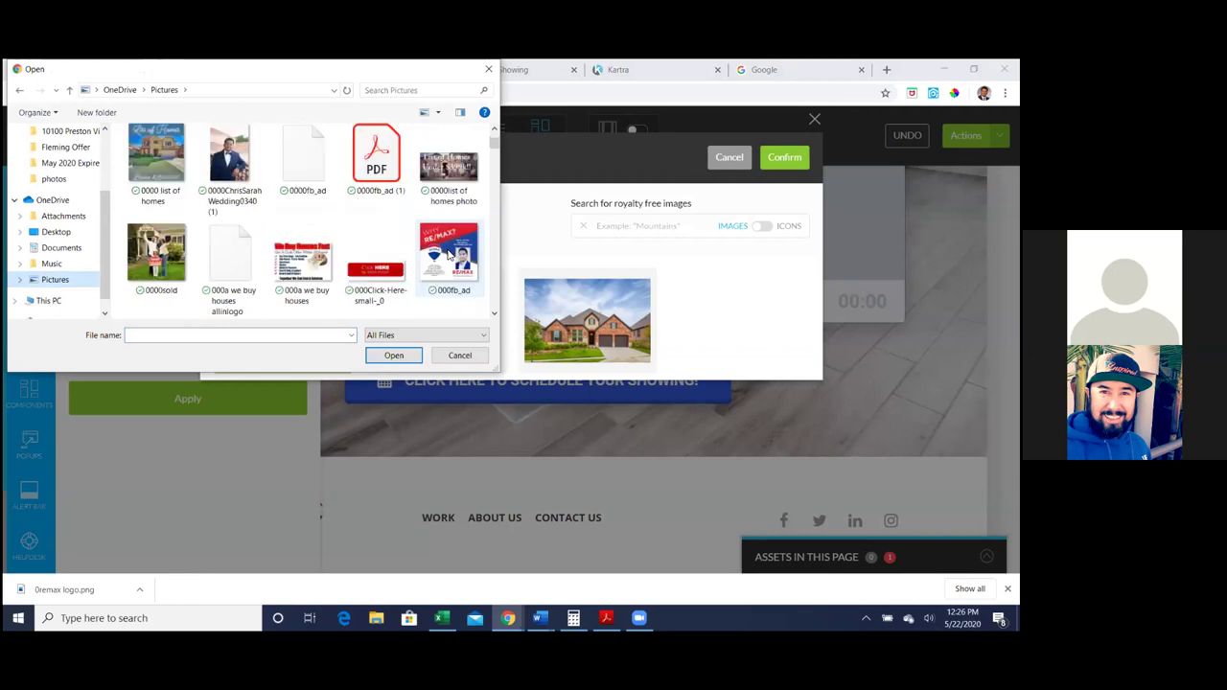
pyautogui.scroll(-2, 449, 255)
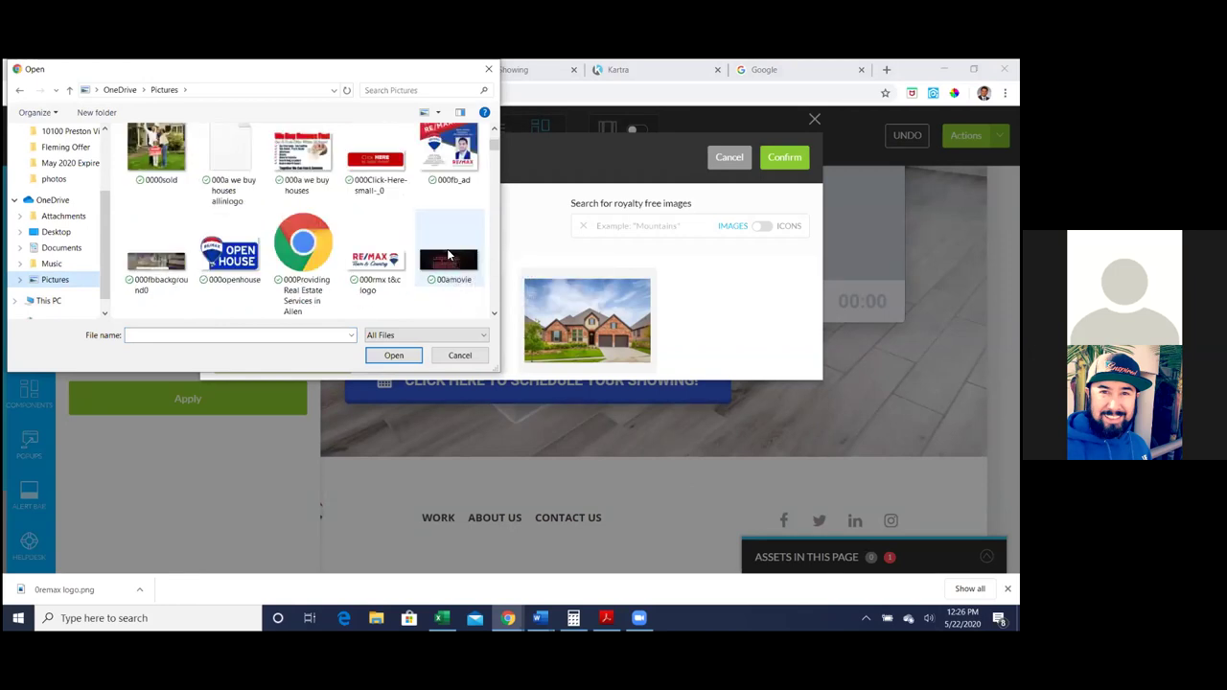
pyautogui.scroll(-1, 447, 254)
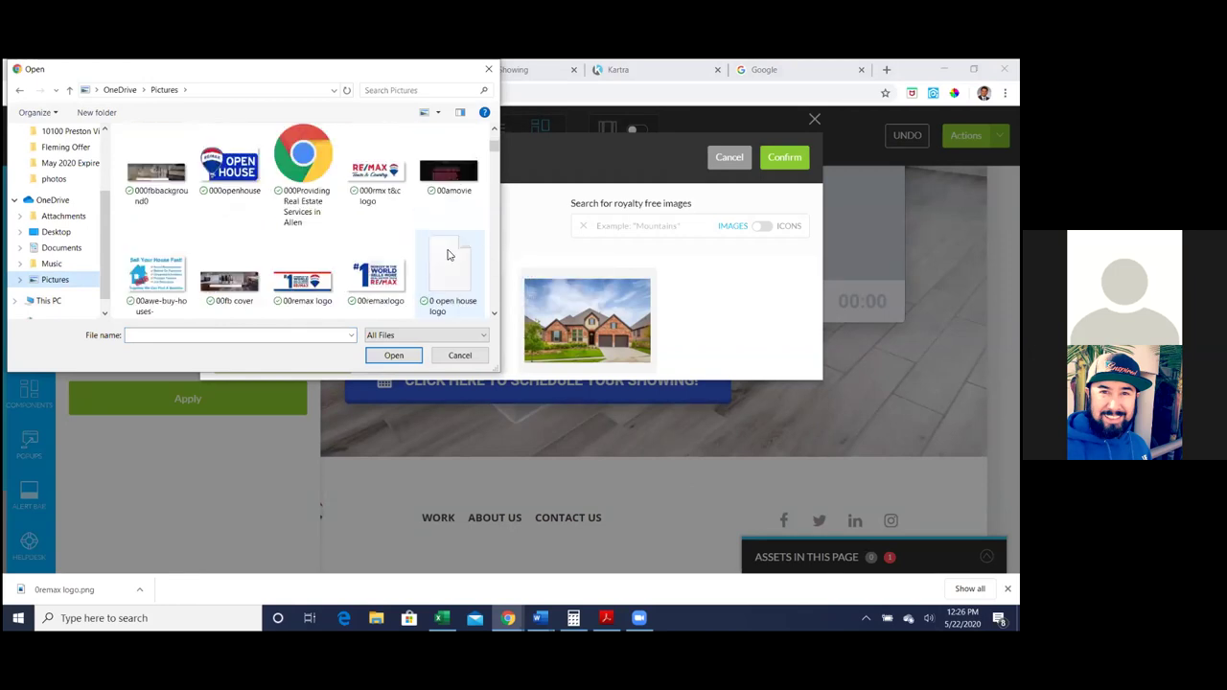
pyautogui.scroll(-1, 447, 254)
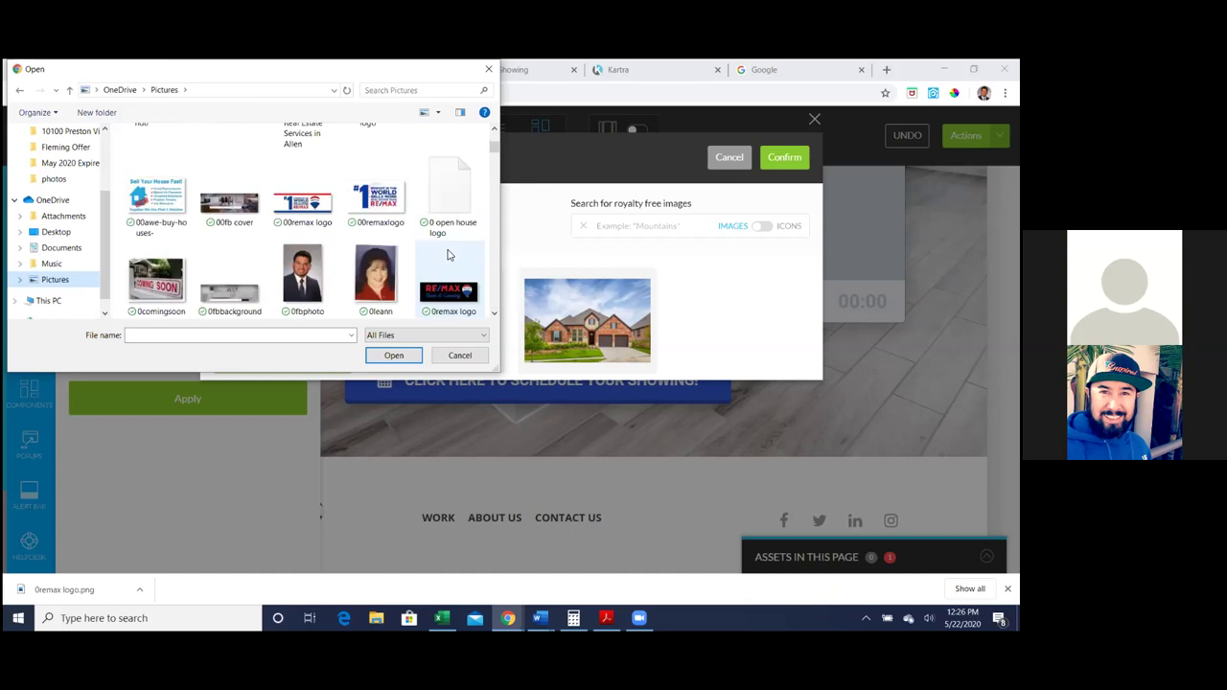
pyautogui.scroll(-1, 447, 254)
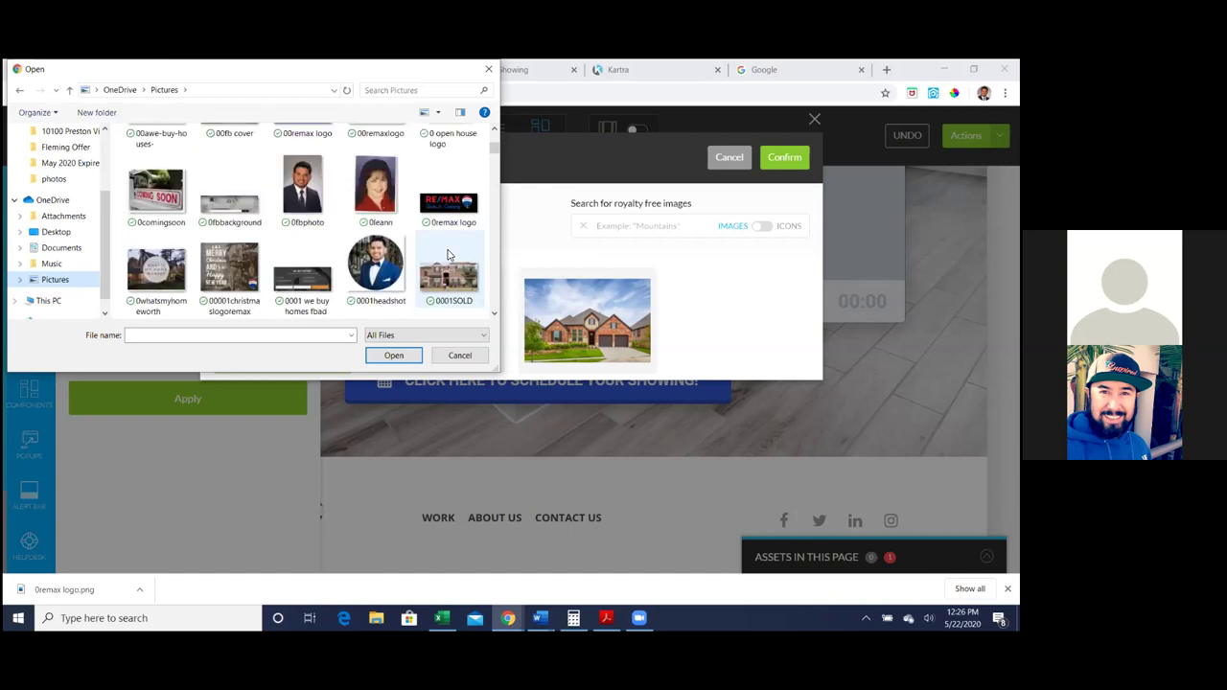
pyautogui.scroll(-1, 446, 254)
pyautogui.scroll(-1, 447, 254)
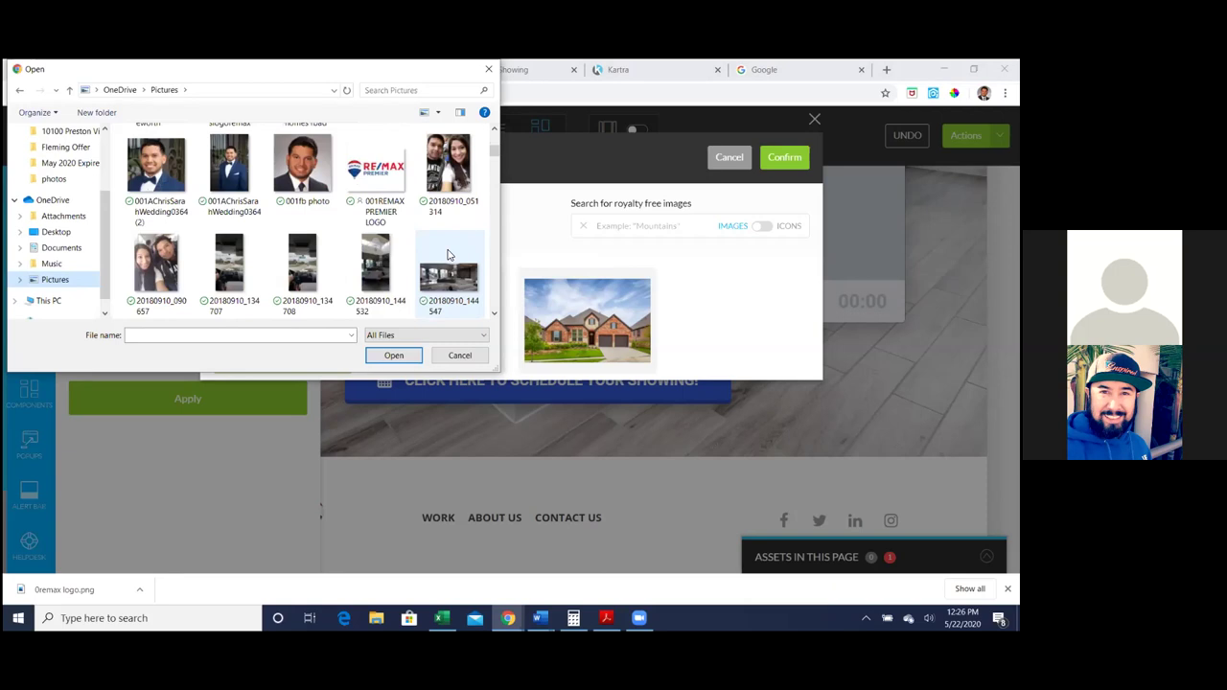
pyautogui.scroll(-2, 447, 254)
# Step: Select the 0remax logo file in Pictures and upload it
pyautogui.scroll(4, 447, 254)
pyautogui.scroll(5, 447, 254)
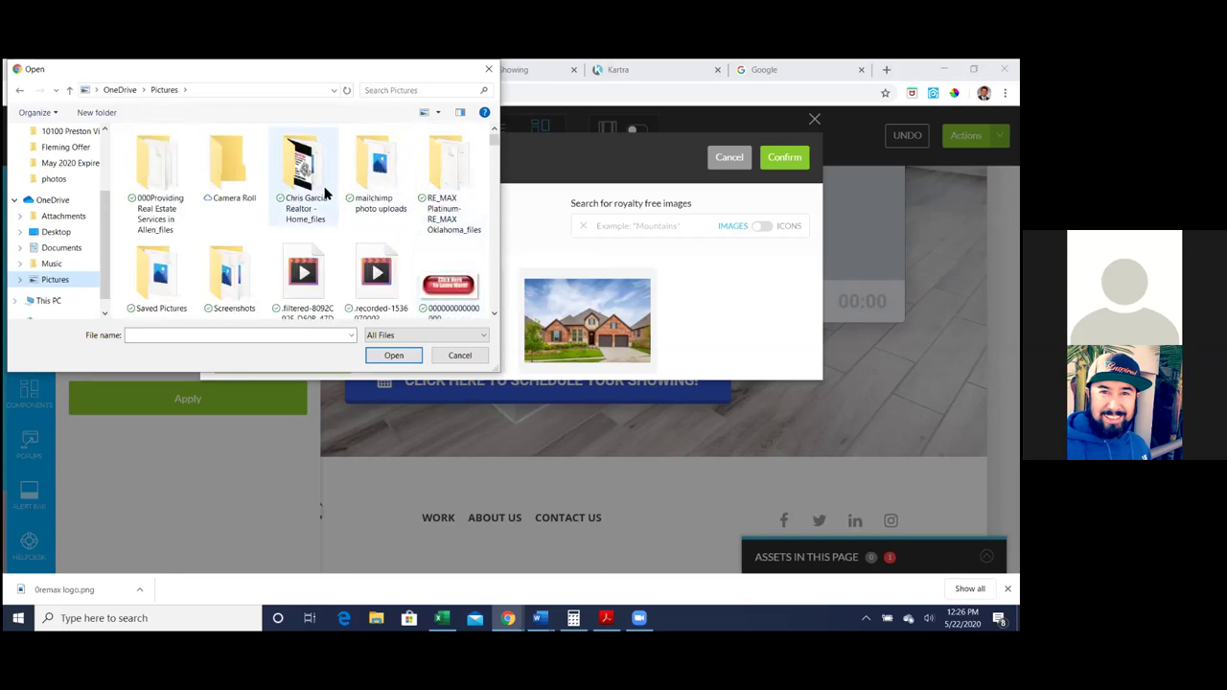
pyautogui.scroll(-4, 324, 192)
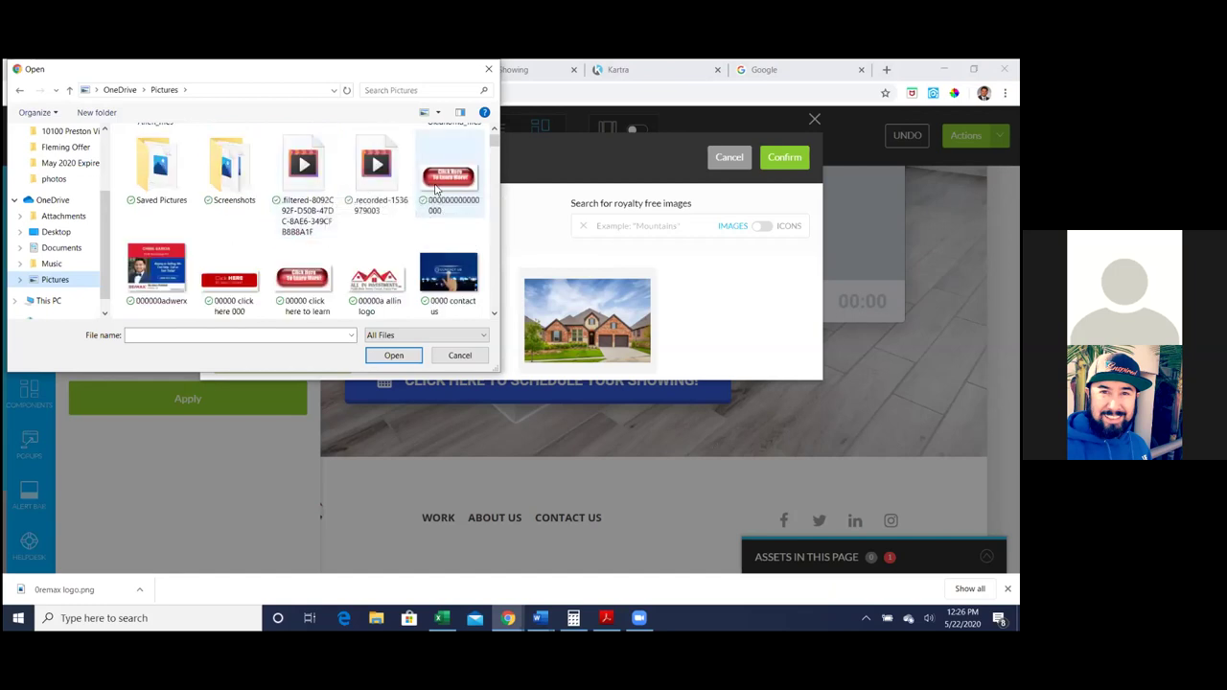
pyautogui.scroll(-1, 436, 189)
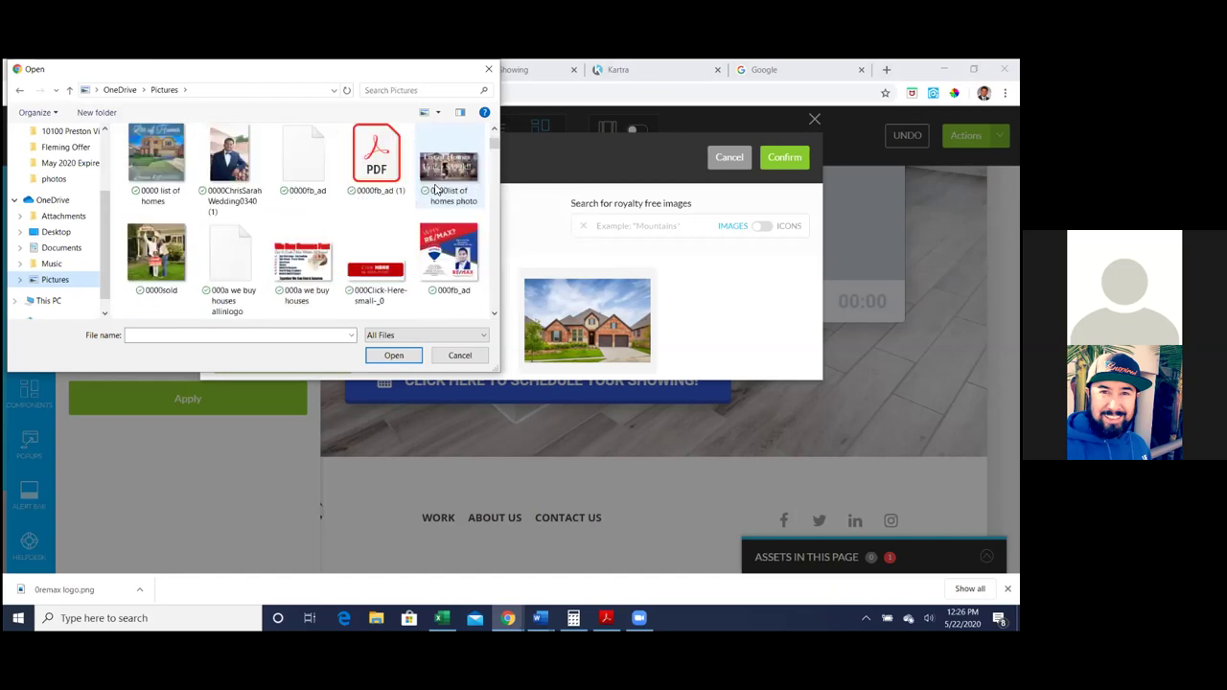
pyautogui.scroll(-1, 436, 189)
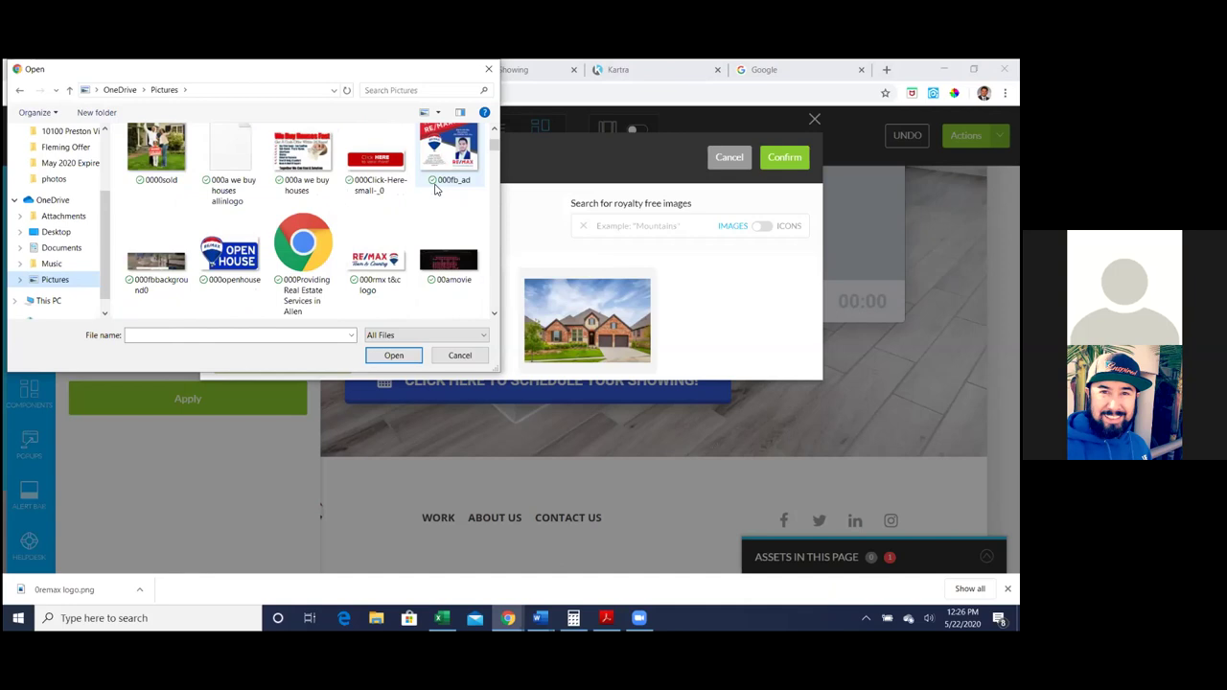
pyautogui.scroll(-1, 436, 189)
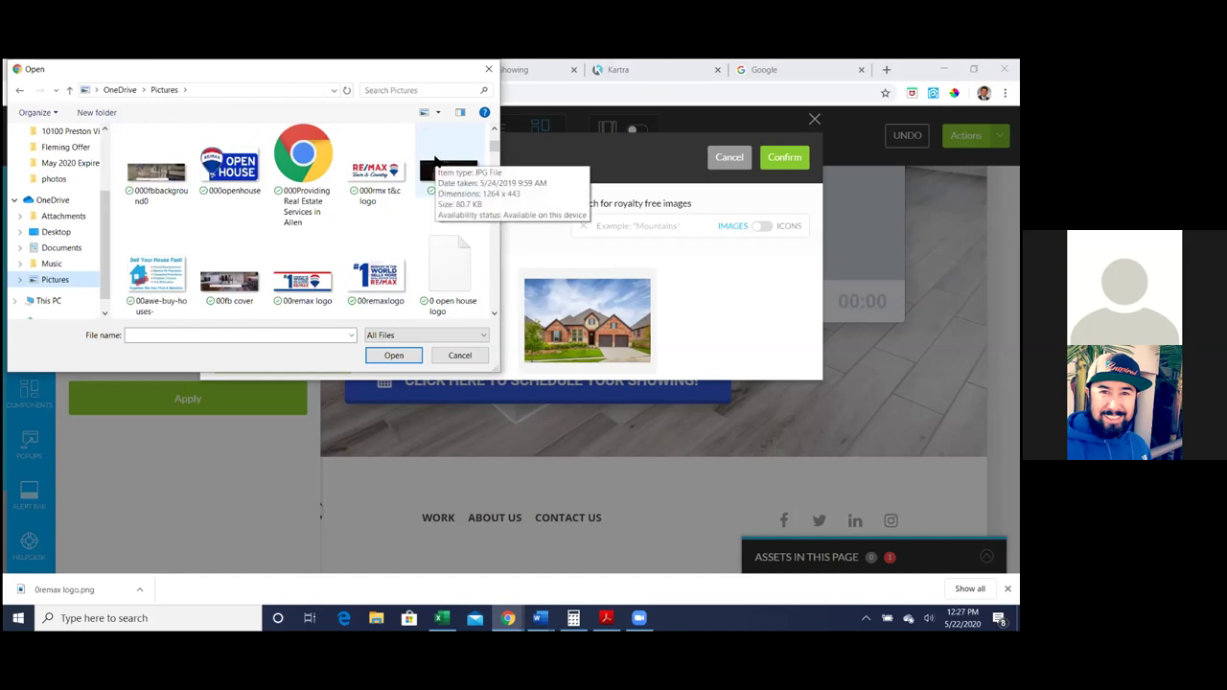
pyautogui.scroll(-1, 436, 161)
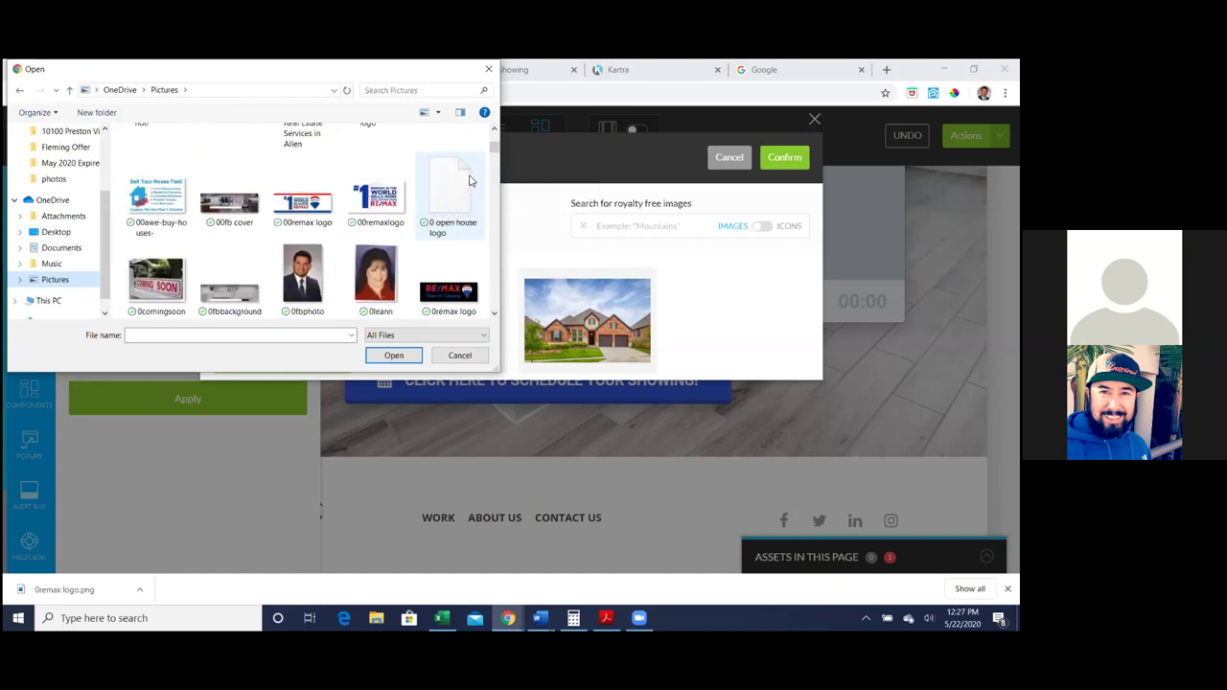
pyautogui.scroll(-1, 470, 181)
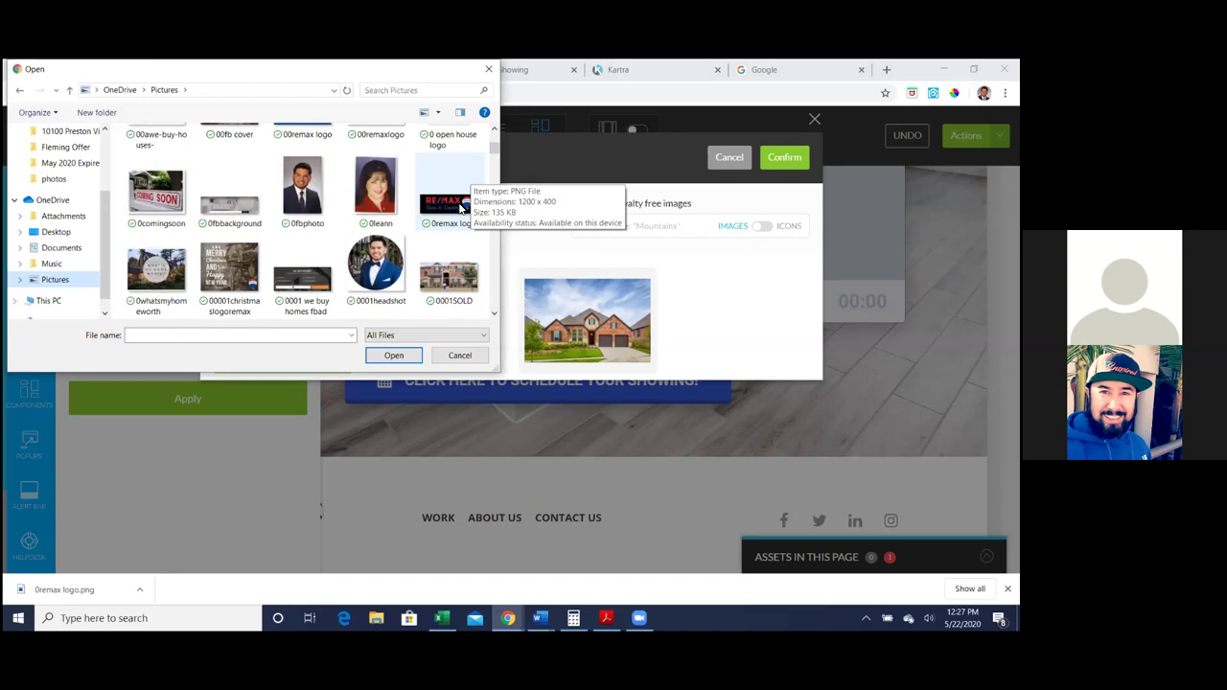
pyautogui.click(461, 206)
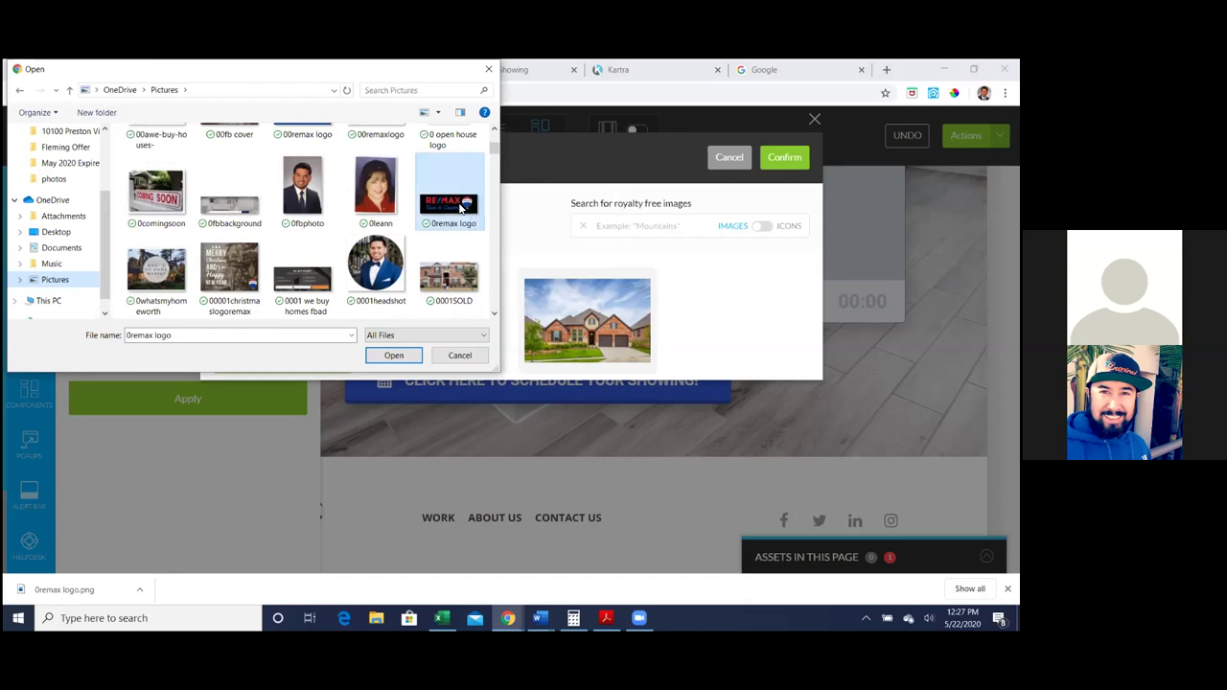
pyautogui.click(394, 355)
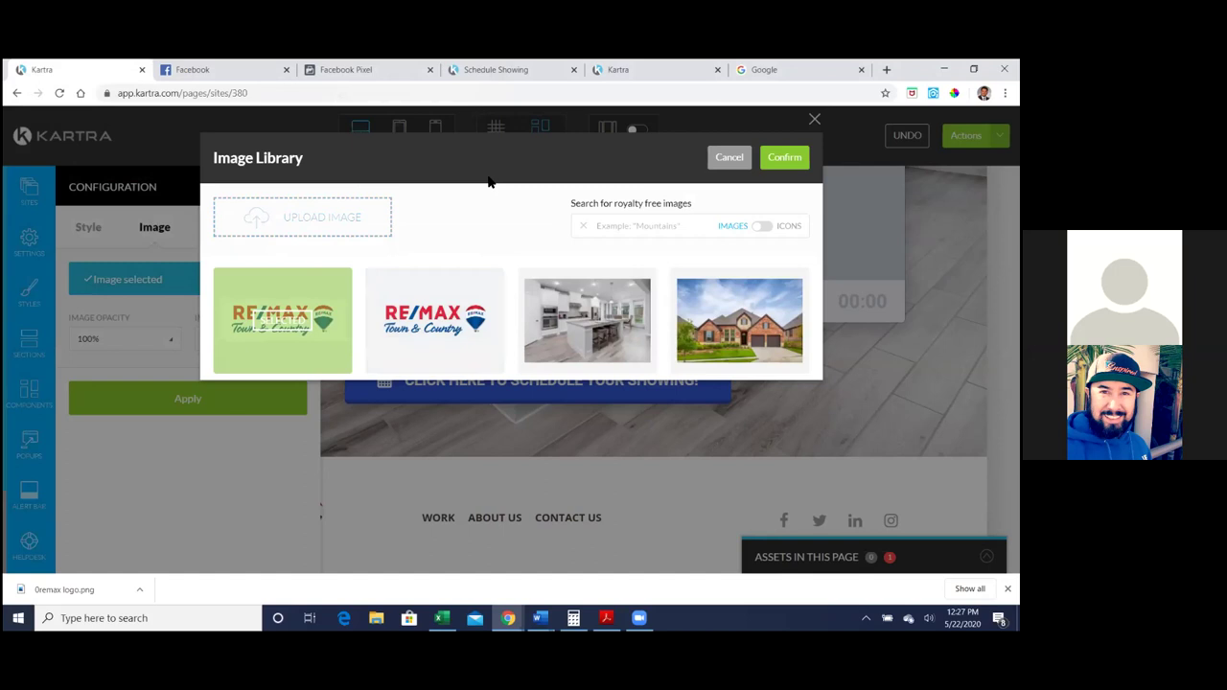
# Step: Put the white-background RE/MAX Town & Country logo into the footer image and close its settings
pyautogui.click(465, 273)
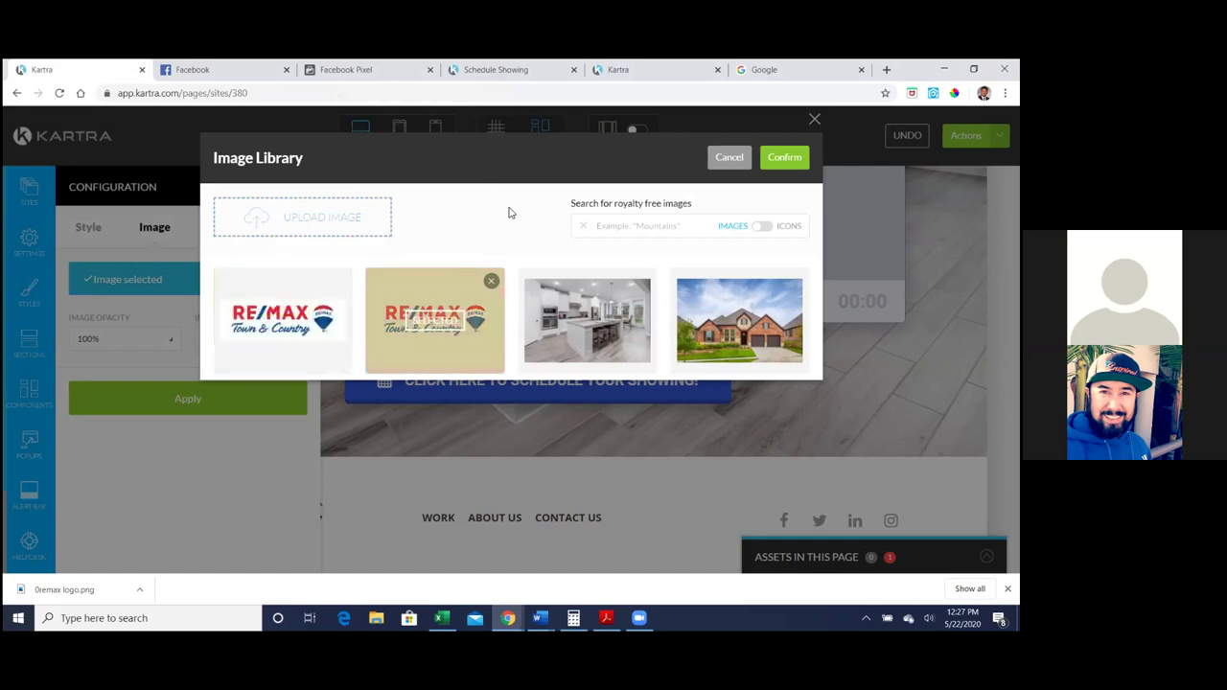
pyautogui.click(785, 159)
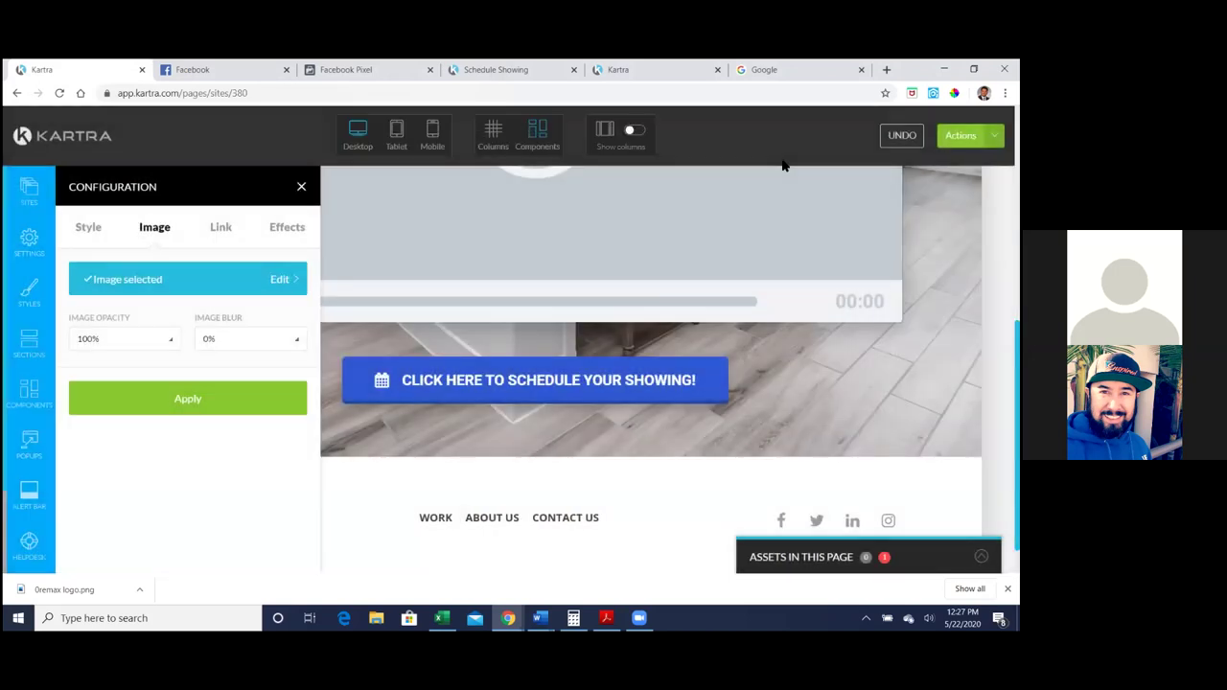
pyautogui.click(170, 401)
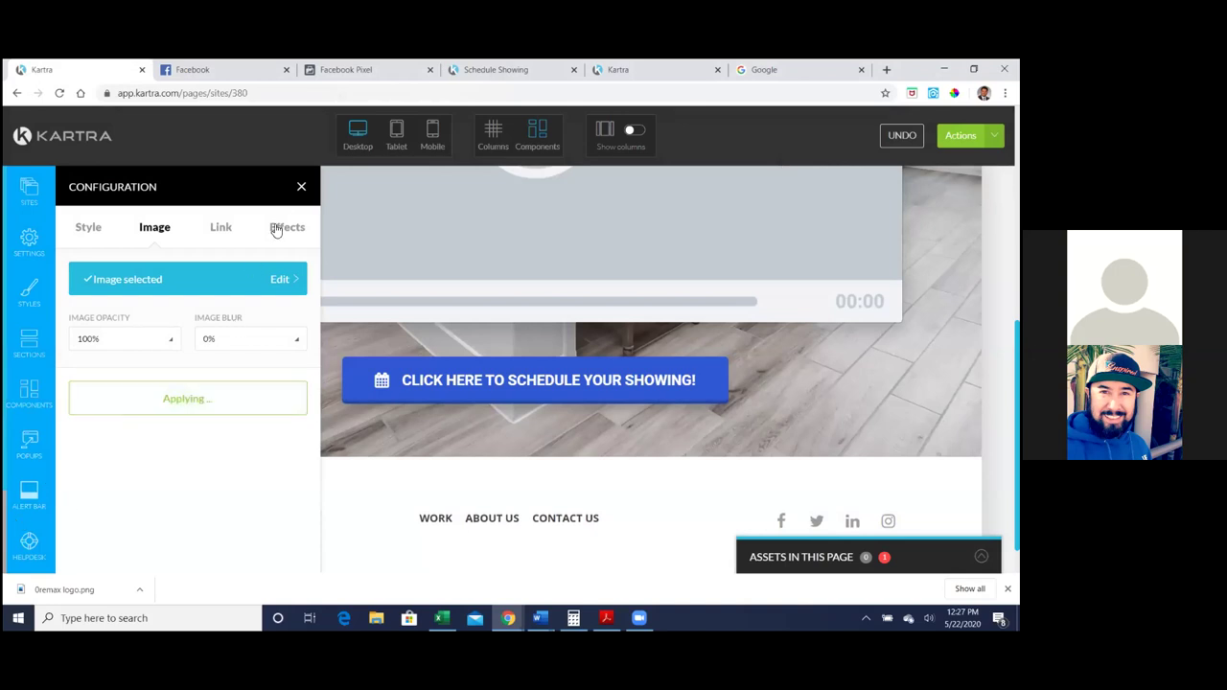
pyautogui.click(301, 186)
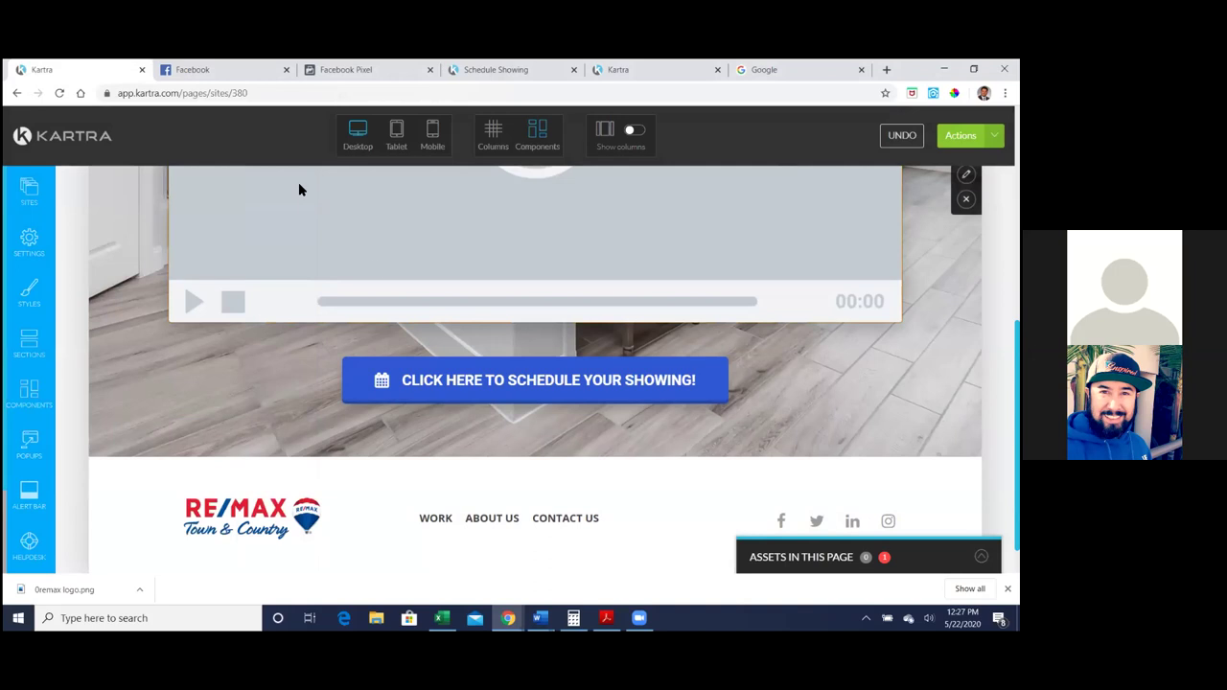
pyautogui.moveTo(663, 569)
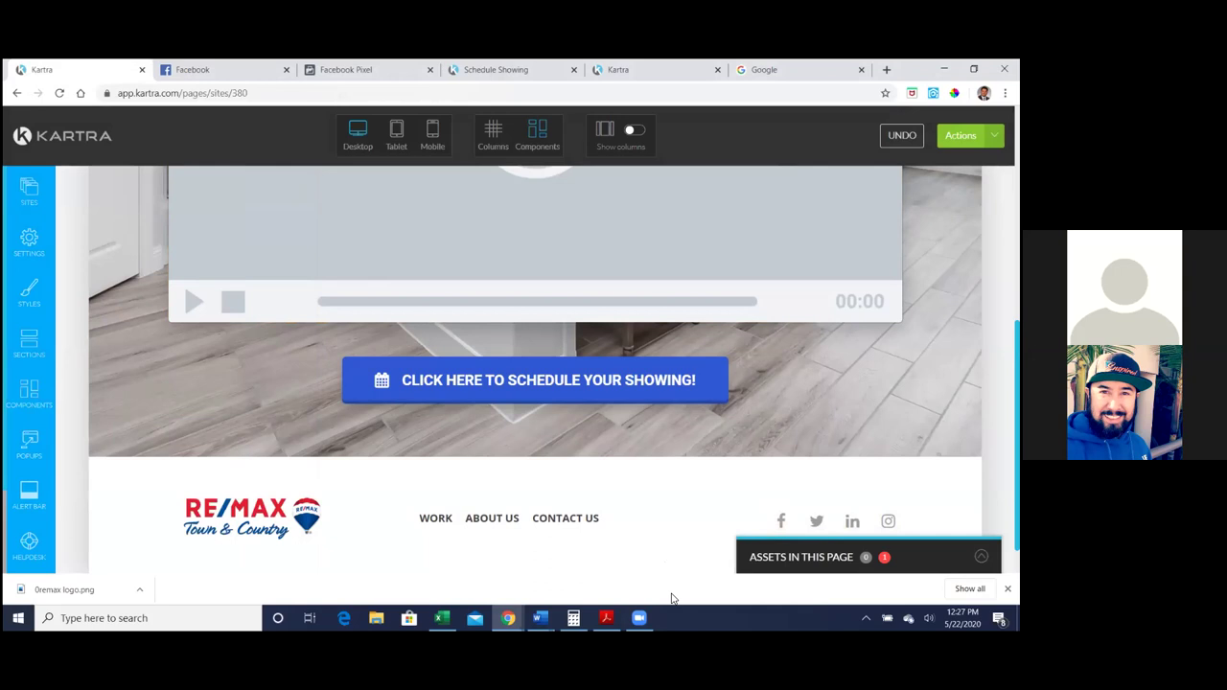
pyautogui.moveTo(266, 518)
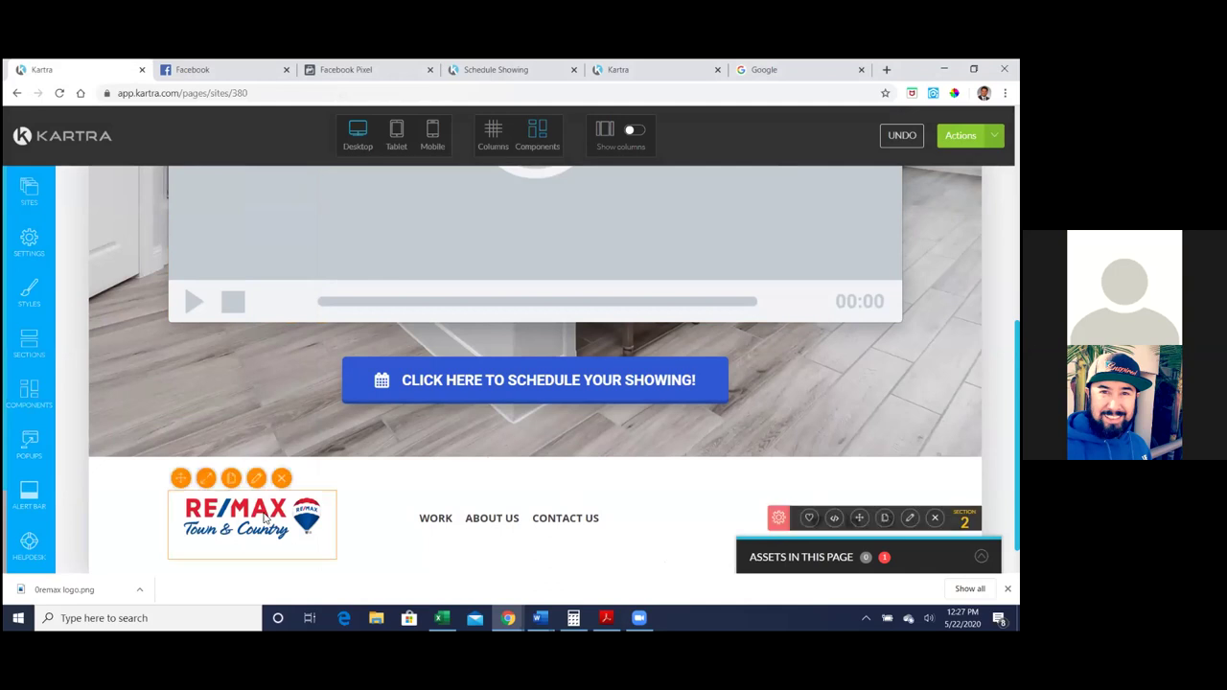
# Step: Delete the duplicate RE/MAX logo from the image library, keeping the remaining logo applied in the footer
pyautogui.click(256, 479)
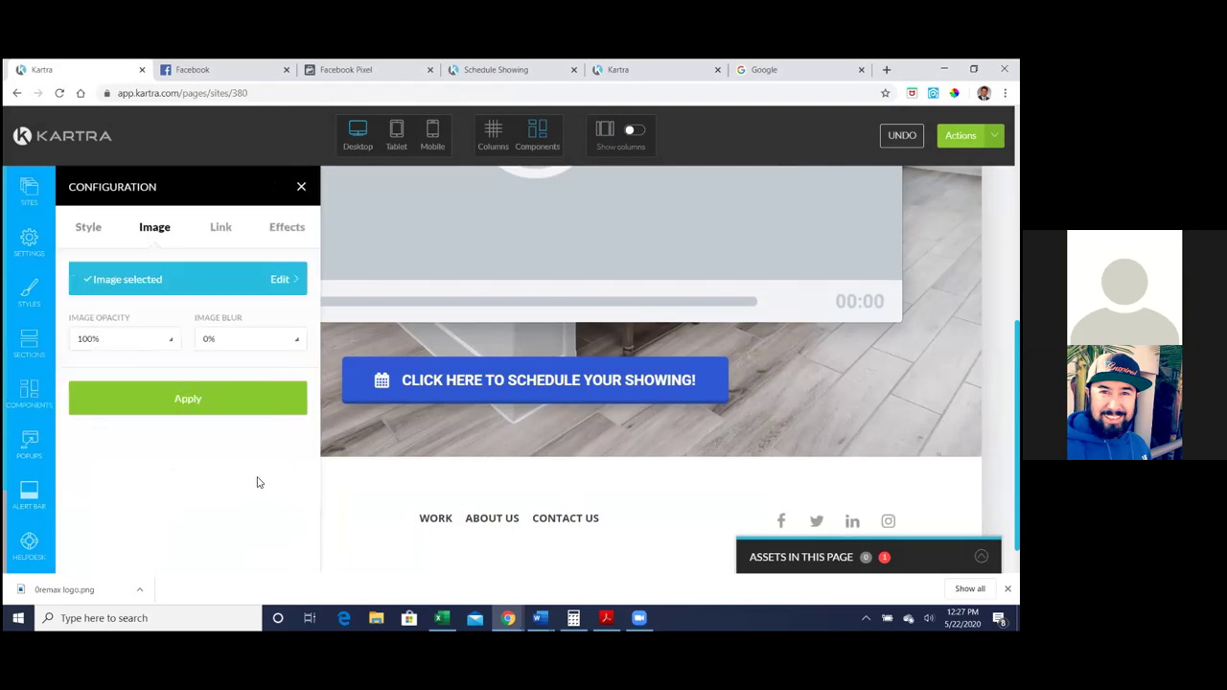
pyautogui.click(235, 285)
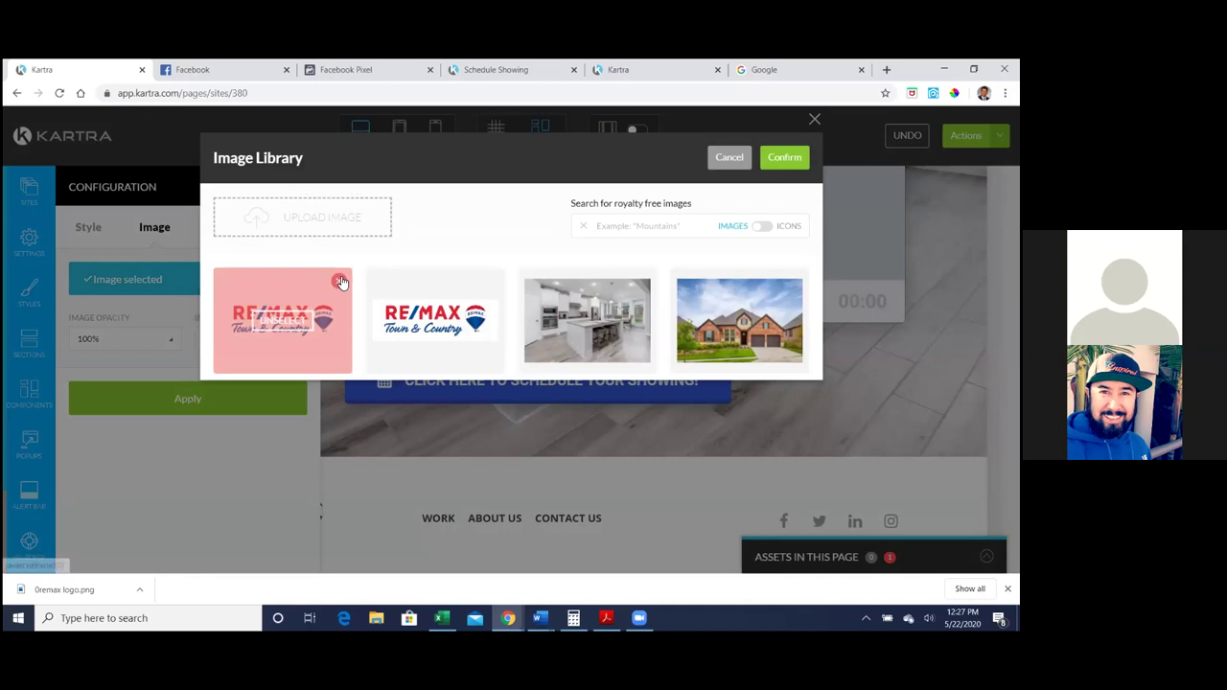
pyautogui.click(492, 281)
pyautogui.click(431, 308)
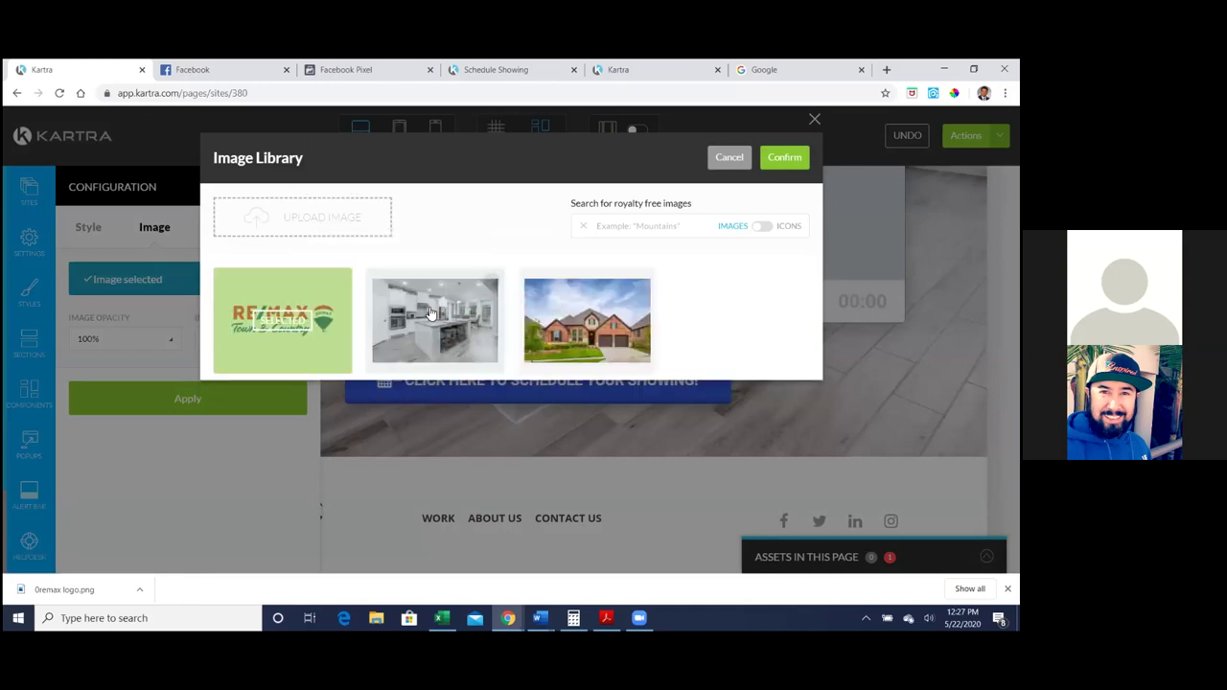
pyautogui.click(784, 159)
pyautogui.click(214, 413)
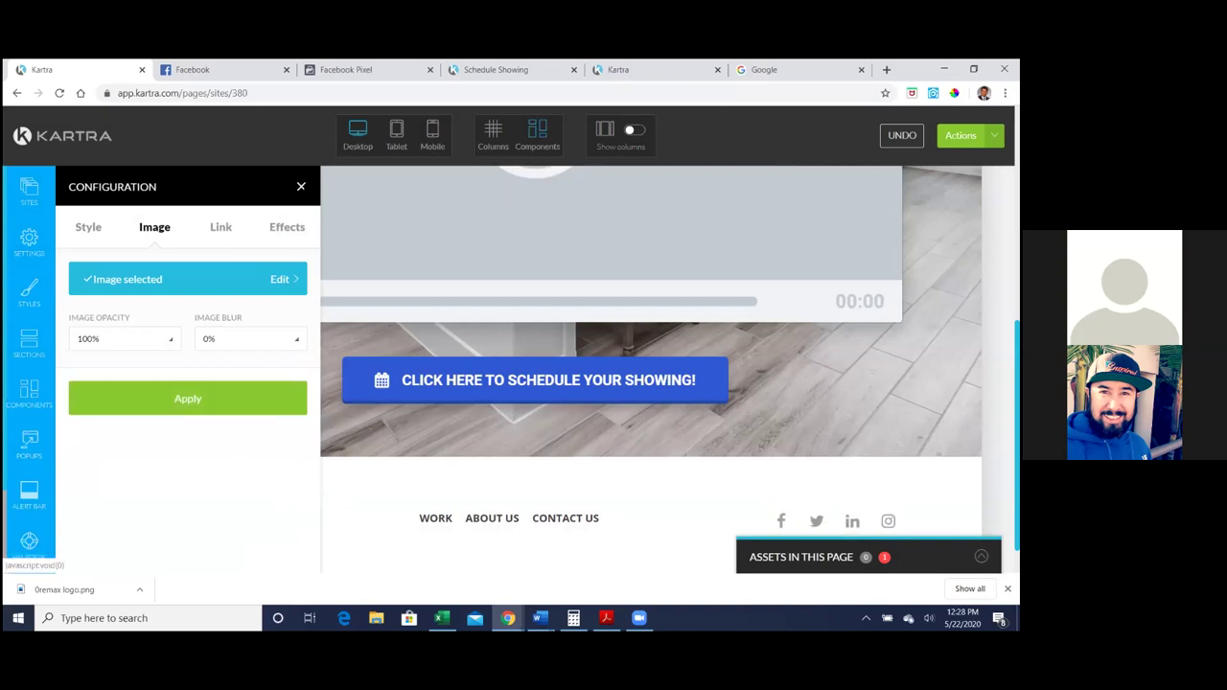
pyautogui.click(301, 186)
# Step: Try resizing the RE/MAX logo in the page footer
pyautogui.moveTo(252, 523)
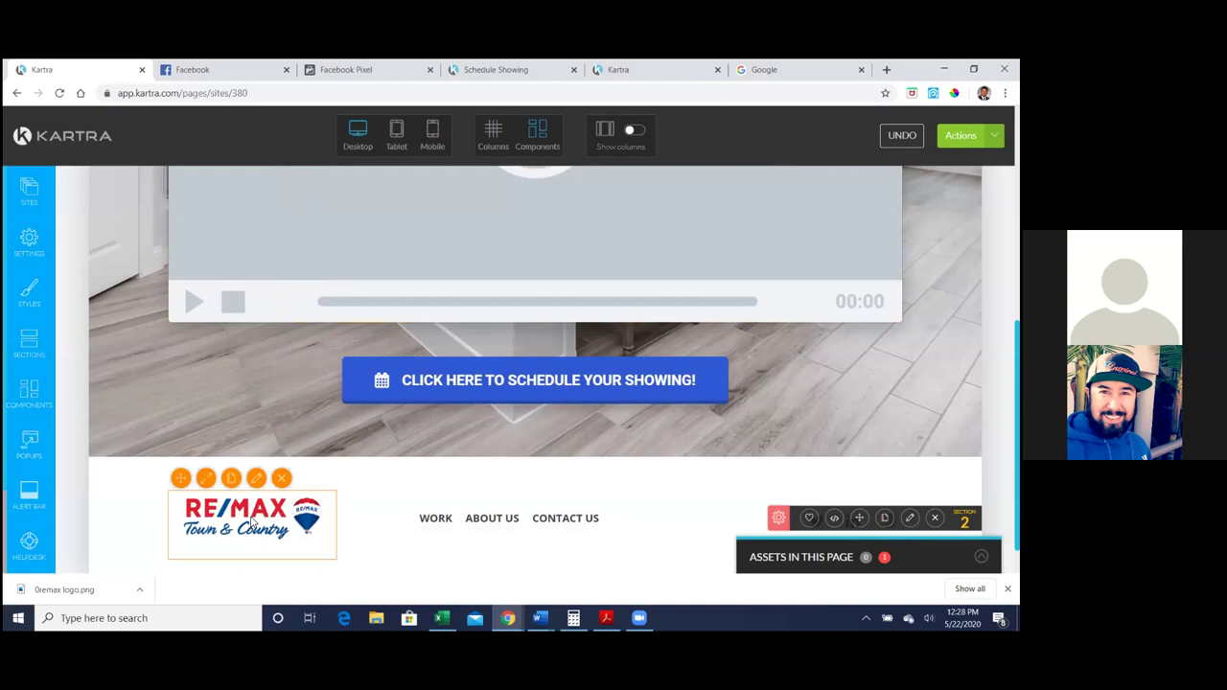
pyautogui.click(204, 480)
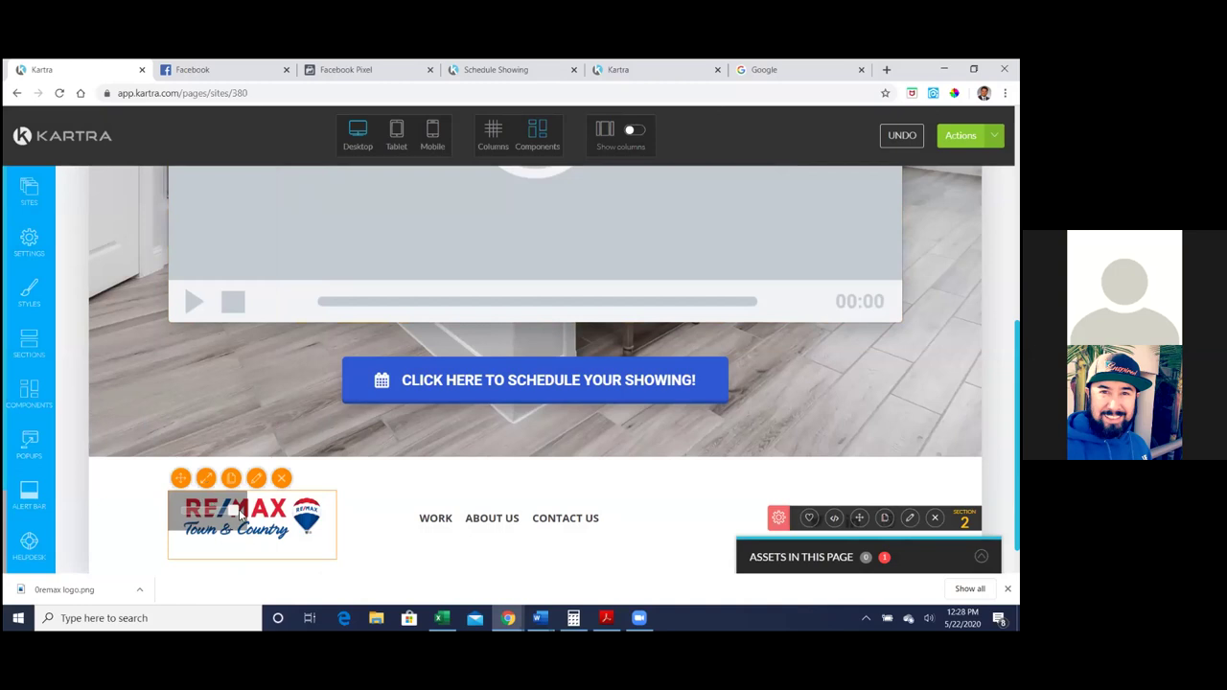
pyautogui.click(239, 515)
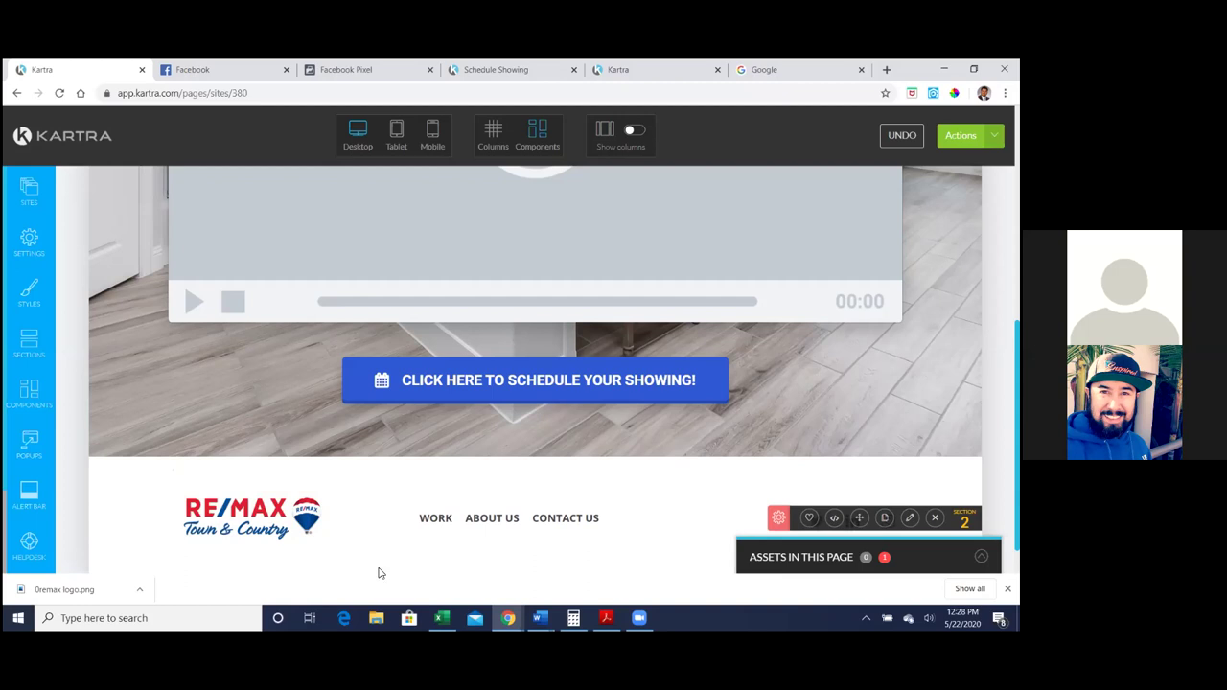
# Step: Save the thank-you page's progress, then choose Publish live from the Actions menu
pyautogui.click(961, 136)
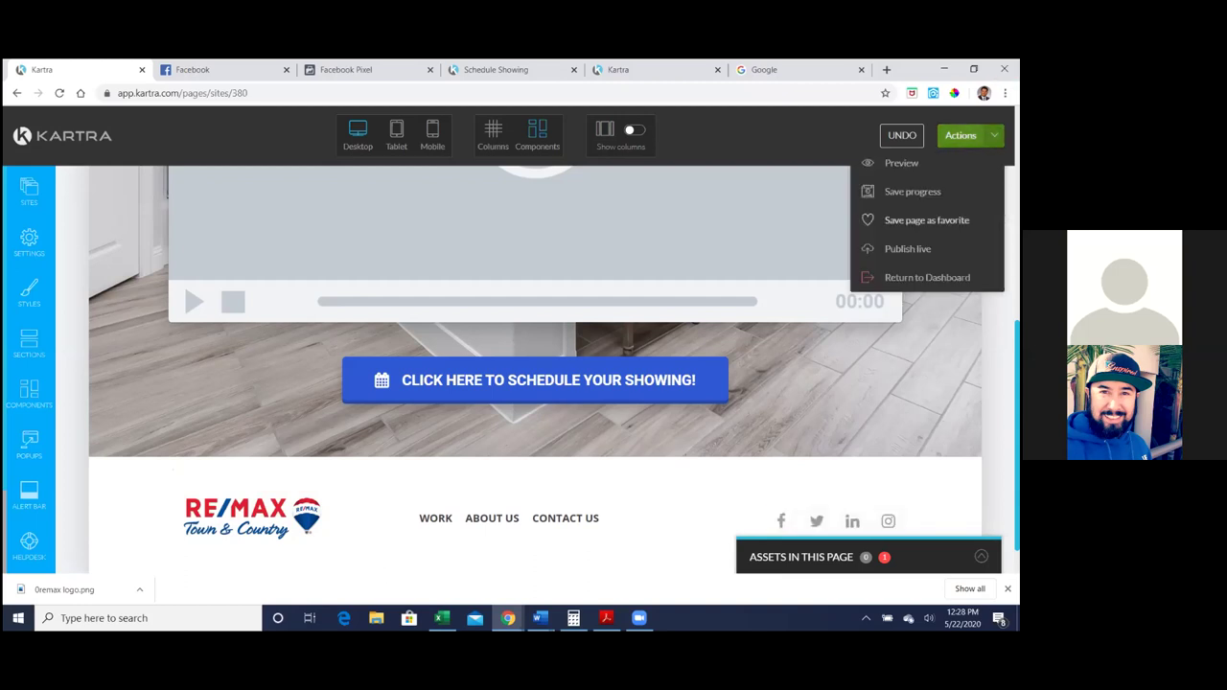
pyautogui.click(913, 191)
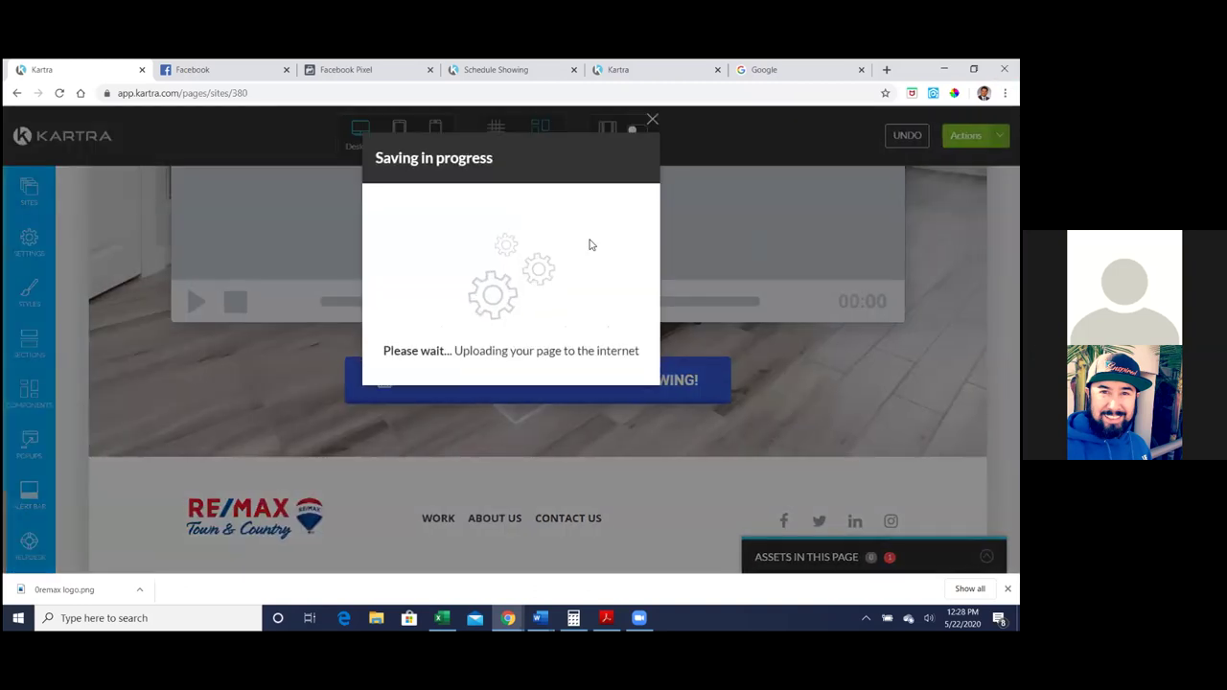
pyautogui.click(651, 121)
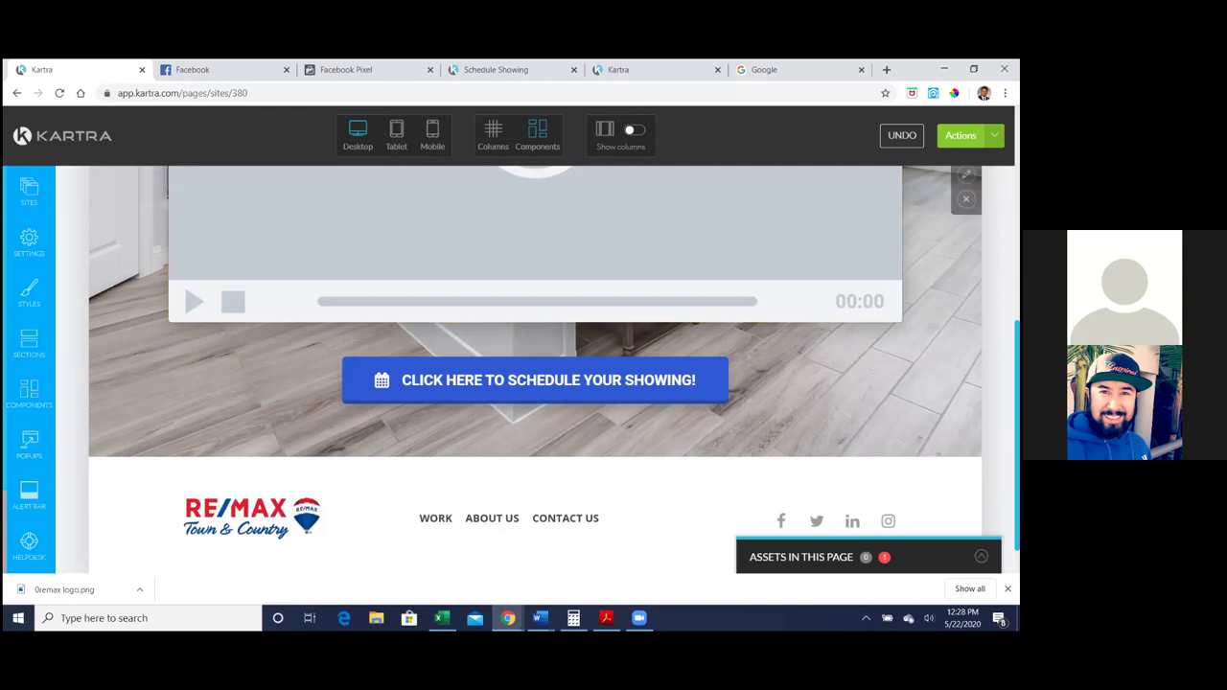
pyautogui.click(963, 135)
pyautogui.click(908, 248)
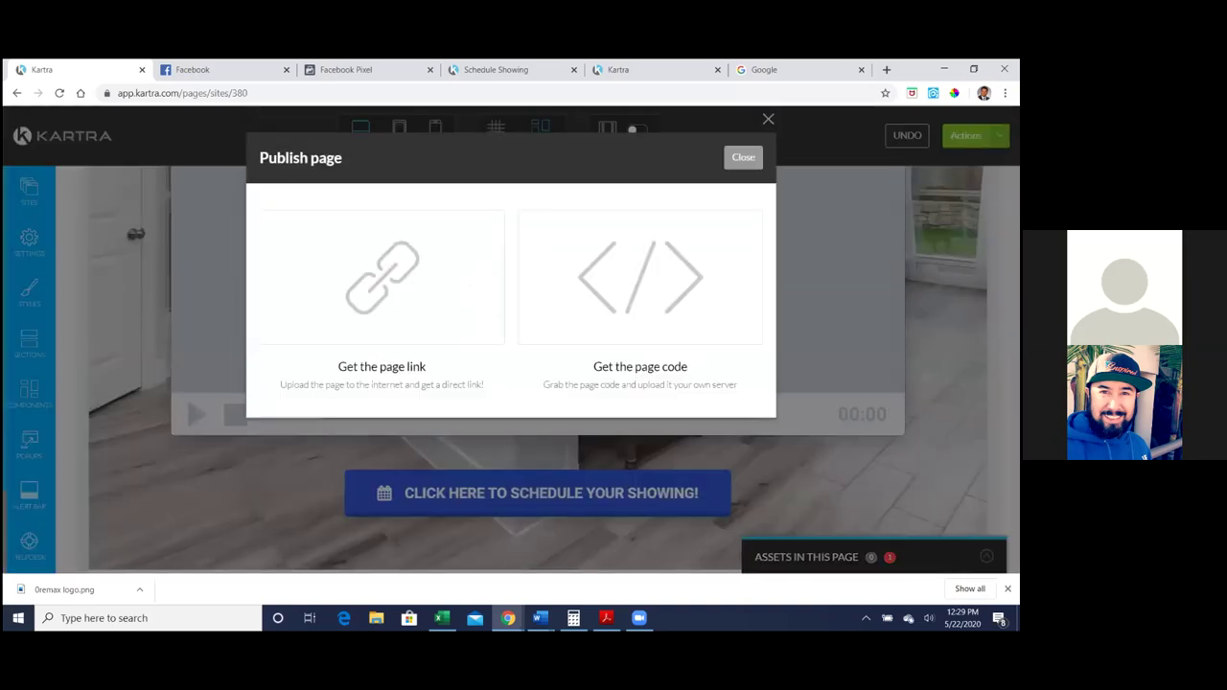
# Step: Get the page link cgpremierrealty.kartra.com/page/3MA380, save it, and reopen its custom name for editing
pyautogui.click(391, 261)
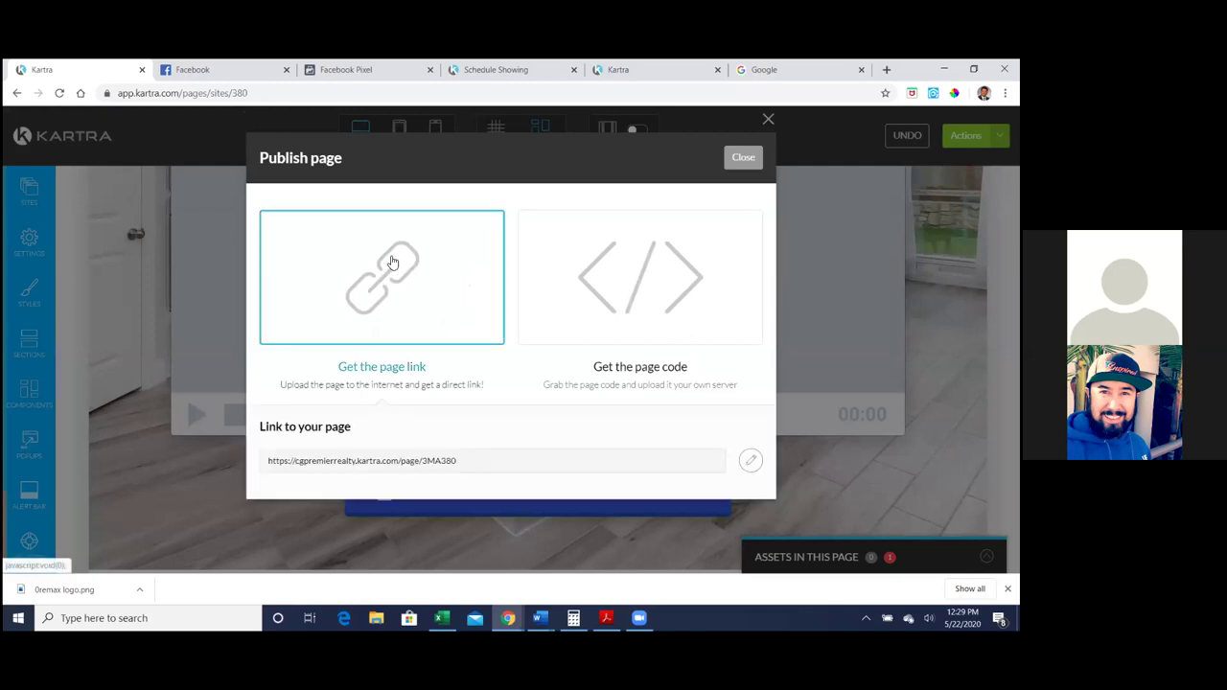
pyautogui.click(750, 460)
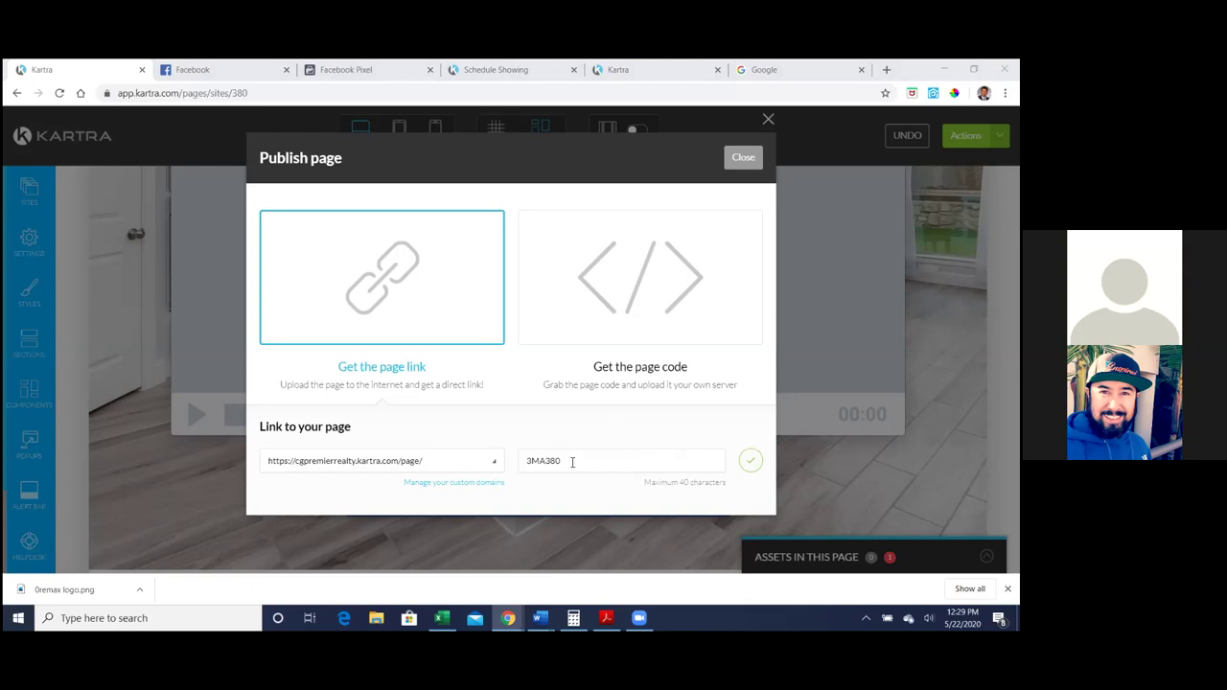
pyautogui.click(749, 464)
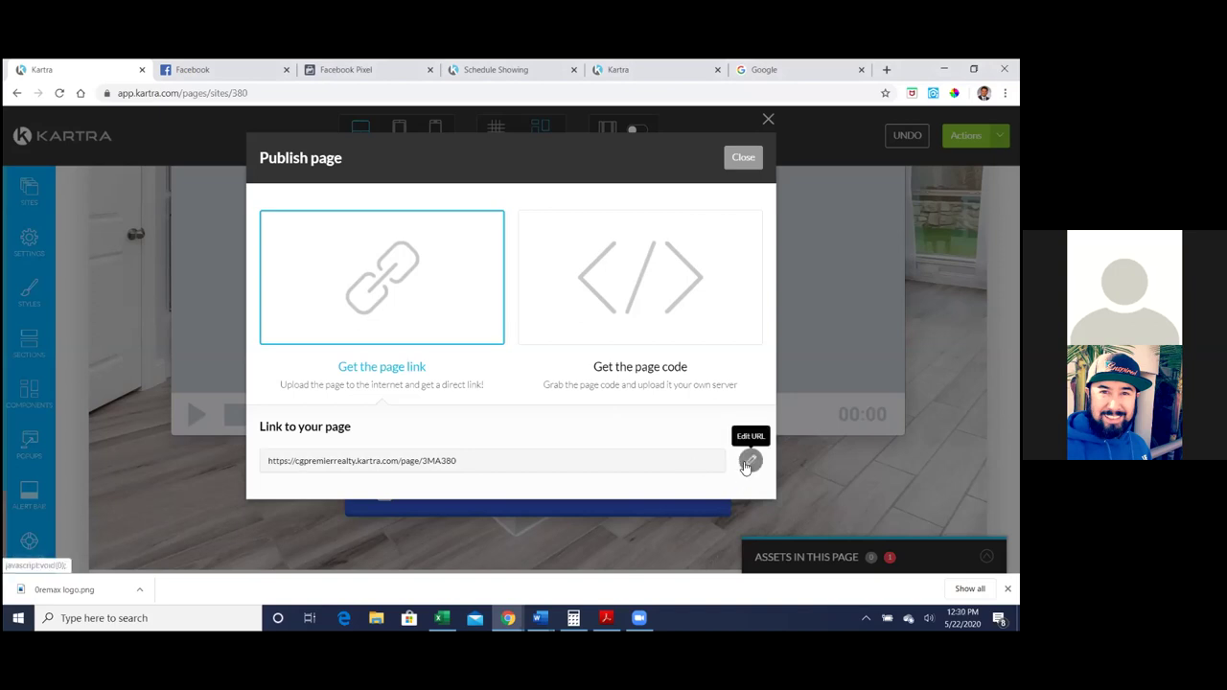
pyautogui.click(748, 462)
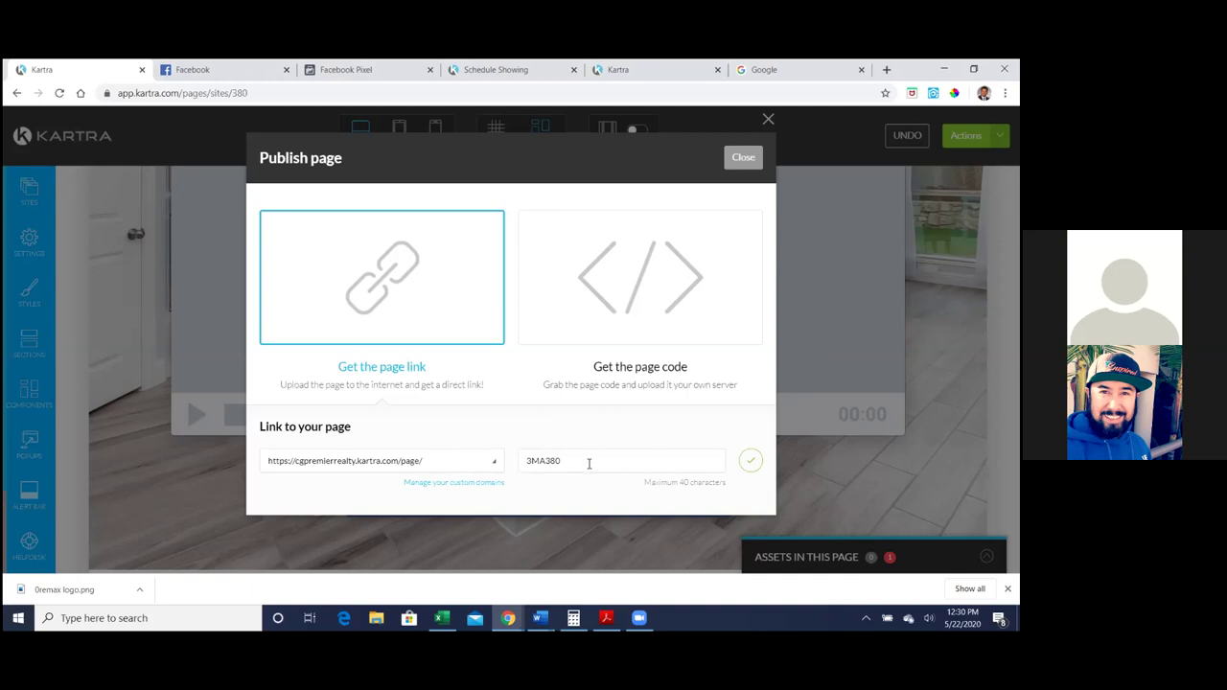
pyautogui.click(498, 81)
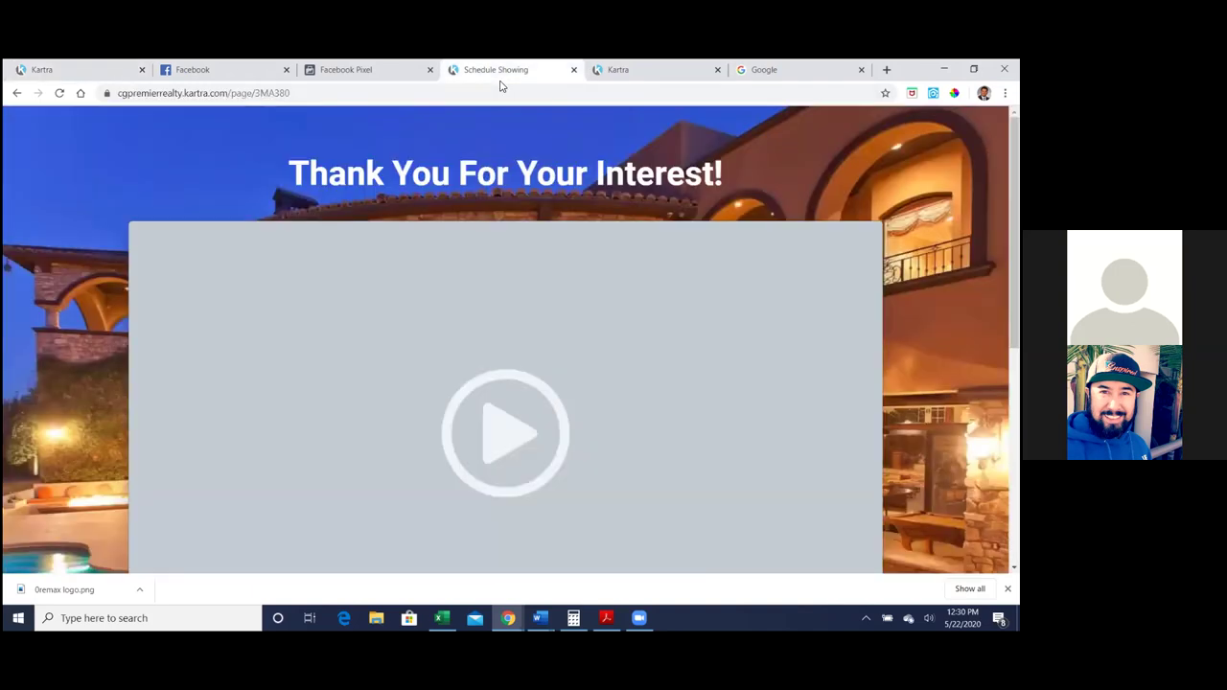
# Step: Reload the Schedule Showing tab to view the published page, then return to Kartra
pyautogui.click(59, 93)
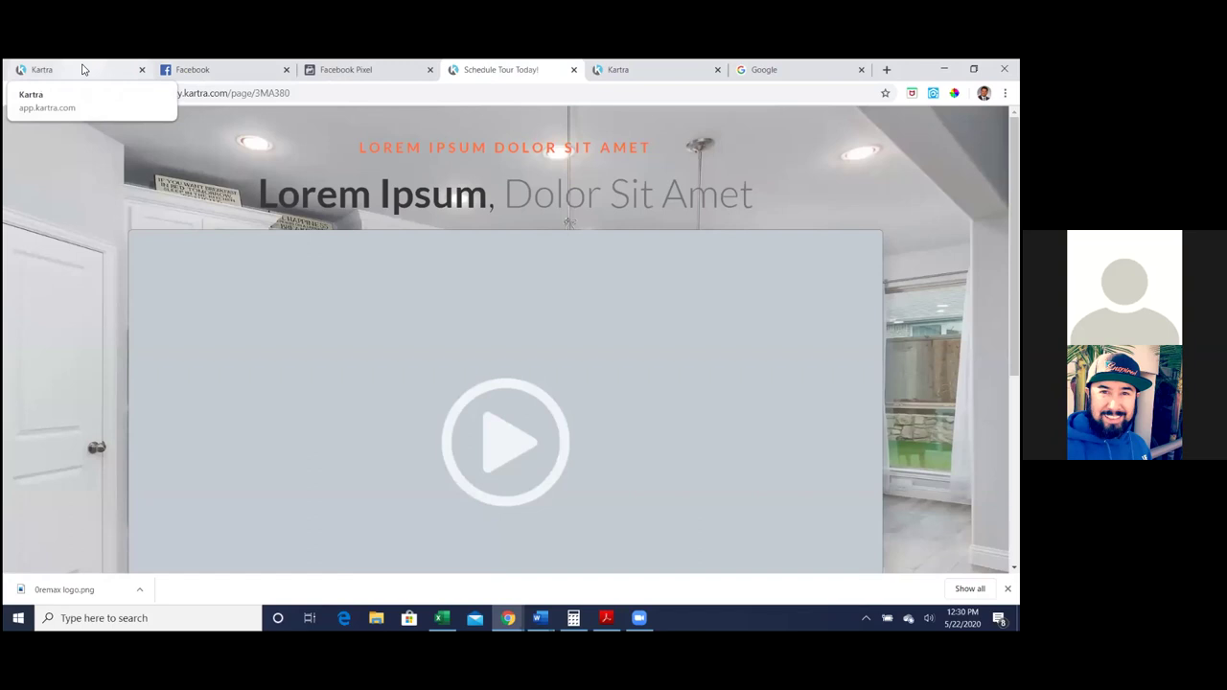
pyautogui.click(82, 69)
# Step: Replace the link's custom name 3MA380 with scheduletourtoday, save it, and select the full URL
pyautogui.moveTo(608, 460); pyautogui.dragTo(442, 462)
pyautogui.write('Schedul')
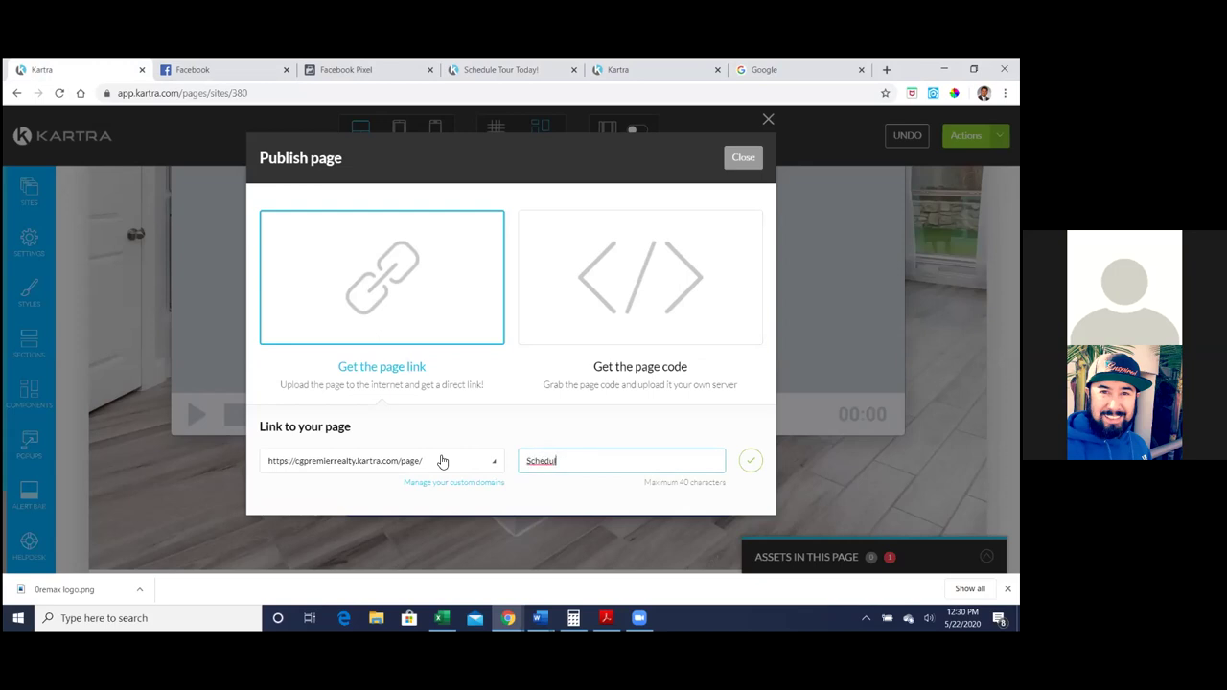
pyautogui.write('eTourTo')
pyautogui.press('BackSpace')
pyautogui.press('BackSpace')
pyautogui.press('BackSpace')
pyautogui.press('BackSpace')
pyautogui.press('BackSpace')
pyautogui.press('BackSpace')
pyautogui.press('BackSpace')
pyautogui.press('BackSpace')
pyautogui.press('BackSpace')
pyautogui.press('BackSpace')
pyautogui.press('BackSpace')
pyautogui.press('BackSpace')
pyautogui.press('BackSpace')
pyautogui.press('BackSpace')
pyautogui.write('scheduletourtoday')
pyautogui.click(597, 493)
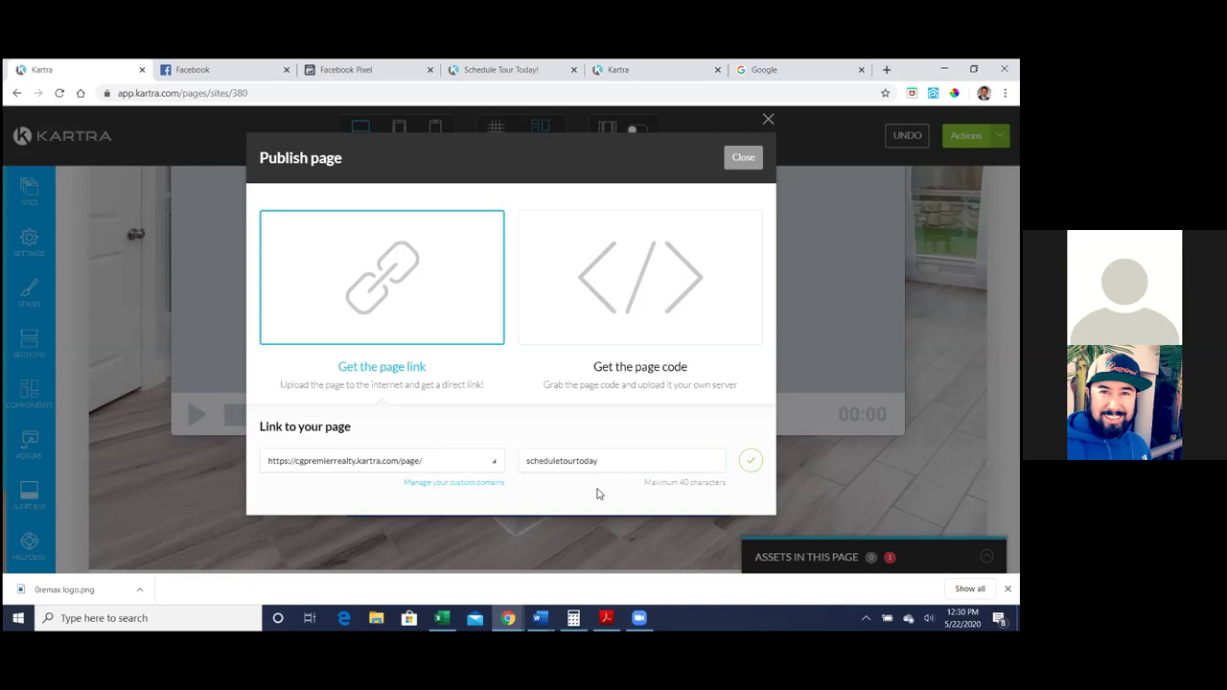
pyautogui.click(752, 464)
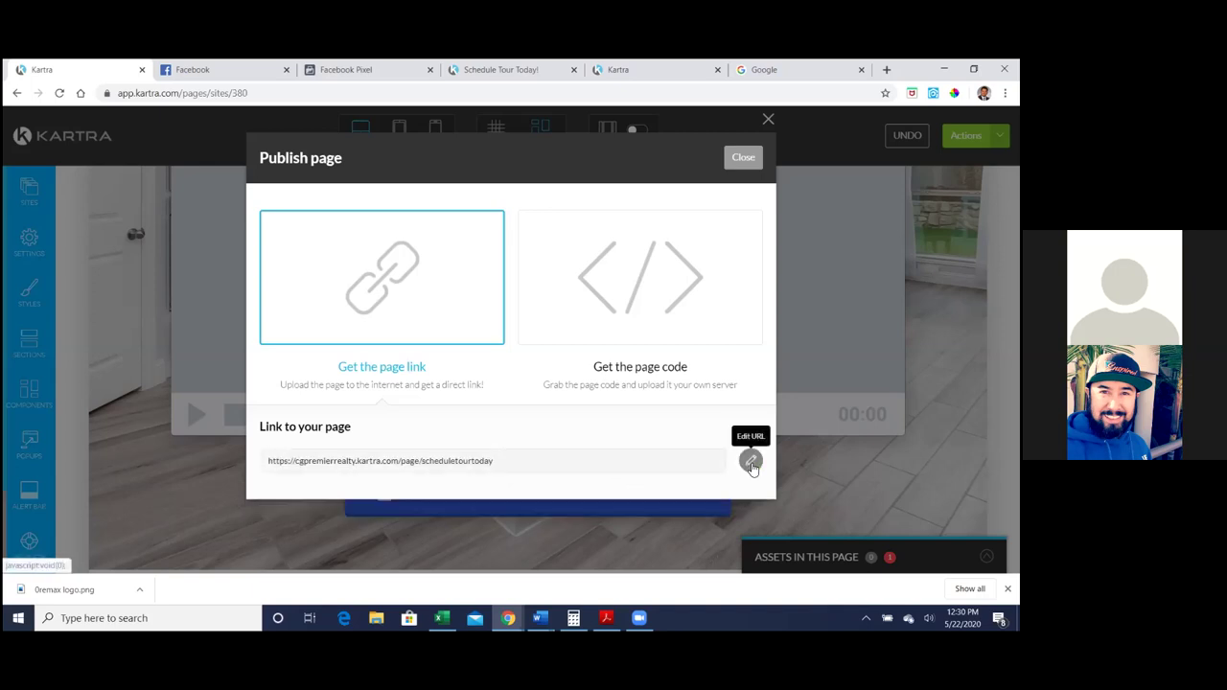
pyautogui.tripleClick(471, 463)
pyautogui.hotkey('ctrl', 'c')
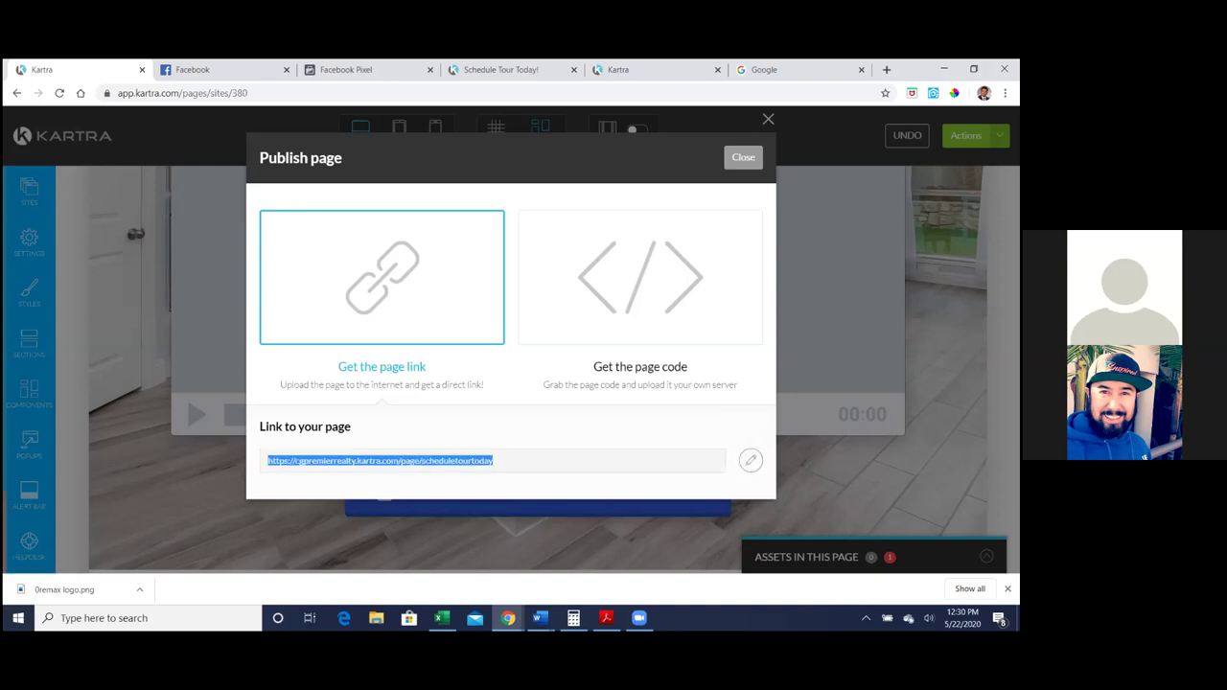
pyautogui.click(762, 70)
# Step: Load the copied scheduletourtoday link in a browser tab and close the duplicate tabs
pyautogui.click(760, 94)
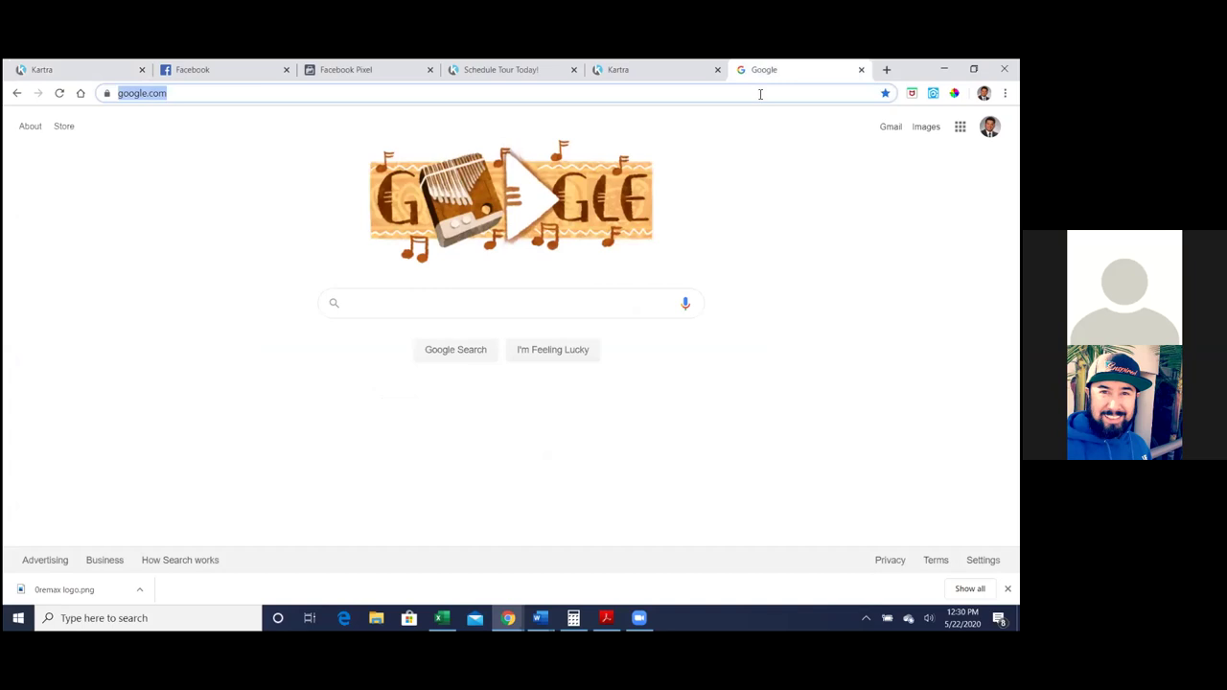
pyautogui.hotkey('ctrl', 'v')
pyautogui.press('Return')
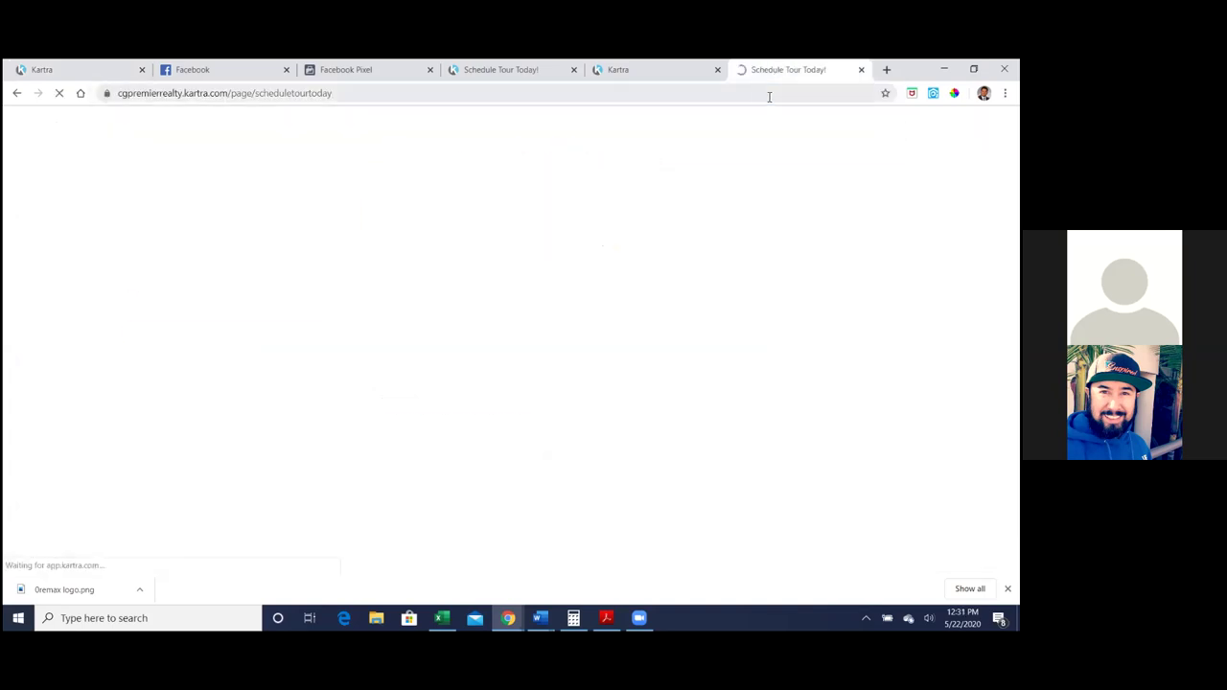
pyautogui.click(585, 81)
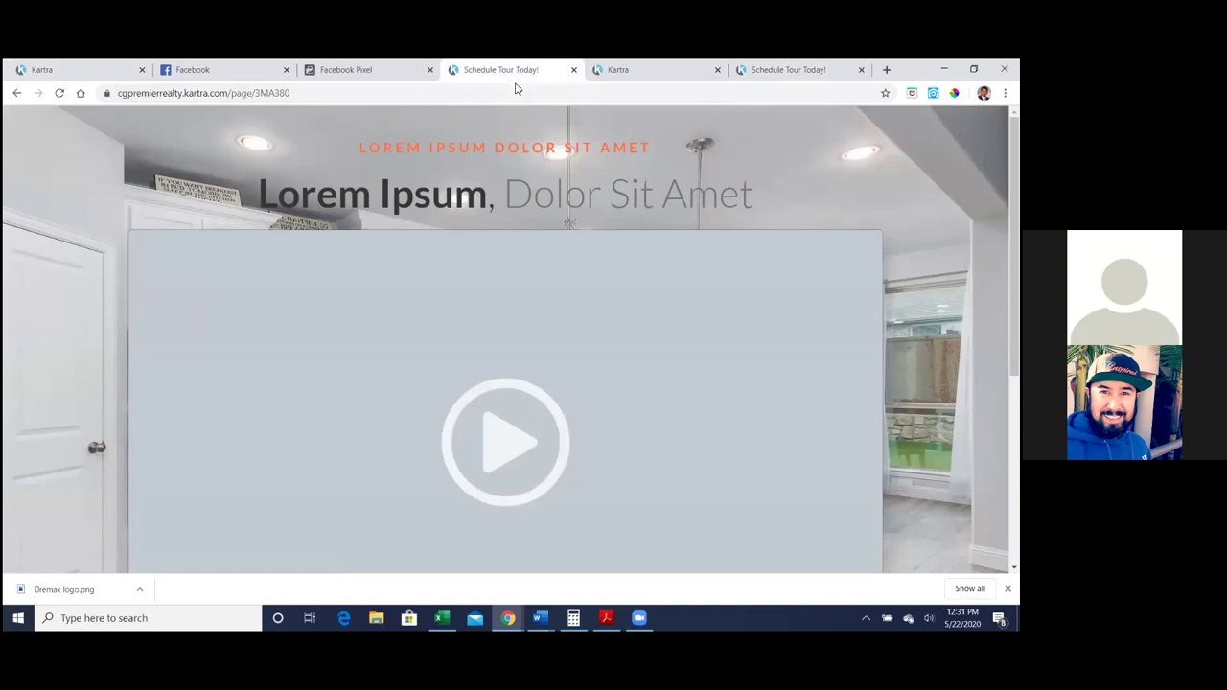
pyautogui.click(574, 70)
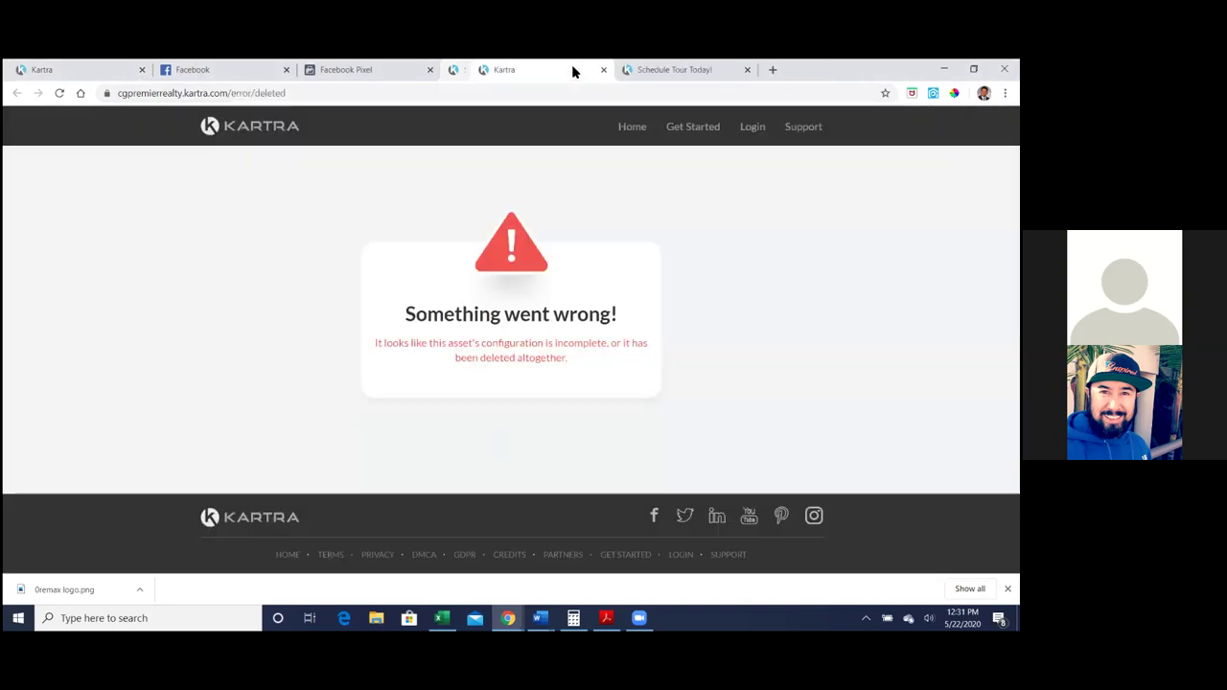
pyautogui.click(632, 67)
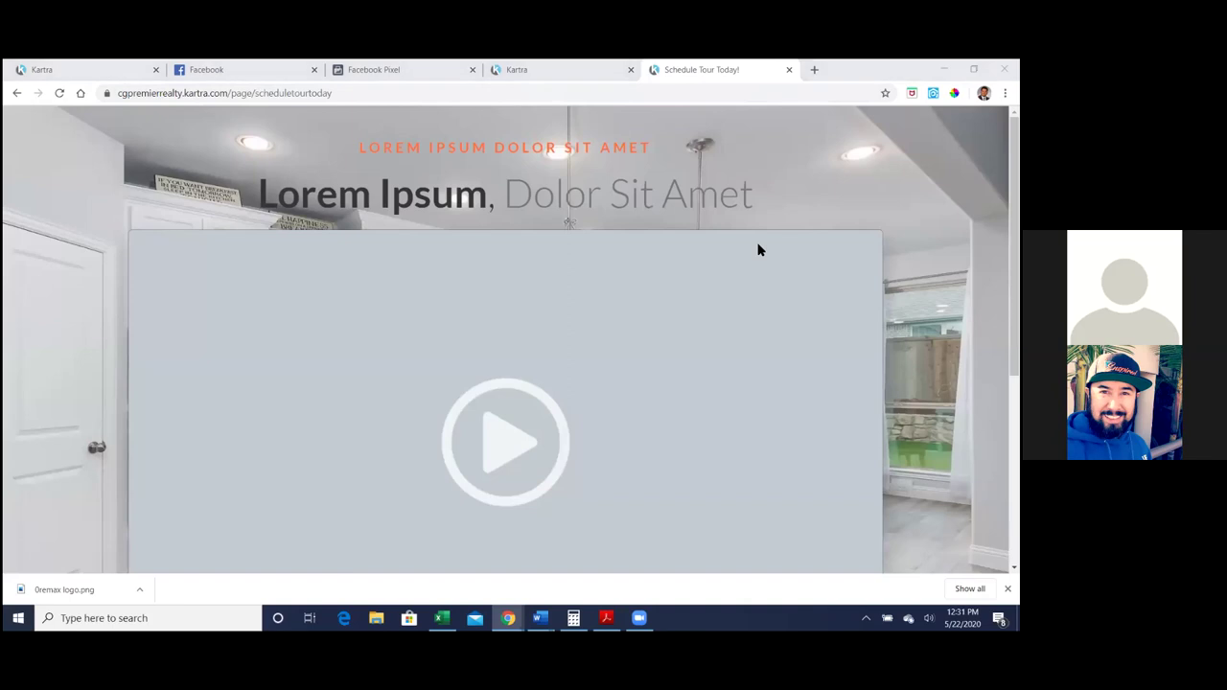
# Step: Review the live Schedule Tour Today! page, then close the Publish page dialog in the editor
pyautogui.scroll(-5, 757, 249)
pyautogui.scroll(1, 757, 249)
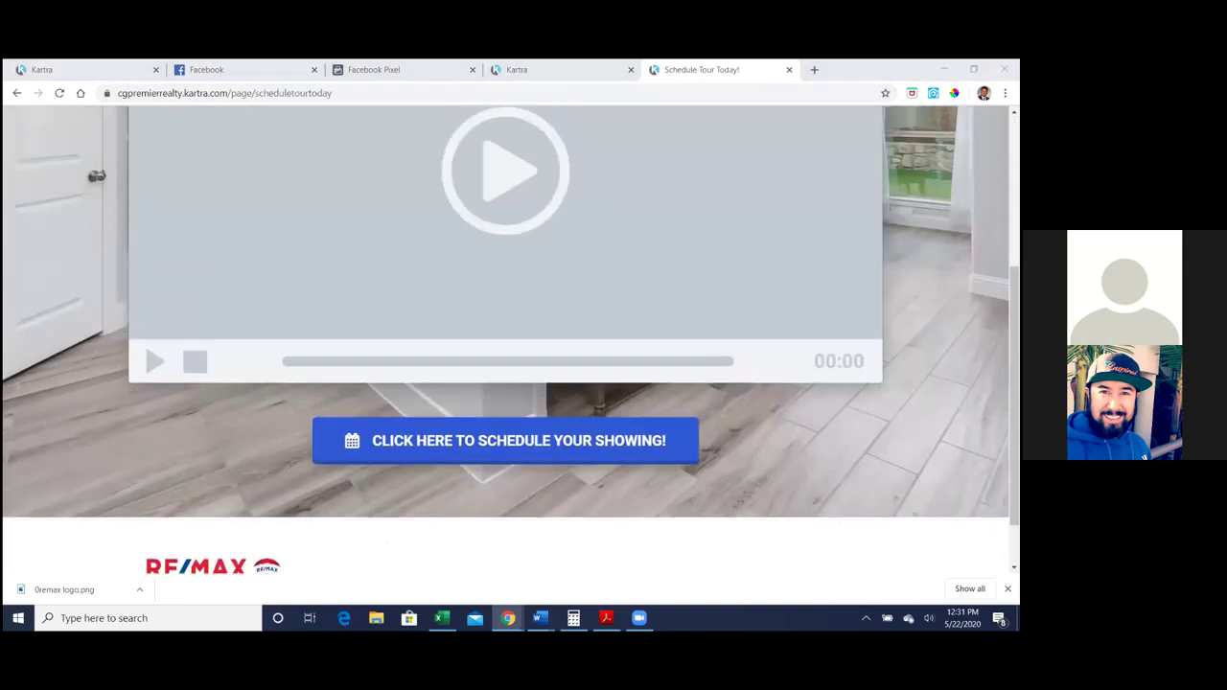
pyautogui.scroll(-1, 757, 249)
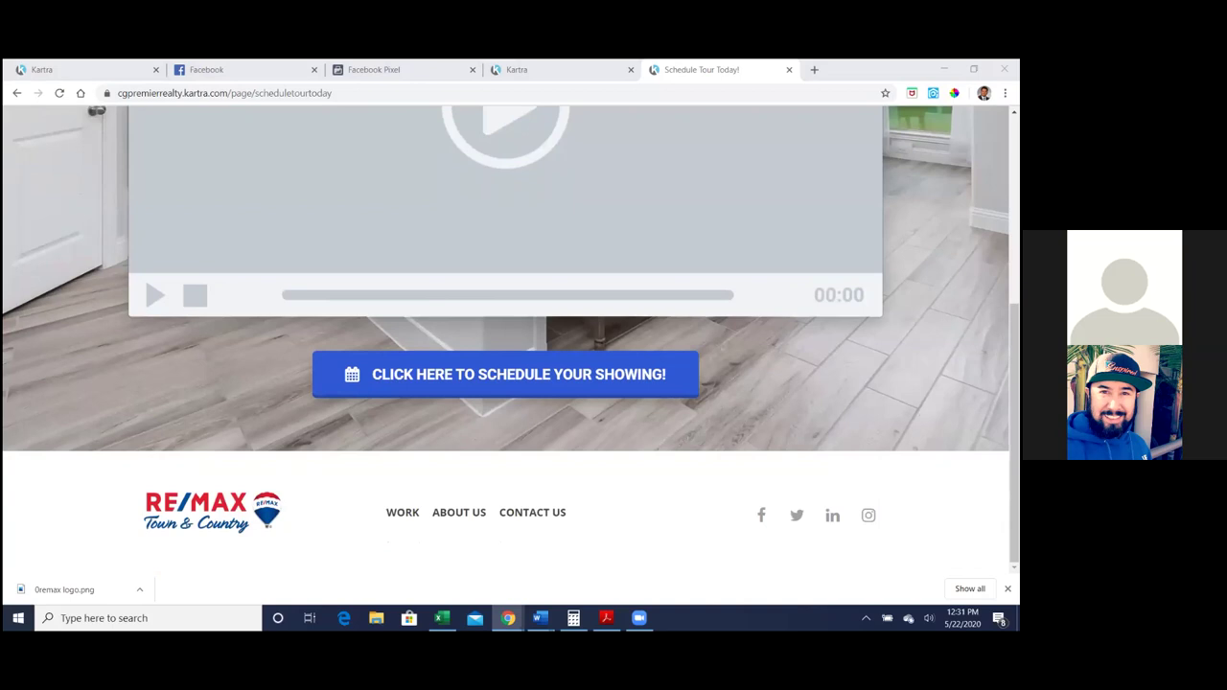
pyautogui.scroll(5, 800, 438)
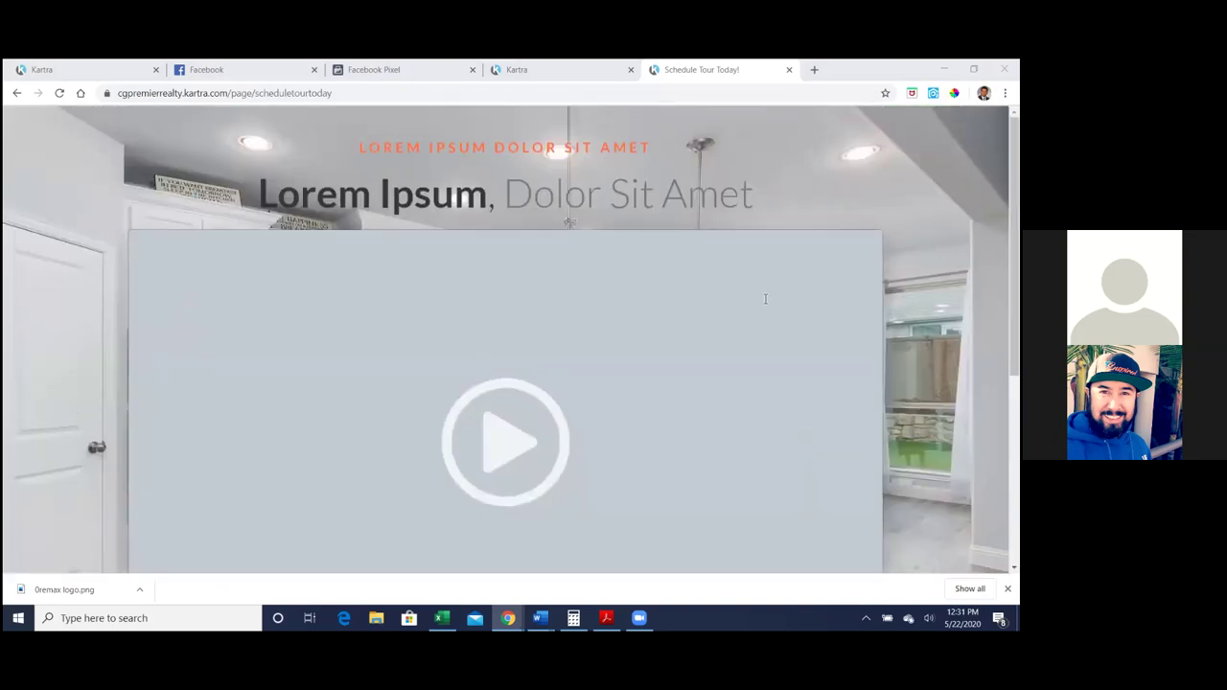
pyautogui.click(101, 69)
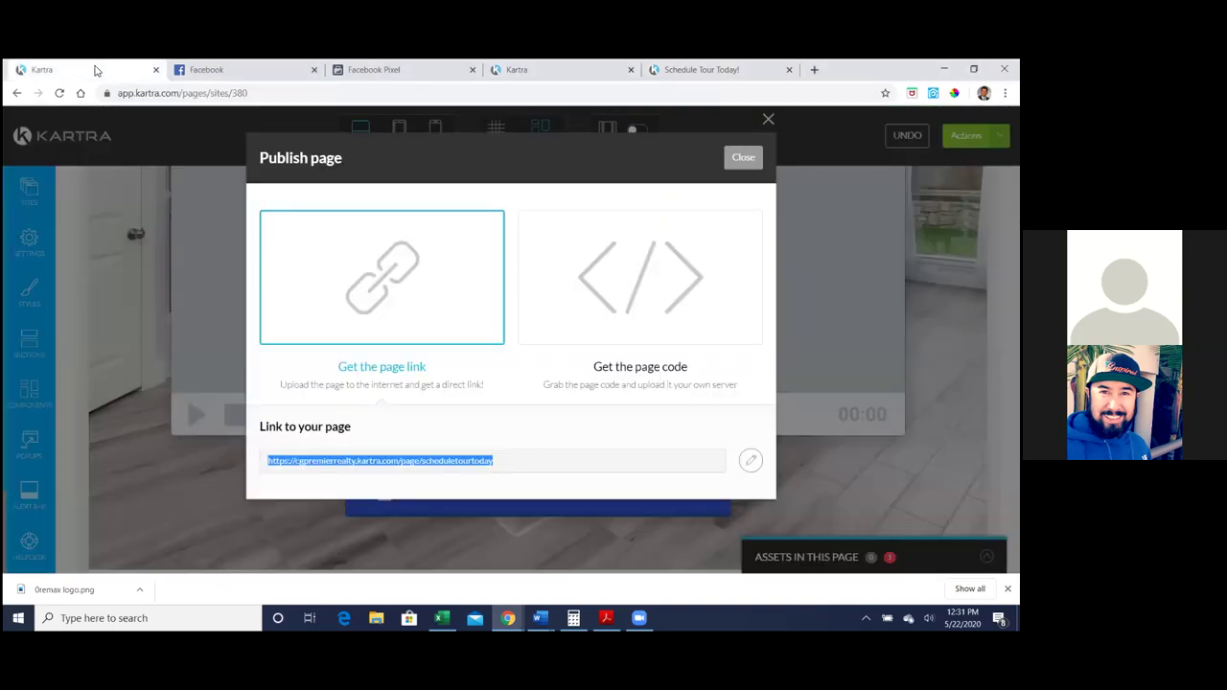
pyautogui.click(744, 160)
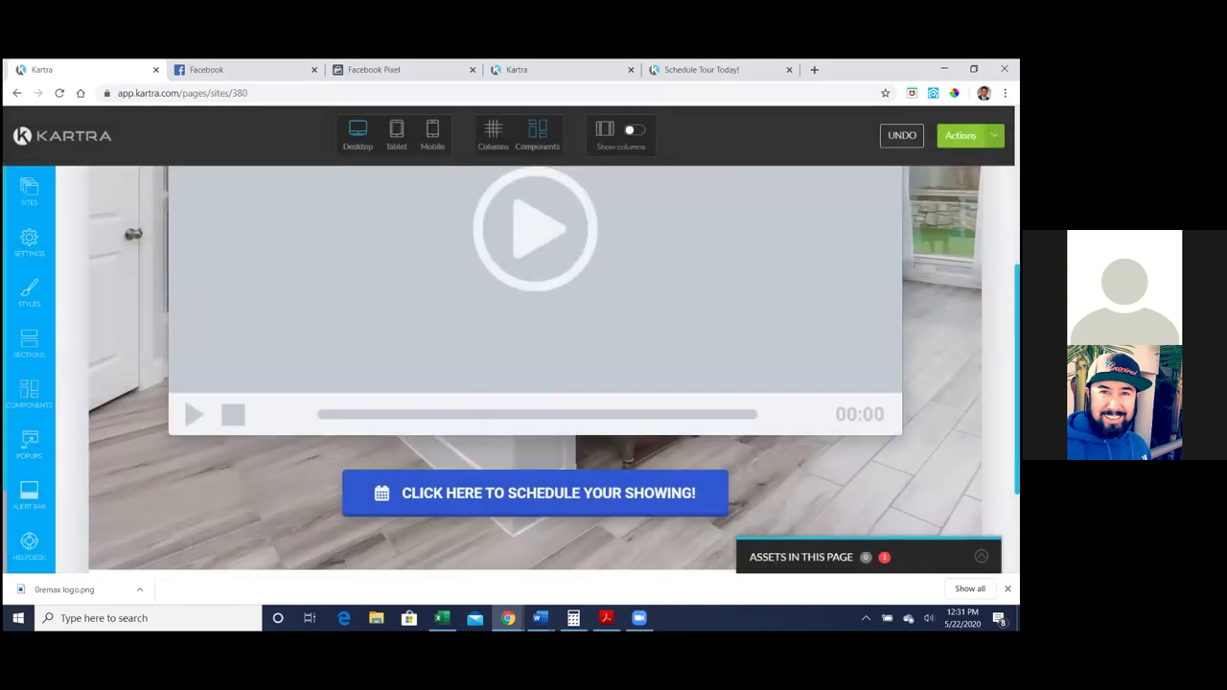
# Step: Exit the page editor via Return to Dashboard and open My Calendars
pyautogui.click(961, 135)
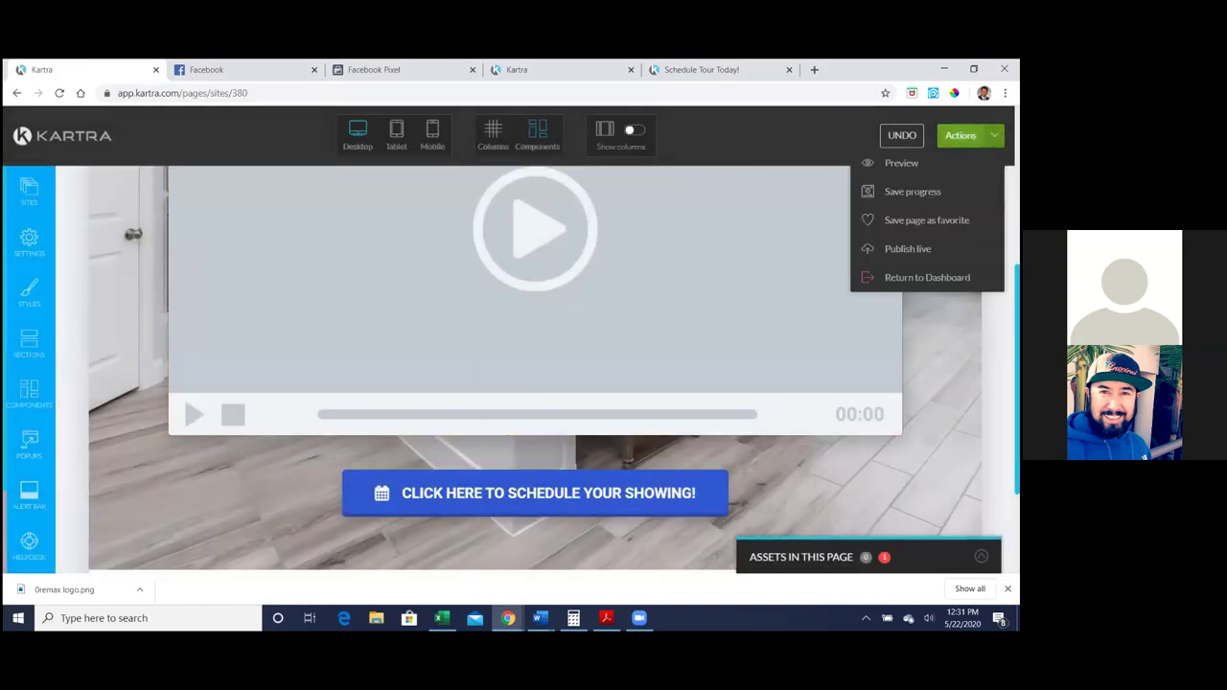
pyautogui.click(927, 277)
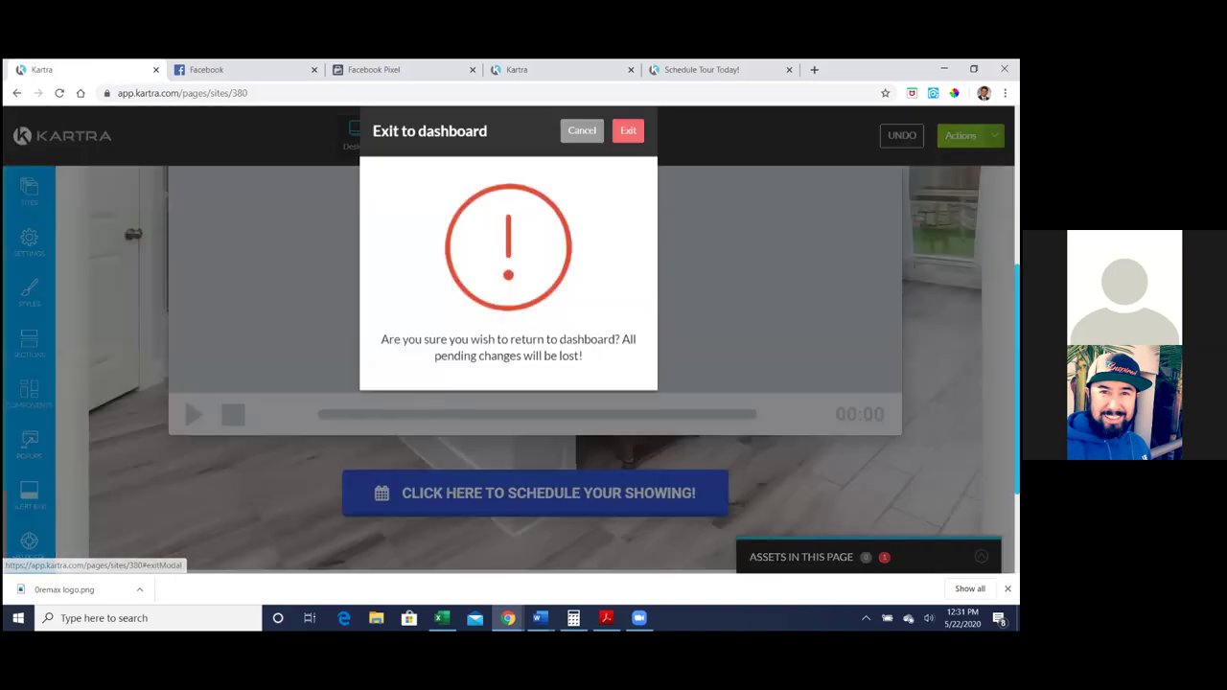
pyautogui.click(630, 159)
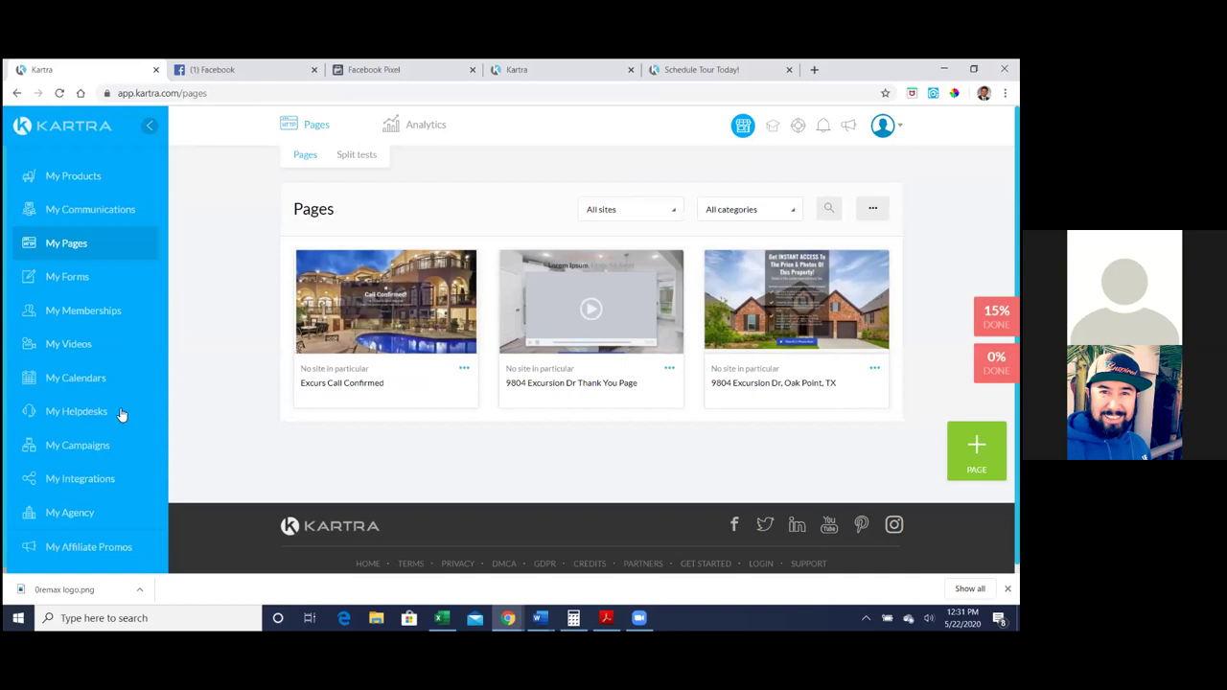
pyautogui.scroll(-1, 104, 315)
pyautogui.click(86, 381)
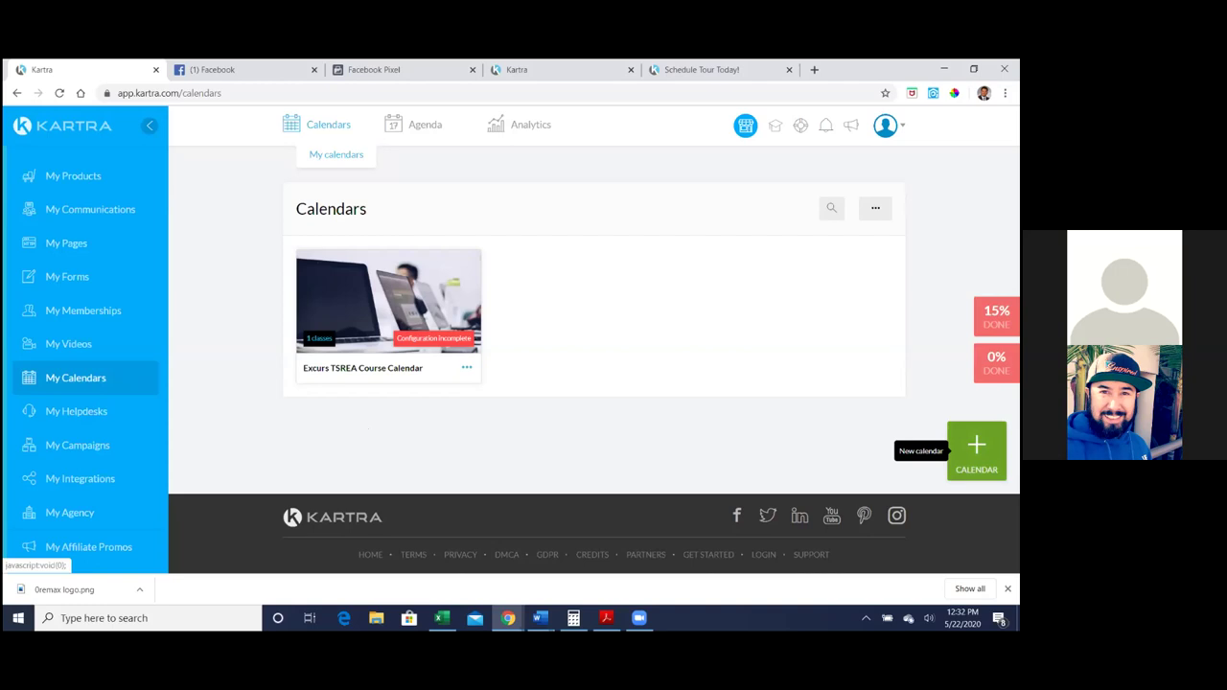
# Step: Rename the Excurs TSREA Course Calendar to the owner's own calendar name and save it
pyautogui.click(468, 371)
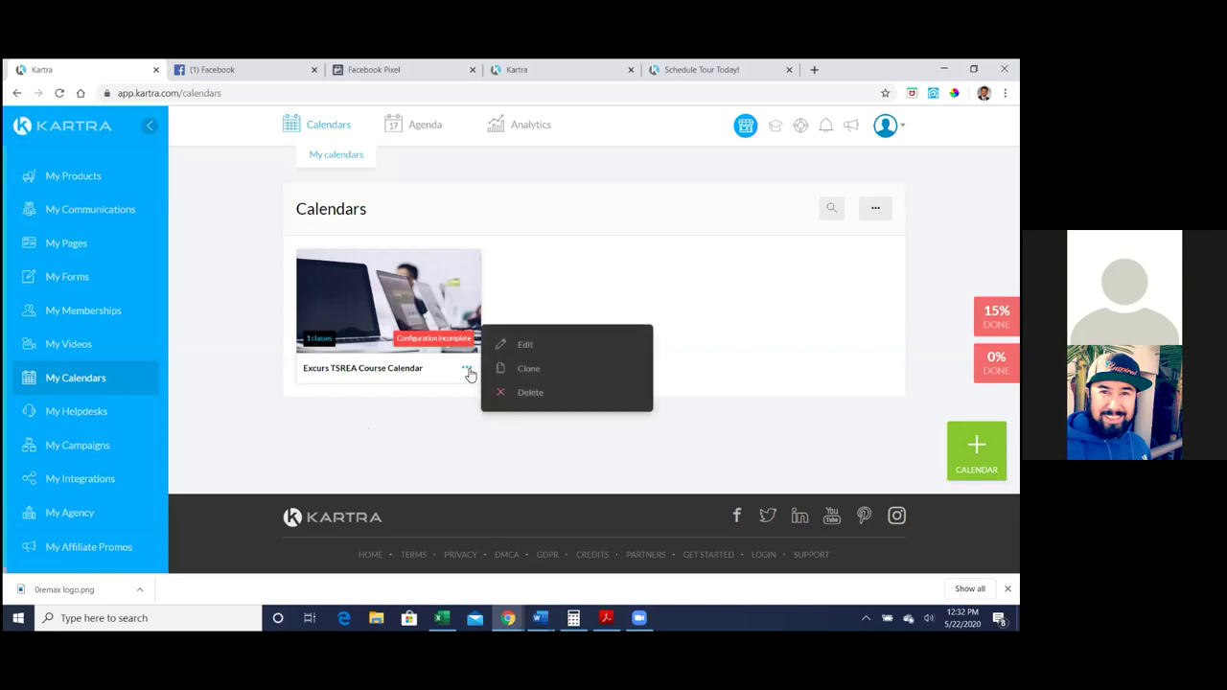
pyautogui.click(523, 347)
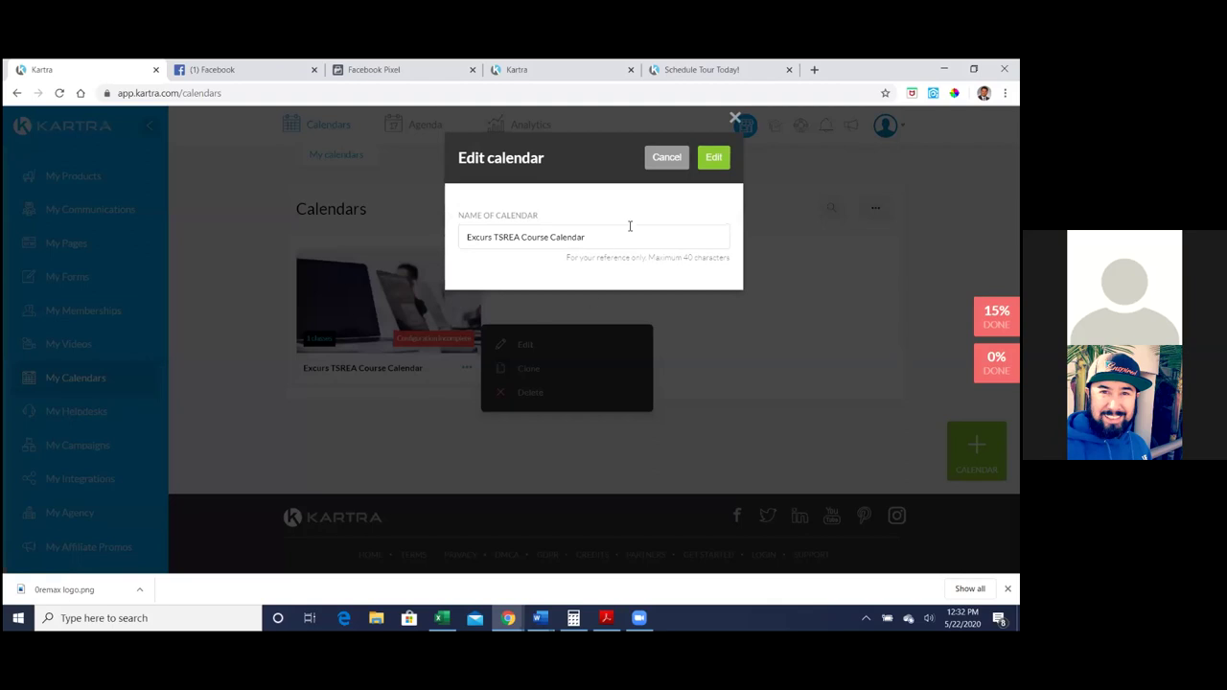
pyautogui.moveTo(624, 235); pyautogui.dragTo(435, 242)
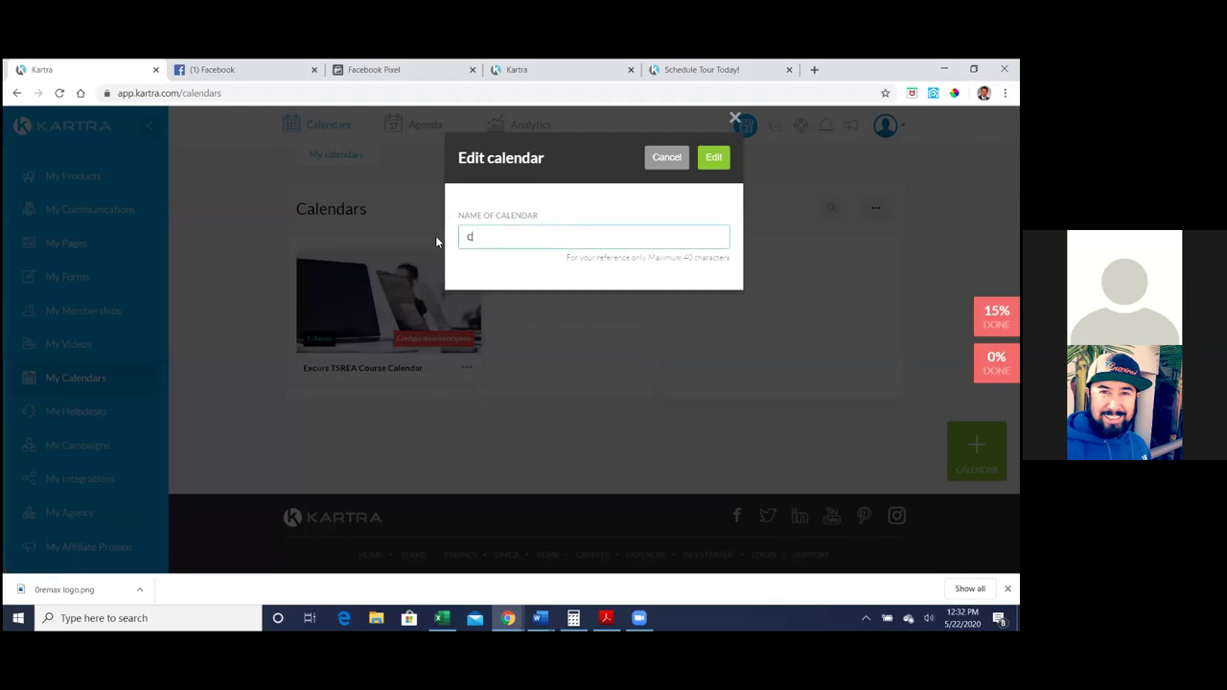
pyautogui.write(' Calendar')
pyautogui.click(715, 159)
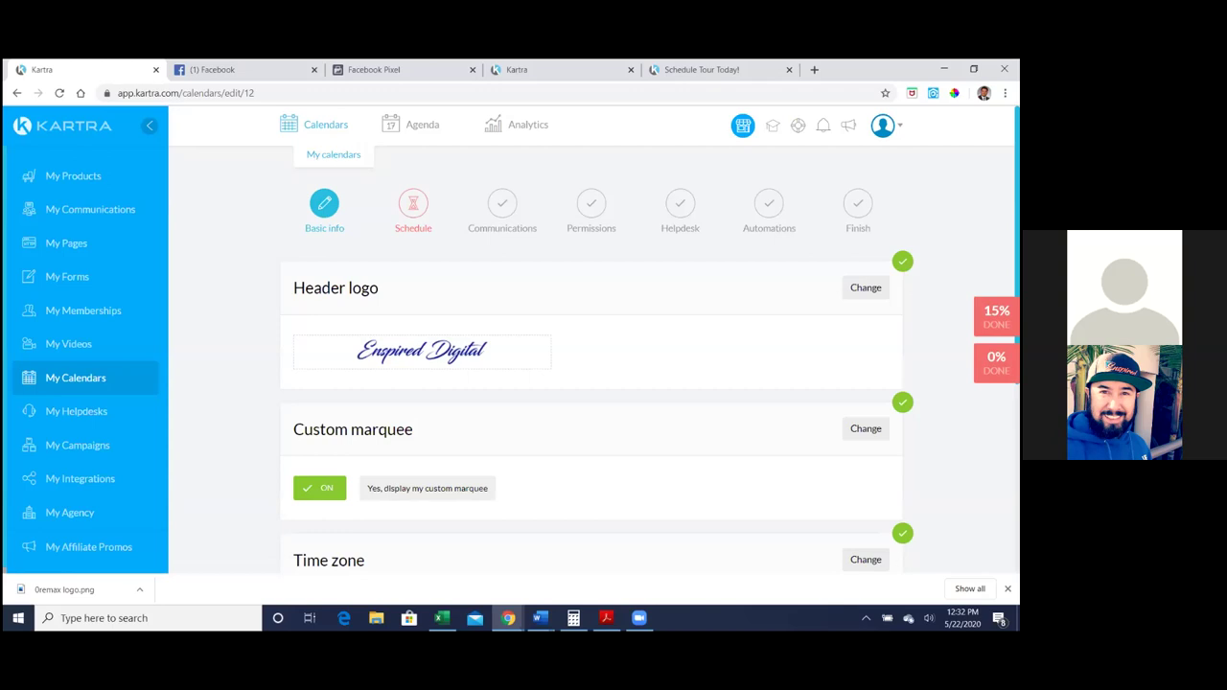
pyautogui.scroll(-1, 594, 338)
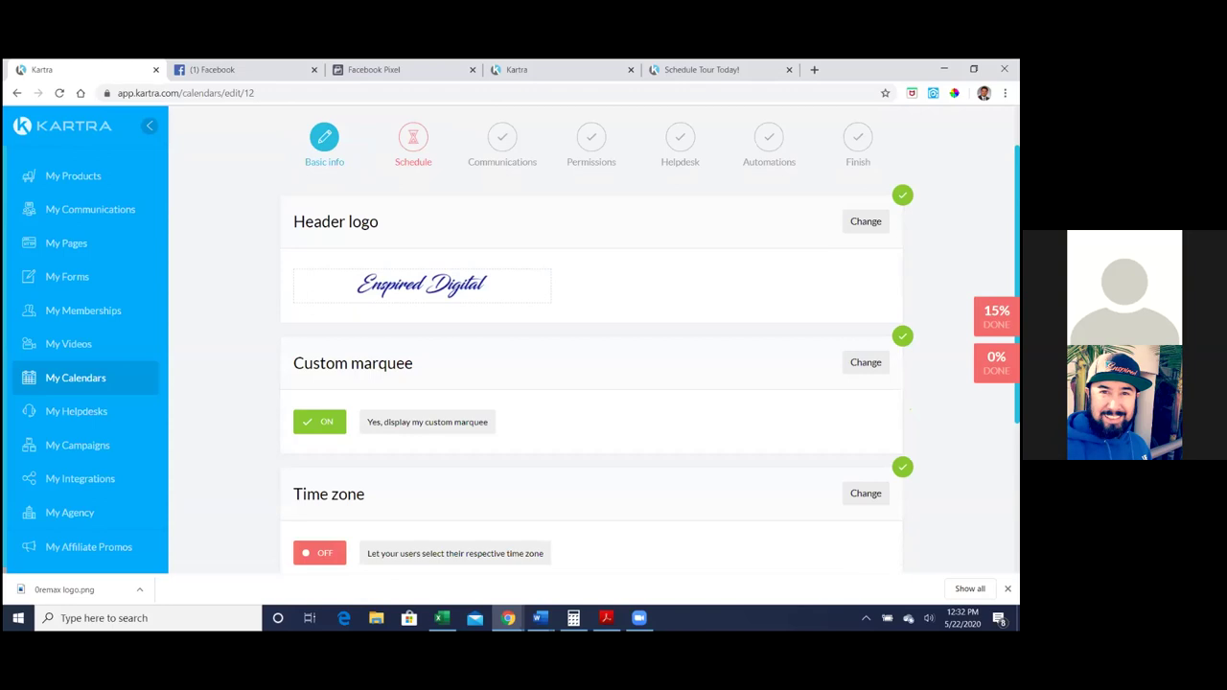
pyautogui.click(82, 380)
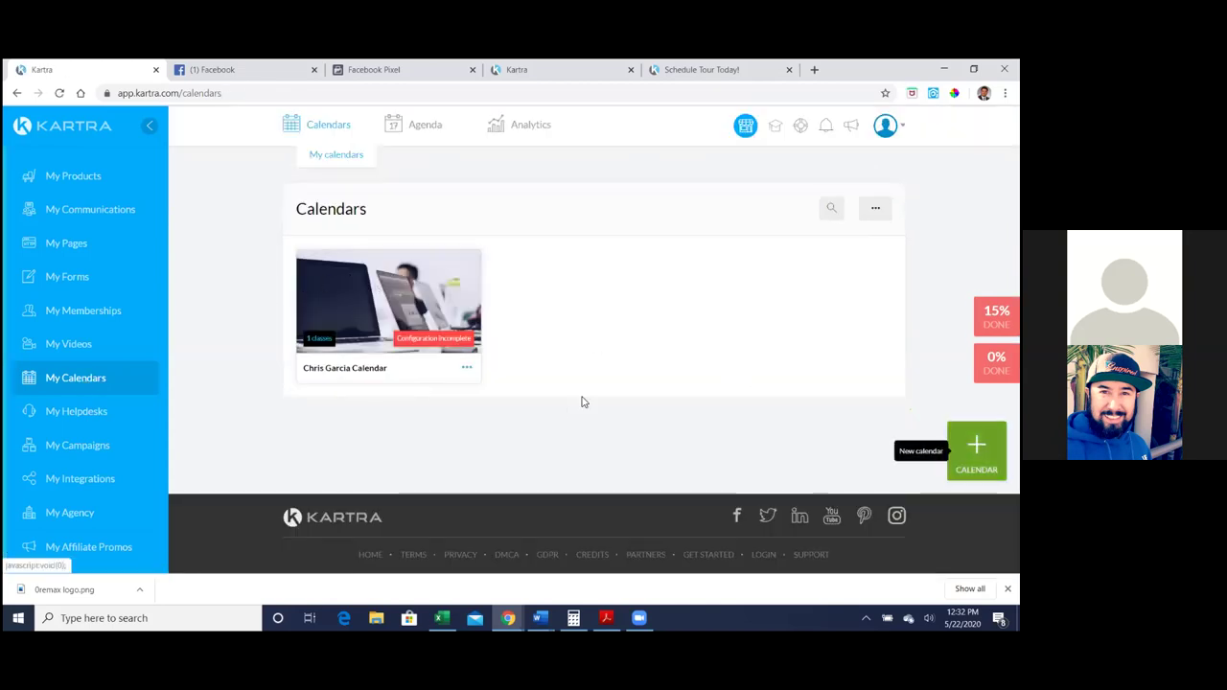
pyautogui.click(467, 370)
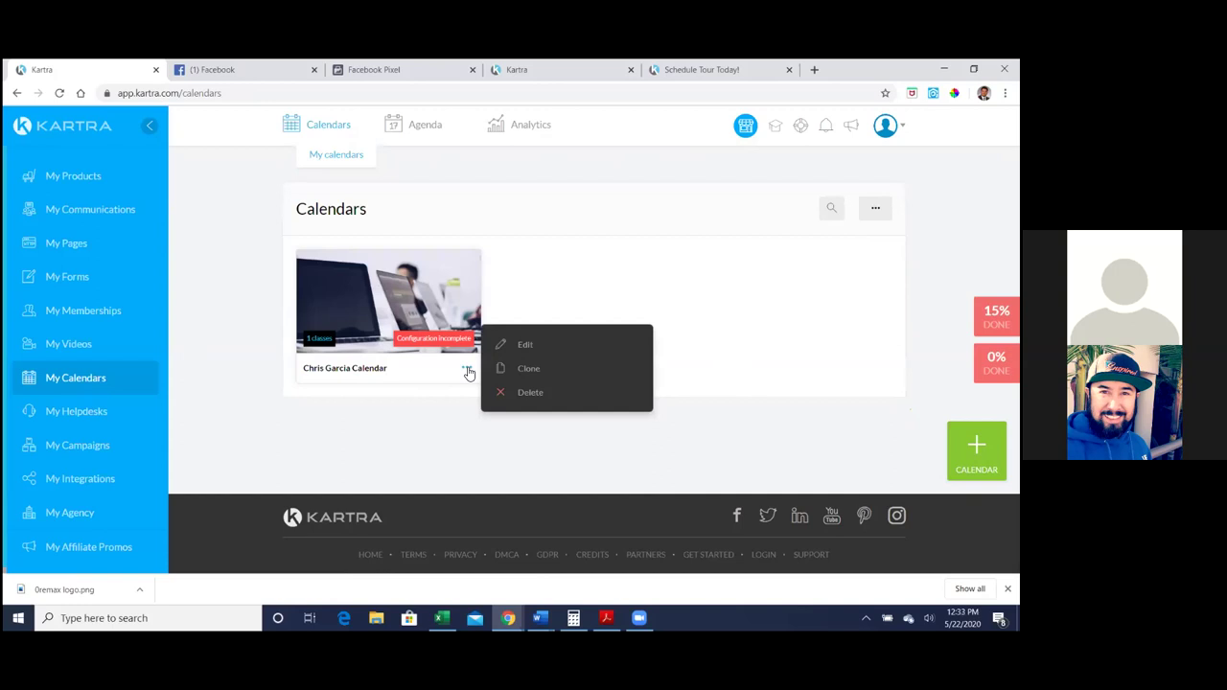
pyautogui.click(468, 372)
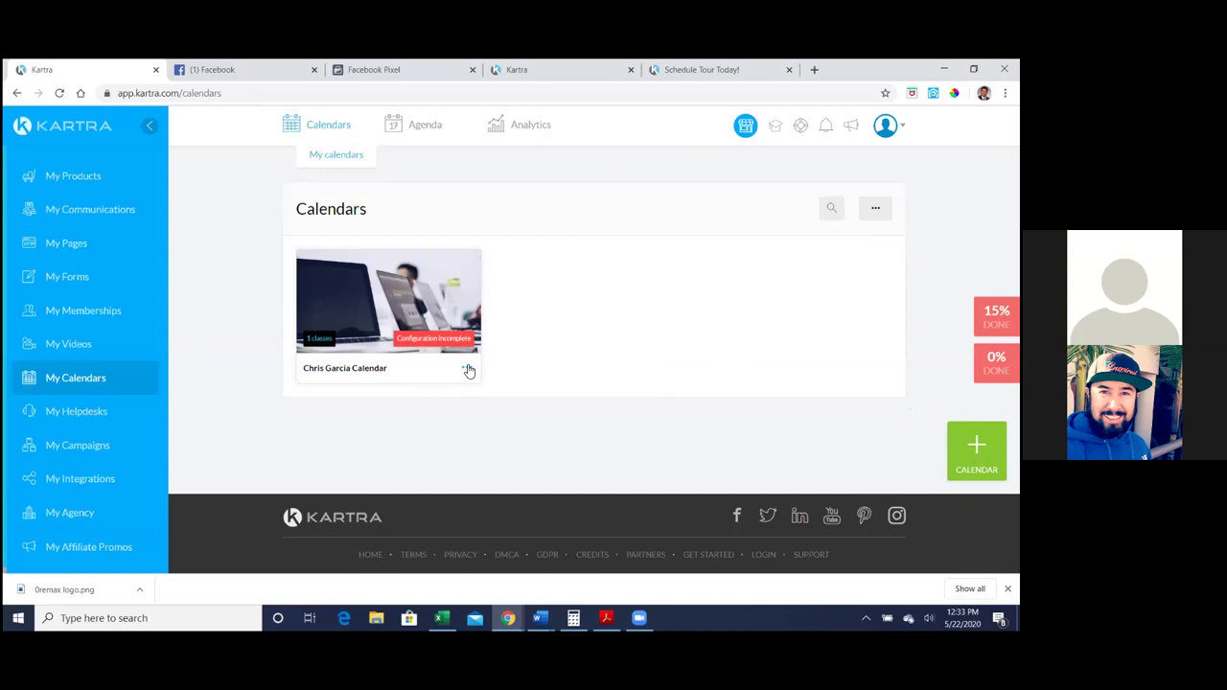
pyautogui.click(468, 372)
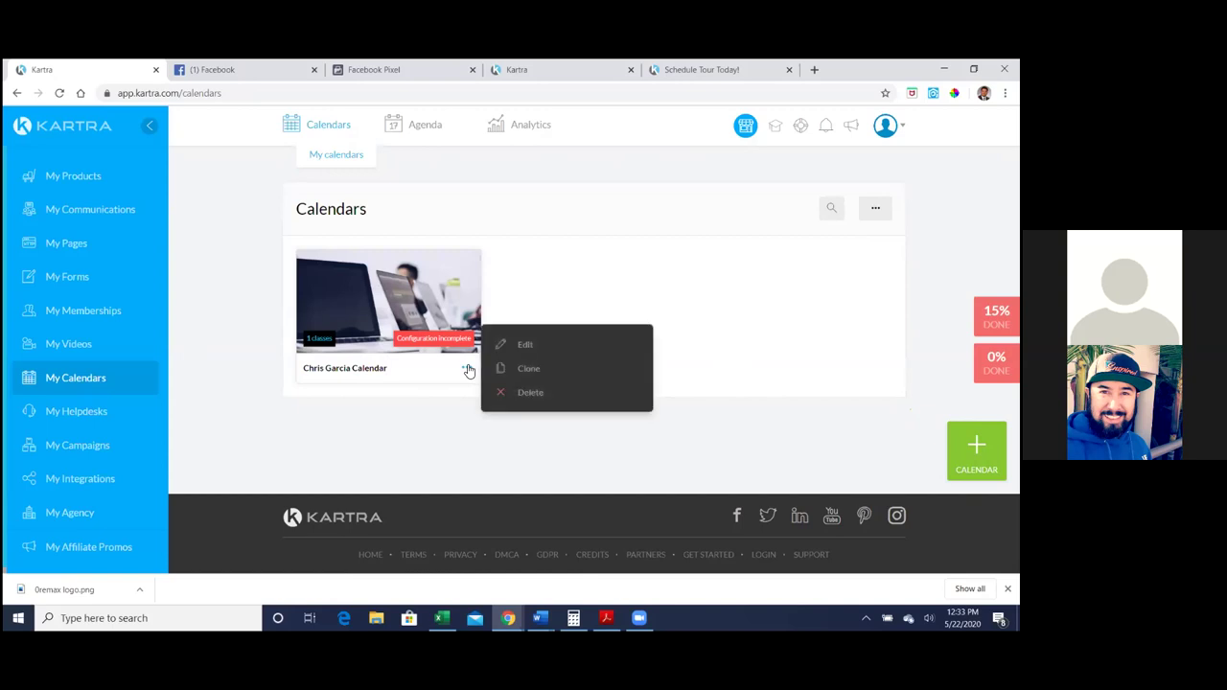
pyautogui.click(521, 351)
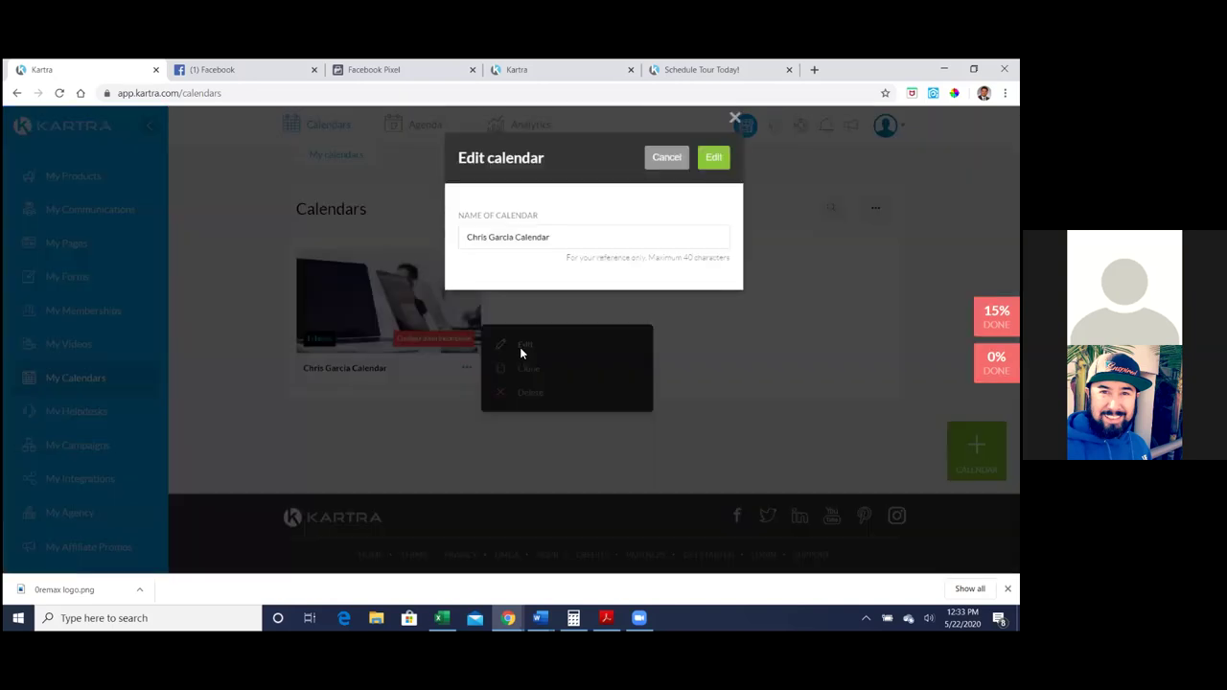
pyautogui.click(712, 157)
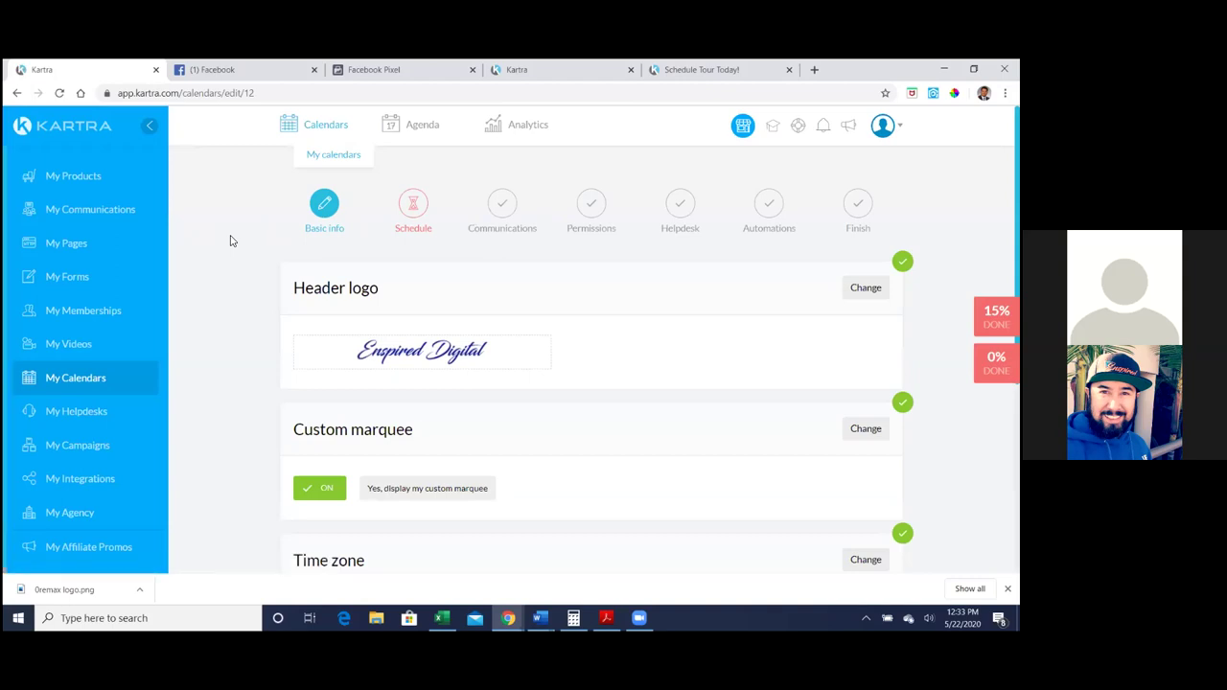
pyautogui.scroll(-3, 260, 288)
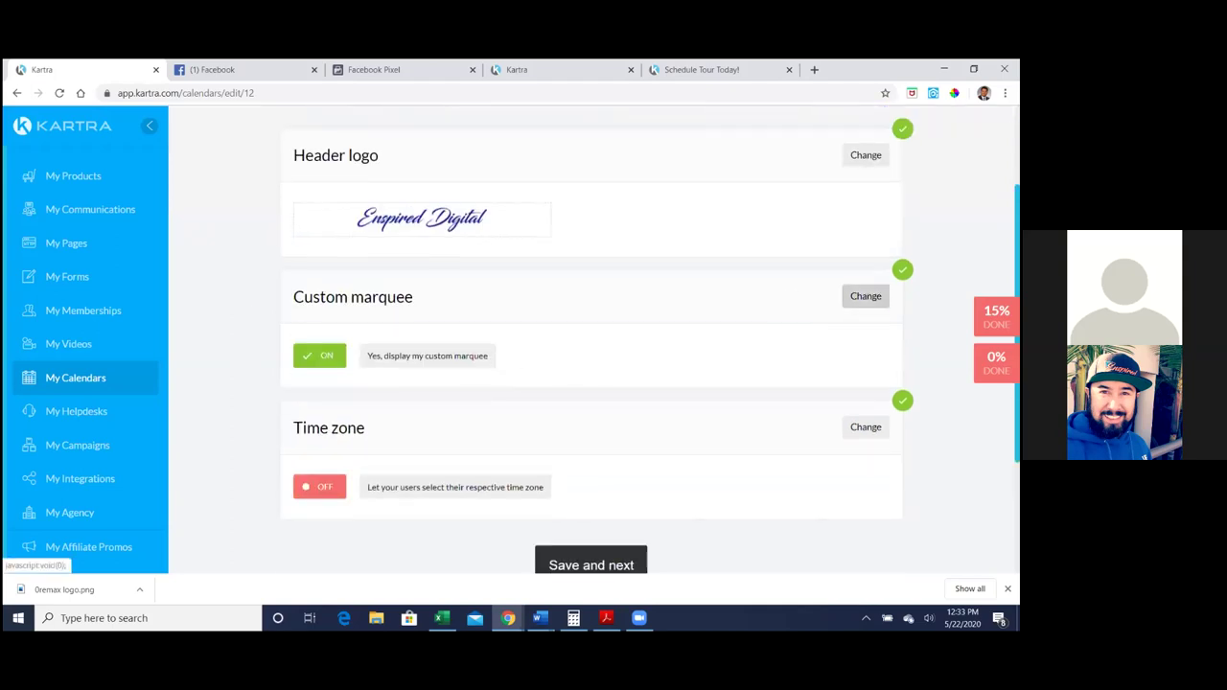
# Step: Cycle the custom marquee images to the desk-with-notebook photo and save the marquee settings
pyautogui.click(866, 295)
pyautogui.scroll(-3, 215, 349)
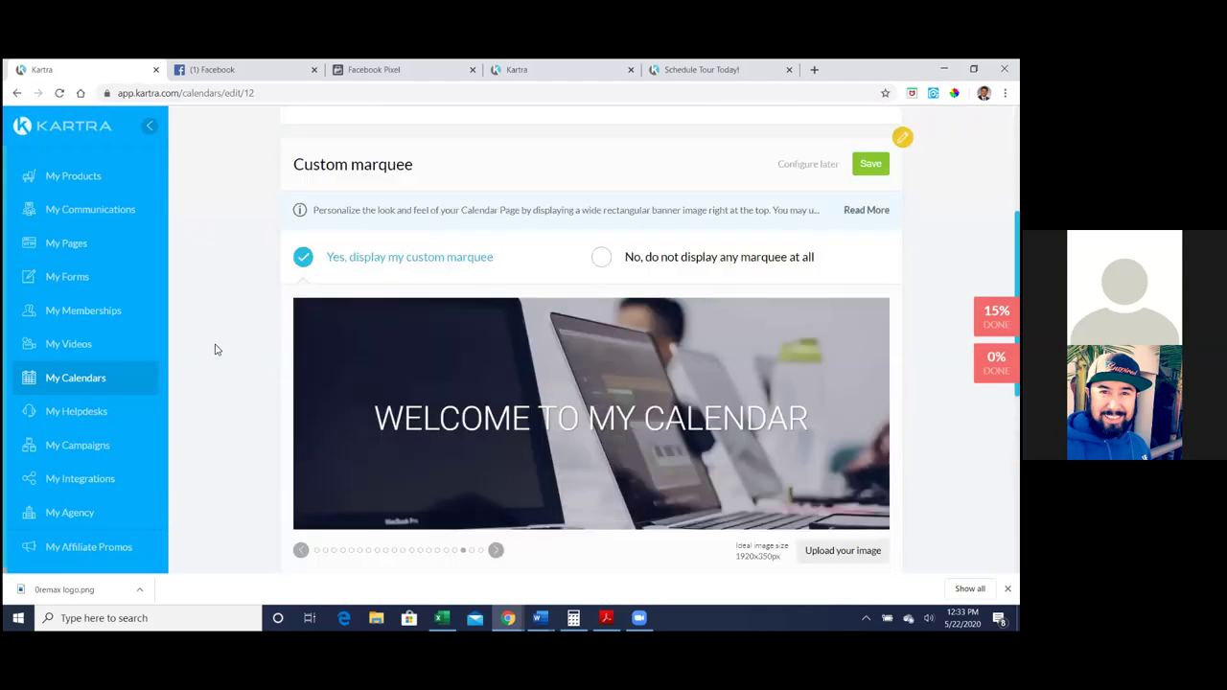
pyautogui.scroll(-2, 215, 350)
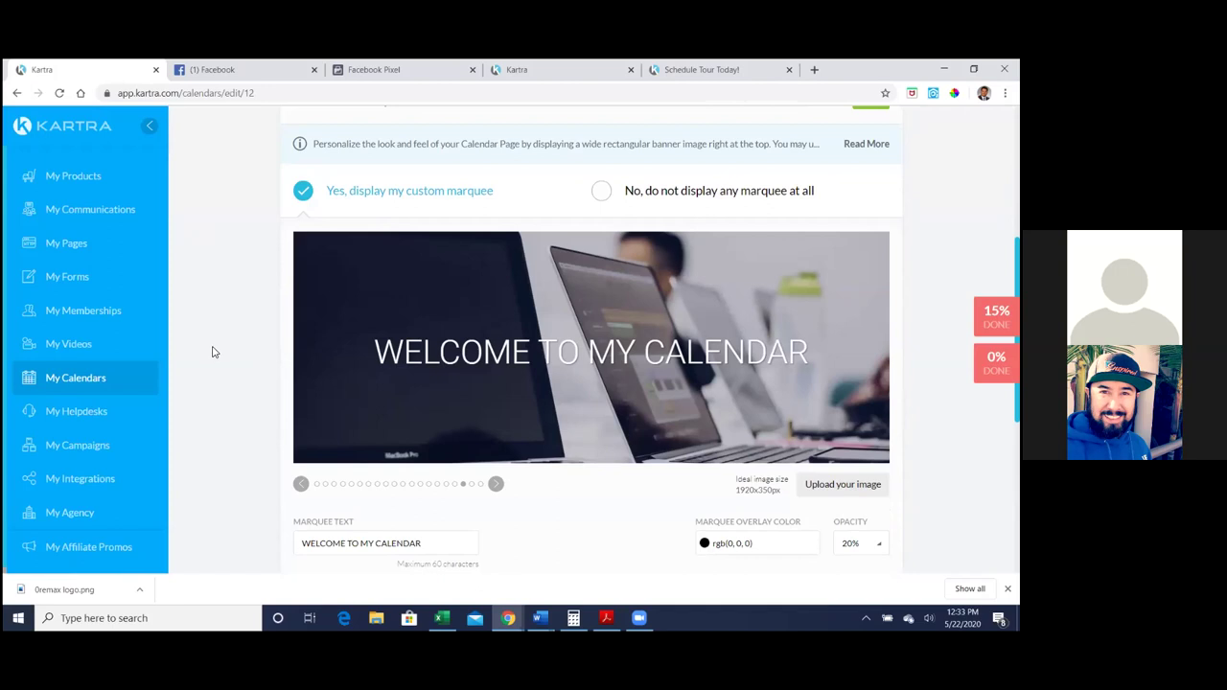
pyautogui.scroll(-1, 215, 350)
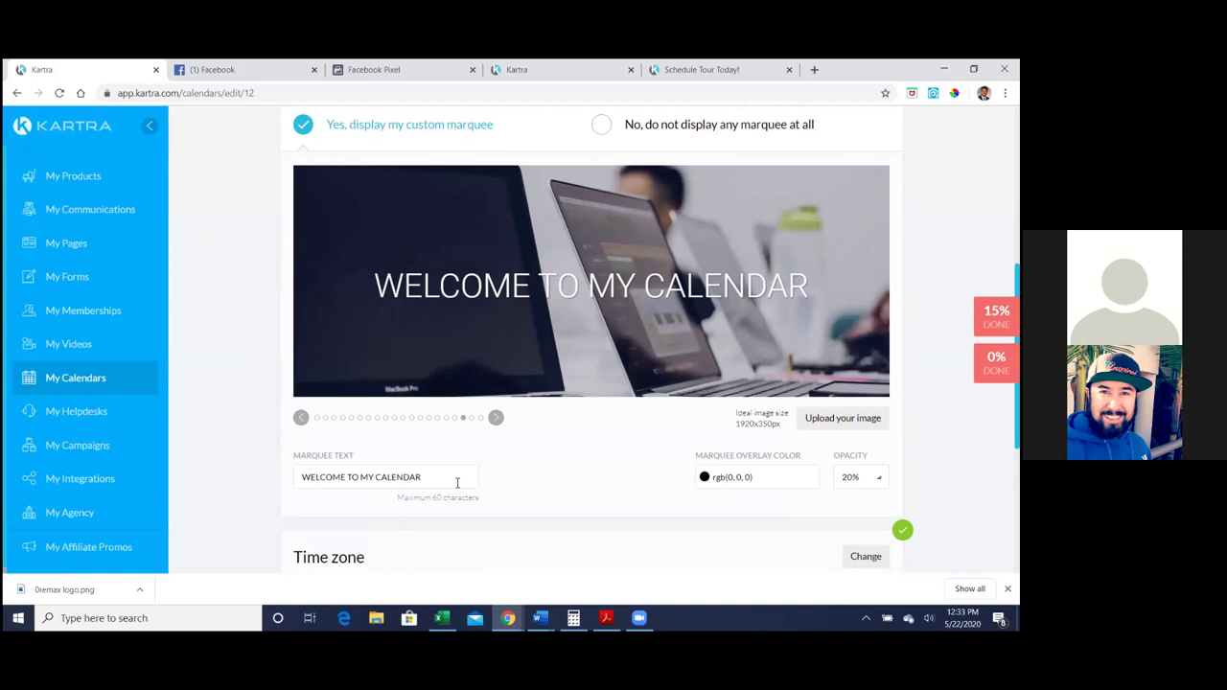
pyautogui.click(496, 418)
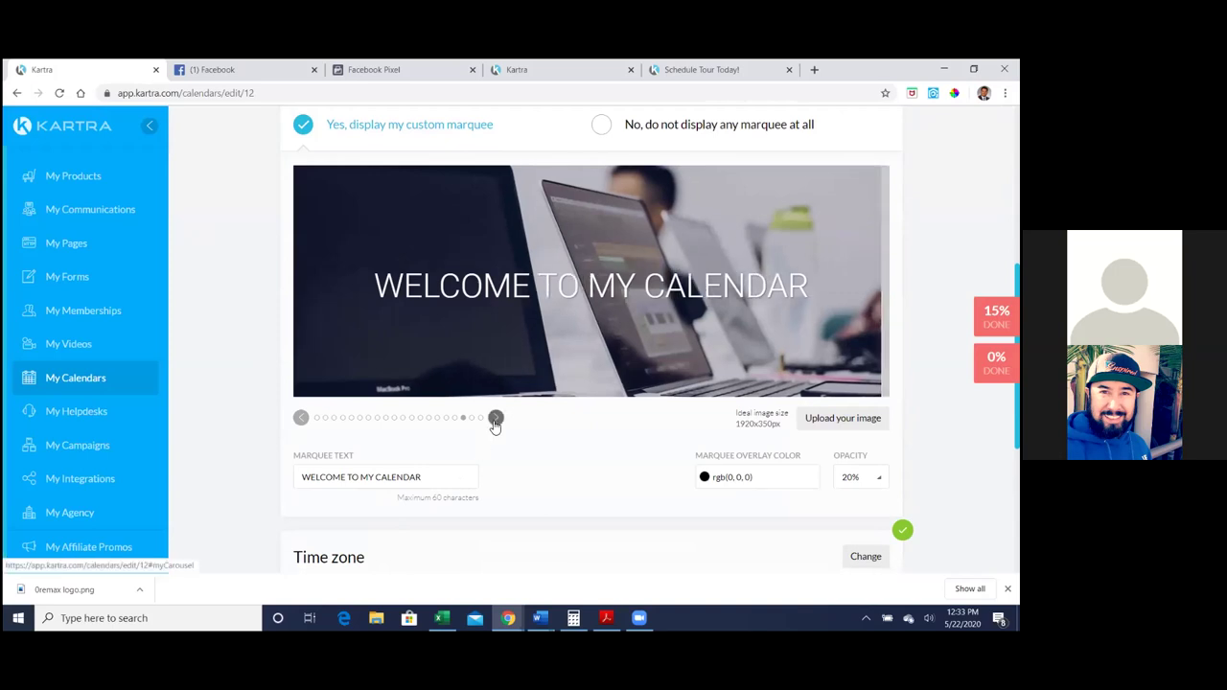
pyautogui.click(495, 418)
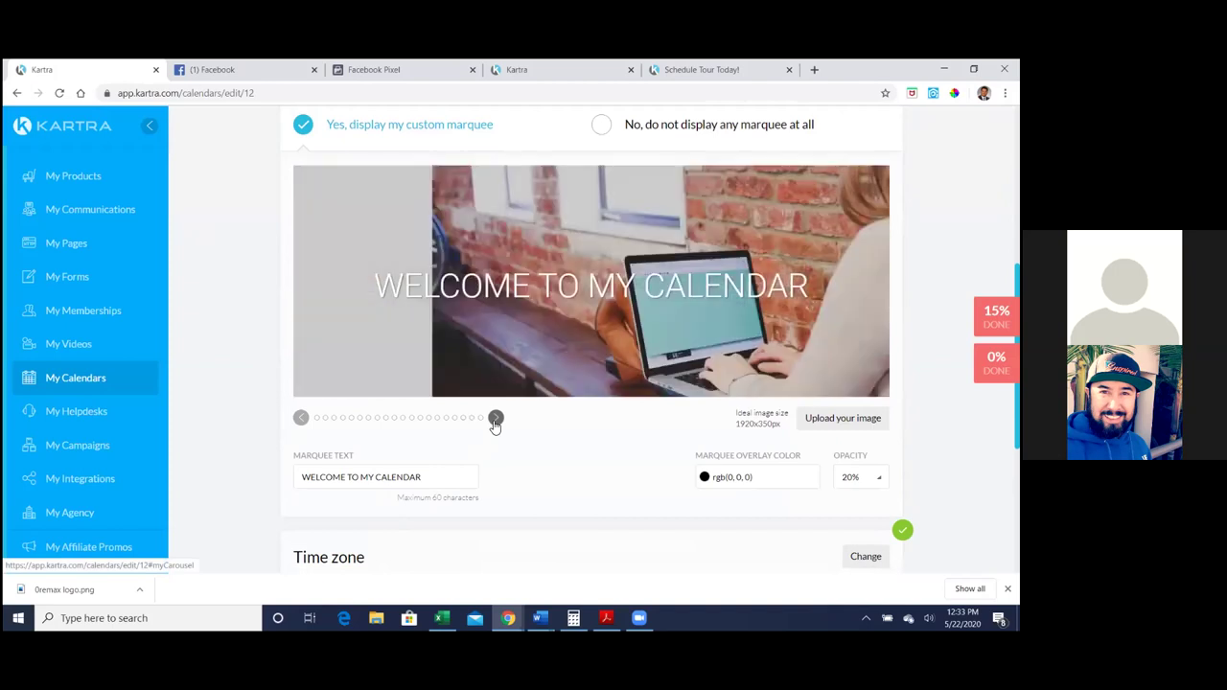
pyautogui.click(495, 418)
pyautogui.click(496, 418)
pyautogui.click(496, 418)
pyautogui.click(495, 418)
pyautogui.click(496, 417)
pyautogui.click(496, 418)
pyautogui.click(496, 418)
pyautogui.click(495, 418)
pyautogui.click(496, 418)
pyautogui.click(496, 418)
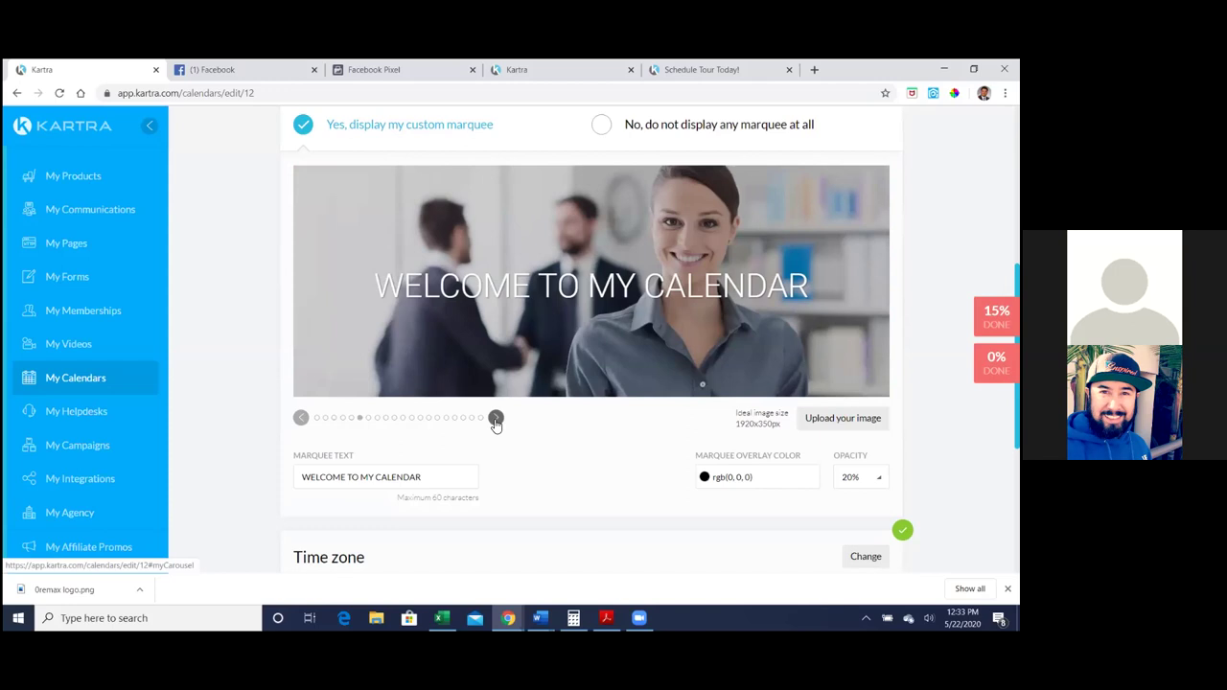
pyautogui.click(496, 418)
pyautogui.click(496, 417)
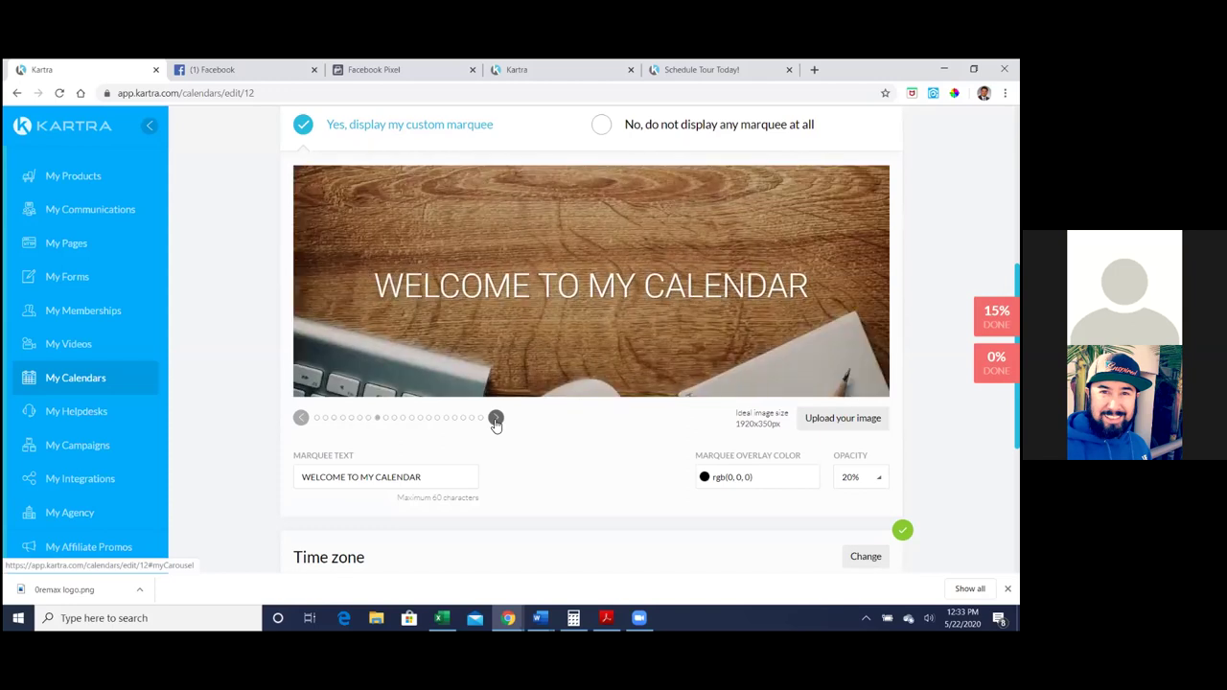
pyautogui.click(495, 418)
pyautogui.click(496, 418)
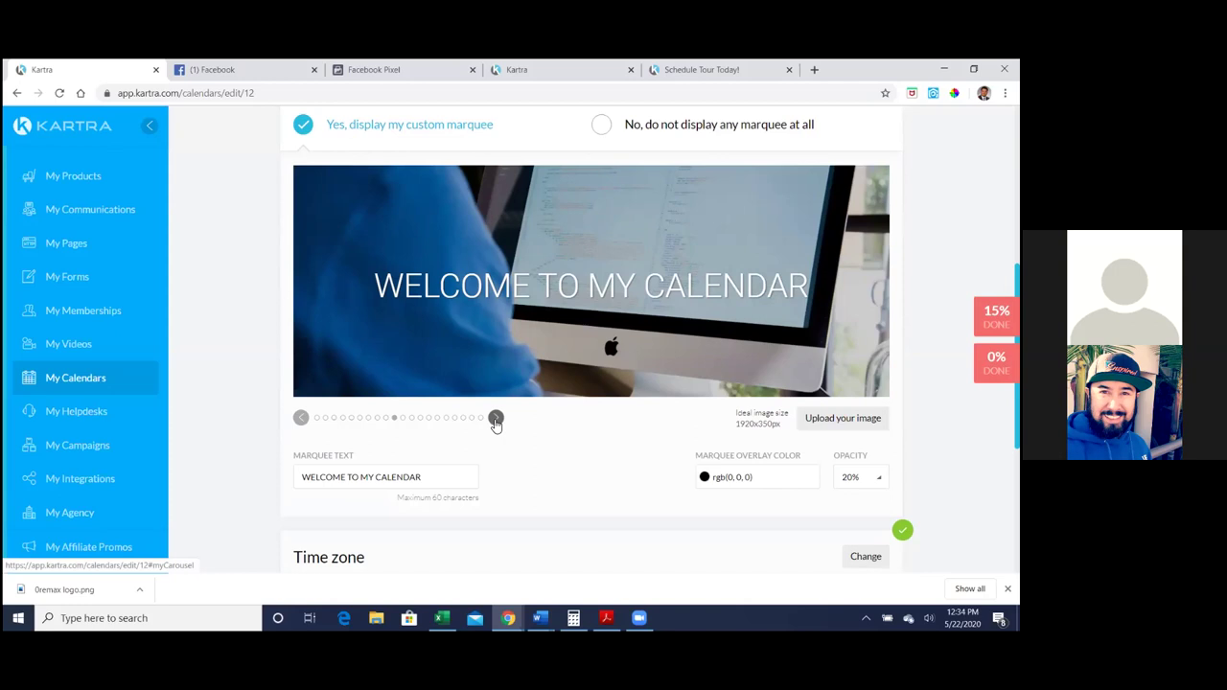
pyautogui.click(496, 418)
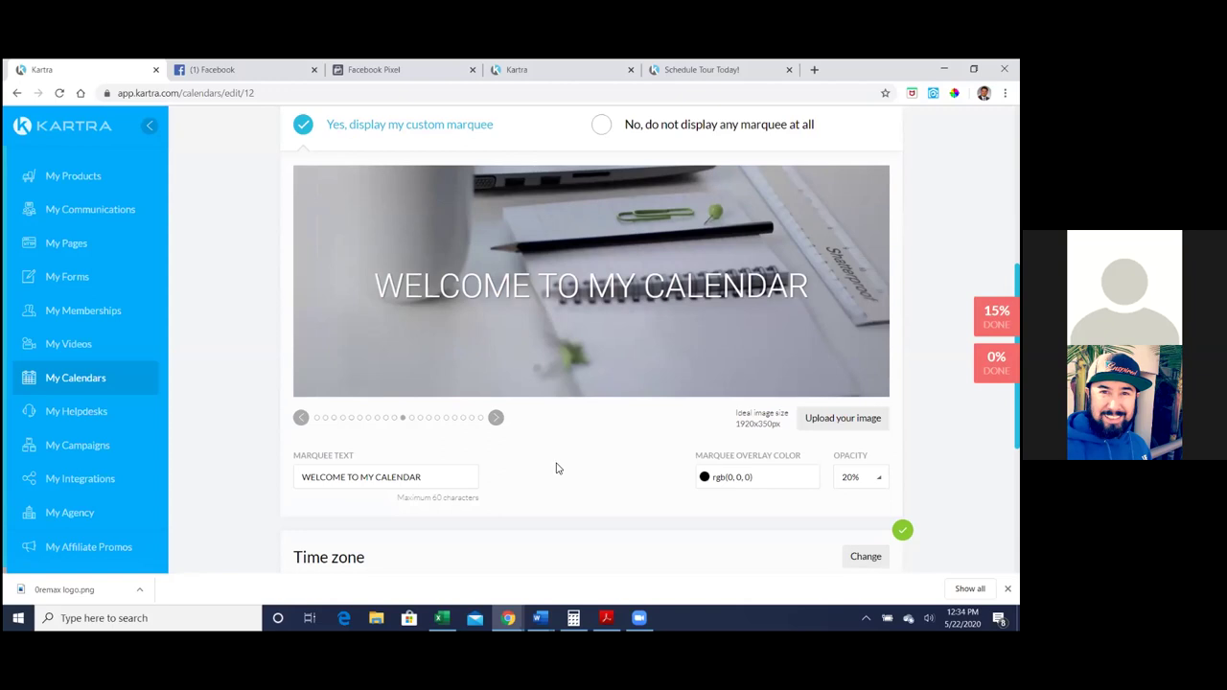
pyautogui.scroll(2, 559, 468)
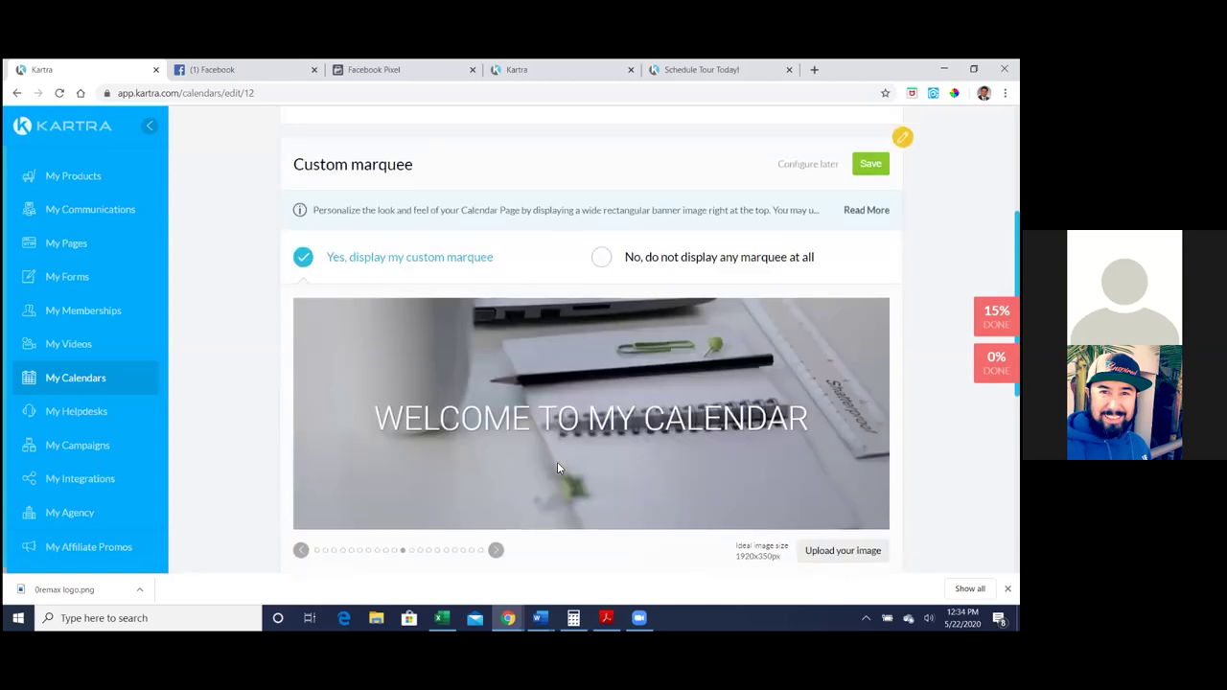
pyautogui.click(870, 163)
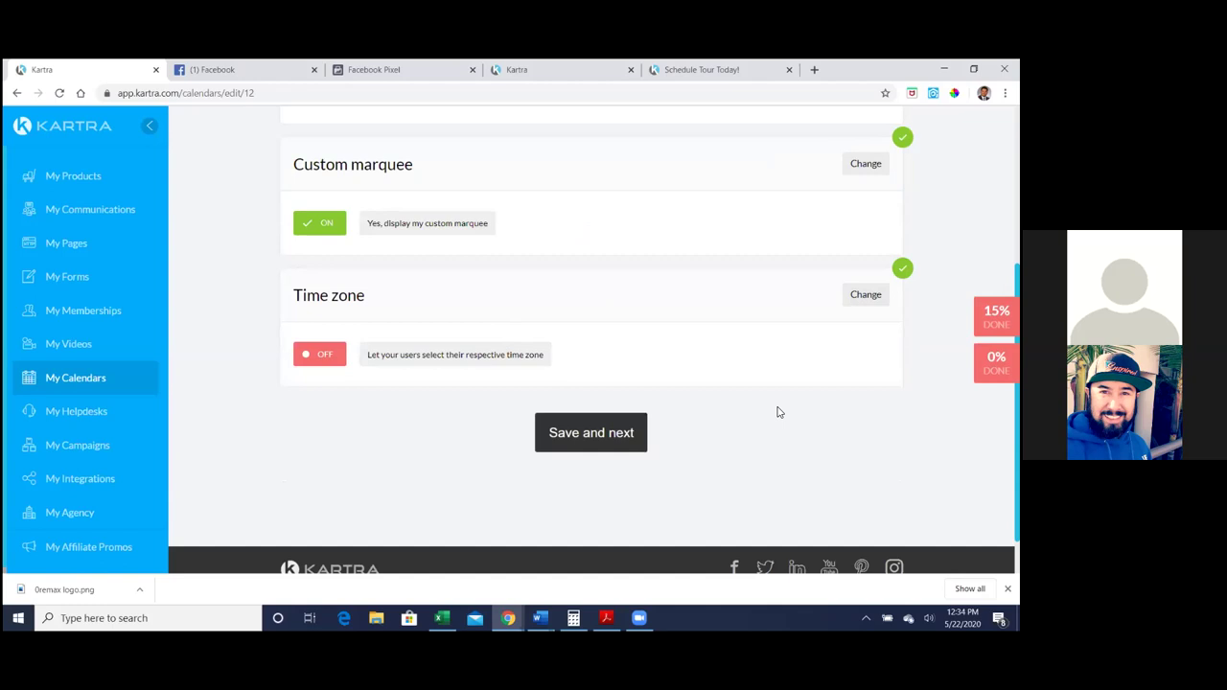
# Step: Save the calendar settings and open the Schedule step's class settings for editing
pyautogui.click(620, 440)
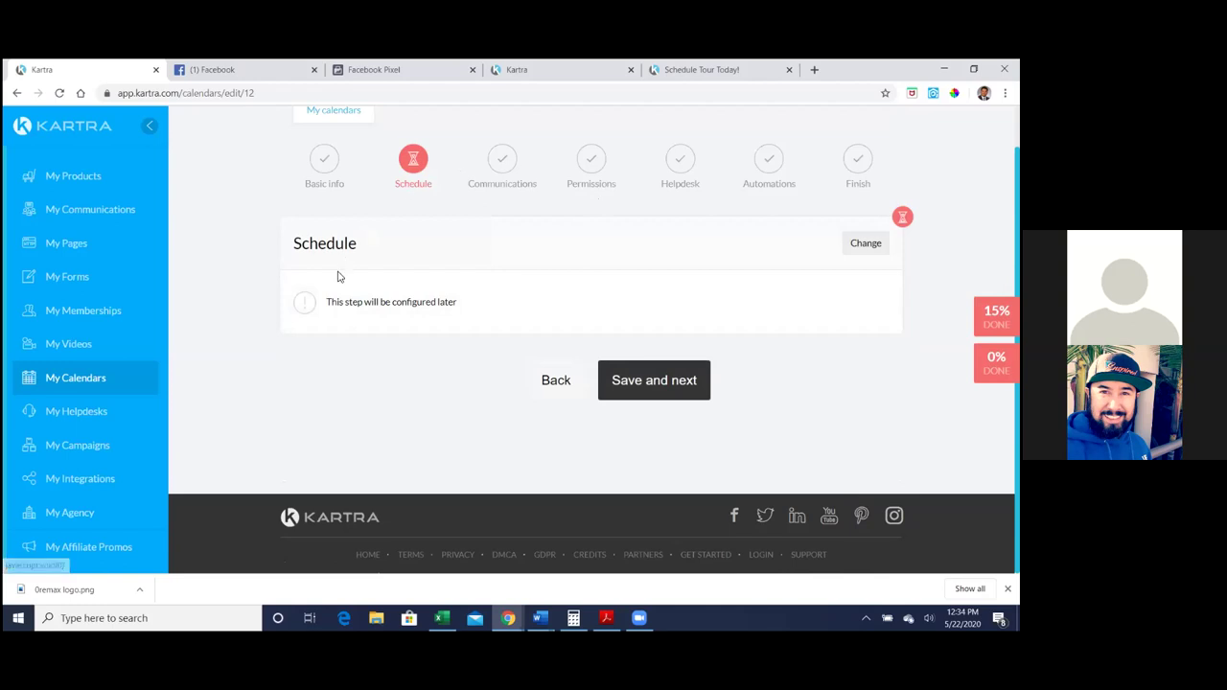
pyautogui.click(865, 243)
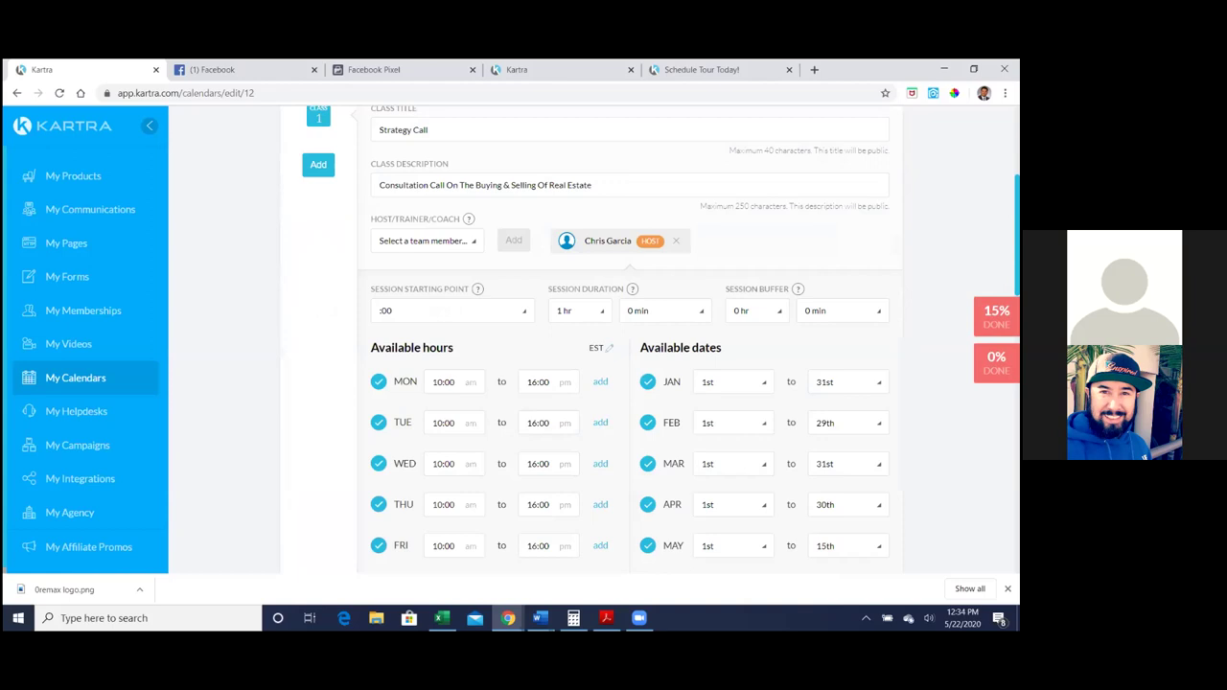
pyautogui.scroll(1, 651, 341)
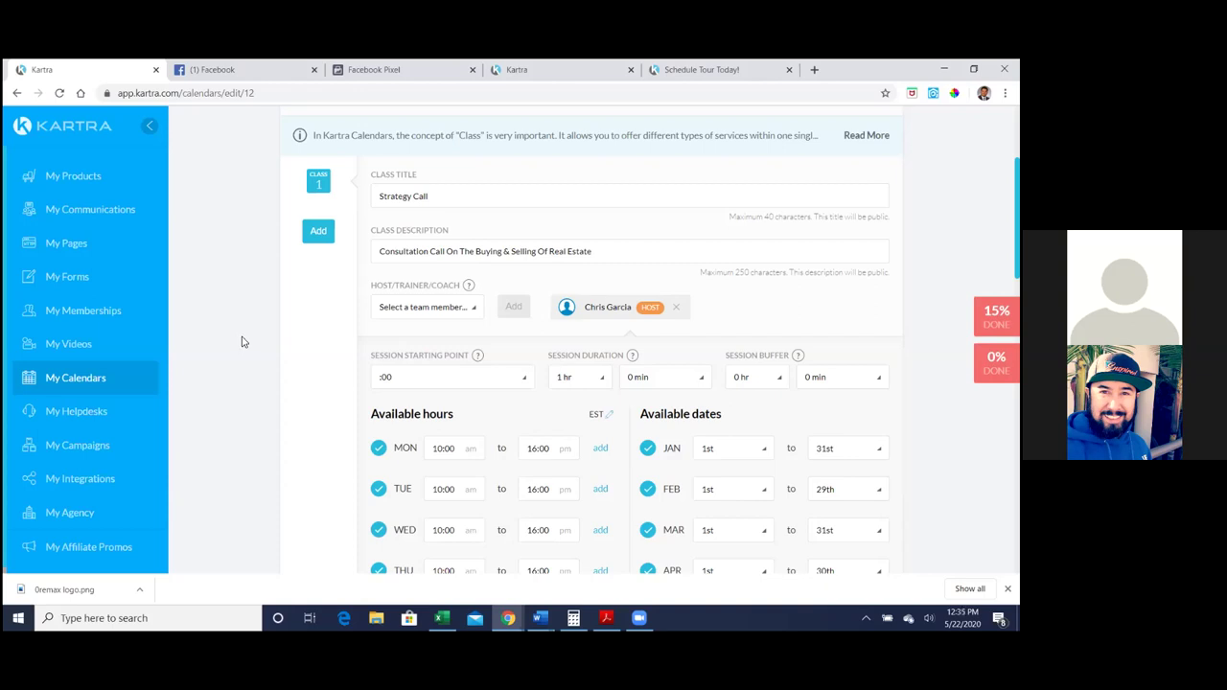
pyautogui.scroll(1, 243, 342)
pyautogui.scroll(-1, 243, 343)
# Step: Retitle Class 1 from 'Strategy Call' to 'Schedule a Call or Tour'
pyautogui.click(311, 198)
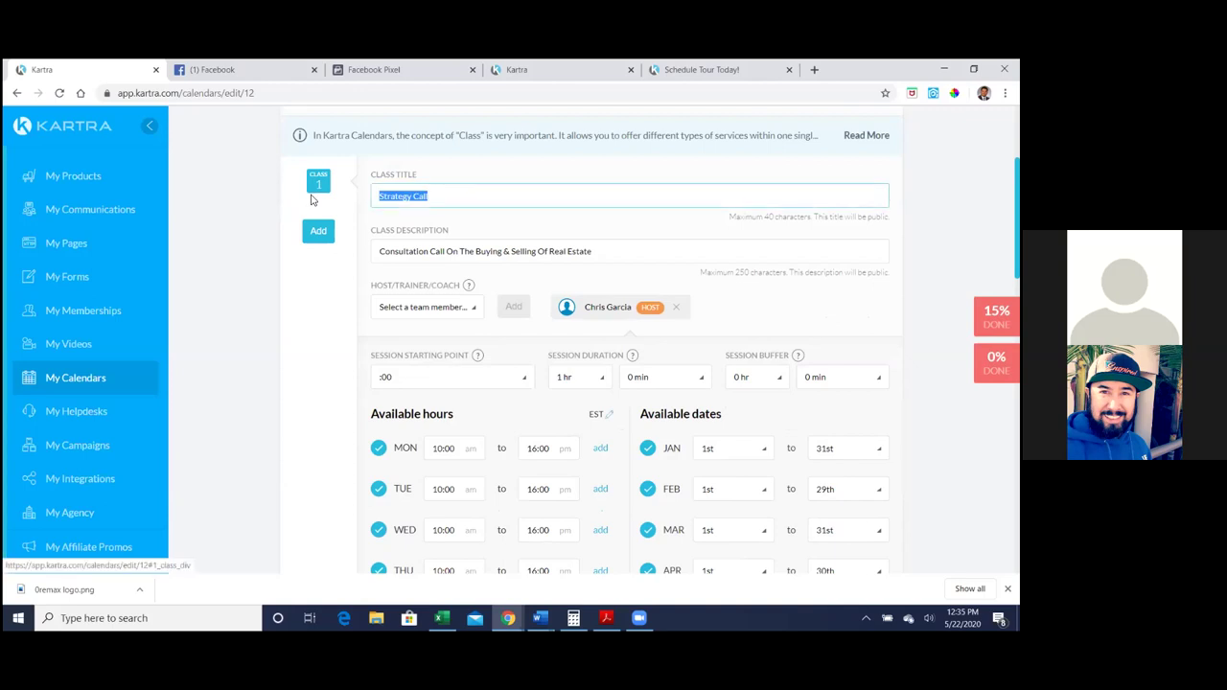
pyautogui.write('Schedule a Tour')
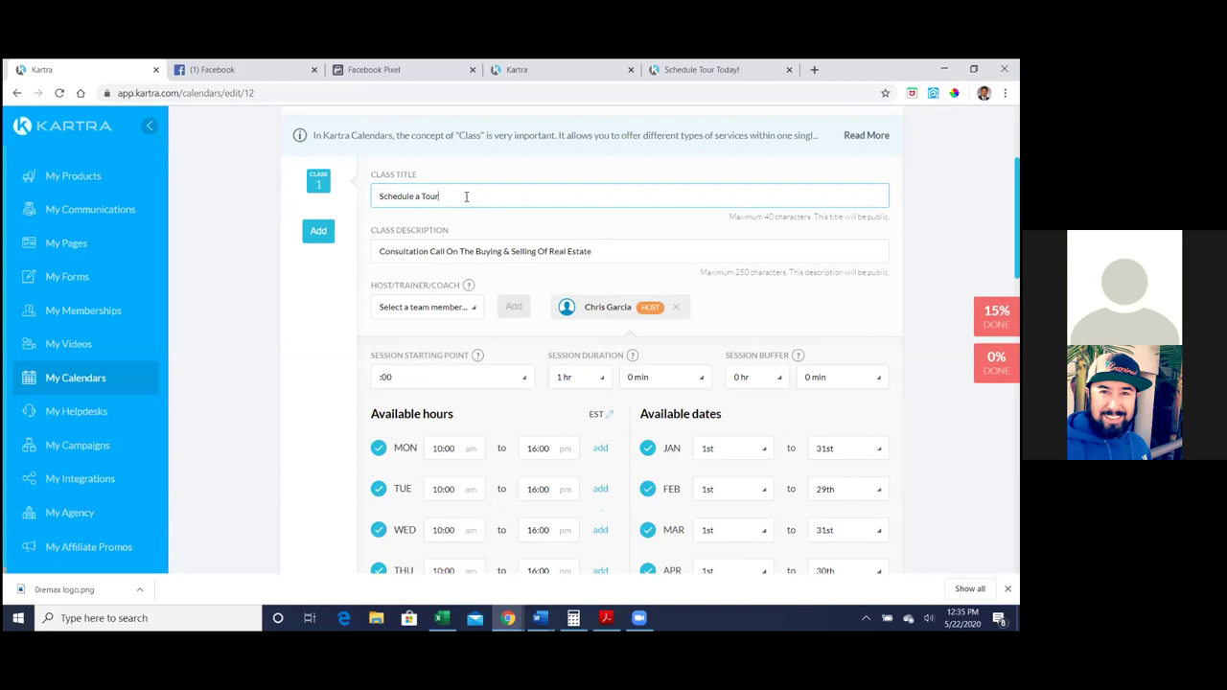
pyautogui.moveTo(466, 197); pyautogui.dragTo(367, 197)
pyautogui.write('9804')
pyautogui.press('BackSpace')
pyautogui.press('BackSpace')
pyautogui.press('BackSpace')
pyautogui.press('BackSpace')
pyautogui.write('Schedule a Call or Tour')
# Step: Delete the existing Class Description text
pyautogui.moveTo(623, 251); pyautogui.dragTo(380, 251)
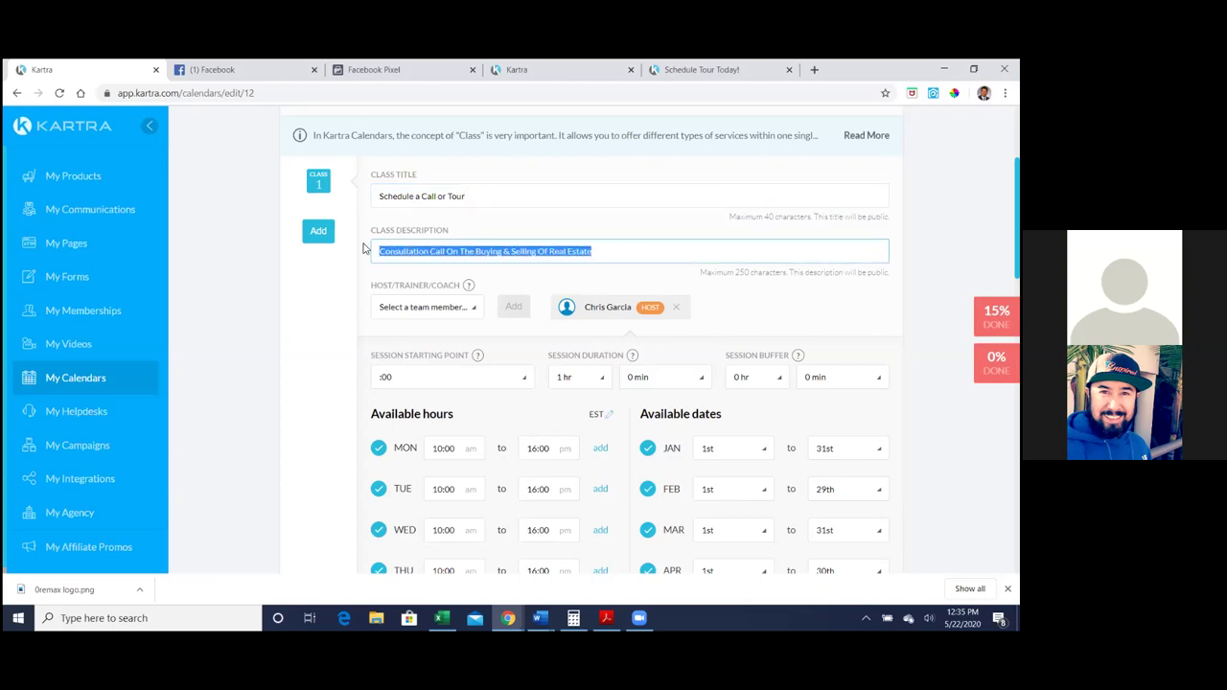
pyautogui.press('BackSpace')
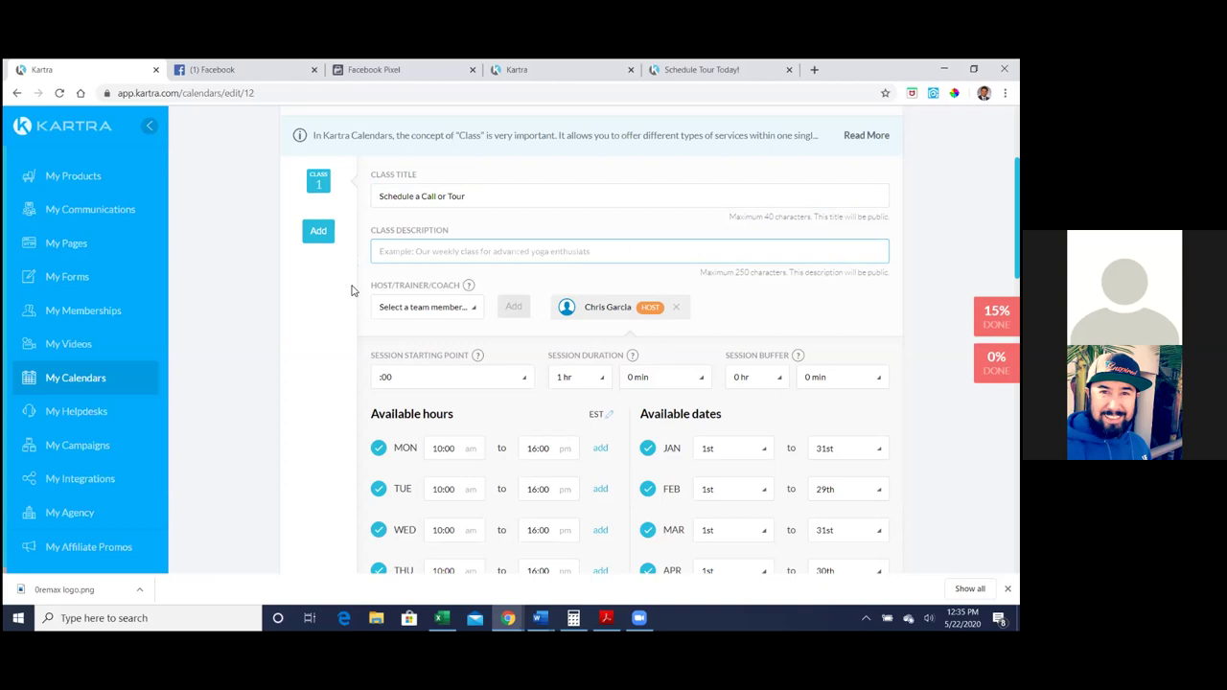
pyautogui.click(351, 291)
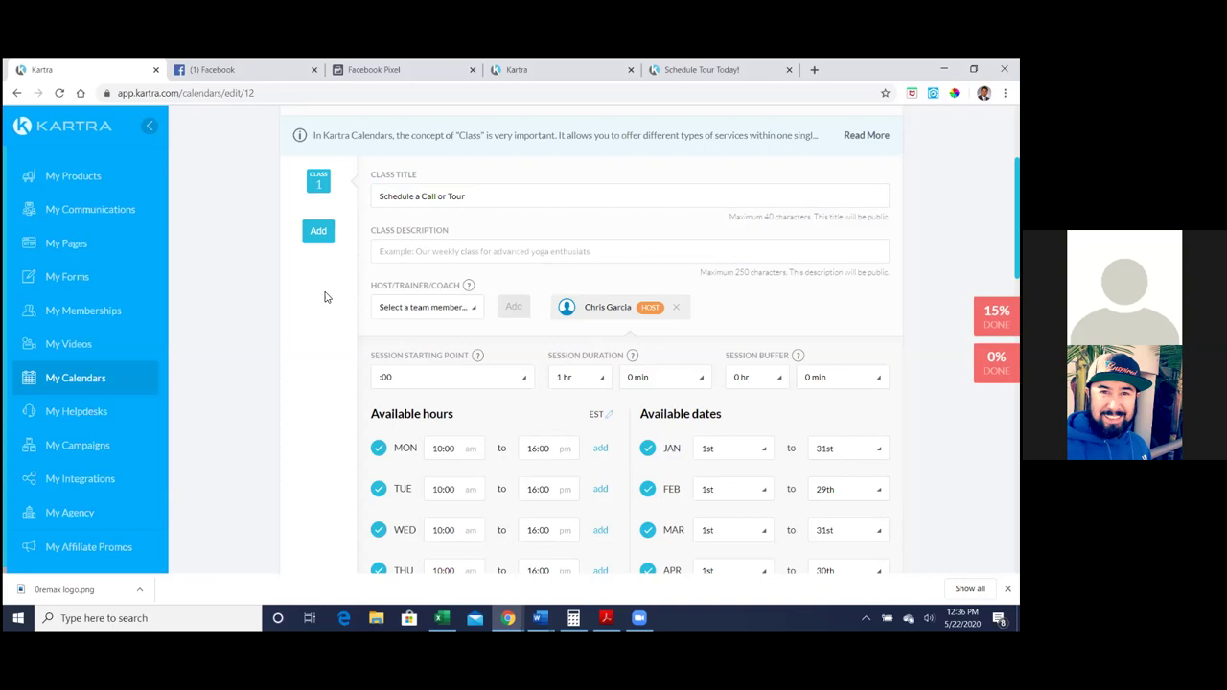
pyautogui.scroll(-1, 384, 278)
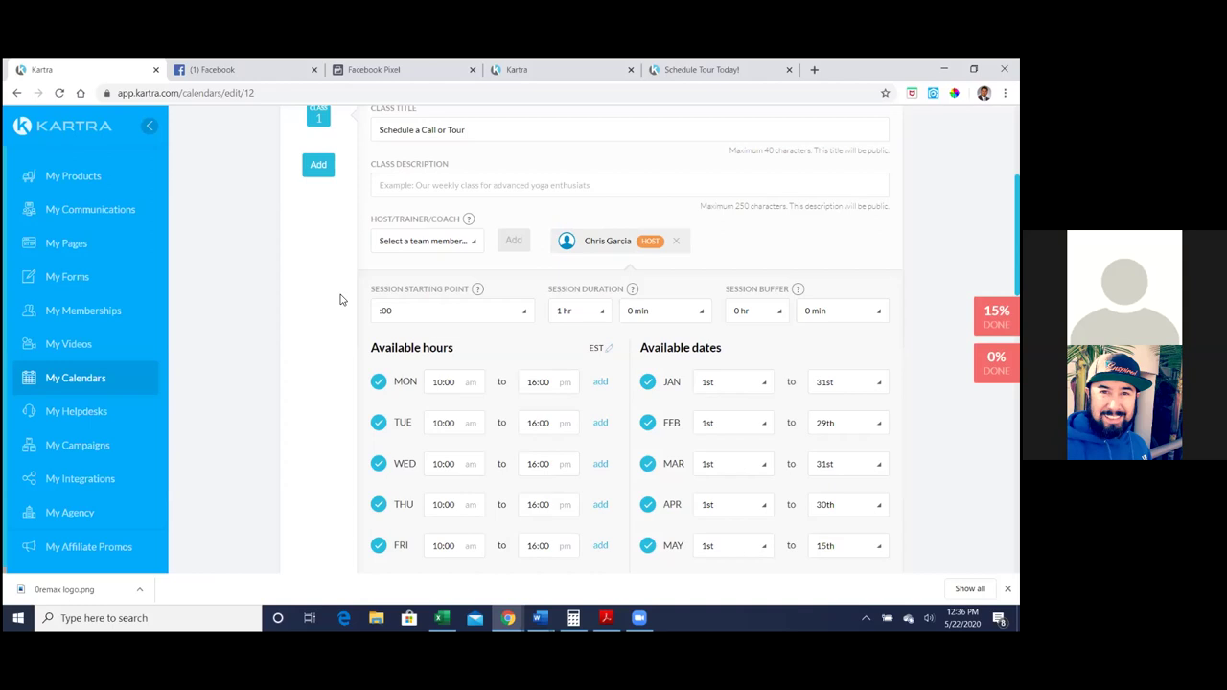
# Step: Set the Session Starting Point to ':00, :30'
pyautogui.scroll(-1, 339, 300)
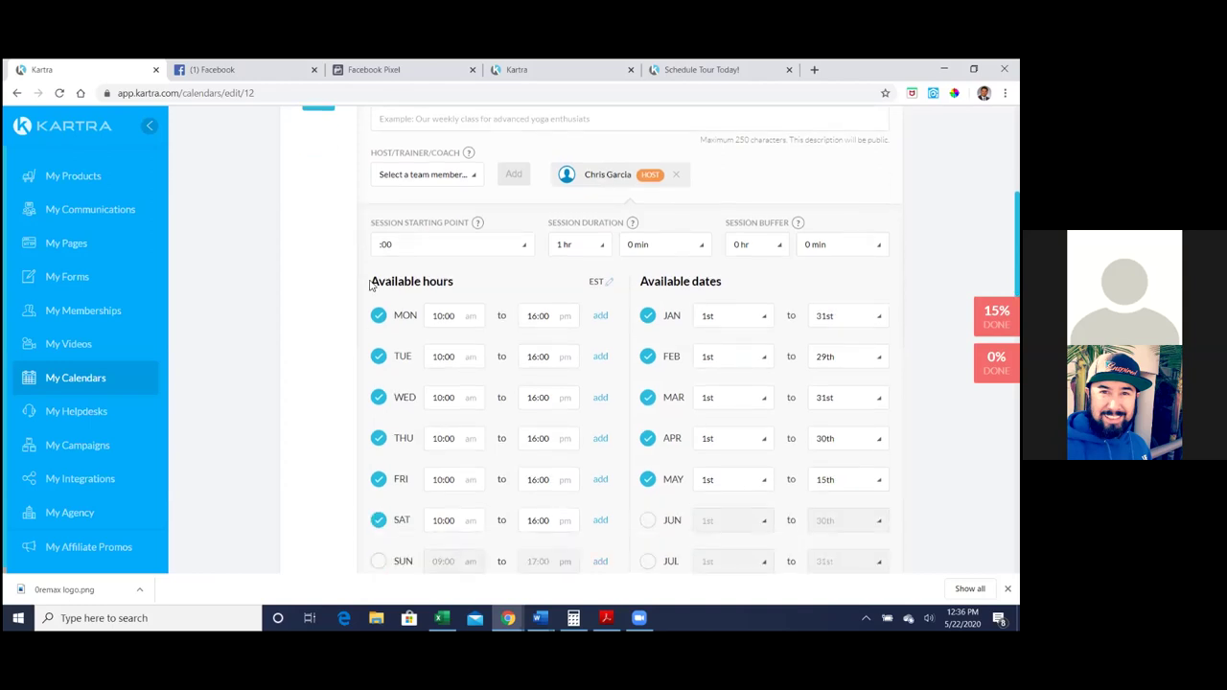
pyautogui.click(525, 248)
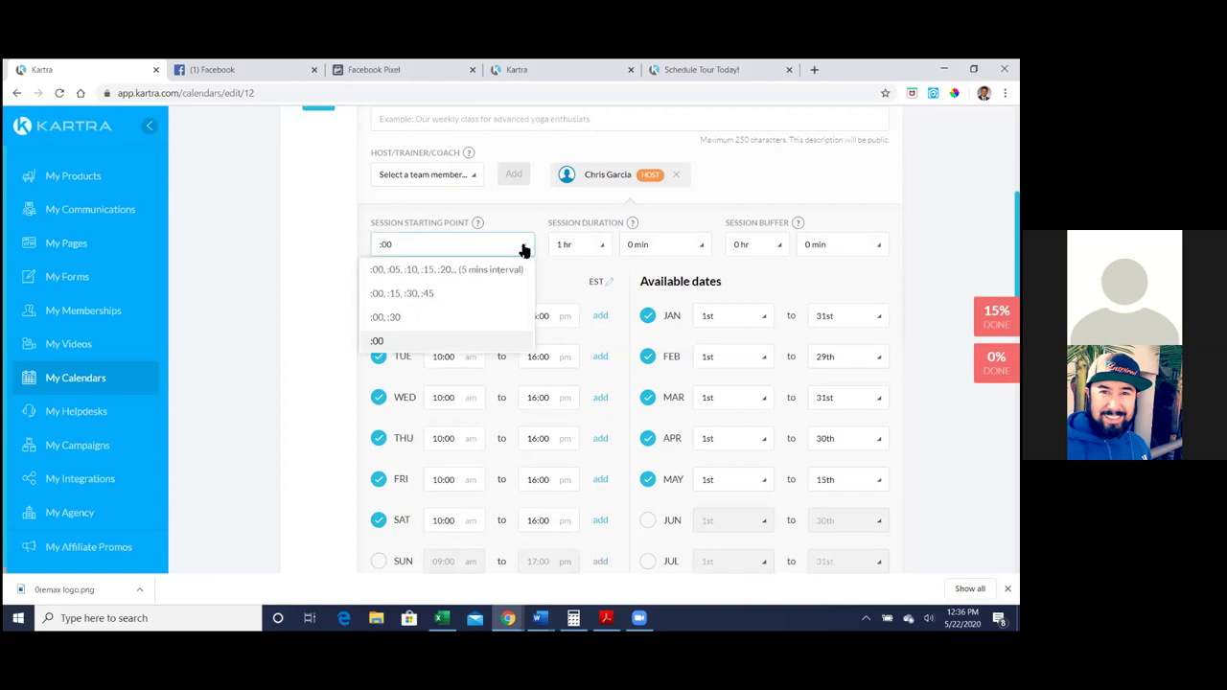
pyautogui.click(463, 317)
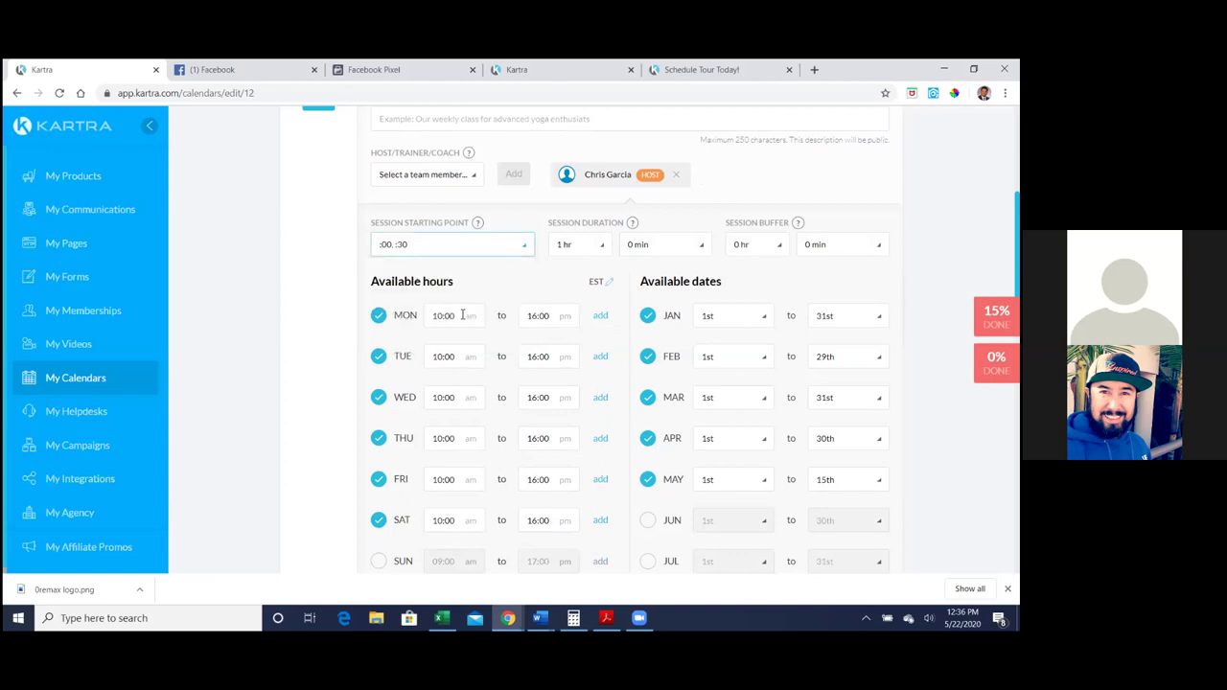
pyautogui.click(446, 251)
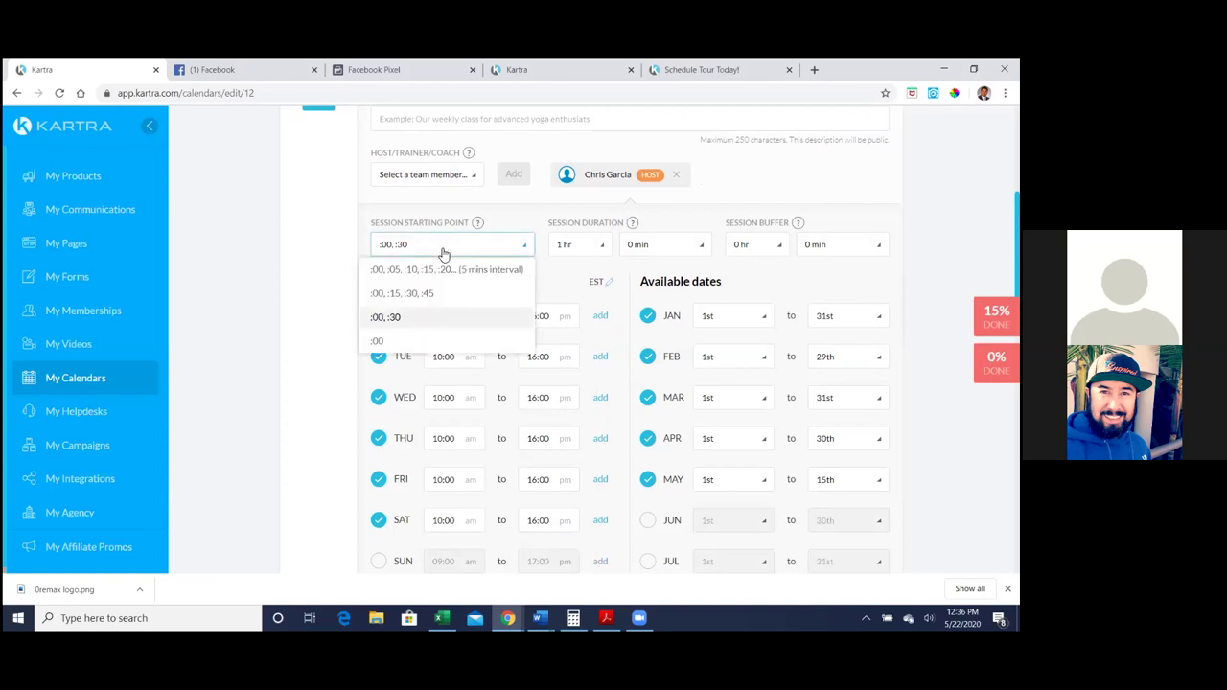
pyautogui.click(399, 316)
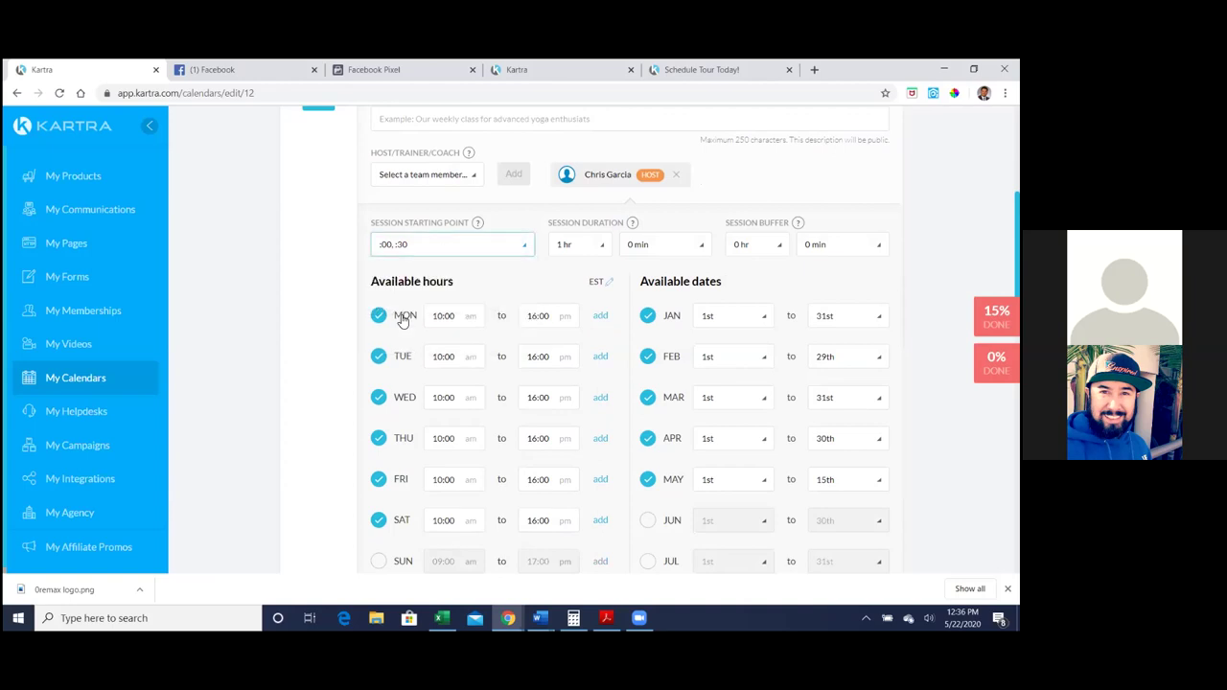
# Step: Set the Session Duration to 0 hr 30 min
pyautogui.click(590, 247)
pyautogui.click(584, 269)
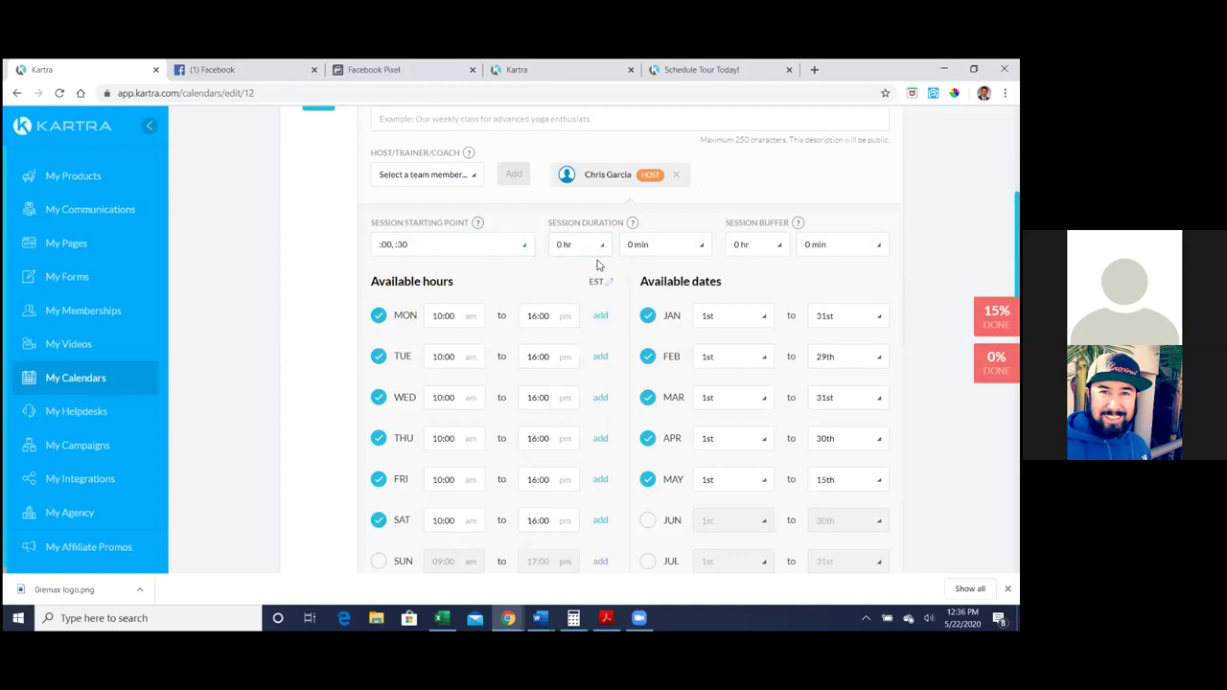
pyautogui.click(659, 246)
pyautogui.scroll(-1, 649, 372)
pyautogui.click(649, 349)
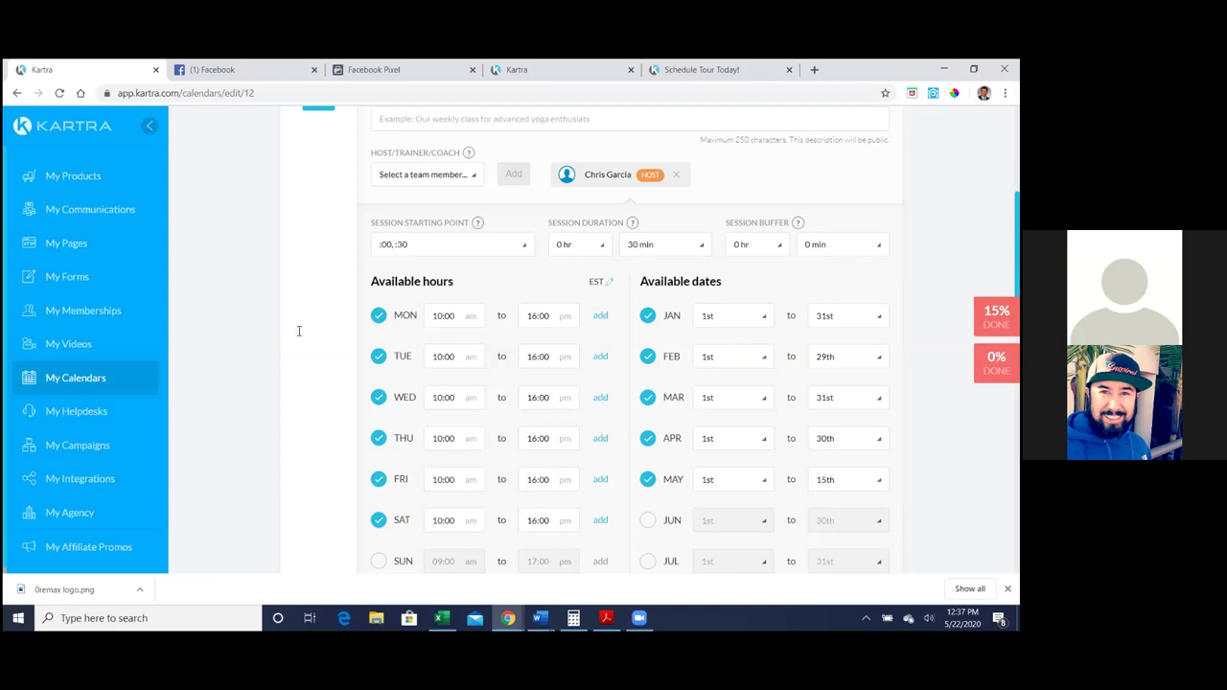
# Step: Set Monday's start time to 09:00
pyautogui.click(460, 317)
pyautogui.click(462, 471)
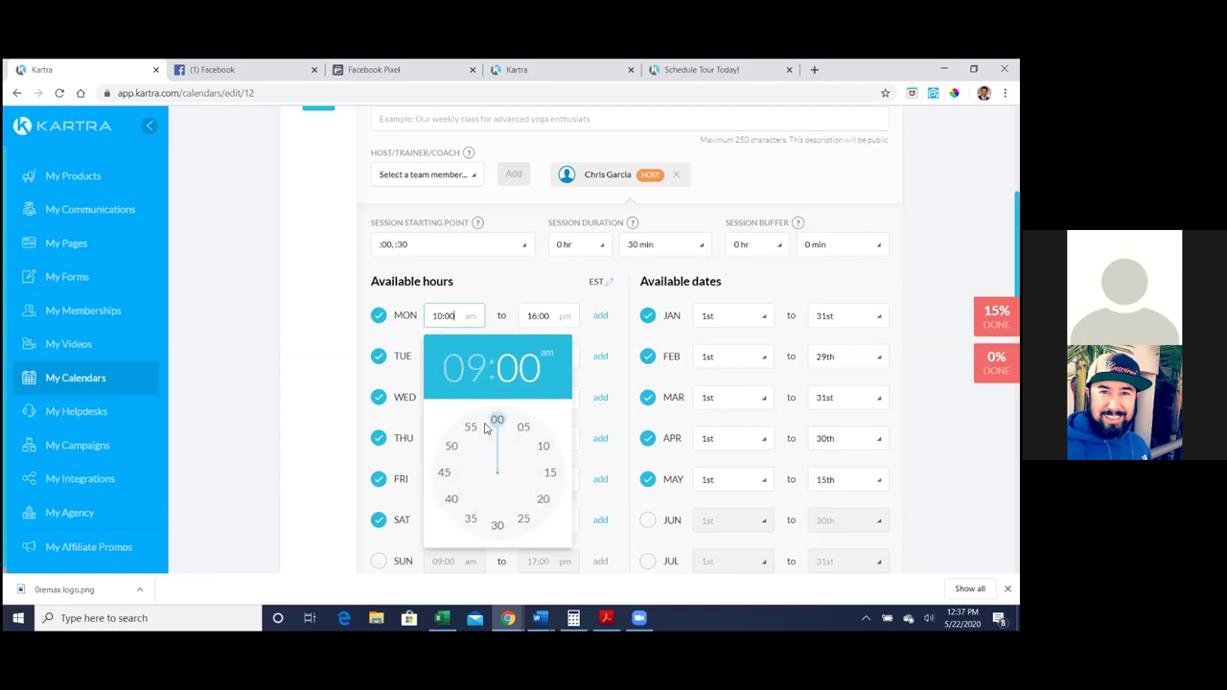
pyautogui.click(333, 413)
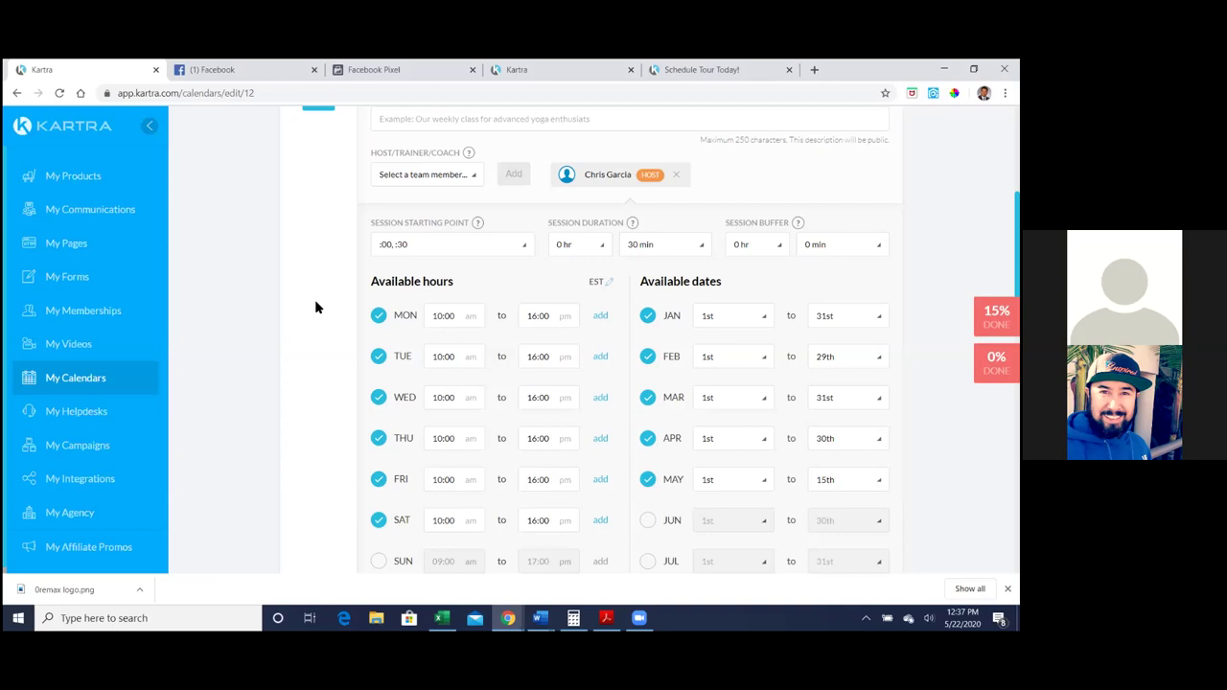
pyautogui.click(442, 319)
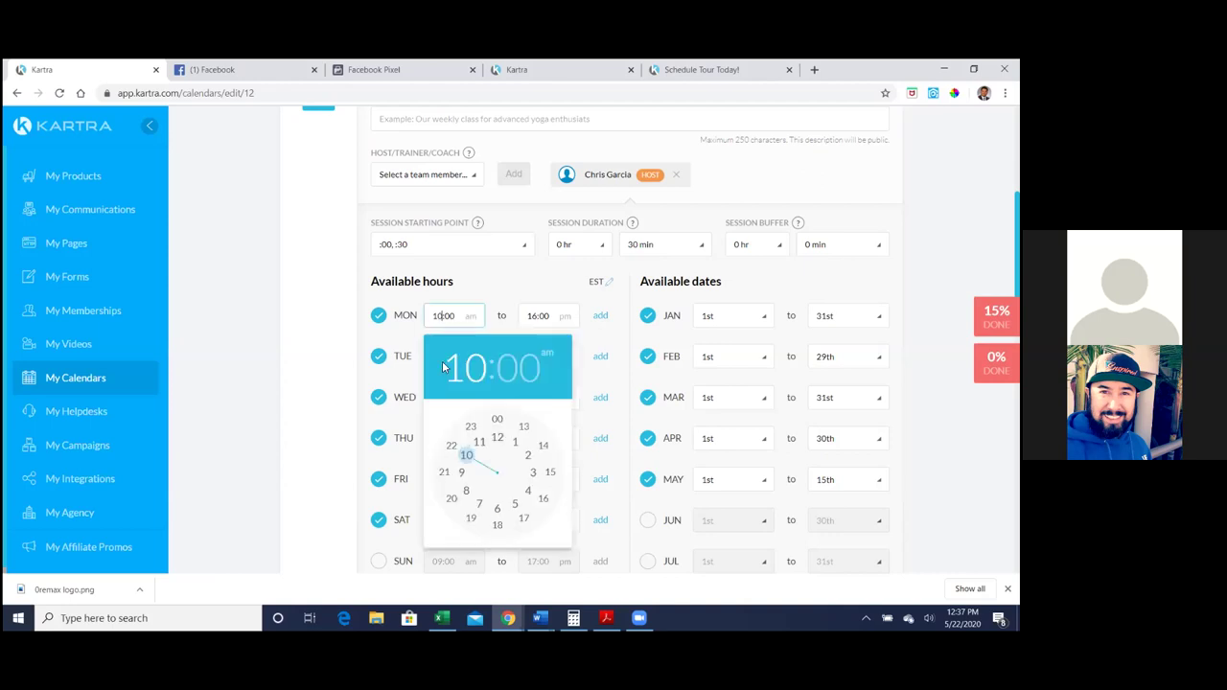
pyautogui.click(462, 471)
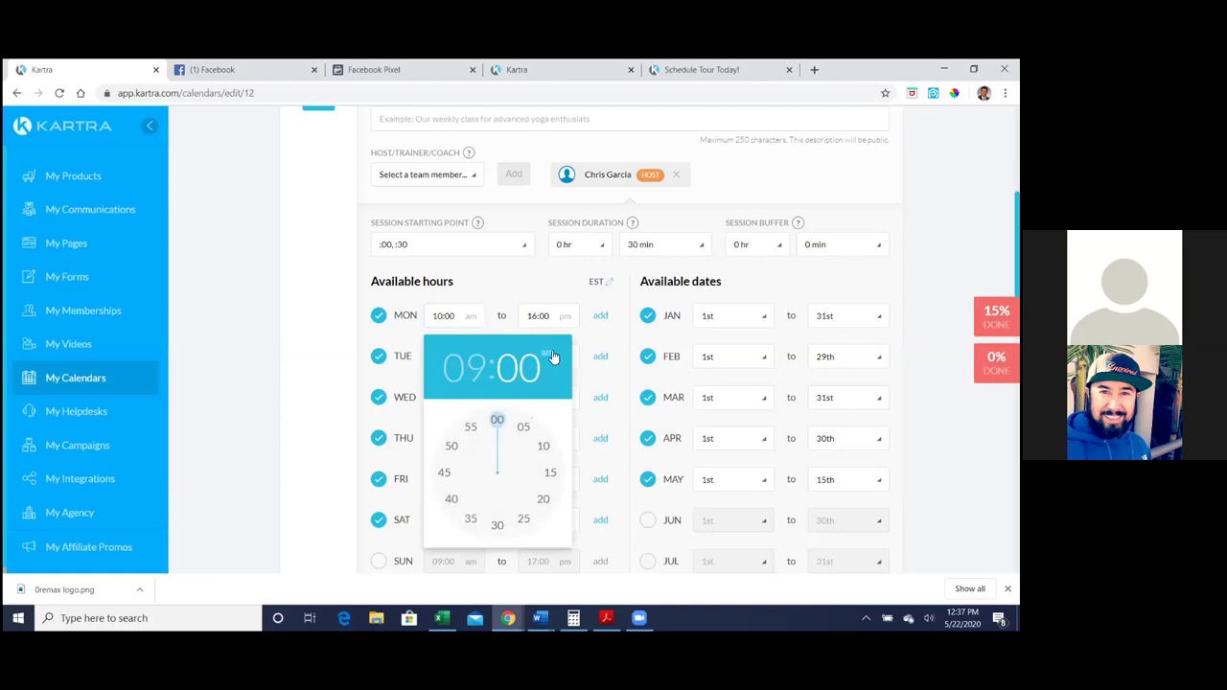
pyautogui.click(497, 419)
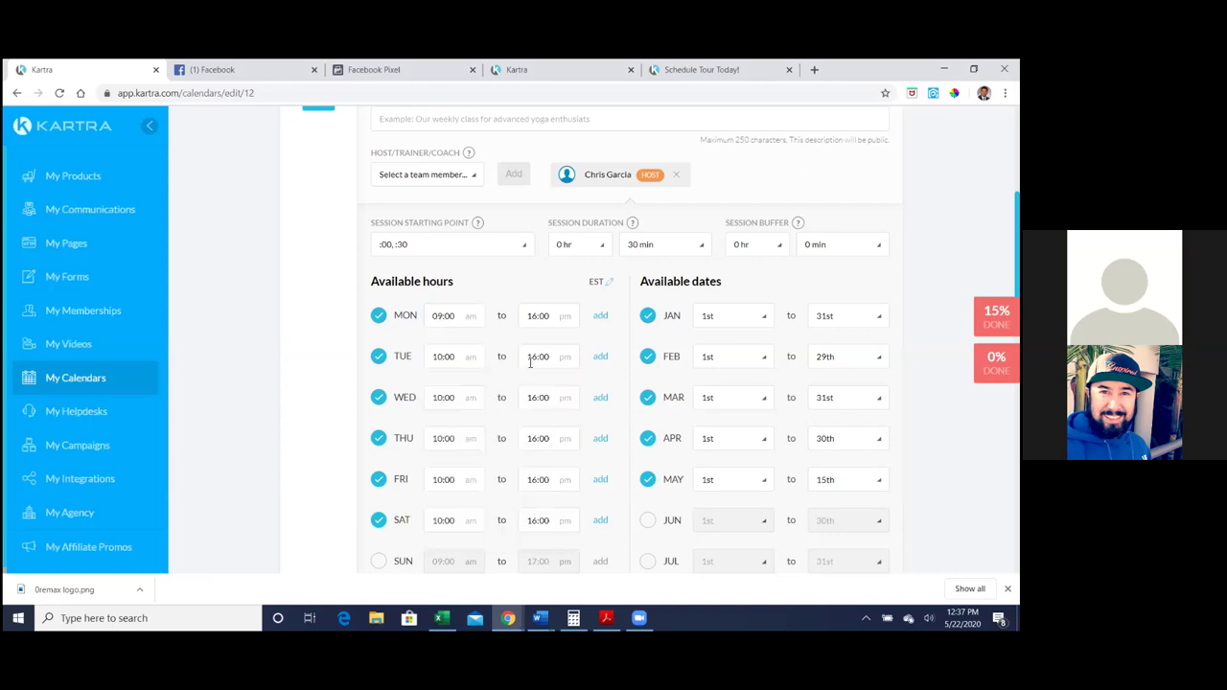
# Step: Set Tuesday's start time to 09:00
pyautogui.click(452, 357)
pyautogui.click(459, 264)
pyautogui.click(527, 163)
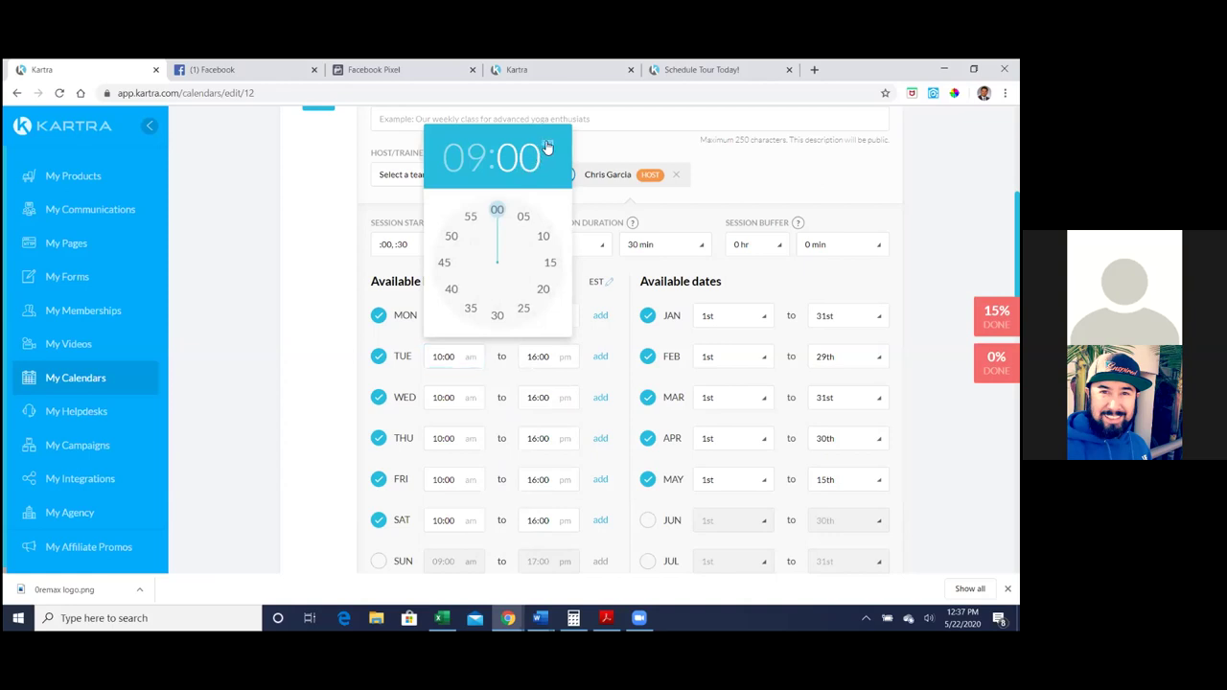
pyautogui.click(499, 210)
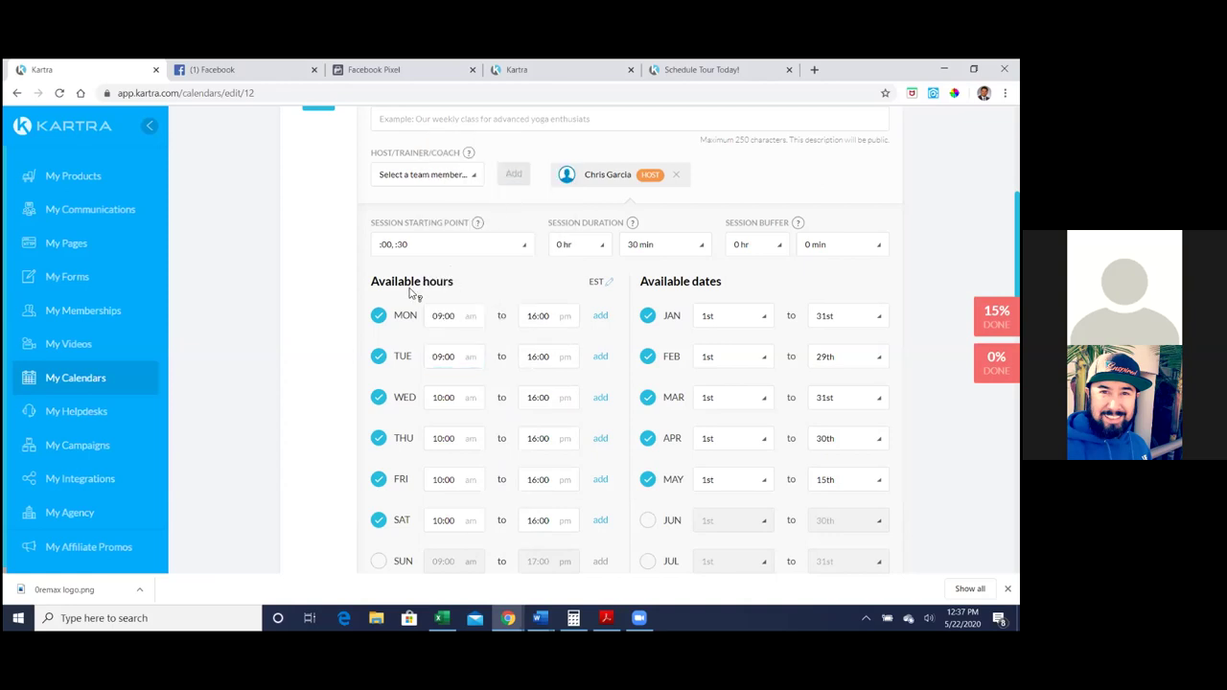
pyautogui.scroll(-1, 358, 391)
pyautogui.scroll(-1, 358, 391)
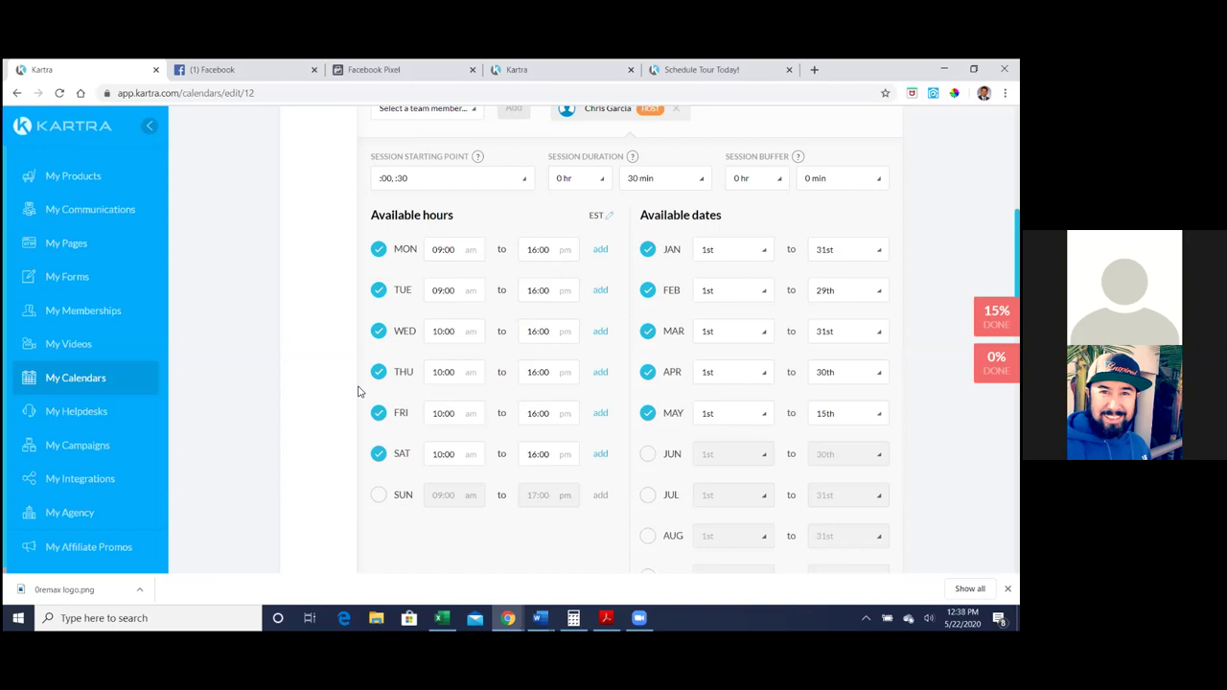
# Step: Change Monday's end time from 16:00 to 19:00, correcting an accidental 07:00
pyautogui.click(545, 251)
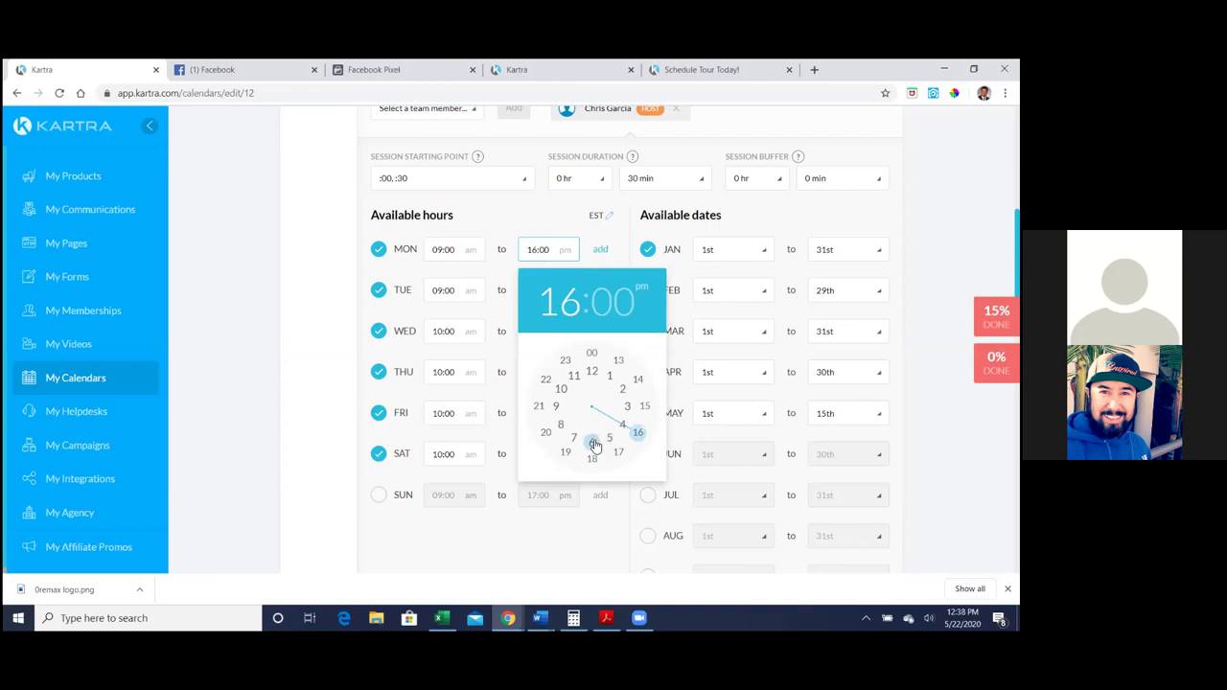
pyautogui.click(575, 445)
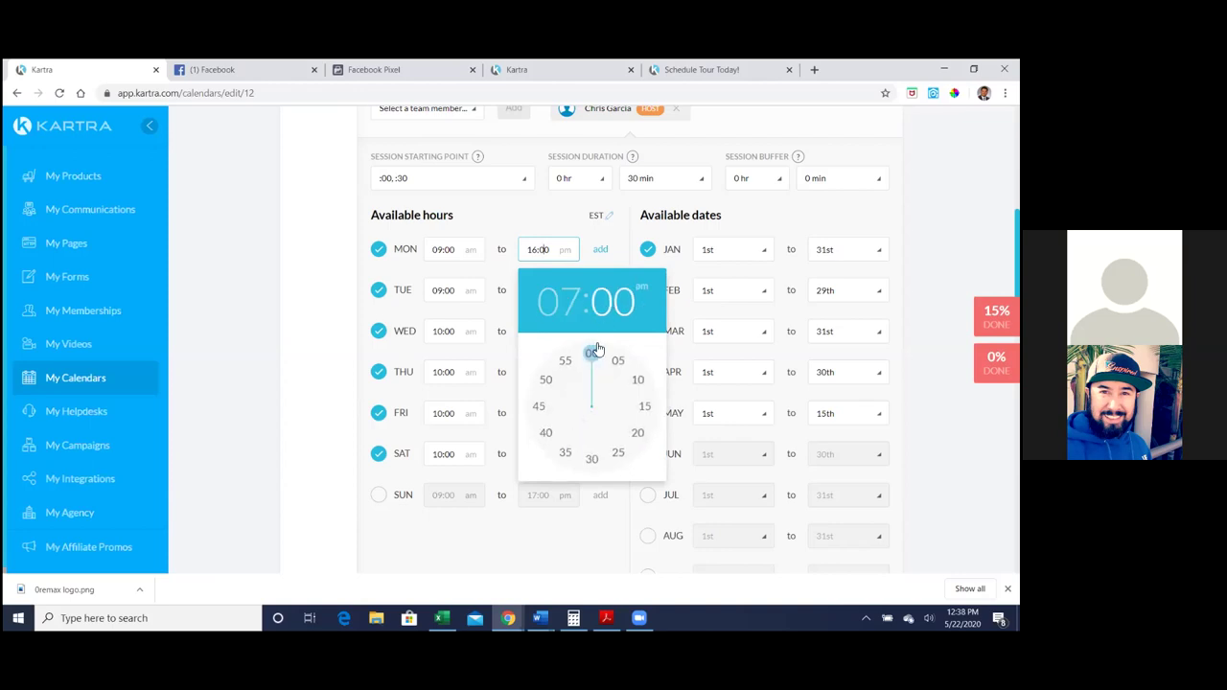
pyautogui.click(593, 352)
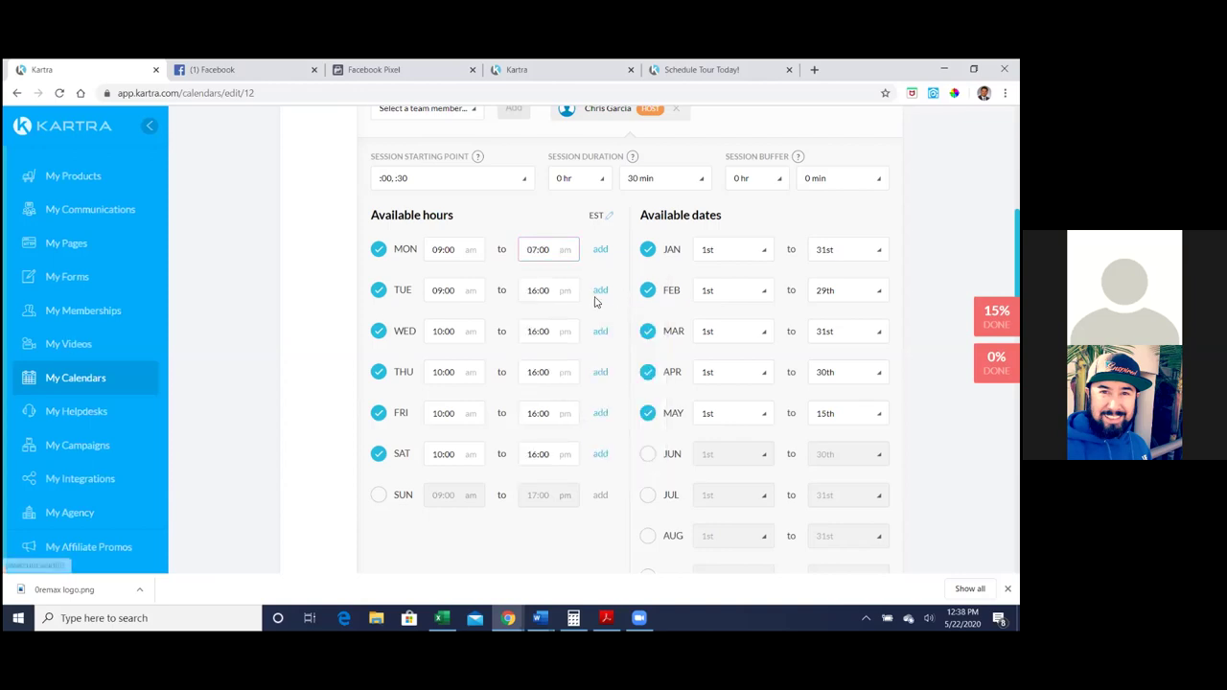
pyautogui.click(560, 251)
pyautogui.click(564, 454)
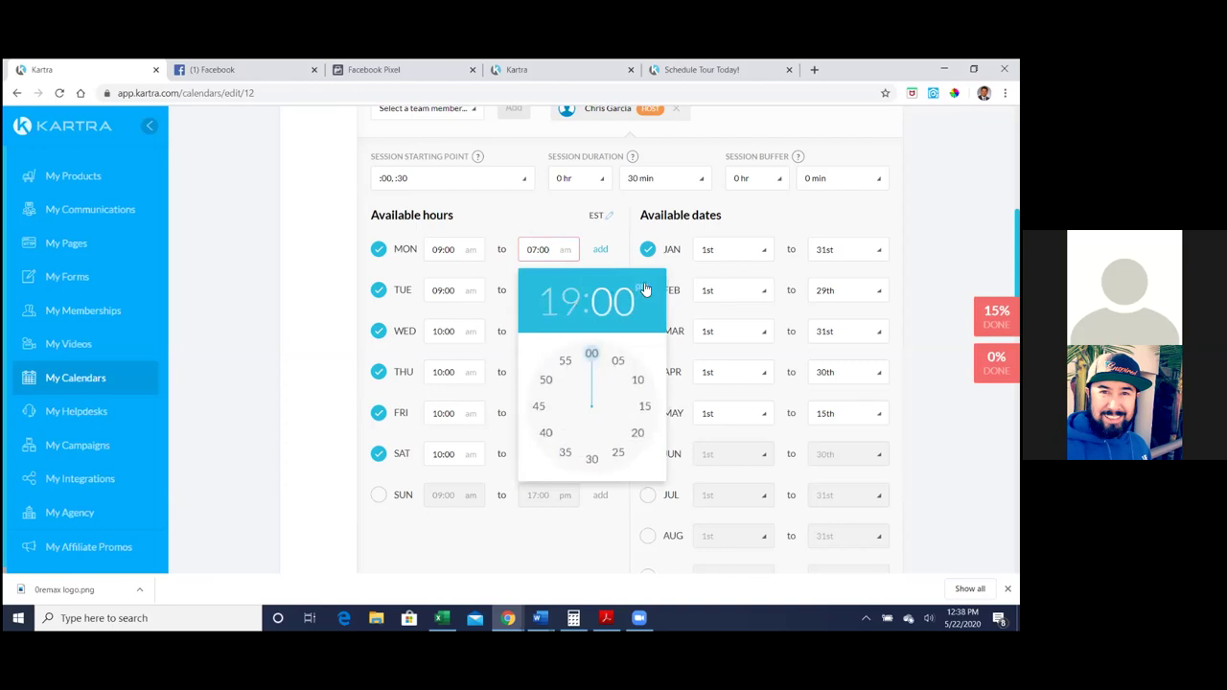
pyautogui.click(345, 334)
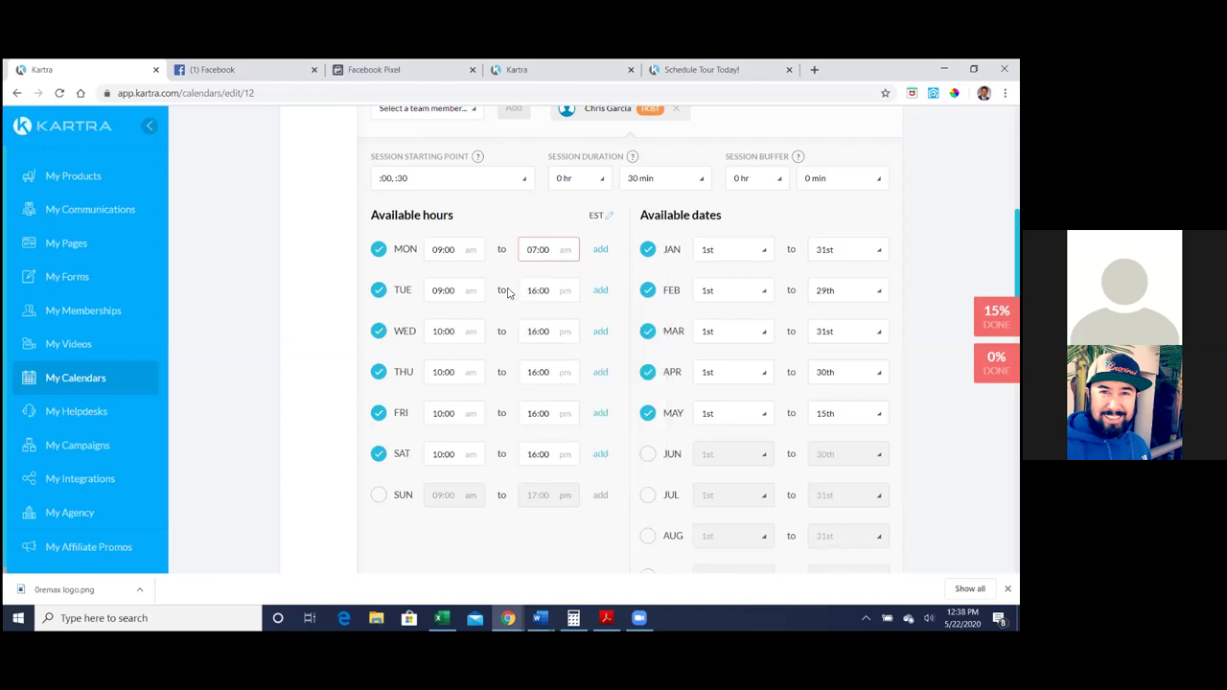
pyautogui.click(556, 250)
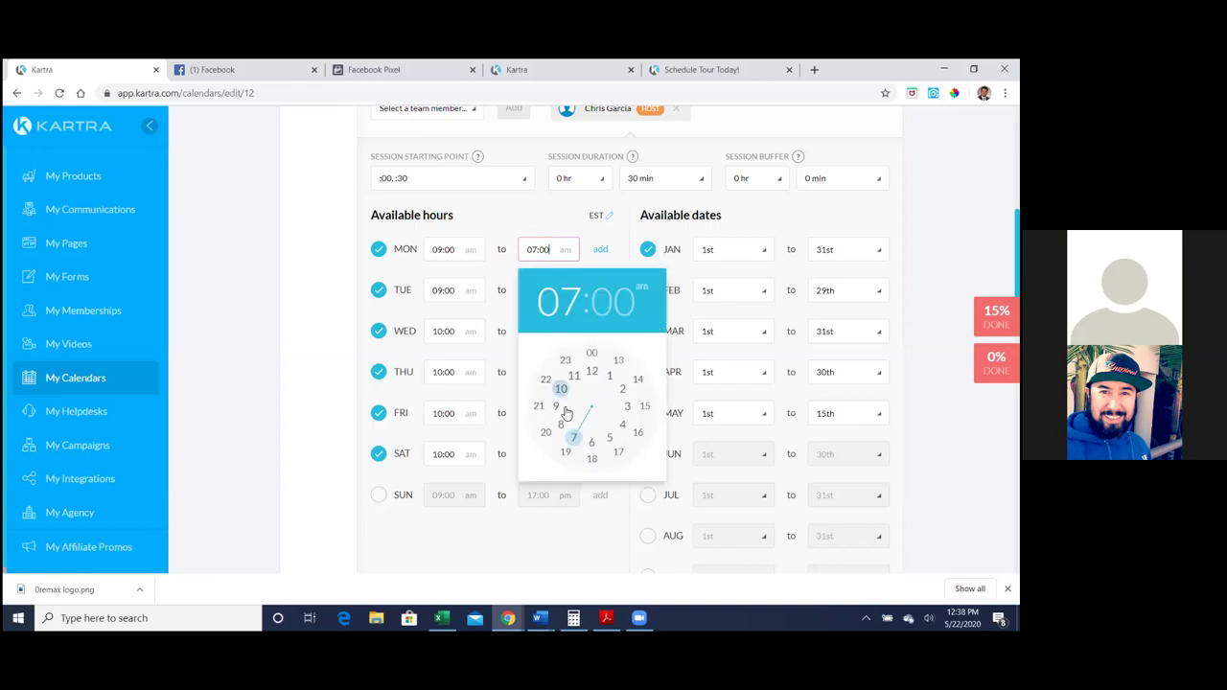
pyautogui.click(565, 454)
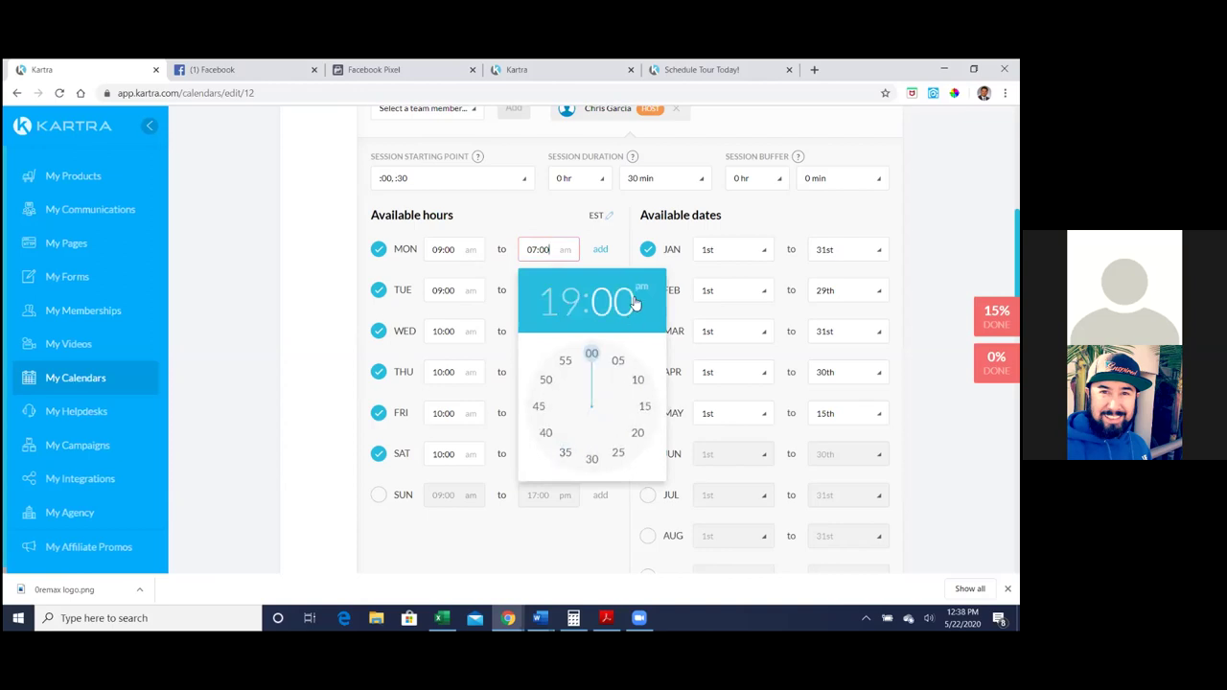
pyautogui.click(592, 353)
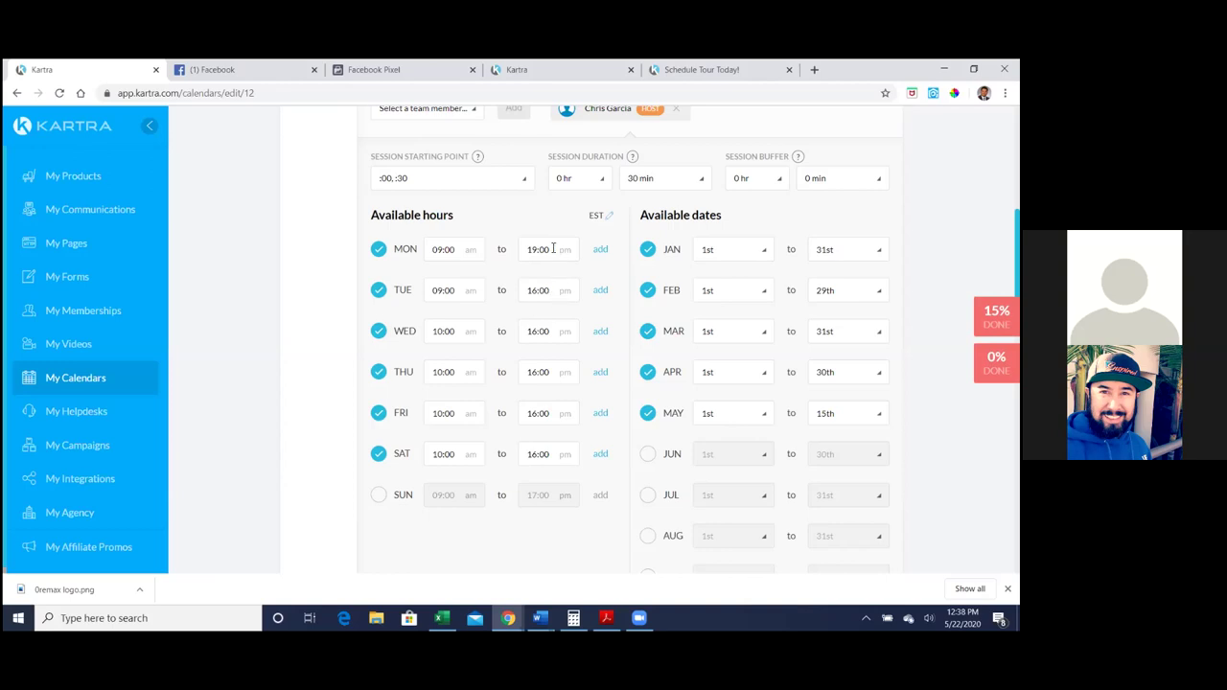
pyautogui.click(816, 71)
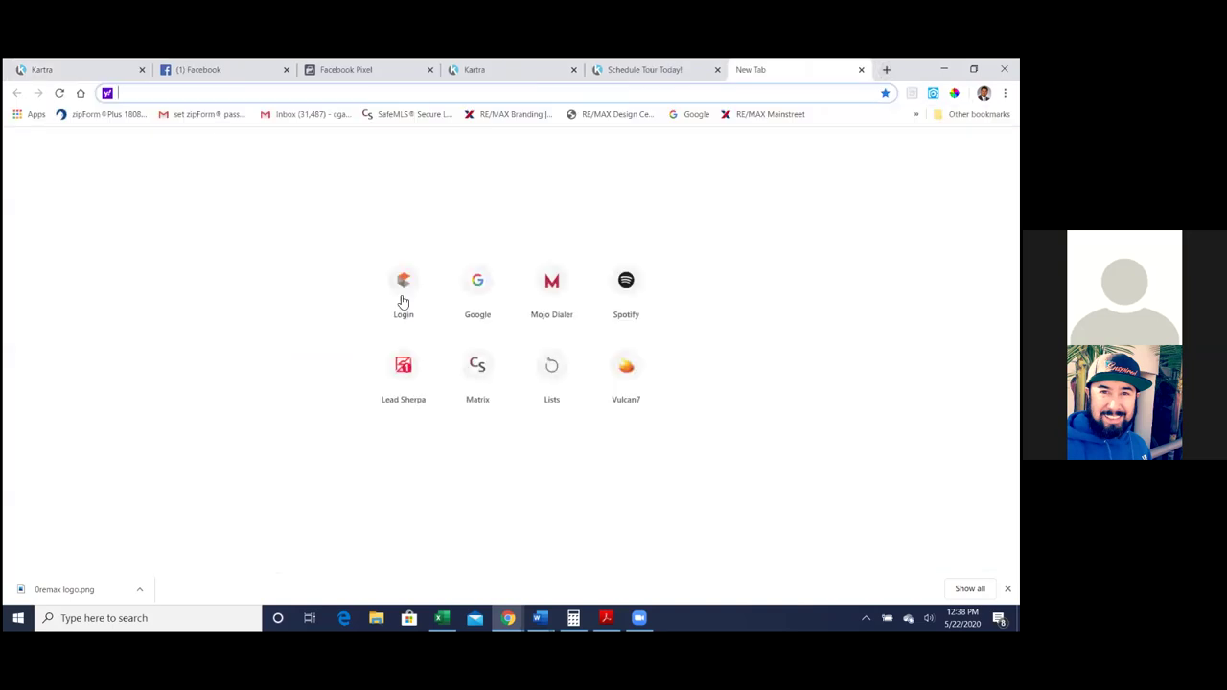
# Step: Search Google for 'military time'
pyautogui.click(464, 288)
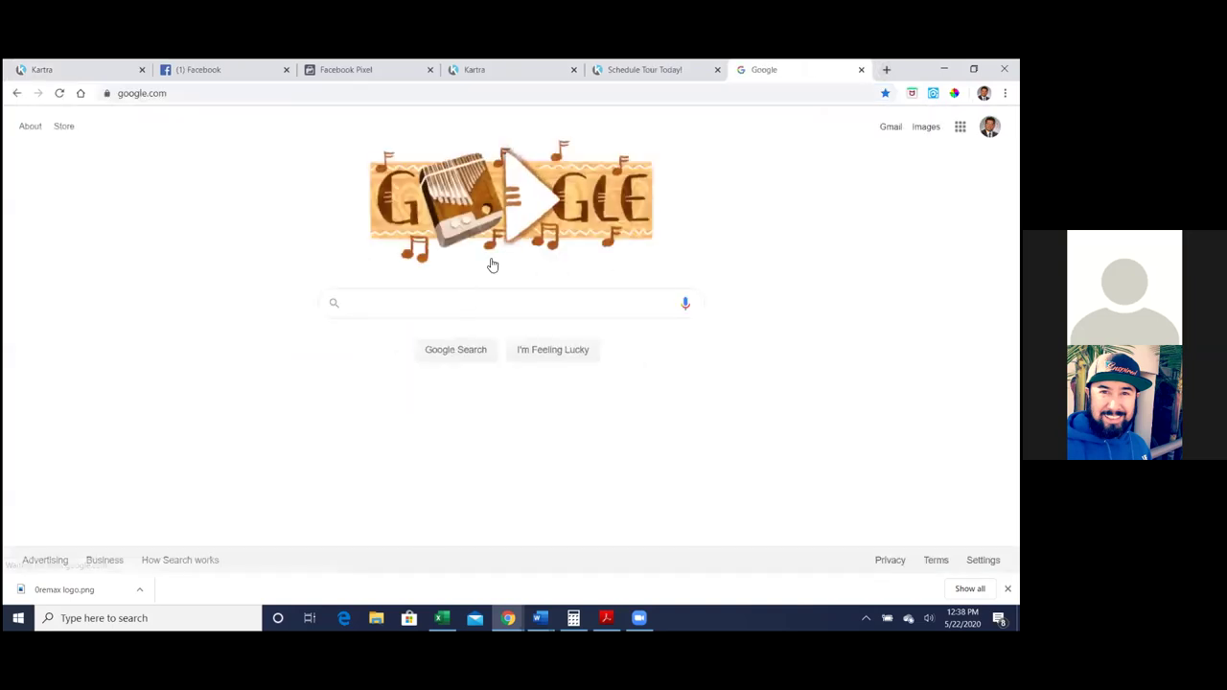
pyautogui.write('military time')
pyautogui.press('Return')
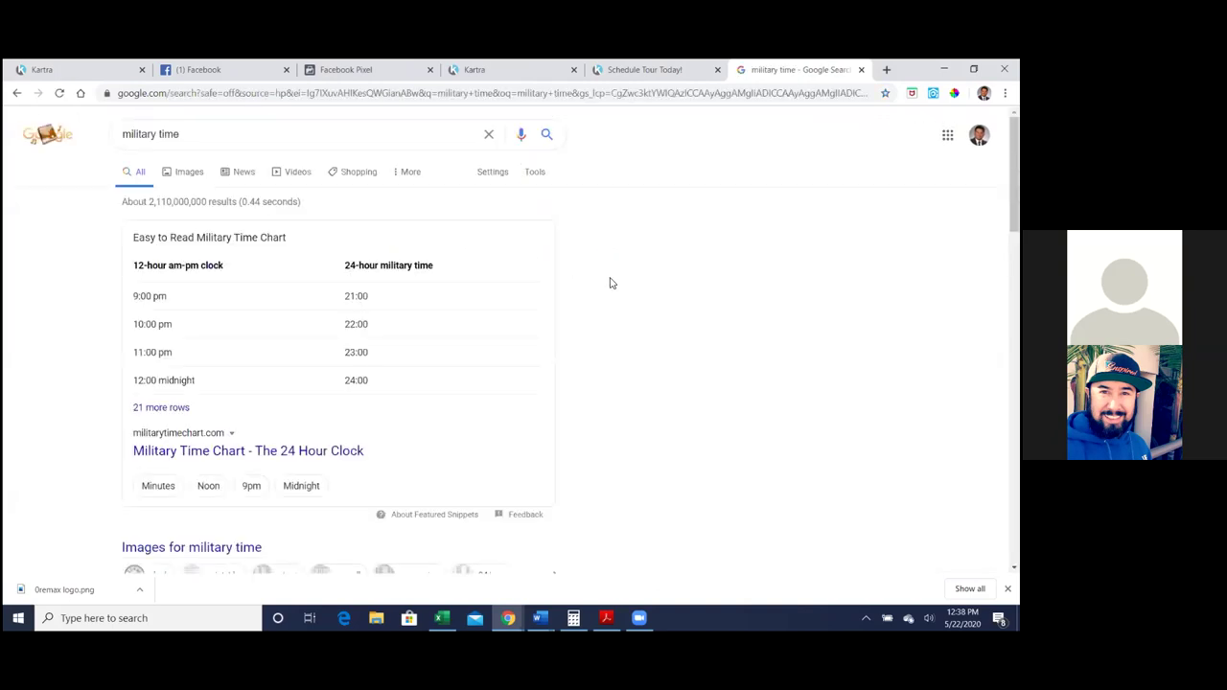
pyautogui.scroll(-2, 296, 331)
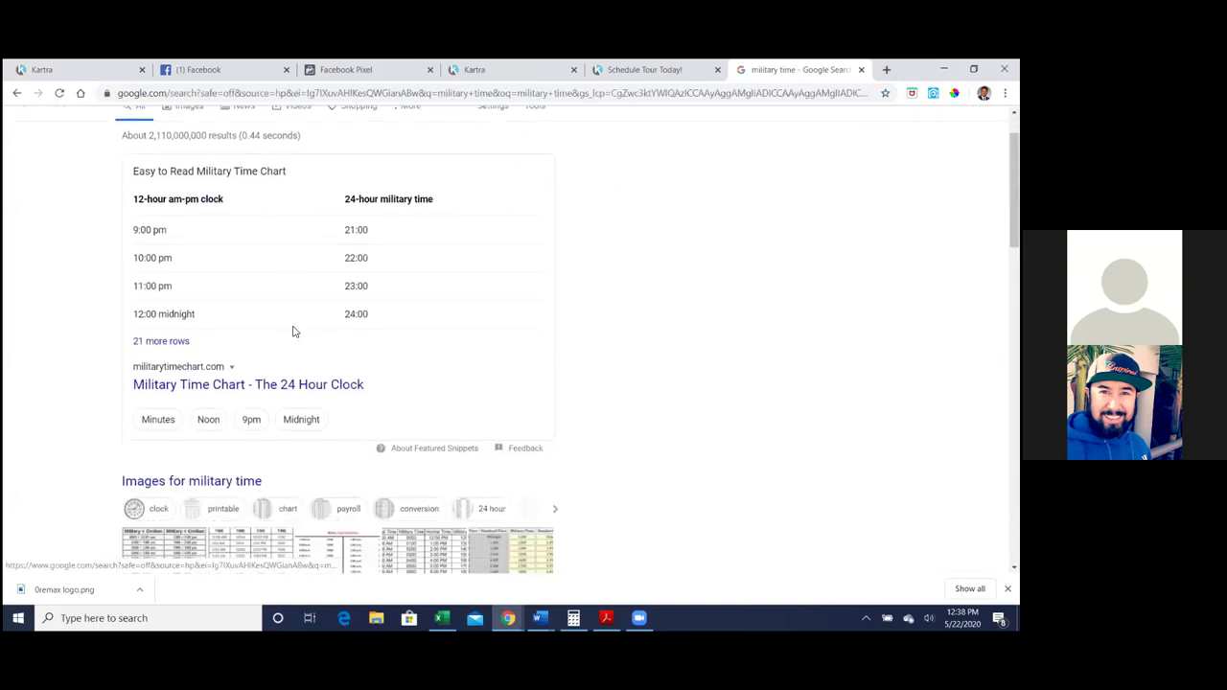
pyautogui.scroll(-2, 296, 328)
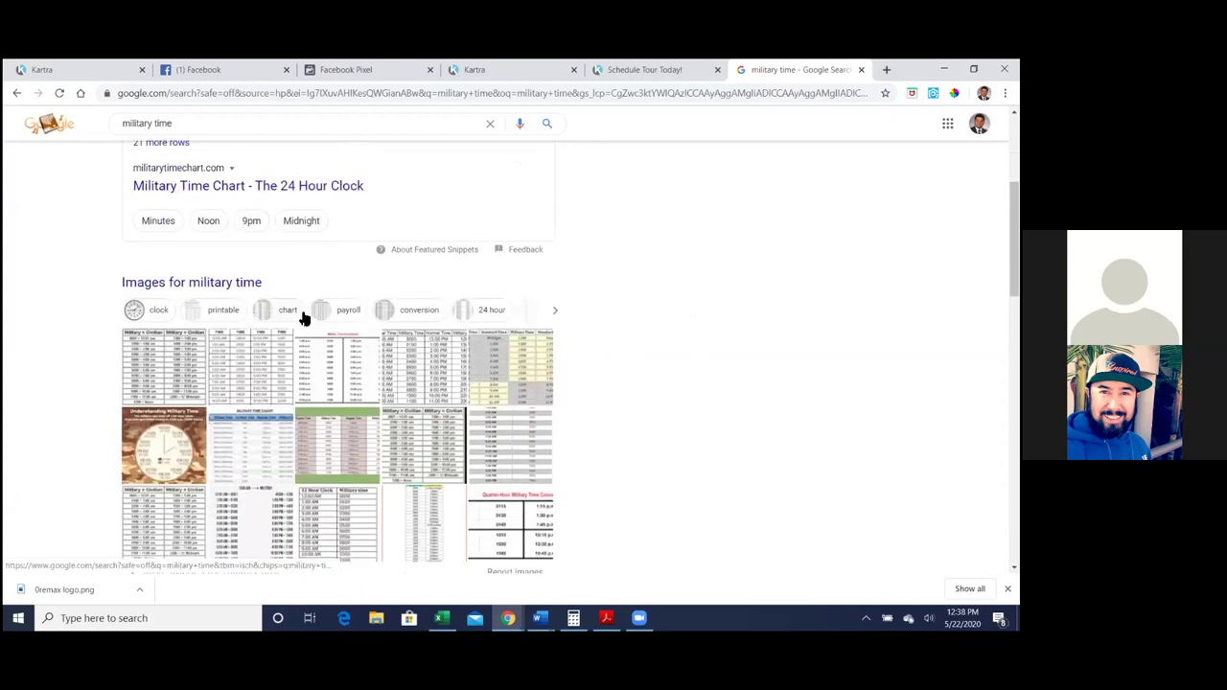
pyautogui.scroll(-3, 303, 318)
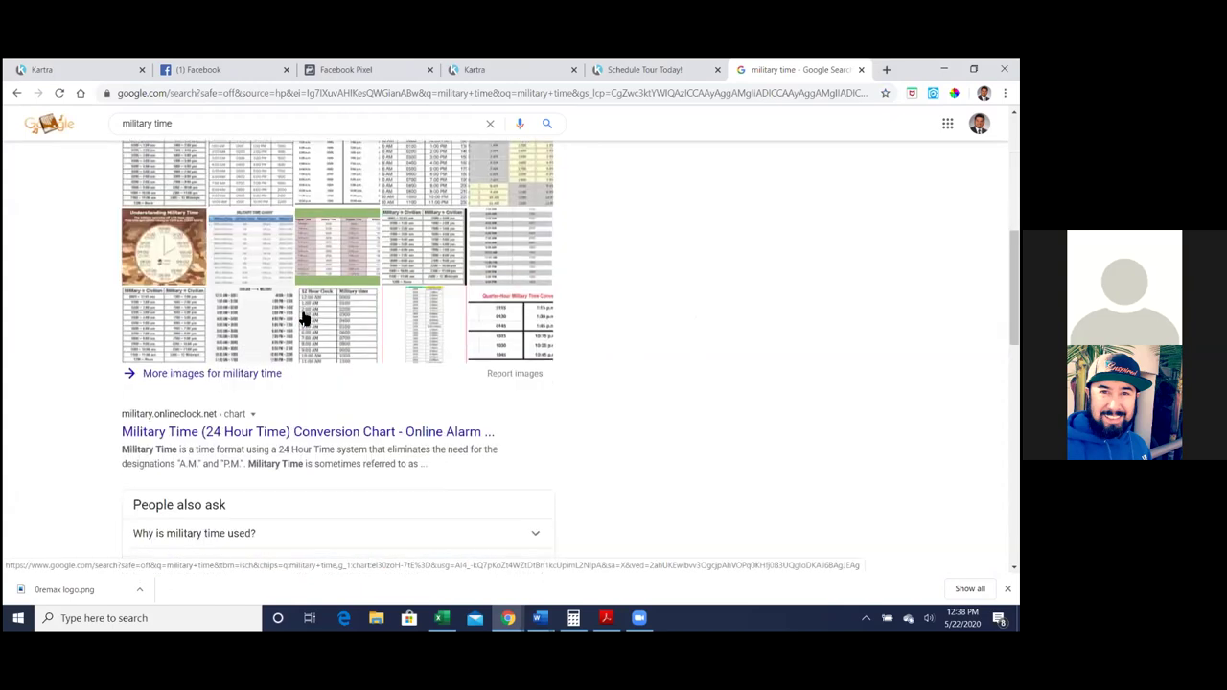
pyautogui.scroll(-1, 671, 390)
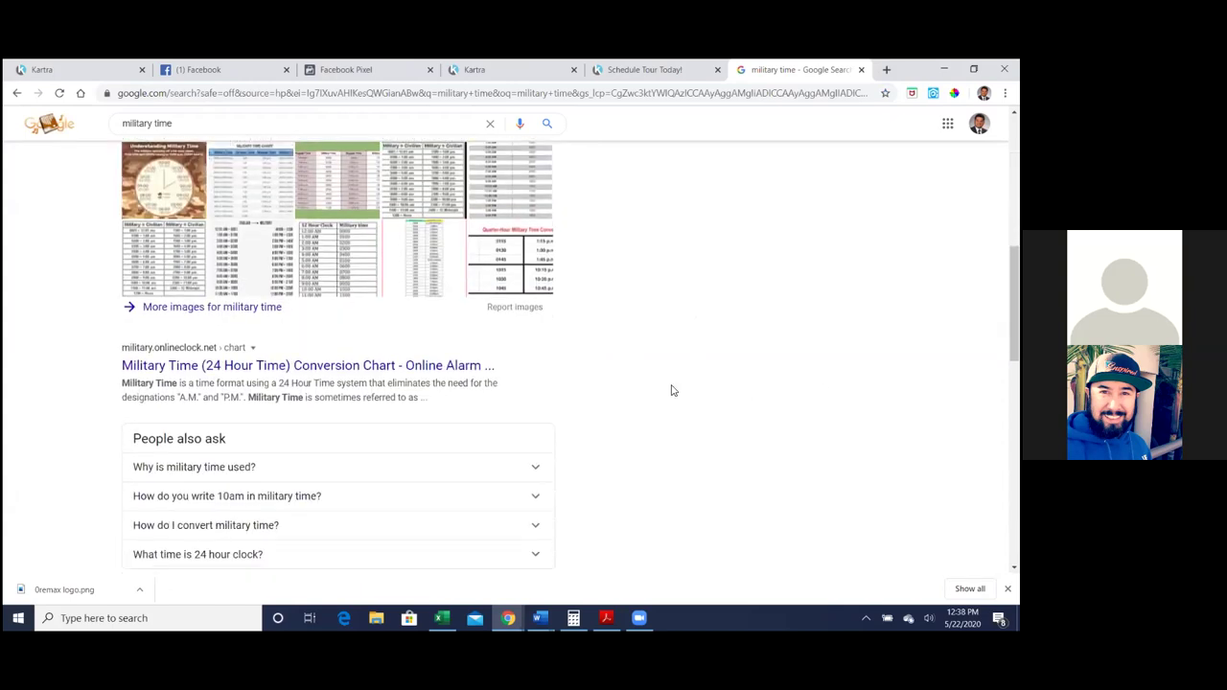
# Step: Open the onlineclock.net 24-hour conversion chart and read through it
pyautogui.click(442, 366)
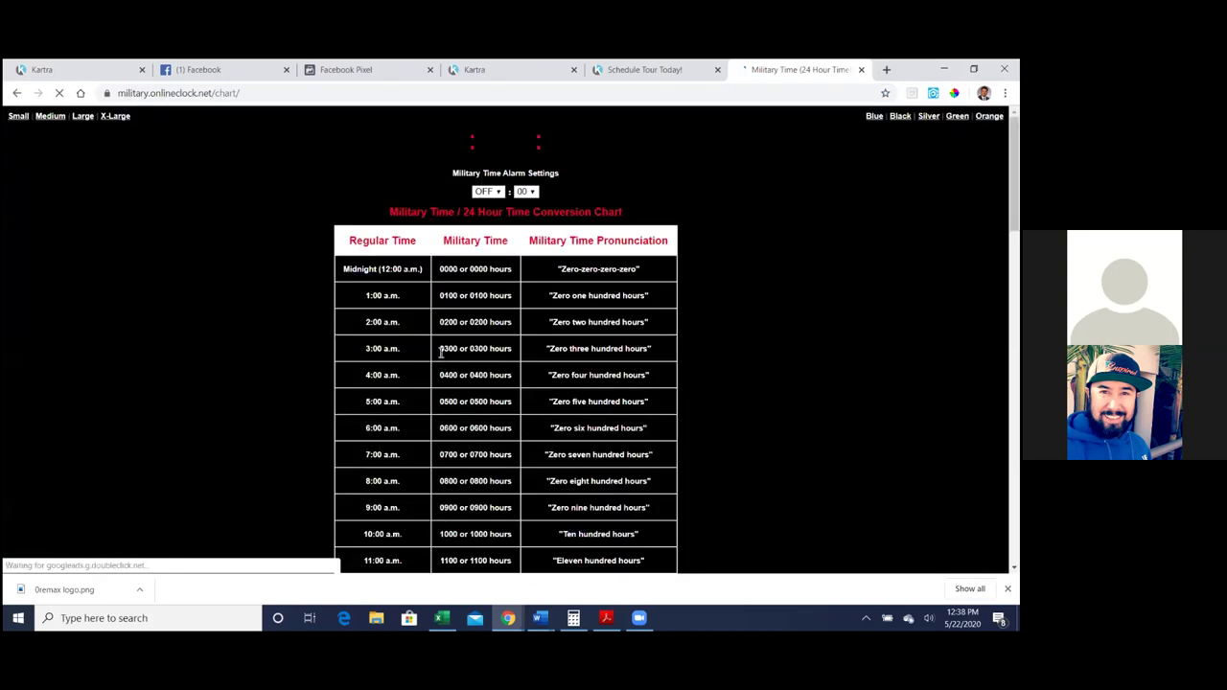
pyautogui.scroll(-1, 505, 335)
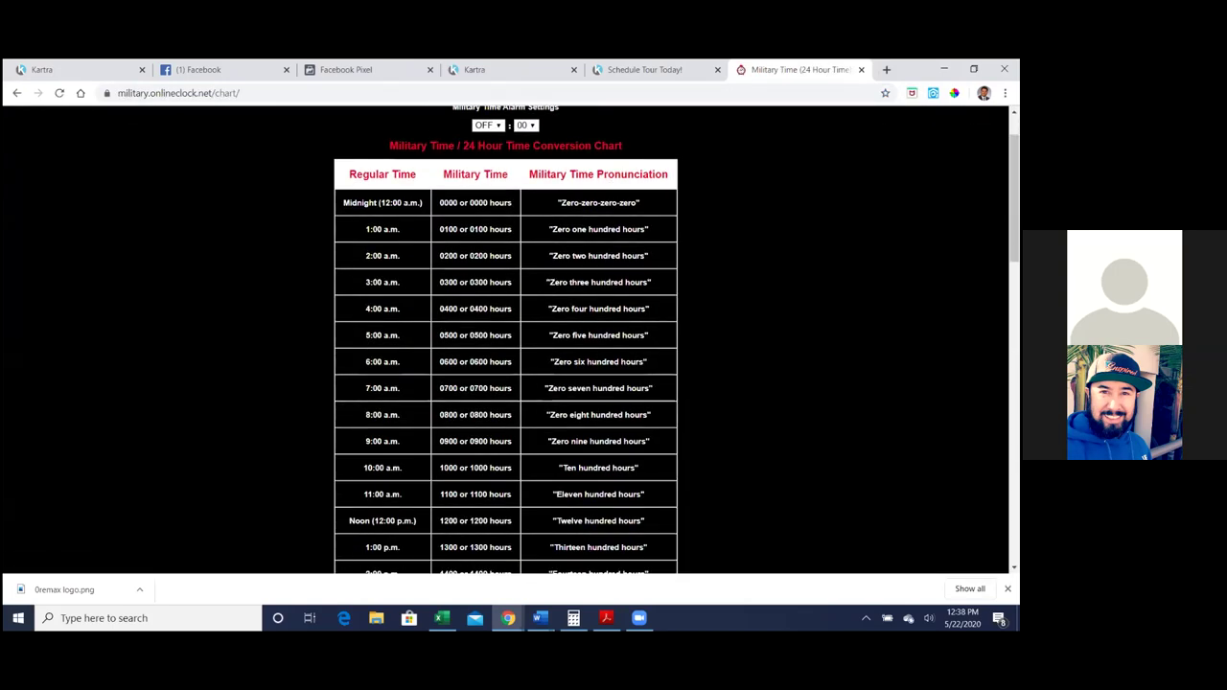
pyautogui.scroll(-1, 506, 336)
pyautogui.scroll(-3, 505, 335)
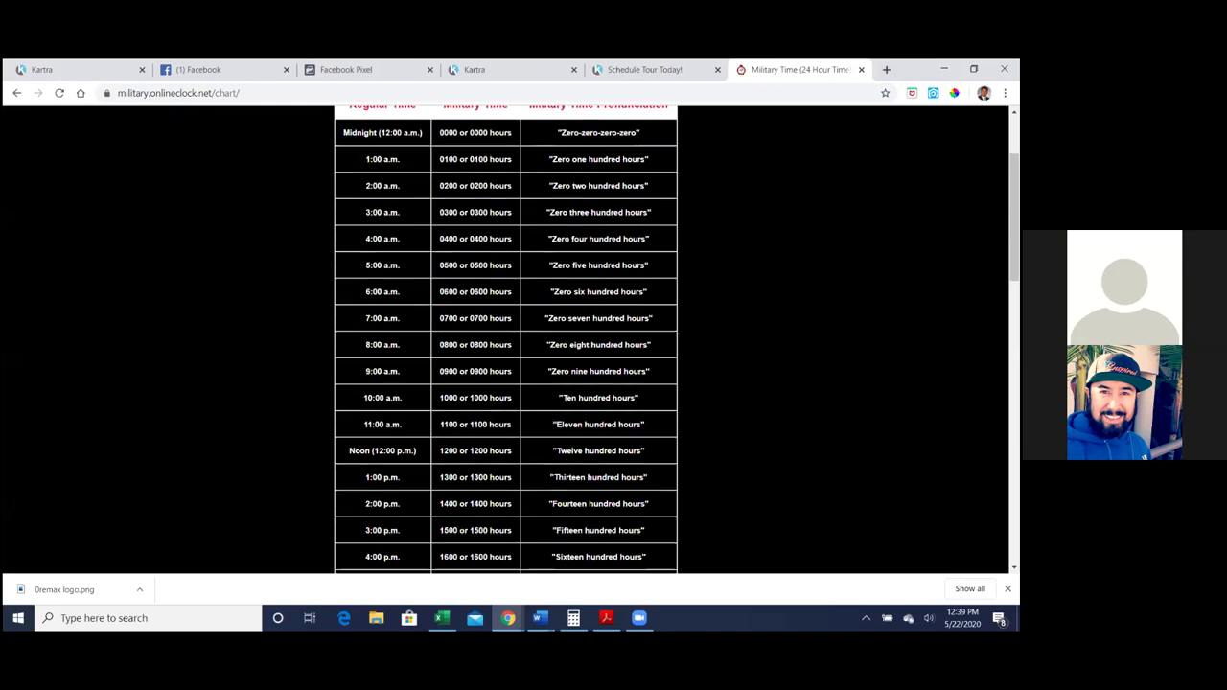
pyautogui.scroll(-2, 664, 388)
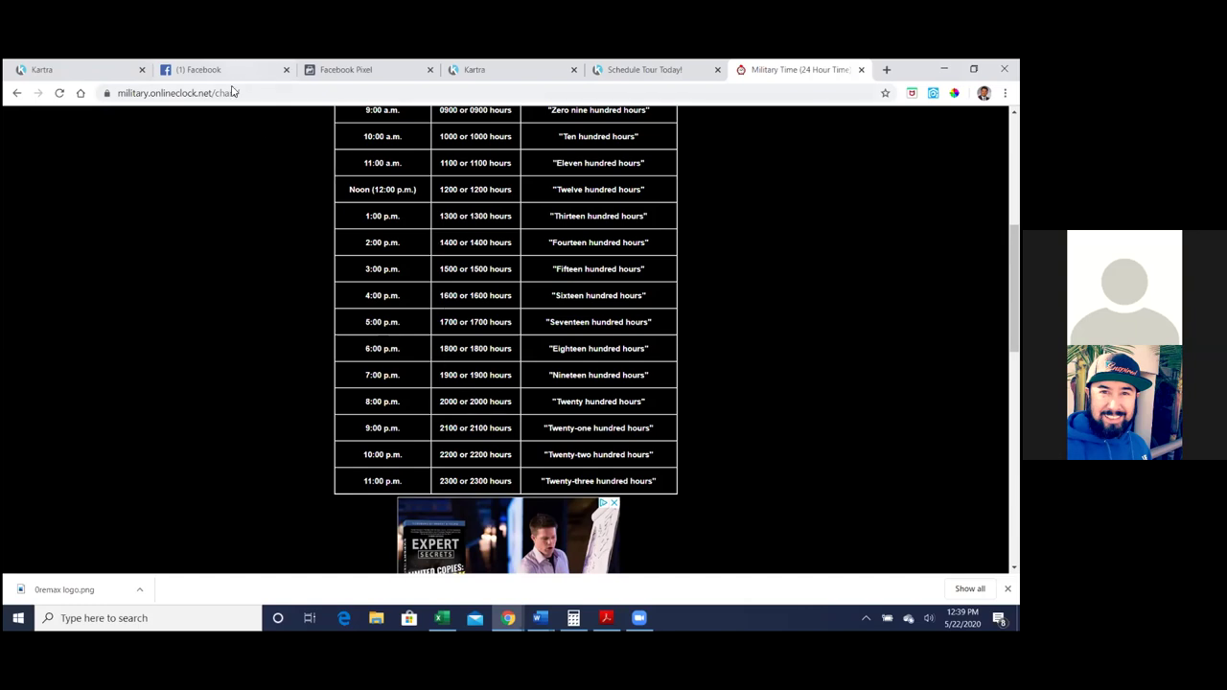
pyautogui.click(52, 65)
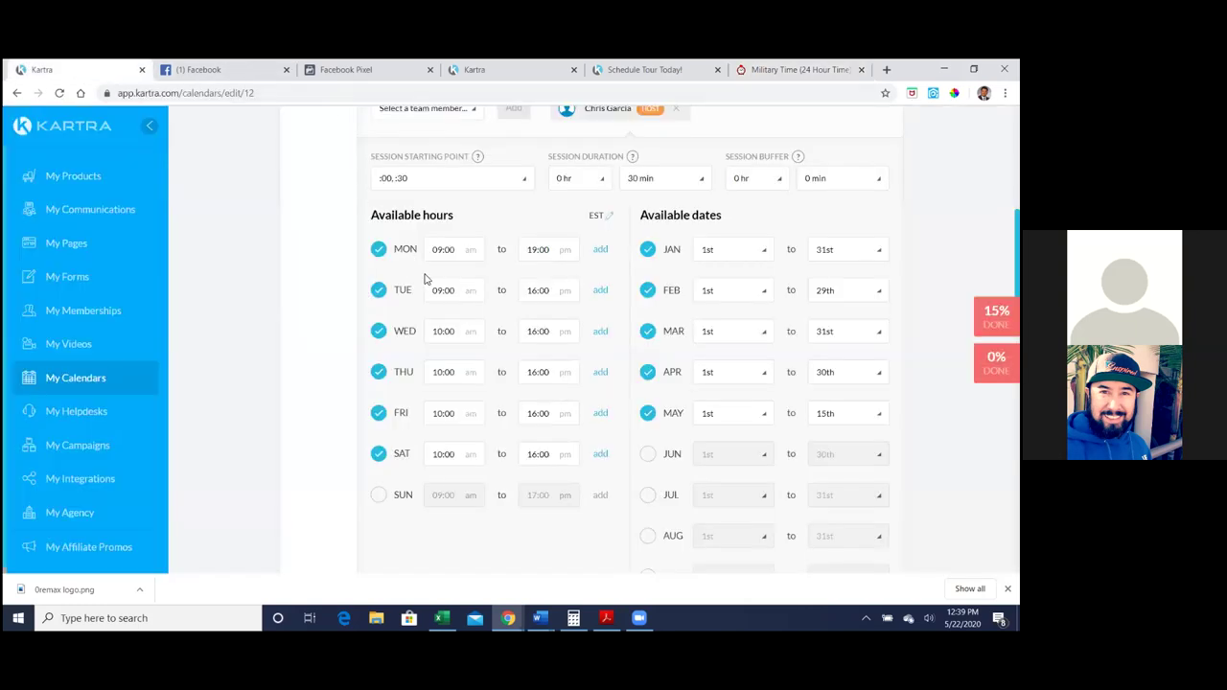
pyautogui.click(552, 250)
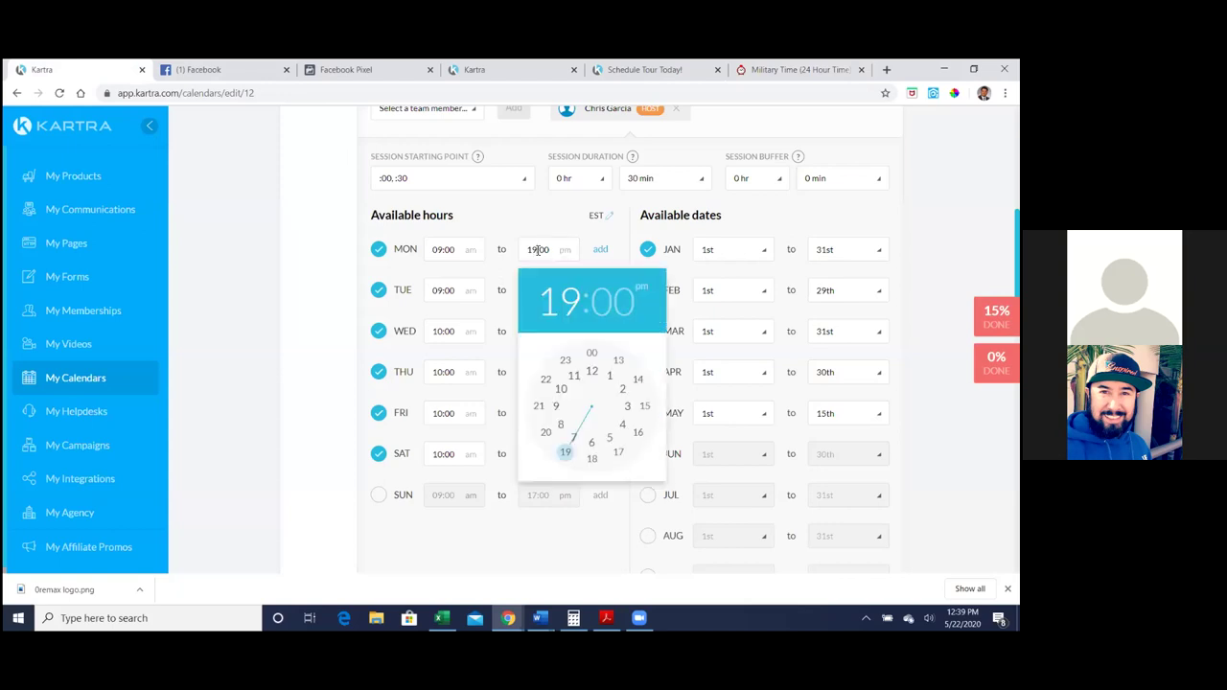
pyautogui.click(544, 434)
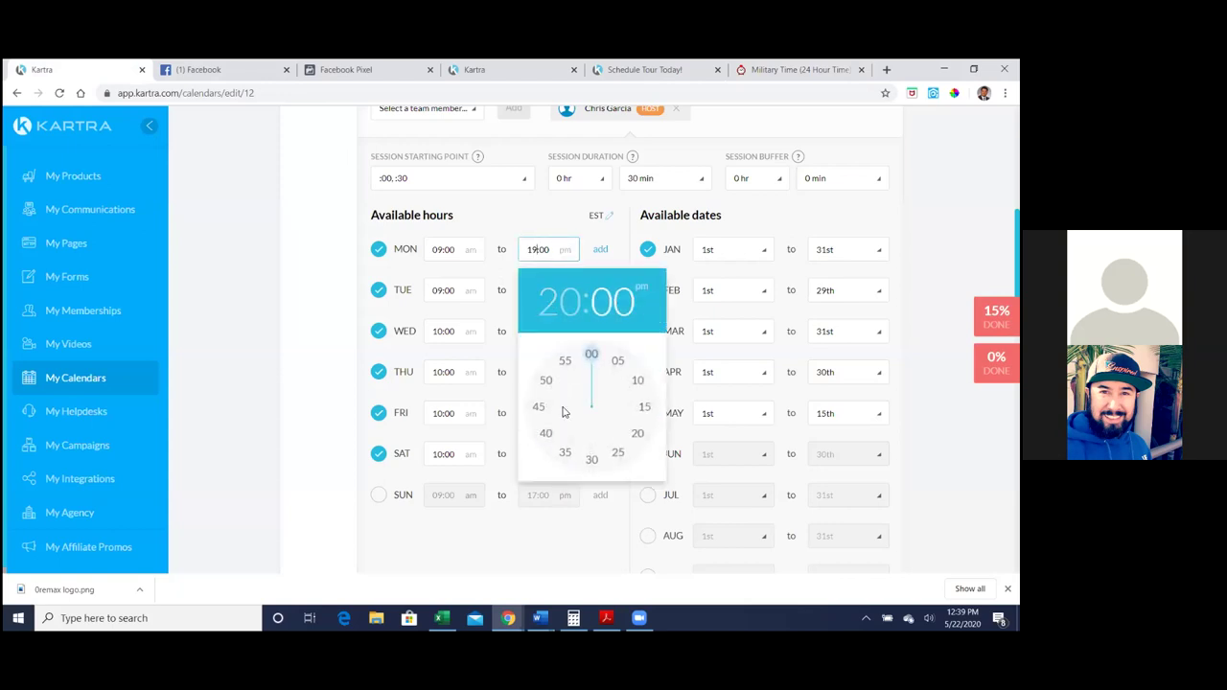
pyautogui.click(591, 355)
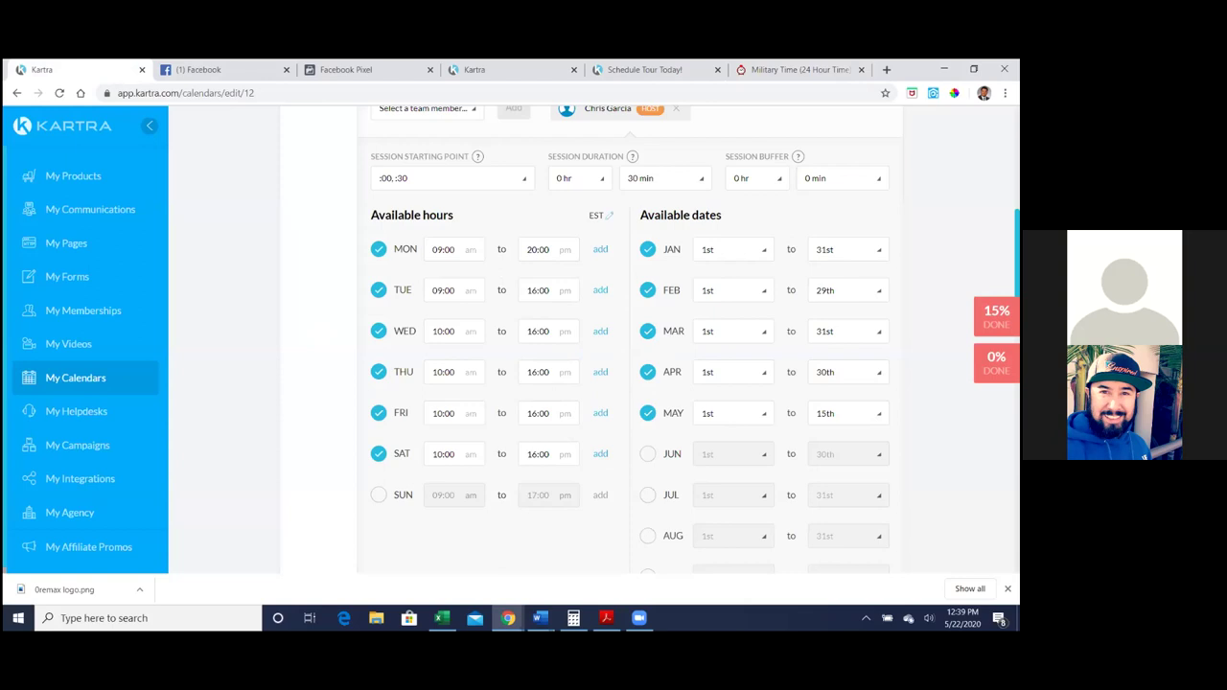
pyautogui.scroll(-1, 632, 336)
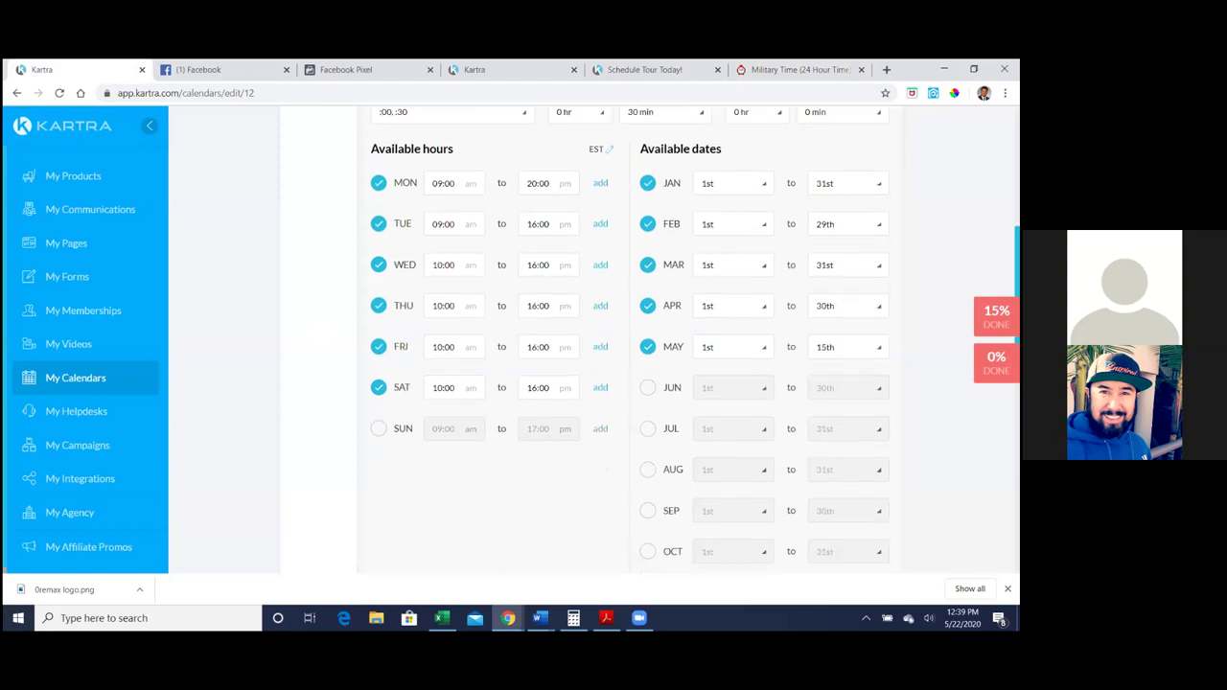
pyautogui.scroll(-2, 657, 265)
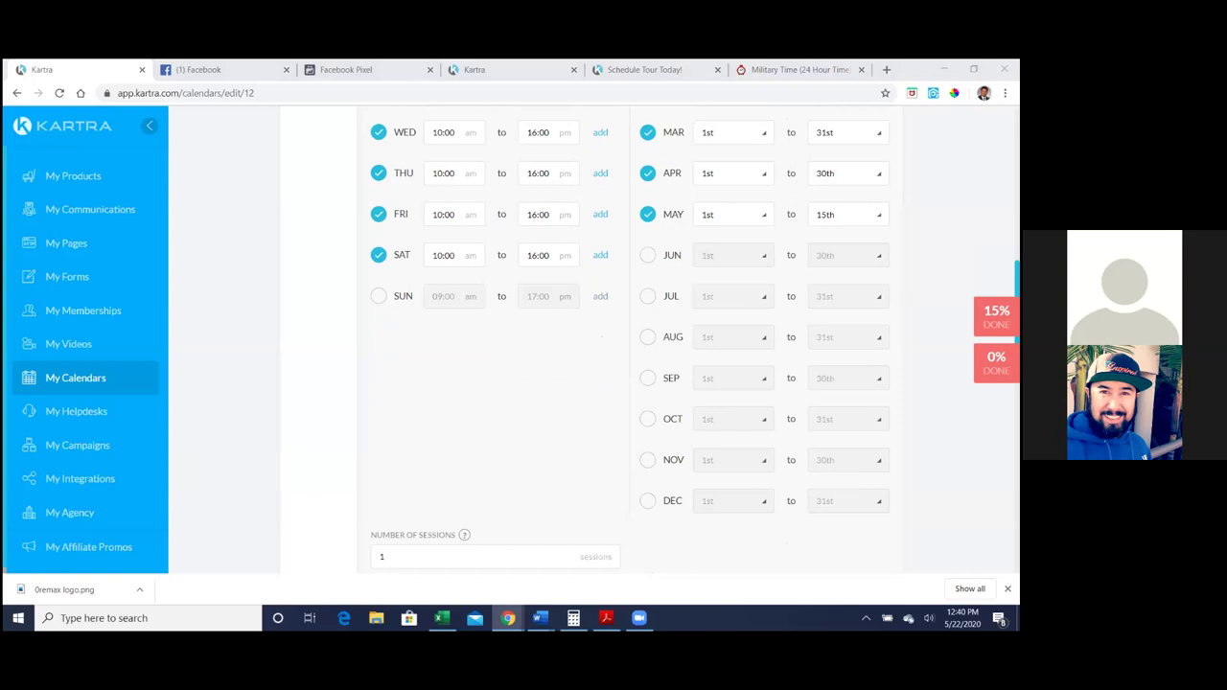
# Step: Set May's available dates to end on the 31st
pyautogui.click(847, 214)
pyautogui.scroll(-4, 848, 300)
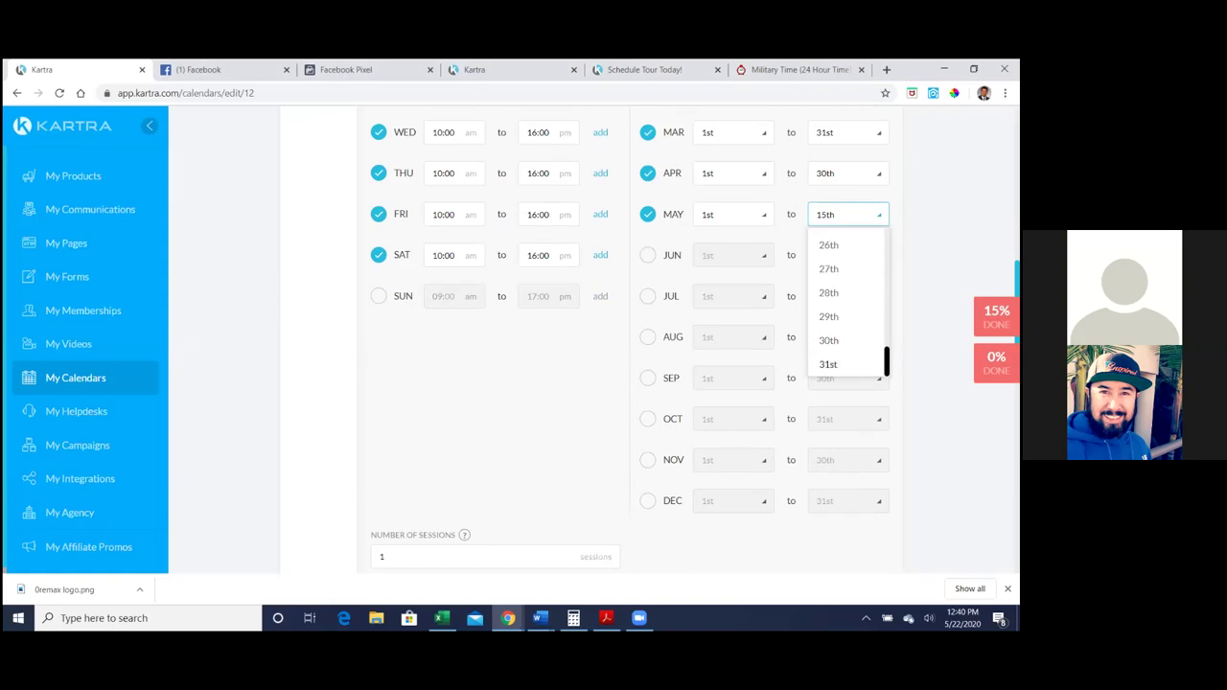
pyautogui.click(827, 364)
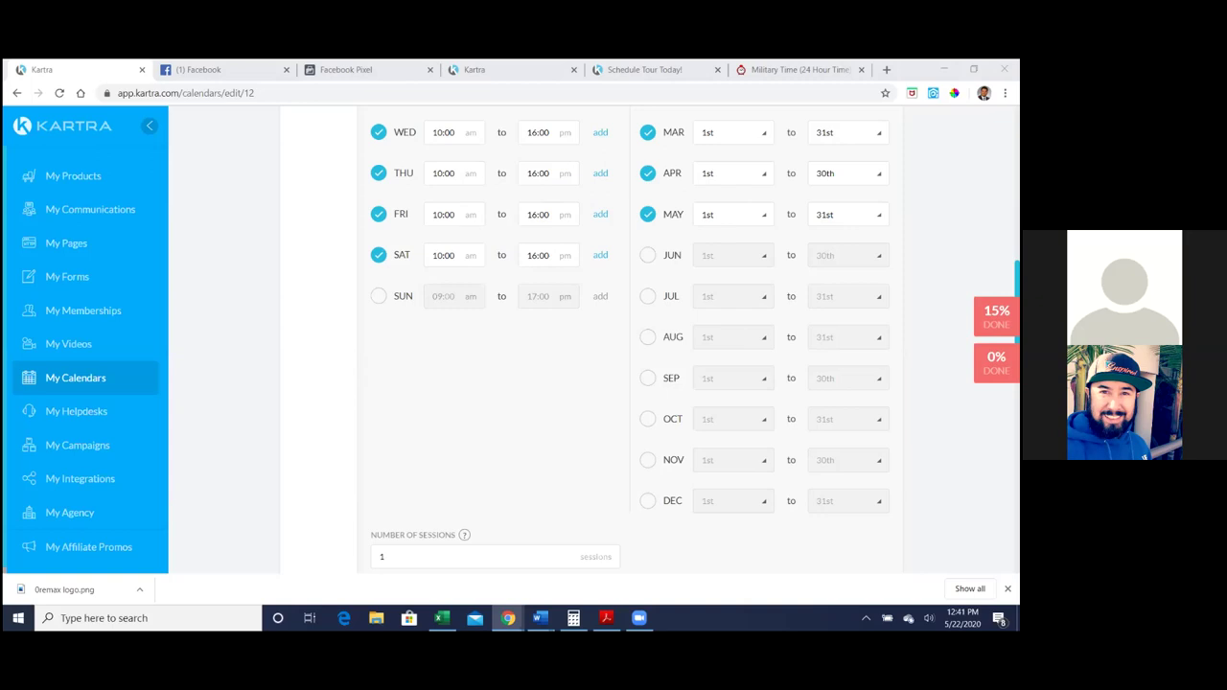
pyautogui.press('XF86AudioLowerVolume')
pyautogui.scroll(-2, 633, 543)
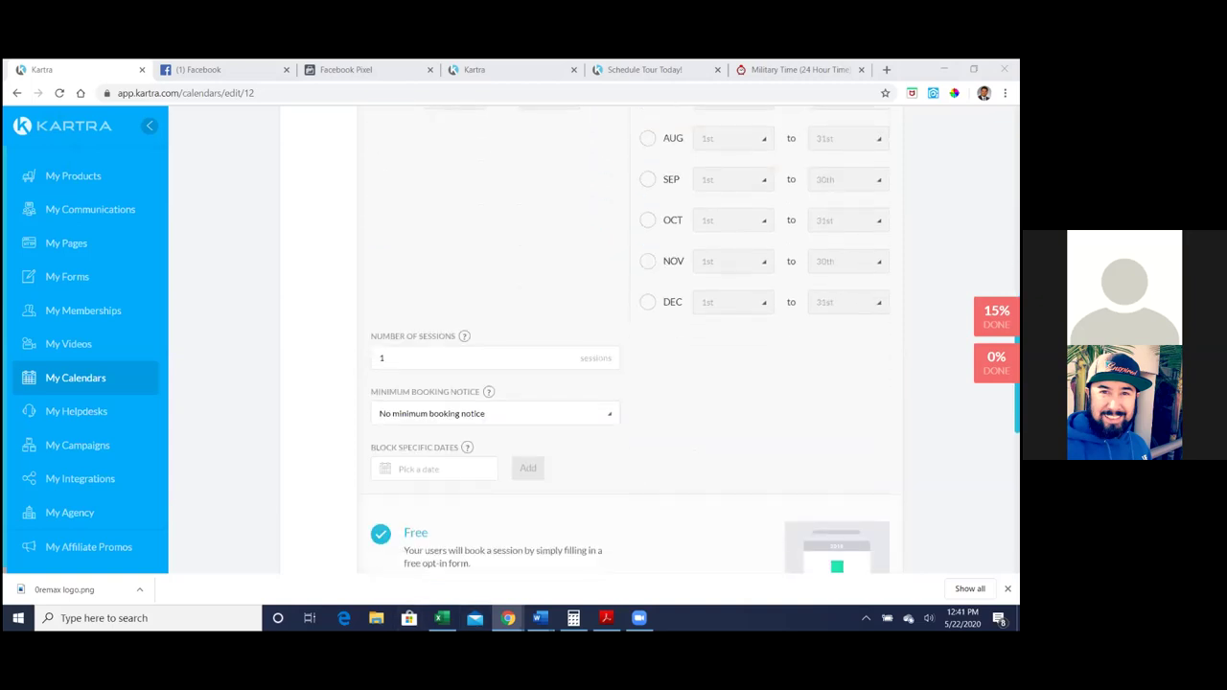
pyautogui.scroll(-4, 651, 338)
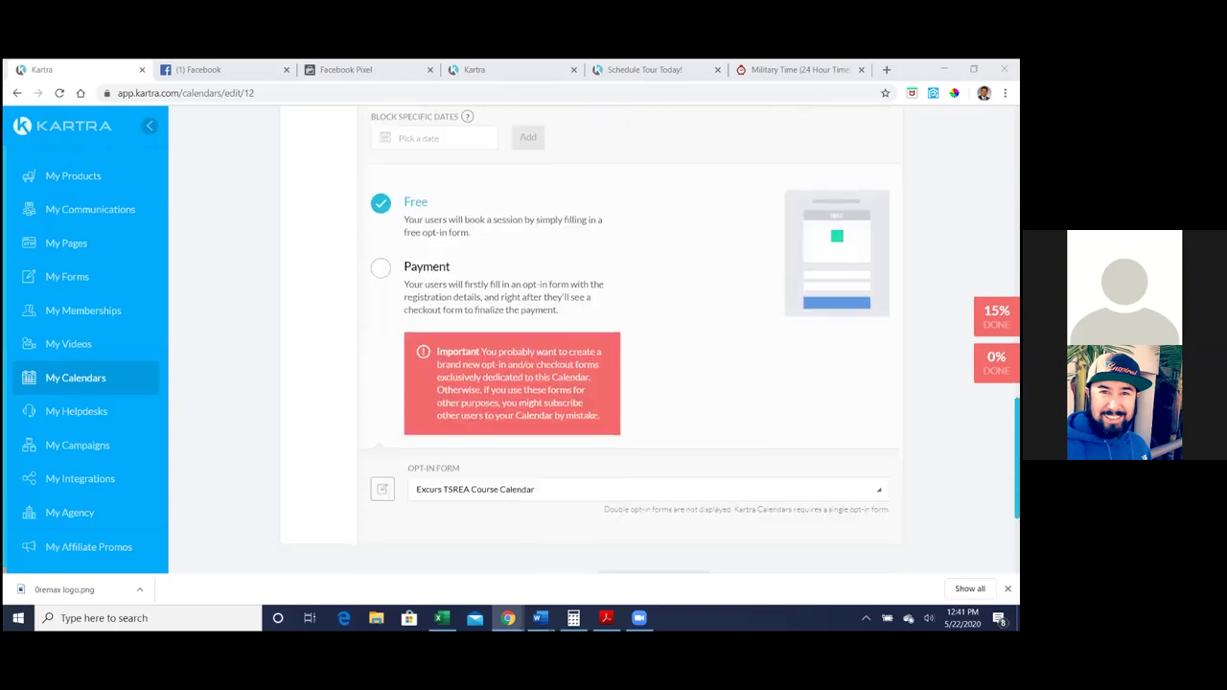
pyautogui.scroll(-2, 592, 335)
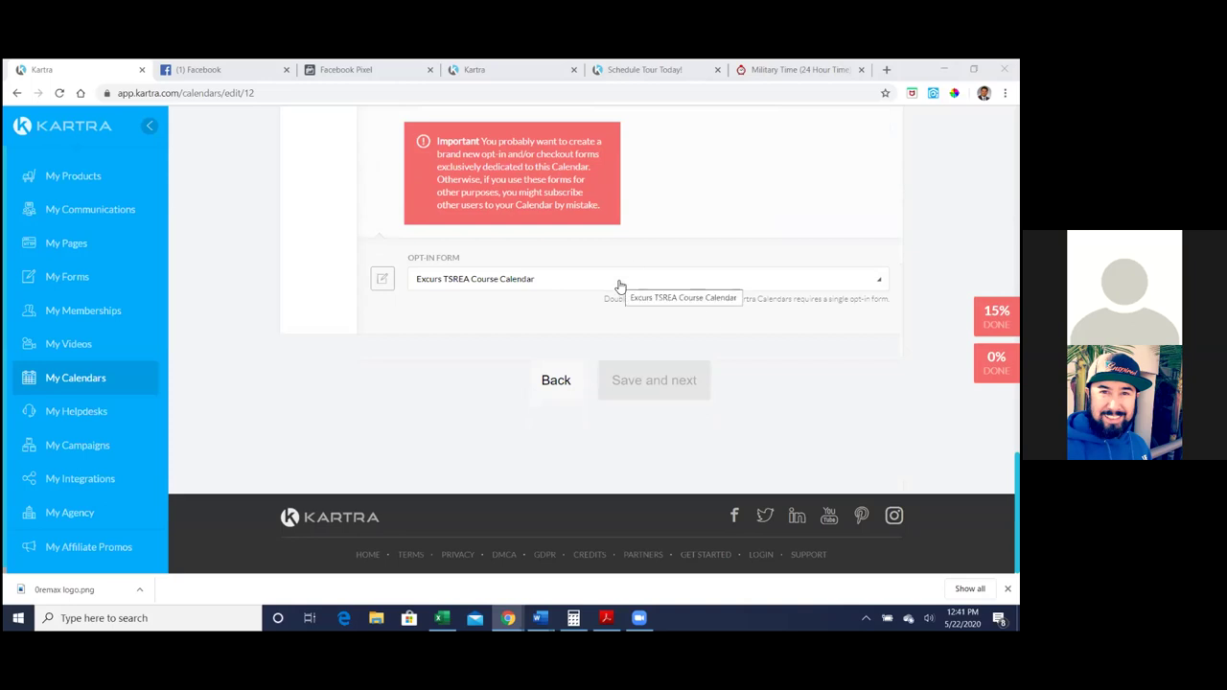
pyautogui.scroll(1, 678, 289)
pyautogui.scroll(15, 677, 288)
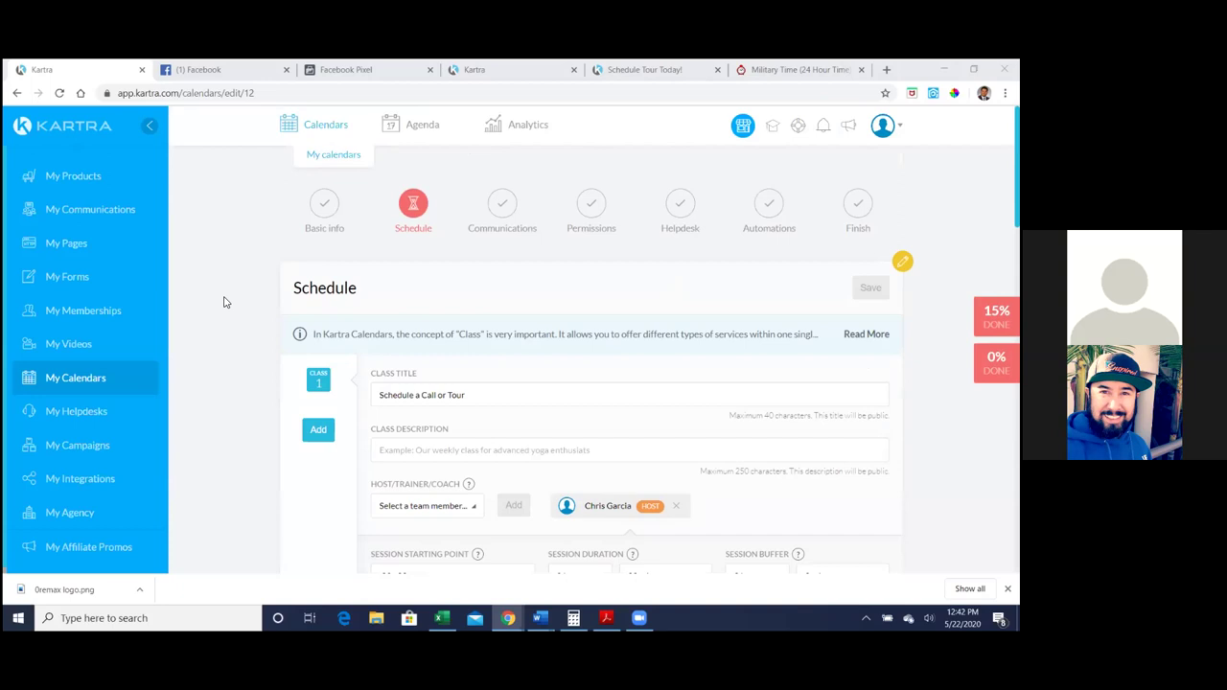
# Step: Open Kartra's My Forms page in a new browser tab and switch to it
pyautogui.rightClick(86, 280)
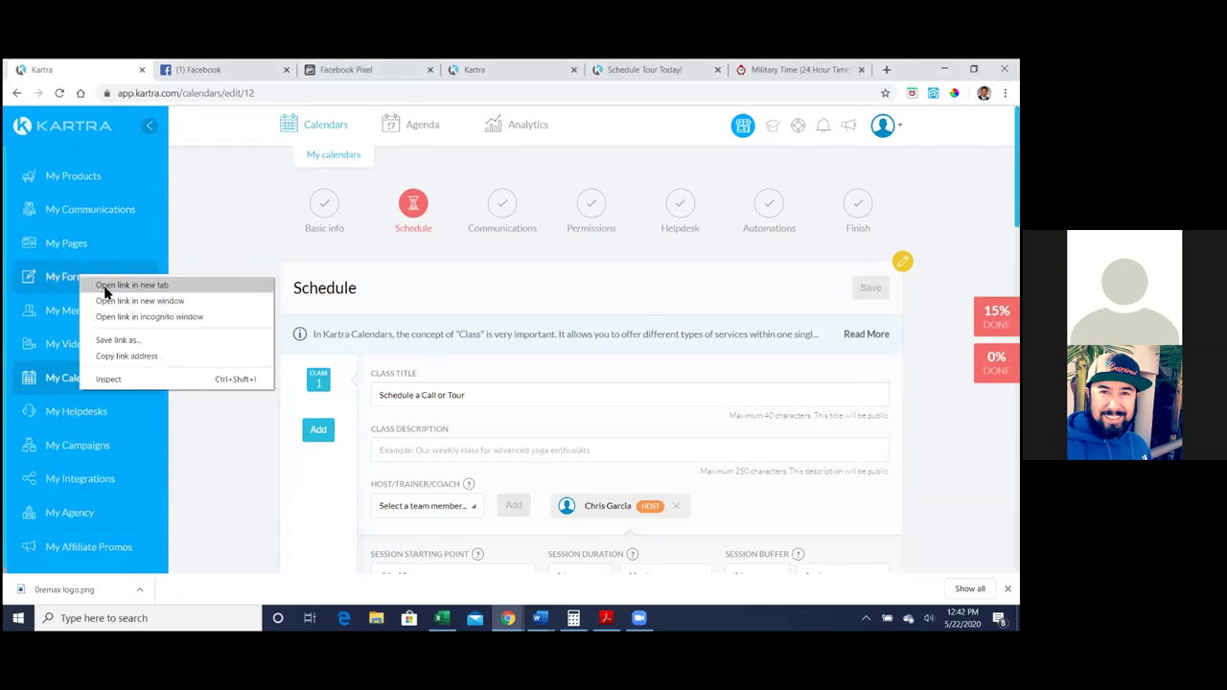
pyautogui.click(112, 289)
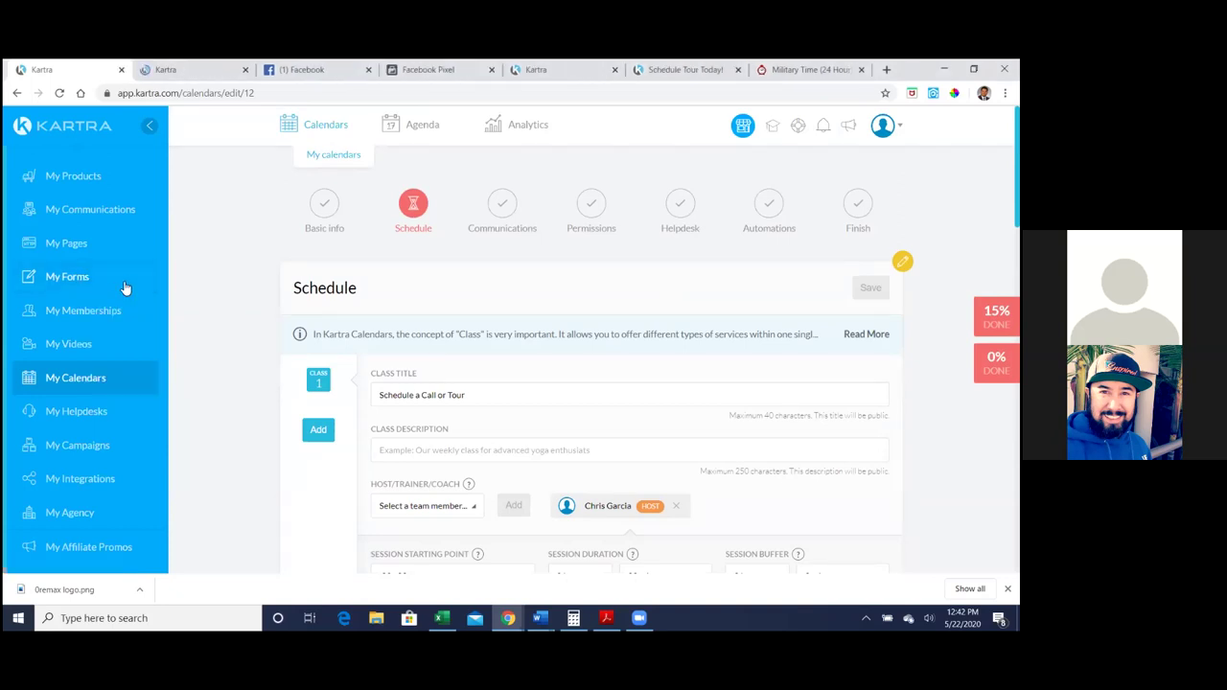
pyautogui.click(206, 73)
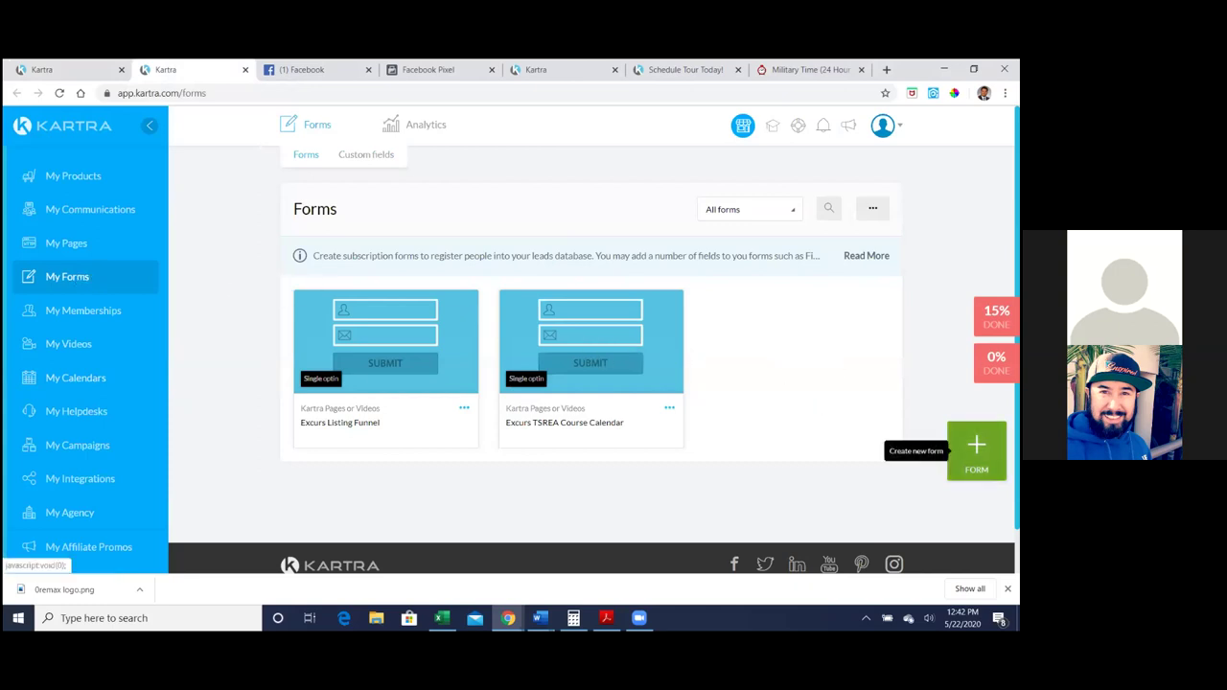
# Step: Open the Excurs TSREA Course Calendar form in the form editor
pyautogui.click(671, 409)
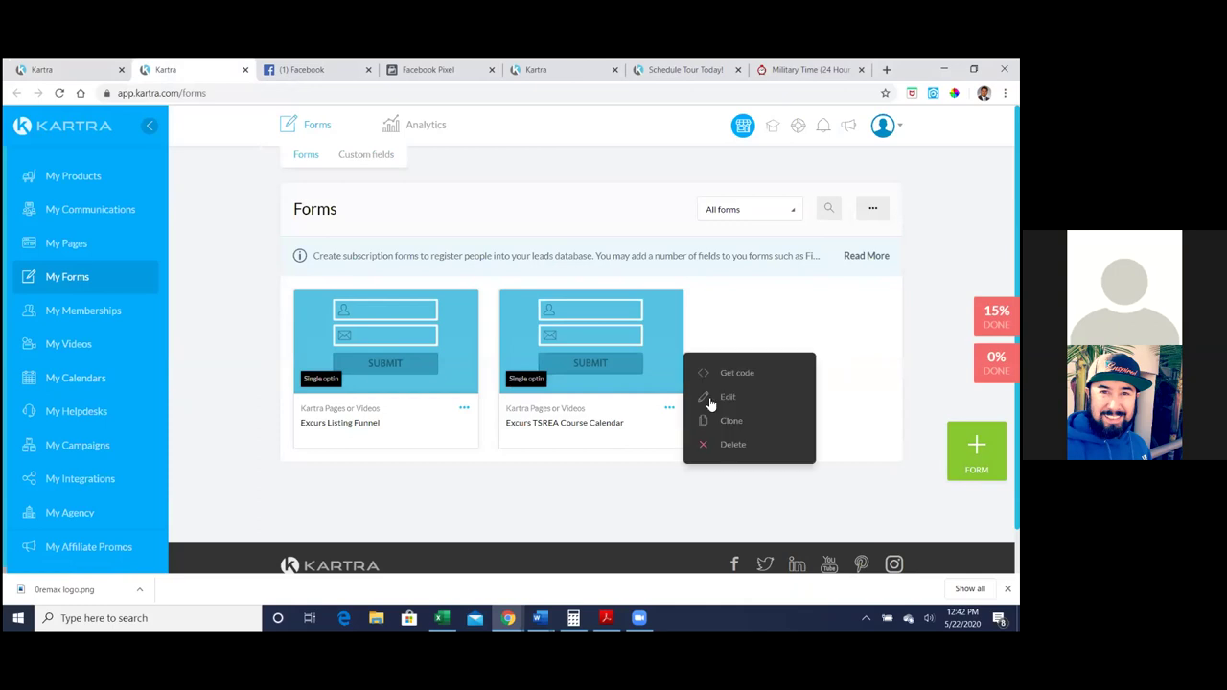
pyautogui.click(719, 396)
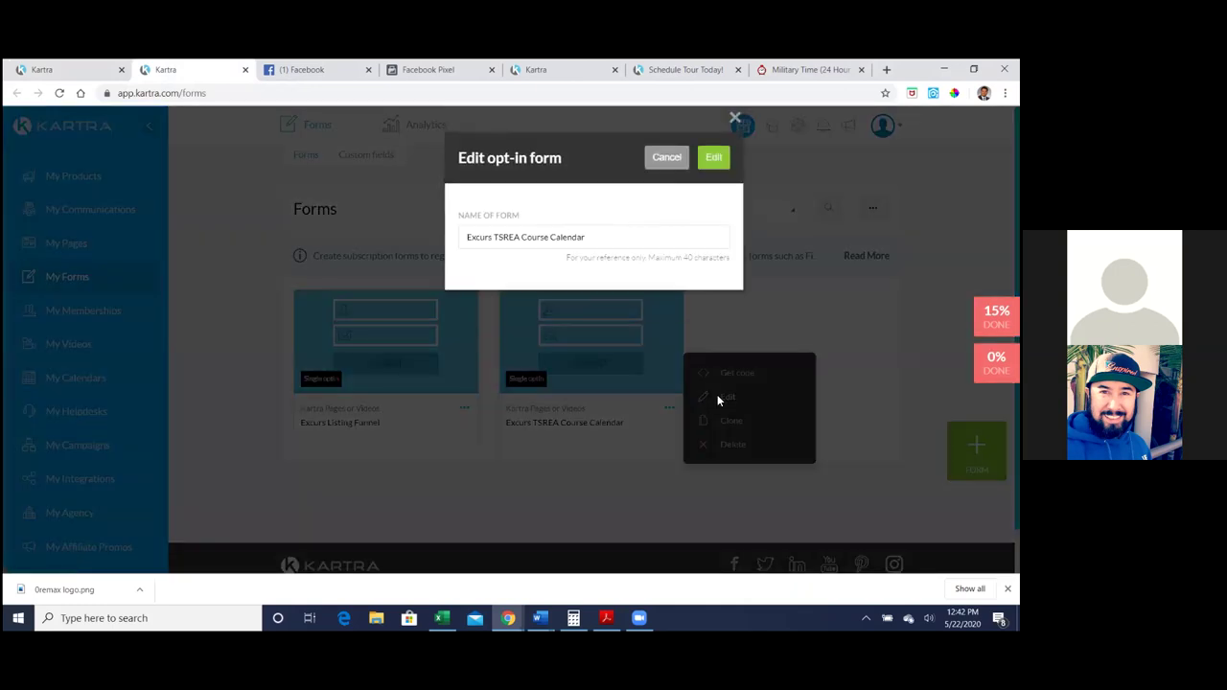
pyautogui.click(708, 159)
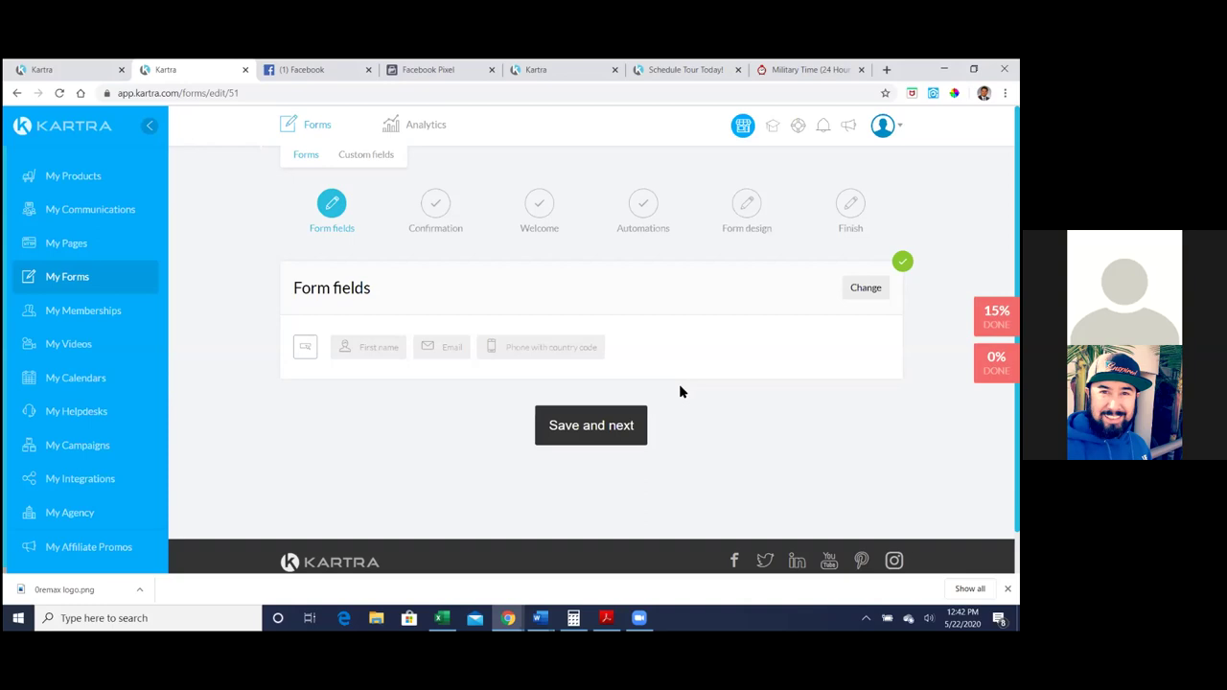
# Step: Keep the form fields and confirmation settings, moving on to the welcome message setting
pyautogui.click(624, 431)
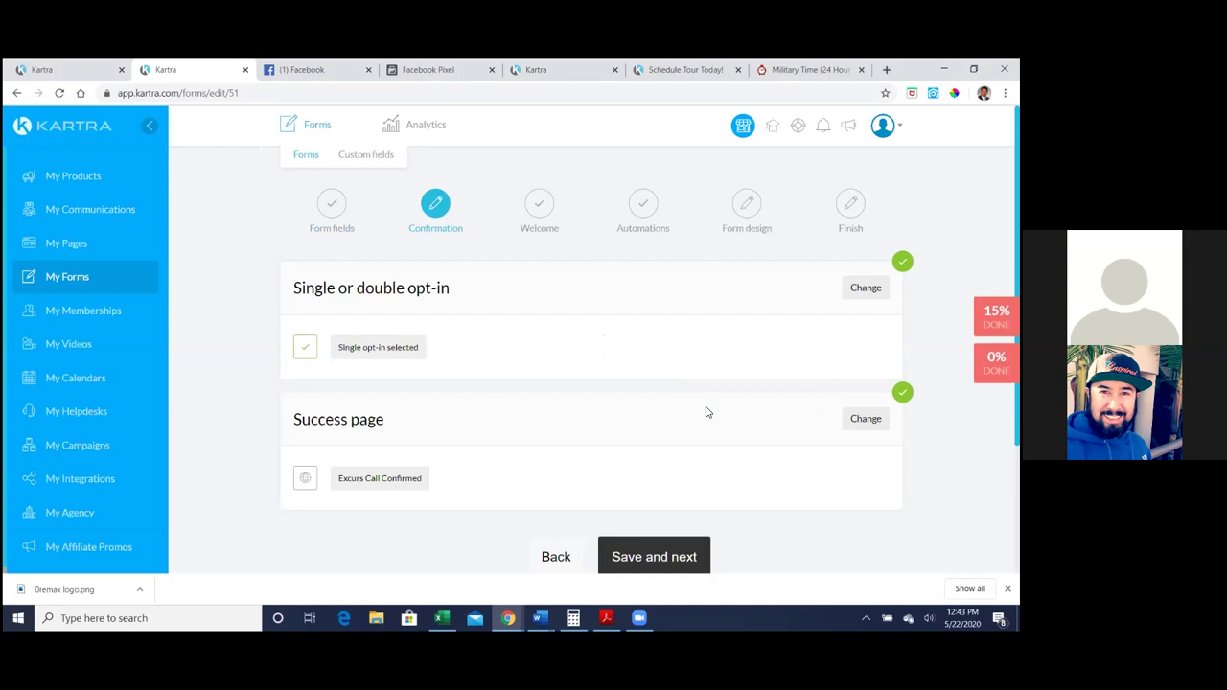
pyautogui.scroll(-1, 706, 412)
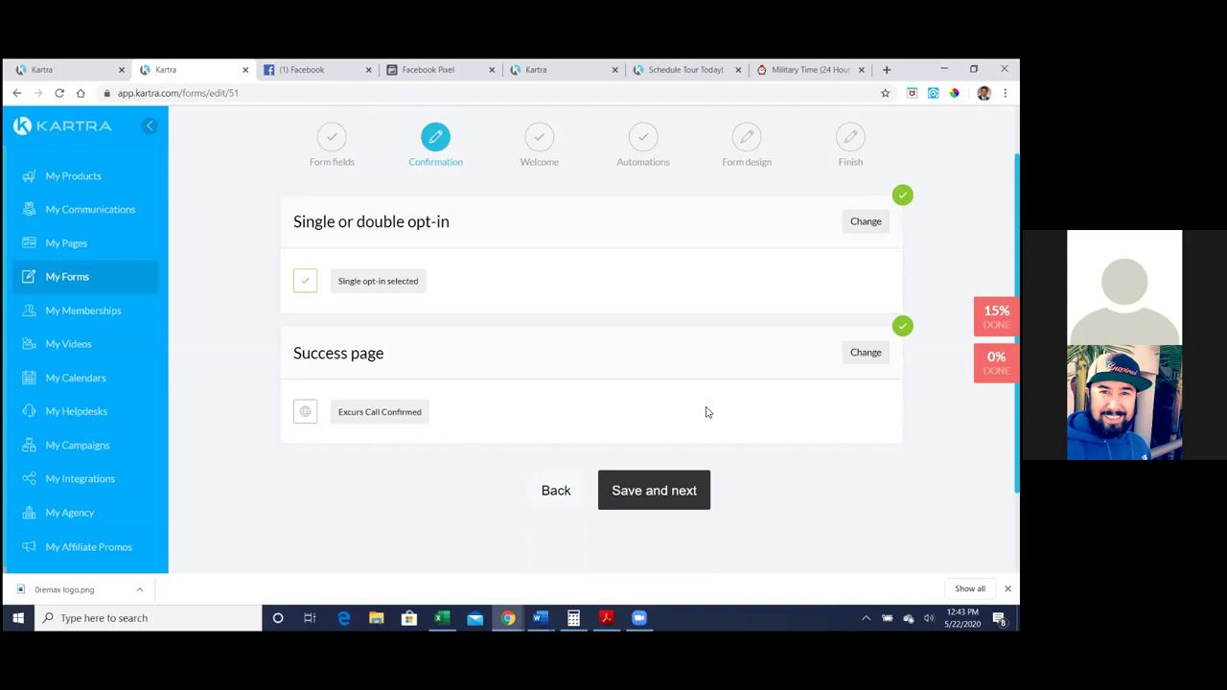
pyautogui.click(660, 490)
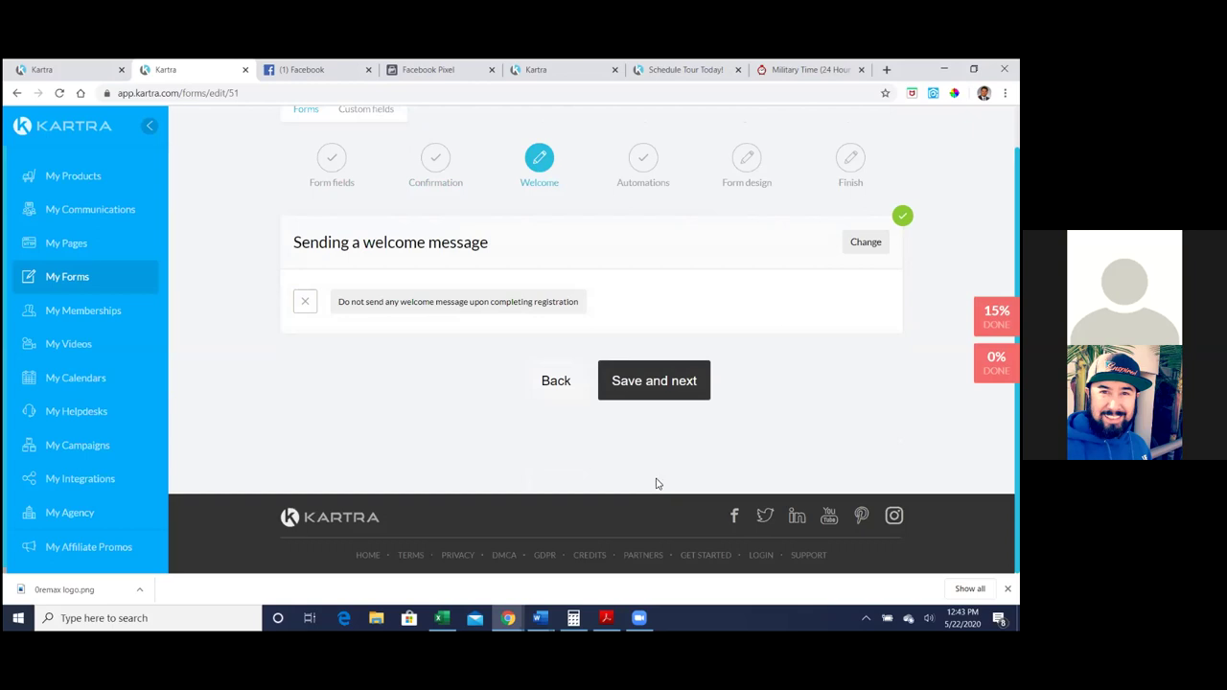
pyautogui.click(865, 242)
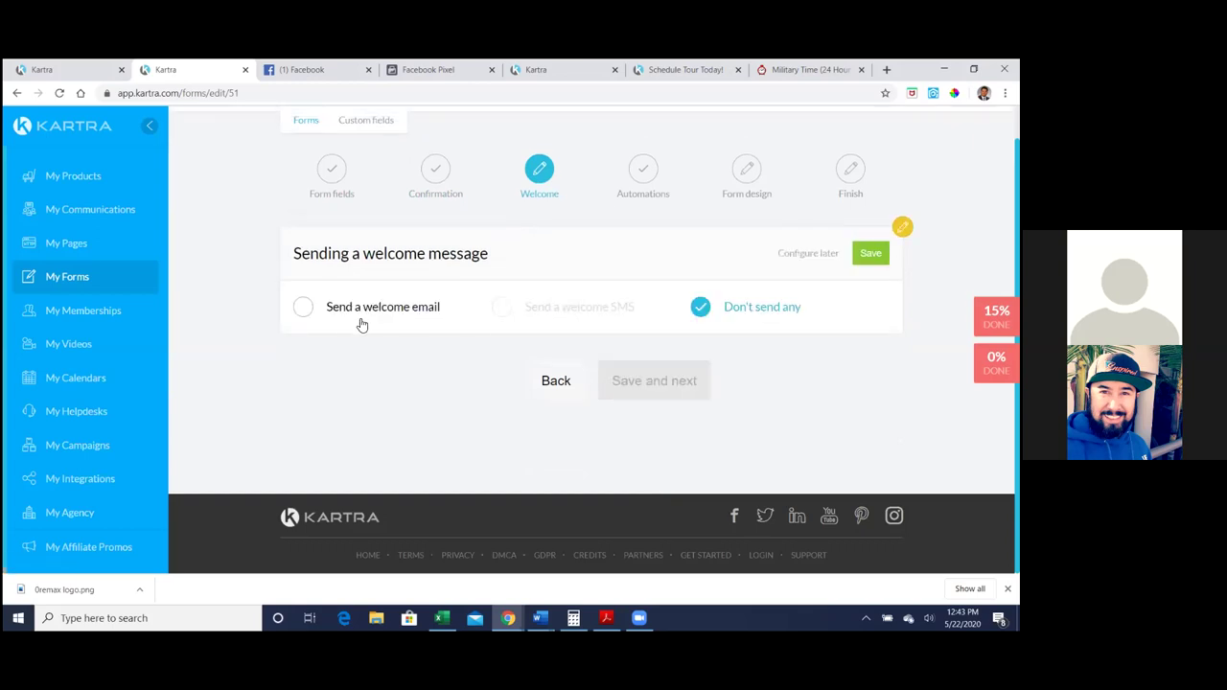
# Step: Choose Send a welcome email, save it, and switch to Advanced editing mode
pyautogui.click(303, 307)
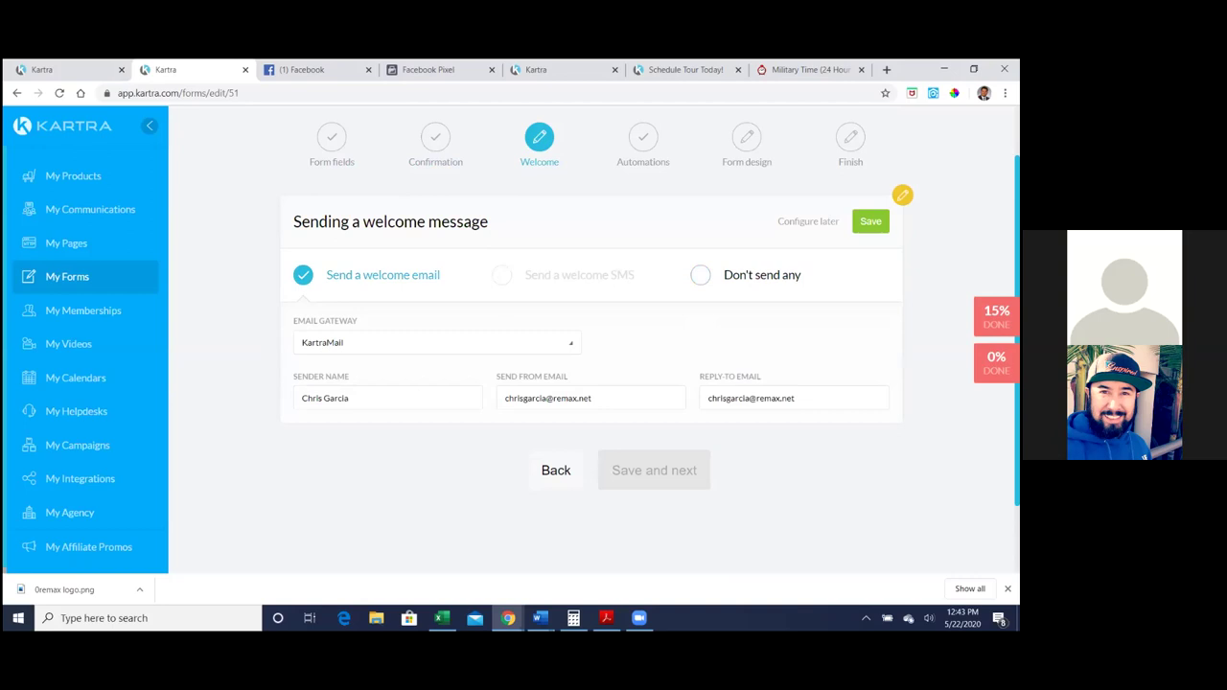
pyautogui.click(870, 221)
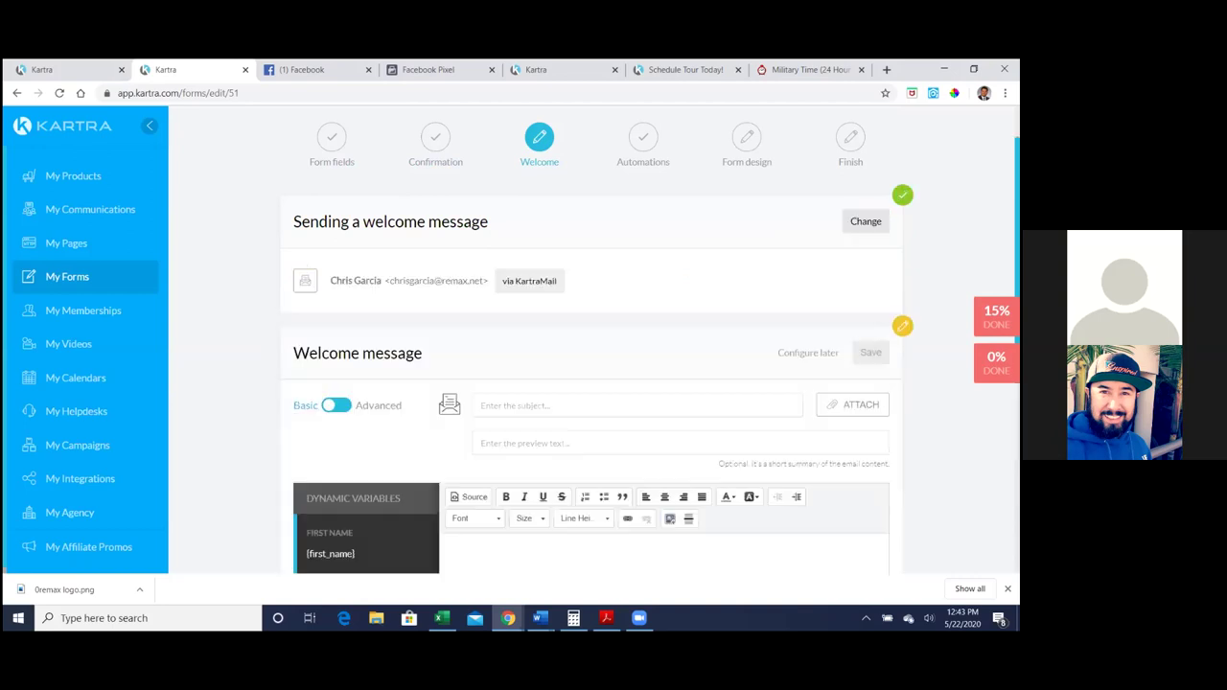
pyautogui.scroll(-3, 830, 327)
pyautogui.scroll(1, 831, 327)
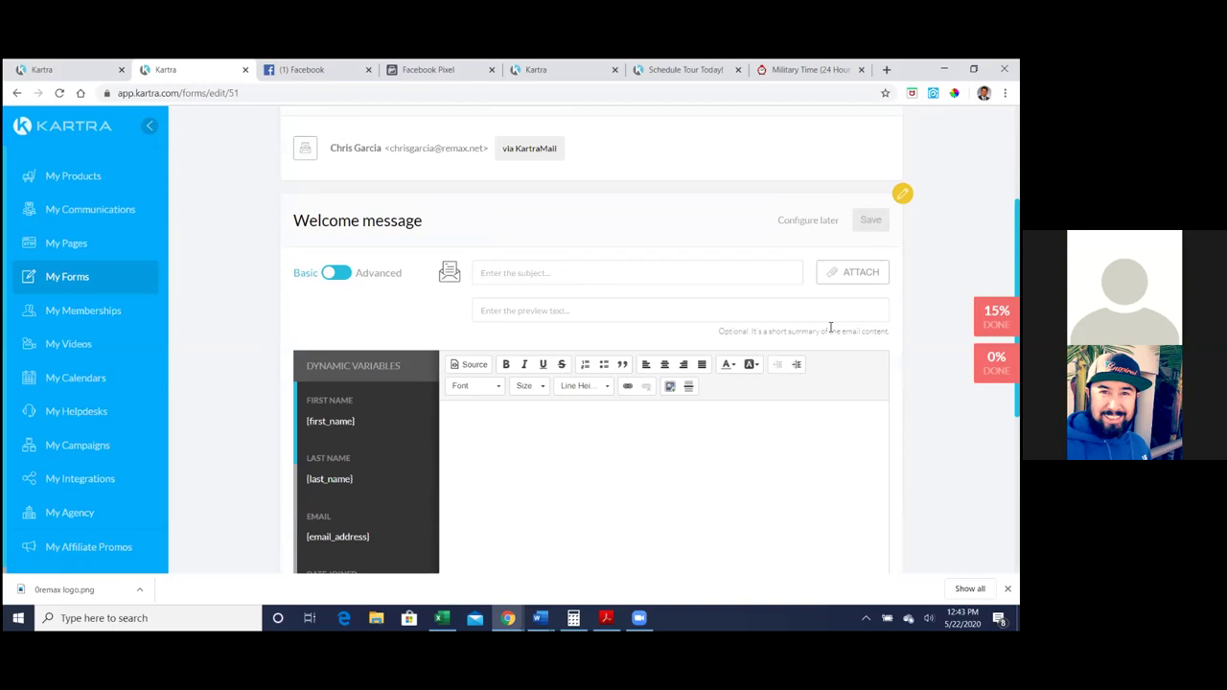
pyautogui.scroll(-1, 830, 327)
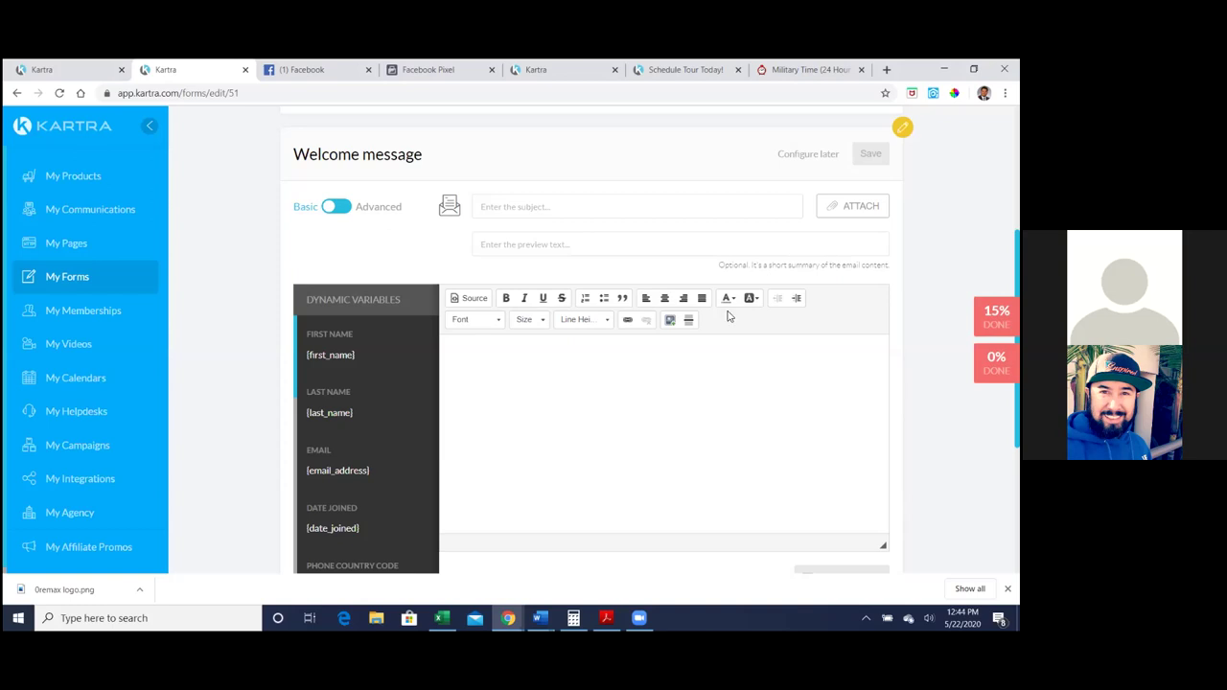
pyautogui.click(338, 208)
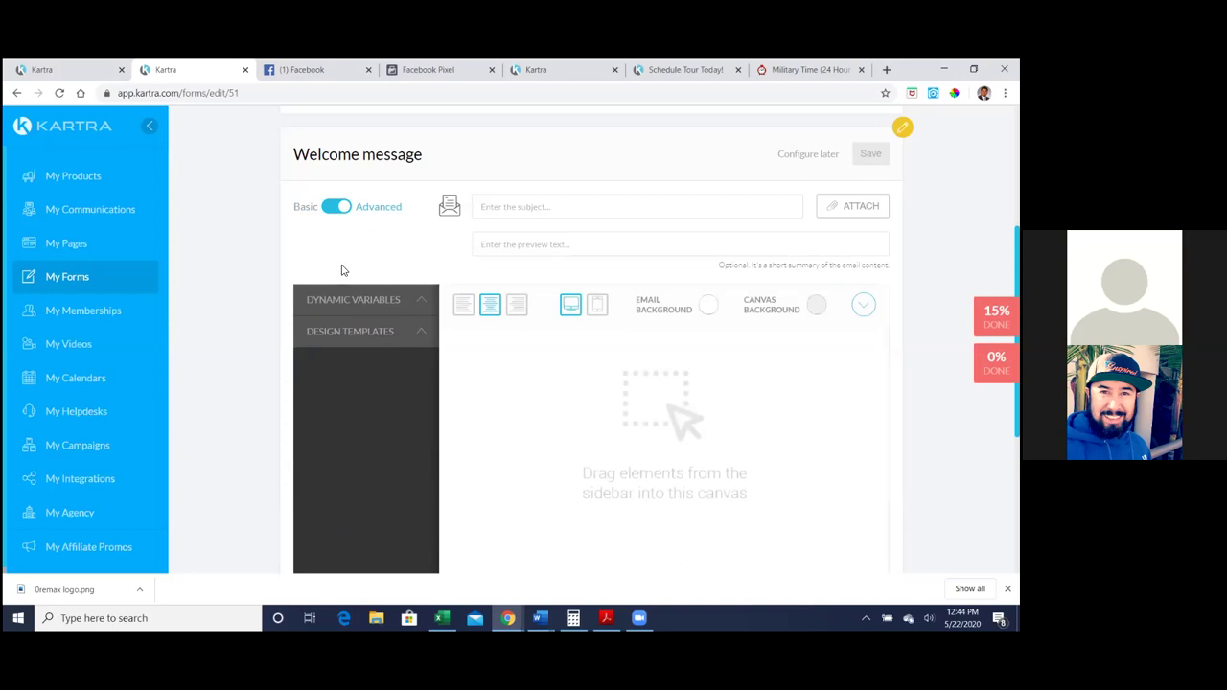
# Step: Browse the Full email templates without picking one, then return to the block categories
pyautogui.click(350, 334)
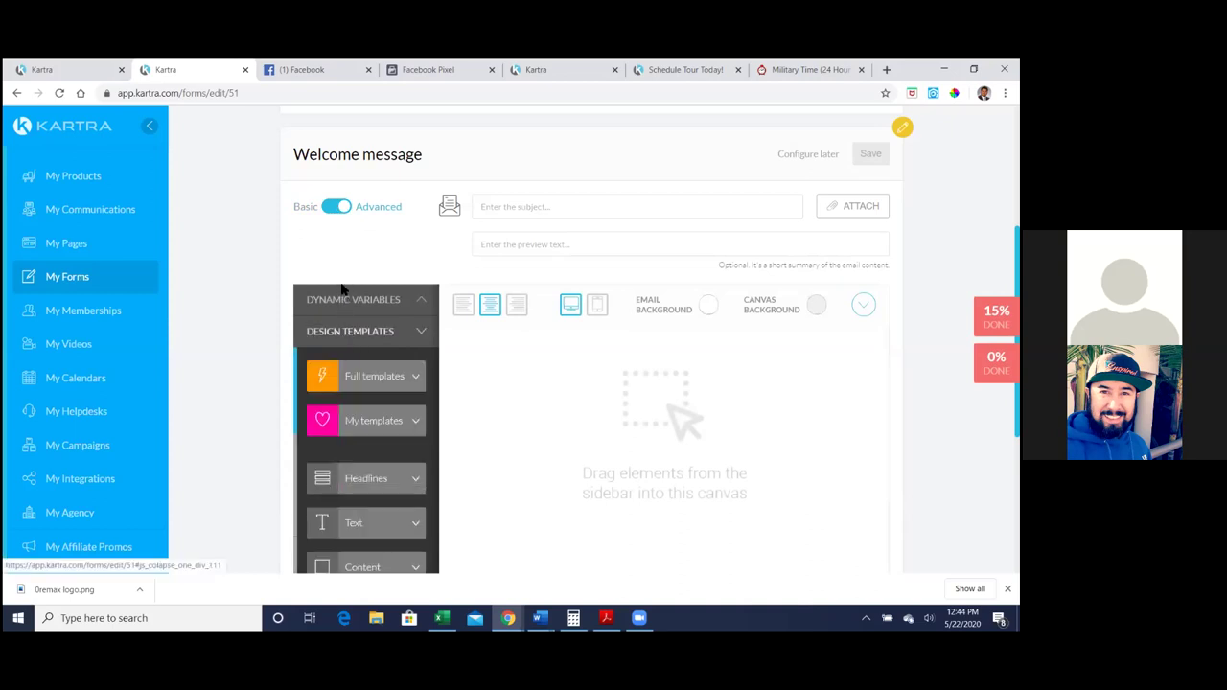
pyautogui.scroll(-1, 341, 288)
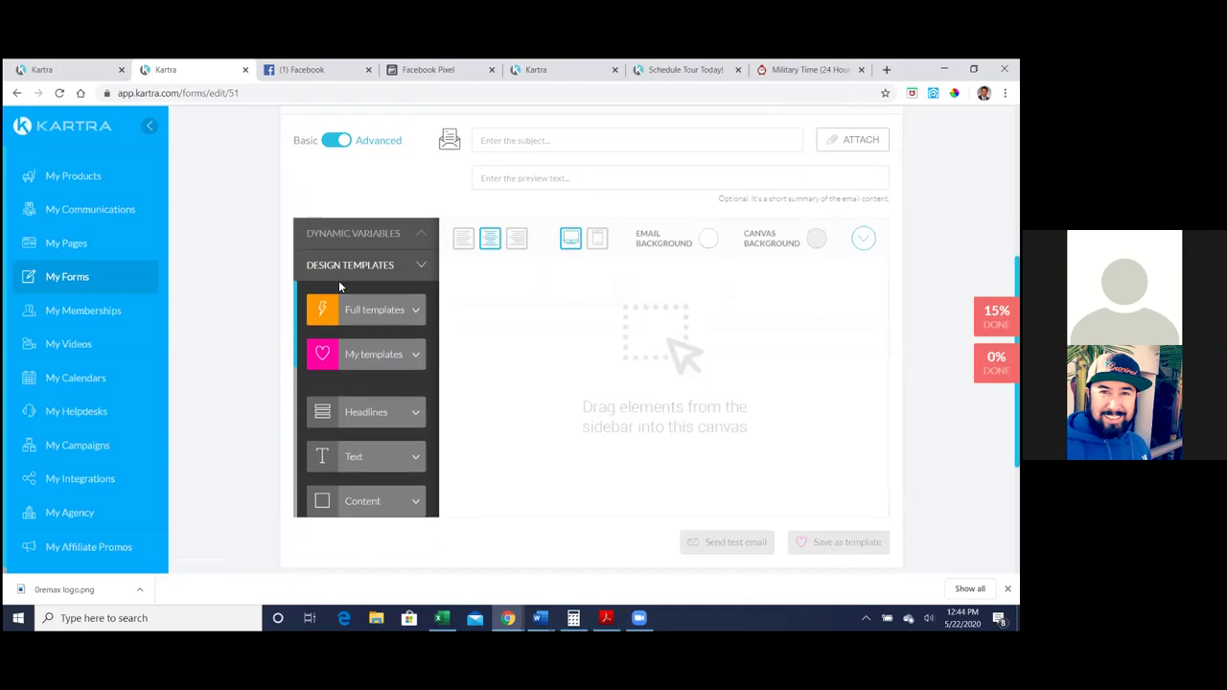
pyautogui.click(365, 309)
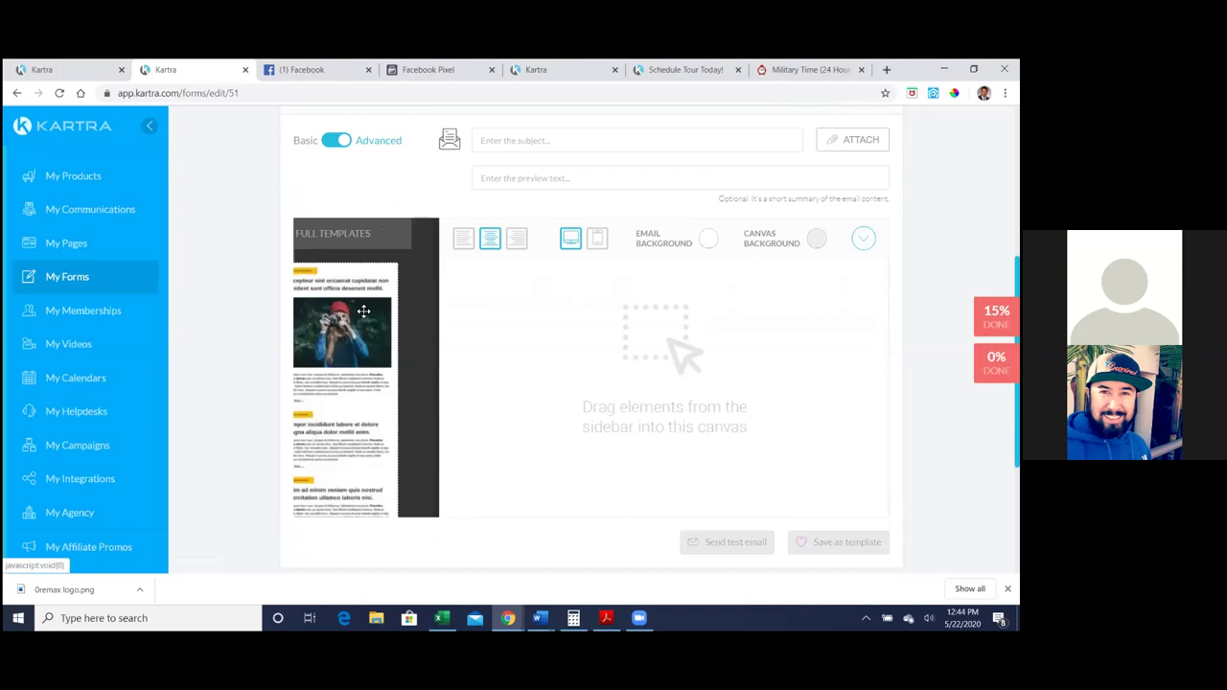
pyautogui.scroll(-10, 364, 307)
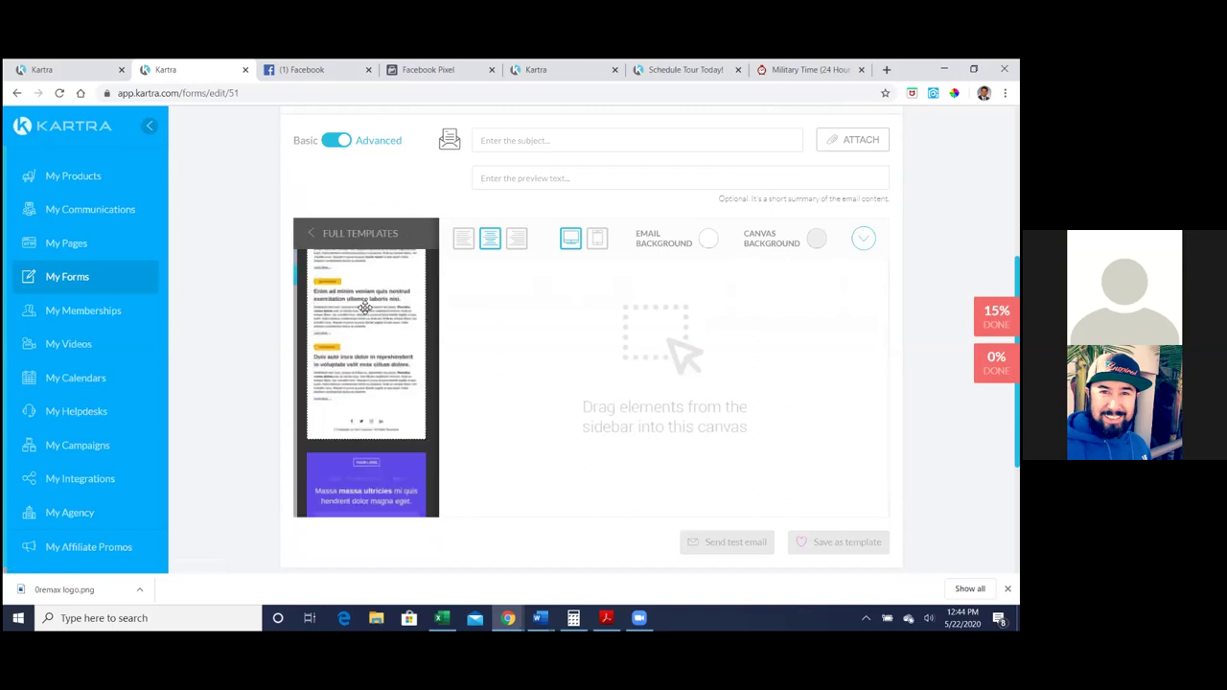
pyautogui.scroll(-5, 364, 307)
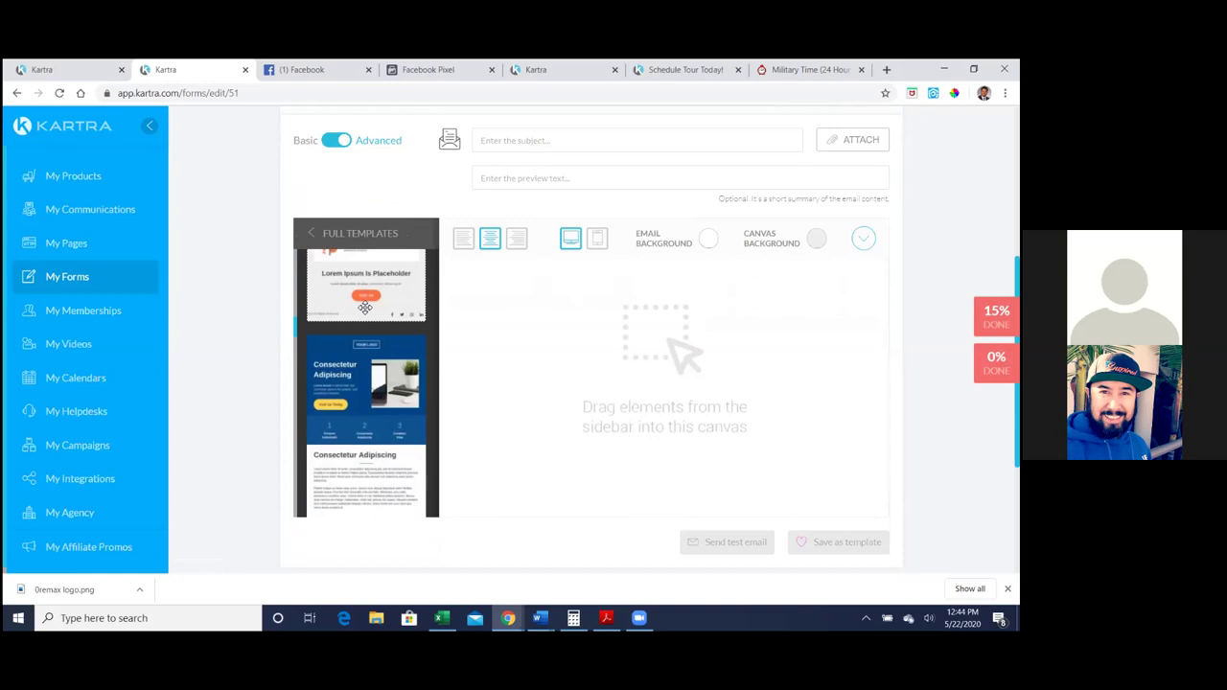
pyautogui.scroll(-5, 366, 307)
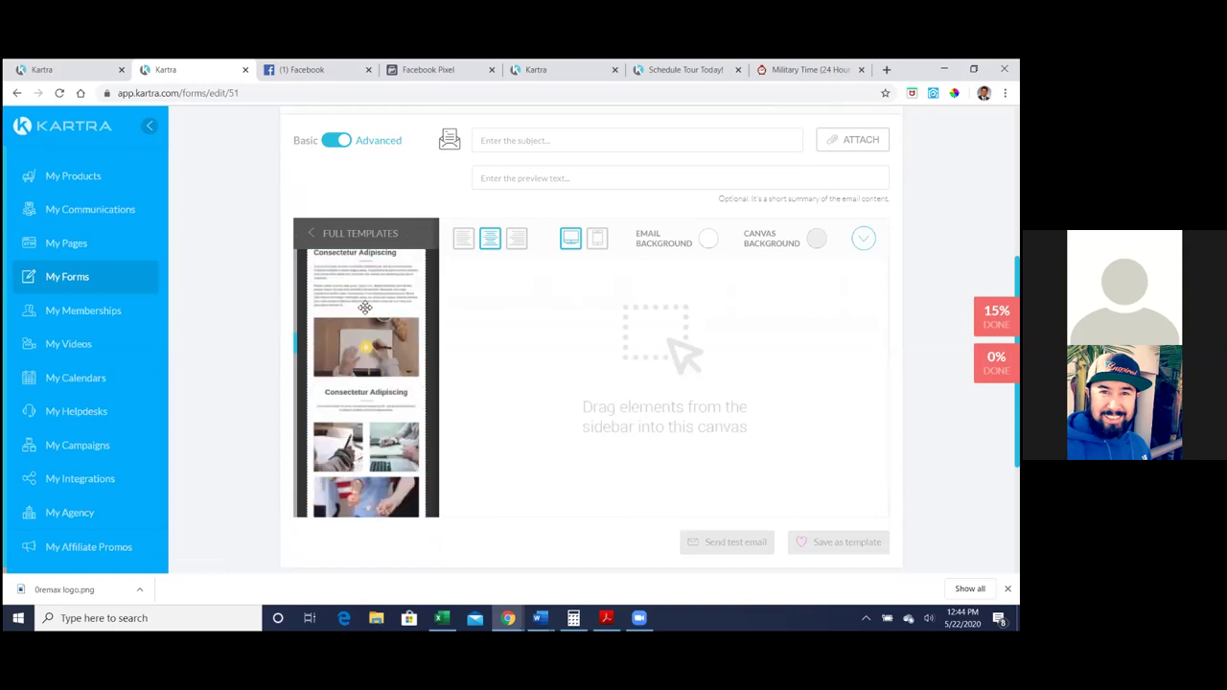
pyautogui.scroll(-10, 365, 306)
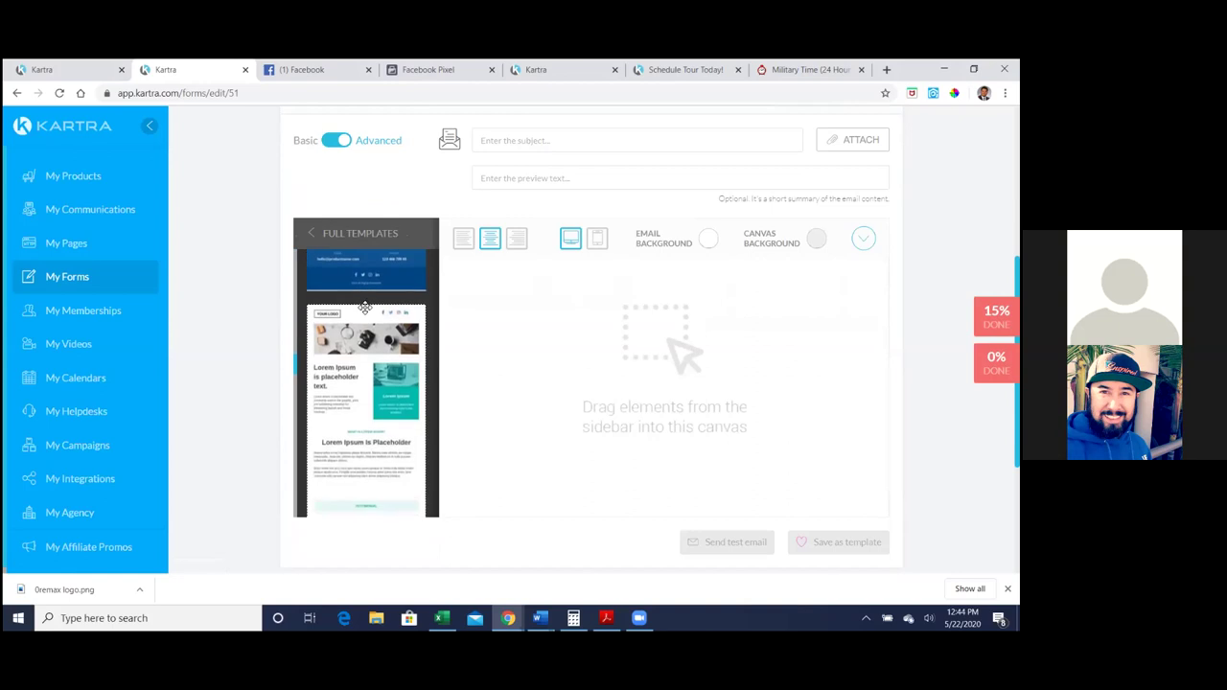
pyautogui.scroll(-8, 365, 306)
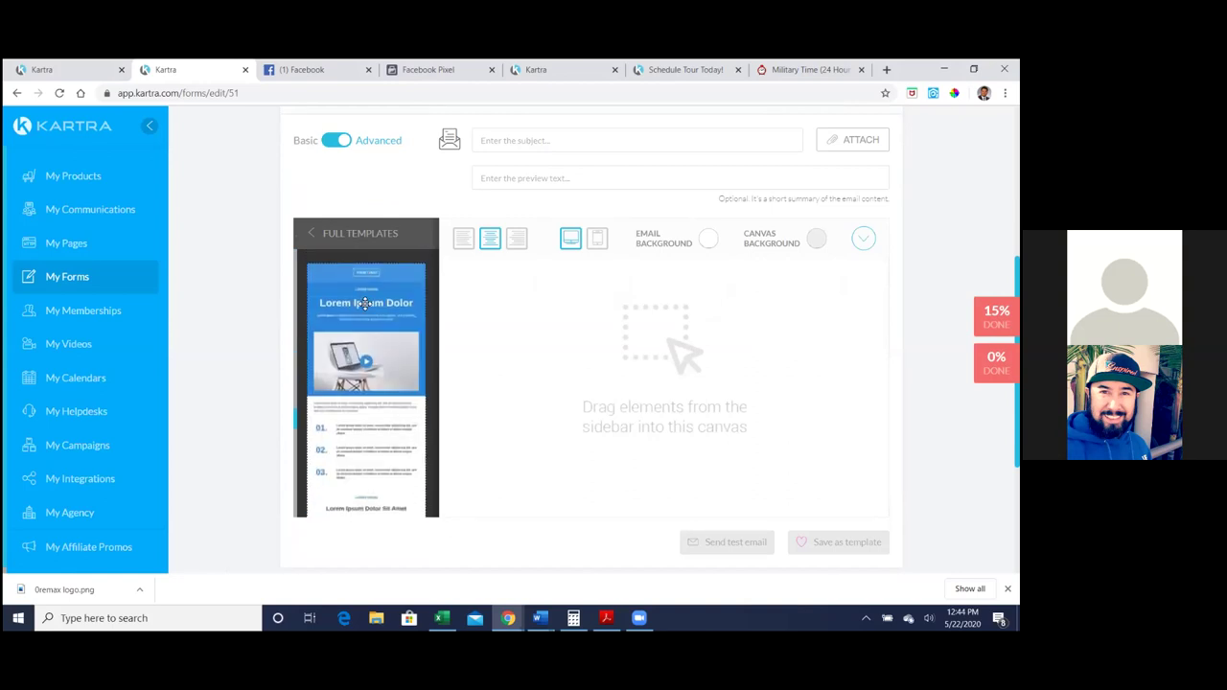
pyautogui.scroll(-3, 364, 305)
pyautogui.scroll(-4, 365, 303)
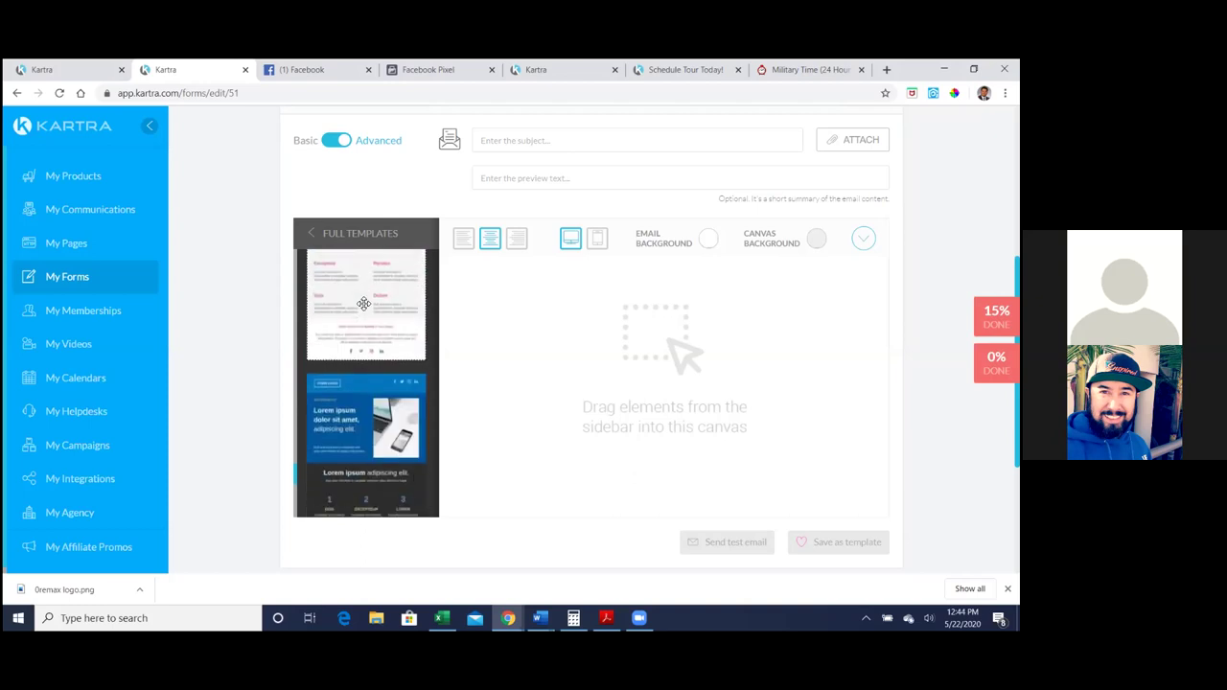
pyautogui.scroll(-3, 364, 304)
pyautogui.scroll(5, 364, 307)
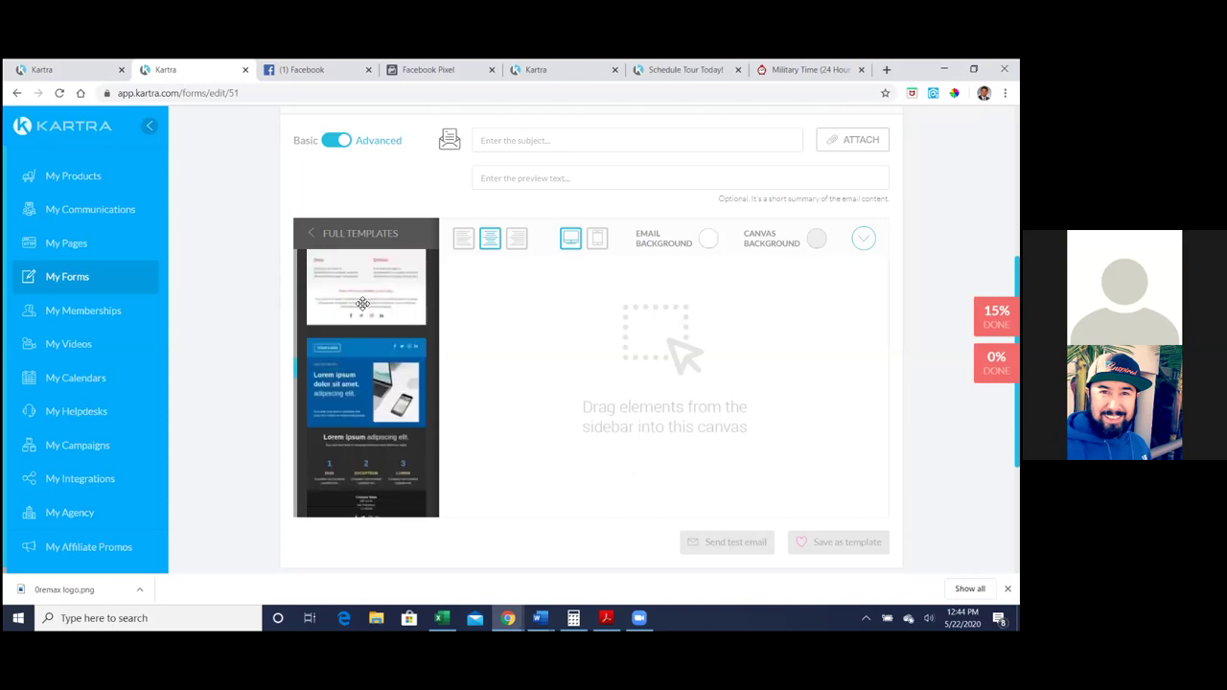
pyautogui.scroll(-10, 363, 305)
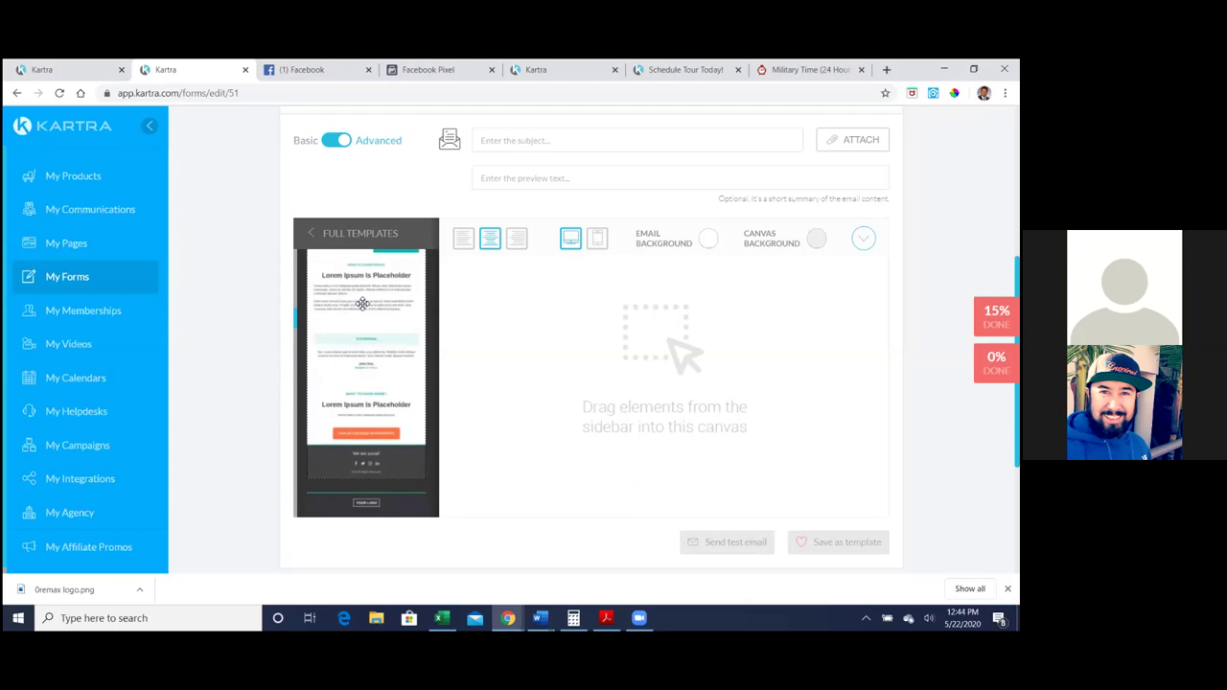
pyautogui.scroll(-3, 360, 298)
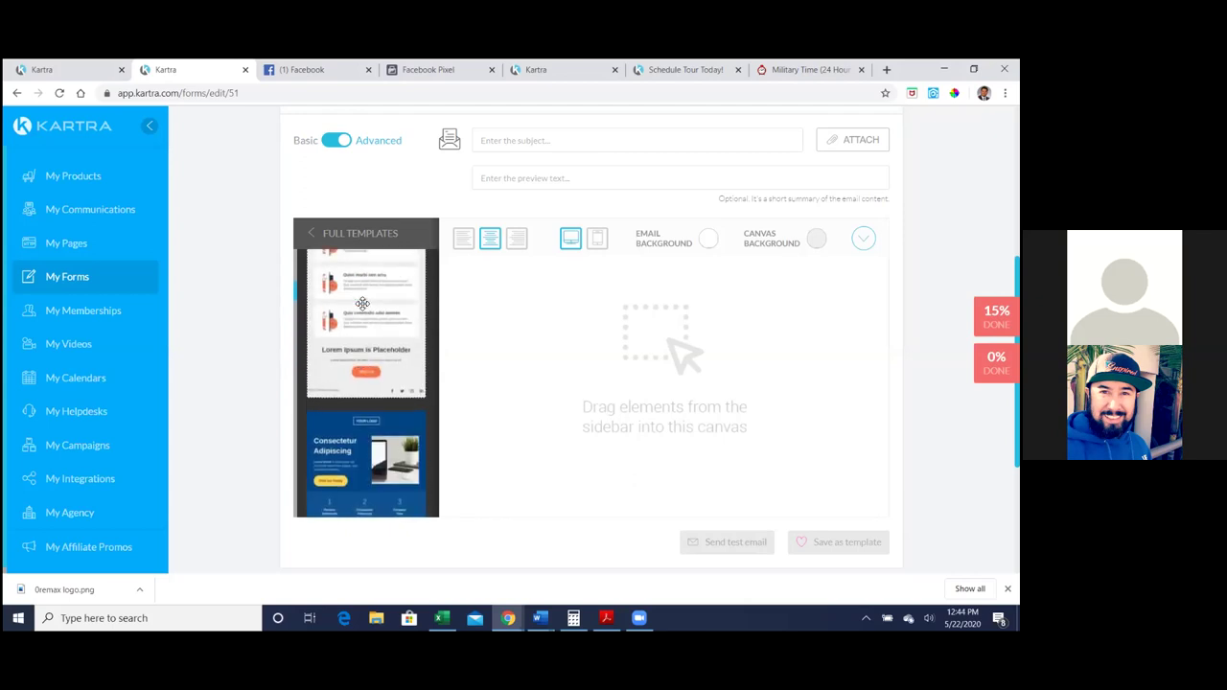
pyautogui.click(312, 235)
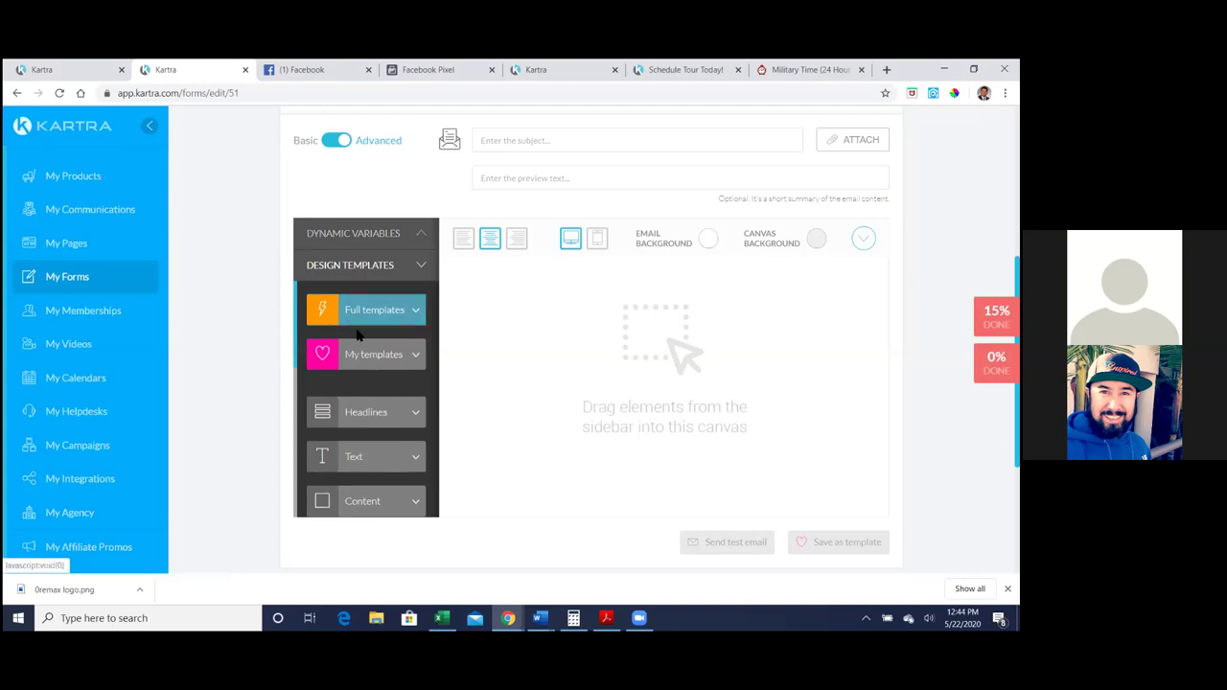
pyautogui.scroll(-3, 374, 385)
pyautogui.scroll(3, 374, 380)
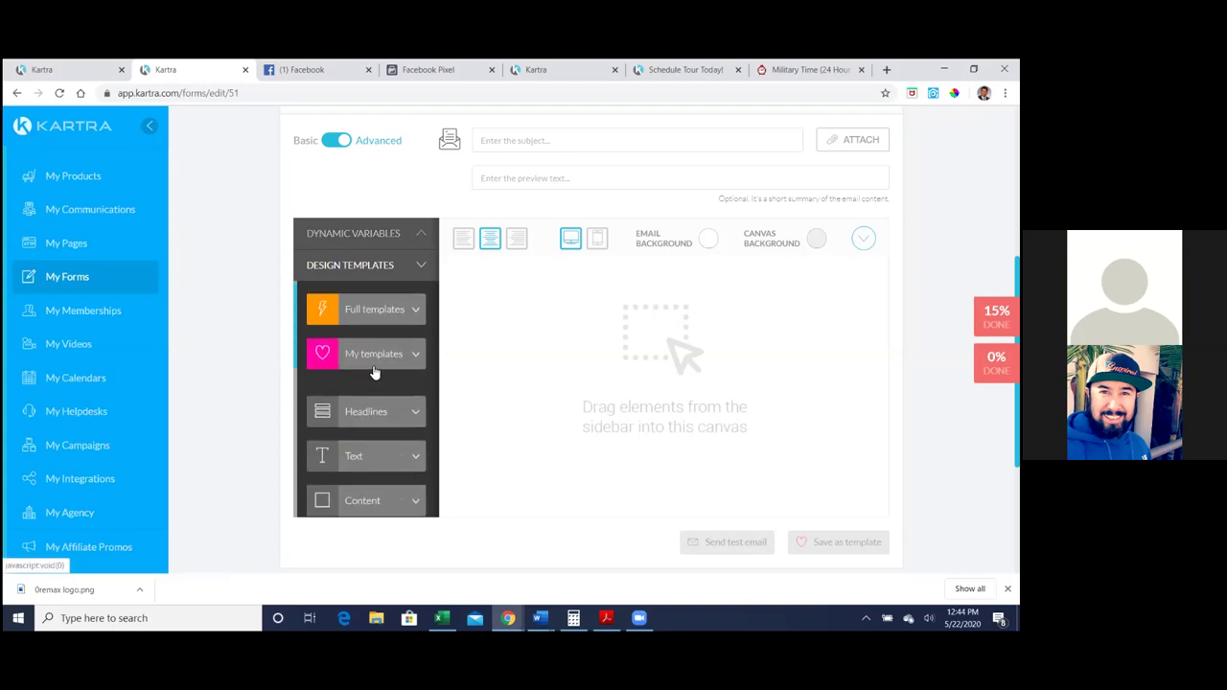
# Step: Add a headline block and a paragraph text block to the email
pyautogui.click(373, 418)
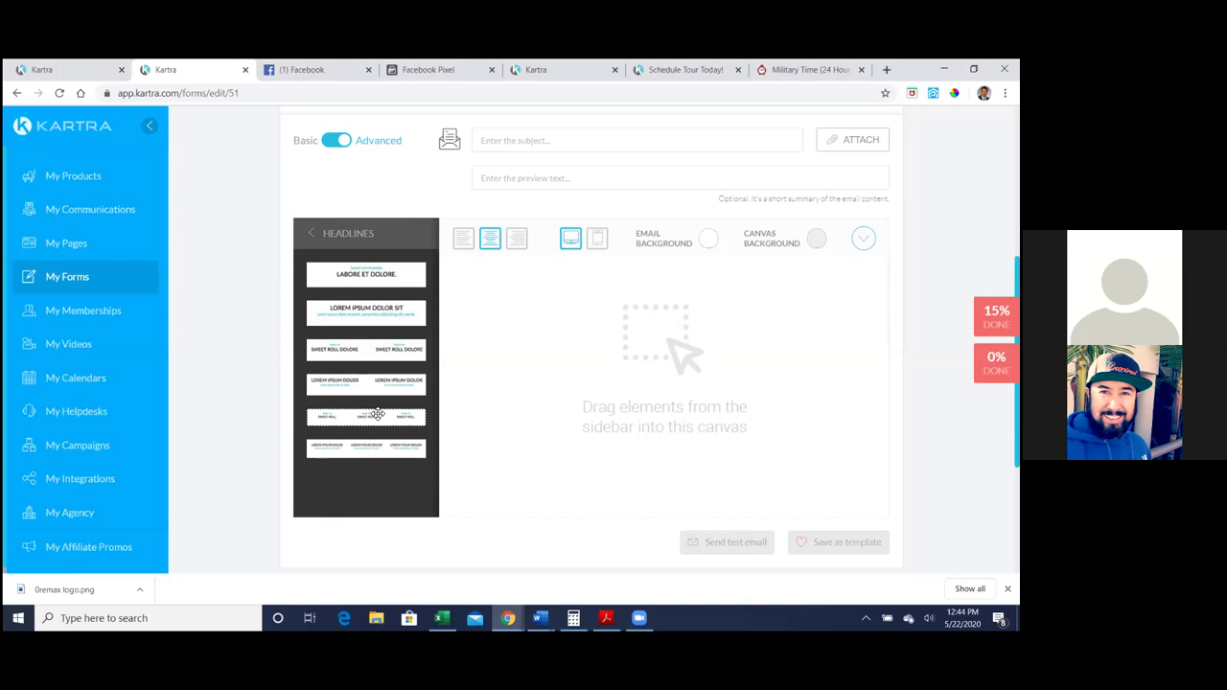
pyautogui.moveTo(374, 276); pyautogui.dragTo(642, 300)
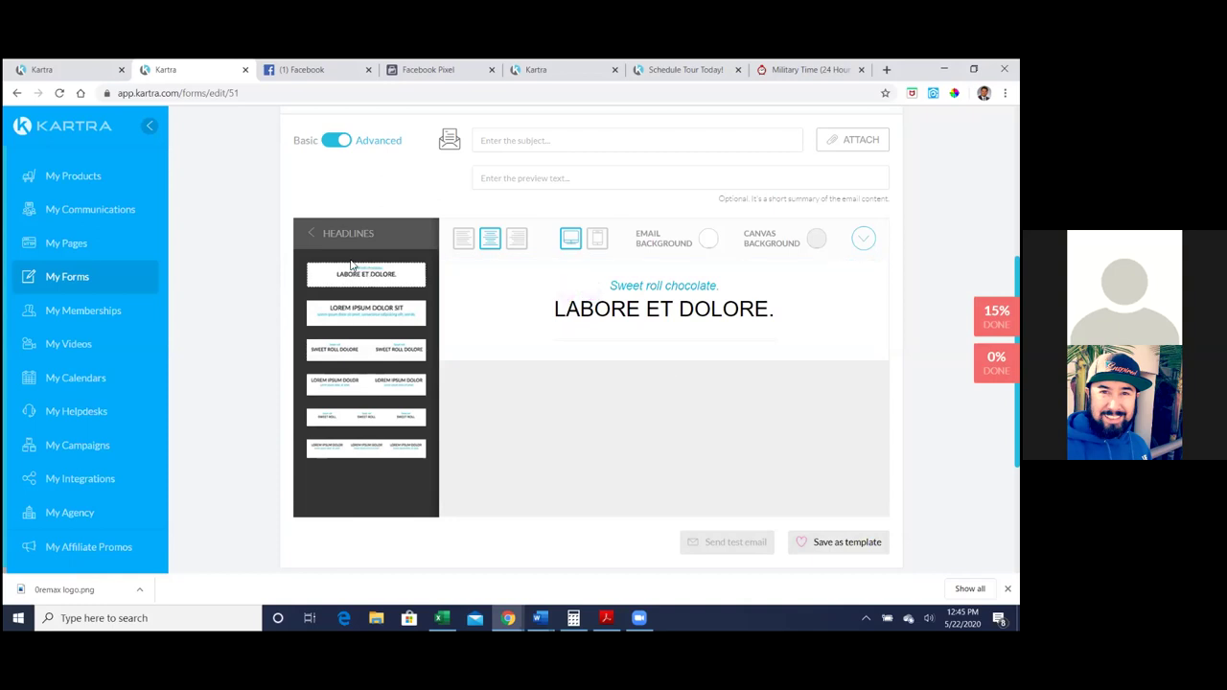
pyautogui.click(312, 234)
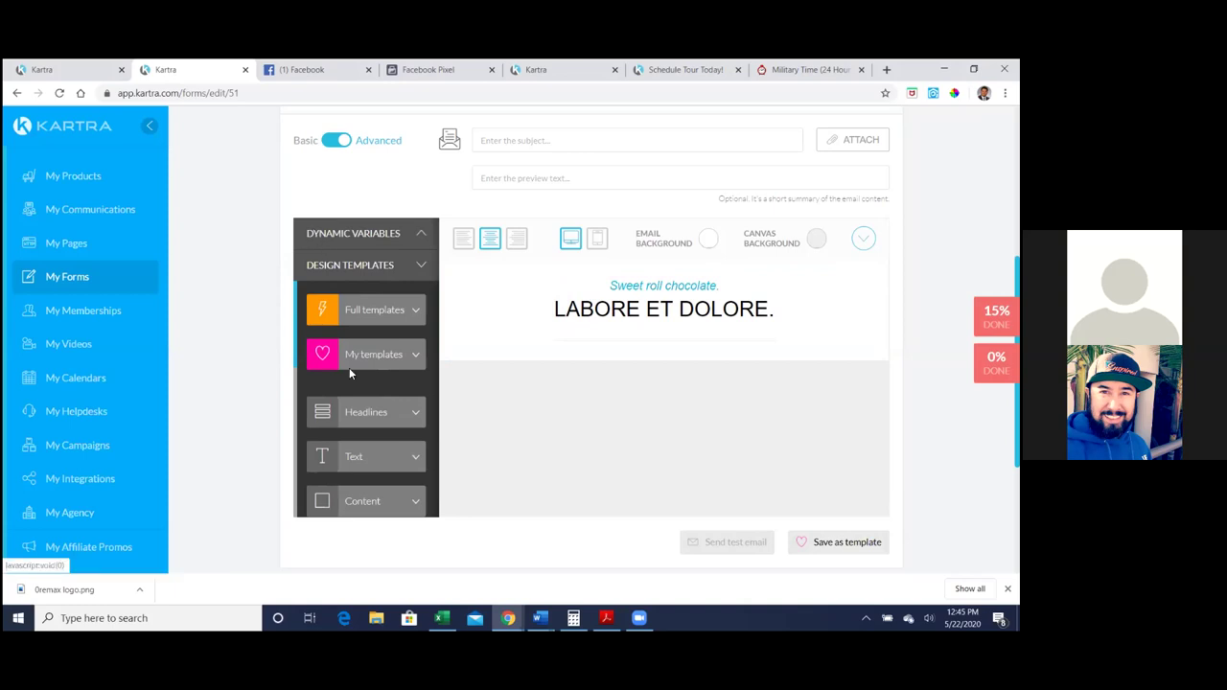
pyautogui.click(362, 457)
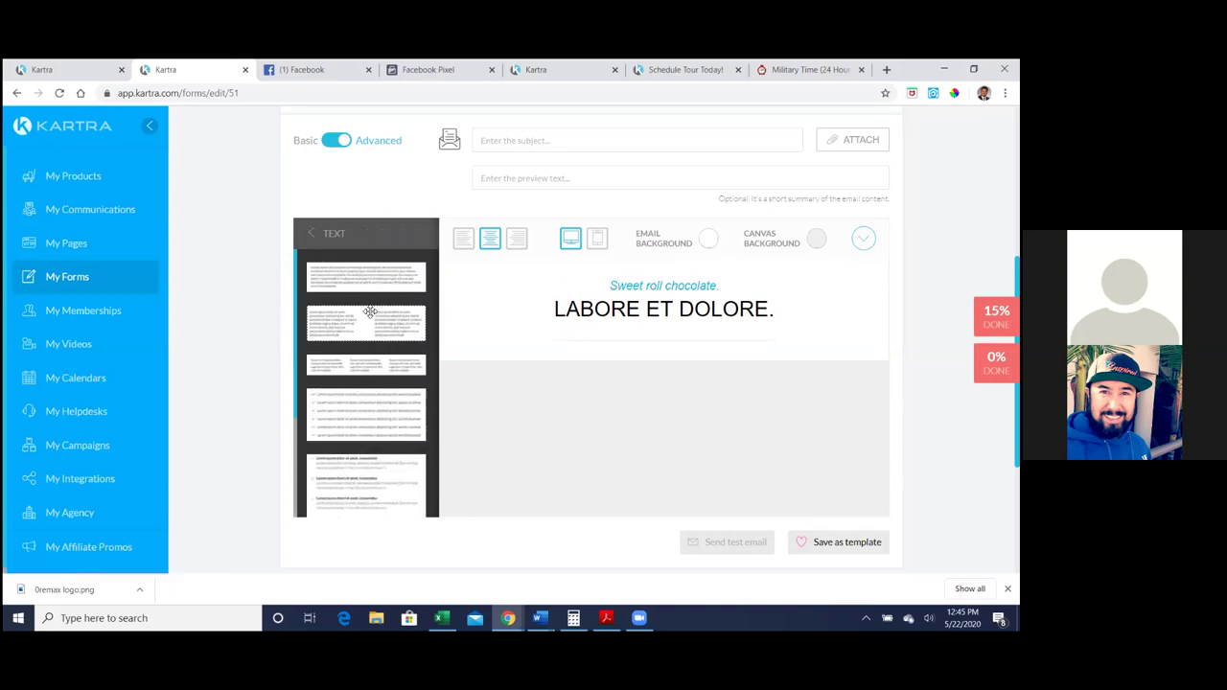
pyautogui.moveTo(375, 383); pyautogui.dragTo(628, 464)
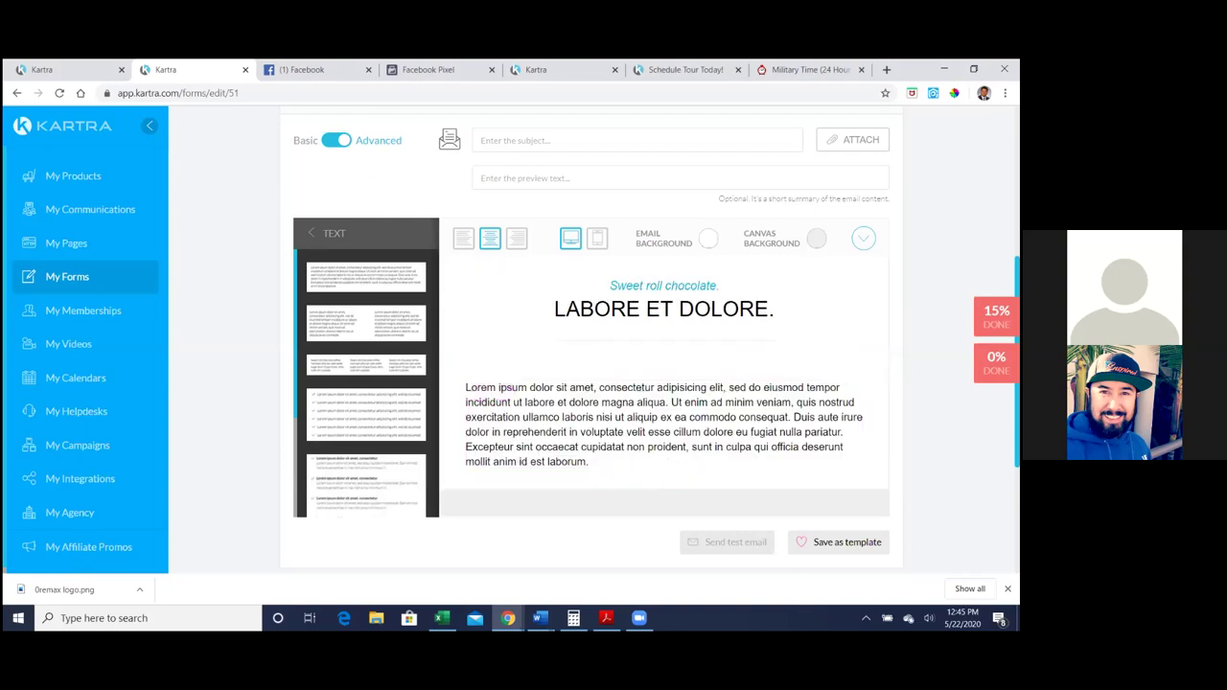
# Step: Add the three-column product content block below the paragraph
pyautogui.click(313, 233)
pyautogui.scroll(-3, 359, 347)
pyautogui.scroll(3, 366, 334)
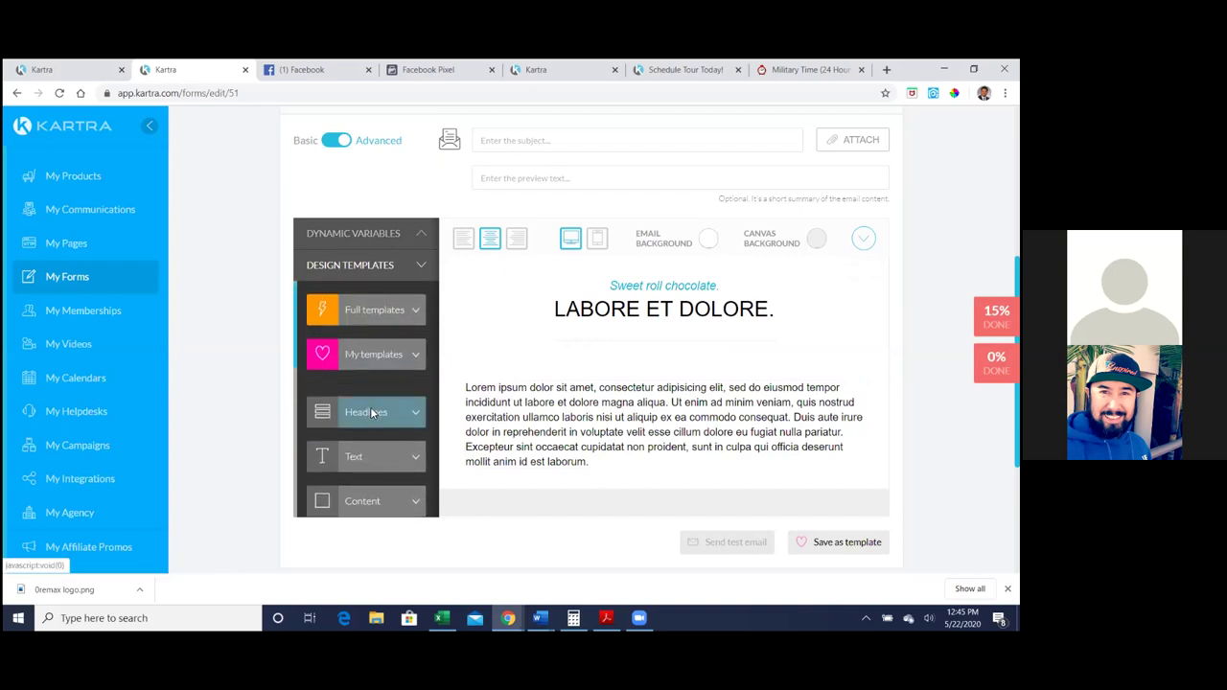
pyautogui.click(362, 500)
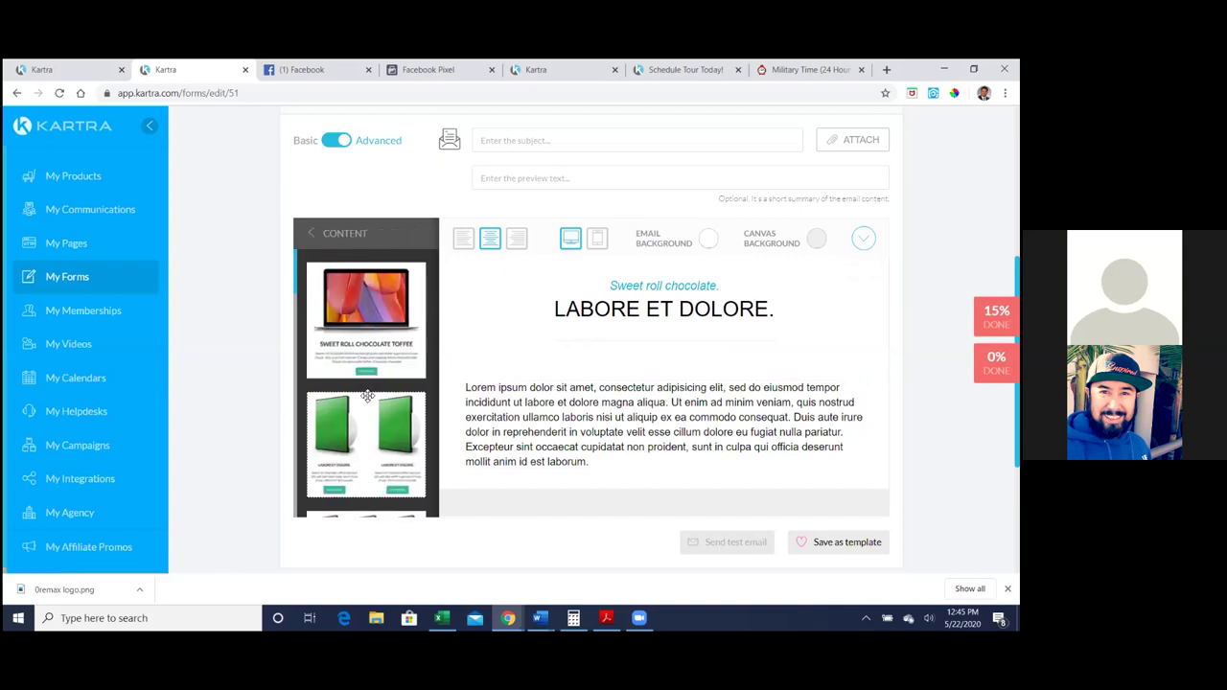
pyautogui.scroll(-5, 373, 333)
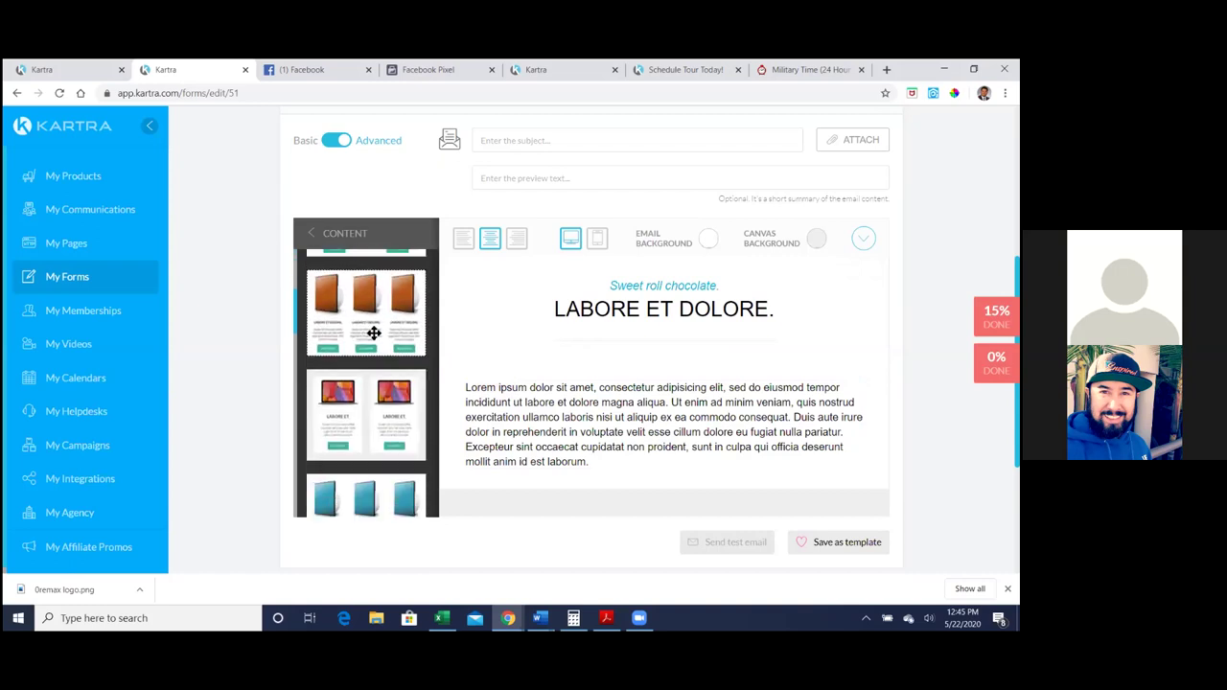
pyautogui.moveTo(374, 284); pyautogui.dragTo(624, 461)
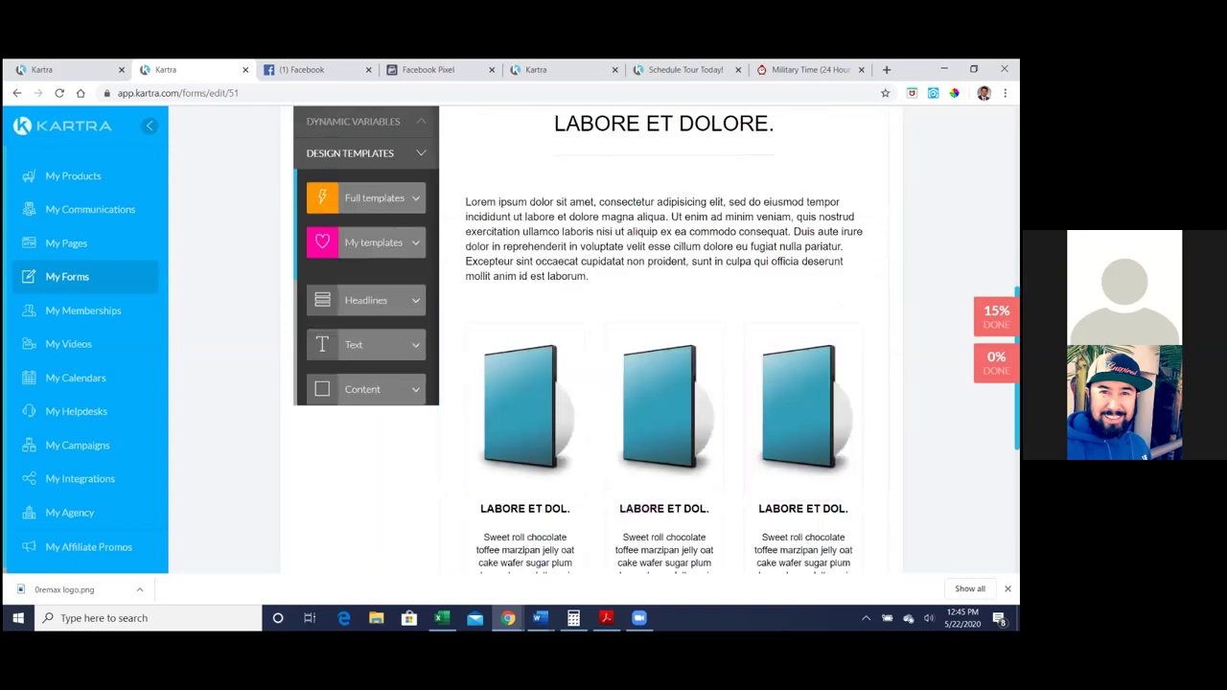
pyautogui.scroll(-3, 391, 278)
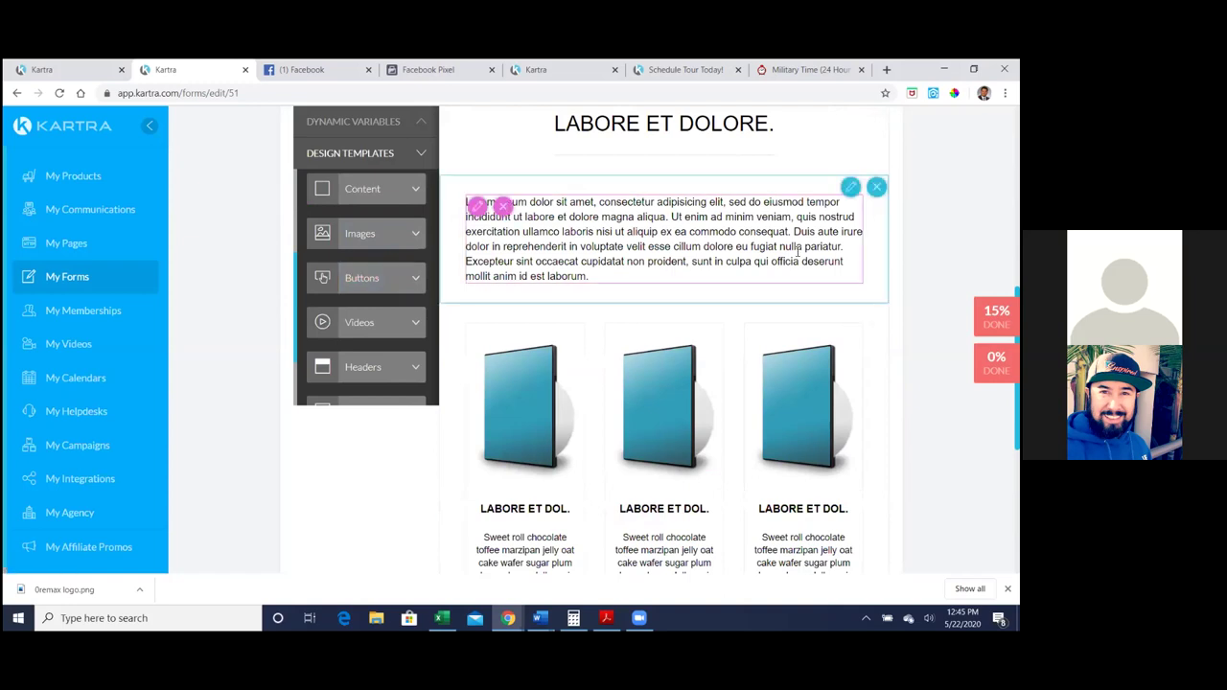
pyautogui.scroll(-2, 795, 254)
pyautogui.scroll(-2, 682, 197)
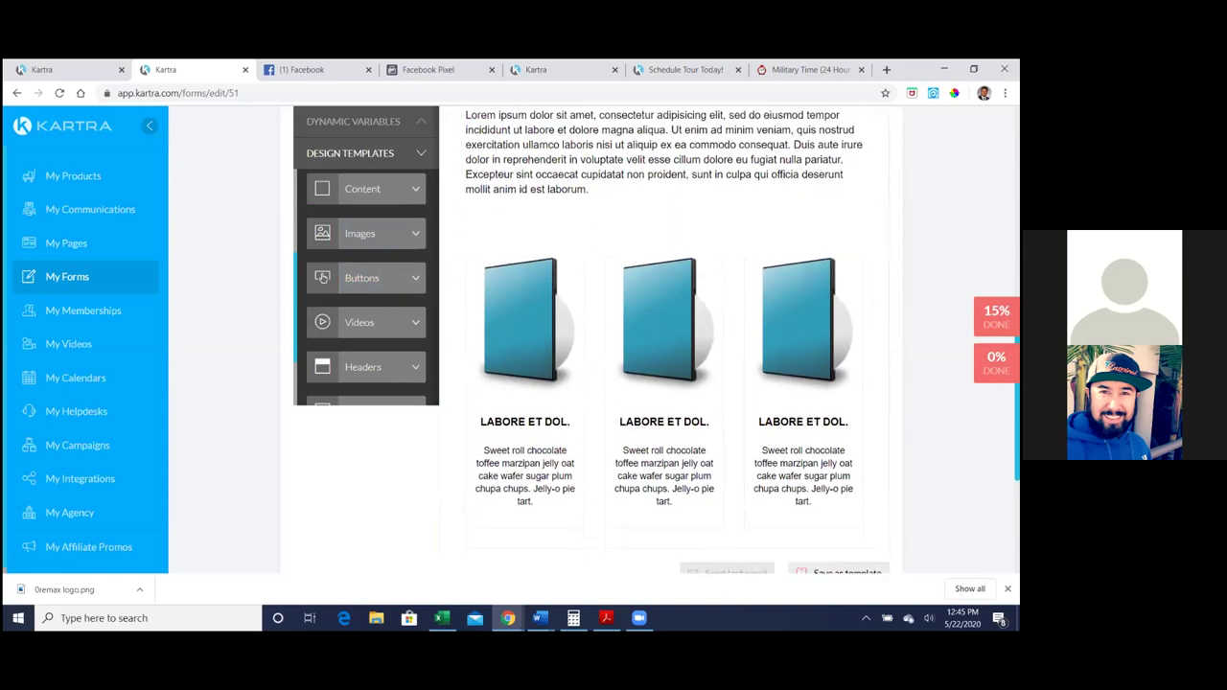
pyautogui.scroll(5, 677, 218)
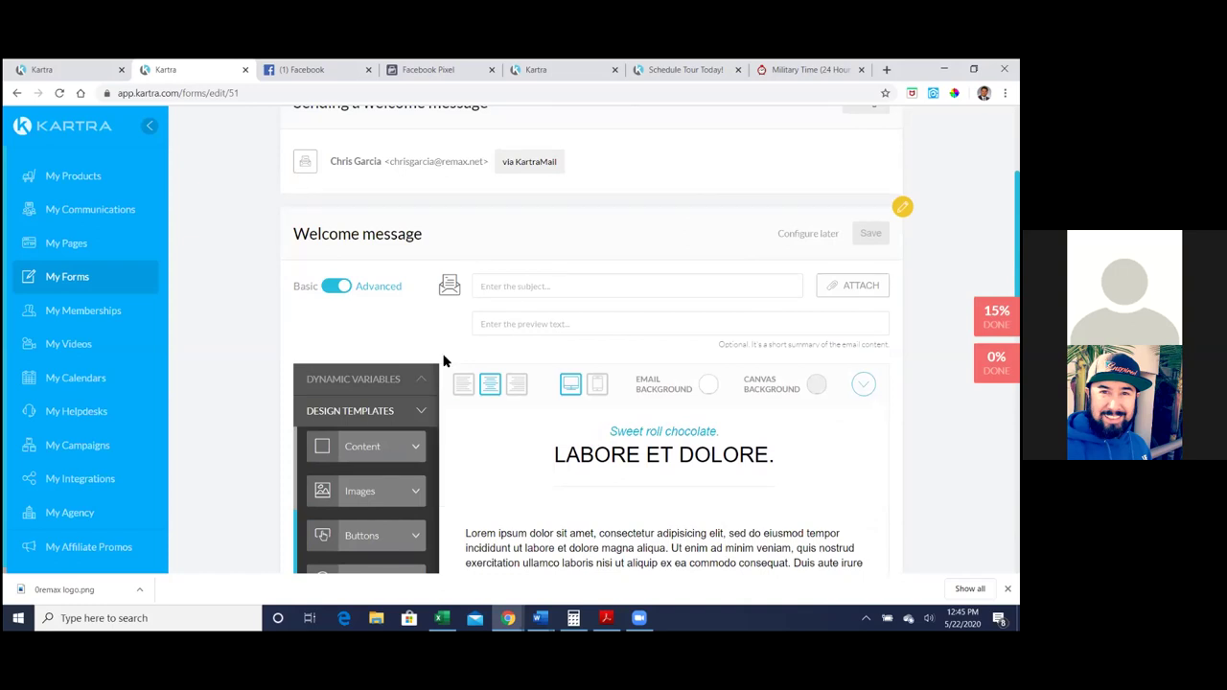
pyautogui.scroll(-1, 405, 430)
pyautogui.scroll(-3, 405, 431)
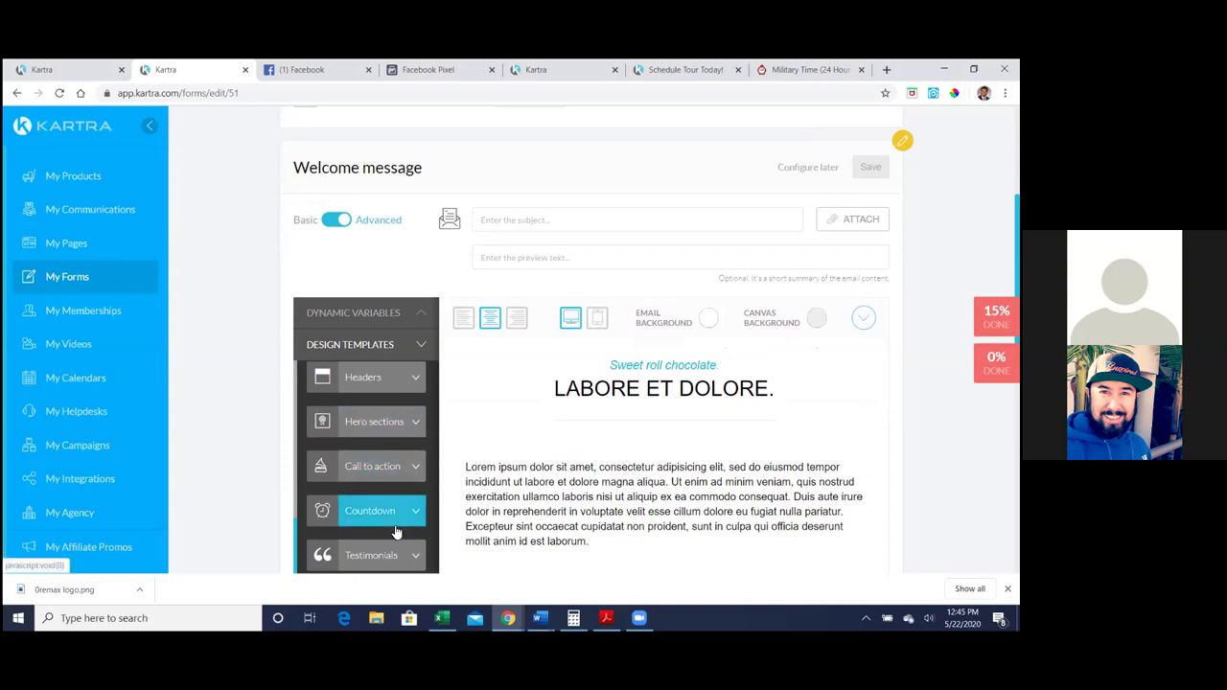
pyautogui.scroll(-2, 556, 451)
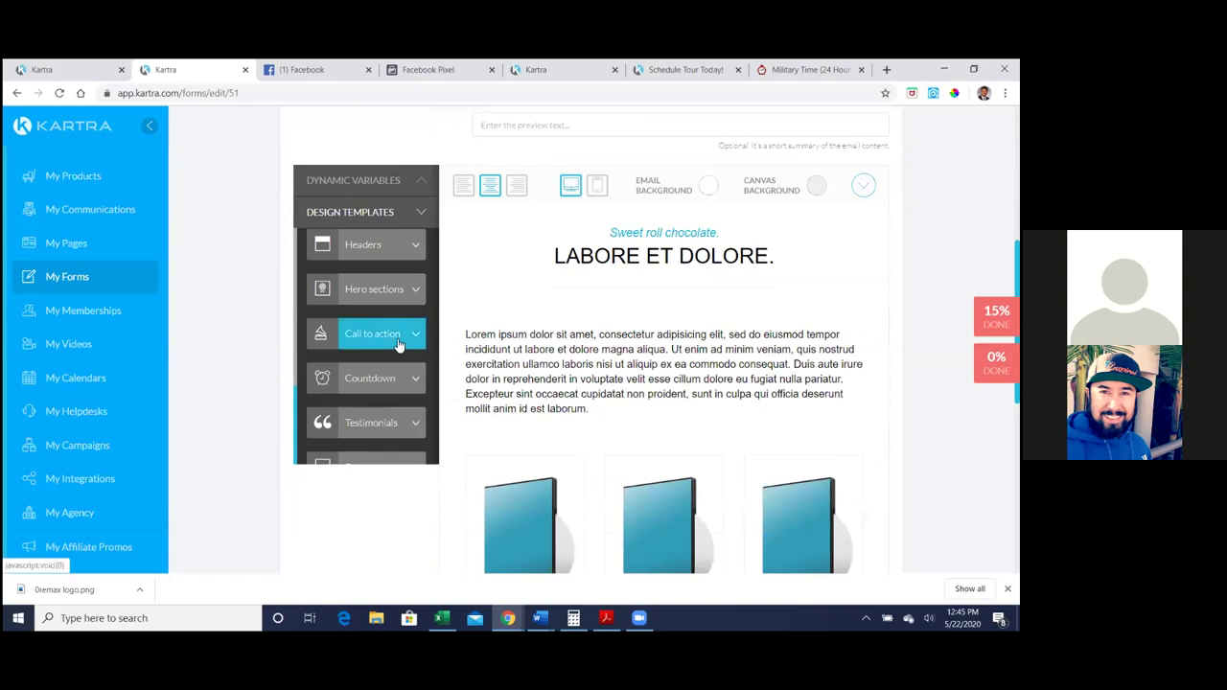
pyautogui.scroll(2, 407, 406)
pyautogui.scroll(-2, 413, 402)
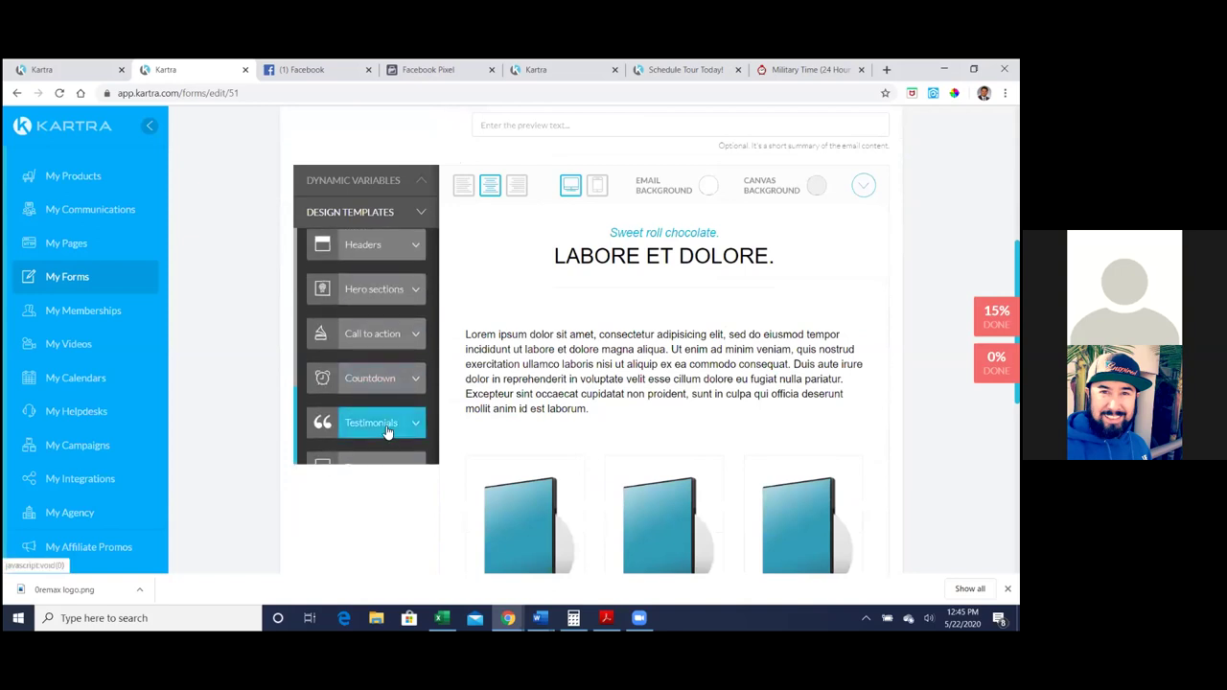
pyautogui.scroll(2, 388, 432)
pyautogui.scroll(-2, 405, 328)
pyautogui.click(425, 213)
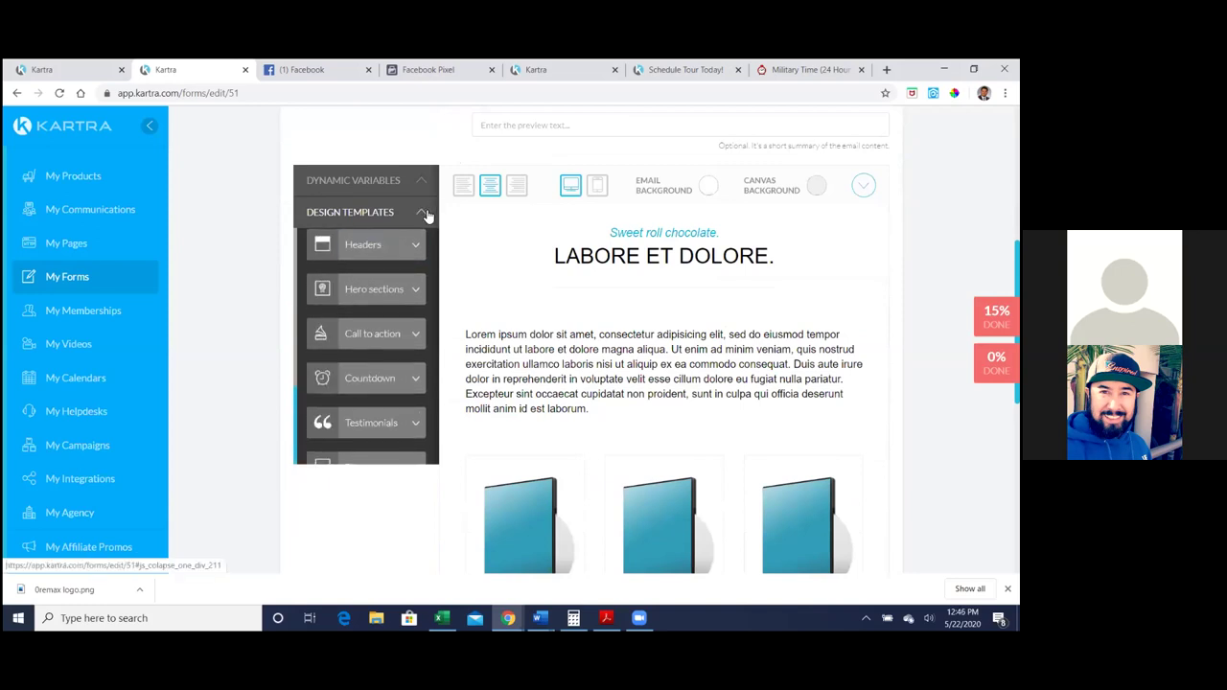
pyautogui.scroll(1, 374, 364)
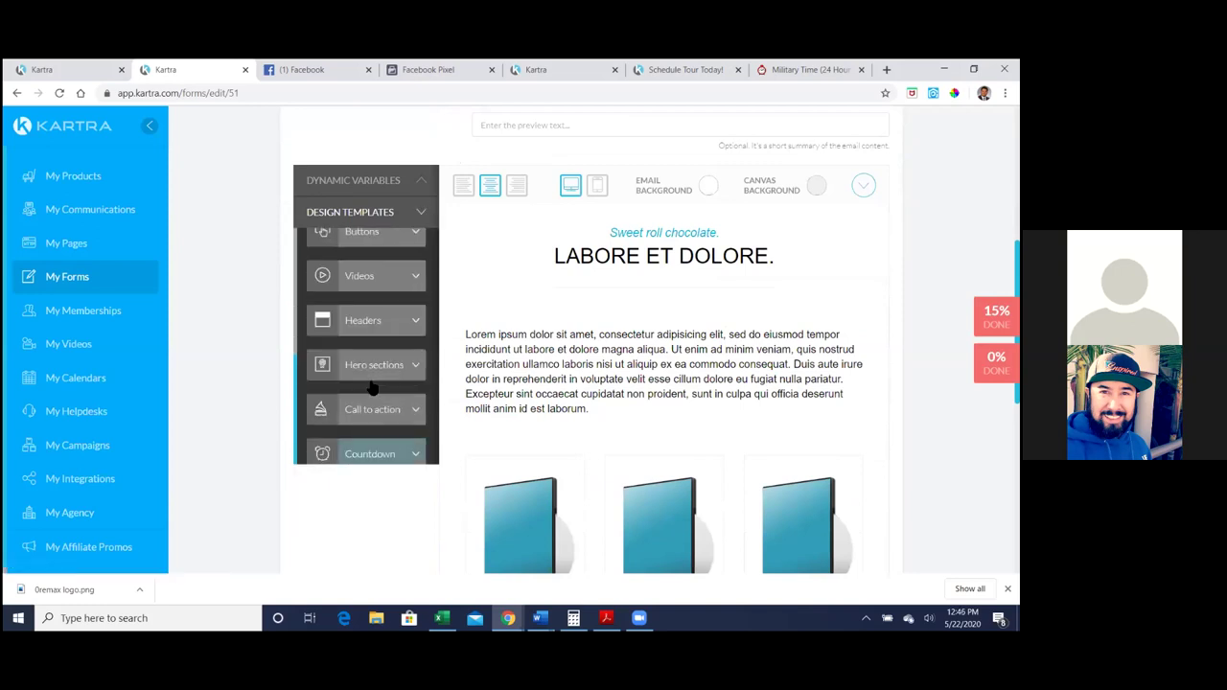
pyautogui.scroll(-1, 370, 383)
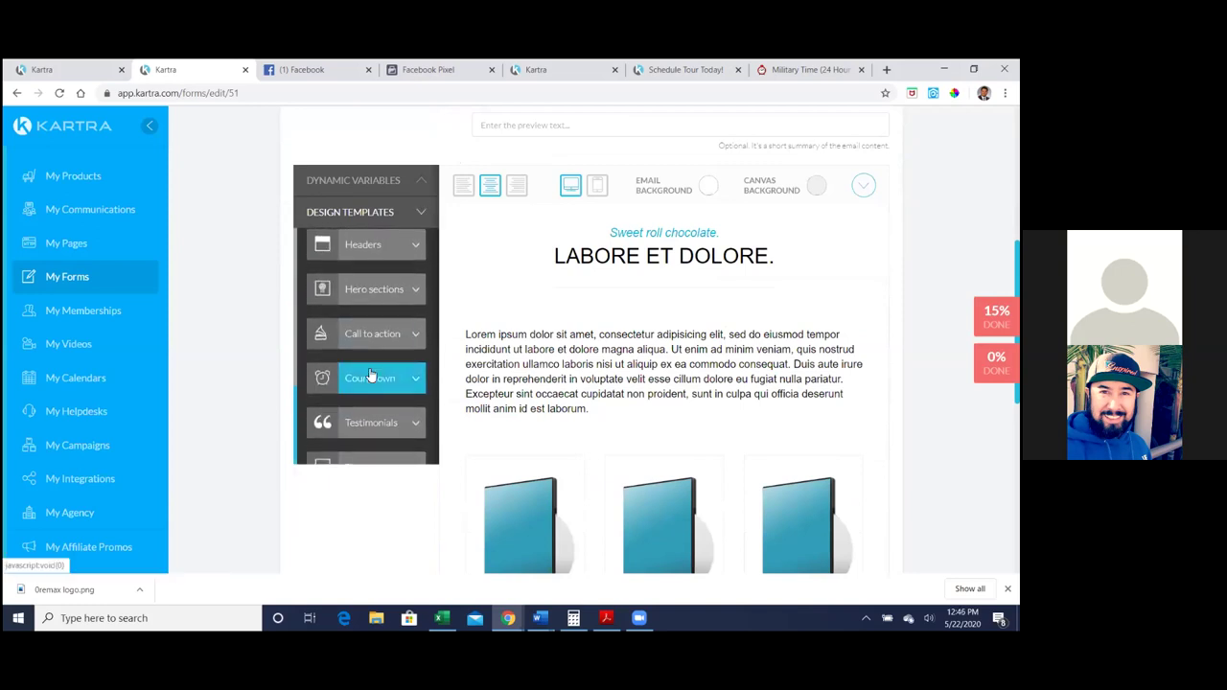
# Step: Add a copyright footer block with social icons at the bottom
pyautogui.click(388, 460)
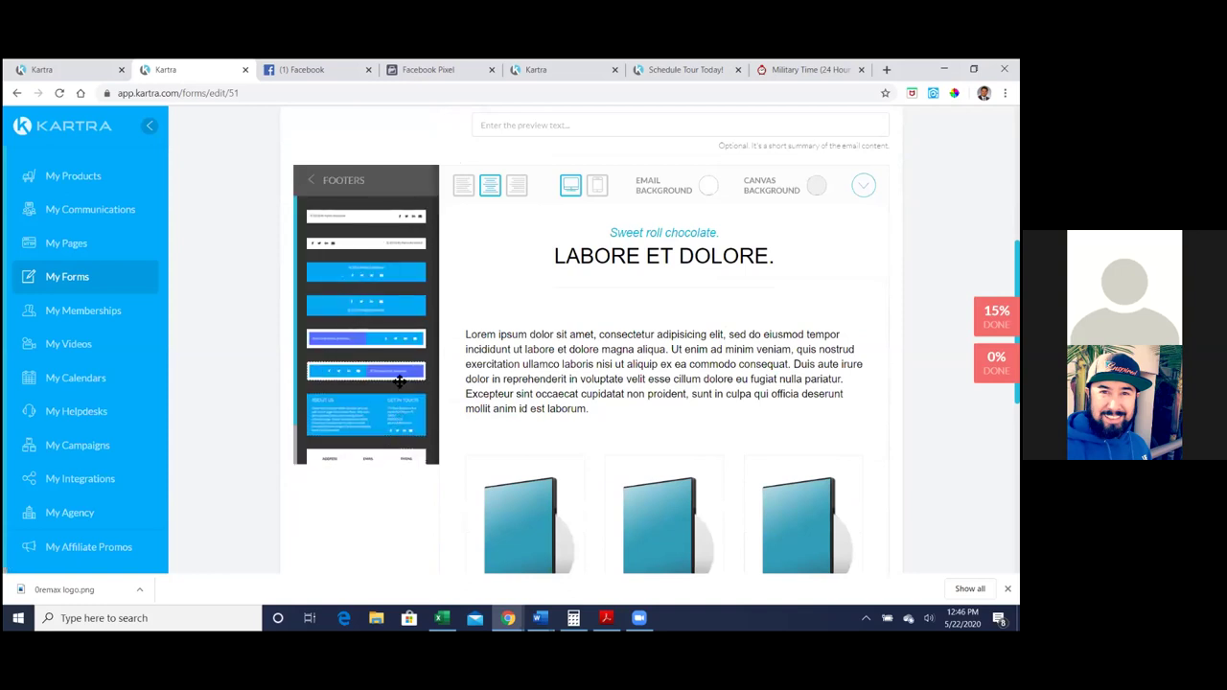
pyautogui.scroll(-1, 489, 249)
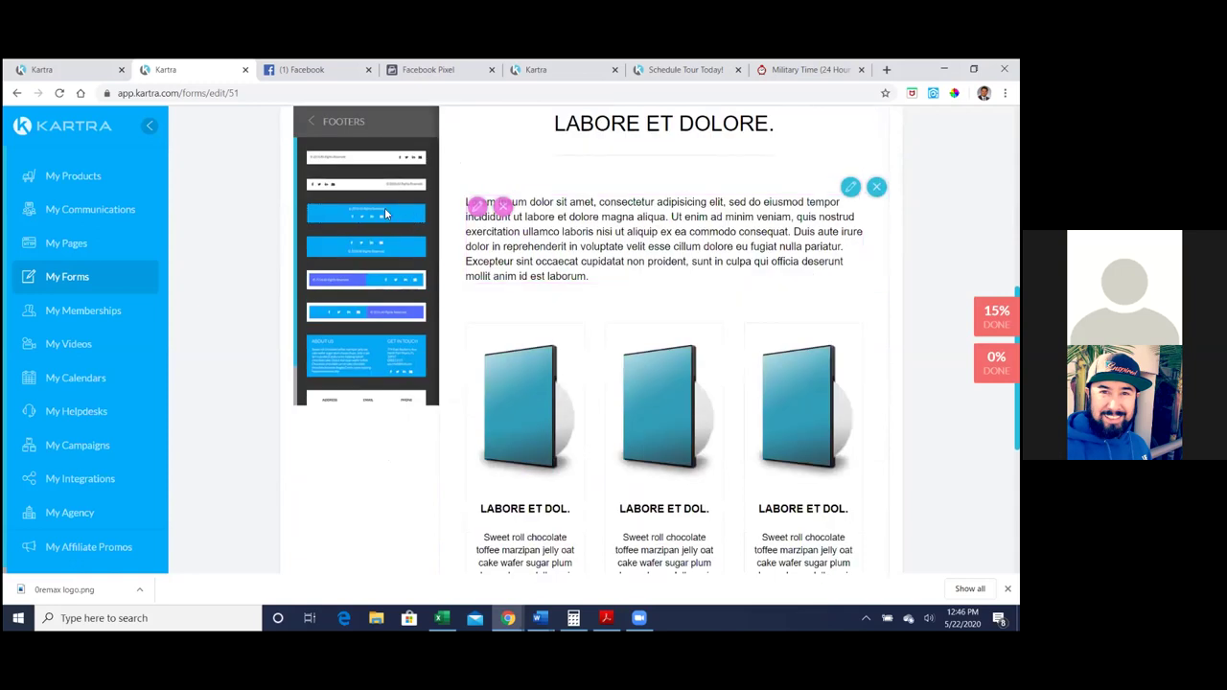
pyautogui.moveTo(367, 160); pyautogui.dragTo(648, 433)
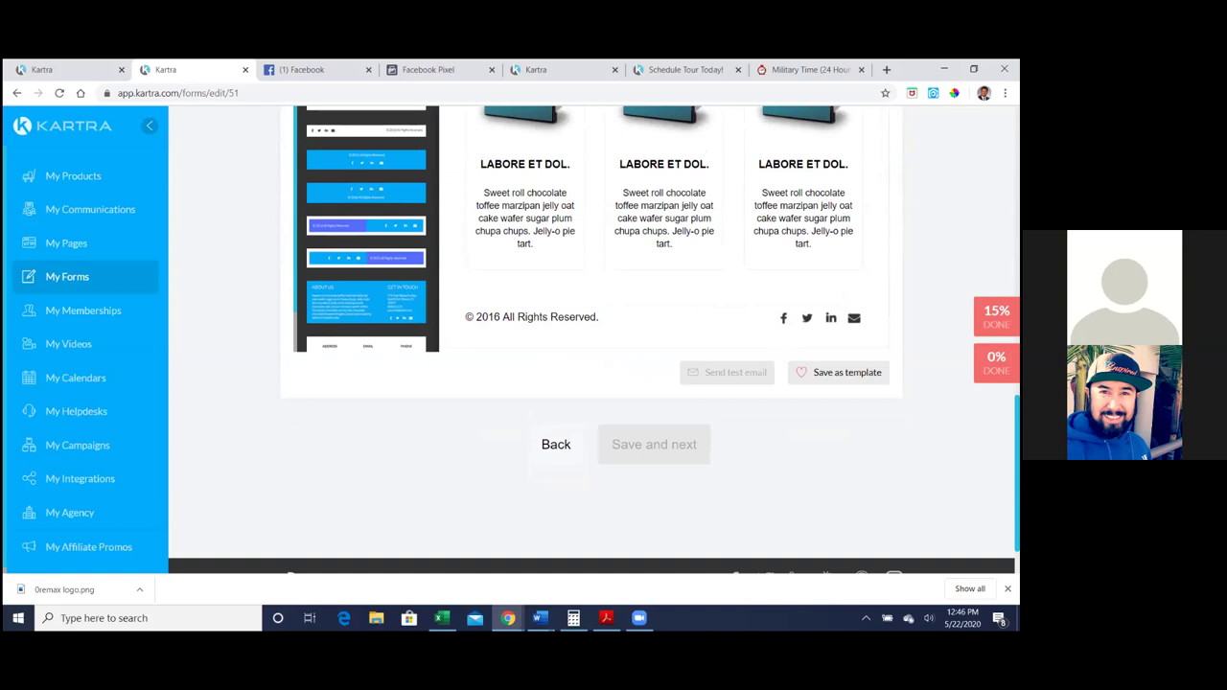
pyautogui.scroll(1, 594, 340)
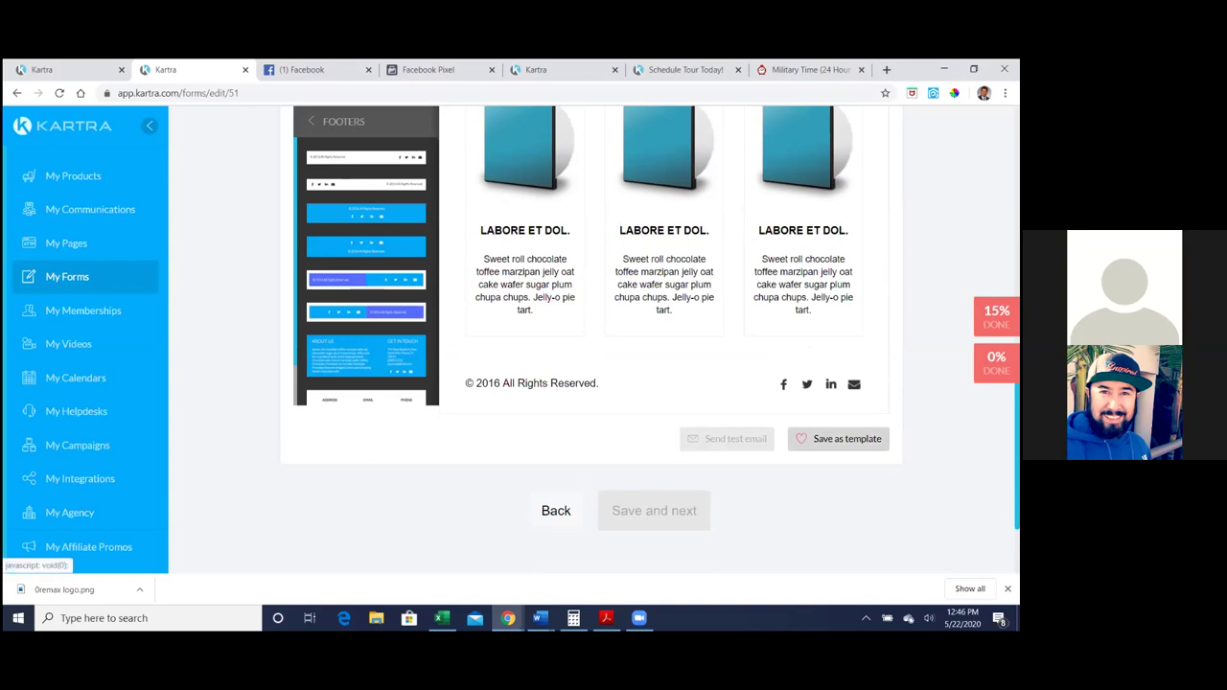
# Step: Save the built welcome email design as a reusable template and find it under My Templates
pyautogui.click(310, 122)
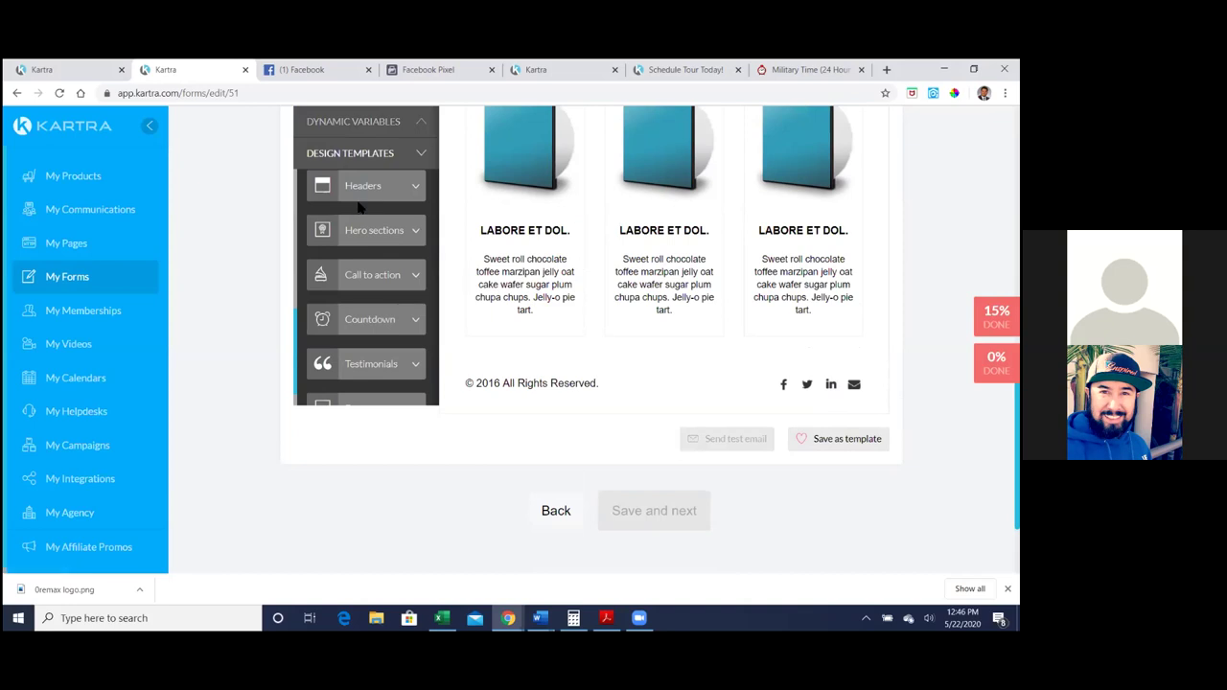
pyautogui.scroll(5, 362, 209)
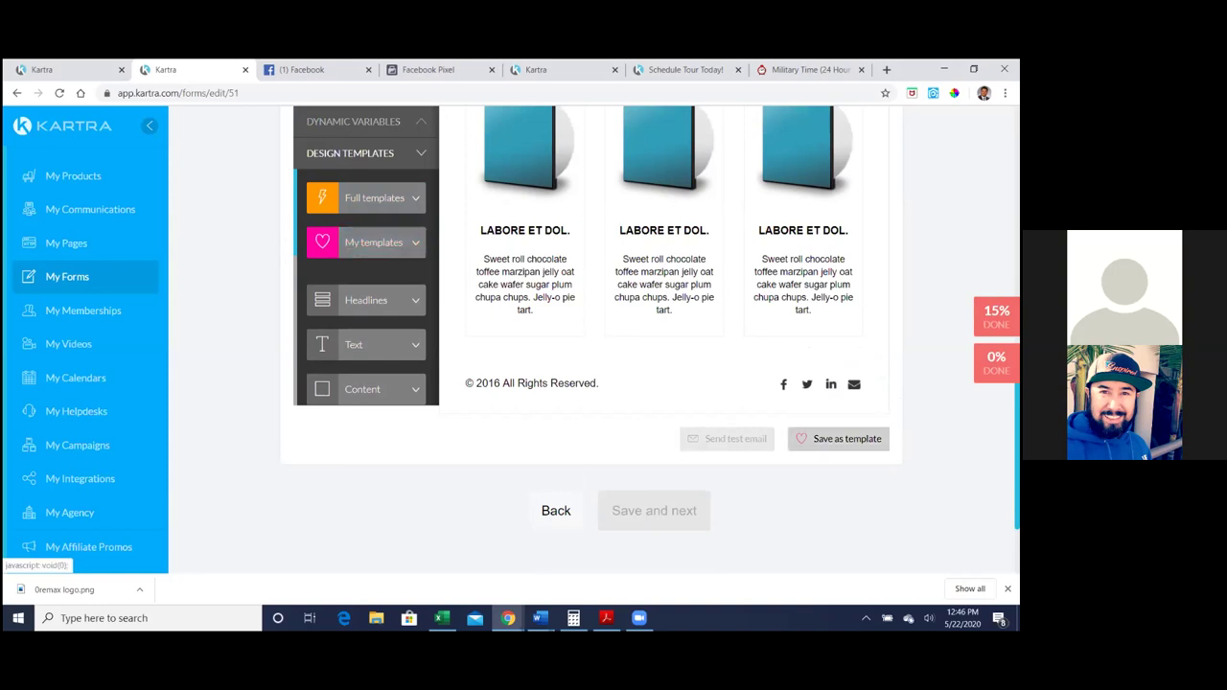
pyautogui.click(838, 438)
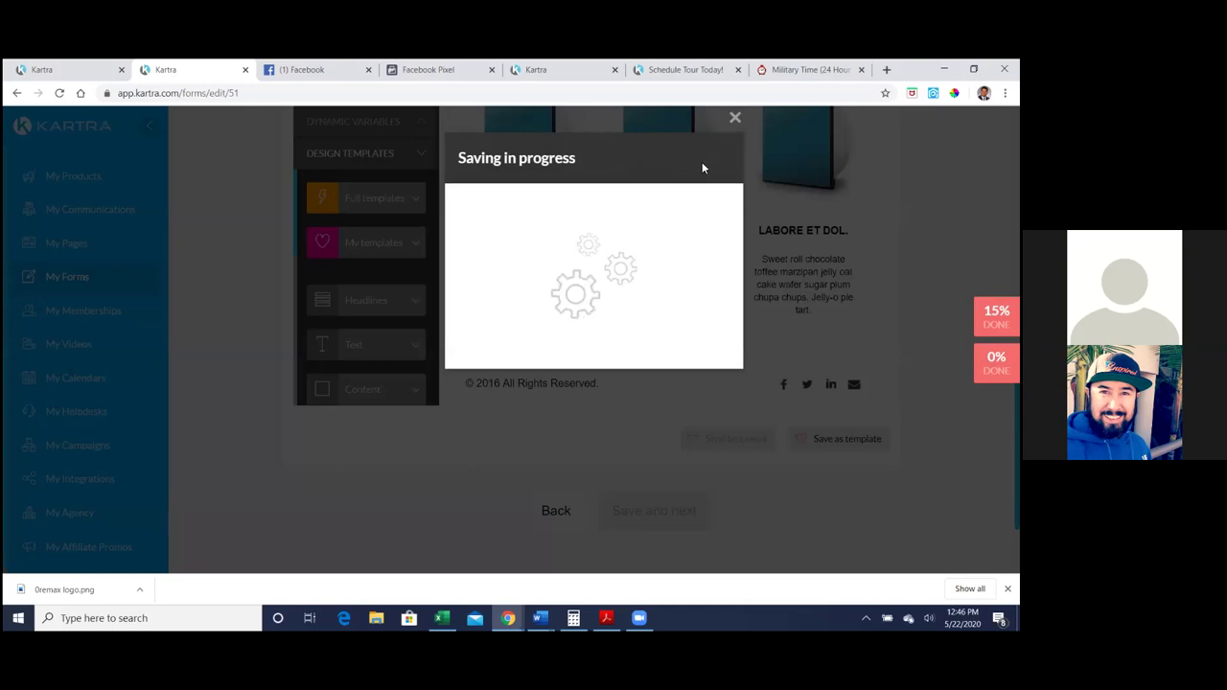
pyautogui.click(735, 121)
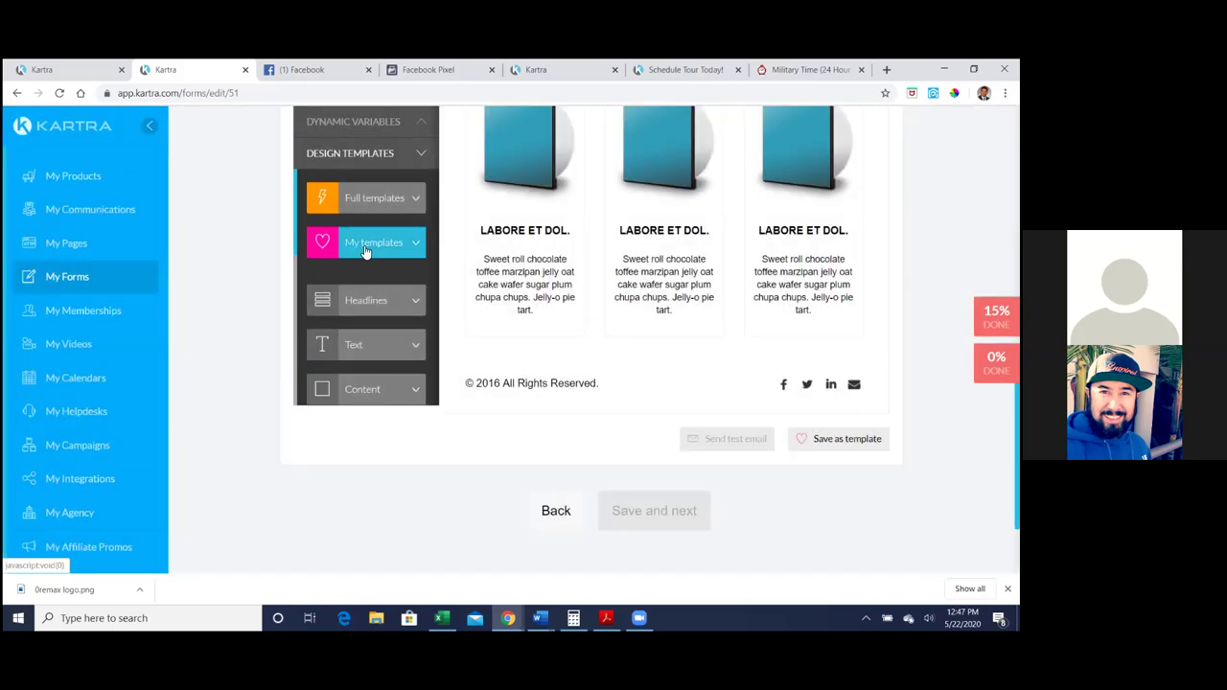
pyautogui.click(364, 245)
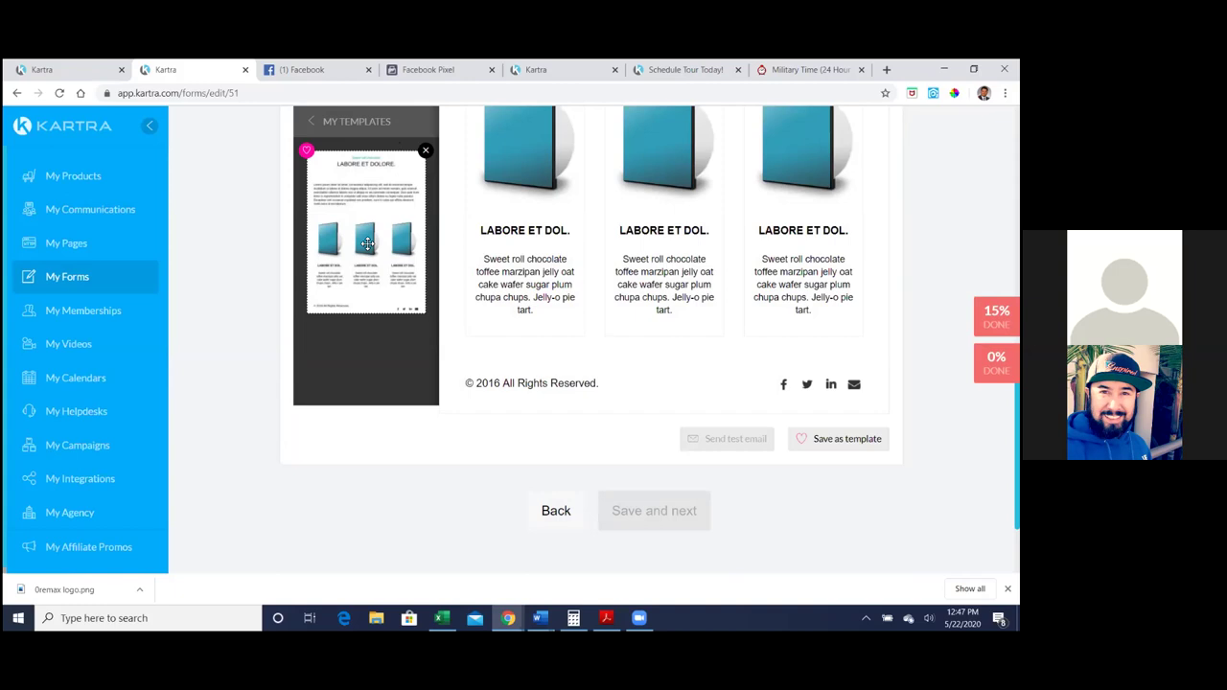
pyautogui.moveTo(853, 388)
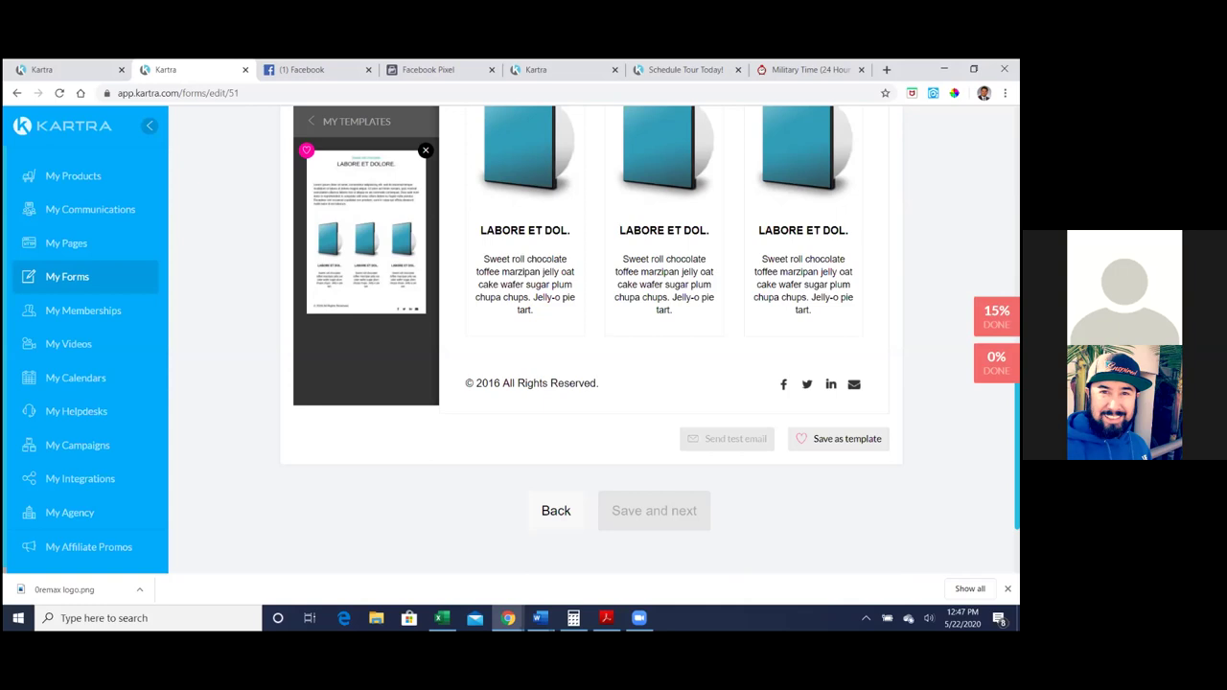
pyautogui.scroll(10, 724, 271)
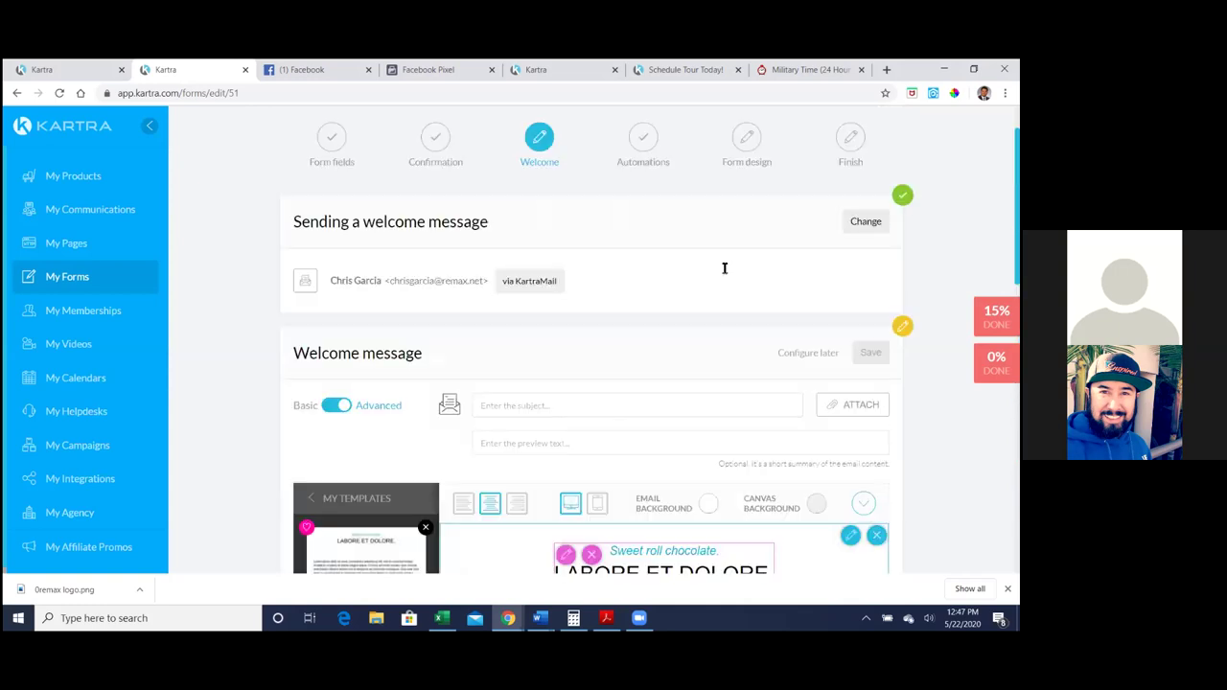
# Step: Copy the {first_name} dynamic variable and paste it into the welcome email's Subject field
pyautogui.click(605, 406)
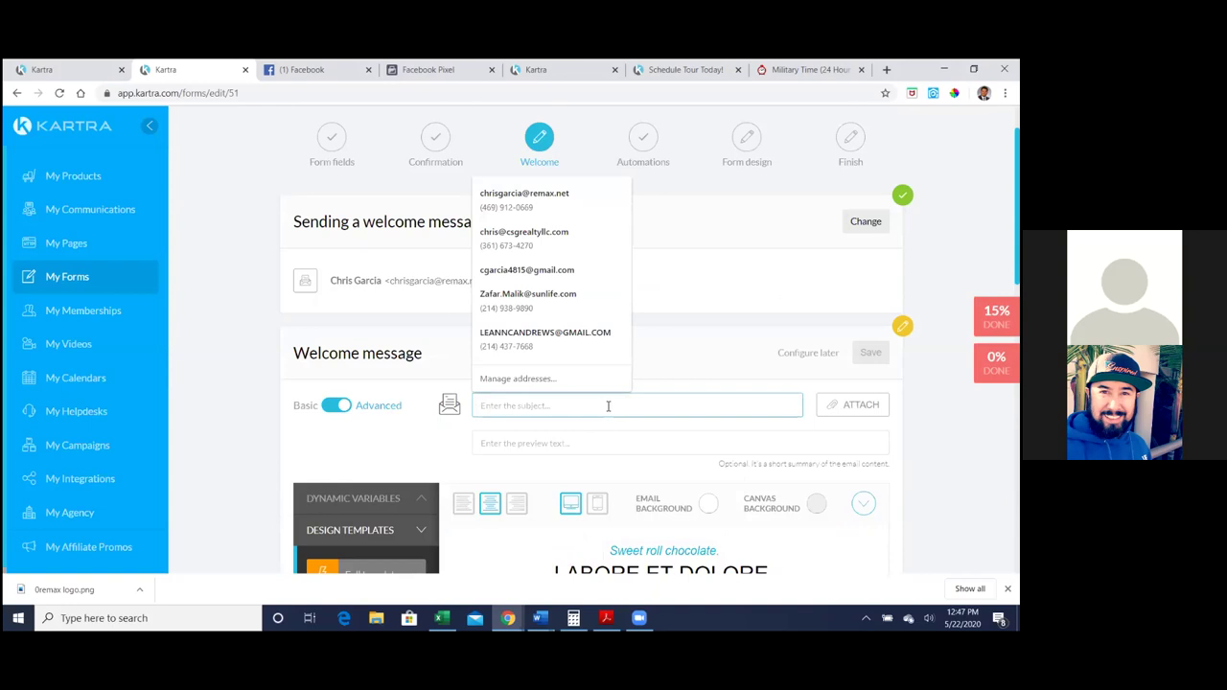
pyautogui.scroll(-1, 712, 345)
pyautogui.scroll(1, 717, 345)
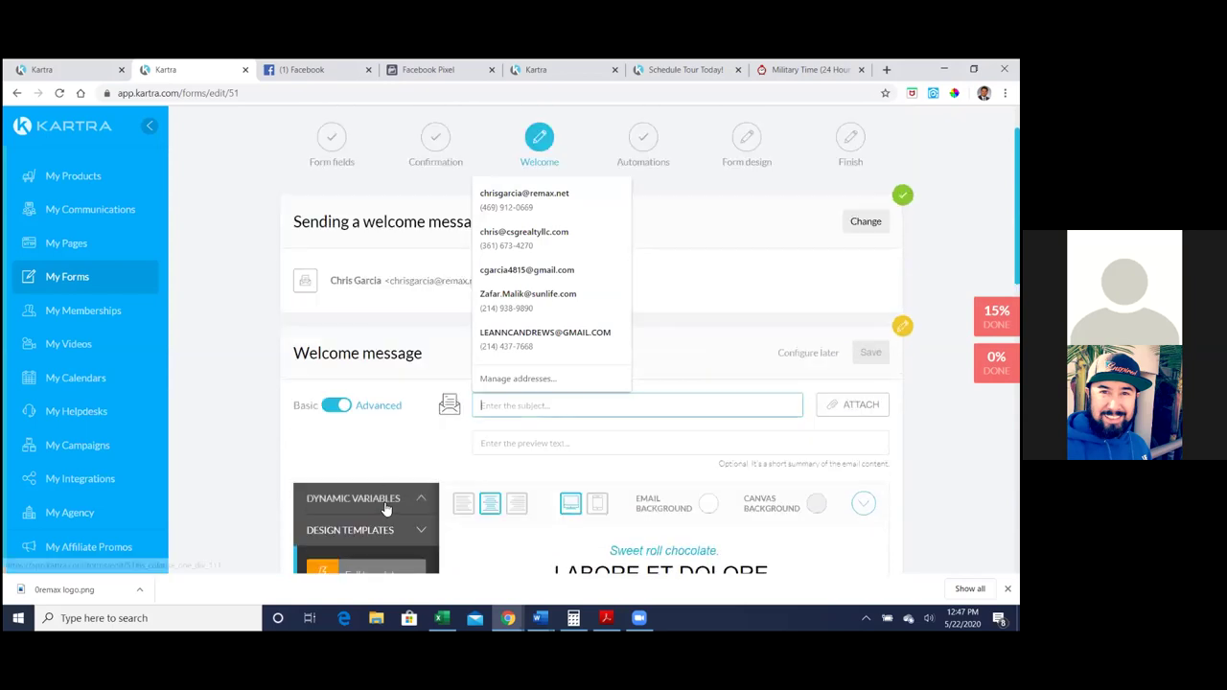
pyautogui.click(386, 500)
pyautogui.scroll(-2, 388, 503)
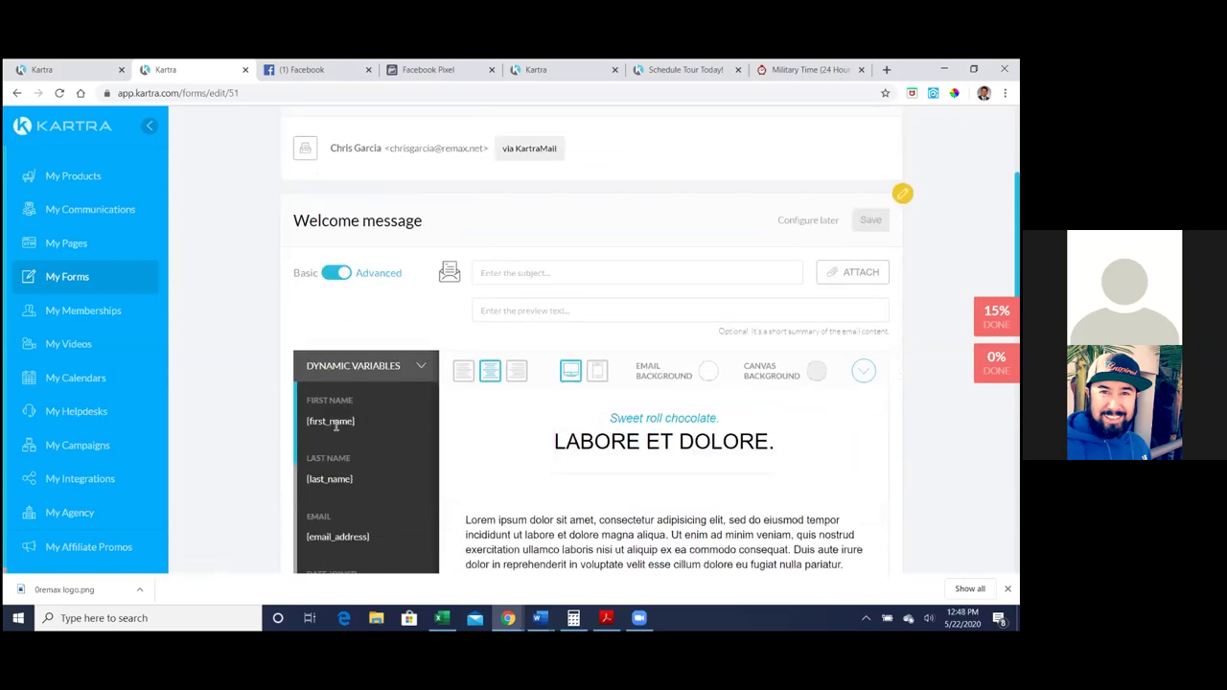
pyautogui.moveTo(357, 423); pyautogui.dragTo(305, 423)
pyautogui.rightClick(315, 423)
pyautogui.click(337, 431)
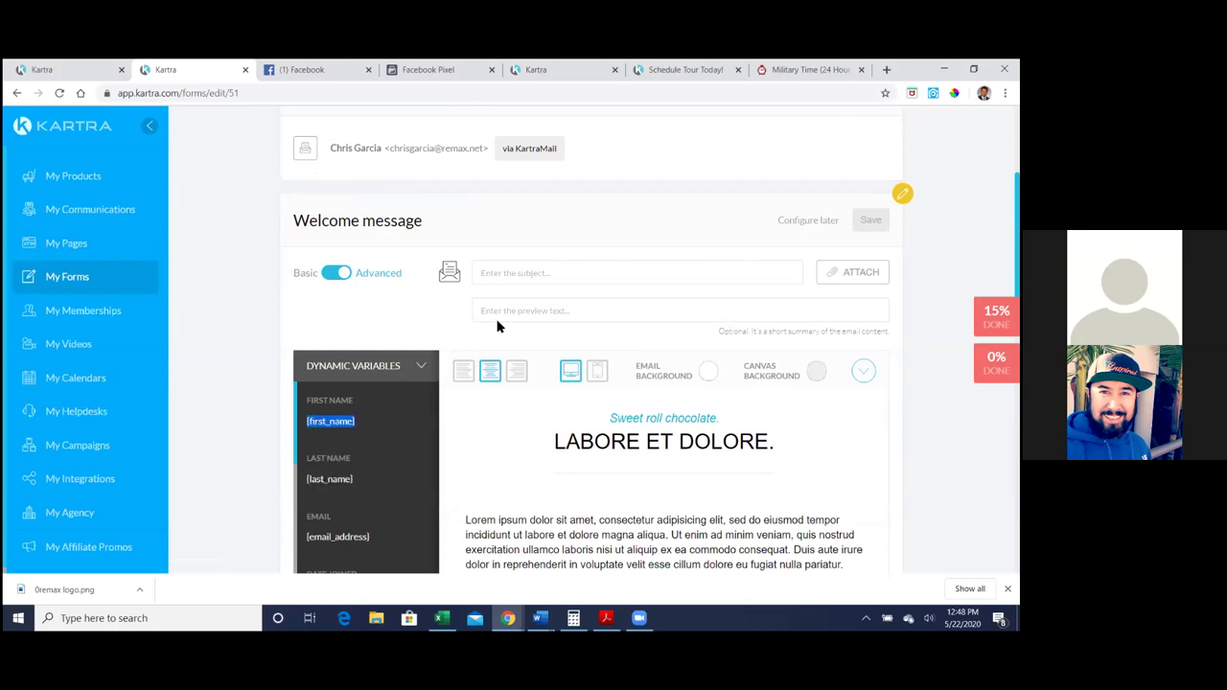
pyautogui.click(515, 272)
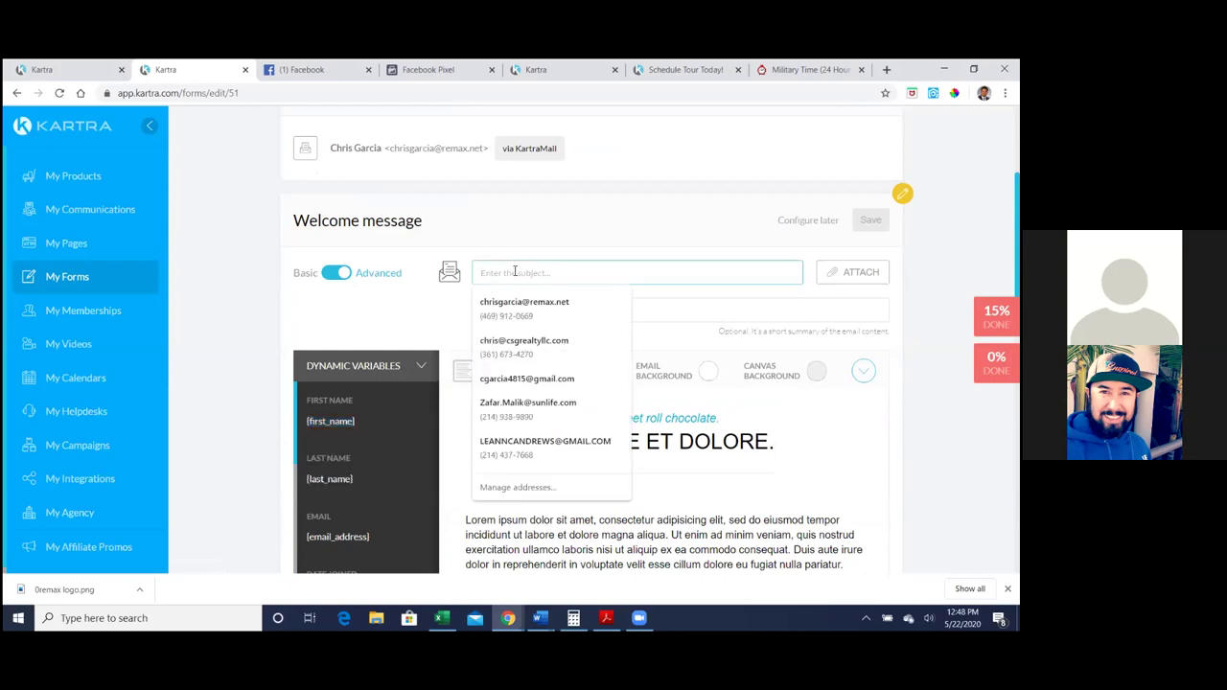
pyautogui.hotkey('ctrl', 'v')
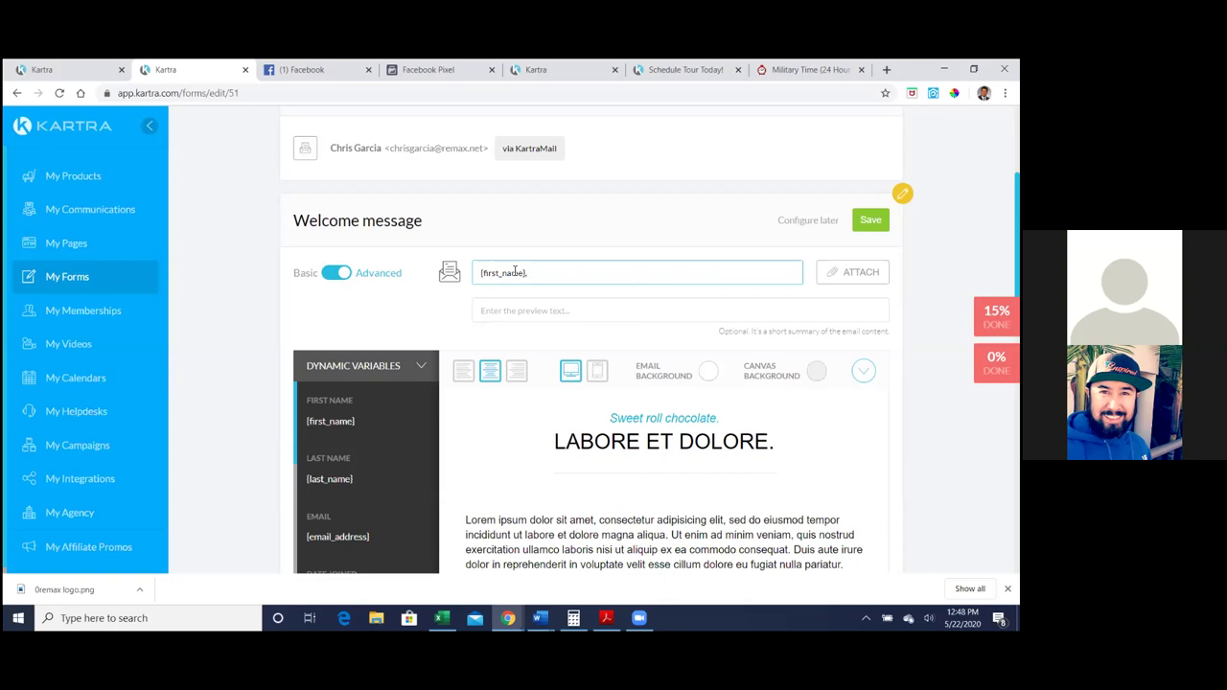
# Step: Complete the subject as '{first_name}, did you look at the listing?' and save the welcome message
pyautogui.write('Did you look at the list')
pyautogui.press('BackSpace')
pyautogui.press('BackSpace')
pyautogui.press('BackSpace')
pyautogui.press('BackSpace')
pyautogui.press('BackSpace')
pyautogui.press('BackSpace')
pyautogui.press('BackSpace')
pyautogui.press('BackSpace')
pyautogui.press('BackSpace')
pyautogui.press('BackSpace')
pyautogui.press('BackSpace')
pyautogui.press('BackSpace')
pyautogui.press('BackSpace')
pyautogui.press('BackSpace')
pyautogui.press('BackSpace')
pyautogui.press('BackSpace')
pyautogui.press('BackSpace')
pyautogui.press('BackSpace')
pyautogui.press('BackSpace')
pyautogui.press('BackSpace')
pyautogui.press('BackSpace')
pyautogui.press('BackSpace')
pyautogui.press('BackSpace')
pyautogui.write('did you look at the listing')
pyautogui.click(392, 316)
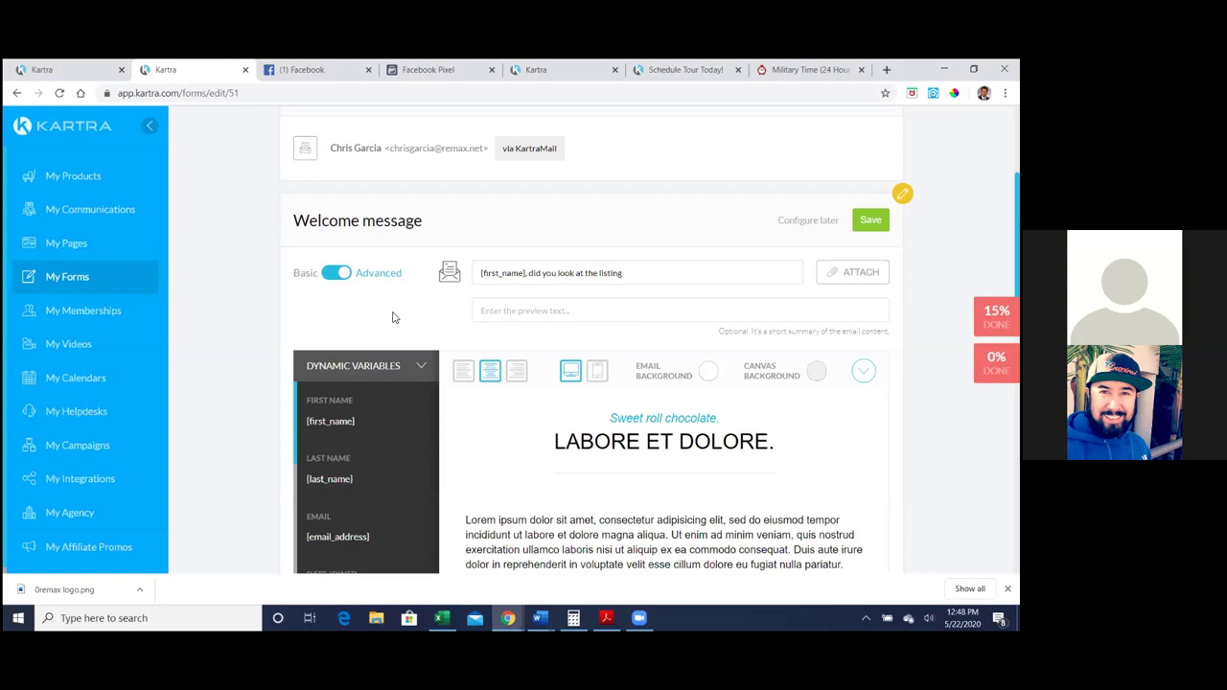
pyautogui.click(672, 275)
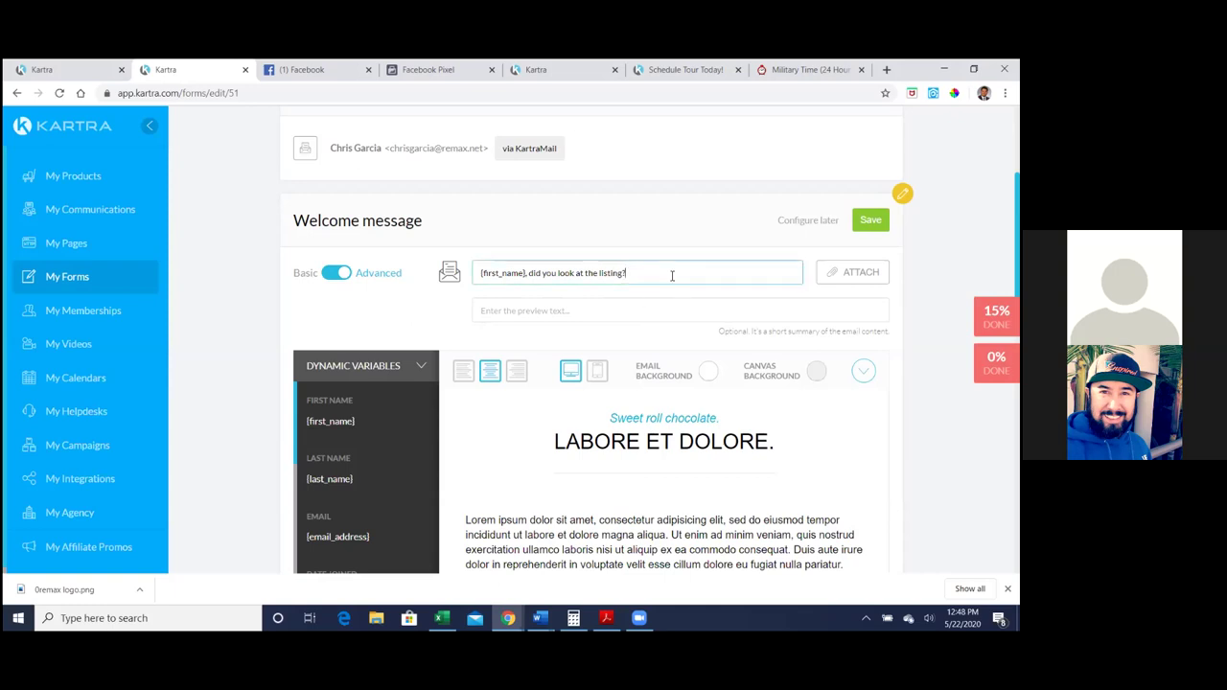
pyautogui.click(394, 316)
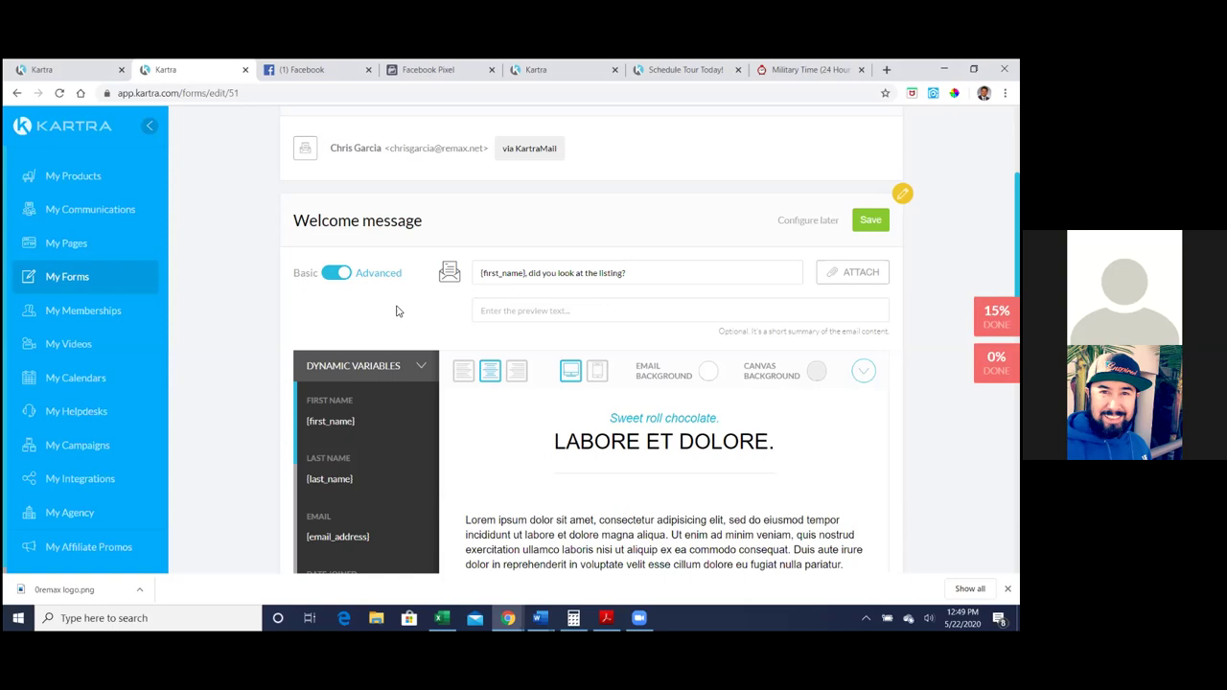
pyautogui.click(871, 220)
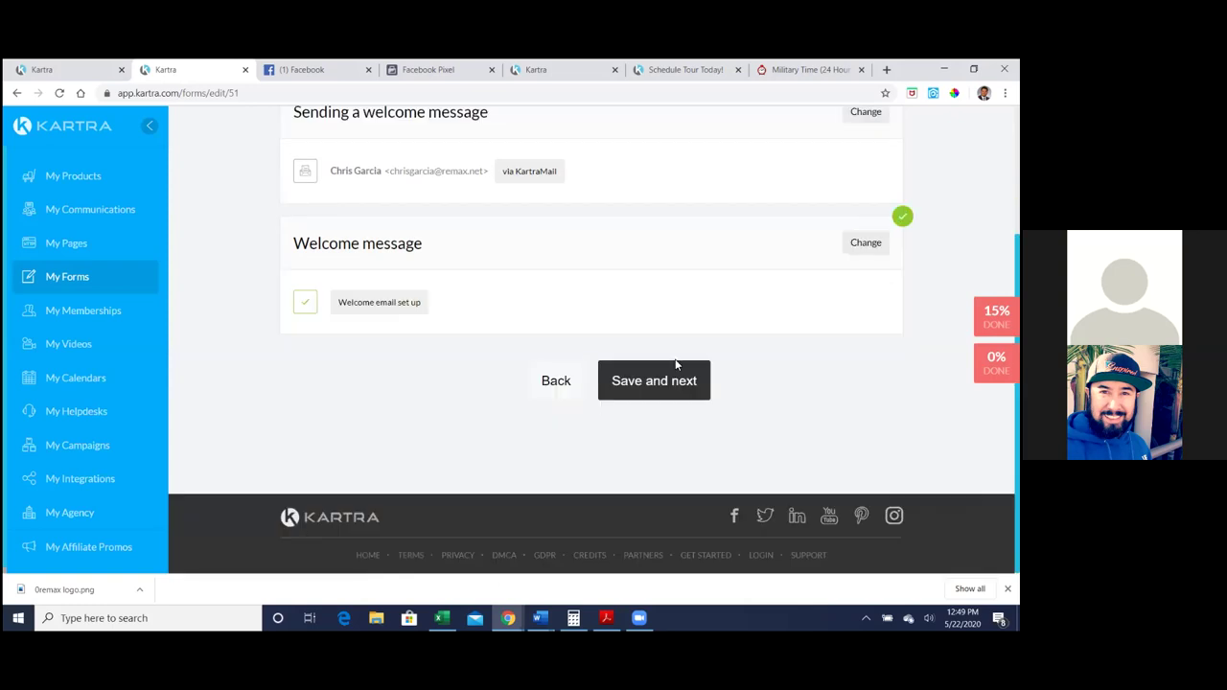
# Step: Save through the Welcome, Automations and Form design steps to finish the form, then return to the calendar
pyautogui.click(649, 381)
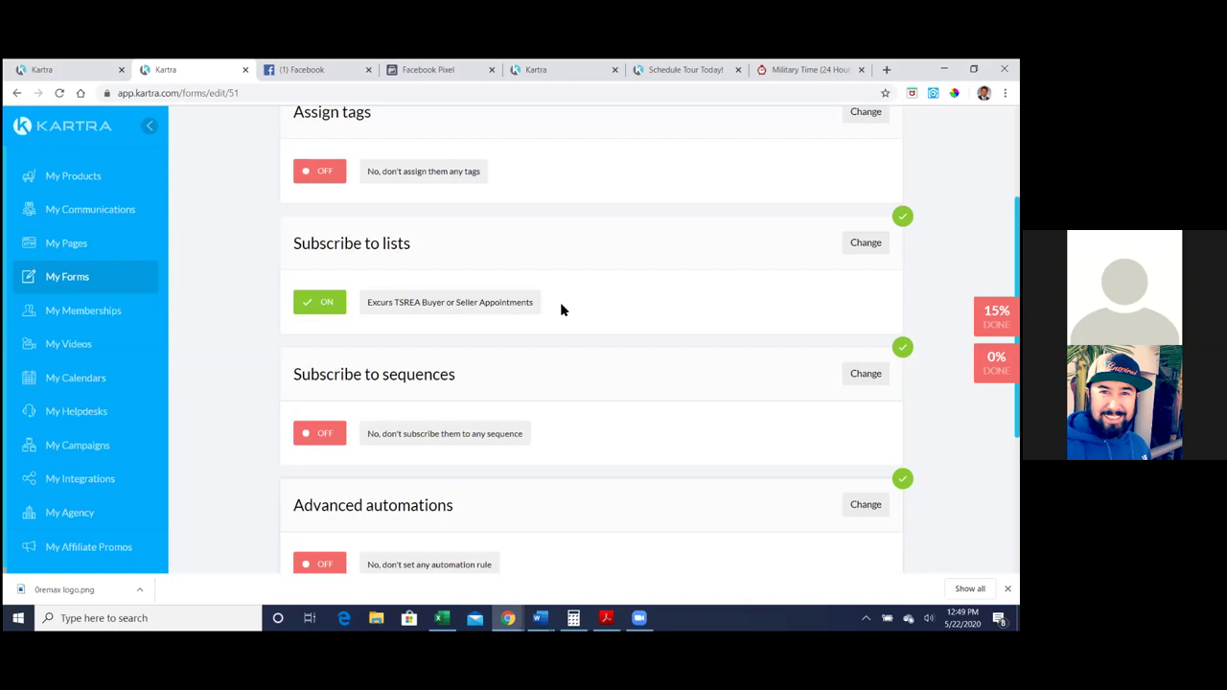
pyautogui.scroll(-3, 566, 316)
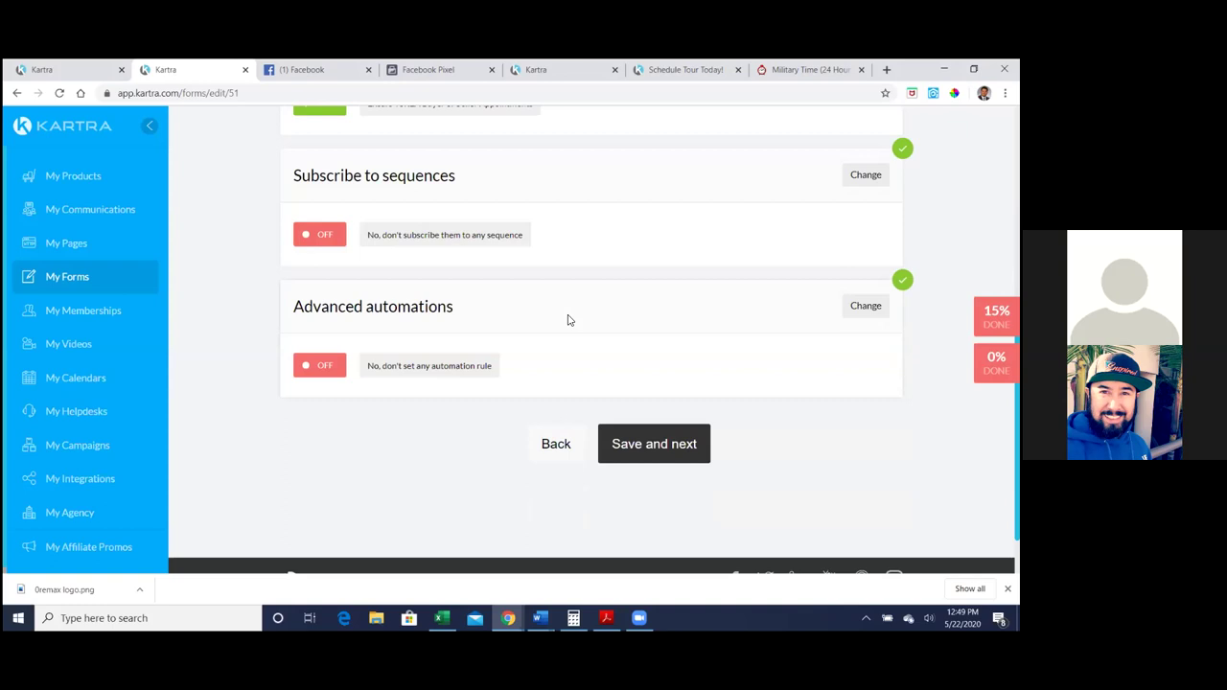
pyautogui.click(641, 452)
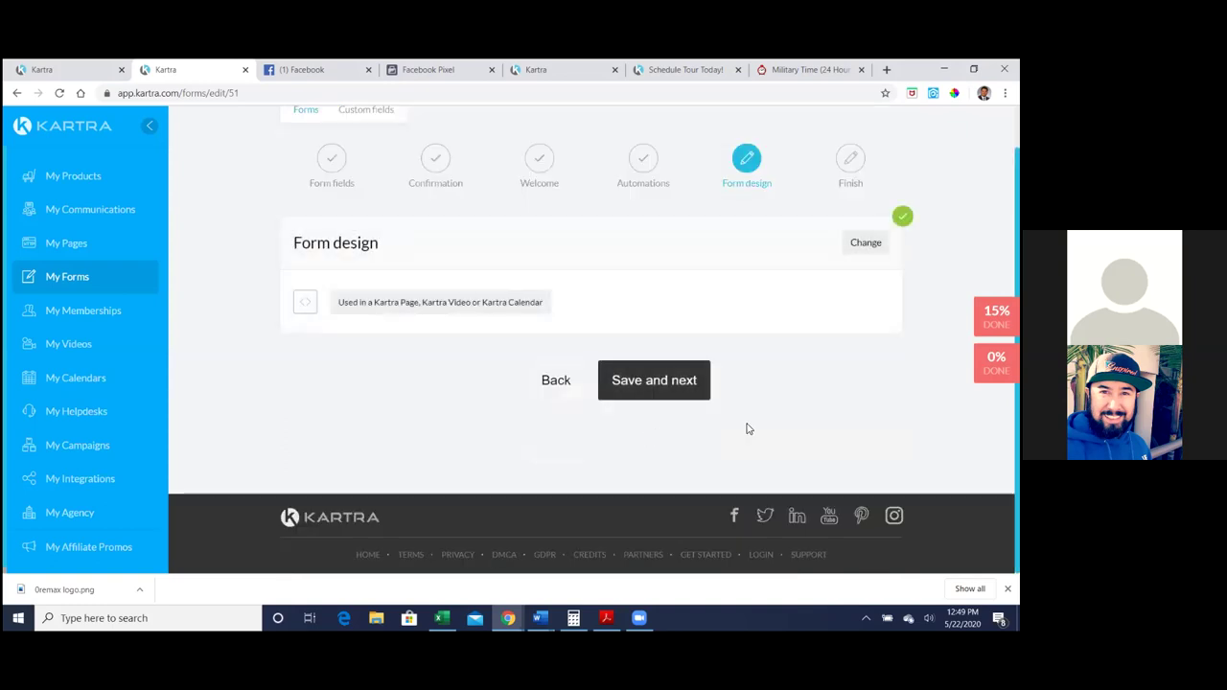
pyautogui.click(678, 391)
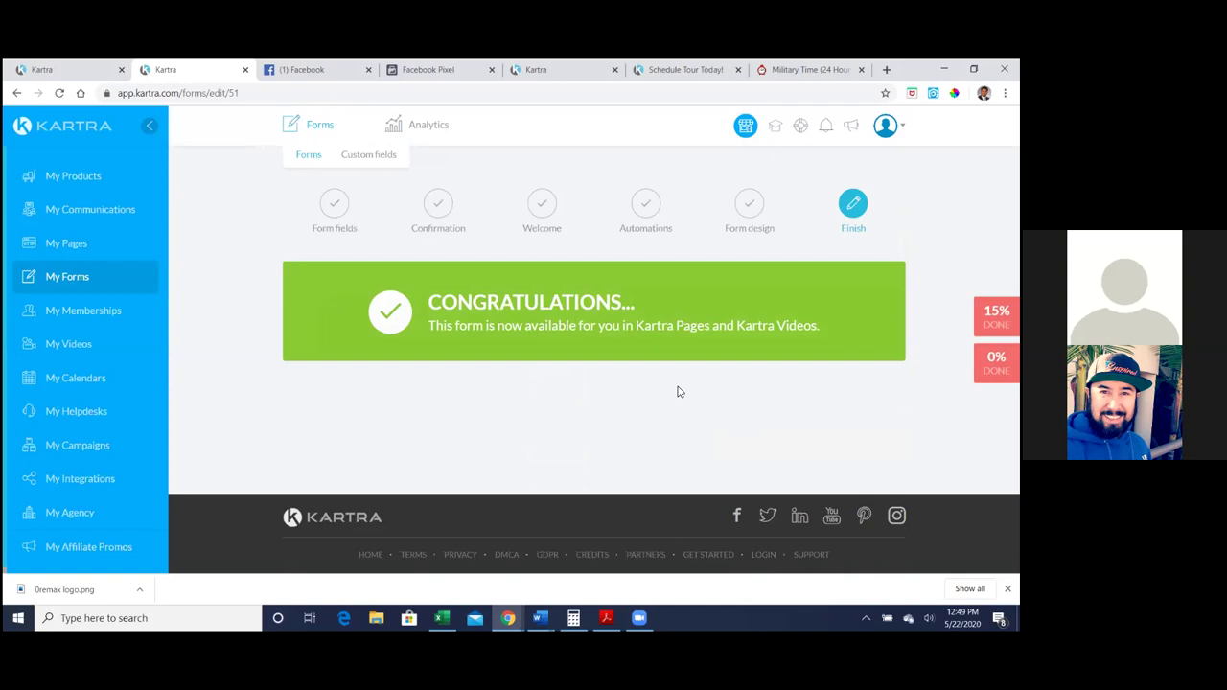
pyautogui.click(82, 70)
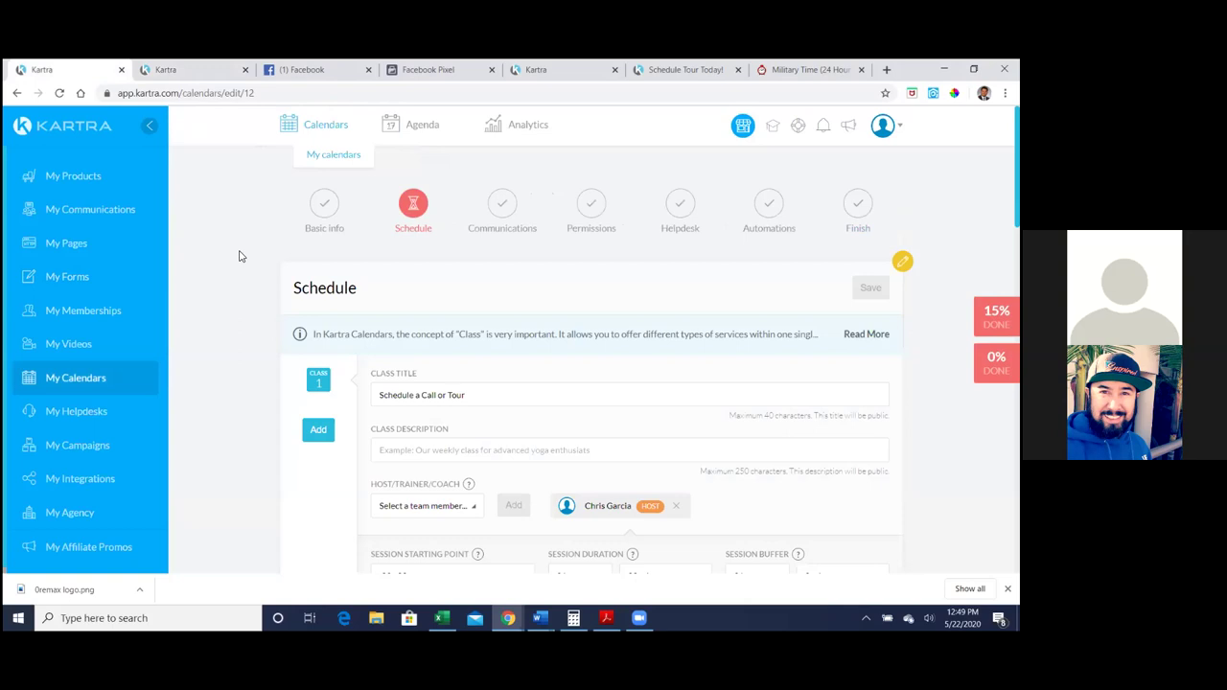
# Step: Reload the calendar editor, advance to Schedule, and retitle the class 'Schedule a call or tour'
pyautogui.click(61, 93)
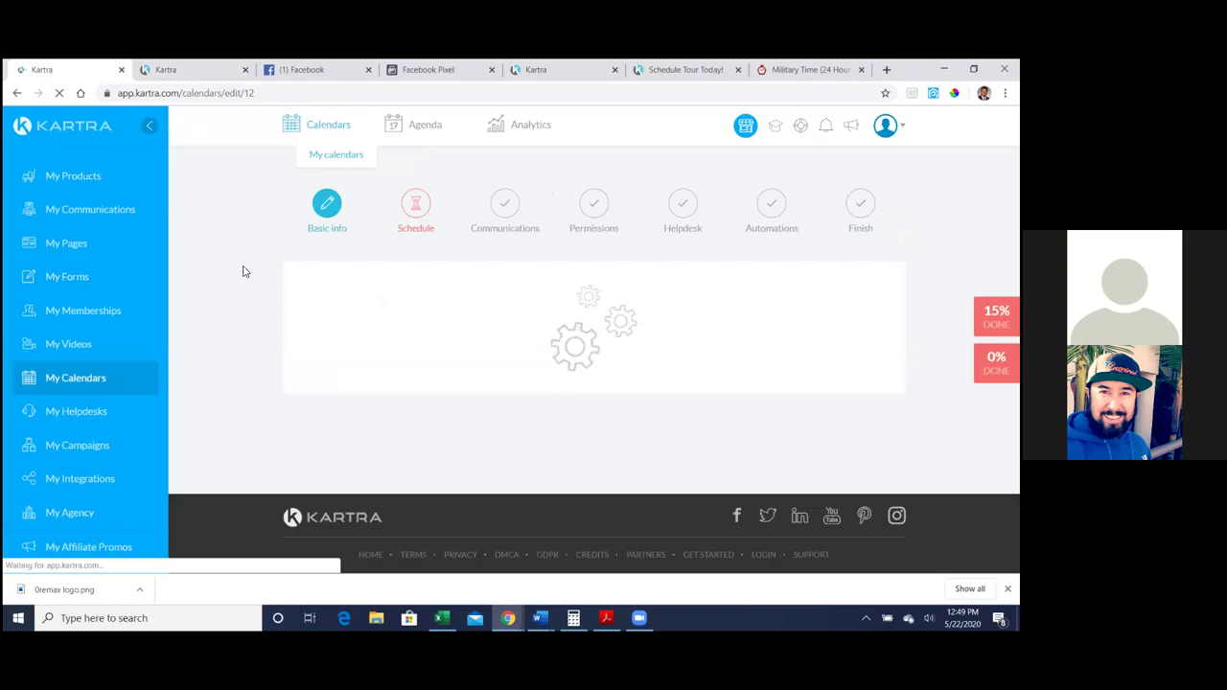
pyautogui.scroll(-2, 237, 286)
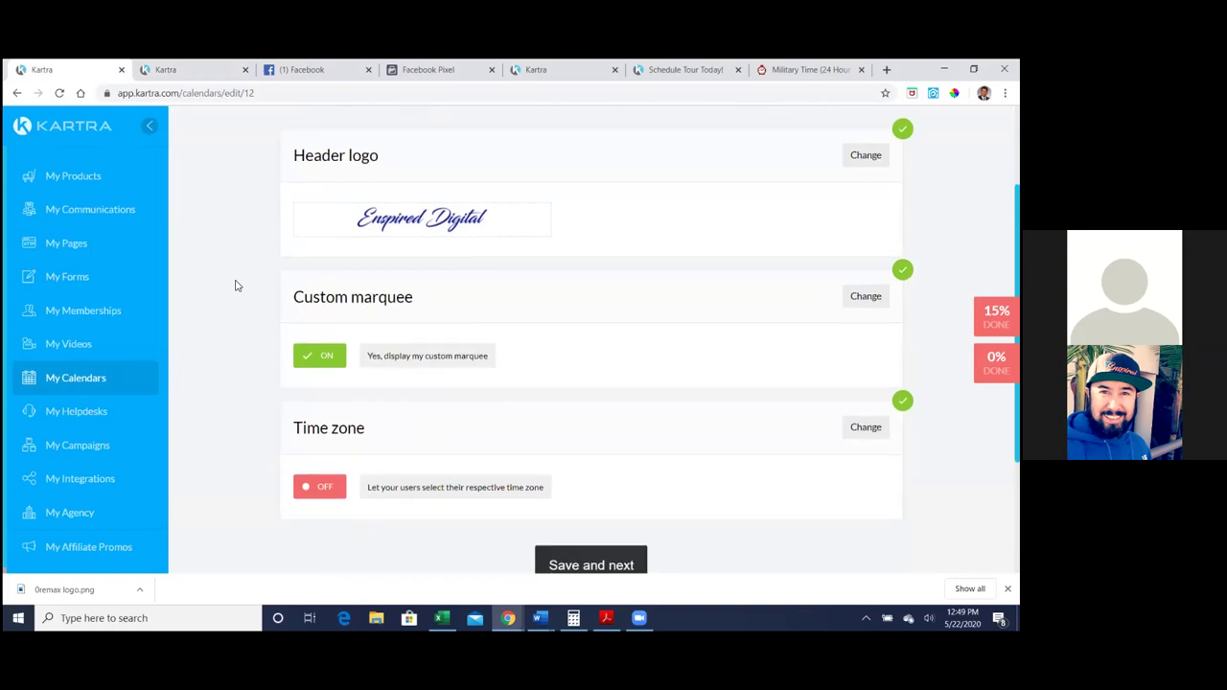
pyautogui.scroll(-1, 427, 496)
pyautogui.click(606, 505)
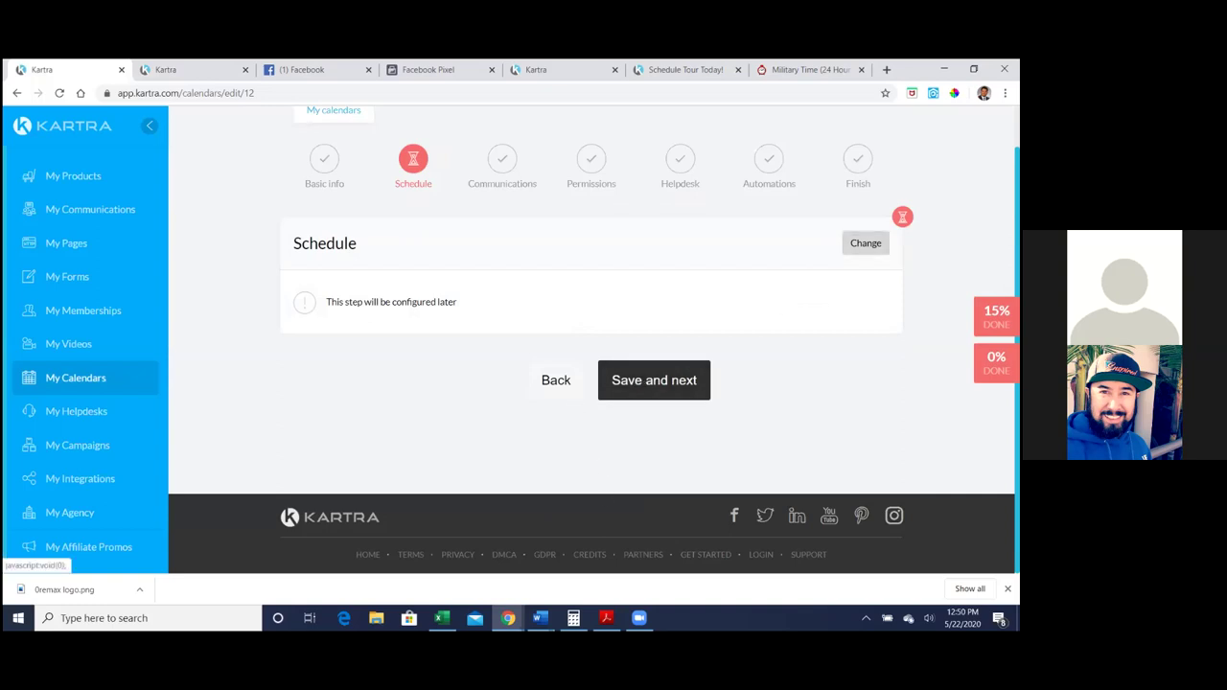
pyautogui.click(865, 242)
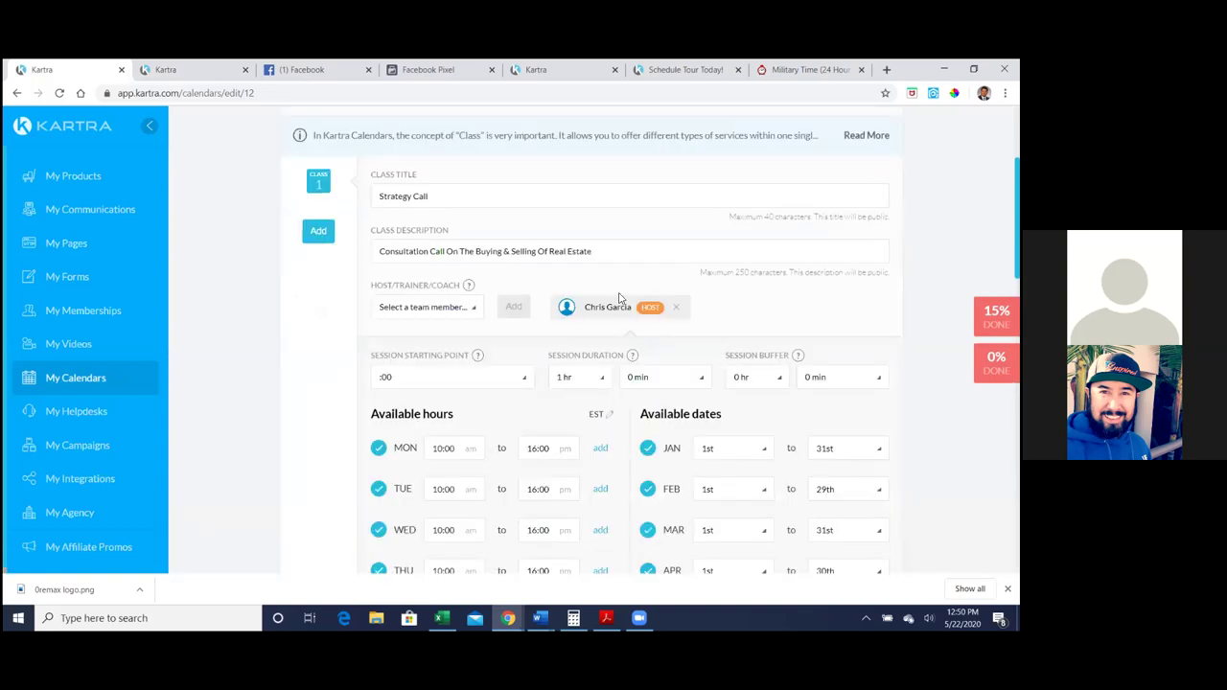
pyautogui.moveTo(495, 201); pyautogui.dragTo(255, 197)
pyautogui.write('Schecul')
pyautogui.press('BackSpace')
pyautogui.press('BackSpace')
pyautogui.press('BackSpace')
pyautogui.write('dule a call or tour')
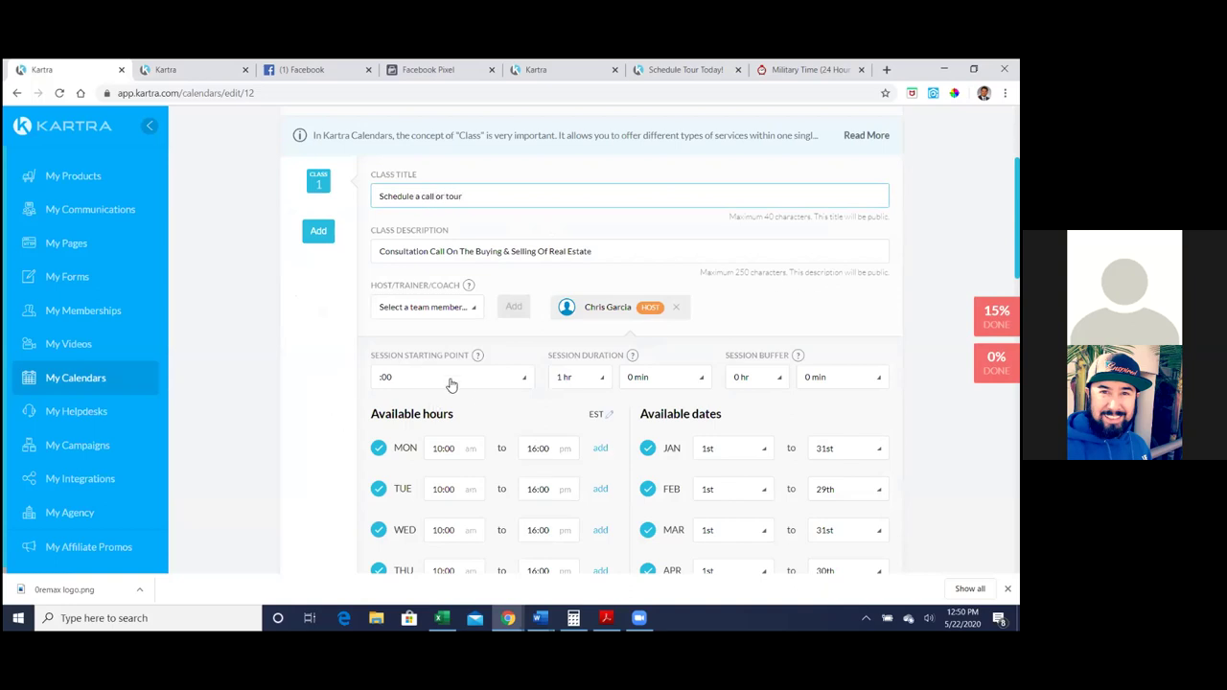
pyautogui.click(299, 347)
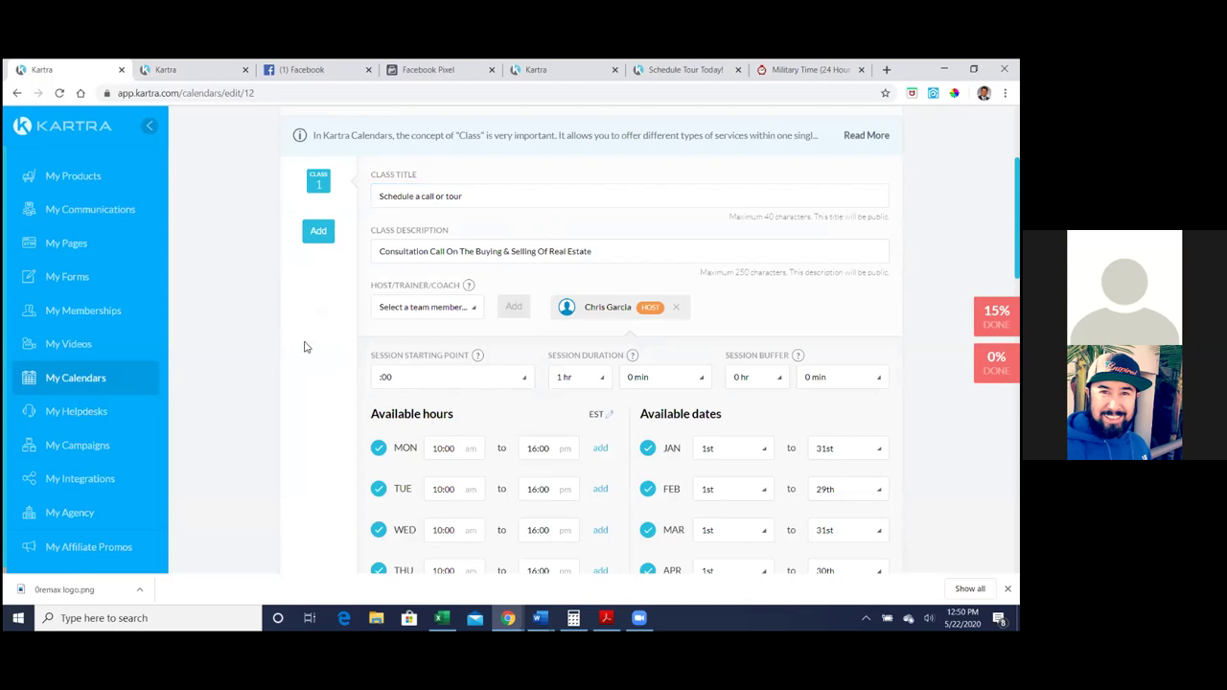
# Step: Keep Excurs TSREA Course Calendar as the opt-in form and save the schedule settings
pyautogui.scroll(-3, 310, 334)
pyautogui.scroll(-3, 309, 334)
pyautogui.scroll(-2, 309, 334)
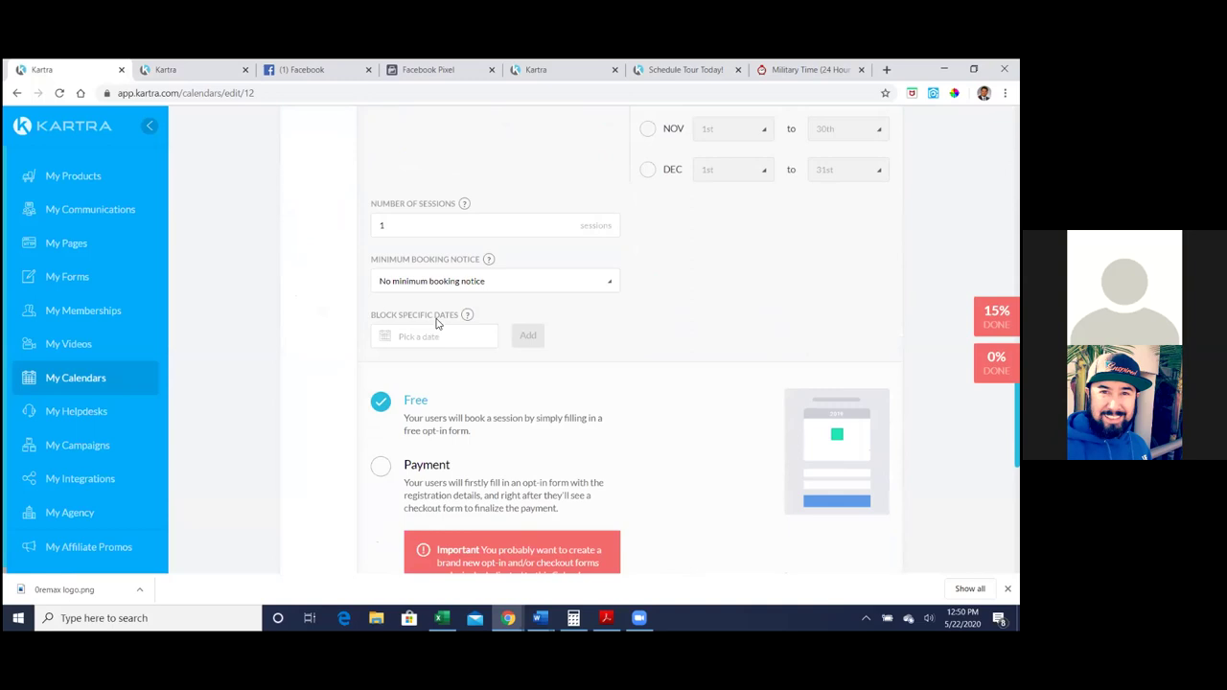
pyautogui.scroll(-4, 656, 332)
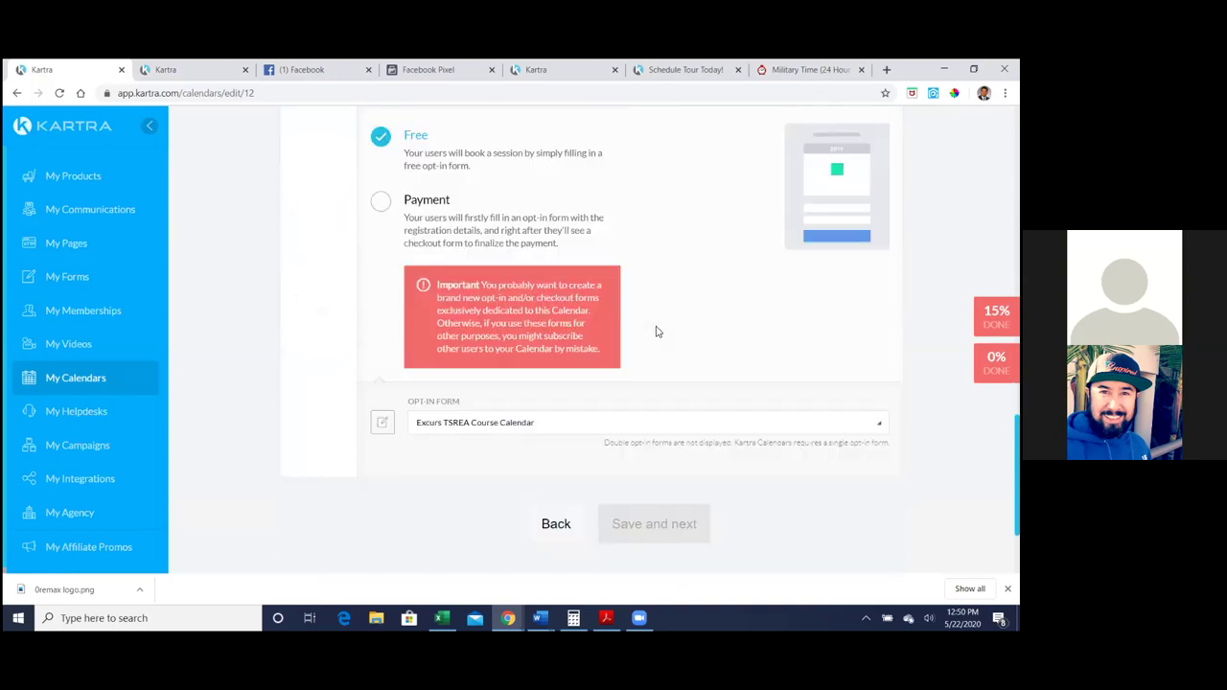
pyautogui.click(609, 433)
pyautogui.click(608, 431)
pyautogui.scroll(15, 705, 469)
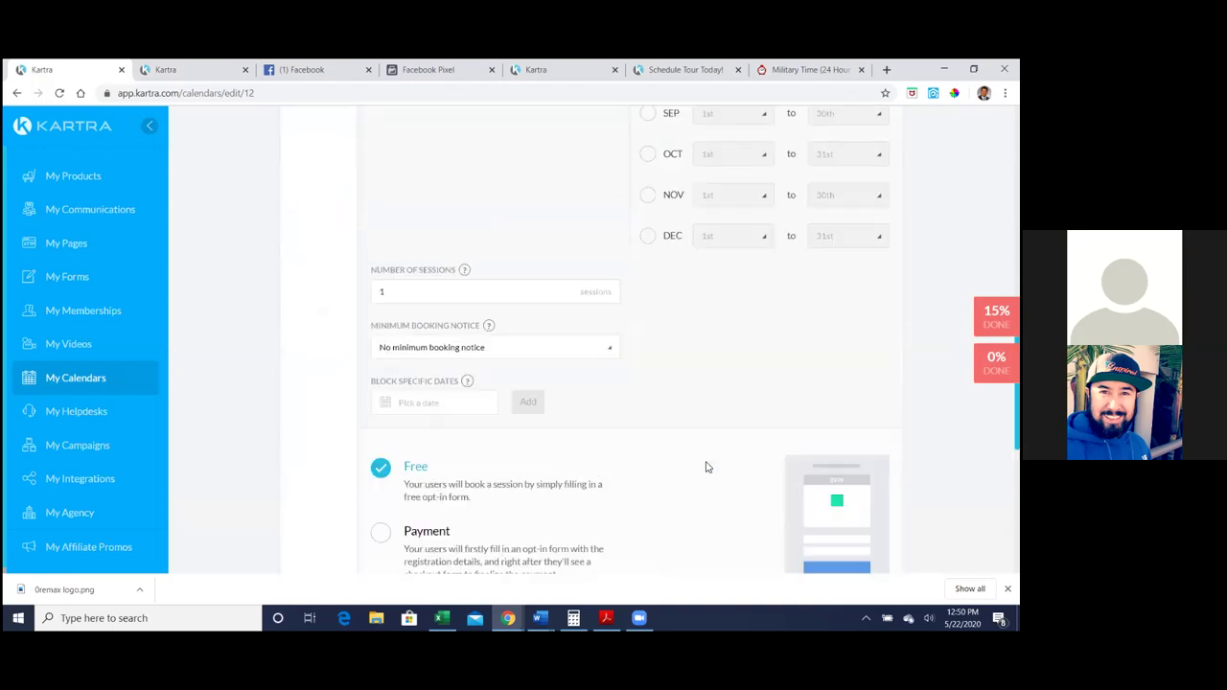
pyautogui.scroll(1, 707, 467)
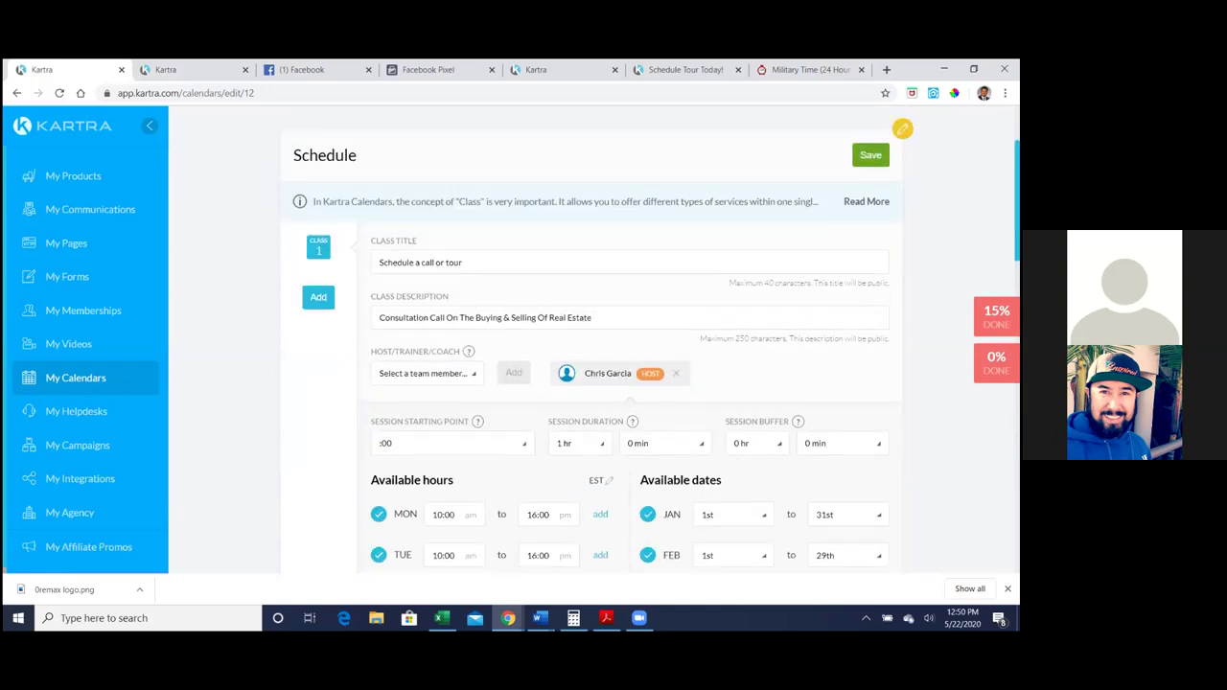
pyautogui.click(871, 154)
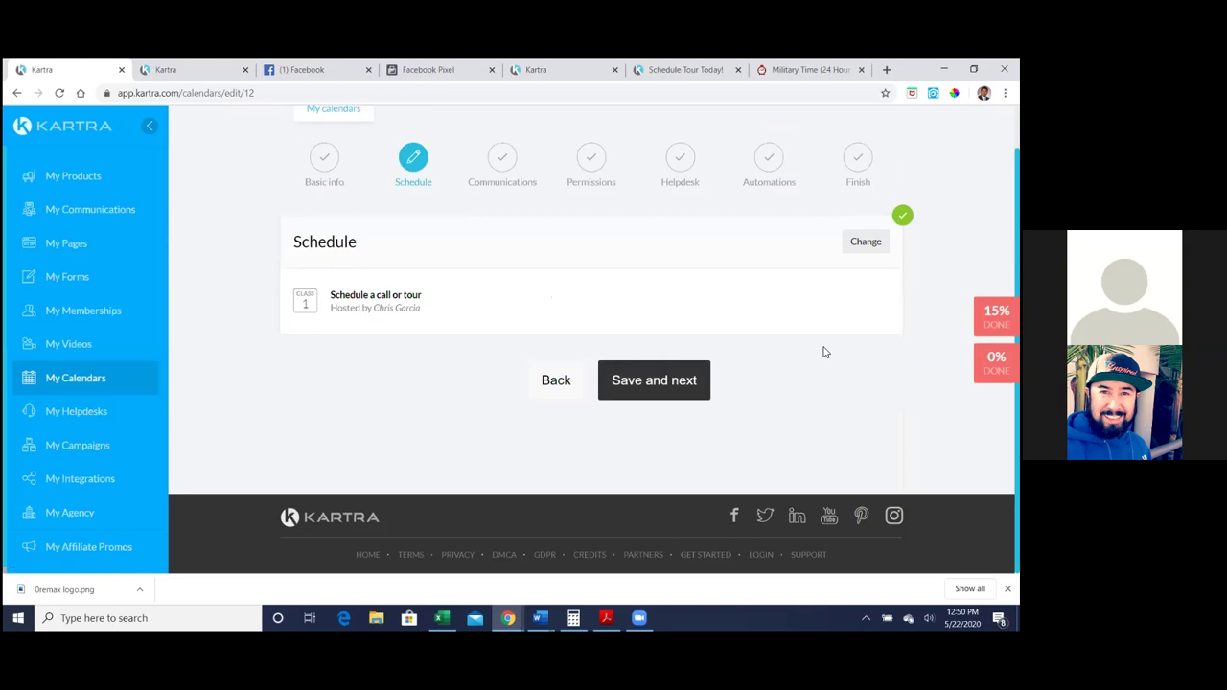
# Step: Set both the send-from and reply-to addresses to the user's email and save the sender settings
pyautogui.click(677, 391)
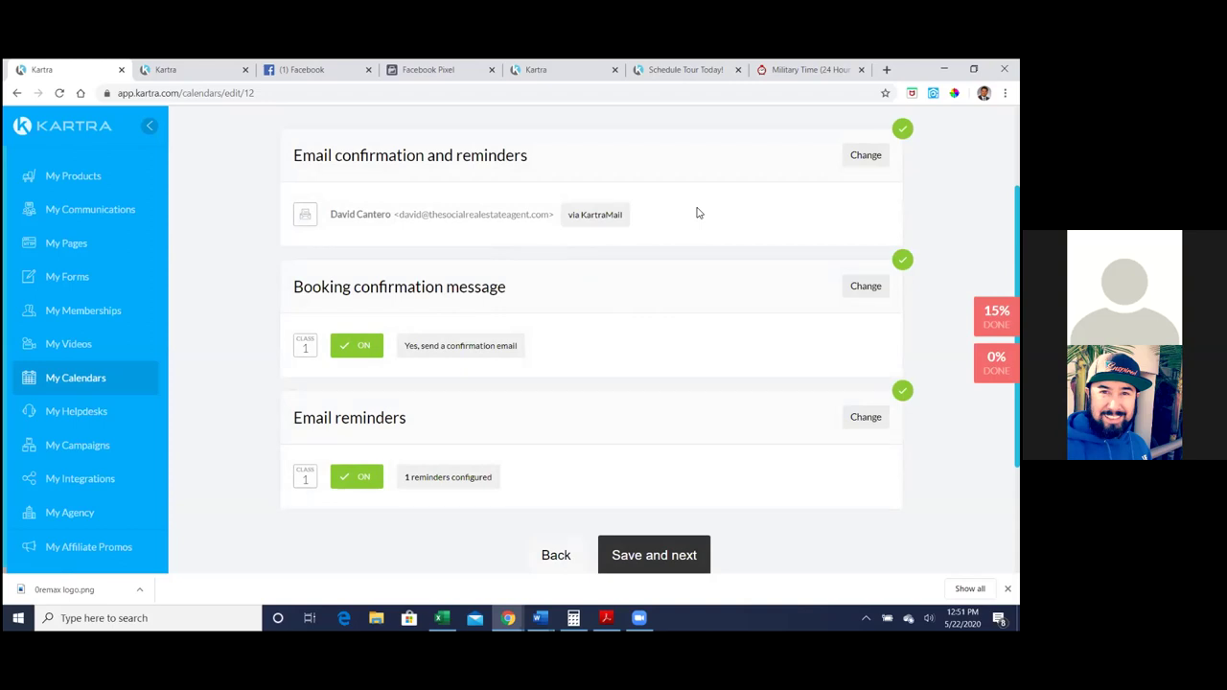
pyautogui.click(865, 155)
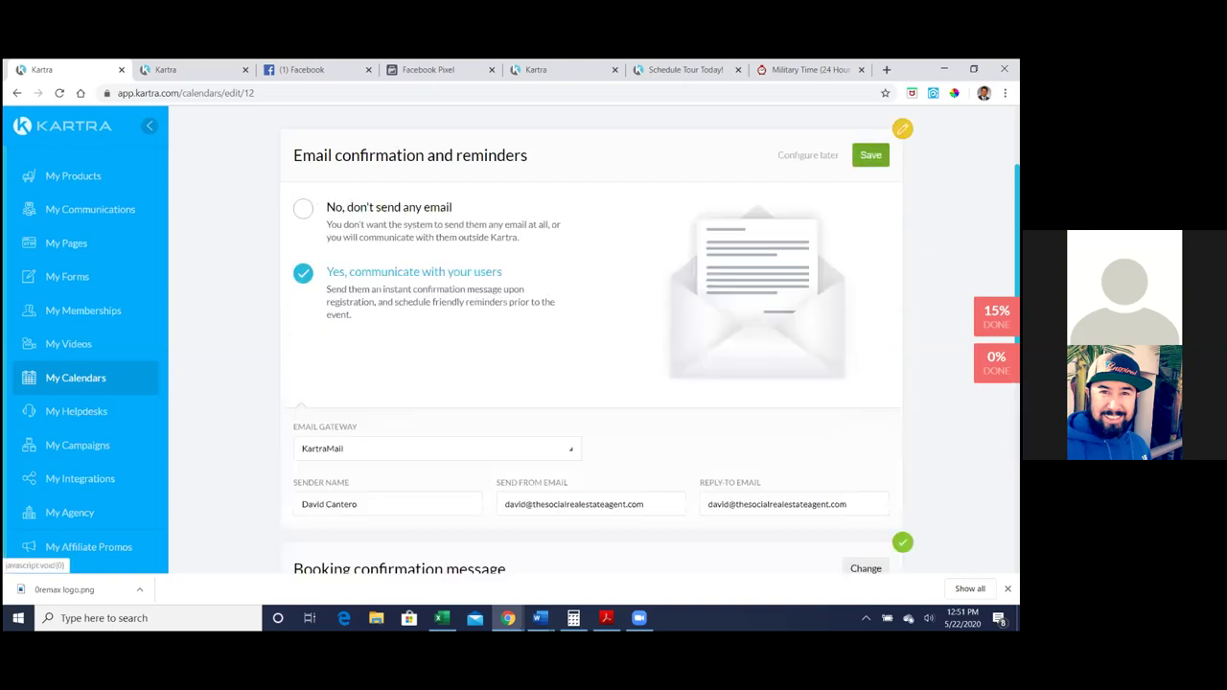
pyautogui.tripleClick(572, 505)
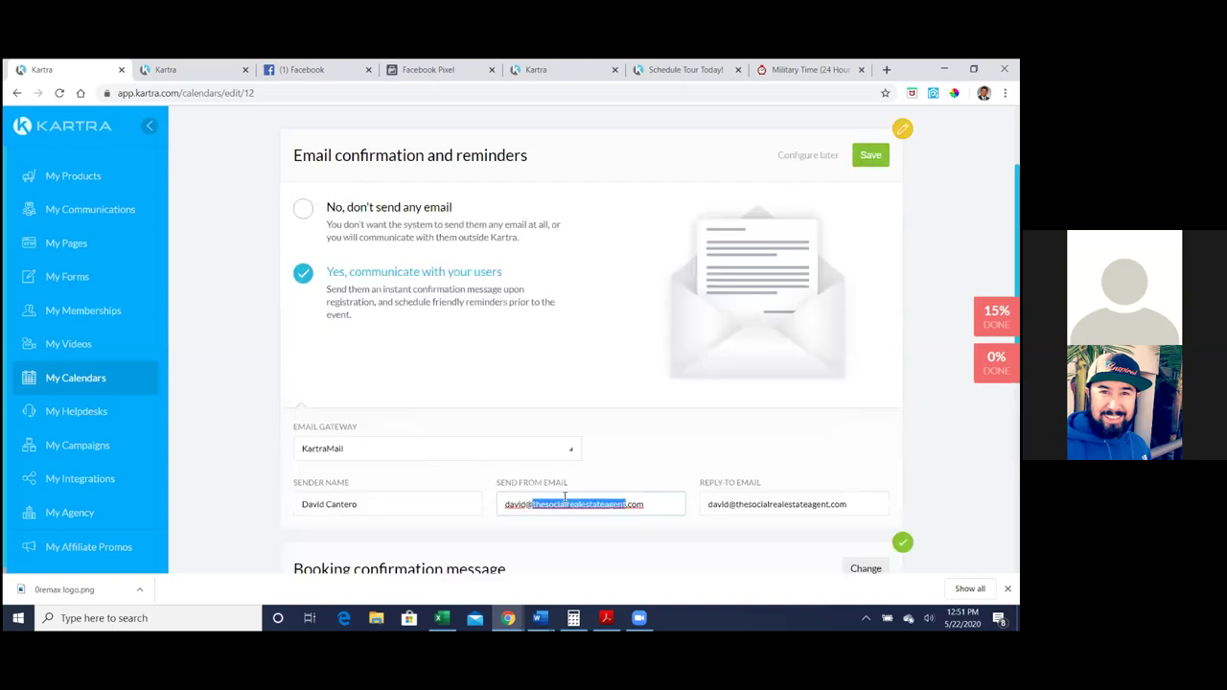
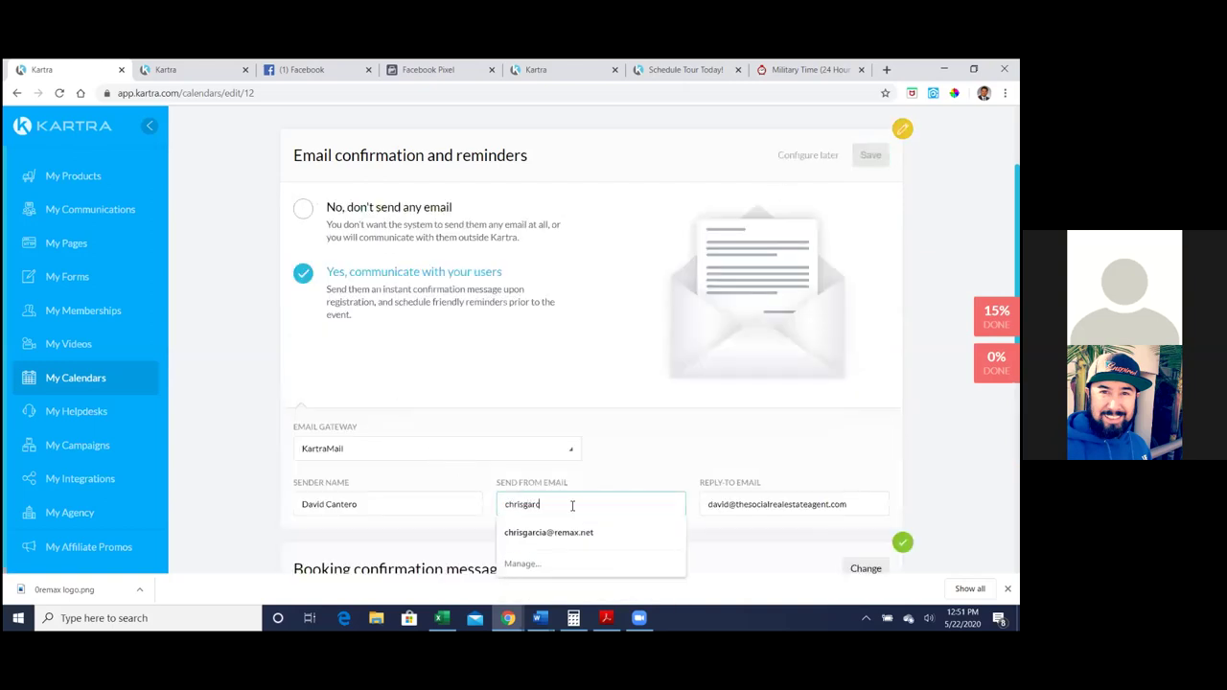
pyautogui.press('Tab')
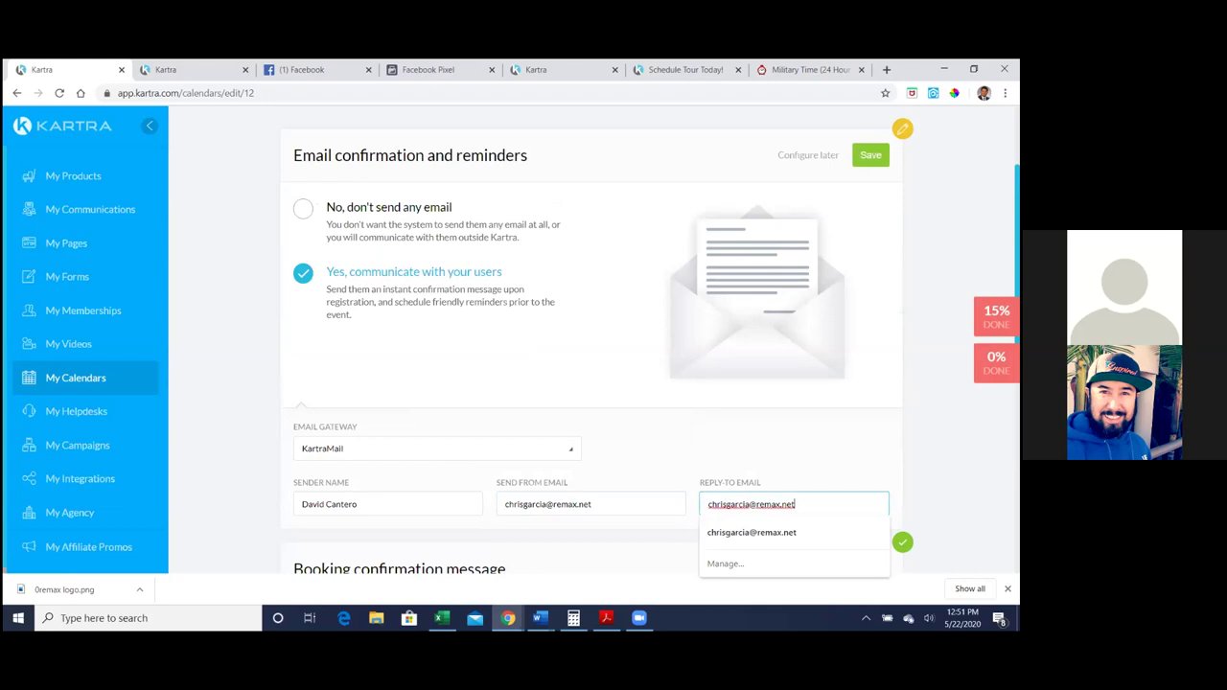
pyautogui.press('Tab')
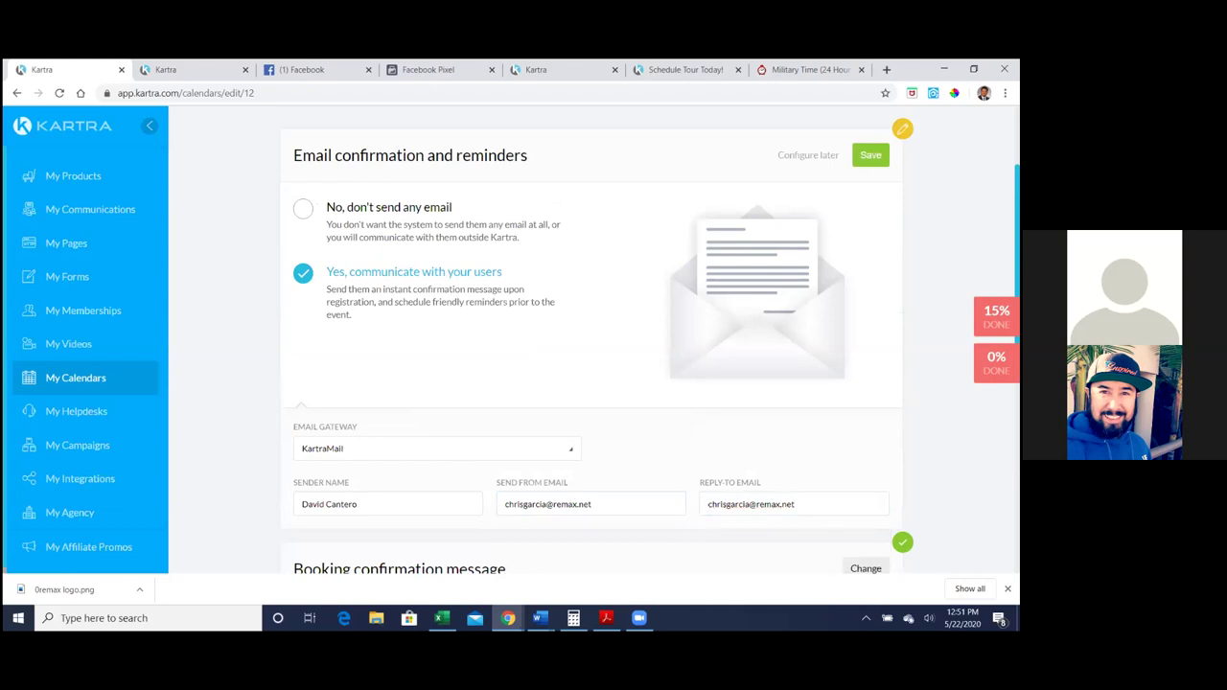
pyautogui.click(871, 155)
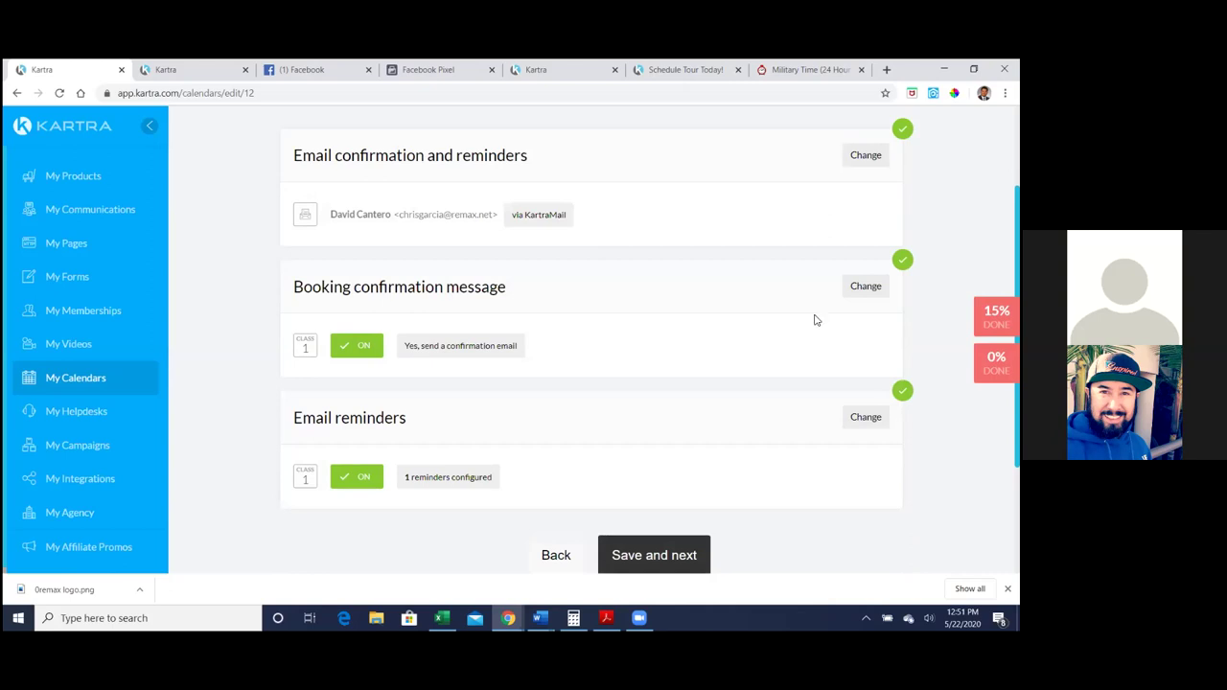
pyautogui.click(866, 285)
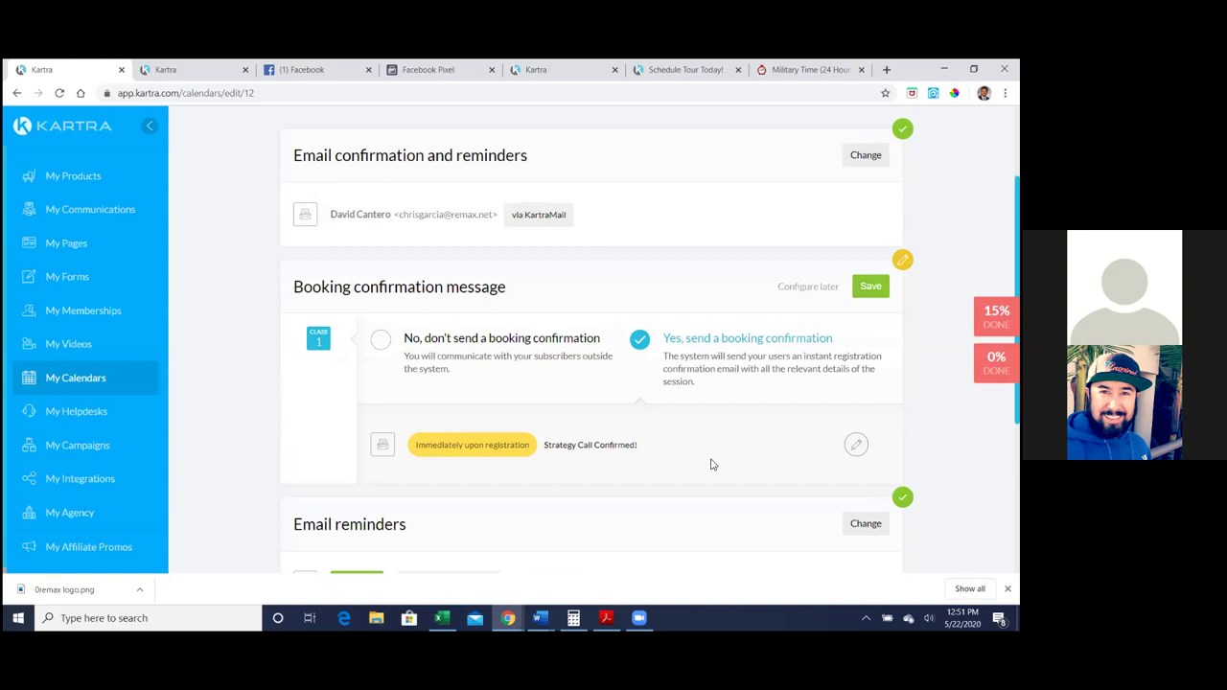
# Step: Open the 'Strategy Call Confirmed!' confirmation email, review it down to the Thank You image, and browse My templates
pyautogui.scroll(-1, 710, 460)
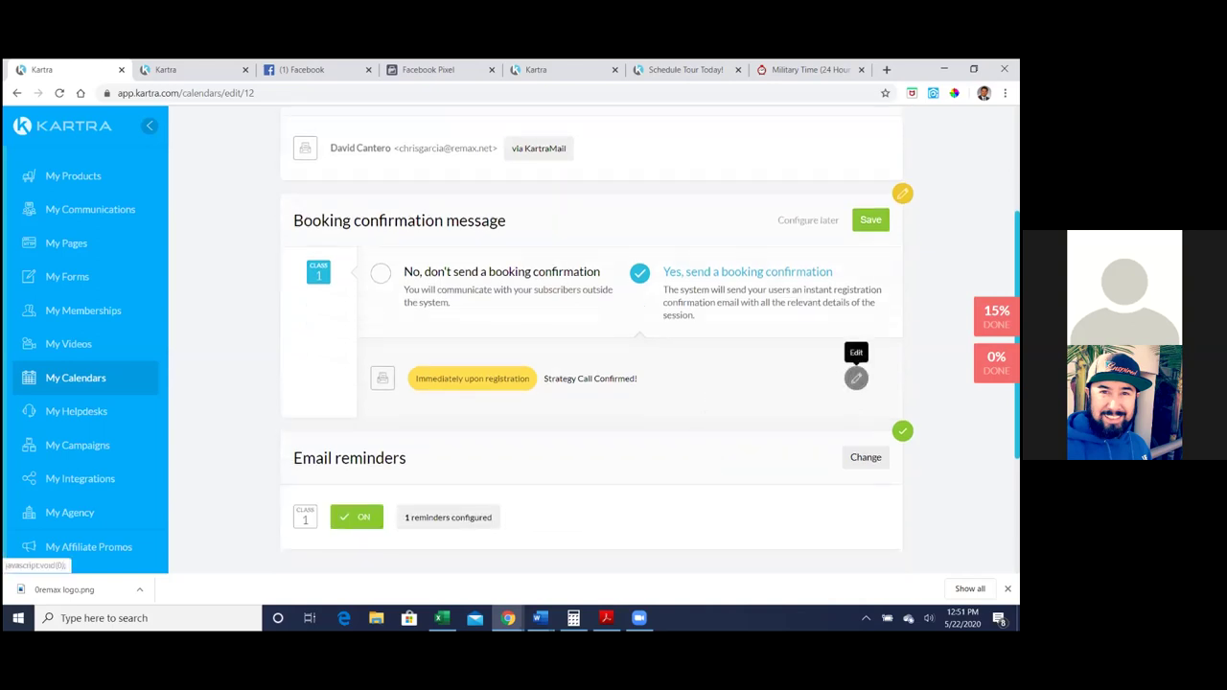
pyautogui.click(856, 378)
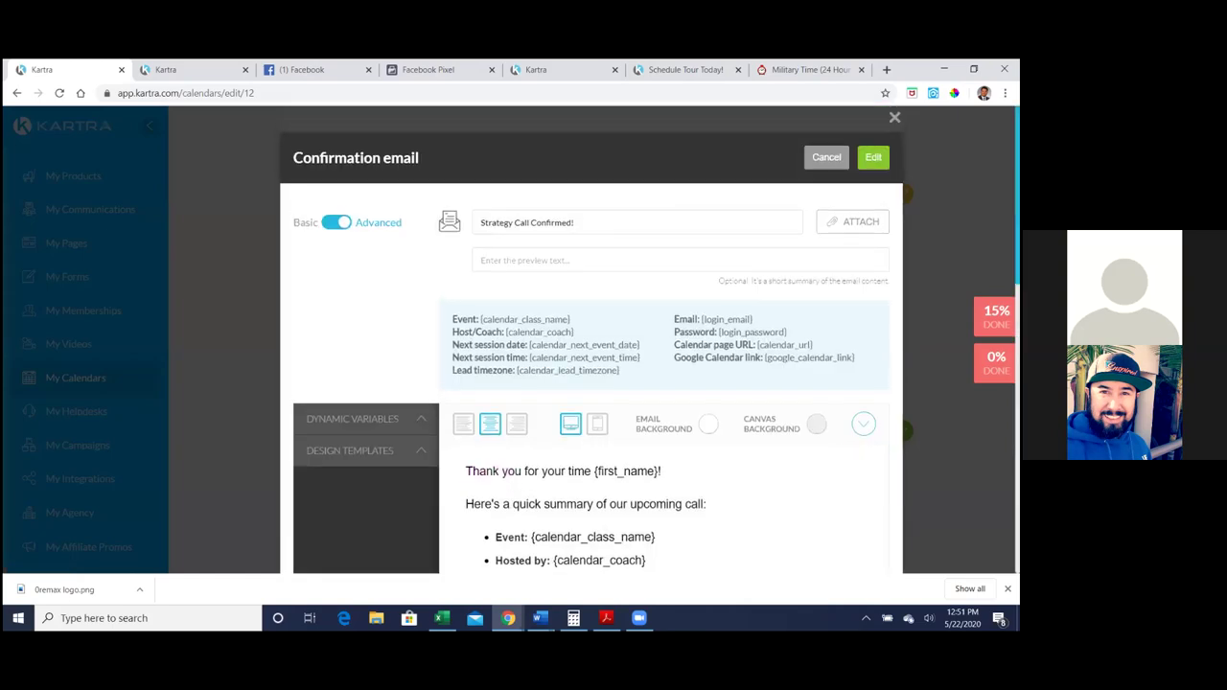
pyautogui.scroll(-1, 671, 384)
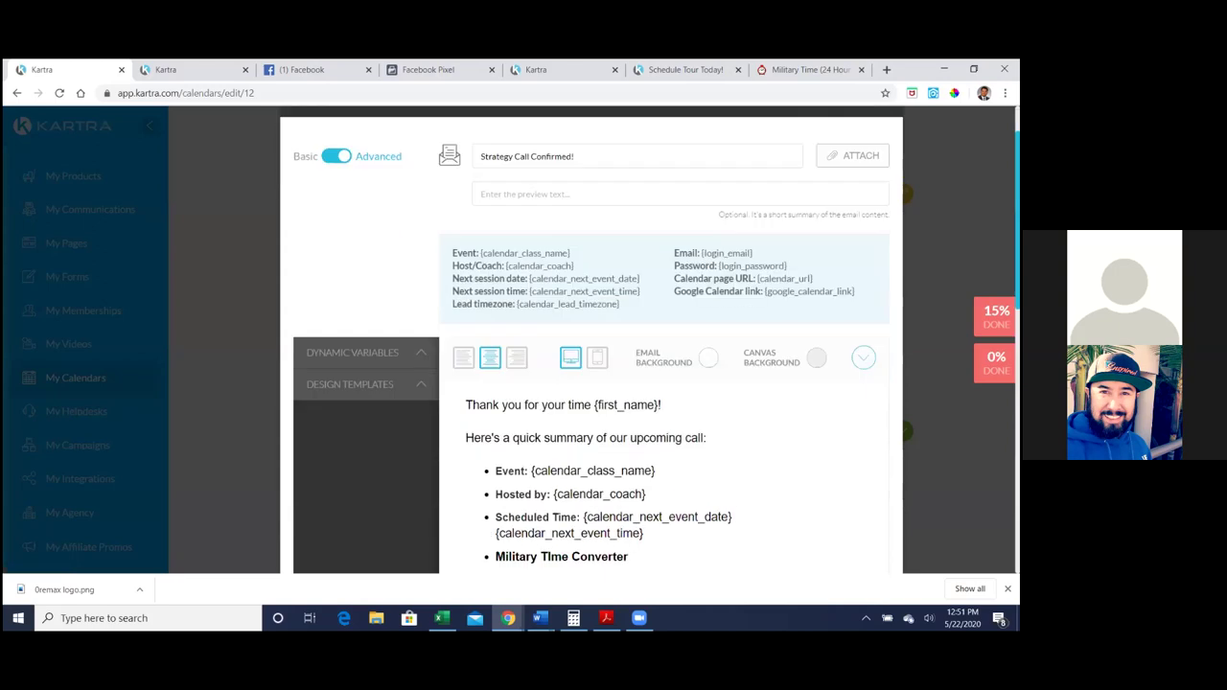
pyautogui.scroll(-1, 844, 373)
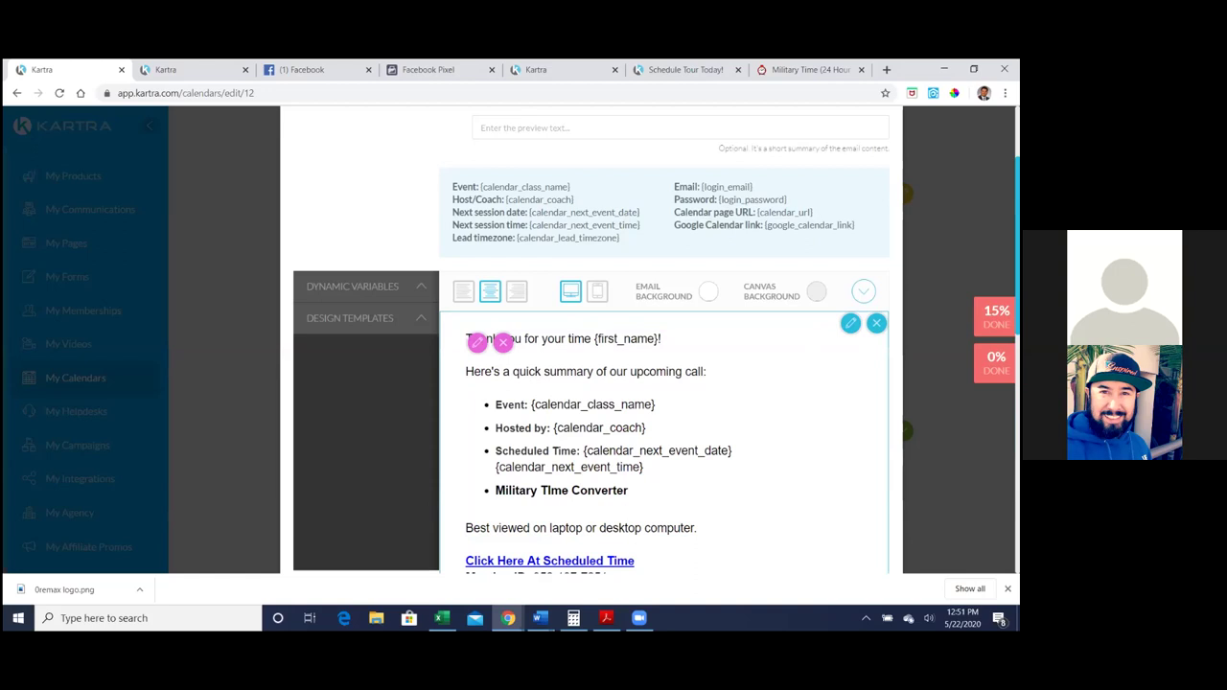
pyautogui.scroll(-1, 591, 383)
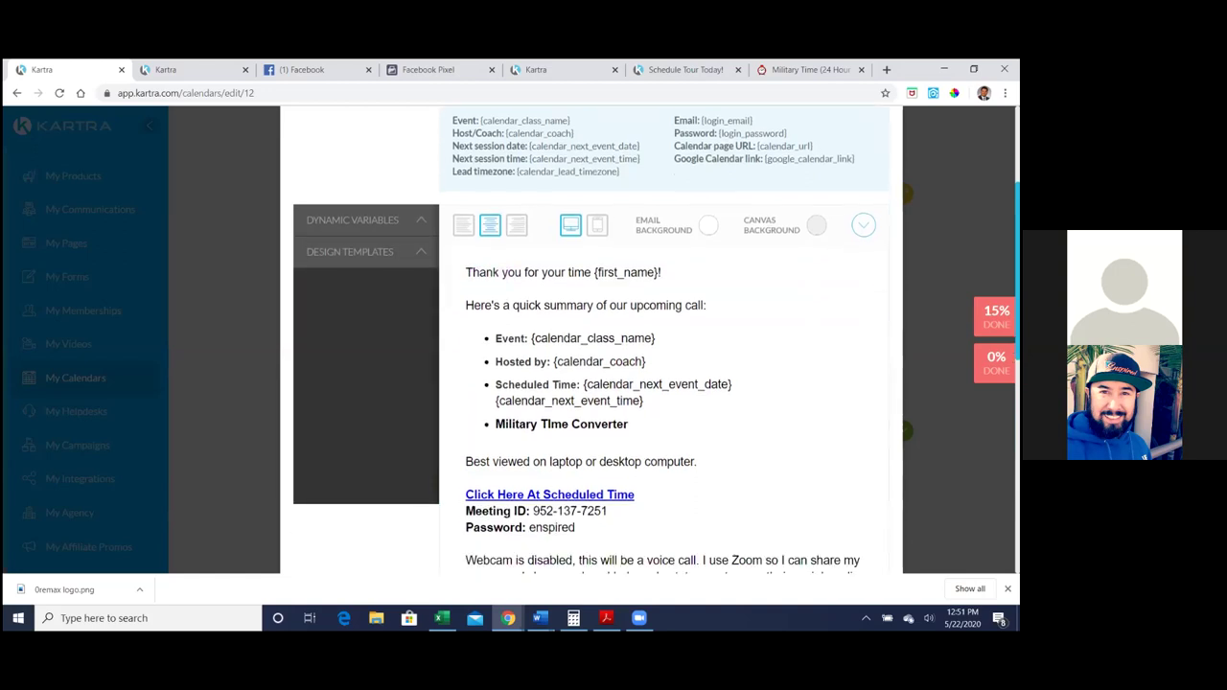
pyautogui.scroll(-1, 591, 383)
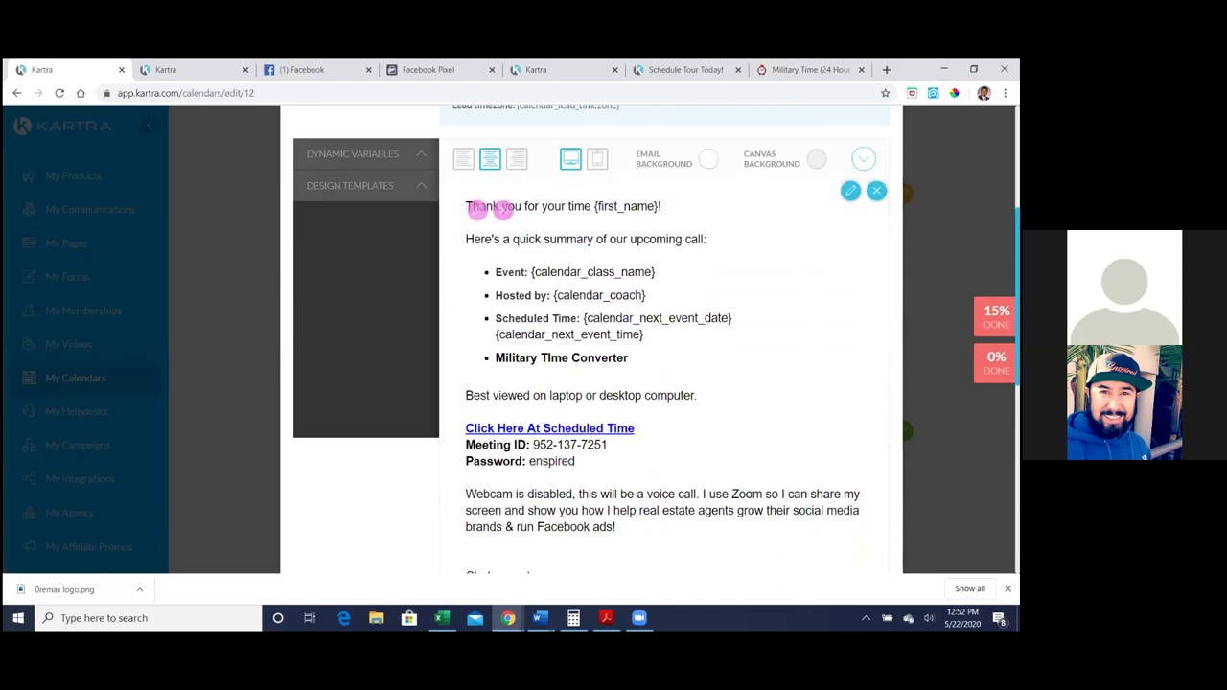
pyautogui.scroll(1, 664, 341)
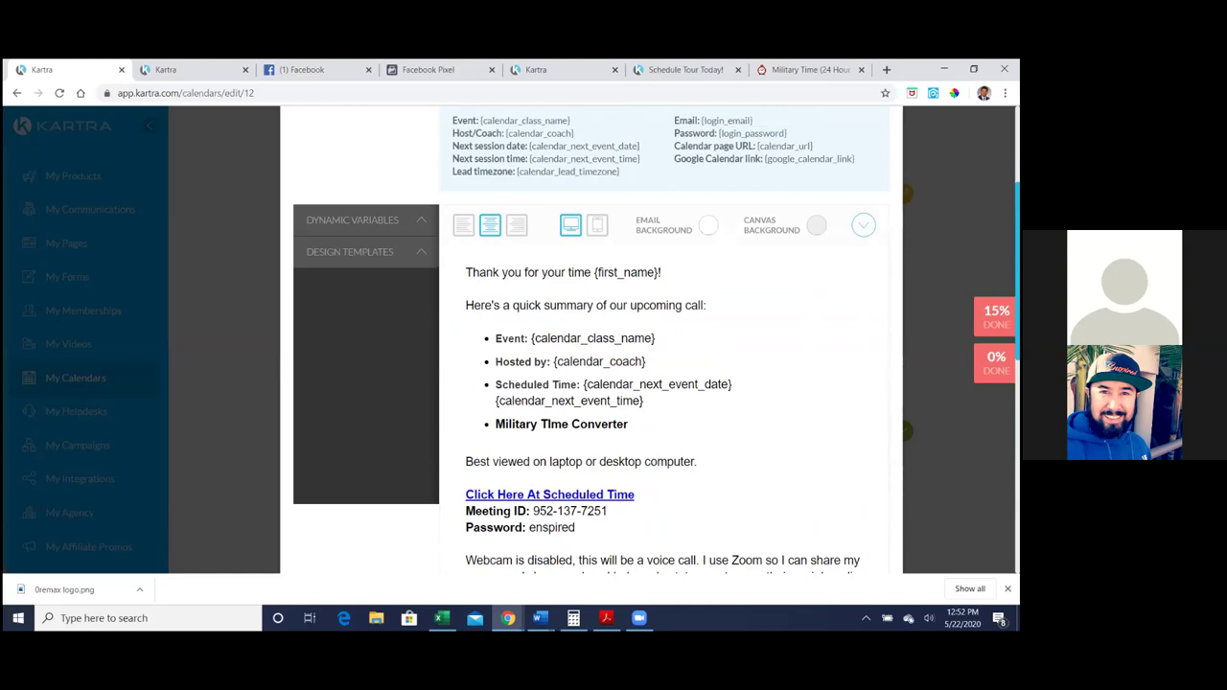
pyautogui.scroll(-1, 664, 340)
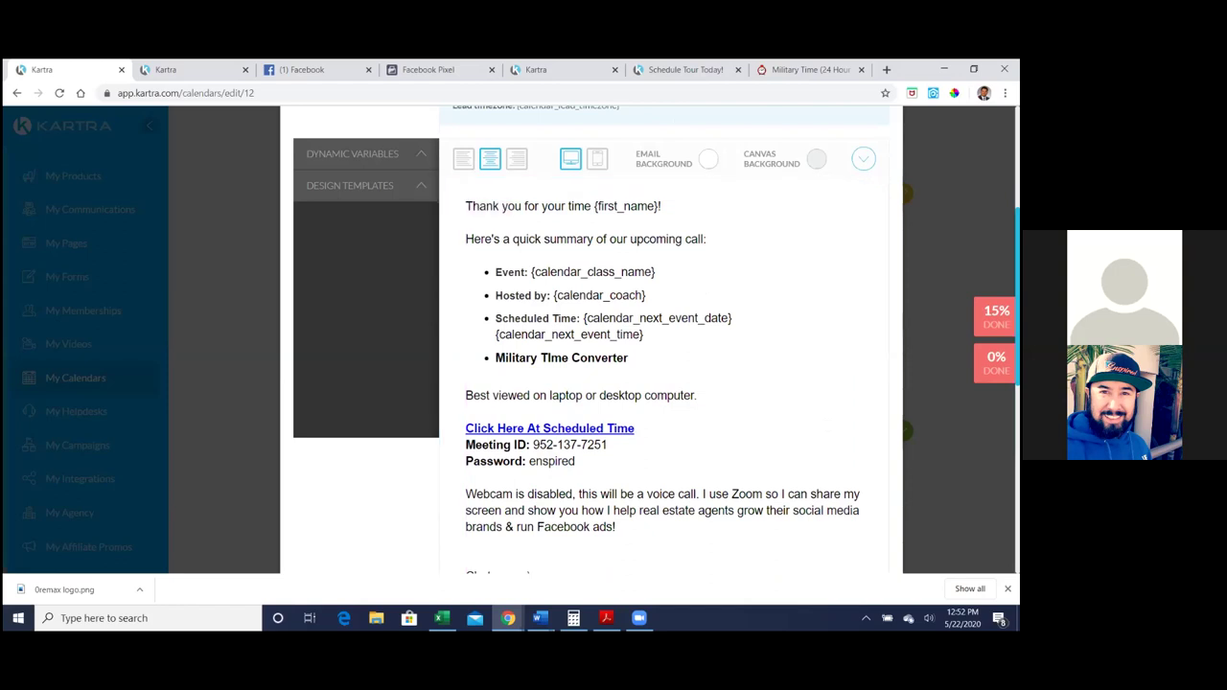
pyautogui.click(382, 186)
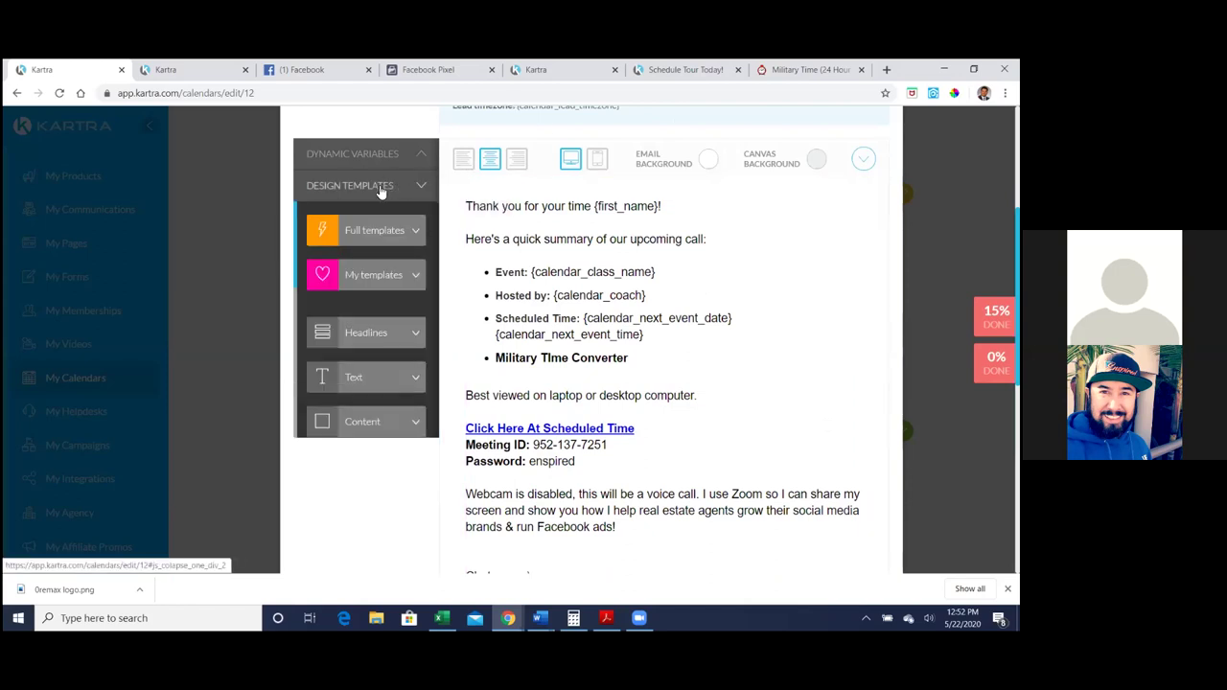
pyautogui.click(383, 279)
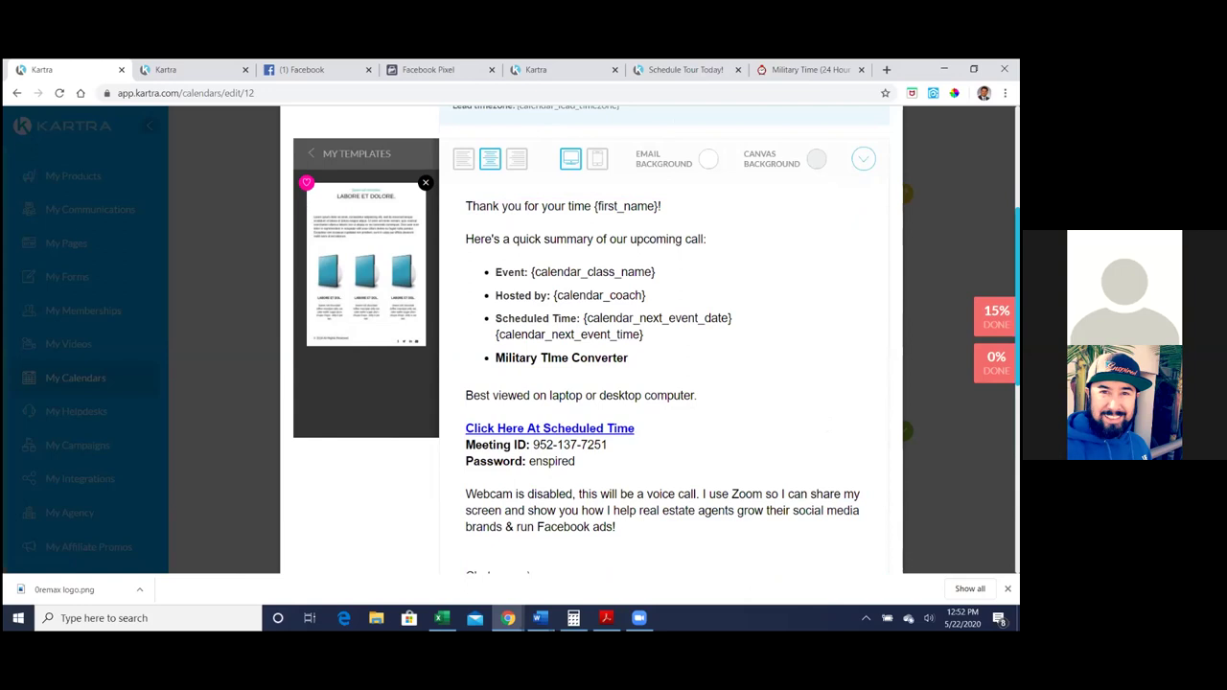
pyautogui.scroll(-5, 664, 341)
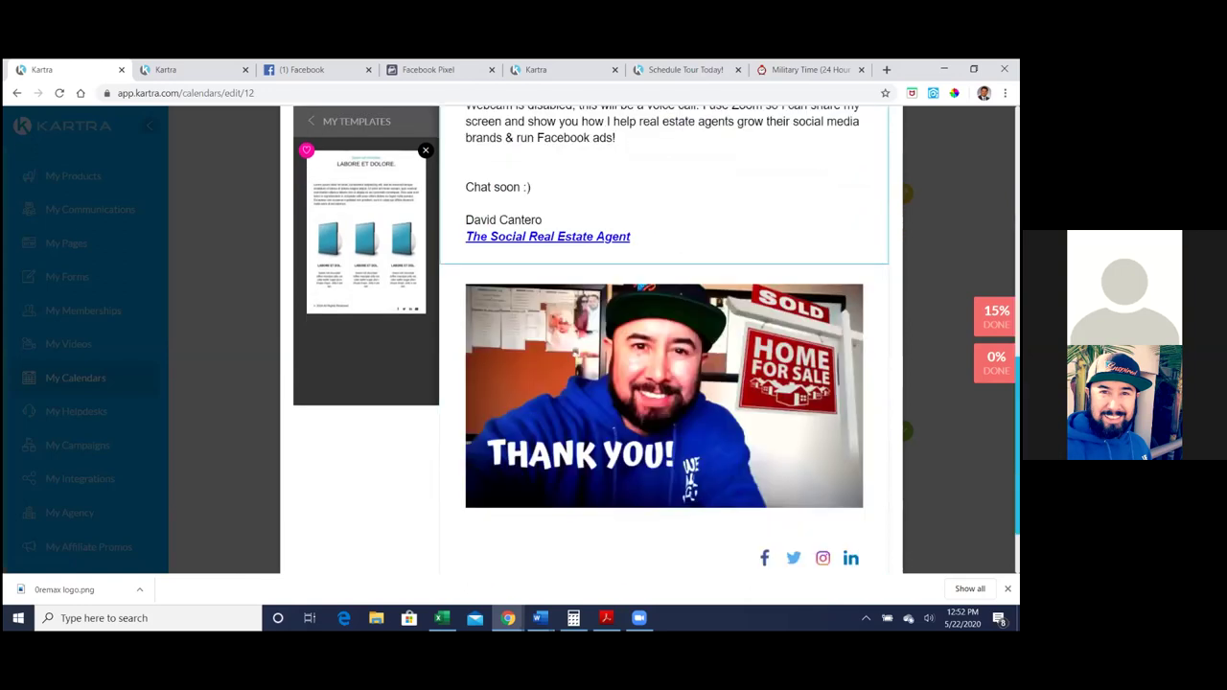
pyautogui.scroll(4, 664, 341)
pyautogui.scroll(5, 591, 340)
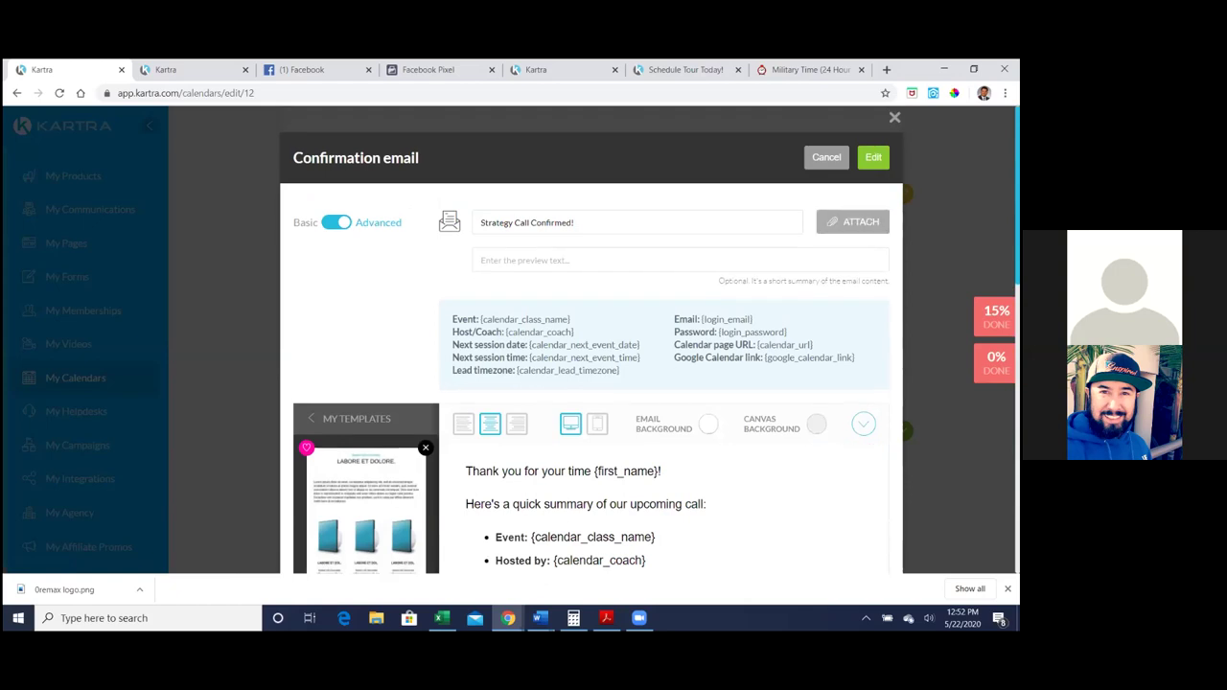
pyautogui.scroll(-10, 592, 341)
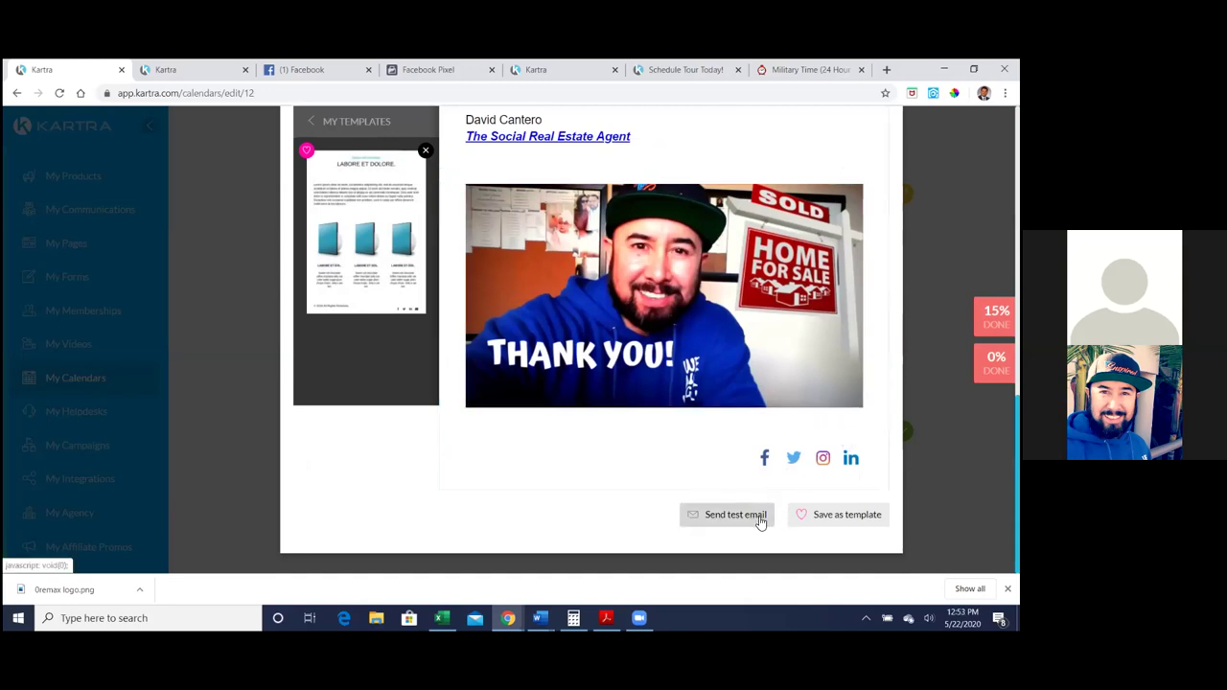
# Step: Send a test of the booking confirmation email to a saved address, then save the email
pyautogui.click(752, 516)
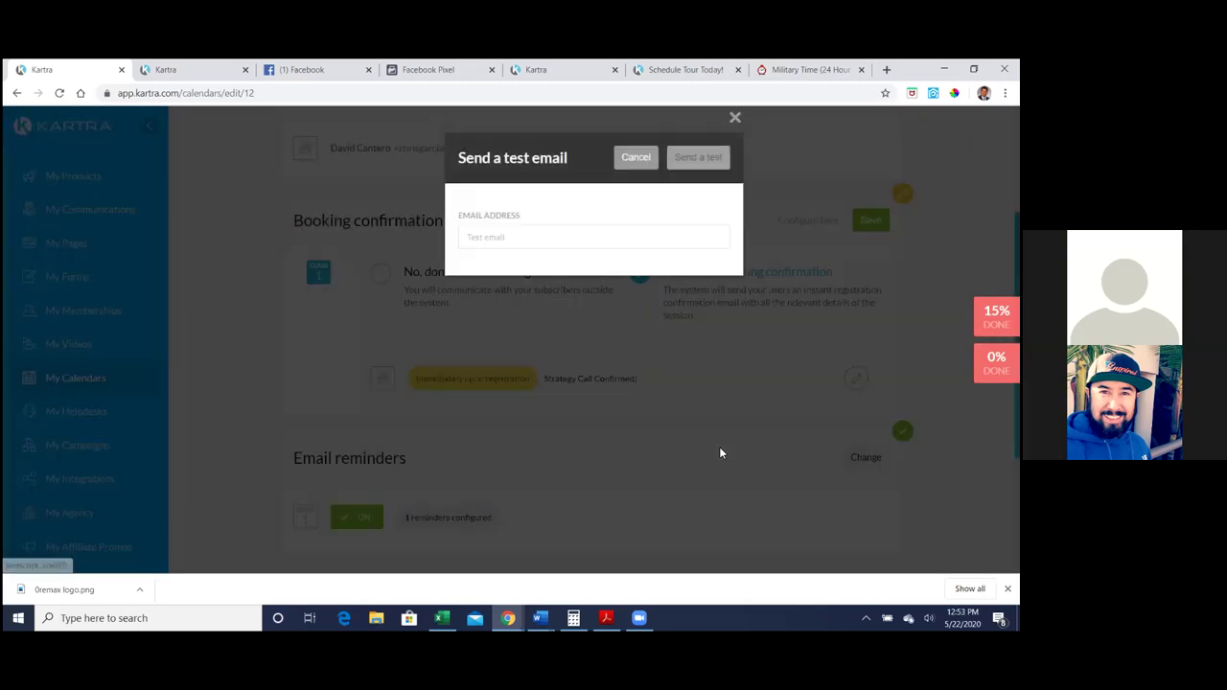
pyautogui.click(625, 236)
pyautogui.click(573, 269)
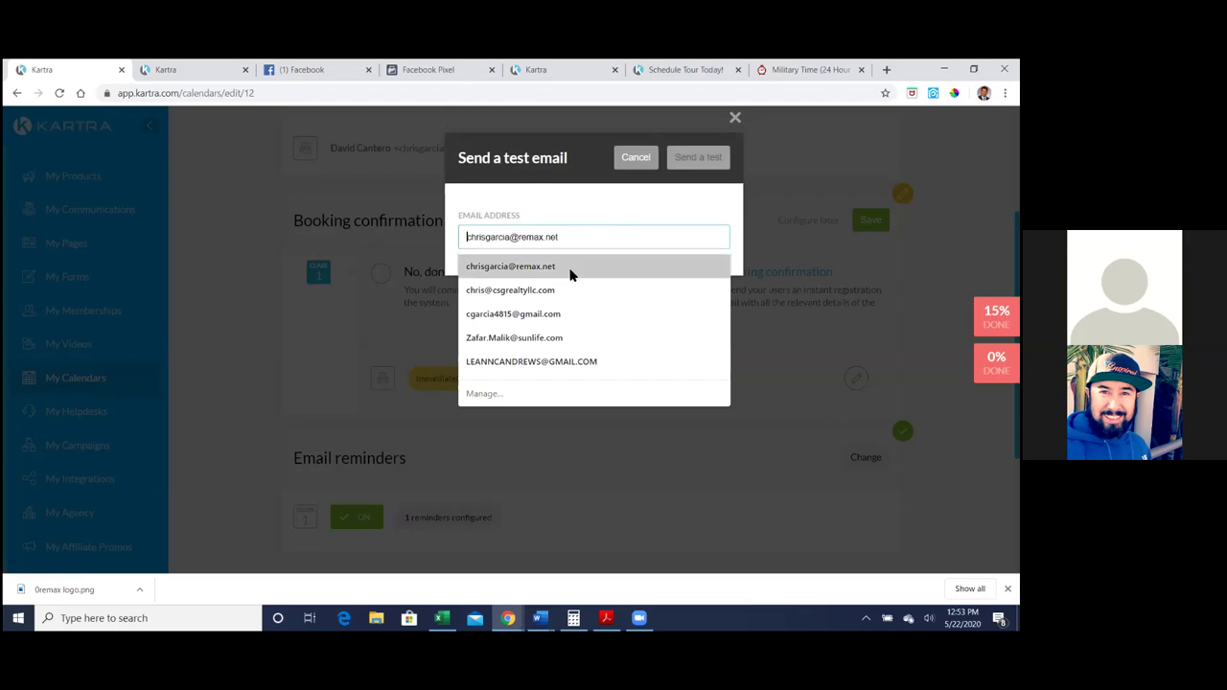
pyautogui.click(682, 159)
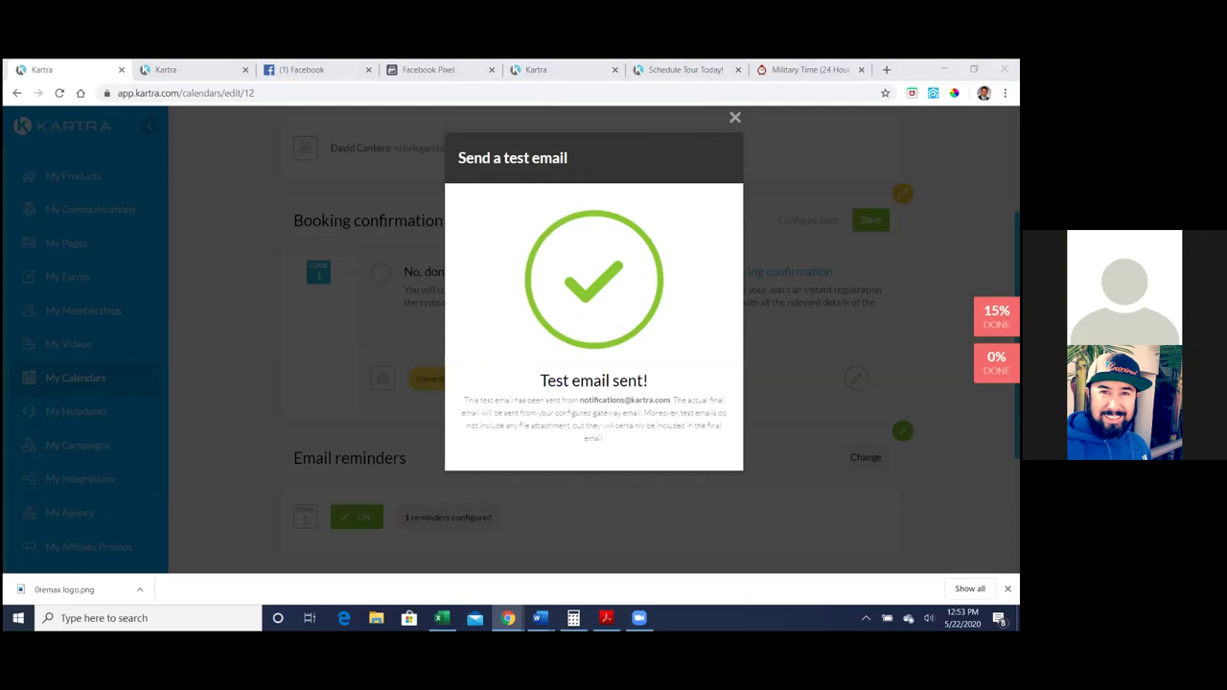
pyautogui.click(734, 118)
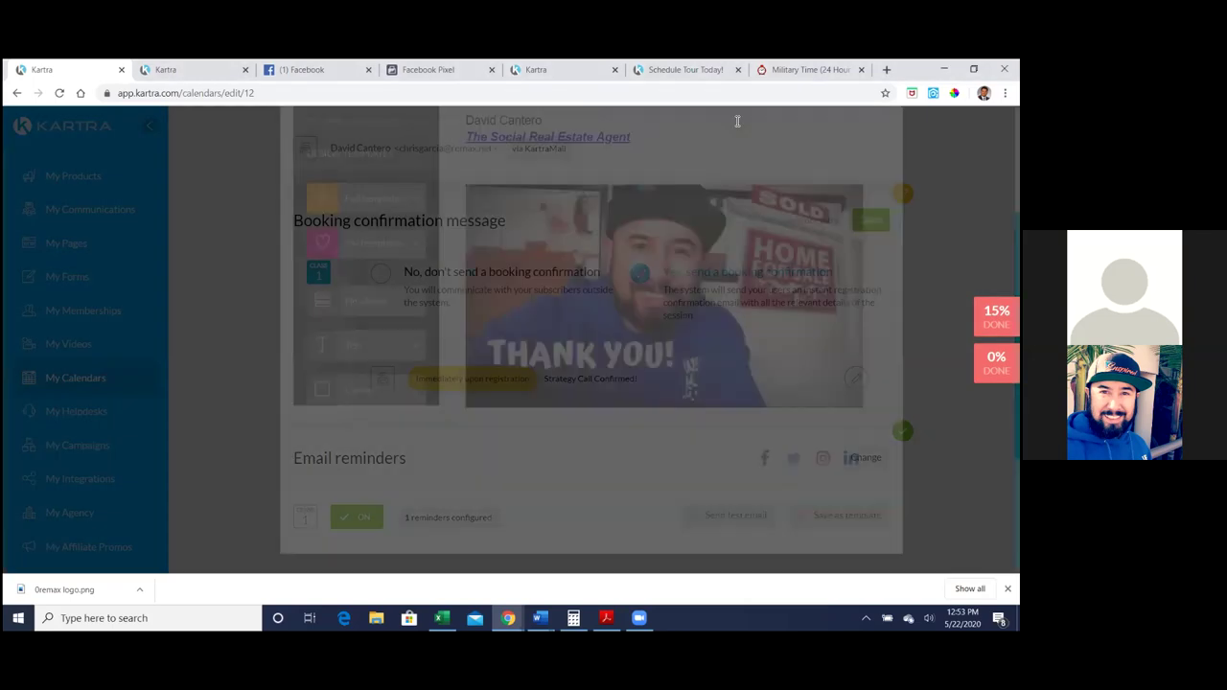
pyautogui.scroll(5, 730, 143)
pyautogui.scroll(4, 748, 182)
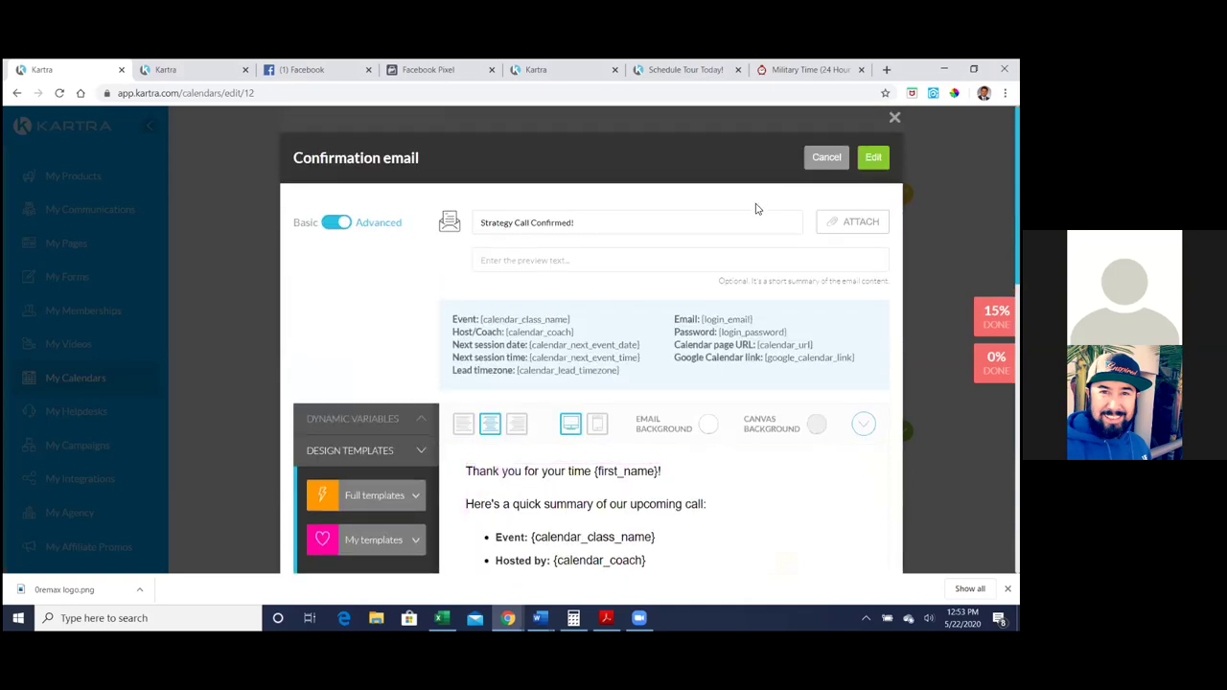
pyautogui.click(873, 157)
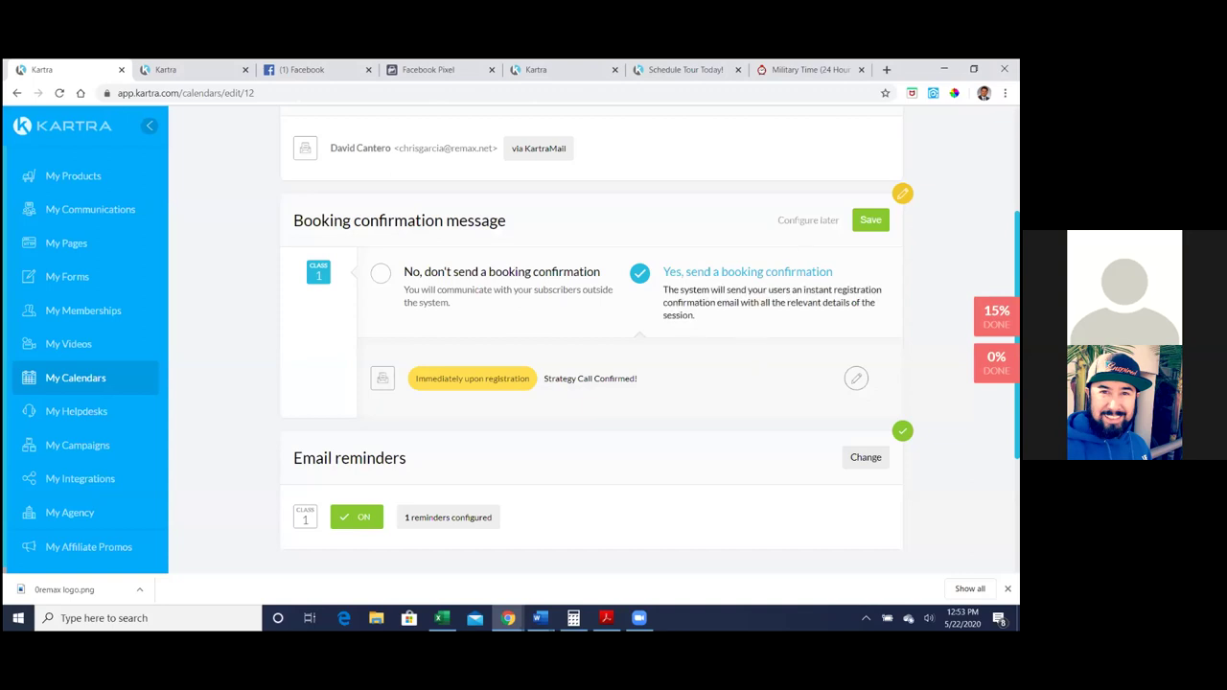
# Step: Switch the booking confirmation message to 'No, don't send a booking confirmation' and save
pyautogui.click(870, 220)
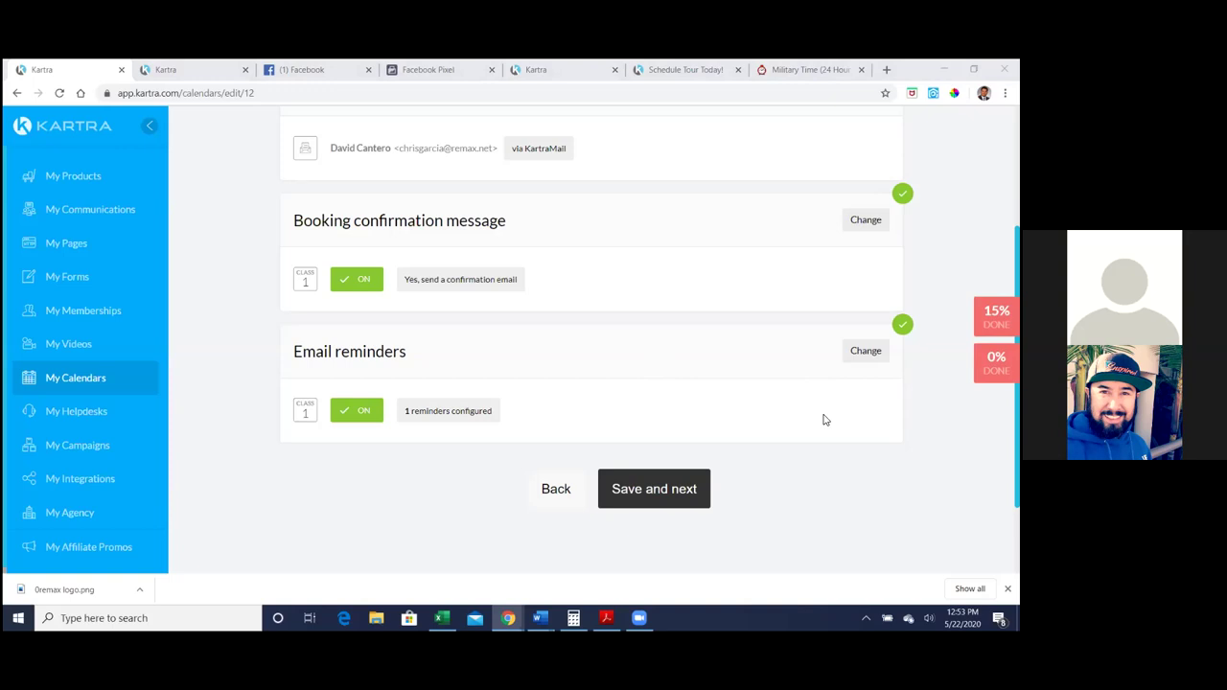
pyautogui.scroll(1, 825, 418)
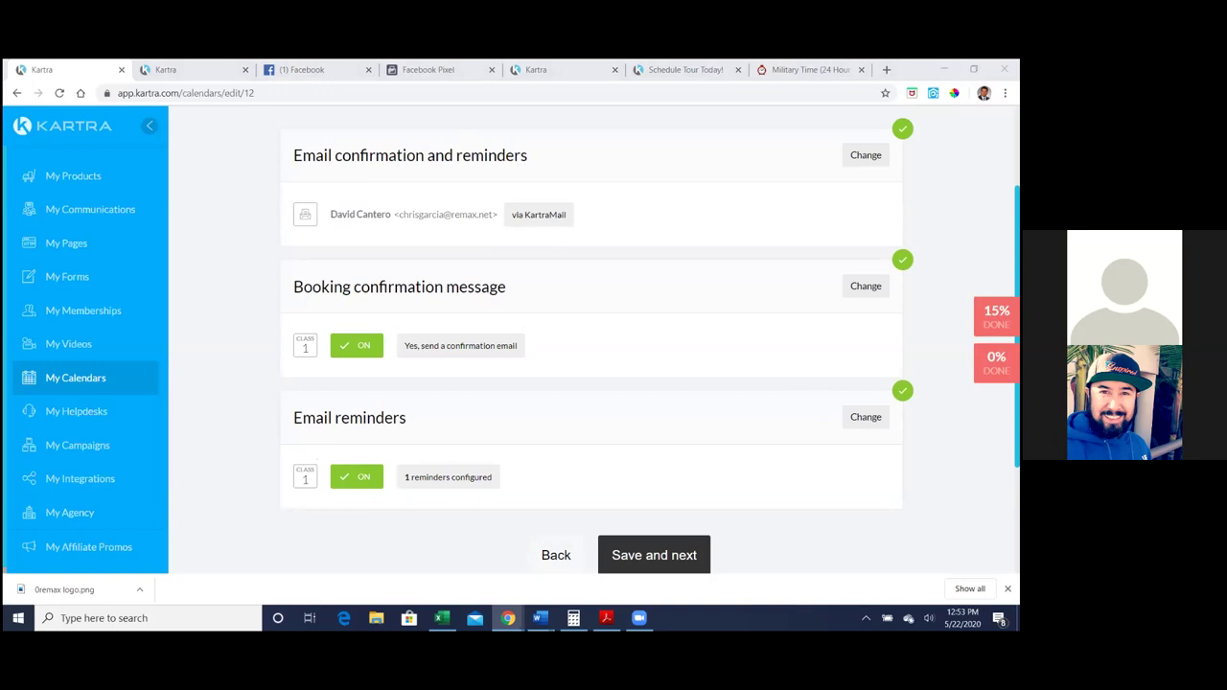
pyautogui.click(866, 285)
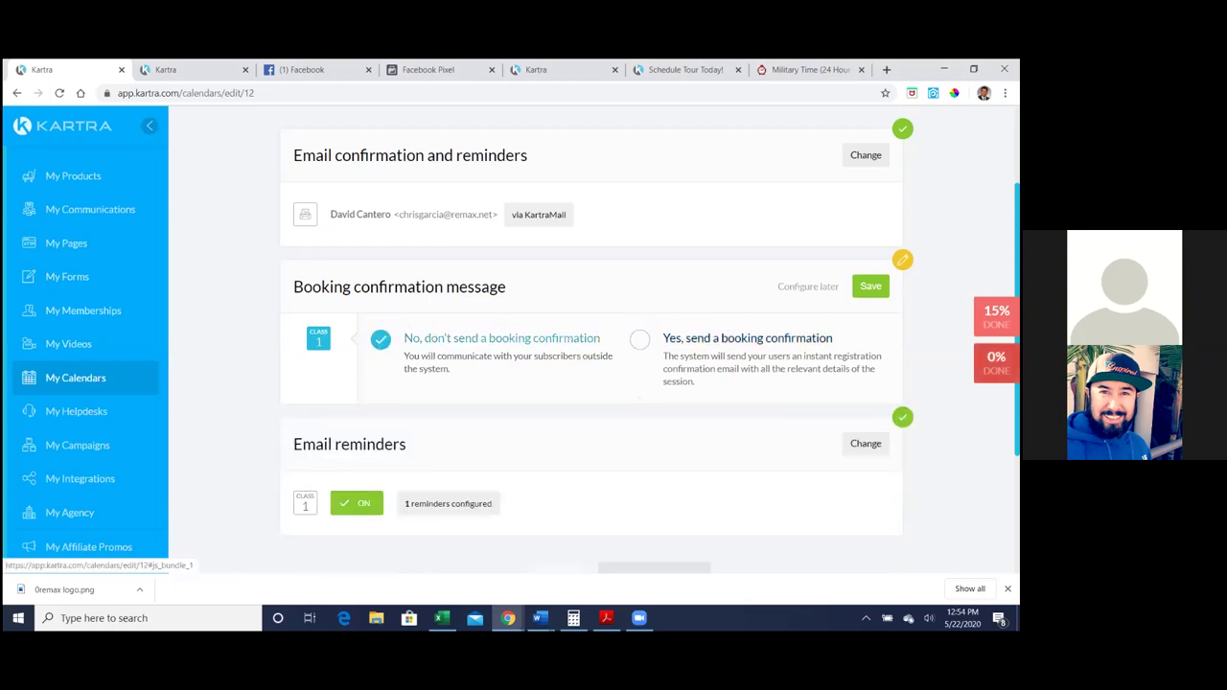
pyautogui.click(871, 286)
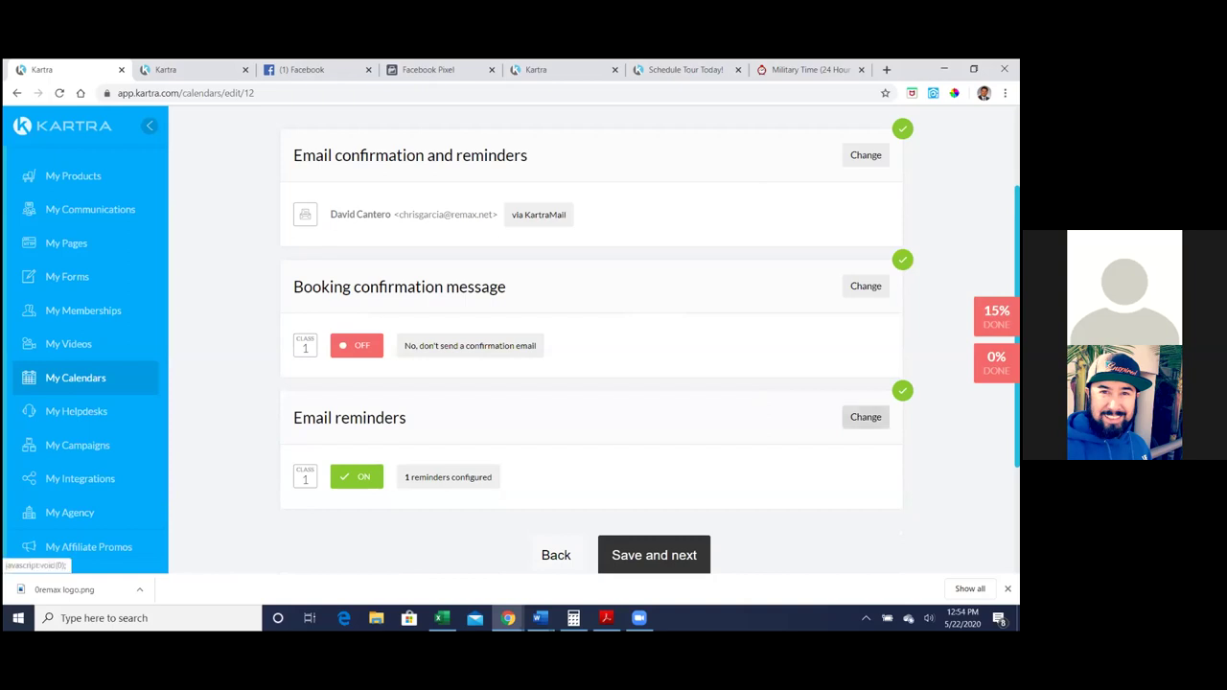
# Step: Enable email reminders, keep the single 1-hour-before reminder email, and save the reminder settings
pyautogui.click(866, 418)
pyautogui.scroll(-2, 315, 316)
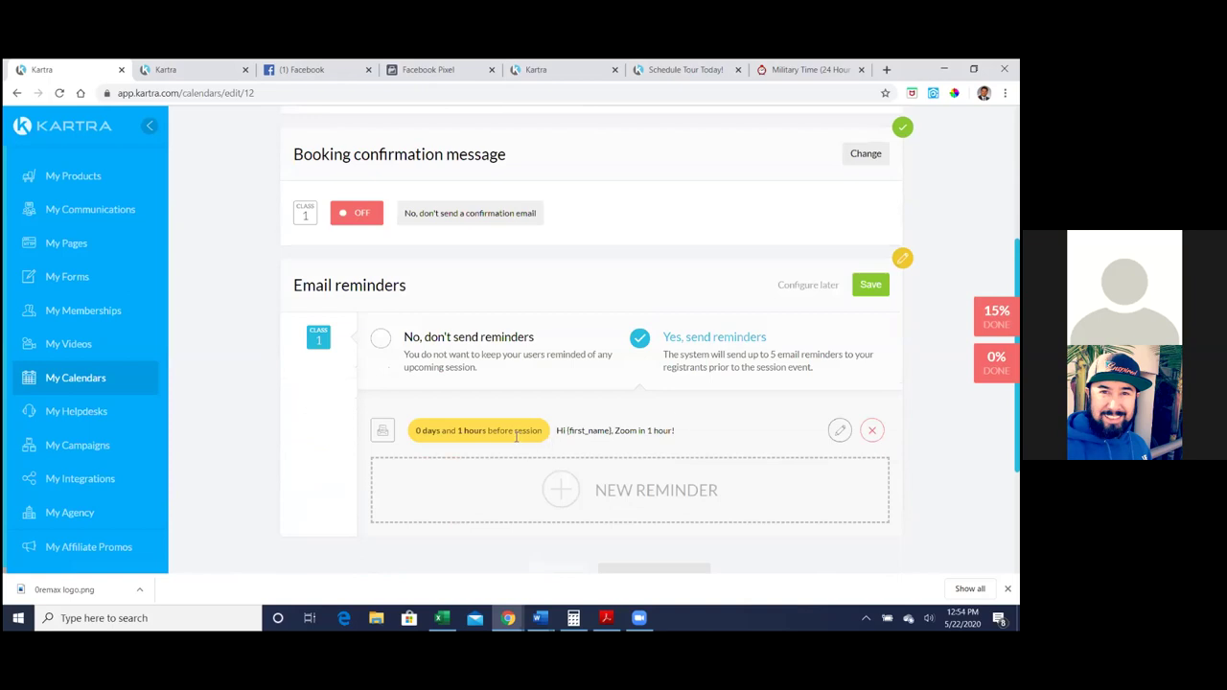
pyautogui.click(839, 430)
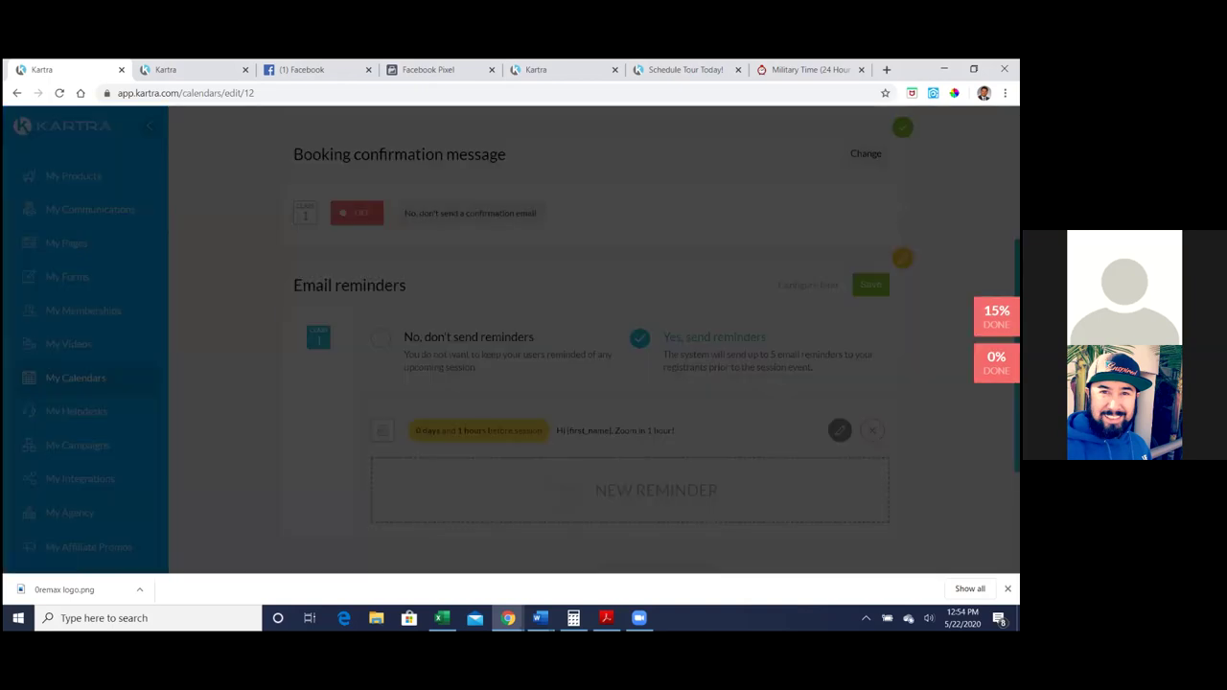
pyautogui.scroll(-1, 590, 383)
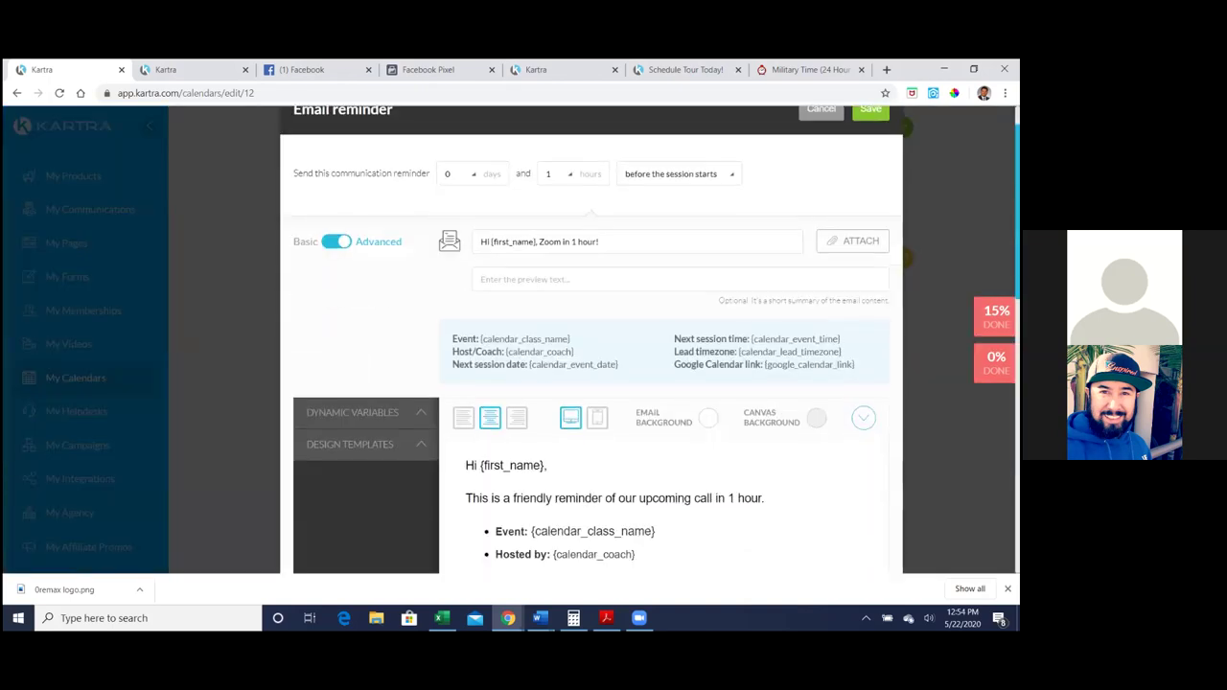
pyautogui.scroll(-1, 590, 384)
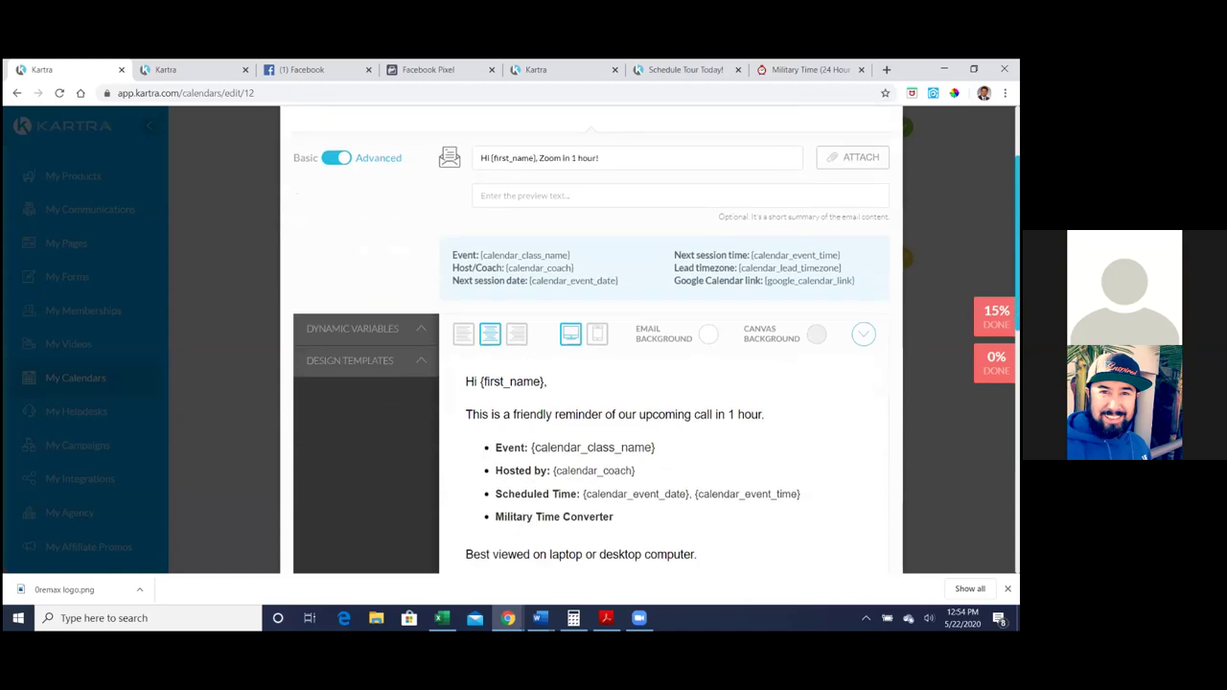
pyautogui.scroll(2, 591, 341)
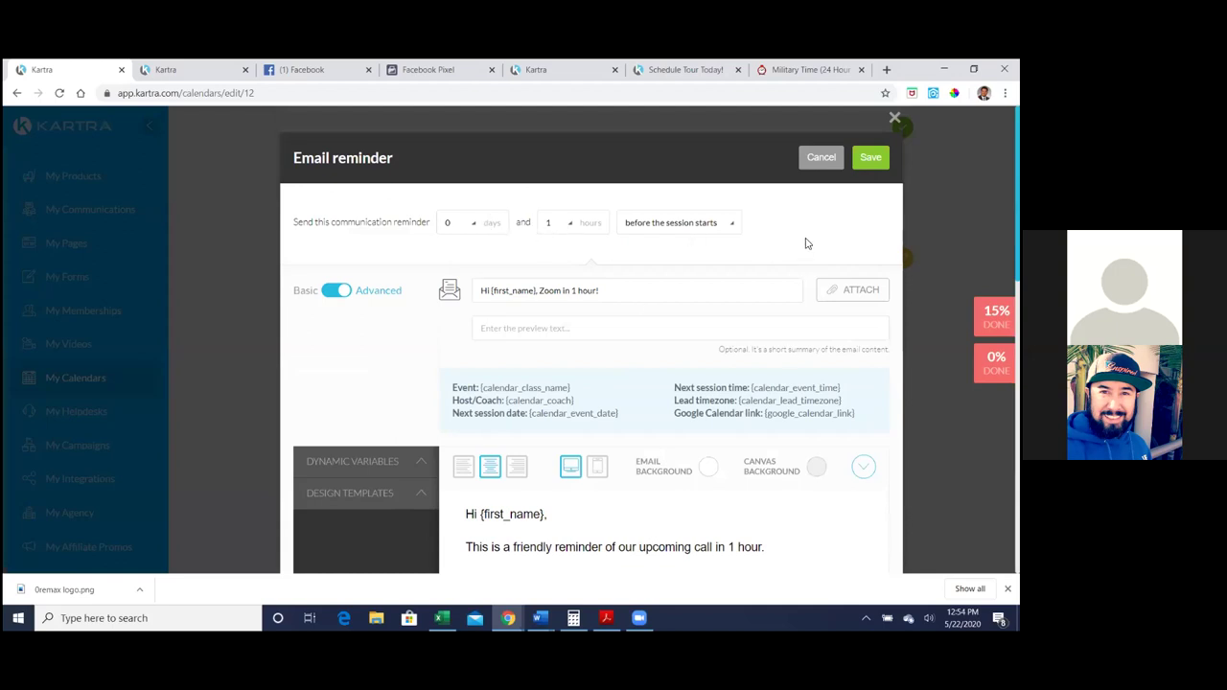
pyautogui.click(870, 157)
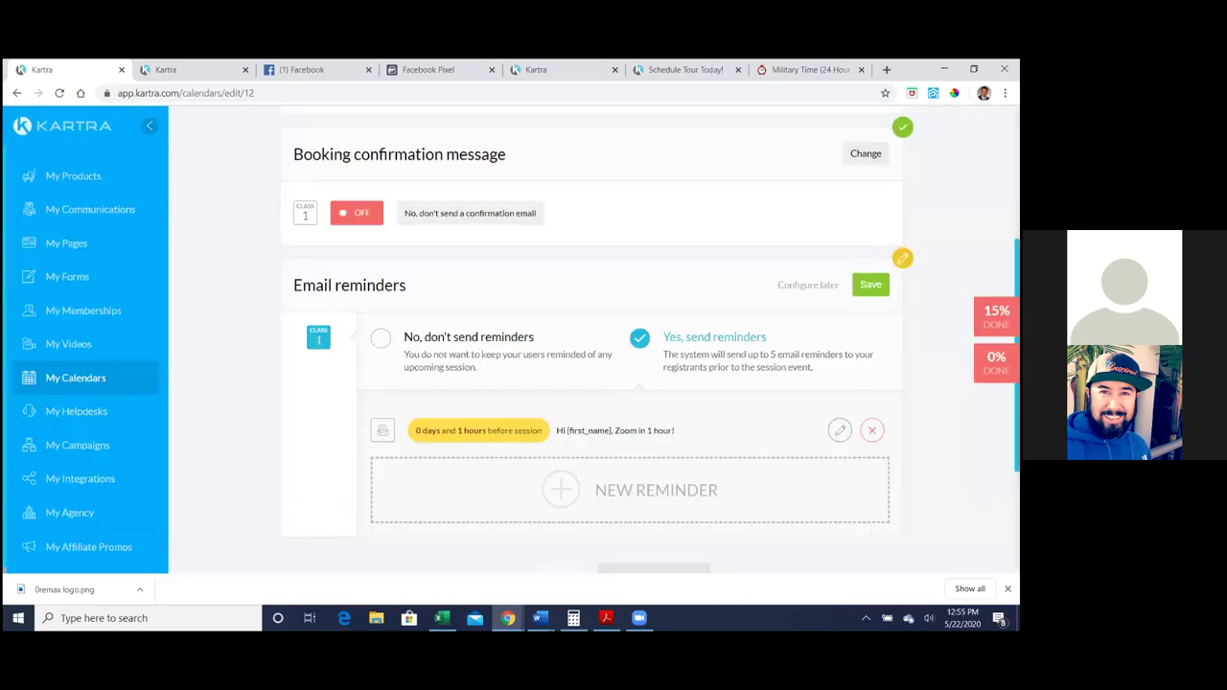
pyautogui.click(871, 285)
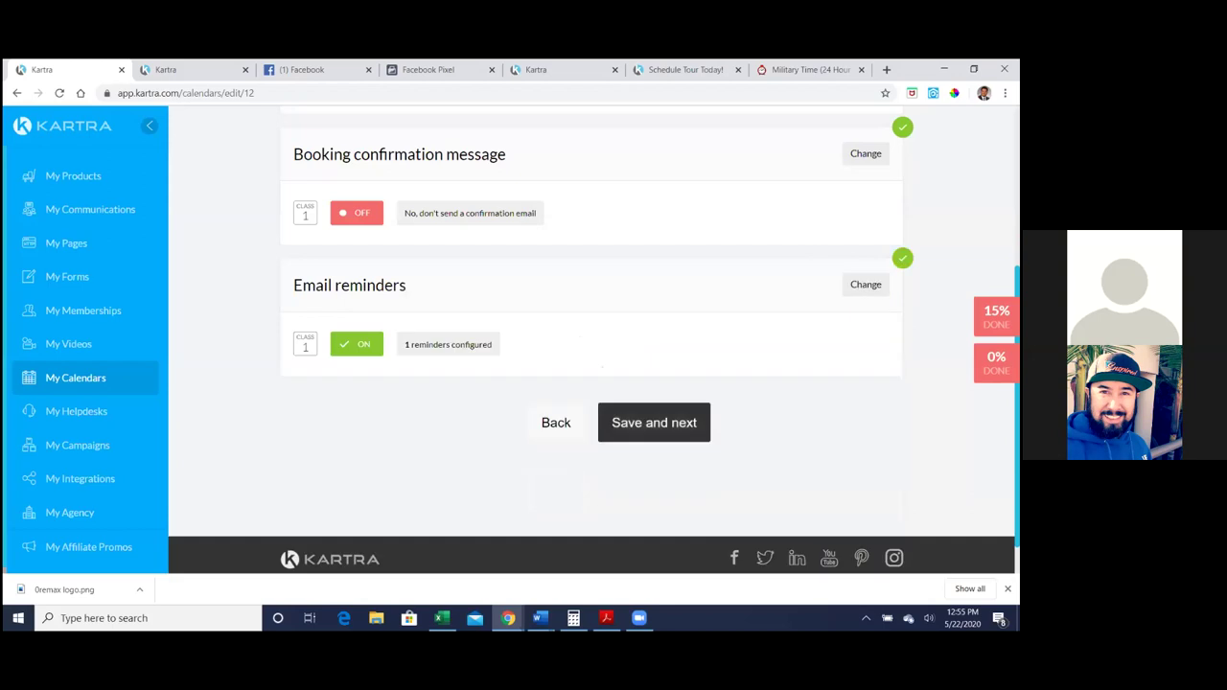
# Step: Save through the Permissions, Helpdesk and Automations steps to reach Finish and create the calendar
pyautogui.click(701, 430)
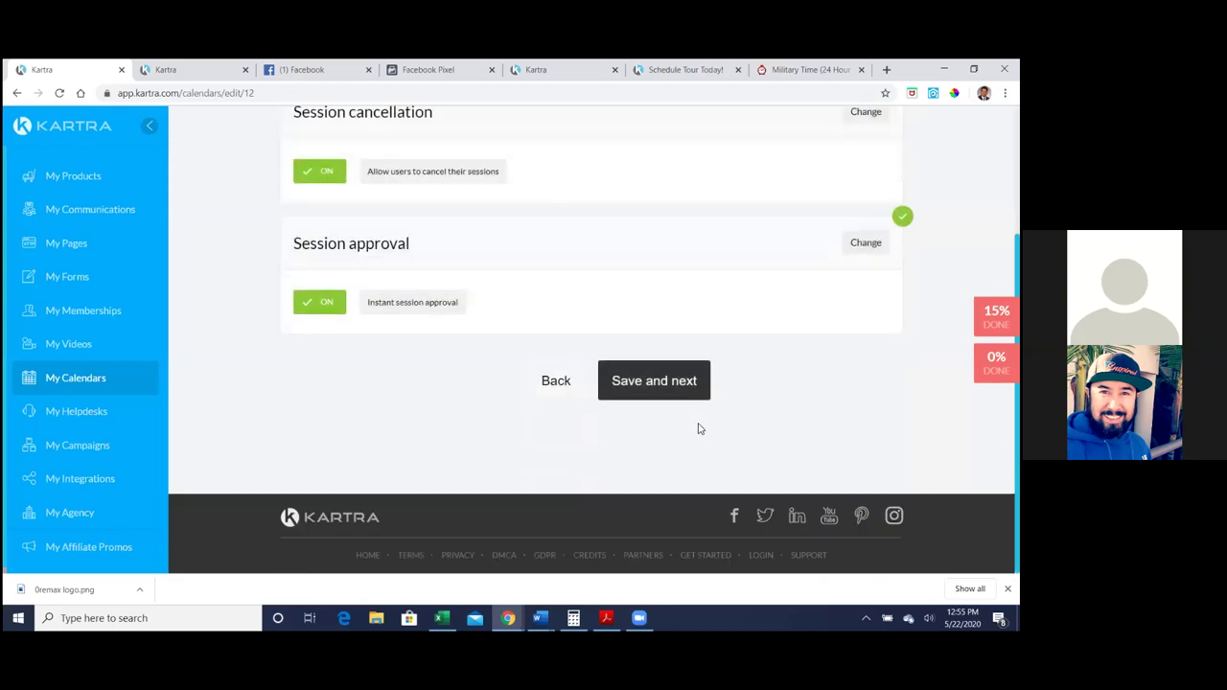
pyautogui.click(659, 390)
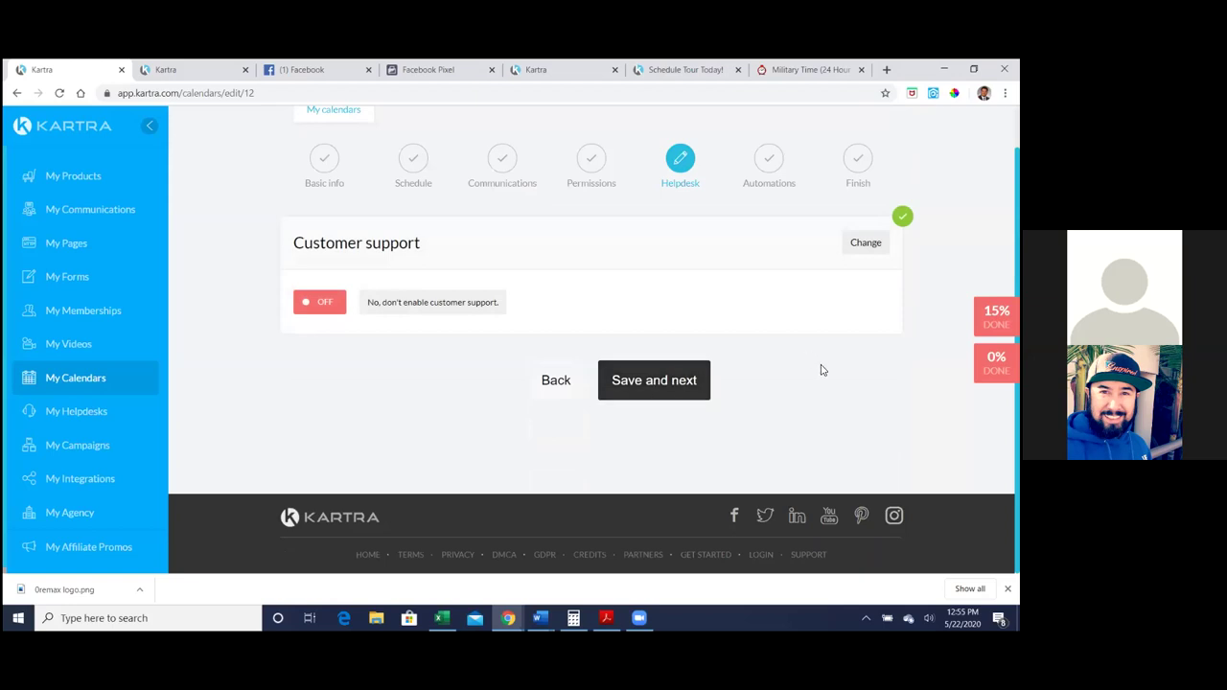
pyautogui.click(658, 378)
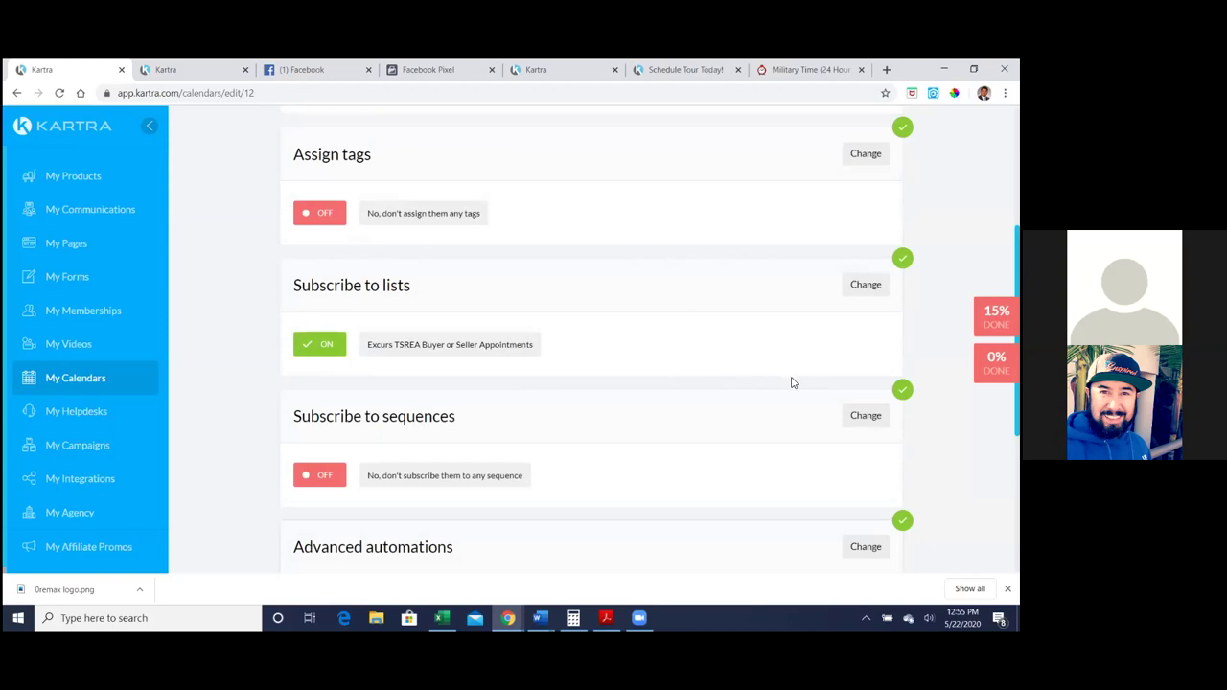
pyautogui.scroll(-2, 594, 384)
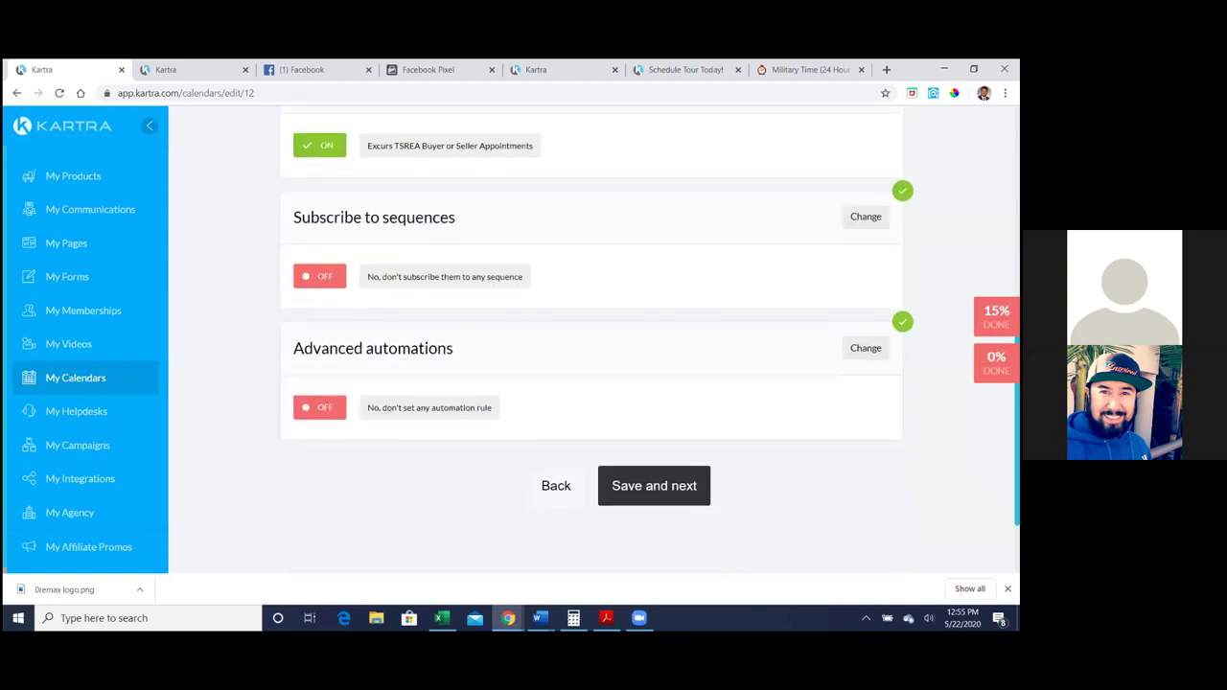
pyautogui.click(673, 486)
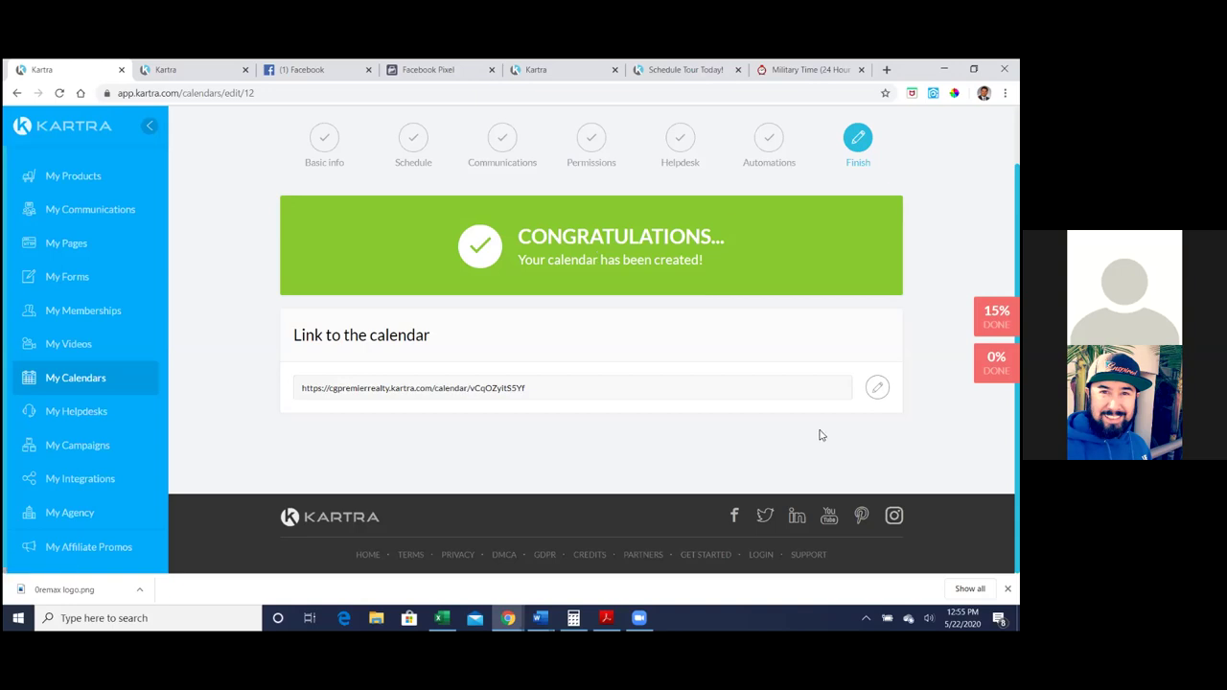
# Step: Replace the calendar link's random ending with 'remax', save it, and copy the full link
pyautogui.click(877, 387)
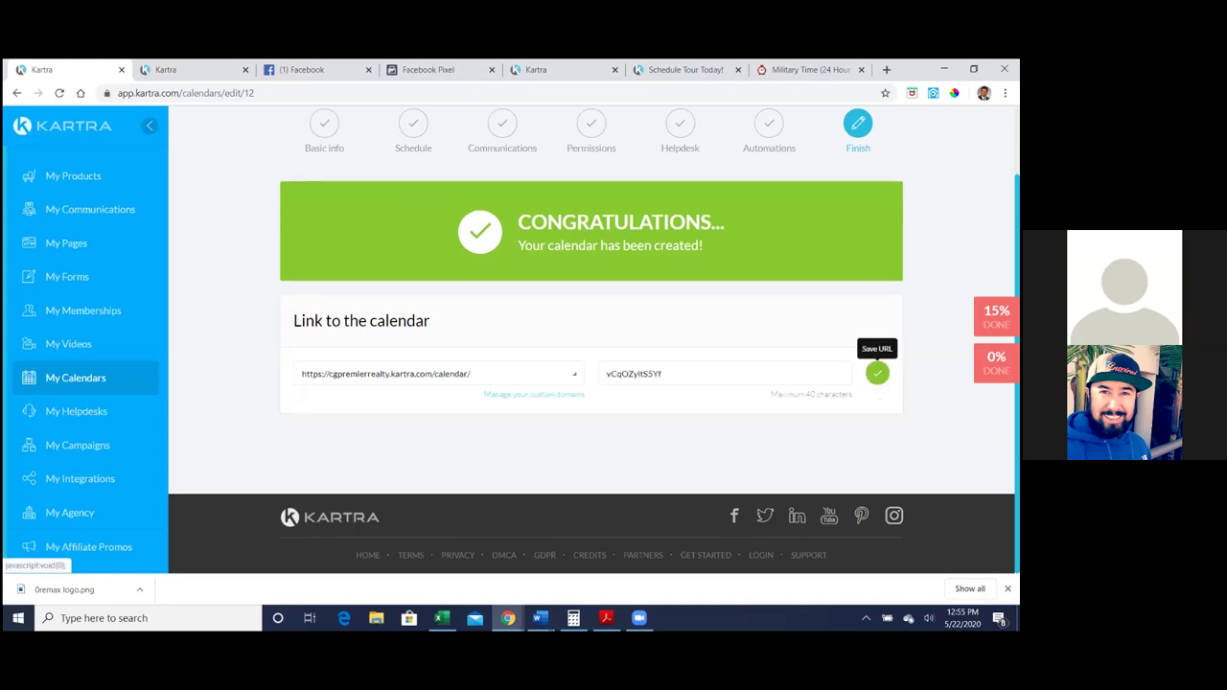
pyautogui.click(878, 373)
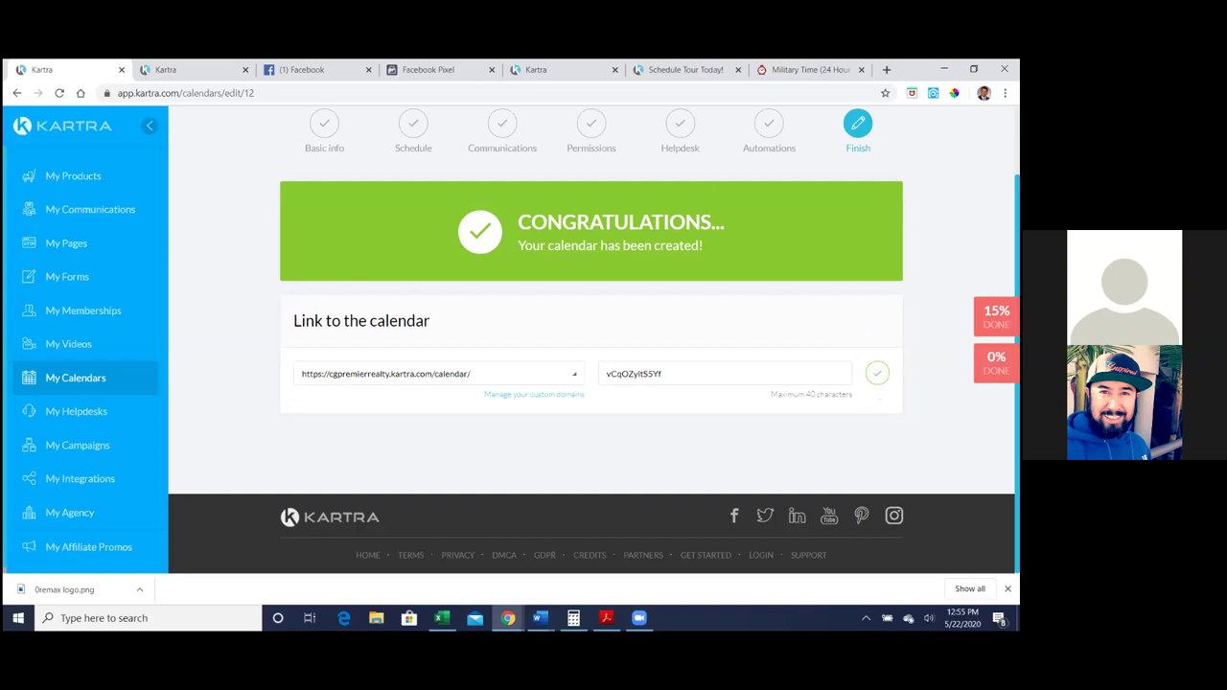
pyautogui.doubleClick(732, 365)
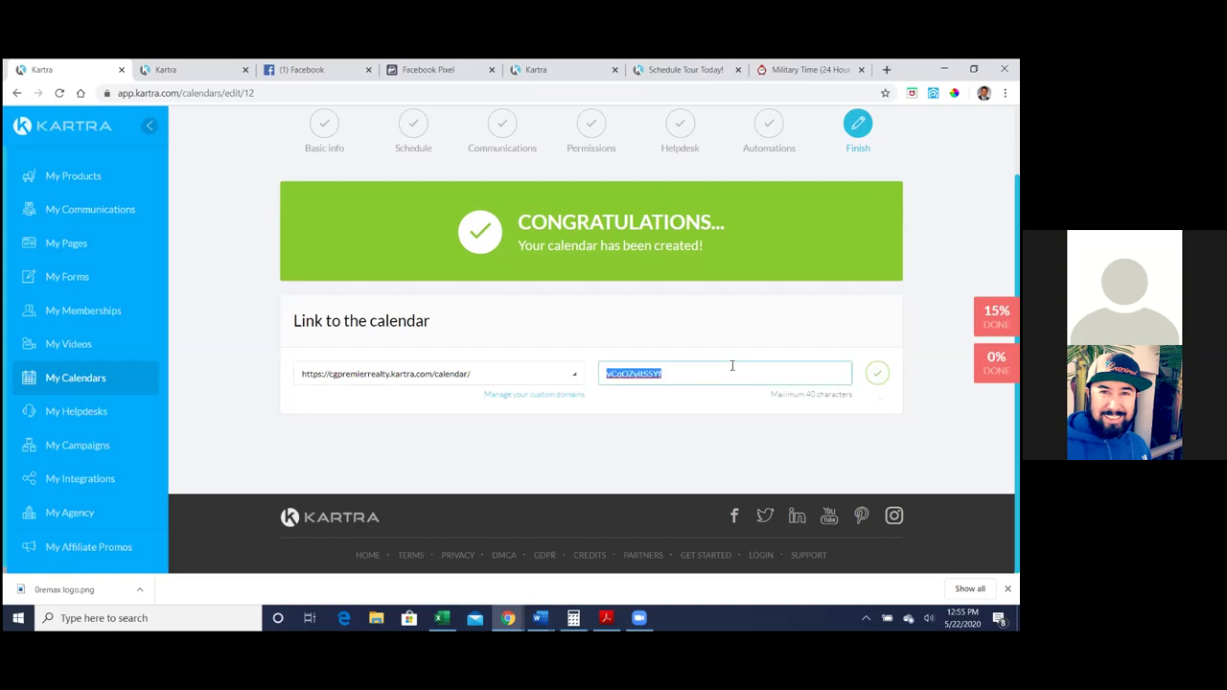
pyautogui.press('BackSpace')
pyautogui.click(877, 373)
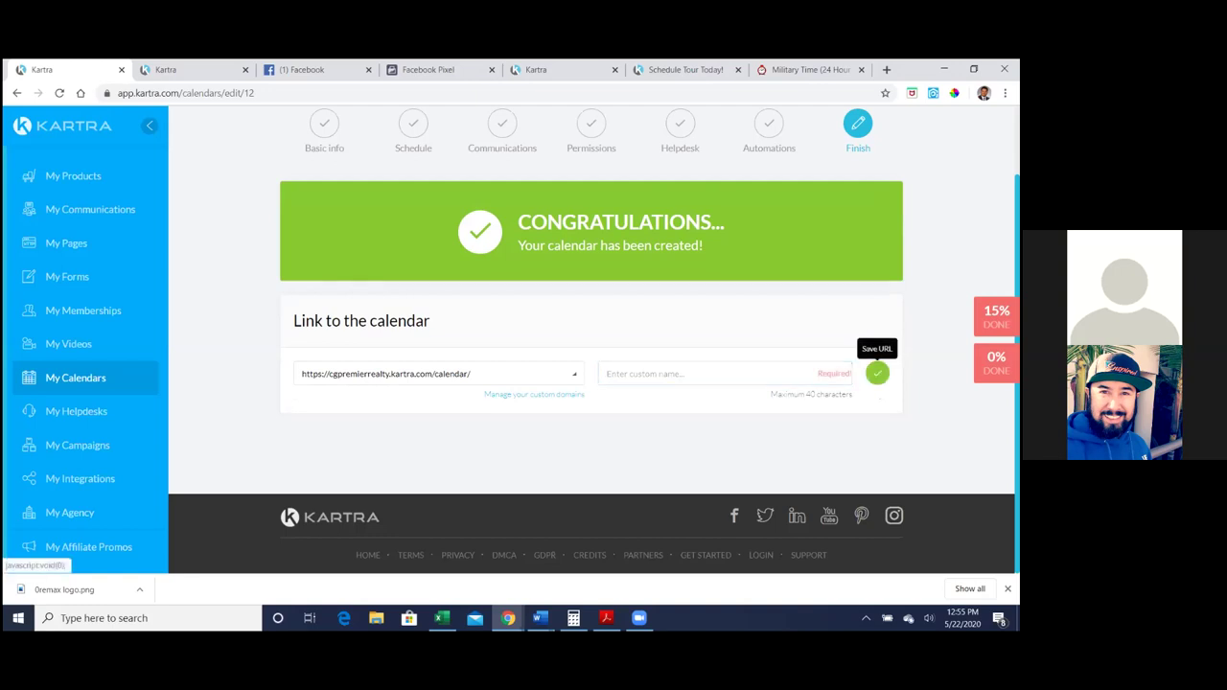
pyautogui.click(712, 374)
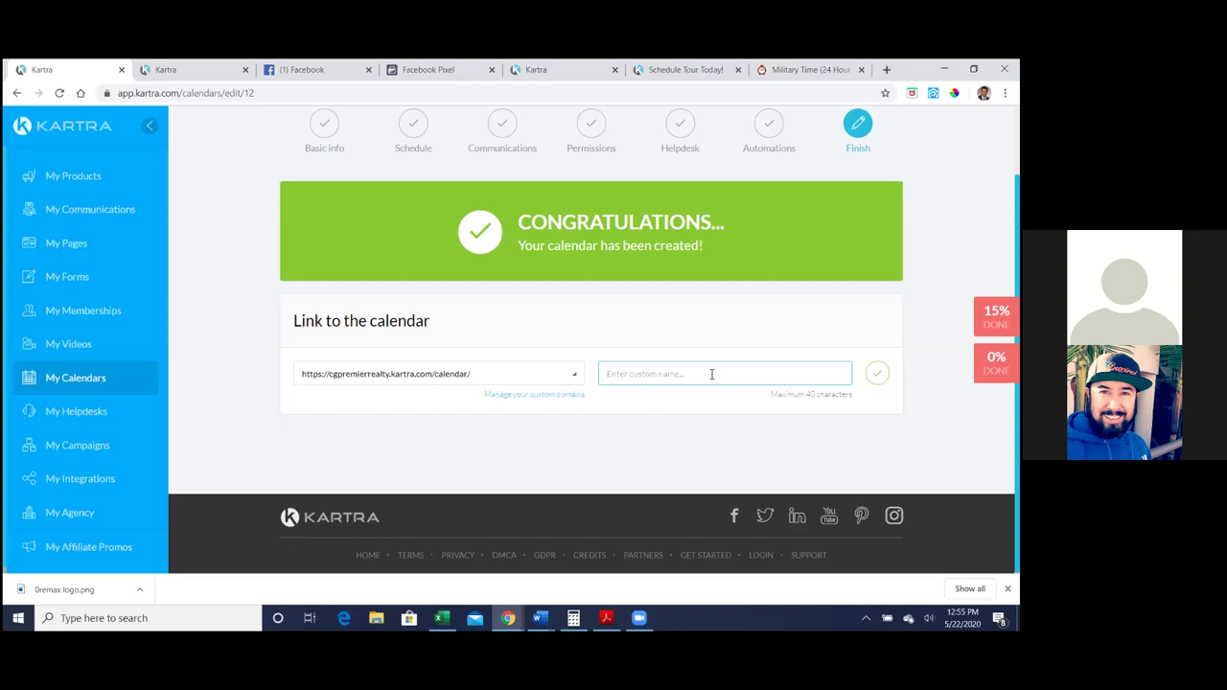
pyautogui.write('remax')
pyautogui.click(877, 373)
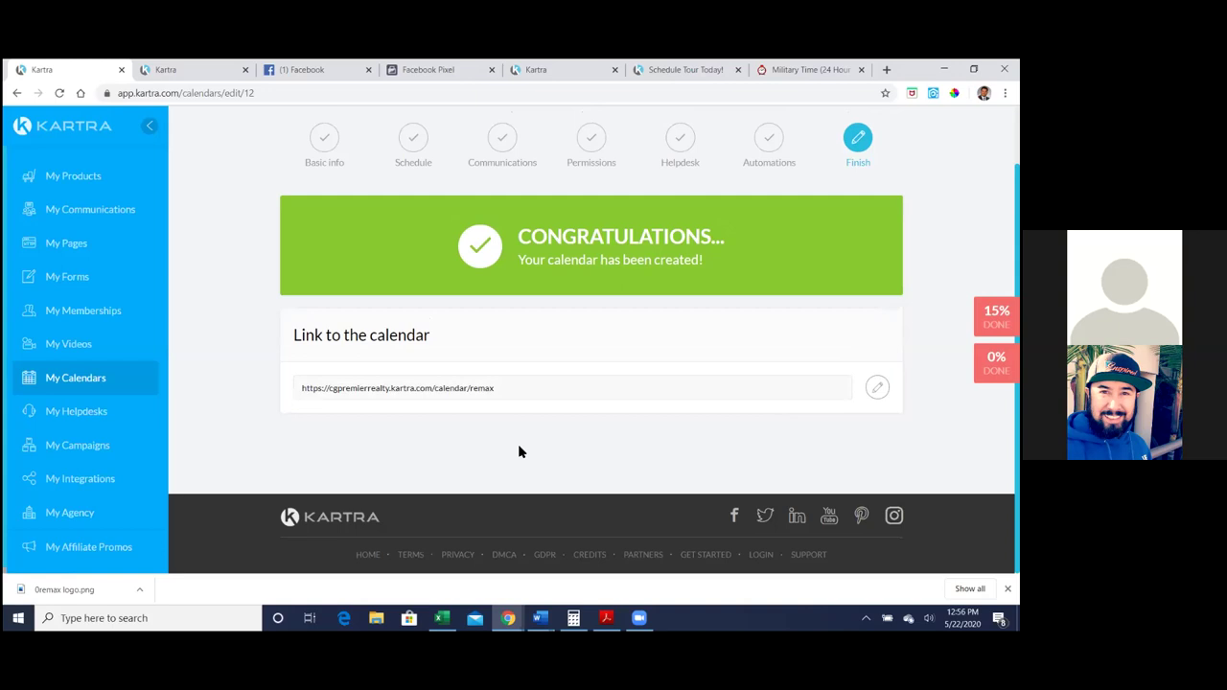
pyautogui.tripleClick(372, 392)
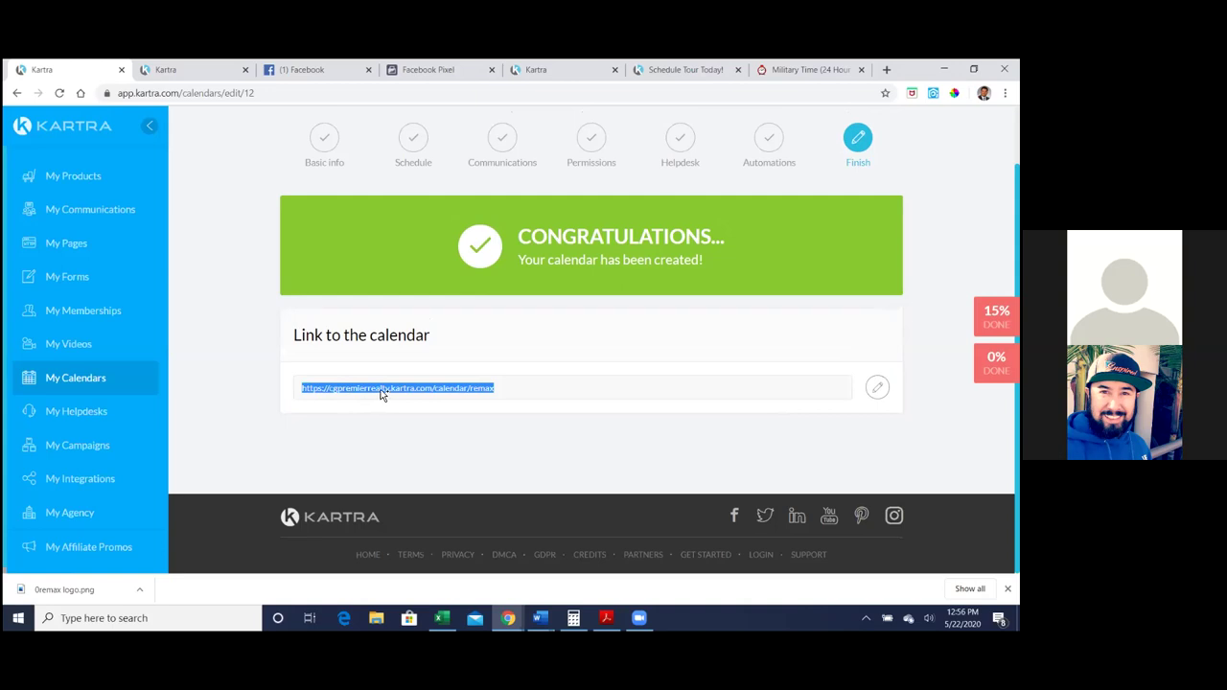
pyautogui.click(886, 69)
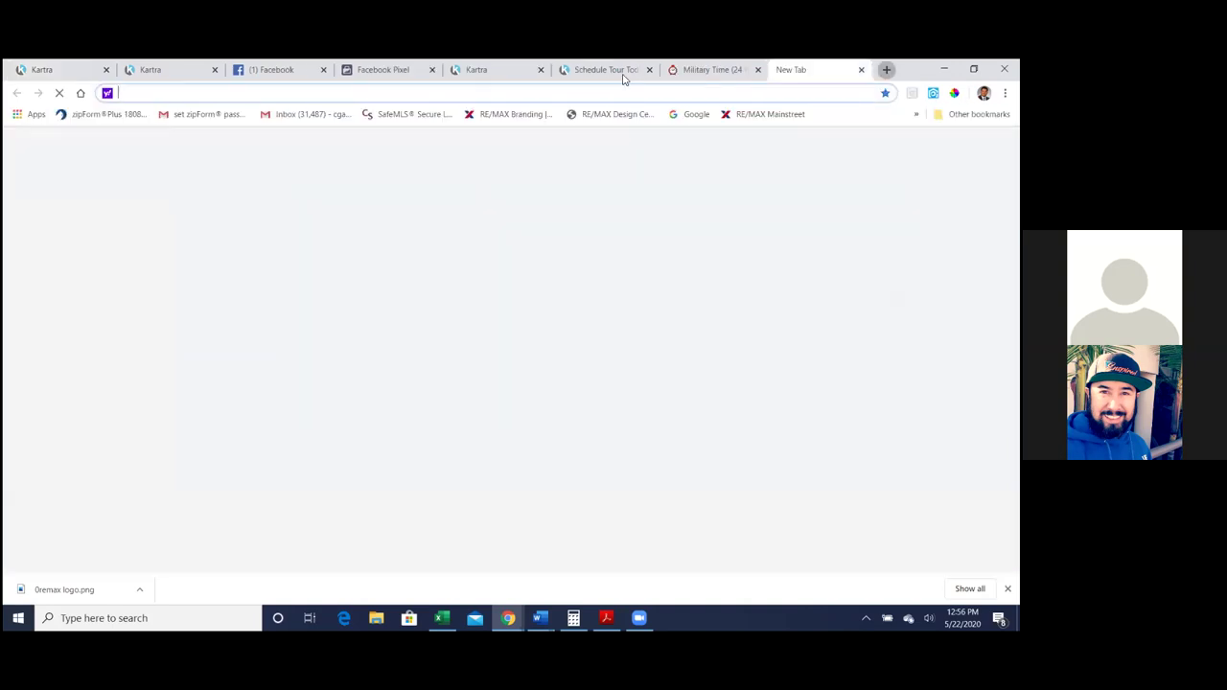
# Step: Load the copied calendar link and bookmark the booking page to the Bookmarks bar
pyautogui.write('https://cgpremierrealty.kartra.com/calendar/remax/pL4p')
pyautogui.press('Return')
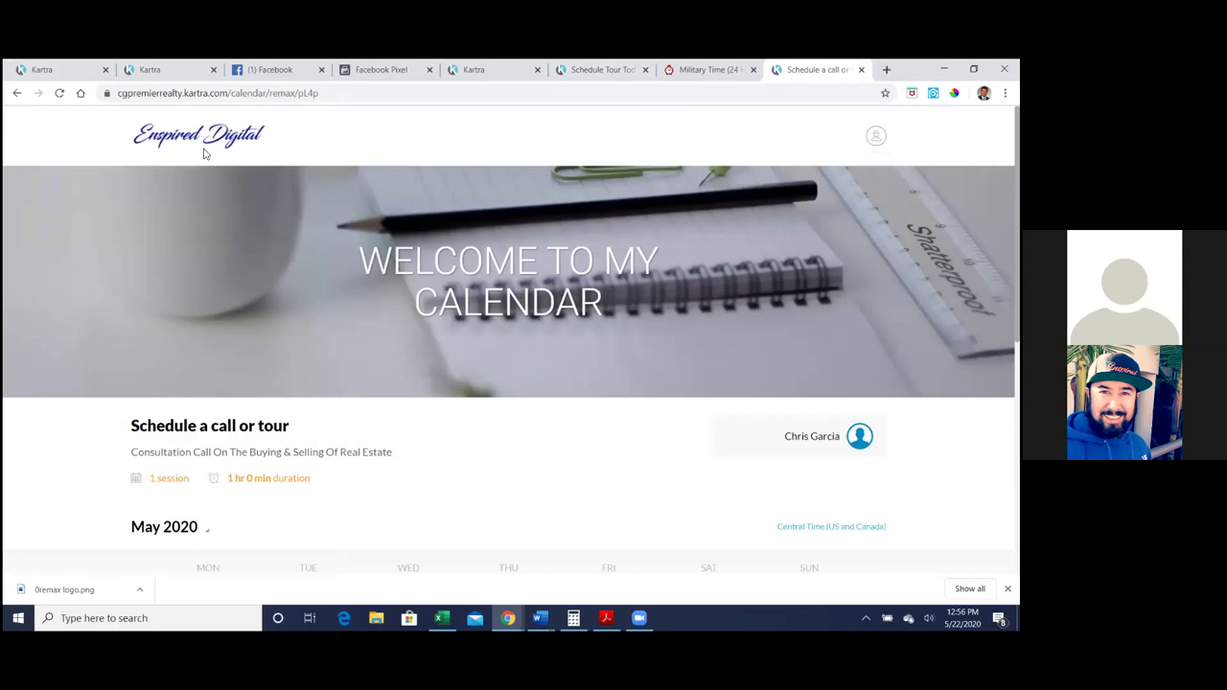
pyautogui.click(884, 93)
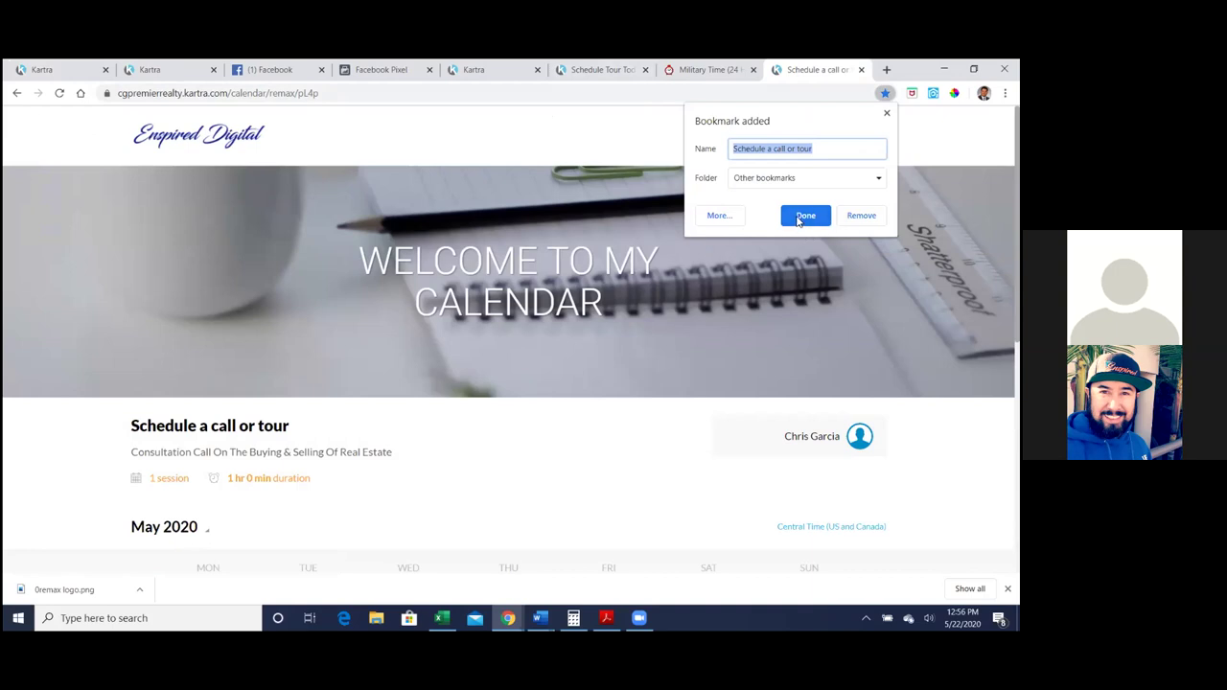
pyautogui.click(800, 183)
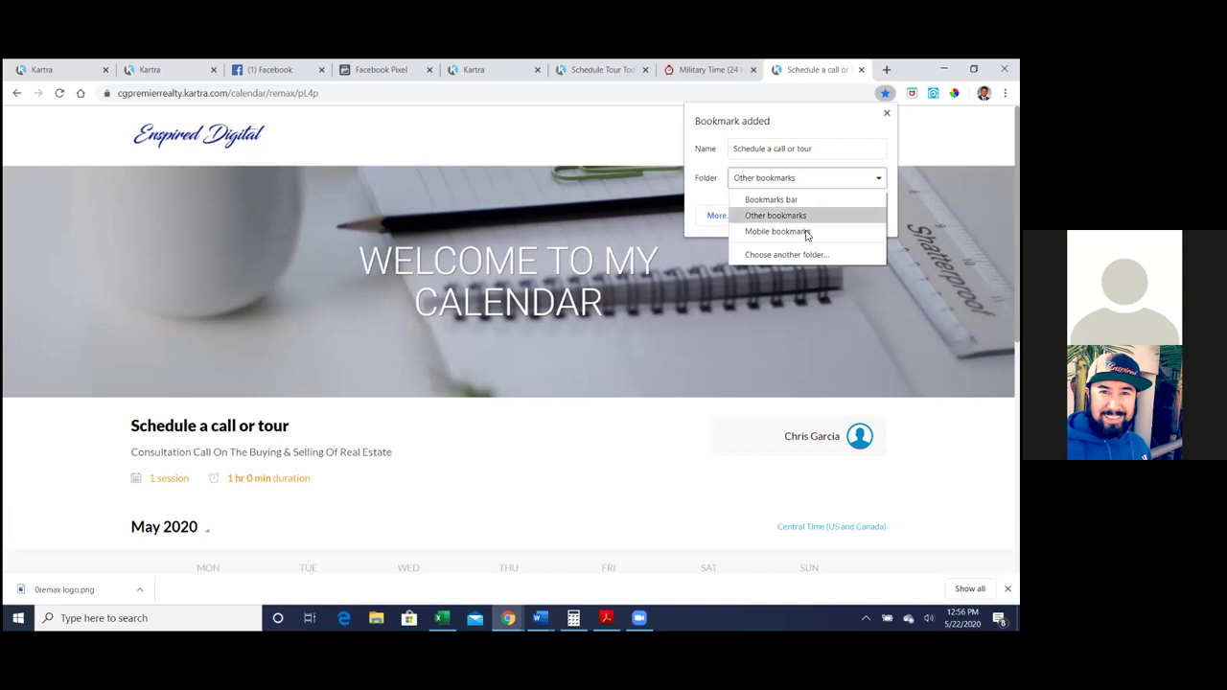
pyautogui.click(776, 200)
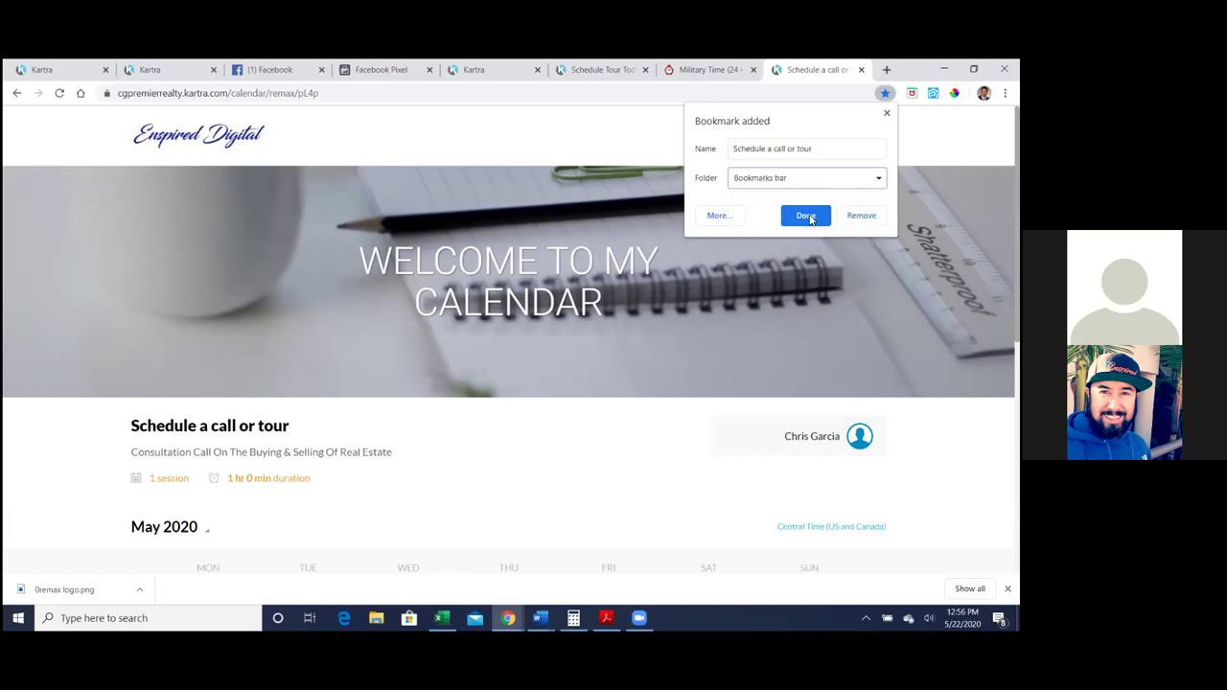
pyautogui.click(805, 215)
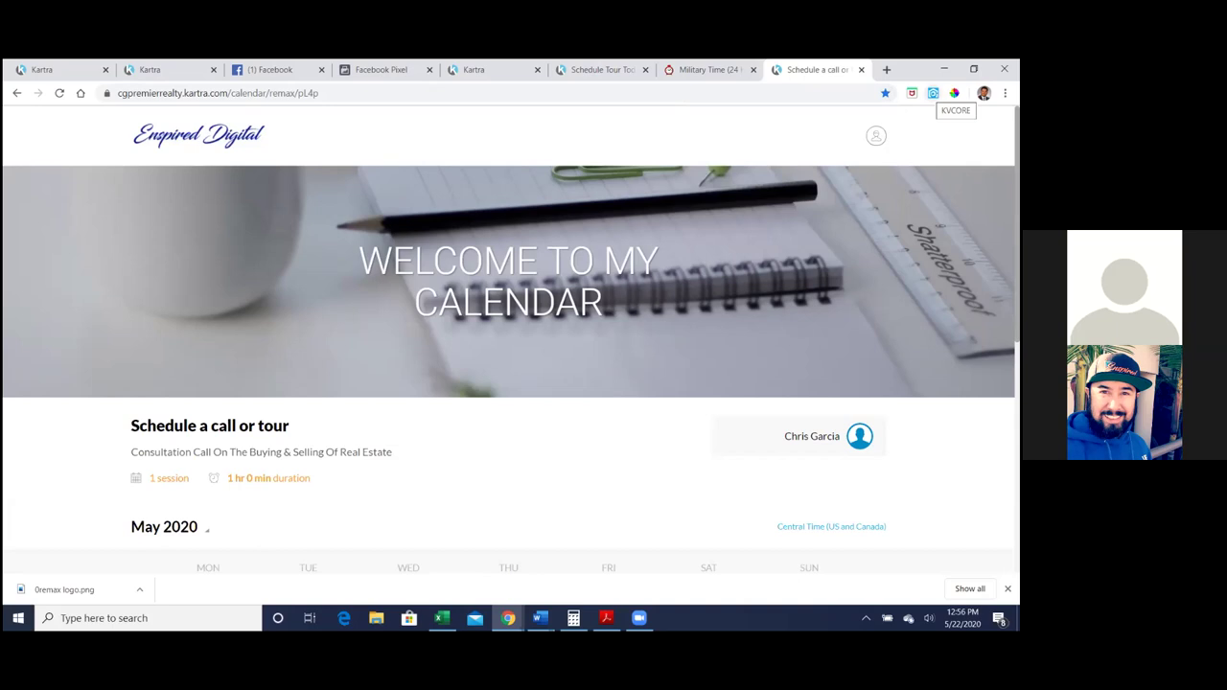
# Step: Test the new calendar bookmark, then return to the Kartra calendar tab
pyautogui.hotkey('alt', 'f')
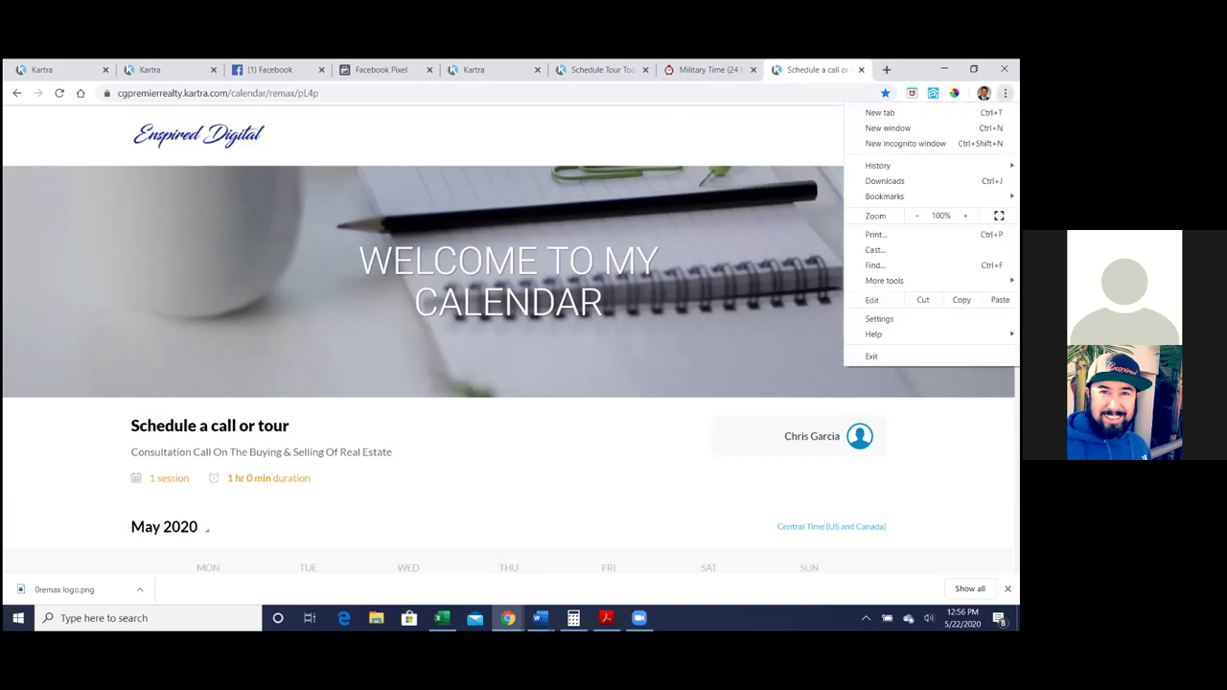
pyautogui.moveTo(884, 196)
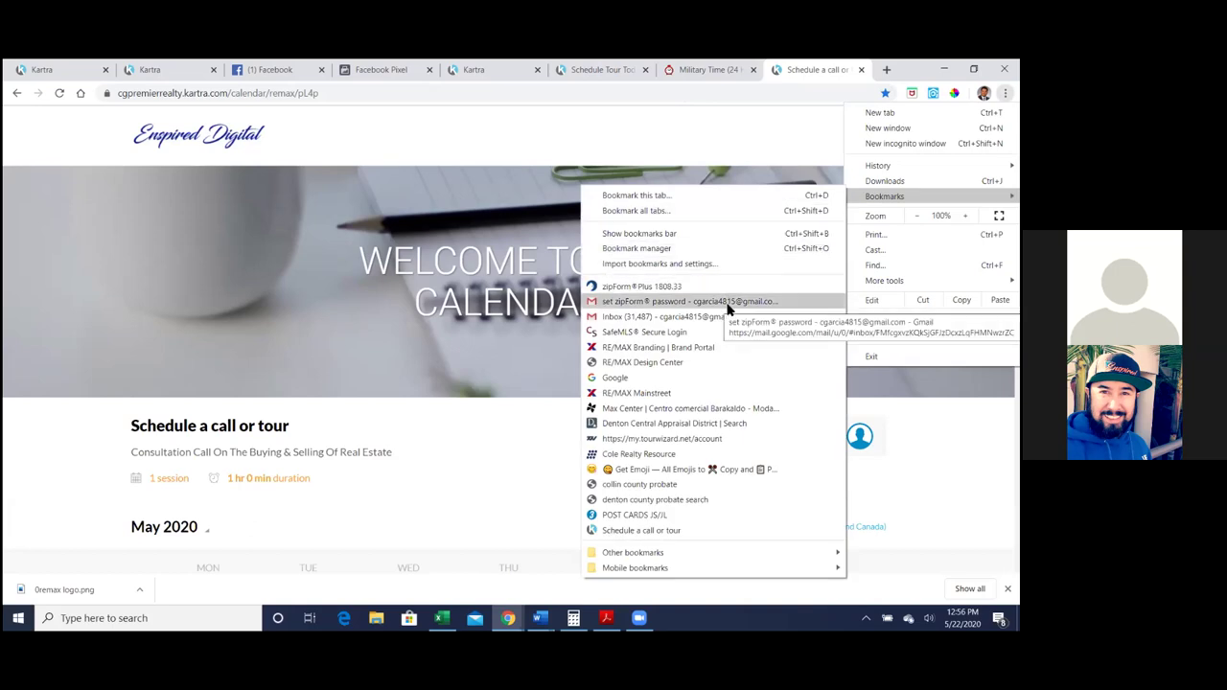
pyautogui.click(641, 530)
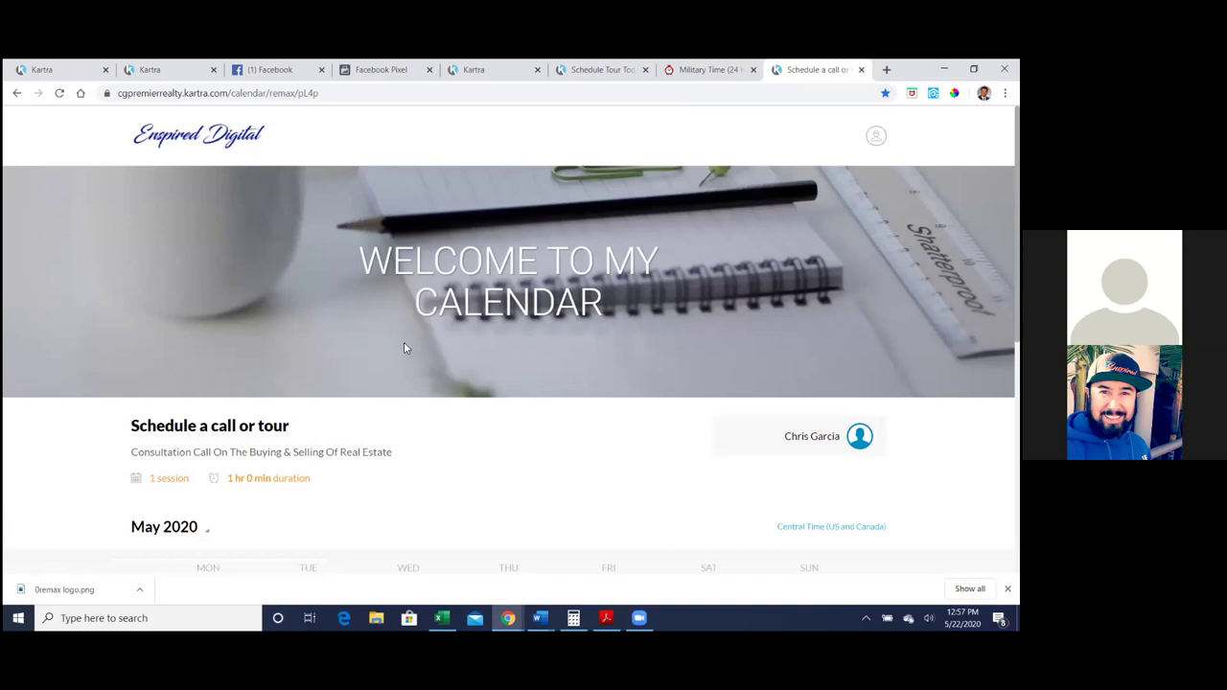
pyautogui.click(57, 75)
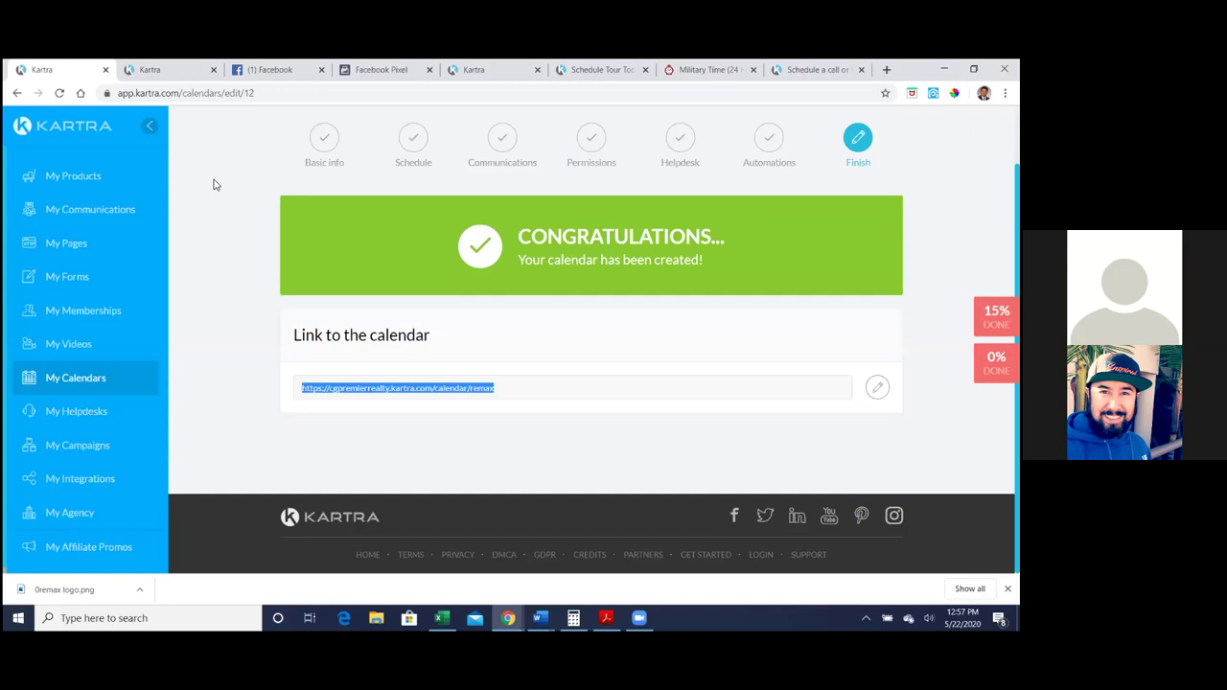
pyautogui.click(149, 70)
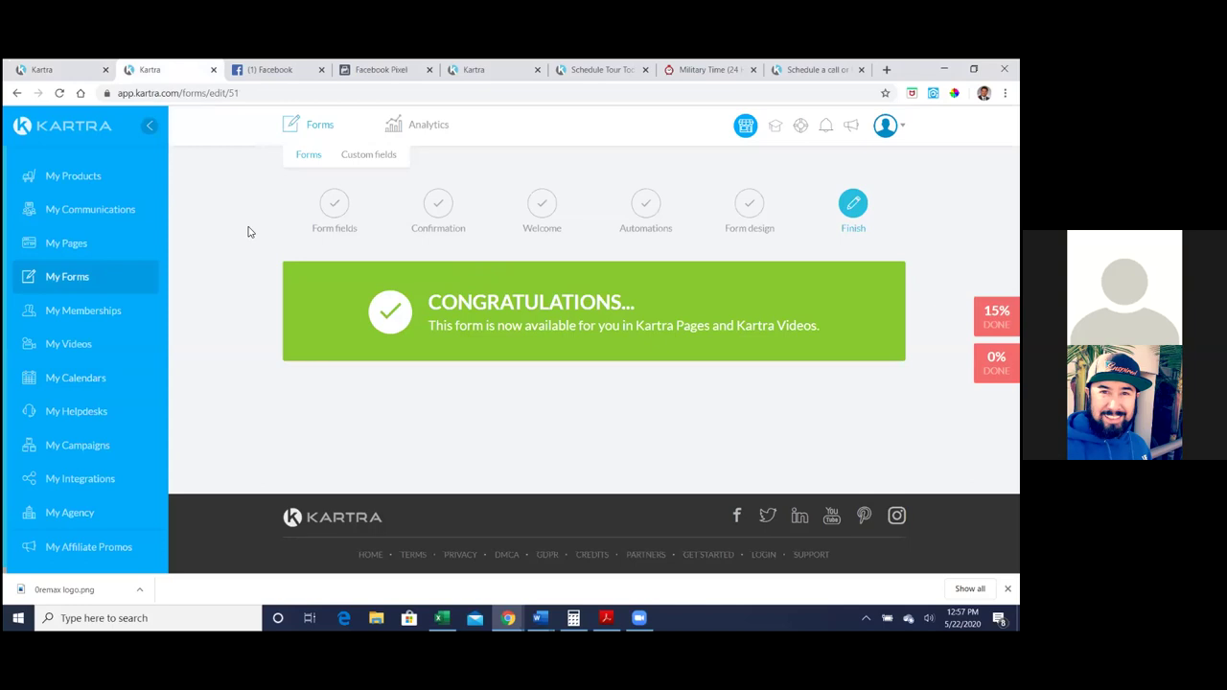
pyautogui.click(72, 284)
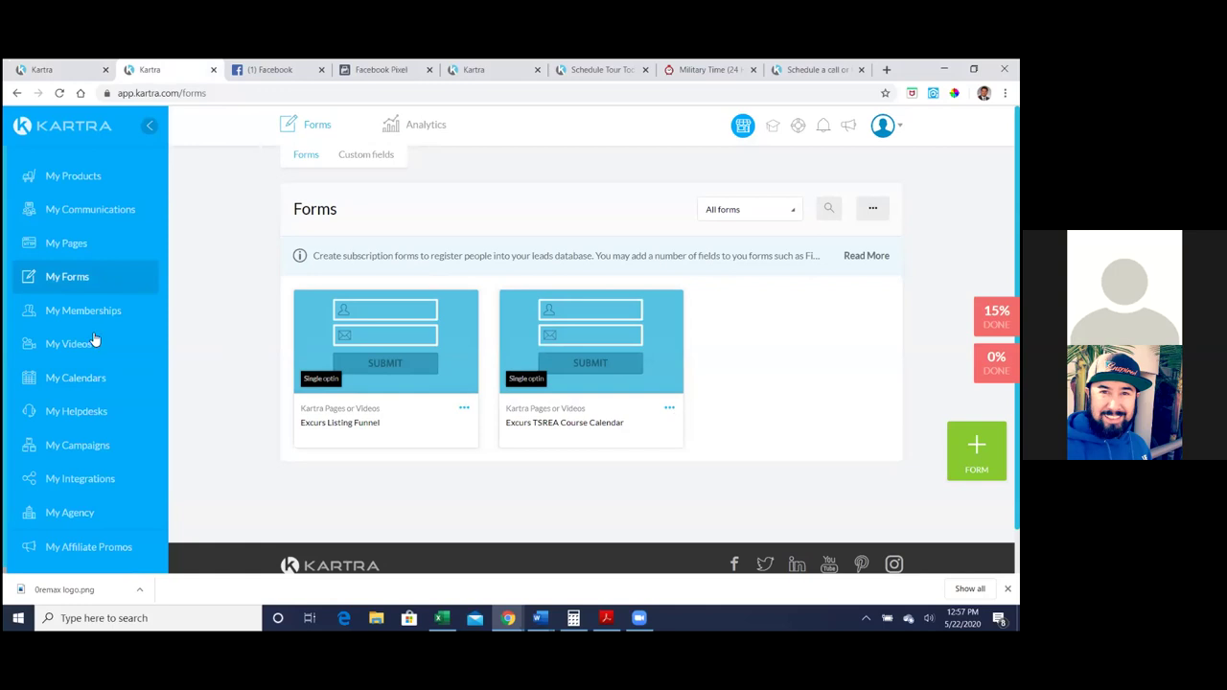
pyautogui.click(74, 245)
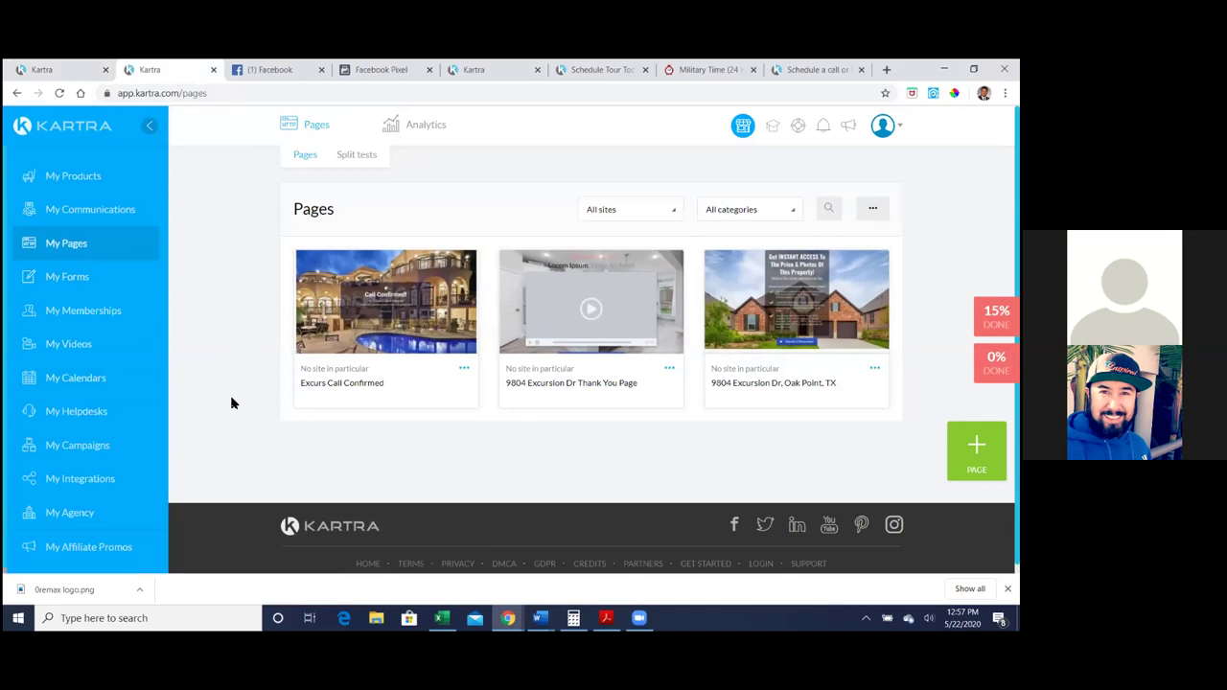
pyautogui.click(659, 336)
pyautogui.click(895, 117)
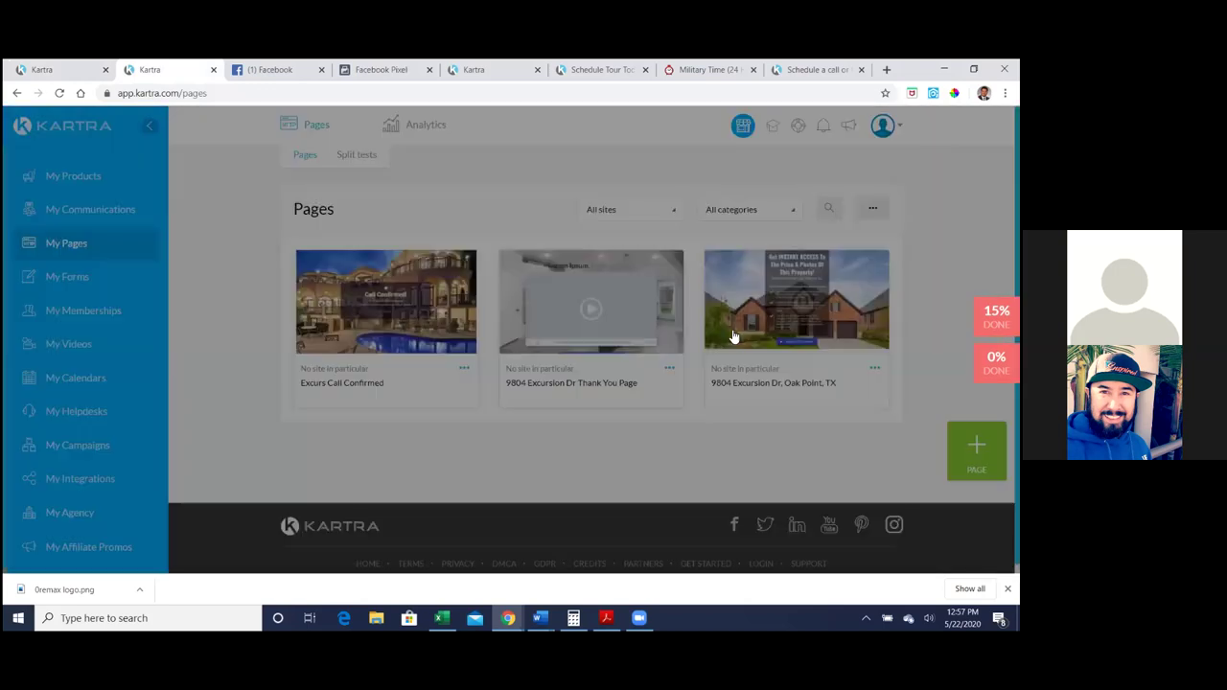
pyautogui.click(669, 369)
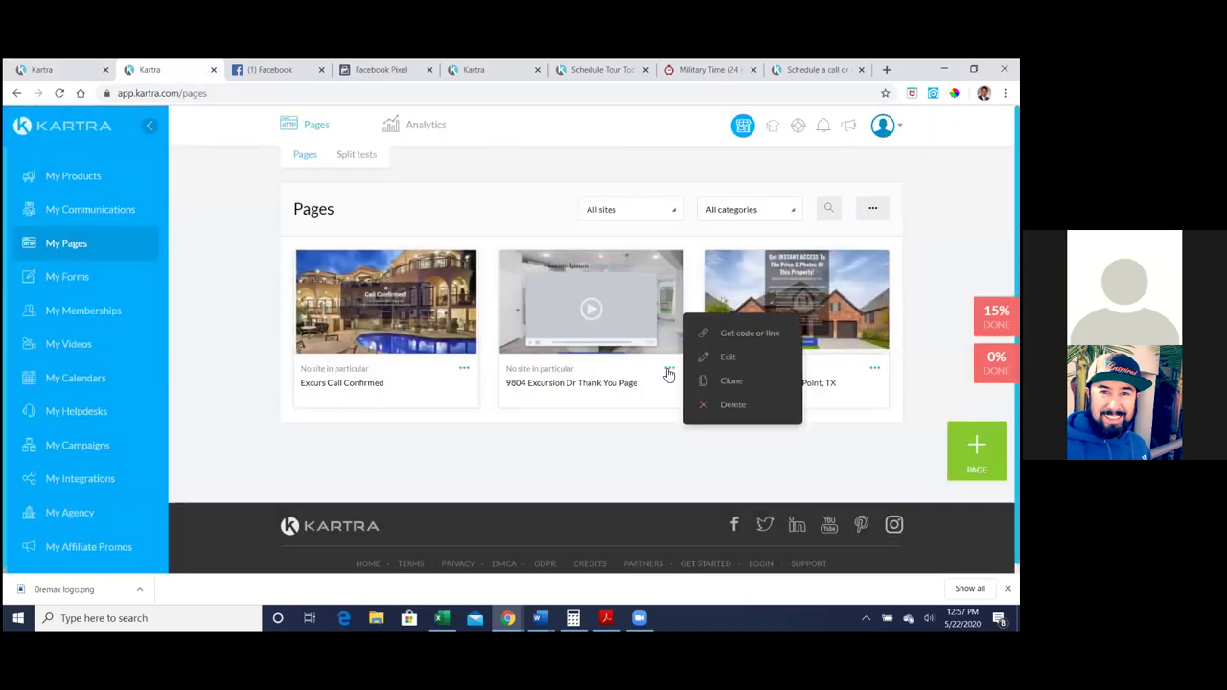
pyautogui.click(717, 359)
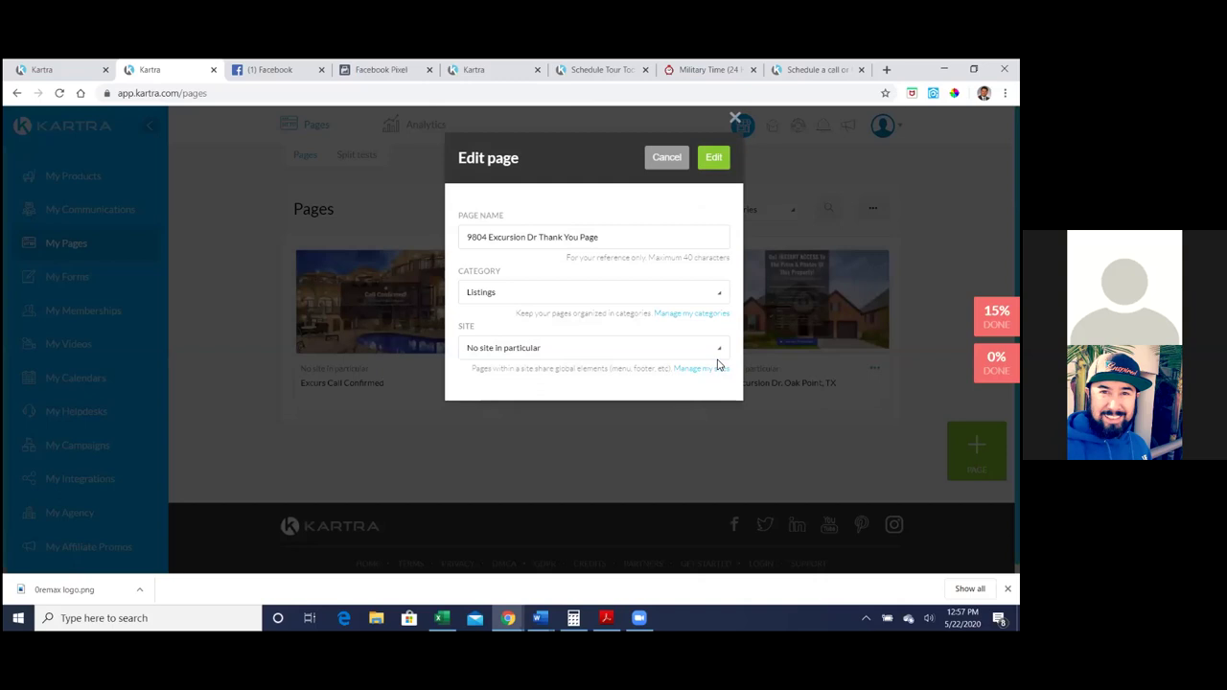
pyautogui.click(715, 158)
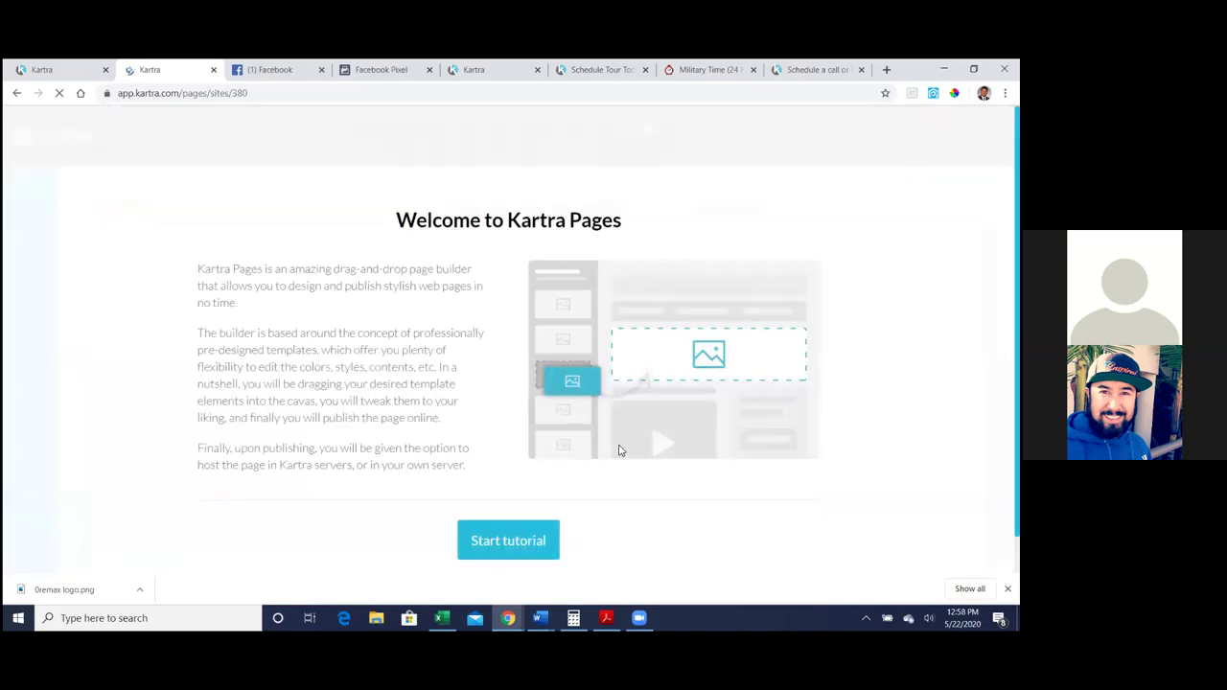
# Step: Start the builder tour and advance through the pop-ups, multi-device preview and column mode steps
pyautogui.scroll(-1, 567, 438)
pyautogui.click(537, 493)
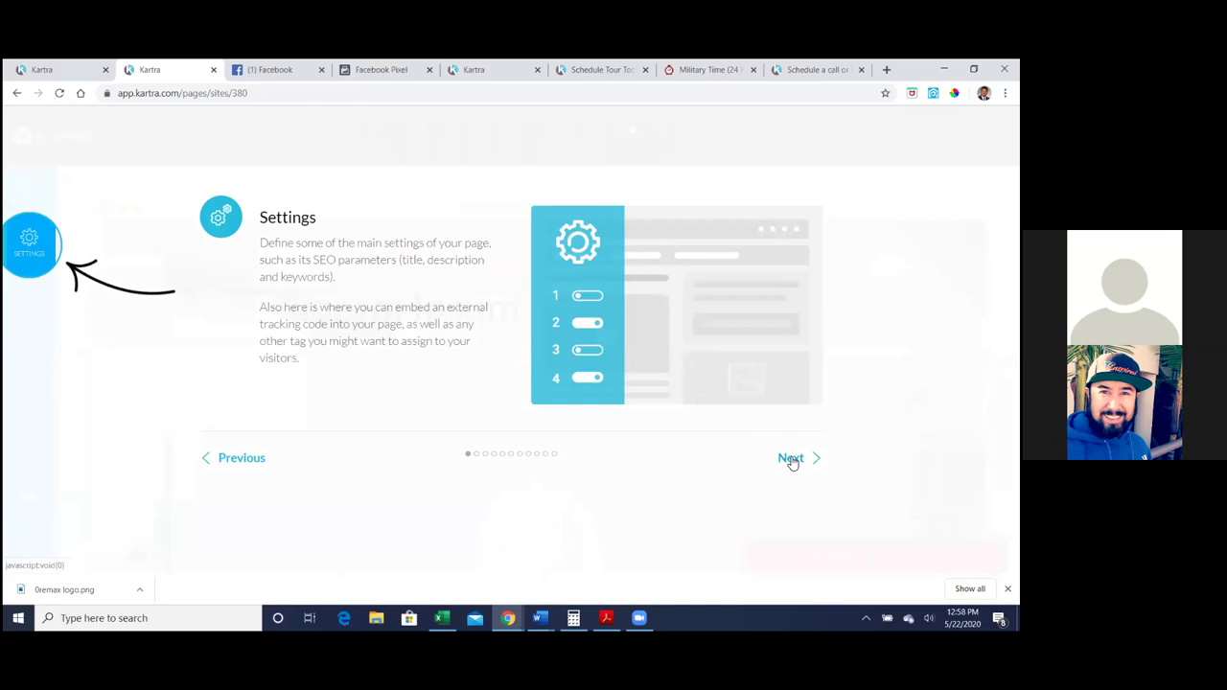
pyautogui.click(792, 460)
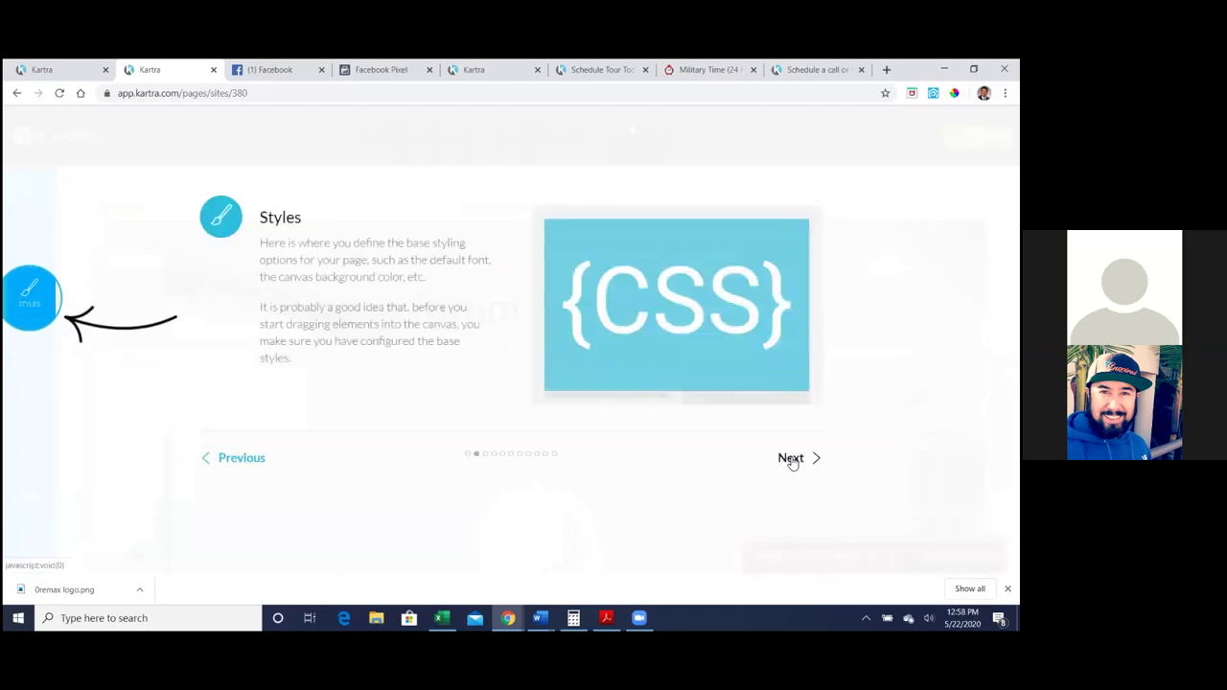
pyautogui.click(792, 460)
pyautogui.click(789, 567)
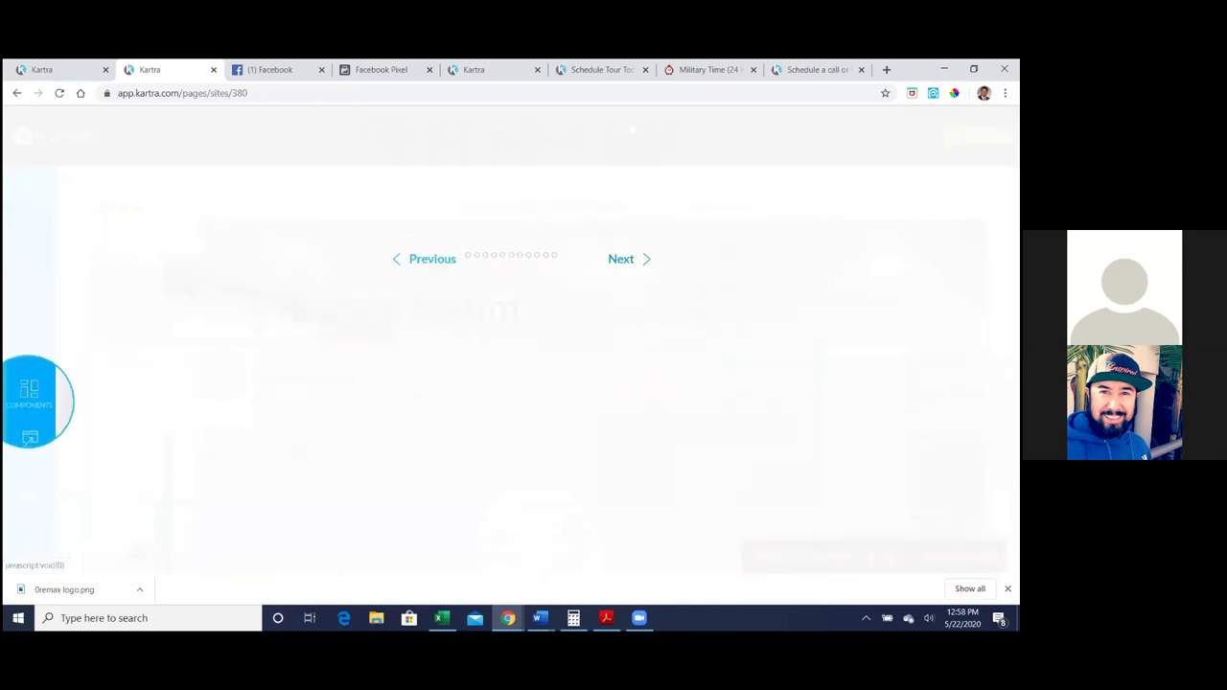
pyautogui.click(787, 517)
pyautogui.click(790, 461)
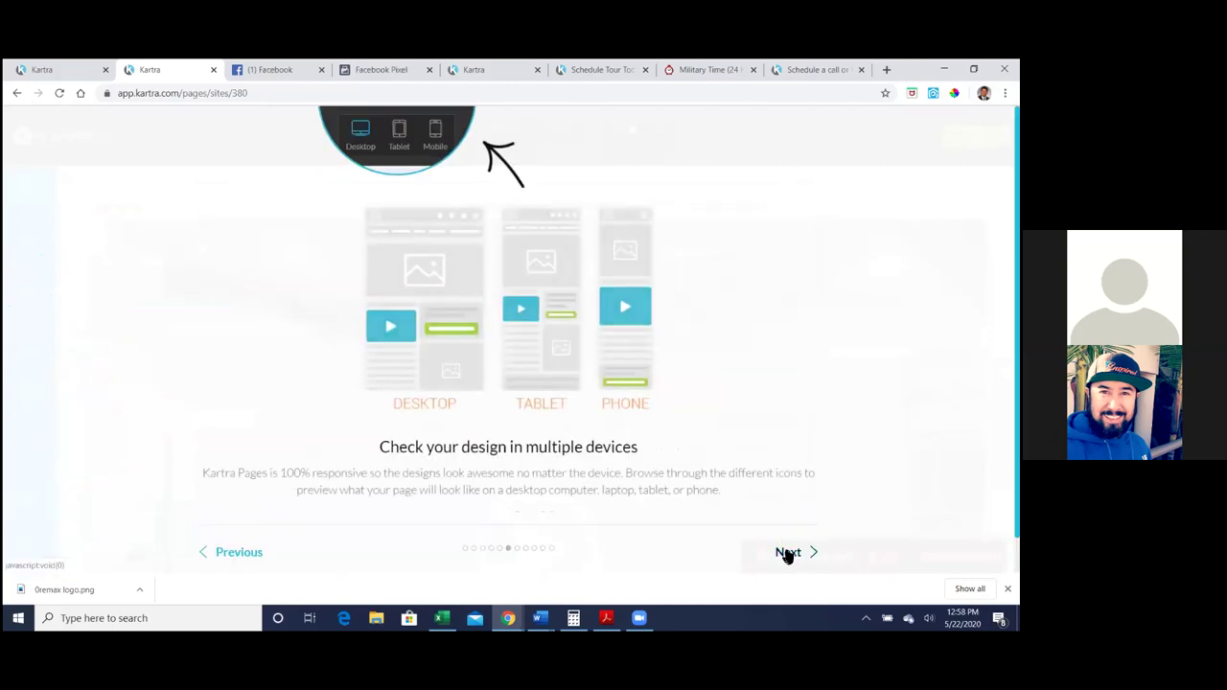
pyautogui.click(787, 554)
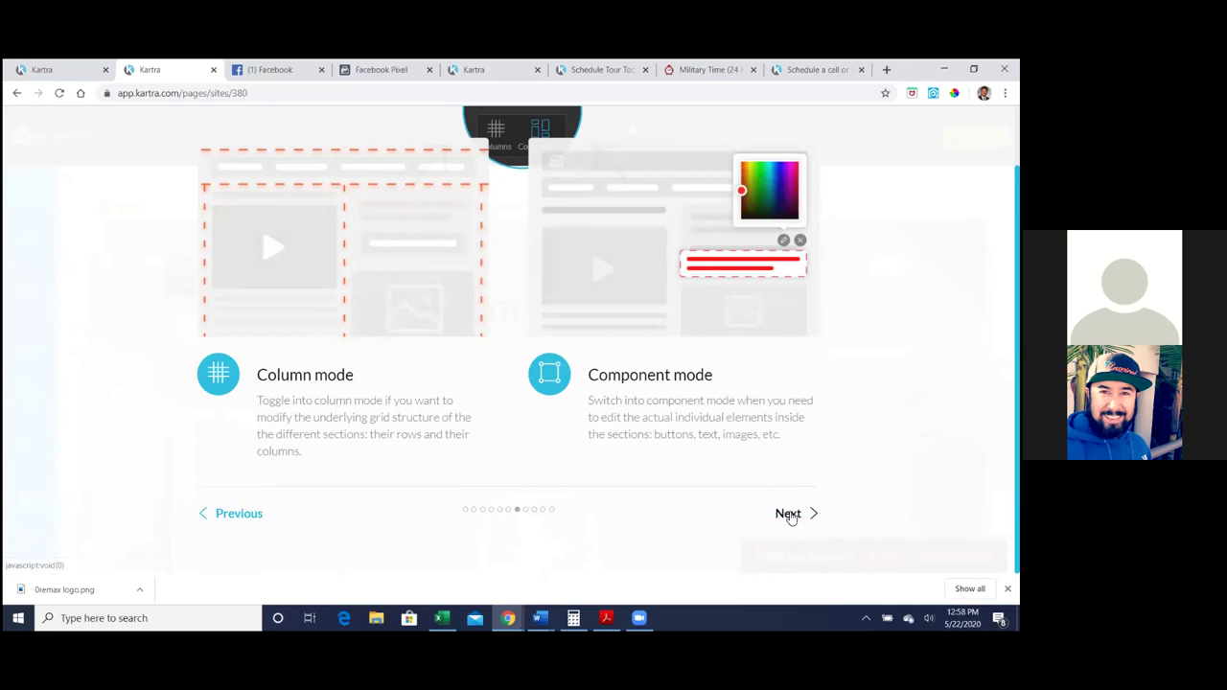
# Step: Advance past the main menu and assets steps and finish with 'Let's get started'
pyautogui.click(790, 517)
pyautogui.click(788, 566)
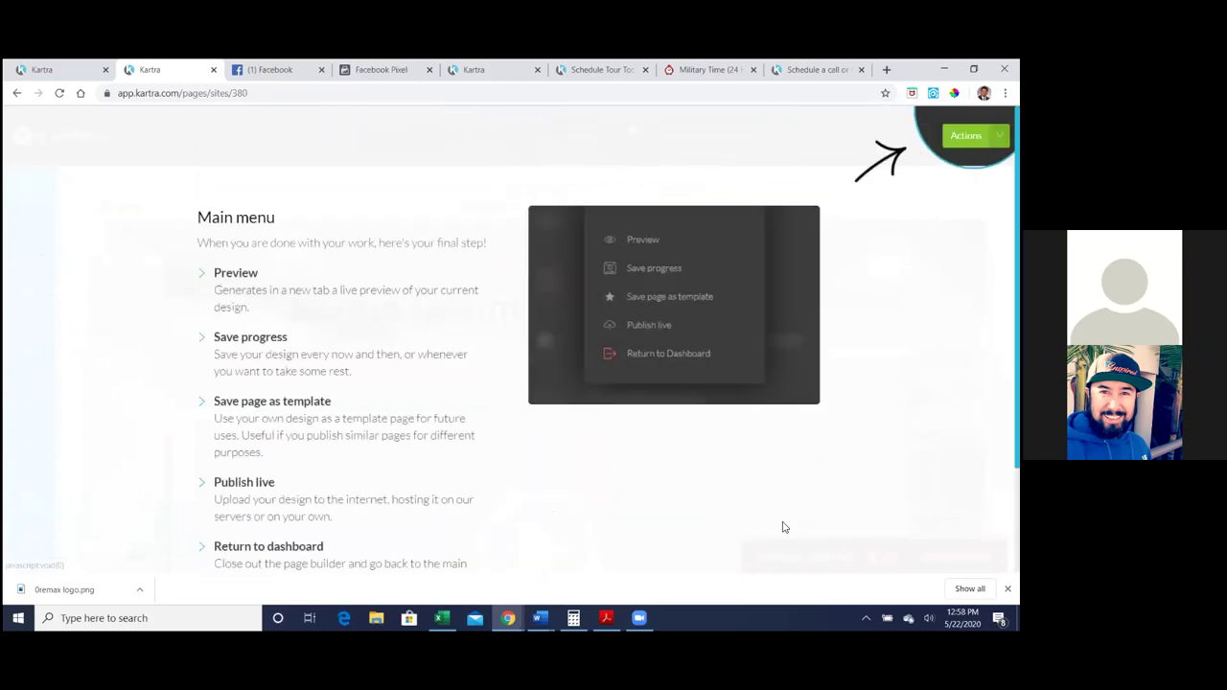
pyautogui.scroll(-3, 782, 539)
pyautogui.click(790, 516)
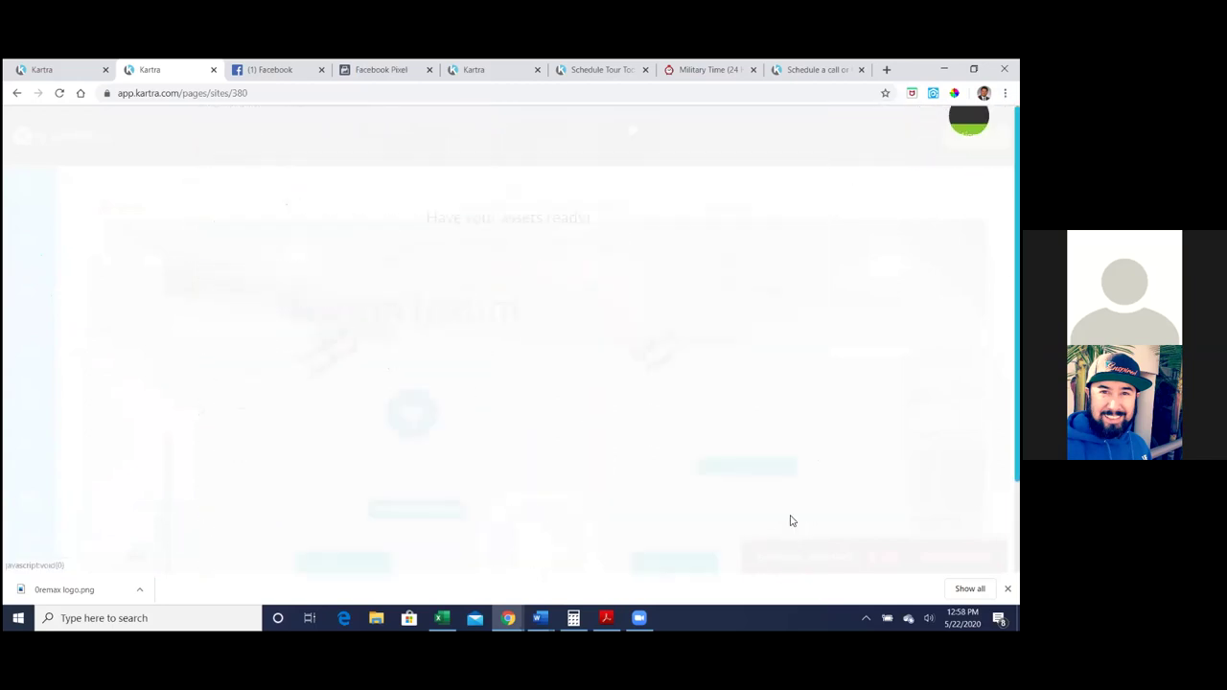
pyautogui.scroll(-3, 729, 529)
pyautogui.click(788, 512)
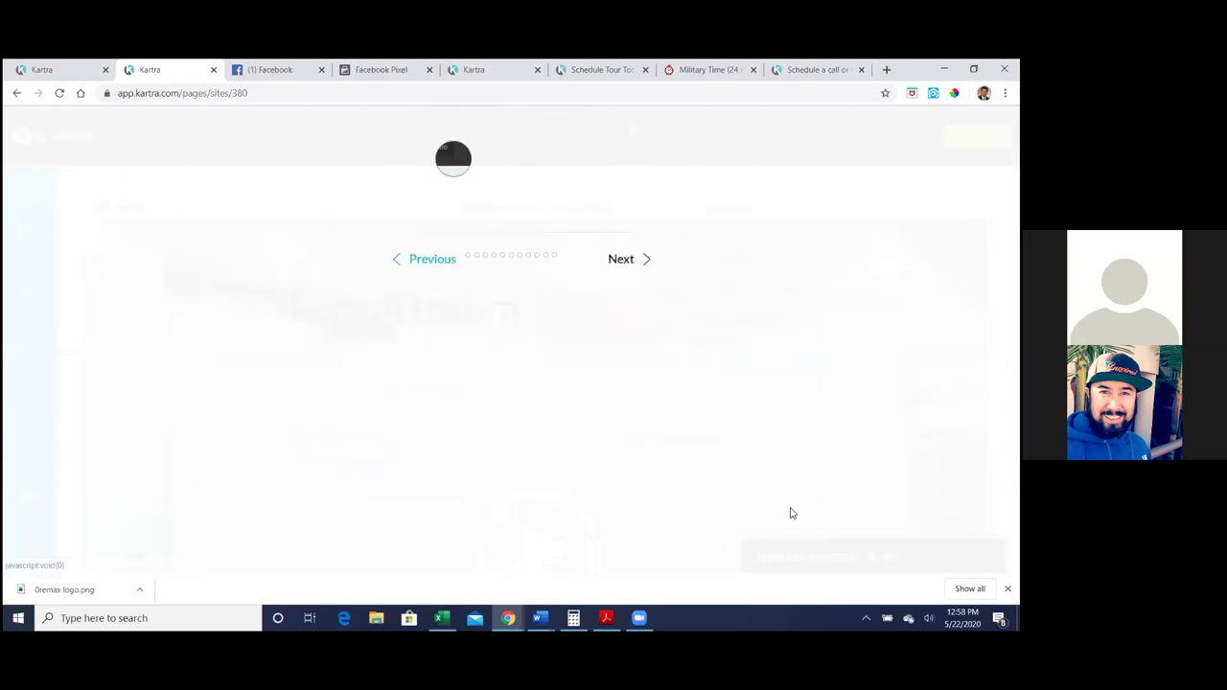
pyautogui.scroll(-3, 786, 510)
pyautogui.click(786, 512)
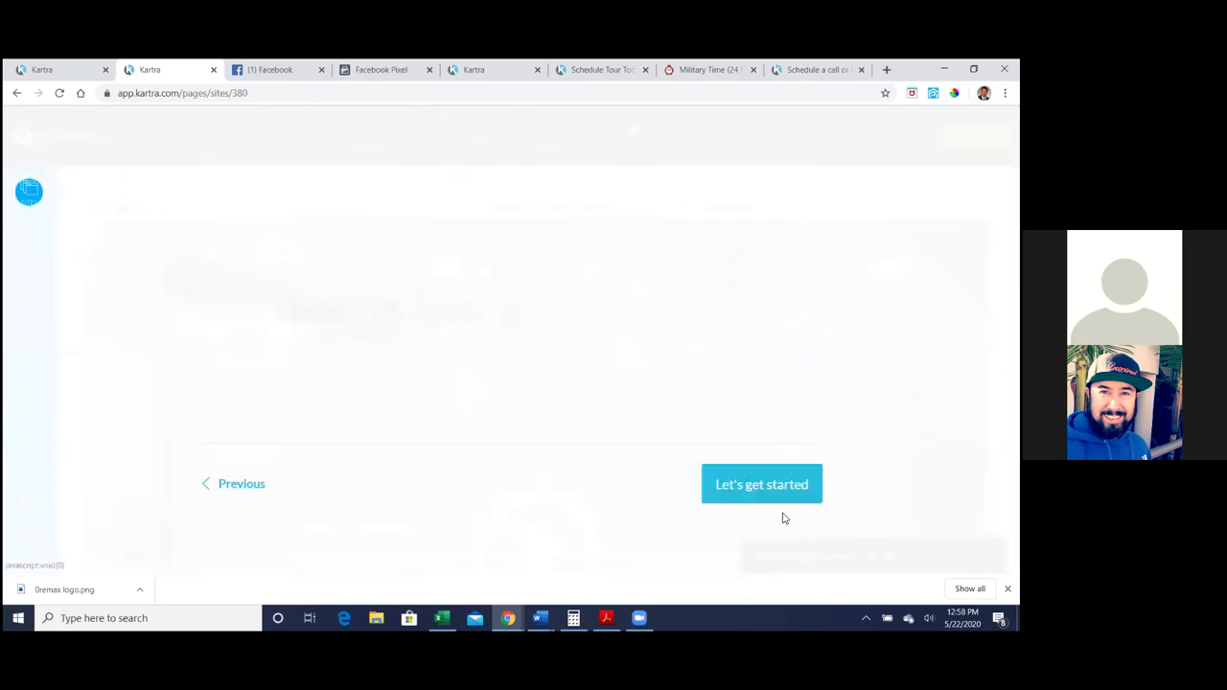
pyautogui.click(780, 485)
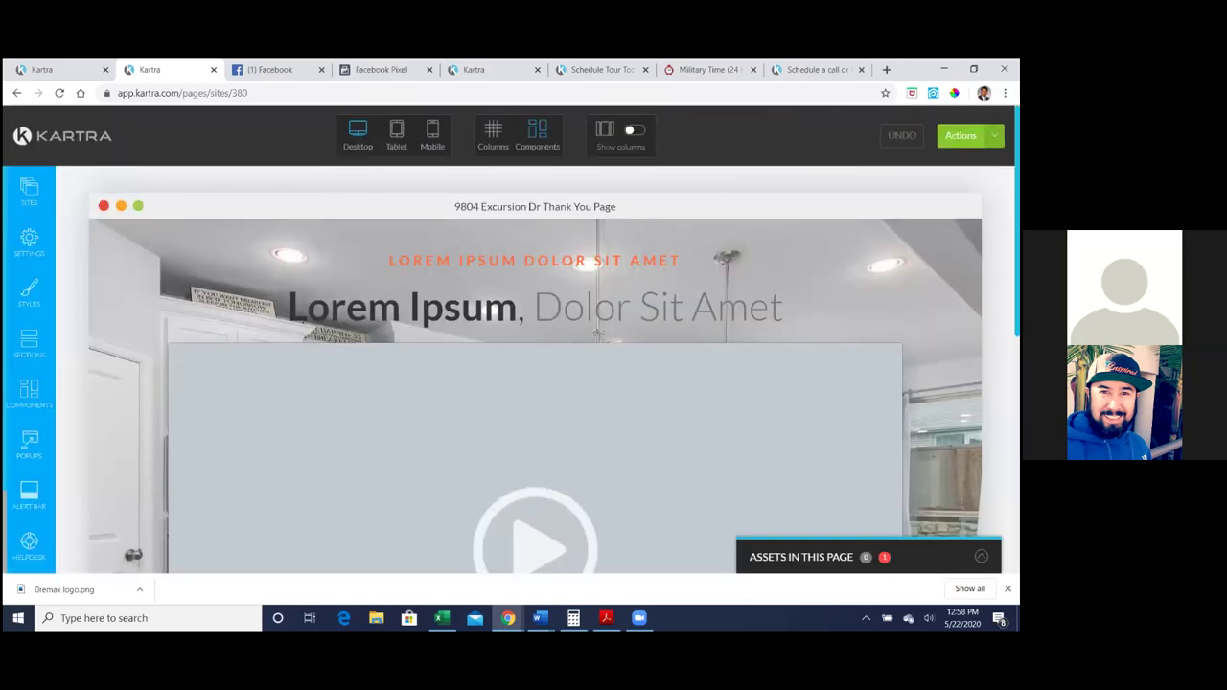
# Step: Link the 'Click here to schedule your showing!' button to the agent's Kartra calendar
pyautogui.scroll(-3, 535, 369)
pyautogui.scroll(-3, 570, 395)
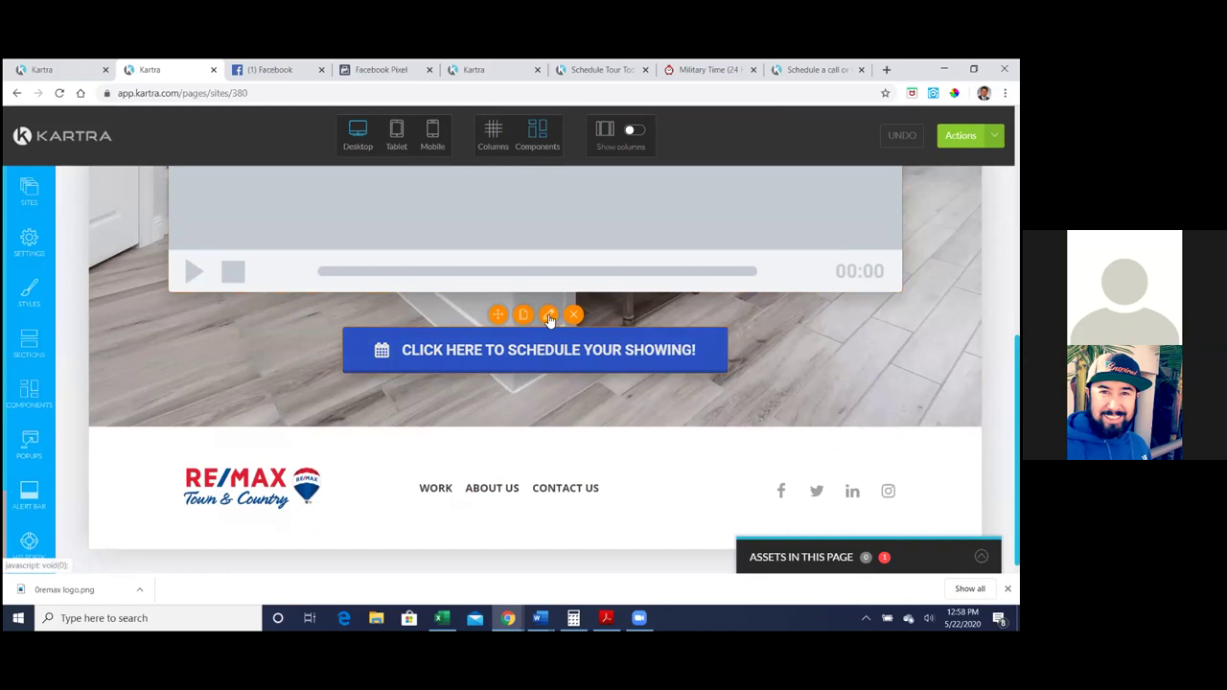
pyautogui.click(548, 318)
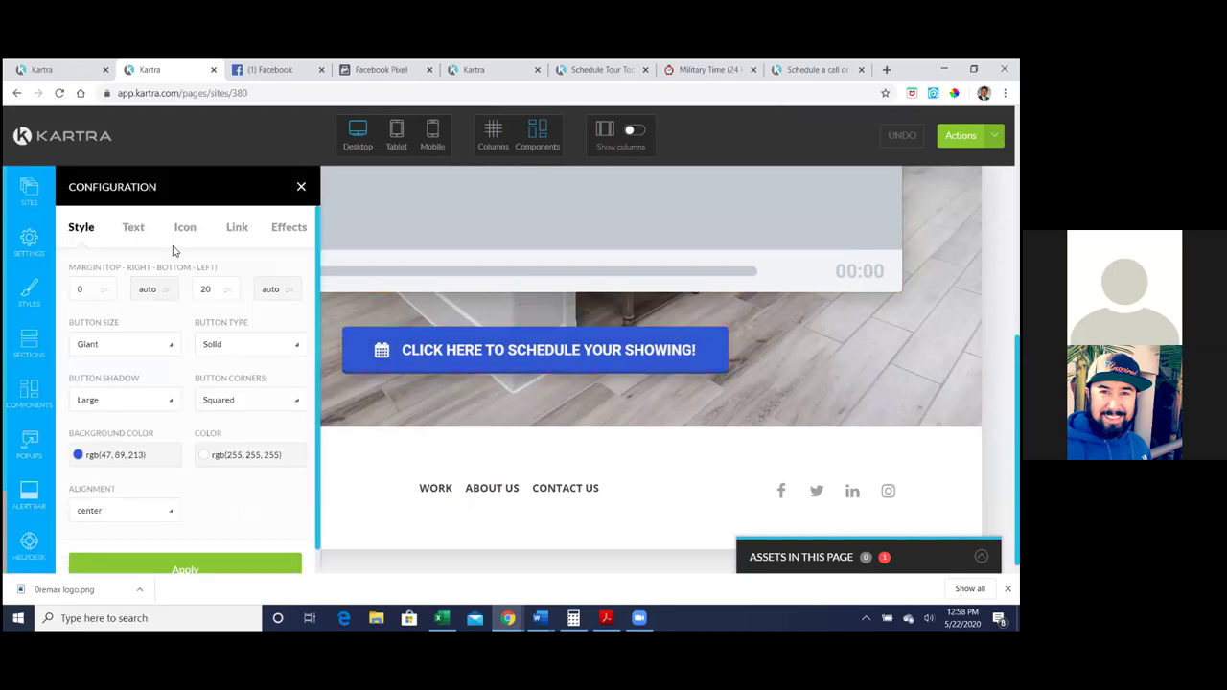
pyautogui.click(232, 233)
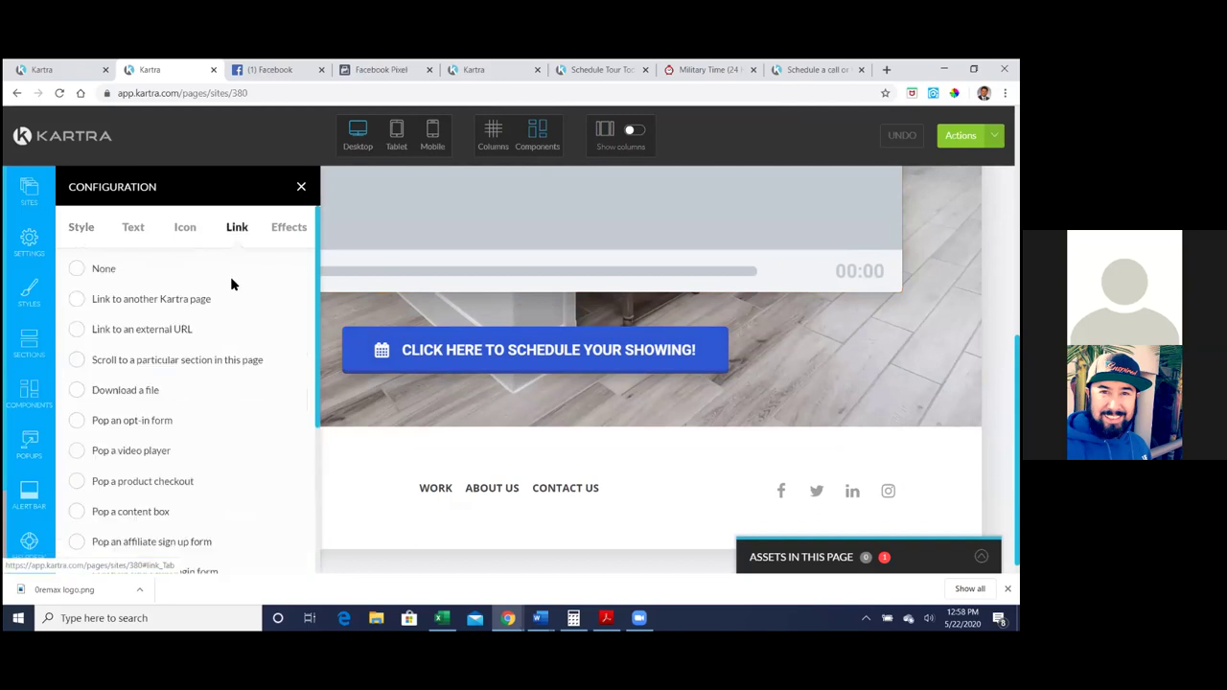
pyautogui.scroll(-3, 235, 364)
pyautogui.click(236, 389)
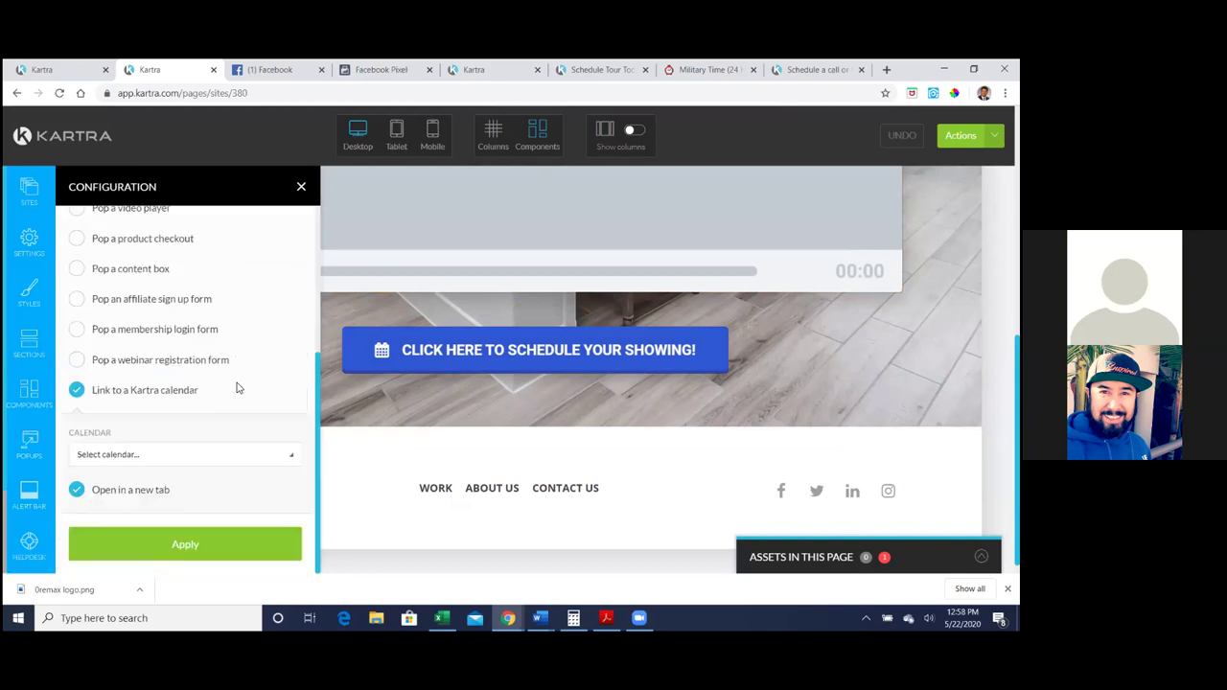
pyautogui.click(230, 458)
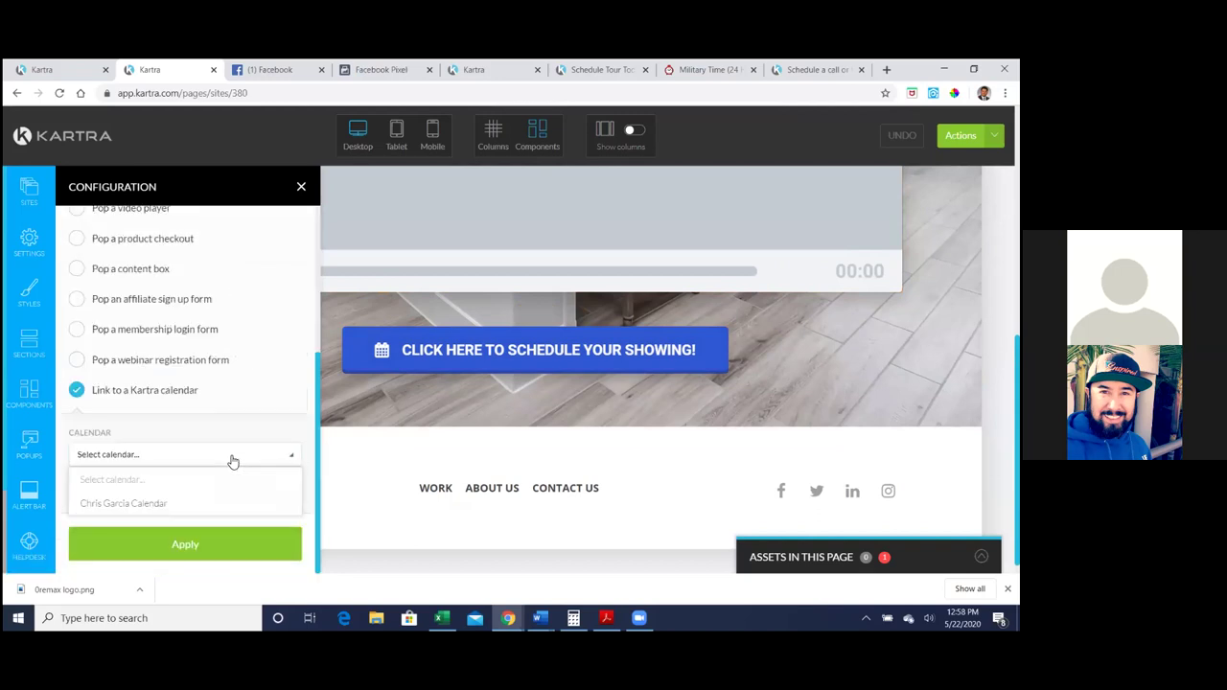
pyautogui.click(129, 503)
pyautogui.click(189, 545)
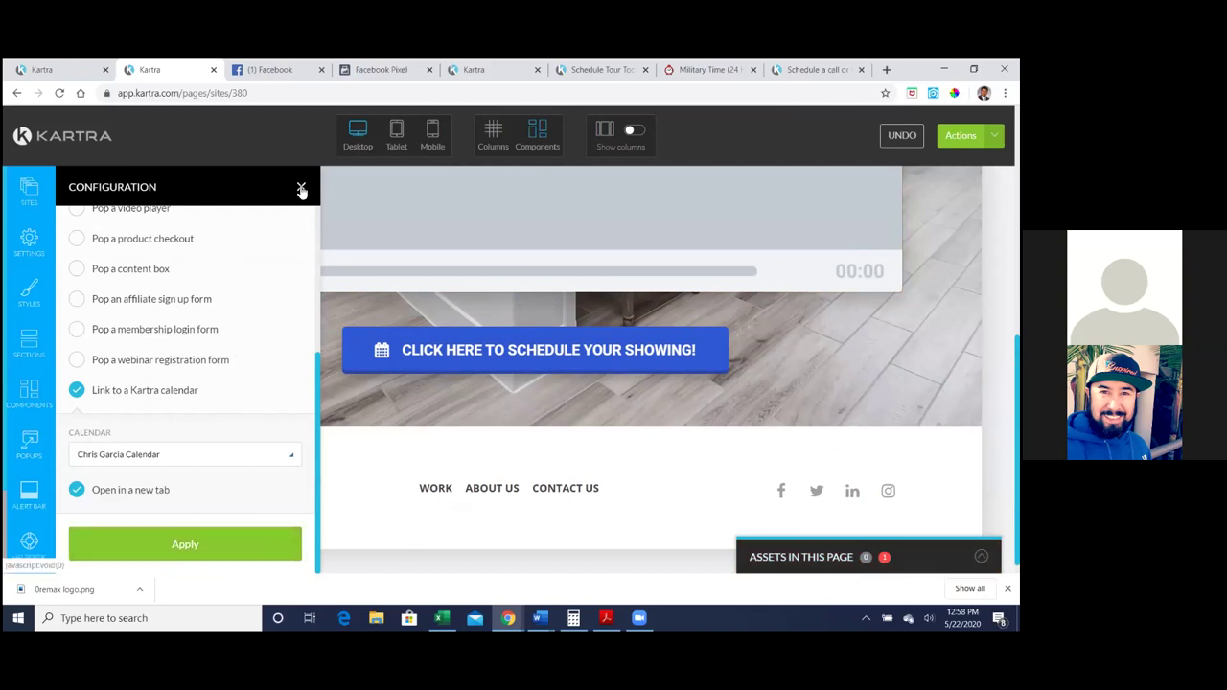
pyautogui.click(301, 189)
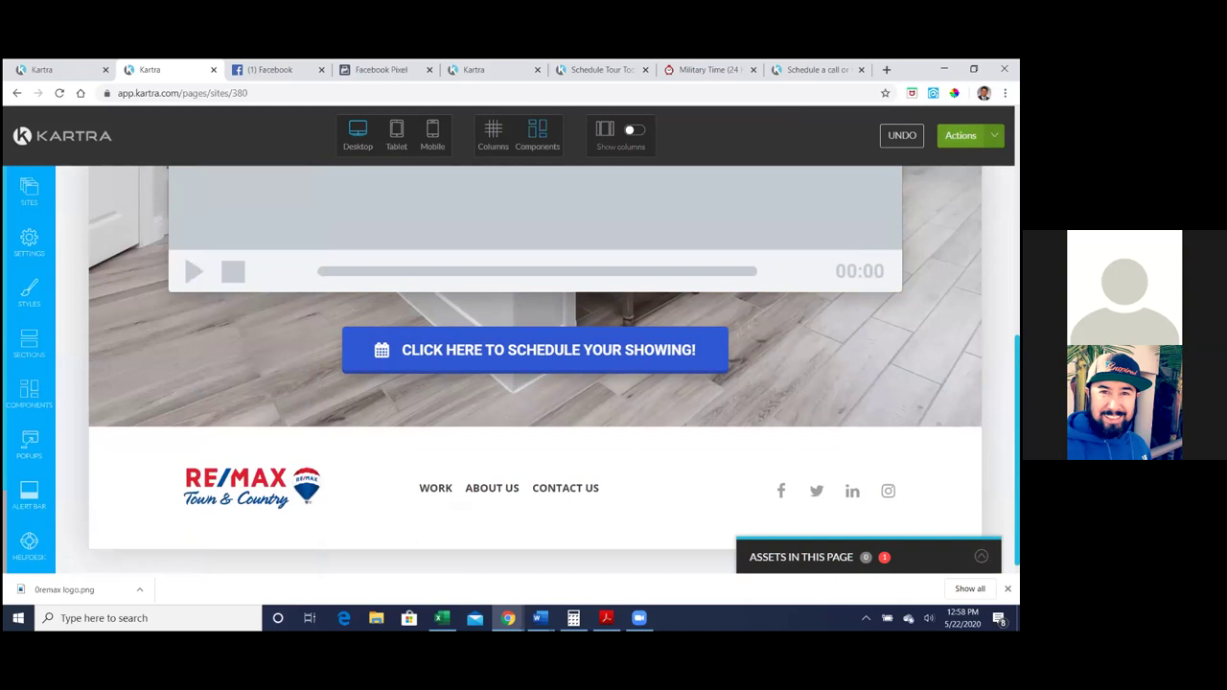
# Step: Save the page's progress from the Actions menu
pyautogui.click(960, 135)
pyautogui.click(905, 191)
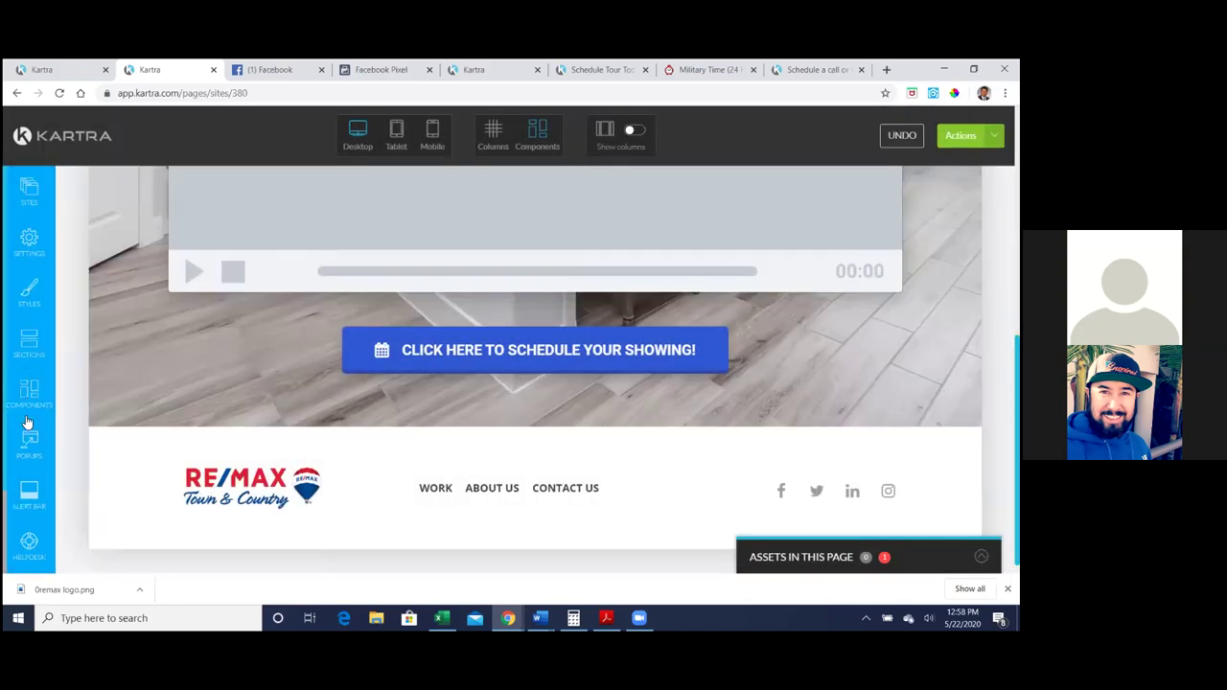
pyautogui.click(30, 242)
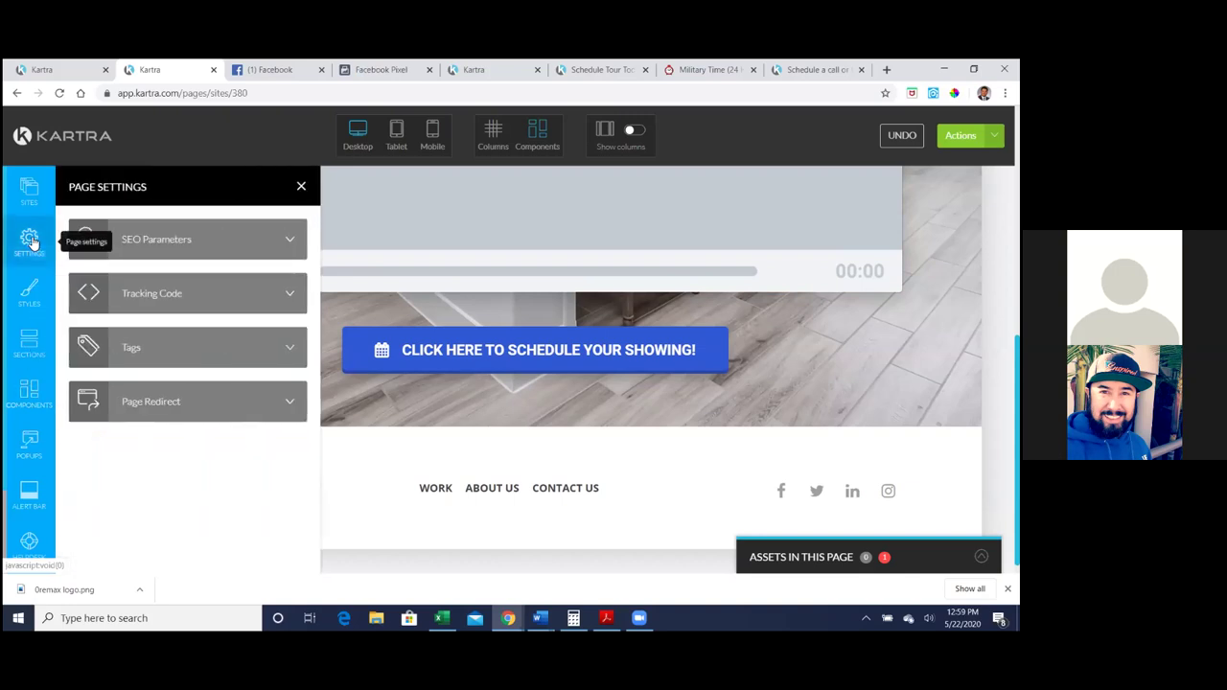
# Step: In the page's Tracking Code settings, delete all the old code from the Facebook Ads box
pyautogui.click(134, 292)
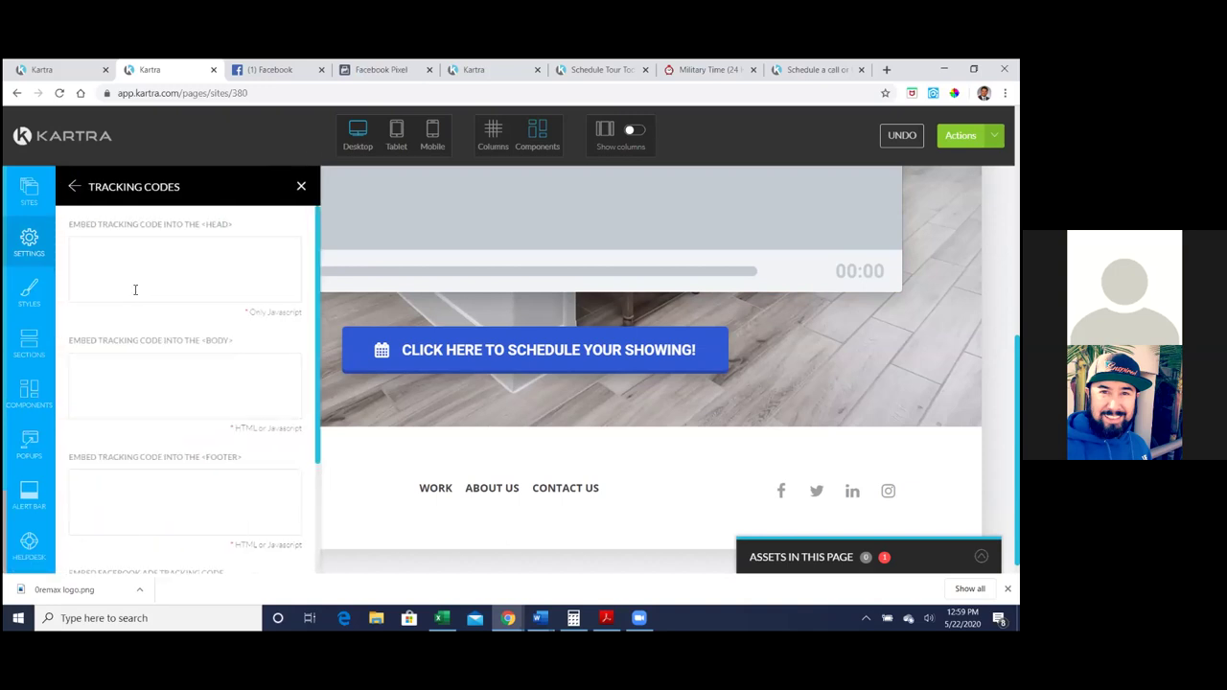
pyautogui.scroll(-2, 135, 290)
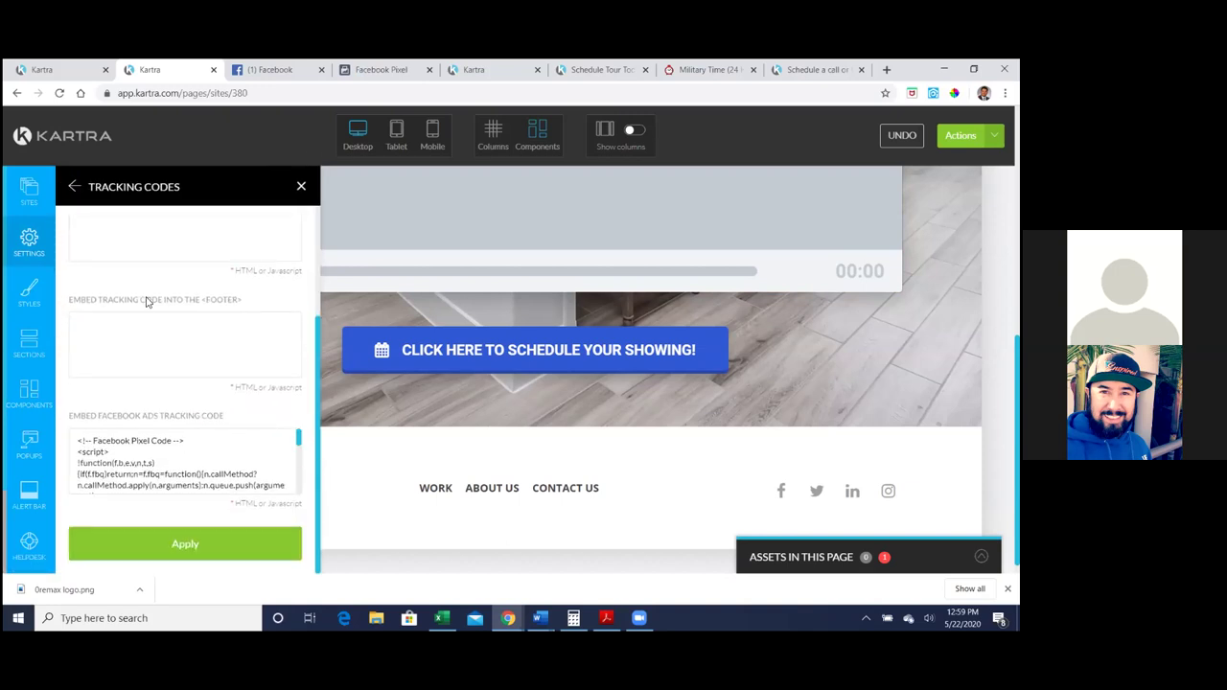
pyautogui.scroll(-3, 273, 453)
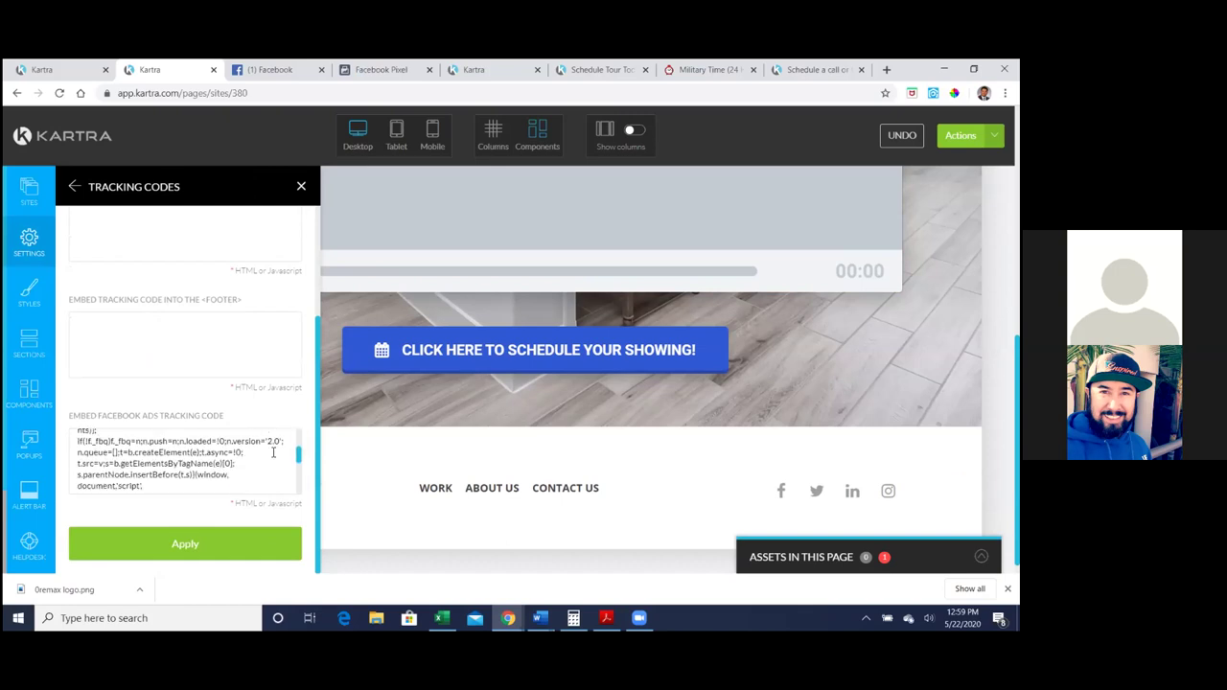
pyautogui.scroll(-3, 273, 452)
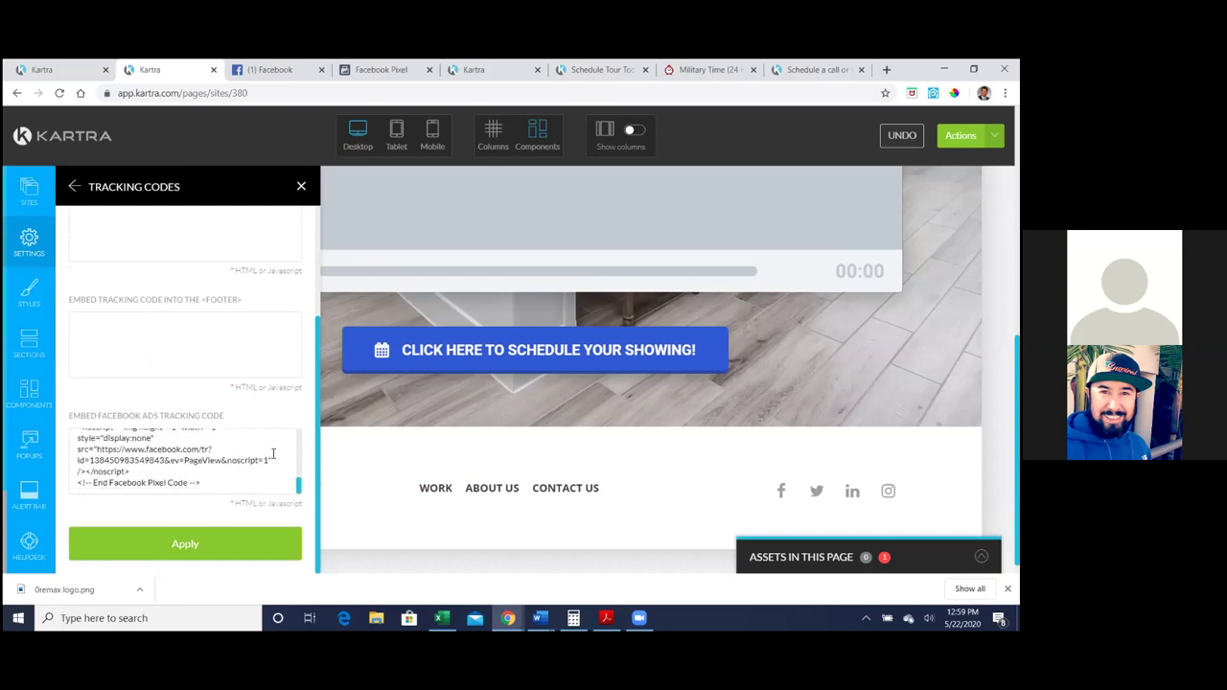
pyautogui.scroll(-1, 273, 453)
pyautogui.scroll(8, 273, 453)
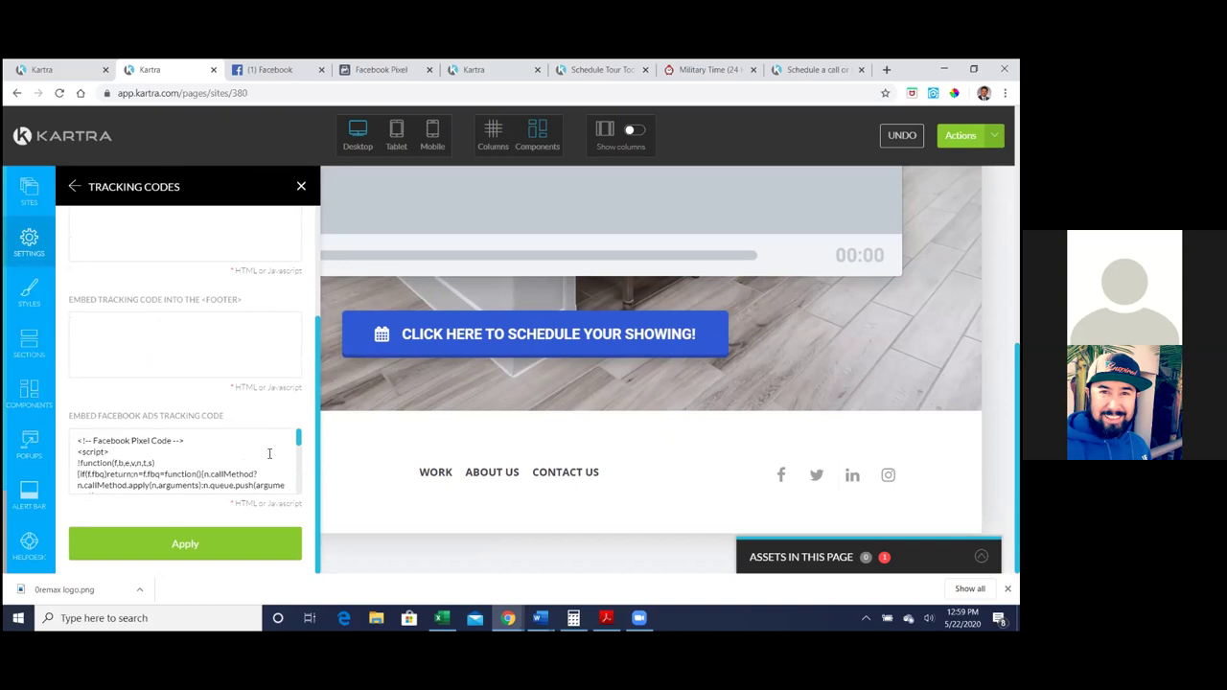
pyautogui.scroll(-4, 269, 454)
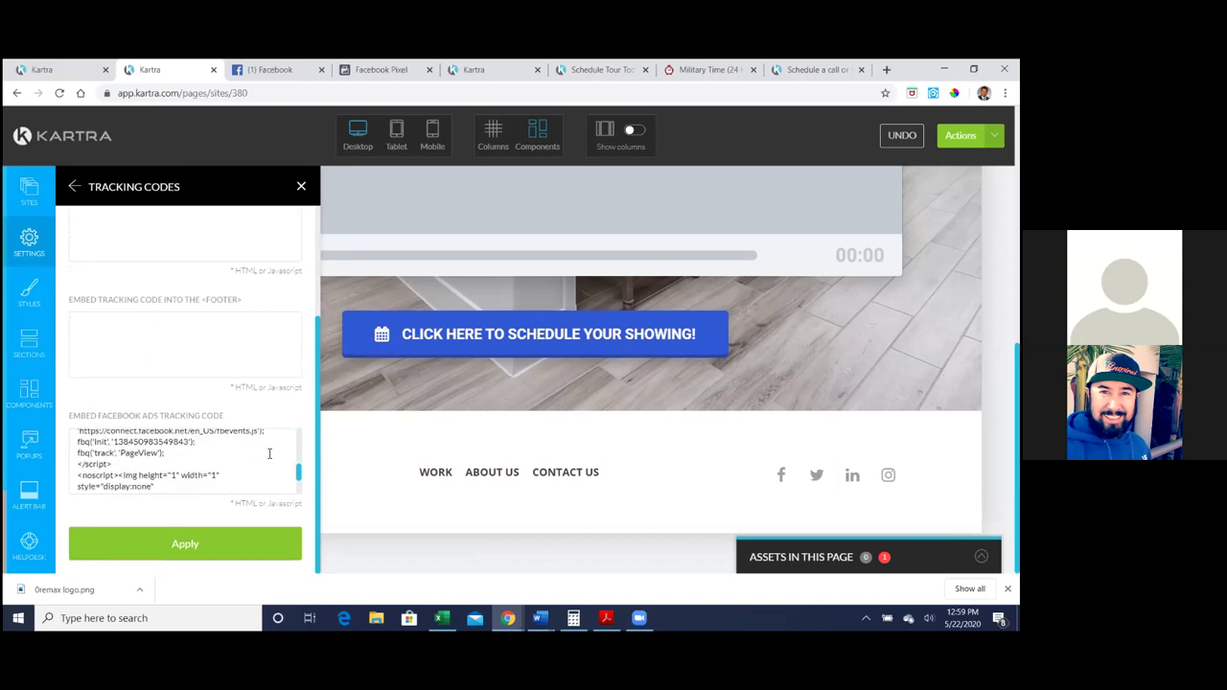
pyautogui.scroll(-2, 270, 453)
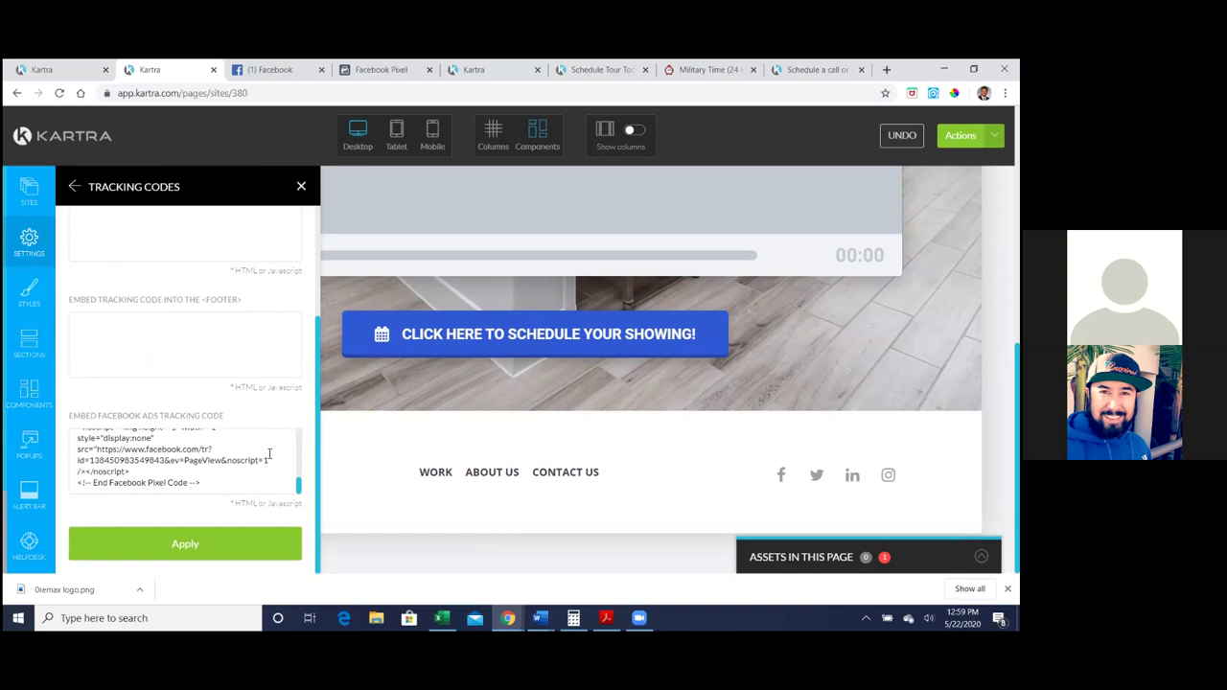
pyautogui.scroll(8, 269, 453)
pyautogui.tripleClick(239, 467)
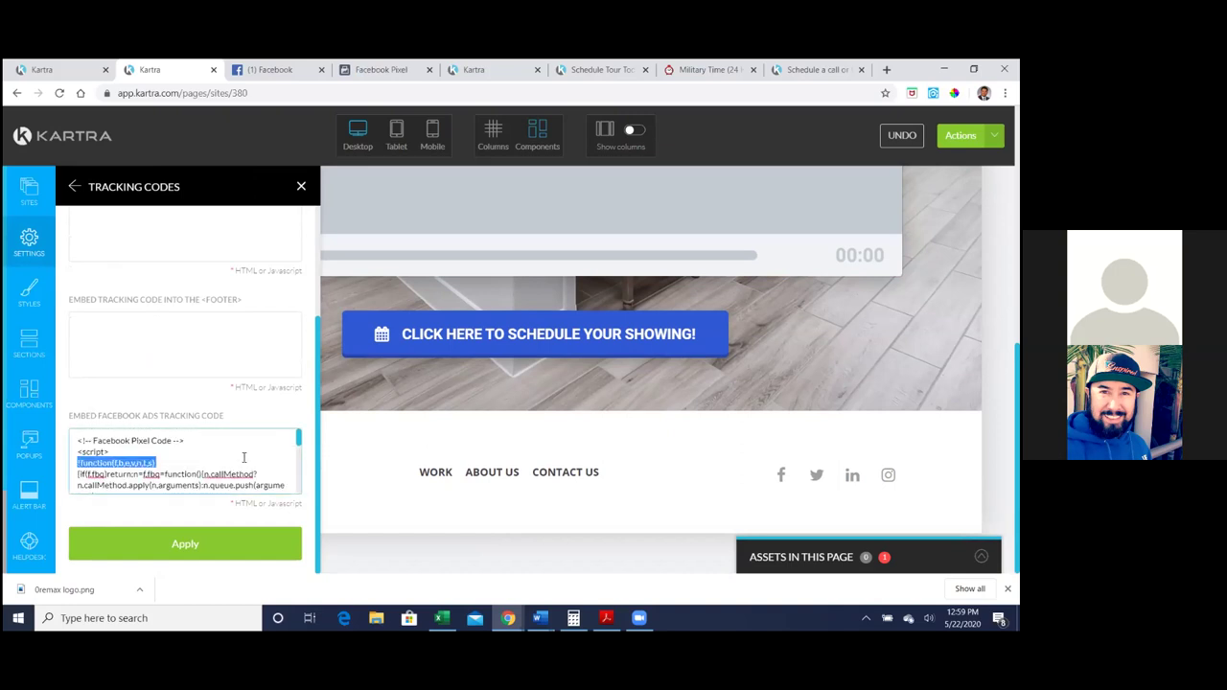
pyautogui.hotkey('ctrl', 'a')
pyautogui.press('BackSpace')
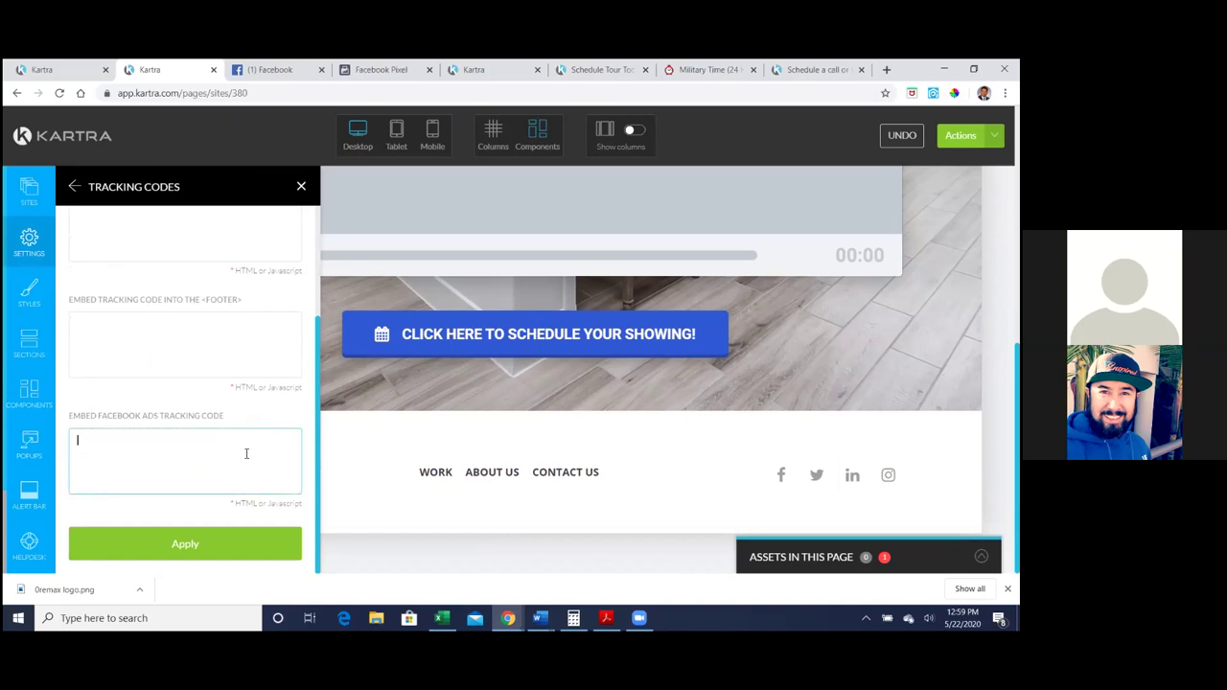
# Step: Copy the pixel base code via the manual install option, then return to the Kartra tab
pyautogui.click(396, 67)
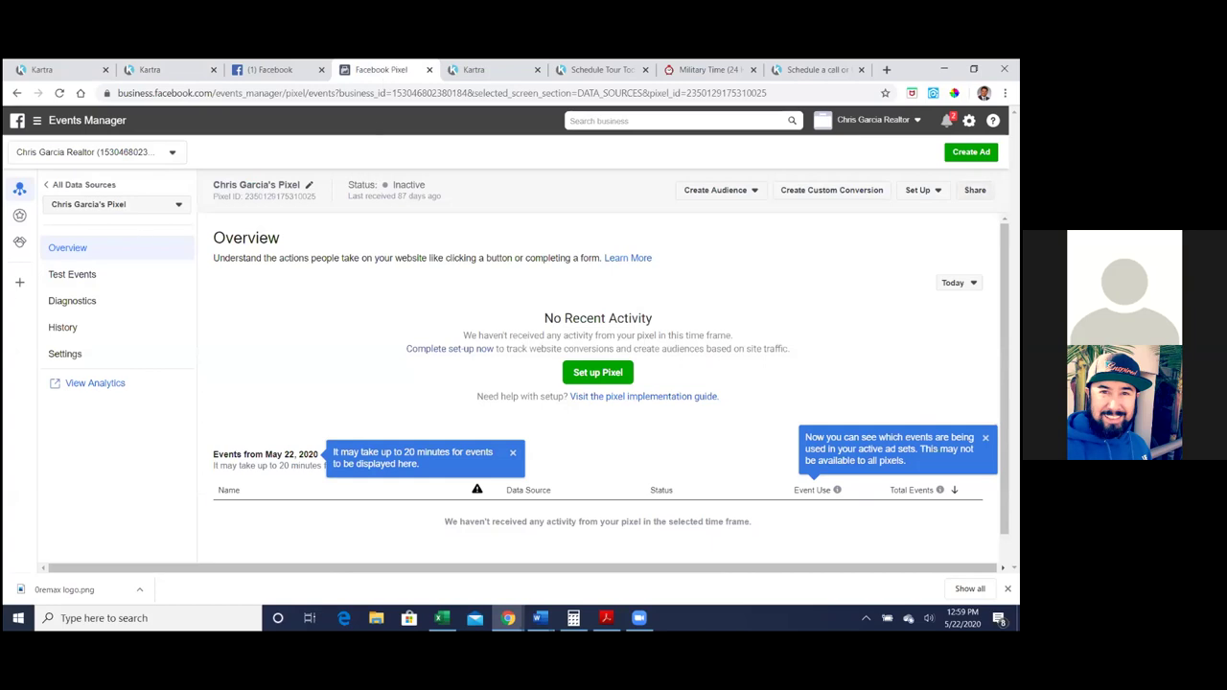
pyautogui.click(918, 190)
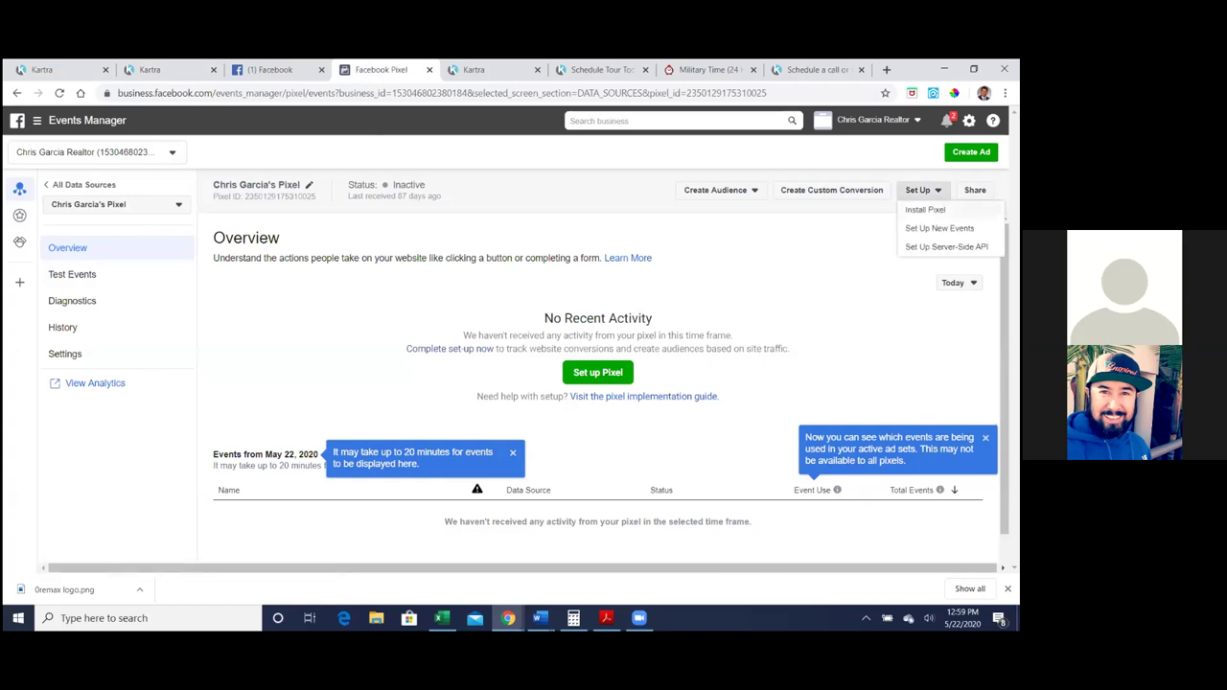
pyautogui.click(925, 209)
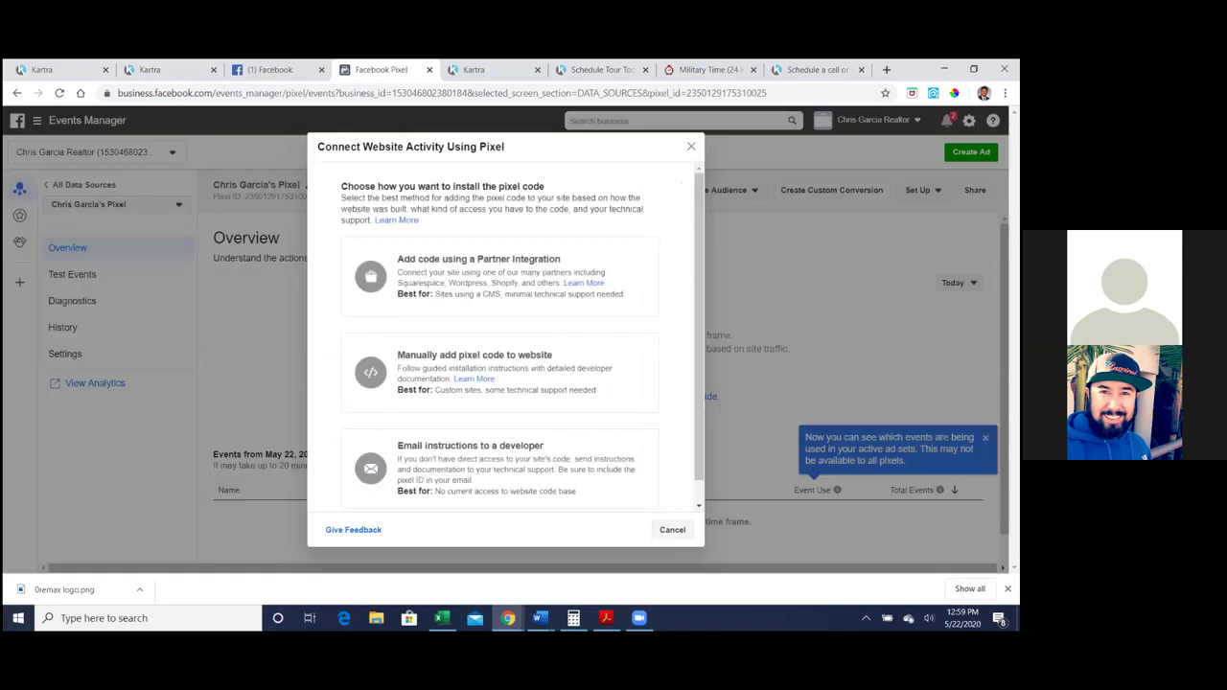
pyautogui.click(526, 361)
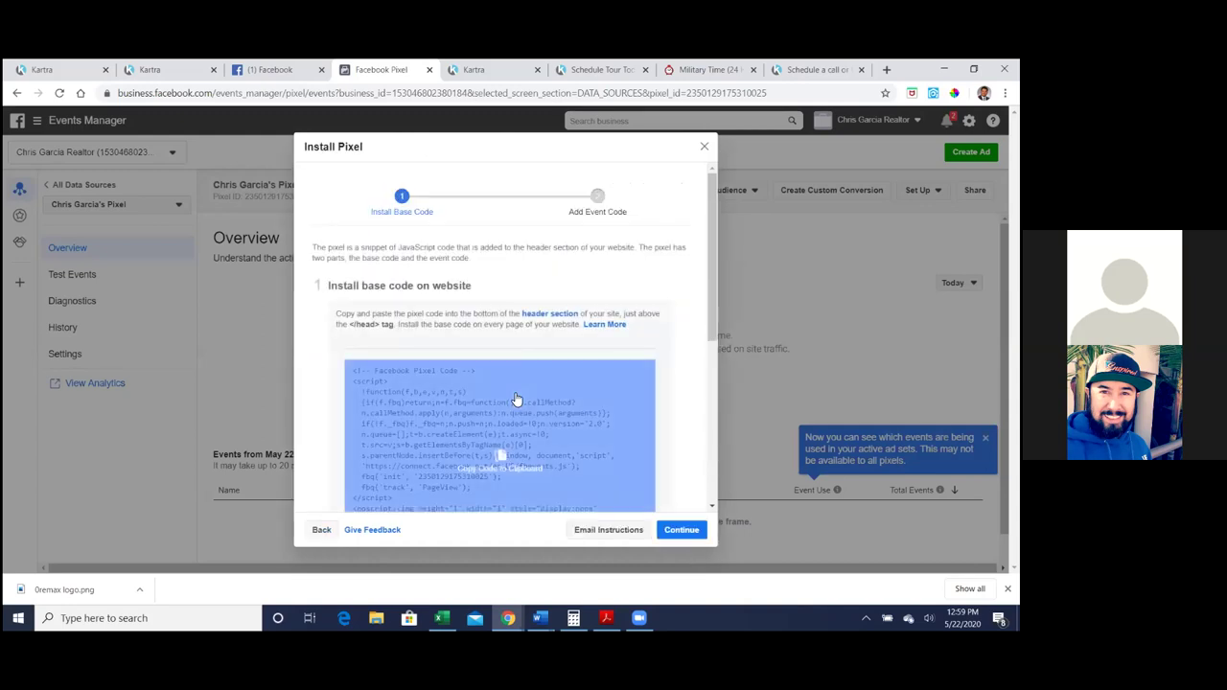
pyautogui.click(516, 399)
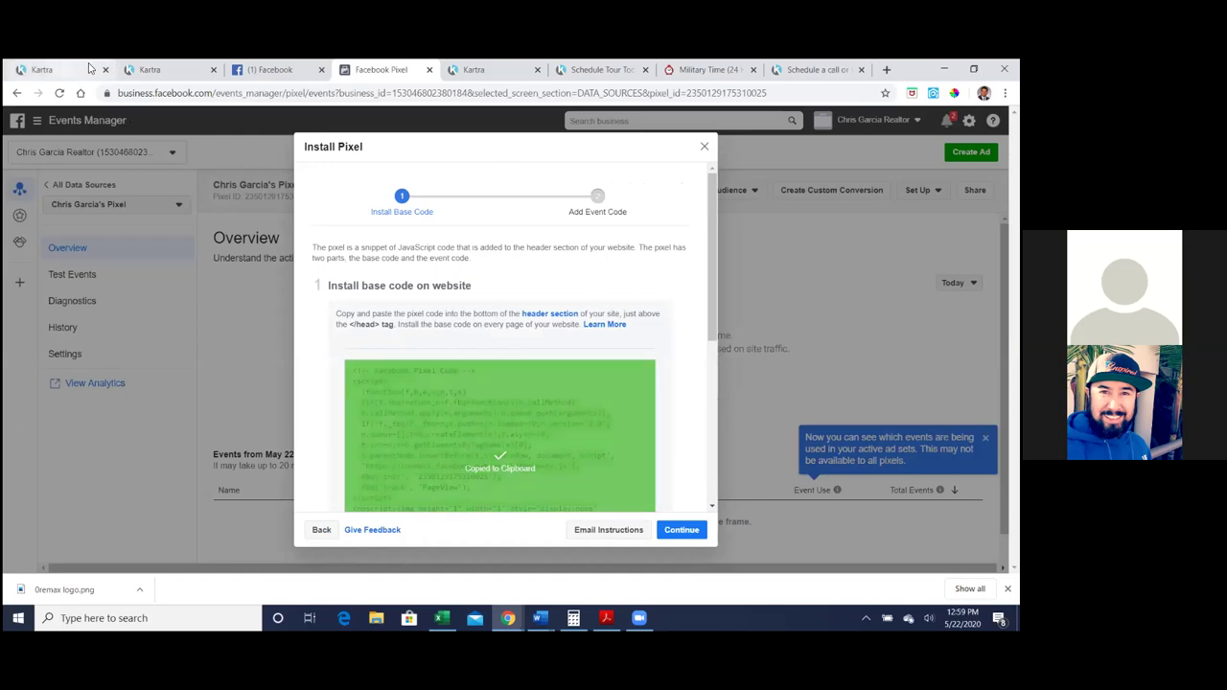
pyautogui.click(172, 69)
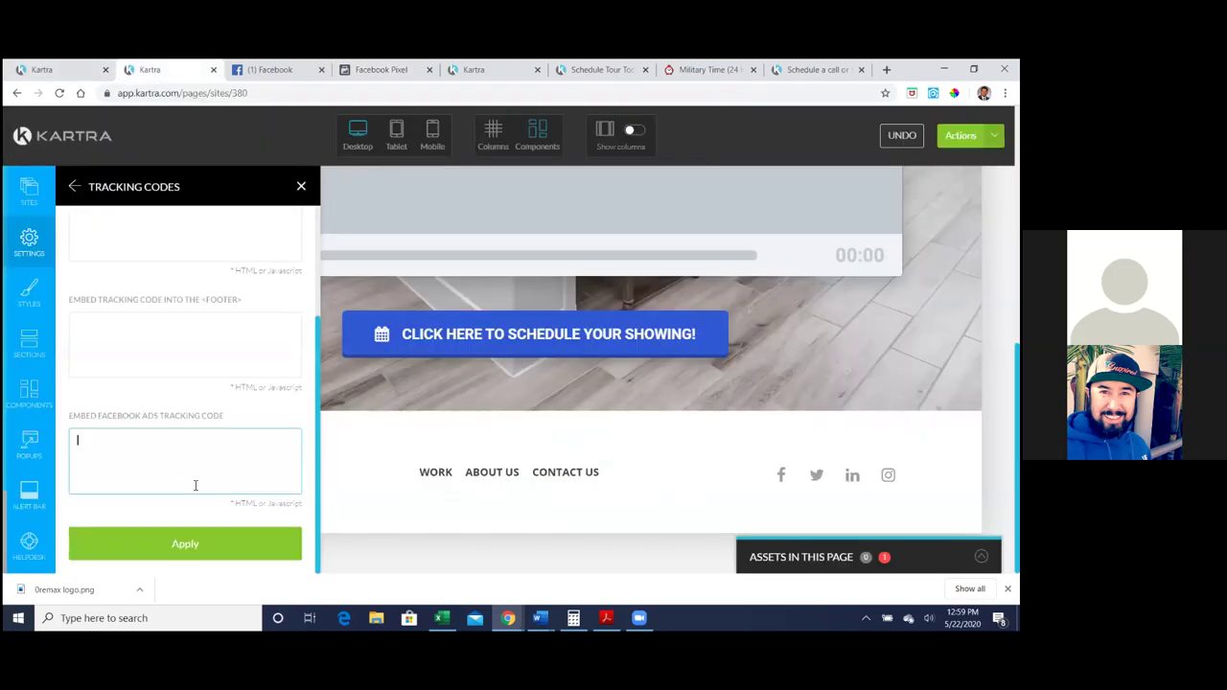
# Step: Paste the pixel base code into the Facebook ads box and add a new line
pyautogui.hotkey('ctrl', 'v')
pyautogui.press('Return')
pyautogui.press('Return')
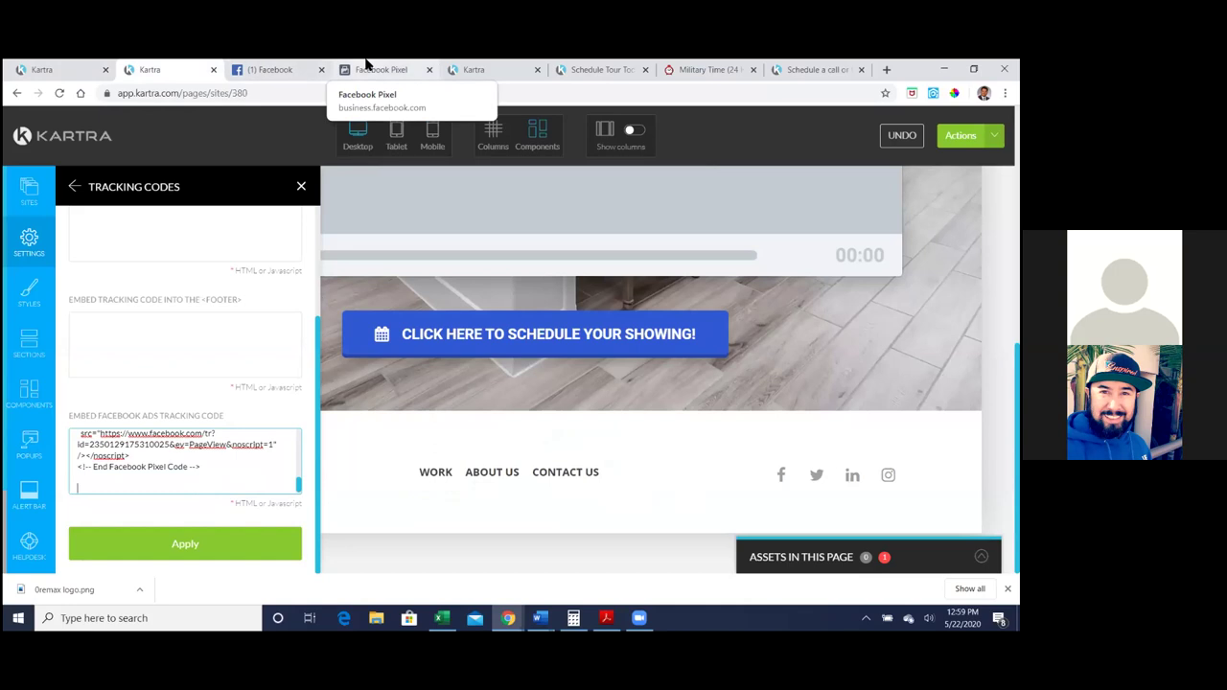
# Step: Continue to manual event code setup and choose the Real Estate business category
pyautogui.click(367, 65)
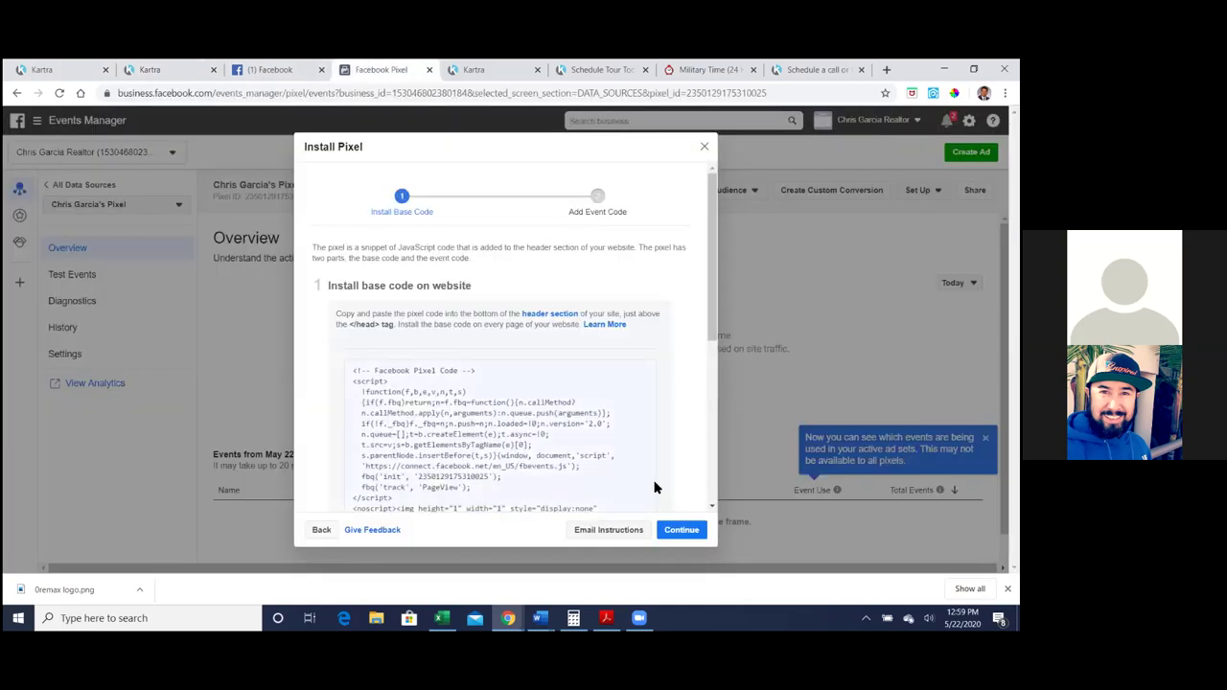
pyautogui.click(676, 529)
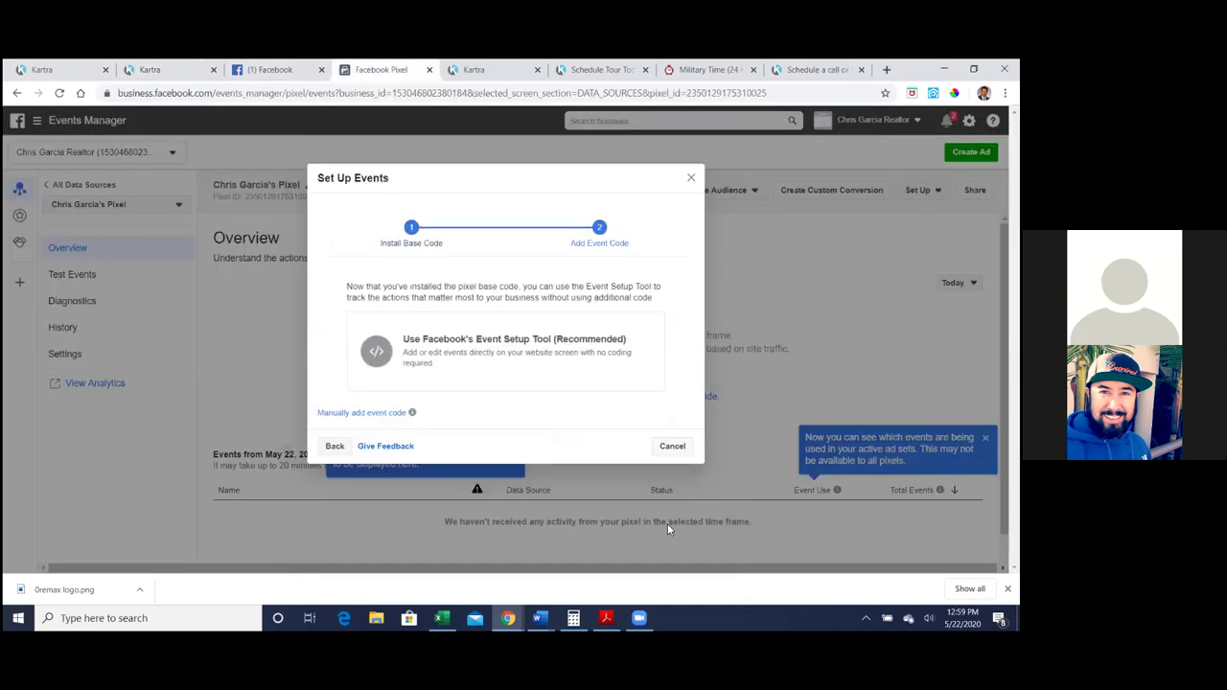
pyautogui.click(360, 414)
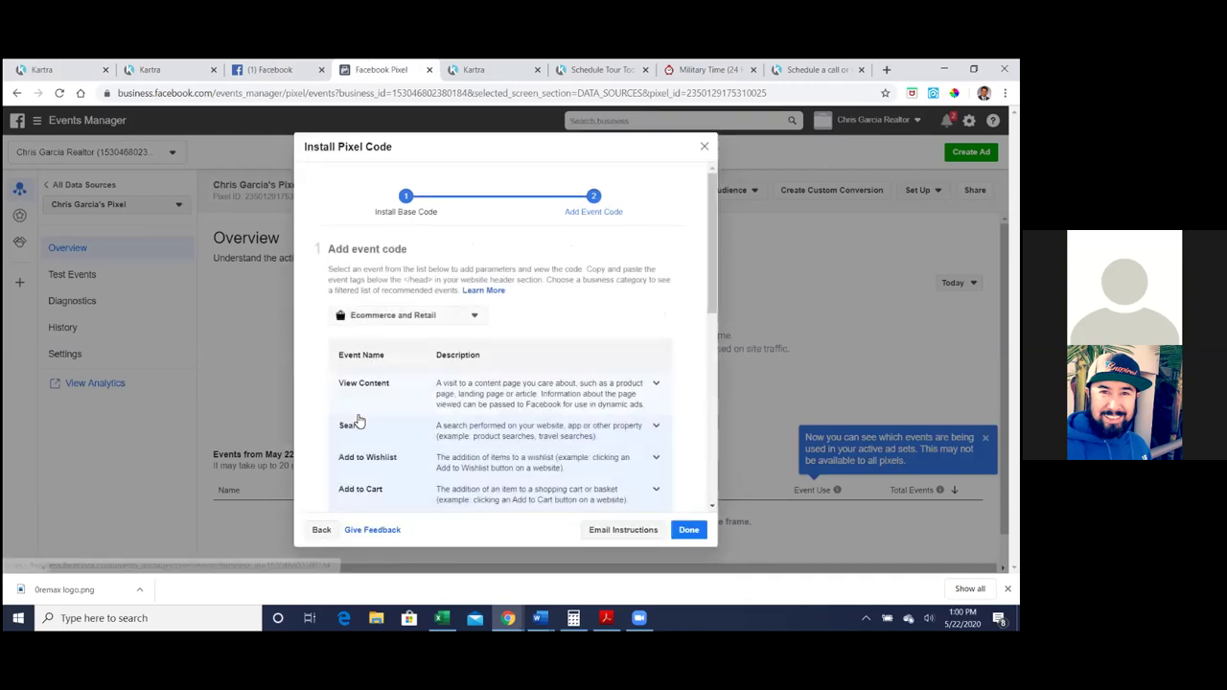
pyautogui.click(476, 317)
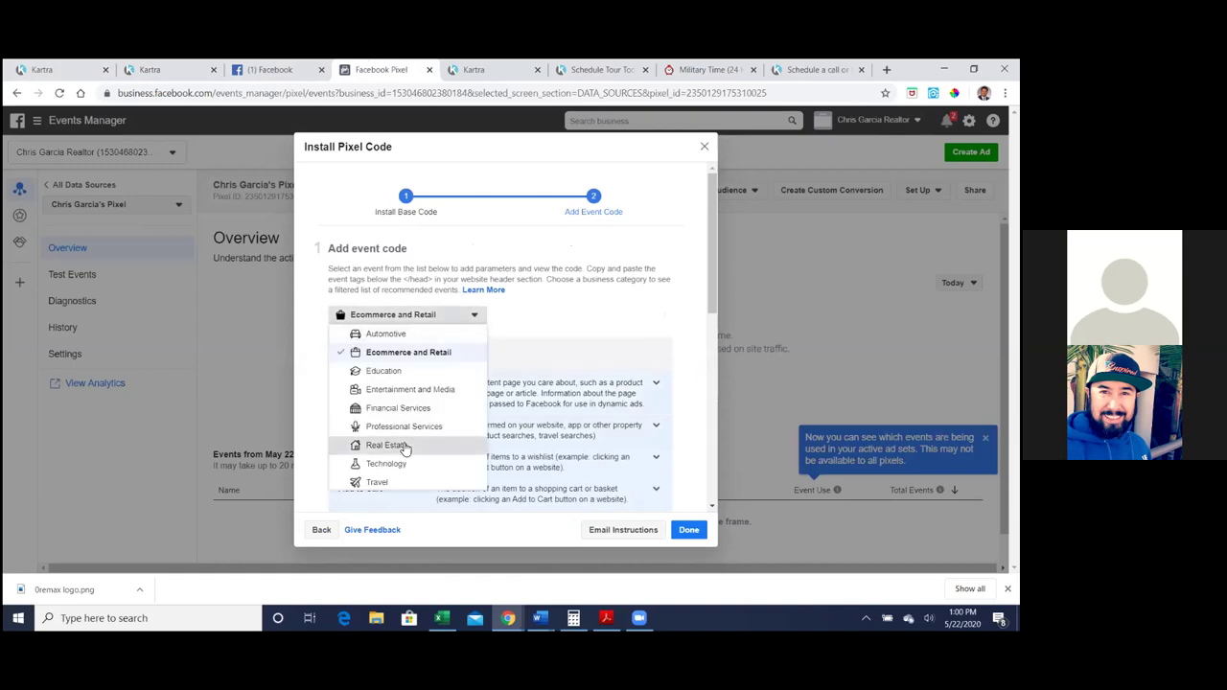
pyautogui.click(387, 446)
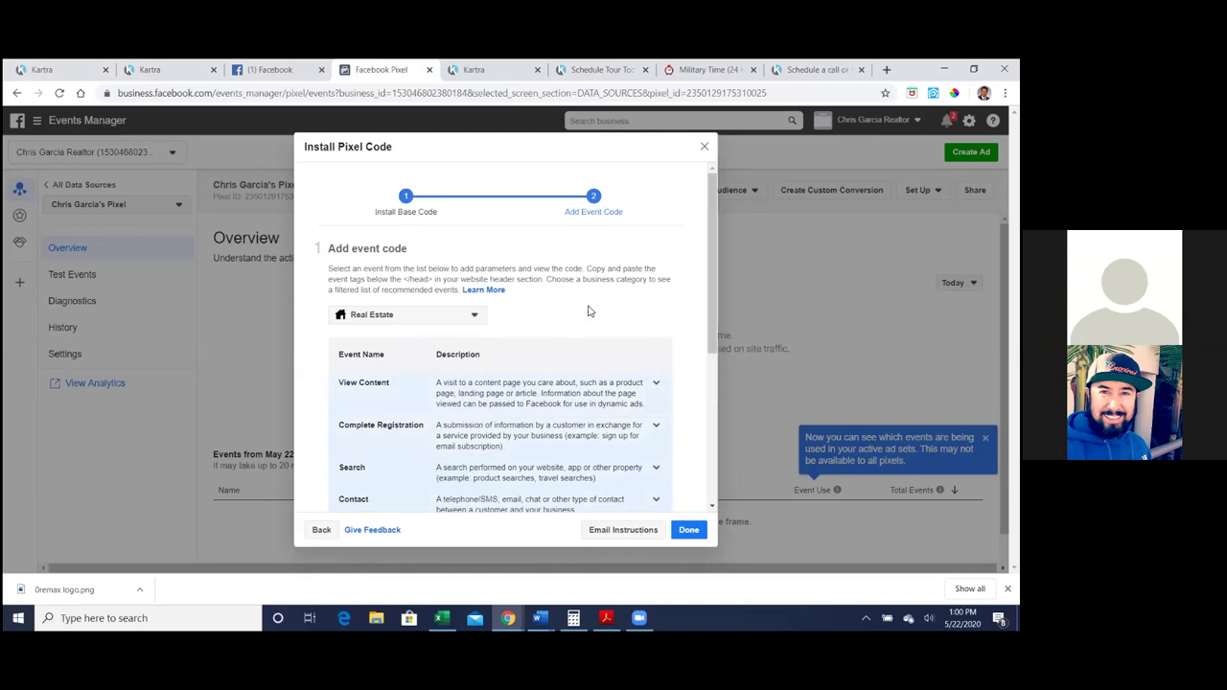
# Step: Copy the Lead event snippet with event parameters off, then return to Kartra
pyautogui.scroll(-3, 590, 310)
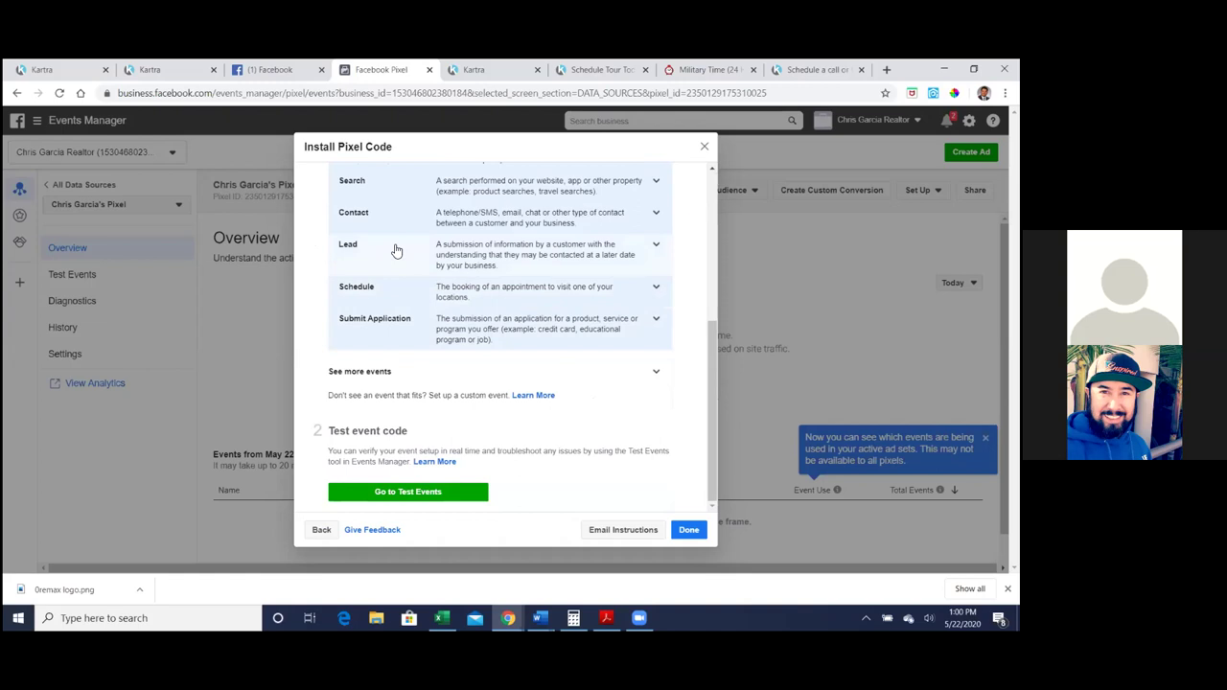
pyautogui.click(395, 249)
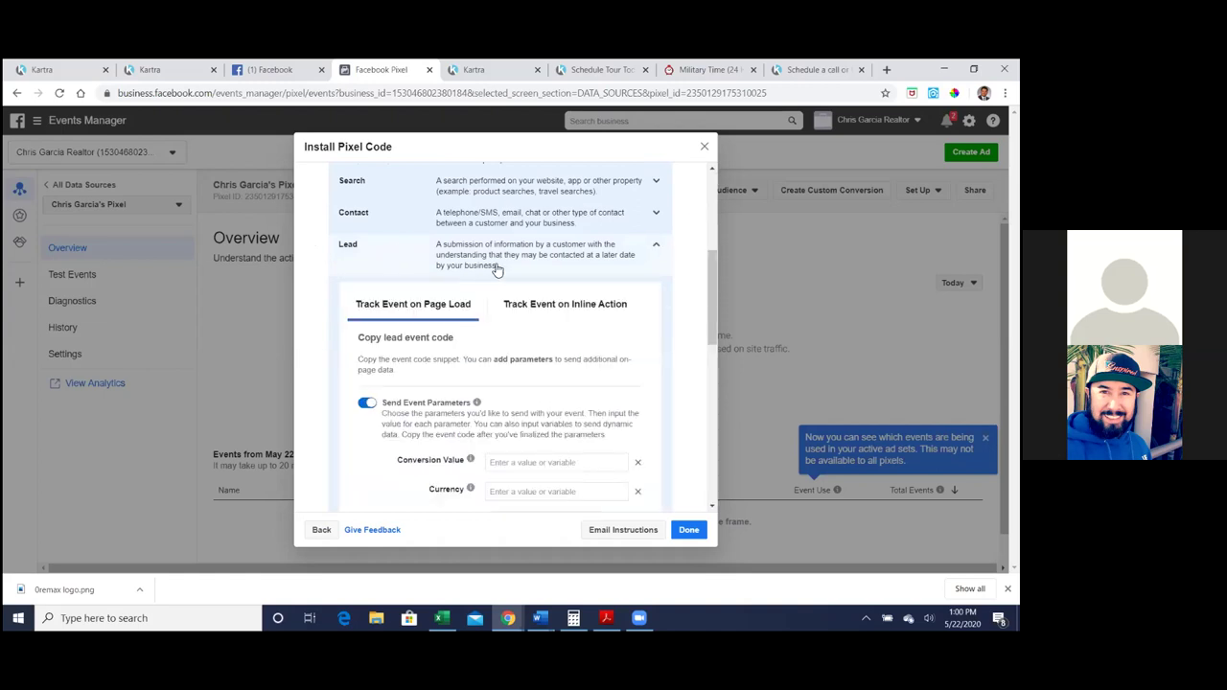
pyautogui.click(368, 403)
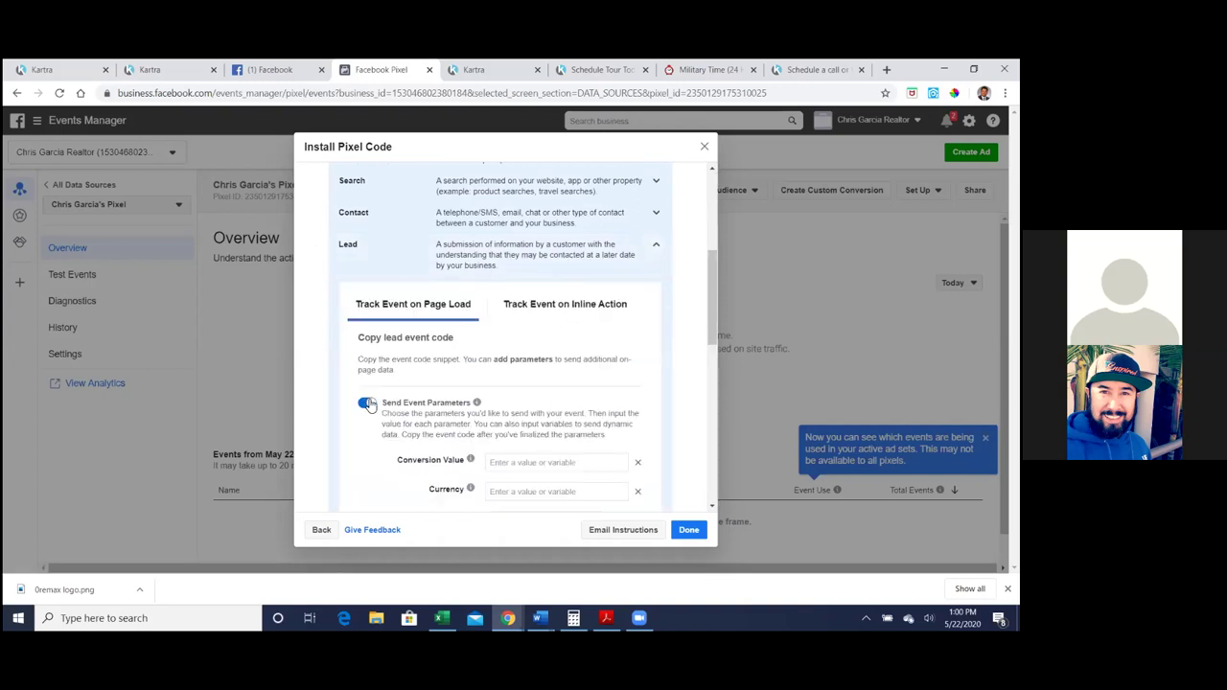
pyautogui.click(434, 439)
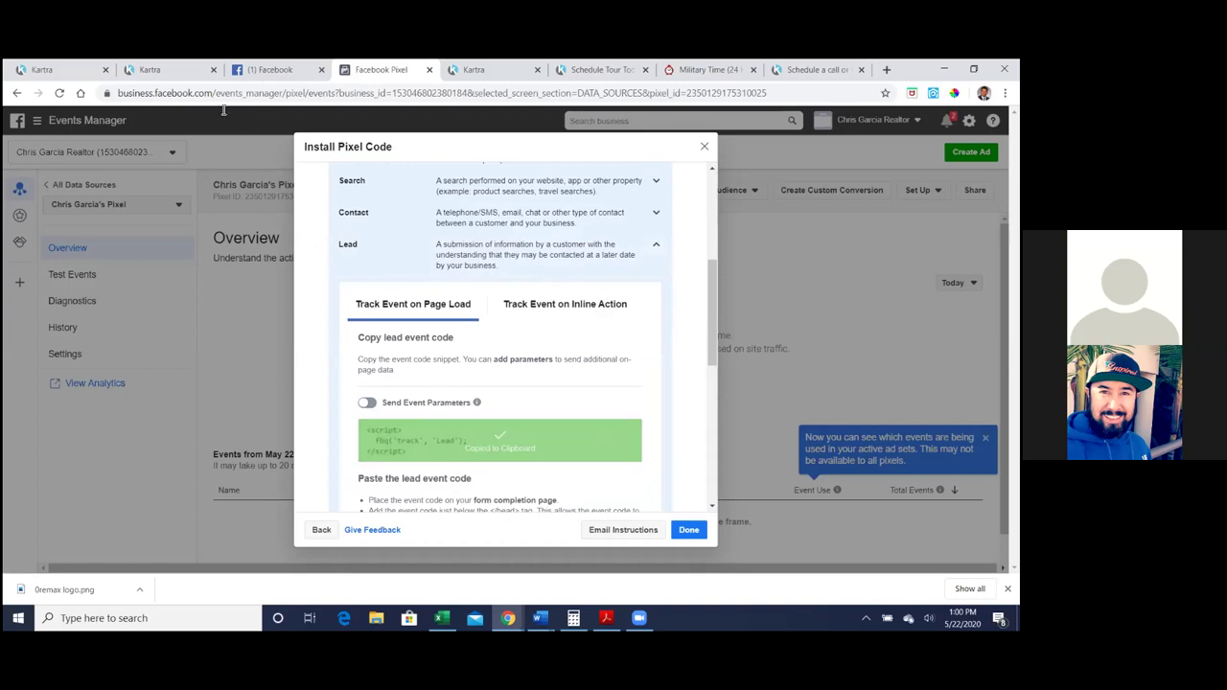
pyautogui.click(174, 74)
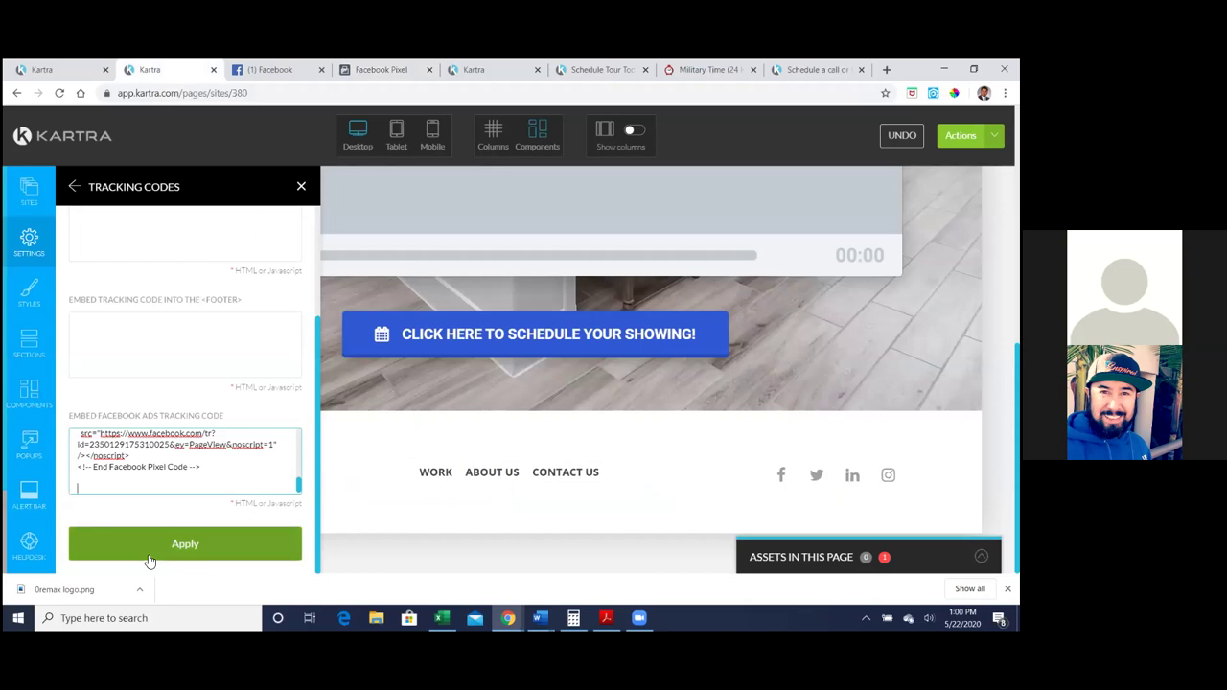
# Step: Paste fbq('track', 'Lead') below the pixel code, apply the tracking codes, and save the page
pyautogui.hotkey('ctrl', 'v')
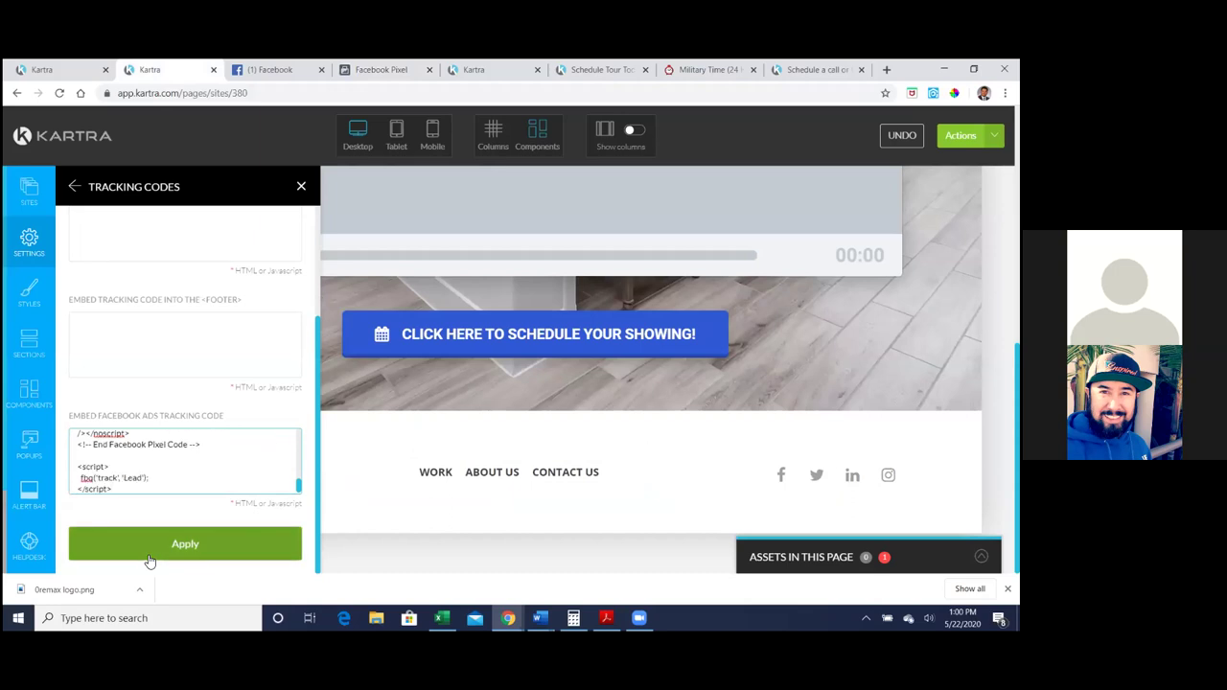
pyautogui.click(148, 545)
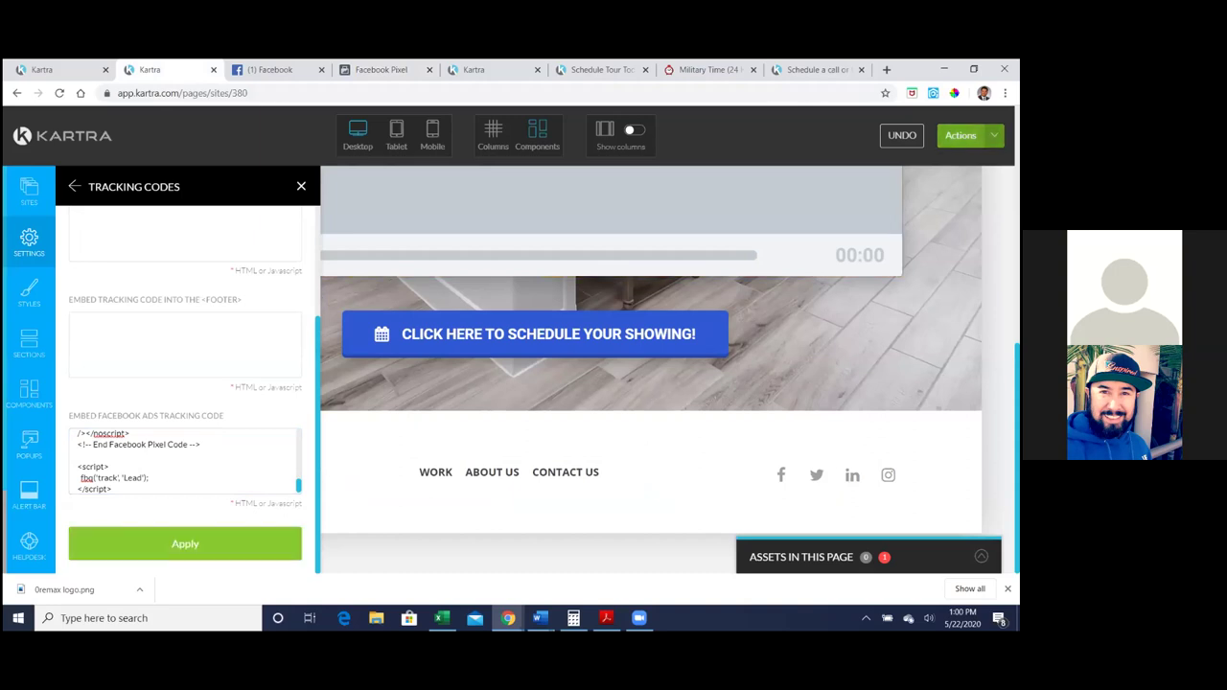
pyautogui.click(963, 135)
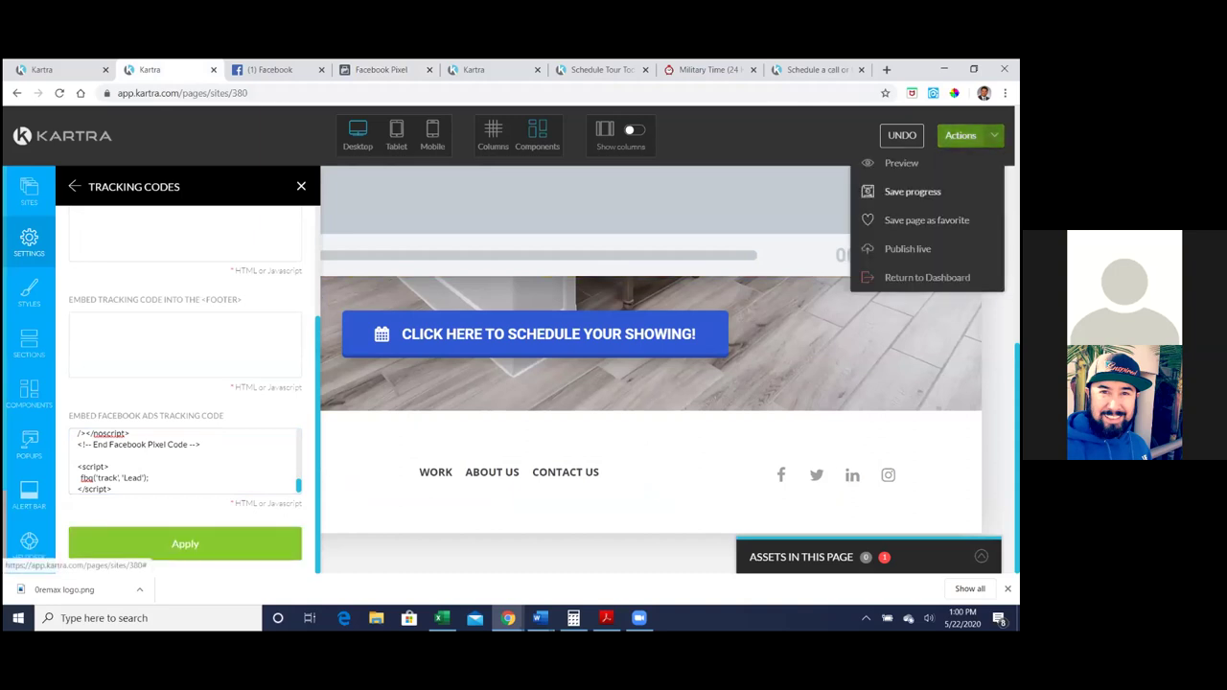
pyautogui.click(913, 192)
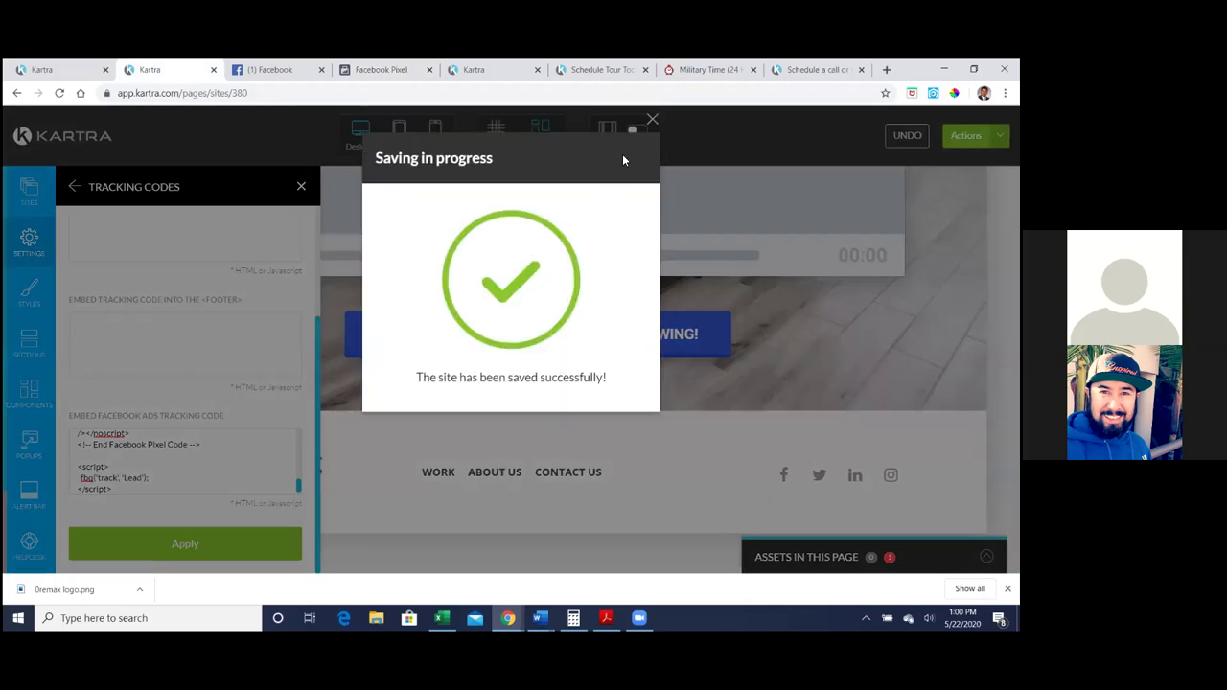
pyautogui.click(652, 120)
pyautogui.click(961, 136)
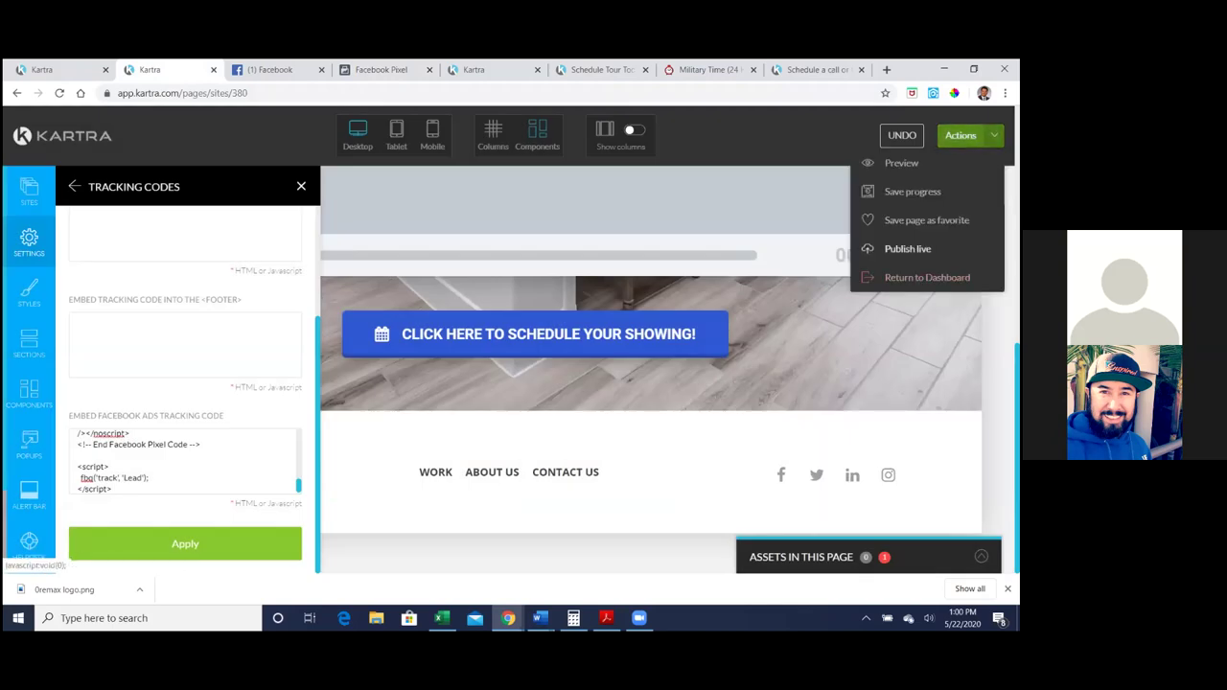
pyautogui.click(907, 248)
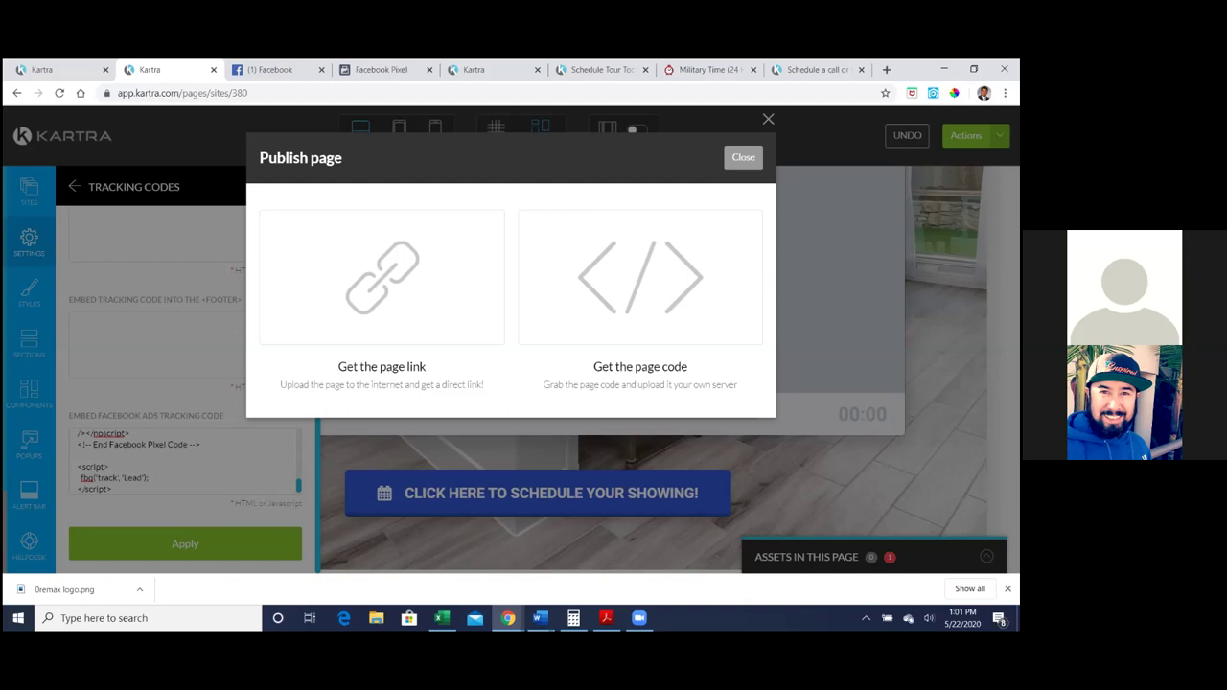
pyautogui.click(740, 157)
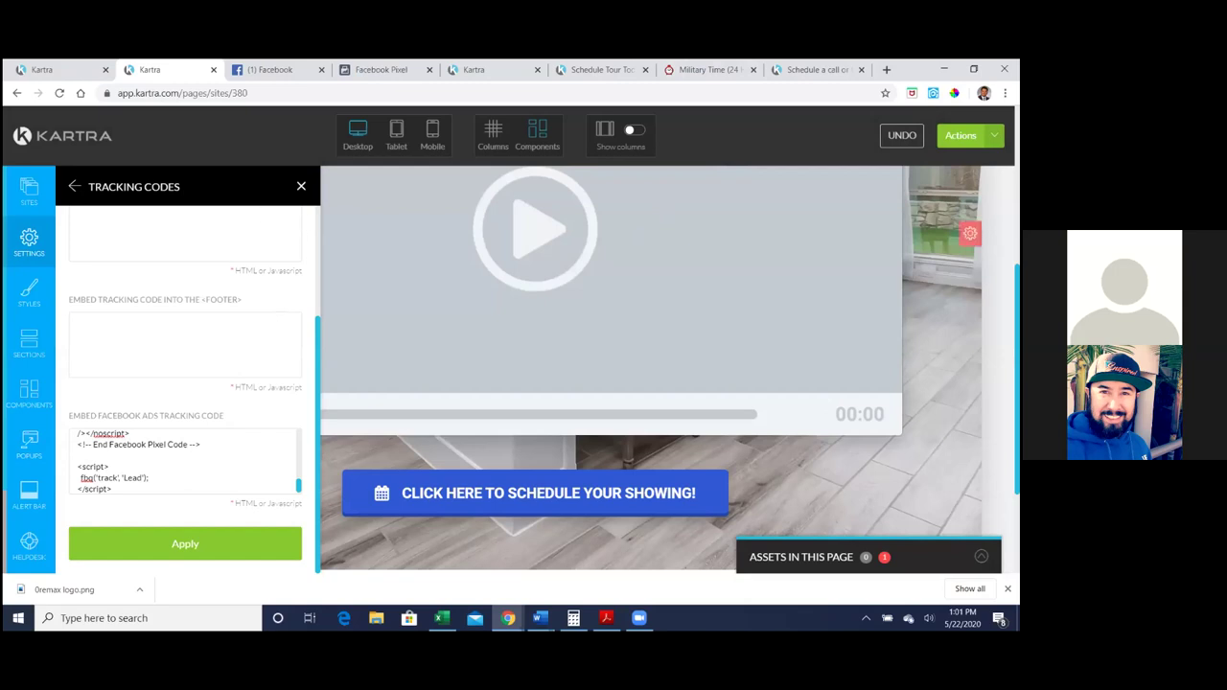
pyautogui.click(960, 136)
pyautogui.click(926, 277)
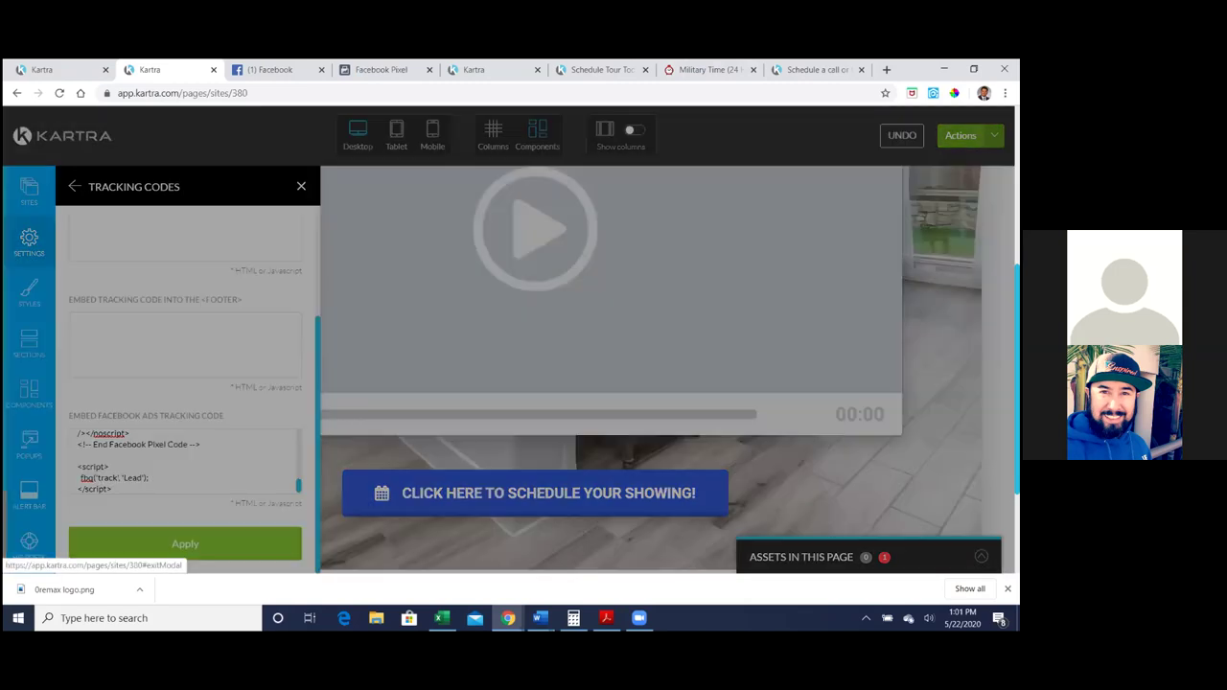
pyautogui.click(635, 160)
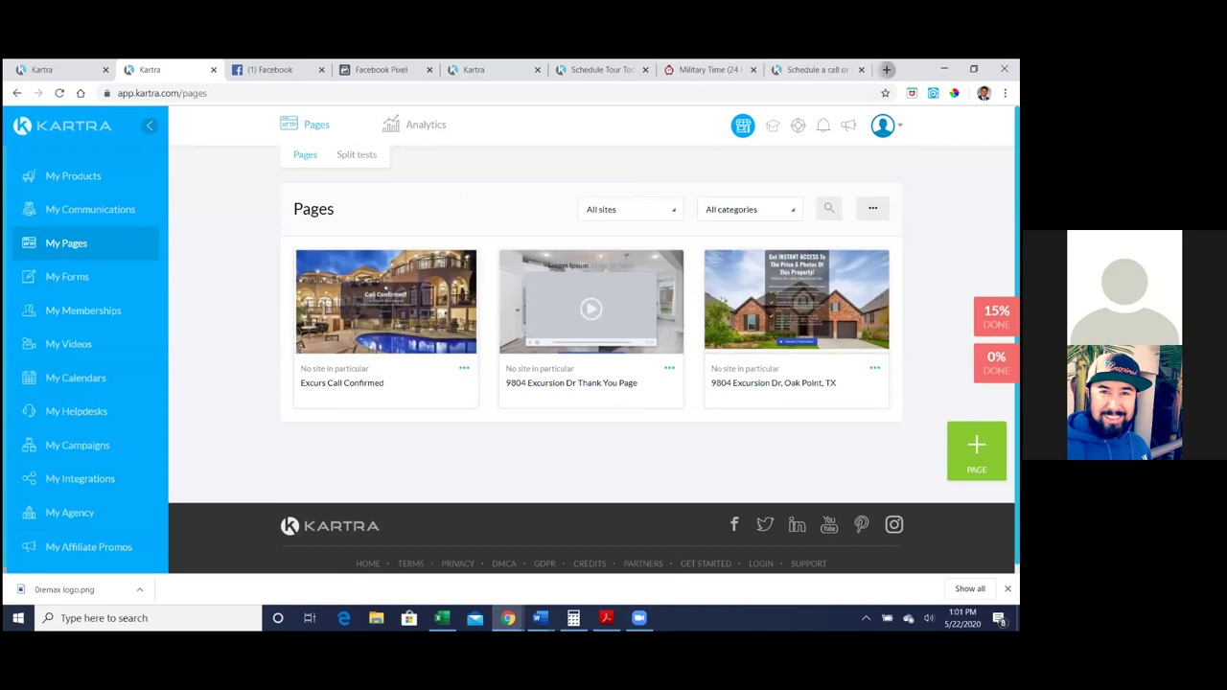
# Step: Search Google for 'facebook pixel helper' in a new tab
pyautogui.click(887, 69)
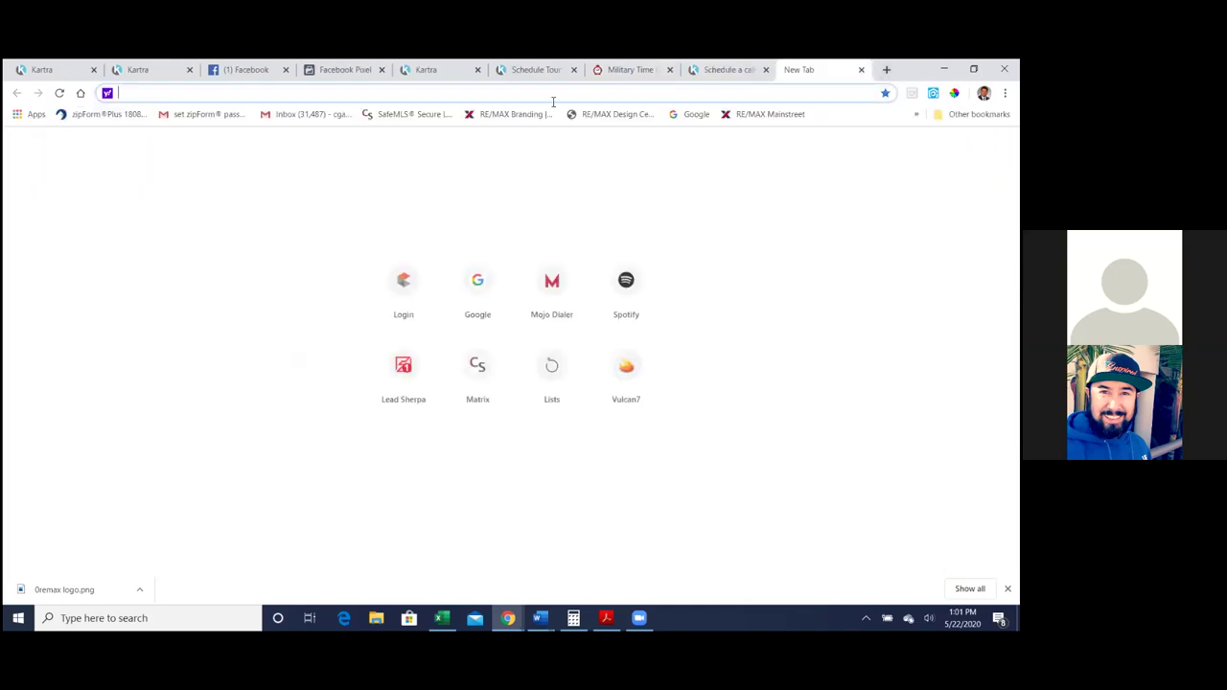
pyautogui.click(80, 93)
pyautogui.write('facebook pixel helper')
pyautogui.press('Return')
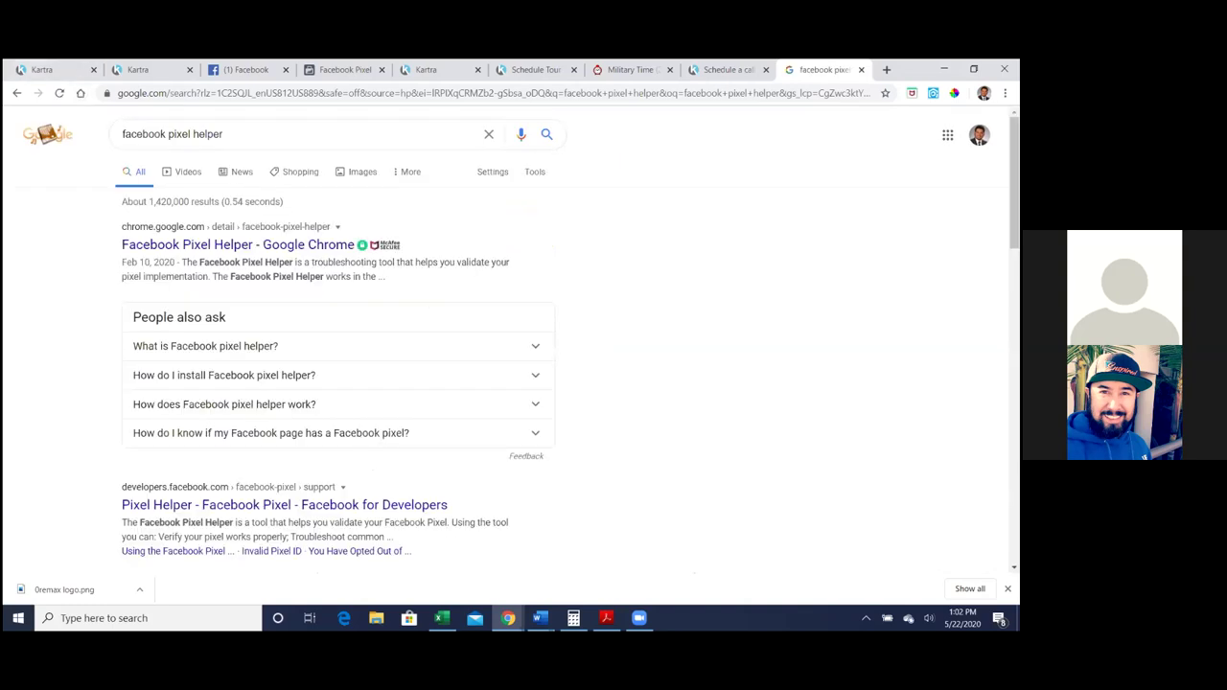
# Step: Add the Facebook Pixel Helper extension to Chrome from its Web Store listing
pyautogui.click(325, 247)
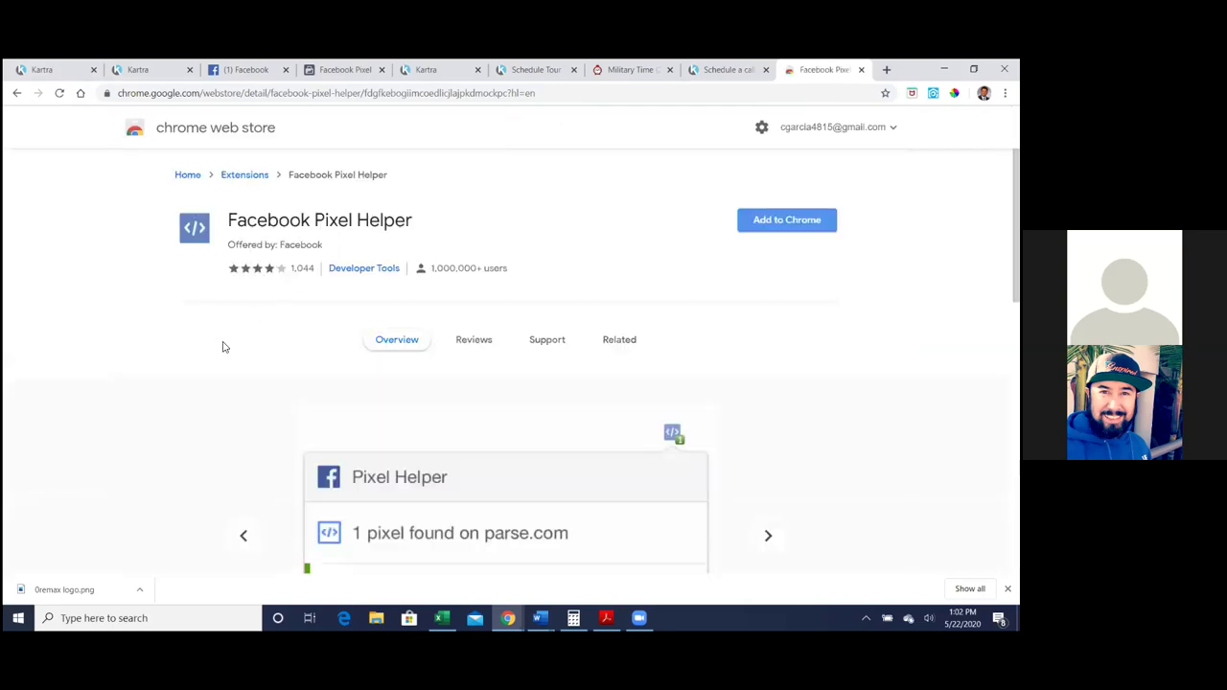
pyautogui.click(789, 224)
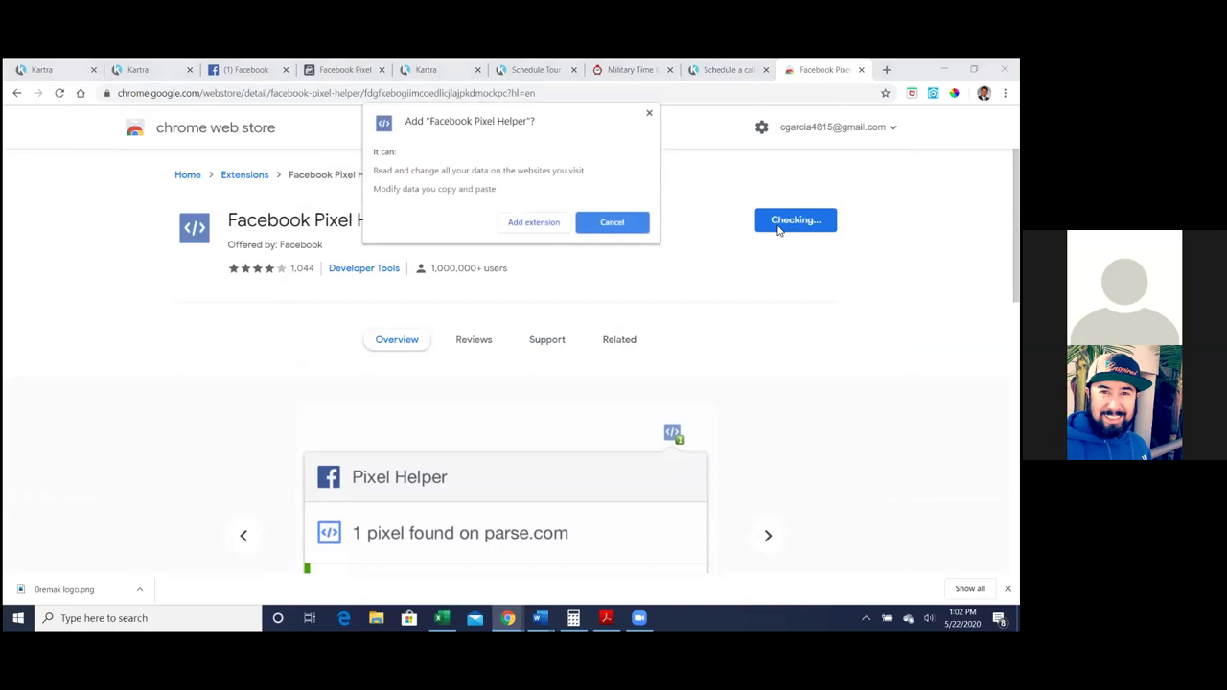
pyautogui.click(533, 222)
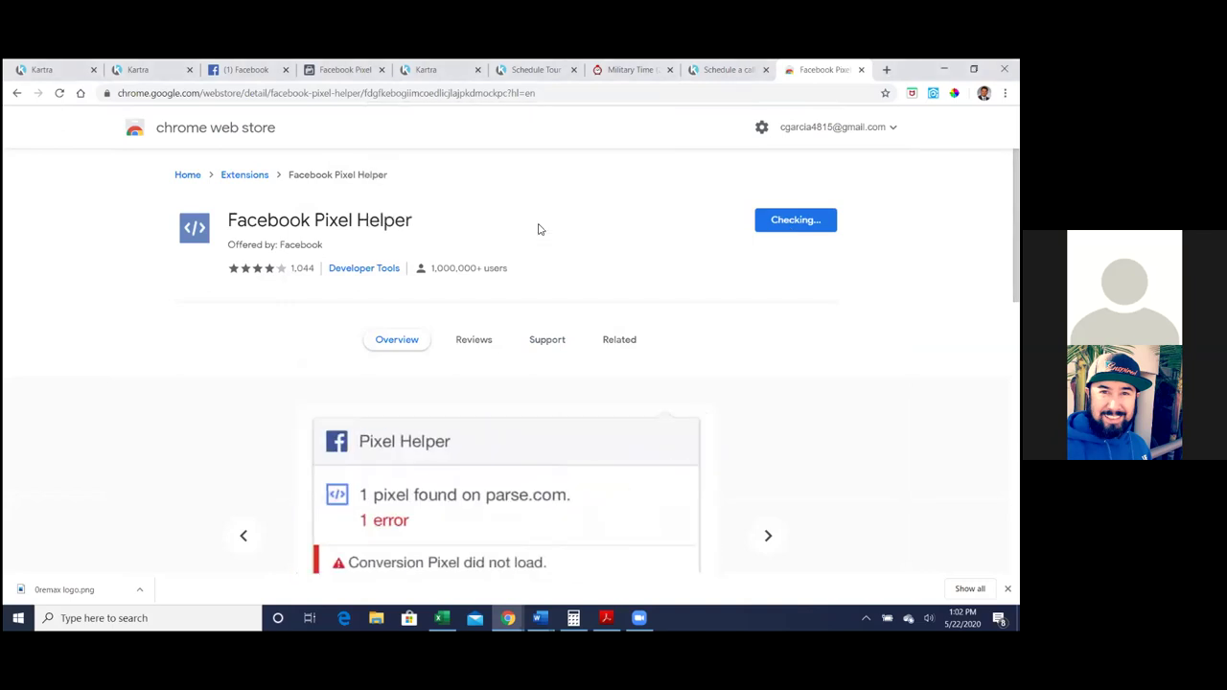
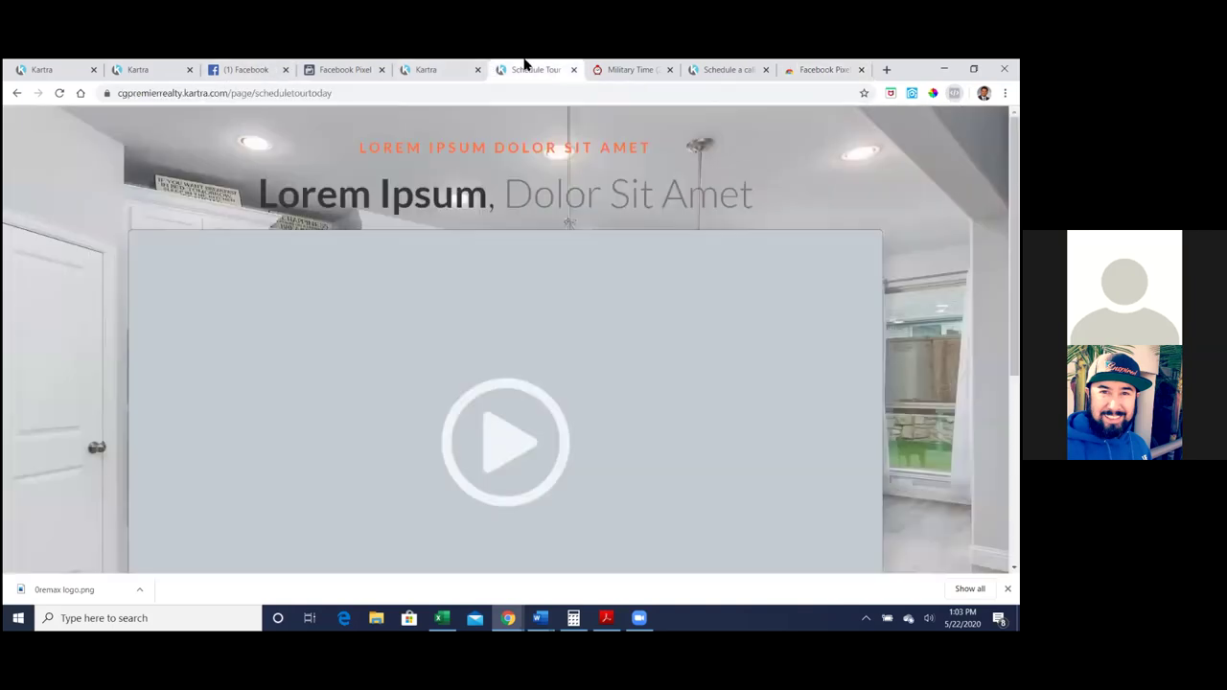
# Step: Reload the Schedule Tour page and confirm Pixel Helper shows PageView and Lead events
pyautogui.click(524, 70)
pyautogui.click(59, 93)
pyautogui.click(954, 93)
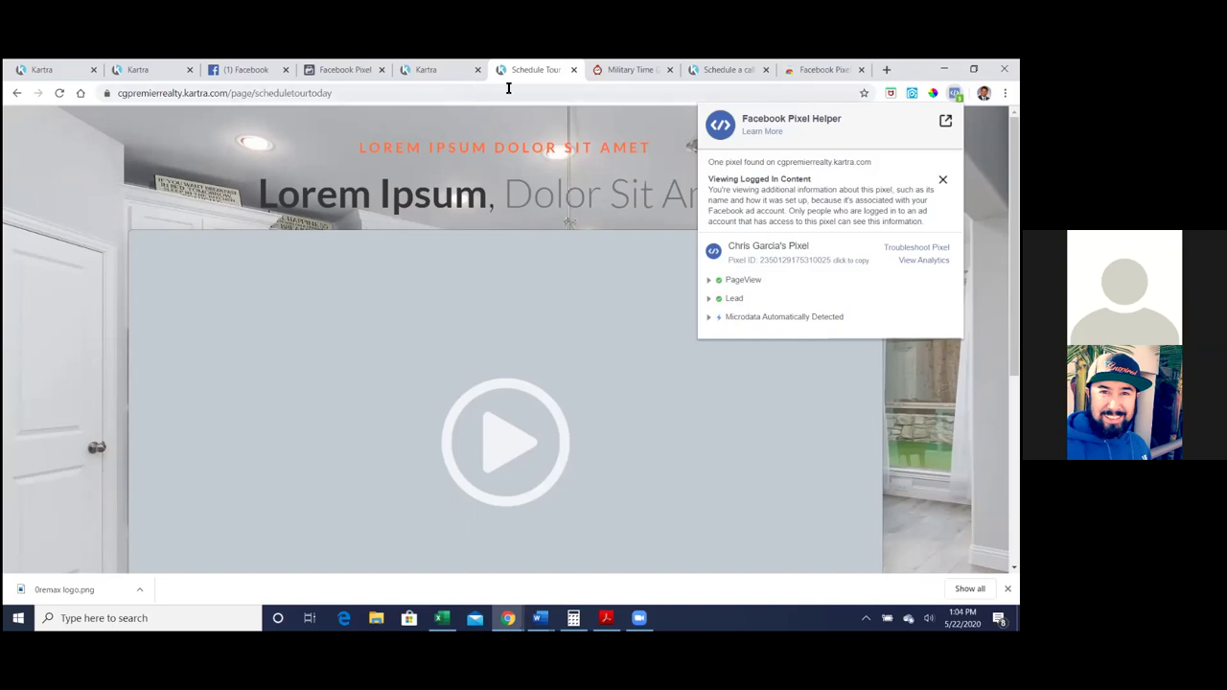
pyautogui.click(54, 71)
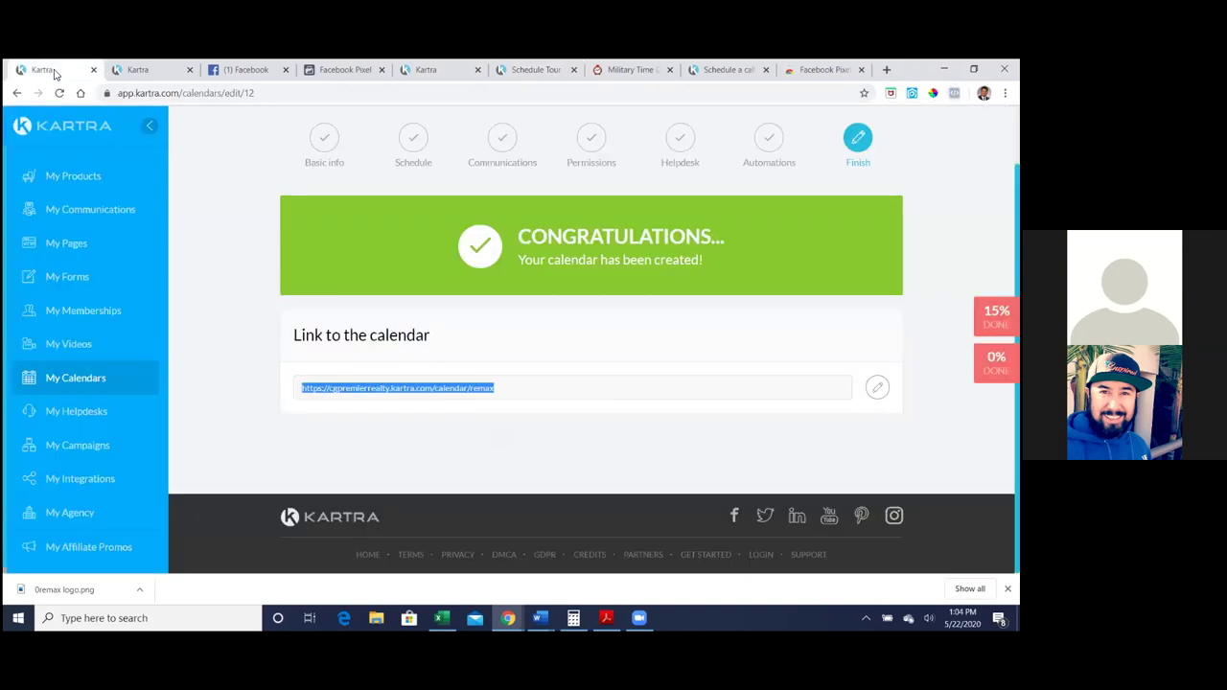
# Step: From My Pages, close the duplicate tab and edit the Excurs Call Confirmed page
pyautogui.click(83, 249)
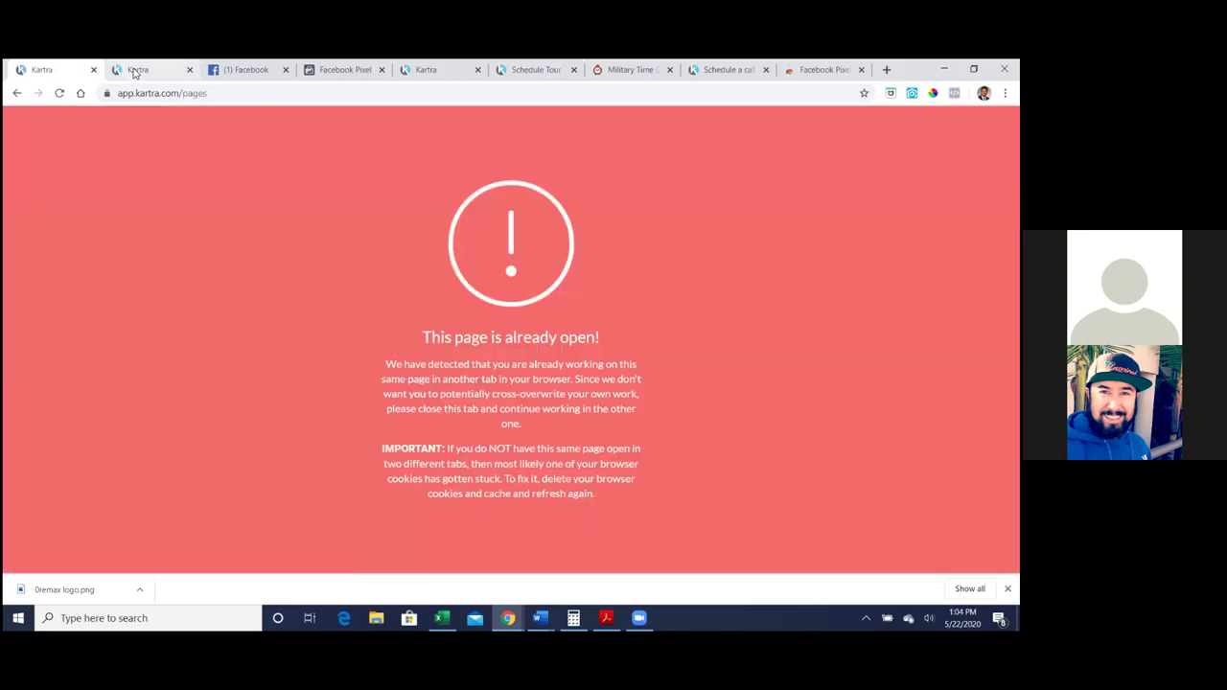
pyautogui.click(93, 70)
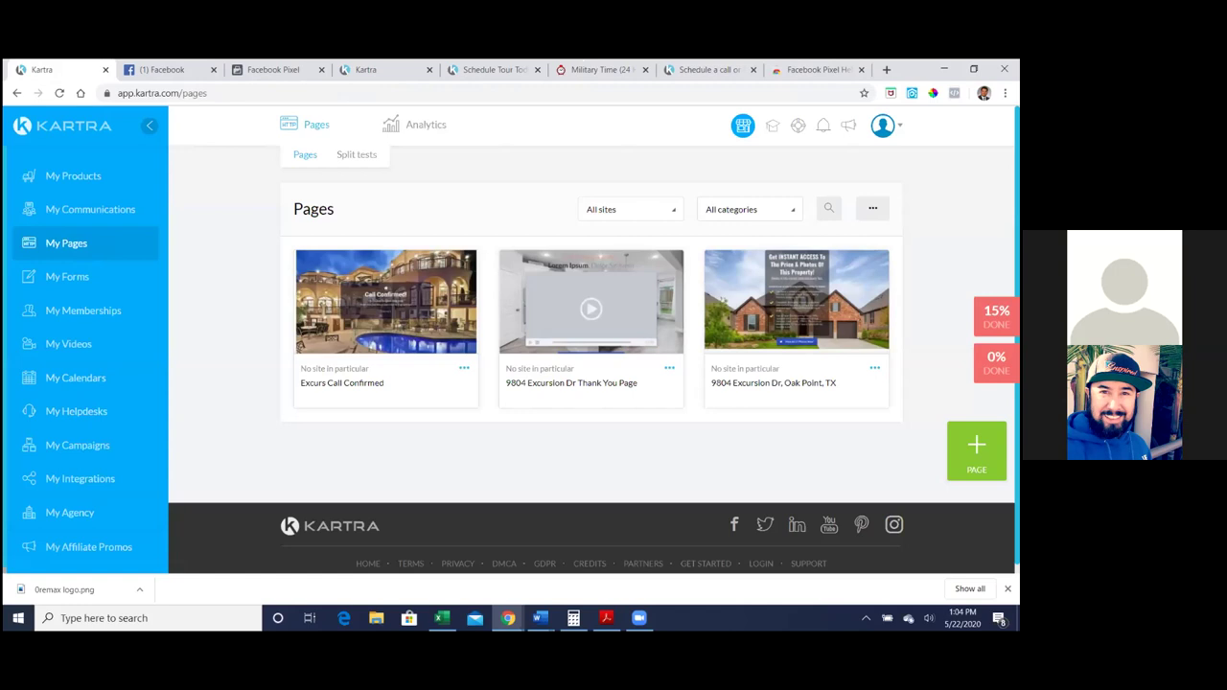
pyautogui.click(466, 370)
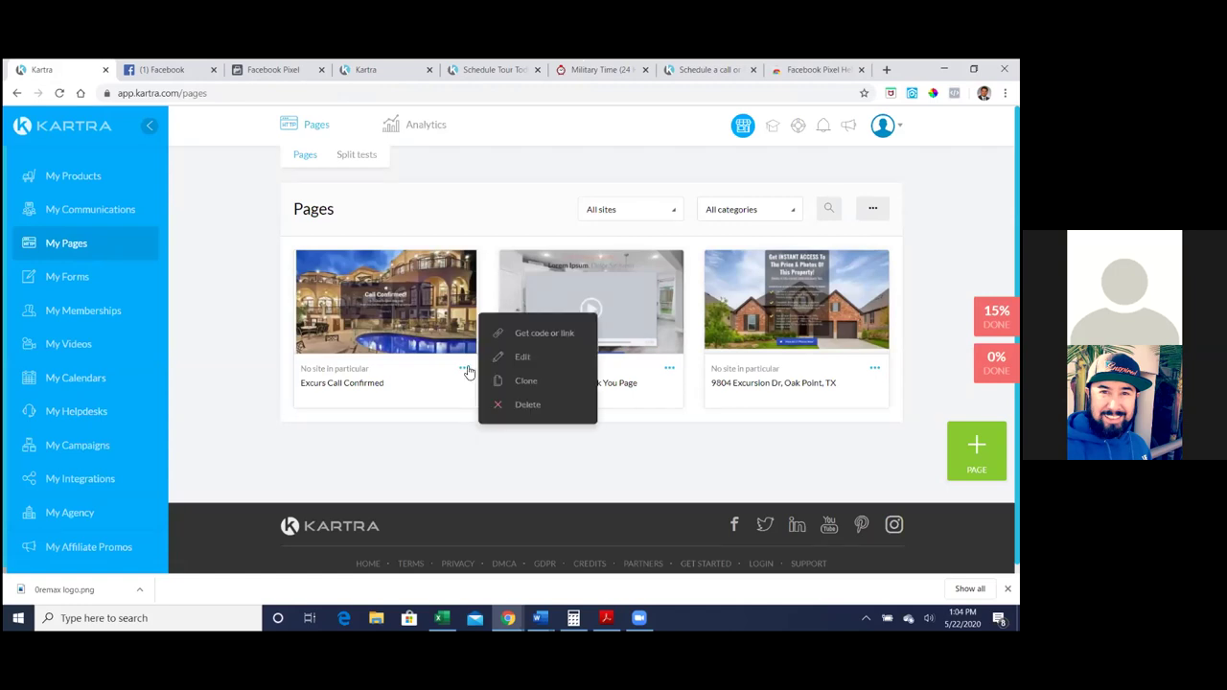
pyautogui.click(527, 362)
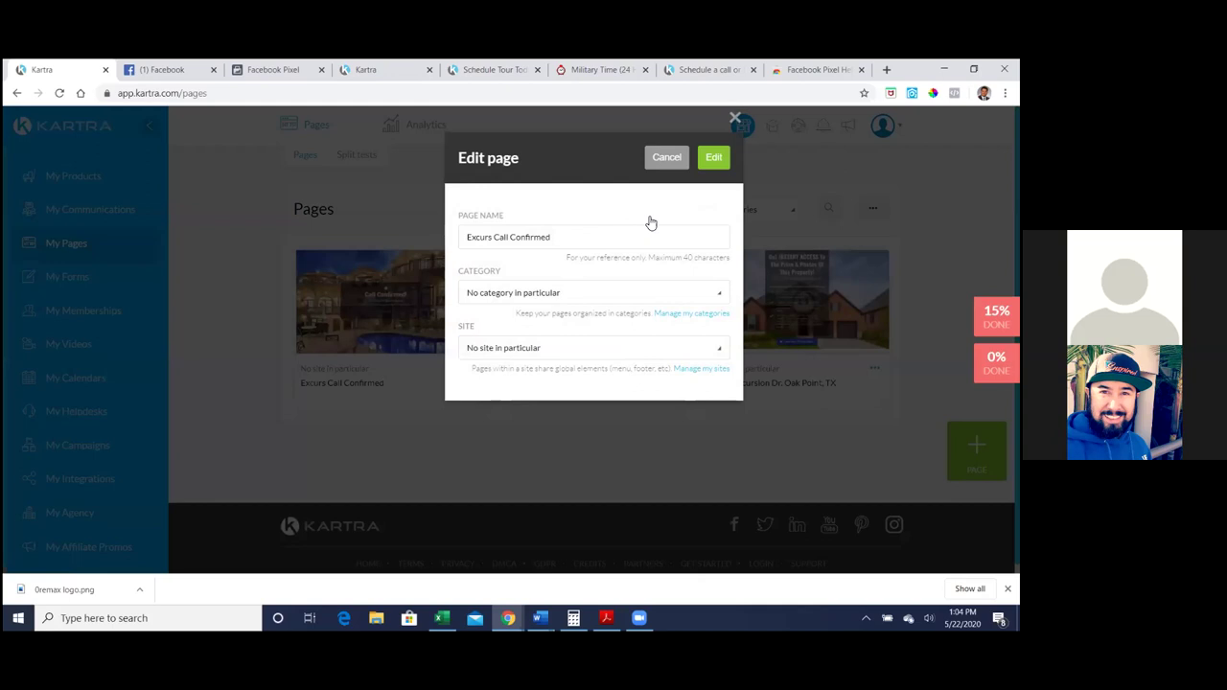
# Step: Replace the page name with 'Confirmation'
pyautogui.moveTo(585, 239); pyautogui.dragTo(404, 230)
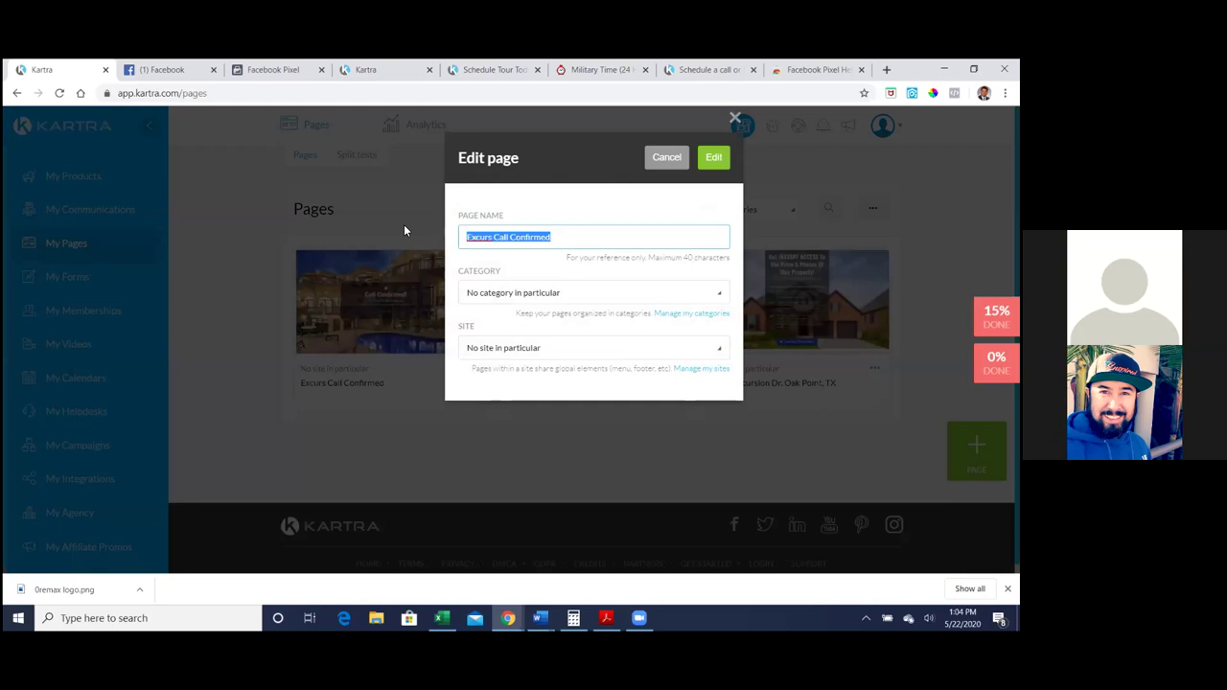
pyautogui.write('Confirmatin')
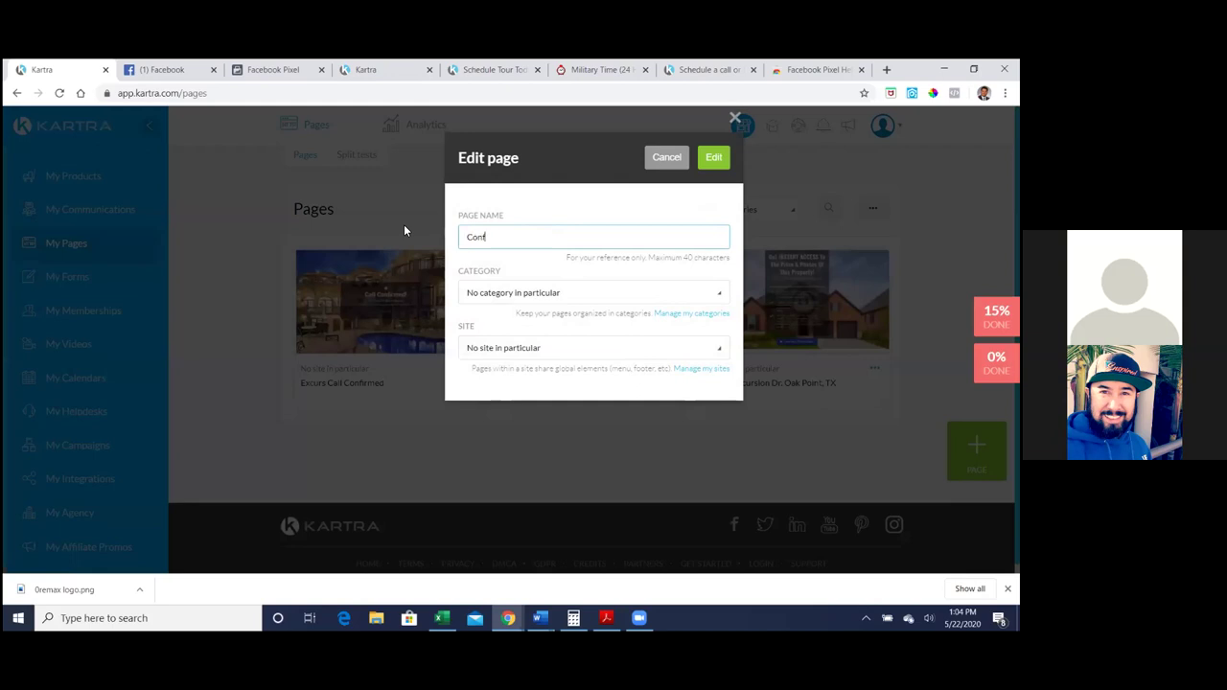
pyautogui.press('BackSpace')
pyautogui.write('on')
# Step: Prefix the name to read 'Call or tour confirmation' and save it into the builder
pyautogui.click(466, 237)
pyautogui.write('Call or tour')
pyautogui.press('Delete')
pyautogui.write('c')
pyautogui.press('Delete')
pyautogui.click(706, 218)
pyautogui.click(715, 161)
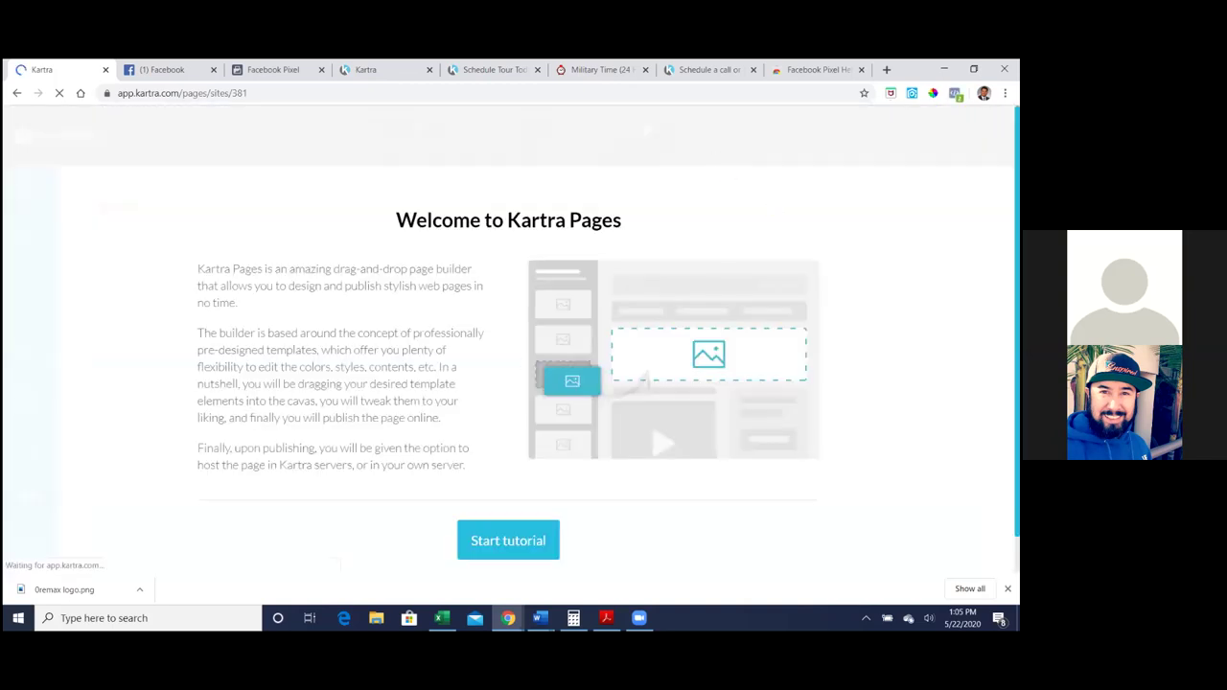
# Step: Run through every page builder tutorial slide until Let's get started
pyautogui.scroll(-1, 649, 551)
pyautogui.click(533, 506)
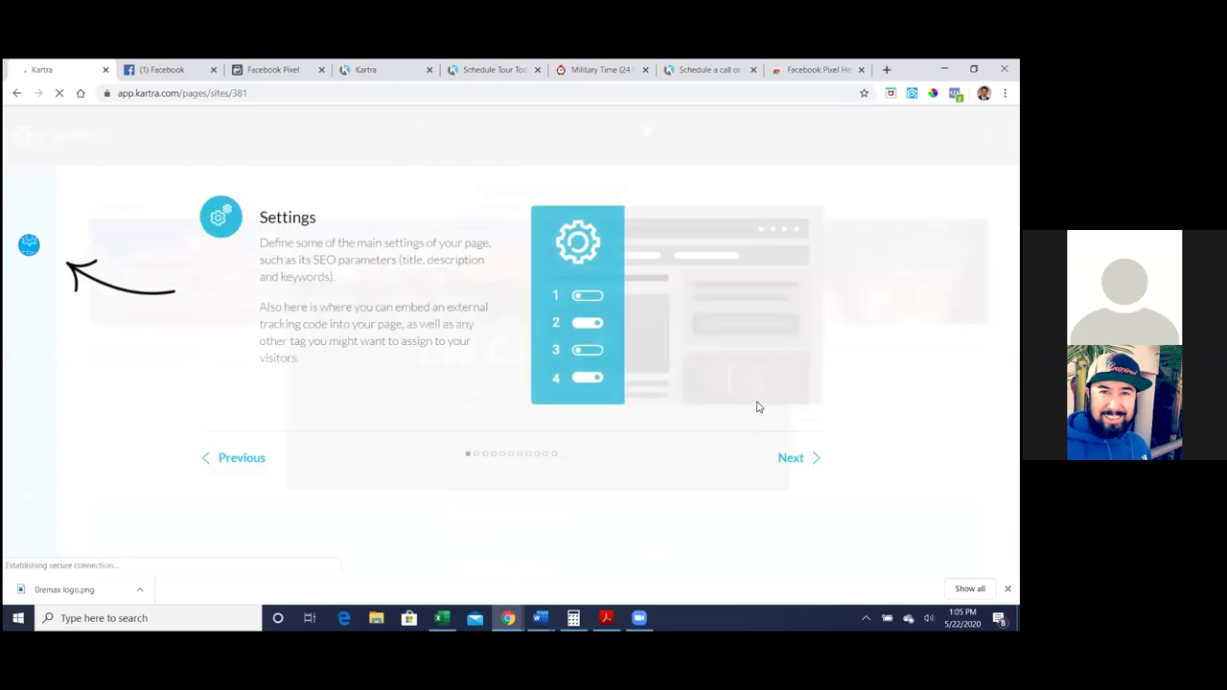
pyautogui.click(792, 458)
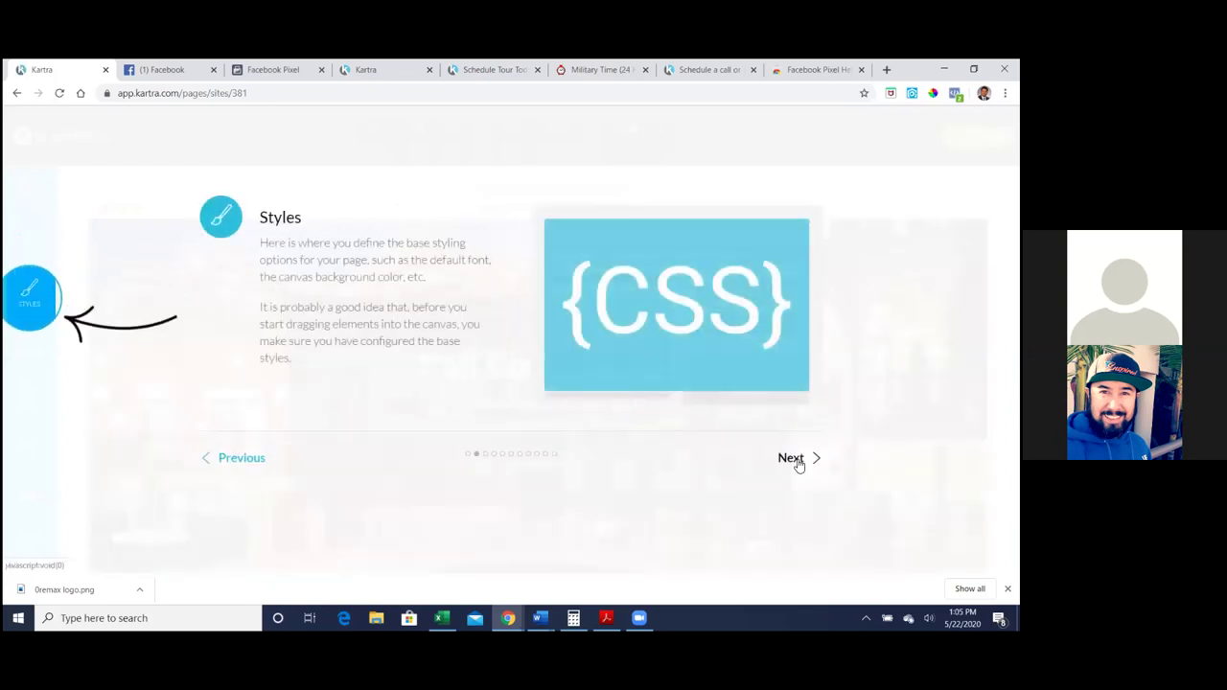
pyautogui.click(795, 461)
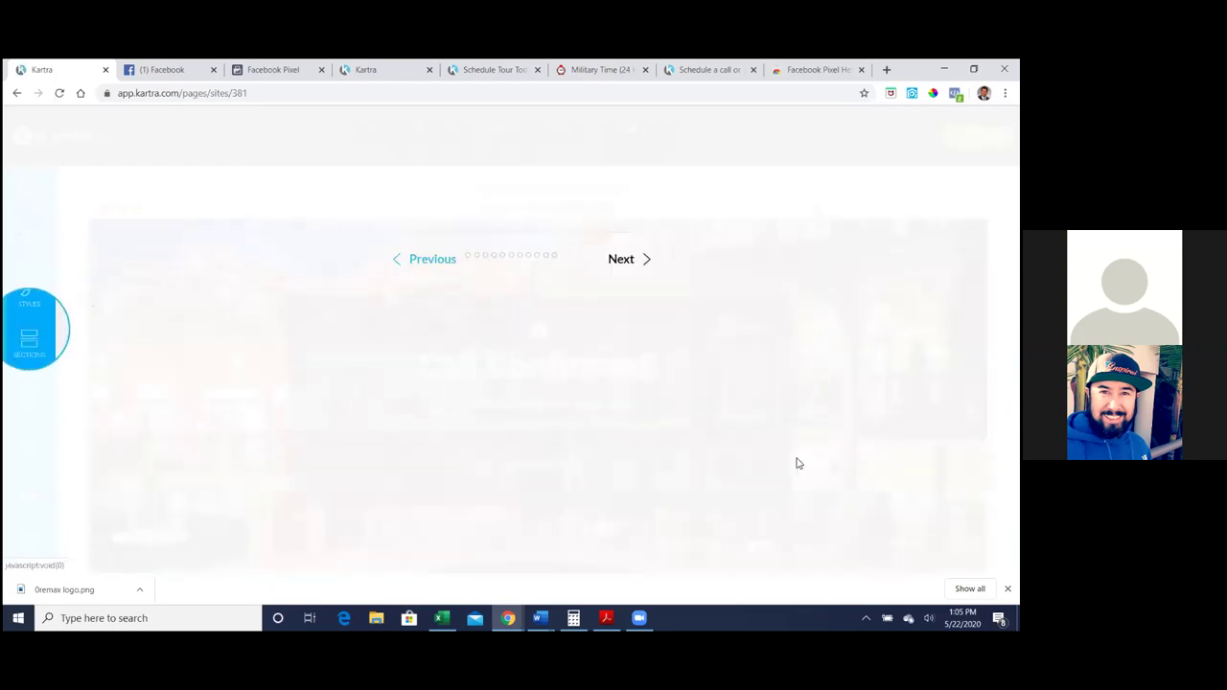
pyautogui.doubleClick(792, 565)
pyautogui.click(793, 564)
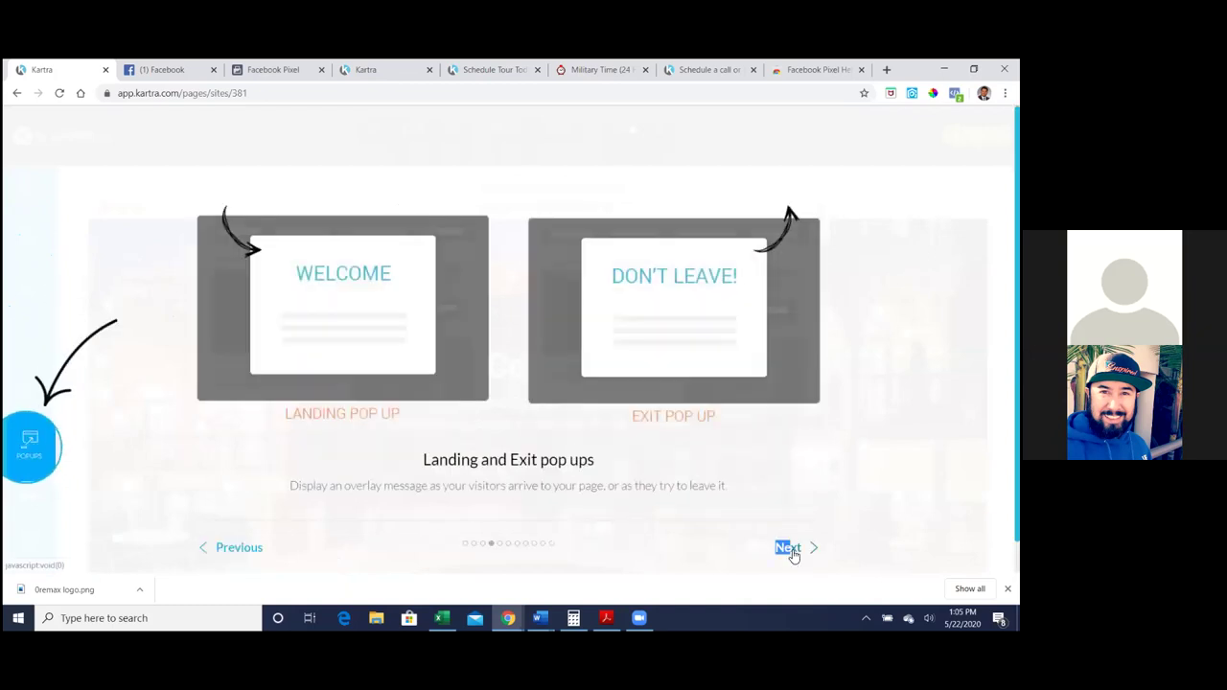
pyautogui.click(789, 548)
pyautogui.click(793, 459)
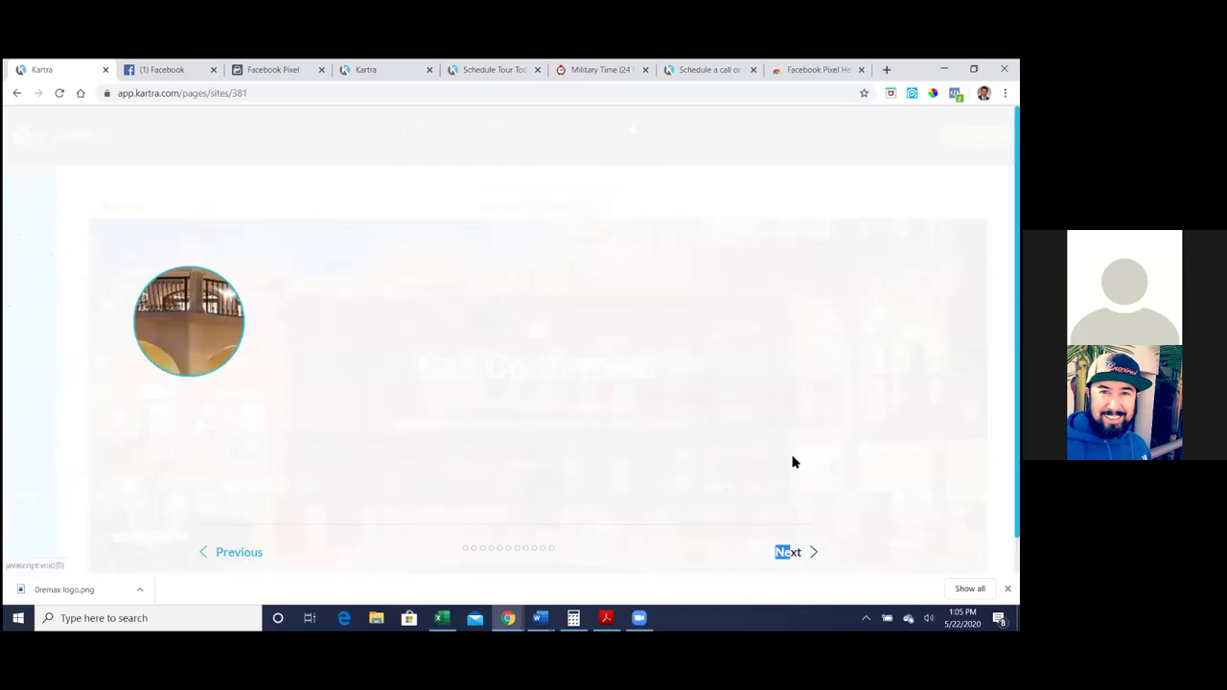
pyautogui.click(795, 552)
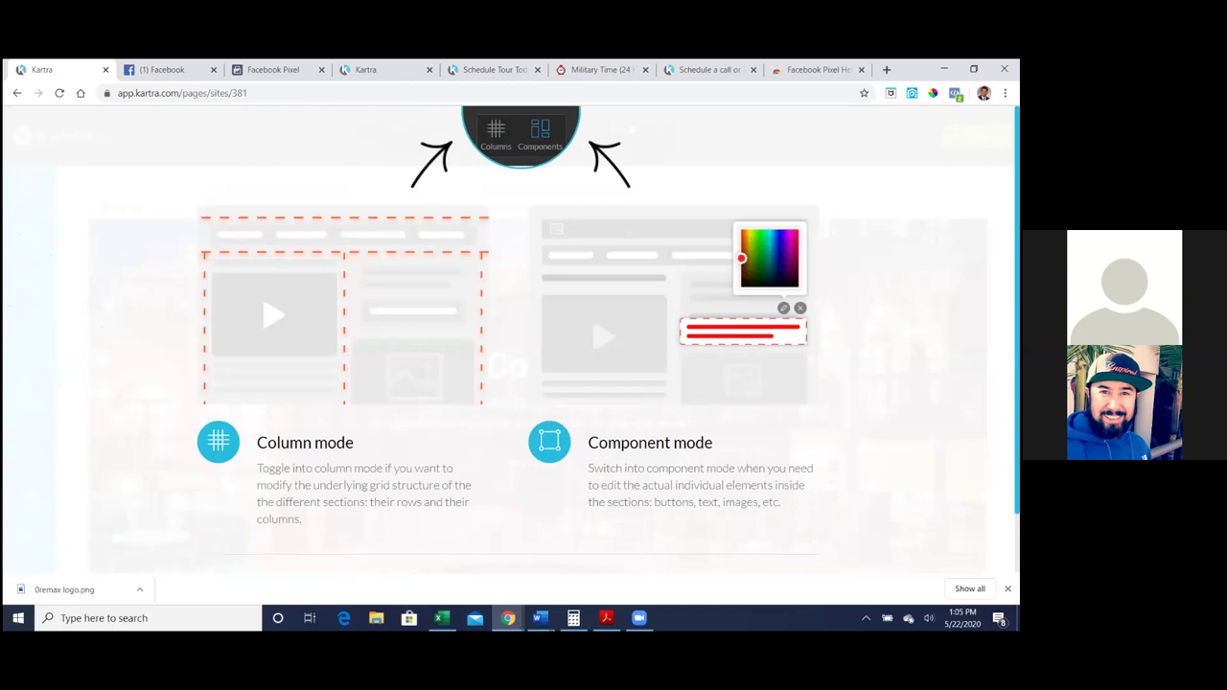
pyautogui.click(788, 513)
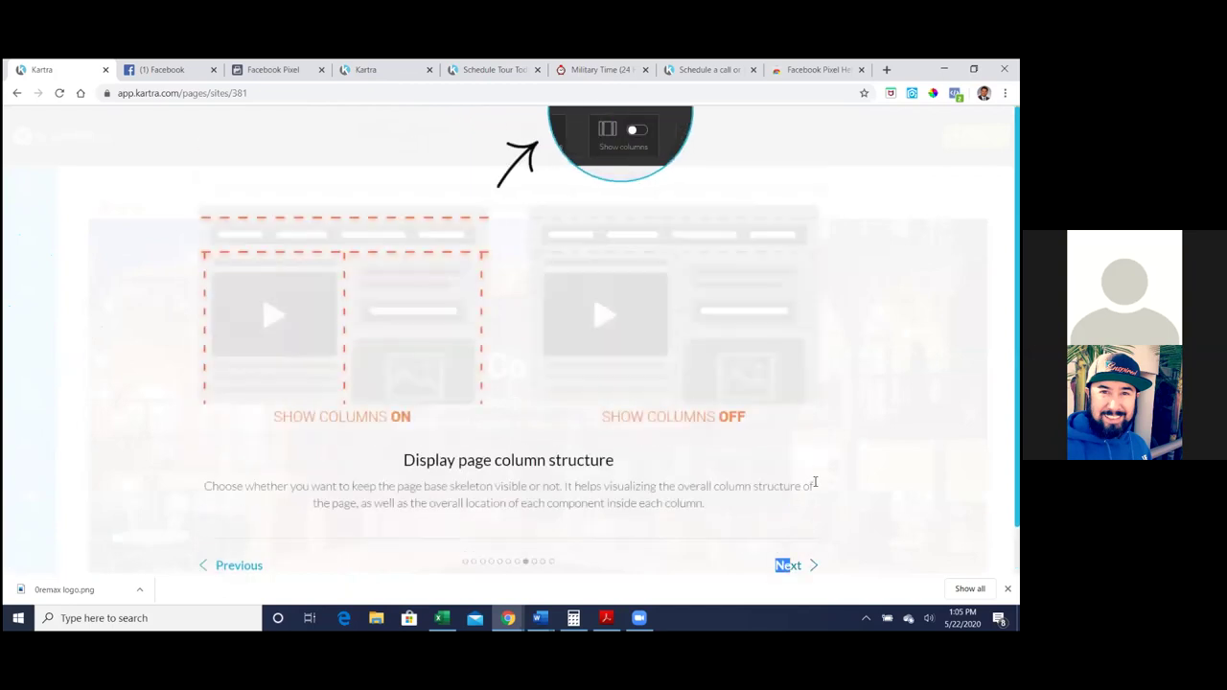
pyautogui.click(791, 515)
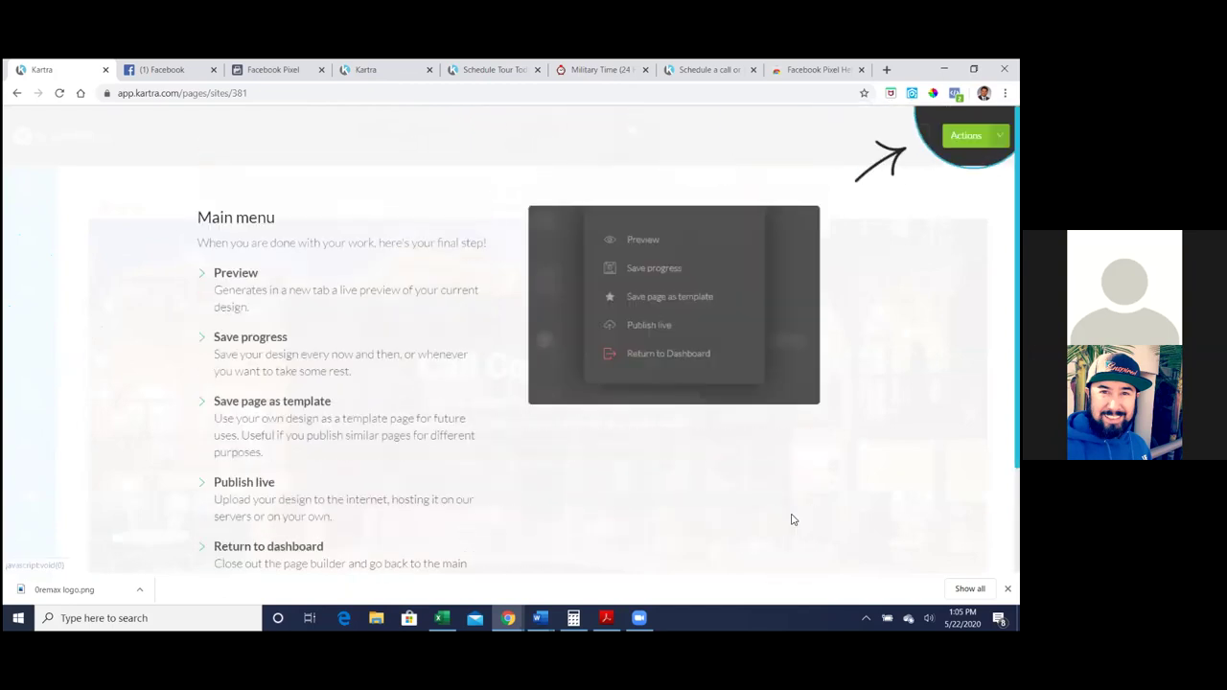
pyautogui.click(792, 520)
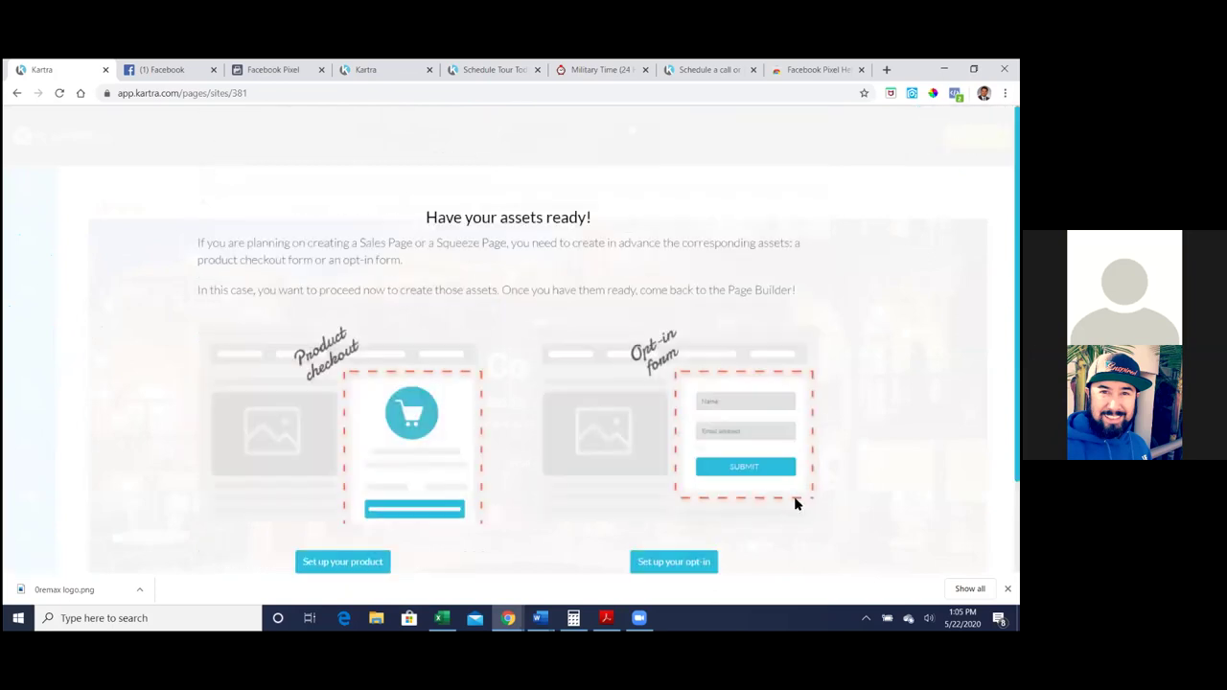
pyautogui.click(792, 518)
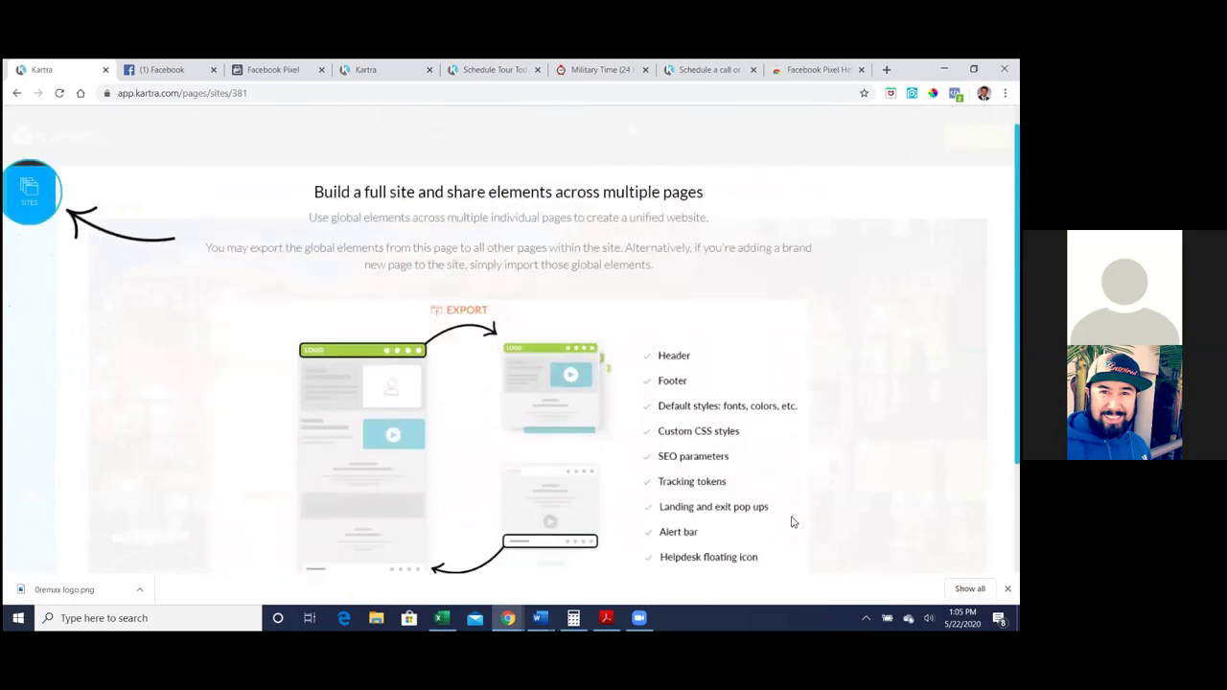
pyautogui.click(792, 518)
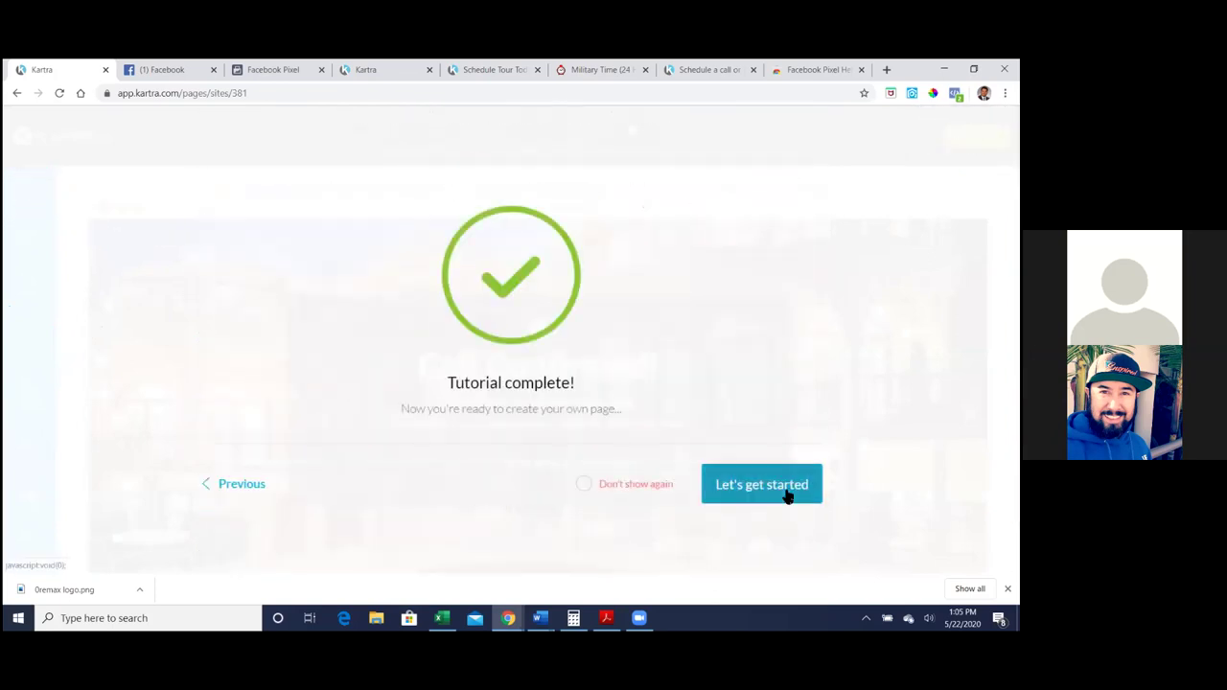
pyautogui.click(787, 493)
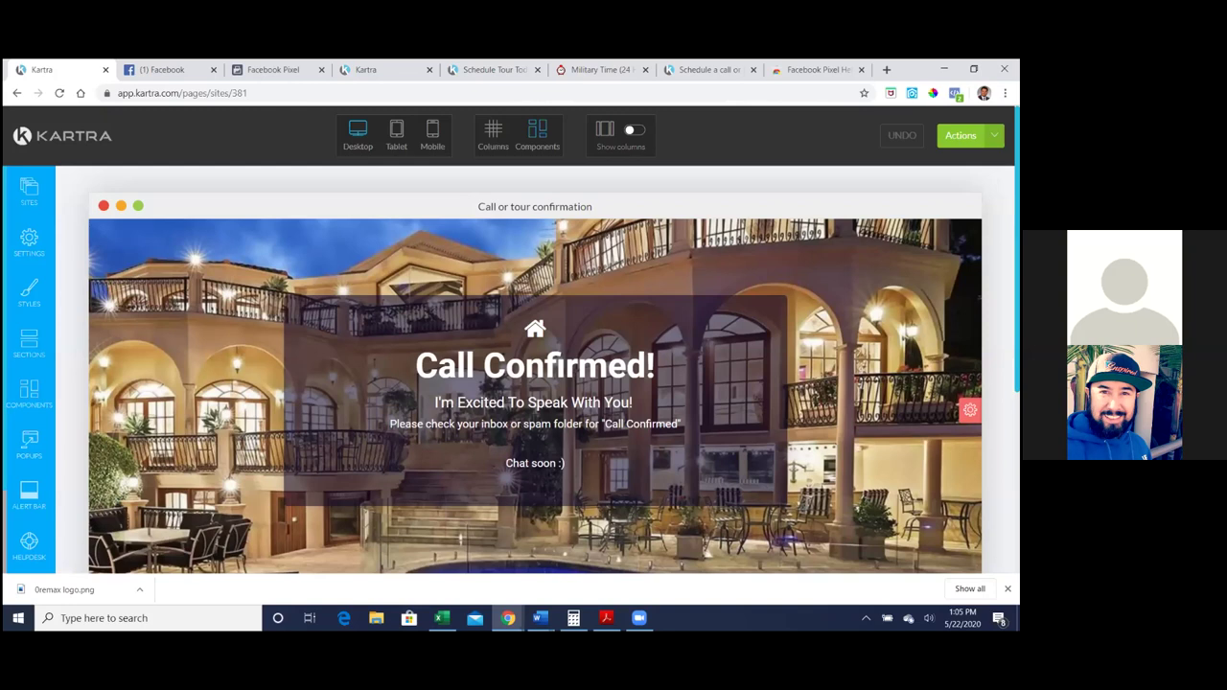
# Step: Open Sections block templates, check Favorite Blocks, and return to the category list
pyautogui.scroll(-1, 535, 369)
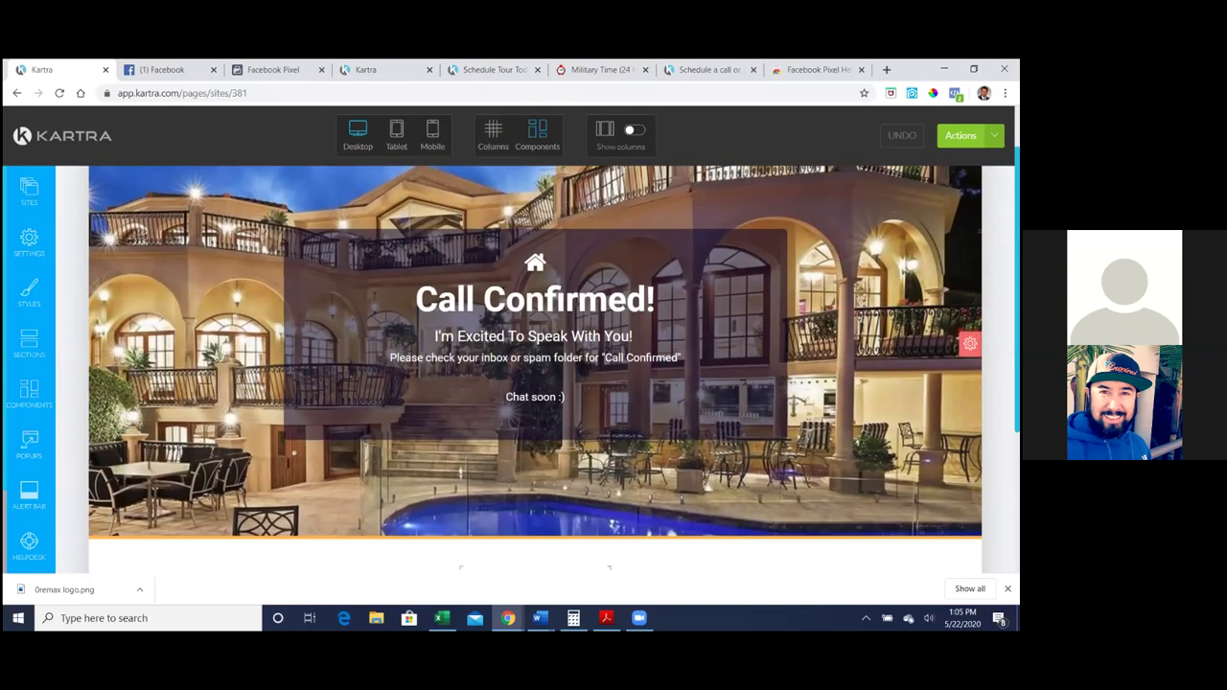
pyautogui.scroll(1, 770, 569)
pyautogui.scroll(-1, 770, 569)
pyautogui.scroll(1, 548, 370)
pyautogui.scroll(-1, 547, 370)
pyautogui.click(31, 343)
pyautogui.scroll(-2, 200, 370)
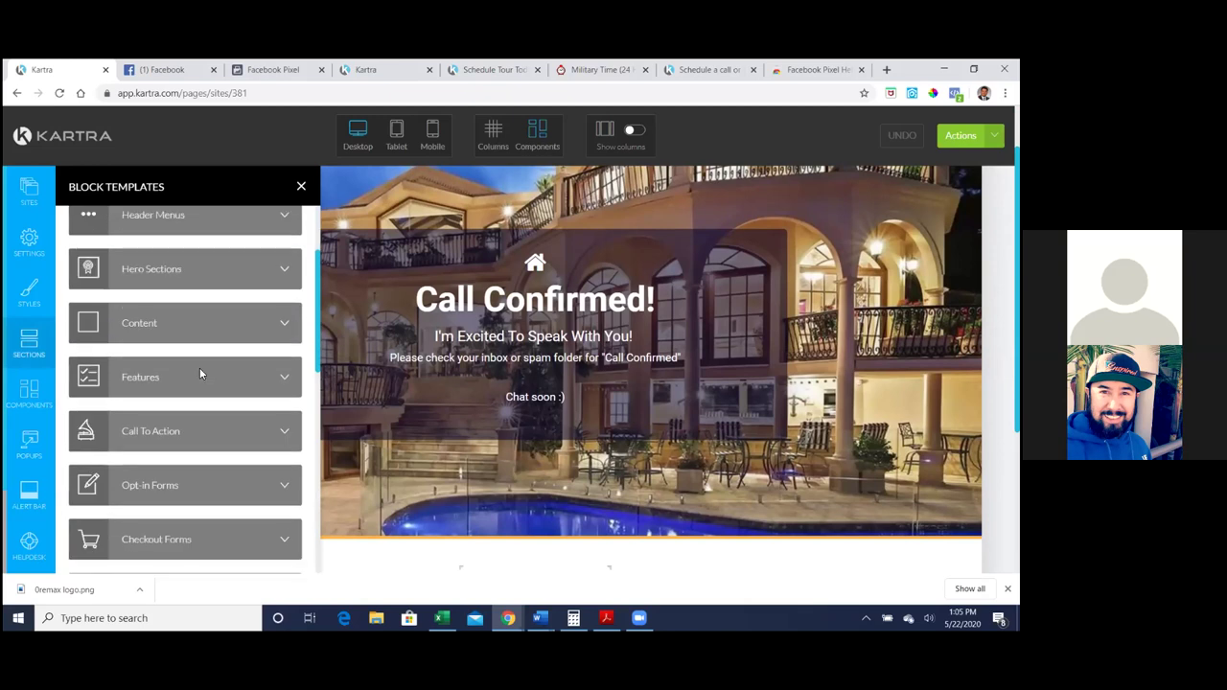
pyautogui.scroll(-3, 200, 370)
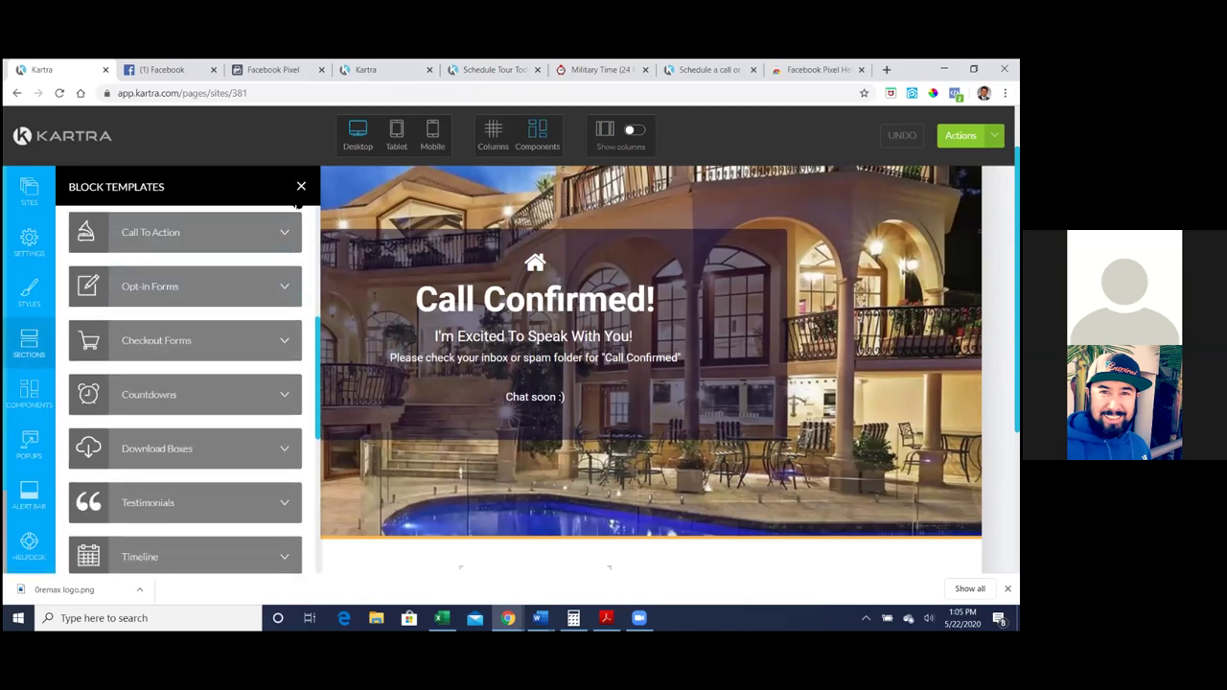
pyautogui.scroll(5, 186, 316)
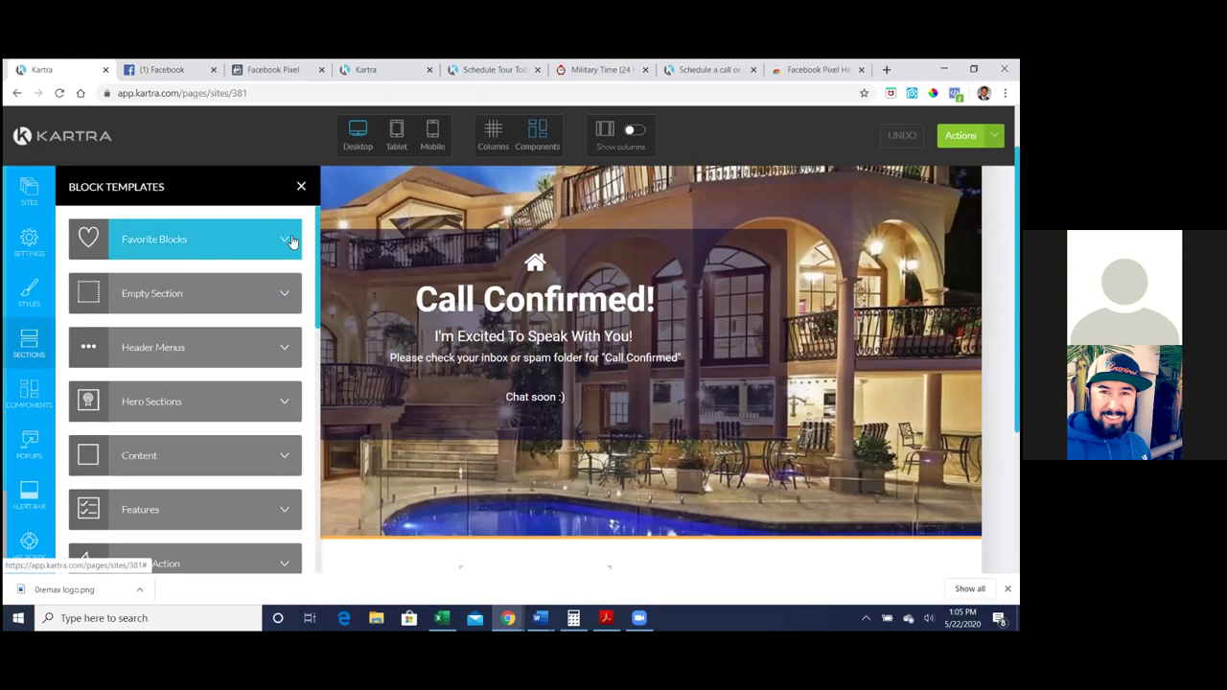
pyautogui.click(177, 243)
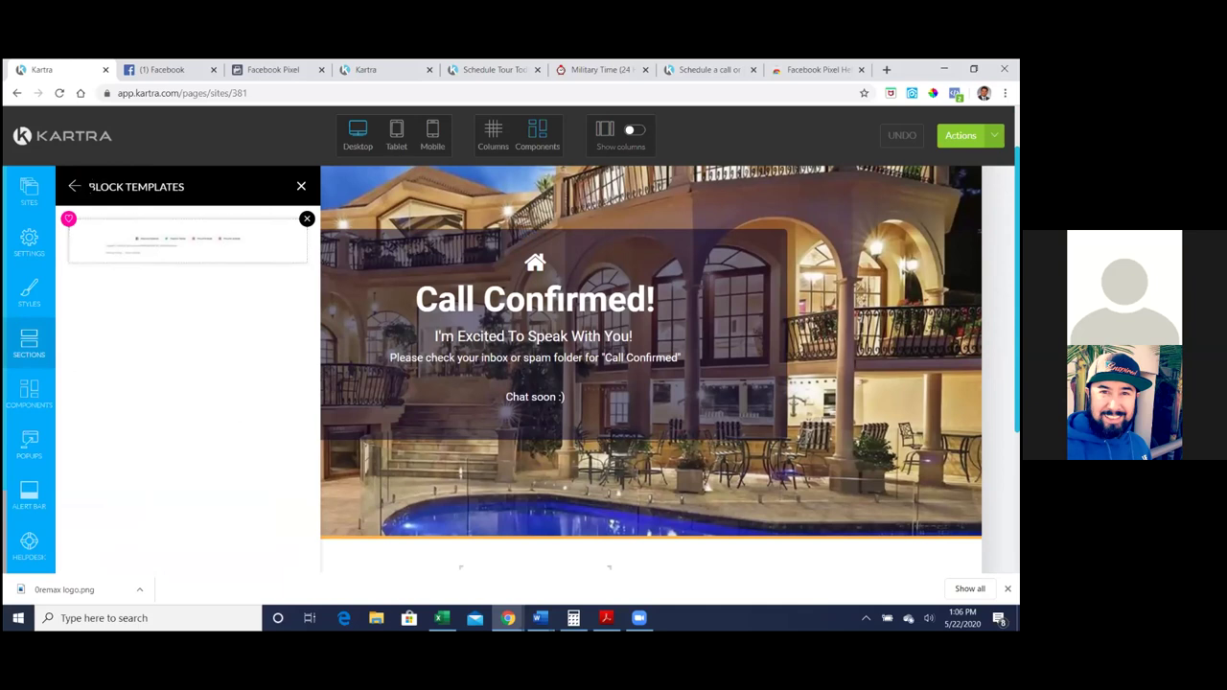
pyautogui.click(76, 187)
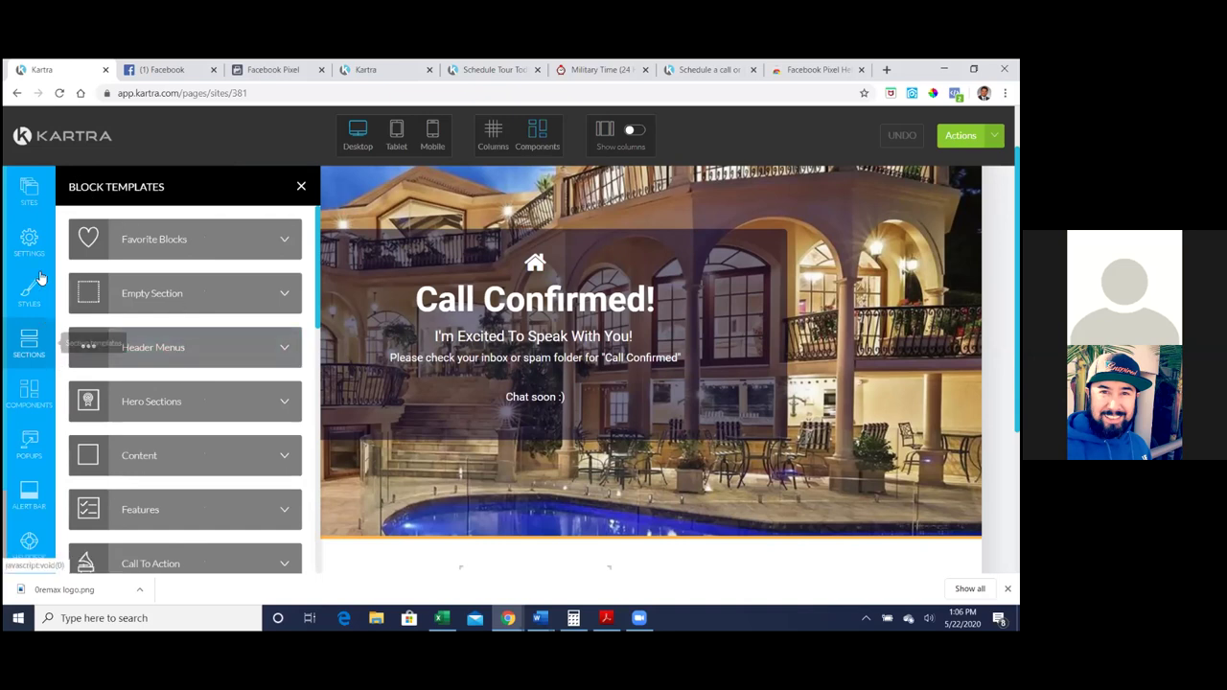
# Step: In page Settings, look at SEO Parameters, then open the Tracking Code fields
pyautogui.click(35, 243)
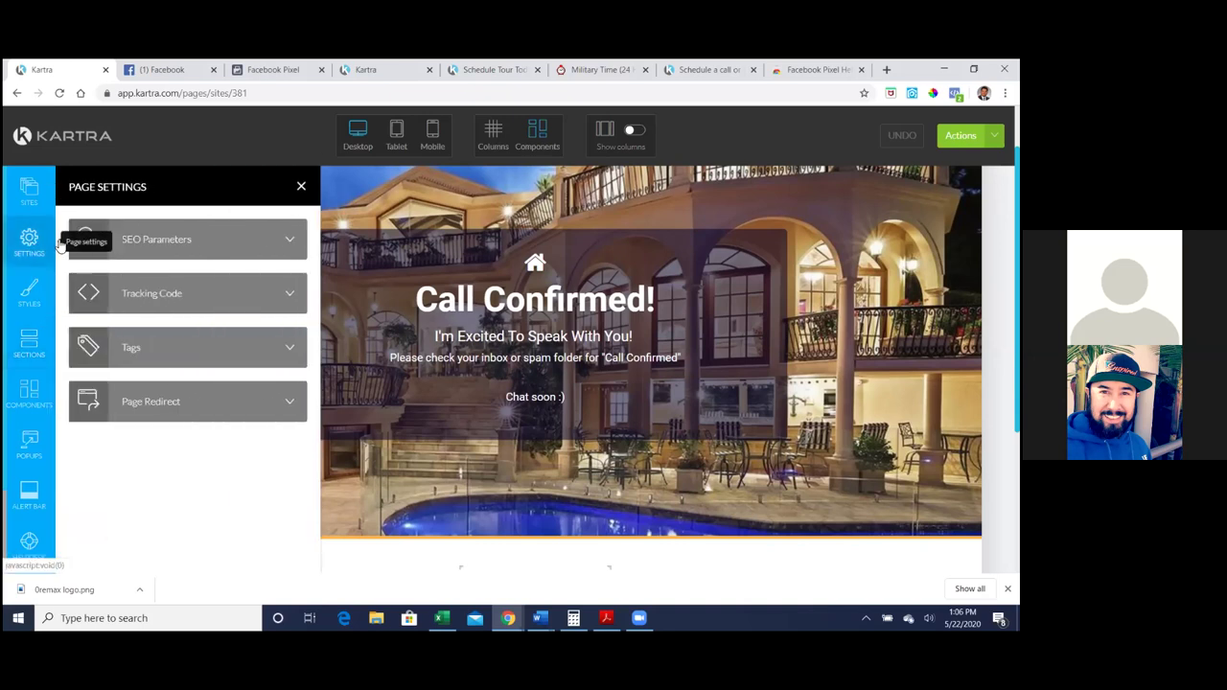
pyautogui.click(177, 244)
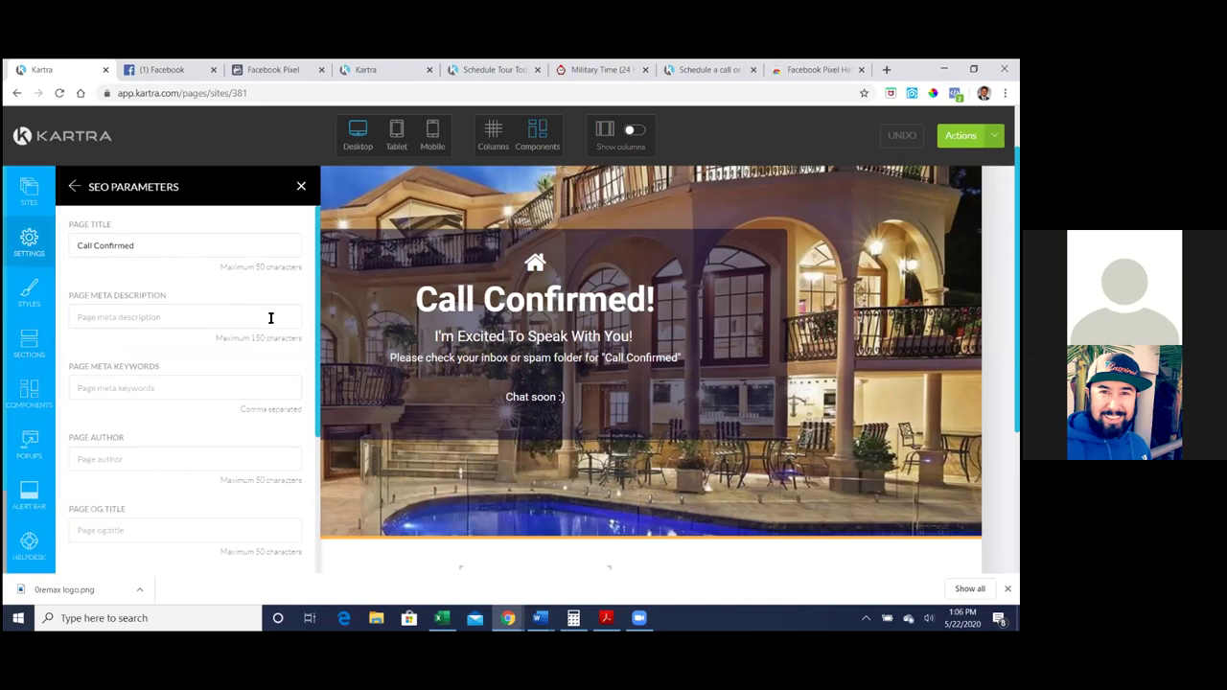
pyautogui.scroll(-3, 270, 318)
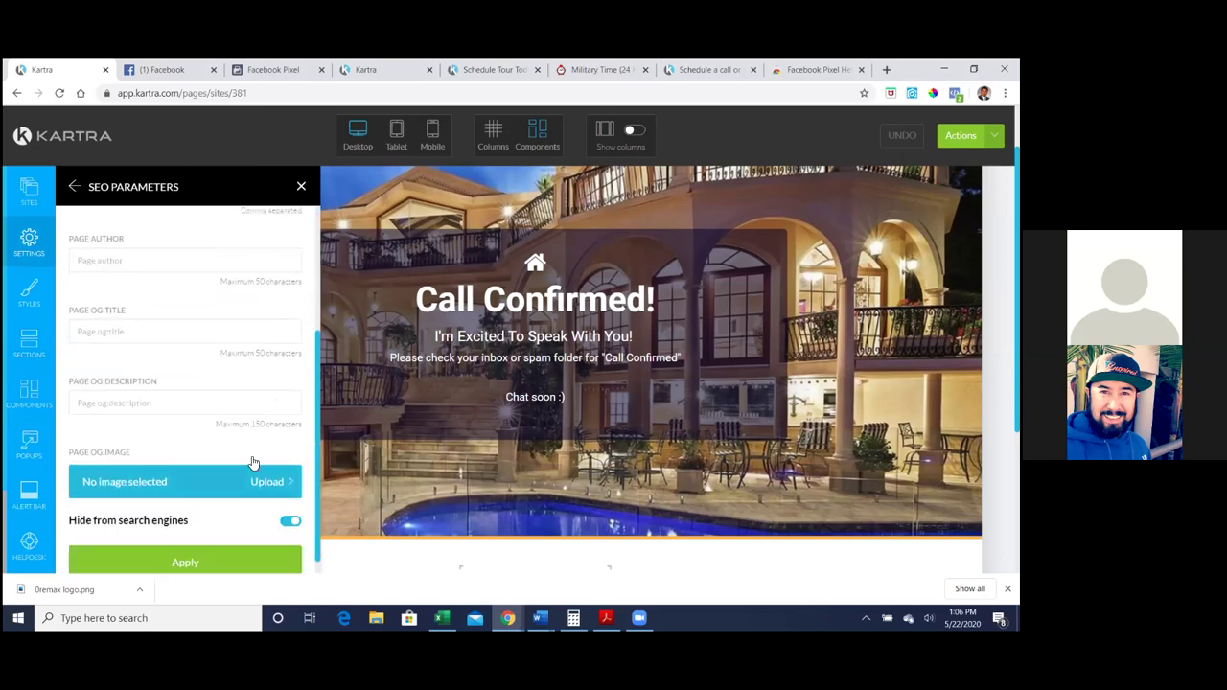
pyautogui.click(74, 186)
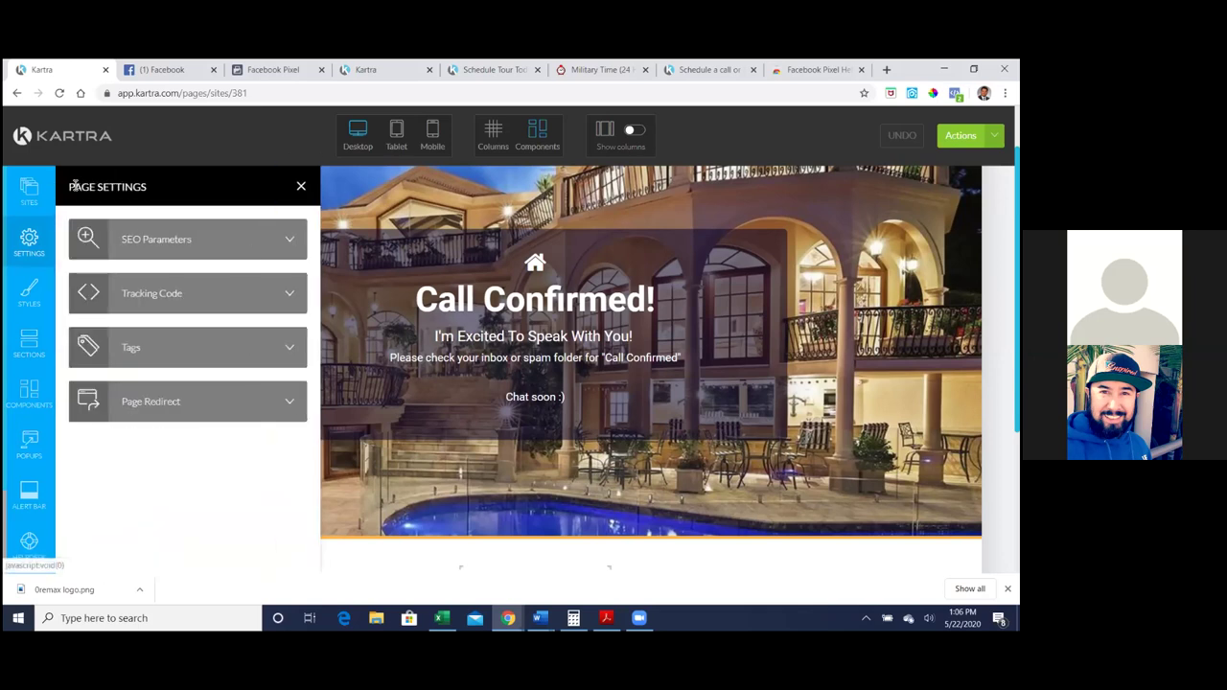
pyautogui.click(170, 297)
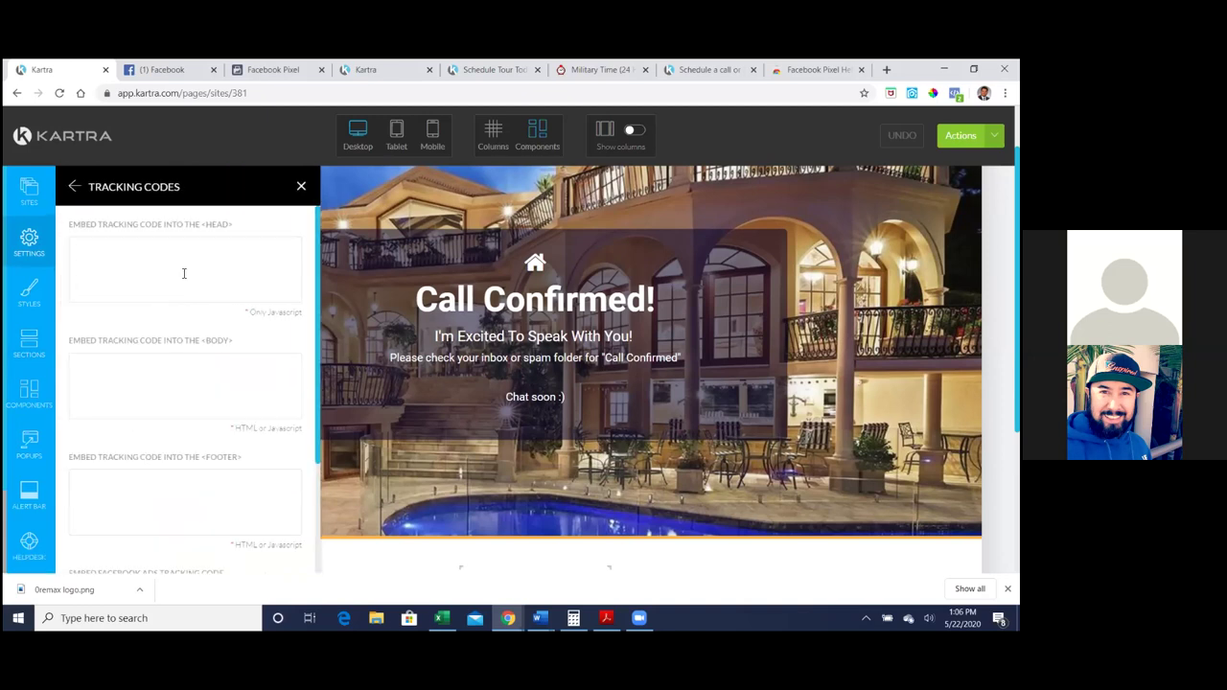
pyautogui.click(266, 71)
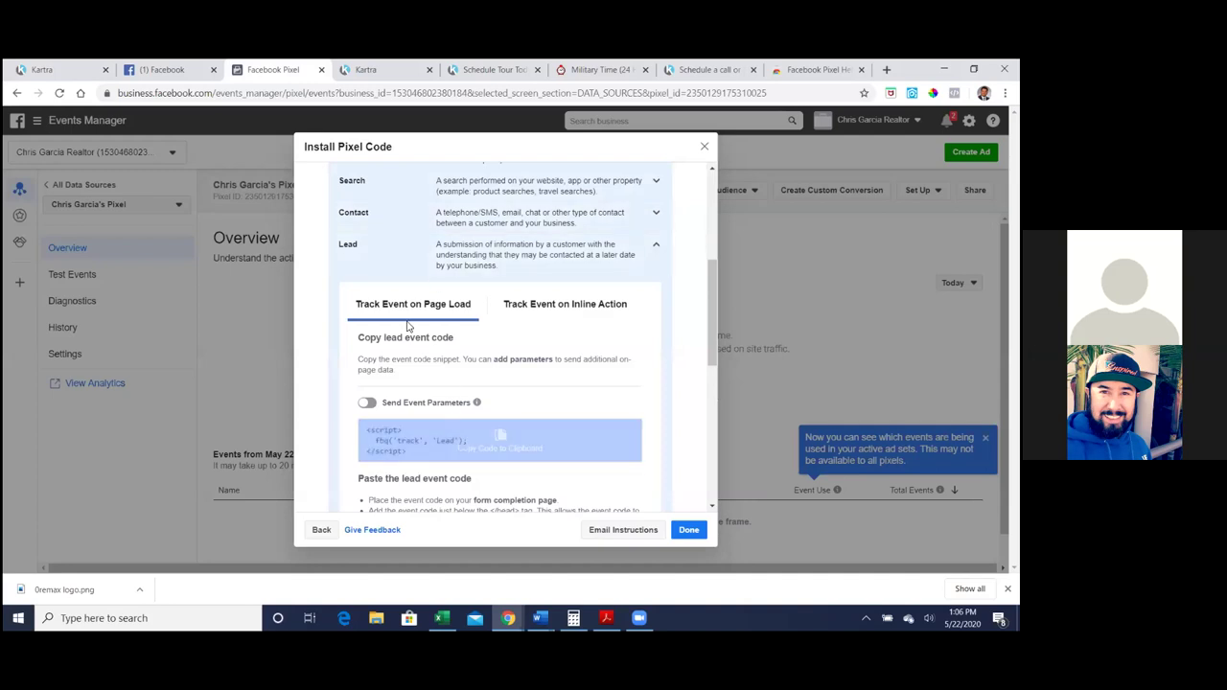
# Step: Restart Install Pixel with manual code setup and copy the pixel base code
pyautogui.click(706, 149)
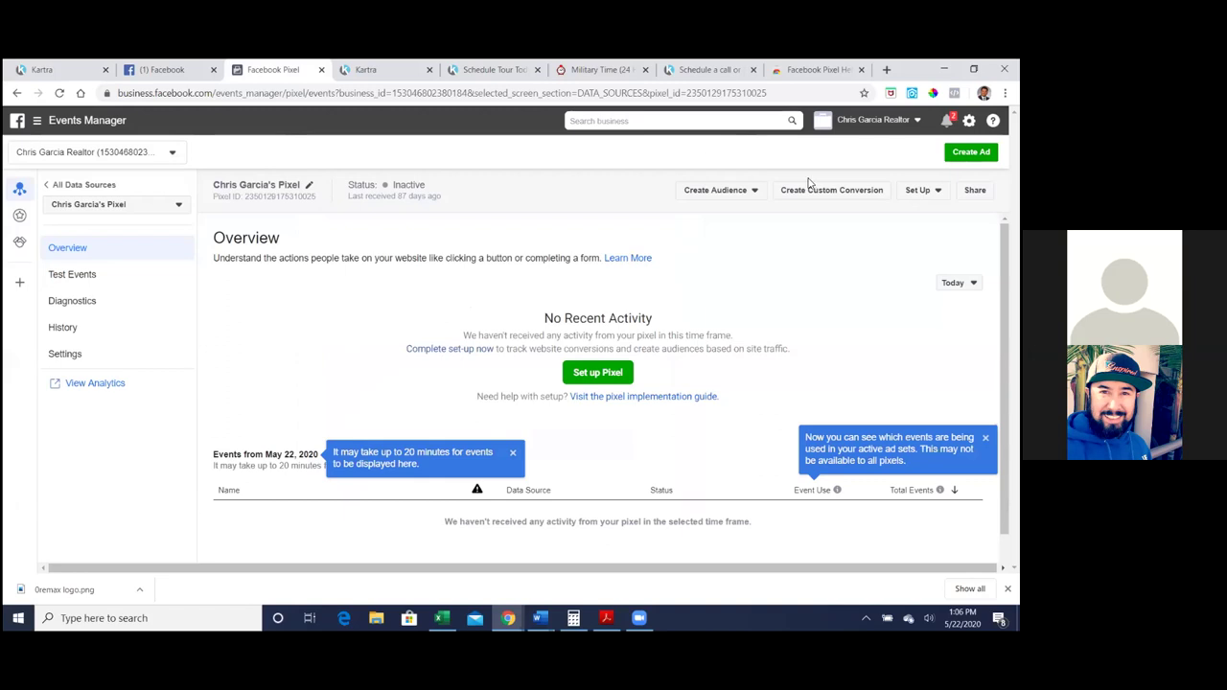
pyautogui.click(921, 190)
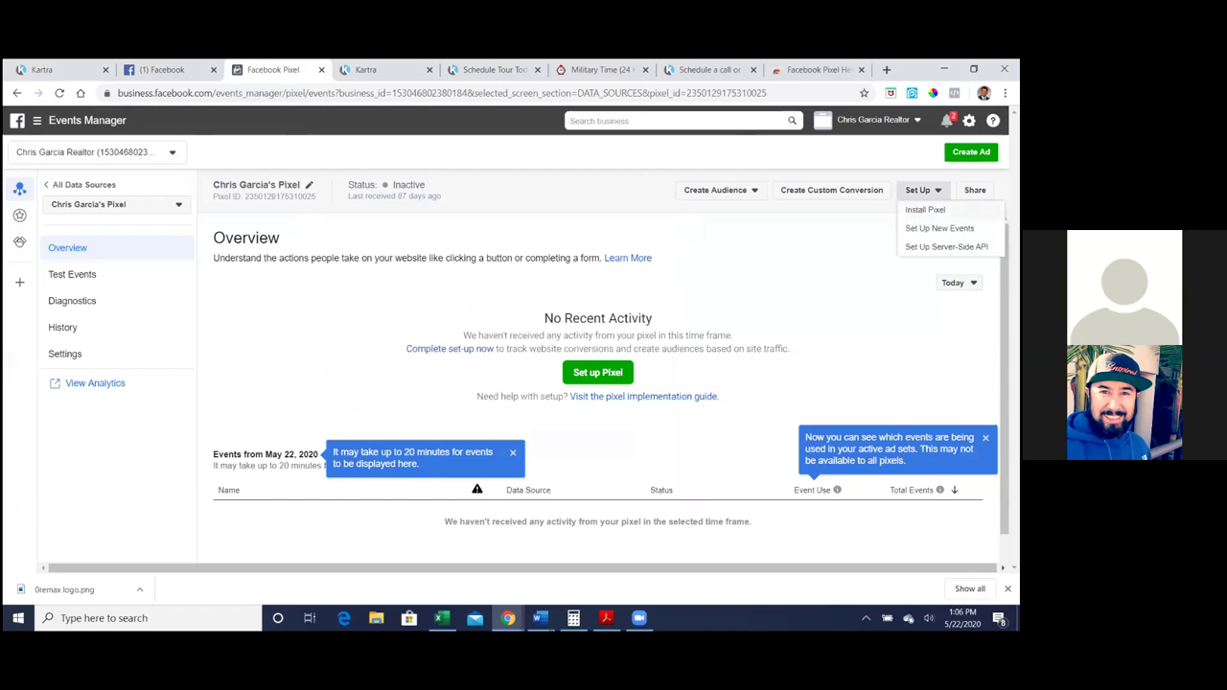
pyautogui.click(949, 209)
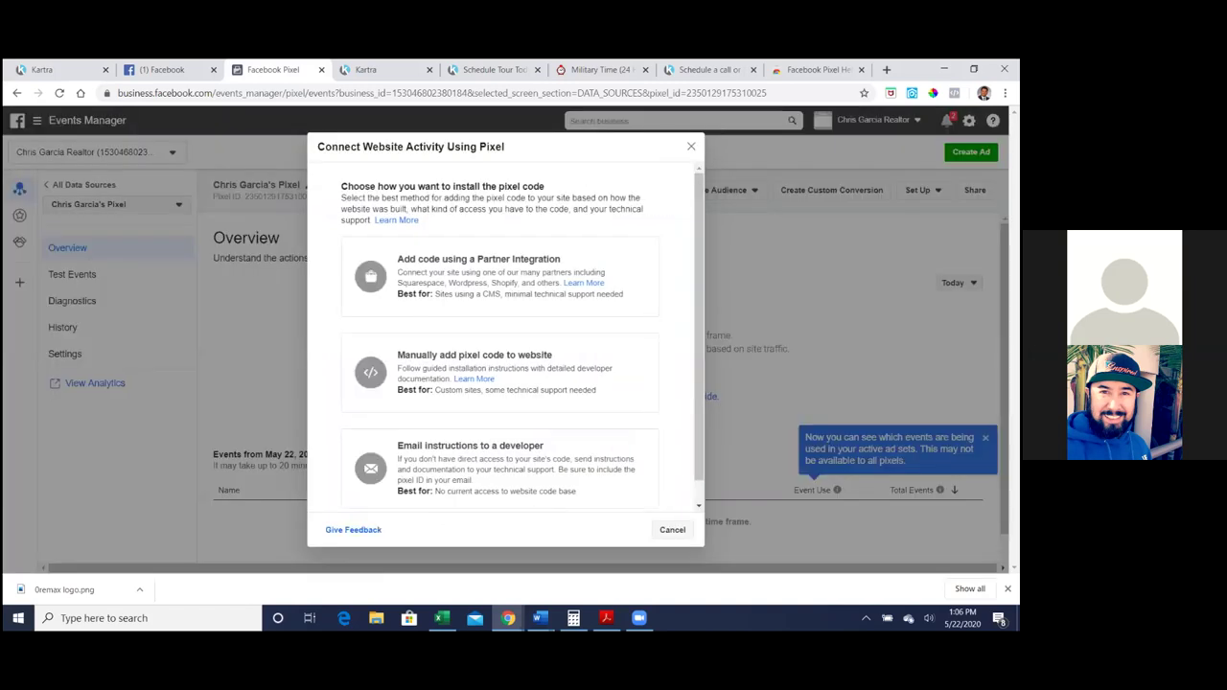
pyautogui.click(484, 370)
pyautogui.click(481, 412)
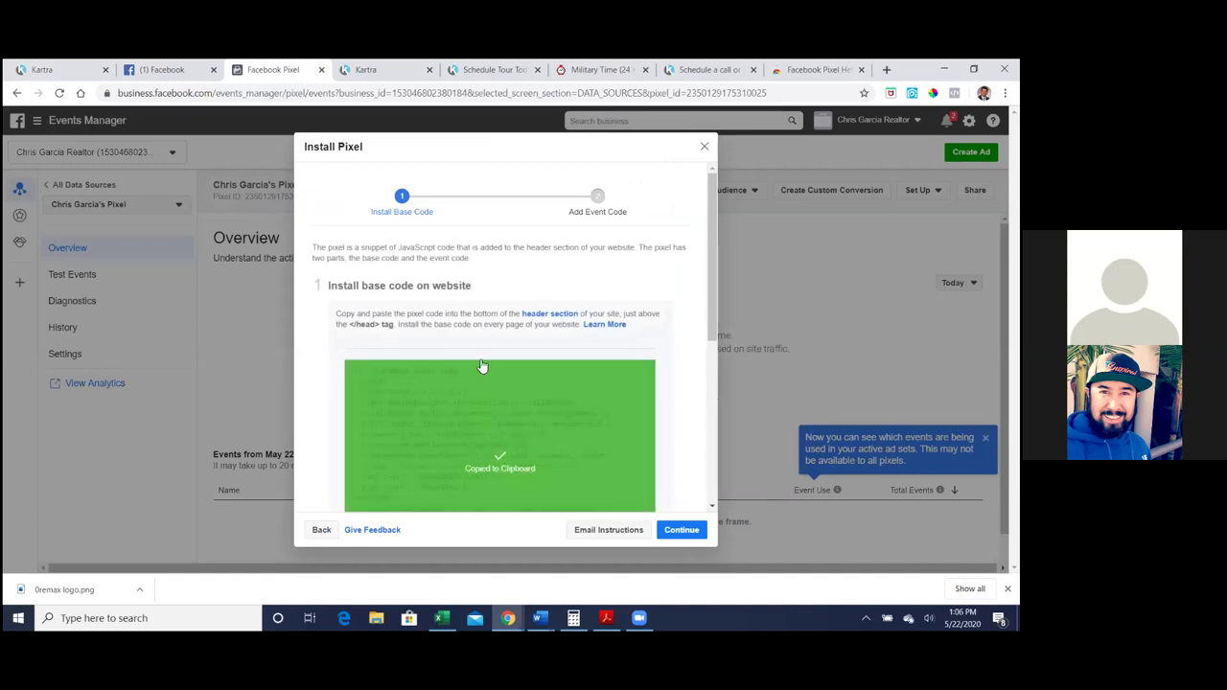
pyautogui.click(54, 72)
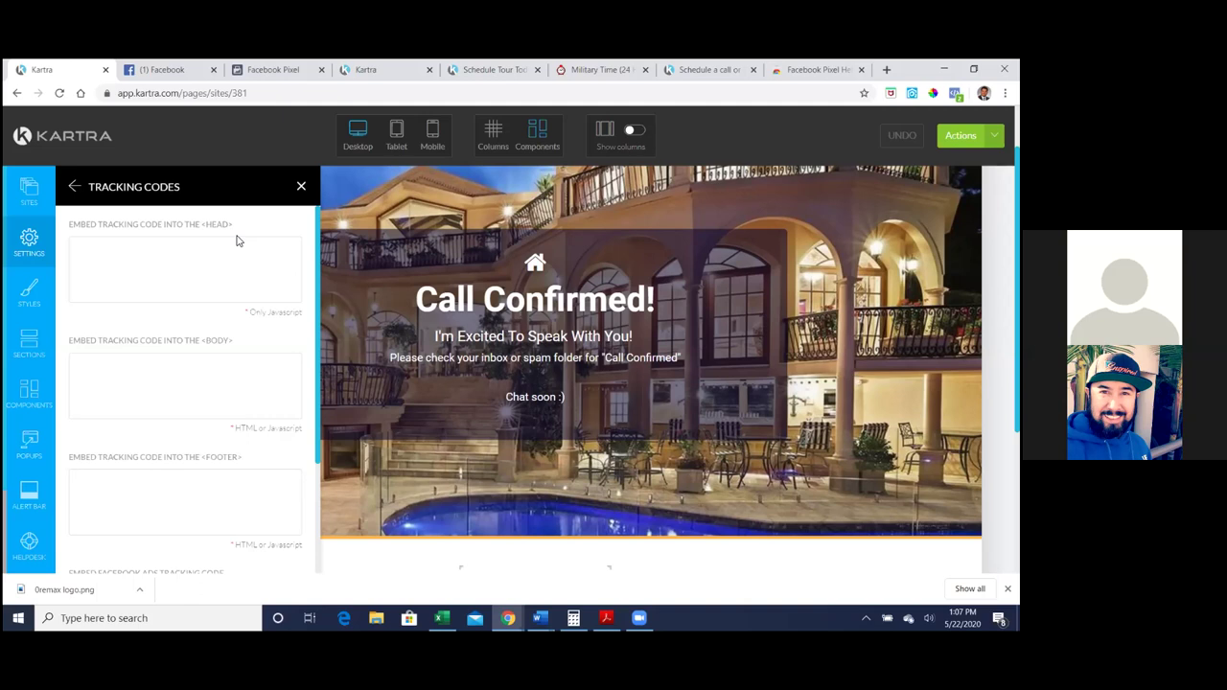
# Step: Replace the old Embed Facebook Ads Tracking Code contents with the pasted pixel base code
pyautogui.scroll(-3, 239, 287)
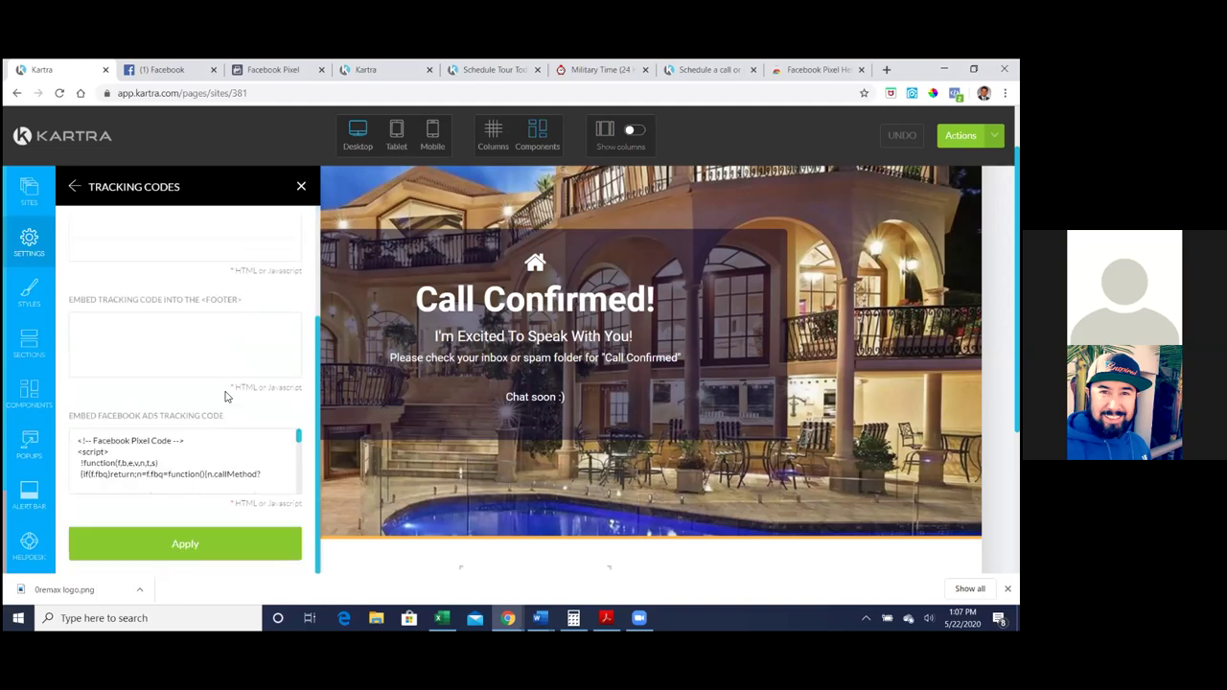
pyautogui.tripleClick(183, 466)
pyautogui.hotkey('ctrl', 'a')
pyautogui.press('BackSpace')
pyautogui.hotkey('ctrl', 'v')
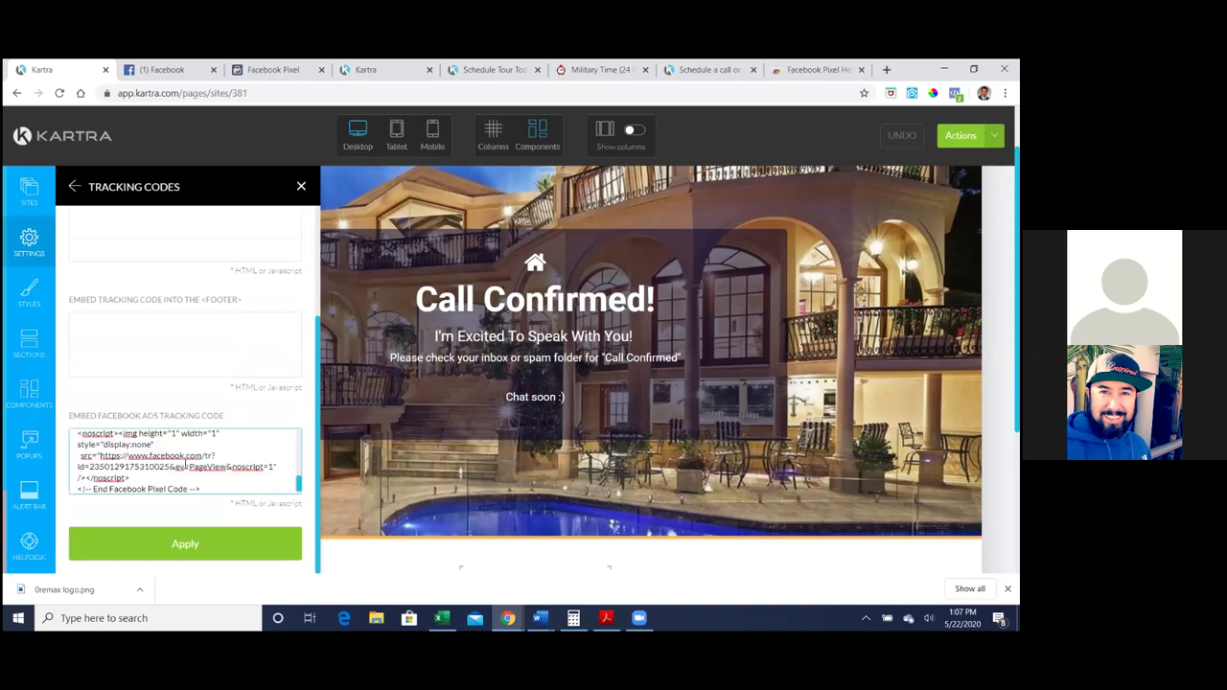
pyautogui.scroll(6, 232, 462)
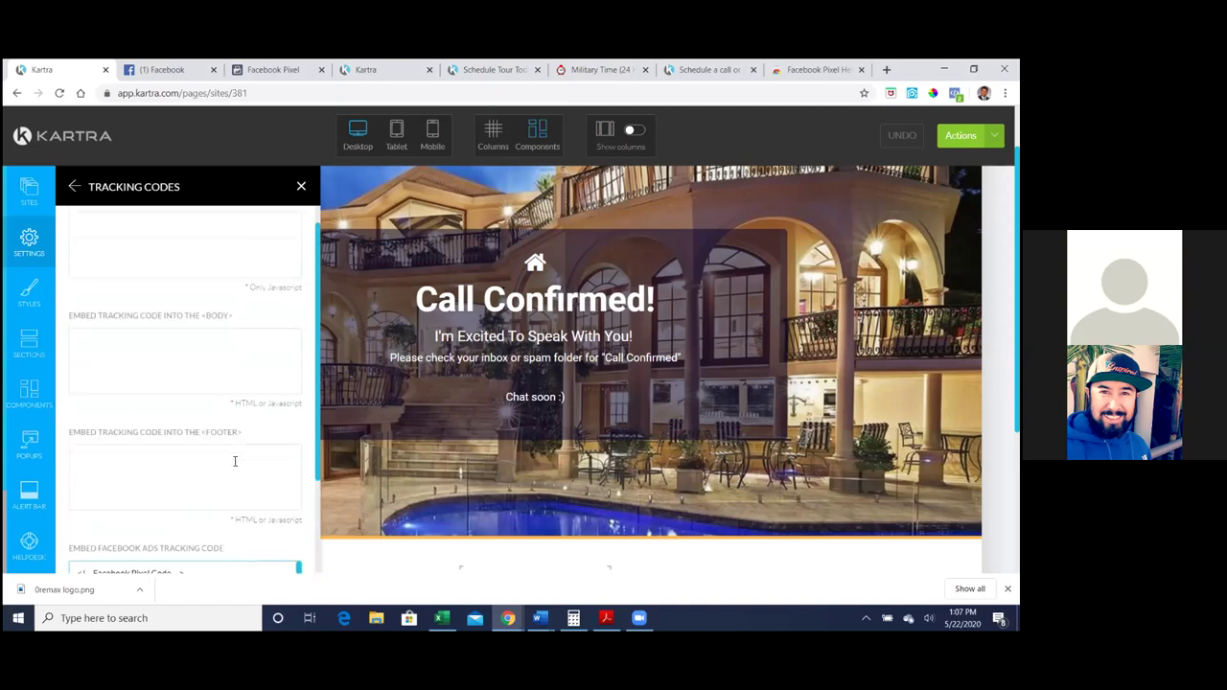
pyautogui.scroll(-2, 234, 461)
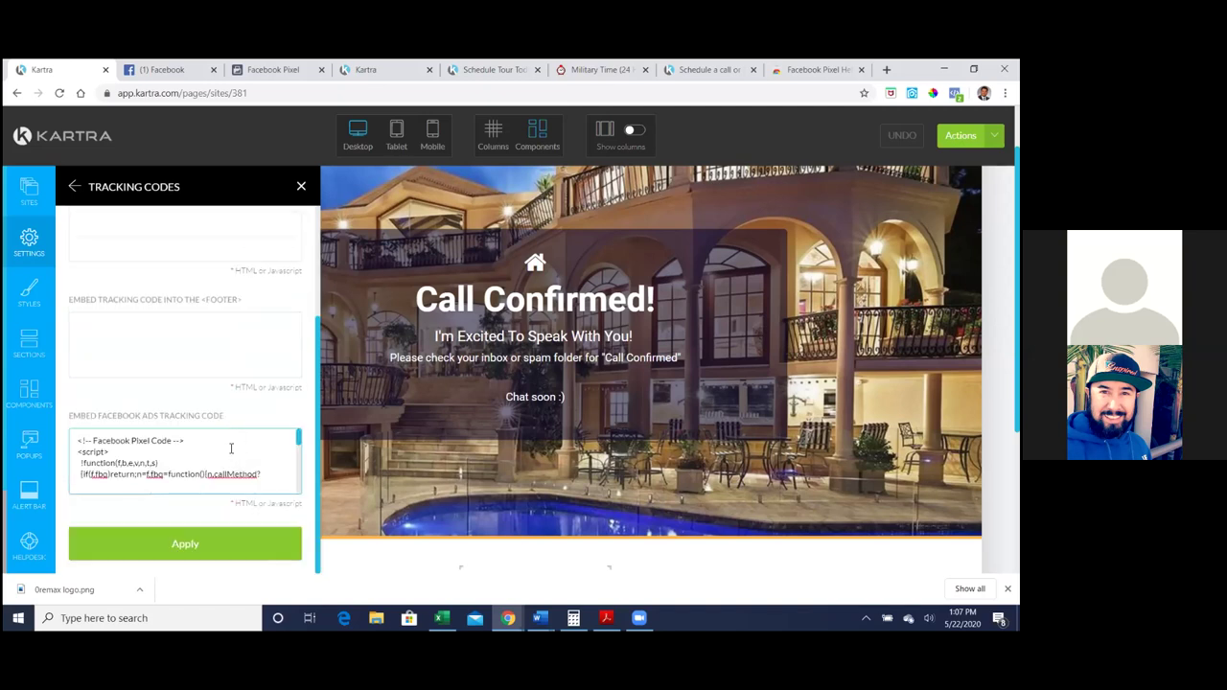
pyautogui.scroll(-5, 231, 448)
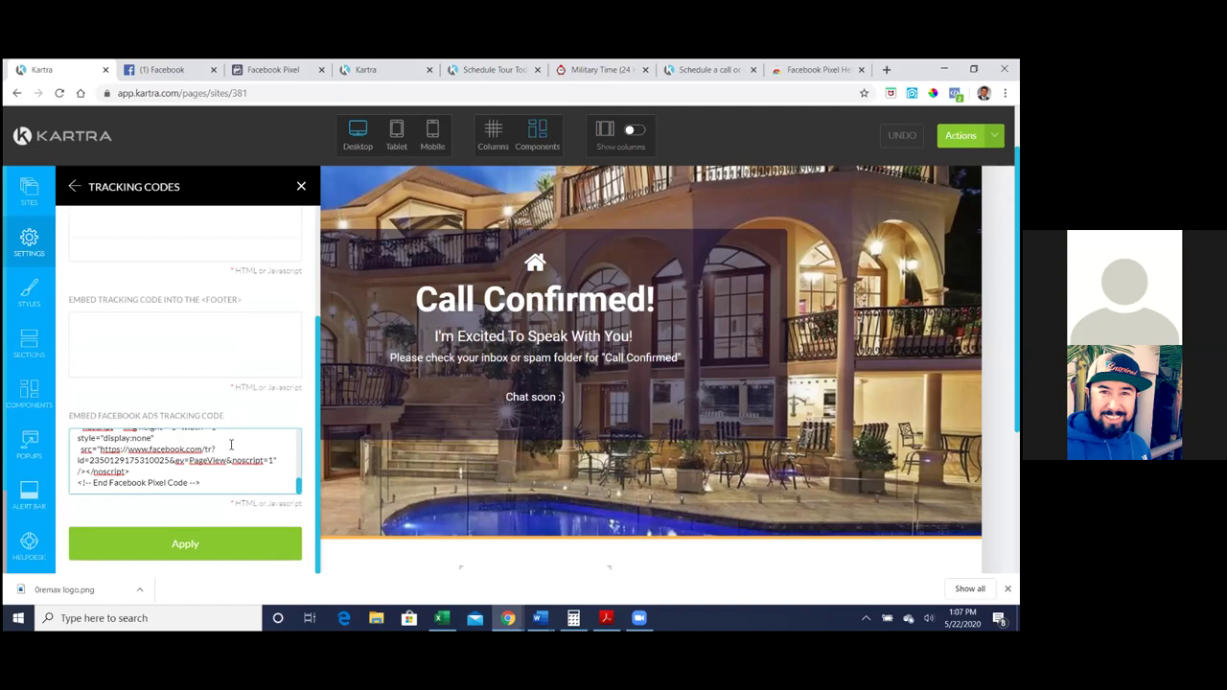
pyautogui.click(293, 69)
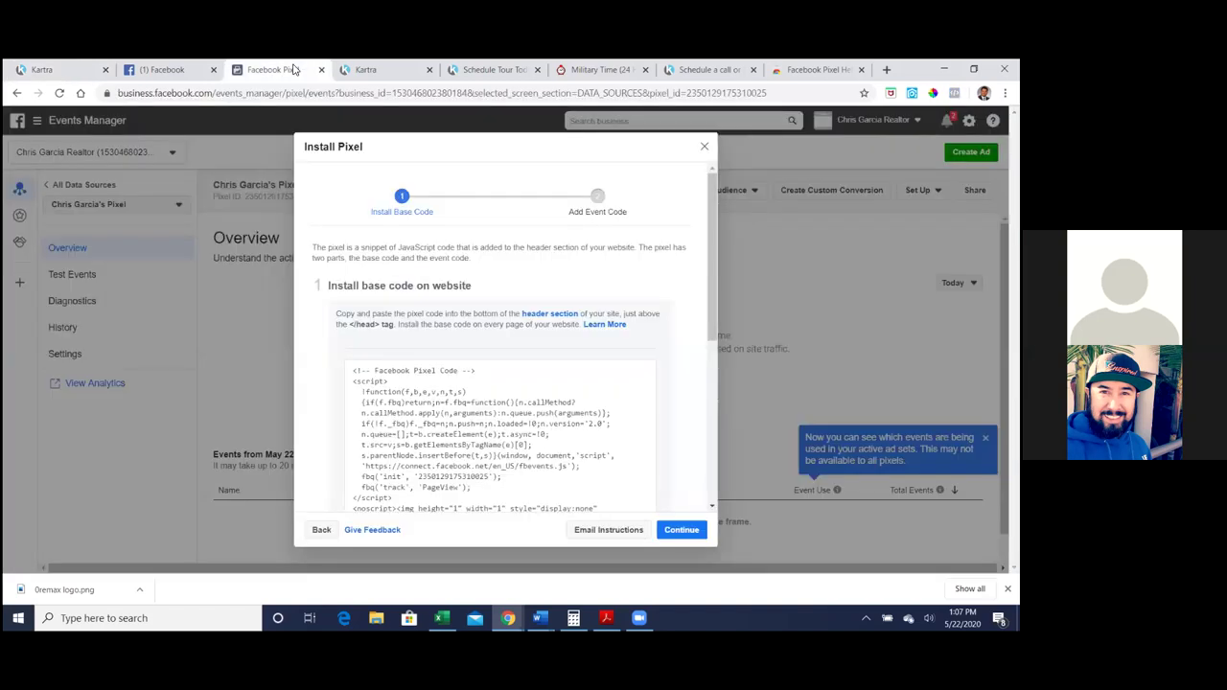
# Step: Copy the base code again, apply it in Kartra, and add a trailing blank line
pyautogui.click(554, 411)
pyautogui.scroll(-3, 554, 410)
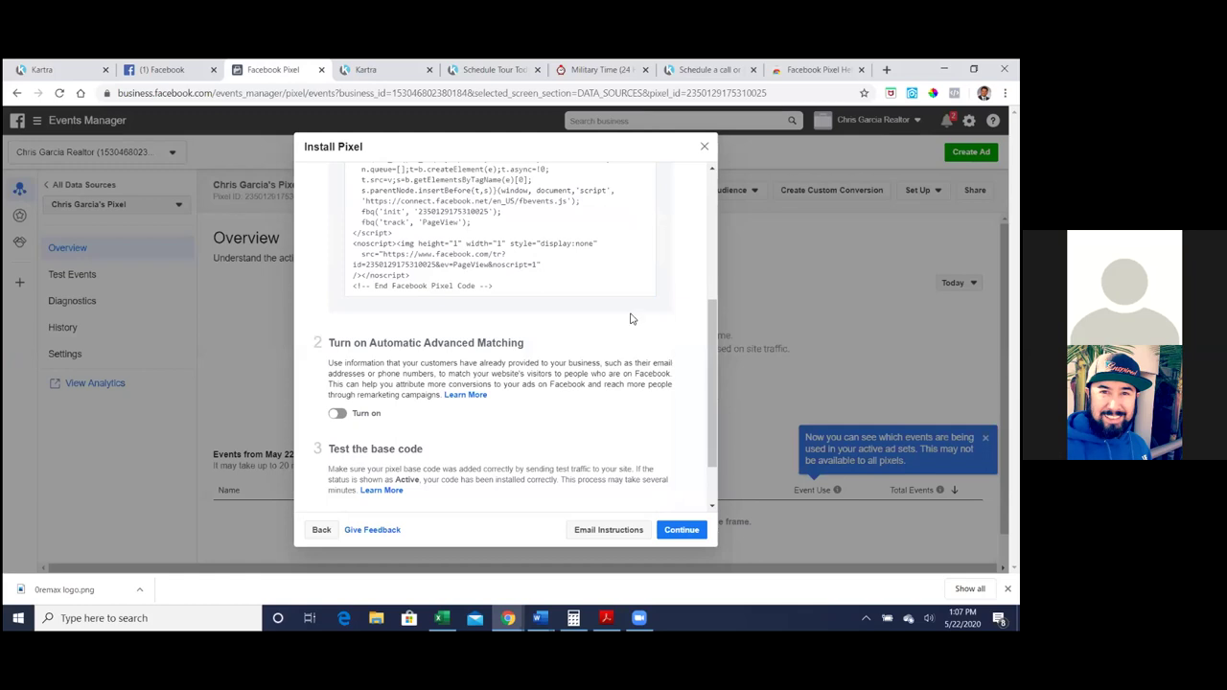
pyautogui.click(55, 67)
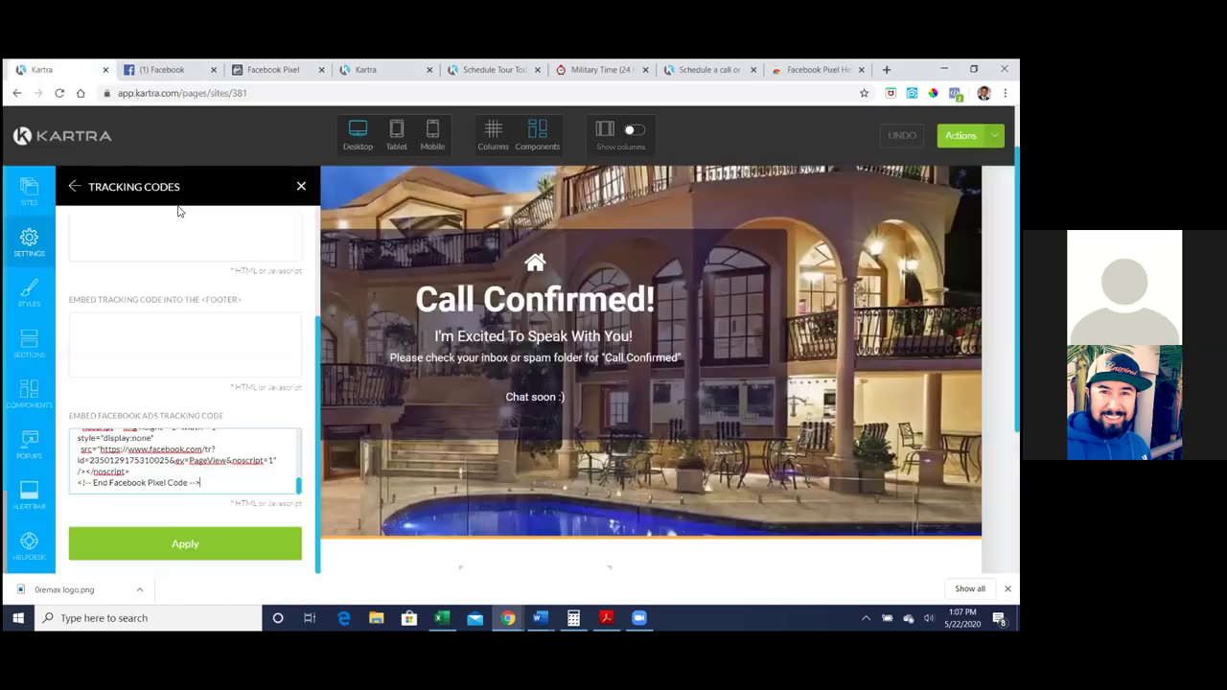
pyautogui.click(203, 555)
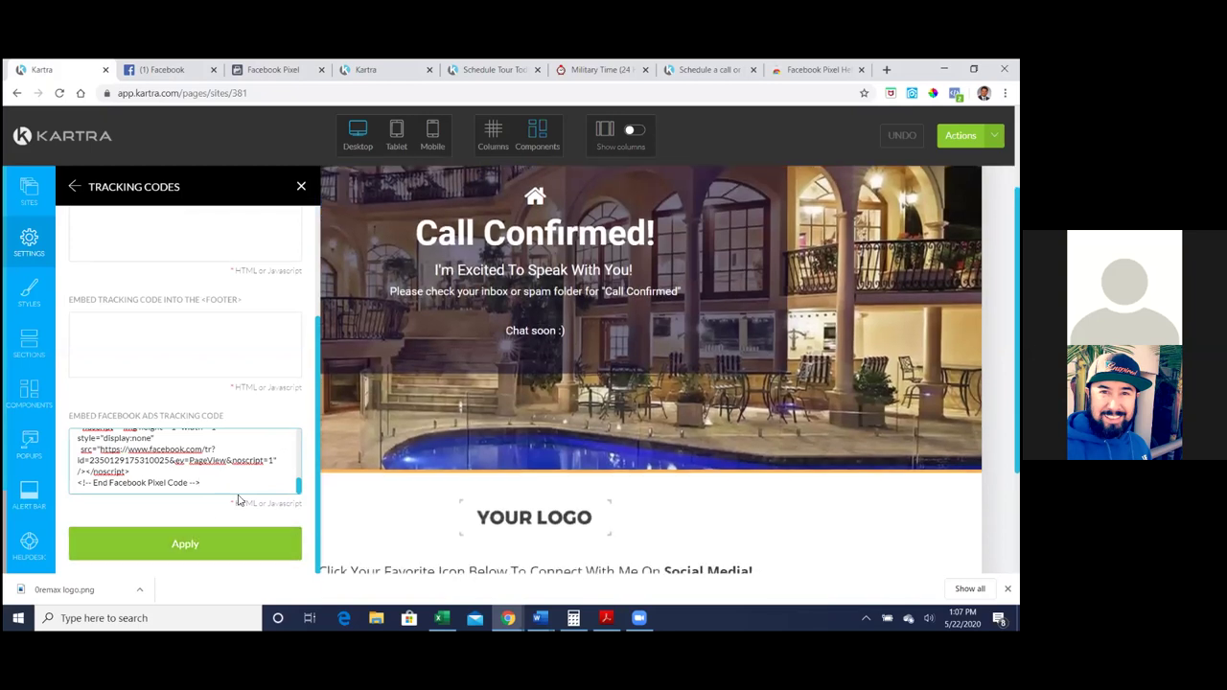
pyautogui.click(239, 499)
pyautogui.press('Return')
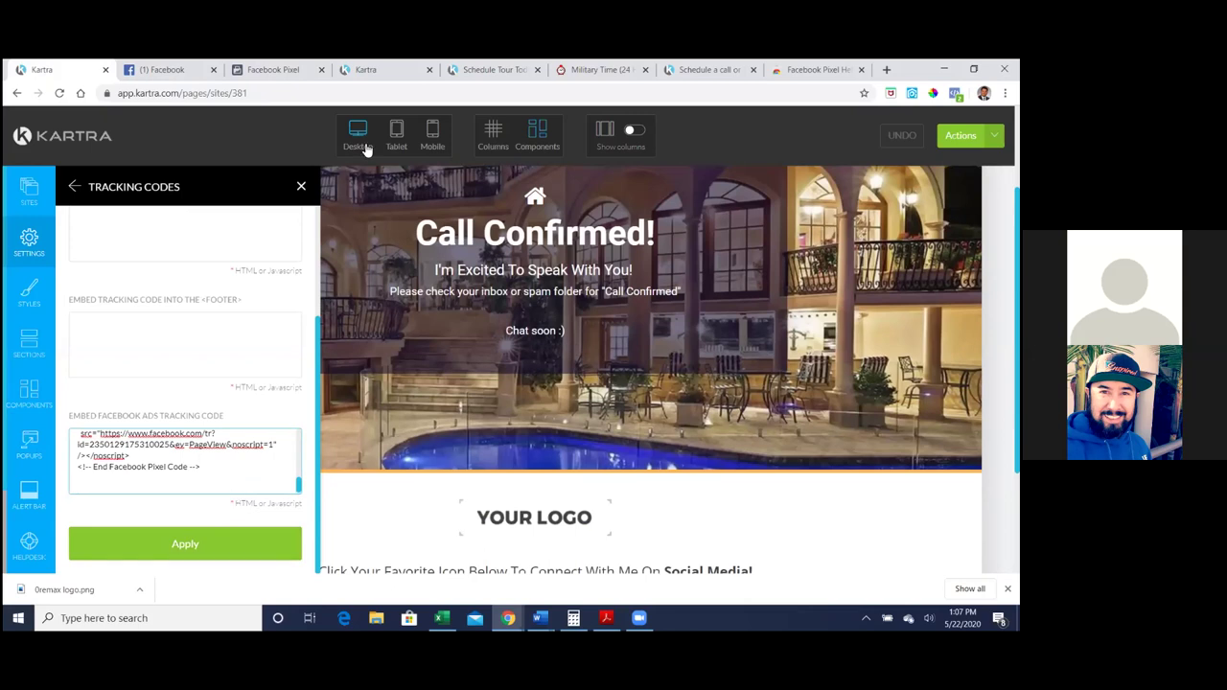
pyautogui.click(273, 69)
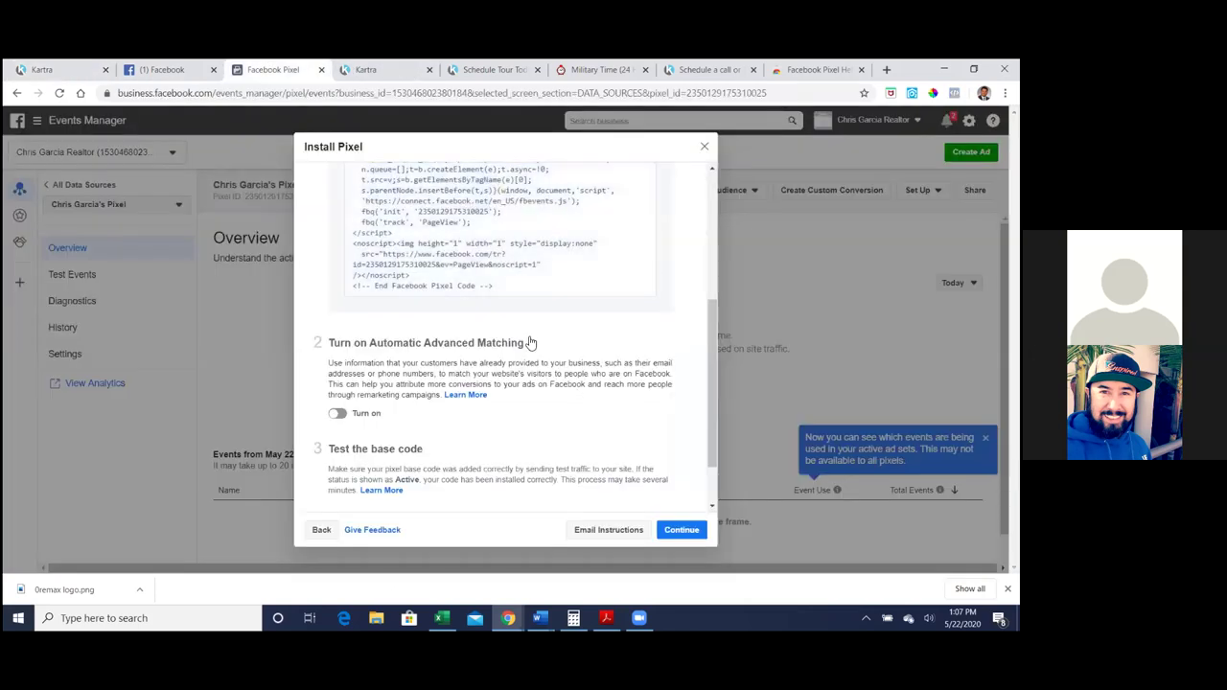
pyautogui.scroll(5, 506, 382)
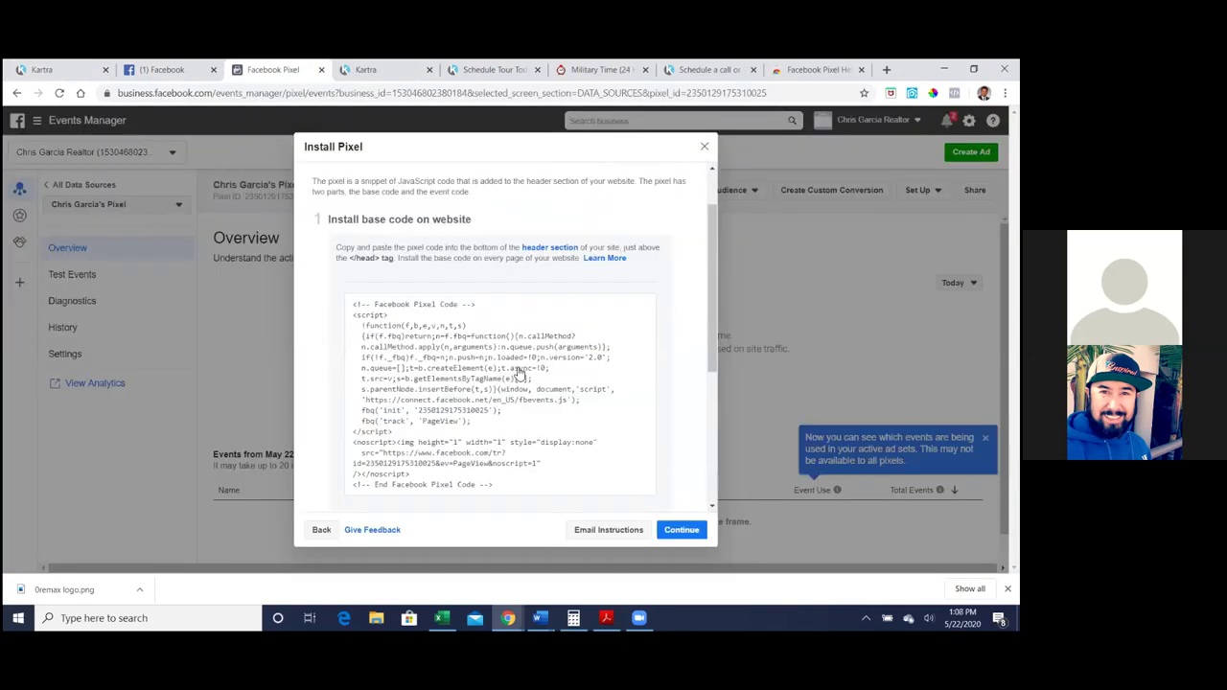
# Step: Continue to manual event code setup and choose the Real Estate category
pyautogui.click(679, 529)
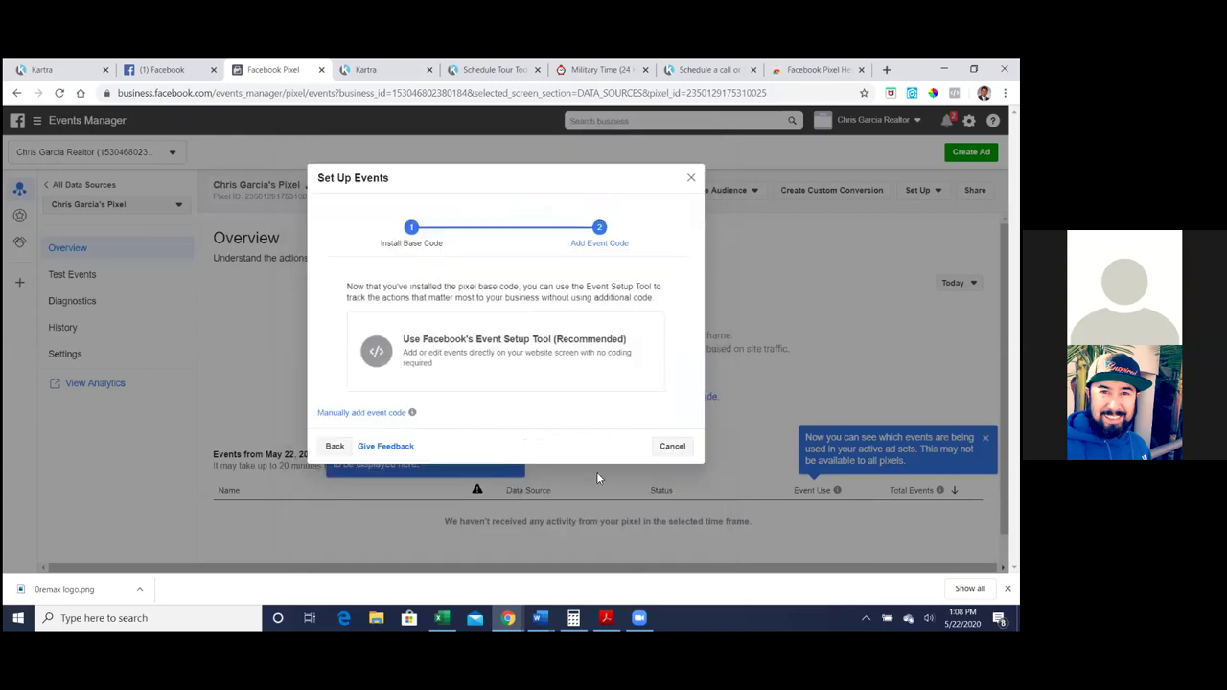
pyautogui.click(378, 415)
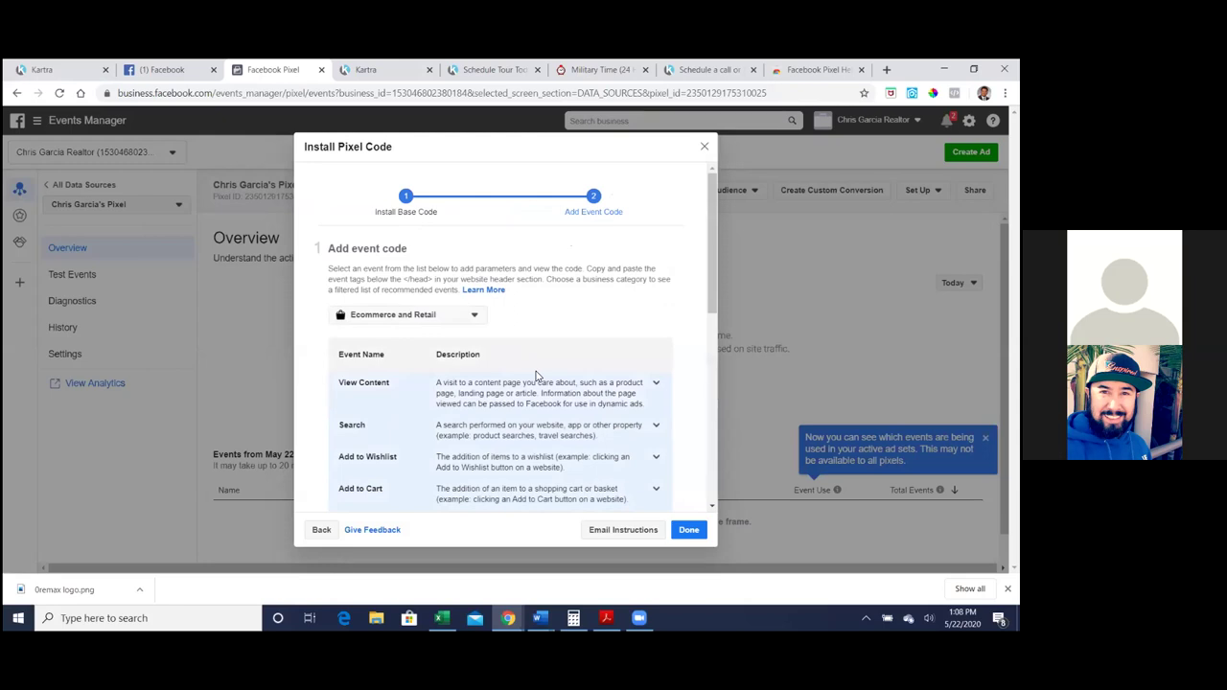
pyautogui.click(474, 316)
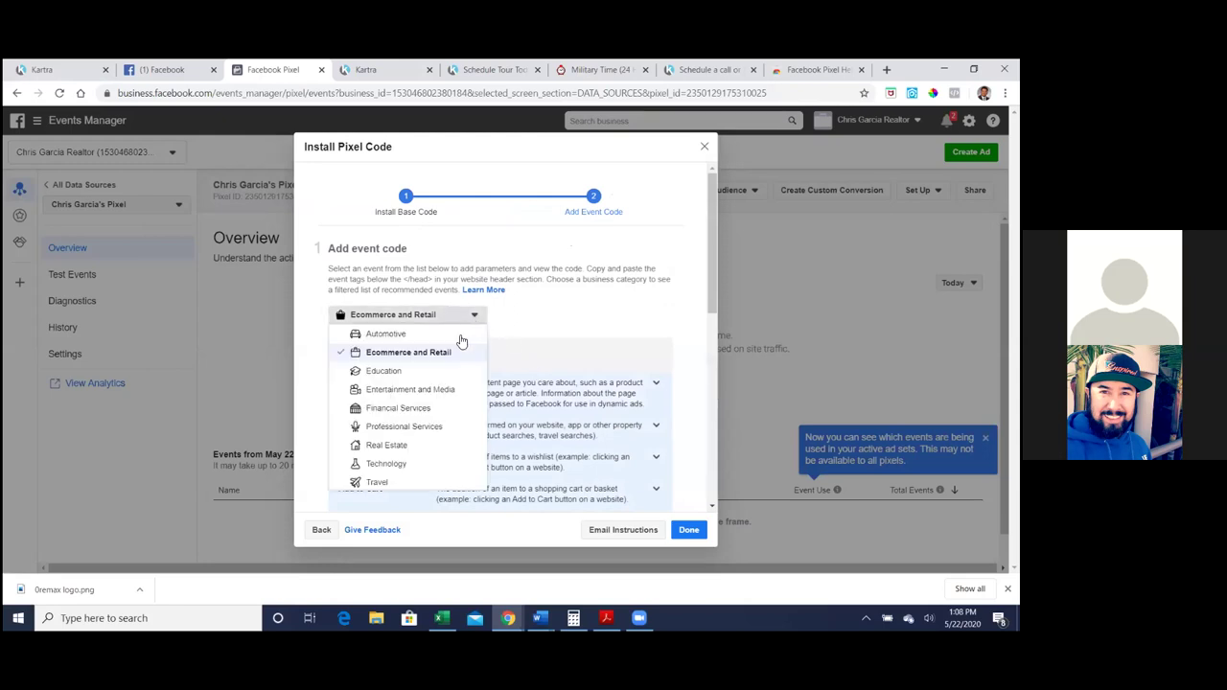
pyautogui.click(431, 445)
# Step: Expand the Schedule event and copy its code snippet
pyautogui.scroll(-3, 575, 357)
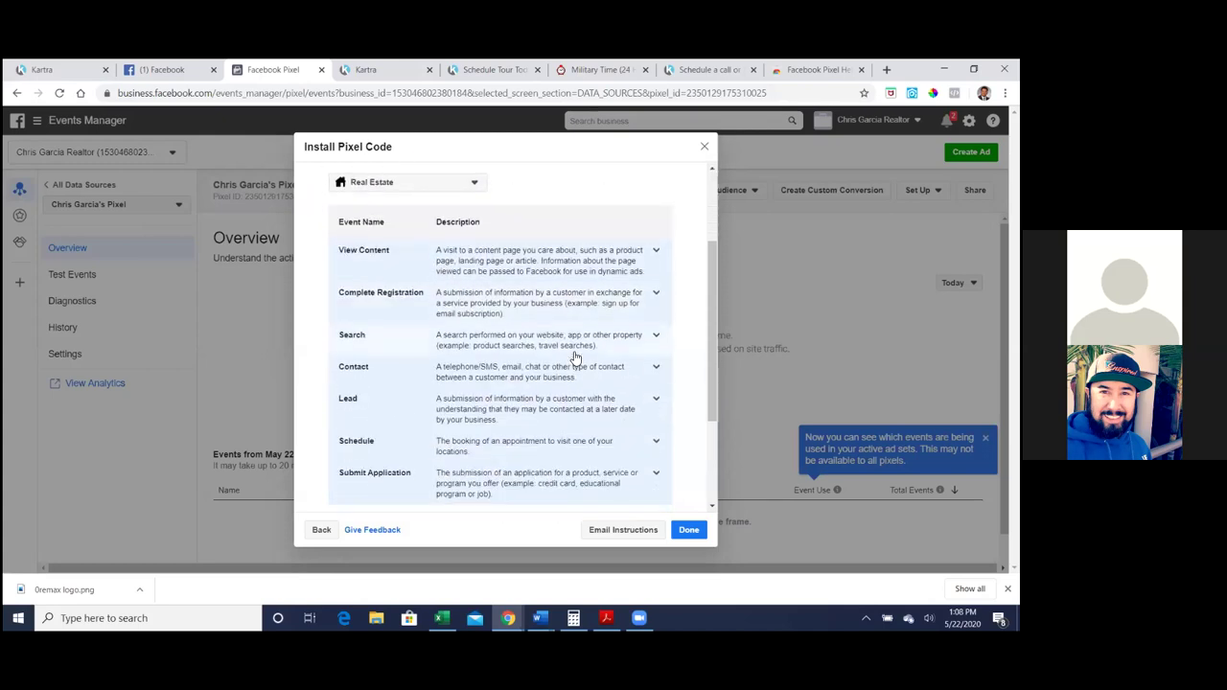
pyautogui.scroll(-1, 574, 357)
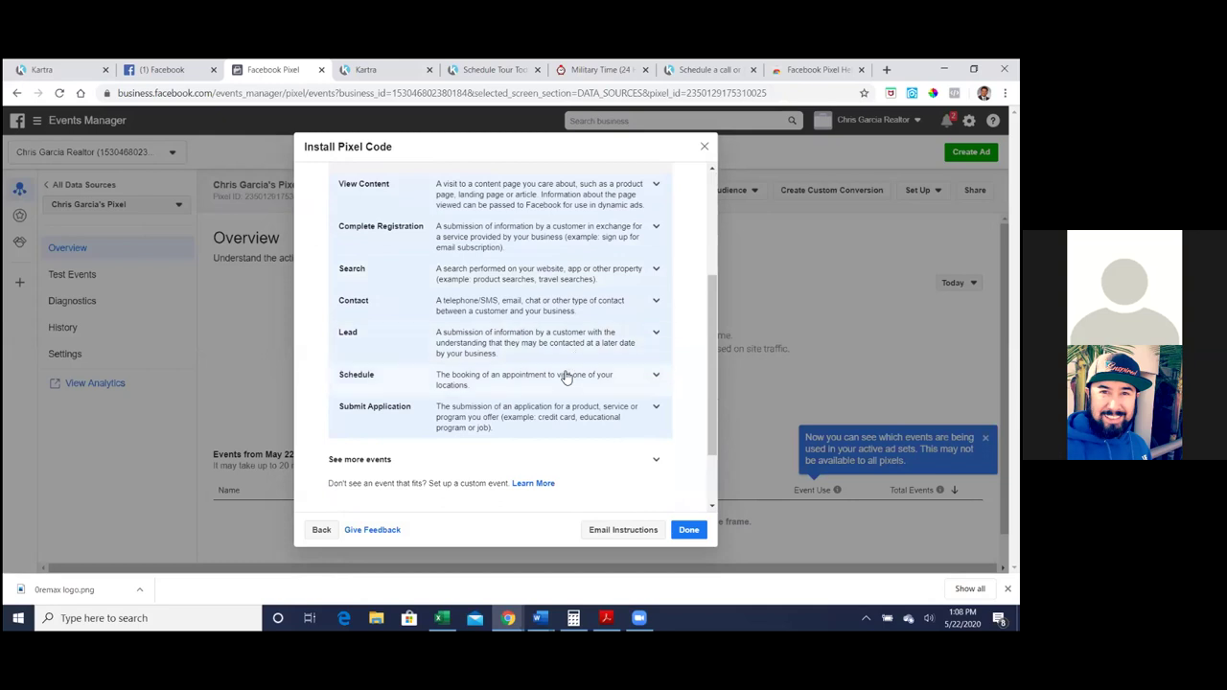
pyautogui.click(565, 378)
pyautogui.scroll(-3, 567, 379)
pyautogui.click(484, 386)
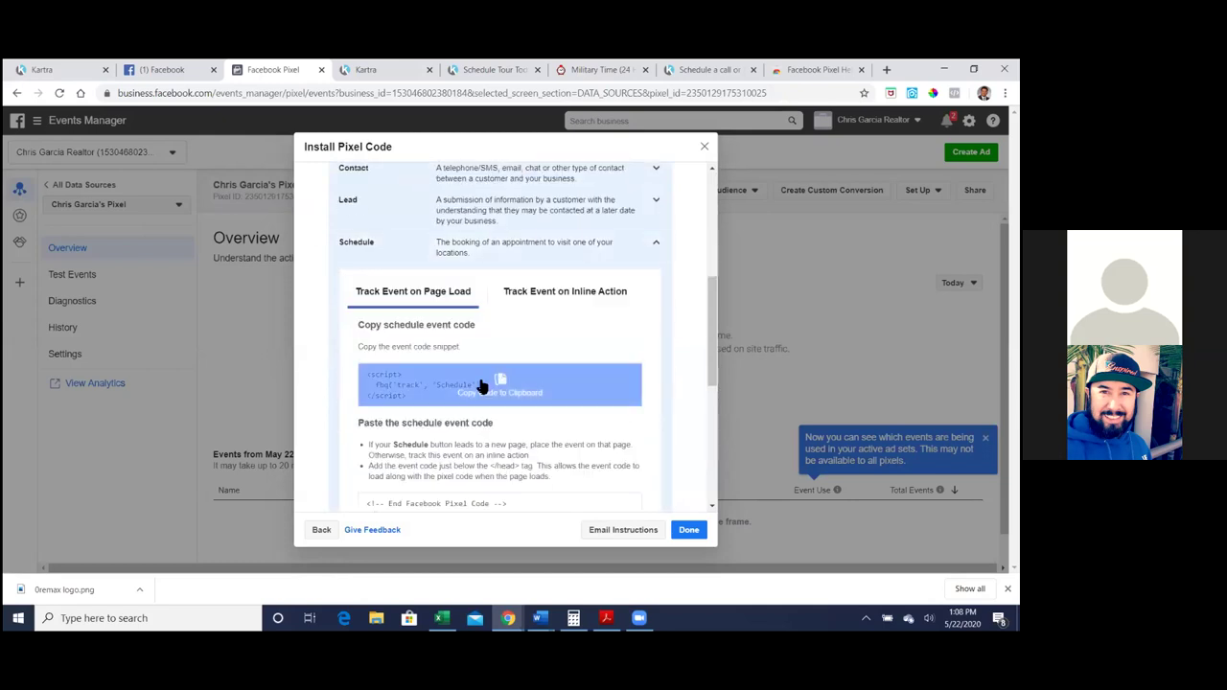
pyautogui.click(41, 69)
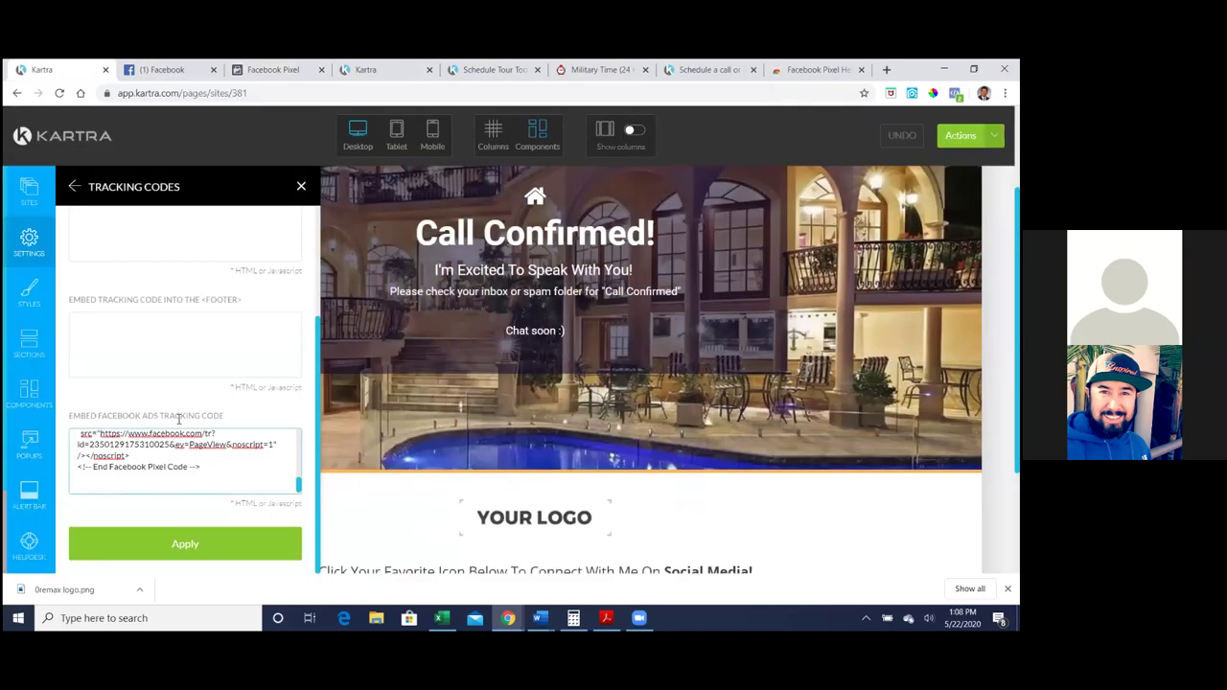
# Step: Paste the Schedule event snippet below the pixel code in the tracking box and apply it
pyautogui.press('Return')
pyautogui.press('Return')
pyautogui.hotkey('ctrl', 'v')
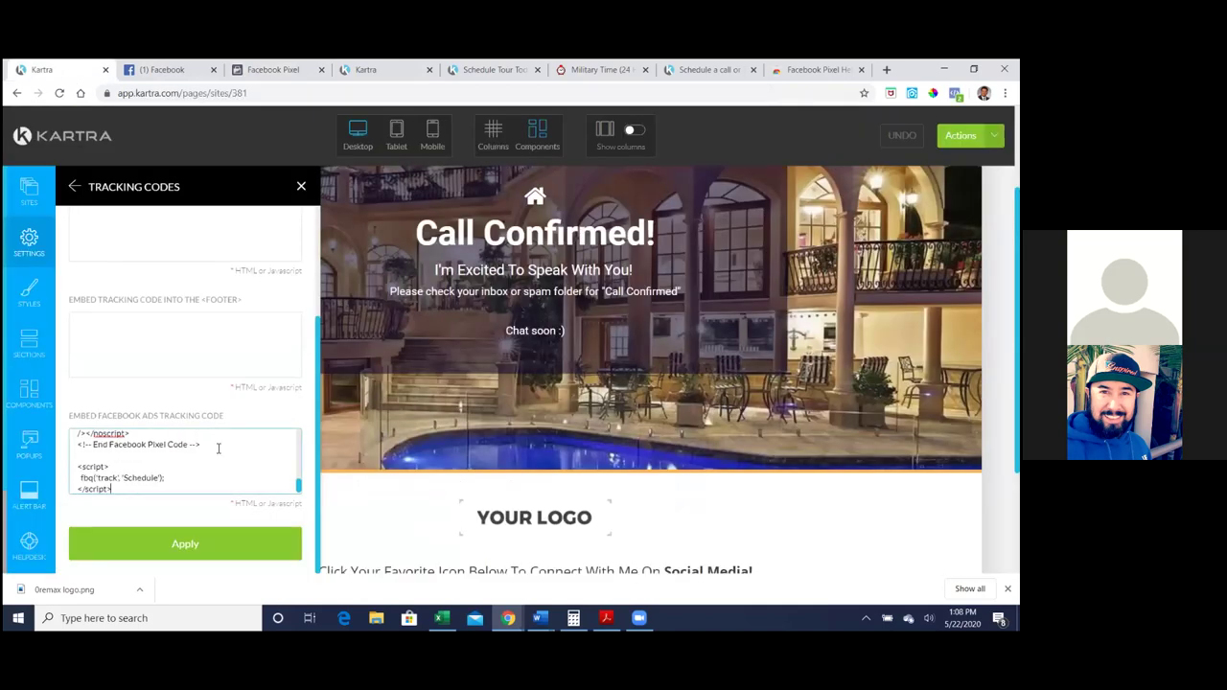
pyautogui.click(177, 545)
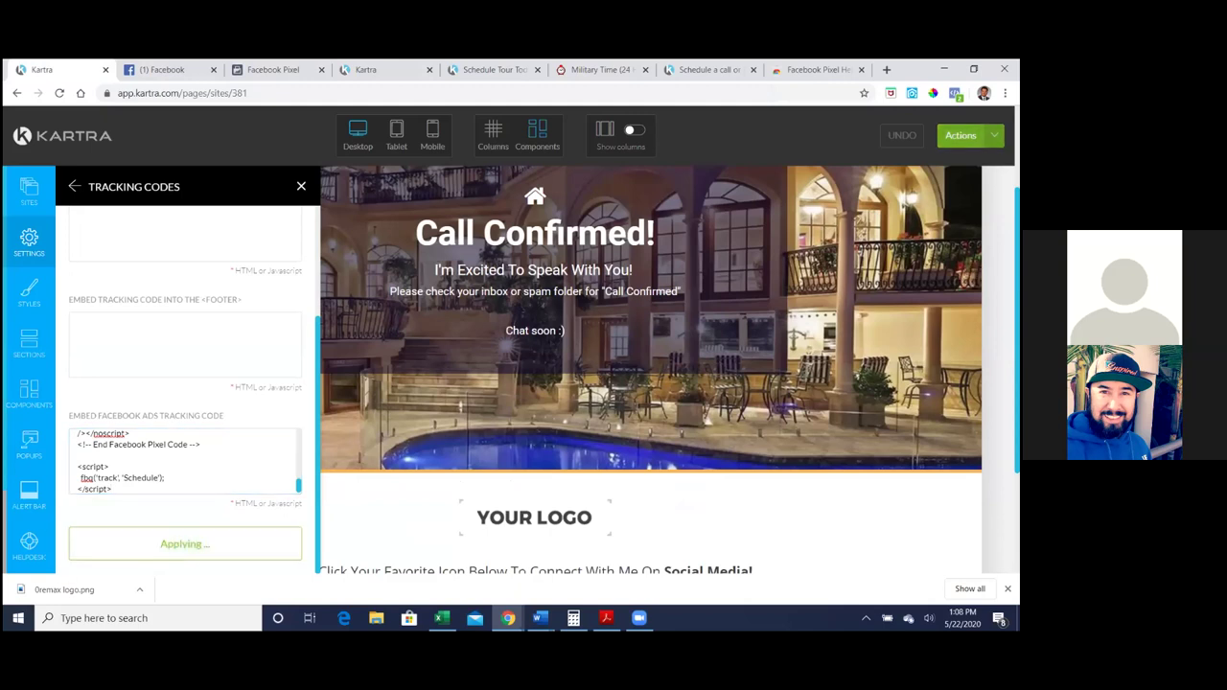
# Step: Save the site's progress from the Actions menu
pyautogui.click(968, 135)
pyautogui.click(923, 195)
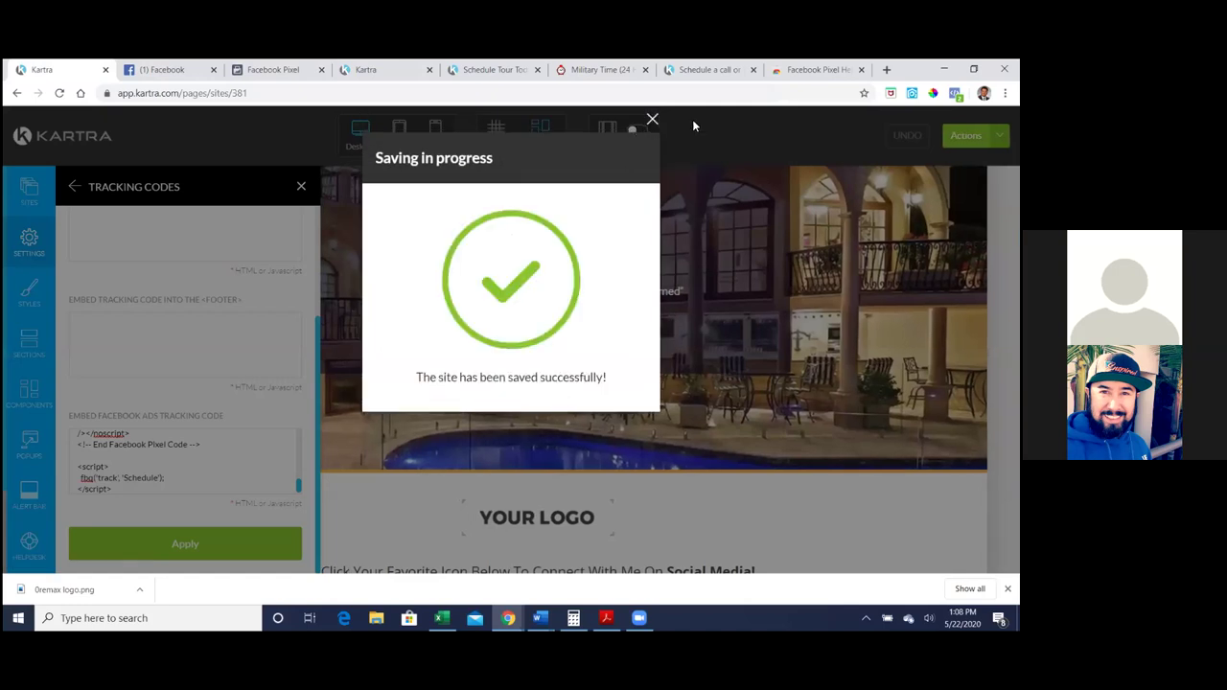
pyautogui.click(652, 116)
pyautogui.click(969, 135)
# Step: Publish the Call Confirmed page as a direct page link and copy its URL
pyautogui.click(915, 247)
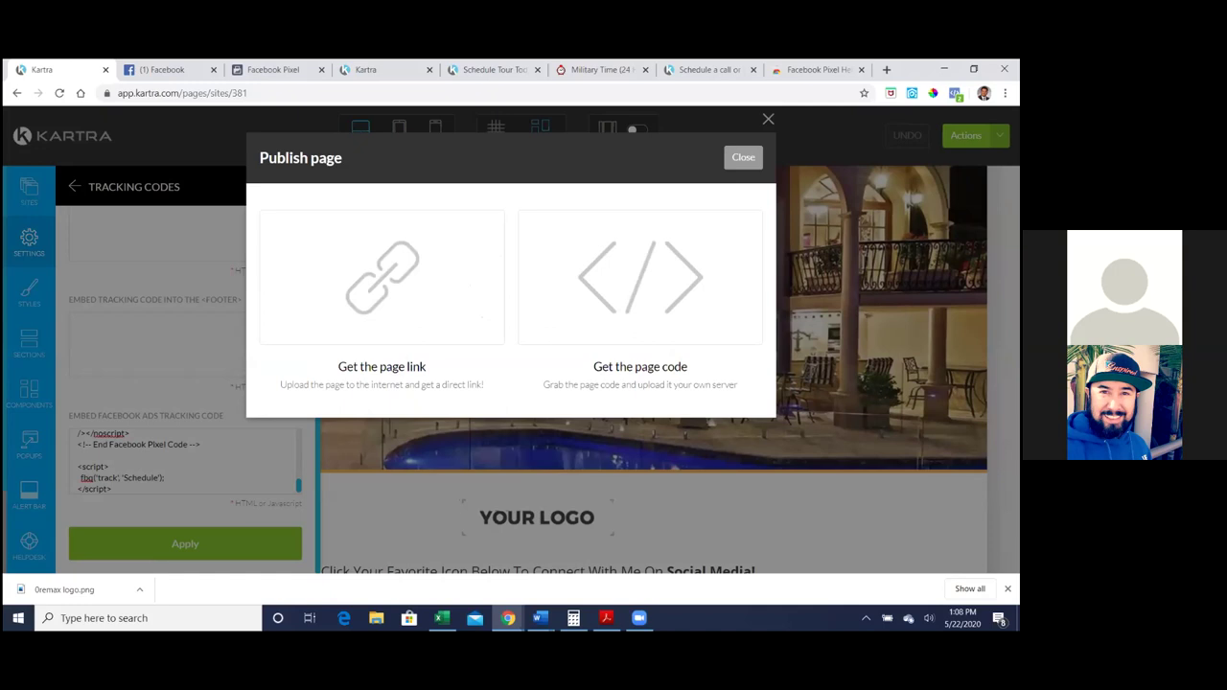
pyautogui.click(350, 282)
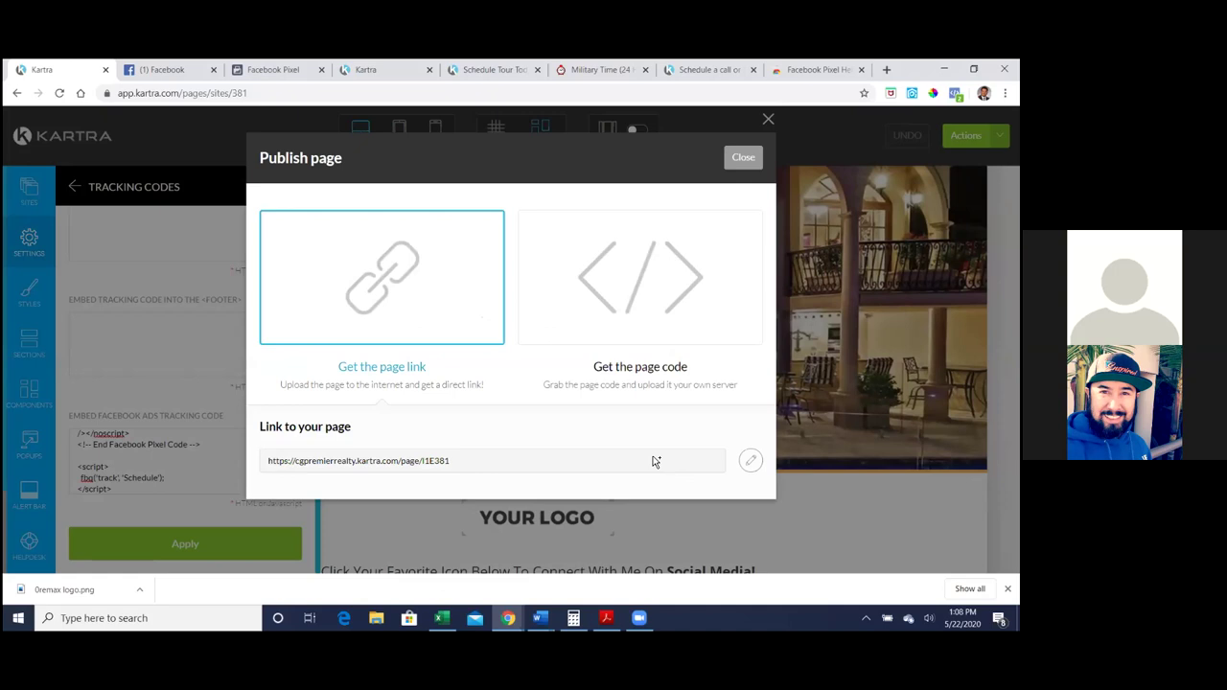
pyautogui.click(426, 461)
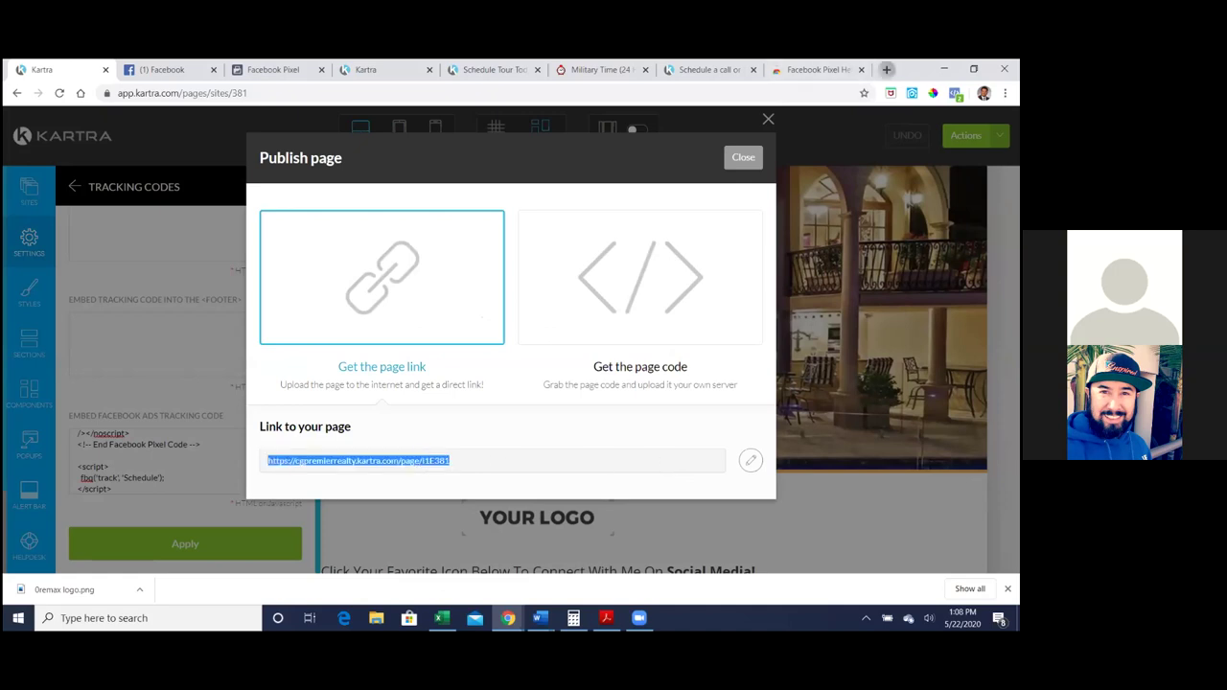
pyautogui.click(887, 69)
# Step: Load the copied page URL in a new tab and check Pixel Helper for PageView and Schedule events
pyautogui.hotkey('ctrl', 'v')
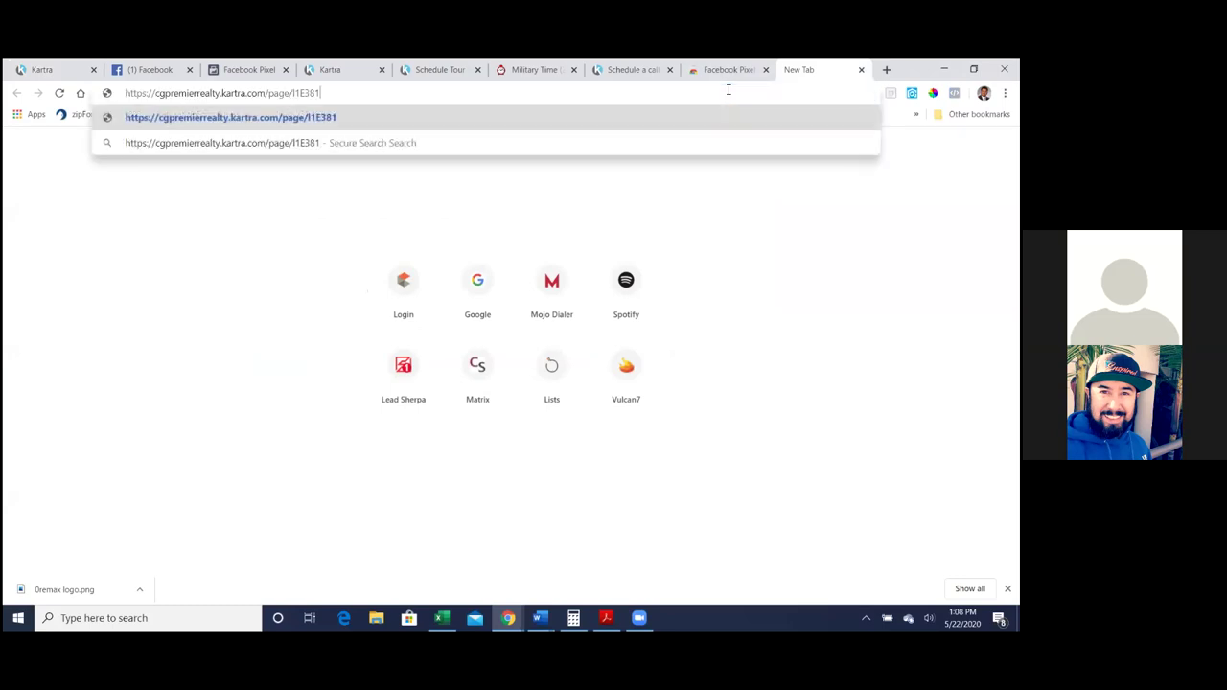
pyautogui.press('Return')
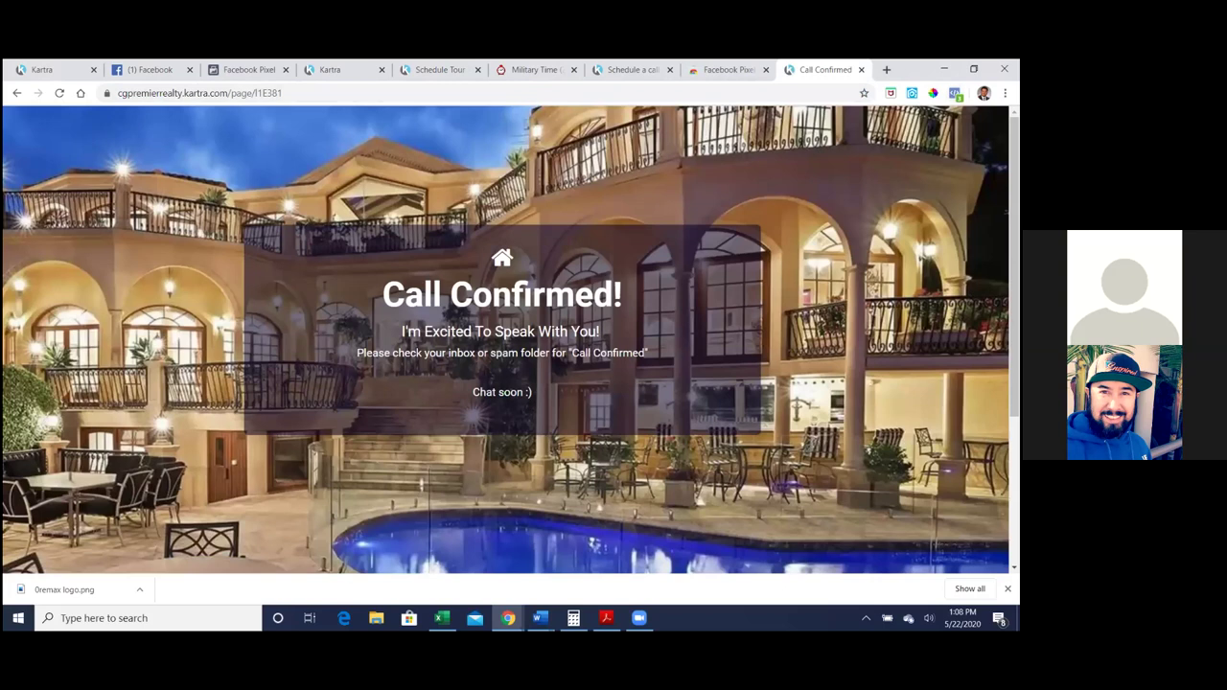
pyautogui.click(954, 93)
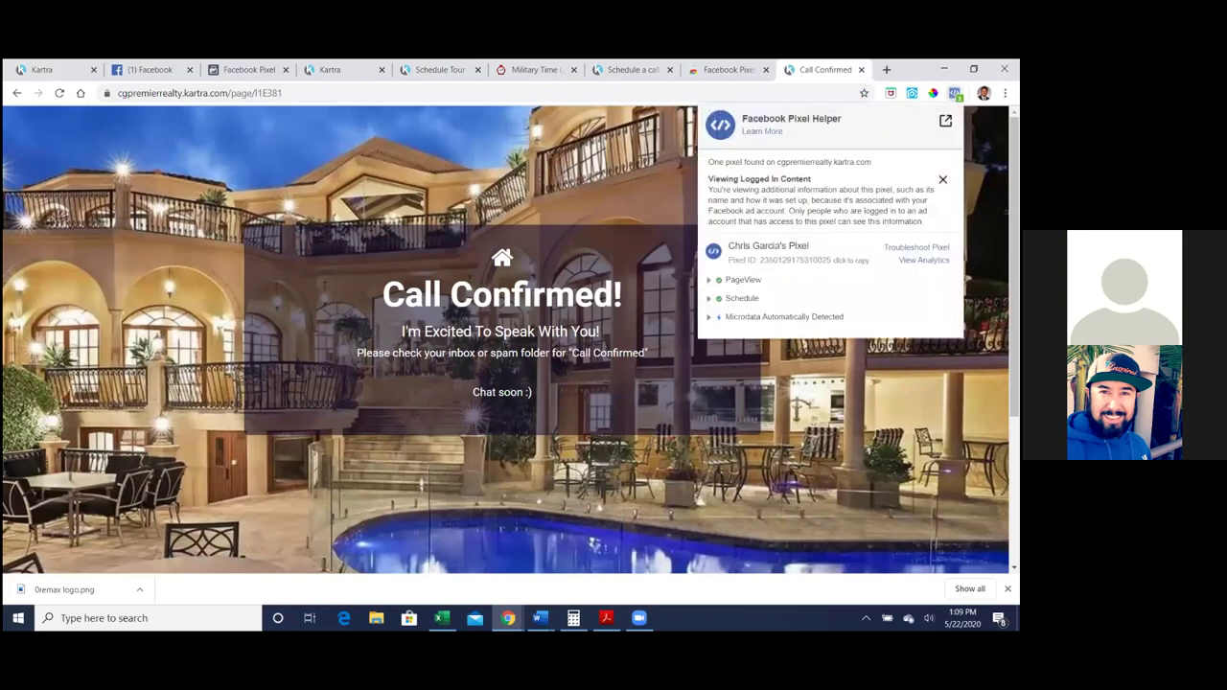